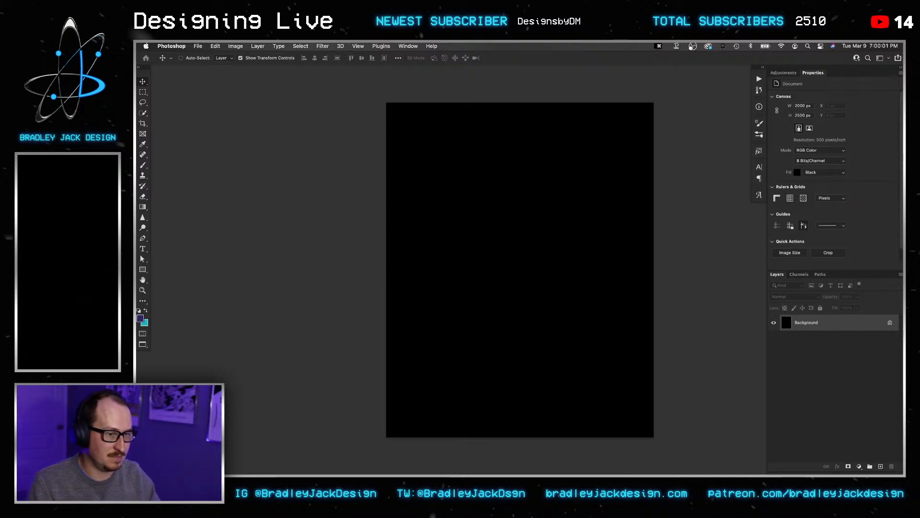
Switch to Finder, look inside the Players folder and return to the Hornets Stream folder.
key(super+Tab)
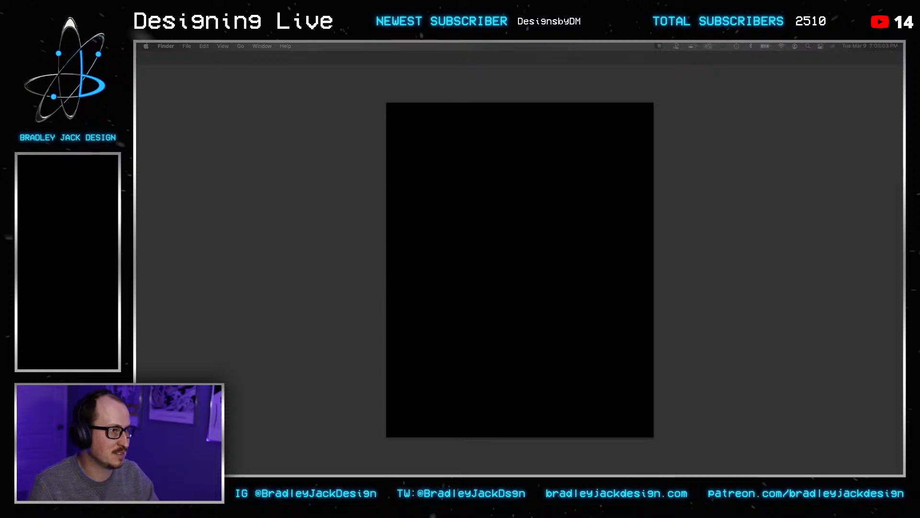
drag(919, 174, 525, 88)
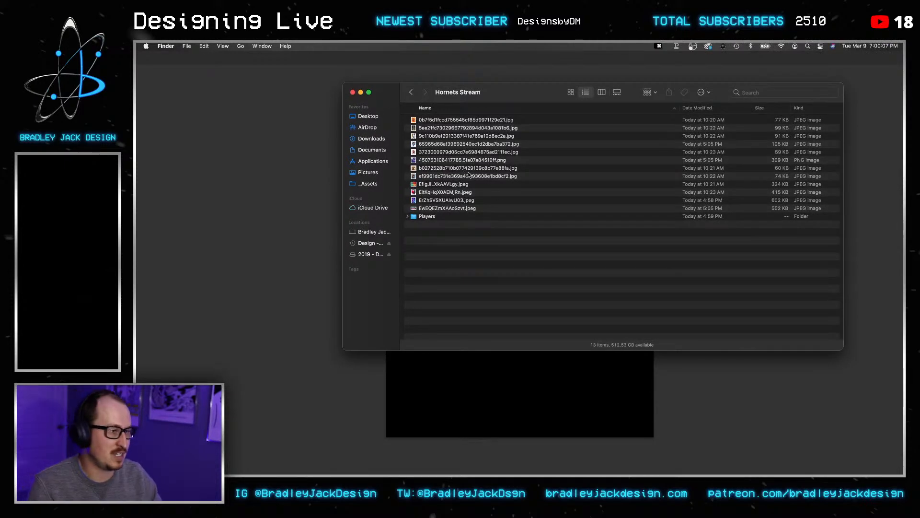
key(super+Tab)
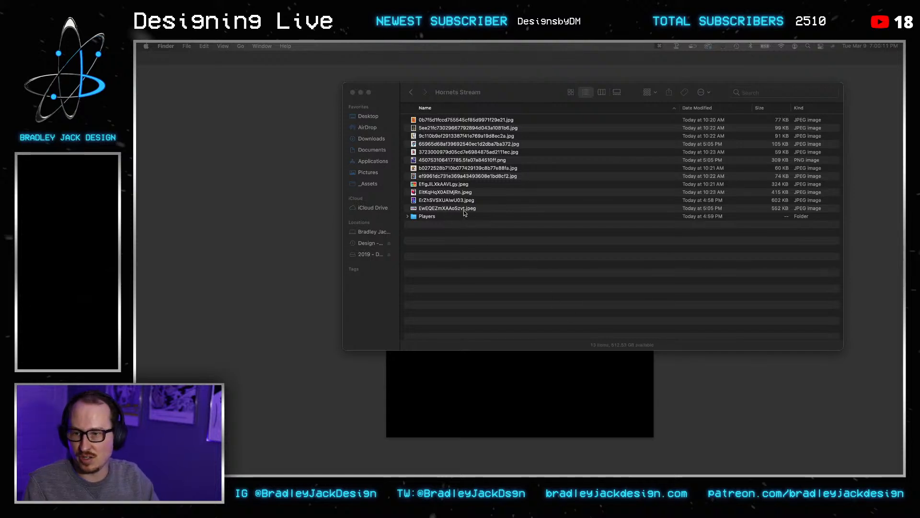
double_click(427, 216)
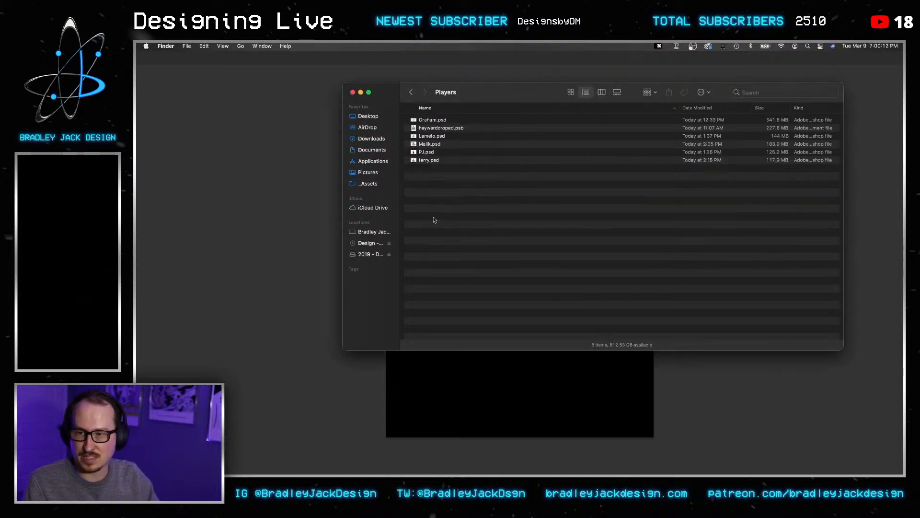
click(410, 92)
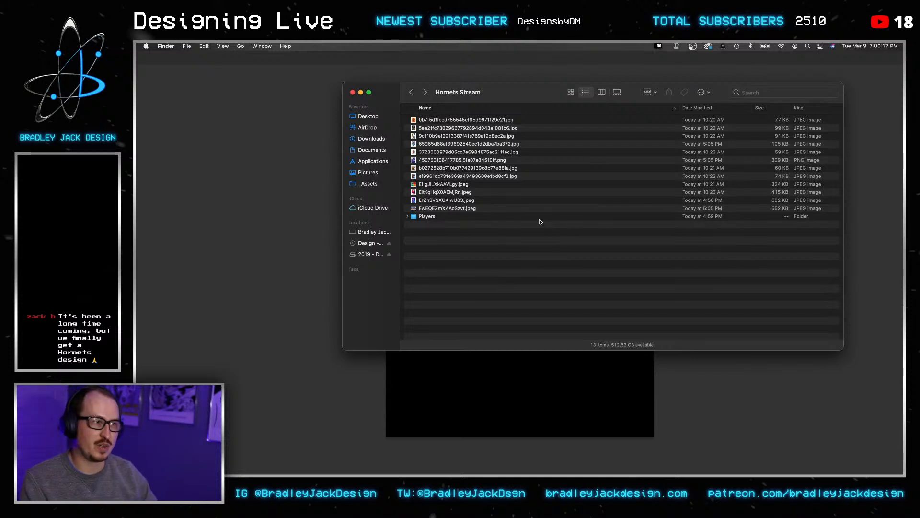
Preview the reference images in the Hornets Stream folder one after another, starting with the first JPG and ending at ErZhSVSXUAIwU03.jpeg.
click(489, 209)
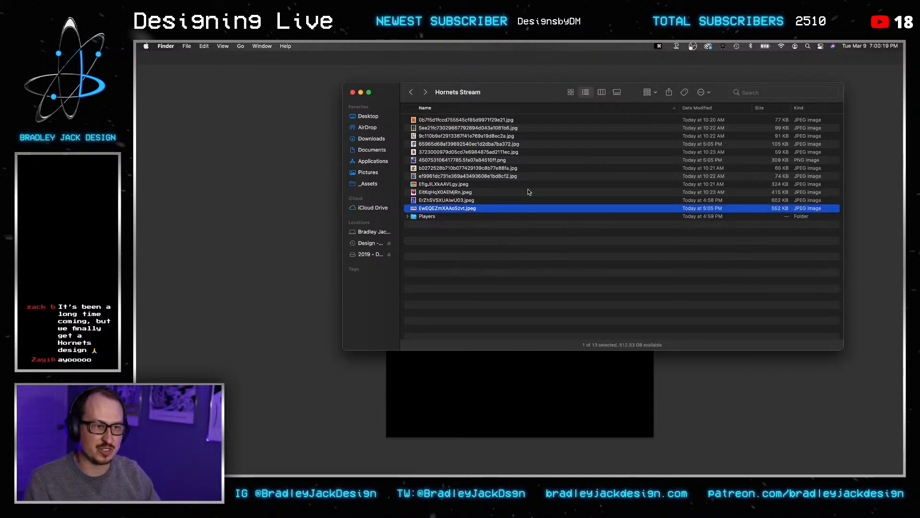
click(499, 120)
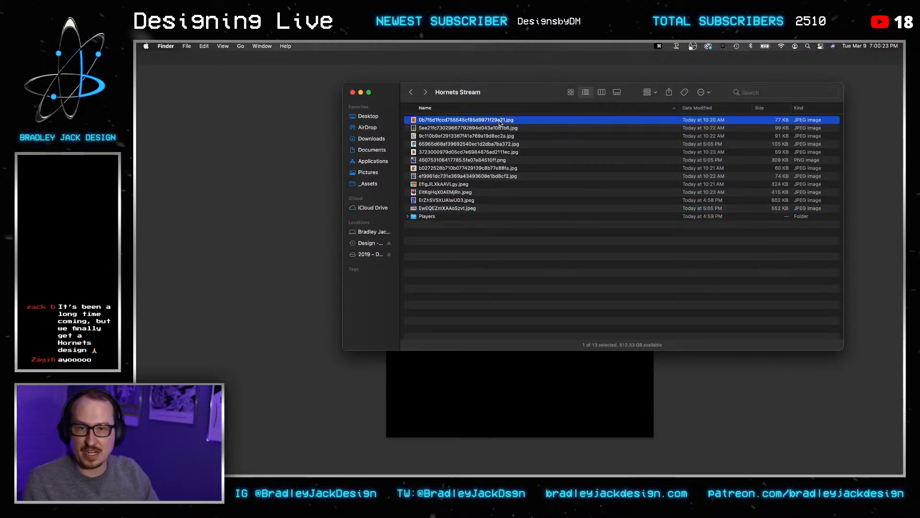
key(space)
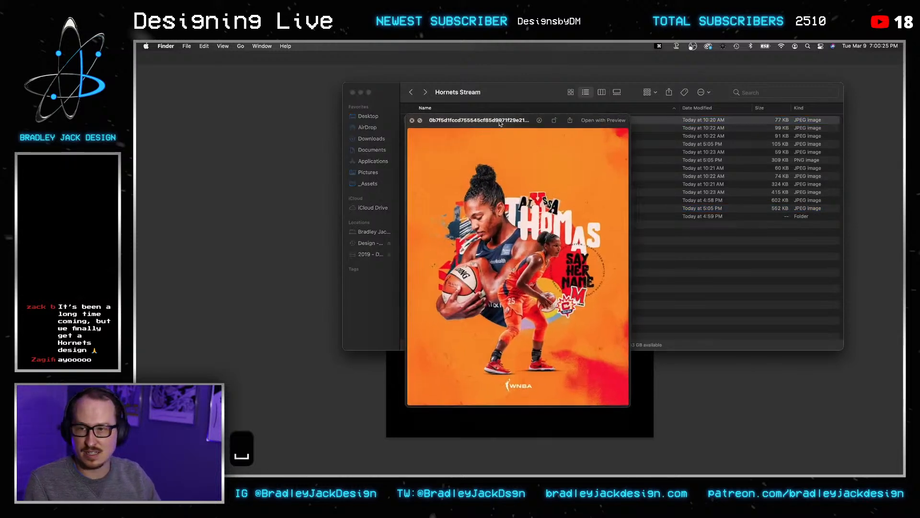
key(space)
key(space)
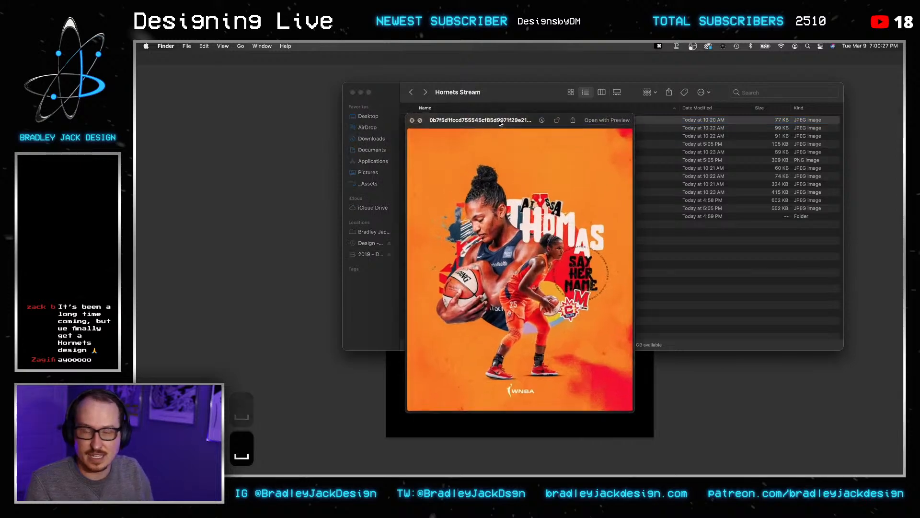
key(Down)
key(Down)
key(Down)
key(Down)
key(Down)
key(Down)
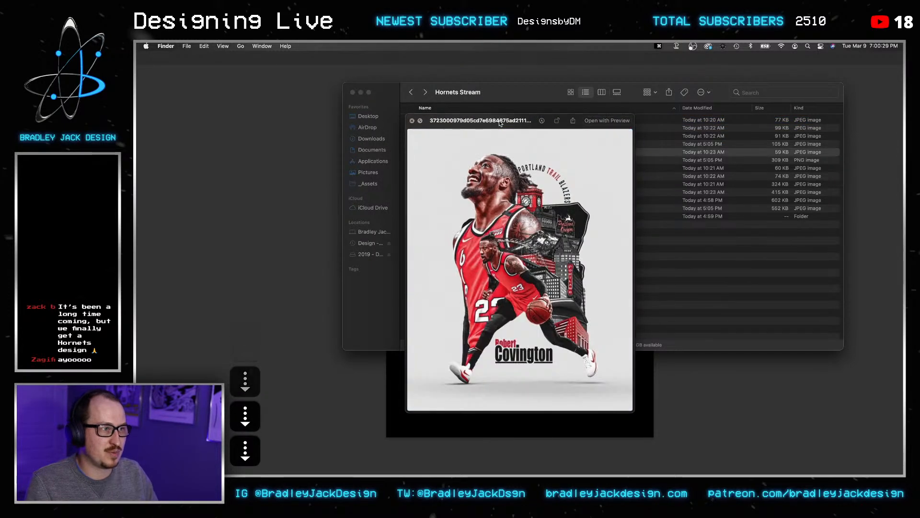
key(Down)
key(Down)
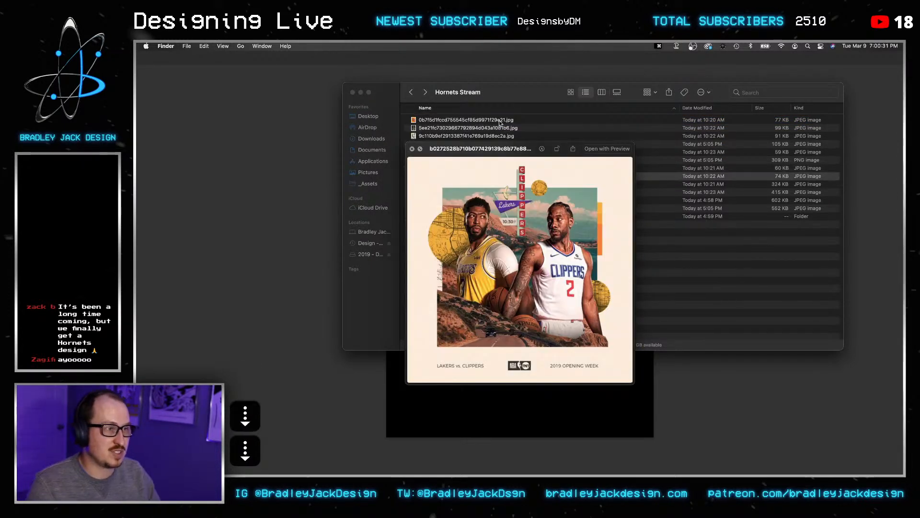
key(Down)
key(Down)
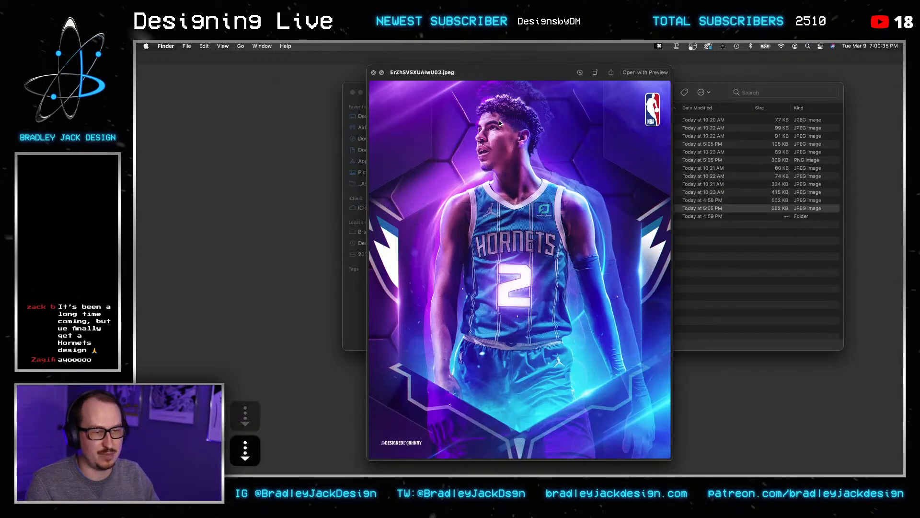
key(Down)
key(Up)
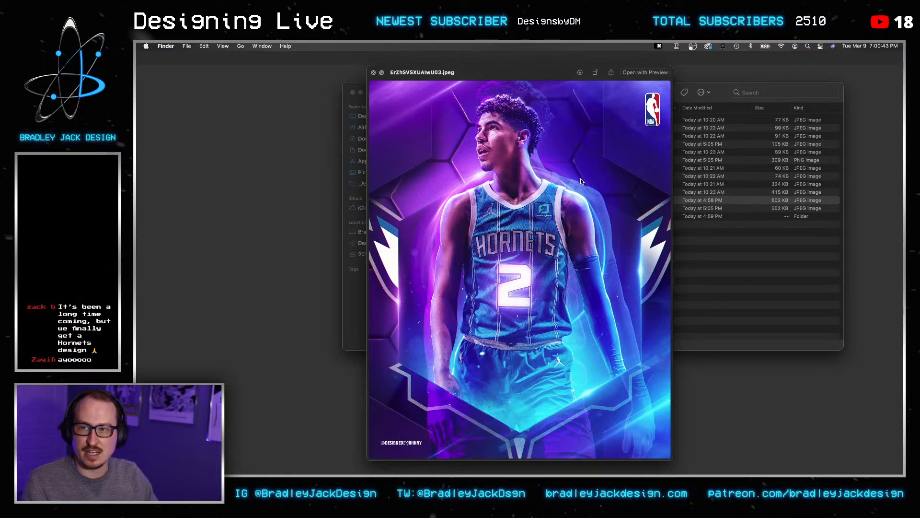
key(space)
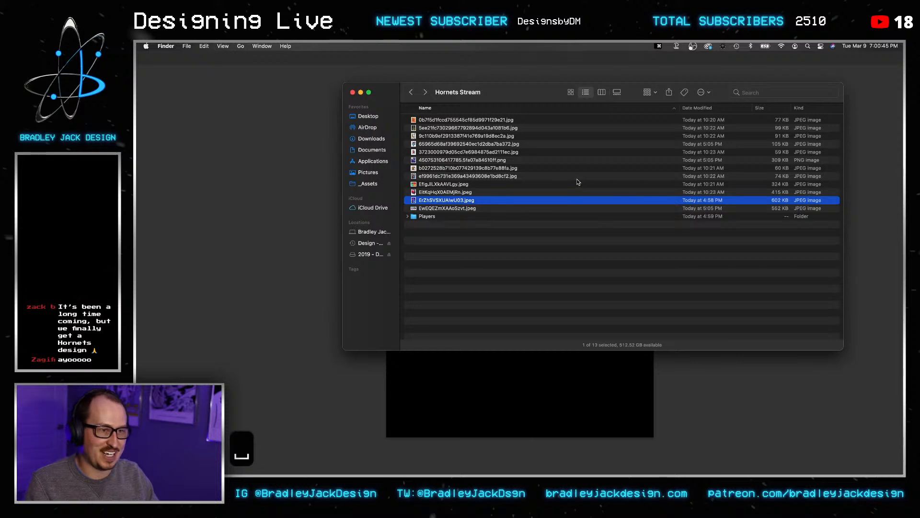
Preview EwEQEZmXAAoSzvt.jpeg at full size, close the preview and select the Players folder.
click(454, 209)
key(space)
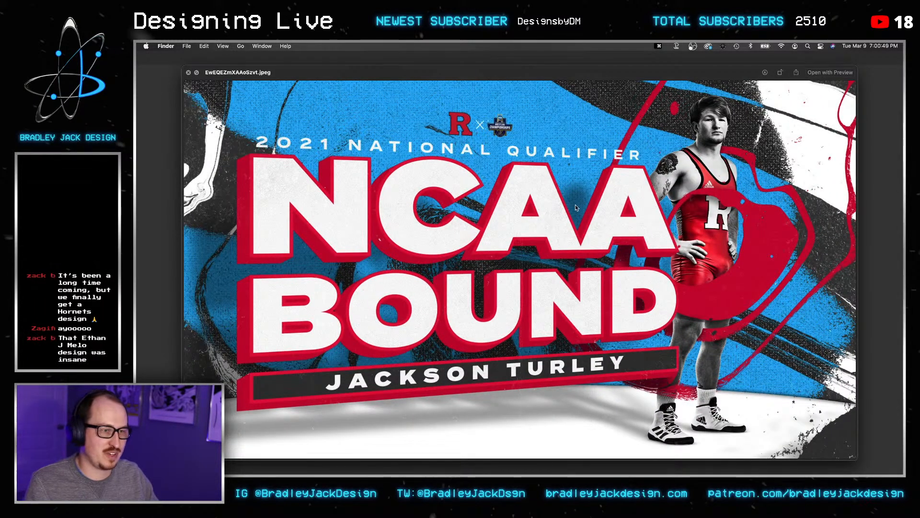
key(space)
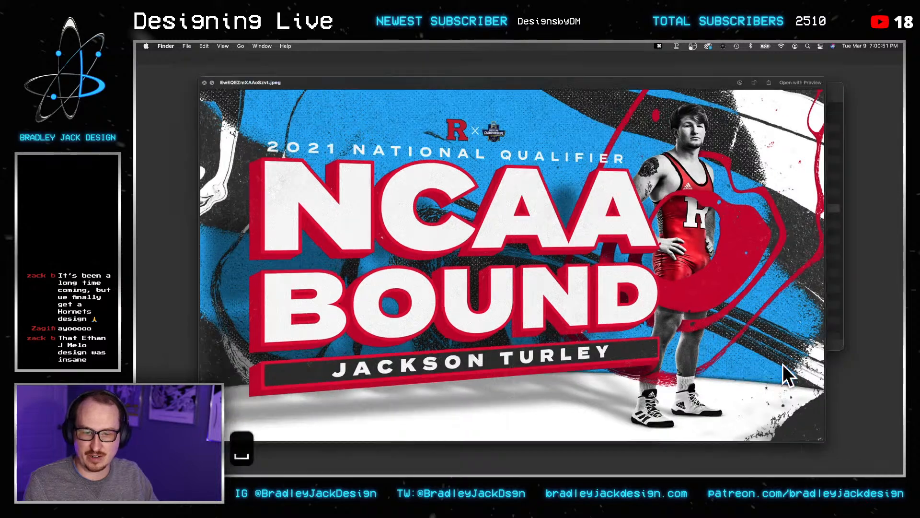
click(491, 227)
click(430, 216)
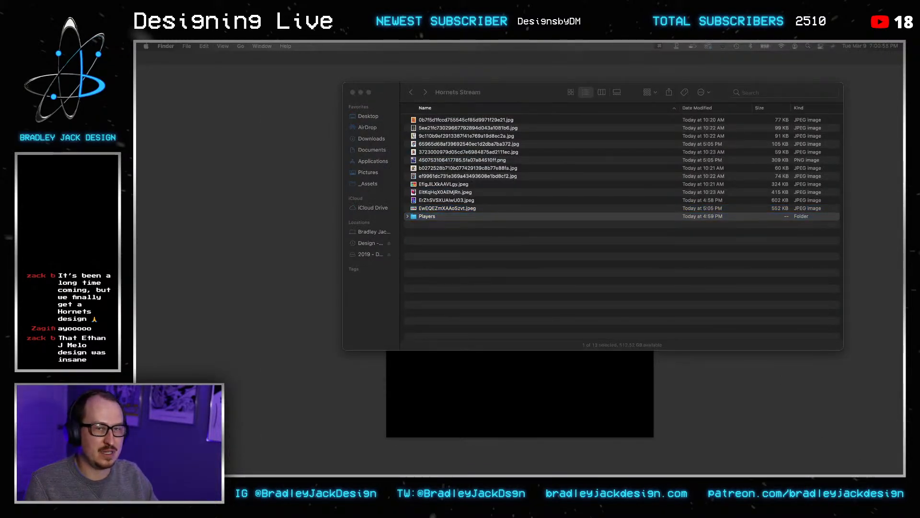
Place all six player files from the Players folder into the black 2000 x 2500 px Photoshop document as smart objects.
double_click(426, 216)
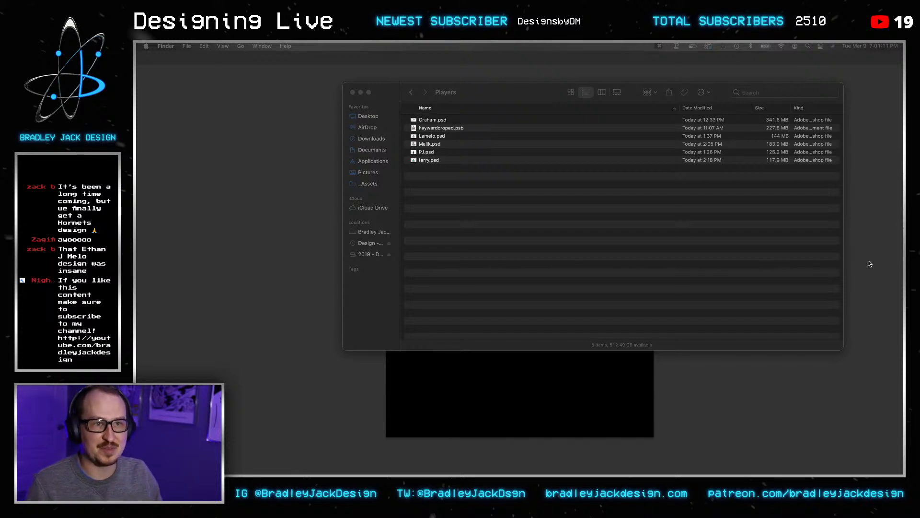
click(627, 252)
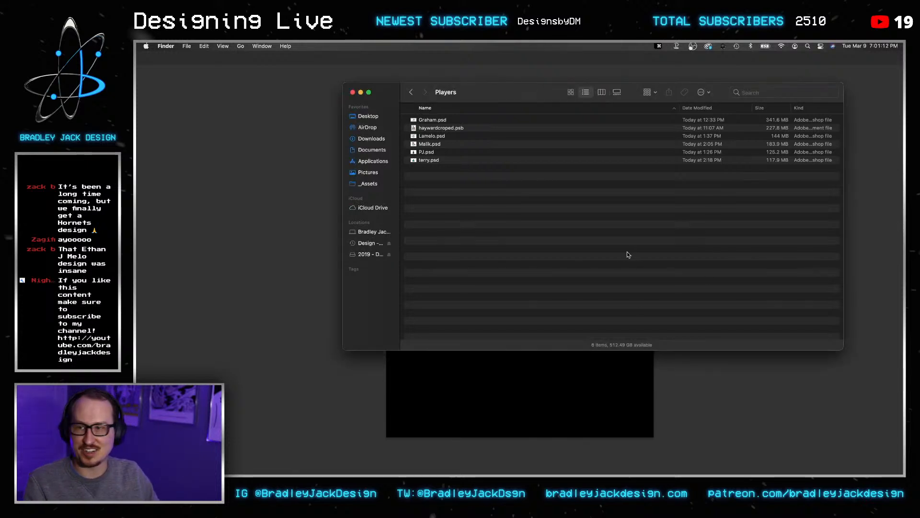
click(440, 121)
shift+click(429, 161)
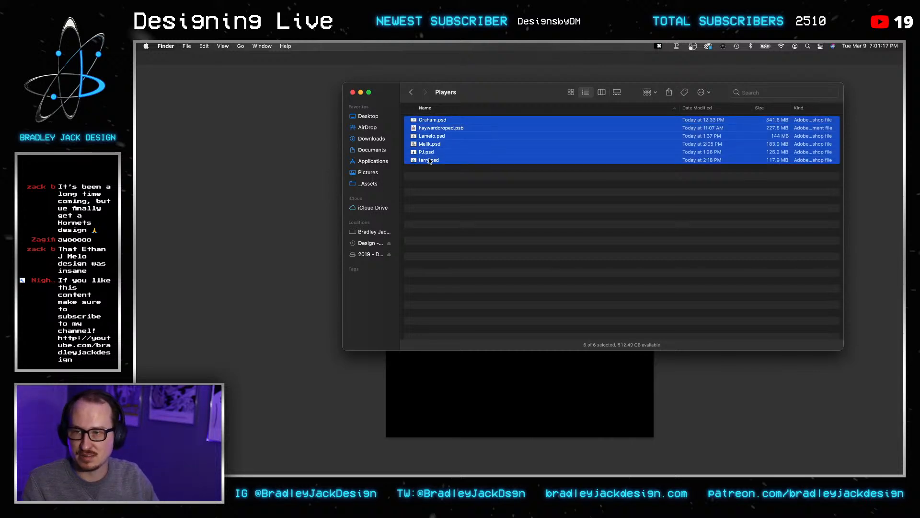
drag(429, 160, 540, 376)
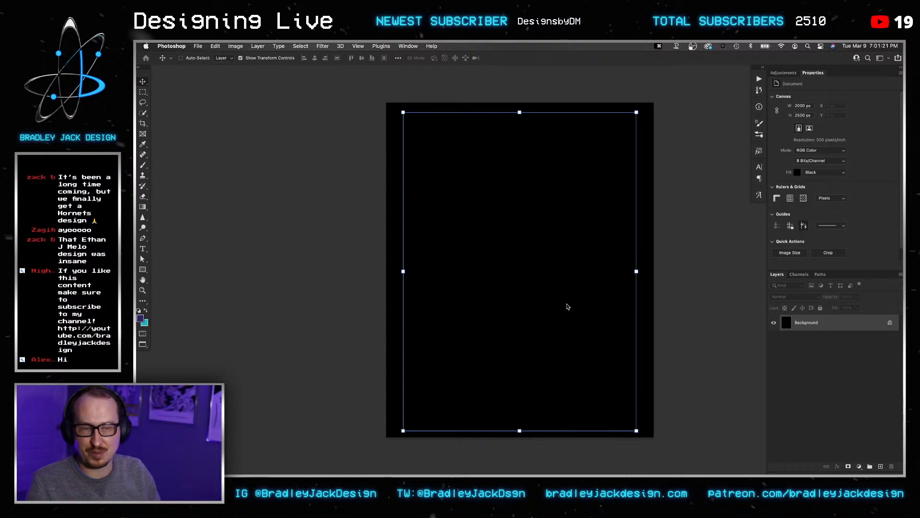
key(Return)
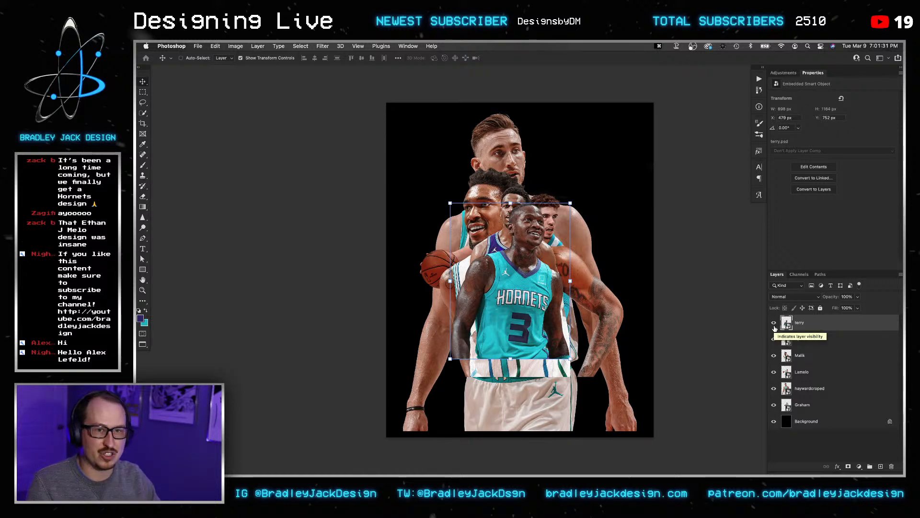
Hide all the player layers except haywardcroped and select that layer.
drag(774, 327, 775, 404)
click(773, 388)
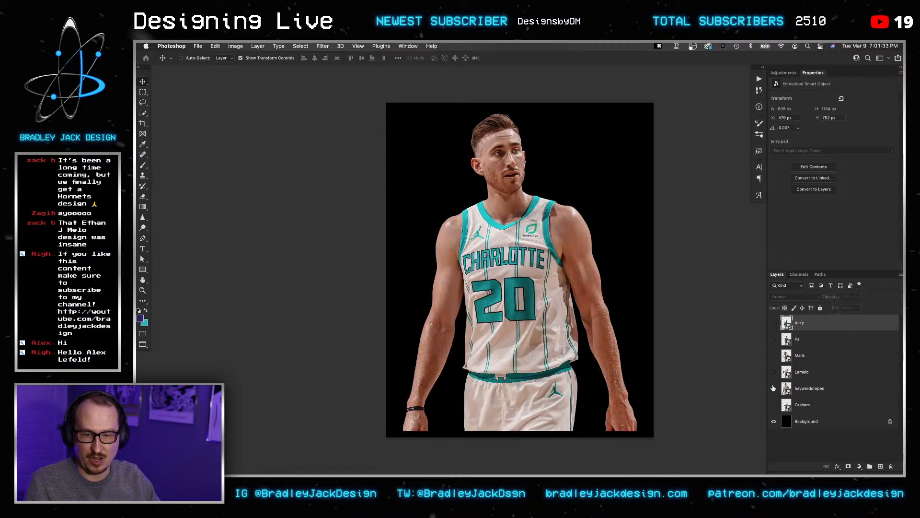
click(786, 386)
Show the Lamelo and Malik cutouts over haywardcroped to compare them, and hide both again.
click(773, 372)
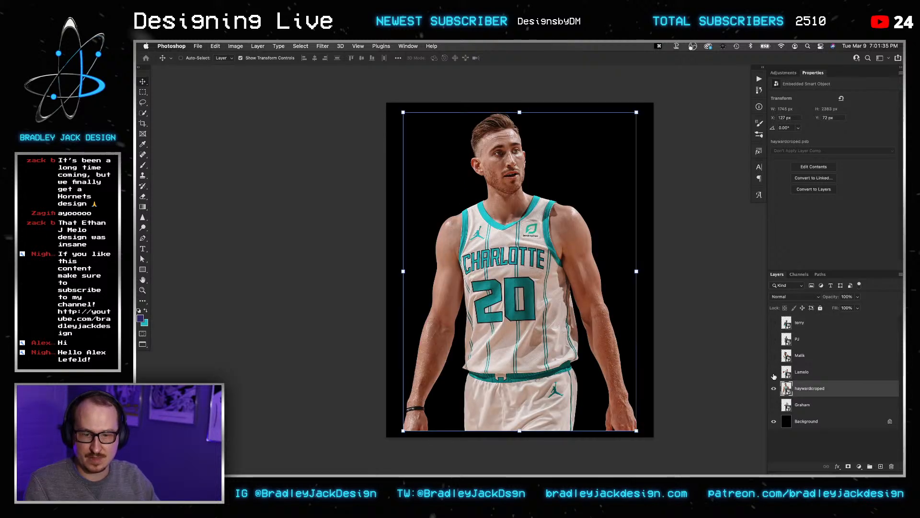
click(774, 356)
click(813, 360)
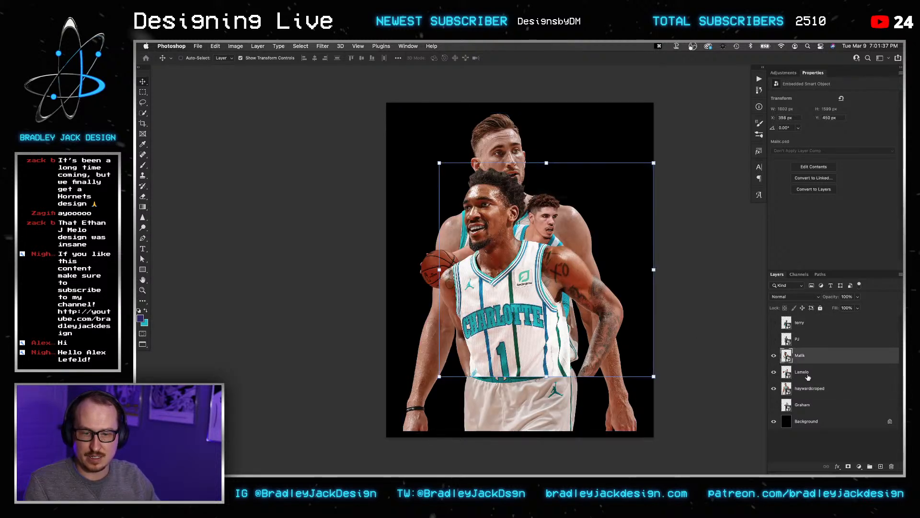
click(808, 373)
click(774, 372)
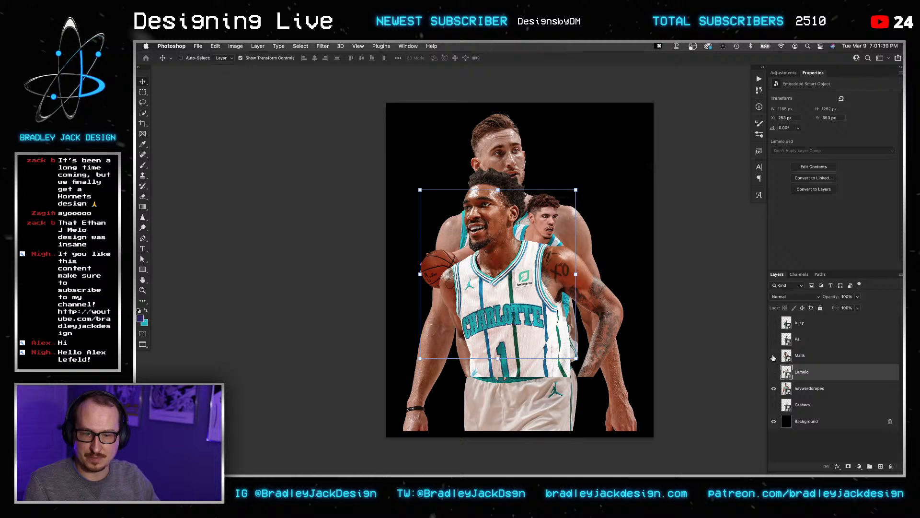
click(774, 355)
Move the Graham layer directly above Malik and keep it hidden.
drag(802, 400, 774, 322)
click(773, 356)
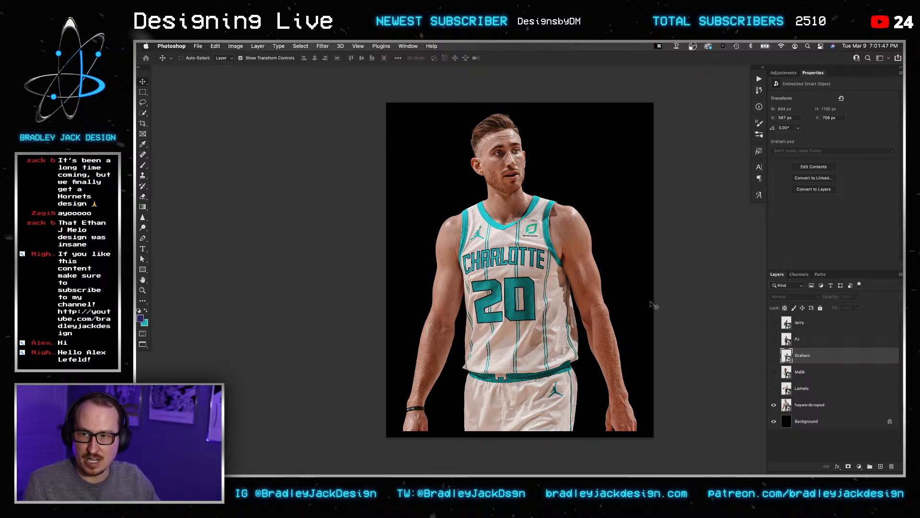
Open the nested smart objects from haywardcroped through Group 1 to Hue/Saturation 2 copy, hiding Hue/Saturation 2 copy 3 on the way.
double_click(793, 407)
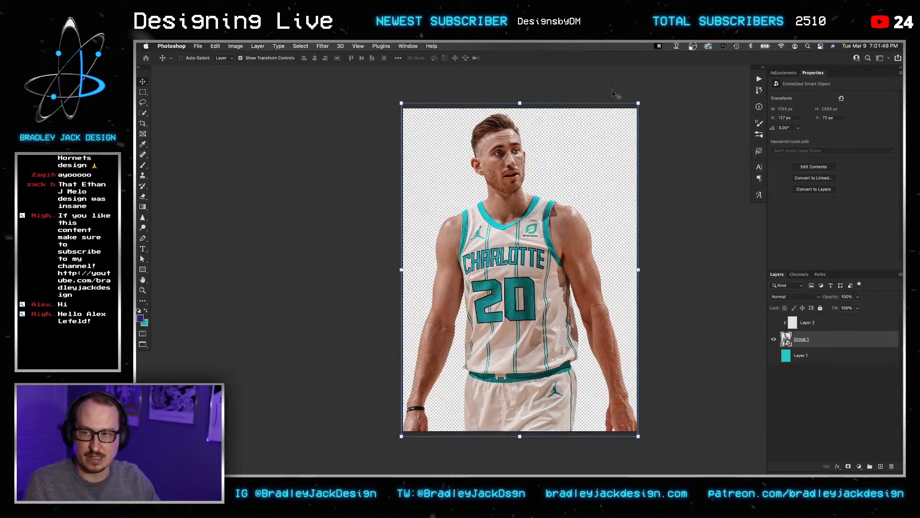
double_click(785, 339)
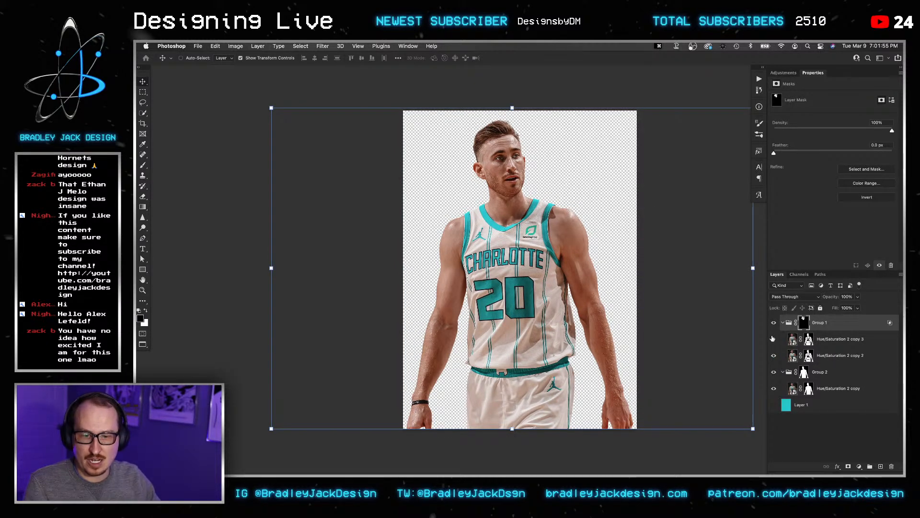
click(773, 338)
click(793, 388)
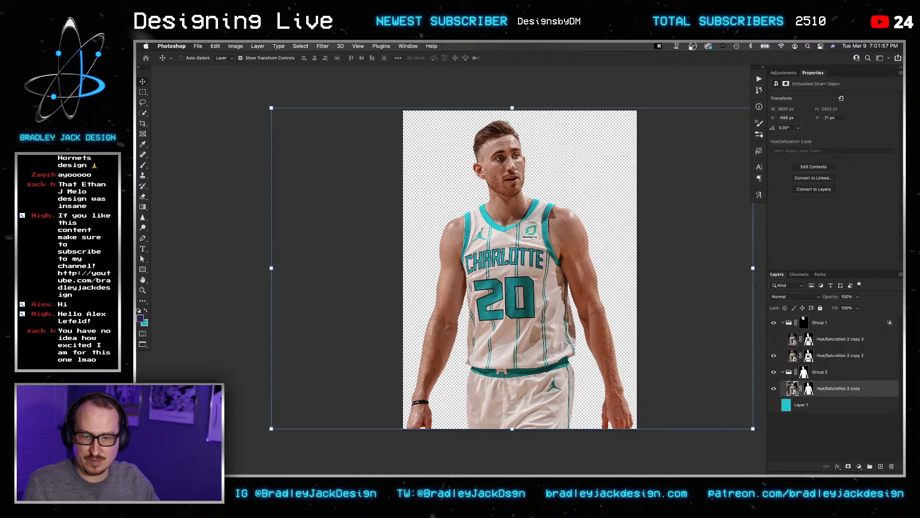
double_click(792, 385)
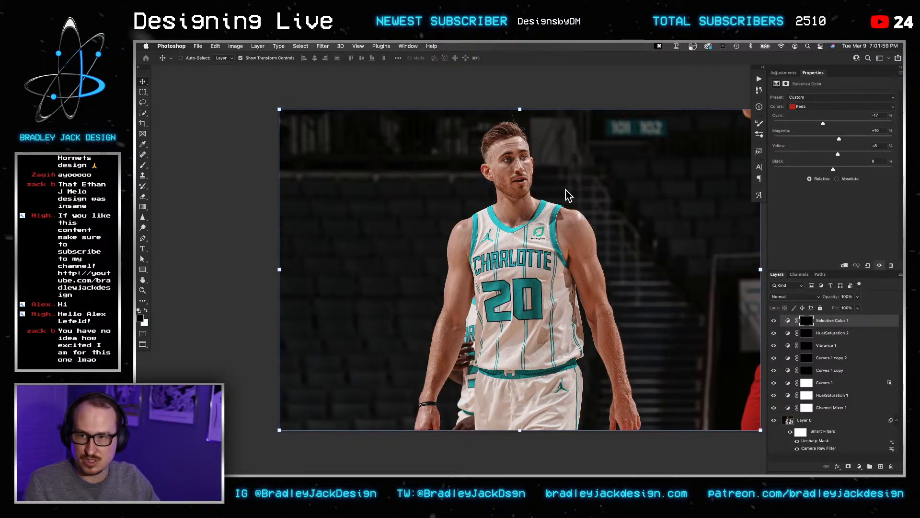
Hide the adjustment layers above the Hayward photo and show Channel Mixer 1, Hue/Saturation 1 and Curves 1 again to review their effect.
drag(774, 408, 773, 321)
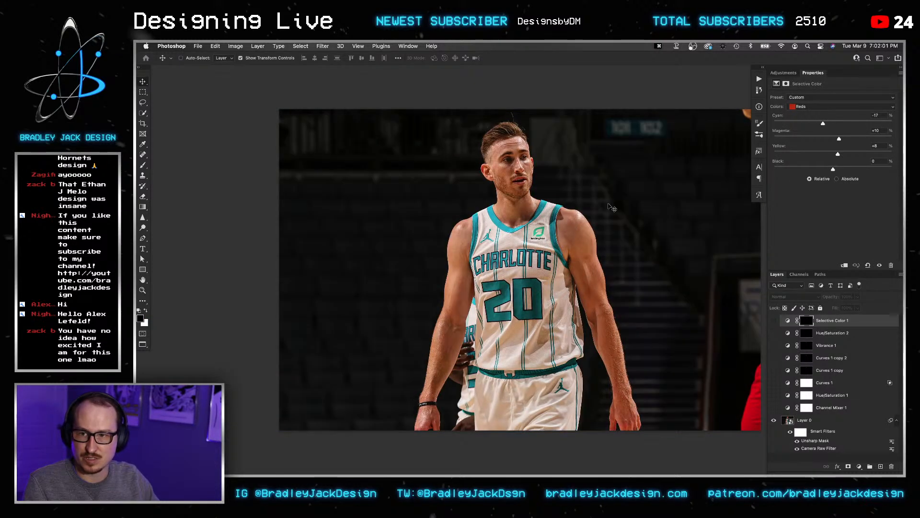
key(z)
mouse_move(524, 167)
mouse_down()
mouse_move(551, 167)
mouse_move(527, 167)
mouse_up()
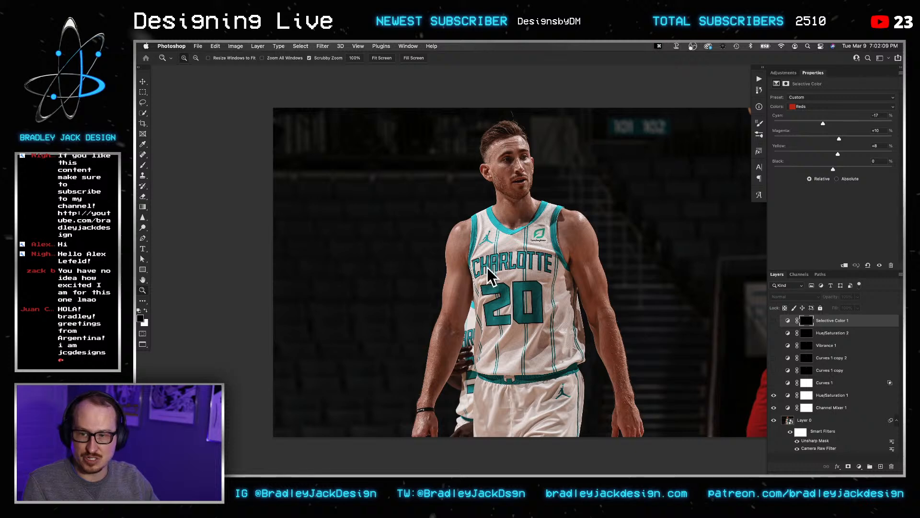
click(840, 384)
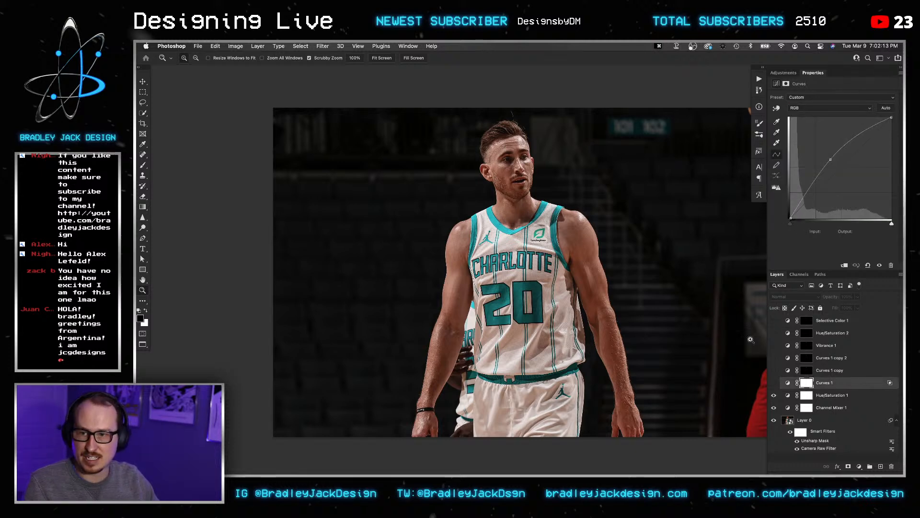
click(774, 383)
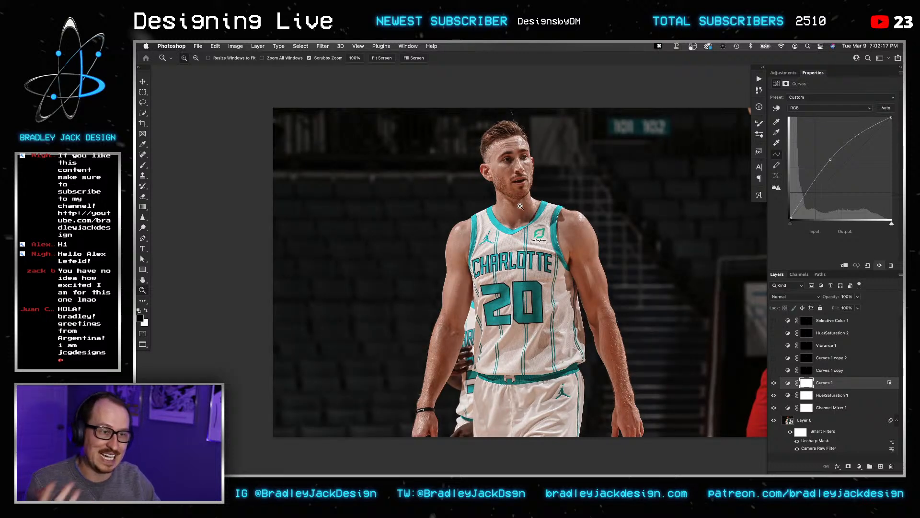
Toggle Curves 1 copy, then show it and Curves 1 copy 2 to review their effect on the Hayward photo.
click(821, 372)
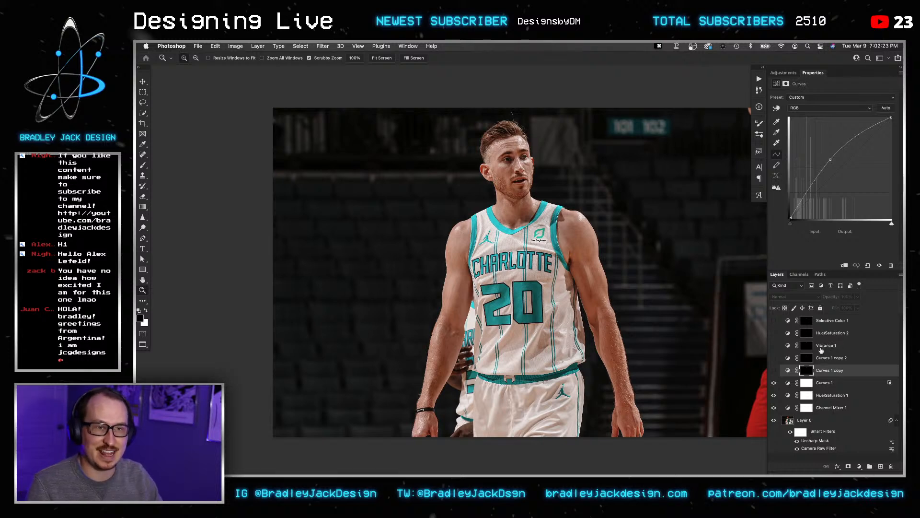
click(775, 371)
click(774, 370)
key(z)
drag(528, 141, 559, 139)
click(774, 371)
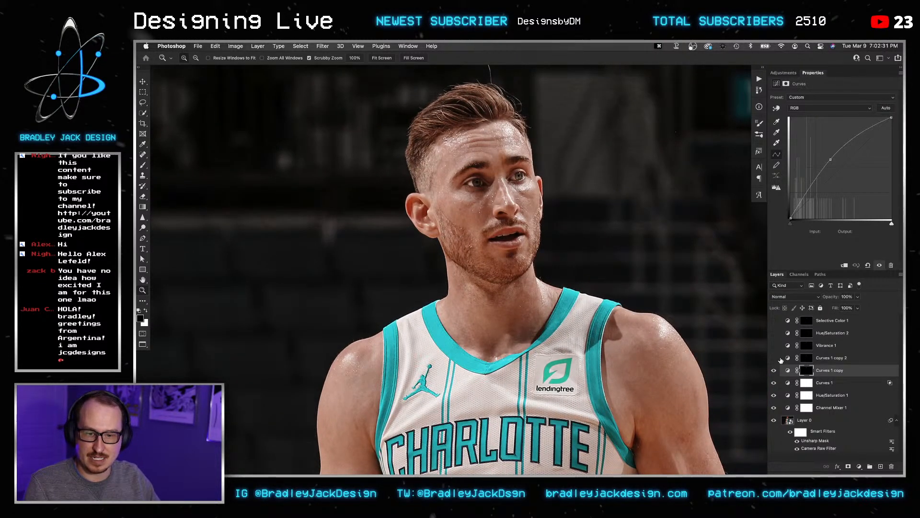
click(774, 358)
click(824, 358)
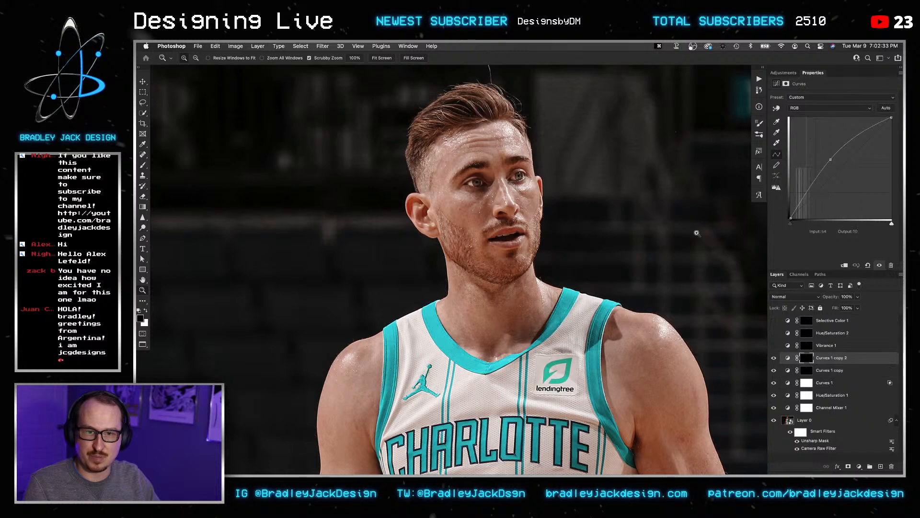
Switch the Vibrance 1 adjustment on and off to compare its effect, and leave it shown.
click(804, 348)
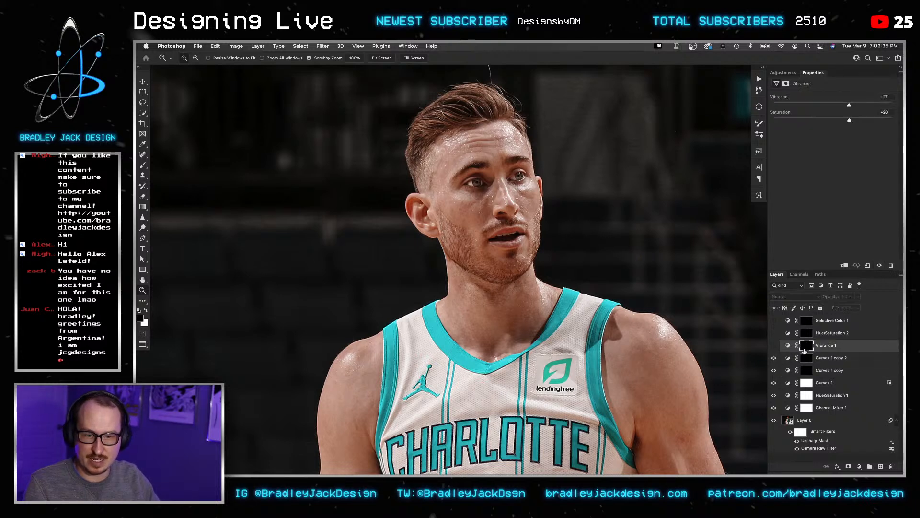
click(774, 346)
click(774, 345)
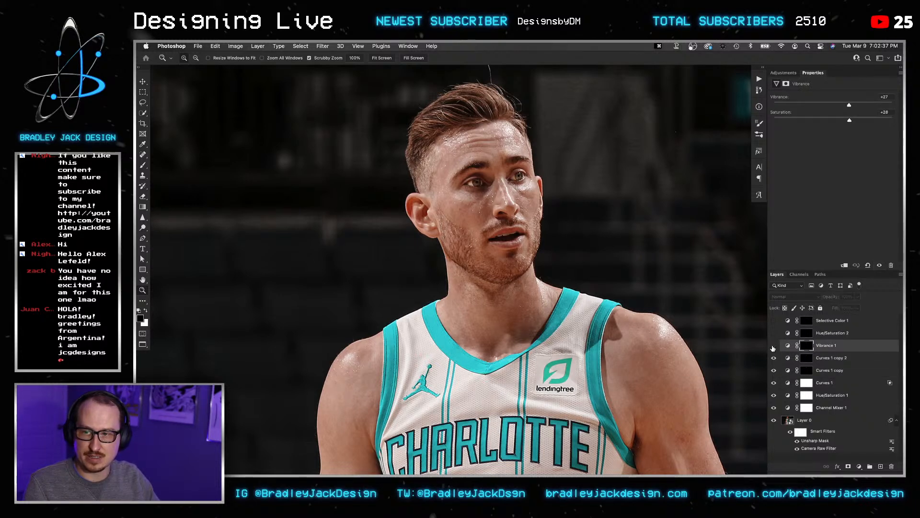
click(773, 346)
click(773, 348)
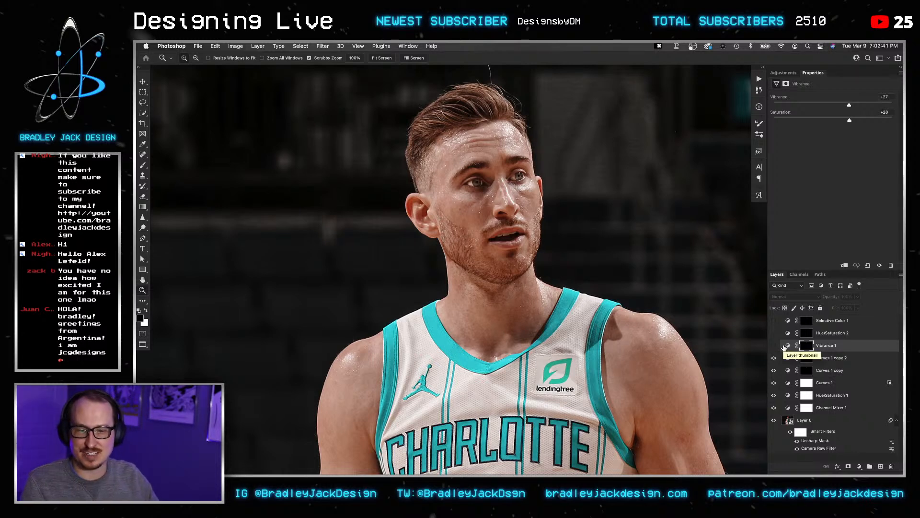
click(774, 347)
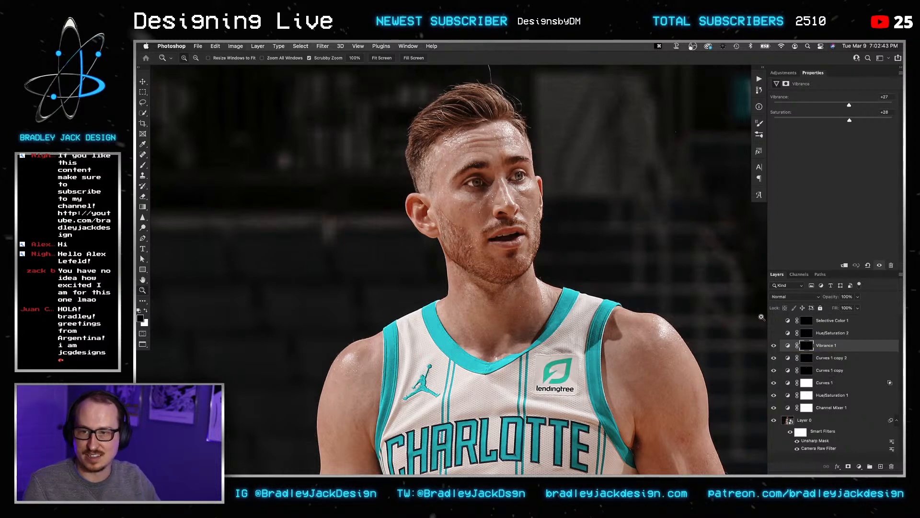
Show Hue/Saturation 2 to review its effect on the eyes, and display its settings for the Yellows range.
click(839, 334)
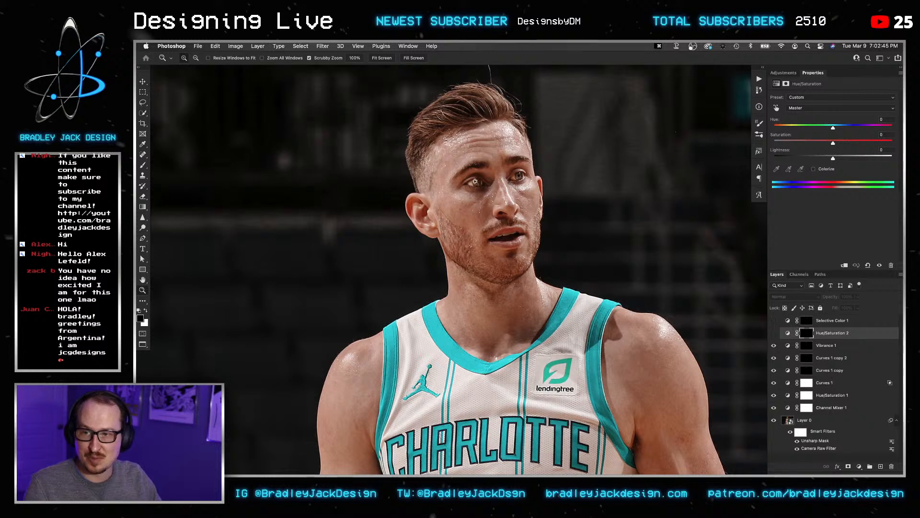
drag(476, 183, 505, 181)
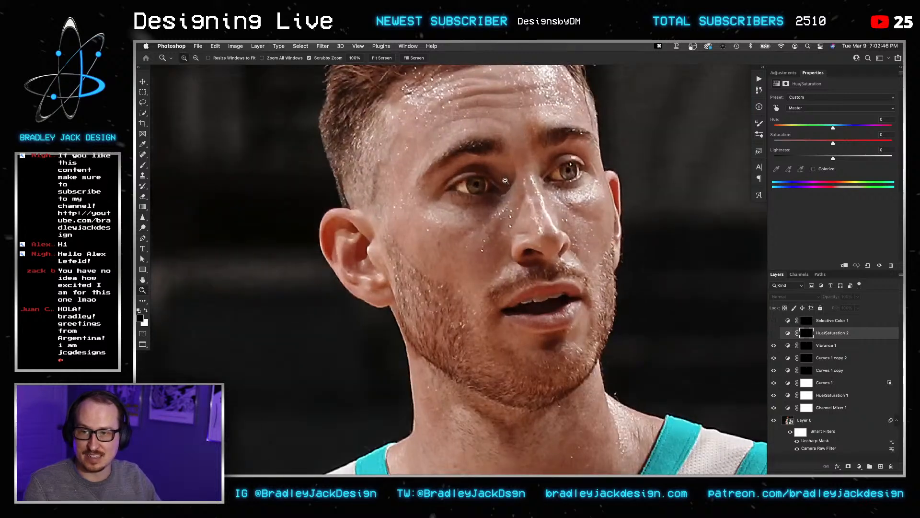
click(774, 332)
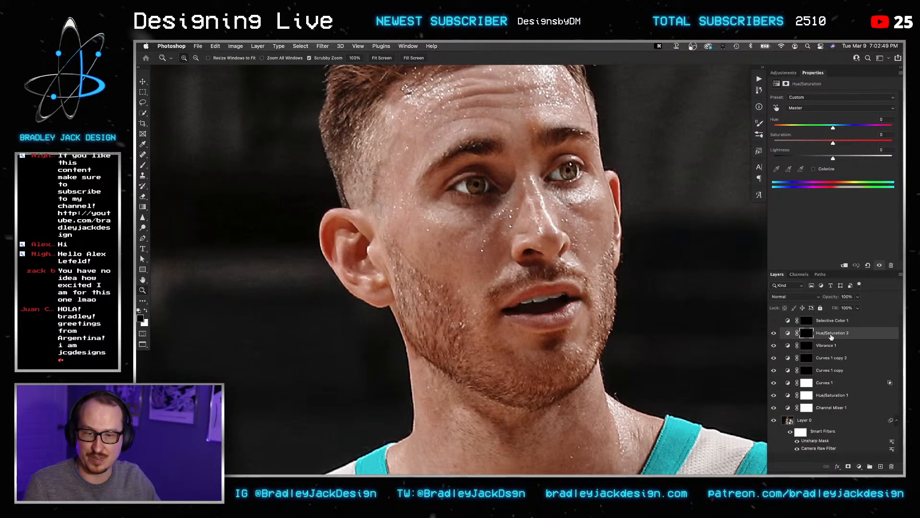
click(820, 114)
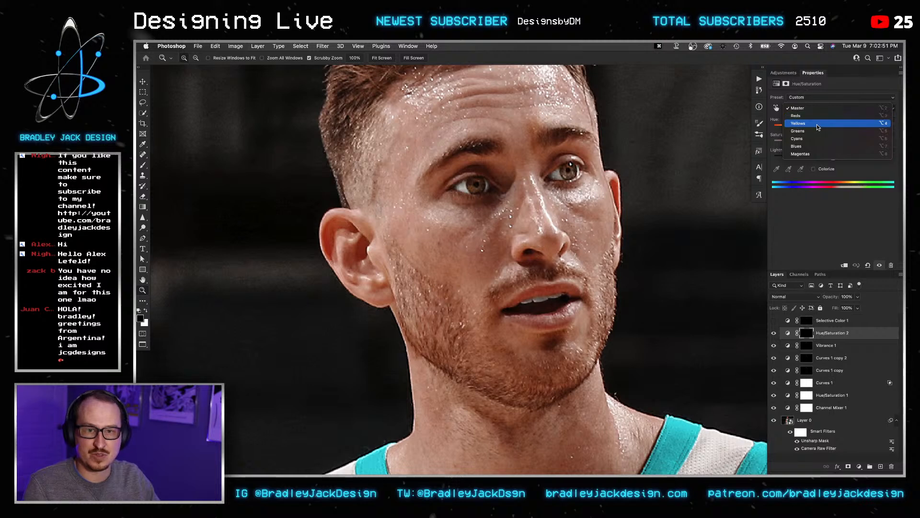
click(817, 125)
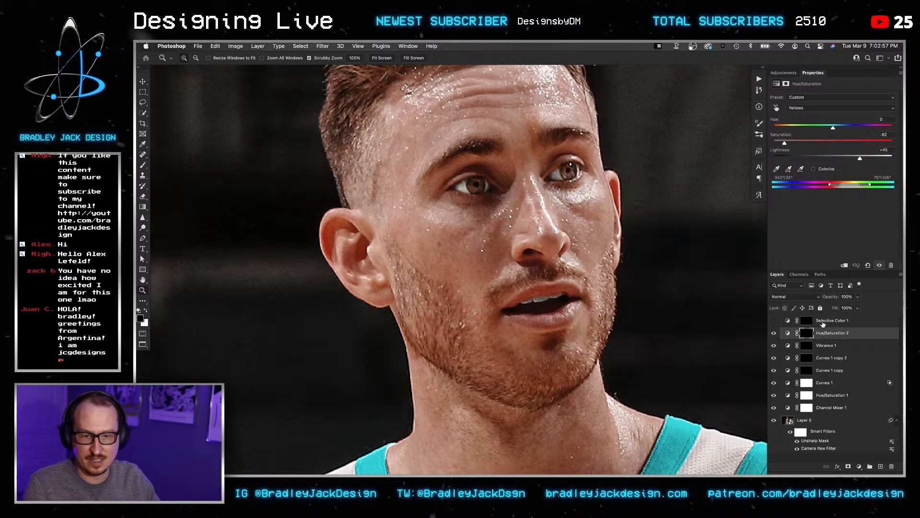
Switch Selective Color 1 on and off to compare its effect on the face, and leave it shown.
click(801, 322)
click(774, 321)
click(773, 320)
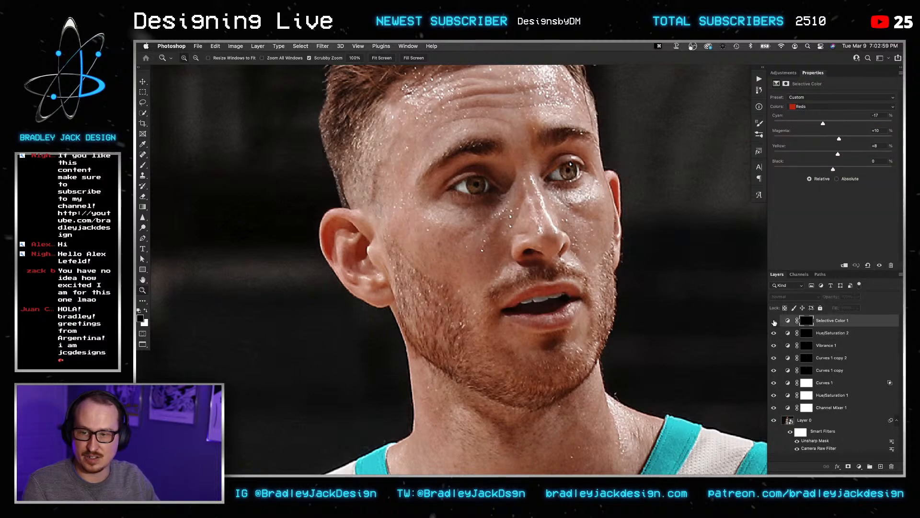
click(773, 320)
Hide and reshow the adjustments from Curves 1 up to Selective Color 1 to compare the full retouch, and close this smart object without saving.
key(super+minus)
key(super+minus)
key(super+minus)
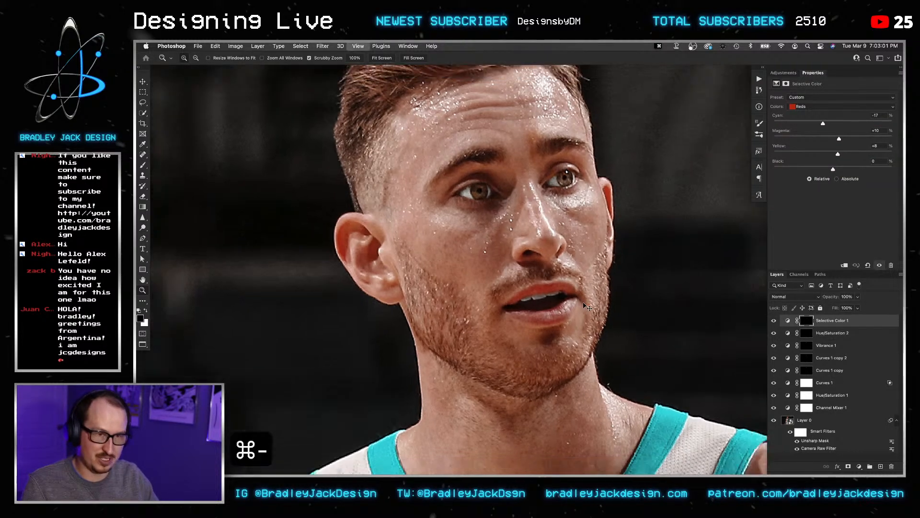
drag(586, 305, 566, 210)
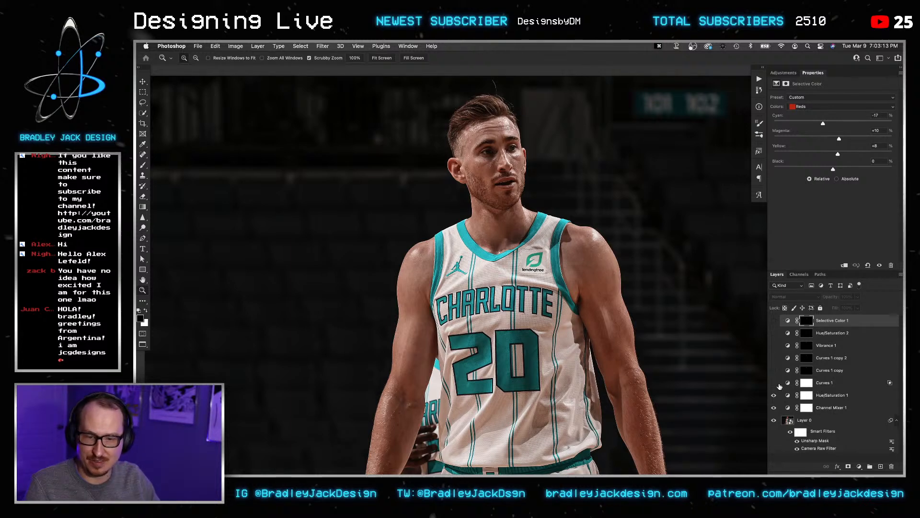
drag(773, 383, 774, 350)
click(774, 325)
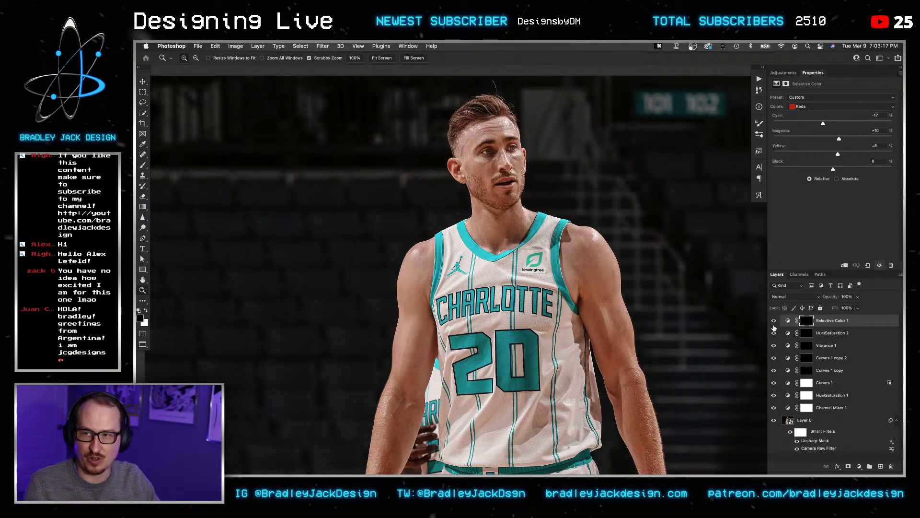
click(501, 152)
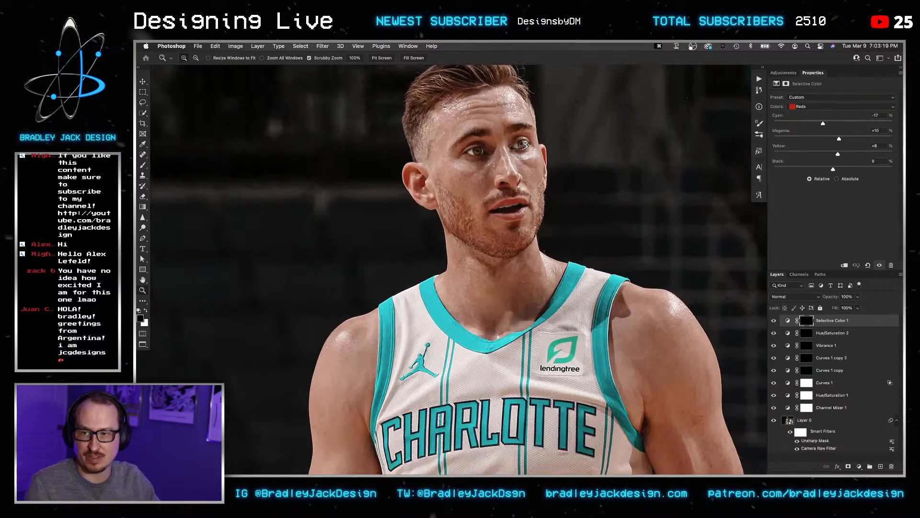
key(super+w)
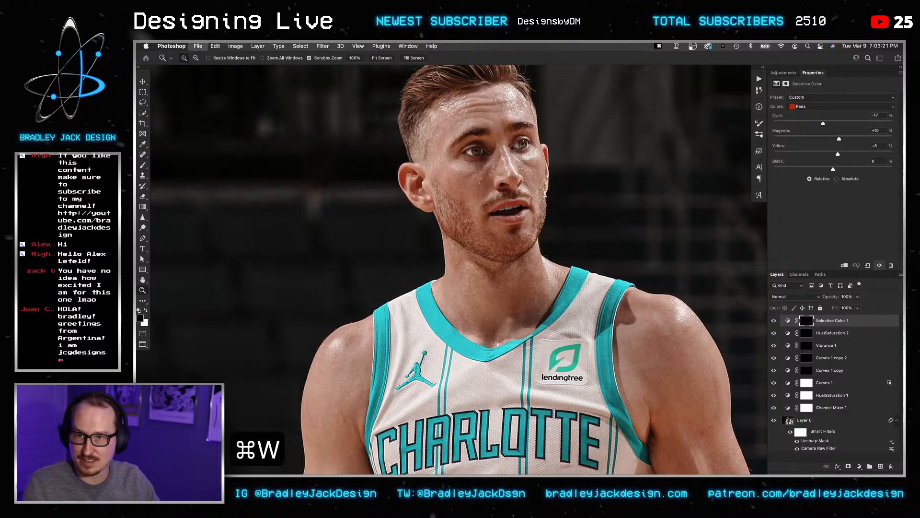
key(d)
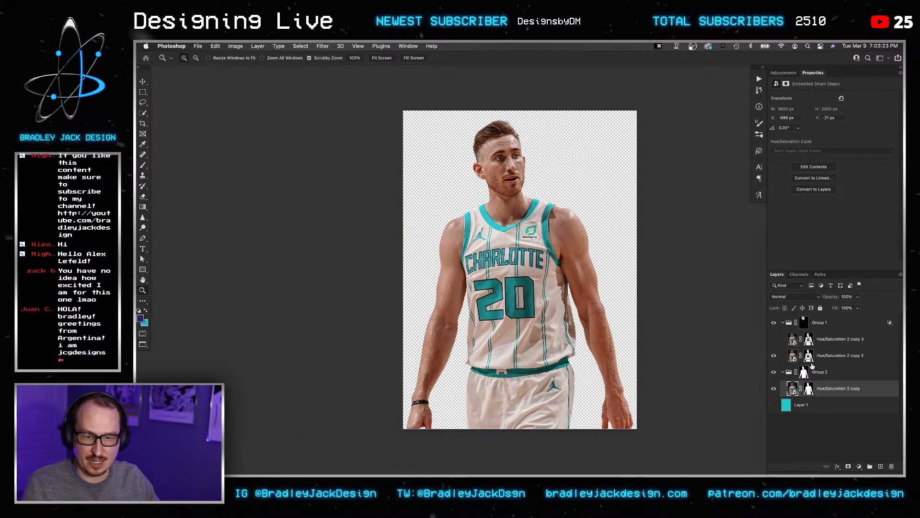
Toggle Hue/Saturation 2 copy 2 in Group 1 to examine what it adds to Hayward's face.
click(819, 357)
click(817, 387)
click(821, 359)
key(z)
click(532, 163)
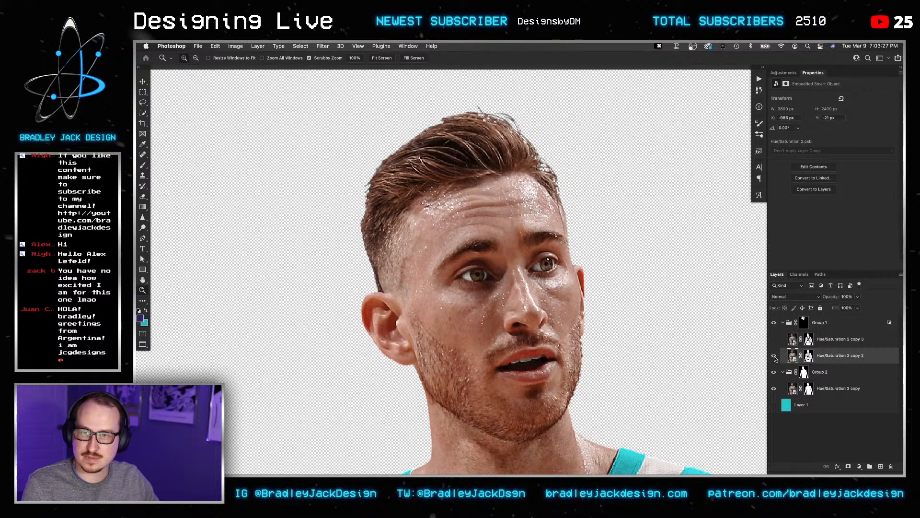
click(774, 356)
alt+click(632, 329)
alt+click(632, 330)
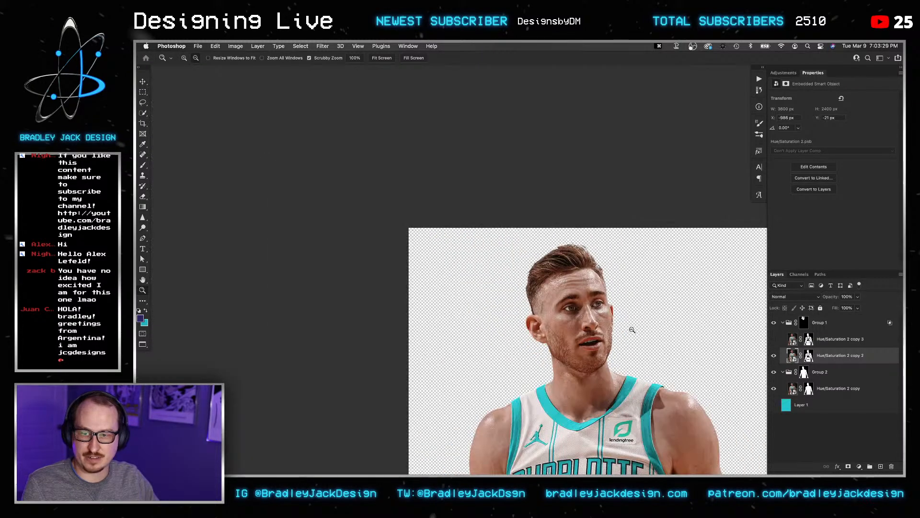
alt+click(632, 330)
drag(631, 335, 549, 246)
Close the Group 1 smart object without saving and the haywardcroped document to return to the document with all player layers.
key(super+w)
key(d)
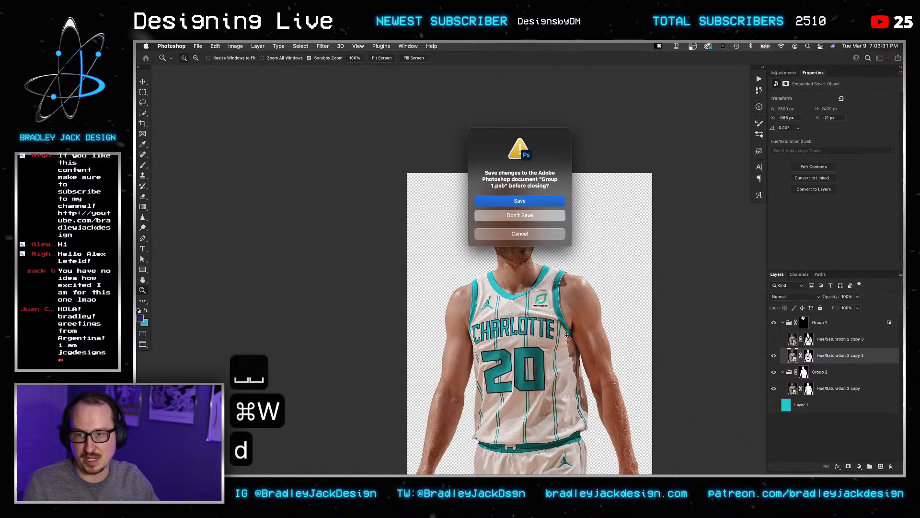
key(super+w)
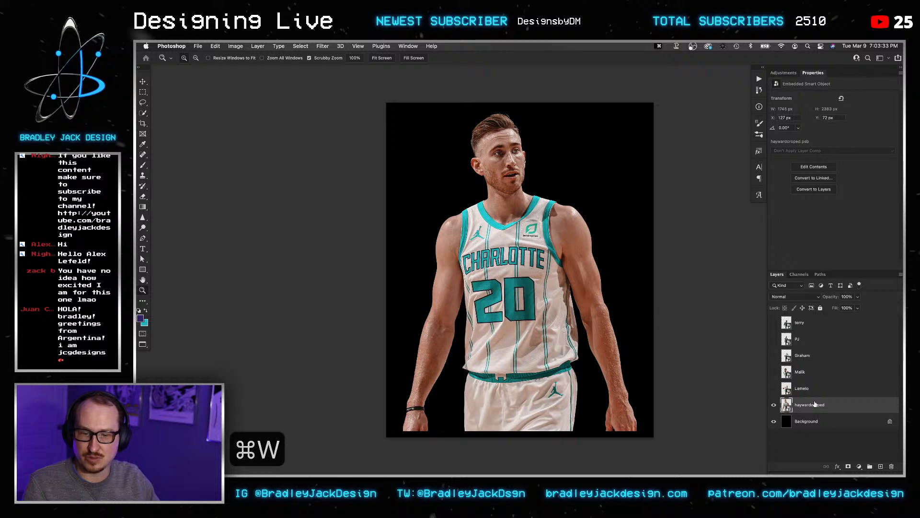
Show the Lamelo layer, and open its smart object to look through the layer stack.
click(773, 388)
double_click(786, 388)
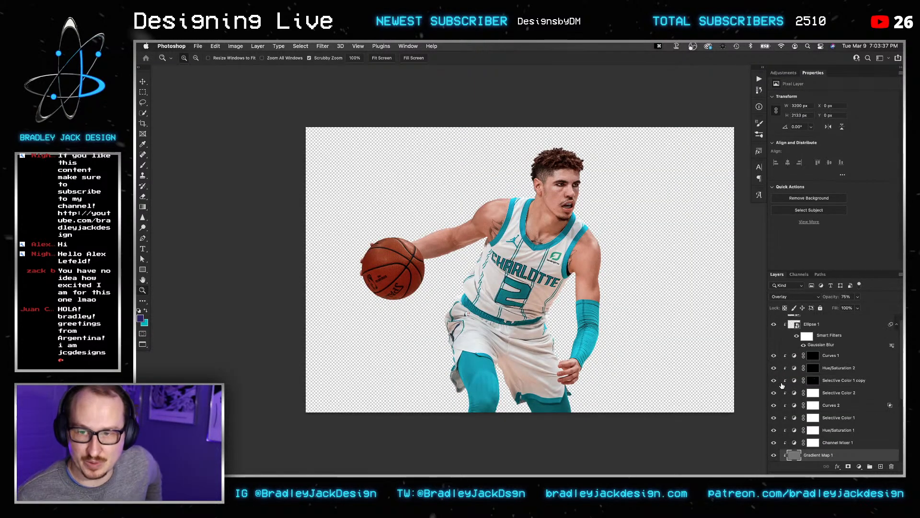
scroll(790, 367, up, 1)
scroll(790, 366, down, 5)
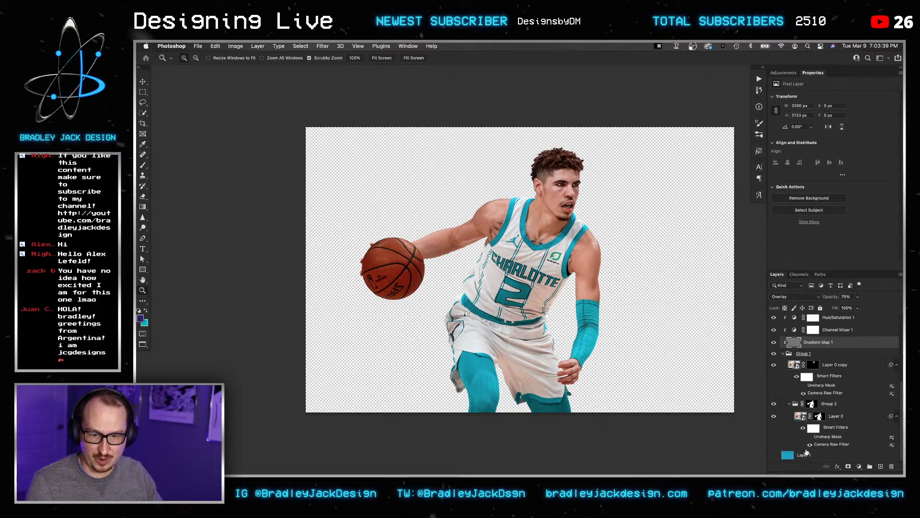
Duplicate Layer 0 from Group 2 and bring the copy to the very top of the layer stack.
click(836, 420)
key(super+j)
key(v)
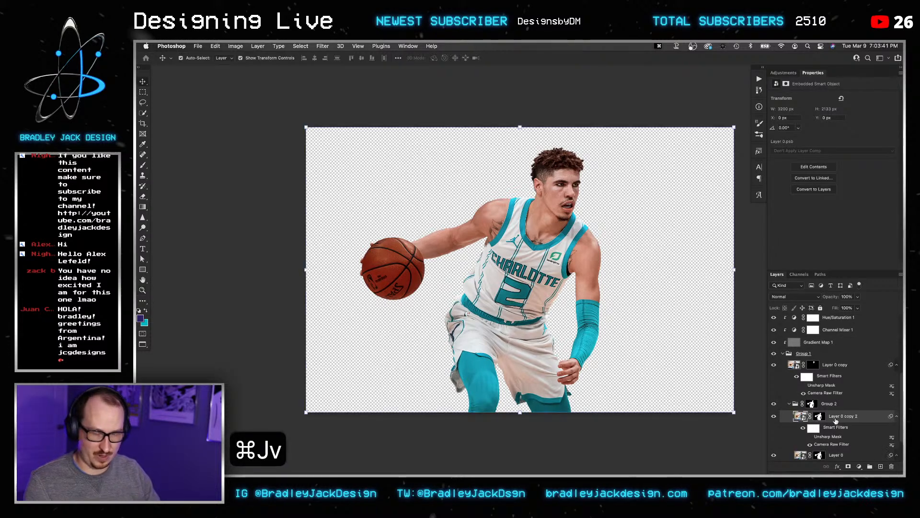
key(shift+super+bracketleft)
key(shift+super+bracketleft)
key(shift+super+bracketleft)
key(shift+super+bracketleft)
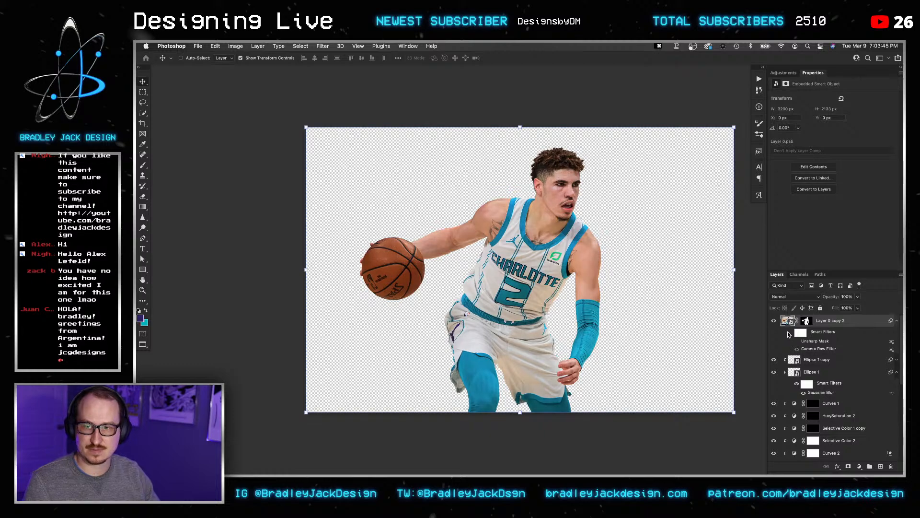
Toggle Layer 0 copy 2 to compare the original Lamelo photo with the retouched version, and leave the copy hidden.
key(z)
click(610, 187)
drag(610, 187, 717, 251)
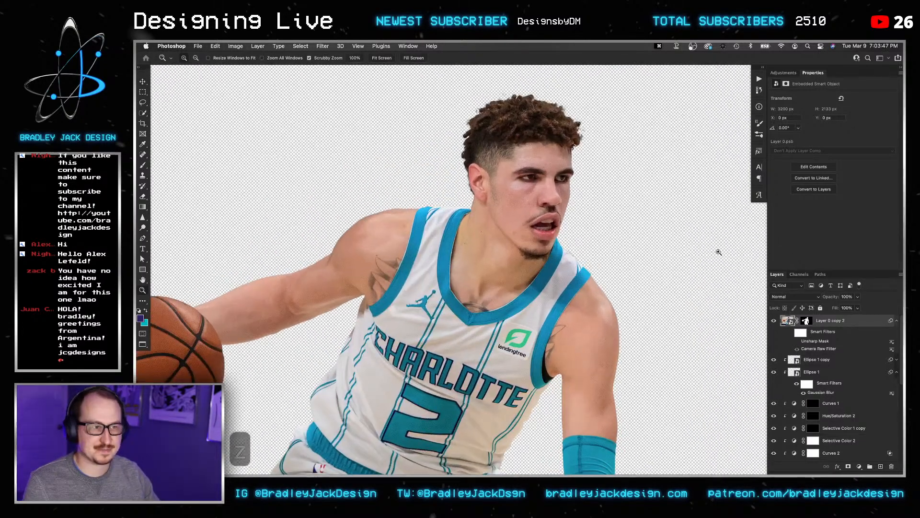
click(773, 321)
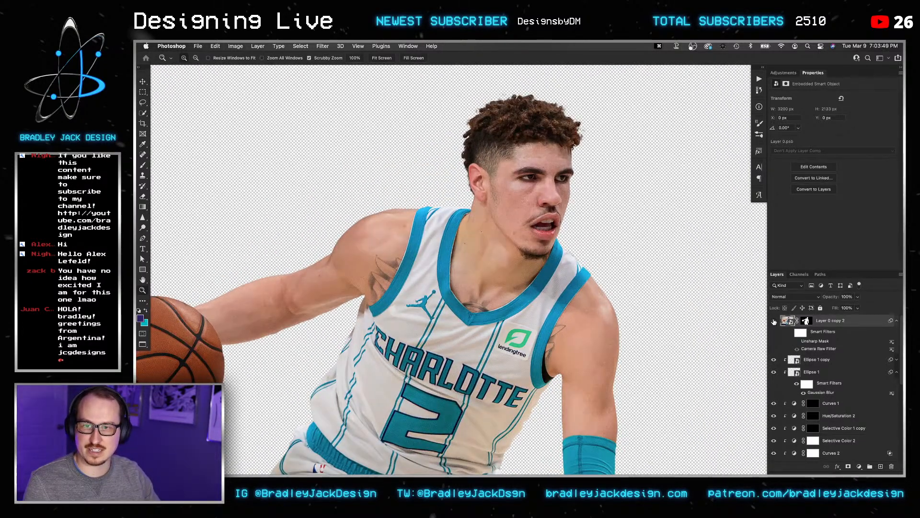
click(773, 321)
click(773, 320)
click(773, 320)
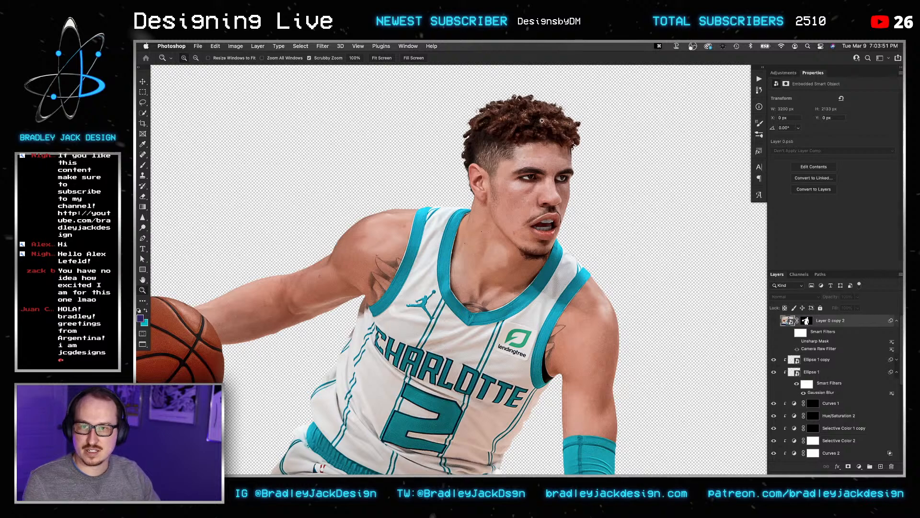
Examine the Gradient Map 1 and Channel Mixer 1 layers clipped above Group 1 in the Lamelo cutout.
scroll(774, 336, down, 5)
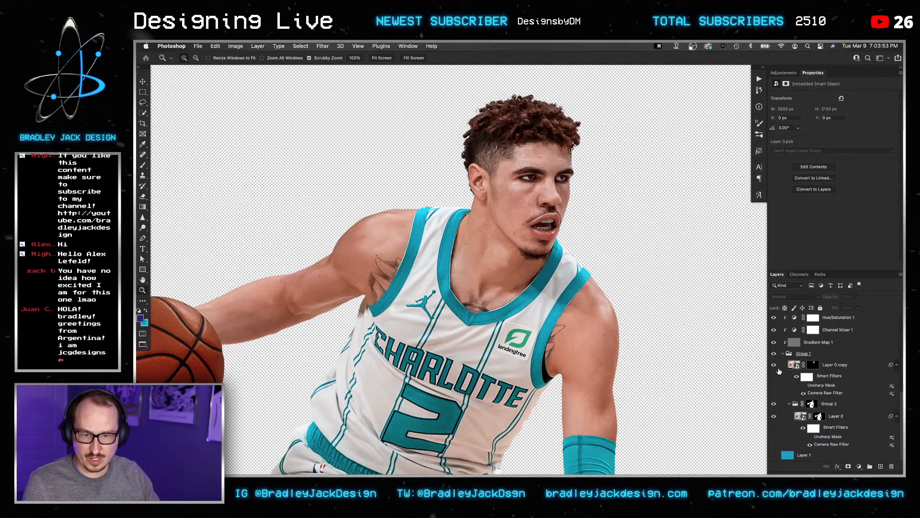
click(812, 343)
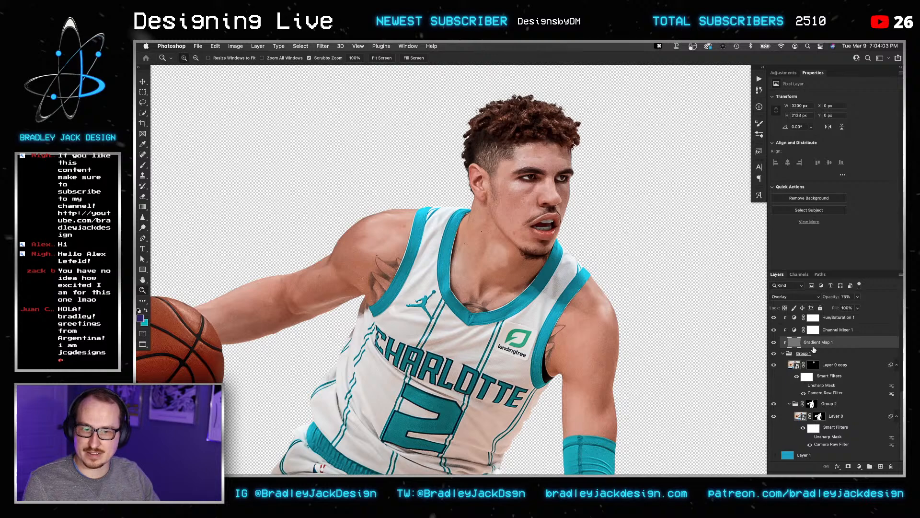
scroll(813, 349, up, 3)
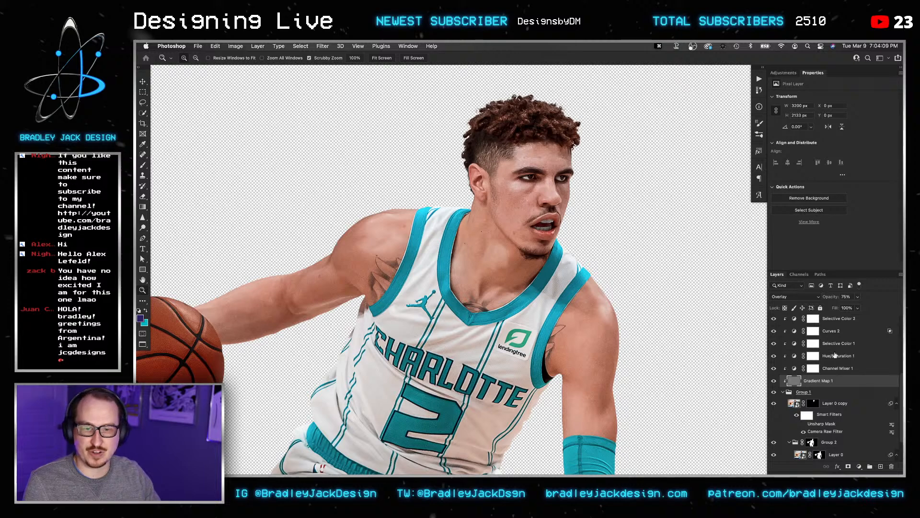
click(835, 369)
scroll(837, 365, up, 3)
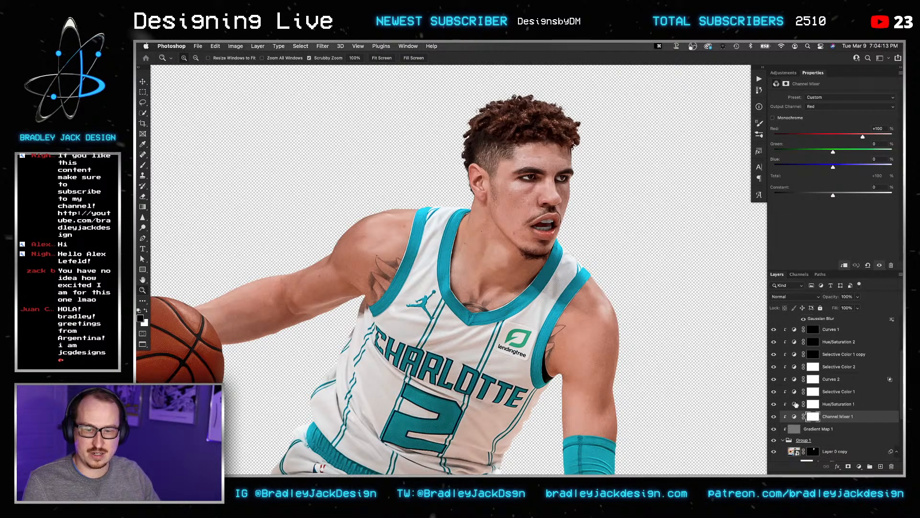
scroll(810, 422, down, 2)
scroll(806, 448, down, 4)
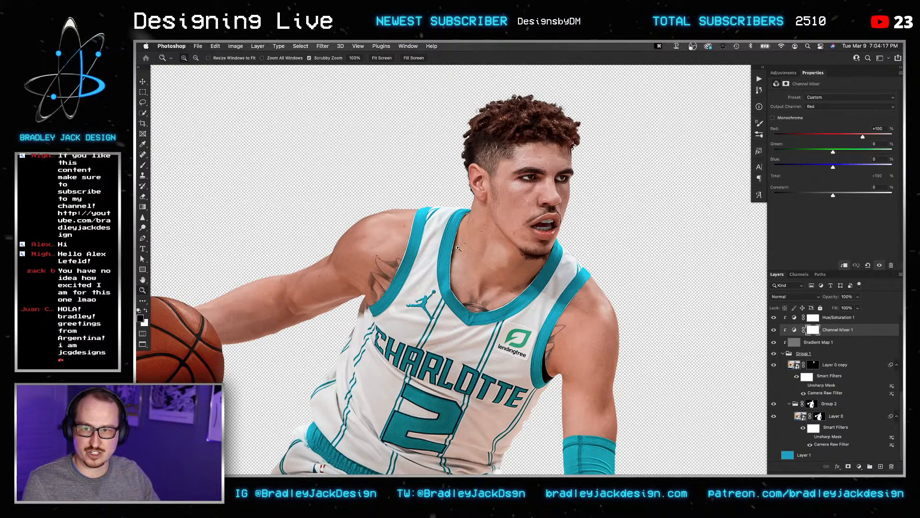
Hide the ellipse and adjustment layers clipped above Group 1 in the Lamelo cutout, leaving the lowest adjustments on for comparison.
scroll(860, 355, up, 7)
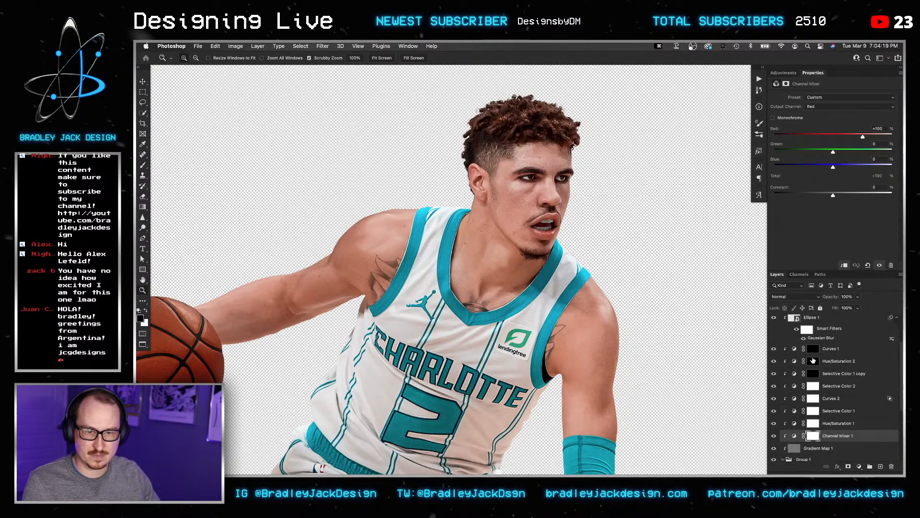
scroll(848, 359, up, 3)
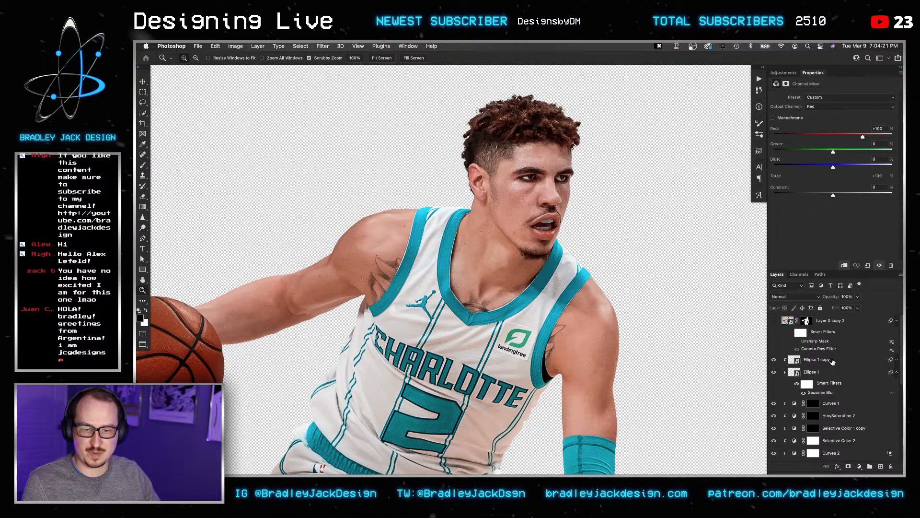
scroll(833, 362, down, 5)
drag(774, 326, 775, 375)
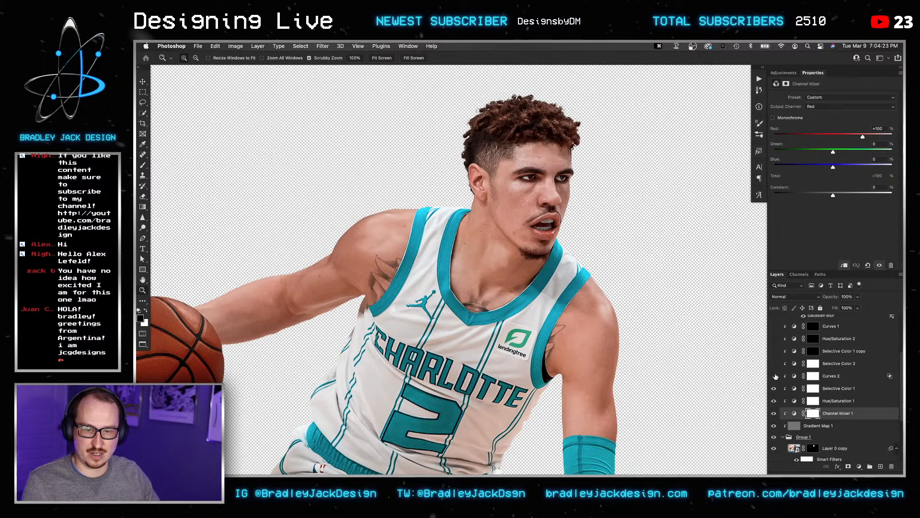
scroll(779, 386, up, 5)
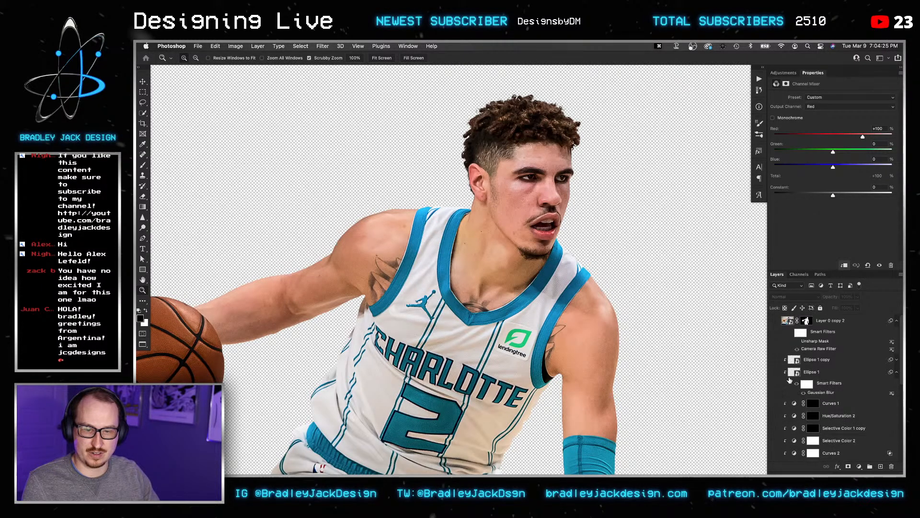
scroll(789, 379, down, 4)
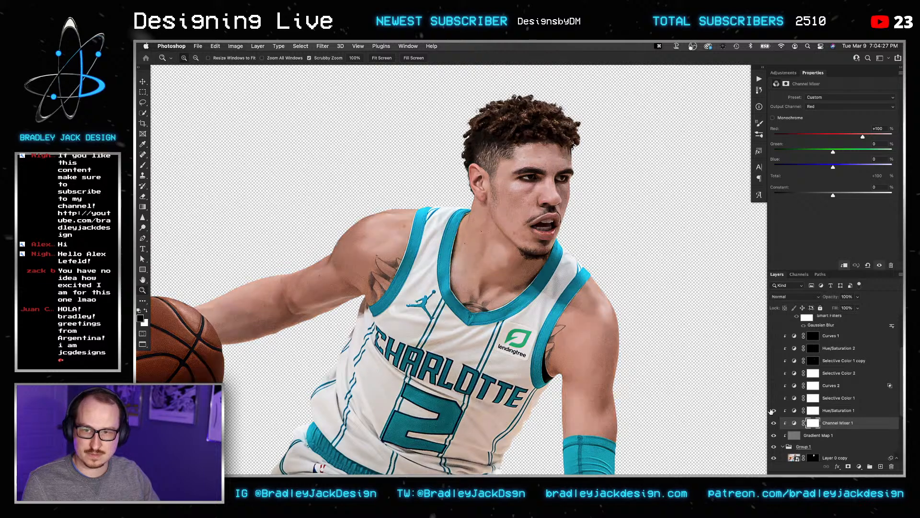
Show Selective Color 1 and Curves 2, and review their settings along with the Curves 2 blending options.
click(833, 399)
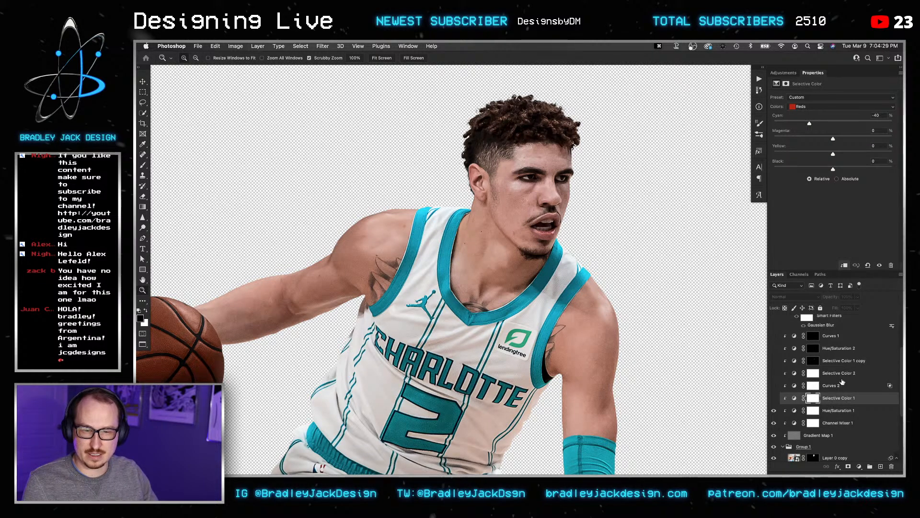
click(774, 386)
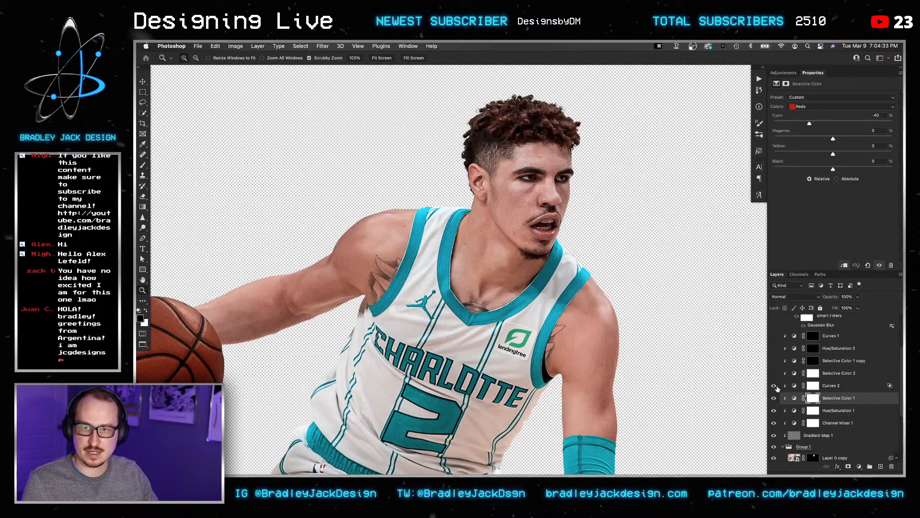
click(845, 386)
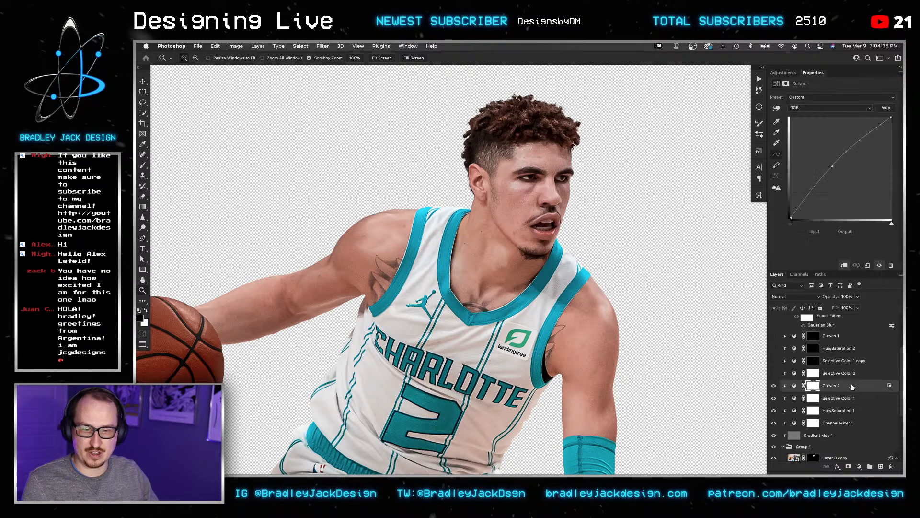
key(space)
drag(793, 170, 628, 152)
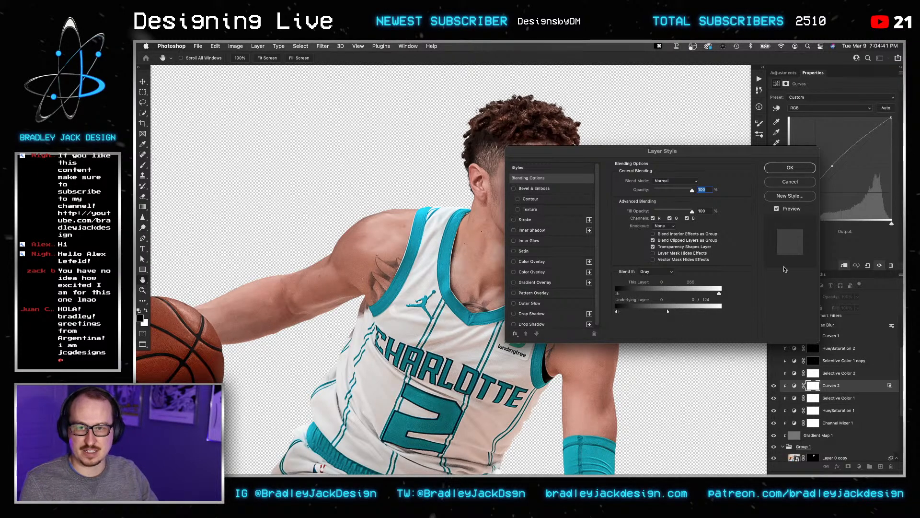
key(Return)
Review the Selective Color 2 settings and toggle the layer to compare its effect, leaving it shown.
click(832, 374)
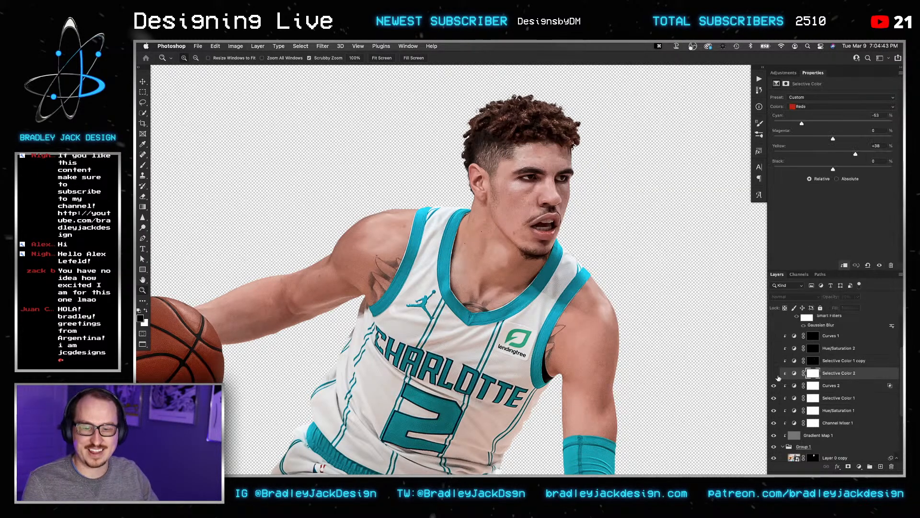
click(773, 373)
click(773, 374)
click(773, 374)
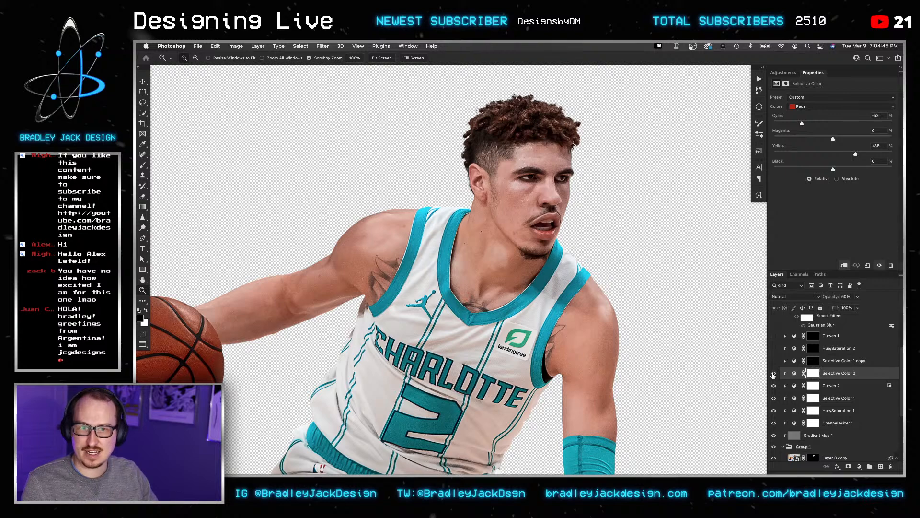
Review Selective Color 1 copy and Hue/Saturation 2, show the remaining clipped layers, and inspect their effect on the face.
click(841, 361)
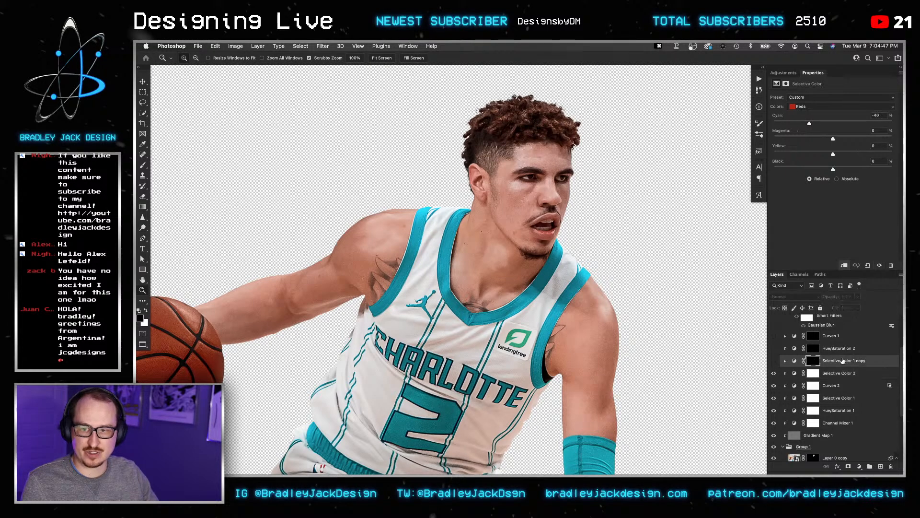
click(827, 350)
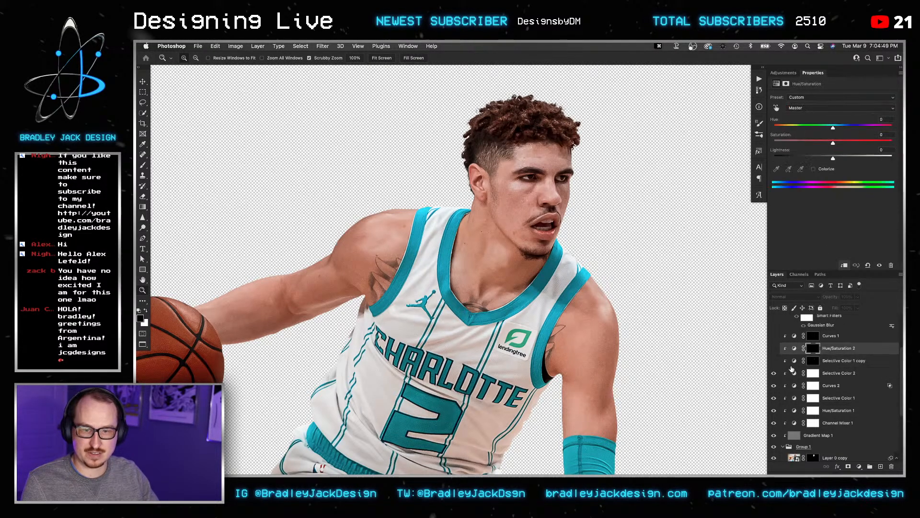
click(773, 349)
drag(540, 181, 568, 180)
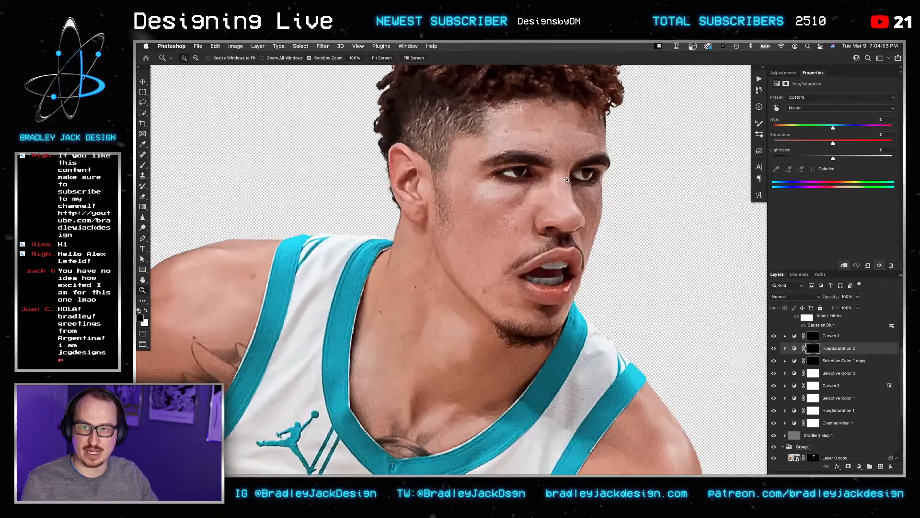
scroll(828, 401, up, 5)
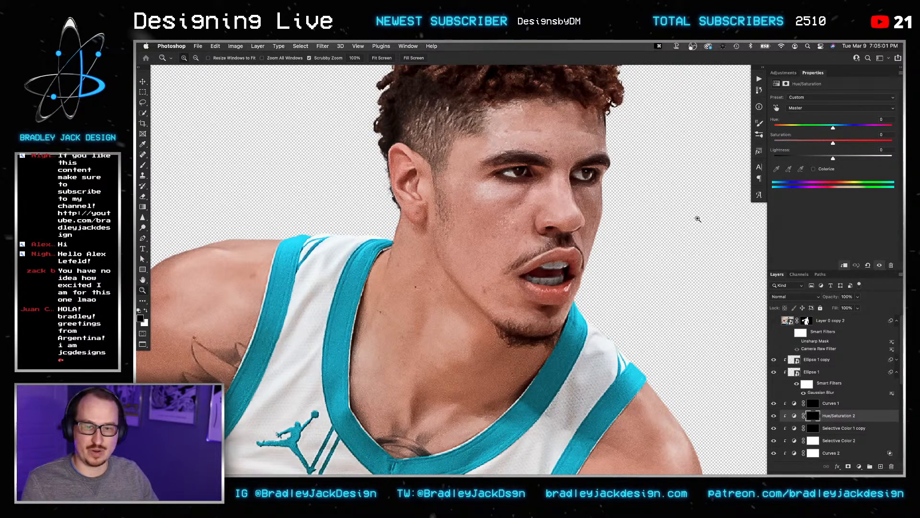
Close the Lamelo smart object without saving it and return to the poster document.
key(super+0)
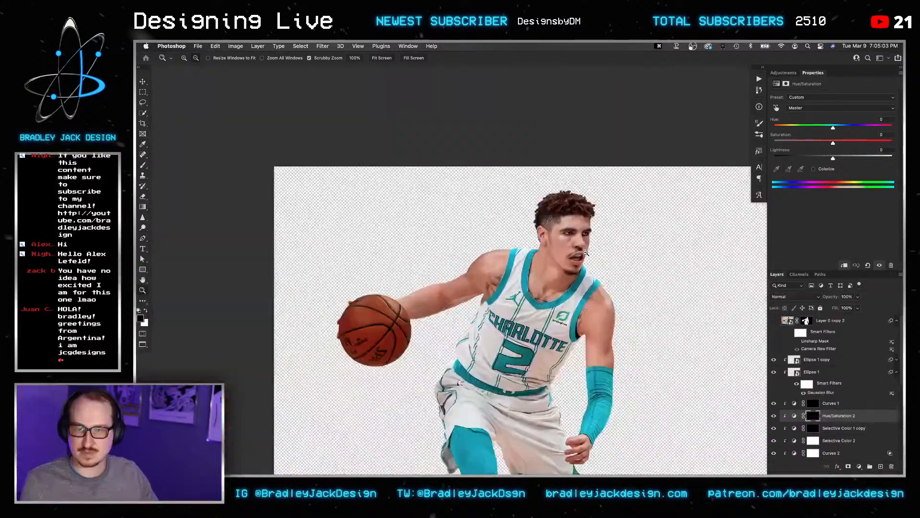
key(super+w)
key(d)
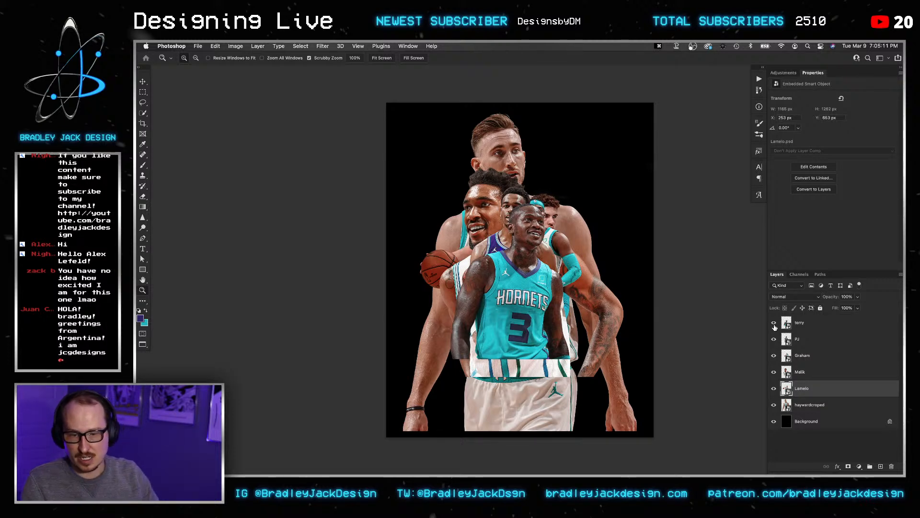
Hide all six player layers and select the Background layer.
drag(773, 324, 782, 413)
key(v)
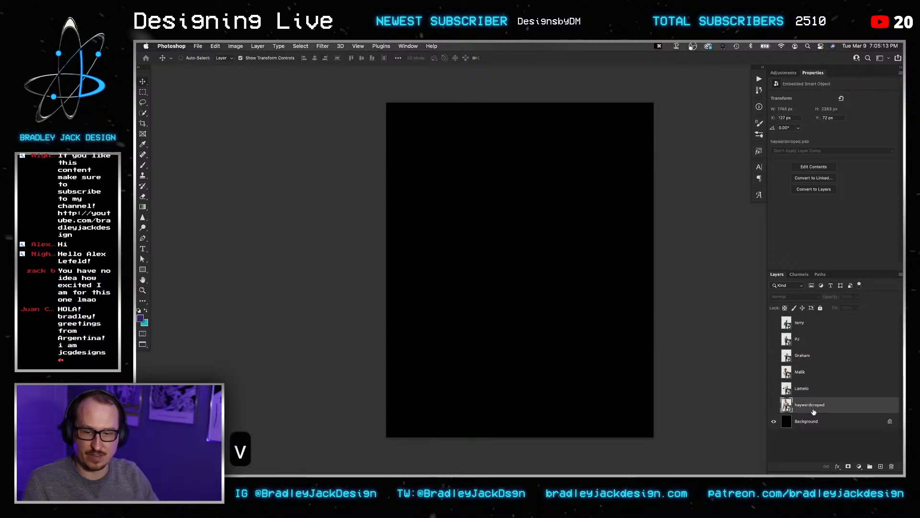
click(785, 413)
key(v)
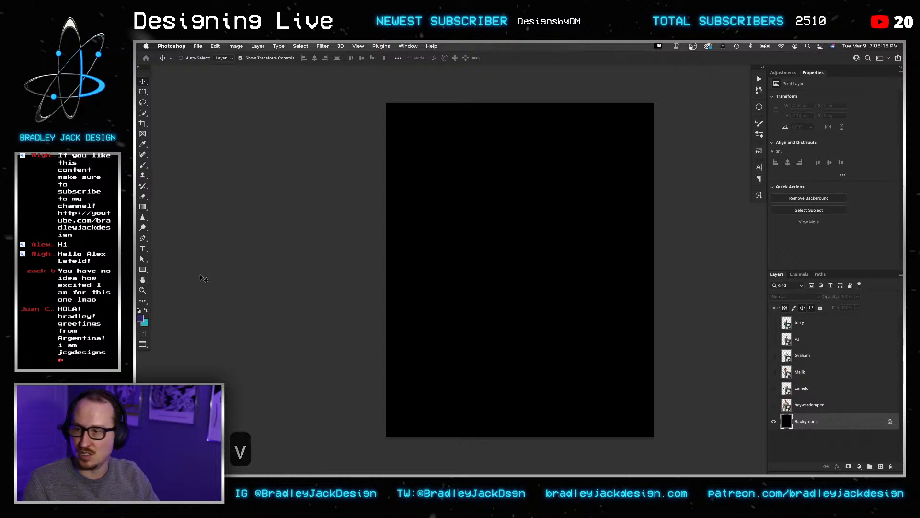
click(142, 269)
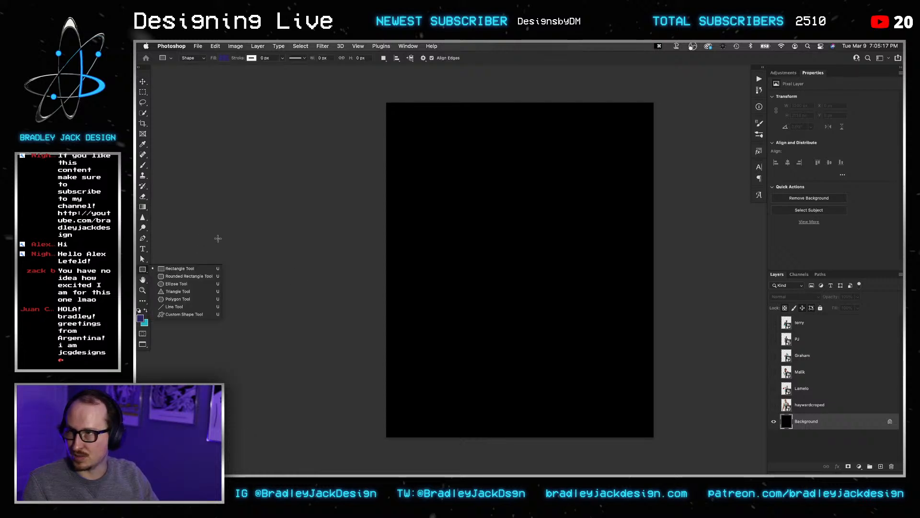
click(140, 318)
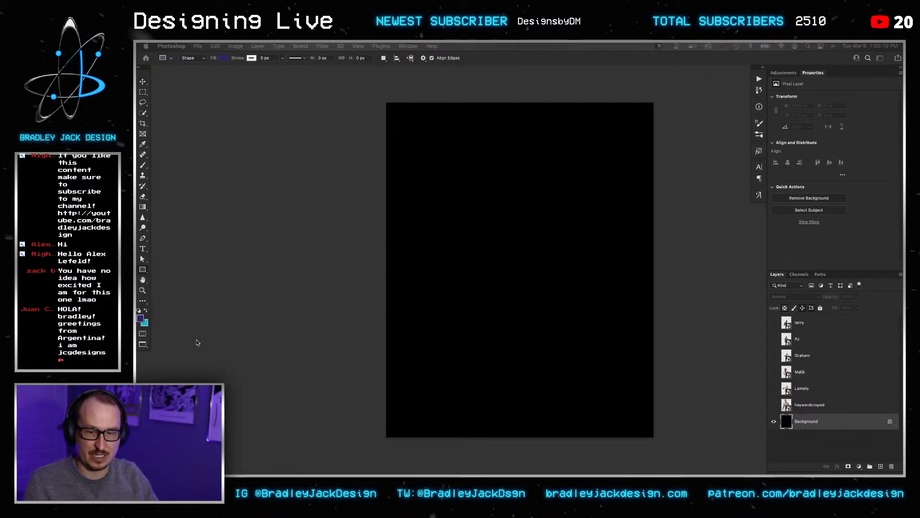
key(Escape)
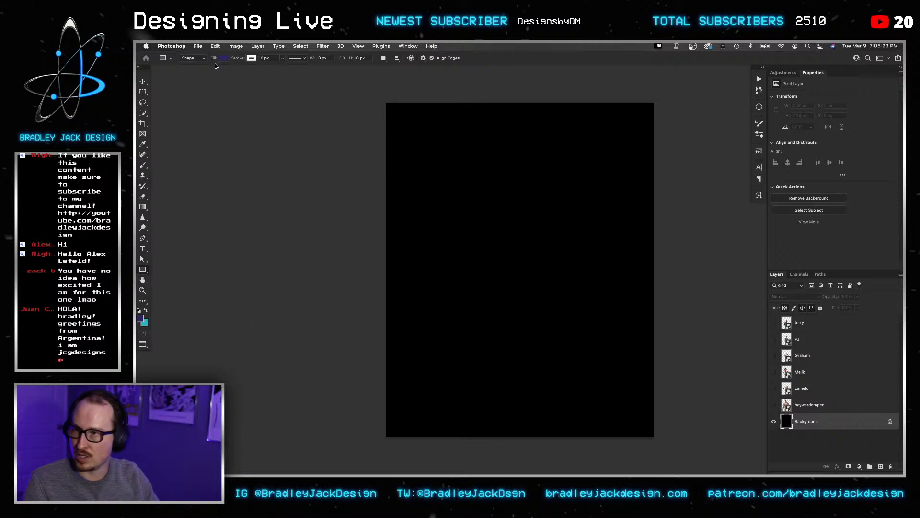
Set the Gradient tool to the purple-to-teal preset.
key(g)
click(191, 58)
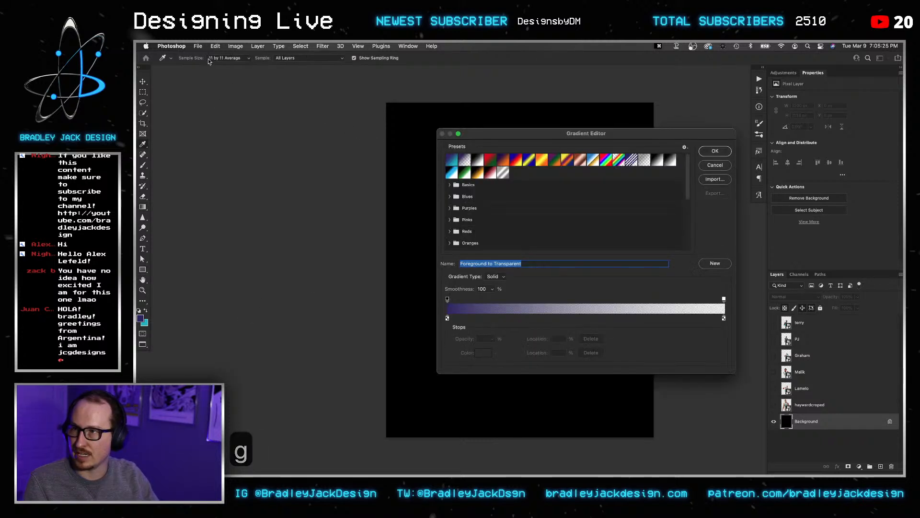
click(451, 161)
click(714, 151)
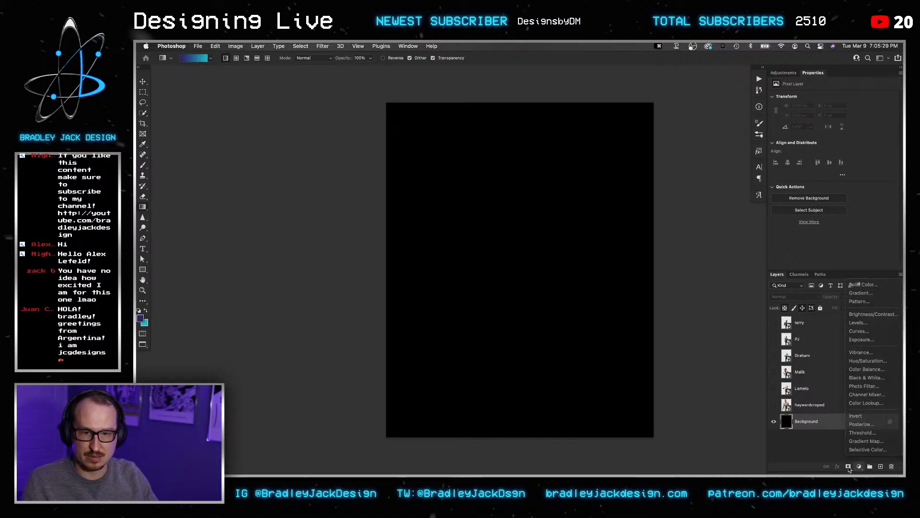
Add a Gradient fill layer above the player layers using the purple-to-teal preset, with teal at the canvas top.
right_click(590, 349)
click(839, 453)
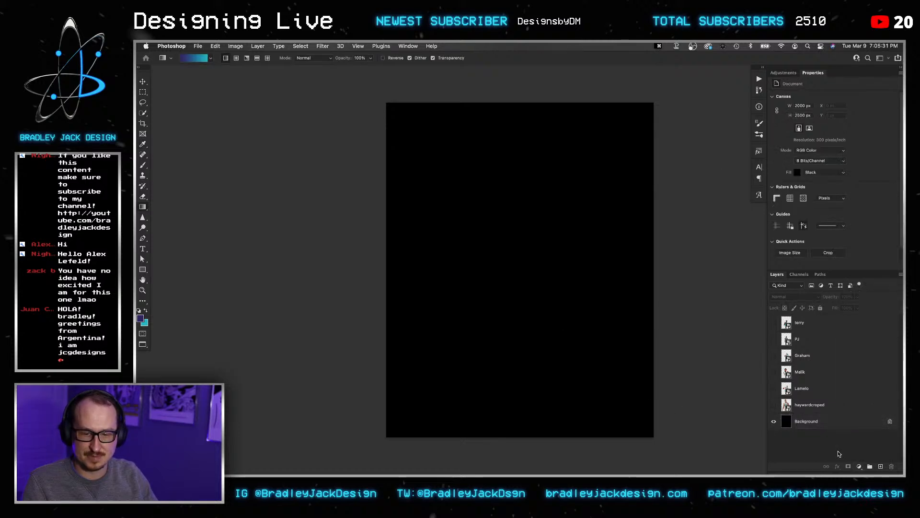
click(859, 467)
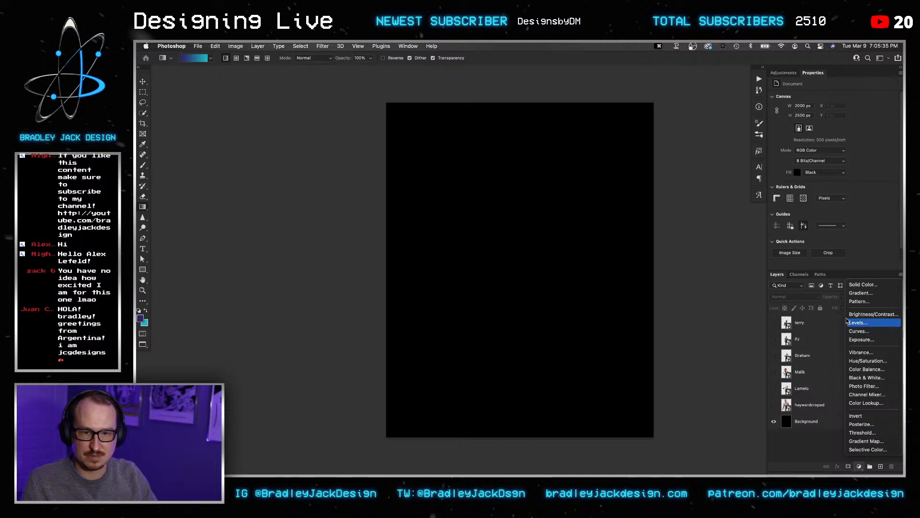
click(860, 293)
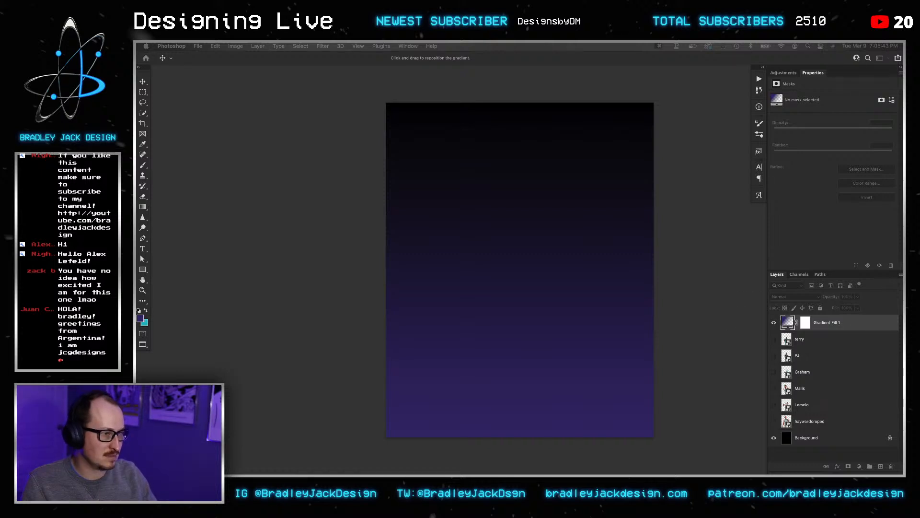
double_click(787, 322)
click(474, 164)
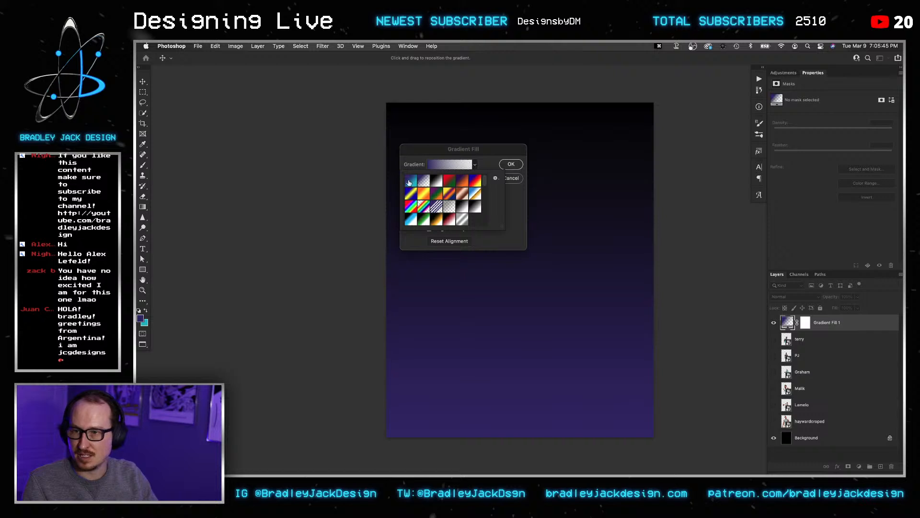
click(410, 181)
click(510, 165)
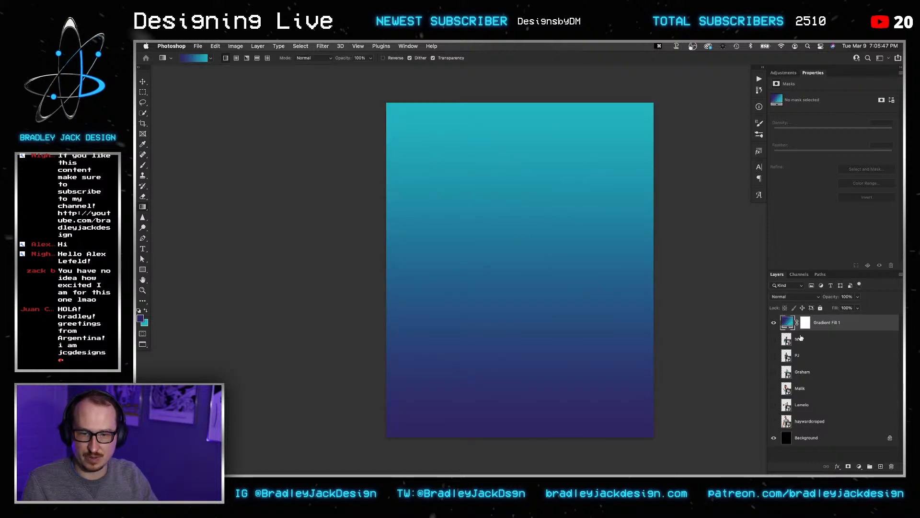
Move Gradient Fill 1 beneath the haywardcroped layer and delete the black Background layer.
drag(834, 325, 835, 431)
click(834, 437)
key(BackSpace)
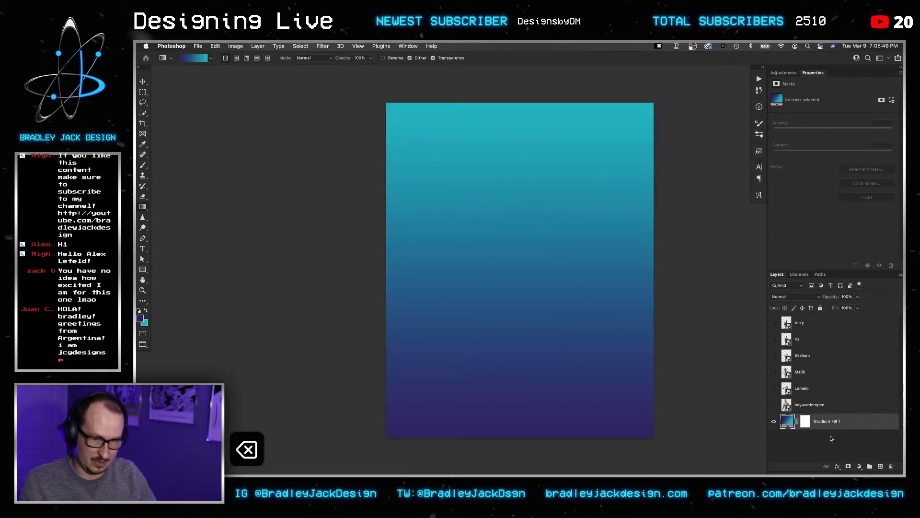
Show the haywardcroped layer, and place a vertical and a horizontal guide through the canvas centre.
click(816, 409)
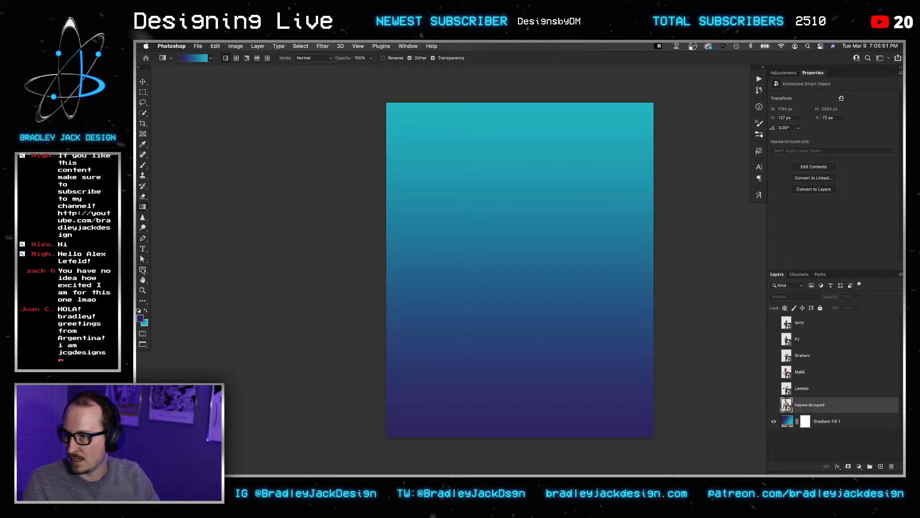
click(774, 405)
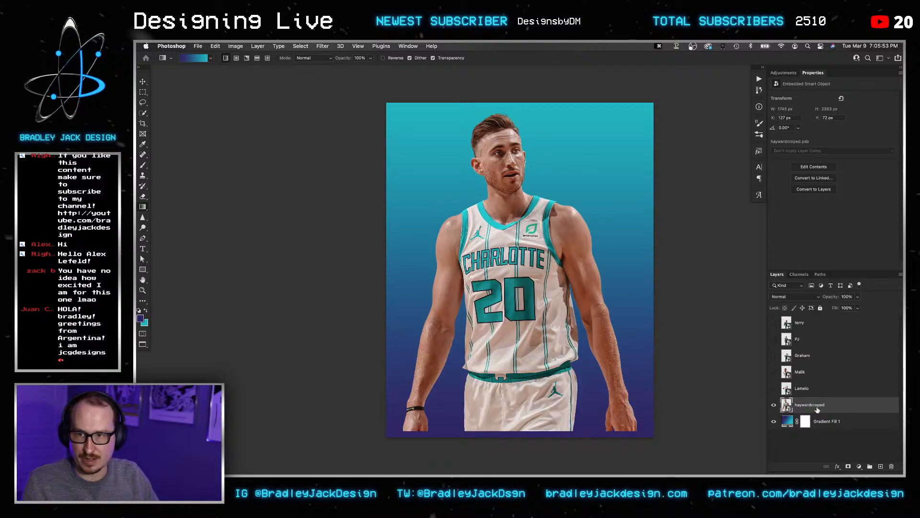
key(v)
key(super+a)
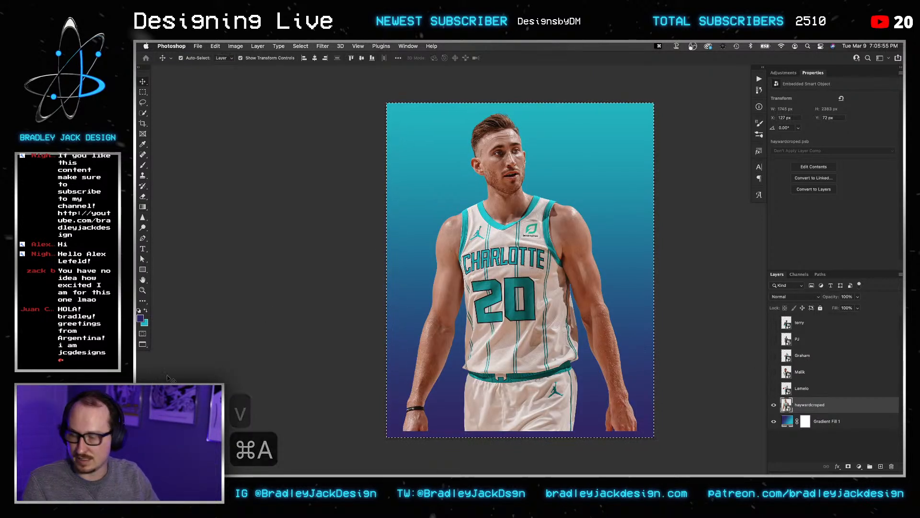
key(super+r)
drag(139, 297, 526, 299)
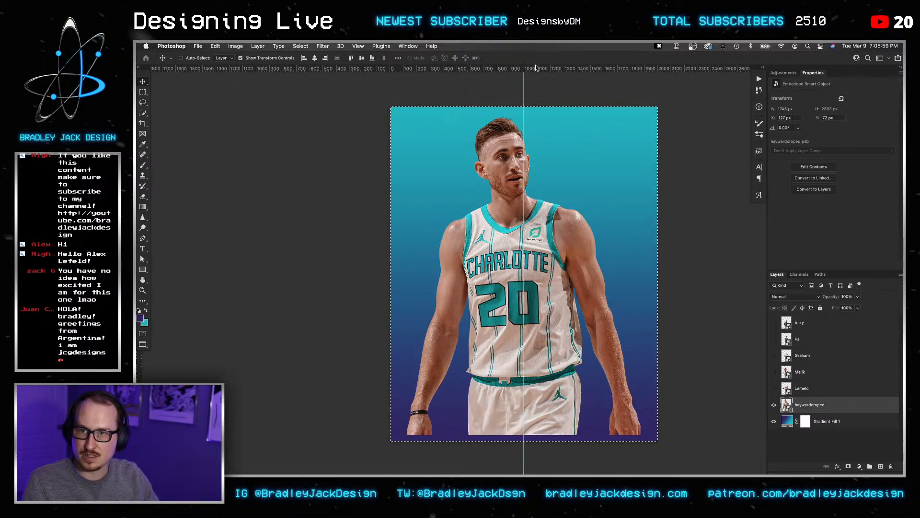
drag(535, 68, 591, 303)
key(super+d)
Rotate the haywardcroped cutout clockwise by about 4.4° and keep it centred around the vertical guide.
key(v)
drag(659, 111, 665, 127)
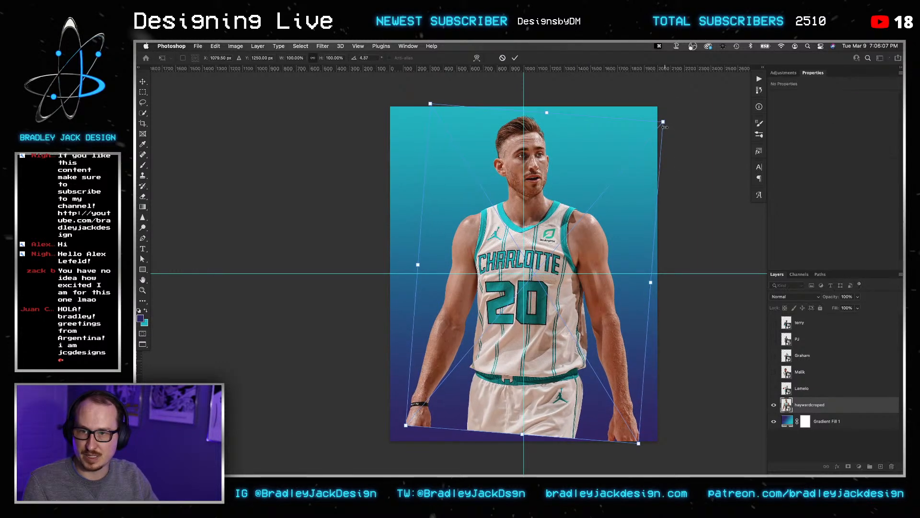
key(Return)
key(v)
key(super+v)
Enlarge the haywardcroped cutout to about 128% and shift it down so the head sits just inside the canvas top.
key(super+t)
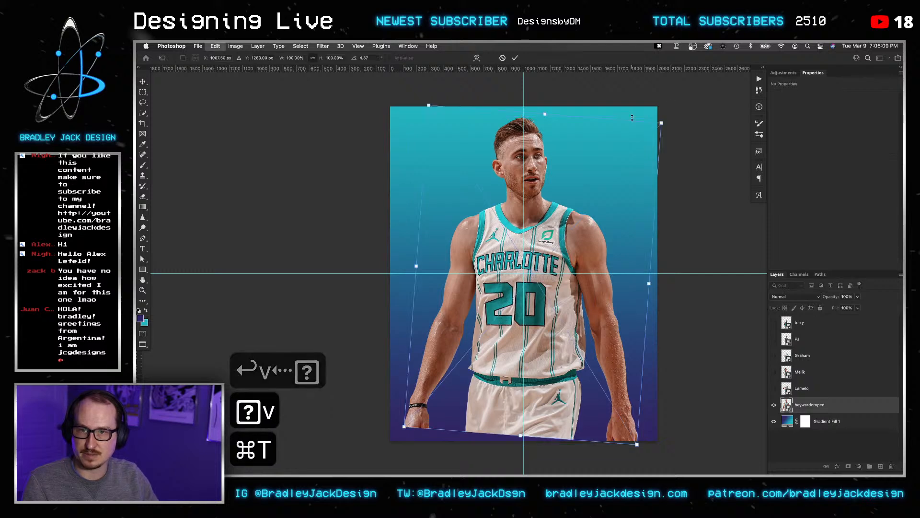
drag(665, 127, 703, 86)
drag(616, 144, 619, 186)
key(Return)
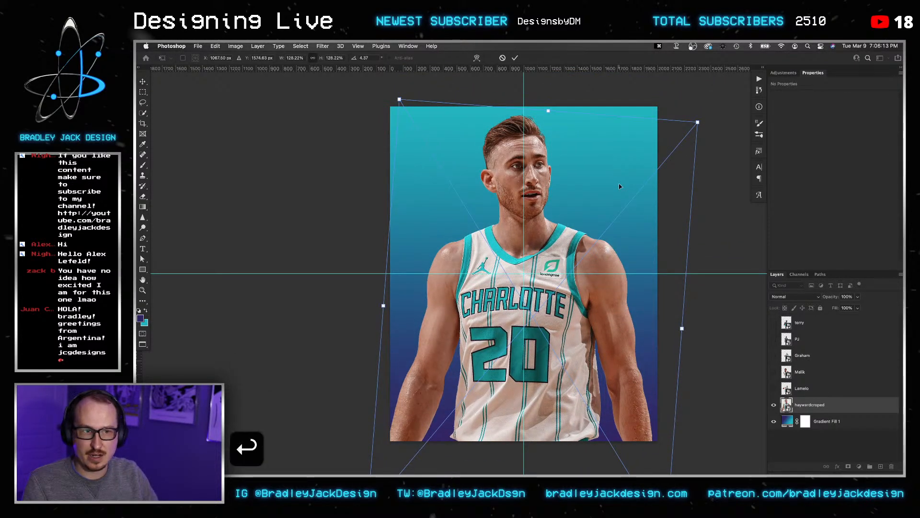
key(Return)
key(v)
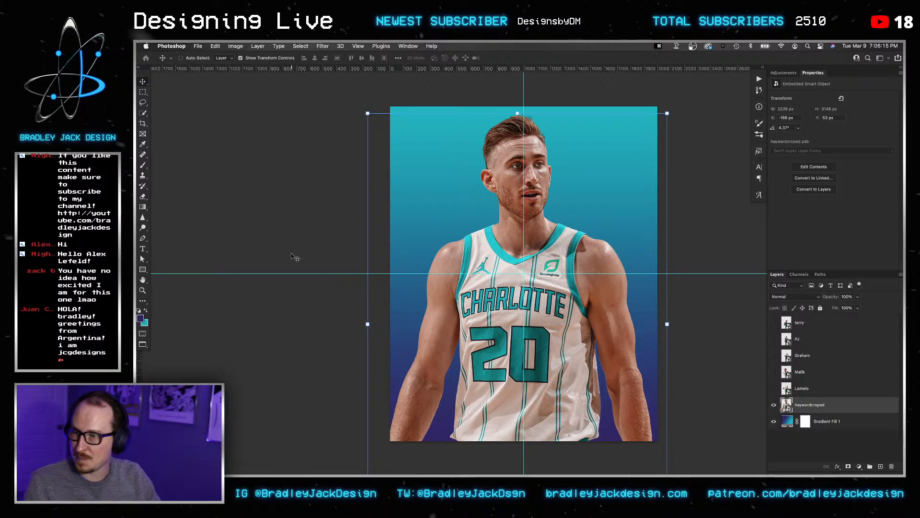
Draw a dark purple hexagon about 1754 by 1516 px centred on the guides, and place it beneath the haywardcroped layer.
drag(142, 269, 172, 292)
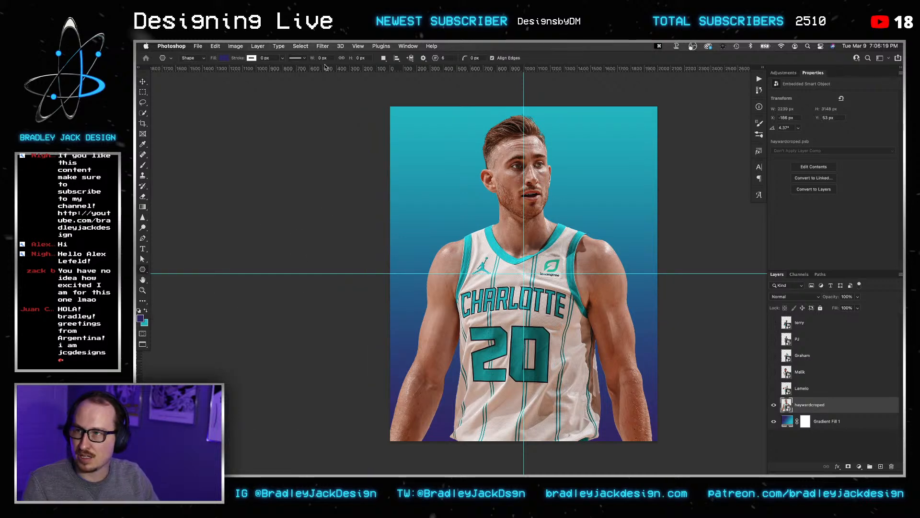
drag(526, 275, 640, 374)
key(v)
key(v)
key(v)
key(Return)
key(v)
key(v)
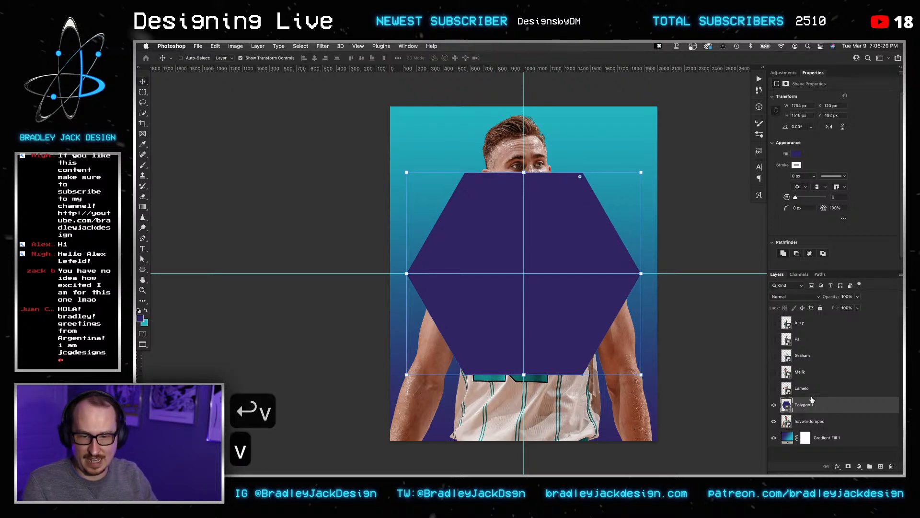
key(super+bracketleft)
key(v)
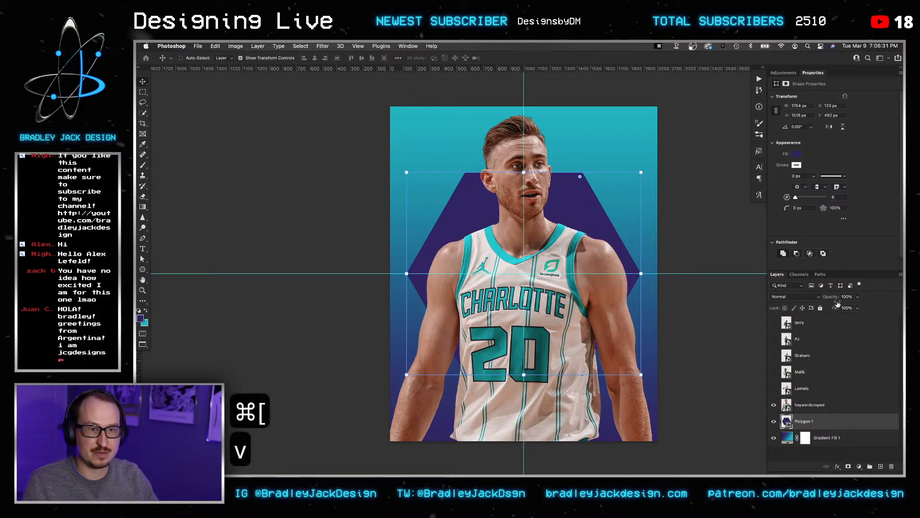
Mask the haywardcroped layer to the hexagon's outline, and paint the mask white over the head to bring it back.
super+click(787, 421)
click(815, 405)
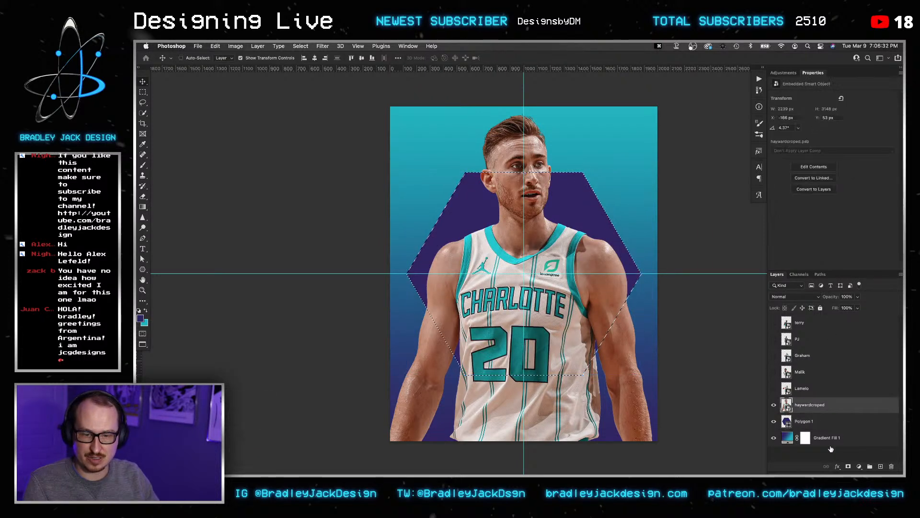
click(847, 466)
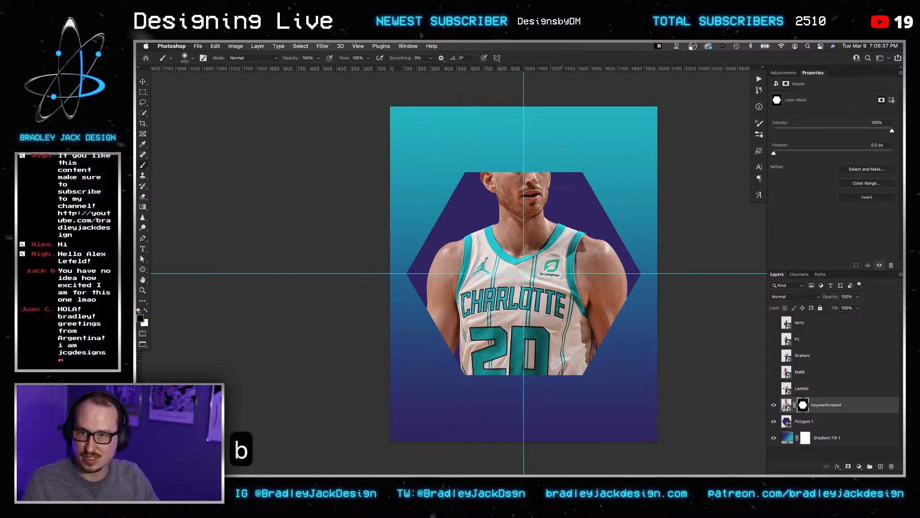
mouse_move(551, 174)
mouse_down()
mouse_move(533, 162)
mouse_move(534, 191)
mouse_move(568, 198)
mouse_move(632, 451)
mouse_up()
key(x)
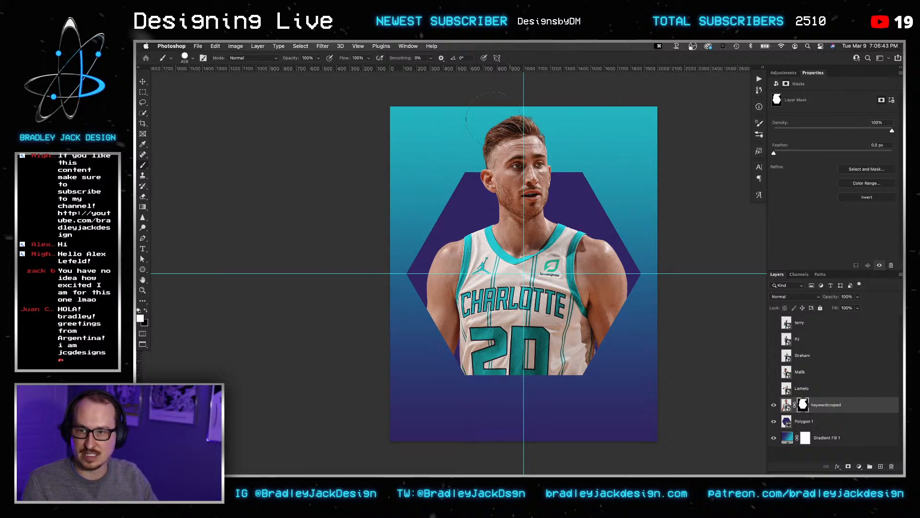
key(v)
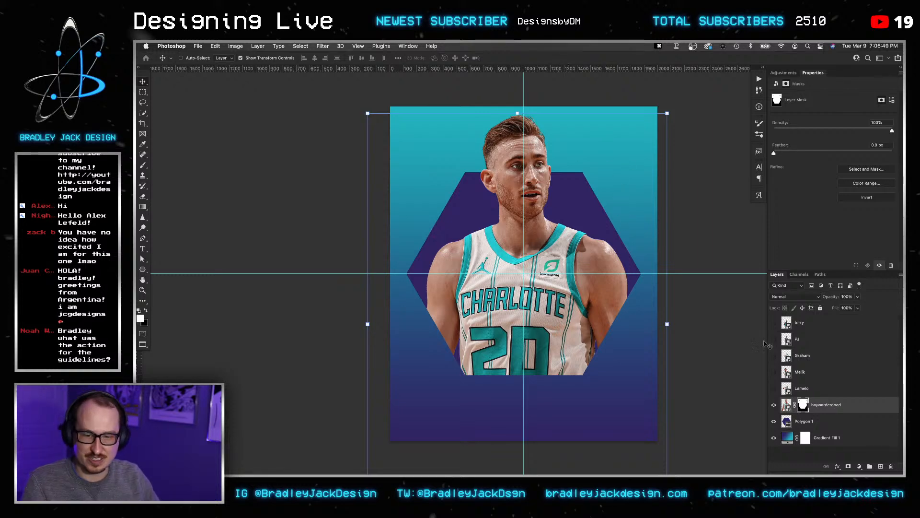
Toggle the rulers off and on, and place a horizontal guide just above the canvas.
key(b)
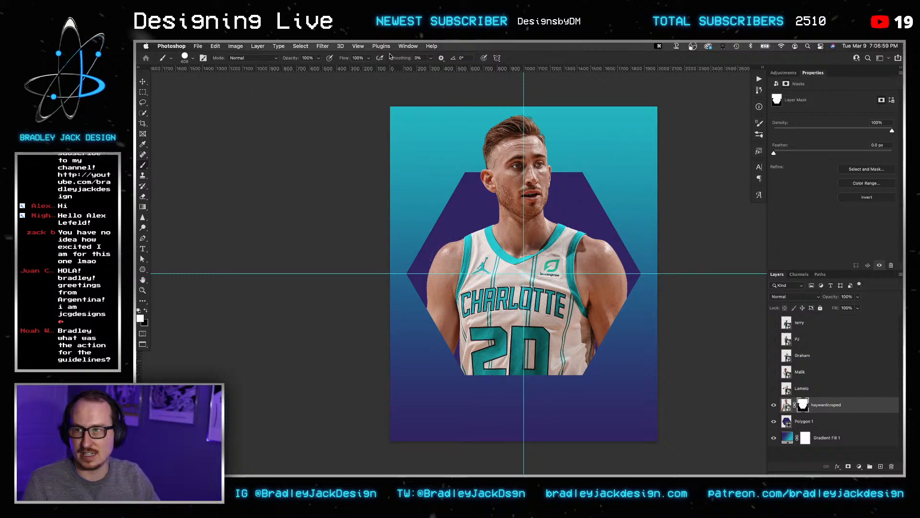
key(super+r)
key(super+r)
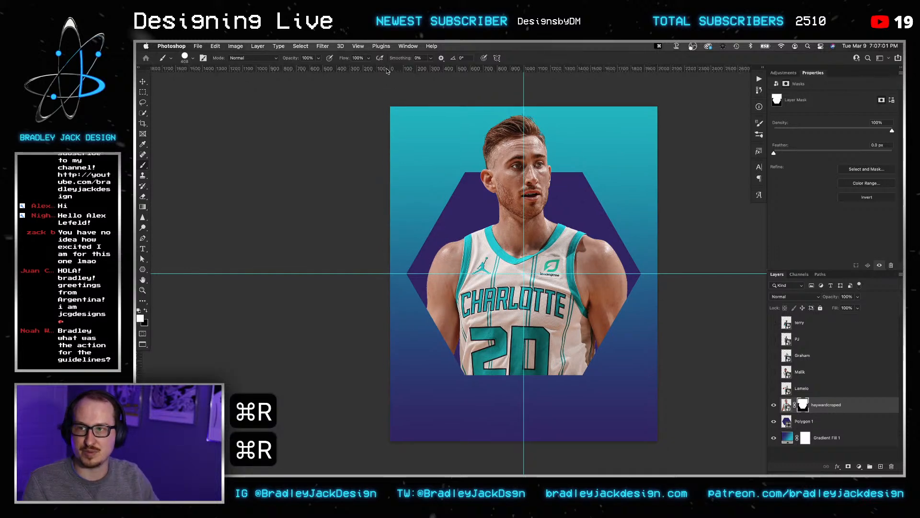
drag(398, 68, 403, 93)
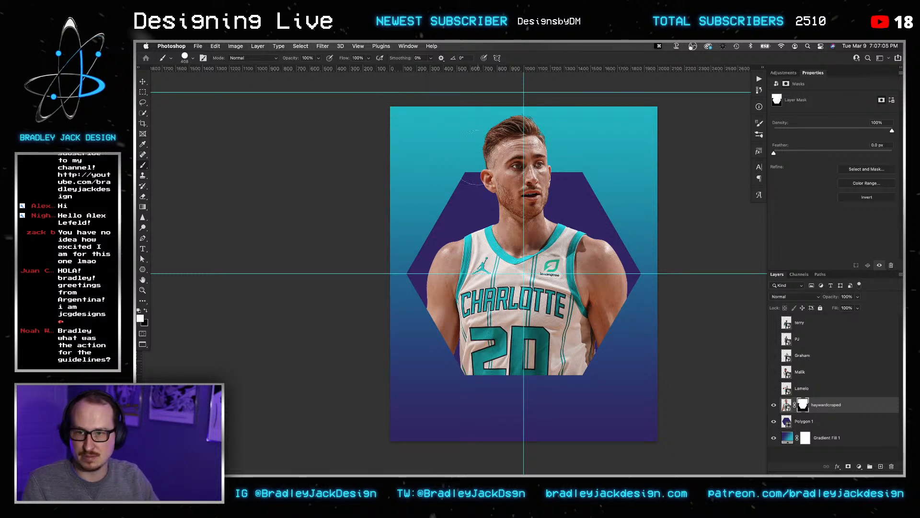
Try placing guides against a whole-canvas and an upper-left quarter selection, undo the extra guides, and deselect.
key(super+a)
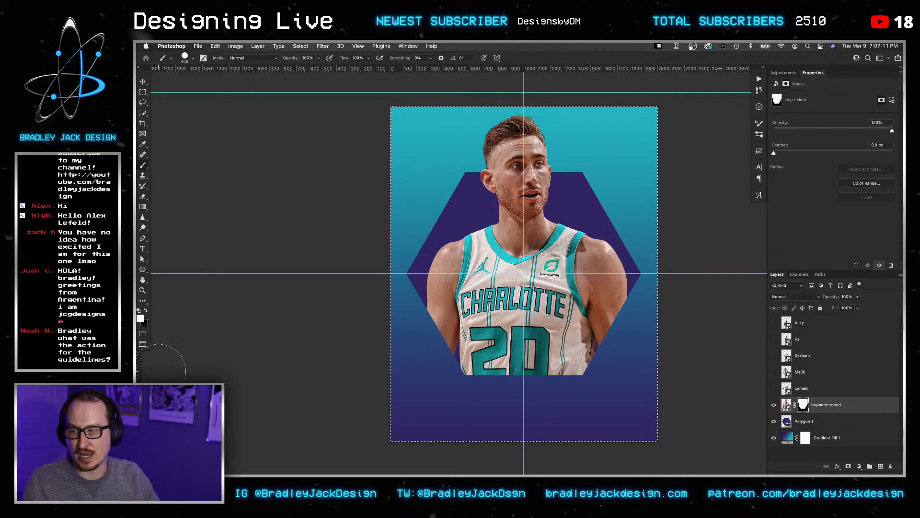
drag(137, 369, 524, 297)
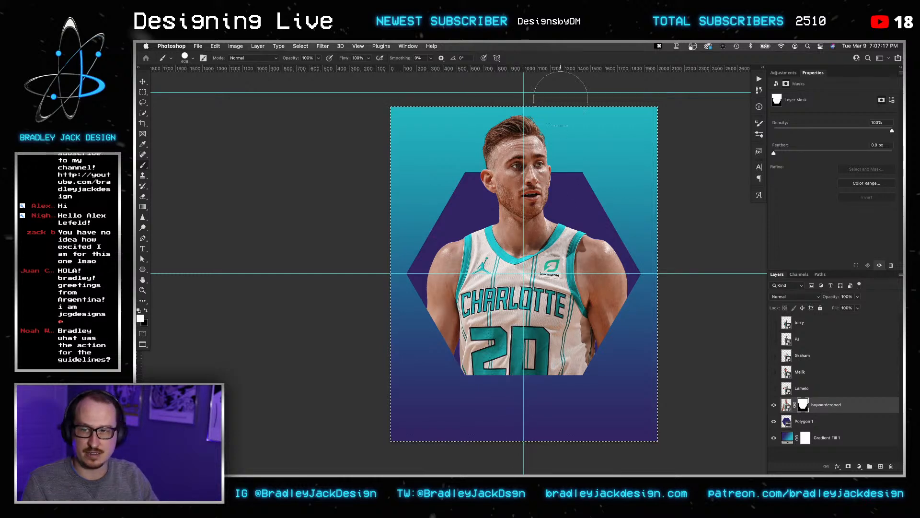
key(m)
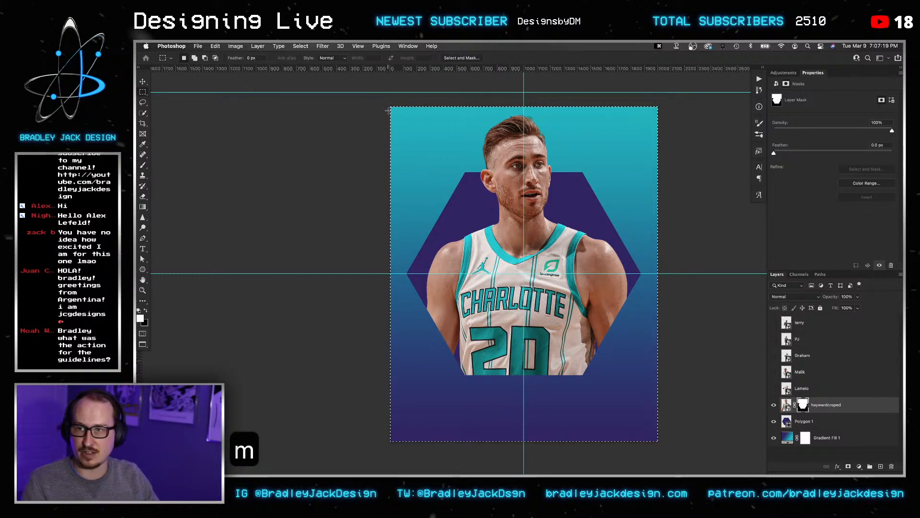
drag(390, 107, 524, 273)
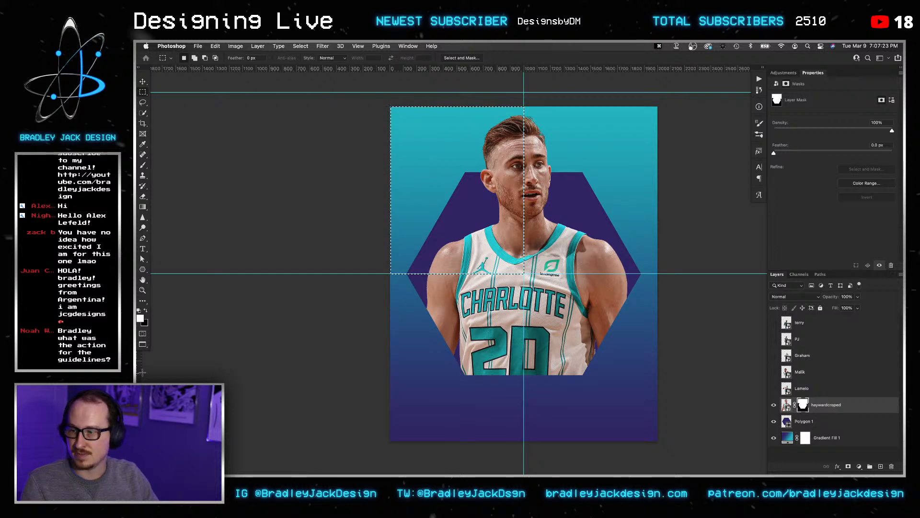
drag(142, 372, 456, 268)
drag(465, 72, 508, 192)
key(super+z)
key(super+z)
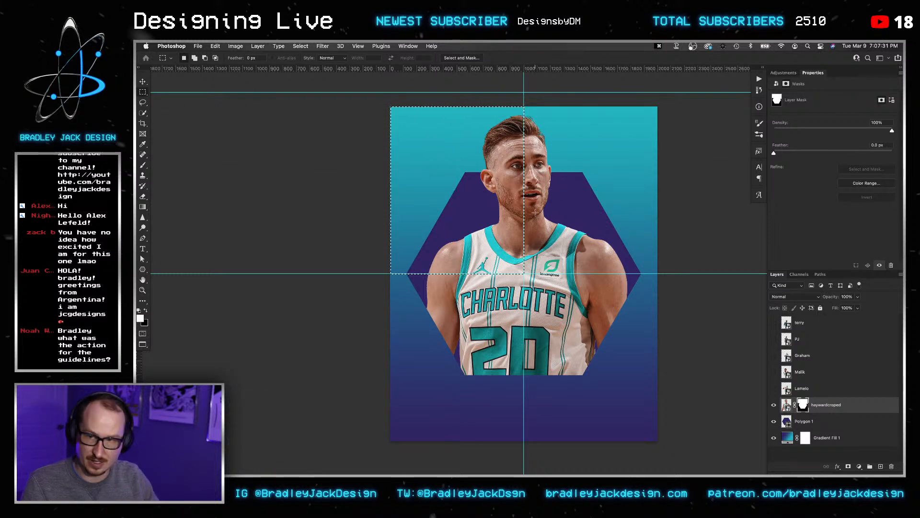
key(super+d)
key(v)
Try moving the Polygon 1 hexagon slightly downwards, and undo the move.
click(827, 390)
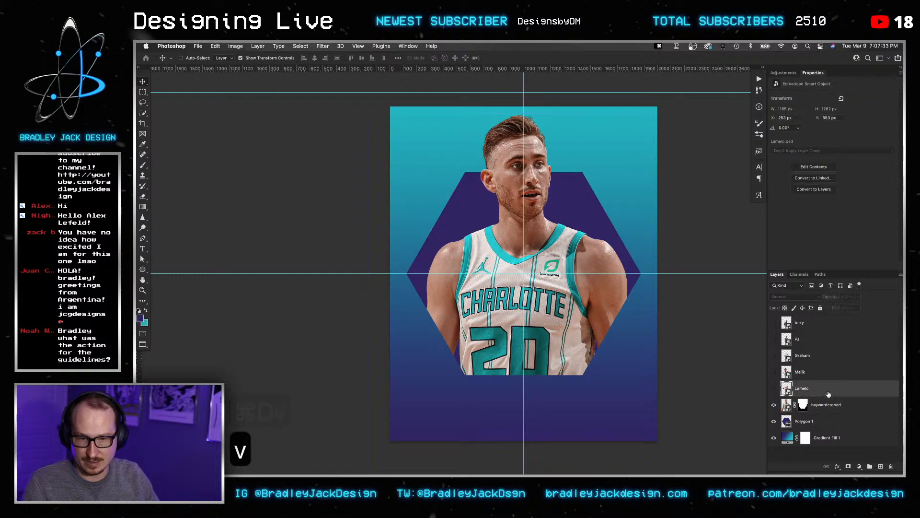
click(823, 405)
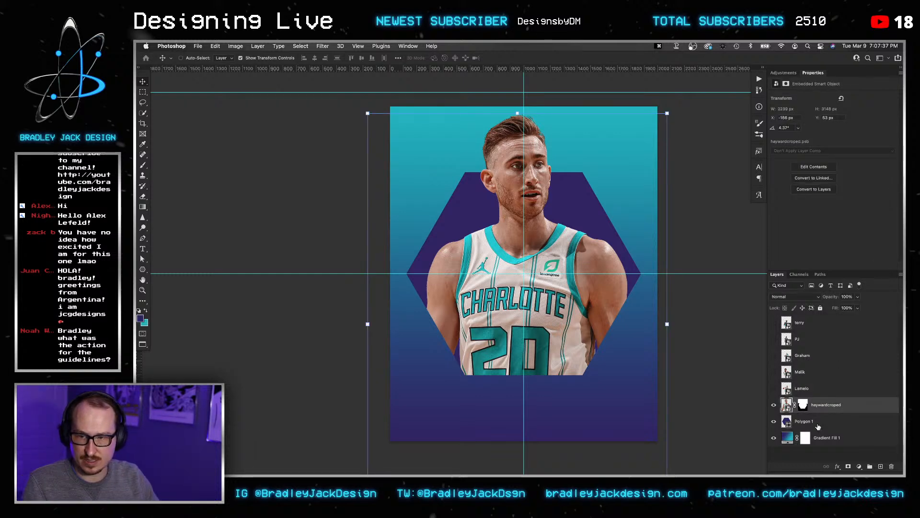
click(818, 426)
key(v)
drag(599, 311, 599, 321)
key(super+z)
Unlink the layer mask from the image on the haywardcroped layer.
click(794, 404)
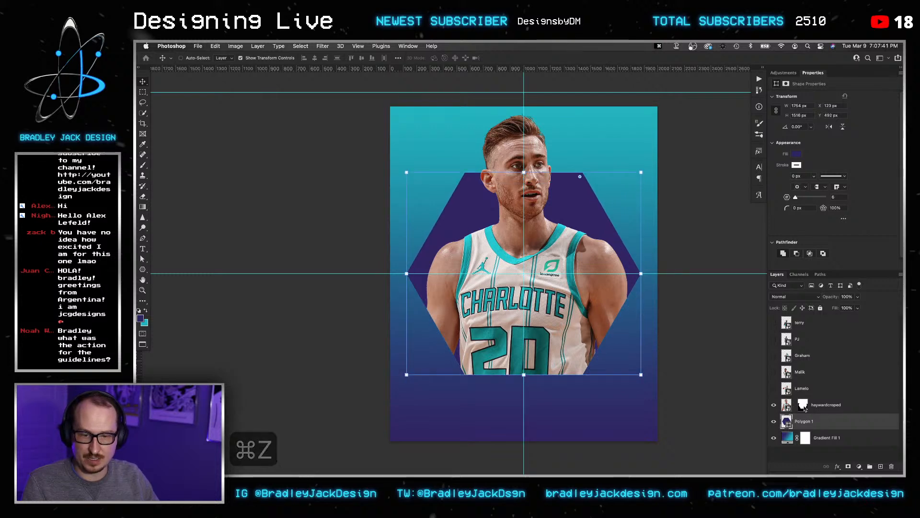
shift+click(807, 421)
key(v)
key(Escape)
key(v)
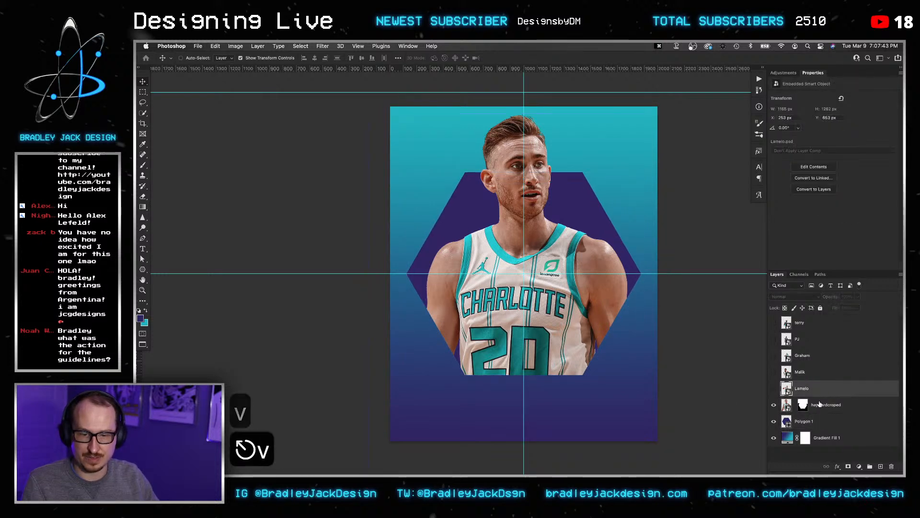
Duplicate the Polygon 1 layer, keep the copy beneath haywardcroped, and set the copy's fill to 0%.
click(806, 423)
key(super+j)
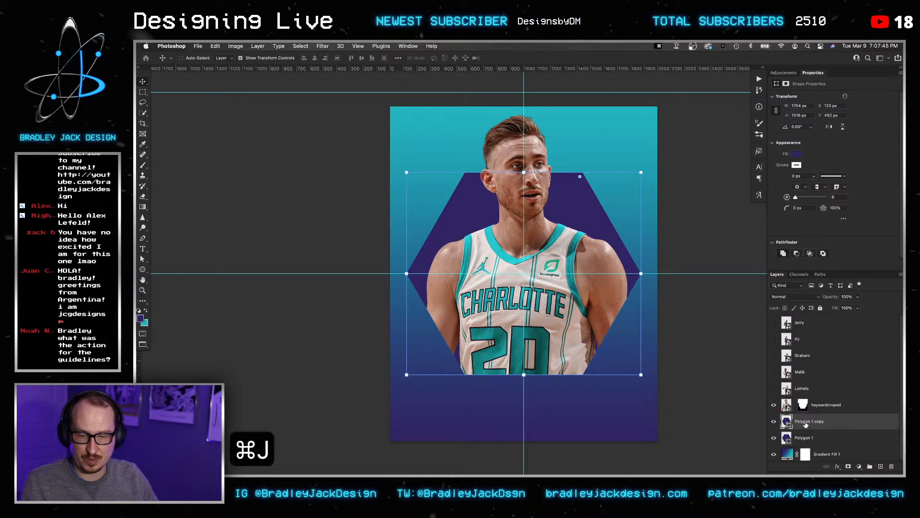
drag(806, 424, 803, 400)
key(super+z)
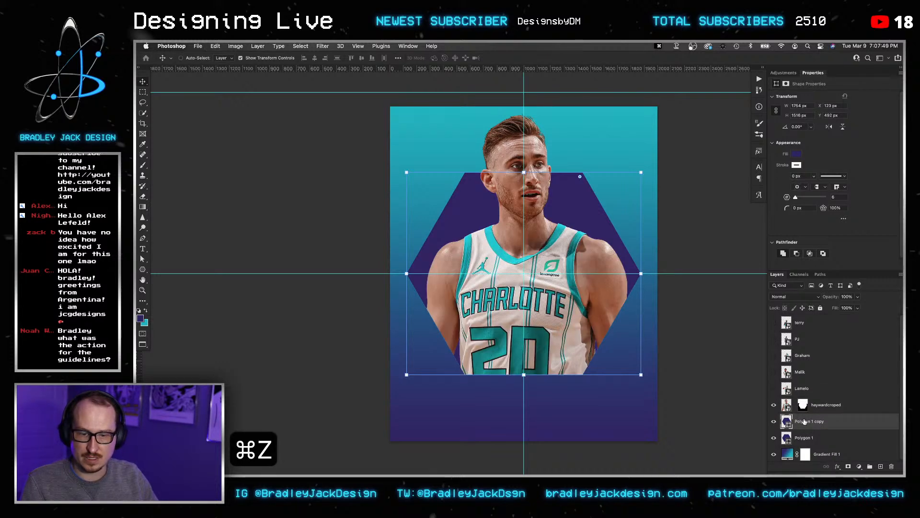
key(super+a)
text(0)
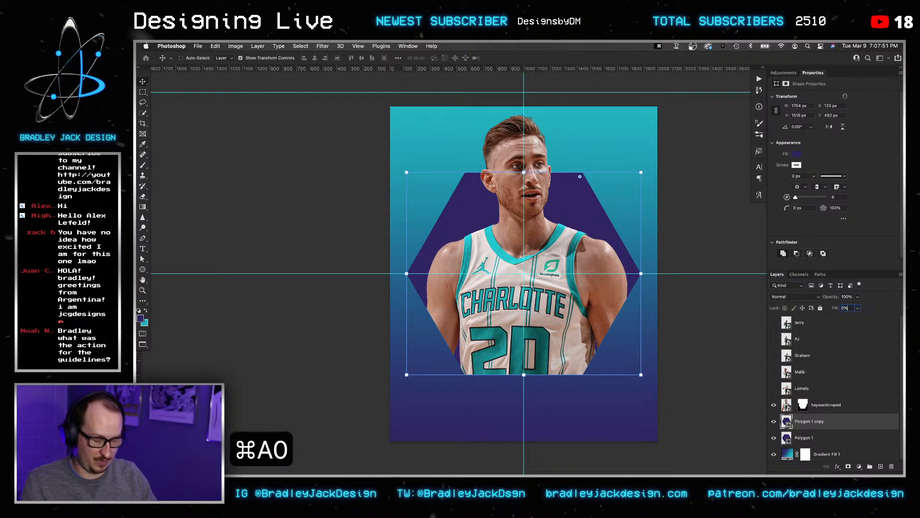
key(Return)
key(v)
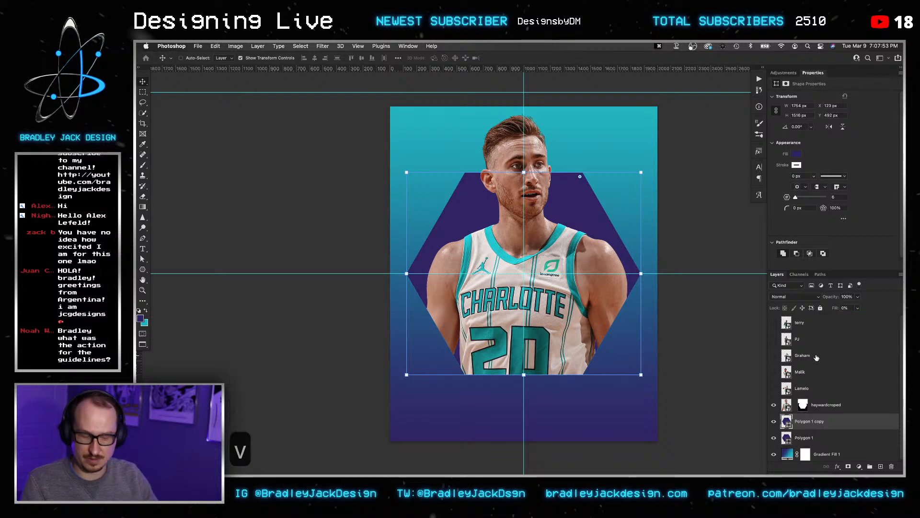
Give the Polygon 1 copy a 3 px stroke with the purple-to-teal linear gradient.
key(u)
click(251, 58)
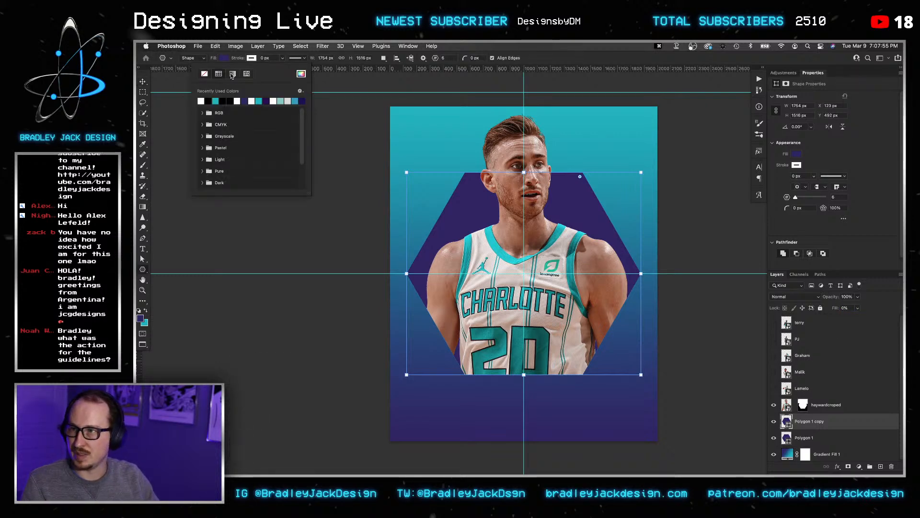
click(232, 74)
click(210, 101)
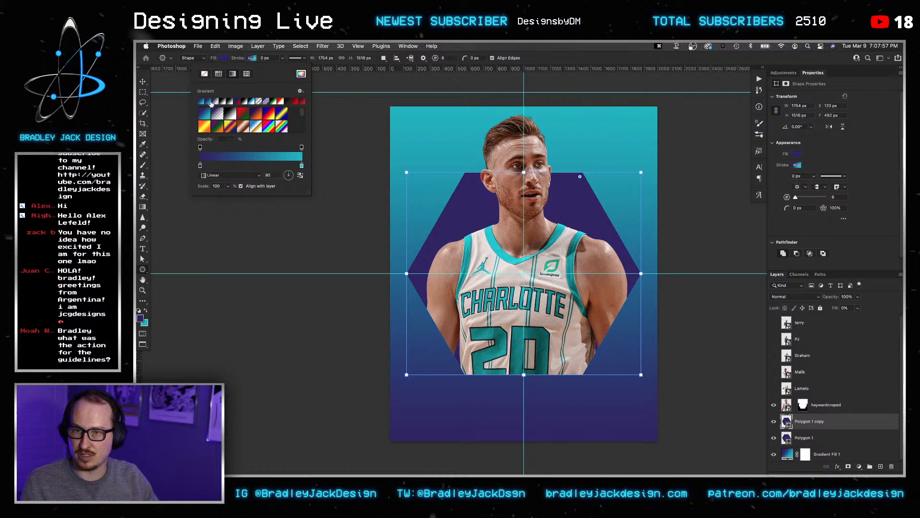
click(265, 58)
key(ctrl+a)
text(3)
key(Return)
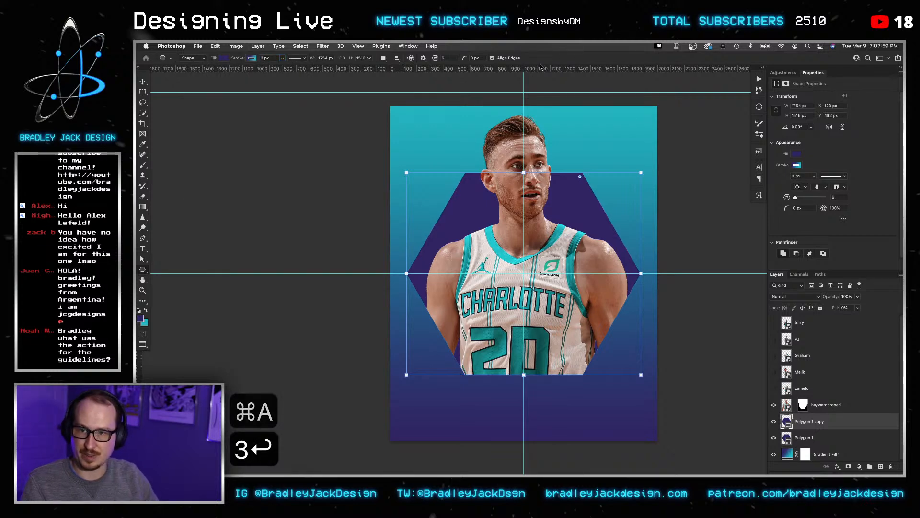
key(Escape)
key(v)
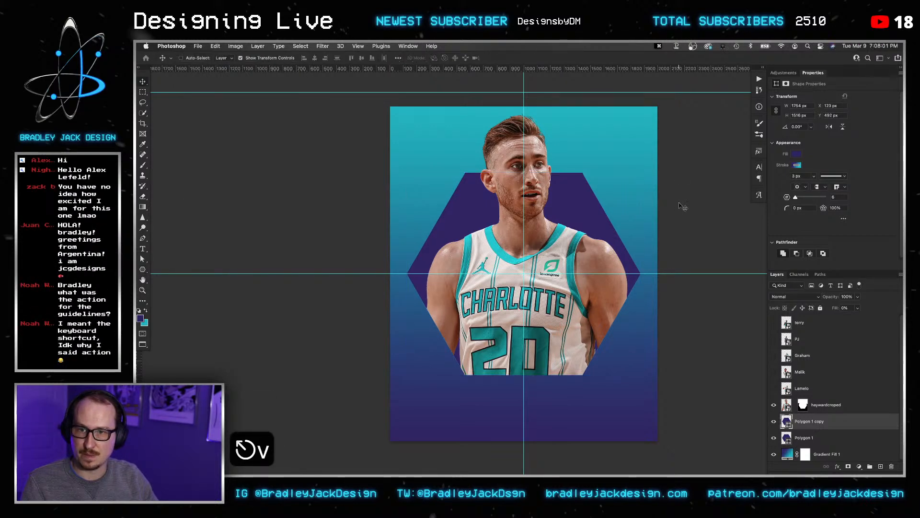
Set the angle of the Polygon 1 copy's stroke gradient to -90°.
key(z)
mouse_move(588, 165)
mouse_down()
mouse_move(618, 160)
mouse_move(603, 161)
mouse_up()
key(v)
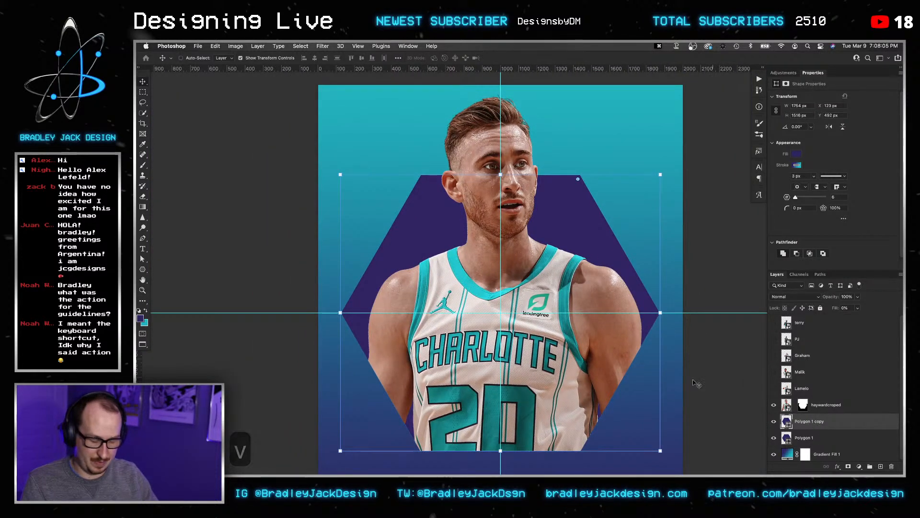
key(u)
click(224, 58)
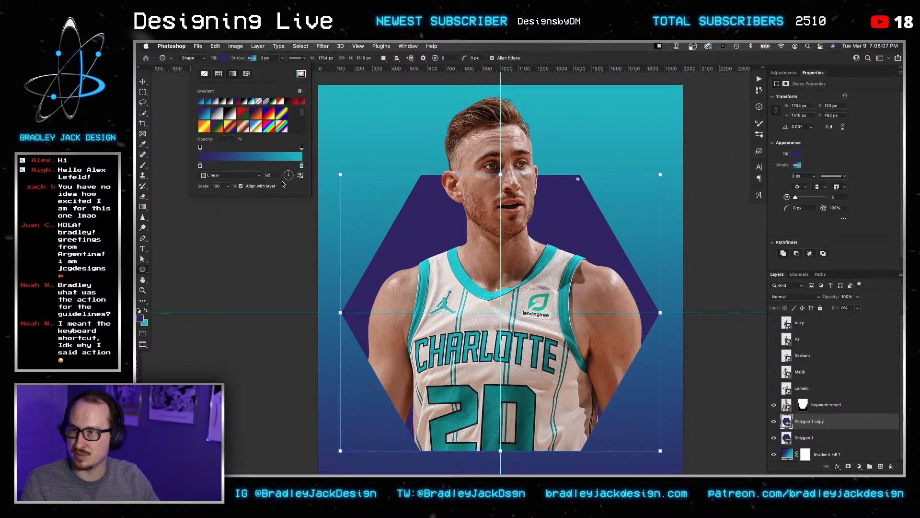
click(275, 177)
key(super+a)
text(-90)
key(Tab)
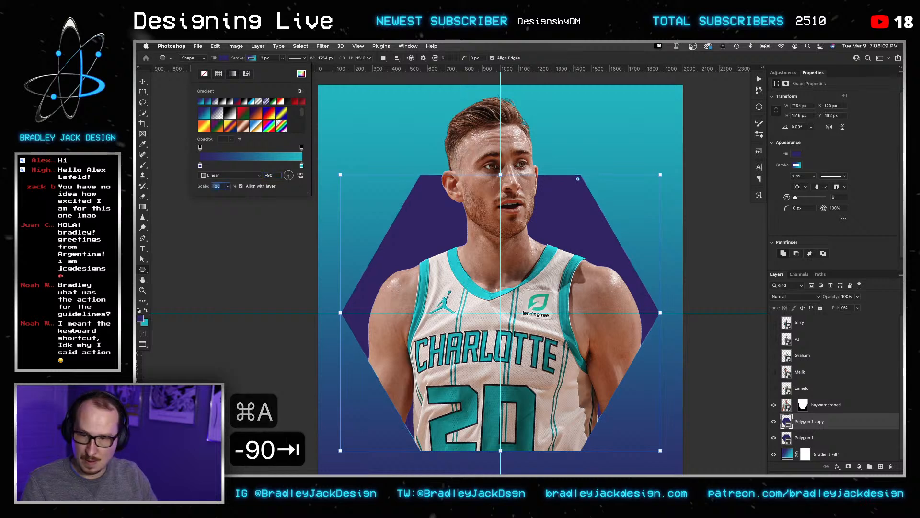
Set the stroke width of the Polygon 1 copy to 6 px.
click(270, 55)
key(super+a)
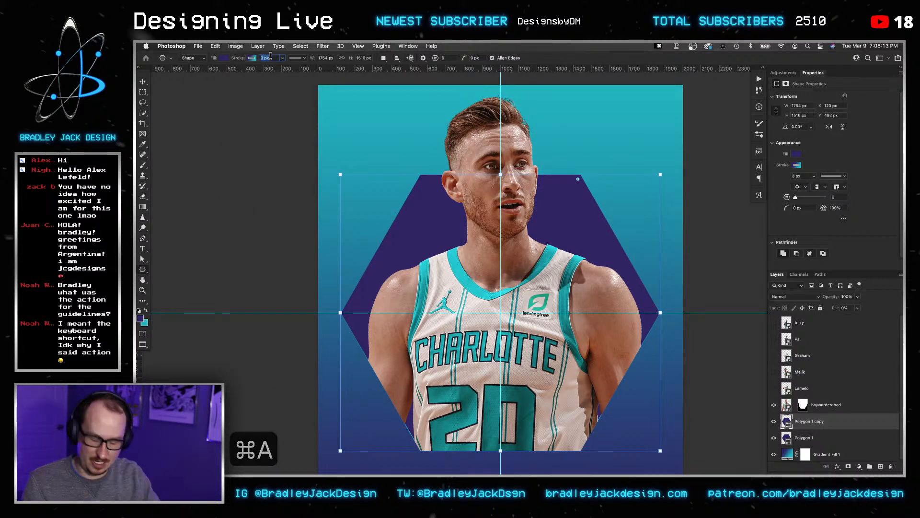
text(6)
key(Return)
key(v)
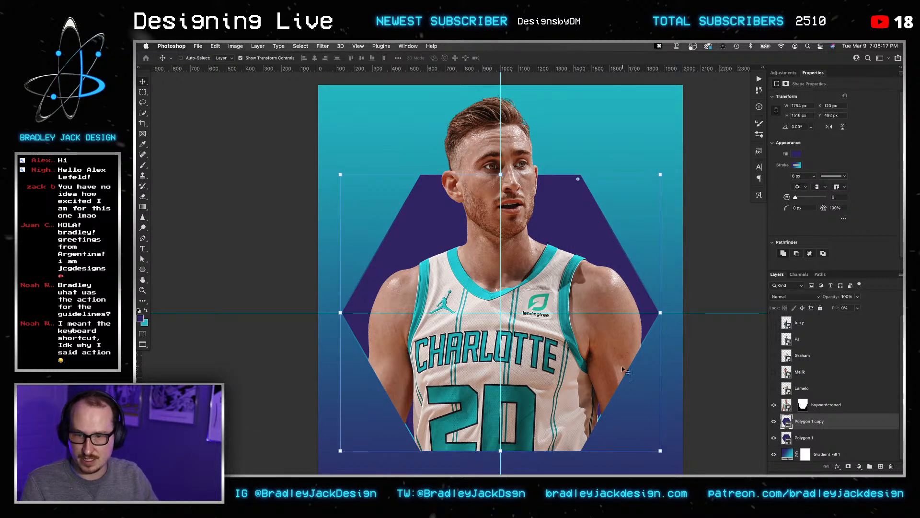
key(z)
drag(397, 277, 573, 242)
drag(573, 242, 483, 200)
alt+click(500, 220)
alt+click(500, 216)
Fill the Polygon 1 hexagon with the purple-to-teal linear gradient at an angle of -90°.
key(v)
click(800, 437)
key(u)
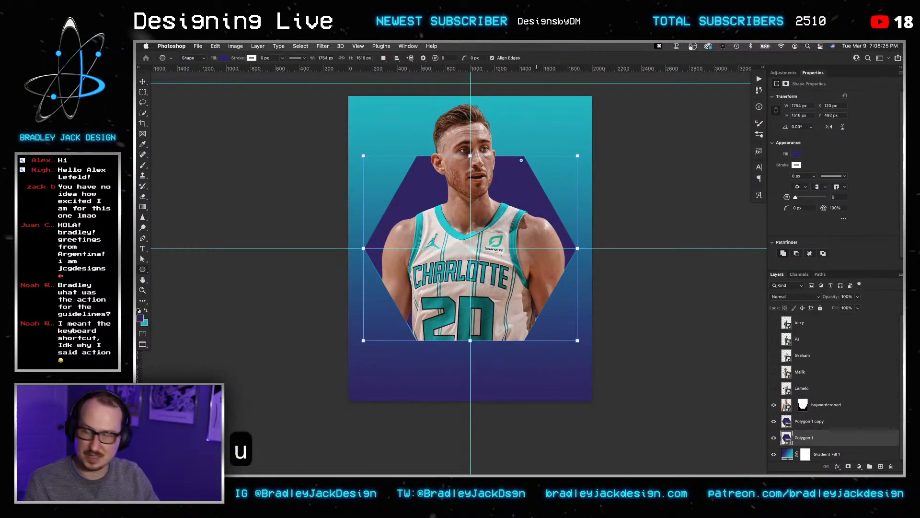
click(224, 58)
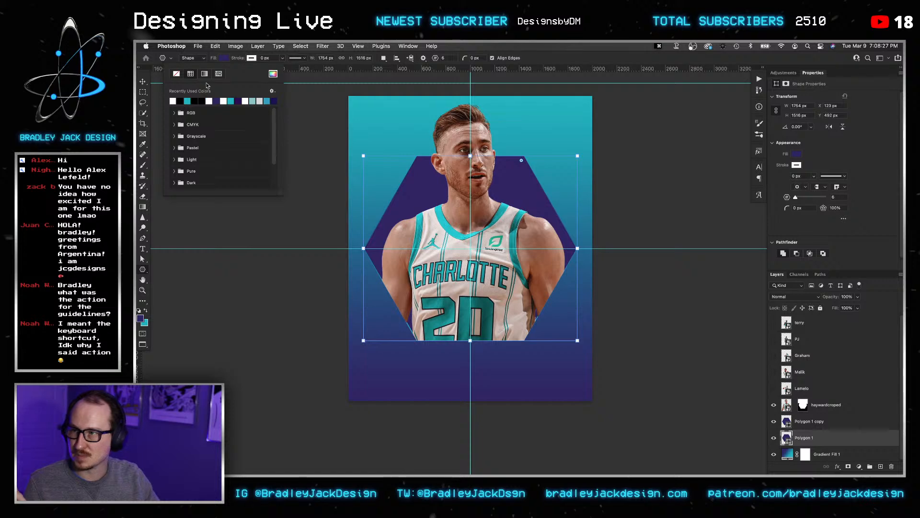
click(204, 73)
click(178, 102)
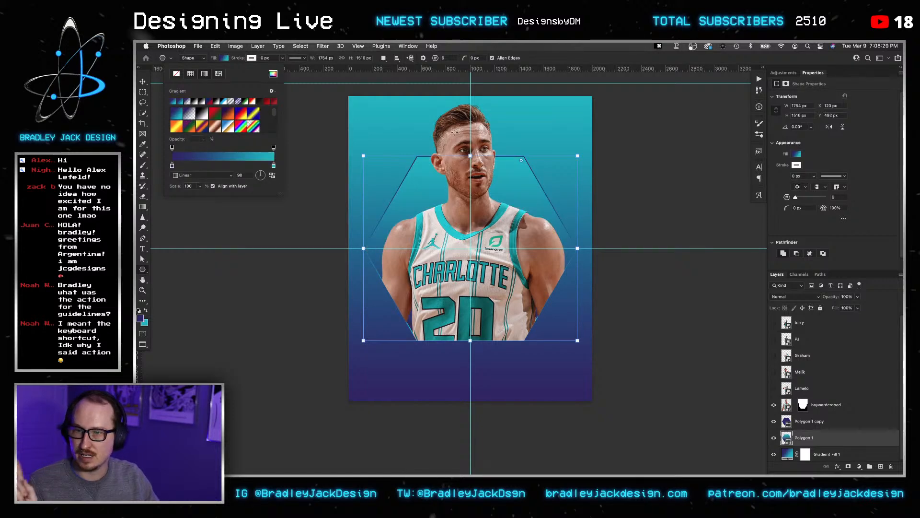
text(-90)
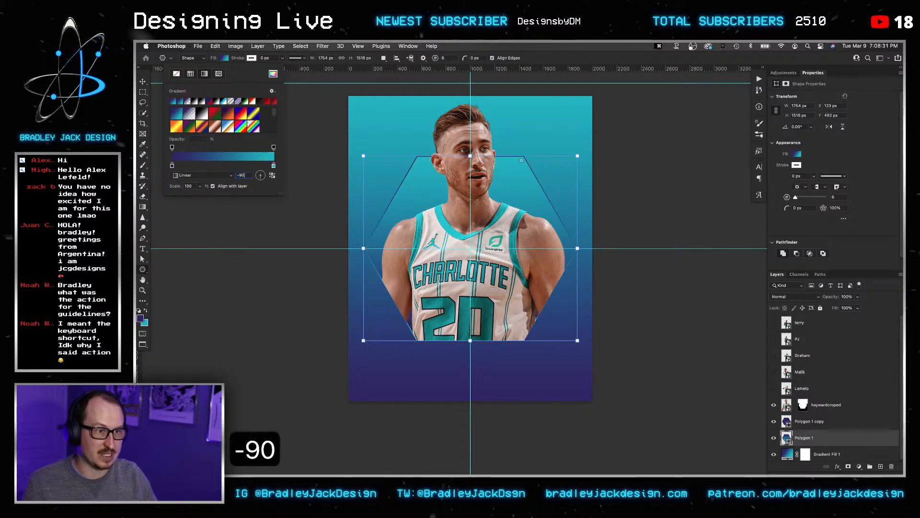
key(Return)
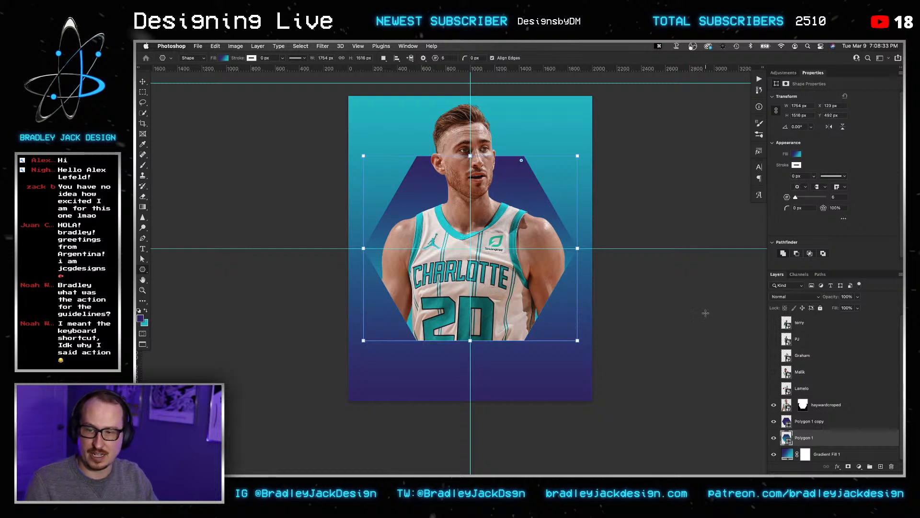
Set the angle of the Polygon 1 copy's stroke gradient to 0°.
key(v)
click(810, 421)
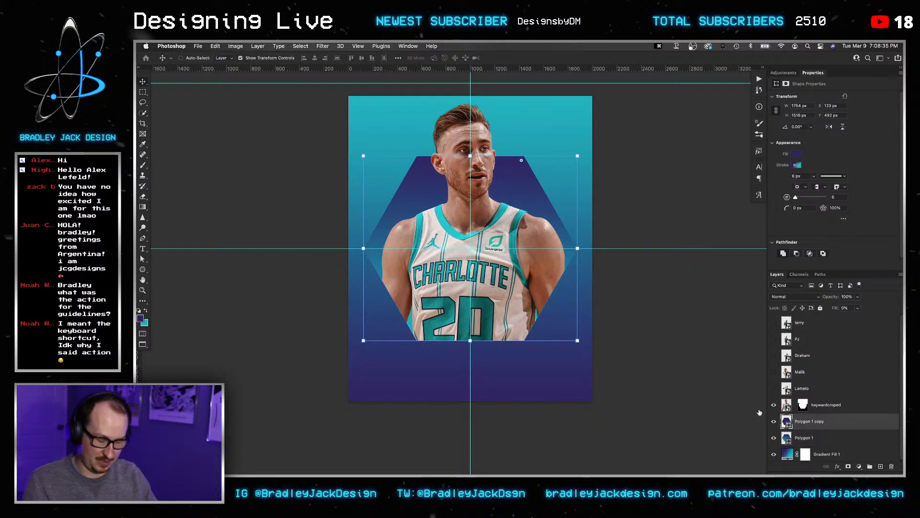
key(u)
click(251, 58)
click(270, 175)
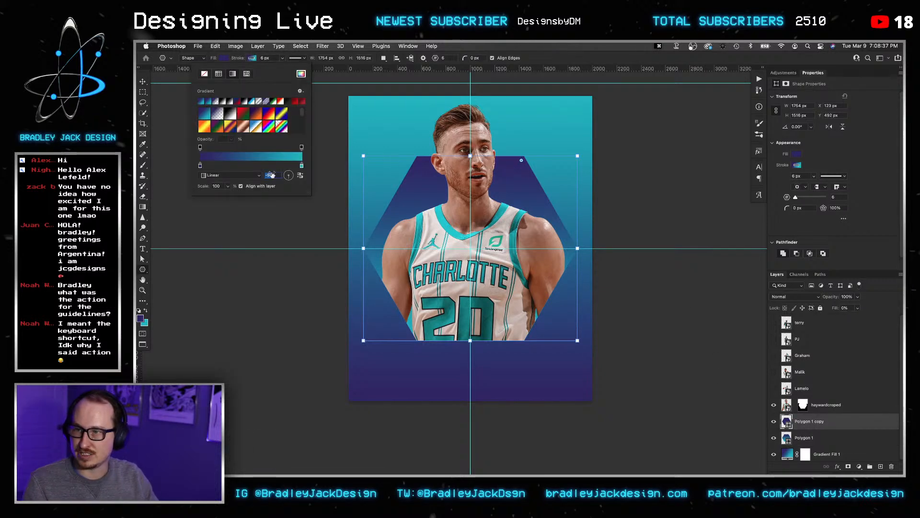
key(super+a)
text(0)
key(Tab)
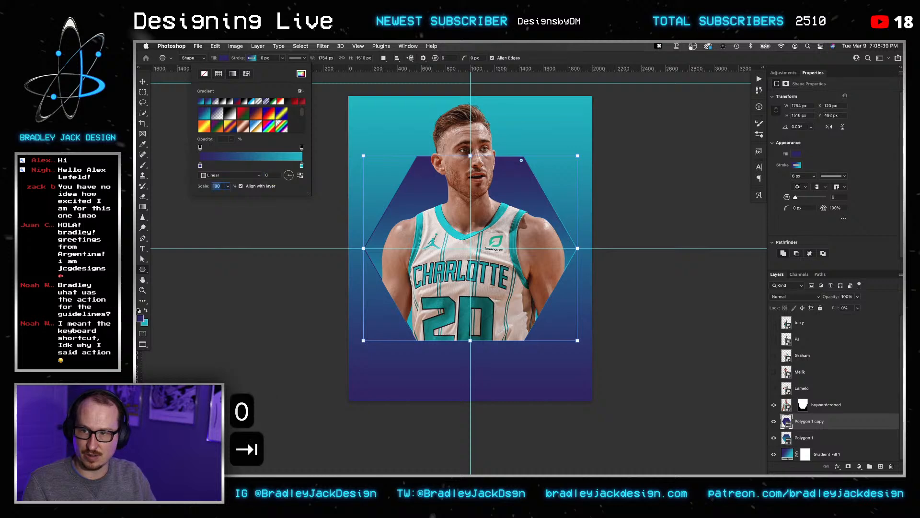
key(Return)
key(v)
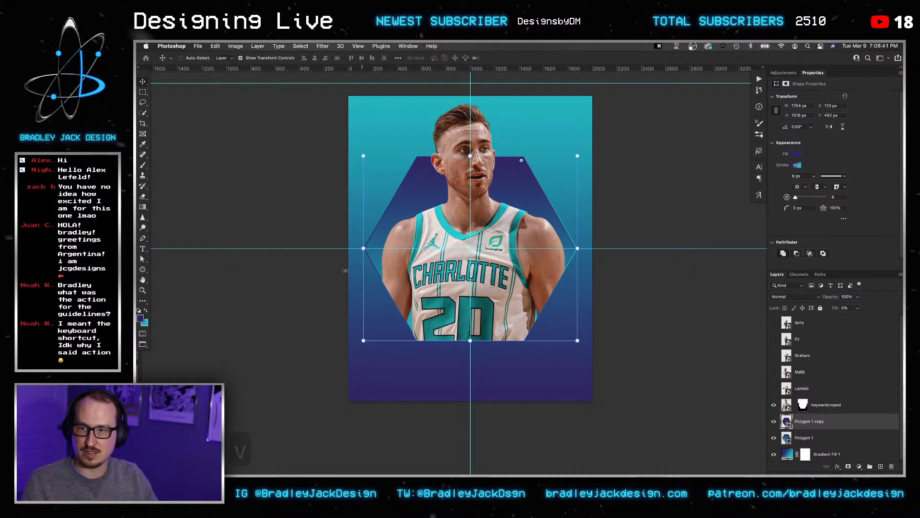
Duplicate the Polygon 1 copy layer and set the duplicate's blend mode to Screen.
key(super+j)
key(v)
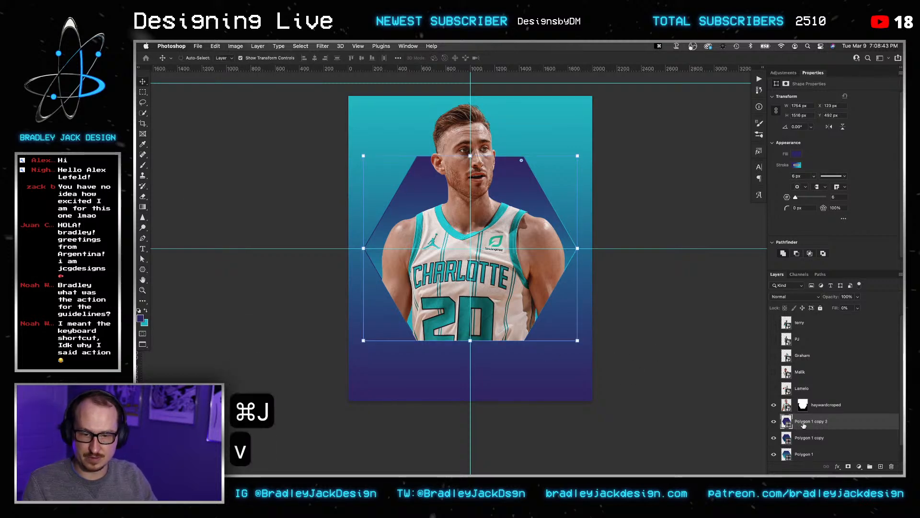
key(alt+shift+s)
key(v)
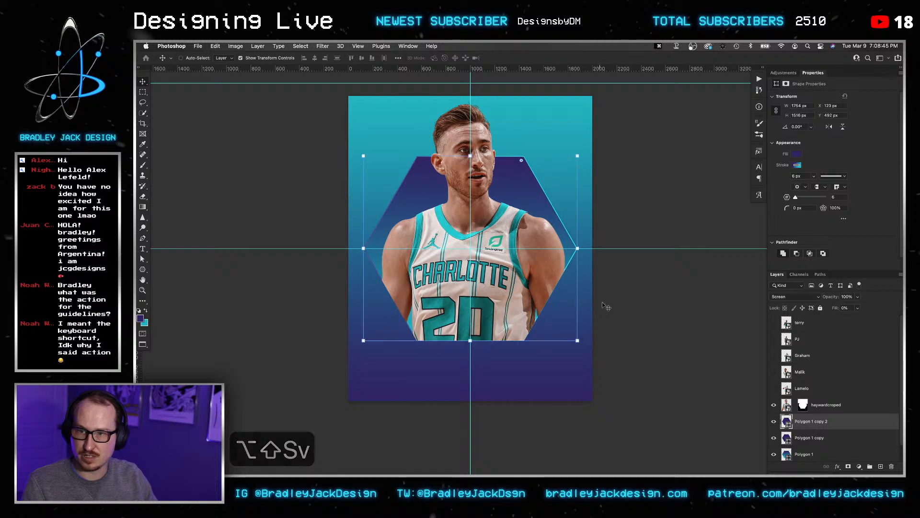
Duplicate the Screen-blended outline, convert the new copy to a smart object, and apply a Gaussian Blur with a 5-pixel radius.
key(super+j)
key(alt+shift+s)
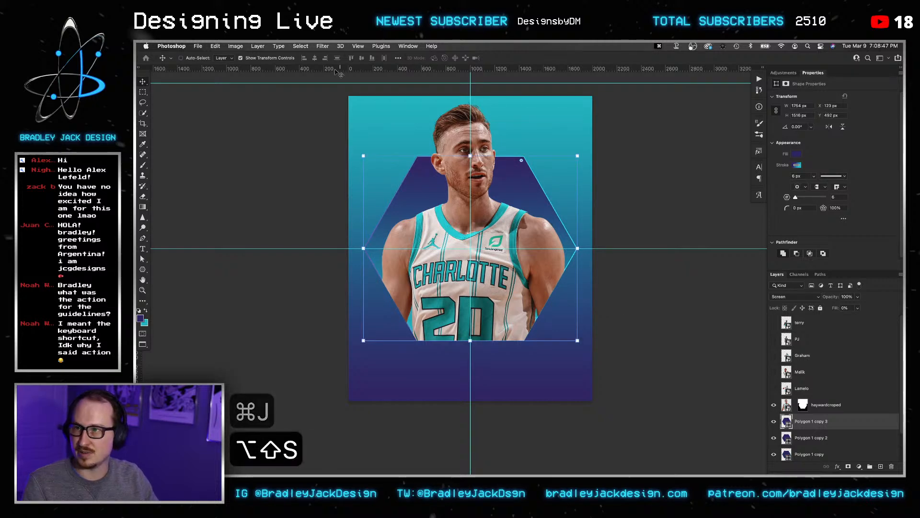
click(301, 46)
mouse_move(323, 46)
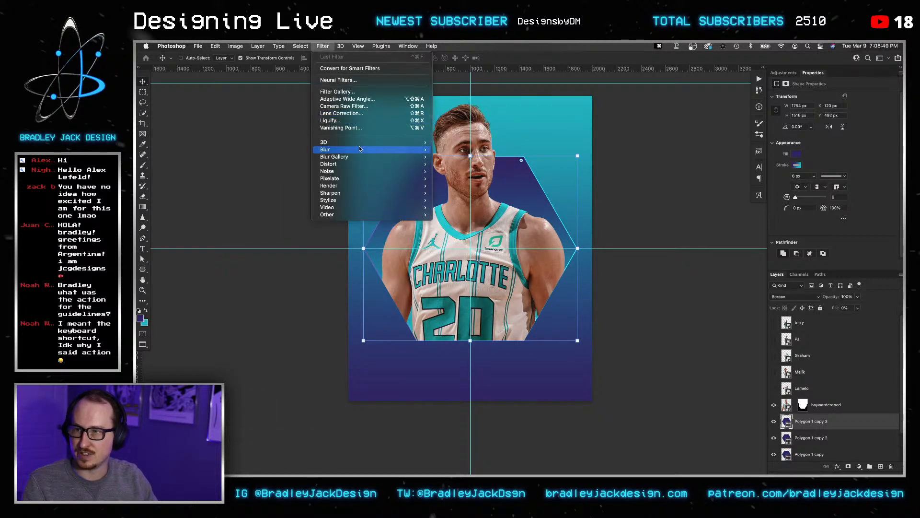
mouse_move(336, 149)
click(467, 179)
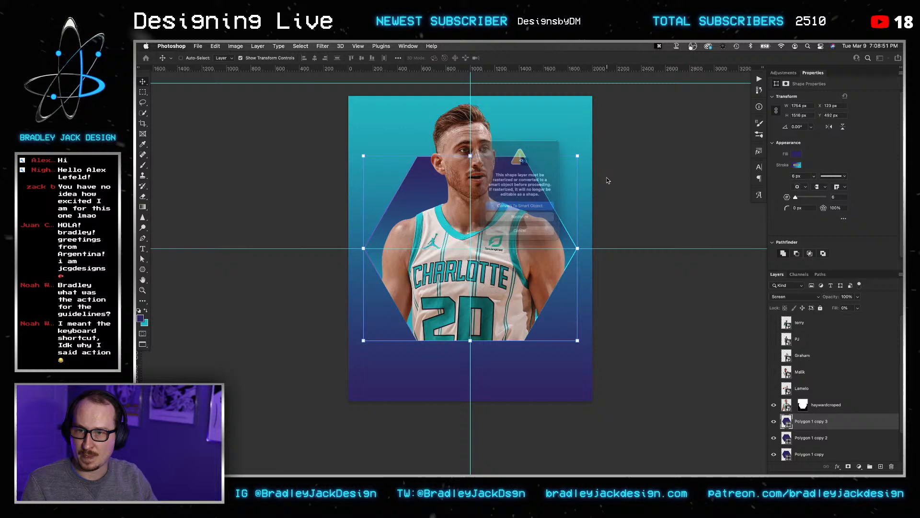
click(546, 206)
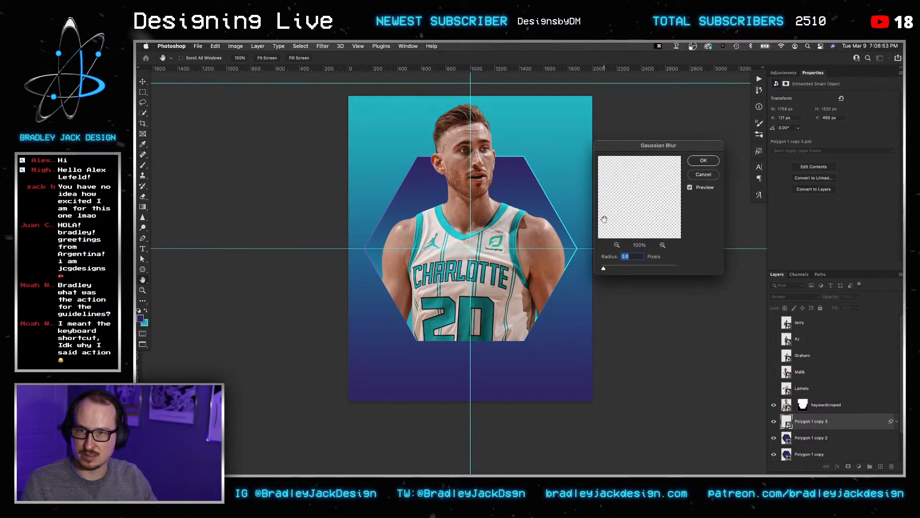
text(3)
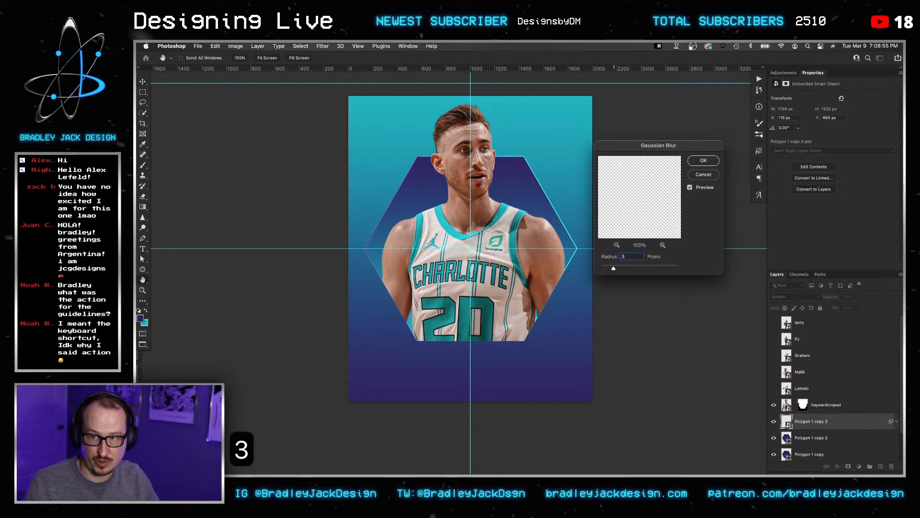
key(super+a)
text(5)
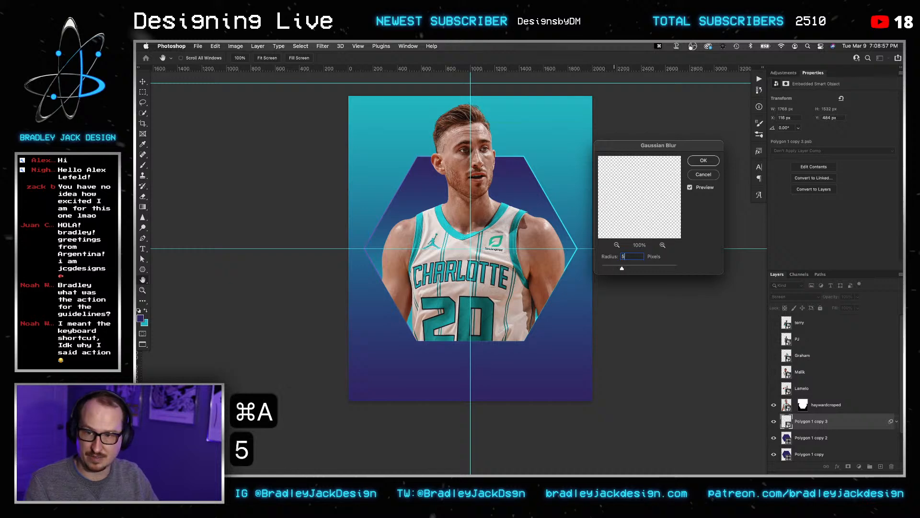
key(Return)
Duplicate the blurred Polygon 1 copy 3 layer to strengthen the outline's glow.
key(v)
key(super+j)
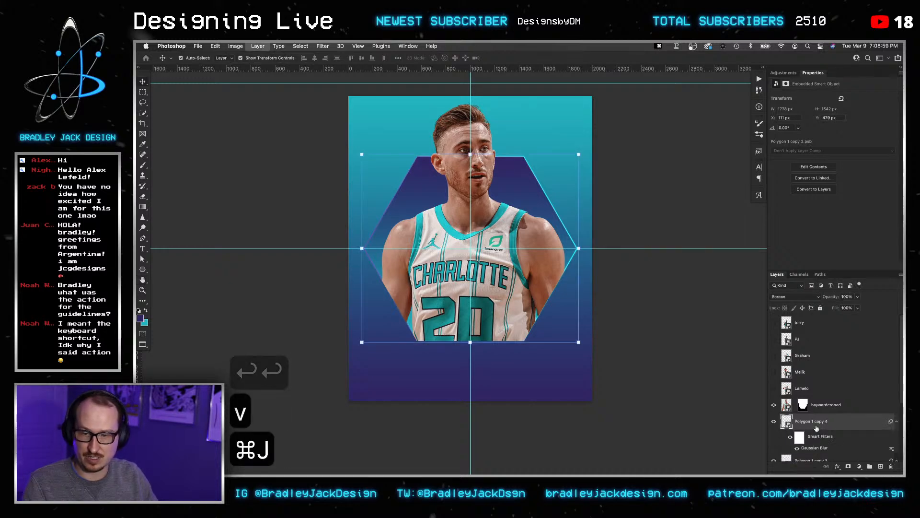
key(v)
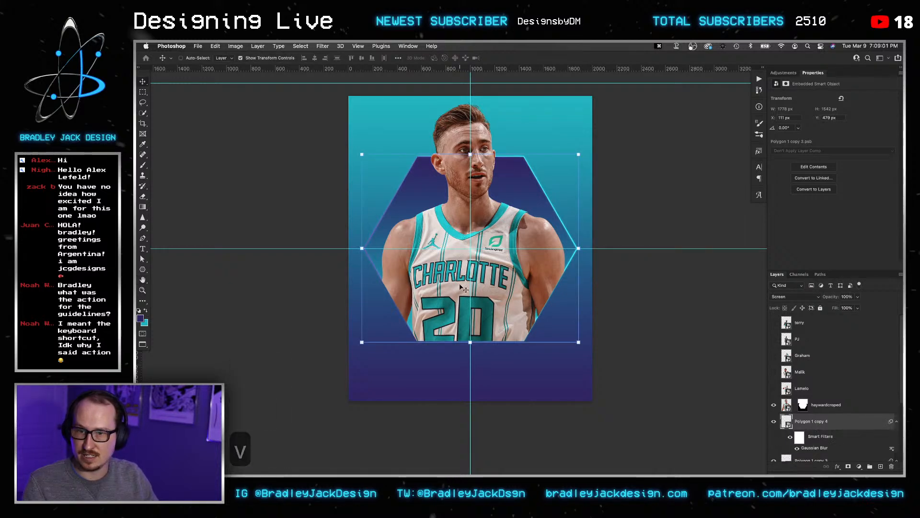
Group the outline layers from Polygon 1 copy to Polygon 1 copy 4 and name the group "Hexago lines".
scroll(807, 440, down, 5)
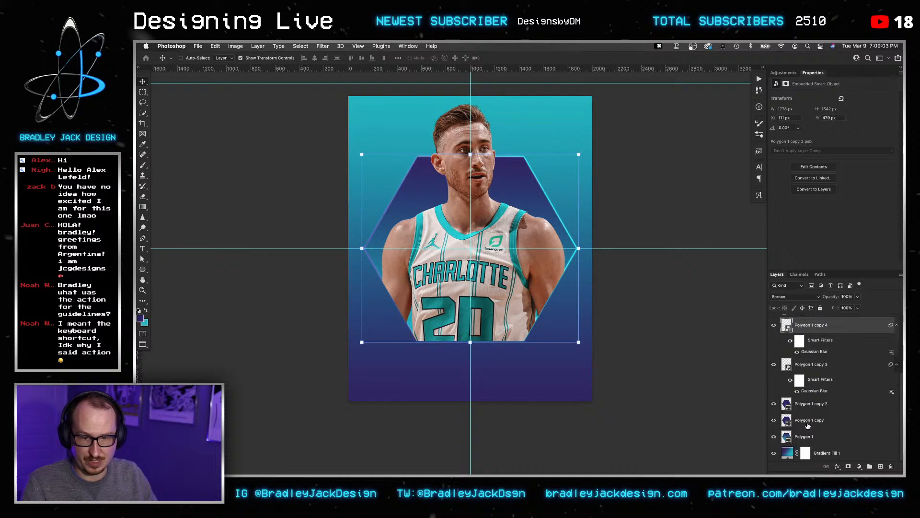
shift+click(810, 420)
key(super+g)
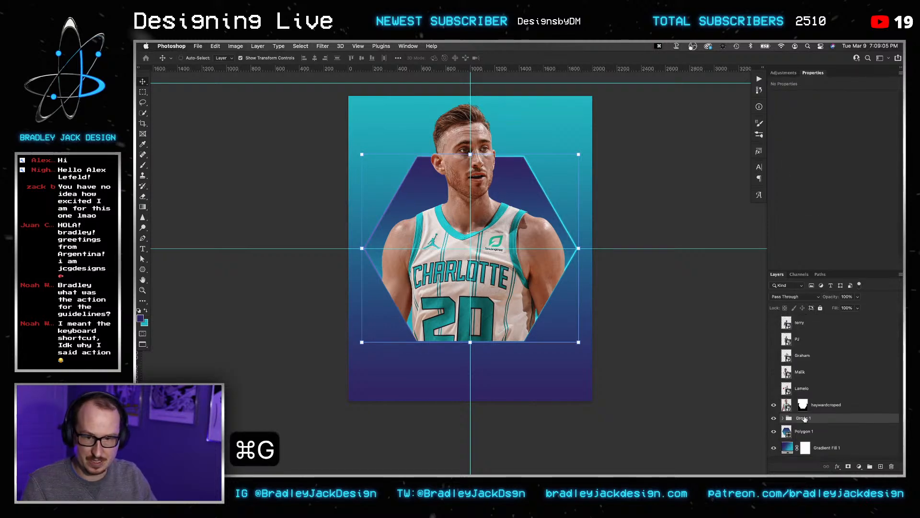
double_click(804, 418)
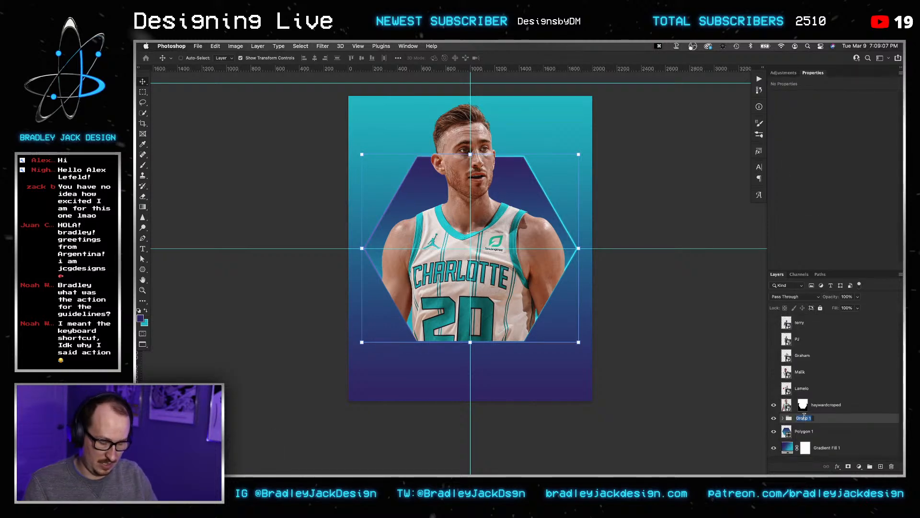
text(Hexago liv)
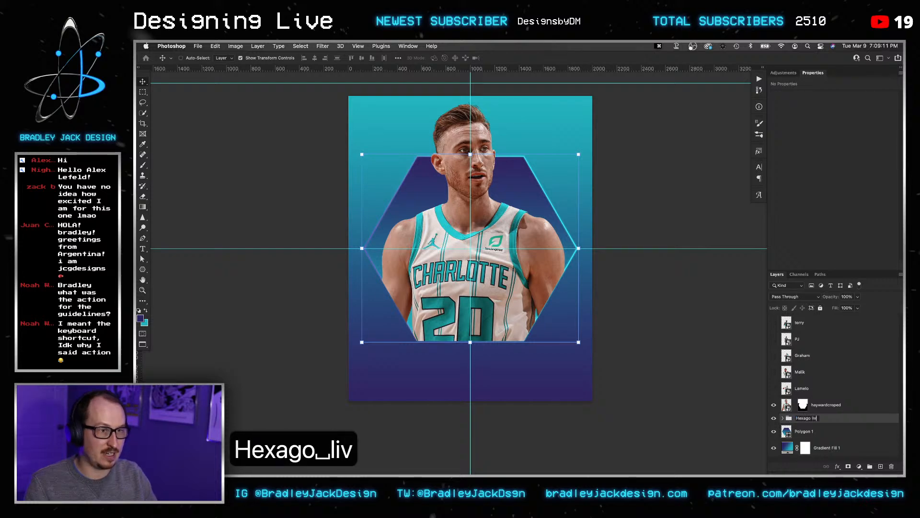
key(BackSpace)
text(nes)
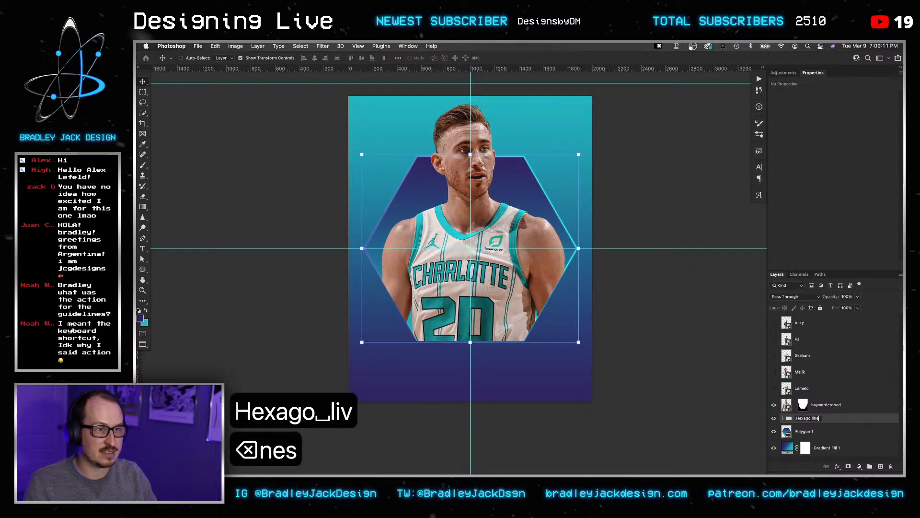
key(Return)
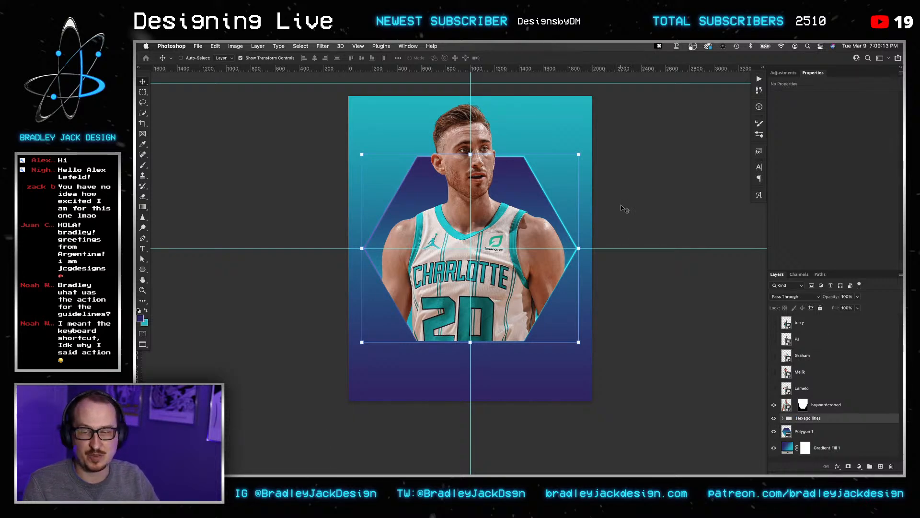
key(v)
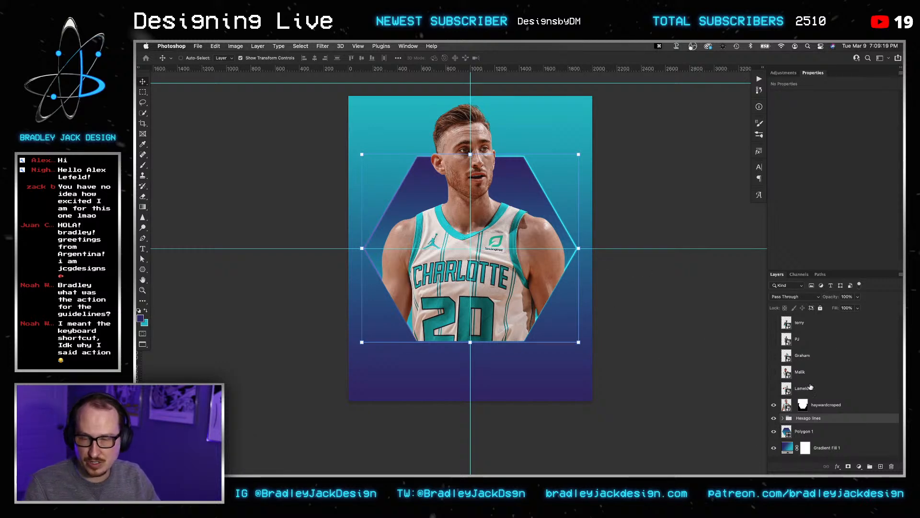
Show the Malik and Lamelo cutout layers.
click(774, 372)
click(801, 373)
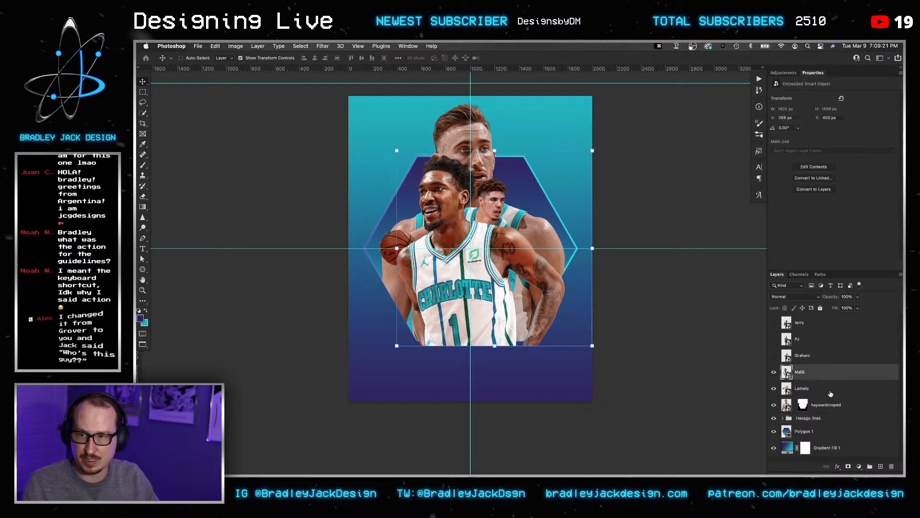
click(812, 390)
Group all the player cutout layers from haywardcroped up to terry.
click(820, 408)
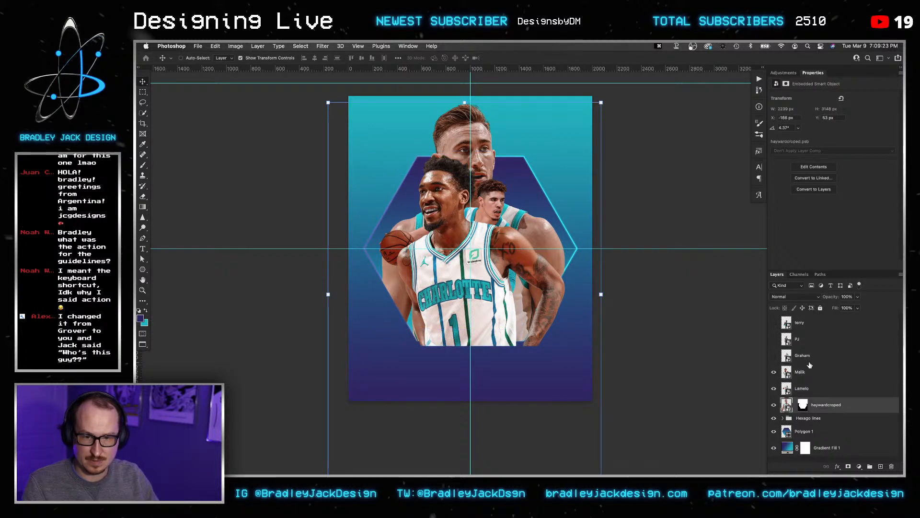
shift+click(809, 323)
key(super+g)
key(Return)
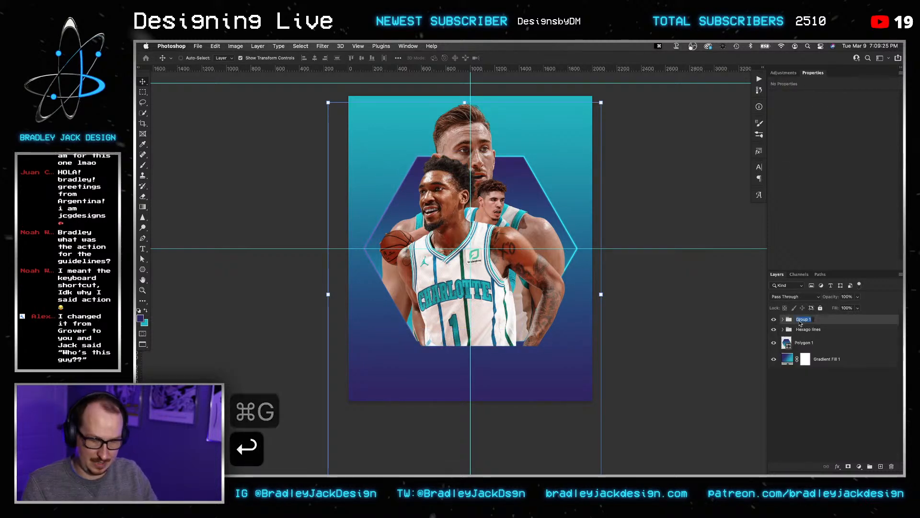
Rename the group of player cutouts as "Athletes".
key(a)
key(t)
key(h)
key(l)
key(e)
key(t)
key(e)
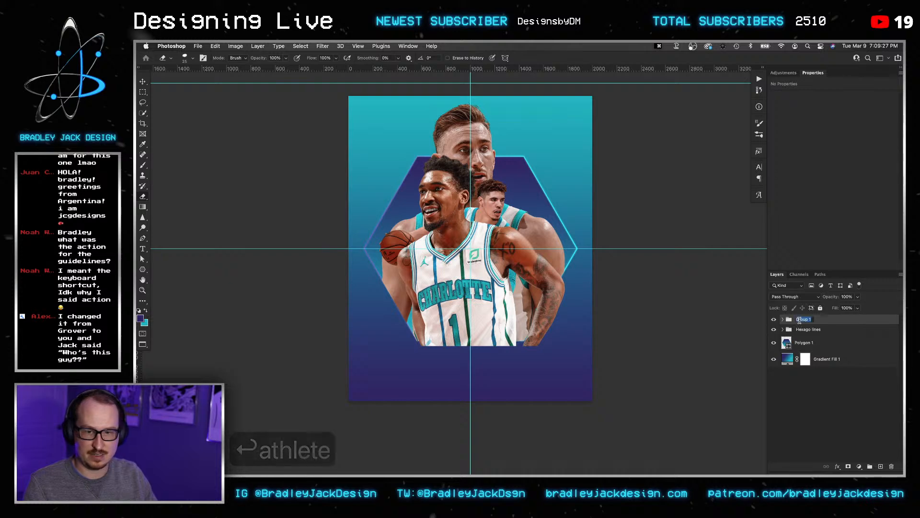
double_click(799, 319)
text(Athletes)
key(Return)
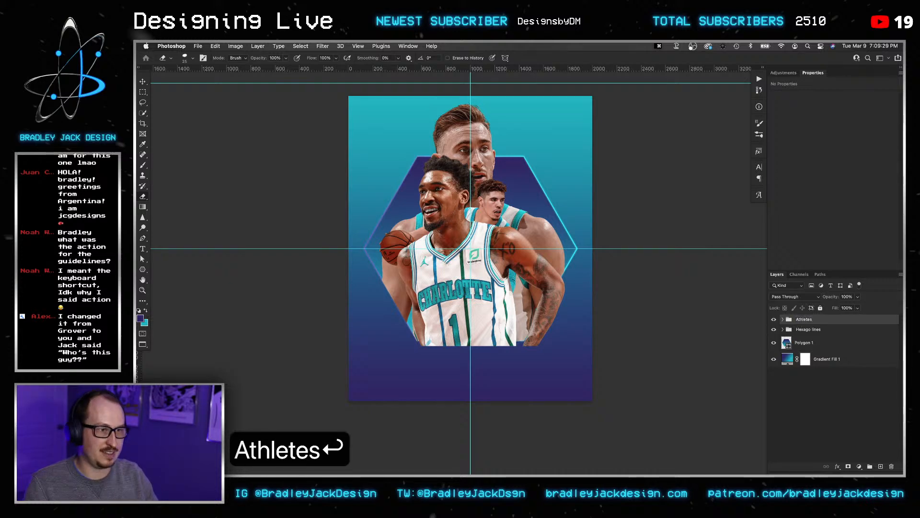
Move the layer mask from the haywardcroped layer onto the Athletes group.
click(786, 328)
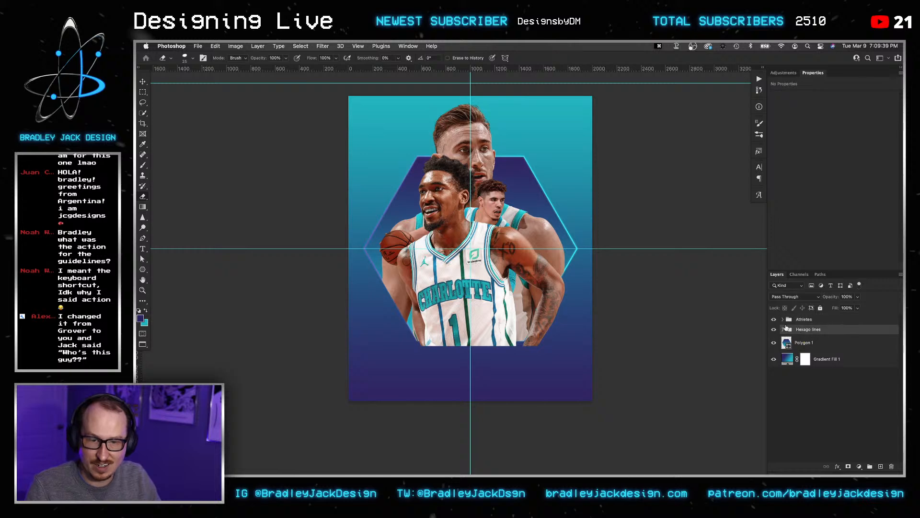
click(782, 319)
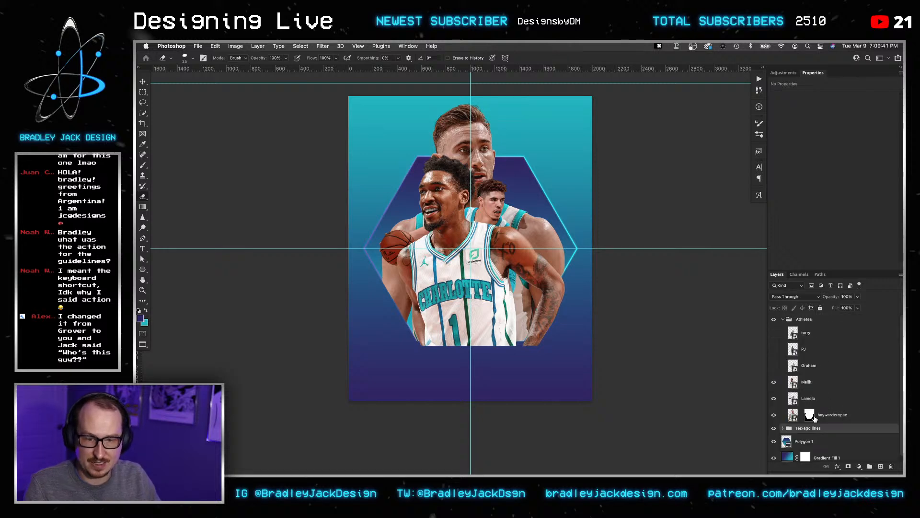
drag(809, 415, 811, 324)
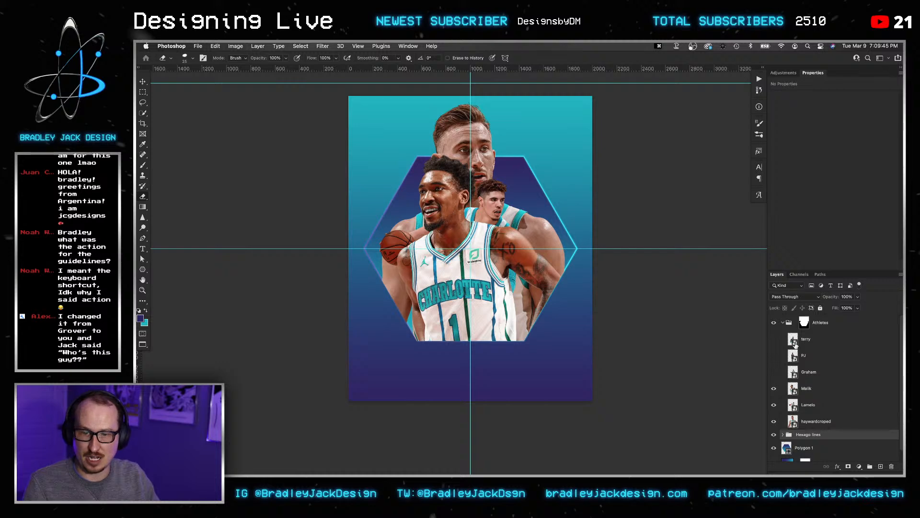
Scale the Malik cutout down to 11.23% and place it over the left side of the hexagon.
click(810, 341)
click(809, 392)
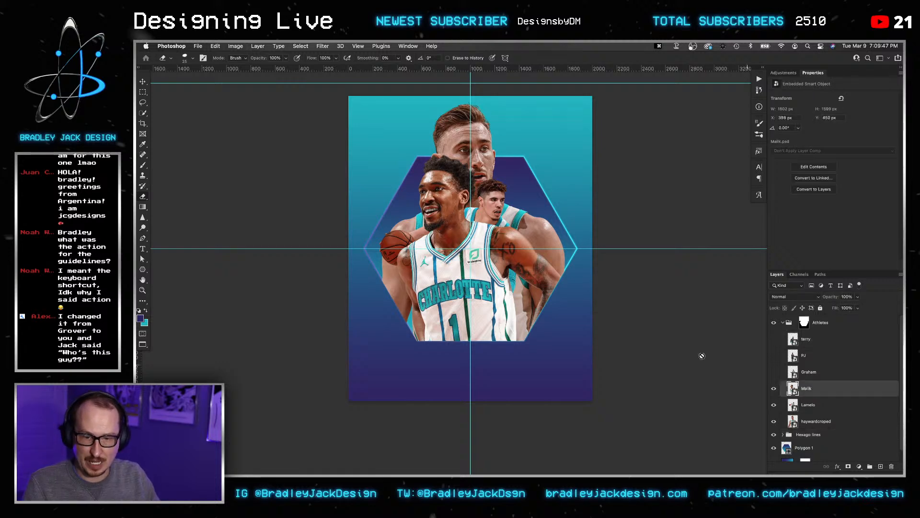
key(v)
drag(587, 347, 530, 300)
drag(481, 274, 460, 276)
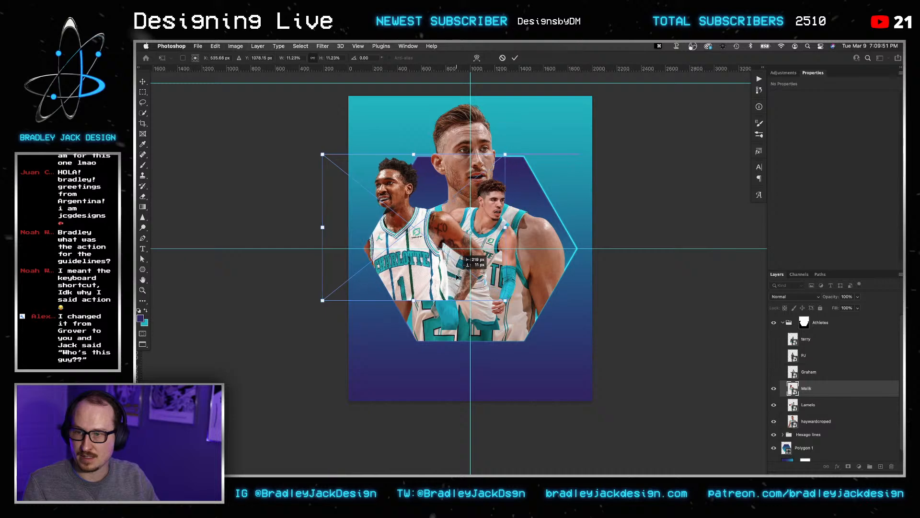
key(v)
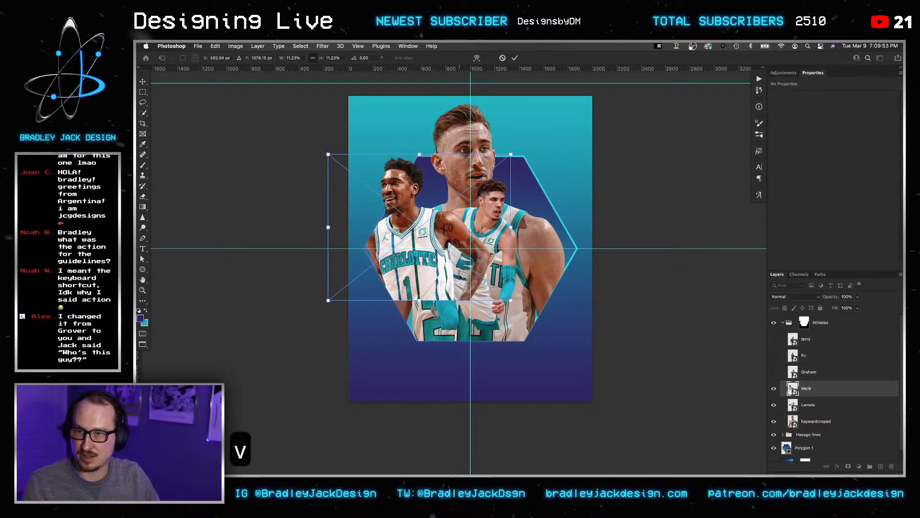
key(Return)
key(Return)
key(v)
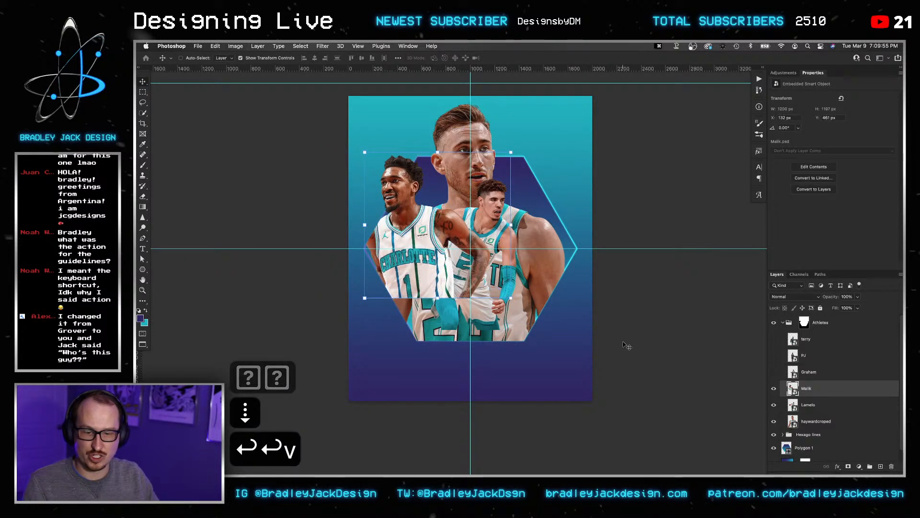
Move the Lamelo cutout to the right side of the hexagon and enlarge it to about 1350 px wide.
click(830, 411)
key(v)
drag(498, 273, 500, 274)
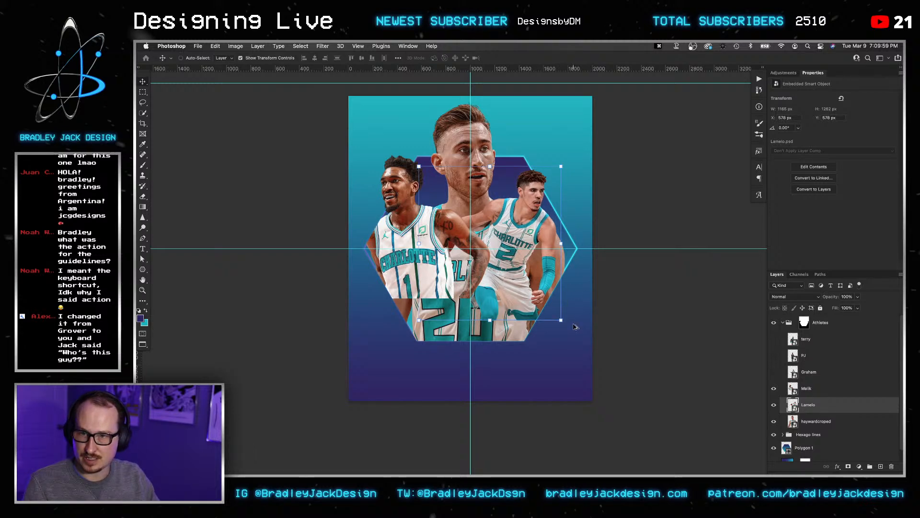
drag(561, 320, 596, 335)
key(Return)
key(Return)
Nudge the enlarged Lamelo cutout right and slightly down, to about X 511 px and Y 493 px.
key(v)
key(shift+Right)
key(shift+Right)
key(shift+Right)
key(shift+Right)
key(shift+Down)
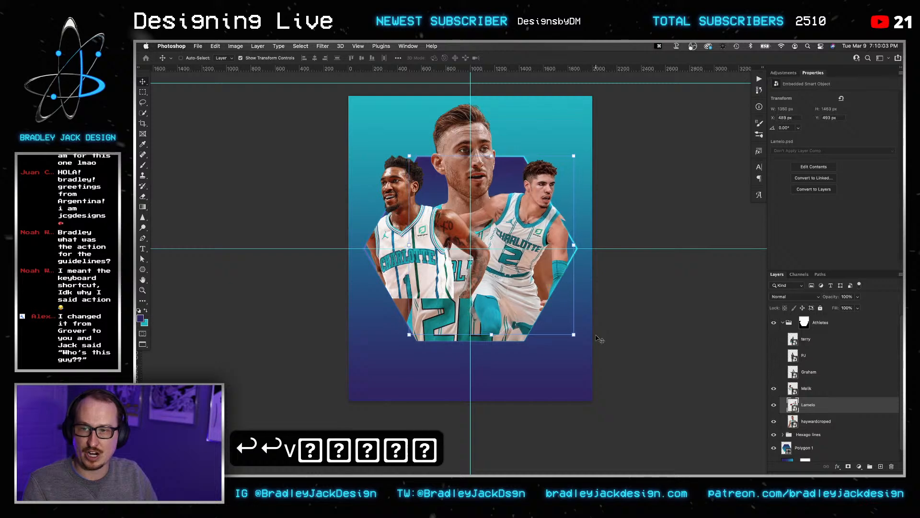
key(Right)
key(Right)
key(v)
Scale the Malik cutout down around its center to 10.30%.
click(813, 392)
key(super+t)
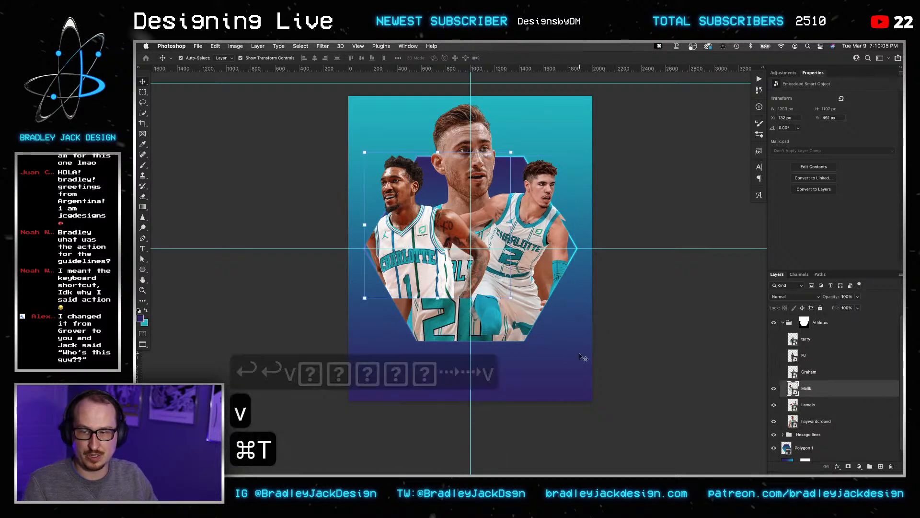
drag(489, 298, 505, 291)
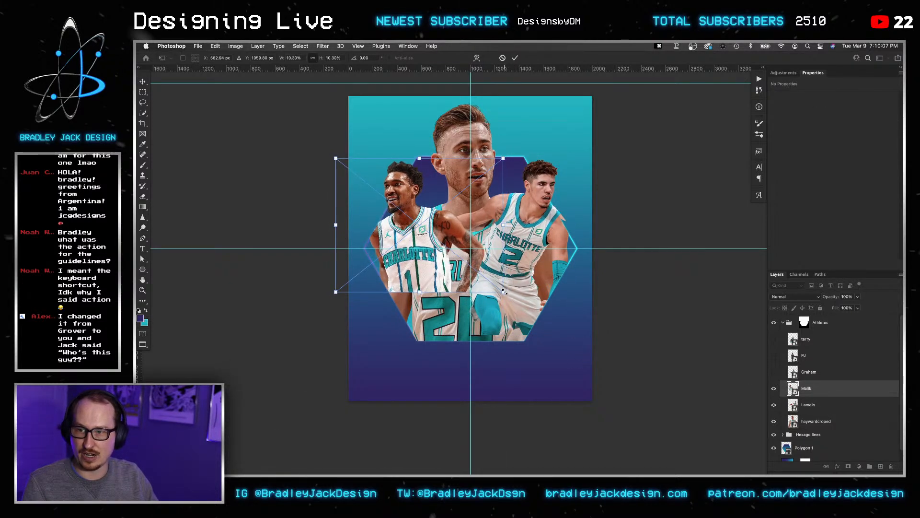
key(Return)
Nudge the Malik cutout up and left to about X 158 px and Y 491 px.
key(v)
key(shift+Up)
key(shift+Up)
key(shift+Up)
key(shift+Up)
key(shift+Down)
key(shift+Down)
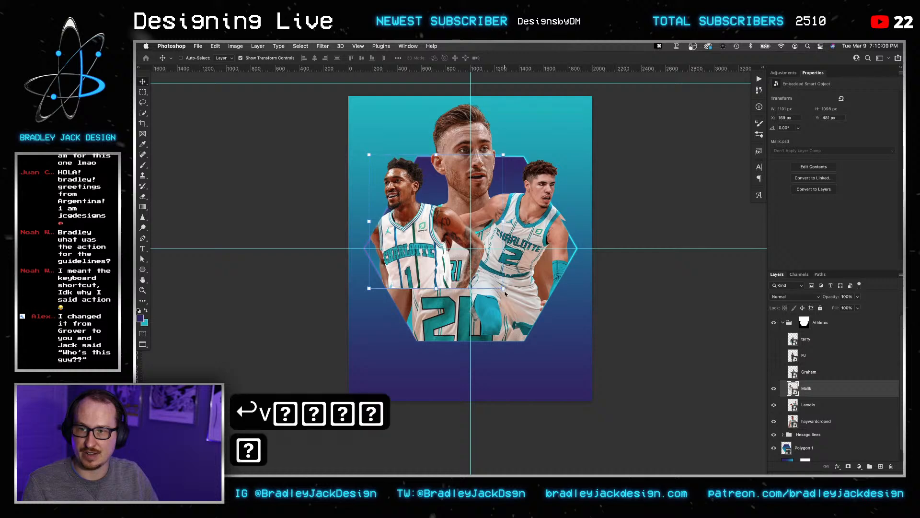
key(shift+Left)
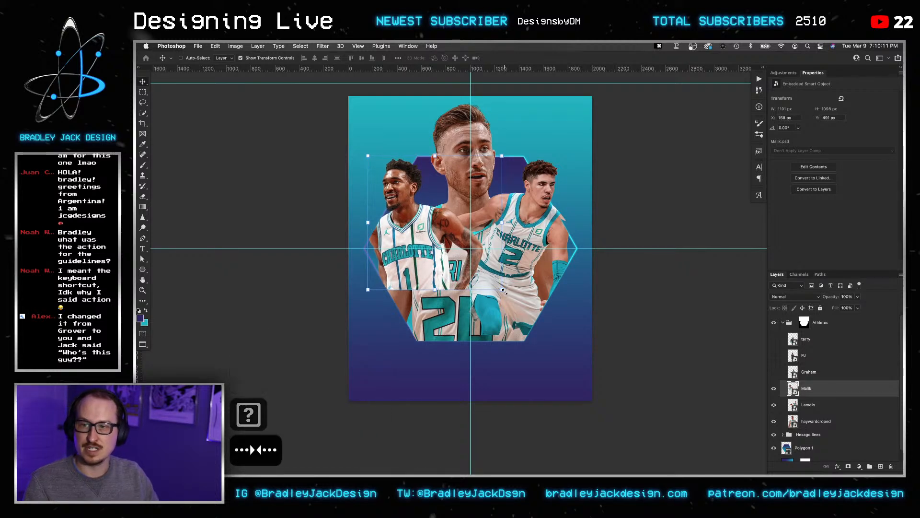
Fine-tune the Lamelo cutout slightly left and down, to about X 503 px and Y 495 px.
click(815, 408)
key(v)
key(shift+slash)
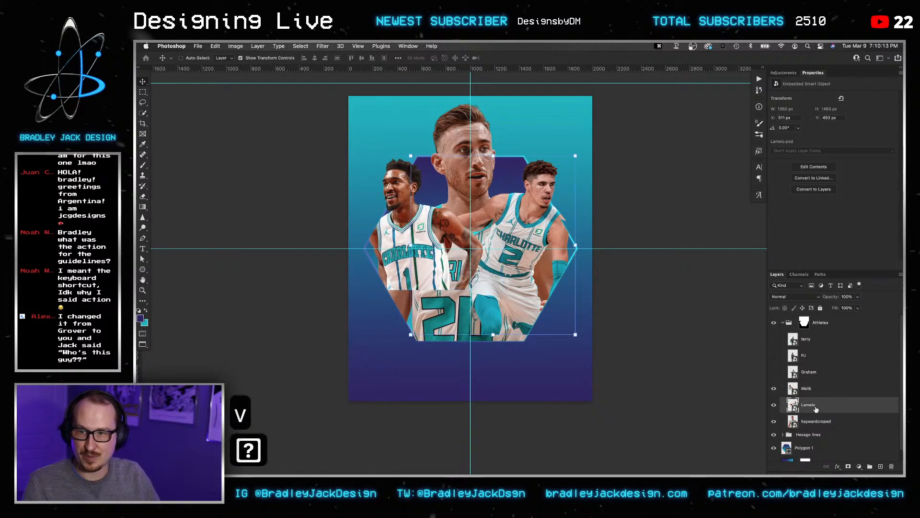
key(Left)
key(Left)
key(Left)
key(Down)
key(Down)
key(Left)
key(v)
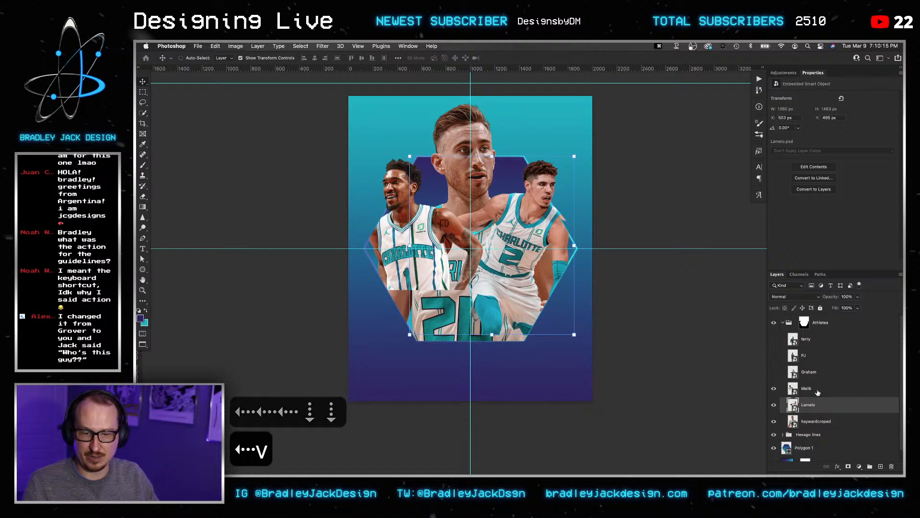
Try to reveal Lamelo's forearm beyond the hexagon edge by painting white on the Athletes group mask.
click(814, 389)
click(807, 325)
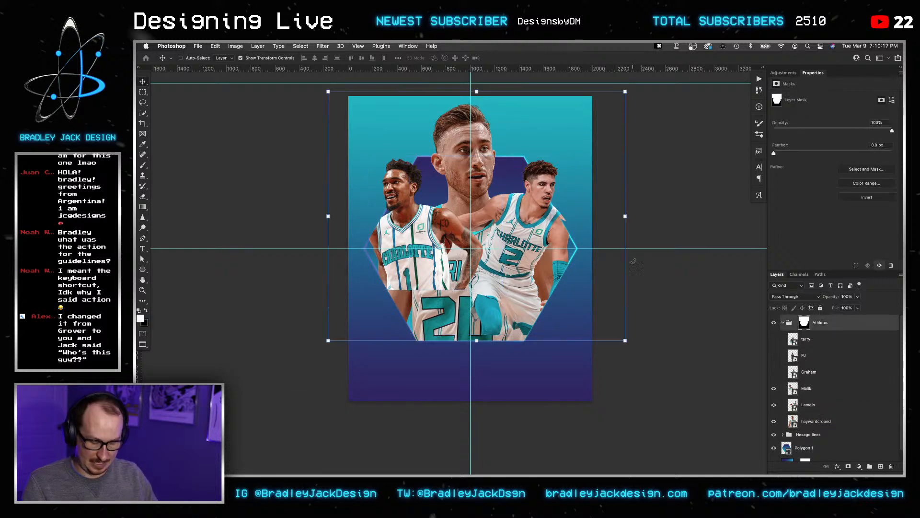
key(b)
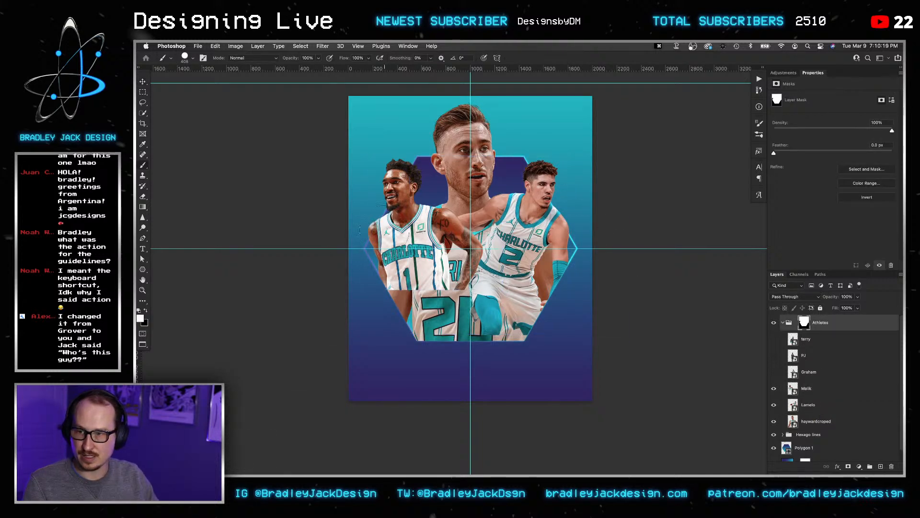
click(559, 300)
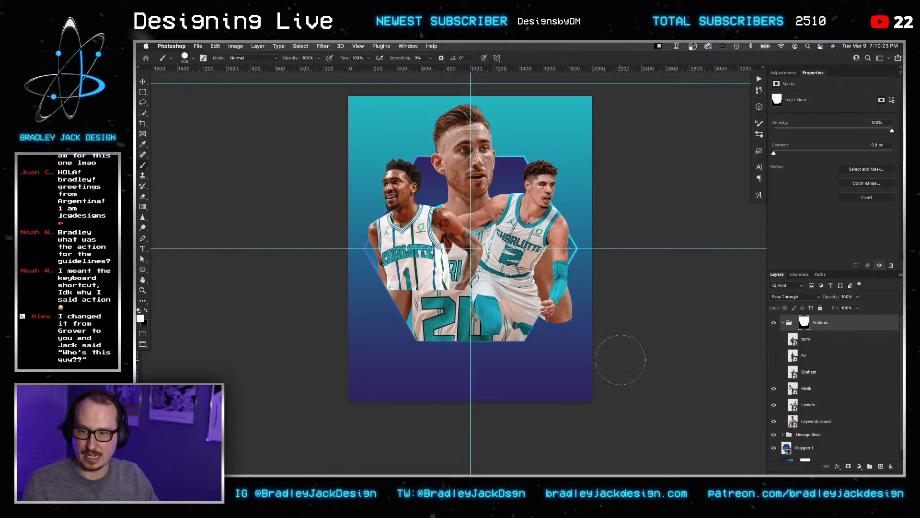
key(super+z)
key(v)
key(super+z)
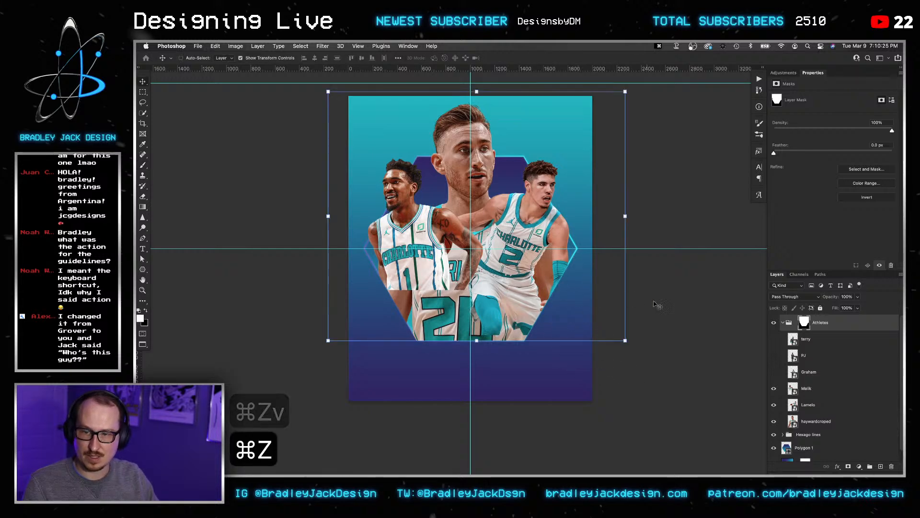
Copy the Athletes group mask onto the haywardcroped layer.
key(v)
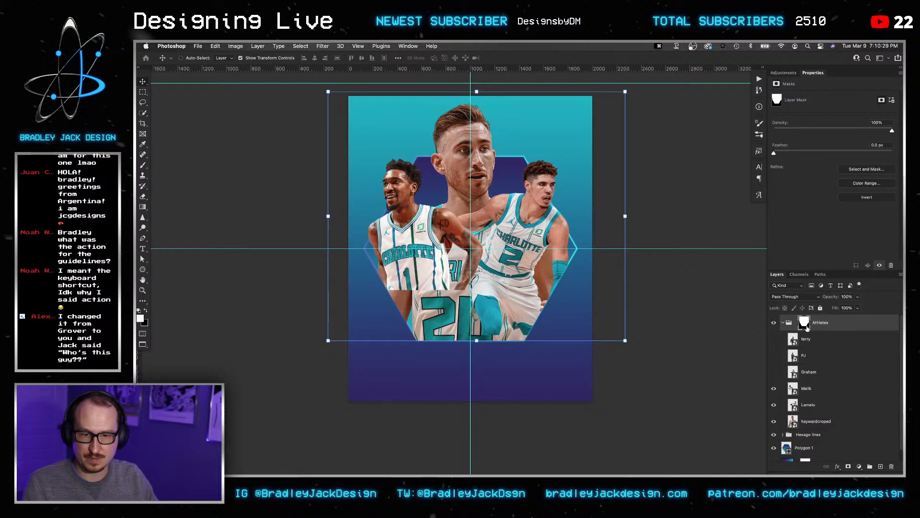
drag(807, 326, 812, 422)
key(v)
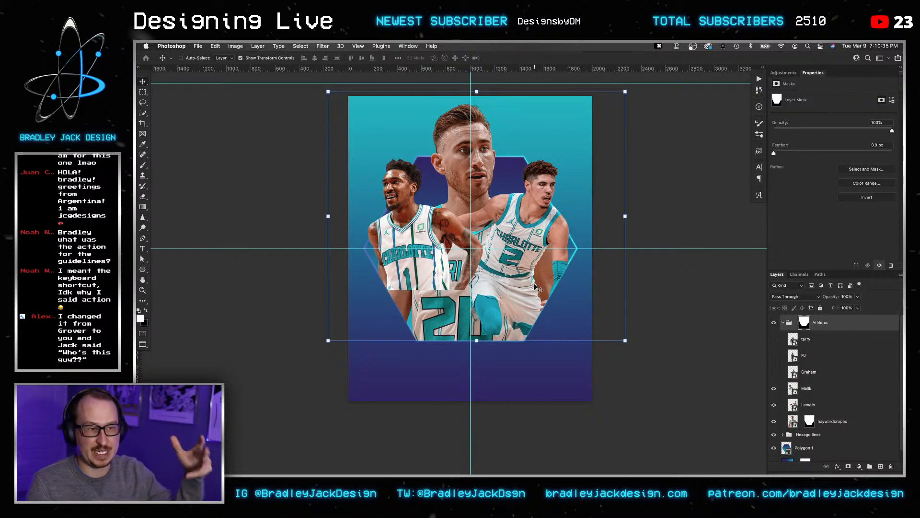
Duplicate the Lamelo layer and hide the duplicate.
click(815, 393)
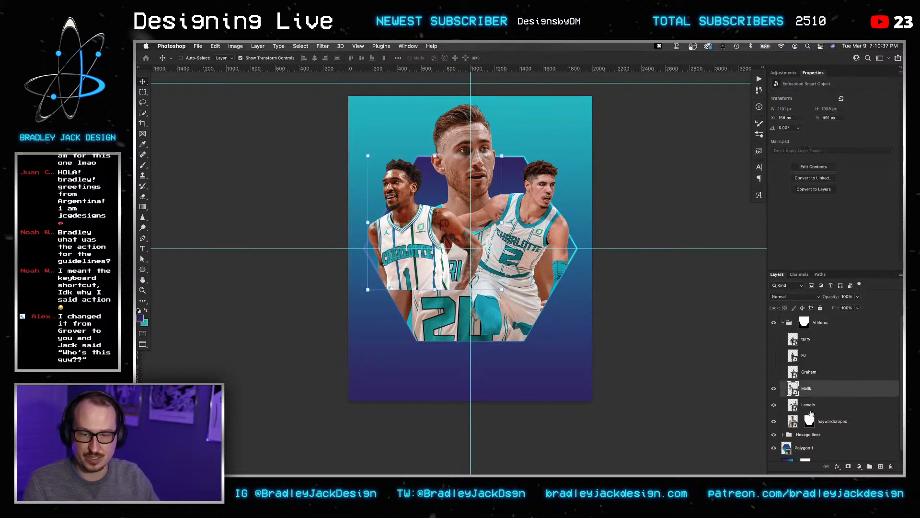
click(811, 411)
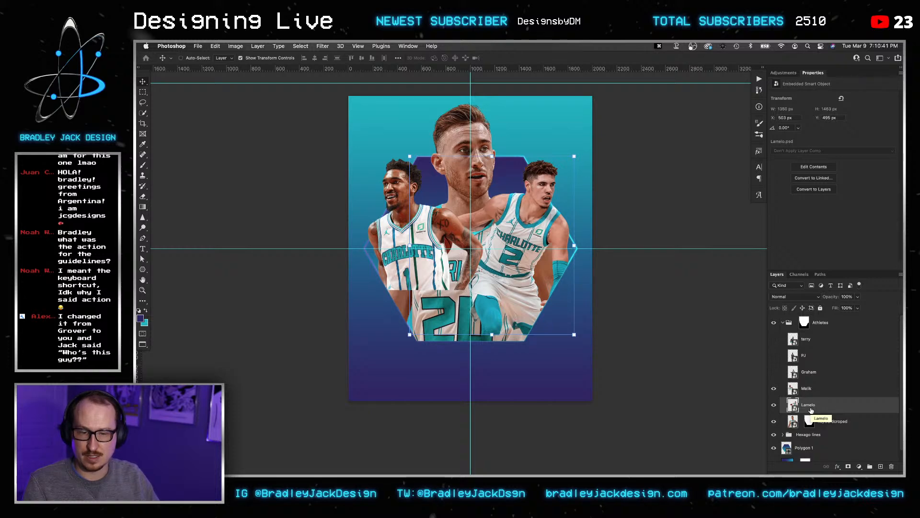
key(super+j)
click(774, 405)
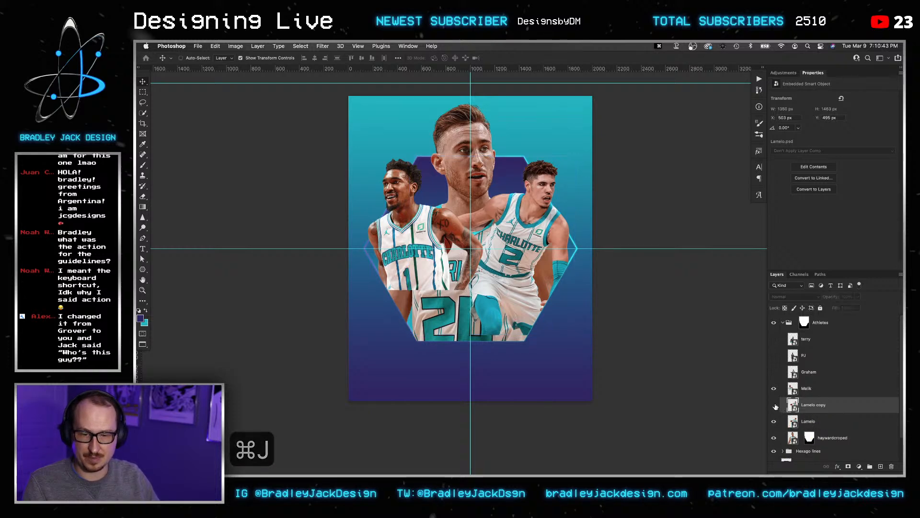
Add a layer mask to the original Lamelo layer and paint his lower body out with a larger soft black brush.
click(792, 422)
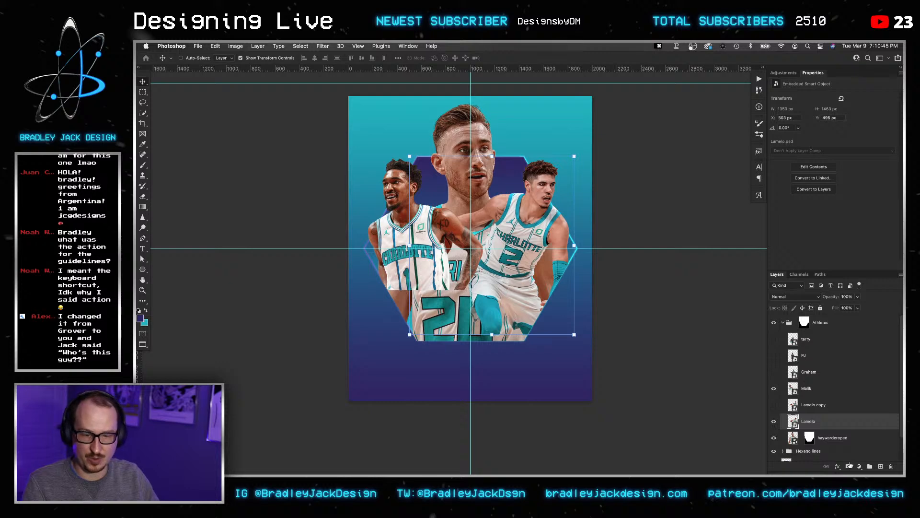
click(848, 466)
key(b)
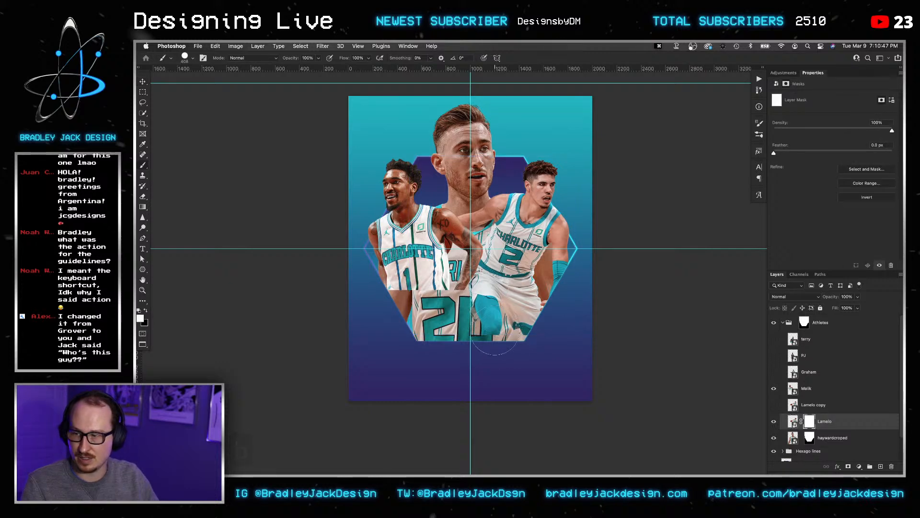
key(x)
mouse_move(499, 311)
mouse_down()
mouse_move(551, 335)
mouse_move(489, 98)
mouse_up()
key(])
key(])
mouse_move(484, 338)
mouse_down()
mouse_move(531, 352)
mouse_move(506, 332)
mouse_move(544, 331)
mouse_move(472, 335)
mouse_up()
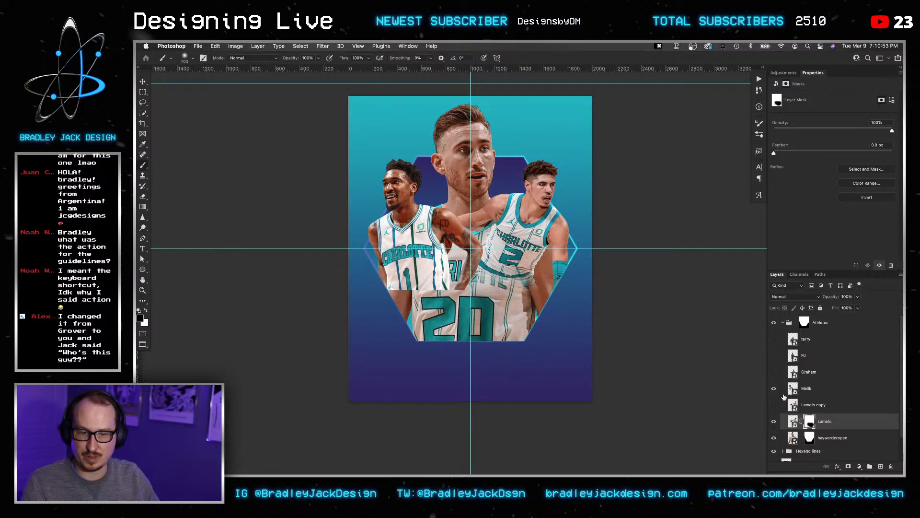
Add a layer mask to the Malik layer and fade out the bottom of his cutout with black.
click(793, 388)
click(848, 467)
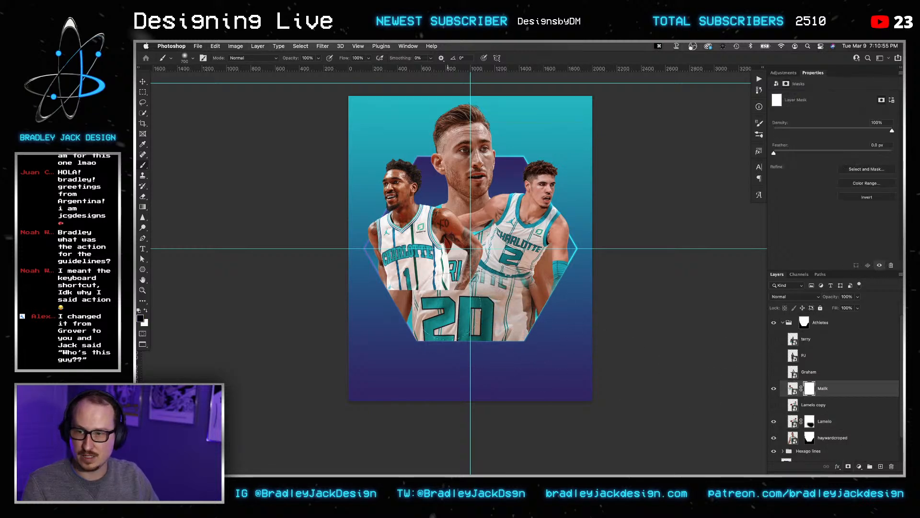
mouse_move(458, 316)
mouse_down()
mouse_move(379, 313)
mouse_move(422, 278)
mouse_move(458, 281)
mouse_up()
key(v)
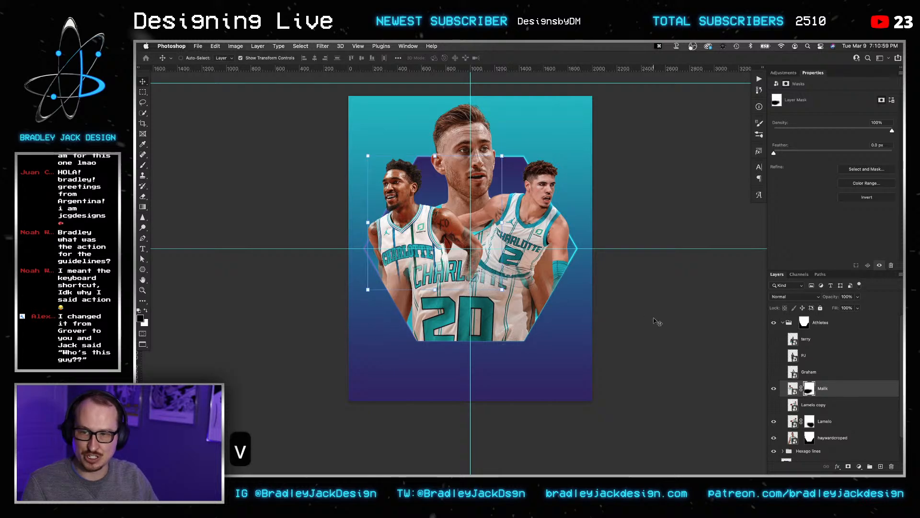
key(v)
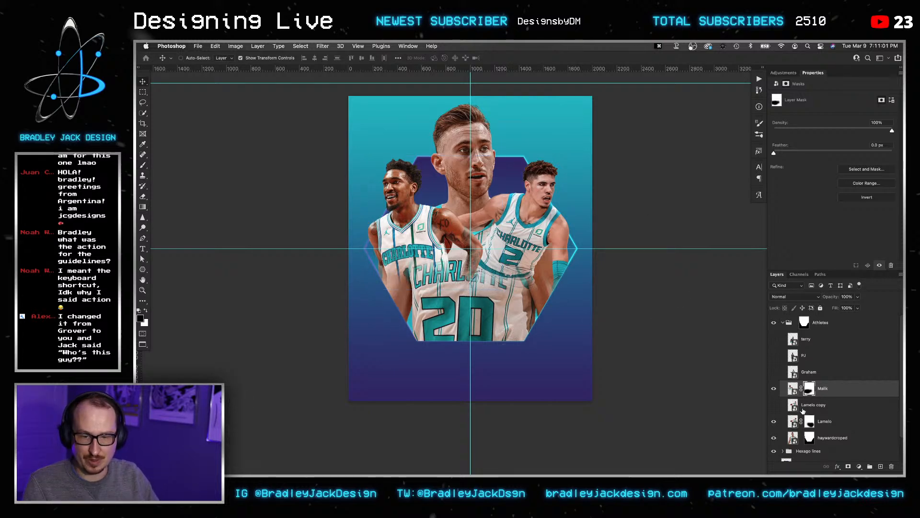
Show the Lamelo copy layer and paint white on the Athletes group mask to reveal his forearm and hand beyond the hexagon.
click(803, 408)
click(773, 404)
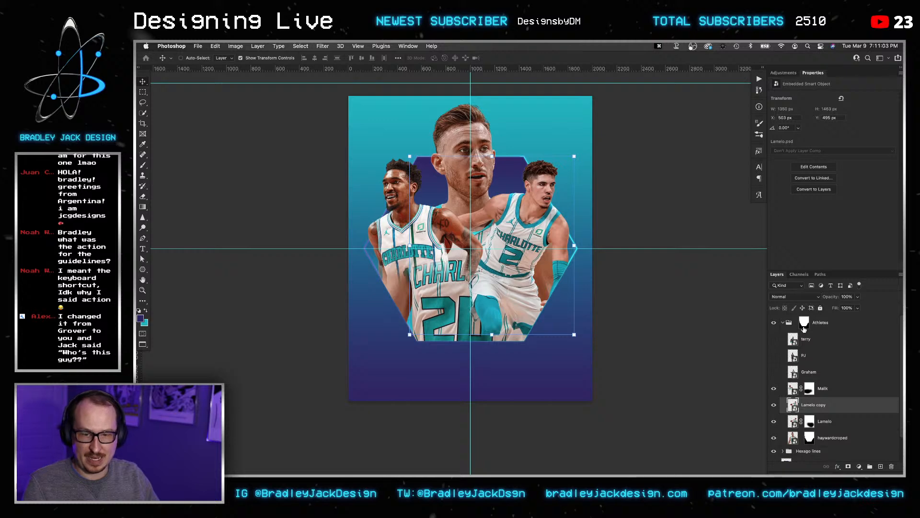
click(804, 328)
key(b)
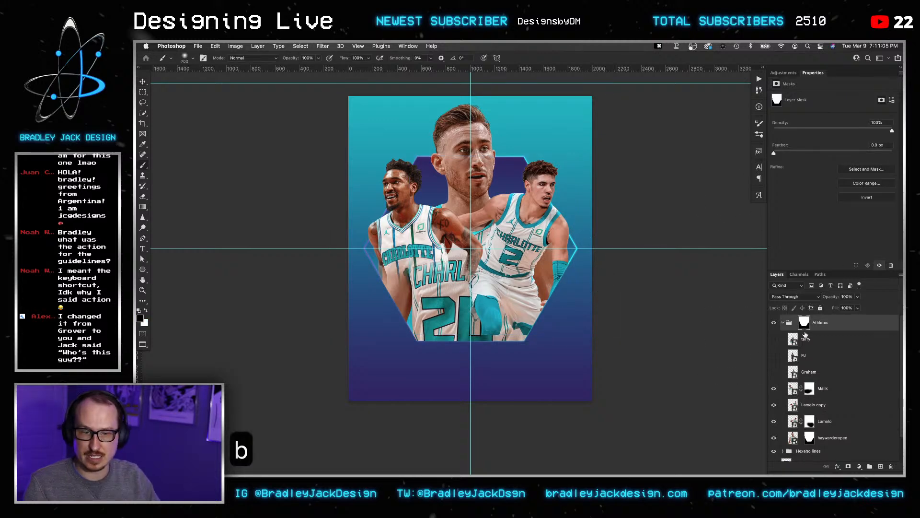
click(540, 283)
key(super+z)
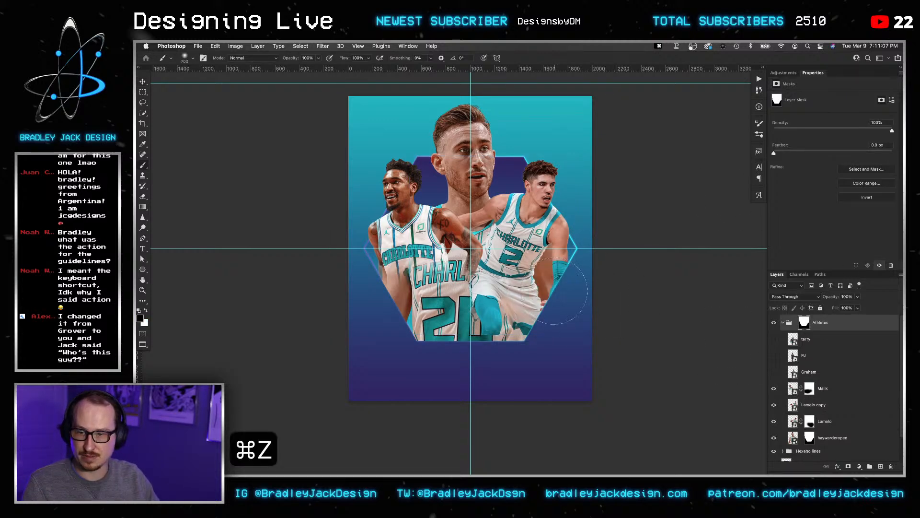
key(x)
drag(555, 291, 556, 297)
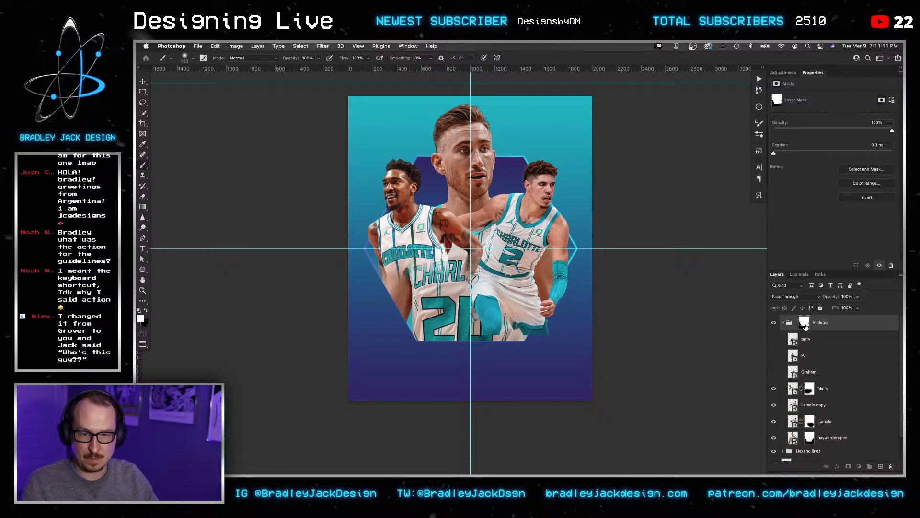
click(810, 405)
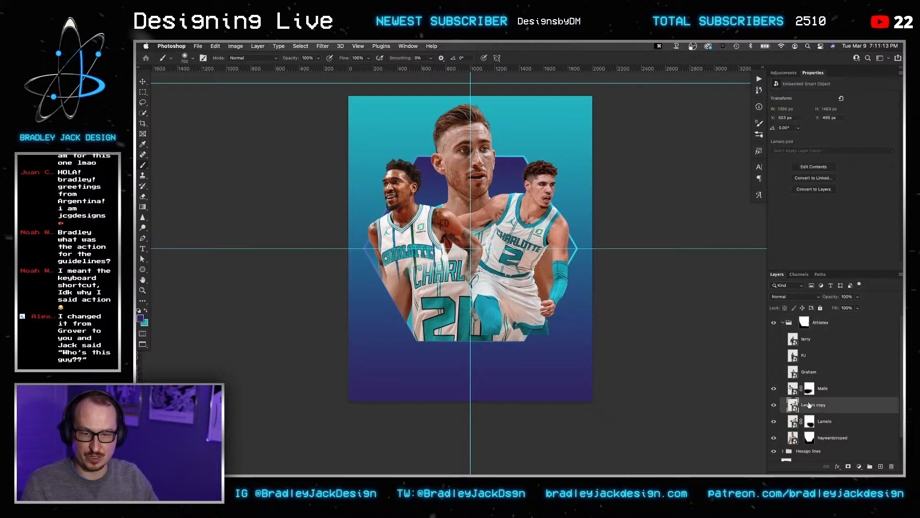
Add a black layer mask to the Lamelo copy layer and paint his lower forearm and hand back in with white.
alt+click(849, 465)
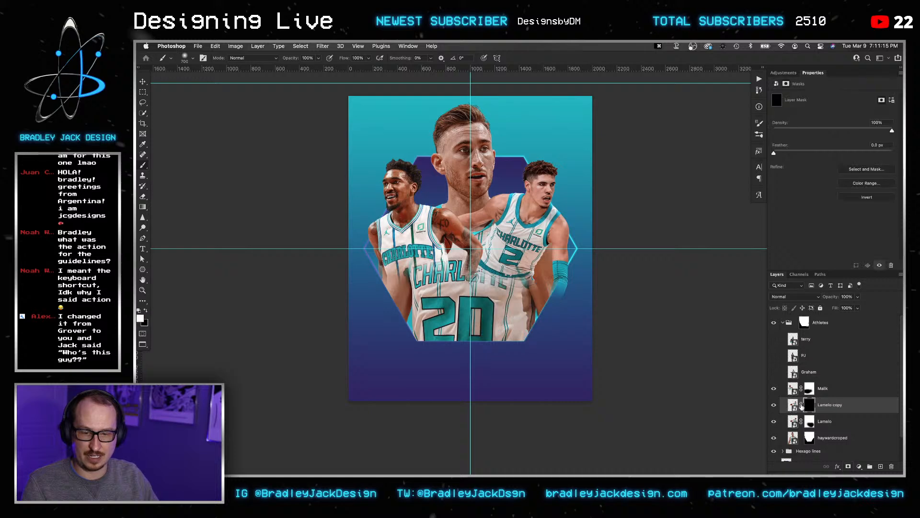
key(x)
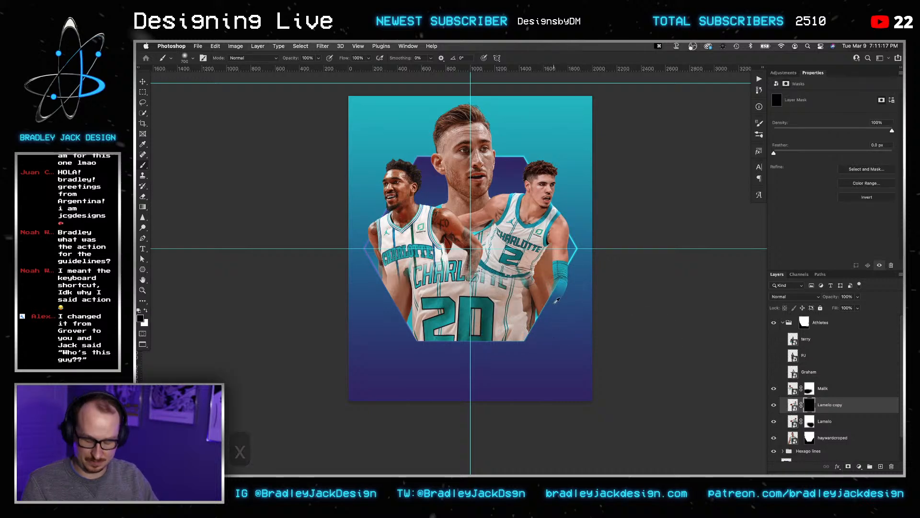
scroll(551, 305, up, 4)
key(b)
key(bracketleft)
key(bracketleft)
key(bracketleft)
key(bracketleft)
key(bracketleft)
key(bracketleft)
key(bracketleft)
key(bracketleft)
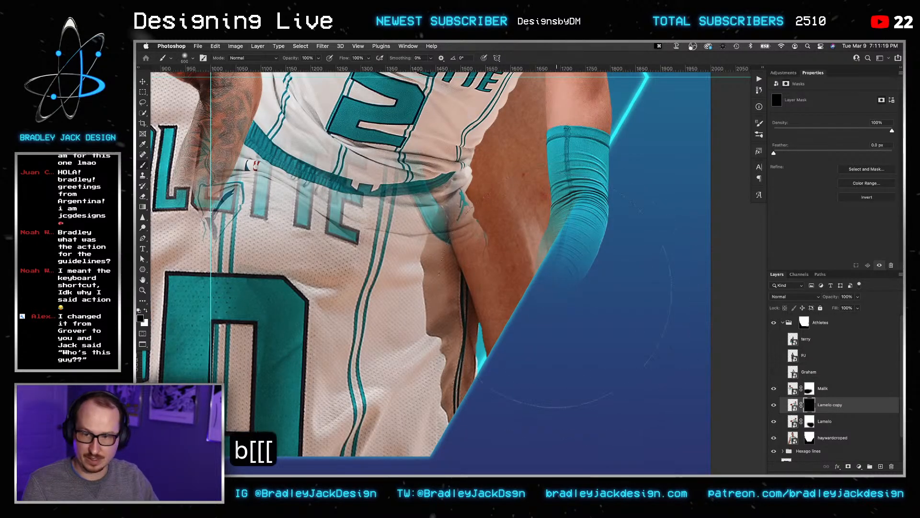
key(x)
mouse_move(575, 249)
mouse_down()
mouse_move(518, 326)
mouse_move(489, 330)
mouse_move(536, 326)
mouse_move(605, 288)
mouse_up()
scroll(566, 368, up, 3)
drag(537, 346, 583, 272)
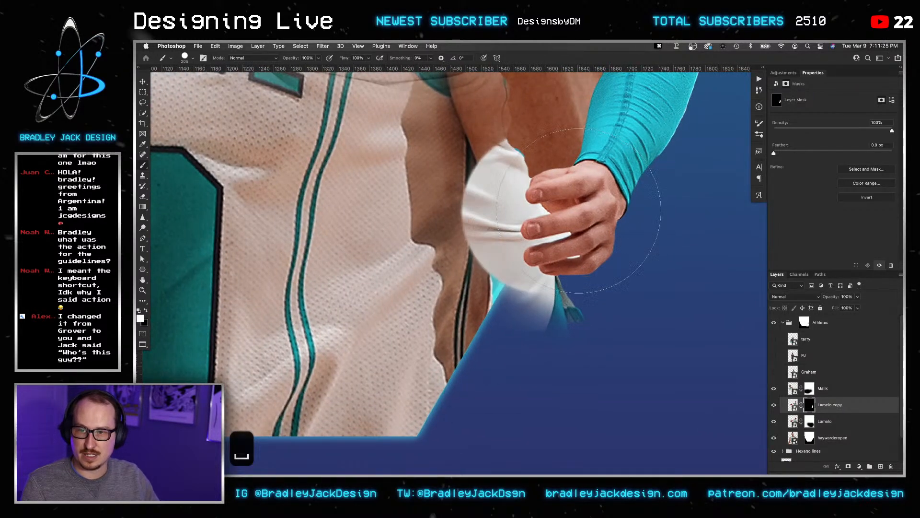
Mask out the excess white shorts beside and below Lamelo's hand with a smaller black brush.
key(bracketleft)
key(bracketleft)
key(bracketleft)
key(x)
mouse_move(537, 321)
mouse_down()
mouse_move(544, 333)
mouse_move(564, 330)
mouse_move(556, 336)
mouse_move(571, 328)
mouse_move(453, 288)
mouse_move(472, 123)
mouse_move(488, 150)
mouse_up()
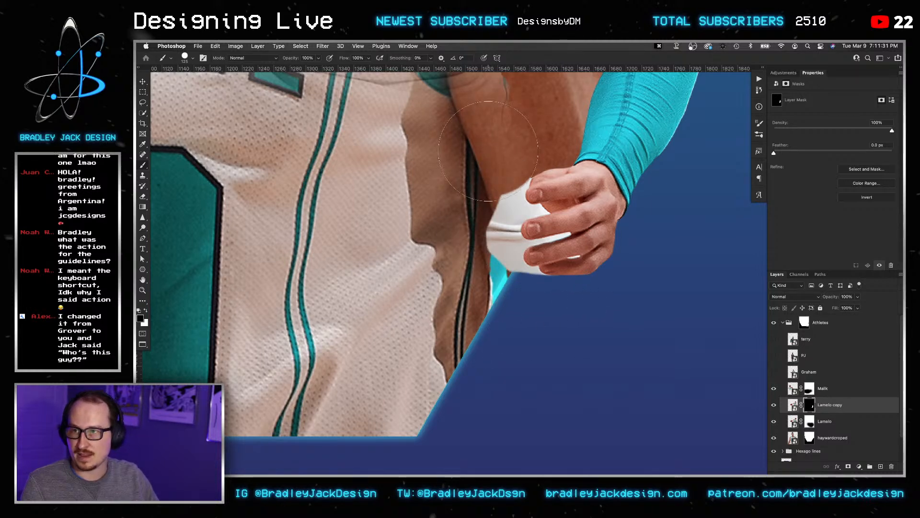
drag(463, 239, 469, 198)
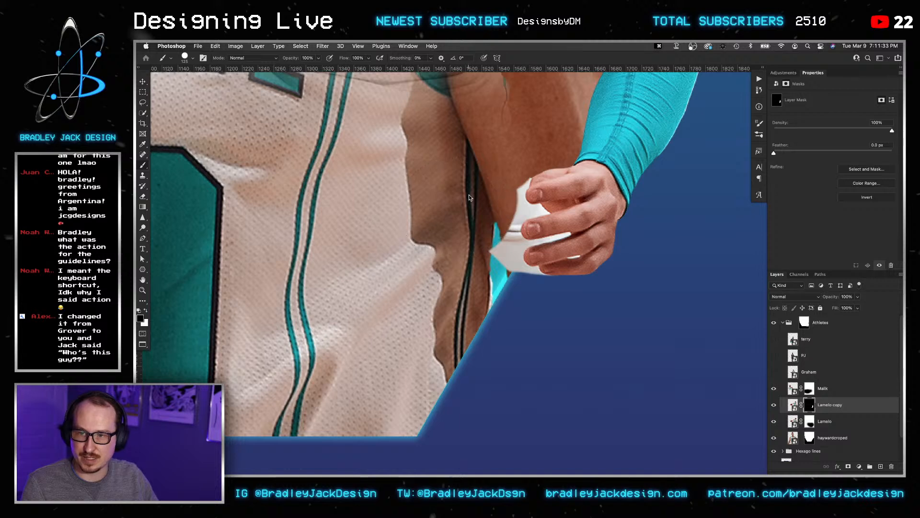
Trim the white shorts along Lamelo's upper fingers on the copy layer's mask with a finer black brush.
scroll(530, 206, up, 2)
key(bracketleft)
key(bracketleft)
key(bracketleft)
key(bracketleft)
key(bracketleft)
key(bracketleft)
key(bracketleft)
key(bracketleft)
key(bracketleft)
key(bracketleft)
key(bracketleft)
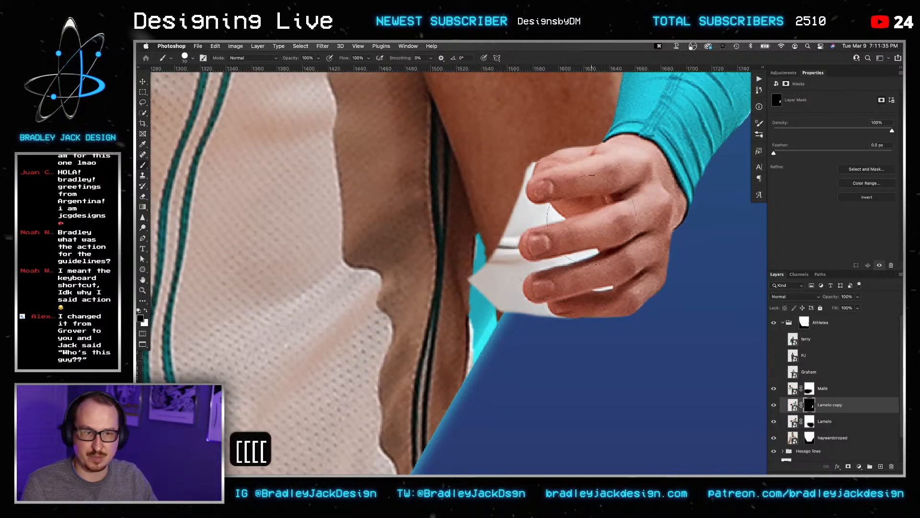
key(bracketleft)
key(bracketleft)
key(bracketleft)
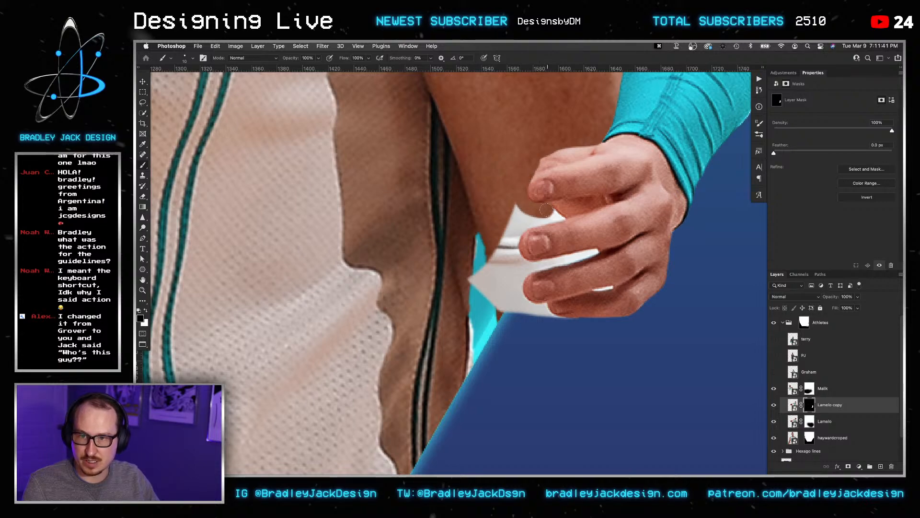
key(bracketleft)
key(bracketleft)
key(bracketleft)
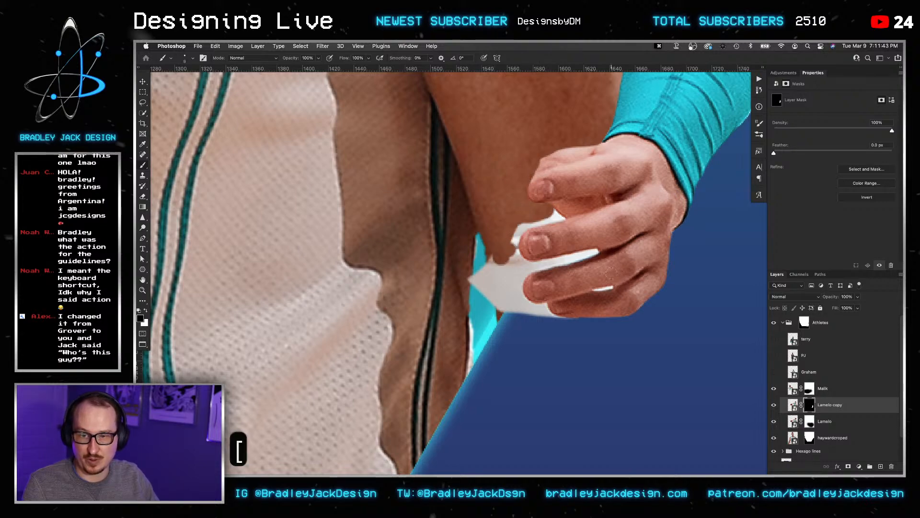
Paint black on the mask over the small white gap between Lamelo's two lowest fingers.
scroll(611, 288, up, 3)
key(bracketleft)
key(bracketleft)
key(bracketleft)
key(bracketleft)
key(bracketleft)
key(bracketleft)
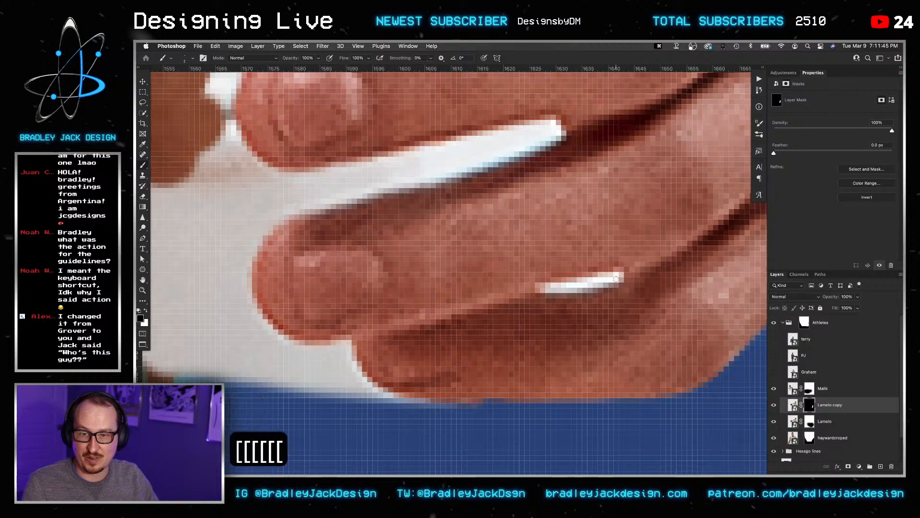
key(bracketright)
mouse_move(618, 277)
mouse_down()
mouse_move(544, 288)
mouse_move(619, 278)
mouse_up()
scroll(541, 288, down, 2)
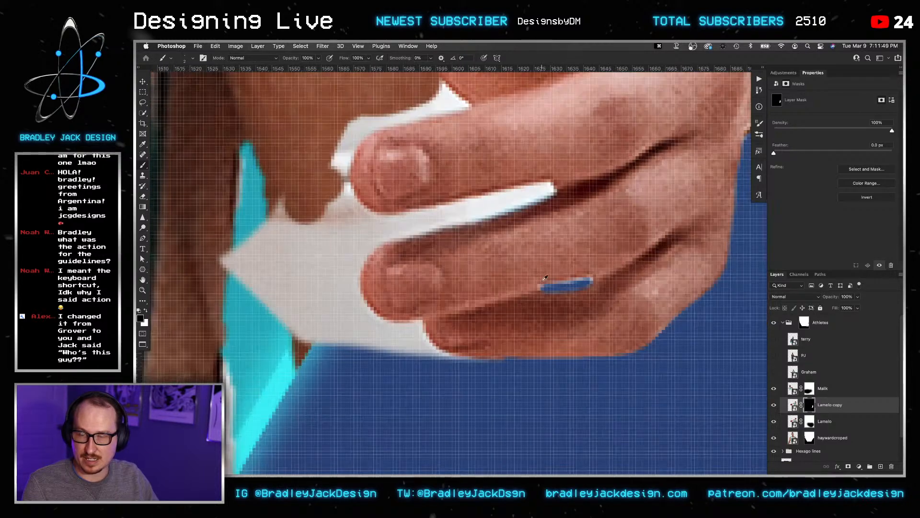
Mask out the white gap between Lamelo's middle fingers and the white patch under his upper finger.
key(bracketright)
key(bracketright)
key(bracketright)
drag(546, 202, 444, 227)
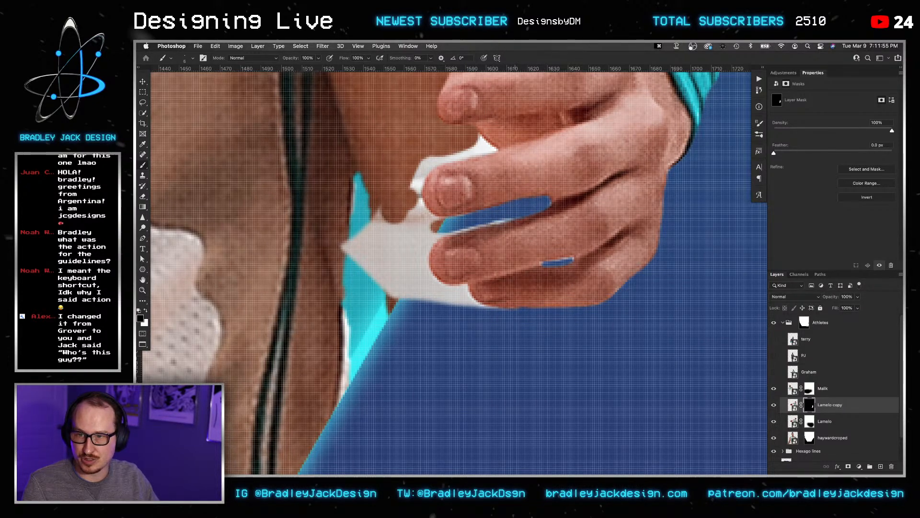
drag(464, 226, 425, 238)
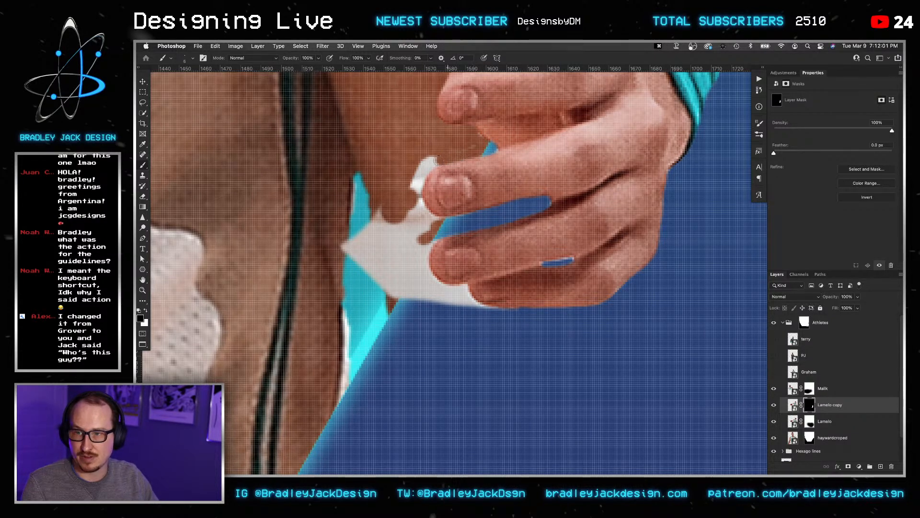
Mask out the remaining white shorts around Lamelo's fingertips and beneath his hand with a slightly larger black brush.
key(x)
key(x)
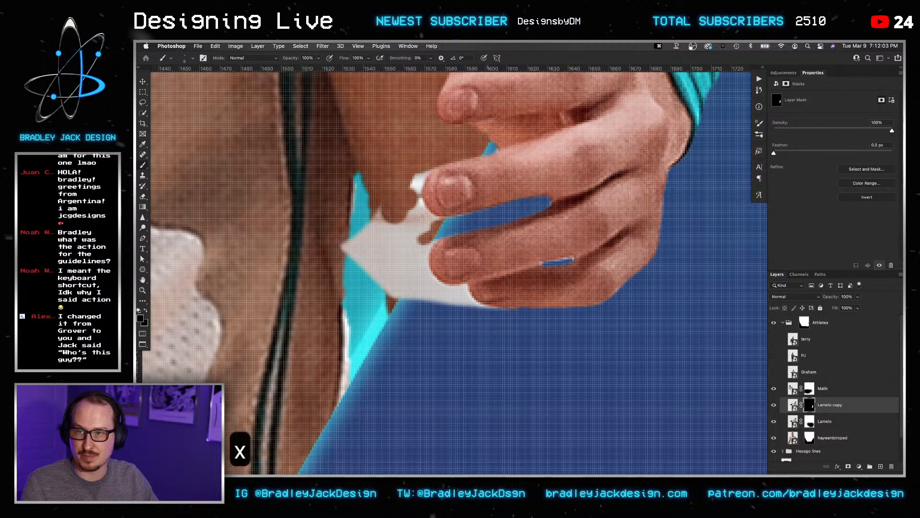
drag(419, 183, 418, 192)
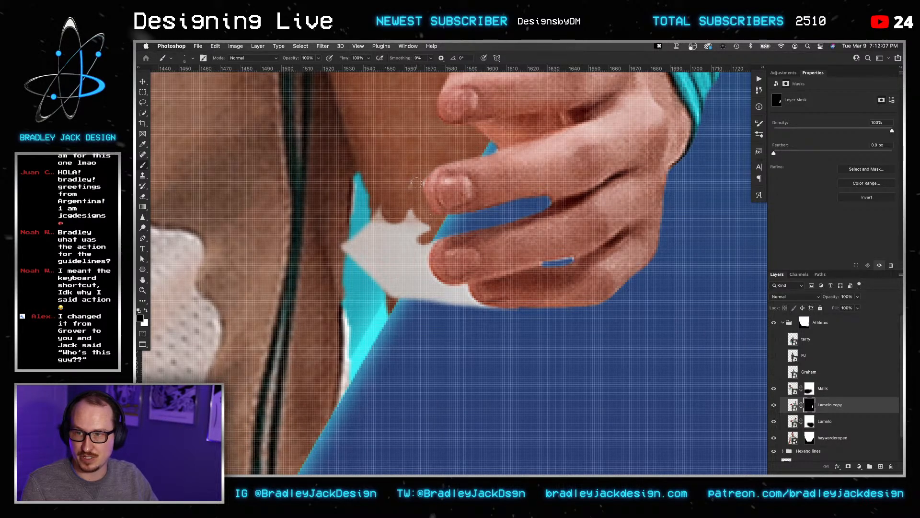
key(bracketright)
key(bracketright)
key(bracketright)
key(bracketright)
key(bracketright)
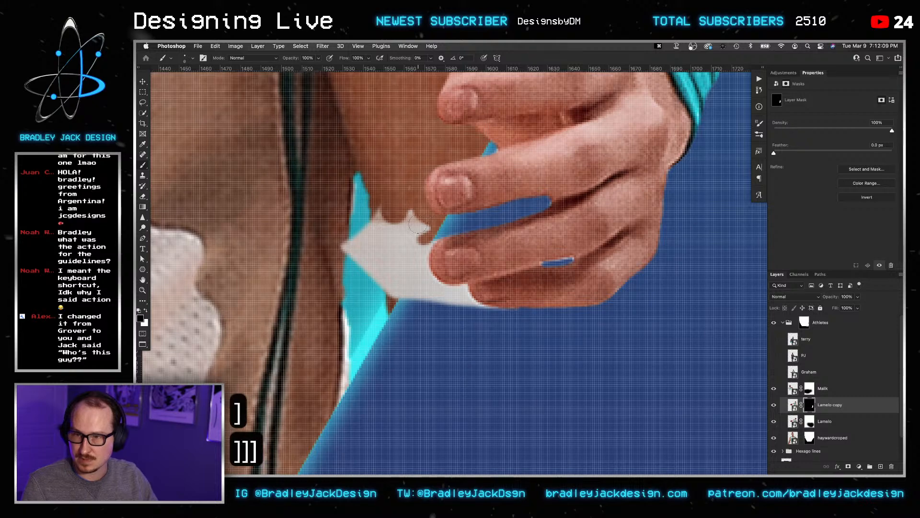
mouse_move(362, 211)
mouse_down()
mouse_move(355, 247)
mouse_move(412, 287)
mouse_up()
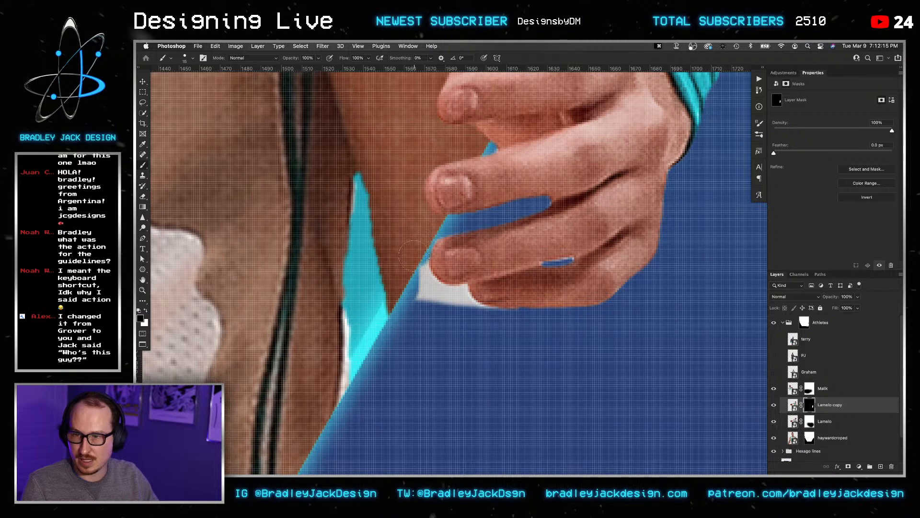
mouse_move(416, 282)
mouse_down()
mouse_move(453, 313)
mouse_move(445, 299)
mouse_move(486, 287)
mouse_move(446, 298)
mouse_move(518, 312)
mouse_up()
key(x)
key(x)
scroll(577, 313, down, 5)
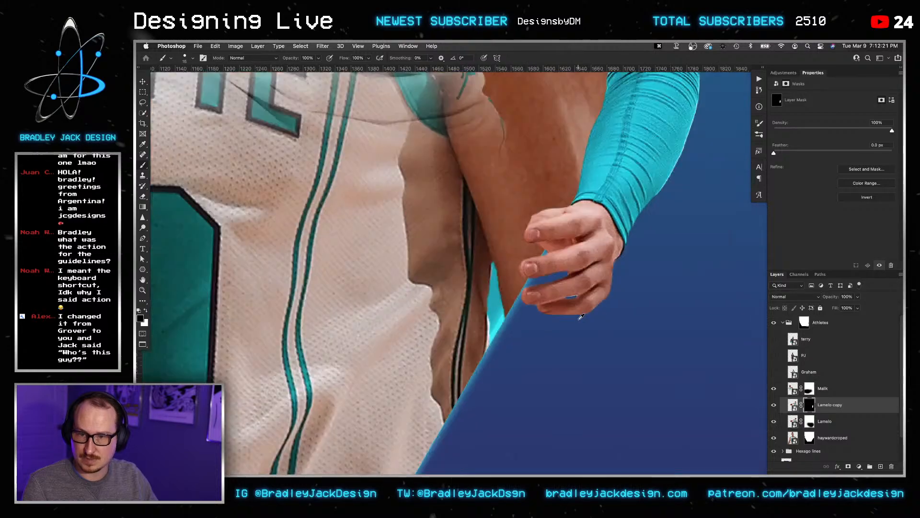
Clean the white fringe out of the small gap between Lamelo's lower fingers with a tiny black brush.
scroll(578, 311, up, 6)
key([)
key([)
key([)
key([)
key([)
key([)
key([)
key([)
key([)
key([)
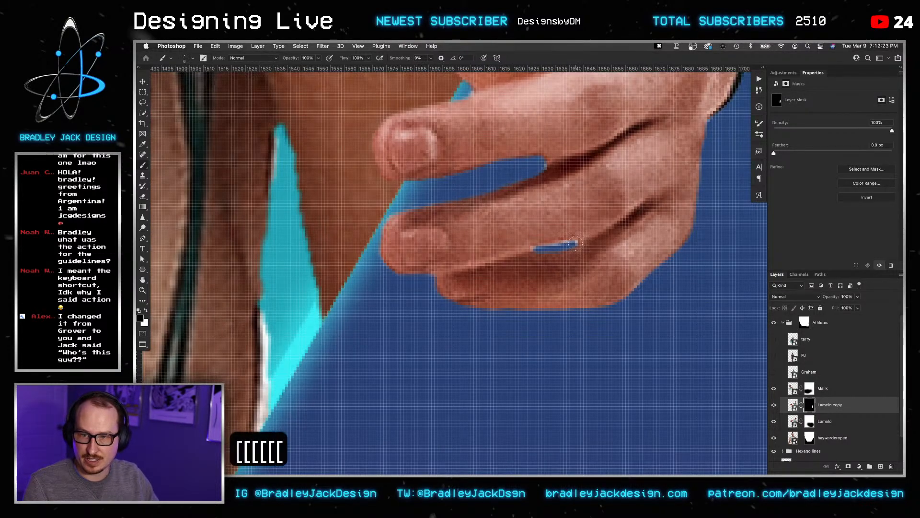
drag(576, 243, 530, 249)
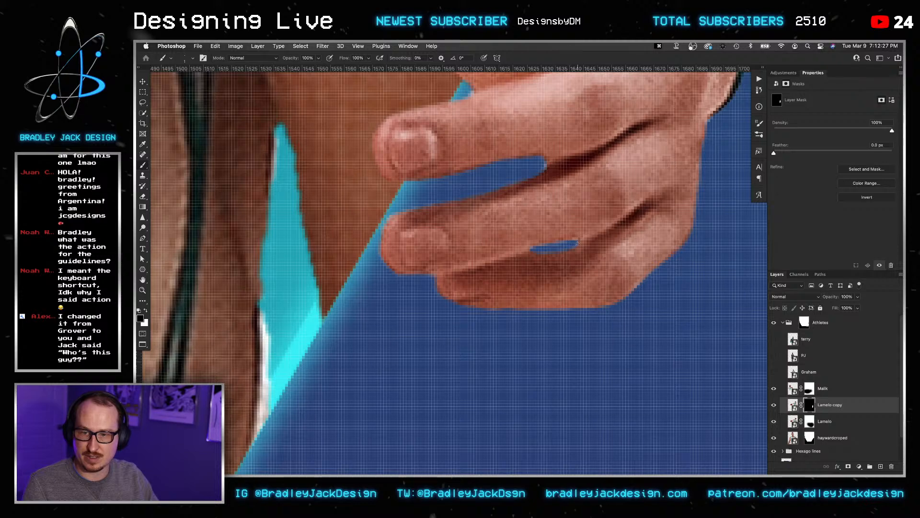
scroll(572, 245, down, 10)
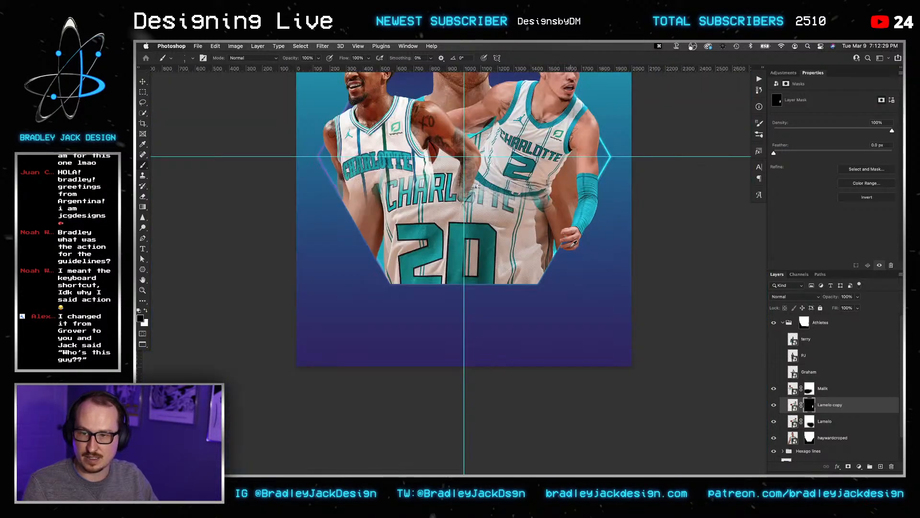
key(space)
drag(512, 236, 497, 290)
Select the Lamelo copy and Lamelo layers and link them together.
key(v)
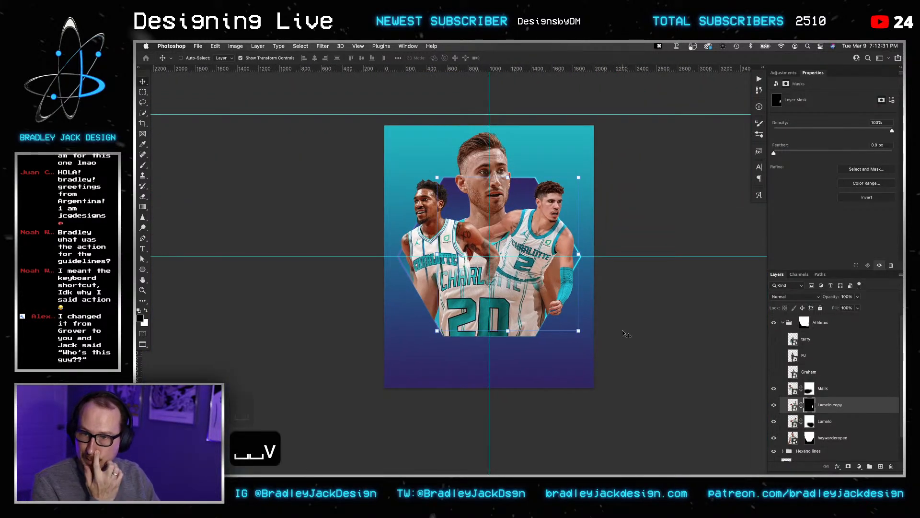
shift+click(851, 434)
click(847, 424)
click(845, 392)
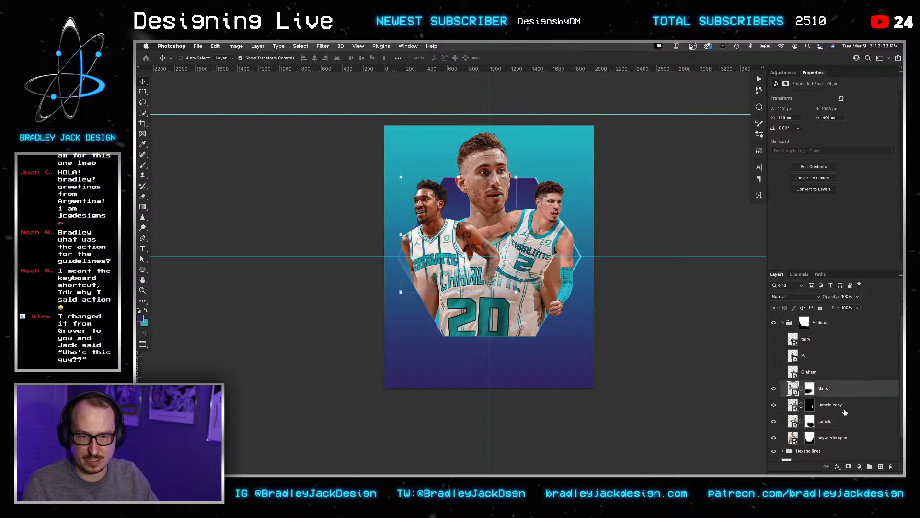
click(845, 409)
shift+click(848, 425)
right_click(848, 425)
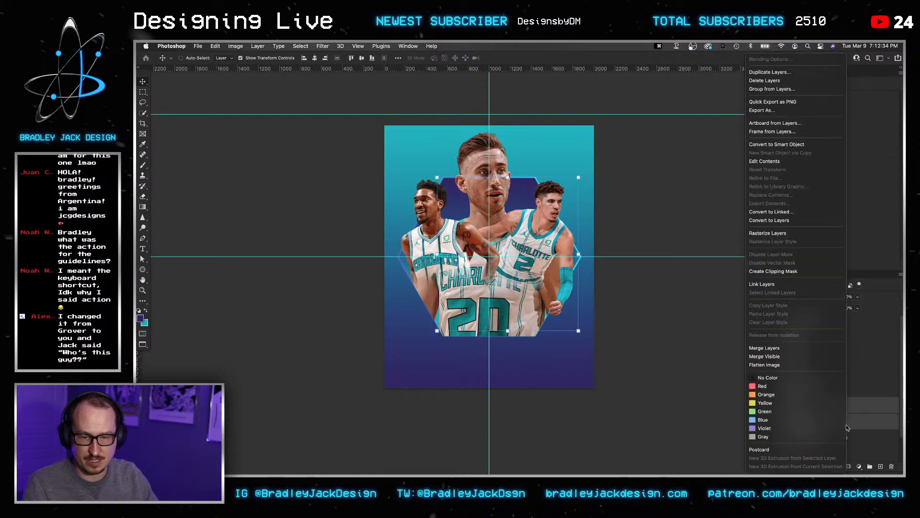
click(810, 288)
Nudge the linked Lamelo layers and scale them up slightly.
key(v)
key(Right)
key(Left)
key(Up)
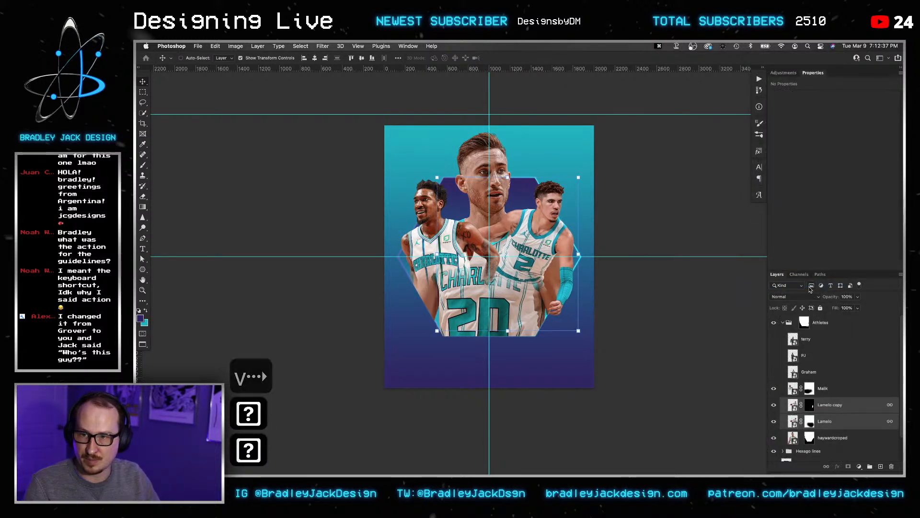
key(Down)
key(super+t)
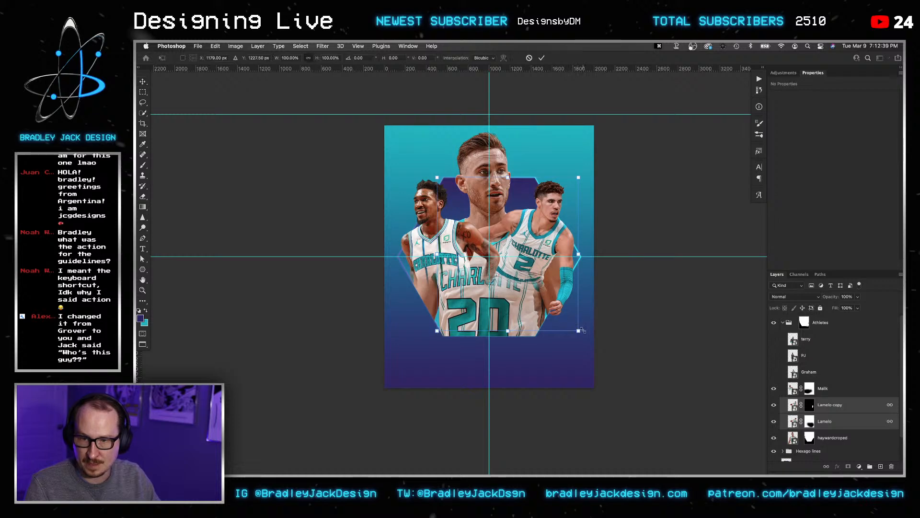
drag(579, 331, 585, 332)
key(Return)
key(v)
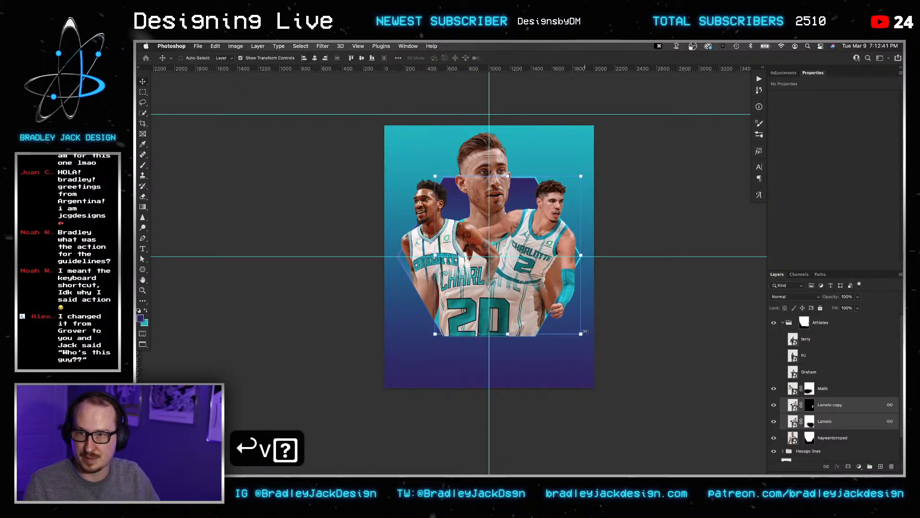
key(Down)
key(Return)
key(v)
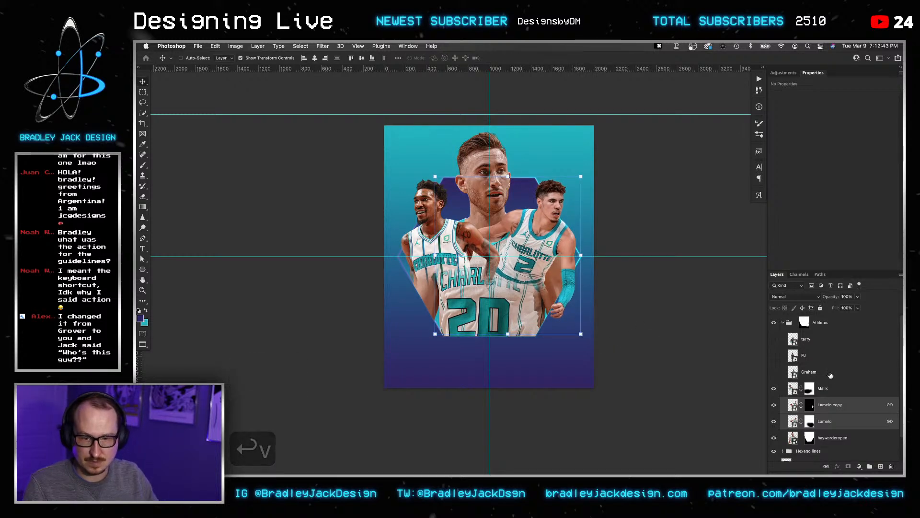
Show the terry, PJ and Graham layers, hide PJ and Graham again, and select terry.
drag(774, 373, 774, 339)
click(810, 341)
click(810, 376)
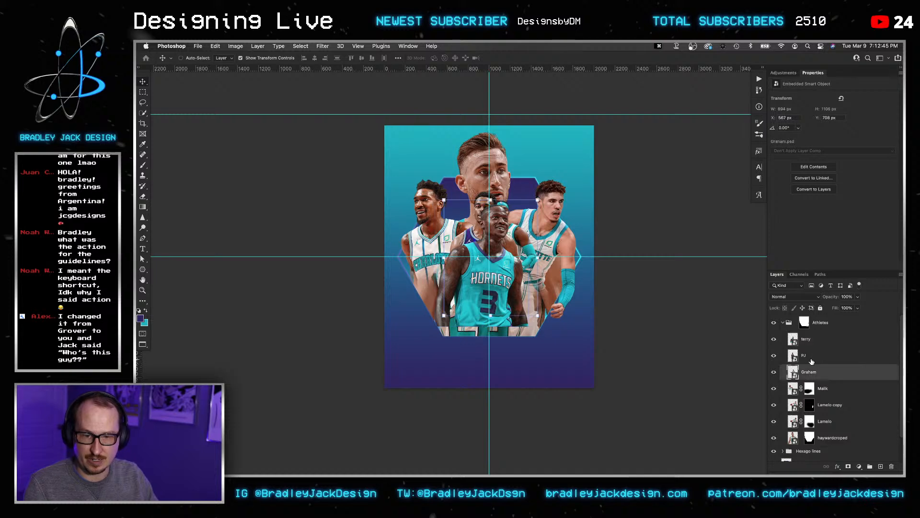
scroll(507, 298, up, 5)
key(v)
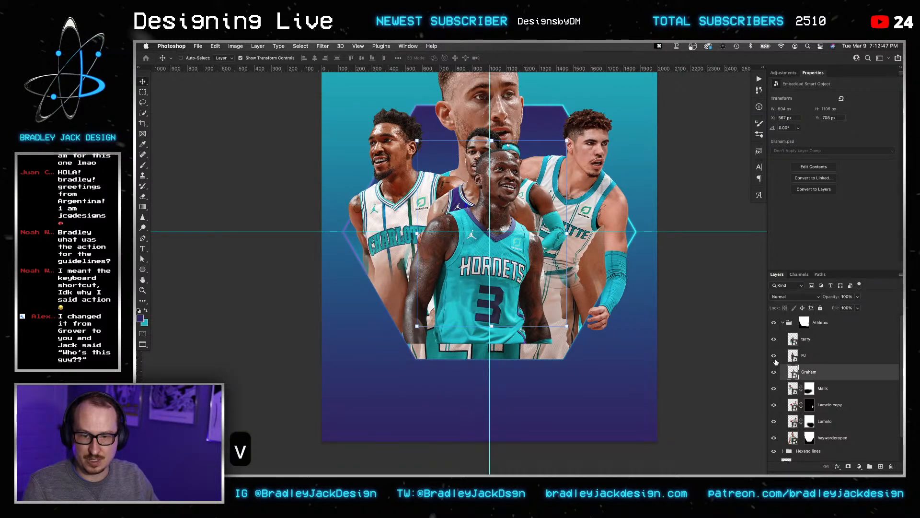
drag(774, 372, 773, 355)
click(795, 344)
Scale the terry cutout to about 47% and place it at the hexagon's bottom edge, in front of Lamelo's lower body.
key(super+t)
drag(522, 256, 587, 292)
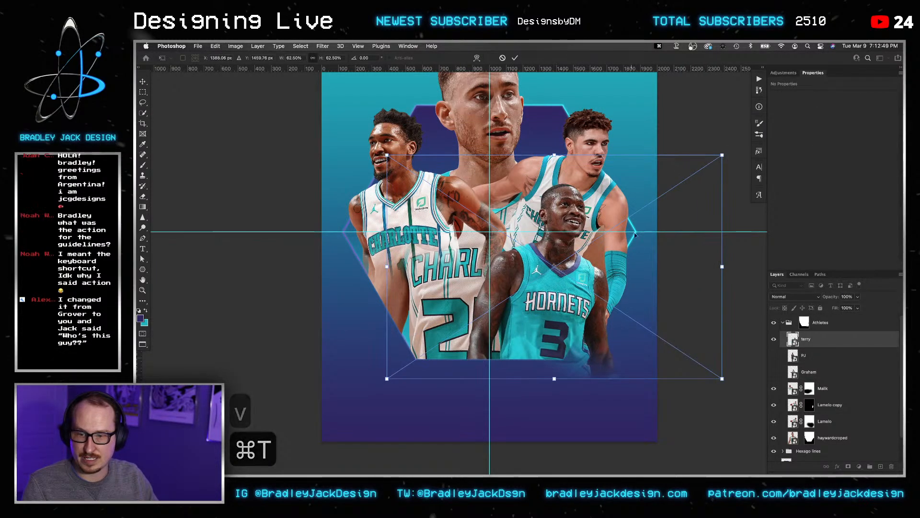
drag(722, 155, 681, 182)
drag(579, 256, 580, 264)
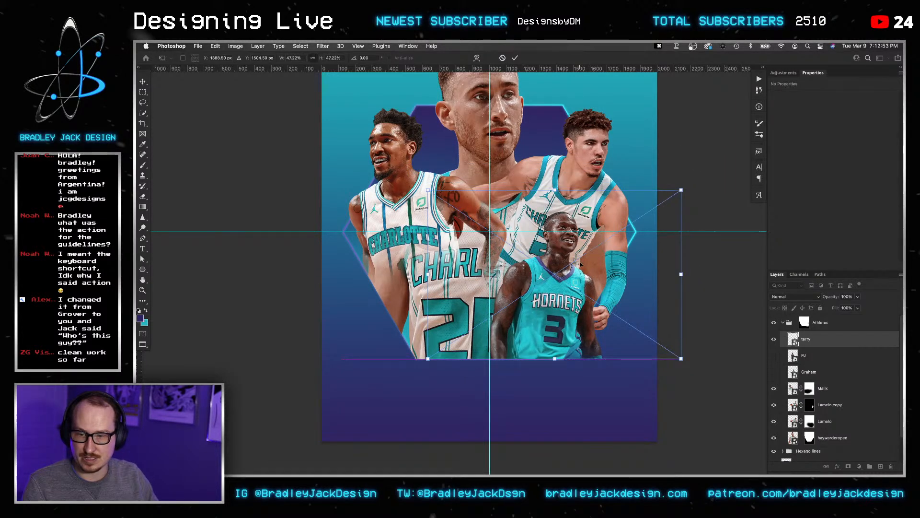
key(Return)
key(v)
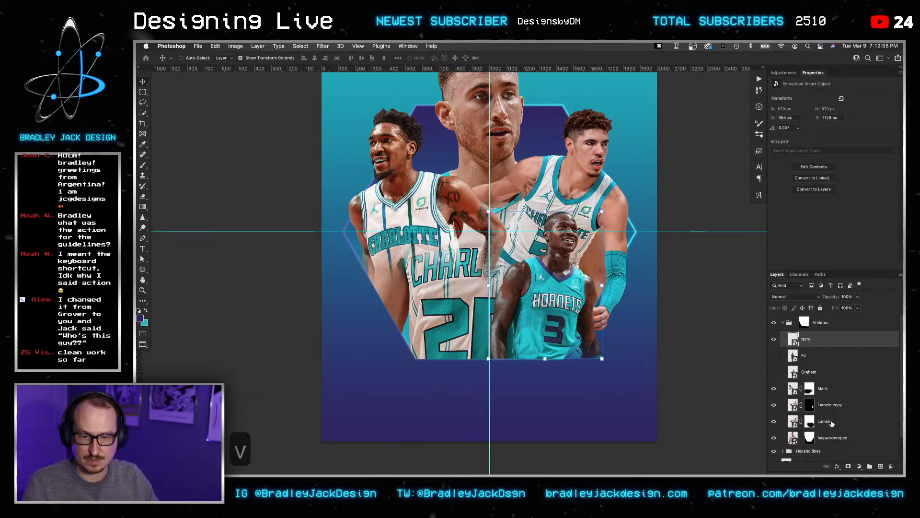
Move the Lamelo layer in front of terry to the top of the stack, above the Athletes group.
drag(830, 422, 830, 335)
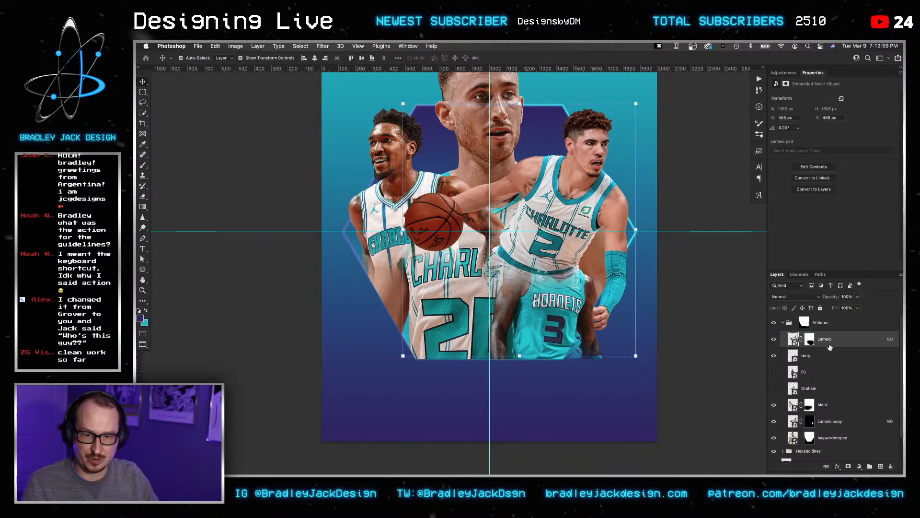
key(super+bracketright)
key(v)
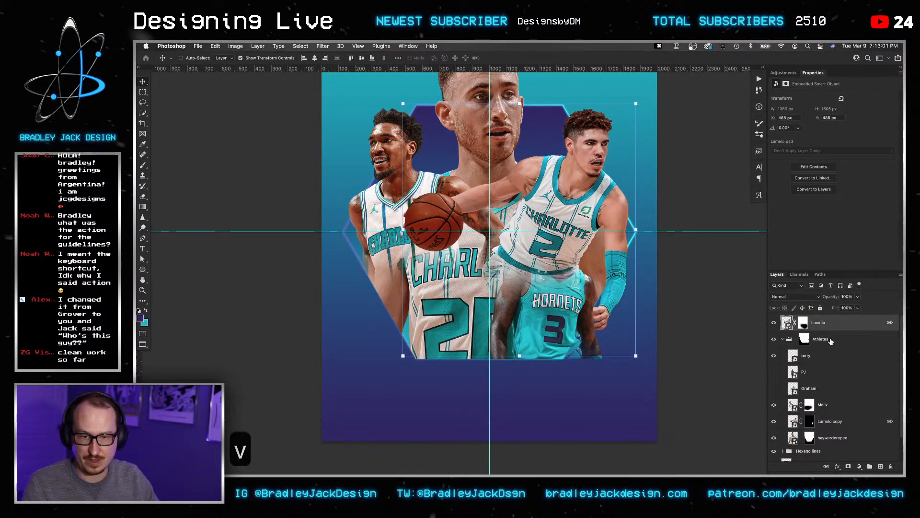
Swap the two Lamelo layers so Lamelo copy sits on top and Lamelo sits below Malik in the Athletes group.
mouse_move(835, 320)
mouse_down()
mouse_move(832, 430)
mouse_move(823, 316)
mouse_up()
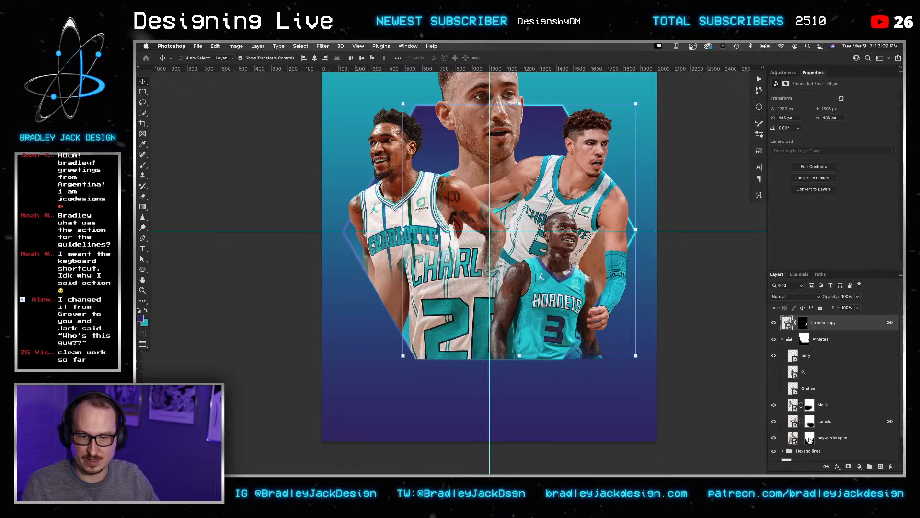
Using an inverted selection from the haywardcroped mask, paint the Athletes group mask black to hide terry's overflow beyond the hexagon's lower-right edge.
super+click(810, 439)
click(804, 340)
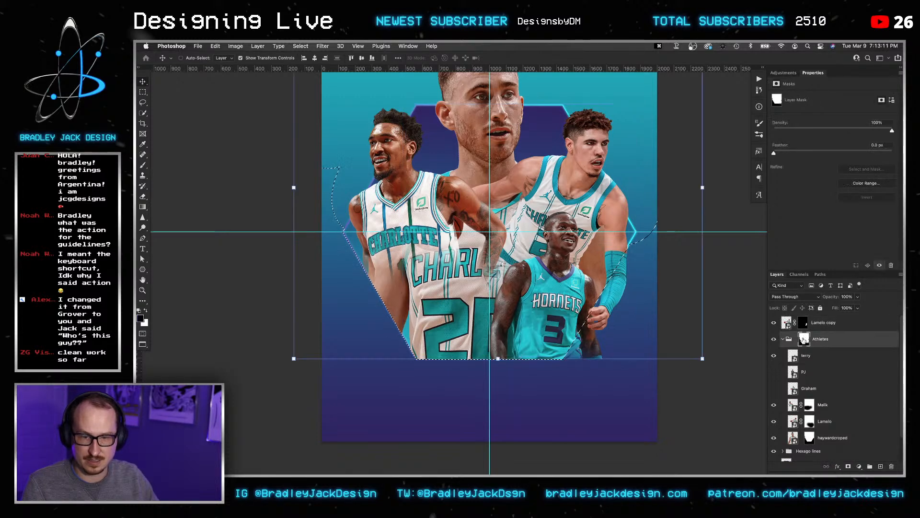
key(shift+super+i)
key(b)
key(bracketright)
key(bracketright)
key(bracketright)
key(bracketright)
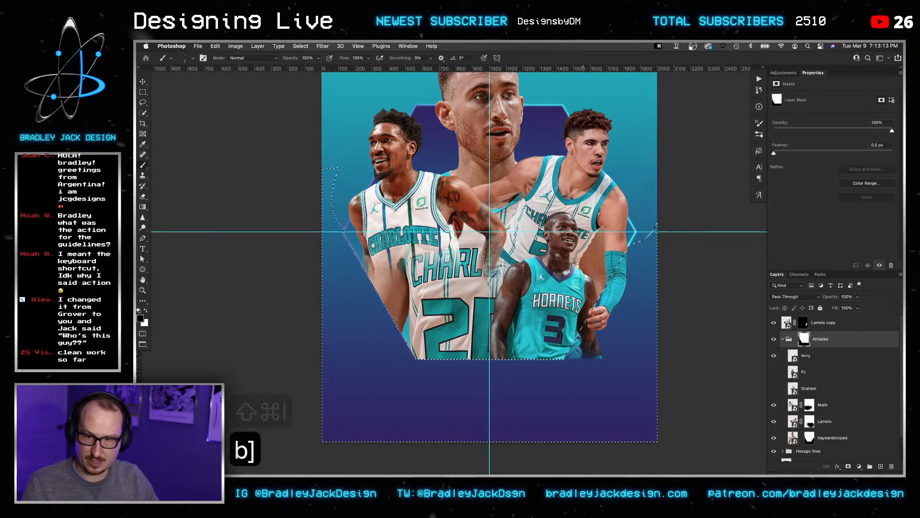
key(bracketright)
key(bracketright)
key(bracketright)
key(bracketright)
key(bracketright)
key(bracketright)
key(bracketright)
key(bracketright)
key(bracketright)
key(bracketright)
key(bracketright)
key(bracketright)
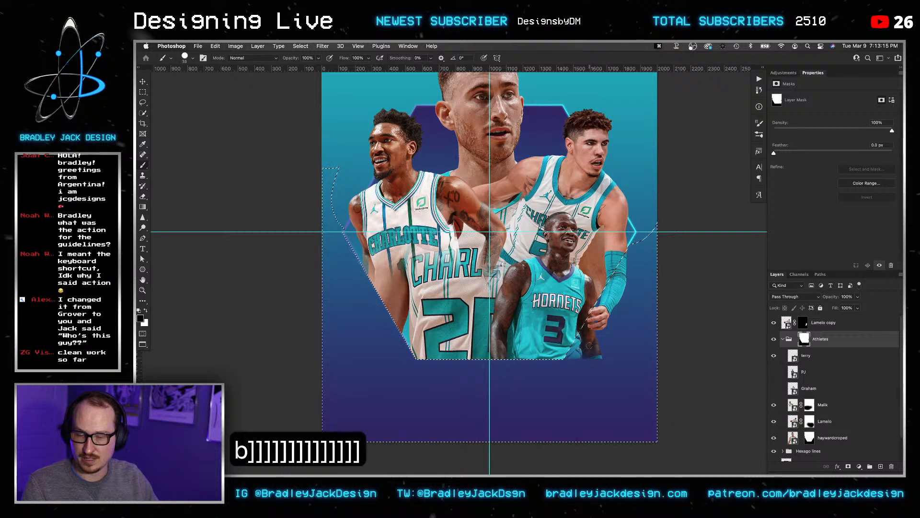
key(bracketright)
key(bracketright)
key(bracketright)
key(bracketright)
key(bracketright)
key(bracketright)
key(bracketright)
key(bracketright)
key(bracketright)
key(bracketright)
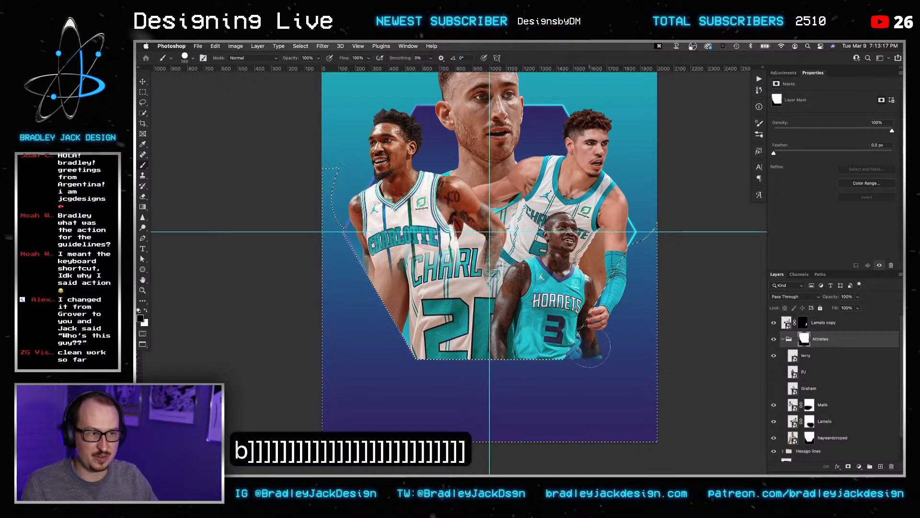
key(super+d)
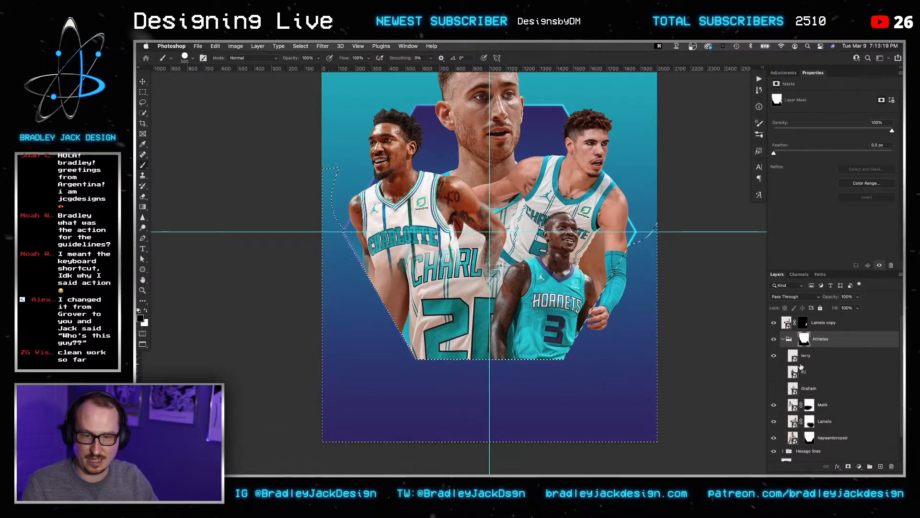
Show the PJ cutout, scale it to about 10%, and place it in the hexagon's lower-left part, in front of Malik.
key(v)
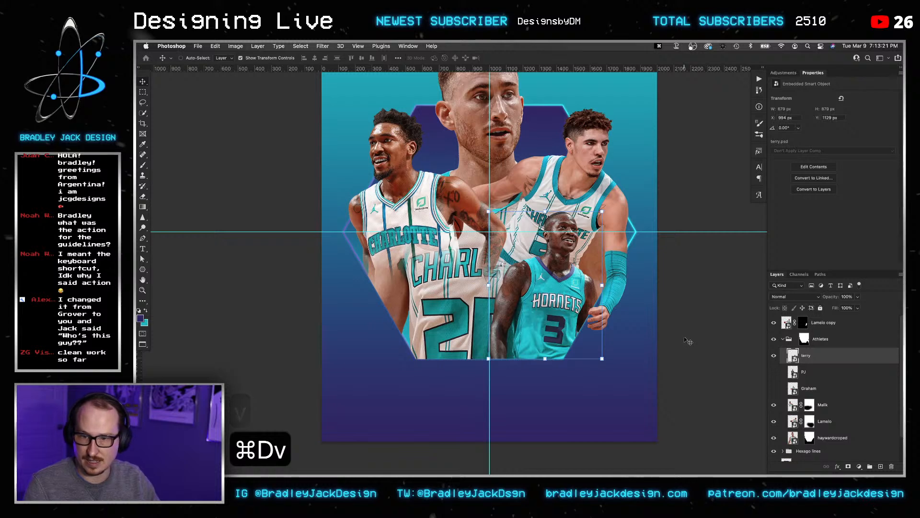
key(v)
key(v)
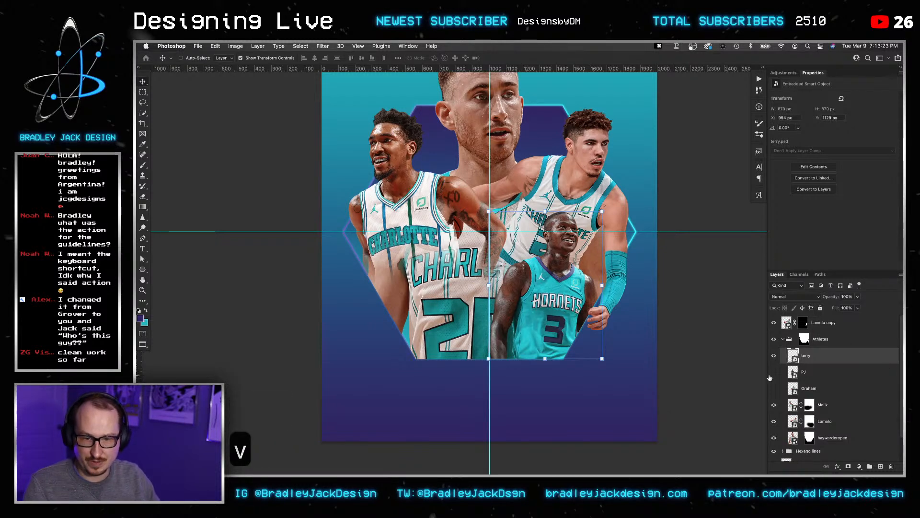
click(774, 372)
click(824, 372)
drag(471, 261, 438, 294)
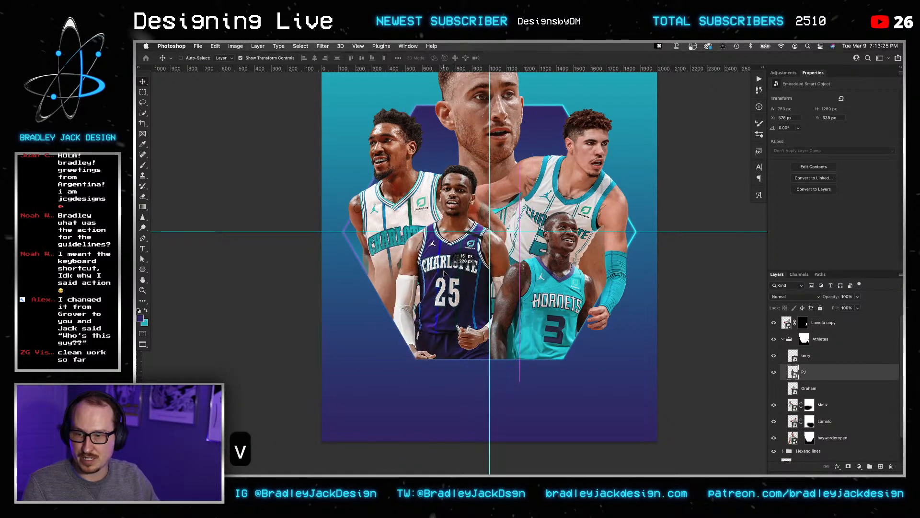
key(super+t)
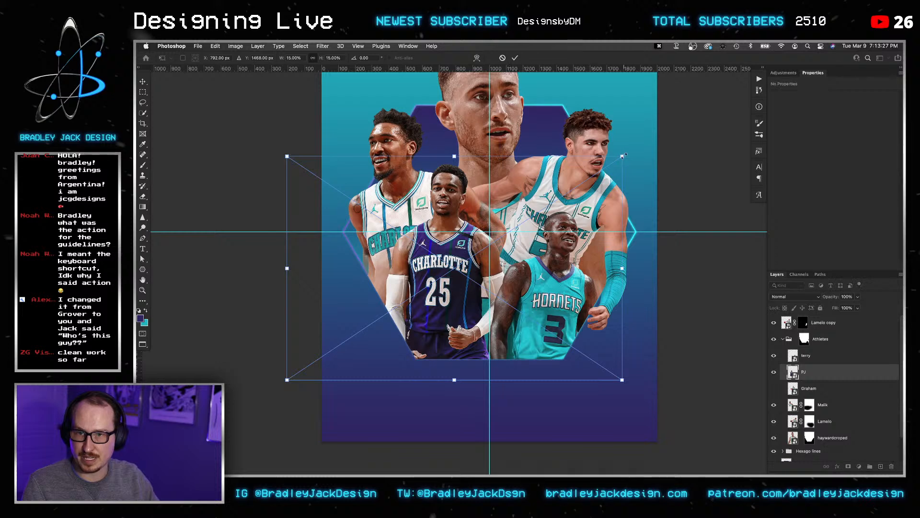
drag(622, 156, 568, 192)
drag(455, 259, 436, 282)
key(Return)
key(Return)
key(v)
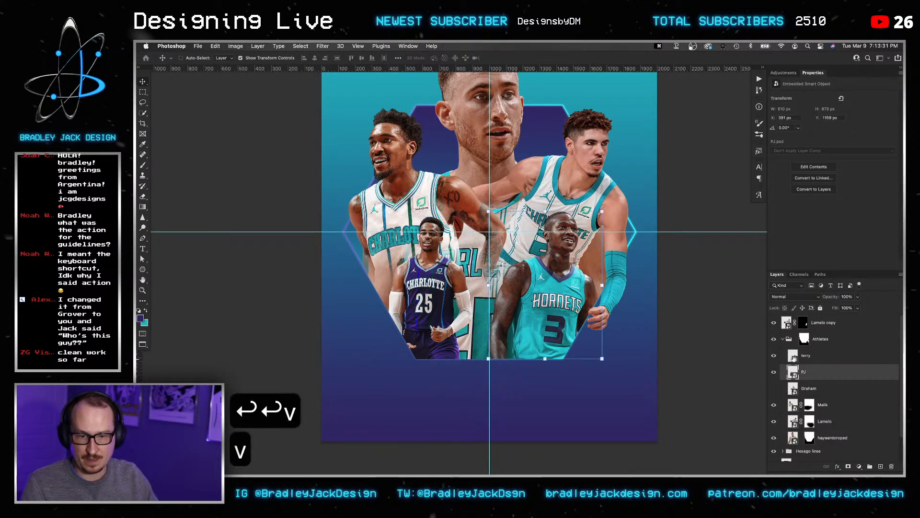
Scale the terry cutout down to about 640 px wide and nudge it slightly toward the right.
click(805, 356)
key(super+t)
drag(423, 190, 456, 187)
key(Return)
key(v)
key(v)
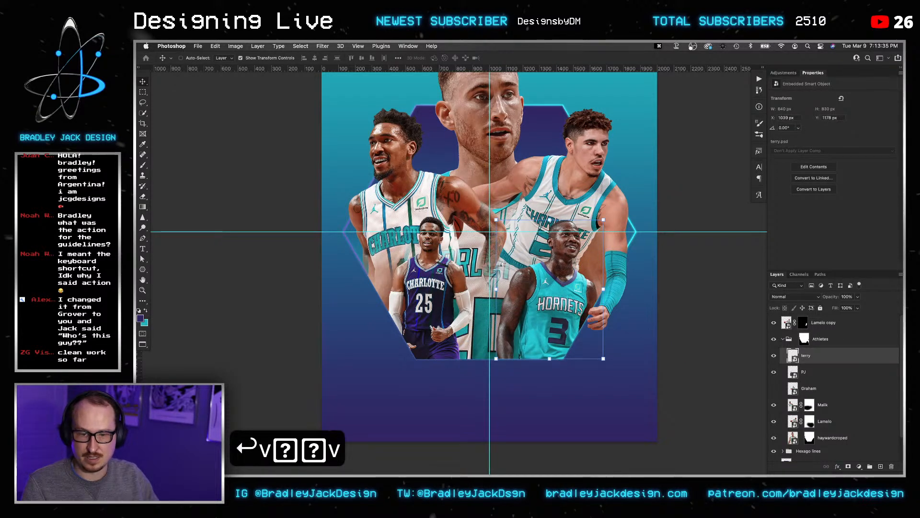
Scale the PJ cutout up to about 11.6%.
click(815, 372)
key(v)
key(super+t)
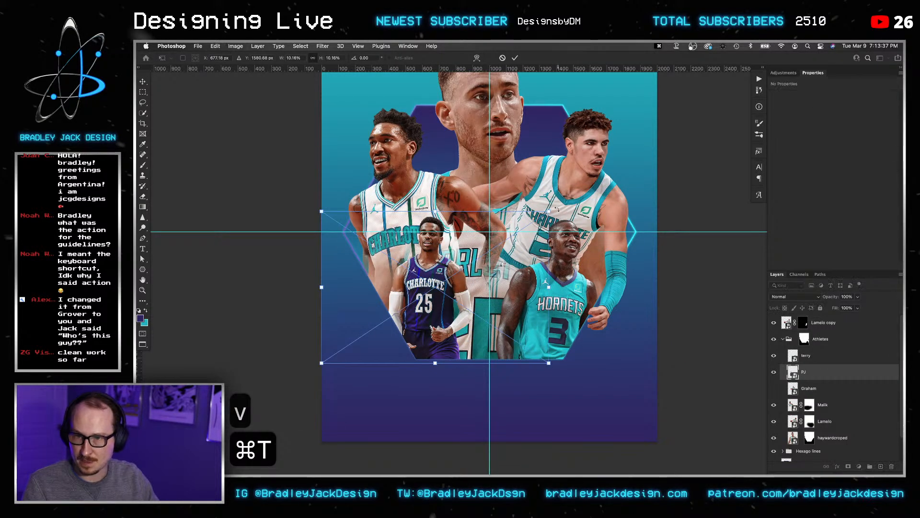
drag(548, 211, 564, 196)
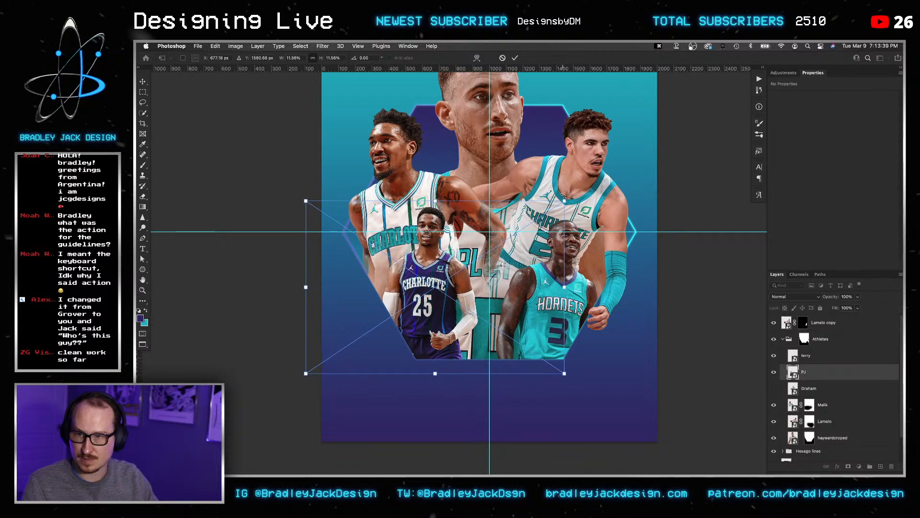
key(Return)
key(v)
key(v)
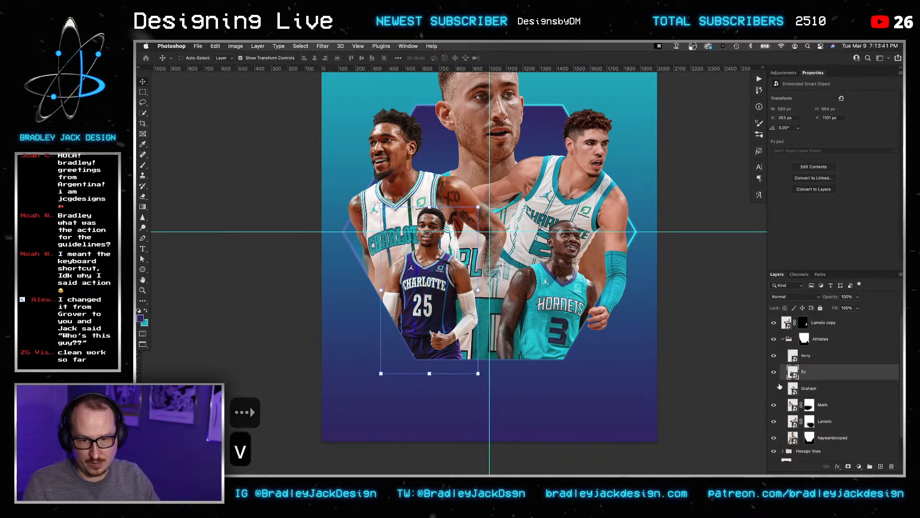
Show the Graham cutout, scale it to about 41%, and place it between PJ and terry.
click(774, 388)
click(809, 388)
key(super+t)
drag(529, 214, 511, 267)
key(Return)
key(Return)
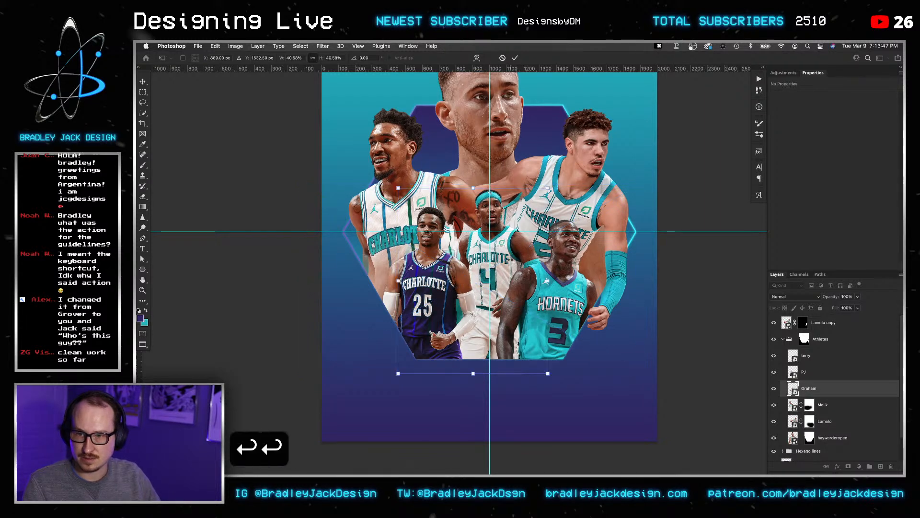
key(v)
Nudge PJ slightly down and left, and shrink terry to about 600 px wide, shifting it down to the hexagon's bottom edge.
click(815, 373)
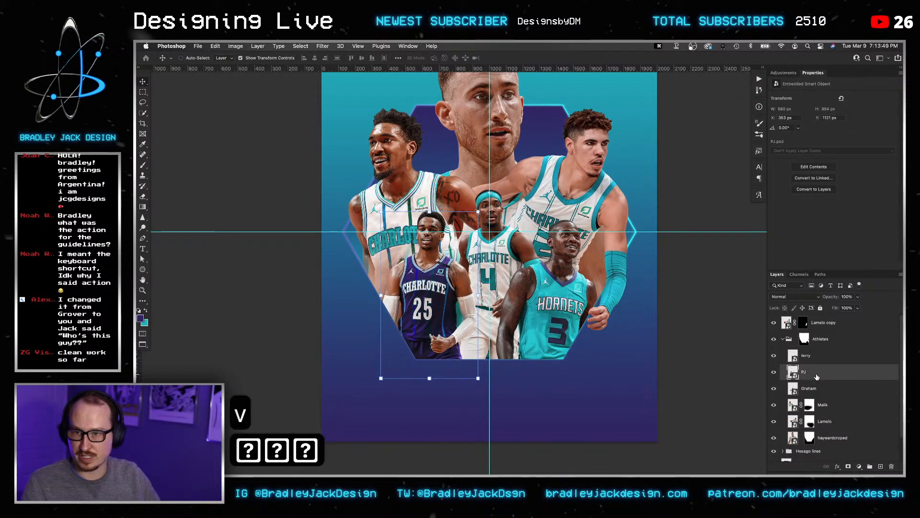
click(815, 365)
key(v)
key(super+t)
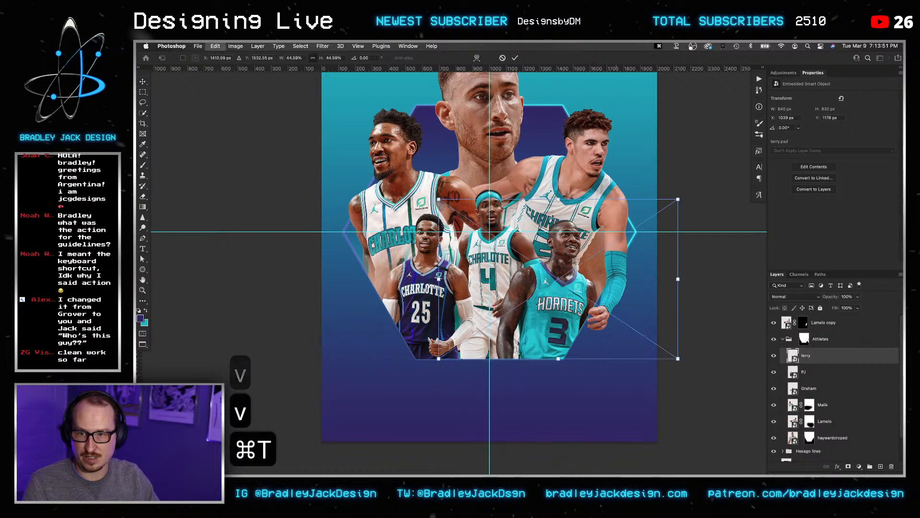
drag(445, 206, 447, 204)
key(Return)
key(shift+Down)
key(shift+Down)
key(shift+Down)
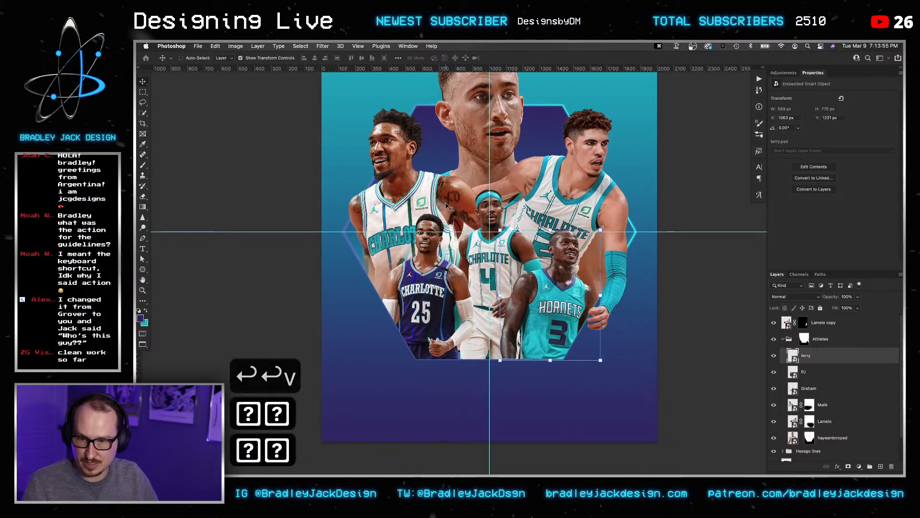
key(Down)
key(Down)
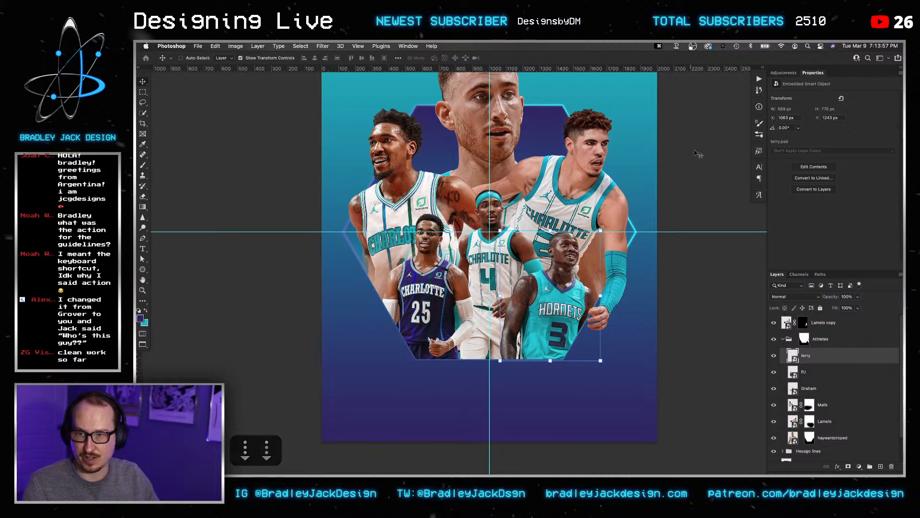
Nudge the PJ cutout about 60 px farther down in the hexagon.
click(824, 376)
key(v)
key(shift+Down)
key(shift+Down)
key(shift+Down)
key(shift+Down)
key(shift+Down)
key(shift+Down)
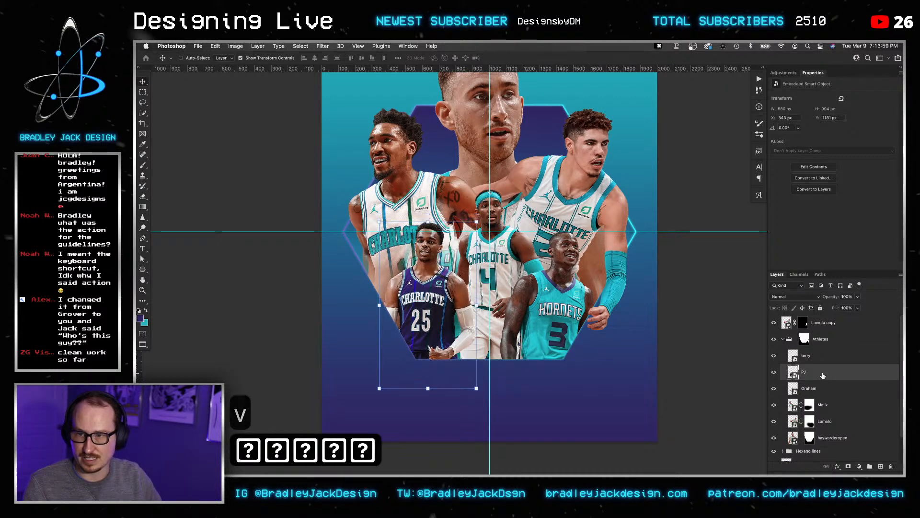
Nudge the Graham cutout down and slightly left between PJ and terry.
click(810, 388)
key(v)
key(shift+Down)
key(shift+Down)
key(shift+Down)
key(shift+Down)
key(shift+Down)
key(shift+Down)
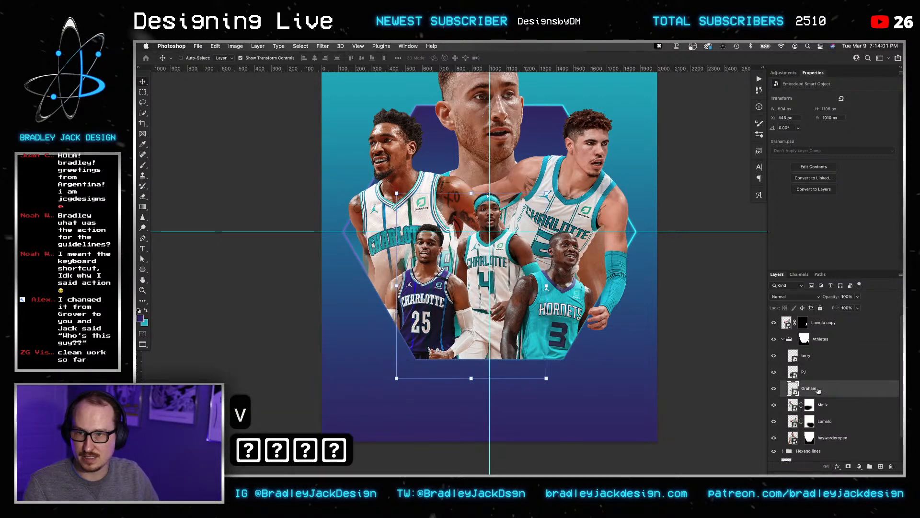
key(Left)
key(Left)
key(super+0)
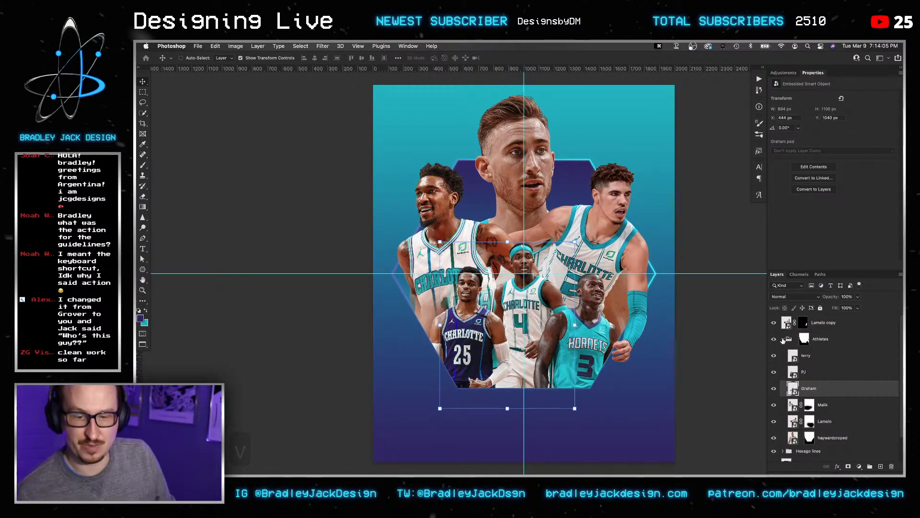
Collapse the Athletes group and save the document in Photoshop format as HornetsGraphicDopeDopeDopeFire.
click(783, 339)
key(shift+super+s)
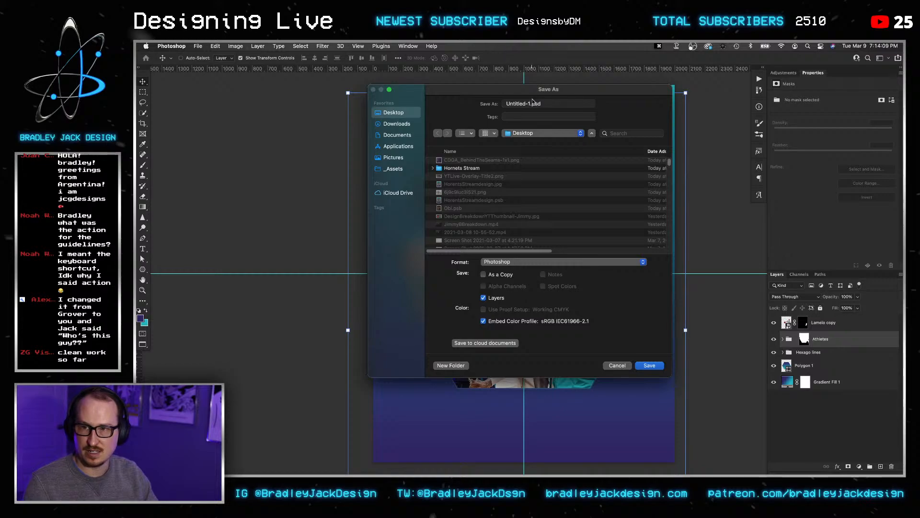
key(super+s)
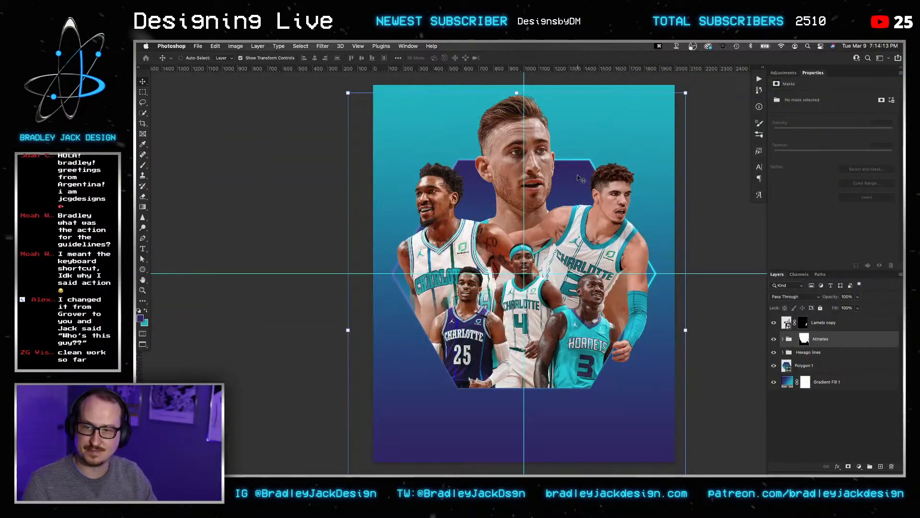
key(shift+super+s)
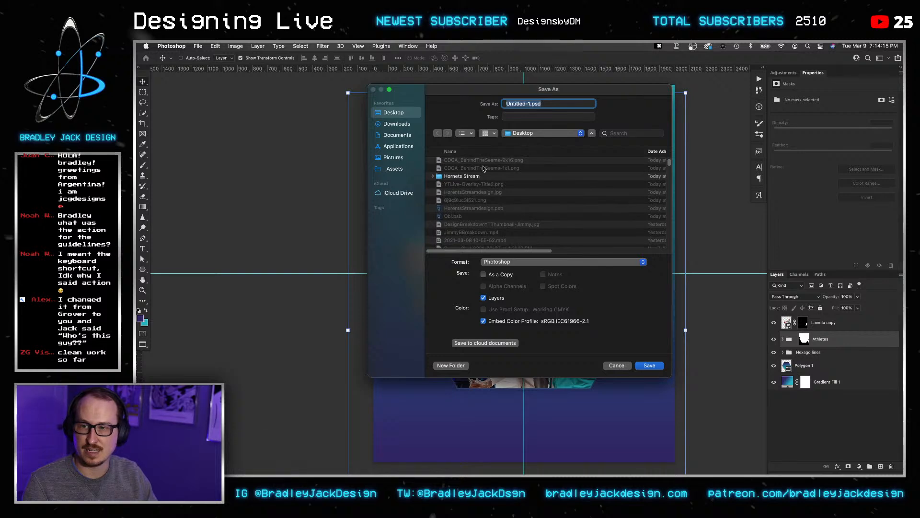
click(529, 104)
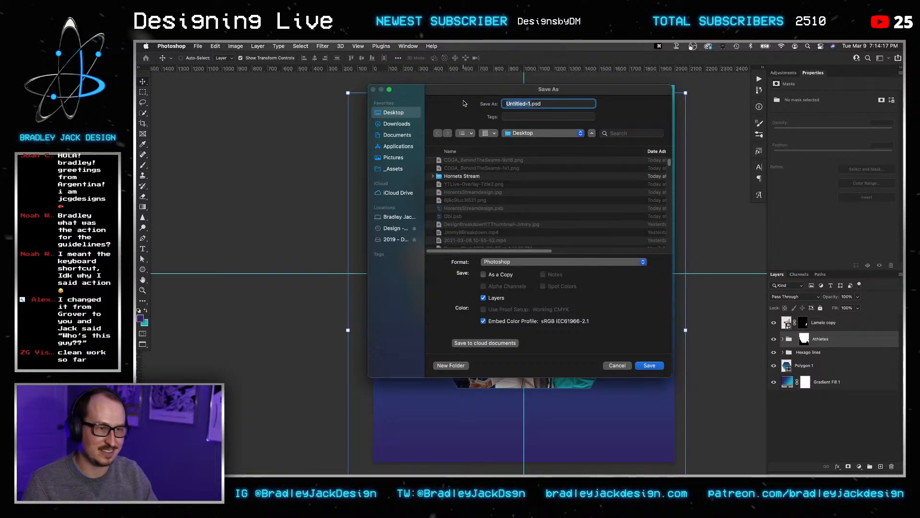
text(HornetsGrap)
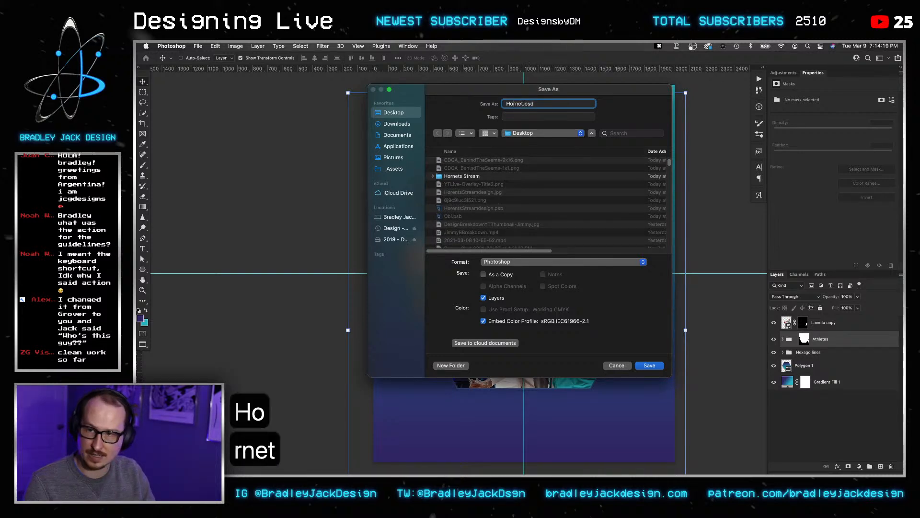
text(hicDopeDopeDope)
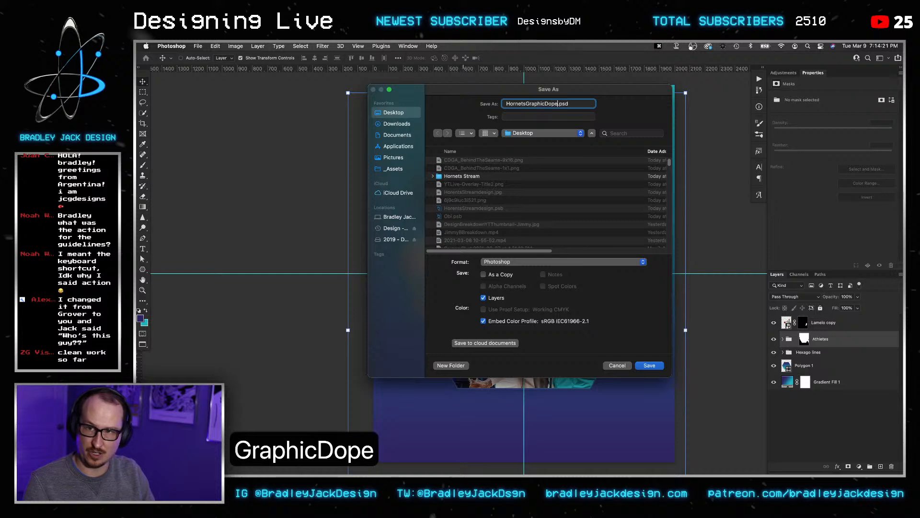
text(Fire)
key(Return)
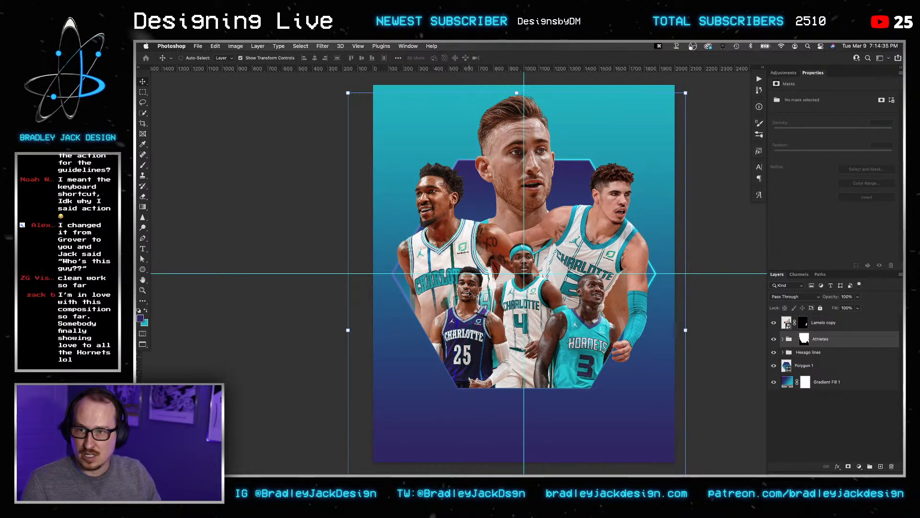
Duplicate the Gradient Fill 1 layer and set the copy's blend mode to Multiply.
click(851, 382)
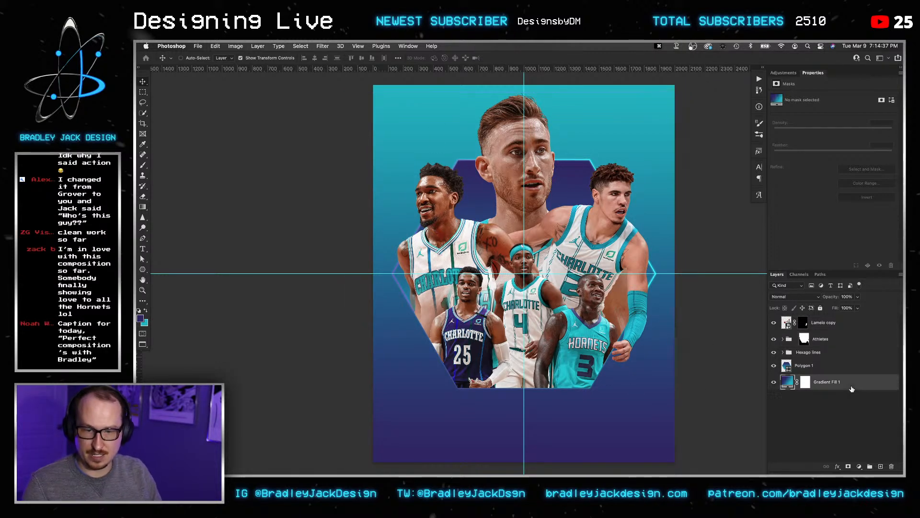
key(super+j)
key(v)
key(alt+shift+m)
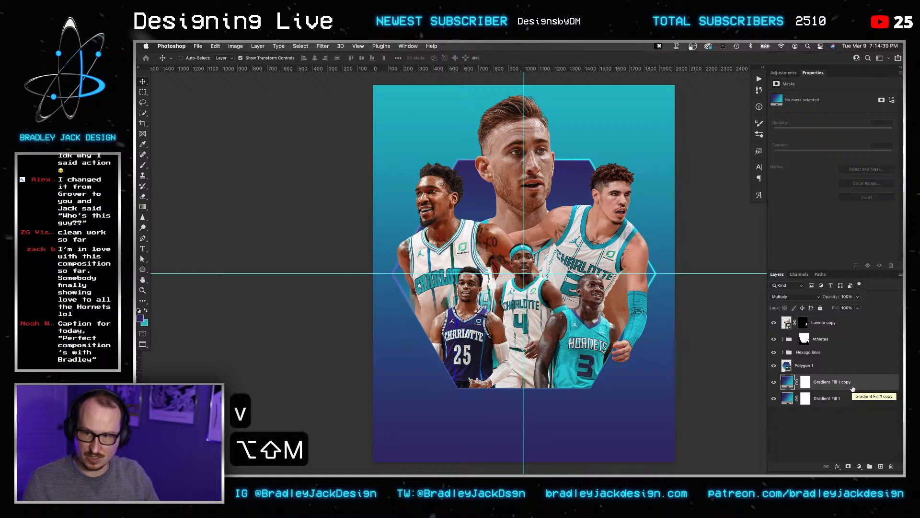
key(v)
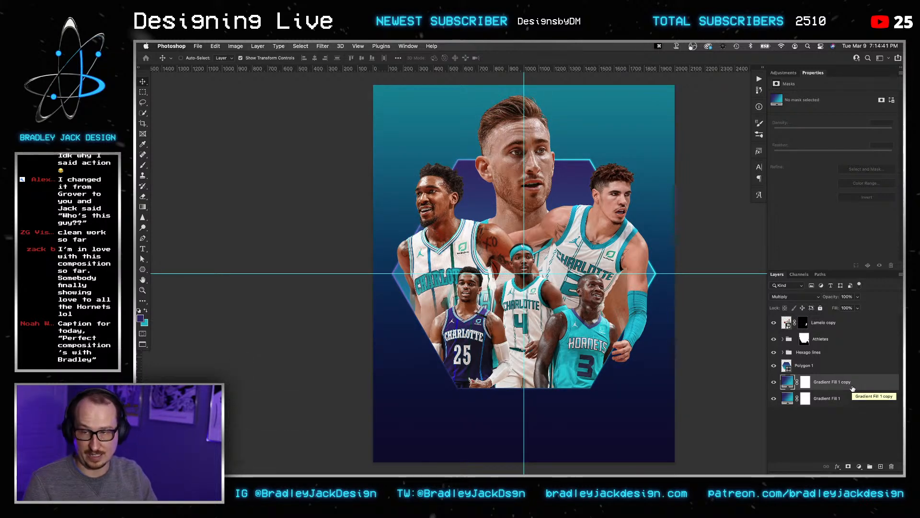
key(BackSpace)
key(super+z)
key(v)
key(v)
key(v)
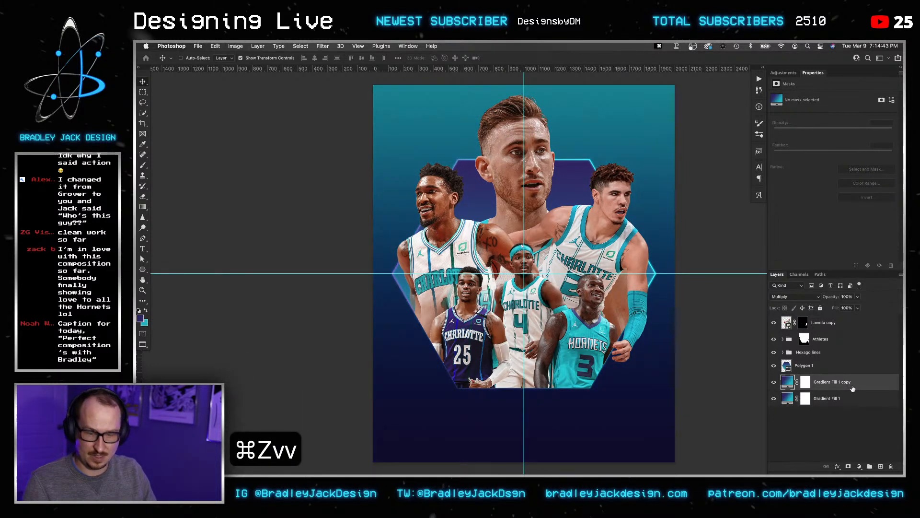
Try successive blend modes on the Gradient Fill 1 copy layer, including Color Dodge, Hard Light, Hard Mix, Exclusion and Saturation.
key(shift+plus)
key(shift+plus)
key(shift+plus)
key(shift+plus)
key(shift+plus)
key(shift+plus)
key(shift+plus)
key(shift+plus)
key(shift+plus)
key(shift+plus)
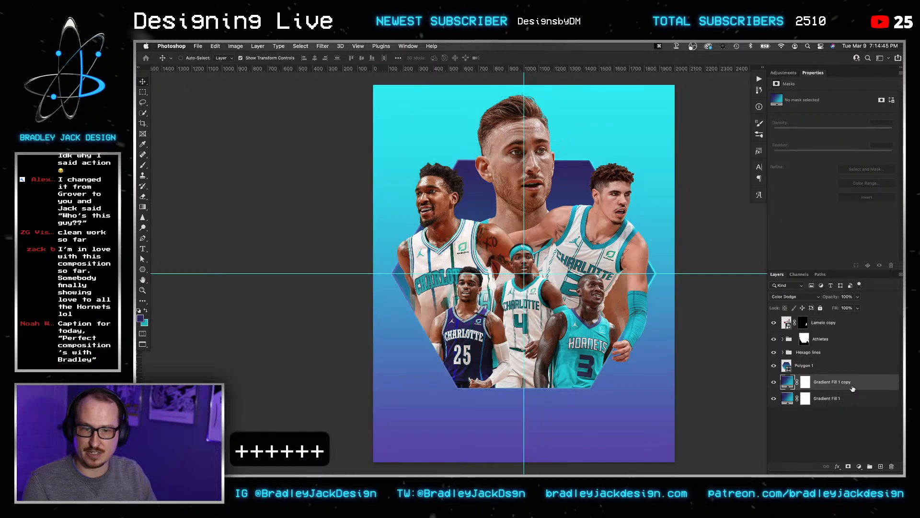
key(shift+plus)
key(shift+plus)
key(shift+plus)
key(shift+plus)
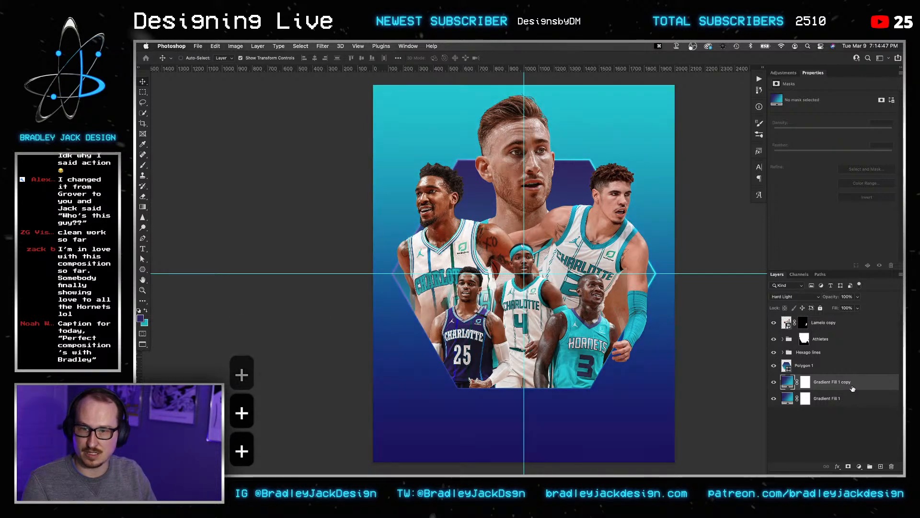
key(shift+plus)
key(shift+plus)
key(shift+plus)
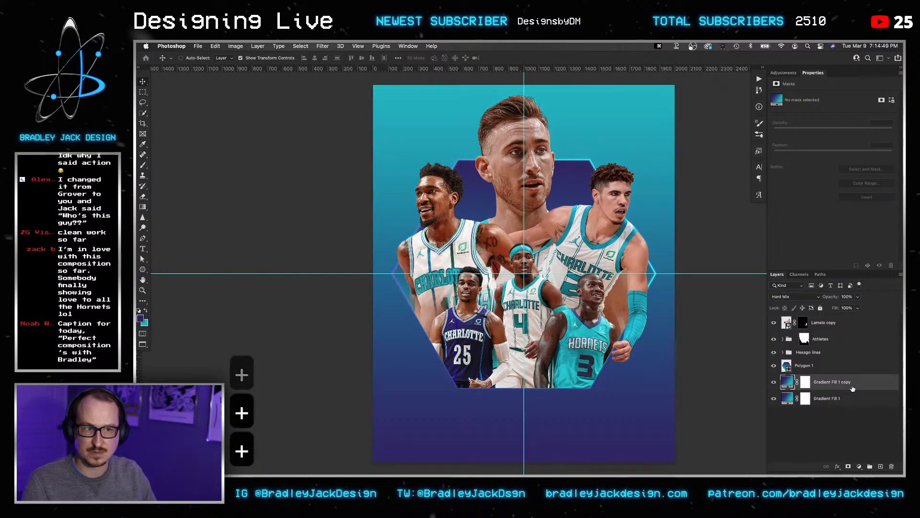
key(shift+plus)
key(shift+plus)
key(shift+plus)
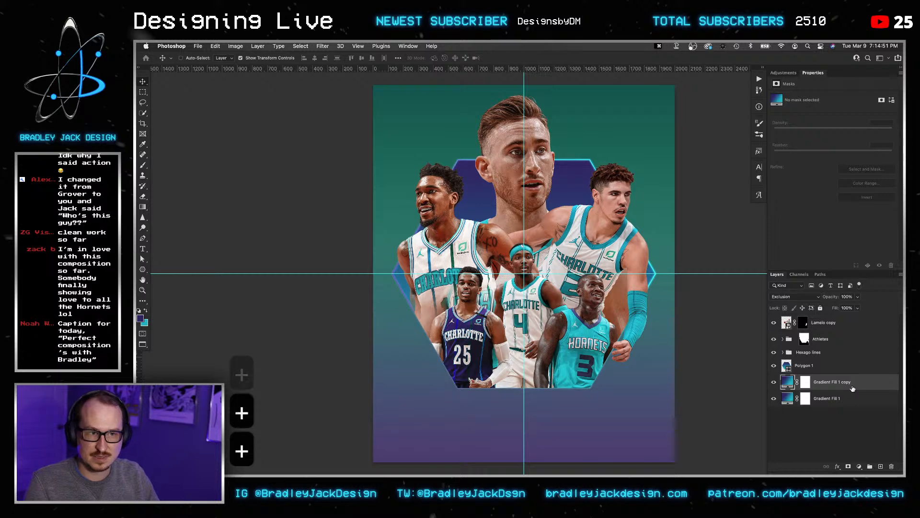
key(shift+plus)
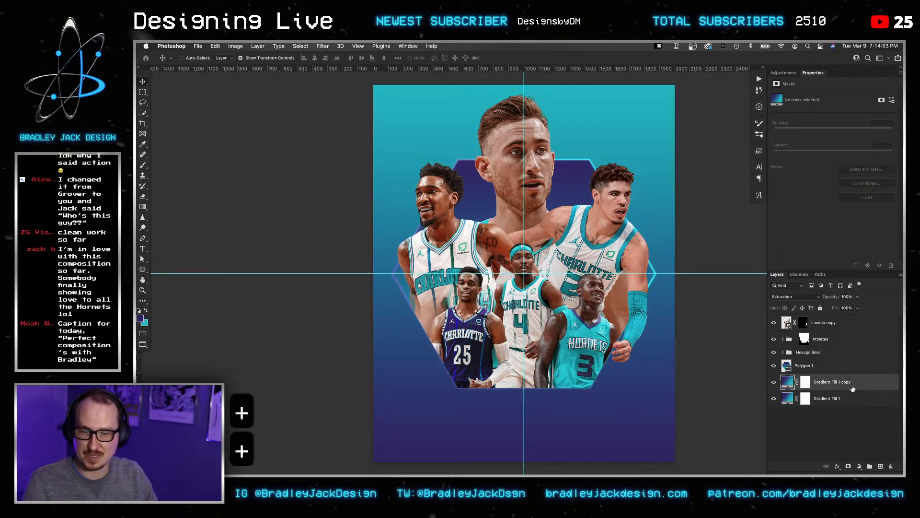
Delete the Gradient Fill 1 copy layer and save the document.
key(BackSpace)
key(v)
key(super+s)
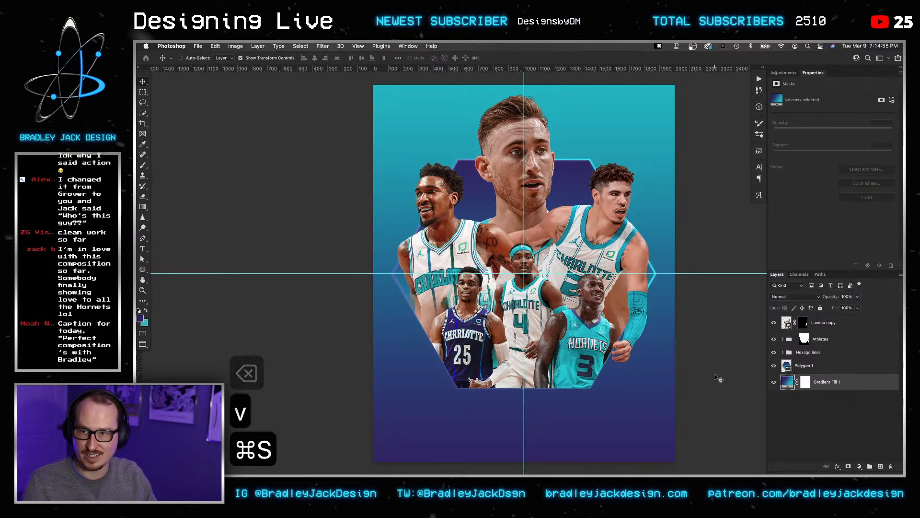
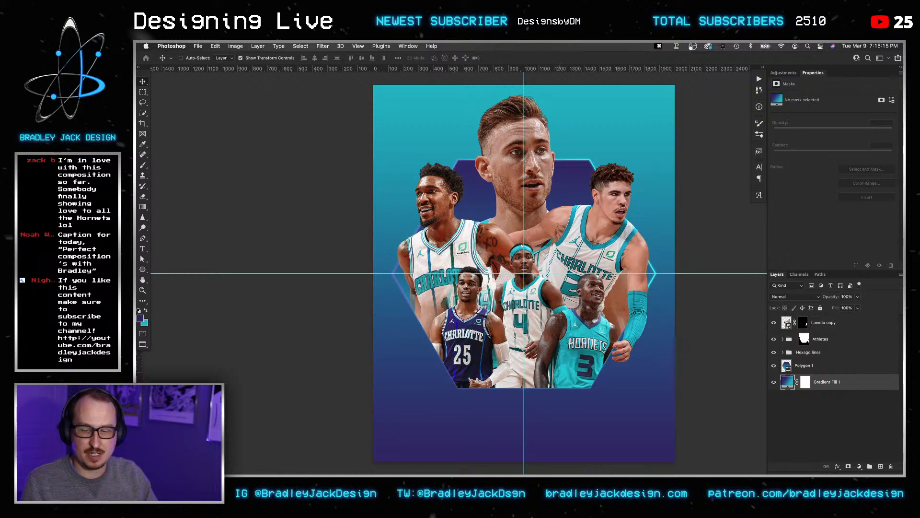
Switch to Finder and show the Hornets Stream reference folder as large thumbnails in an enlarged window.
click(281, 448)
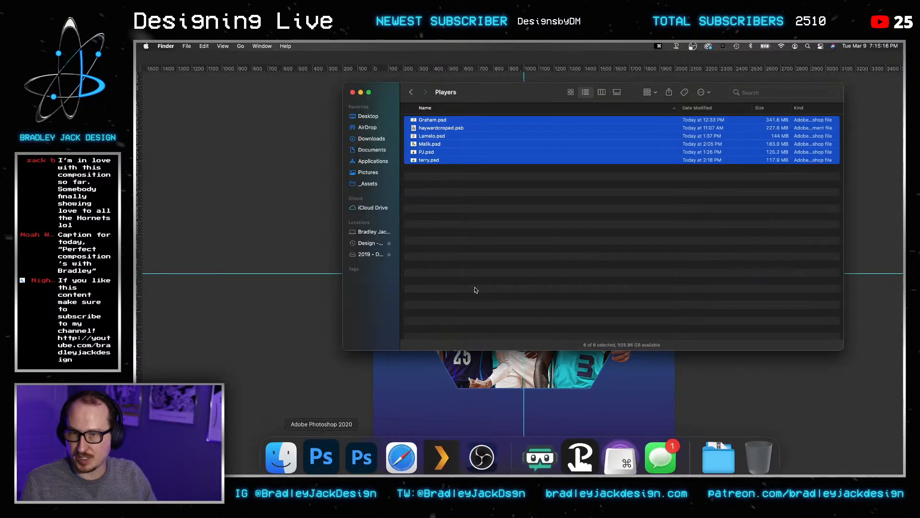
click(411, 92)
click(571, 92)
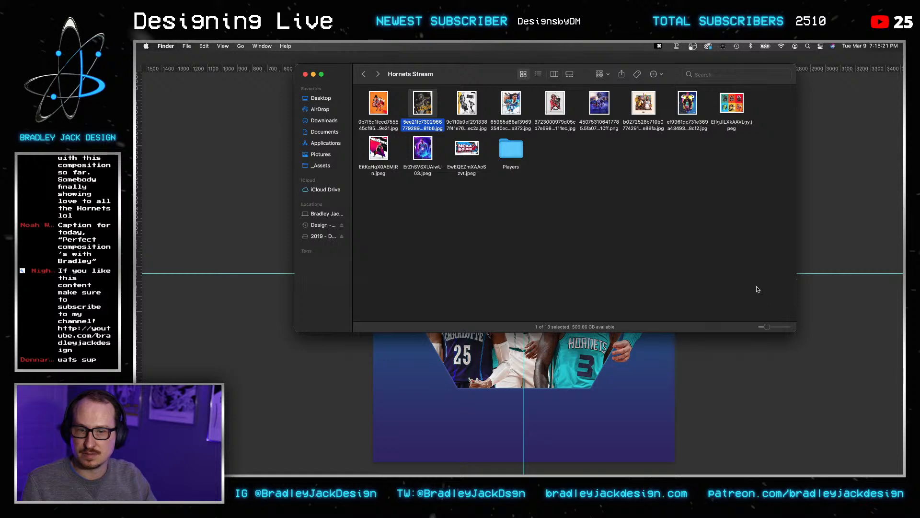
drag(767, 327, 904, 474)
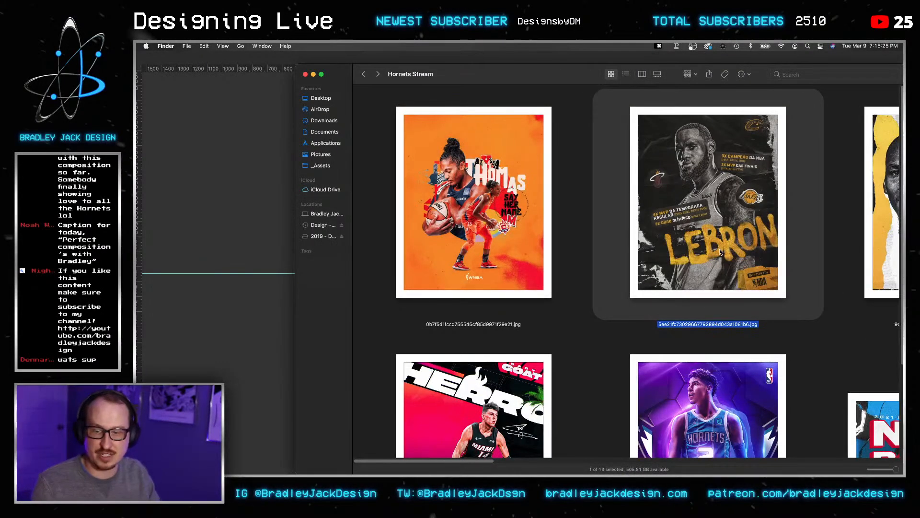
Preview the Herro poster and the purple Hornets number 2 poster as style references, and return to Photoshop.
key(Down)
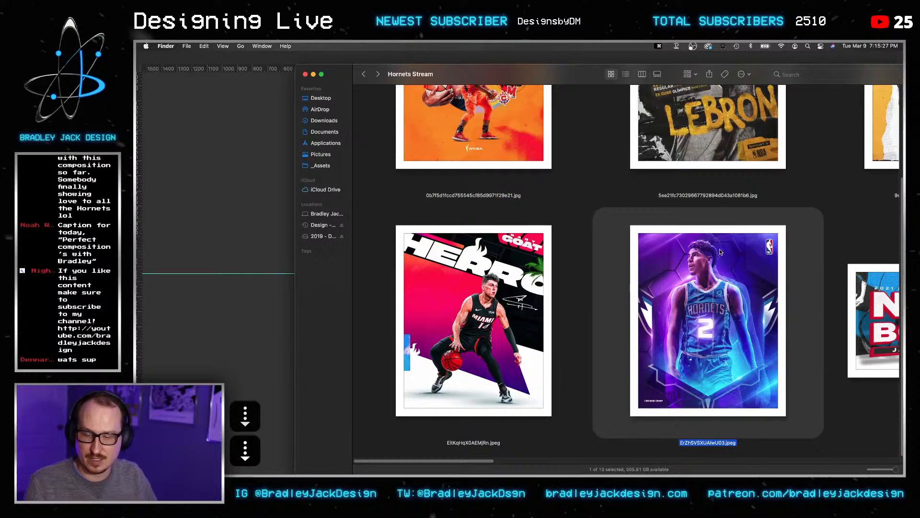
key(Left)
key(space)
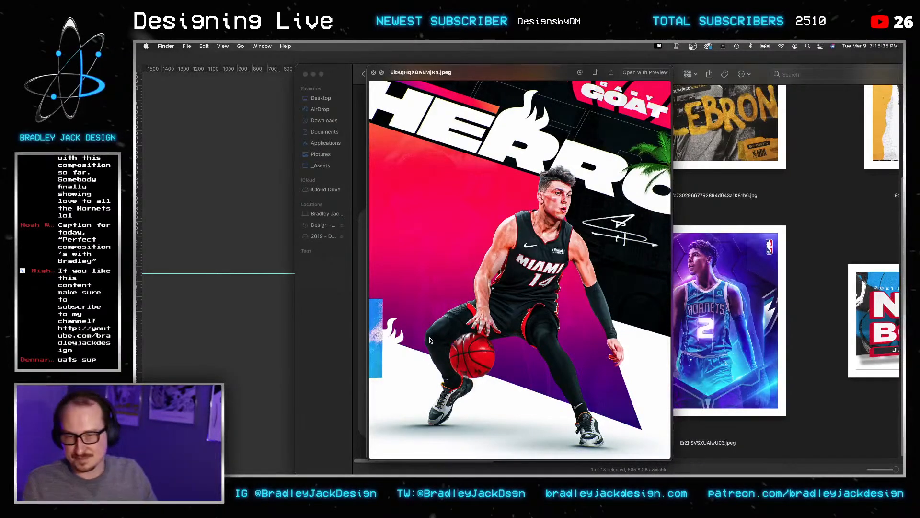
key(space)
click(630, 336)
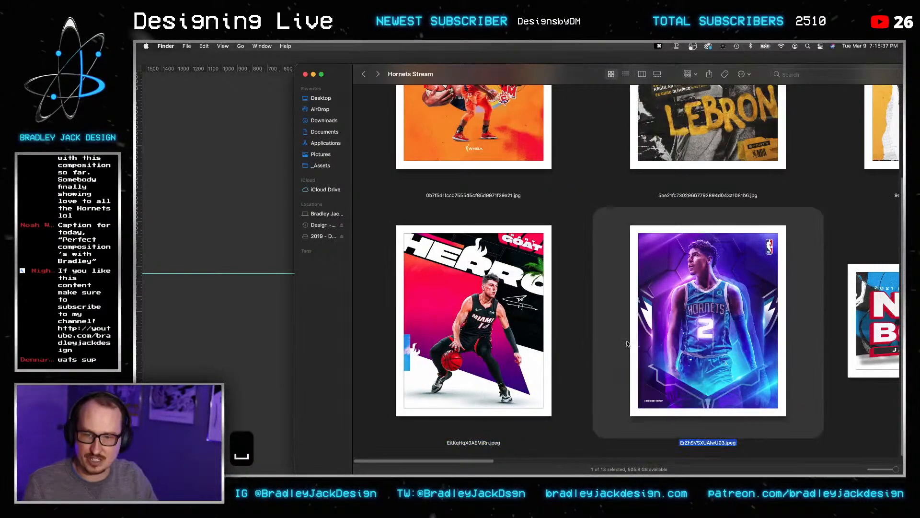
key(space)
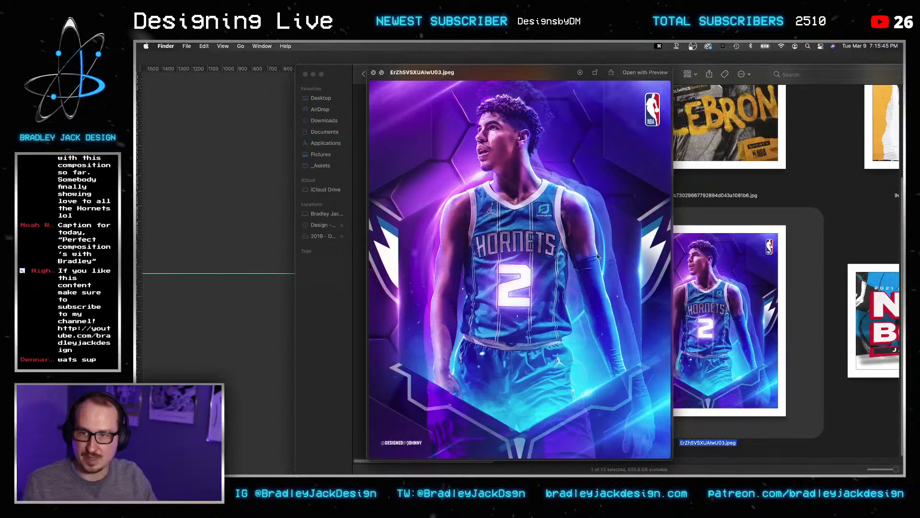
key(space)
click(213, 278)
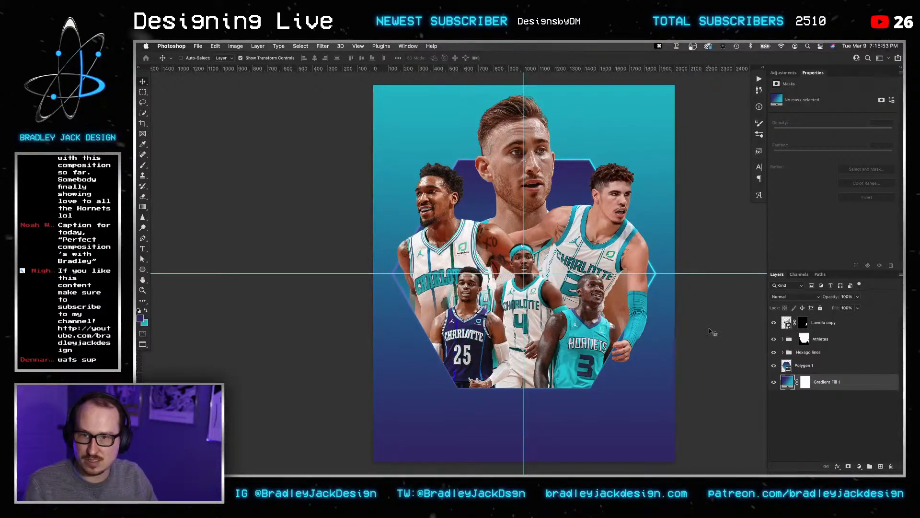
Set the Gradient Fill 1 background gradient's angle to 0°.
double_click(787, 381)
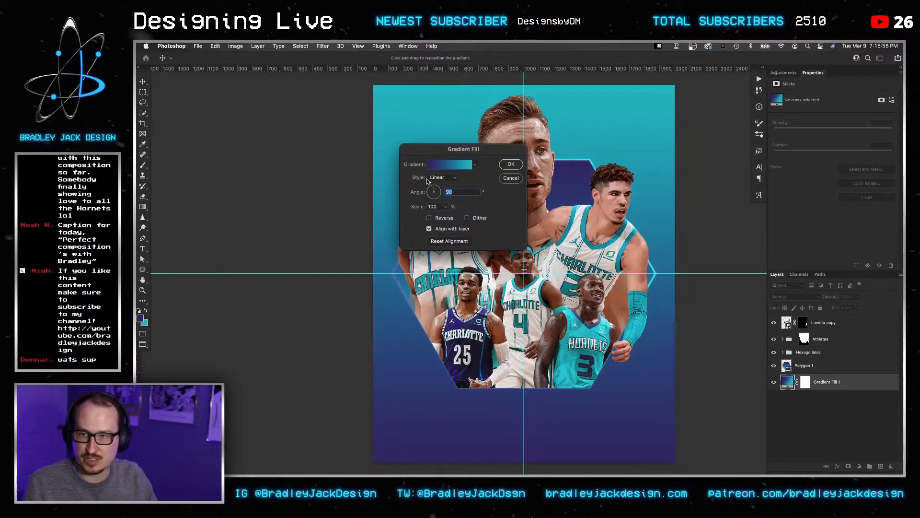
text(0)
key(Tab)
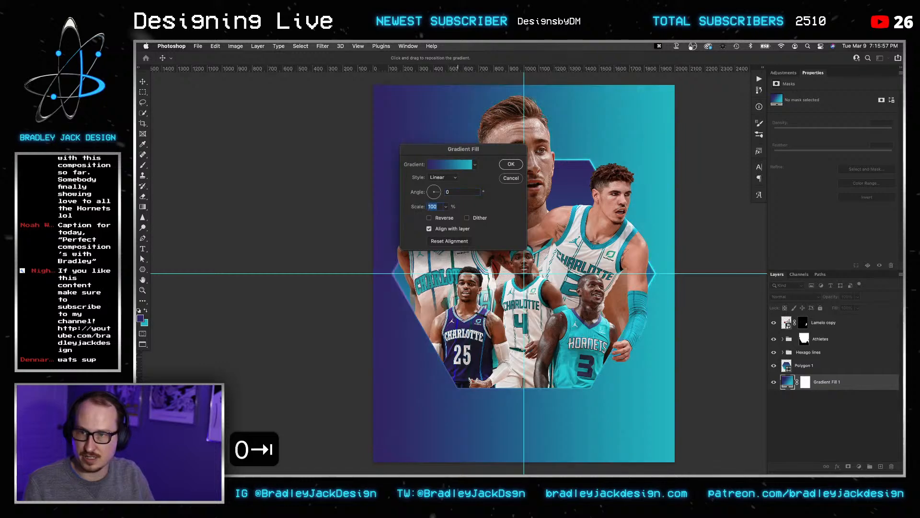
key(Return)
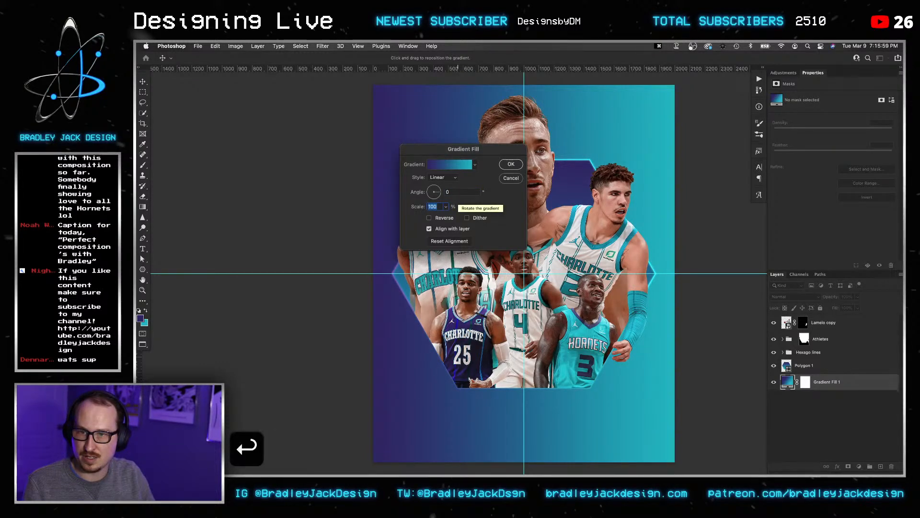
Set the Polygon 1 shape's gradient fill angle to 180° and select the hexagon lines group.
click(788, 364)
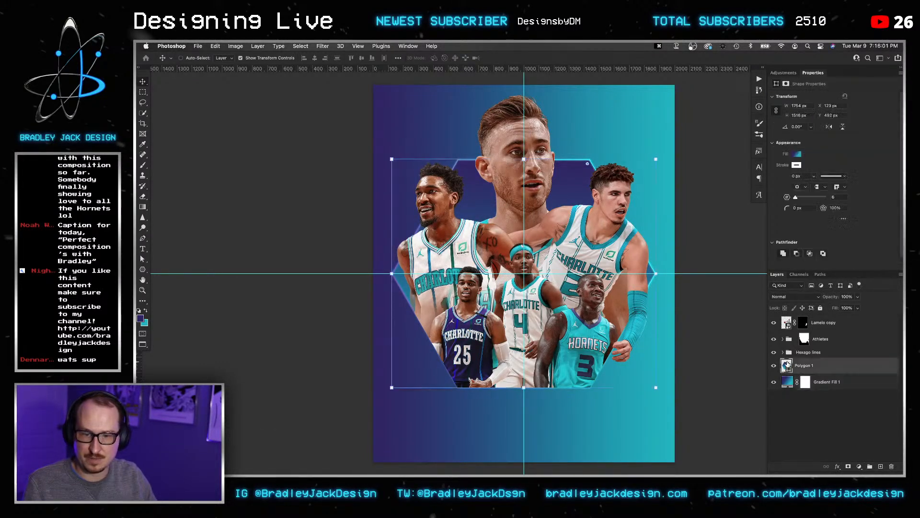
key(u)
click(224, 58)
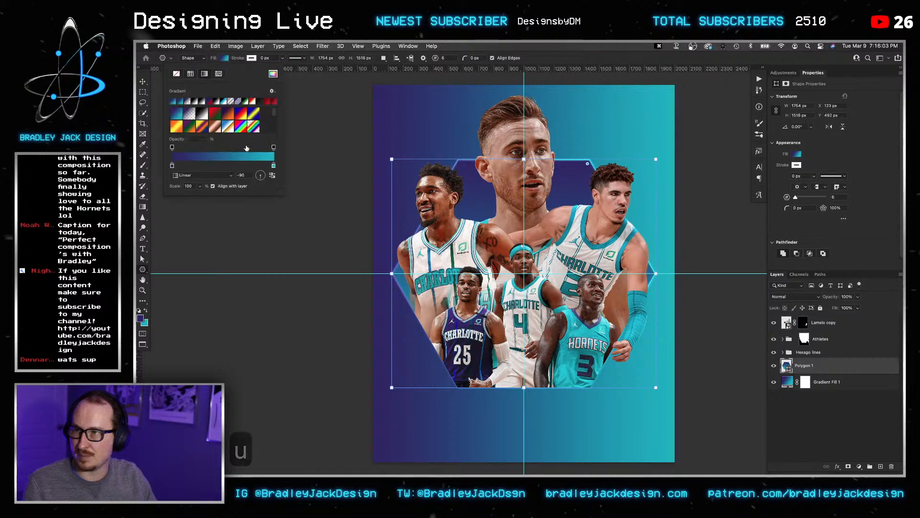
key(super+a)
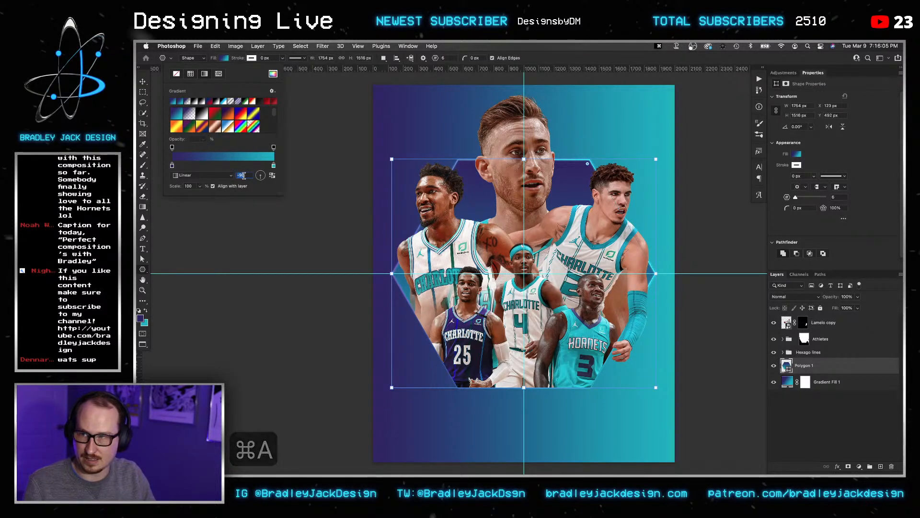
text(180)
key(Tab)
key(Return)
key(Return)
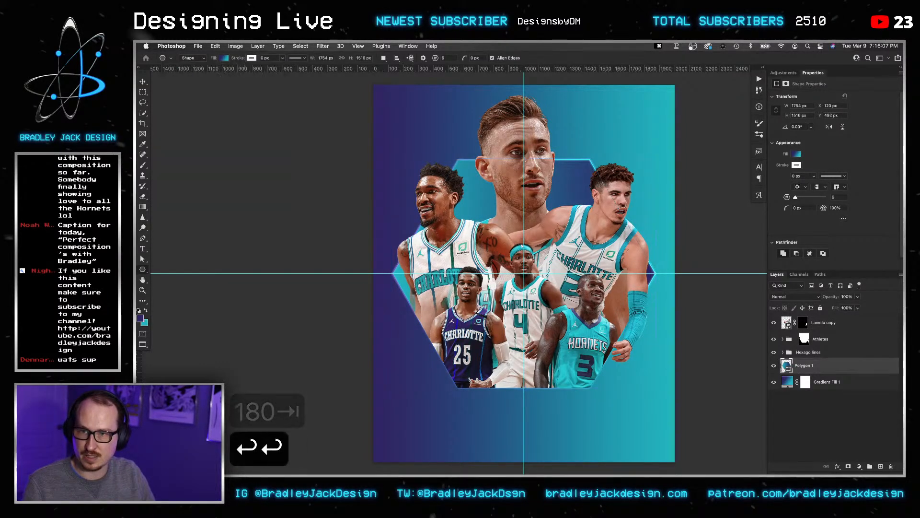
key(v)
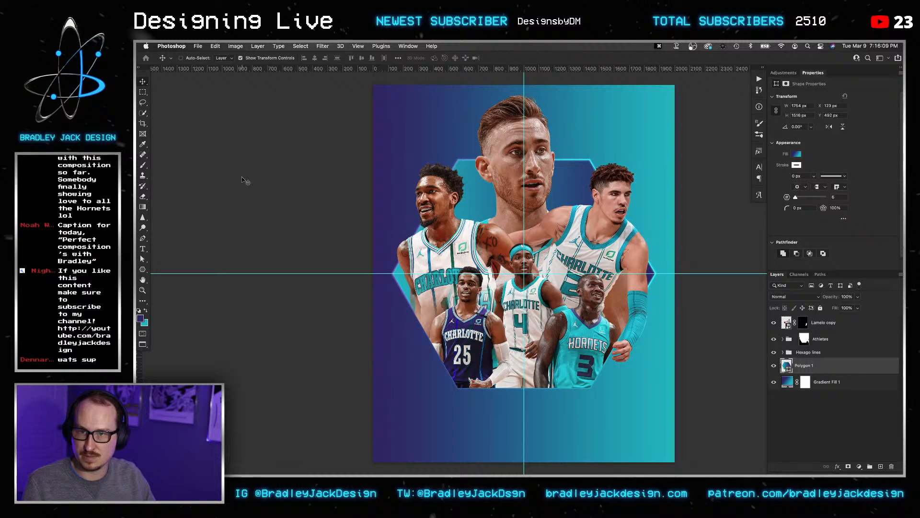
key(v)
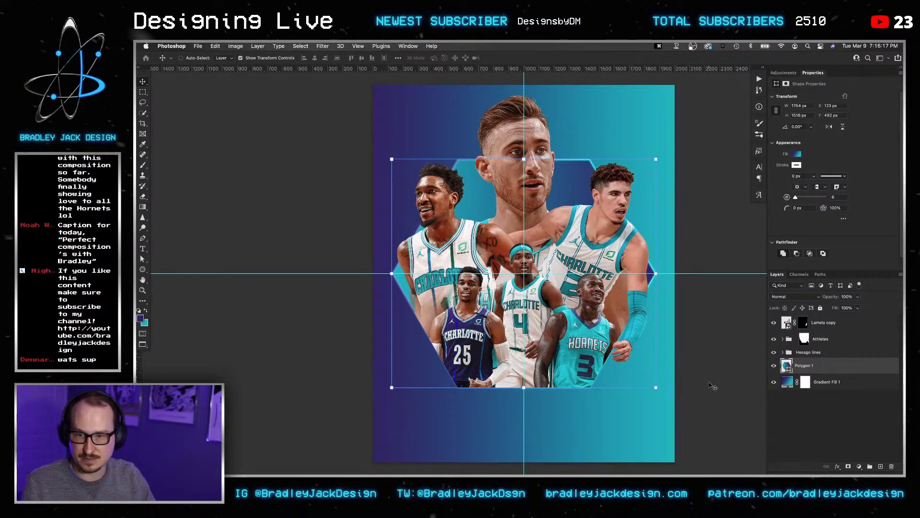
click(806, 353)
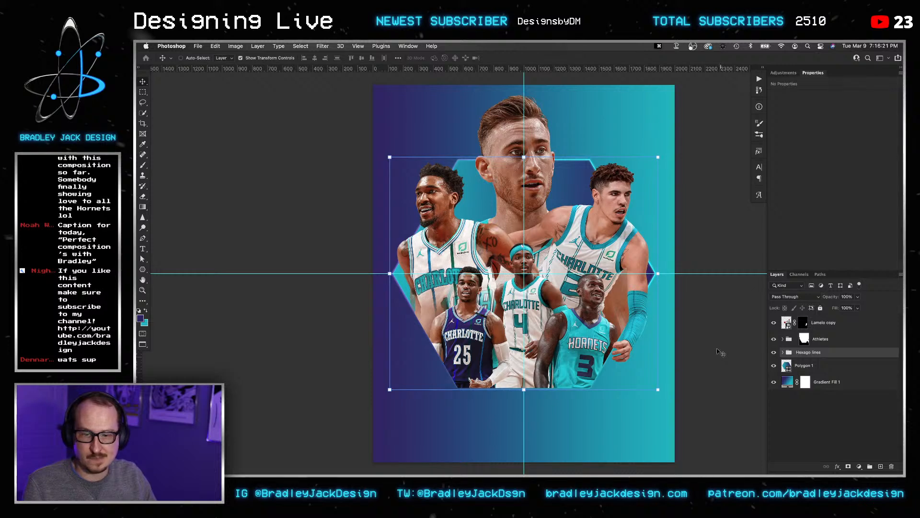
Switch to Finder, browse the Hornets Stream reference posters, select the white-and-teal Hornets one, and move the window aside.
click(282, 449)
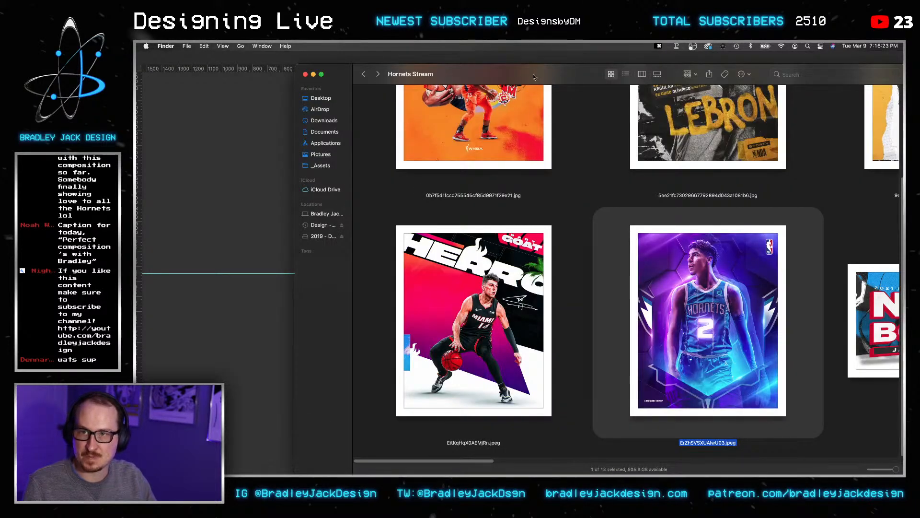
drag(534, 77, 407, 76)
click(711, 332)
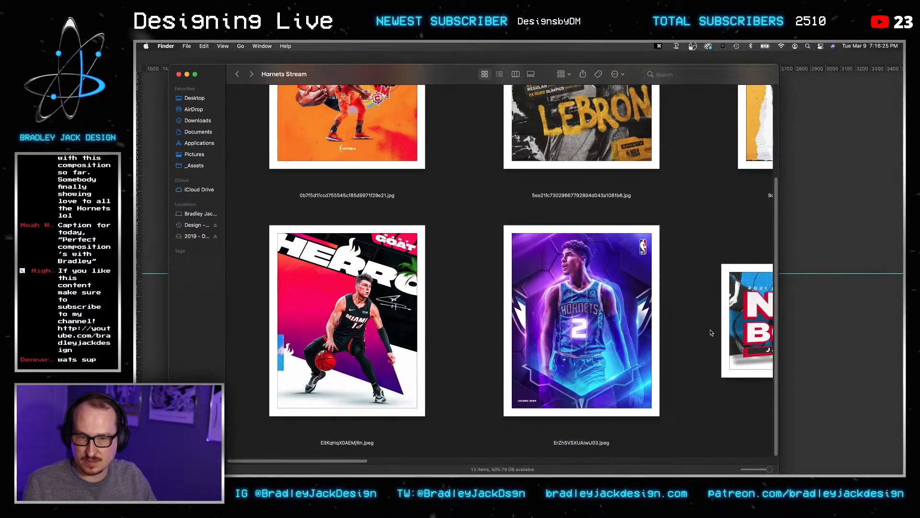
click(619, 307)
scroll(551, 336, right, 5)
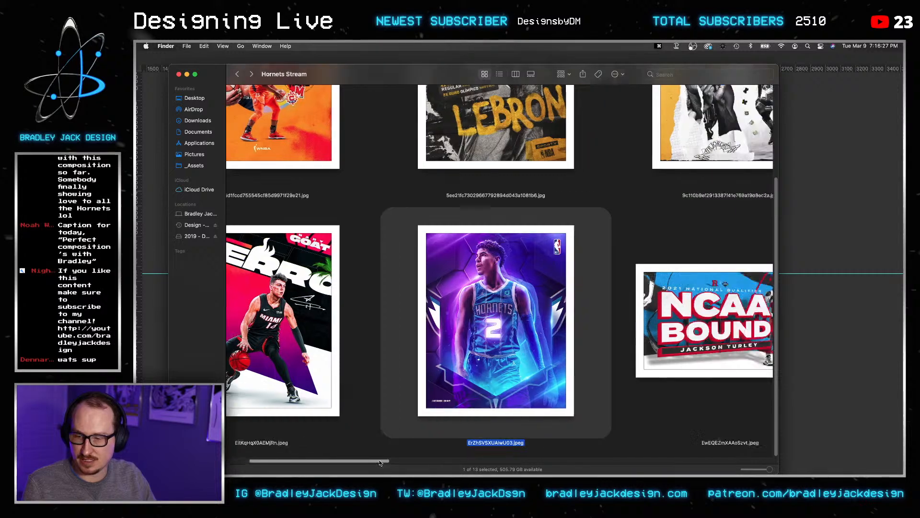
scroll(496, 387, up, 2)
scroll(496, 387, up, 1)
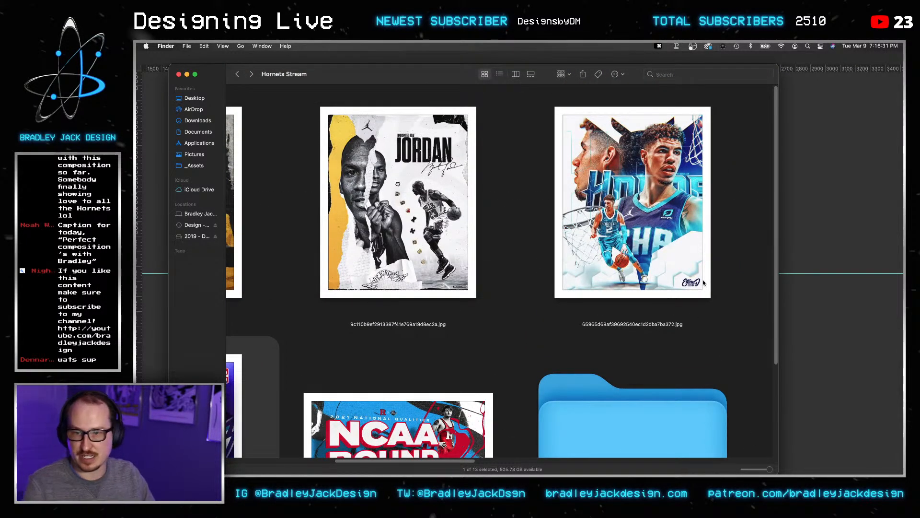
click(644, 262)
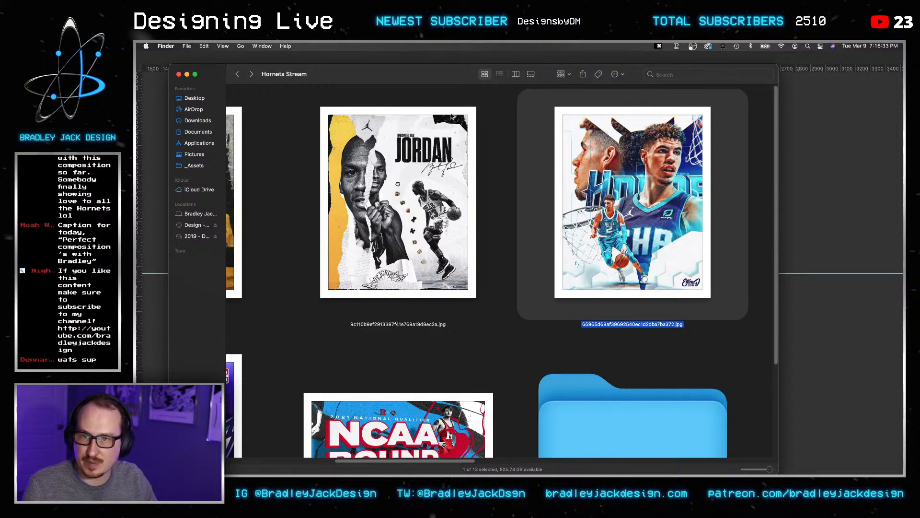
drag(414, 76, 903, 73)
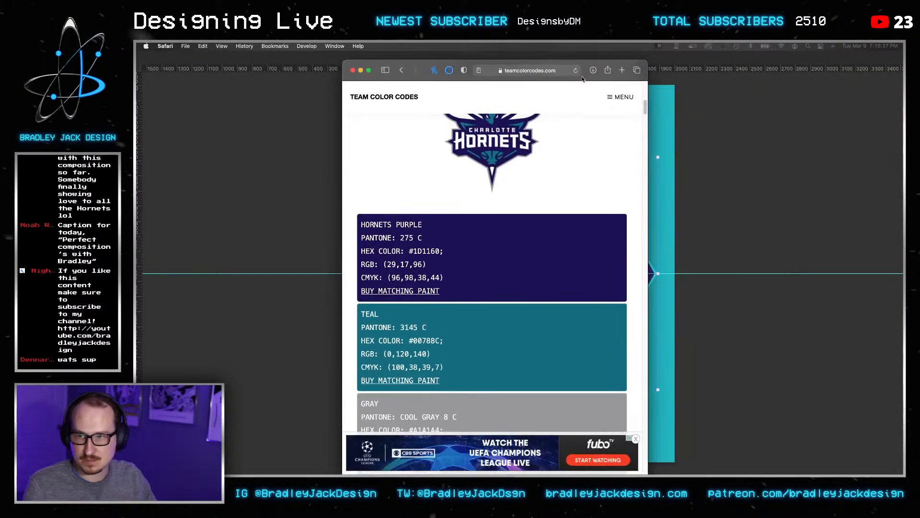
Open envato.com in a new Safari tab, go to Envato Elements, and widen the browser window.
key(super+t)
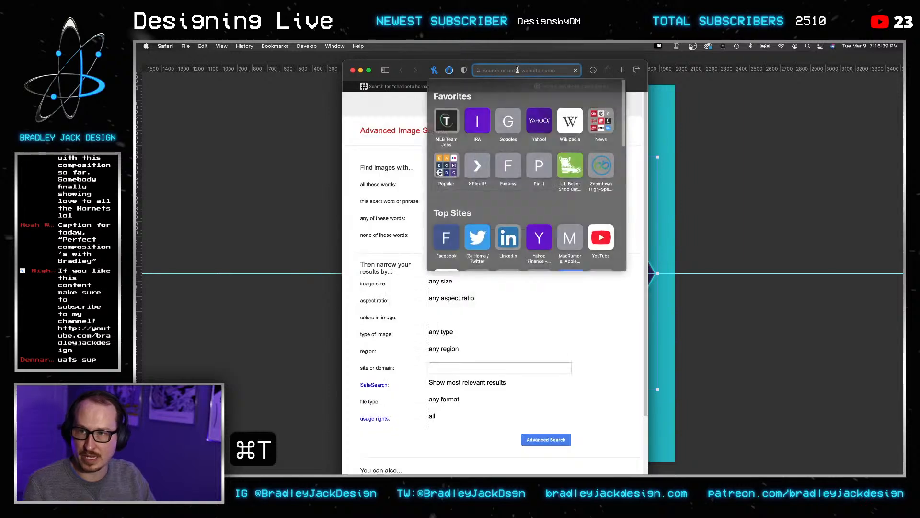
text(envato.com)
key(Return)
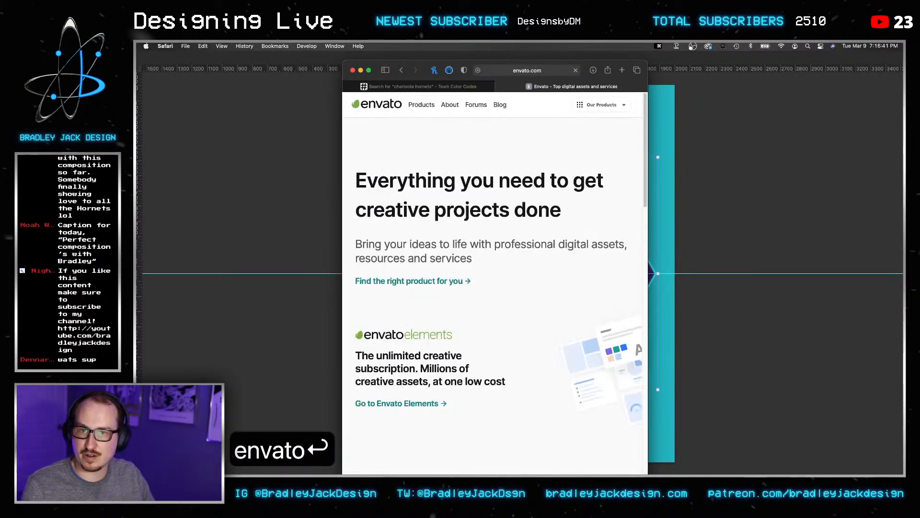
click(422, 403)
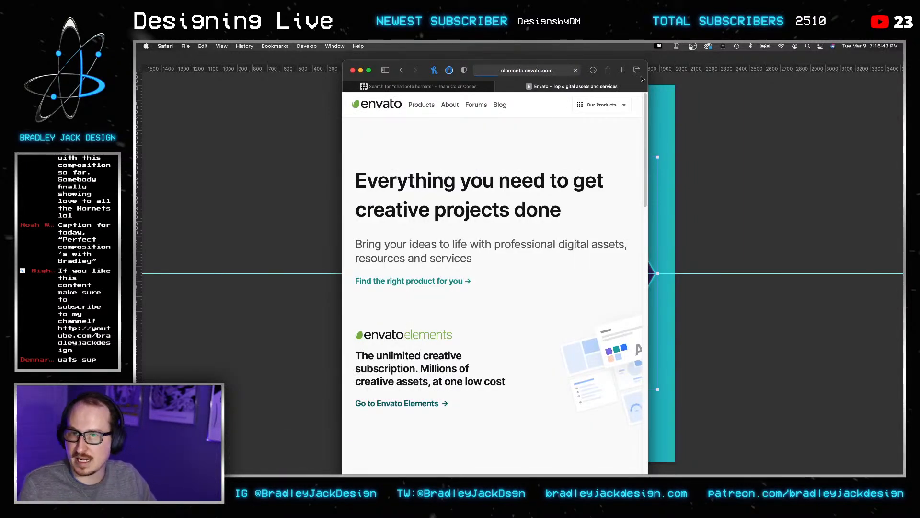
drag(647, 61, 843, 52)
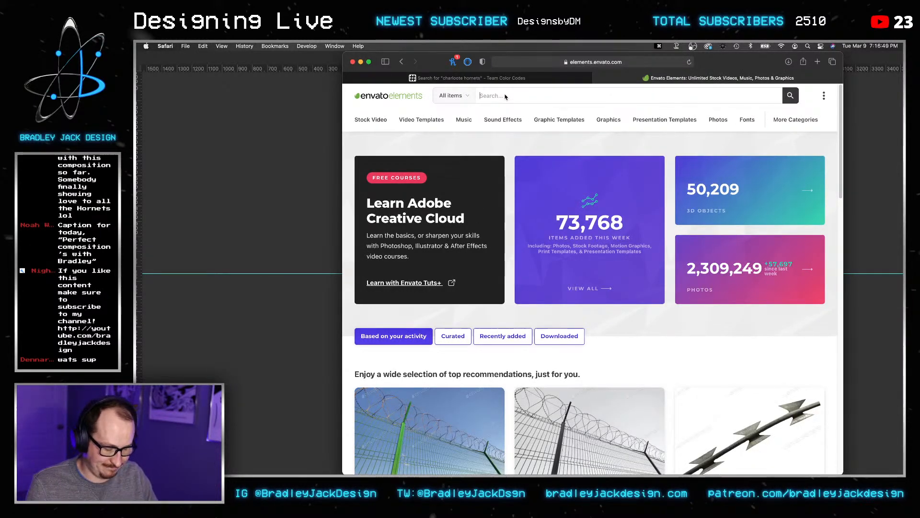
Search Envato Elements for "hexagon" and look through the results across all the item categories.
text(hexagon)
key(Return)
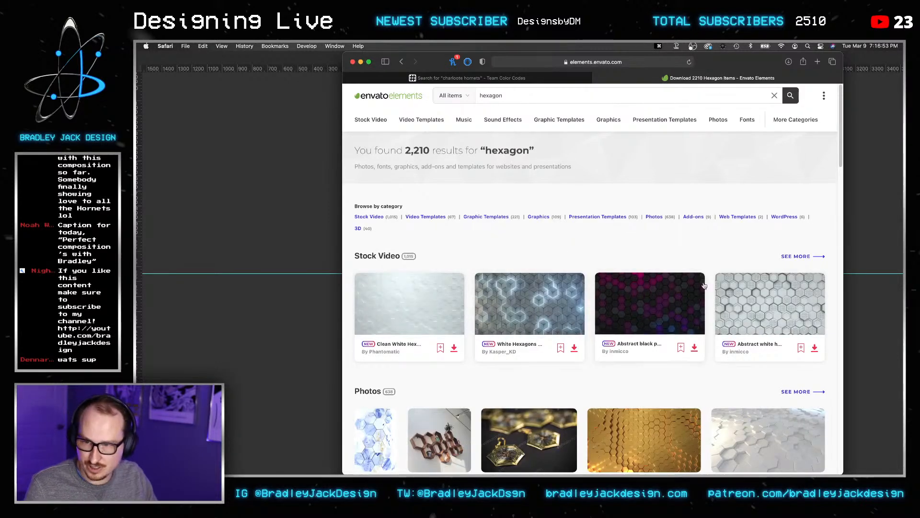
scroll(623, 288, down, 1)
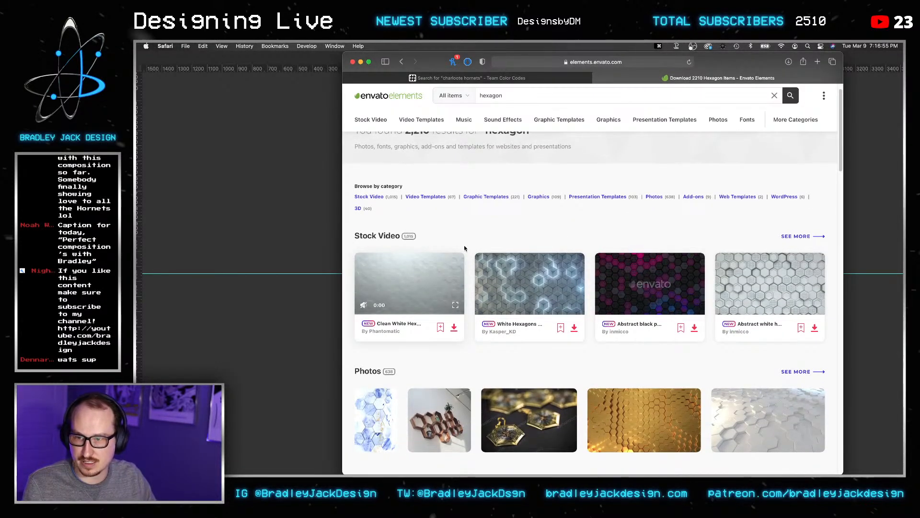
scroll(464, 248, down, 5)
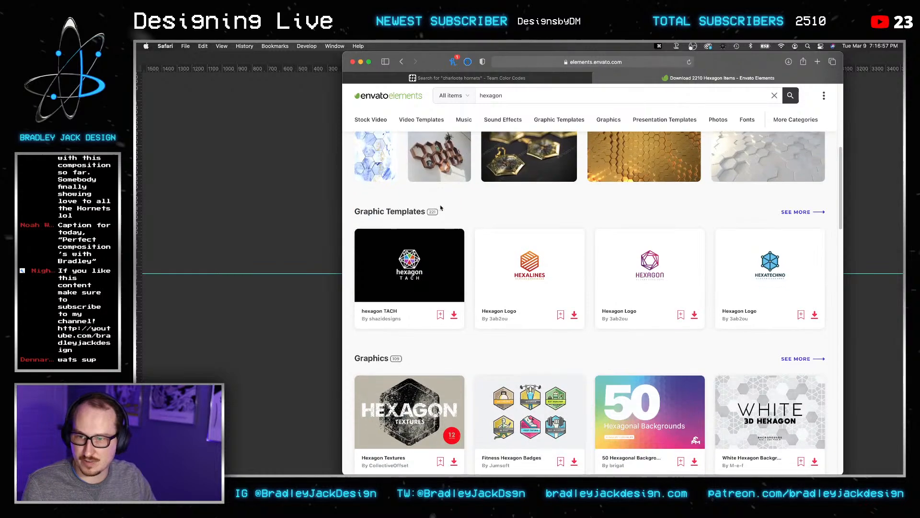
scroll(438, 207, down, 3)
scroll(480, 183, down, 10)
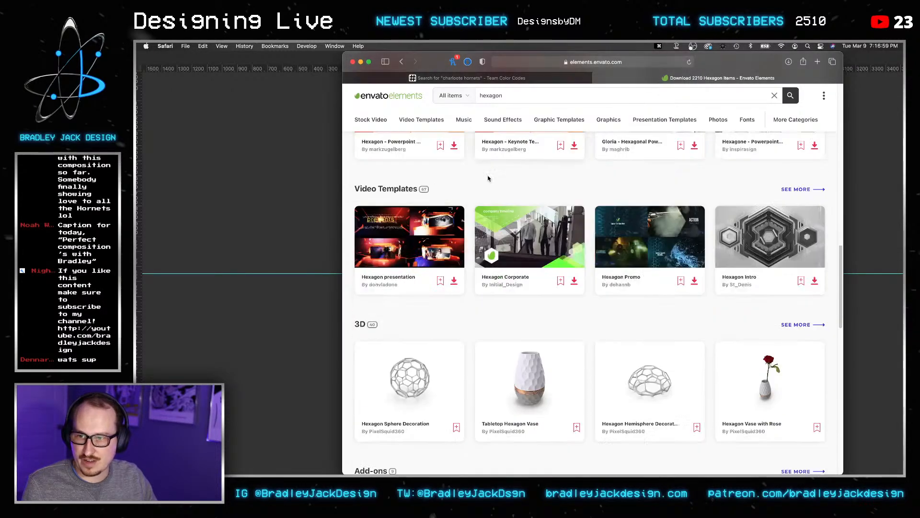
scroll(488, 178, down, 6)
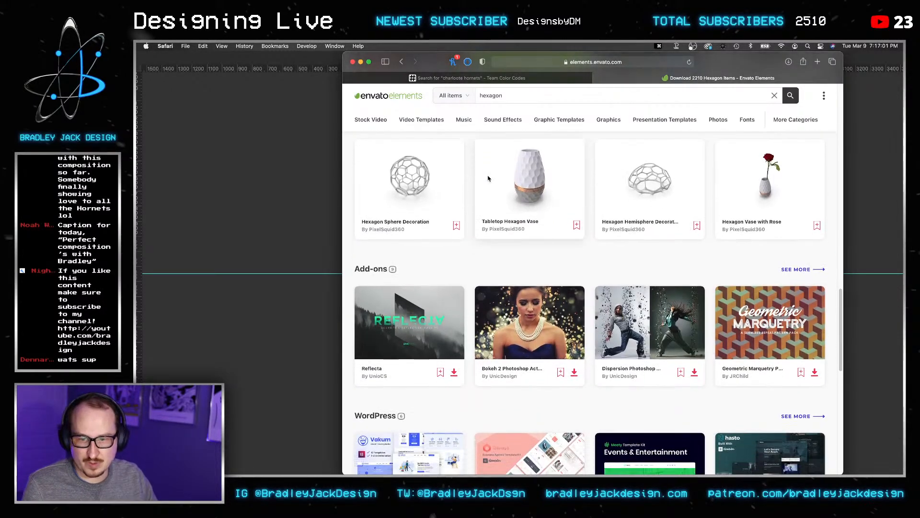
scroll(488, 178, up, 12)
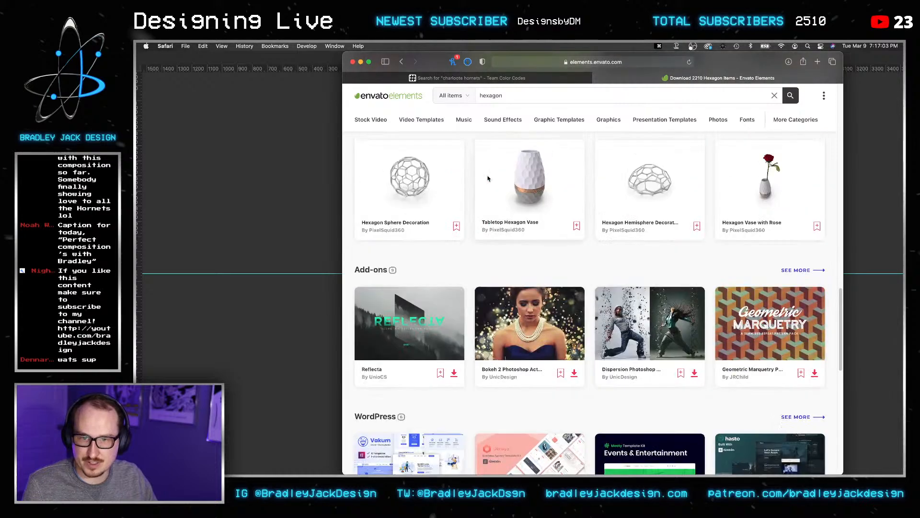
scroll(490, 200, up, 10)
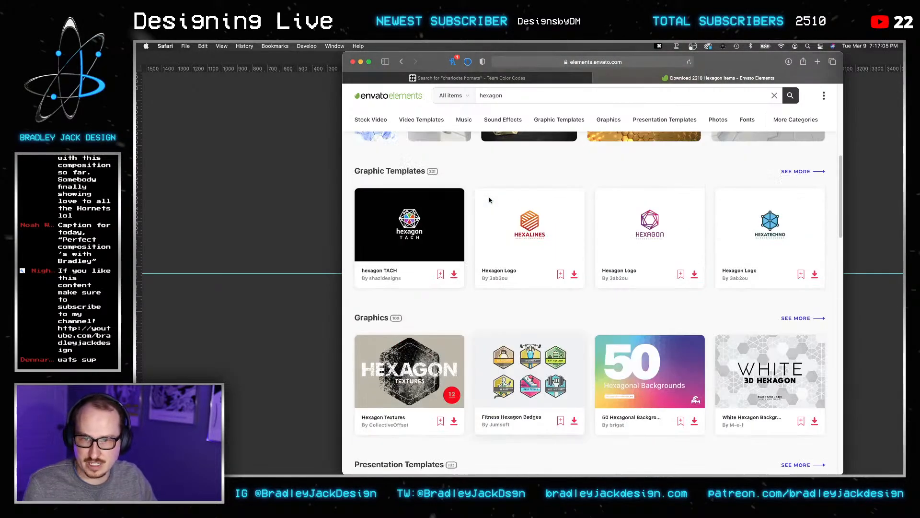
scroll(489, 198, up, 3)
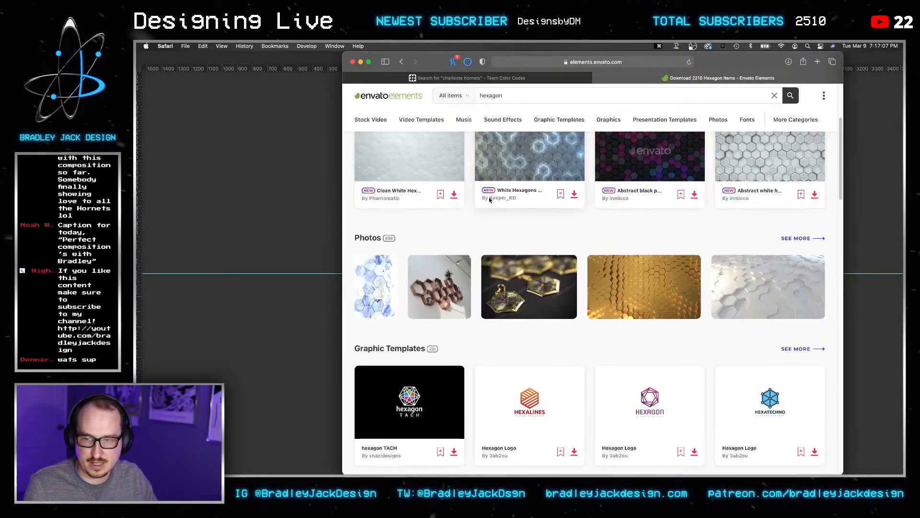
Show all the hexagon photos, widen the browser window, and download the White Hexagon Background photo.
click(797, 291)
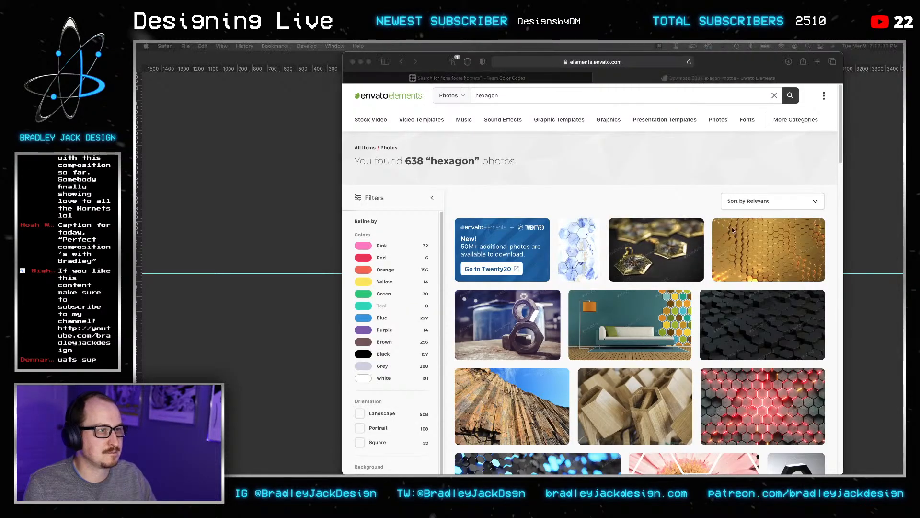
click(549, 181)
drag(343, 58, 265, 58)
scroll(633, 277, down, 8)
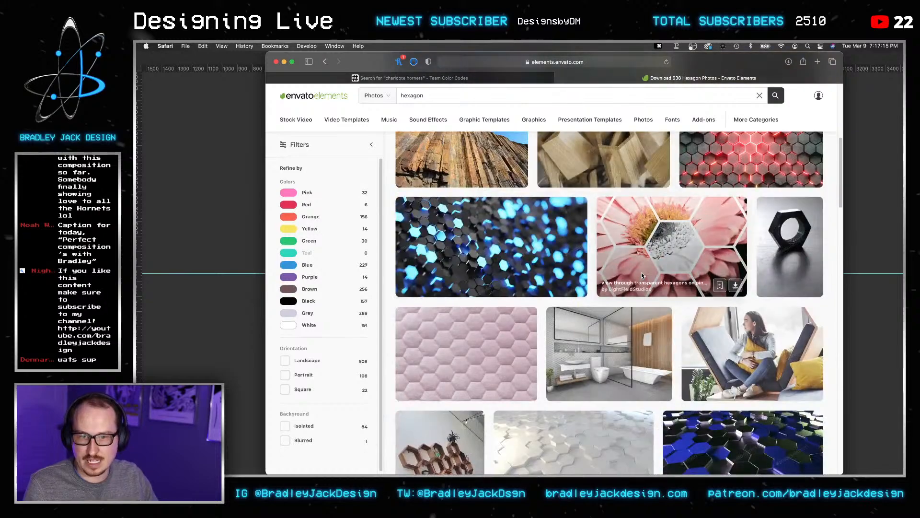
scroll(640, 270, down, 3)
scroll(667, 225, down, 3)
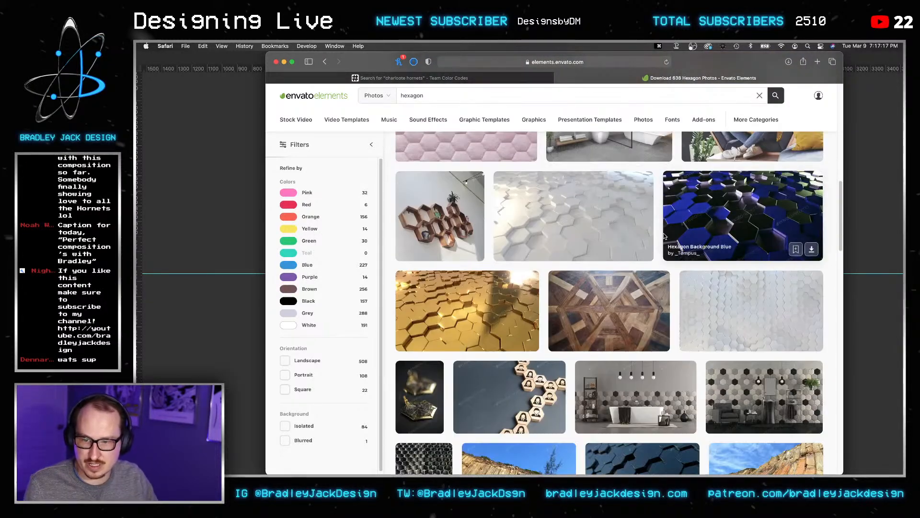
click(767, 317)
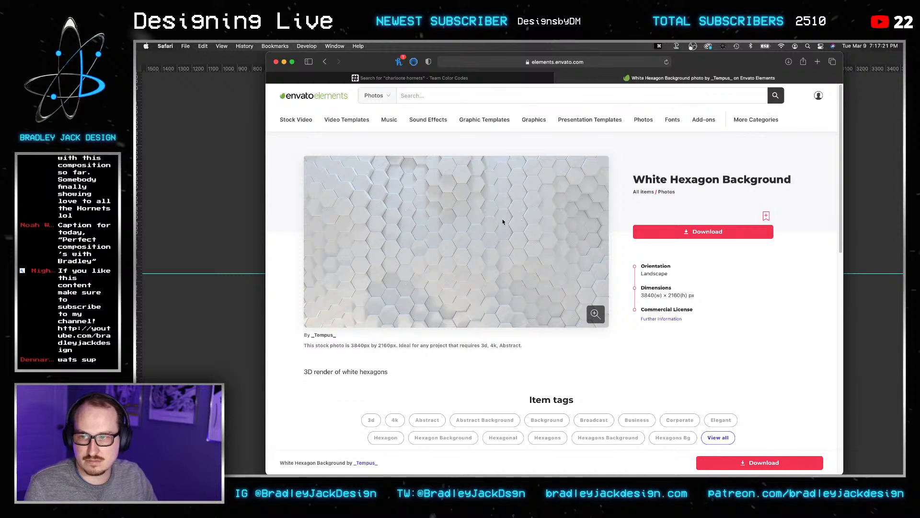
click(643, 233)
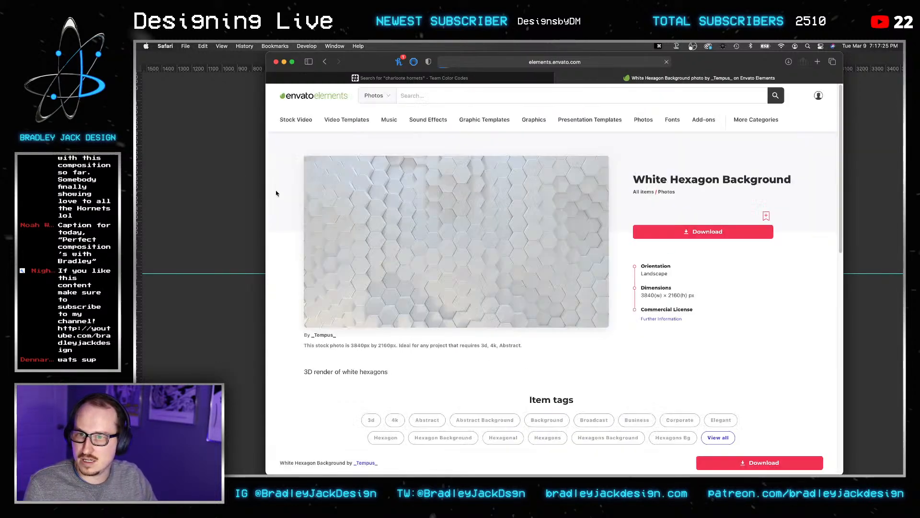
Switch to Photoshop, place the downloaded white hexagon image above Gradient Fill 1, and set its blend mode to Multiply.
click(246, 189)
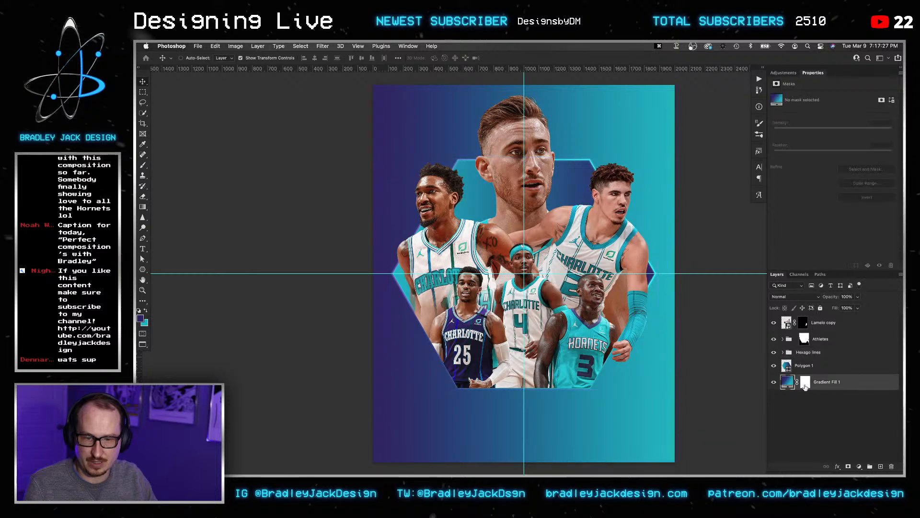
click(718, 449)
drag(500, 130, 478, 229)
key(Return)
key(Return)
key(alt+shift+m)
key(v)
Rotate the white hexagon background layer to -90° and enlarge it until it covers the whole poster.
key(super+t)
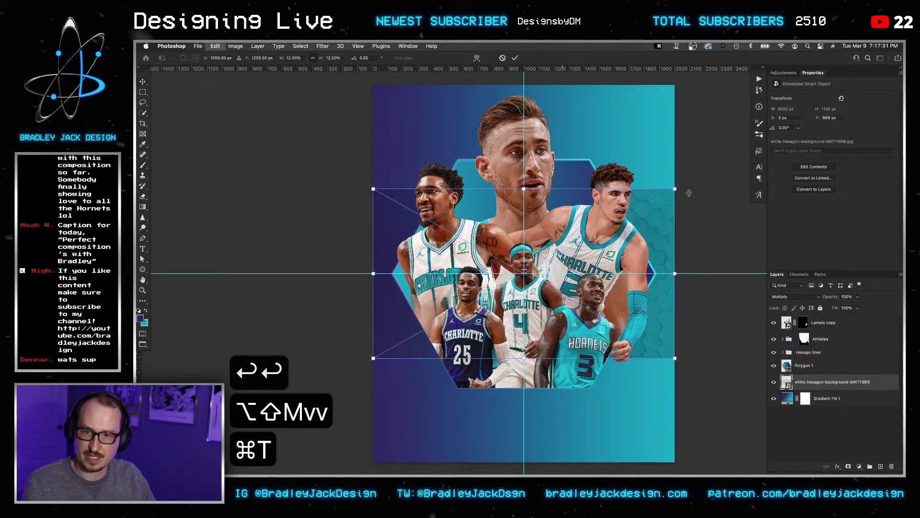
drag(691, 240, 492, 106)
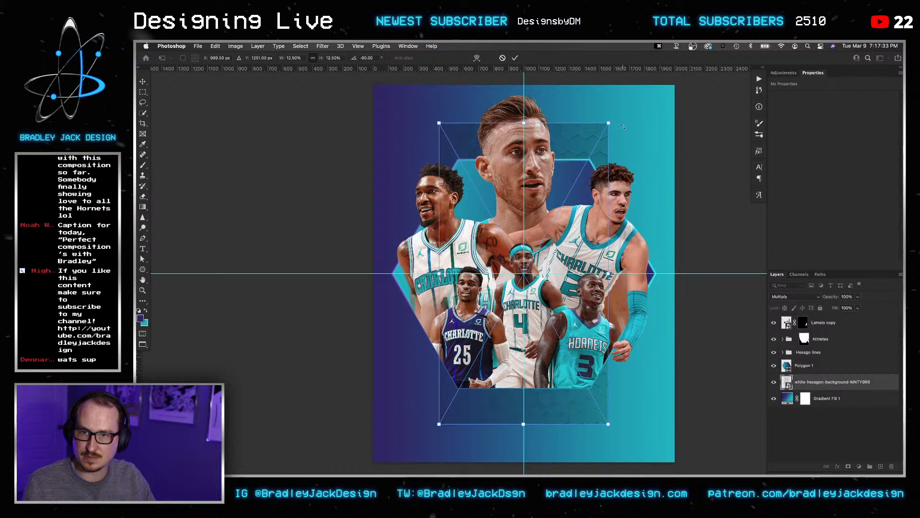
drag(608, 123, 759, 47)
key(Return)
key(Return)
key(Return)
key(v)
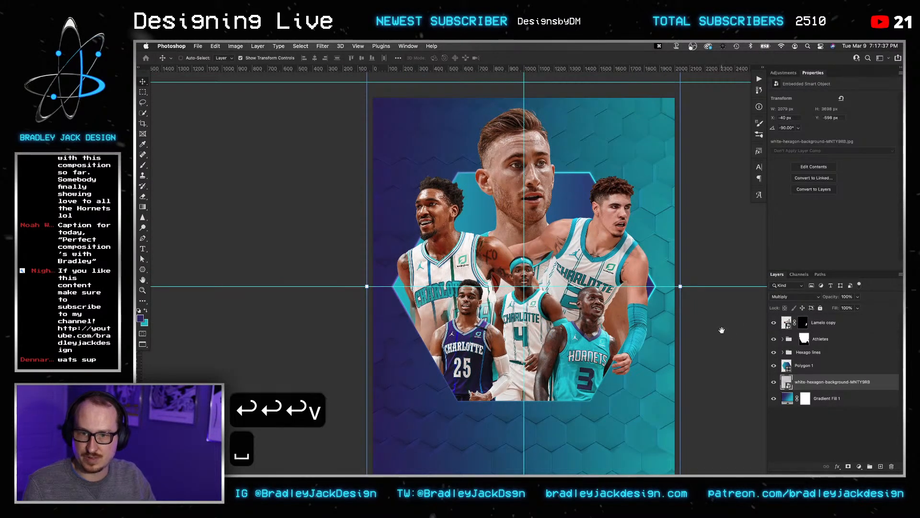
Try successive blend modes from Overlay onward on the white hexagon background layer and settle on Divide.
drag(721, 328, 723, 271)
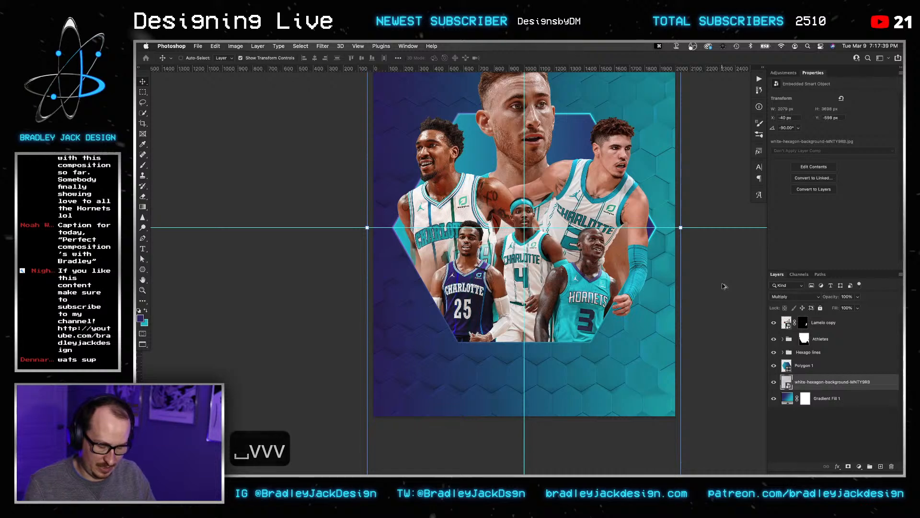
key(alt+shift+o)
drag(724, 286, 732, 329)
key(shift+plus)
key(shift+plus)
key(shift+plus)
key(shift+plus)
key(shift+plus)
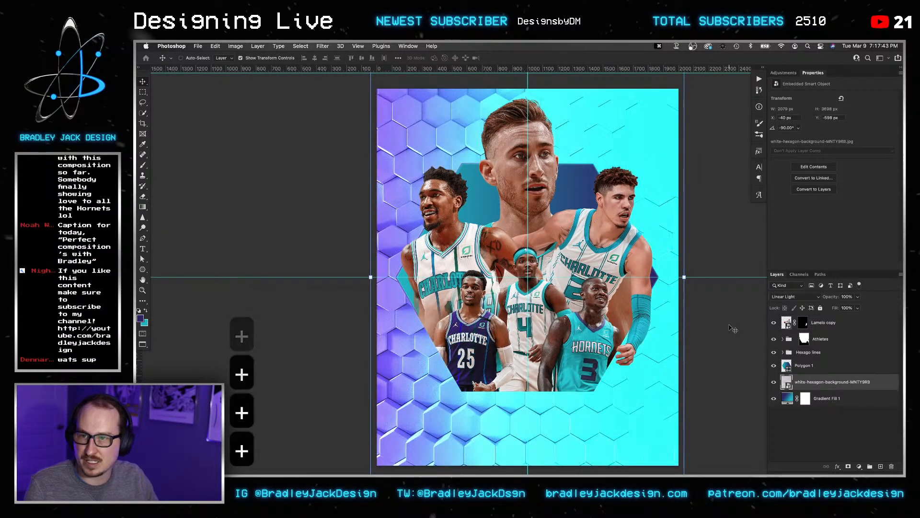
key(shift+plus)
key(shift+plus)
key(shift+plus)
key(shift+plus)
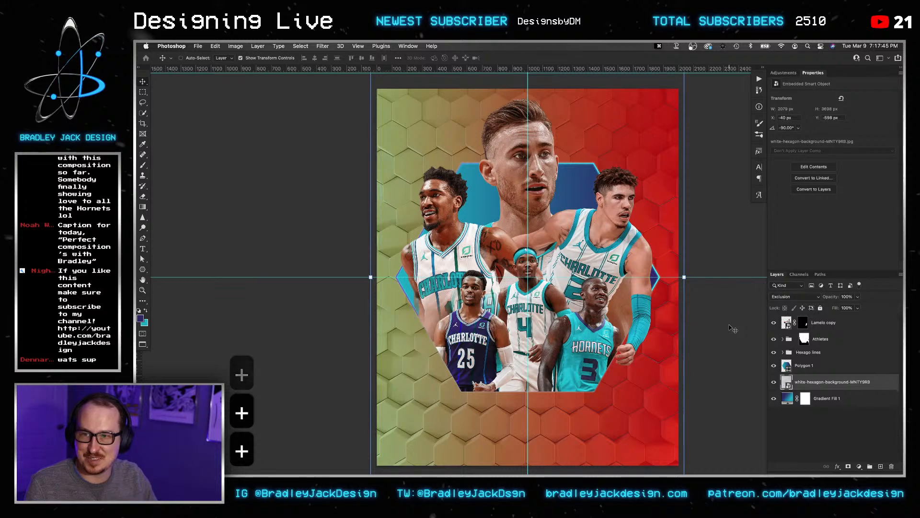
key(shift+plus)
key(shift+plus)
key(shift+minus)
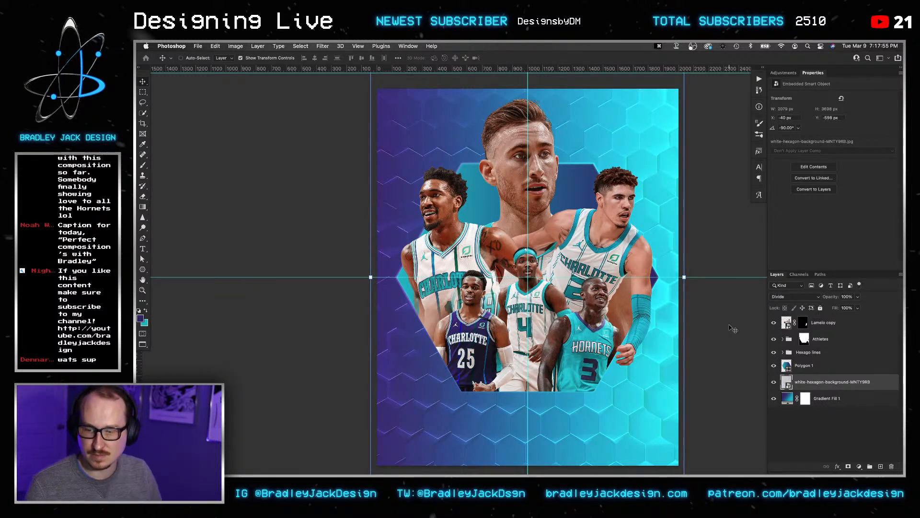
Try a Multiply duplicate of the white hexagon background below and above the original layer, and delete the duplicate.
key(super+j)
key(alt+shift+m)
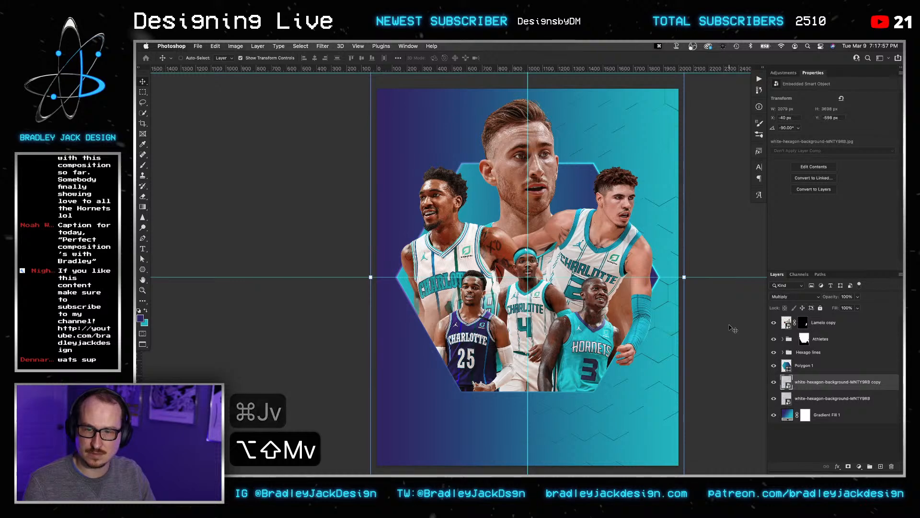
key(super+bracketleft)
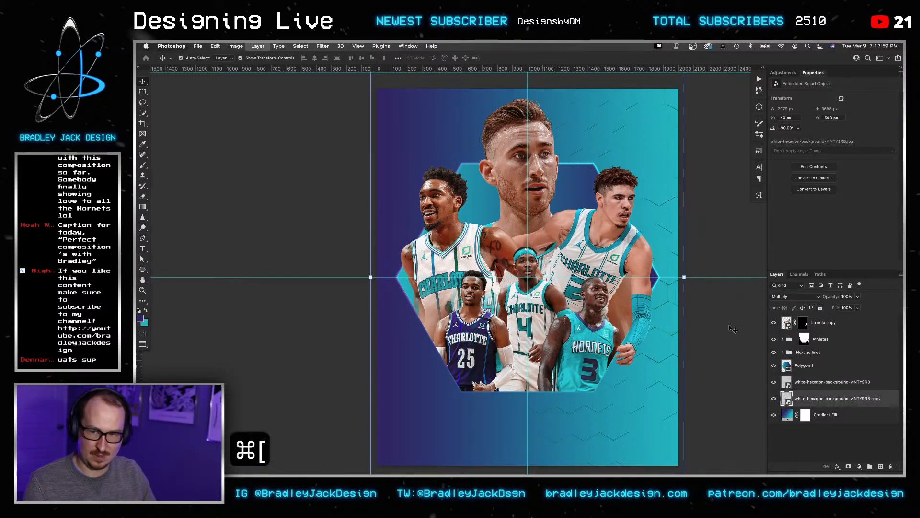
key(super+bracketright)
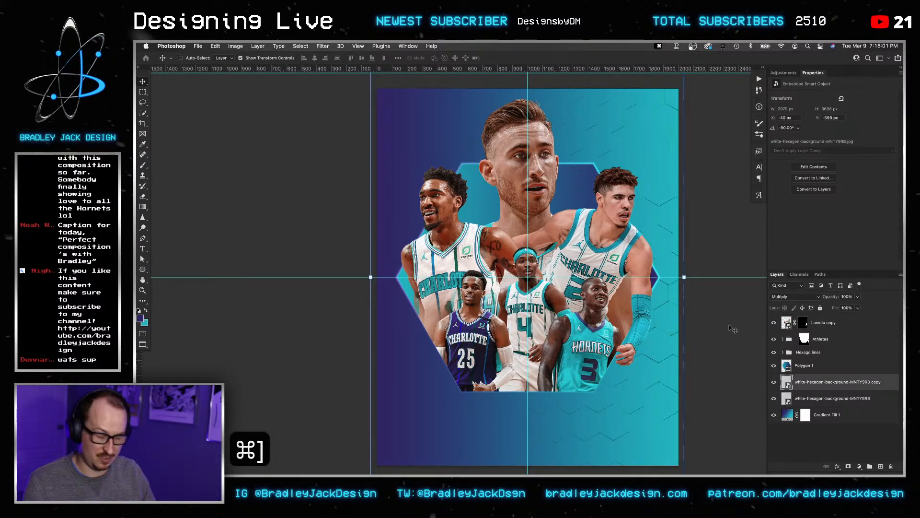
key(super+equal)
key(BackSpace)
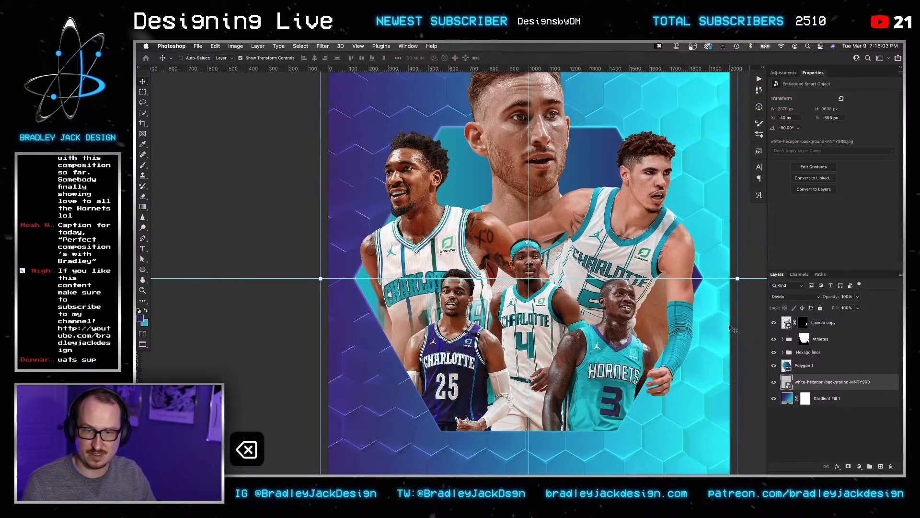
key(super+equal)
key(super+minus)
key(super+minus)
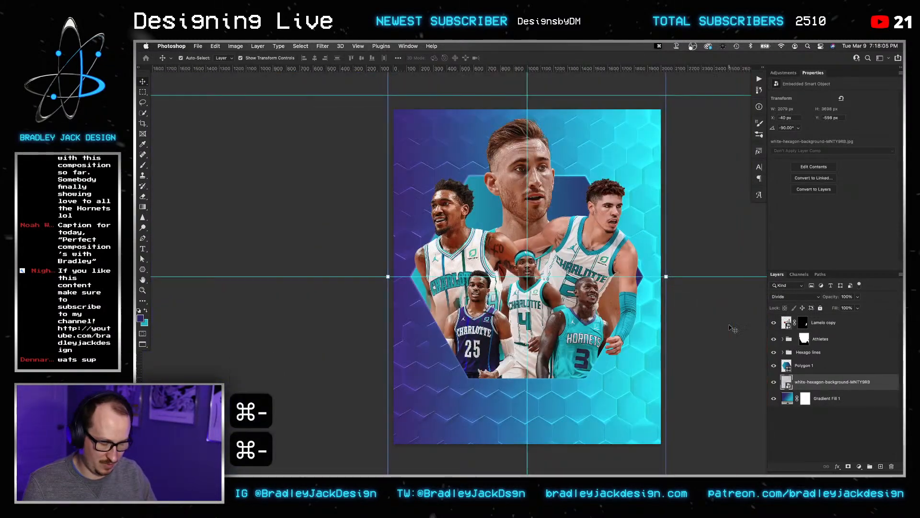
Try other blend modes on the white hexagon background layer, cycling through options such as Normal, Linear Burn and Screen.
key(super+bracketright)
key(super+bracketleft)
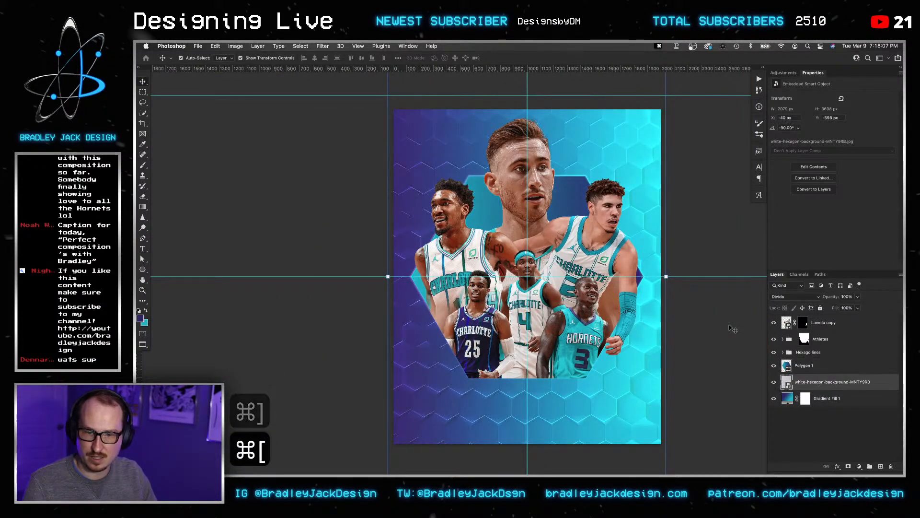
key(v)
key(shift+plus)
key(shift+plus)
key(shift+plus)
key(shift+plus)
key(shift+plus)
key(shift+plus)
key(shift+plus)
key(shift+plus)
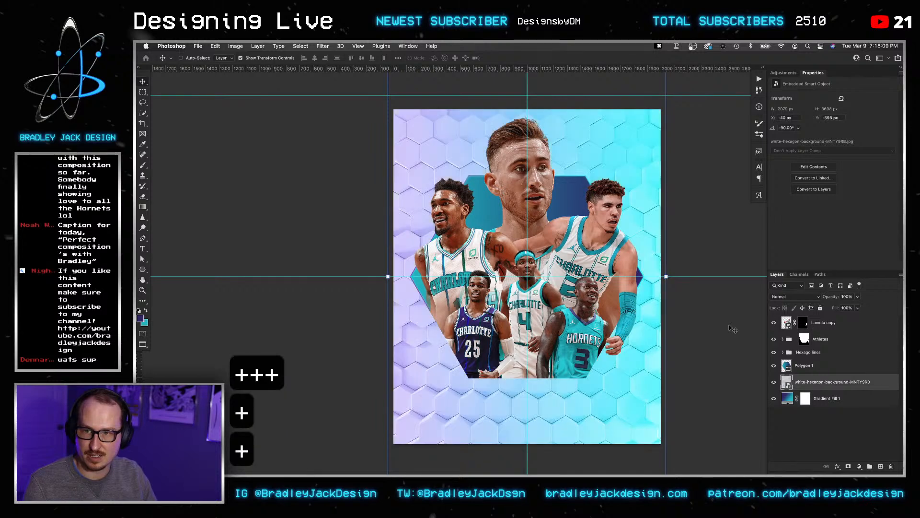
key(shift+plus)
key(shift+plus)
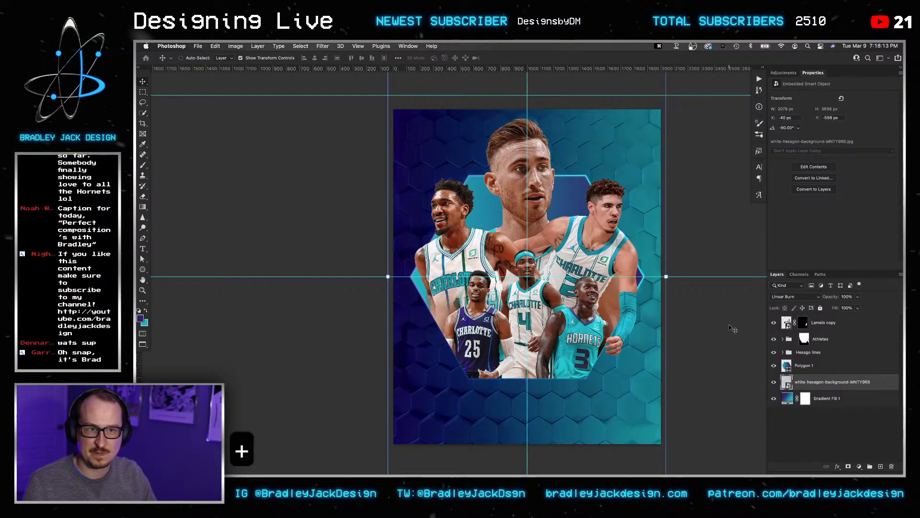
key(shift+plus)
key(shift+plus)
key(shift+plus)
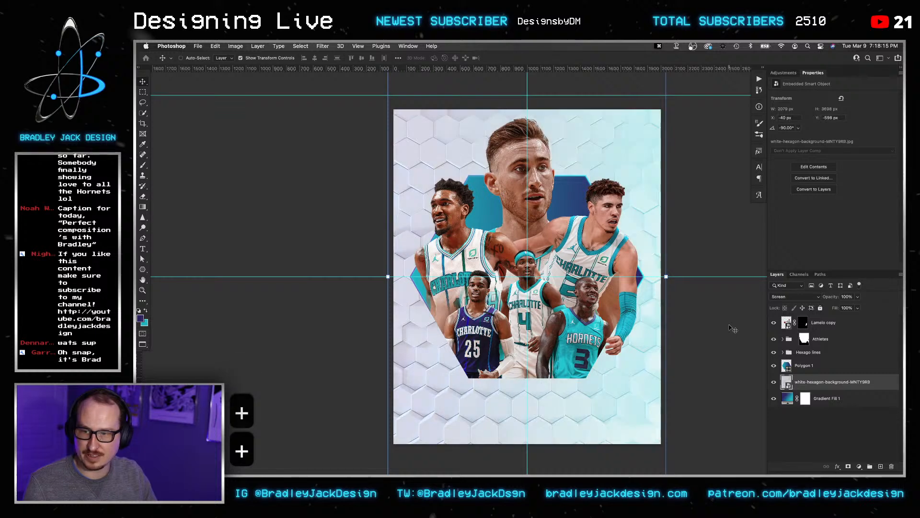
key(shift+plus)
key(shift+plus)
Delete the white hexagon background layer above Gradient Fill 1.
key(BackSpace)
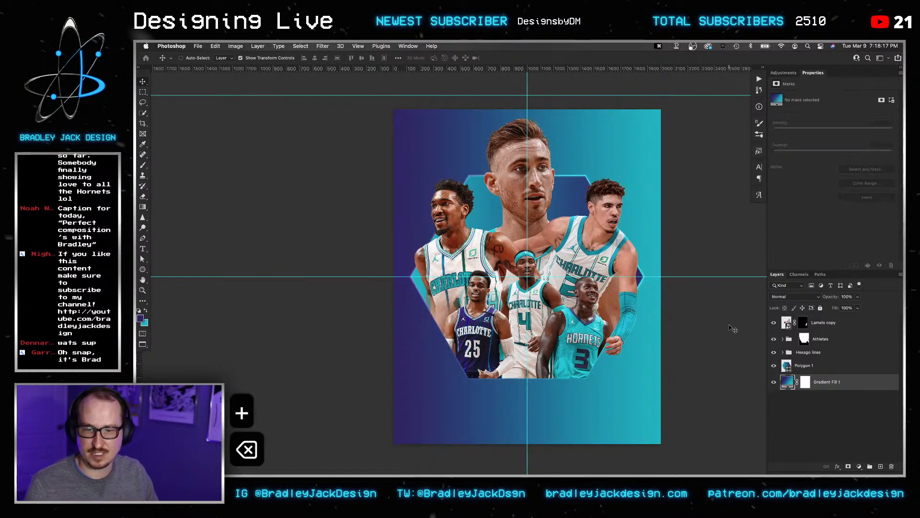
key(v)
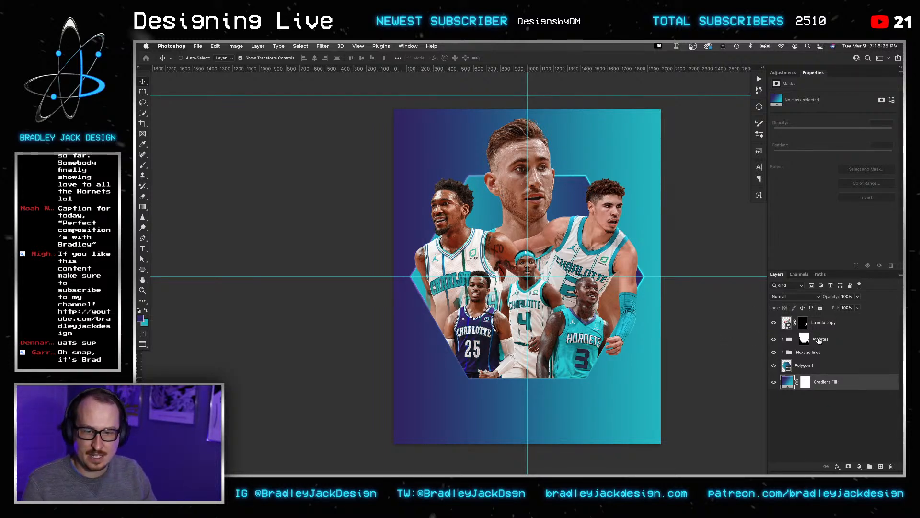
Nudge the haywardcroped layer inside the Athletes group up 60 px, to a Y position of -7 px.
click(788, 341)
click(784, 339)
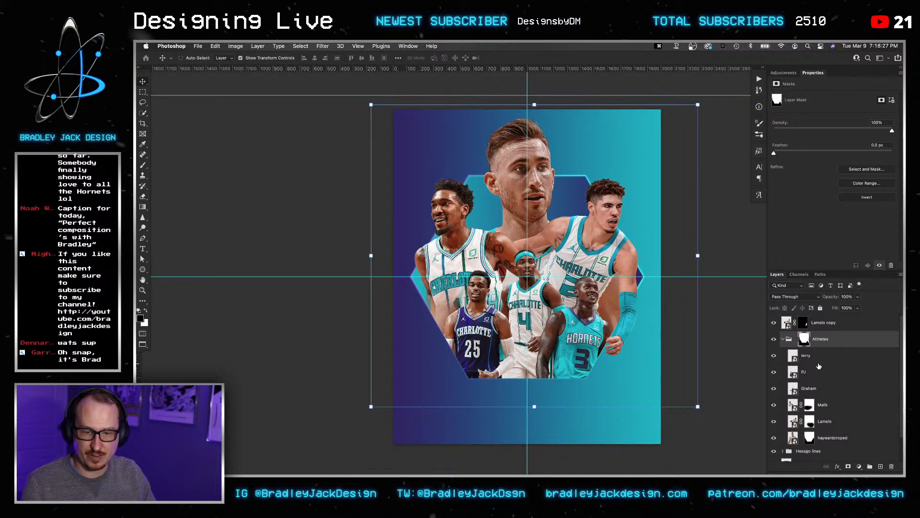
click(822, 433)
key(v)
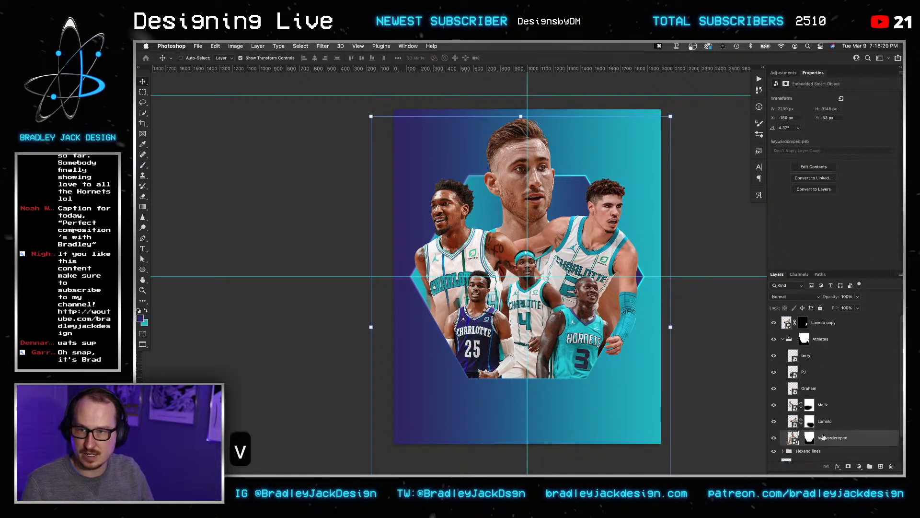
key(Up)
key(Up)
key(Up)
key(Up)
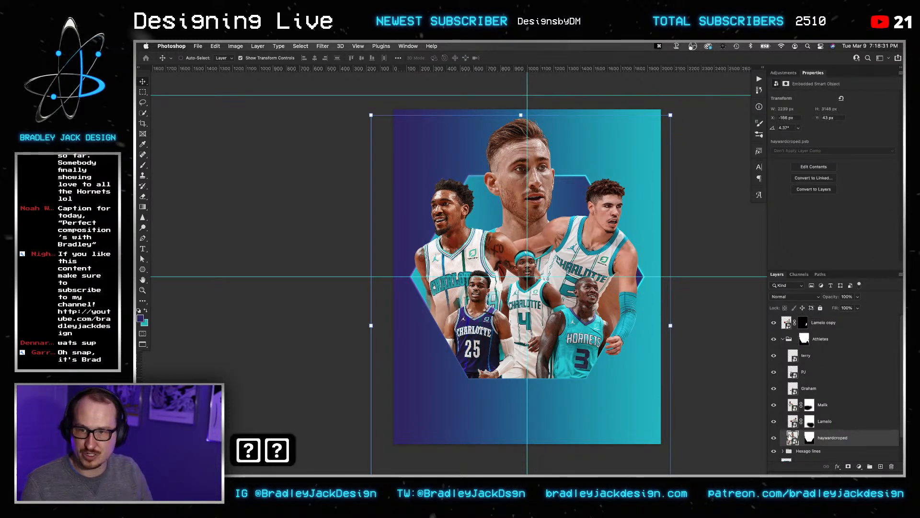
key(Up)
key(Up)
key(Up)
key(Up)
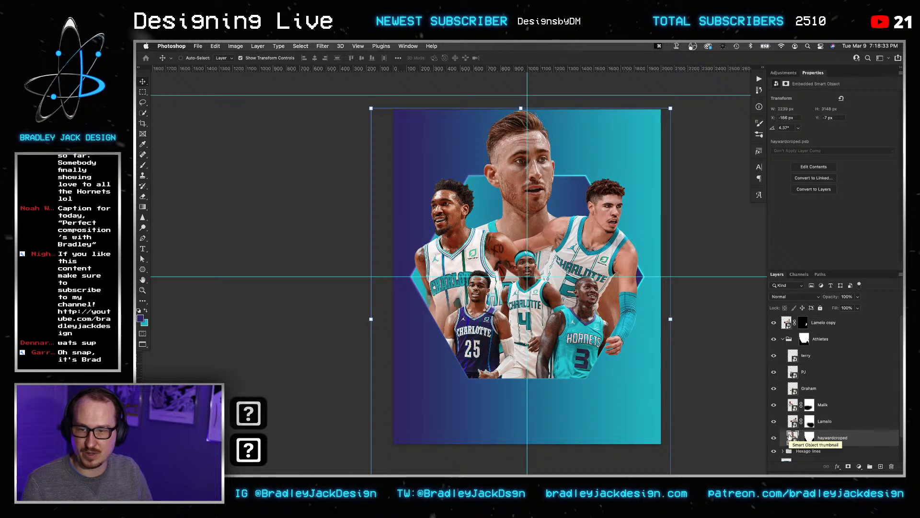
key(v)
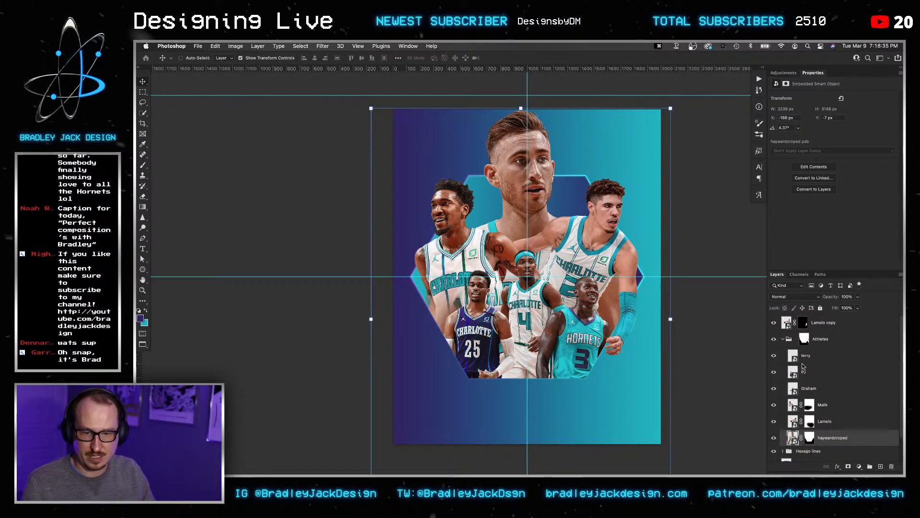
click(783, 339)
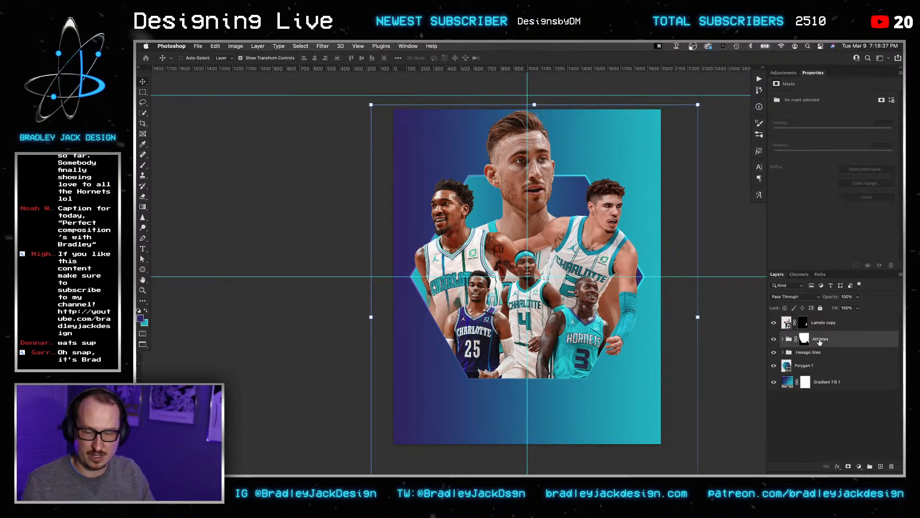
click(824, 325)
shift+click(823, 353)
key(v)
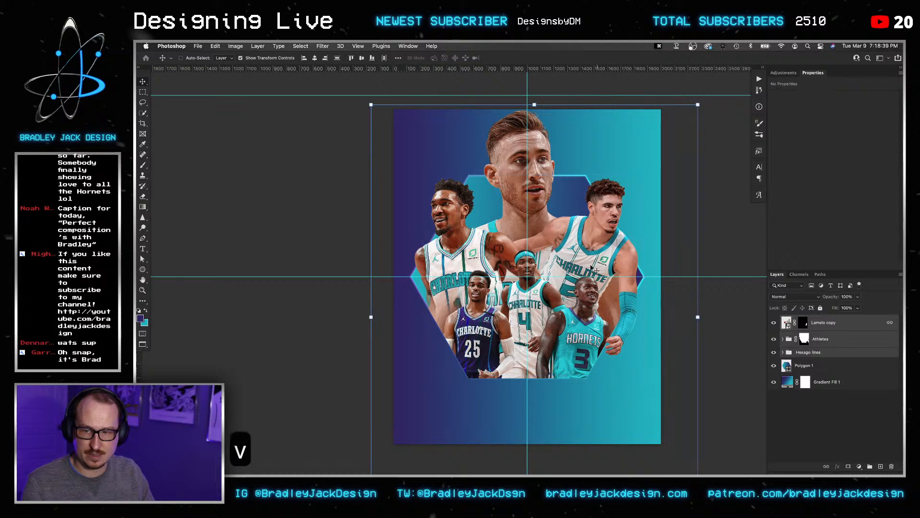
key(super+z)
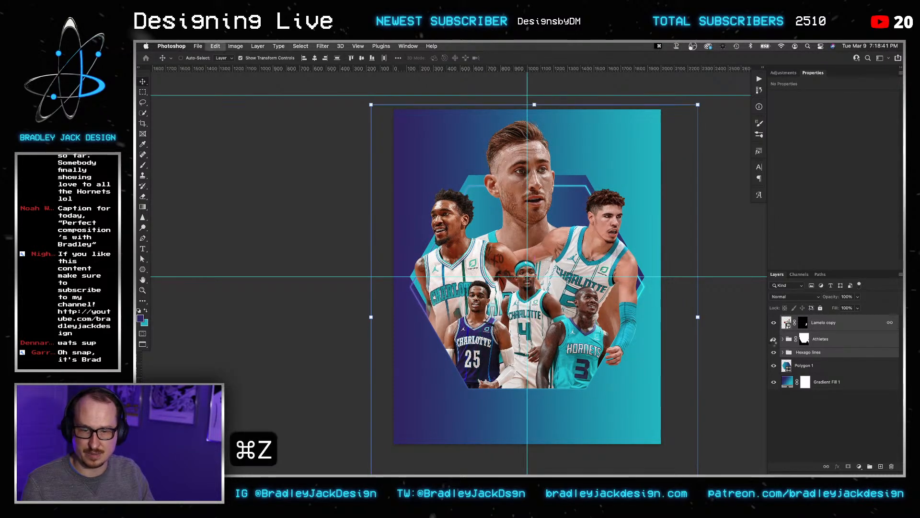
Move the Lamelo copy, Athletes, Hexago lines and Polygon 1 layers down together by about 94 px.
click(809, 370)
shift+click(821, 323)
key(v)
drag(596, 269, 598, 282)
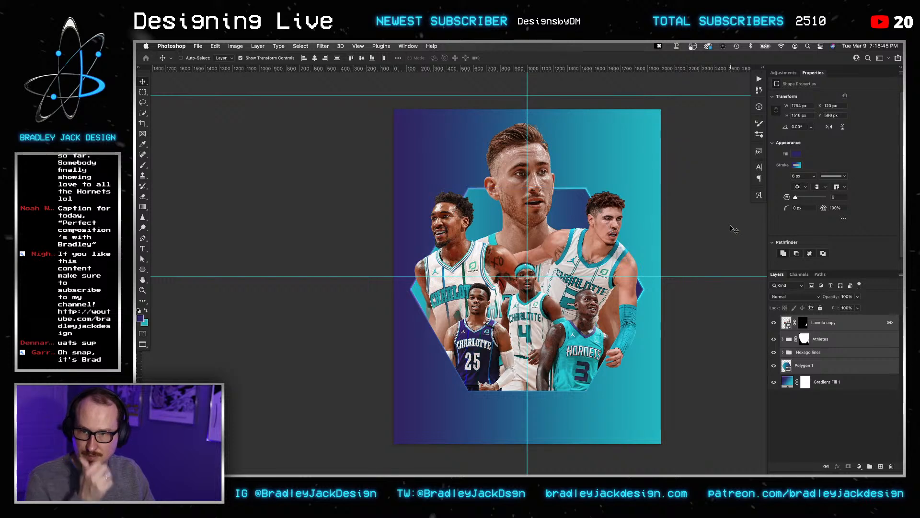
Move the Lamelo copy layer into the Athletes group below Lamelo, and copy haywardcroped's layer mask onto the terry layer.
click(786, 339)
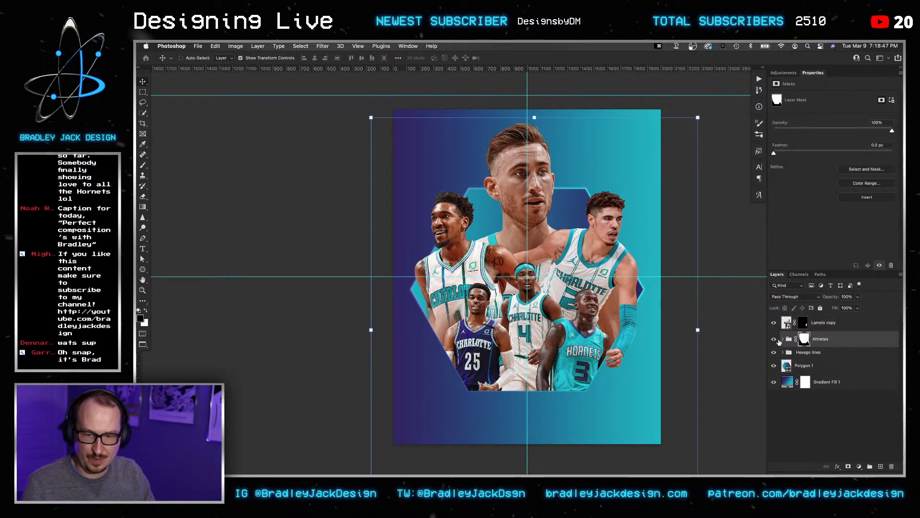
click(783, 339)
click(824, 323)
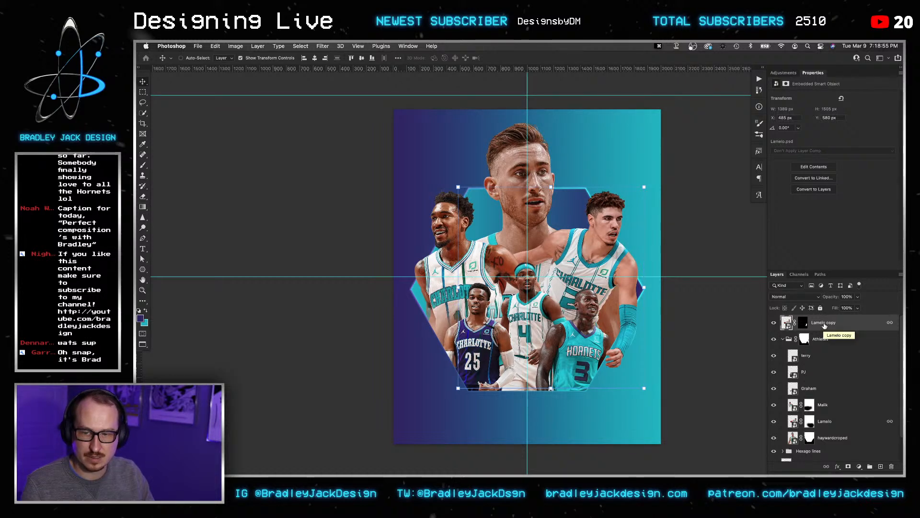
drag(824, 327, 833, 426)
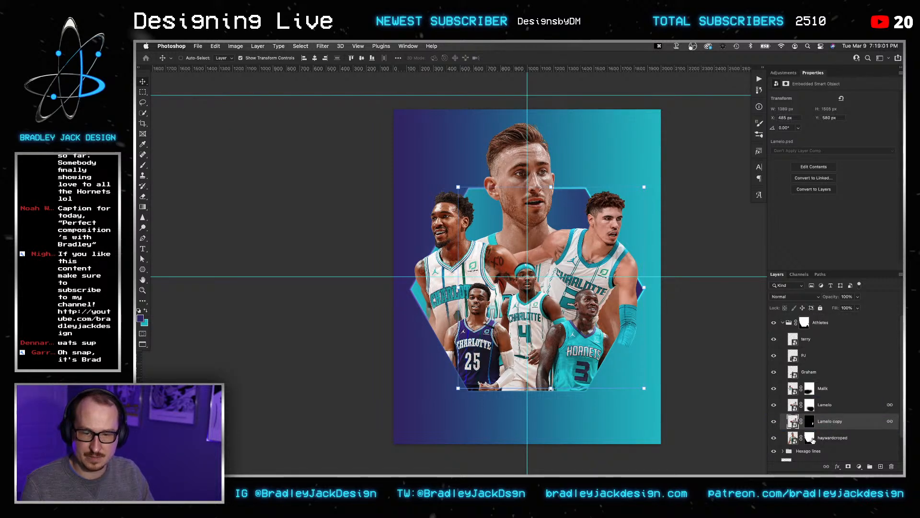
drag(810, 438, 809, 339)
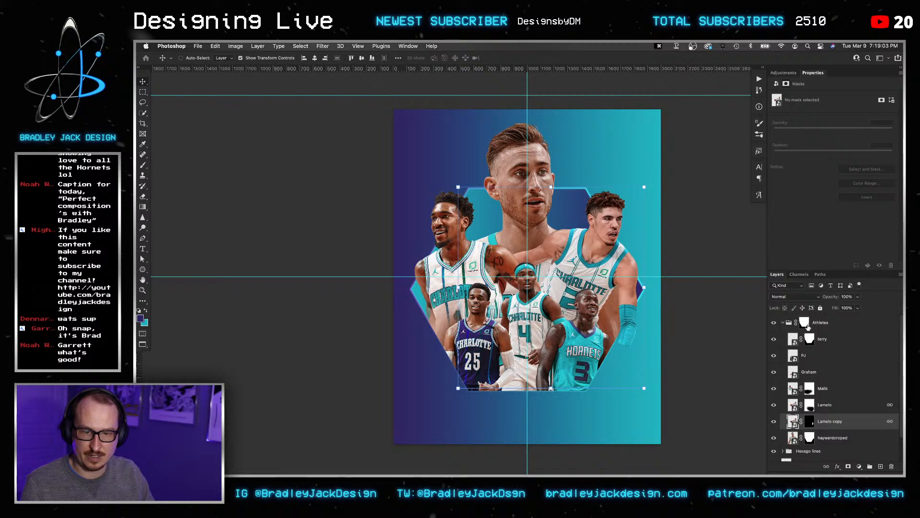
Paint white on the Athletes group mask over Lamelo's forearm and hand beyond the hexagon's lower edge.
click(807, 325)
key(b)
click(619, 346)
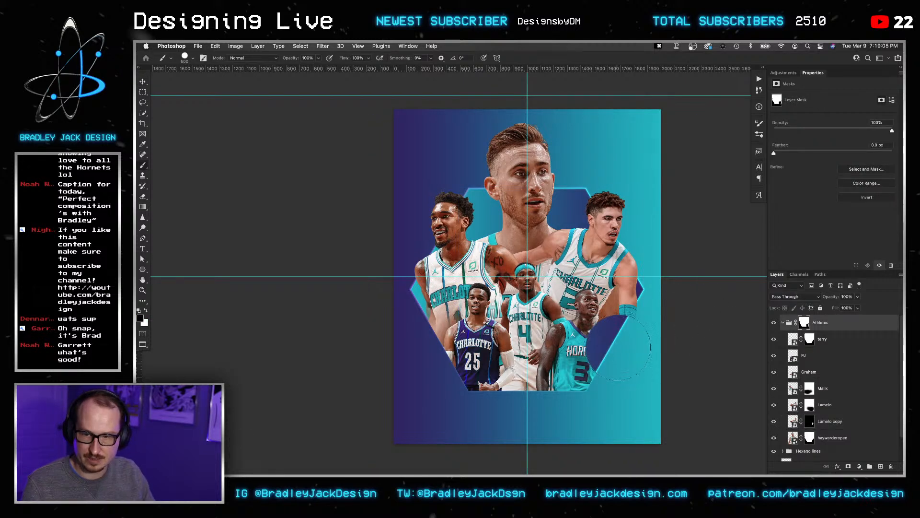
key(c)
key(b)
key(x)
click(618, 346)
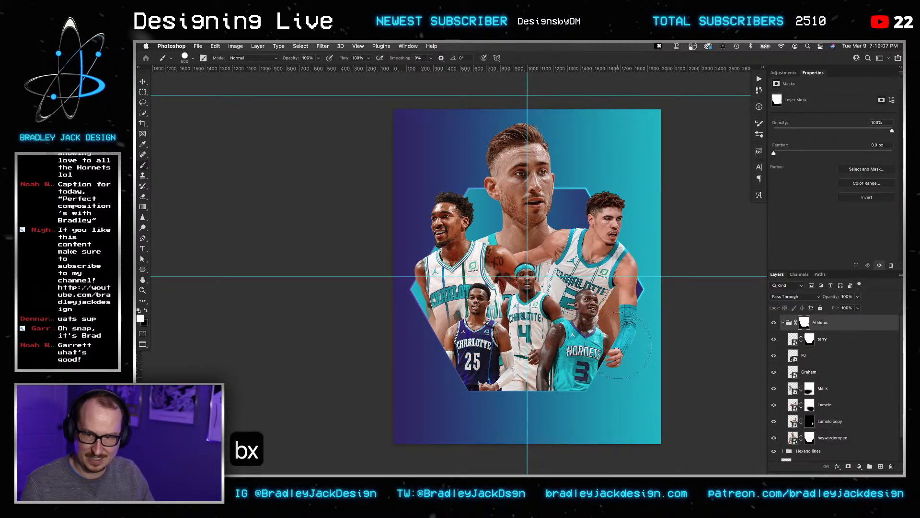
key(v)
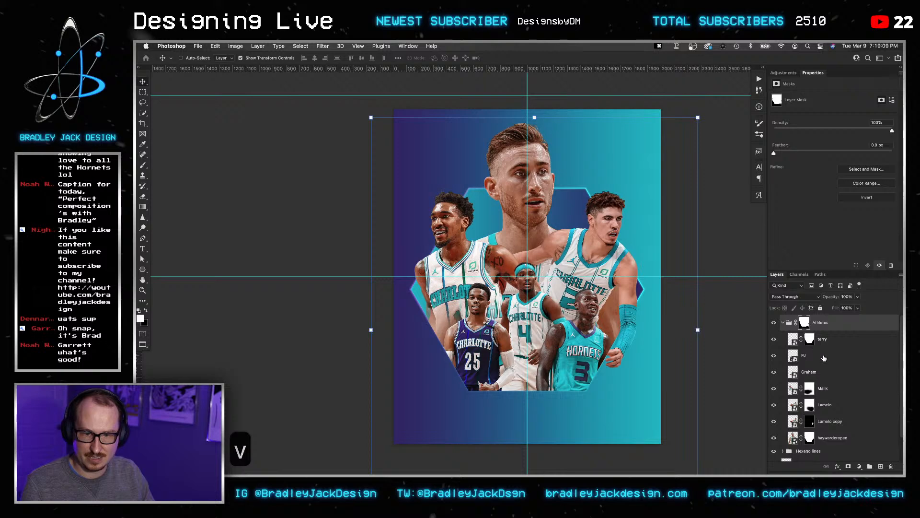
Place the Lamelo copy layer at the top of the Athletes group, above terry, and save the document.
drag(825, 405, 826, 336)
key(super+z)
key(v)
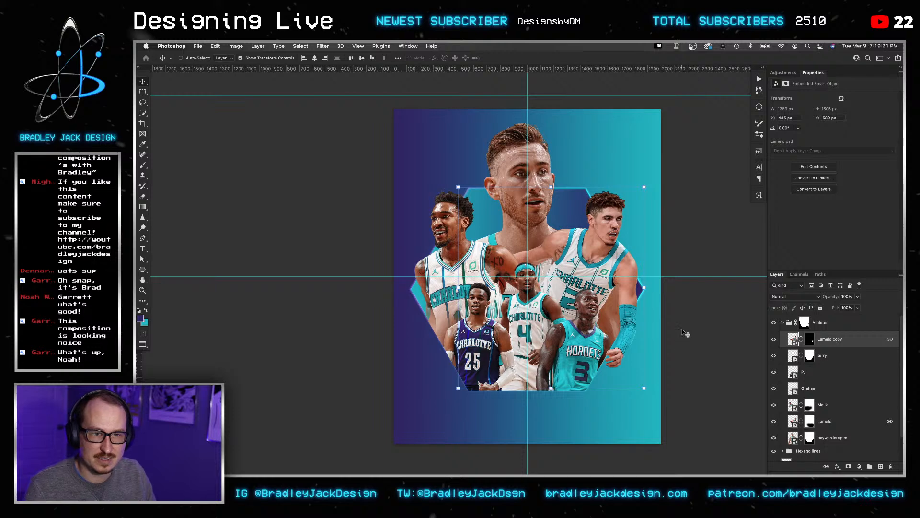
key(super+s)
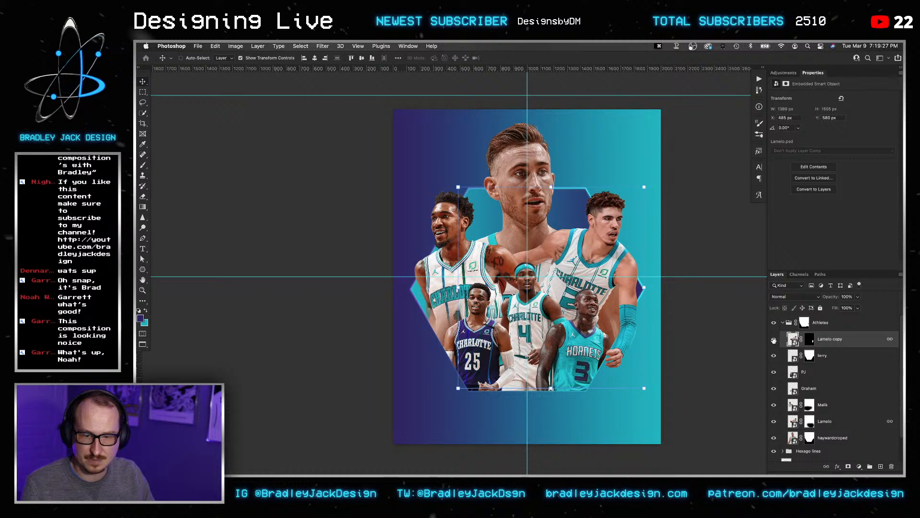
Hide every athlete layer except haywardcroped and select the haywardcroped layer.
drag(773, 339, 838, 440)
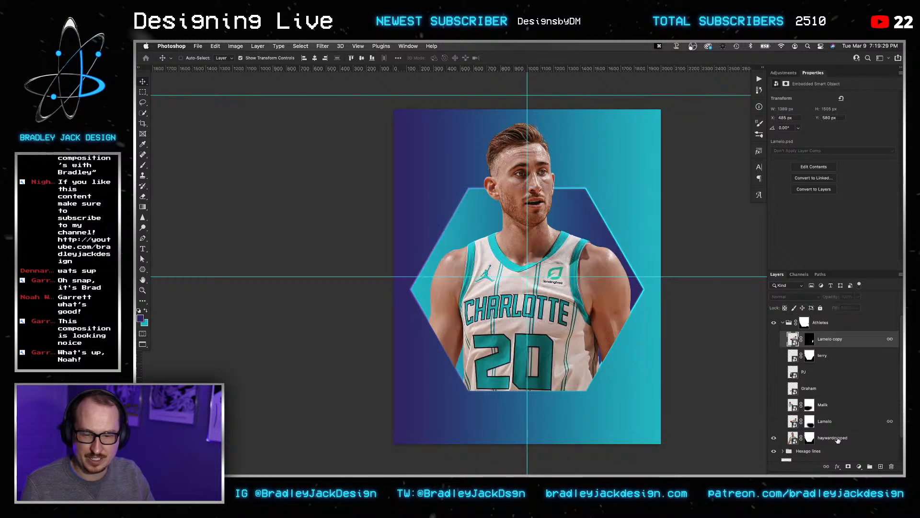
click(838, 439)
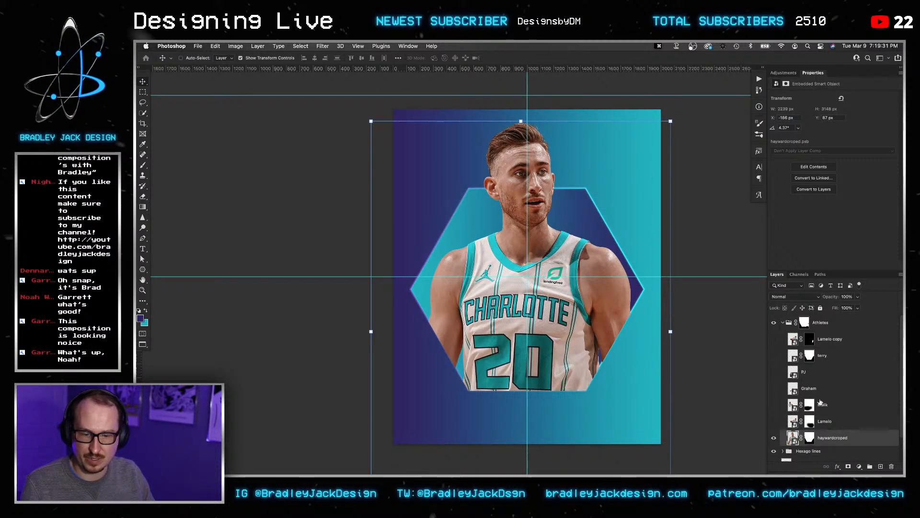
scroll(822, 422, down, 1)
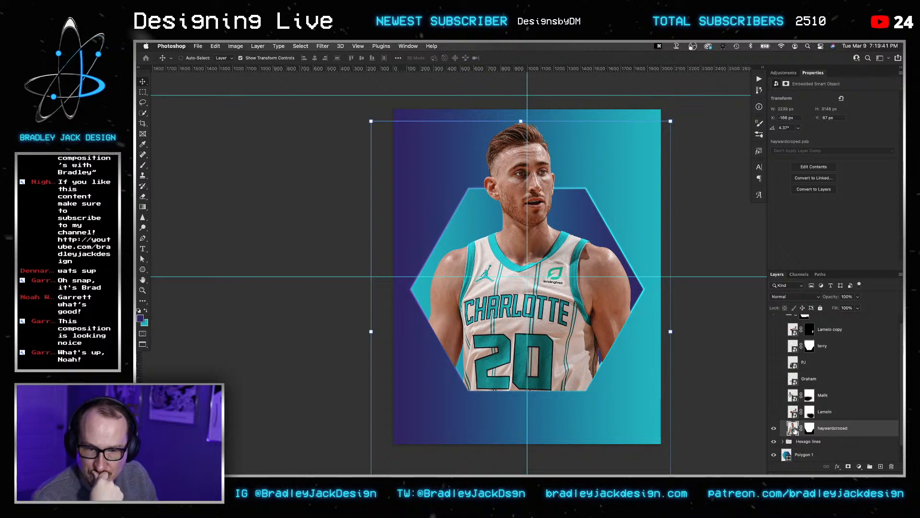
click(257, 46)
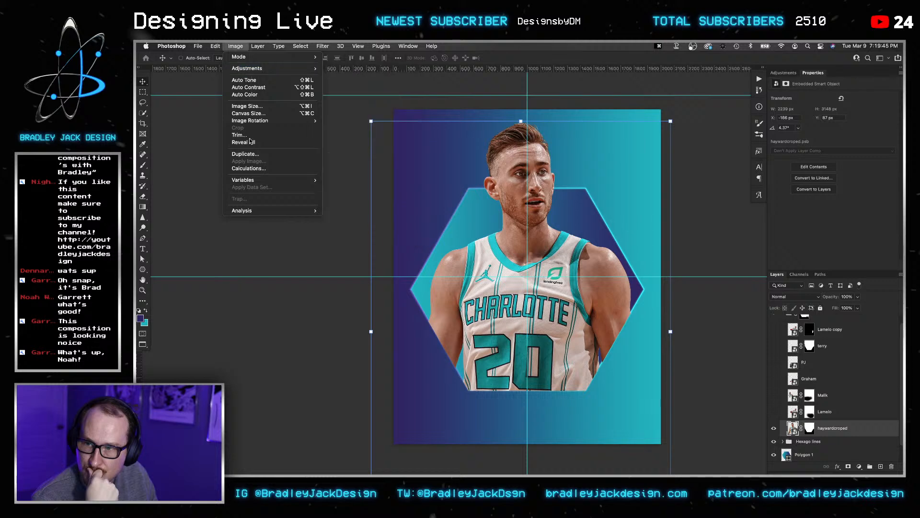
click(285, 290)
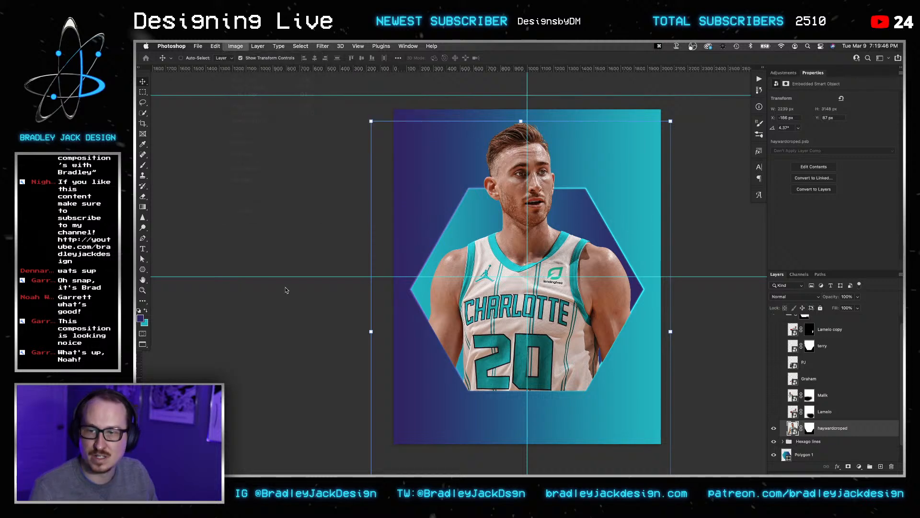
scroll(809, 456, down, 1)
click(810, 453)
key(super+c)
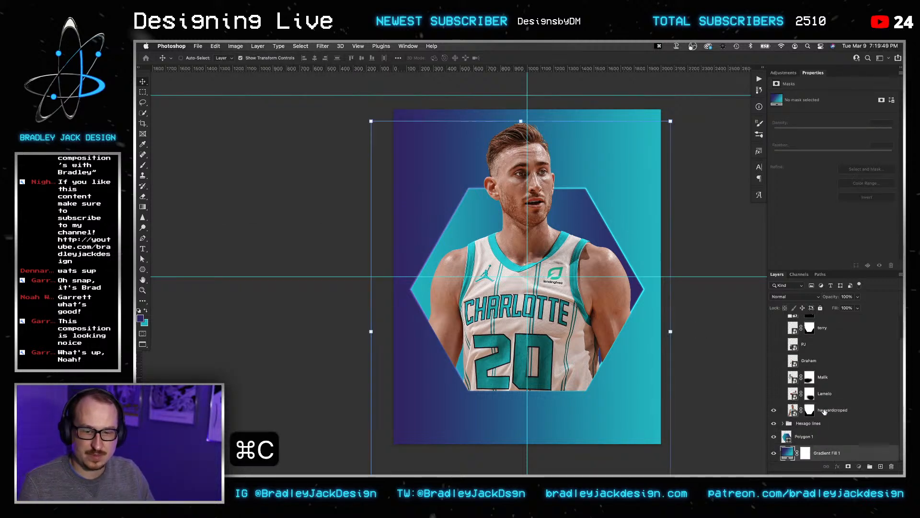
click(824, 411)
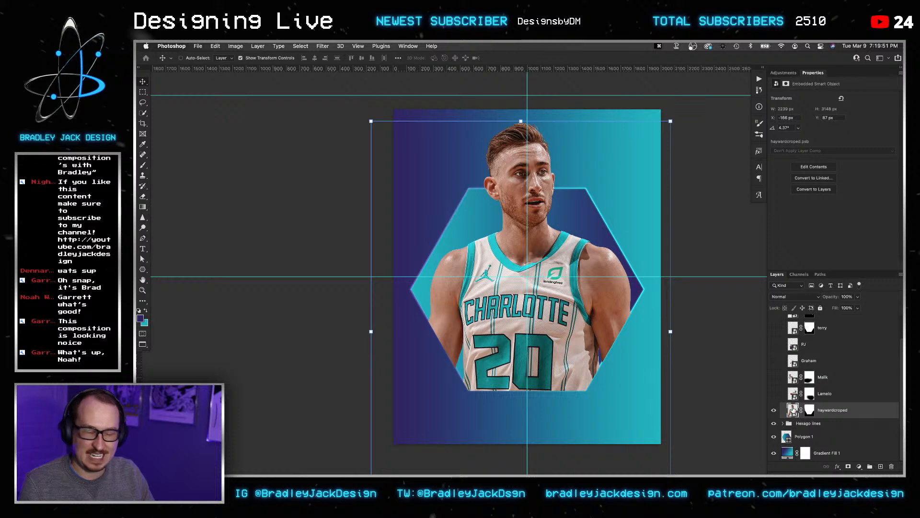
double_click(793, 409)
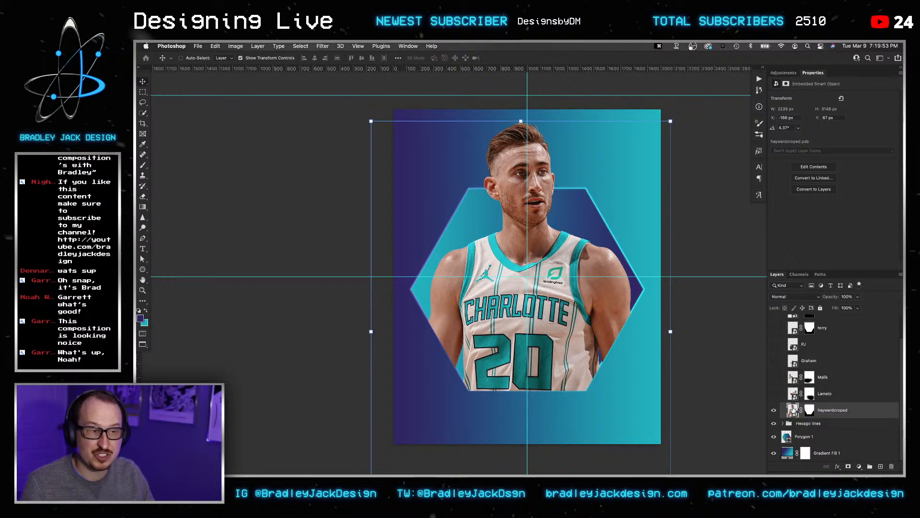
key(super+w)
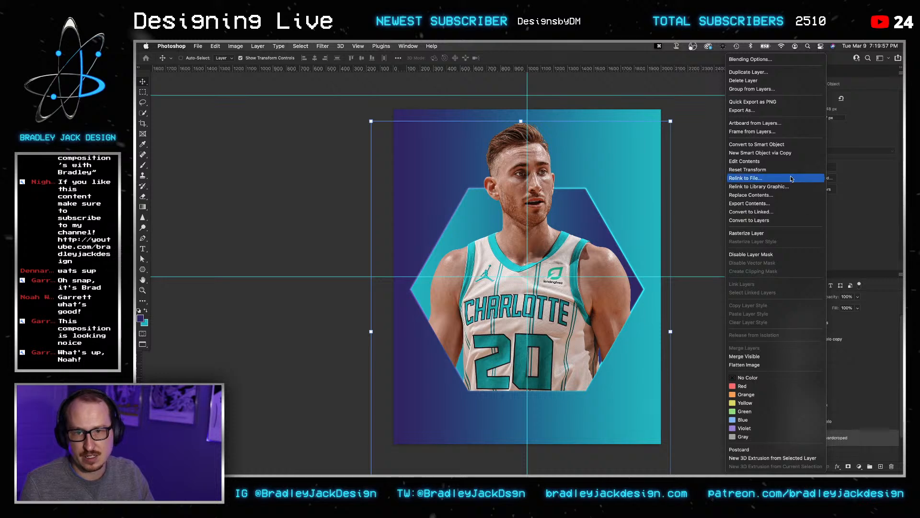
key(Escape)
Duplicate the haywardcroped smart object and rasterize the duplicate layer.
key(super+j)
right_click(828, 439)
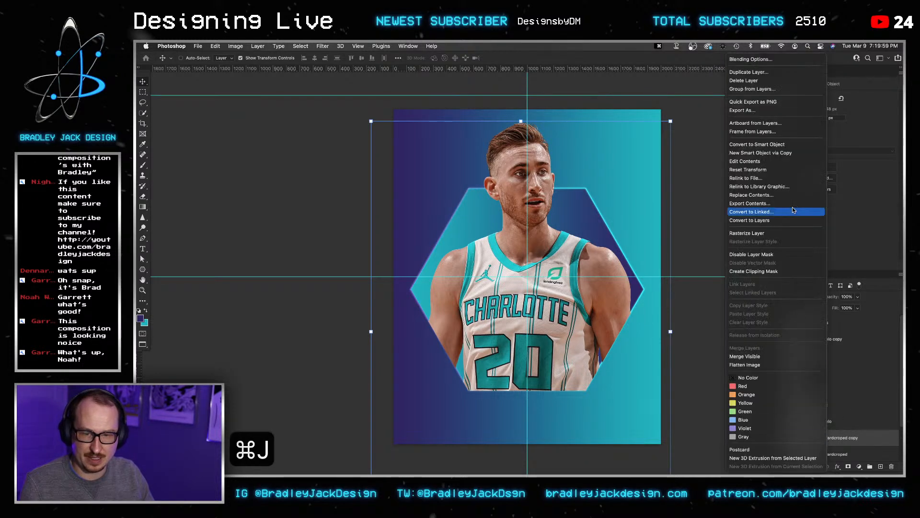
click(785, 233)
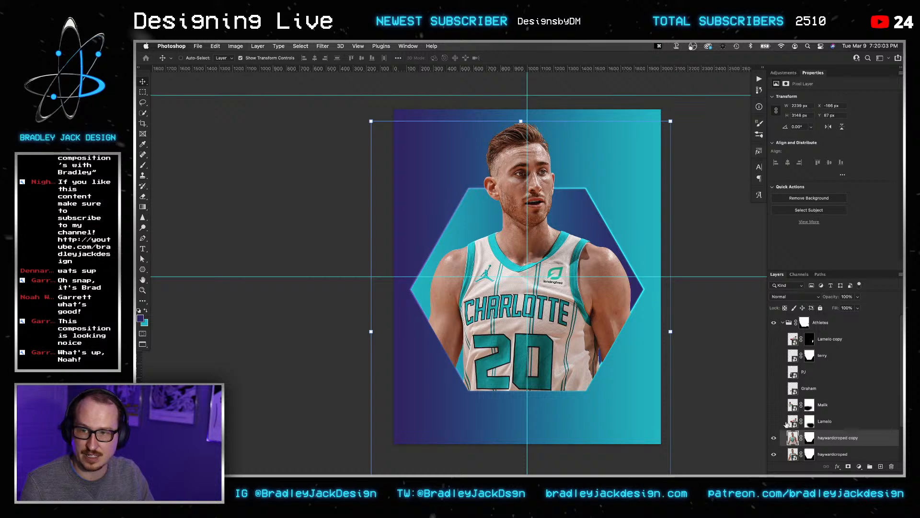
click(775, 455)
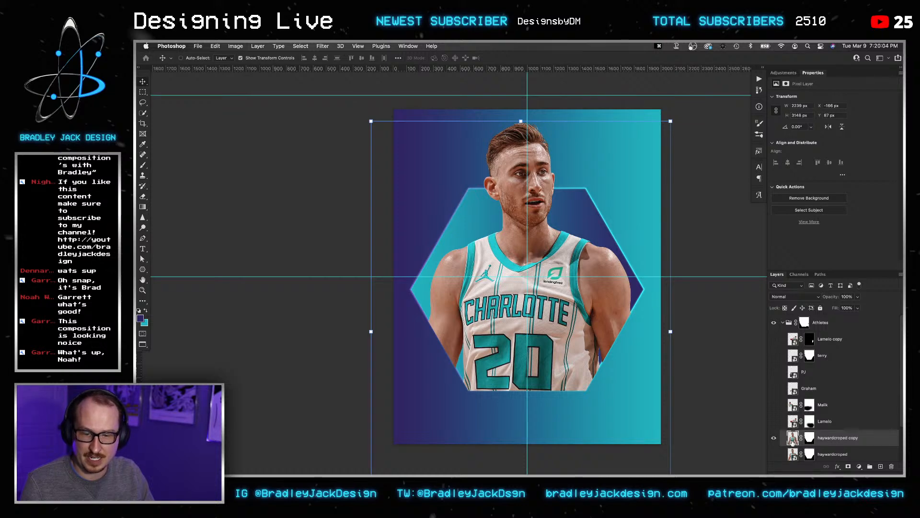
click(235, 46)
mouse_move(252, 47)
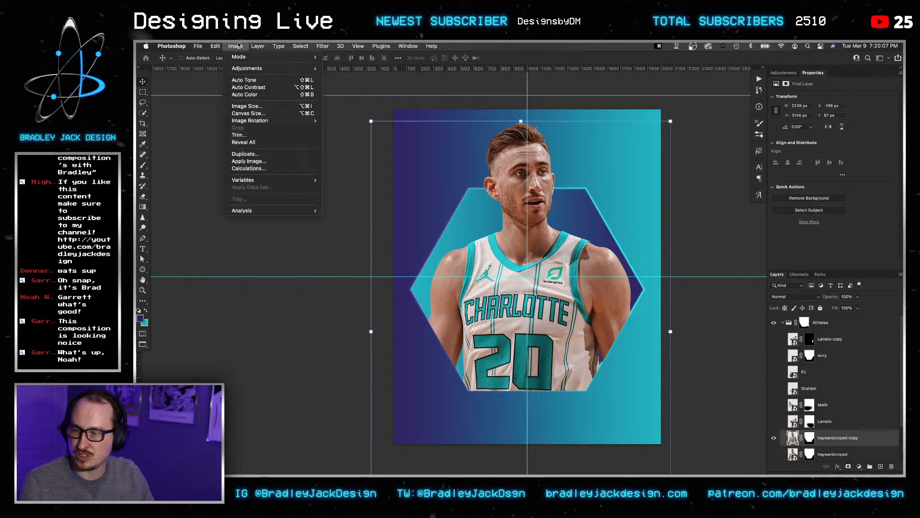
mouse_move(254, 69)
click(353, 223)
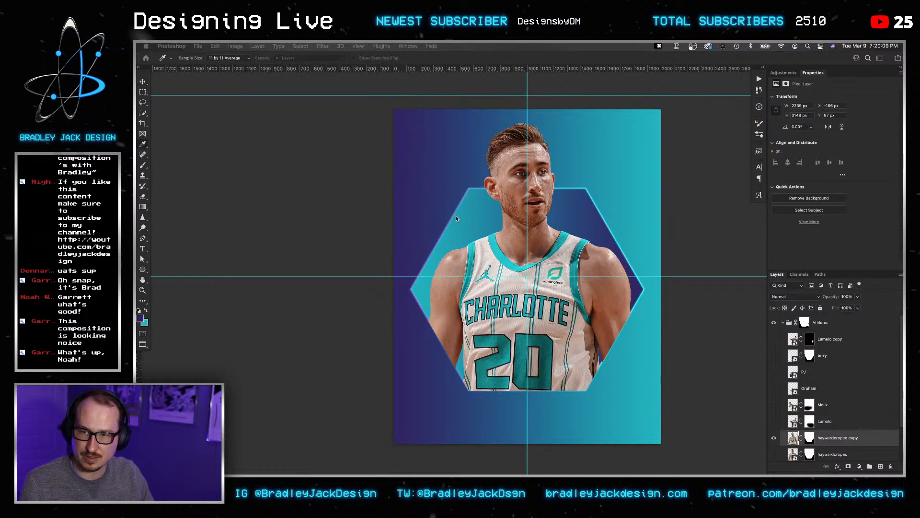
drag(358, 218, 306, 127)
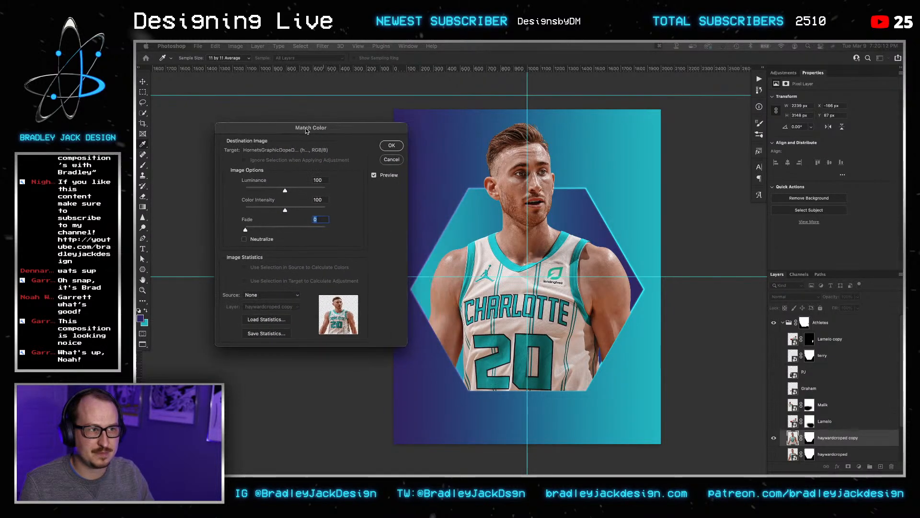
click(269, 294)
click(263, 299)
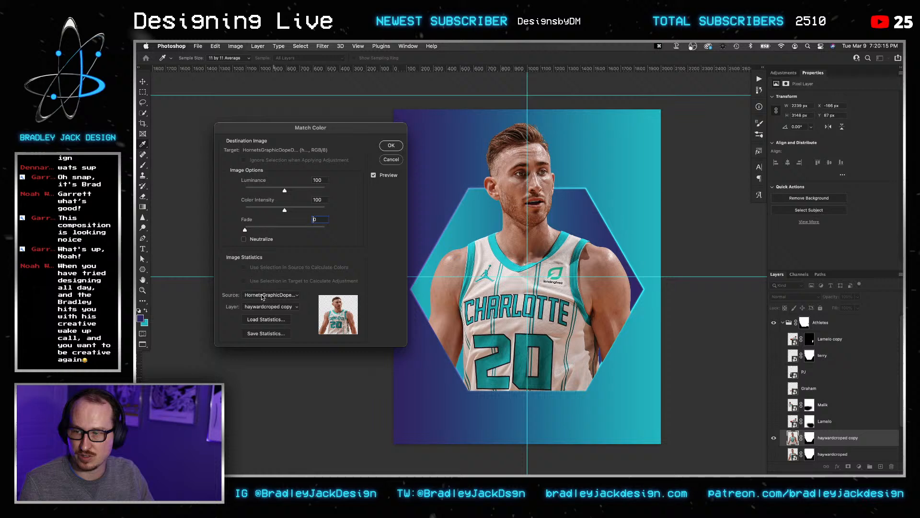
click(294, 311)
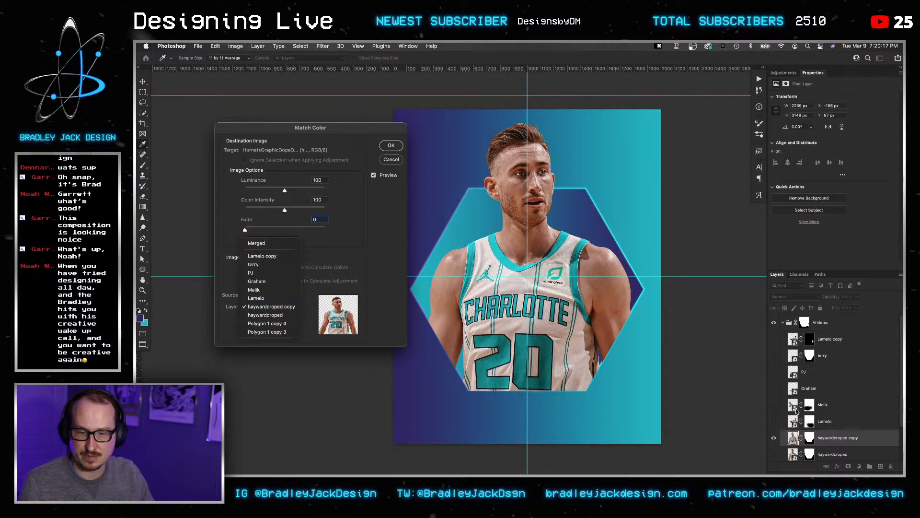
click(271, 332)
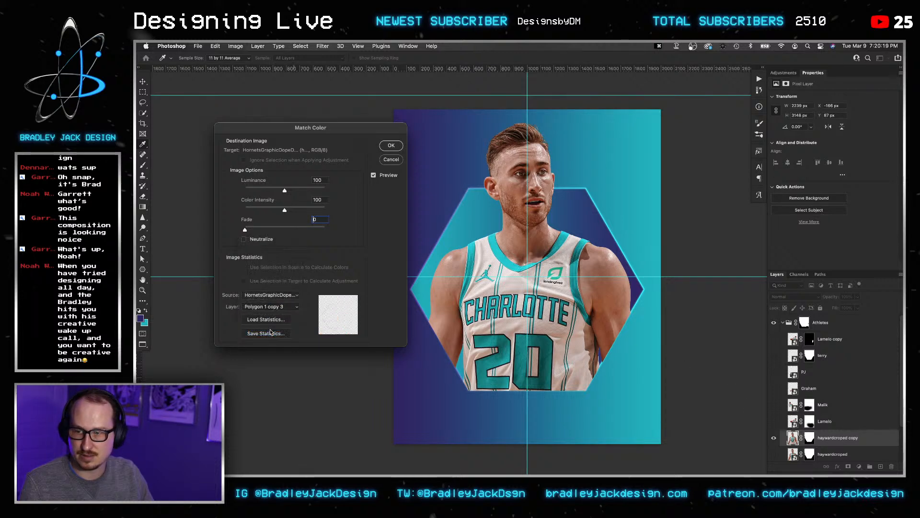
scroll(680, 323, down, 7)
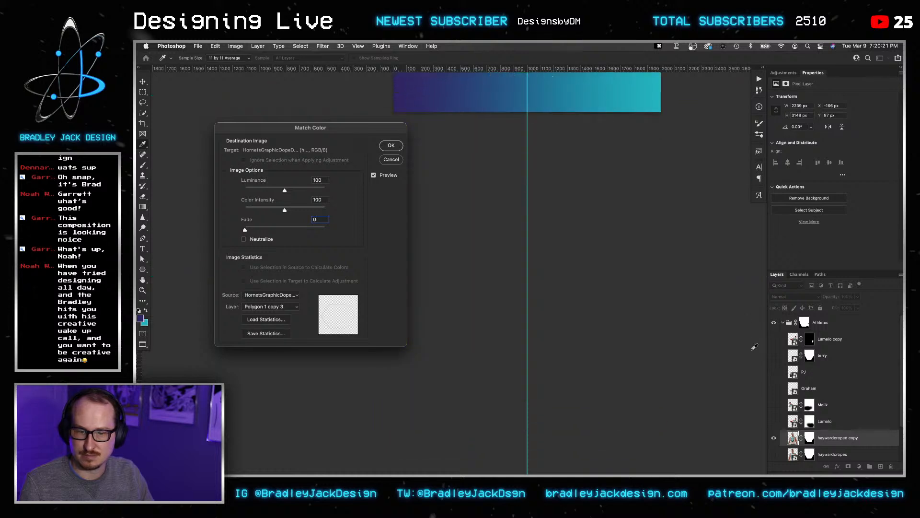
scroll(753, 346, up, 8)
scroll(777, 366, down, 3)
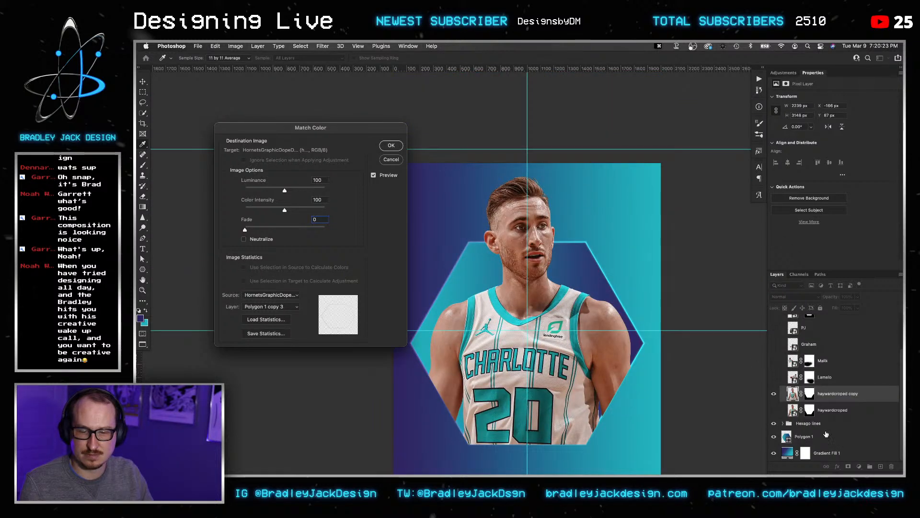
click(262, 306)
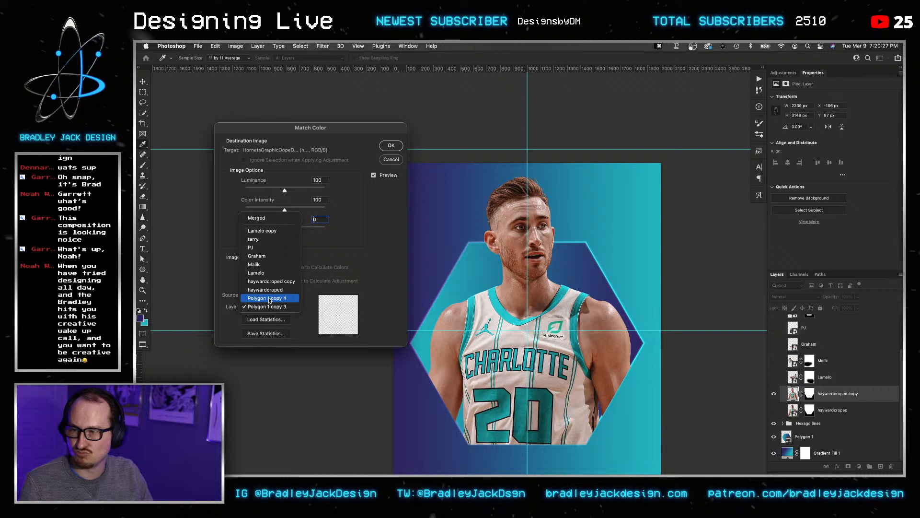
click(348, 257)
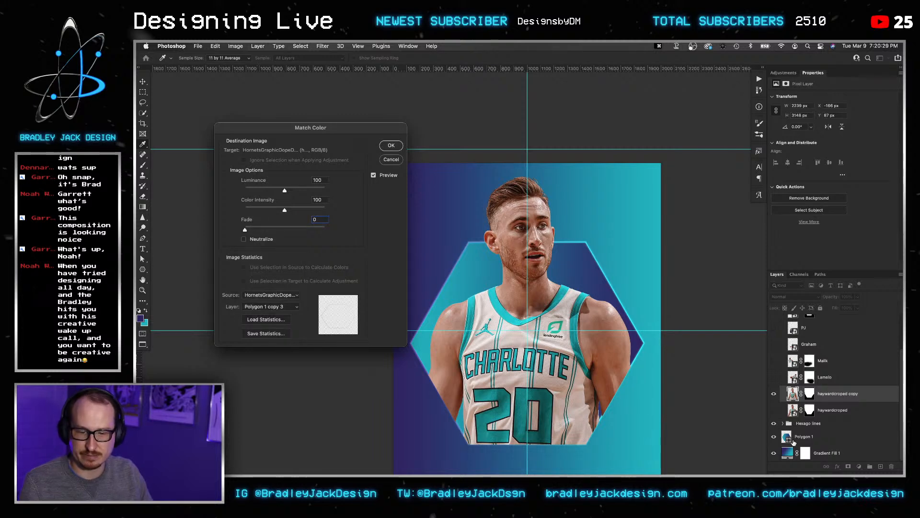
key(Escape)
Duplicate the Gradient Fill 1 layer and rasterize the duplicate.
click(836, 453)
key(super+j)
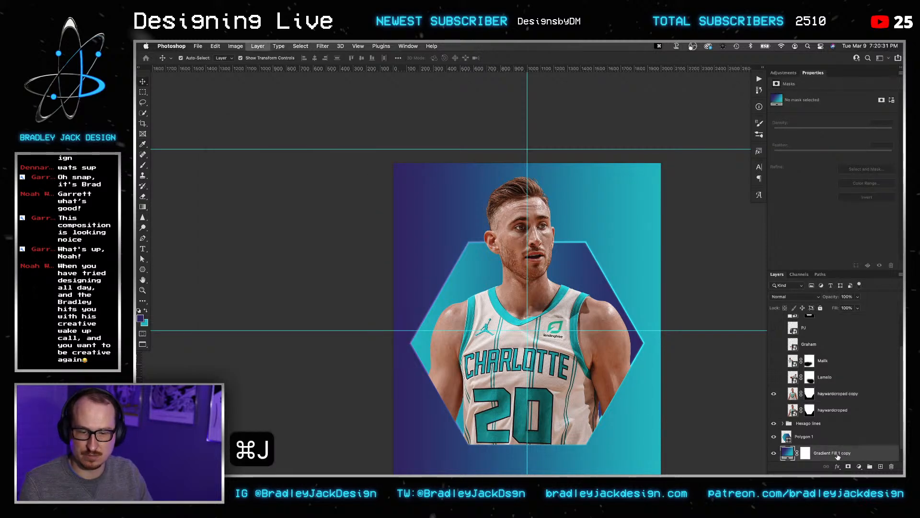
right_click(837, 456)
click(777, 212)
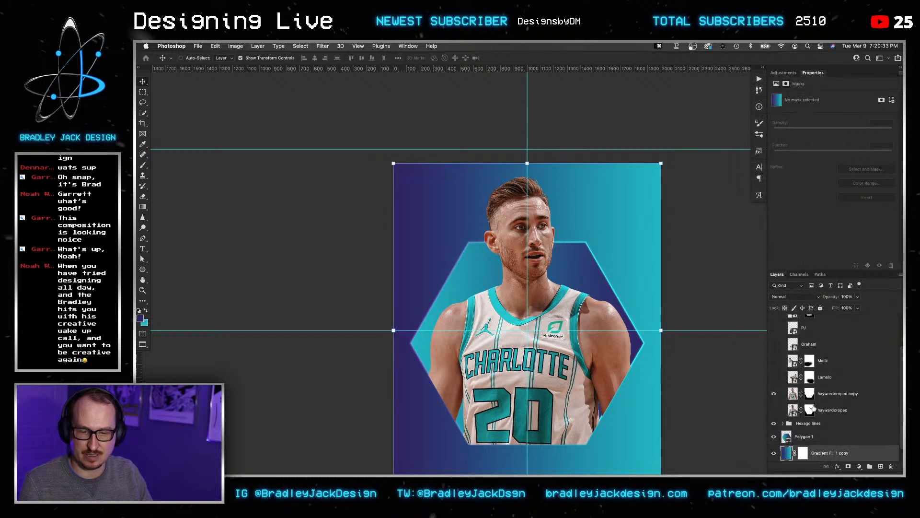
Try Match Color on the haywardcroped copy layer using Gradient Fill 1 copy as source, with fade 28 and luminance 29.
click(793, 395)
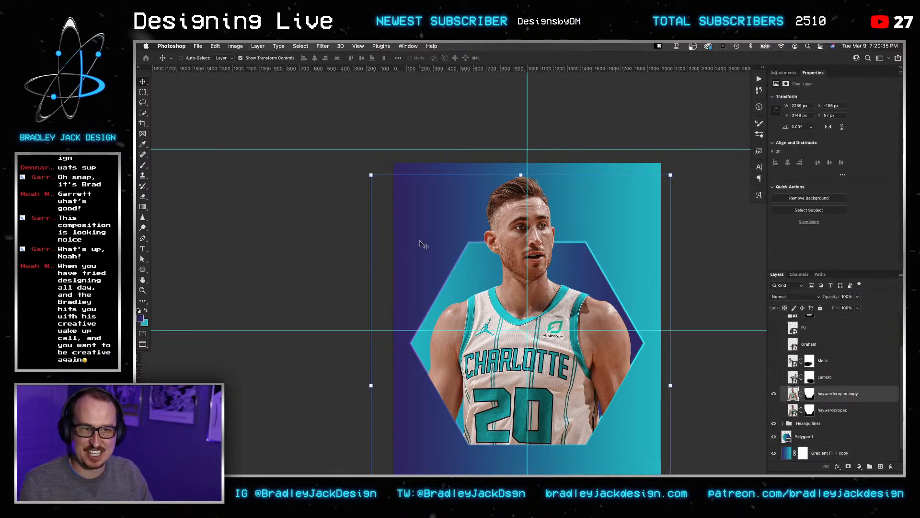
click(236, 46)
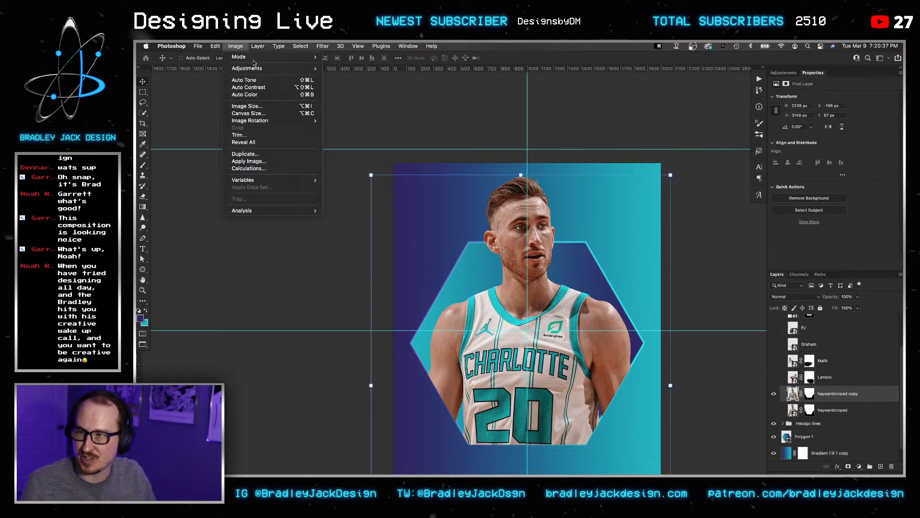
mouse_move(258, 46)
mouse_move(293, 151)
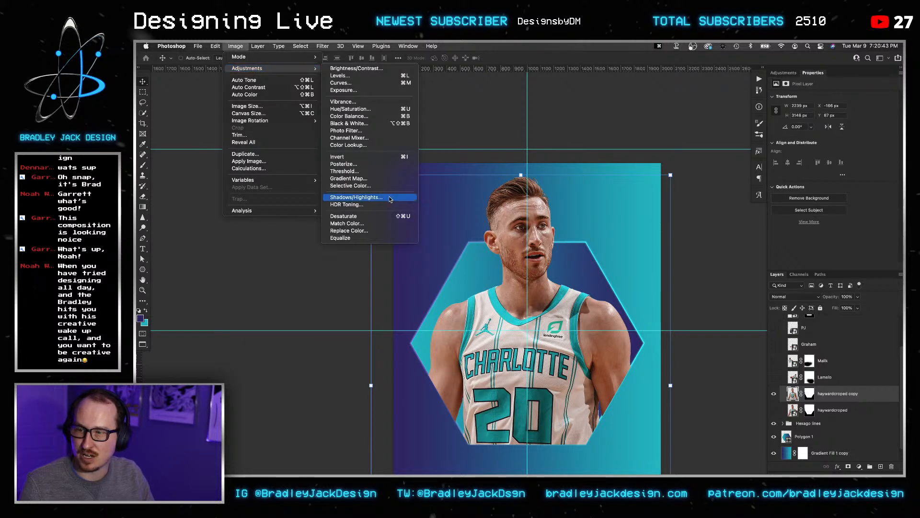
click(390, 225)
key(space)
drag(549, 316, 572, 268)
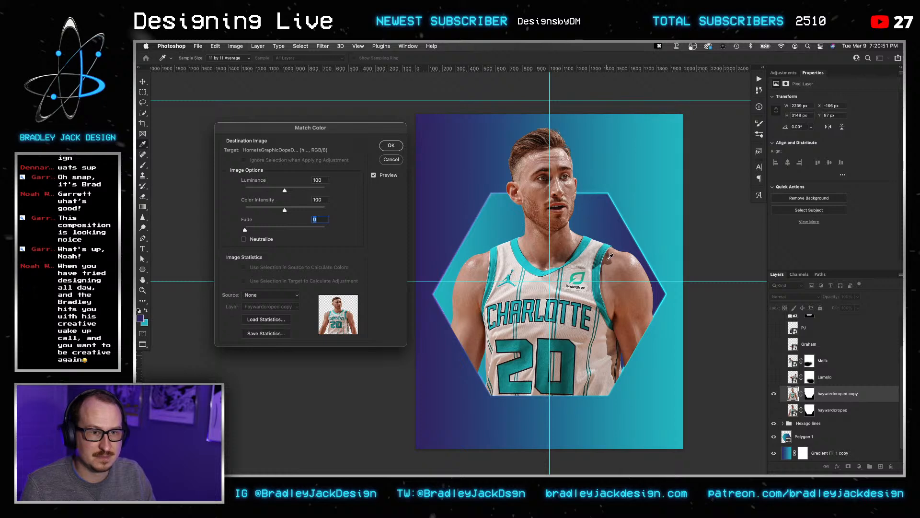
click(270, 295)
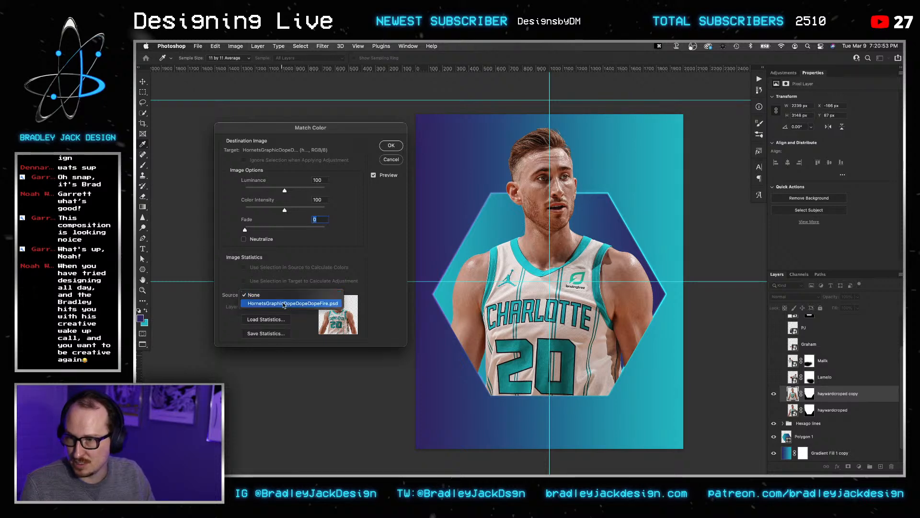
click(274, 303)
click(276, 306)
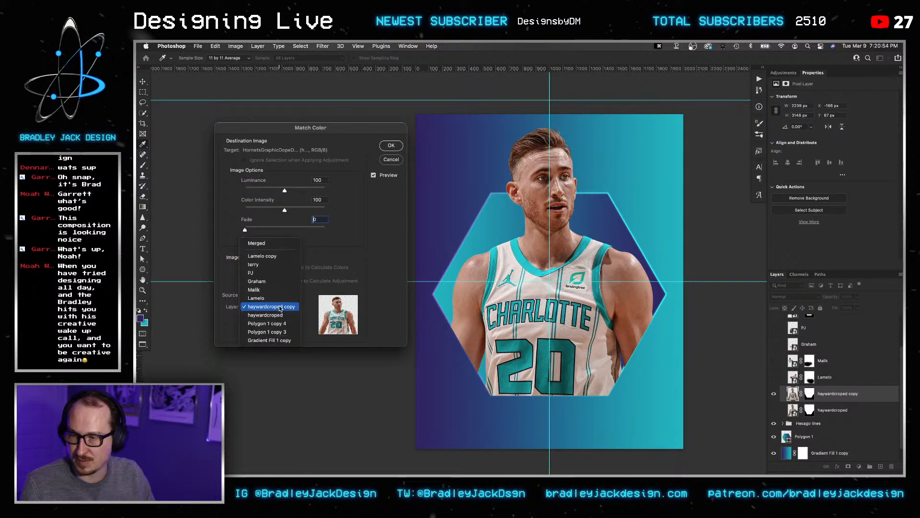
click(285, 339)
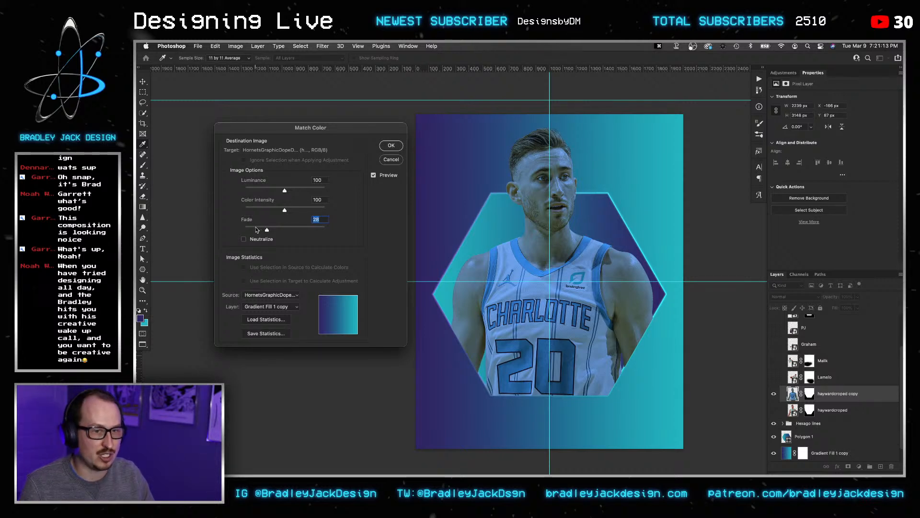
drag(284, 190, 256, 190)
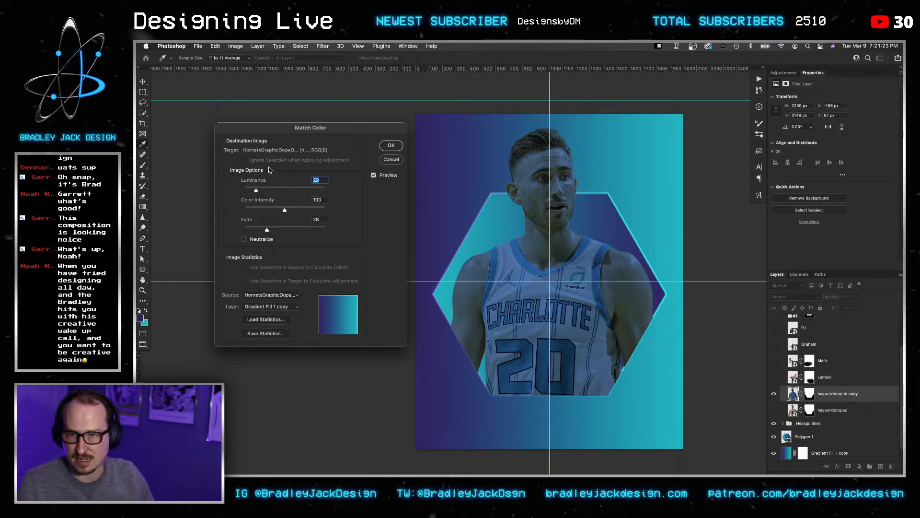
click(391, 159)
Delete the rasterized haywardcroped copy and show the original haywardcroped layer.
key(BackSpace)
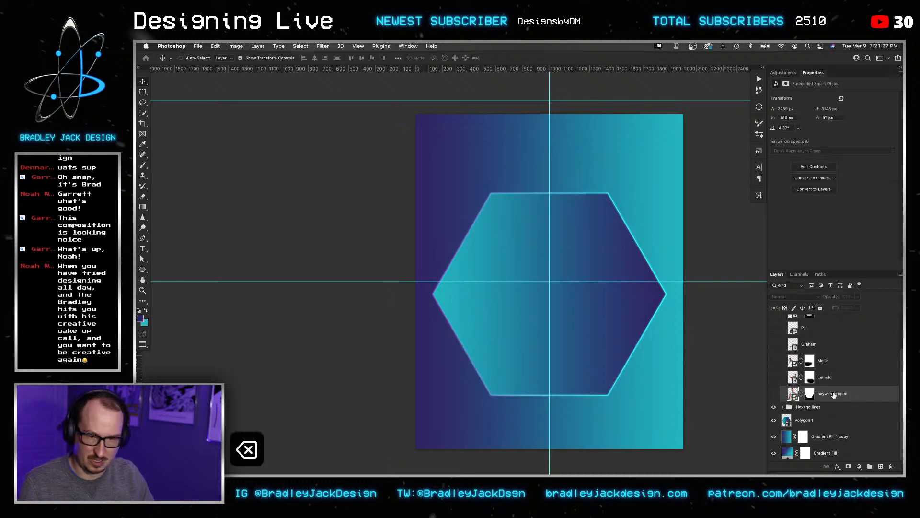
click(774, 394)
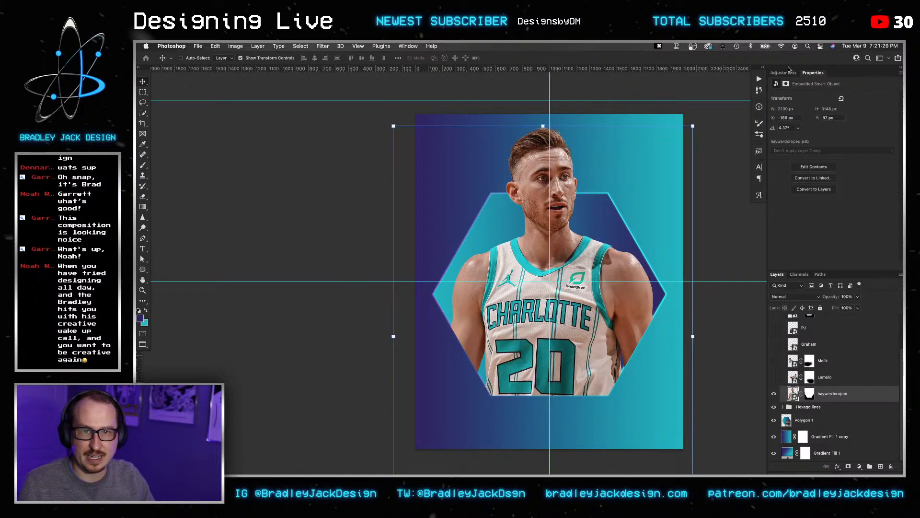
Add an Exposure adjustment layer directly above haywardcroped and lower its exposure to -1.1.
click(784, 73)
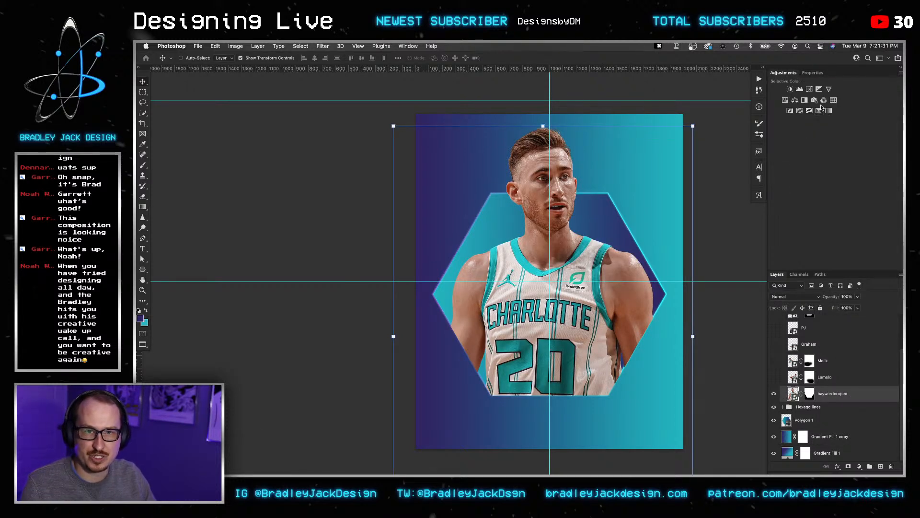
click(820, 89)
click(882, 109)
key(super+a)
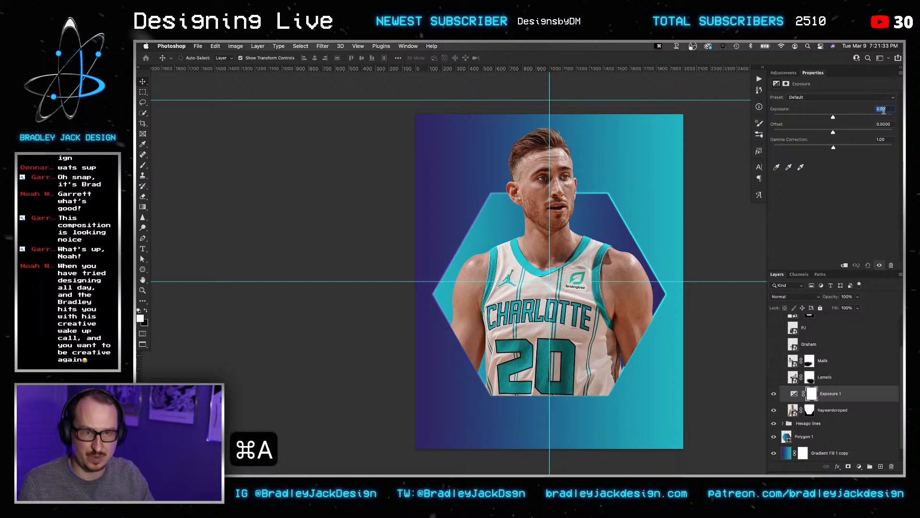
key(Down)
key(Down)
key(Down)
key(Down)
key(Down)
key(Down)
key(Down)
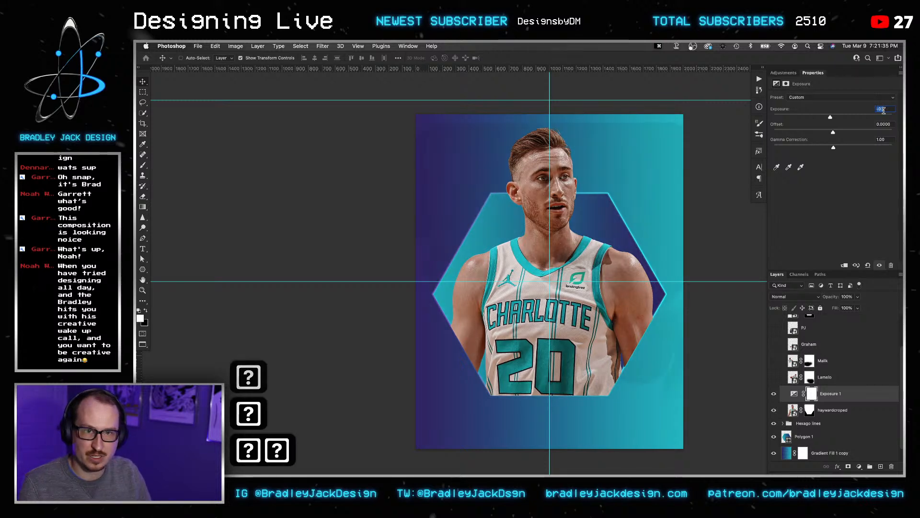
key(Down)
key(Down)
key(Down)
key(Down)
key(Down)
key(Down)
key(Down)
key(Down)
key(Down)
key(Down)
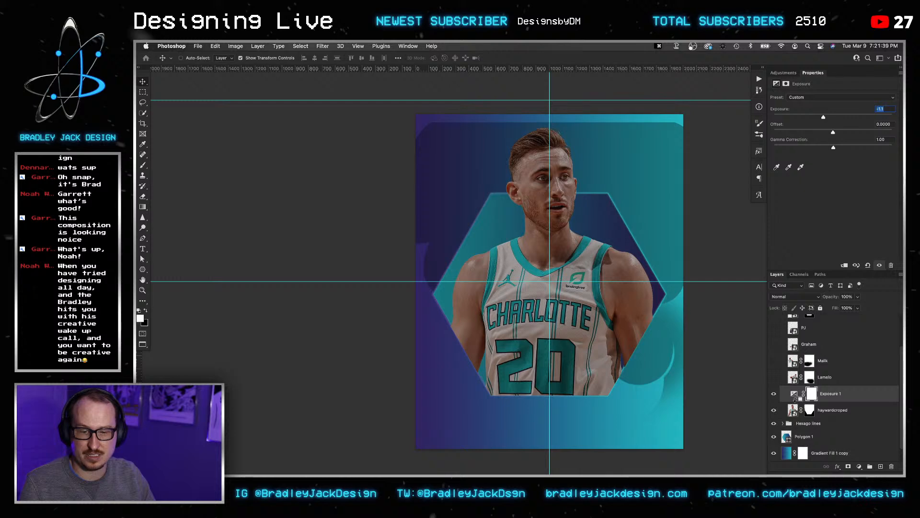
Clip the Exposure adjustment to the haywardcroped layer and set its exposure to -1.
alt+click(795, 400)
key(super+a)
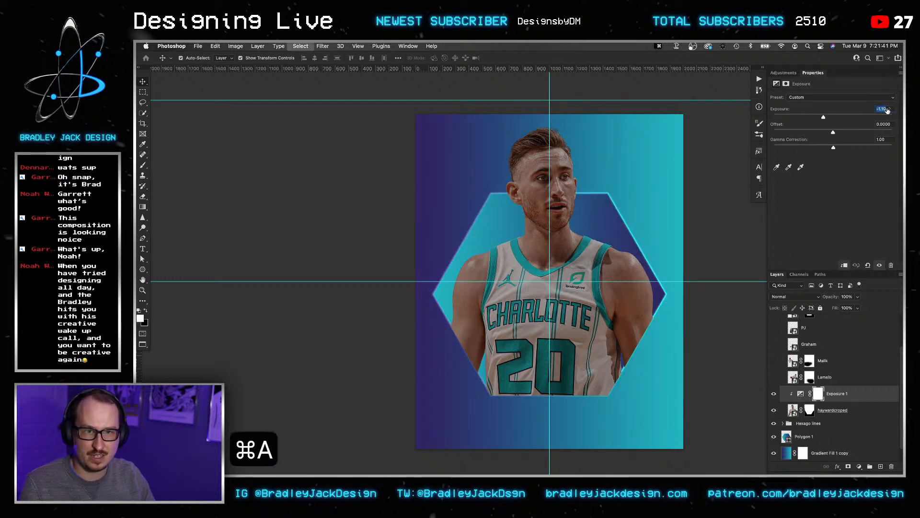
text(-1)
key(Tab)
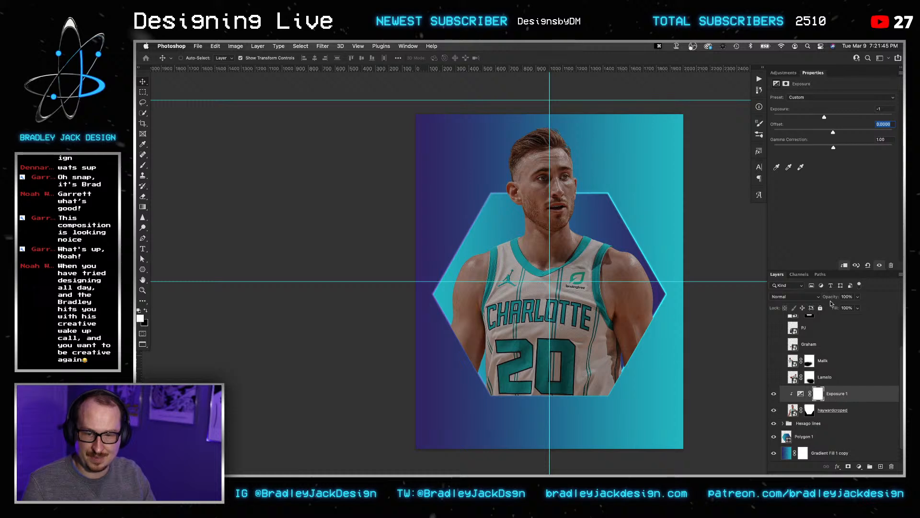
Add a Gradient Map adjustment layer above the Exposure layer, keep its default gradient, and hide it.
click(783, 72)
click(829, 110)
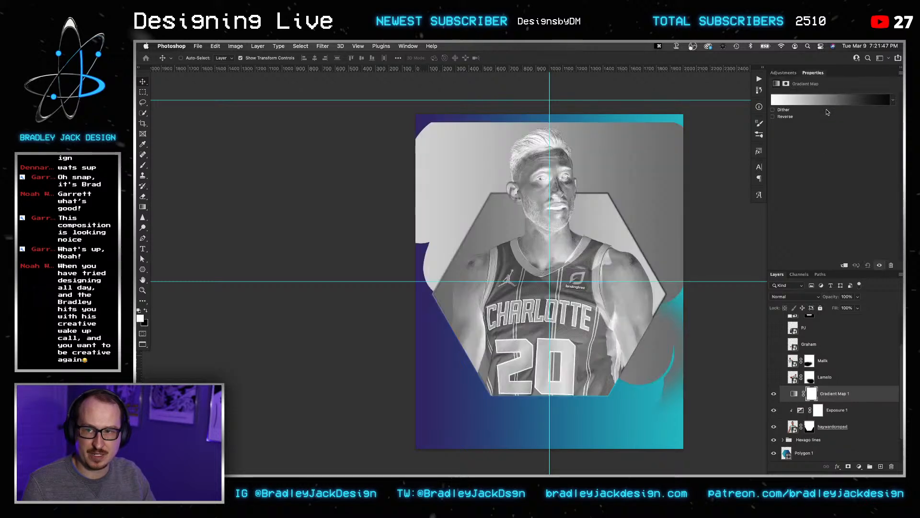
click(819, 101)
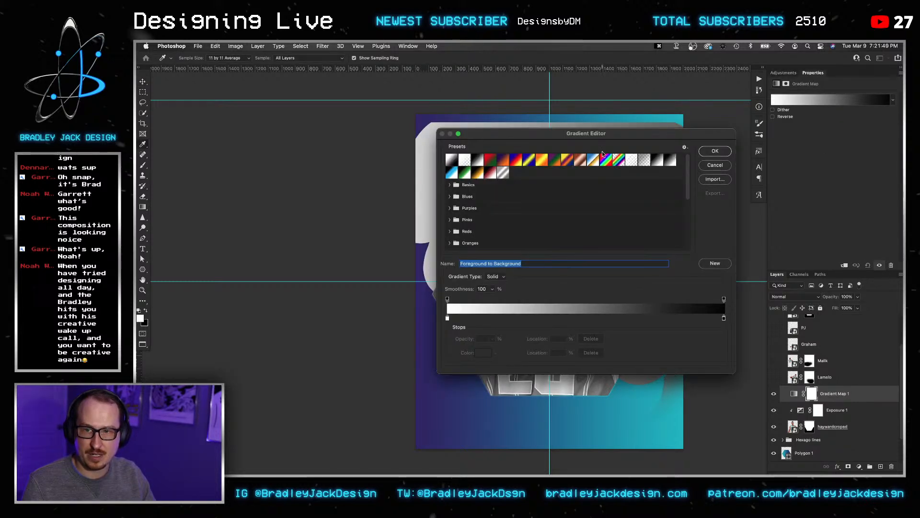
click(712, 165)
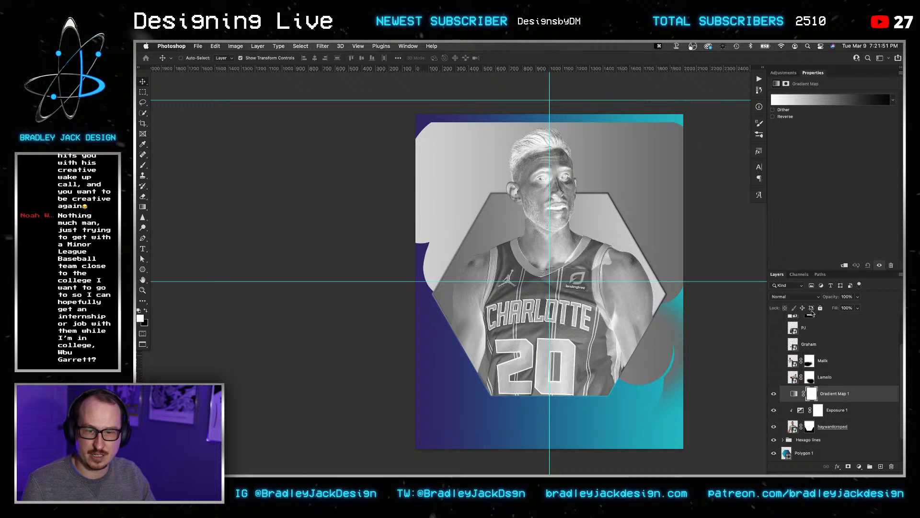
click(773, 394)
Try sampling the poster's teal, and copy the Hornets teal hex code 00788C from the Team Color Codes page in Safari before returning to Photoshop.
key(i)
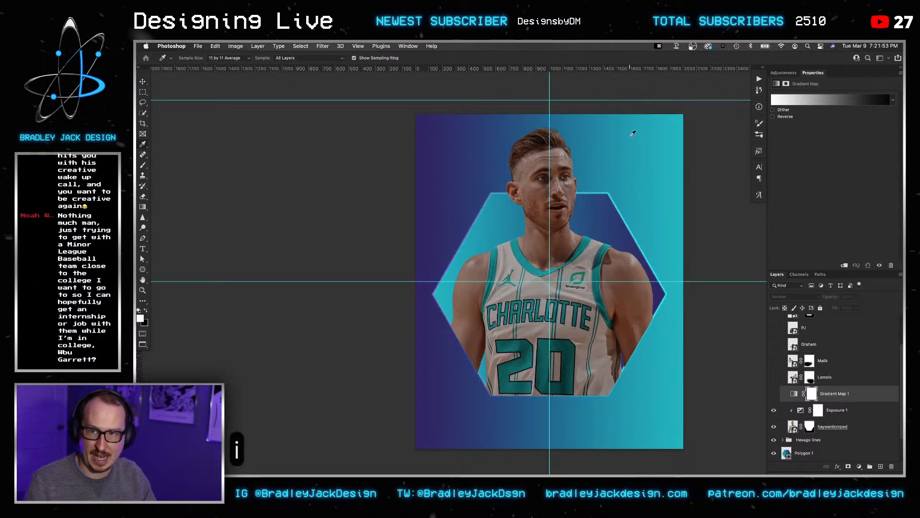
click(683, 122)
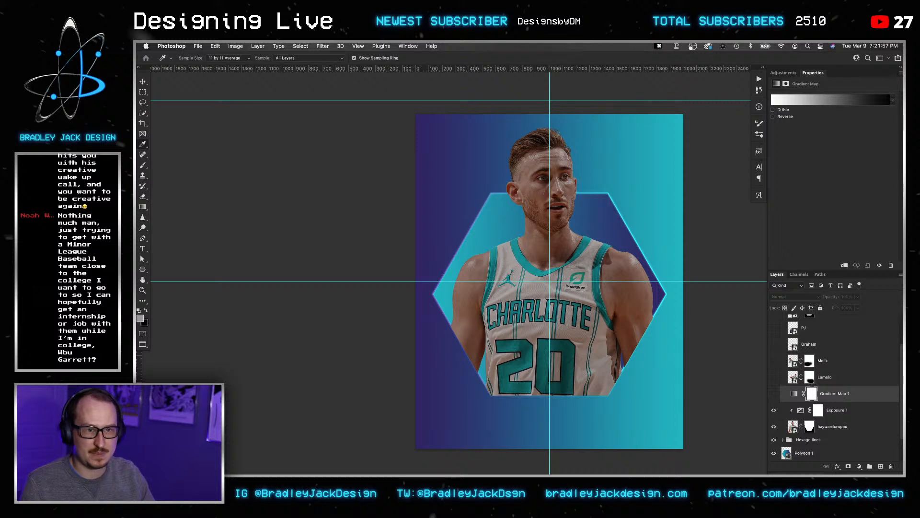
key(super+Tab)
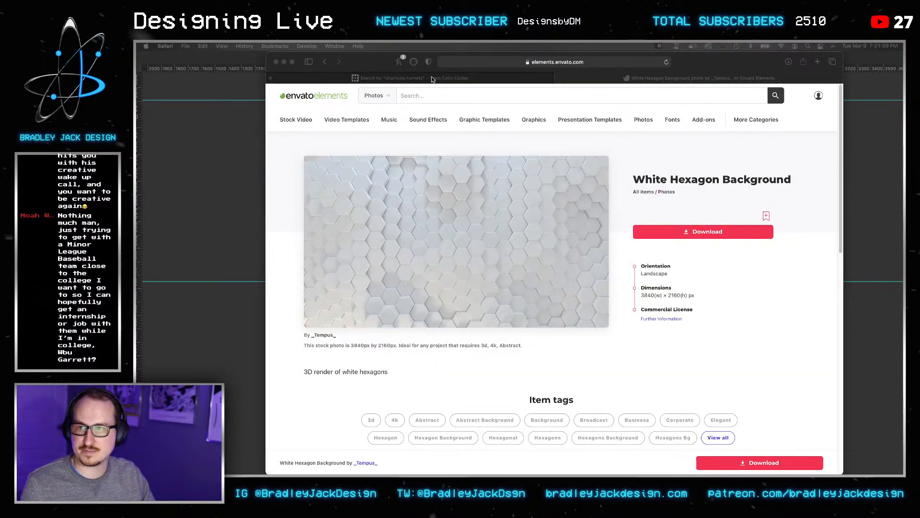
key(ctrl+Tab)
double_click(381, 346)
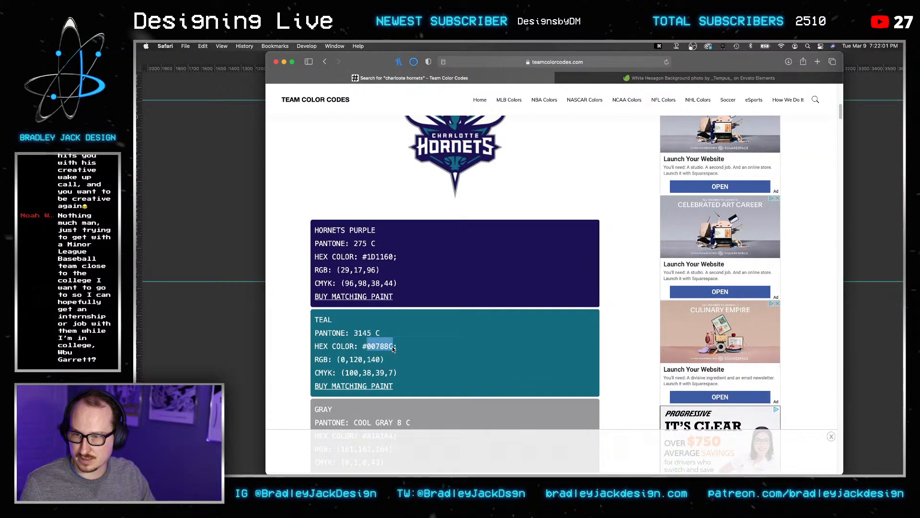
key(super+c)
key(super+Tab)
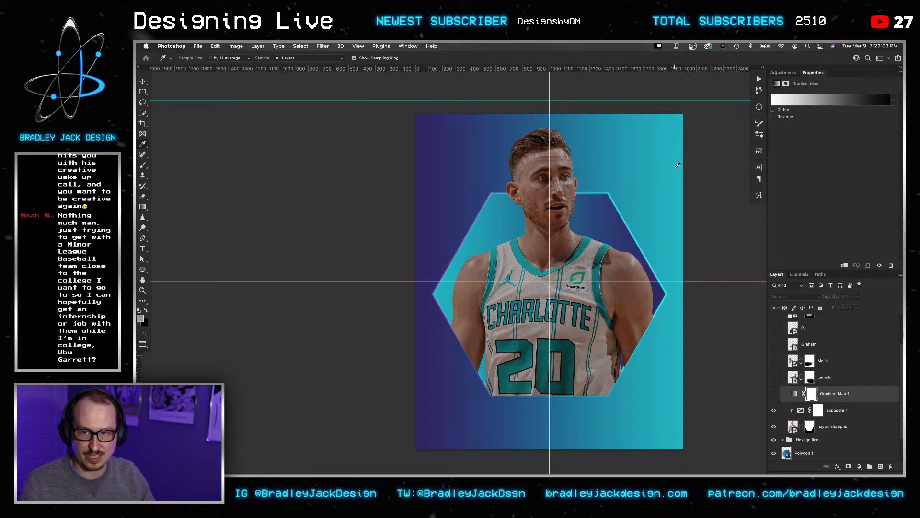
Delete the Gradient Fill 1 copy layer and check Gradient Fill 1's gradient settings without changing them.
scroll(815, 431, down, 2)
click(814, 436)
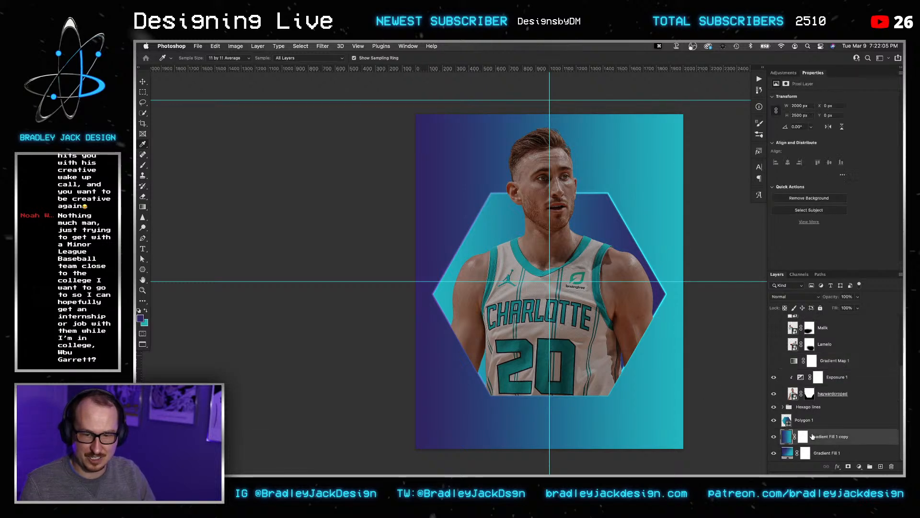
key(BackSpace)
double_click(787, 453)
key(Escape)
key(Escape)
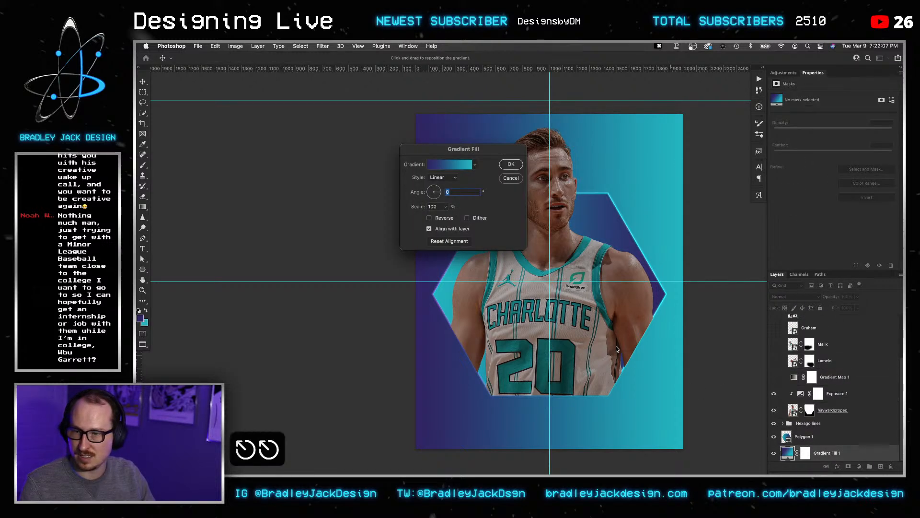
key(v)
key(d)
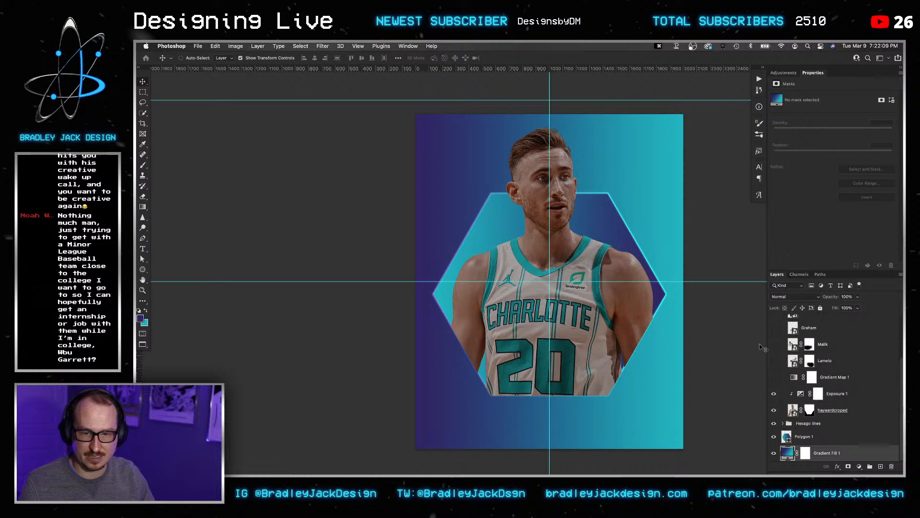
Change the Gradient Map 1 adjustment to the purple-to-teal Foreground to Background gradient.
click(800, 378)
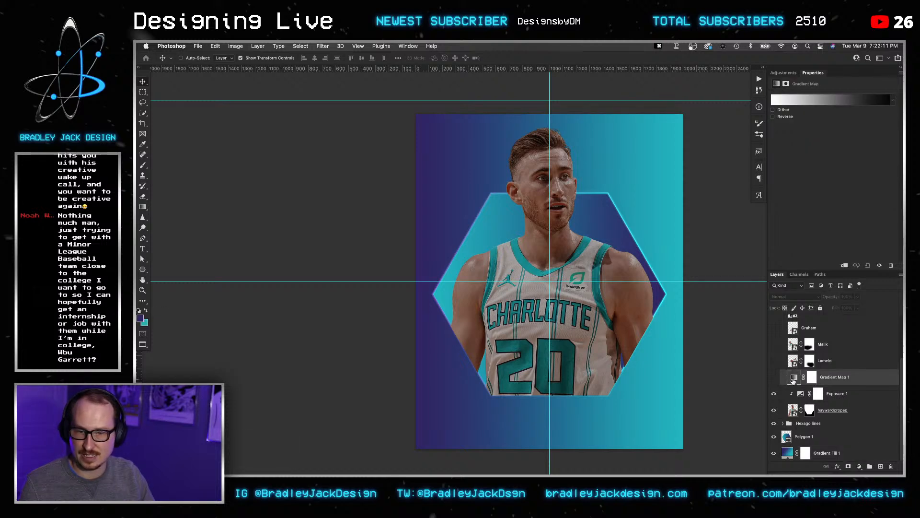
click(810, 102)
click(452, 160)
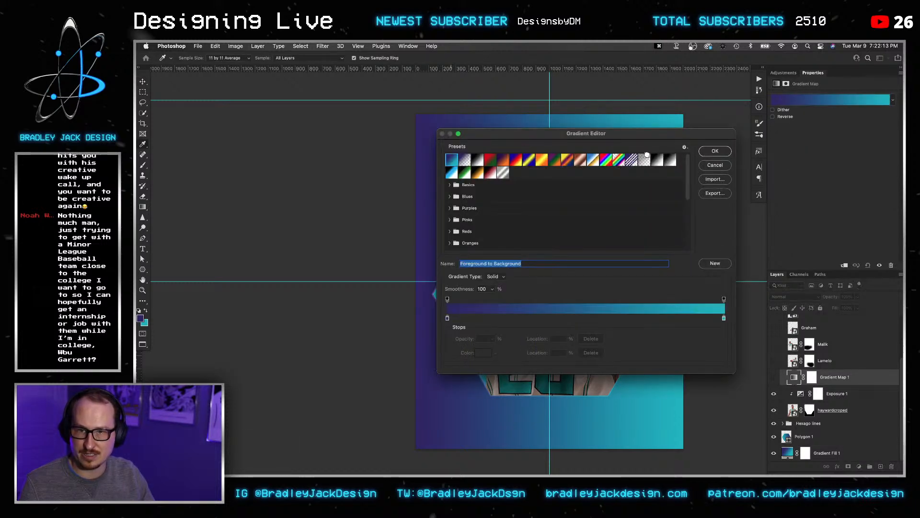
click(709, 157)
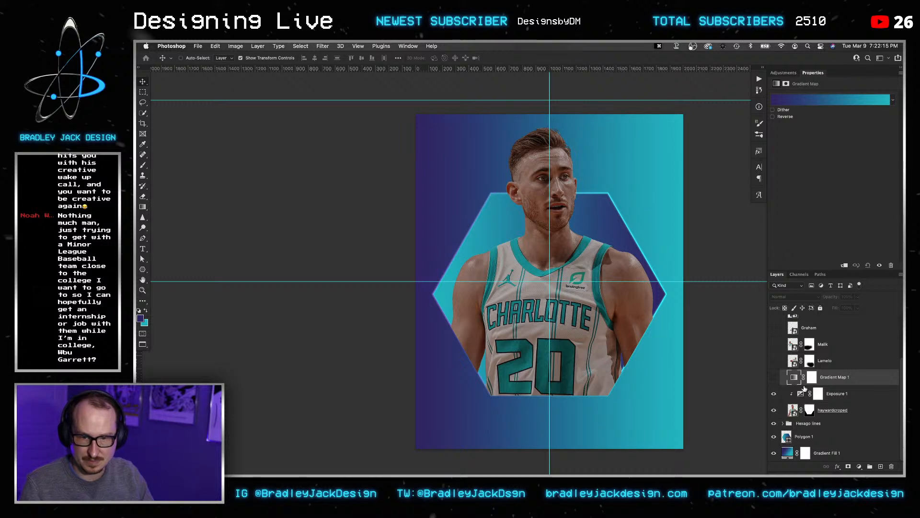
Clip Gradient Map 1 to the haywardcroped layer, make it visible, and set its blend mode to Soft Light.
alt+click(773, 384)
click(774, 378)
key(v)
key(v)
key(alt+shift+f)
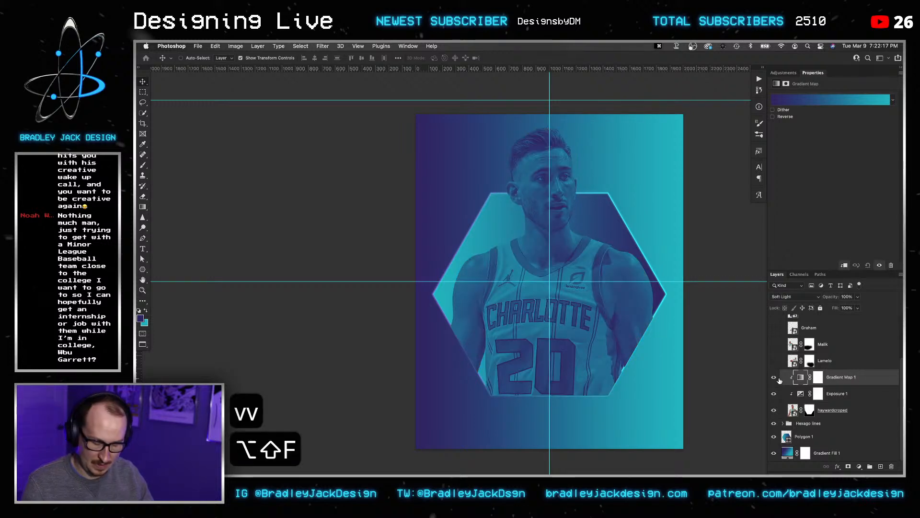
key(v)
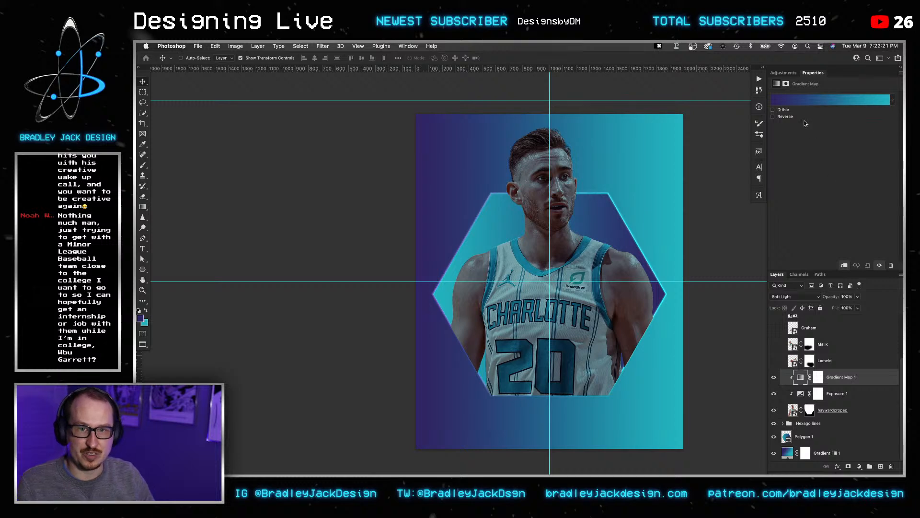
Leave the gradient colors as they are, try Gradient Map 1 at 50% opacity, and set it to 75%.
click(809, 104)
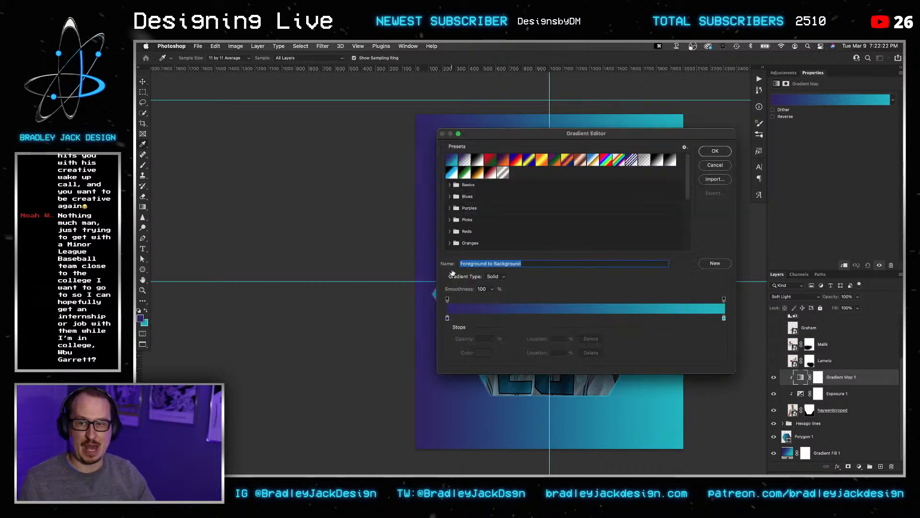
click(714, 165)
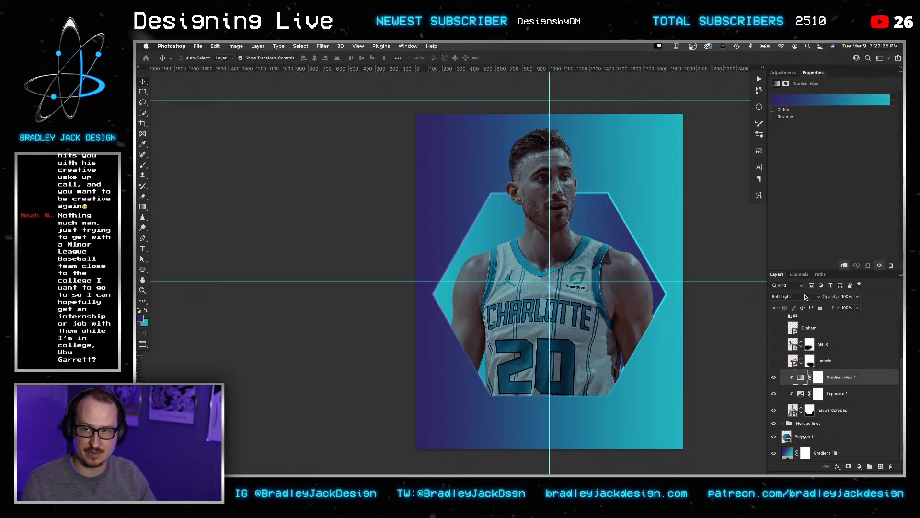
key(v)
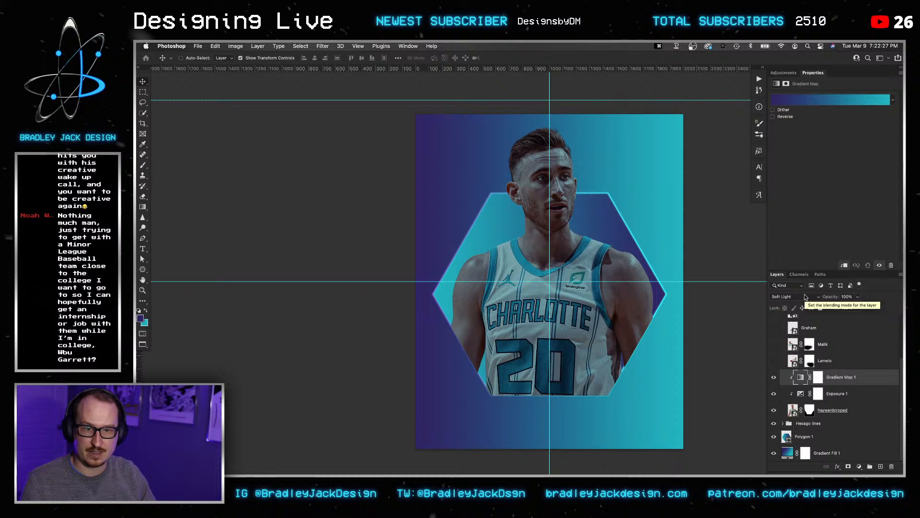
key(5)
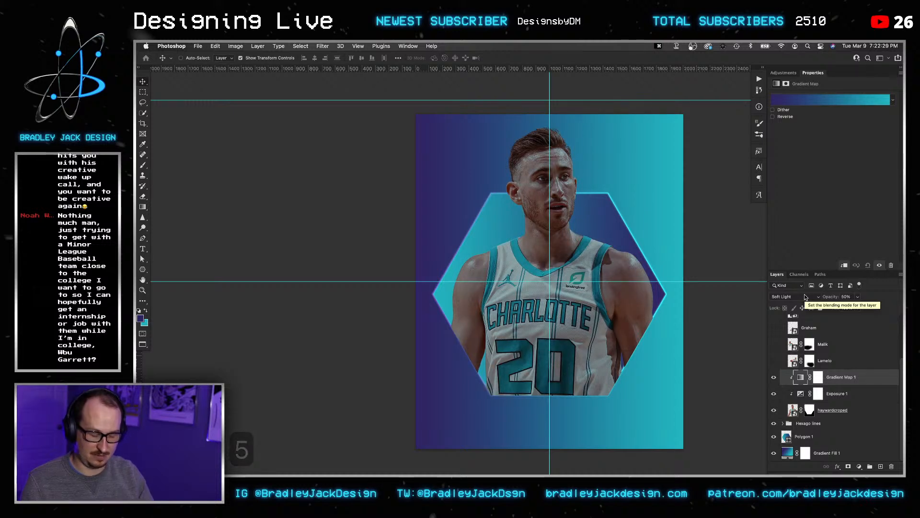
key(7)
key(5)
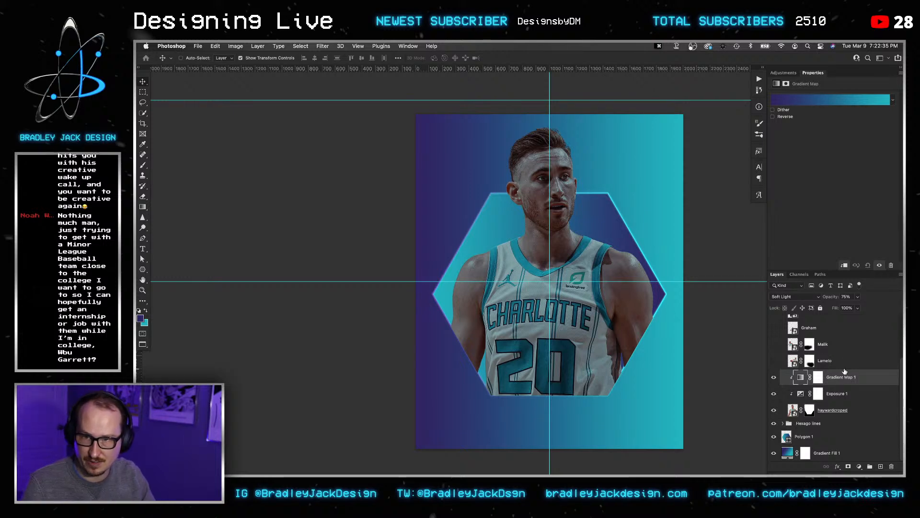
Split Gradient Map 1's underlying-layer Blend If highlight slider to 94 / 171, and compare the athlete with the adjustment hidden and shown.
double_click(870, 377)
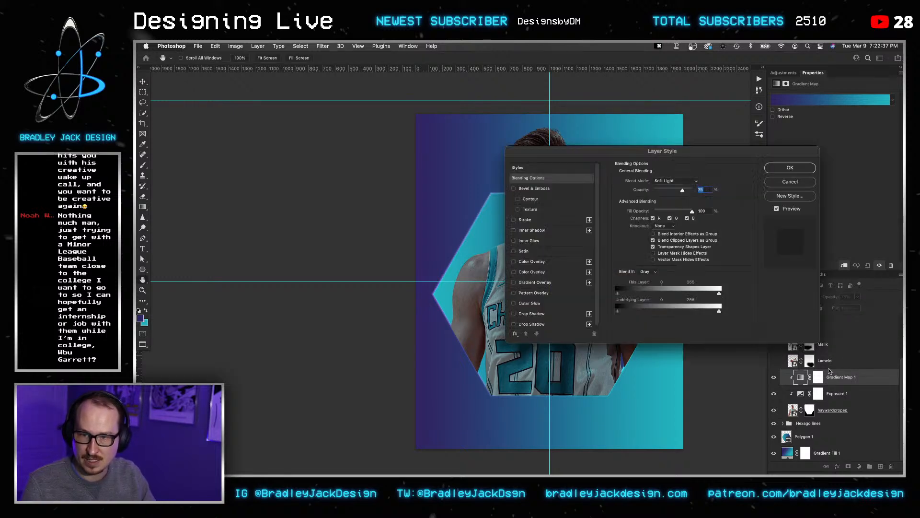
drag(685, 151, 324, 85)
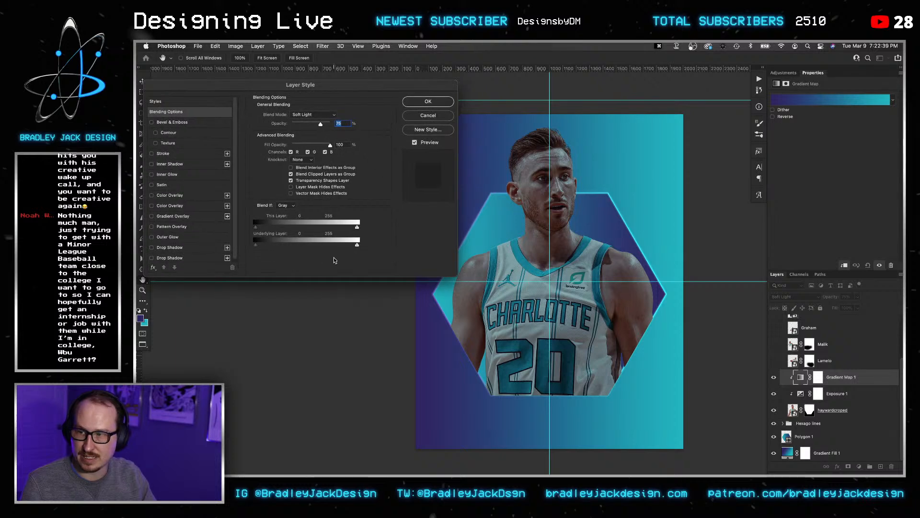
drag(357, 245, 340, 246)
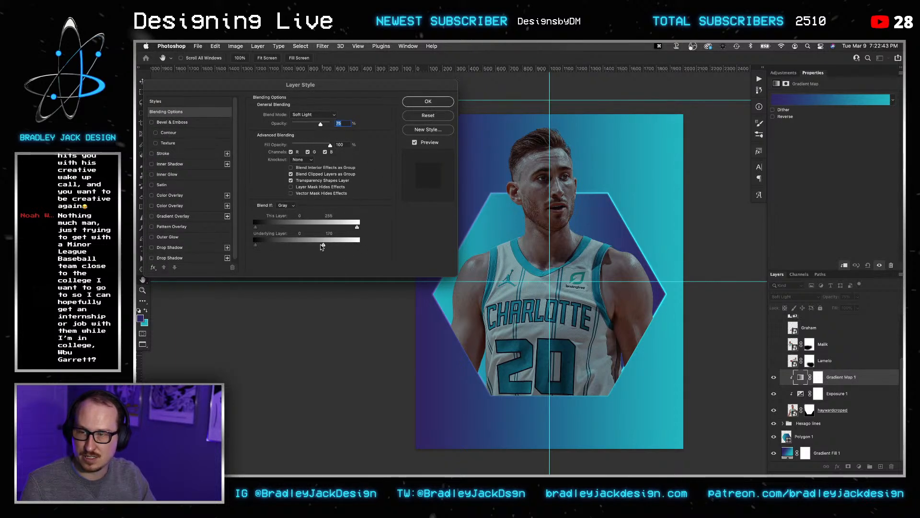
mouse_move(309, 244)
mouse_down()
mouse_move(388, 246)
mouse_move(303, 243)
mouse_up()
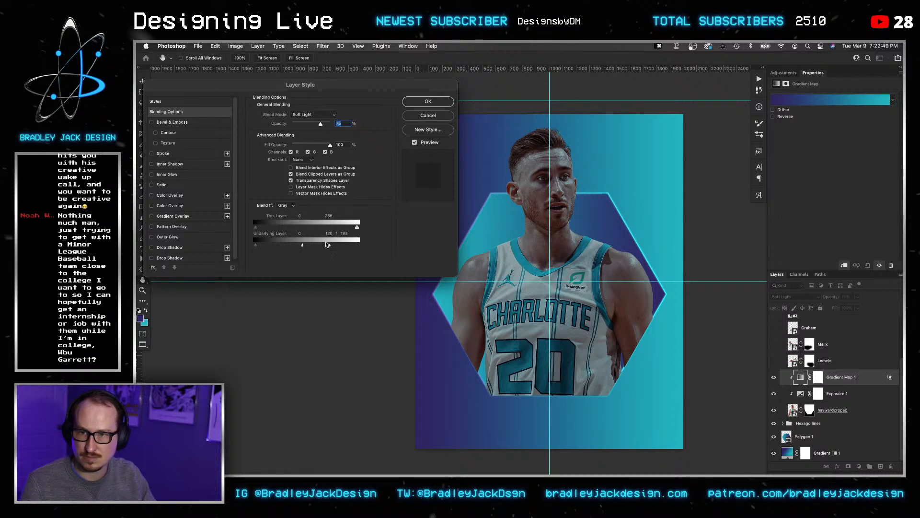
drag(303, 245, 240, 246)
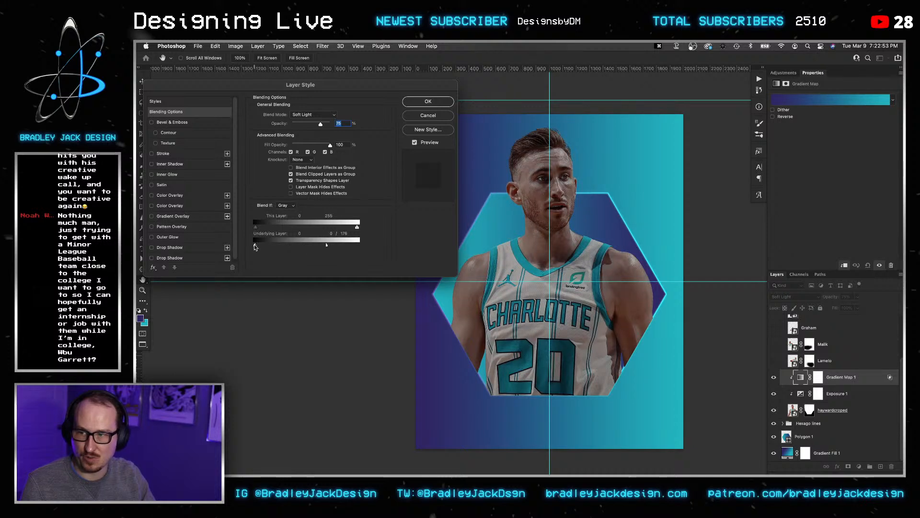
drag(261, 244, 305, 245)
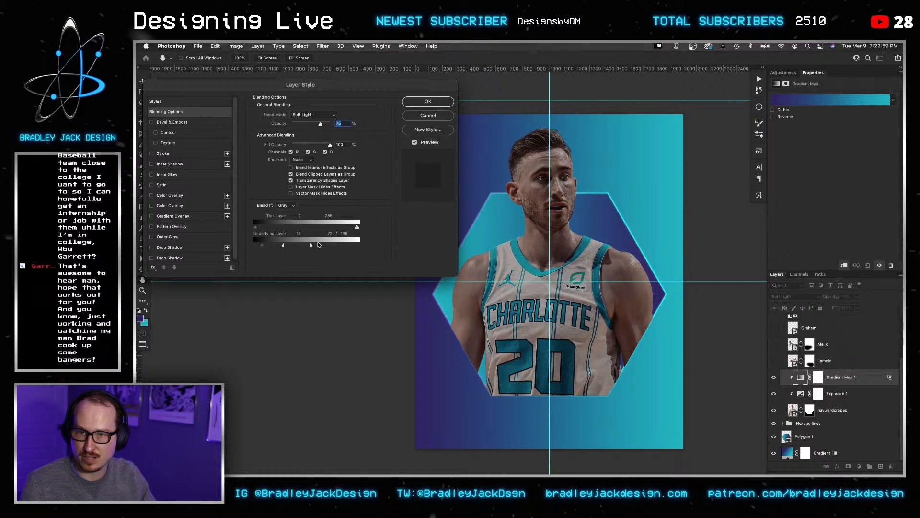
drag(289, 246, 235, 246)
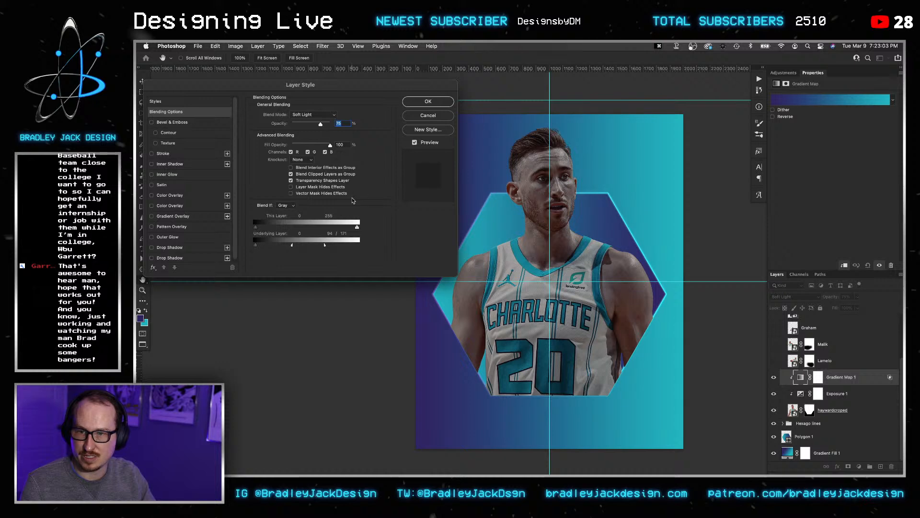
key(Return)
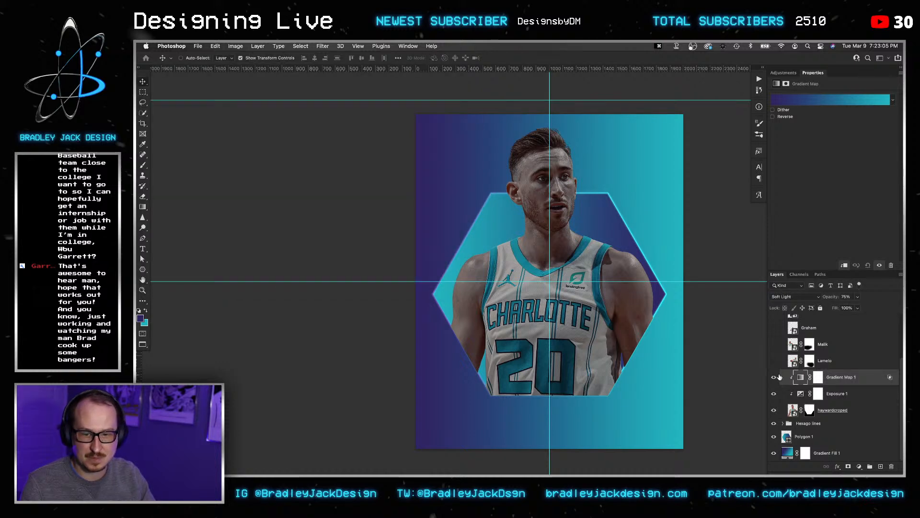
click(774, 377)
click(775, 378)
click(775, 378)
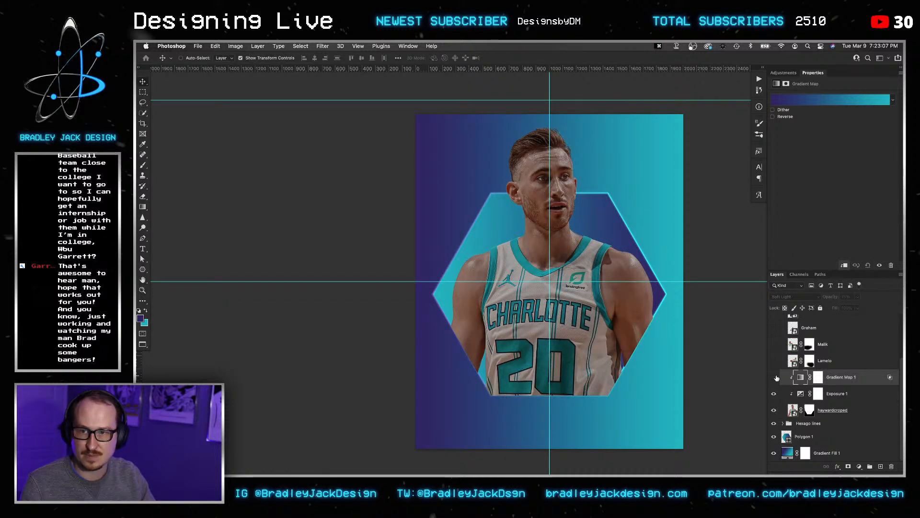
click(775, 378)
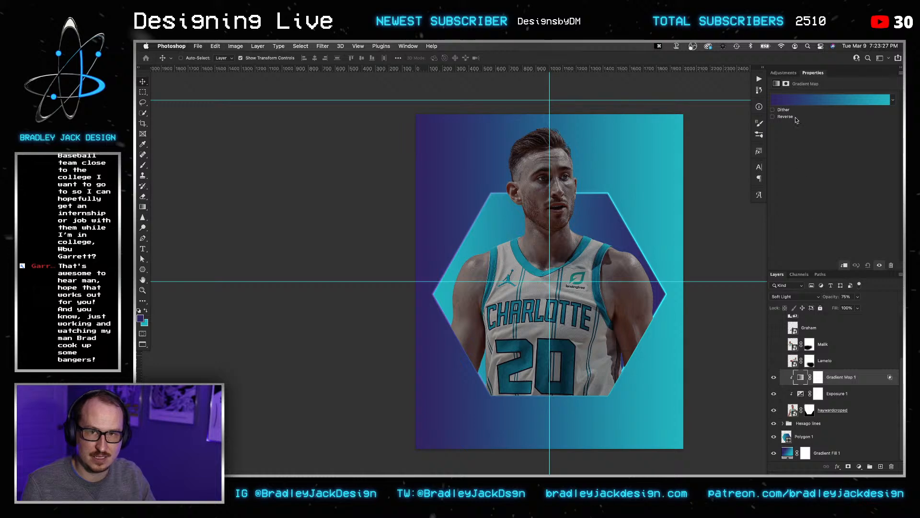
Add a Hue/Saturation adjustment layer directly above Gradient Map 1 with Colorize enabled.
click(788, 74)
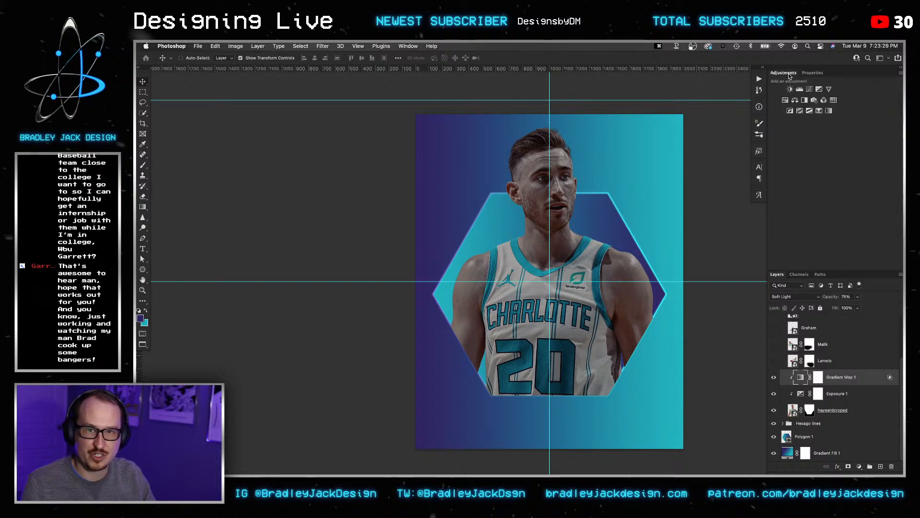
click(785, 100)
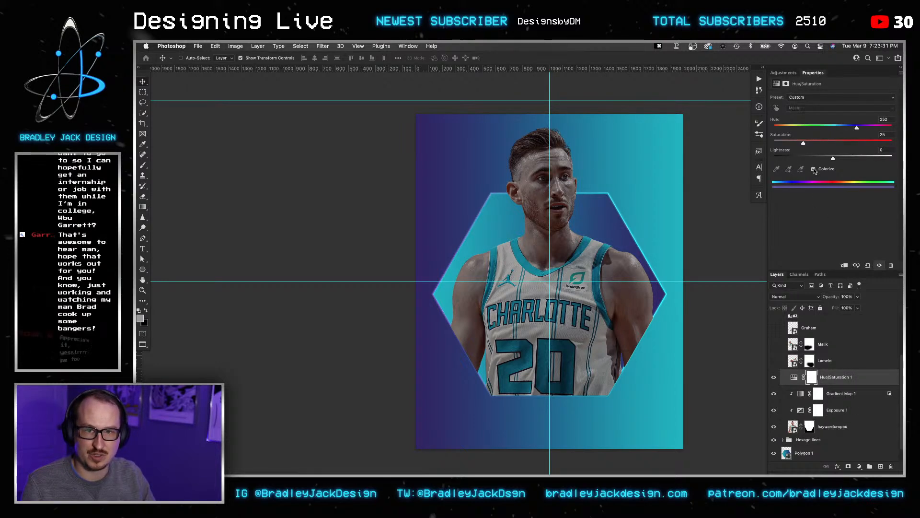
click(814, 169)
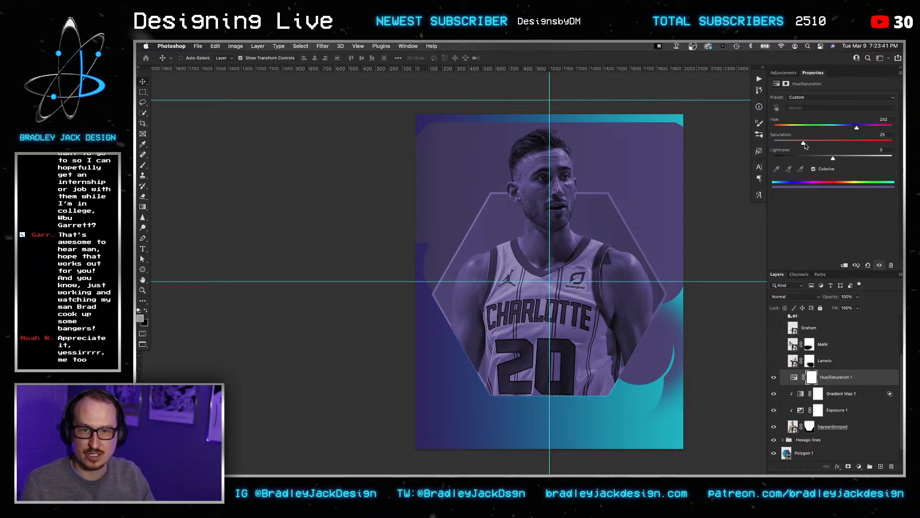
Tune the colorized Hue/Saturation adjustment to a purple-blue with hue 238 and saturation 40.
click(883, 119)
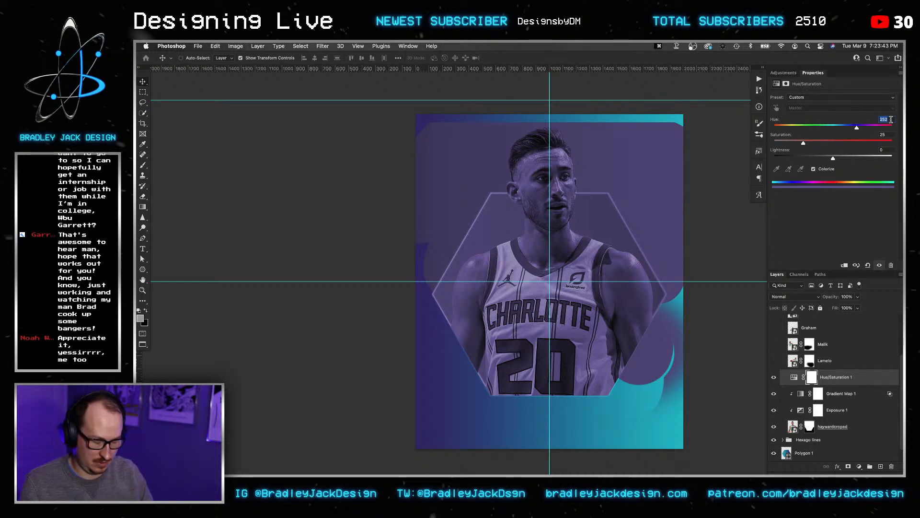
text(0)
key(Tab)
text(0)
key(Tab)
drag(773, 142, 893, 143)
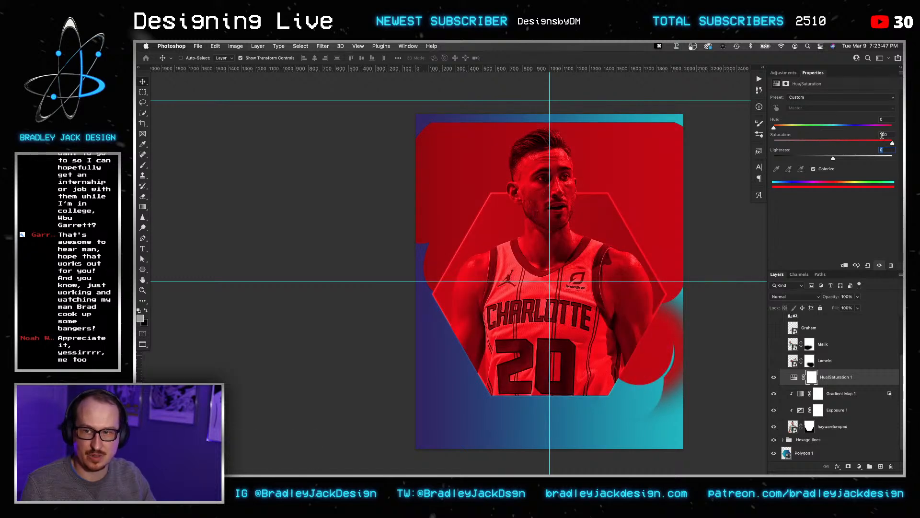
click(884, 135)
key(super+a)
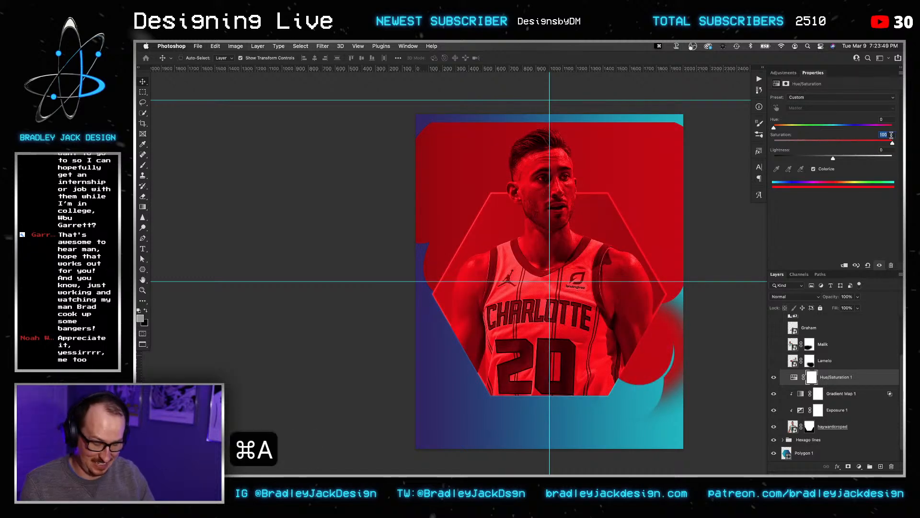
text(50)
key(Tab)
drag(833, 127, 824, 144)
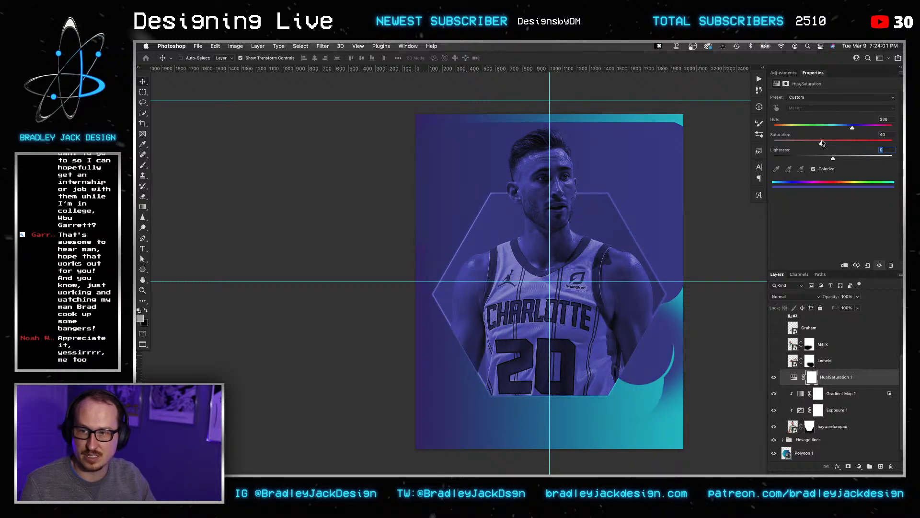
Set the Hue/Saturation adjustment's lightness to +10 and clip it to the athlete's adjustment stack.
click(850, 158)
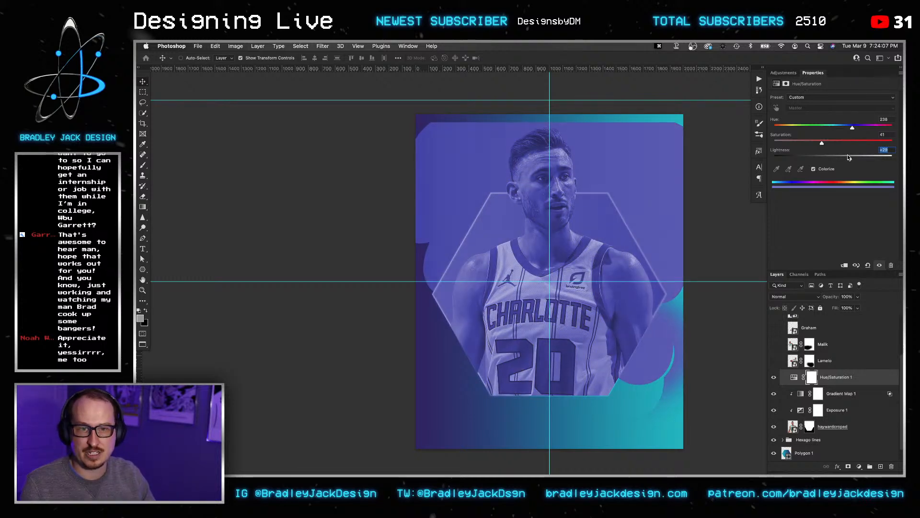
drag(847, 156, 839, 156)
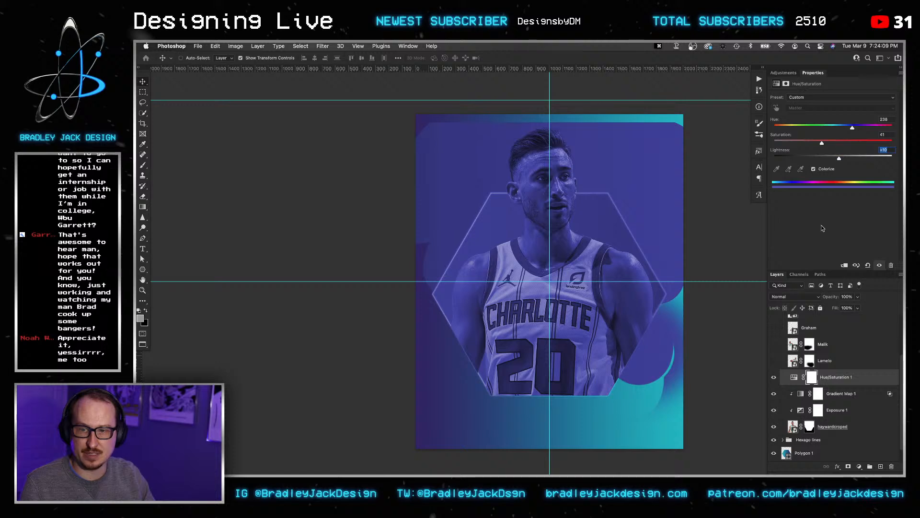
alt+click(816, 381)
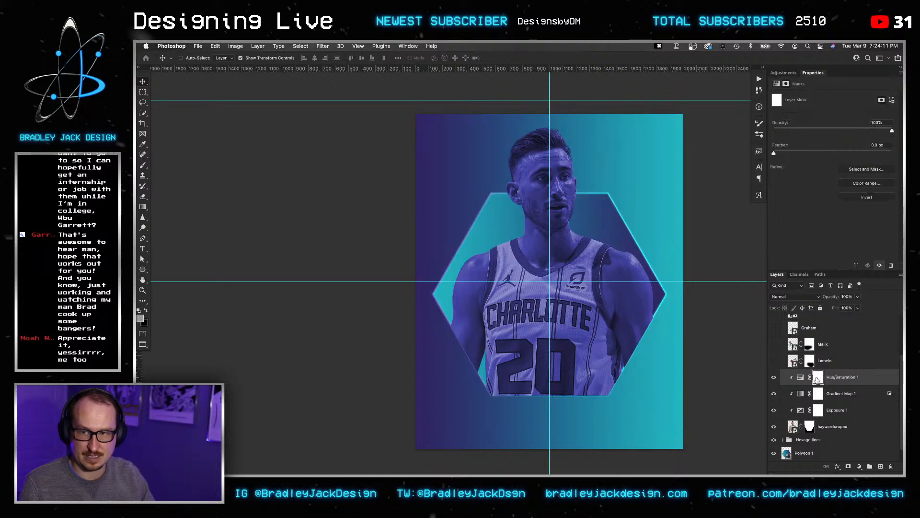
Split Hue/Saturation 1's underlying-layer Blend If sliders to 0 / 100 for shadows and 190 / 255 for highlights.
double_click(863, 377)
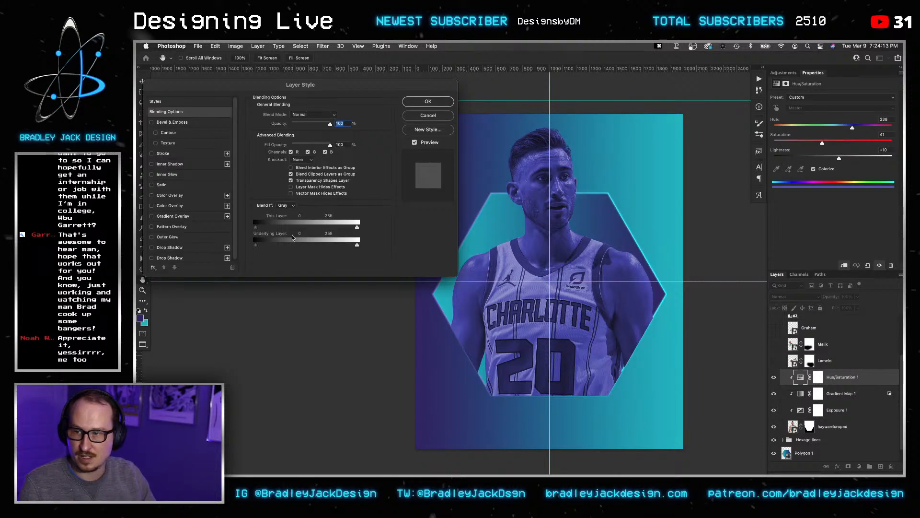
key(alt)
drag(266, 247, 276, 246)
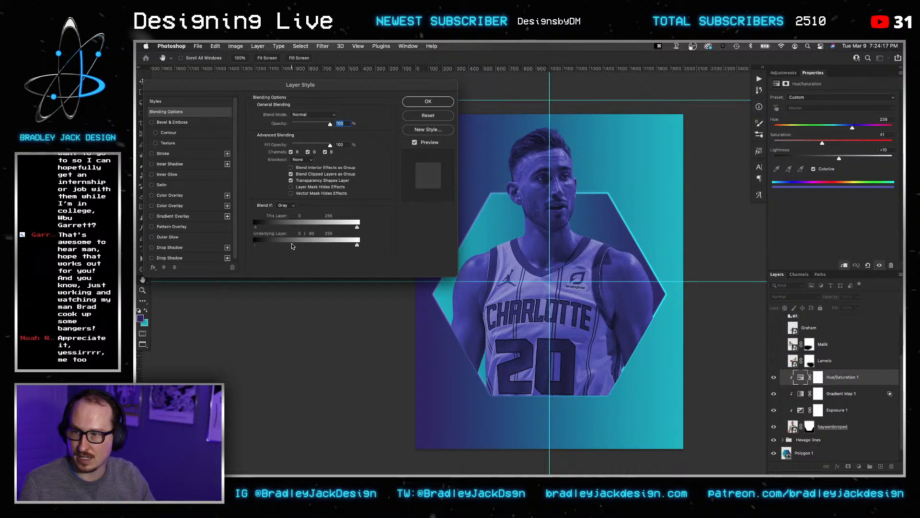
drag(292, 246, 297, 247)
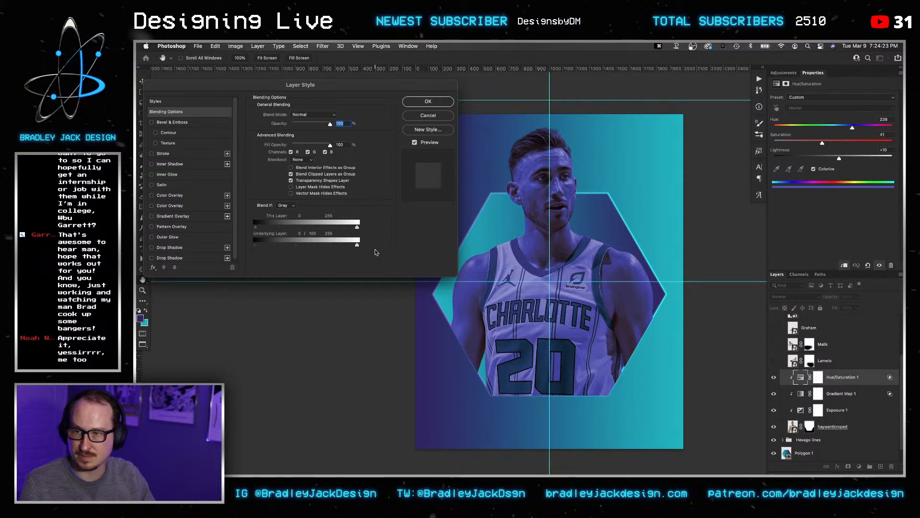
drag(357, 245, 332, 246)
click(428, 102)
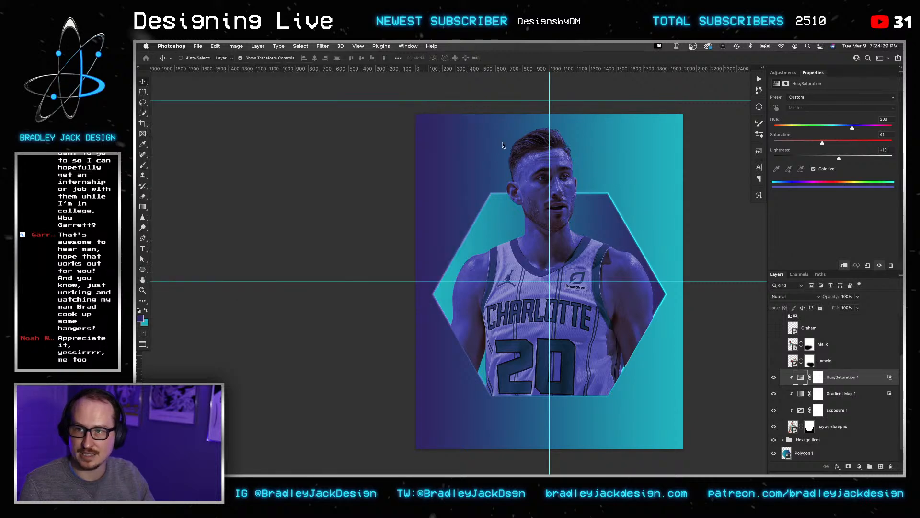
Invert the Hue/Saturation 1 layer mask to black to hide the purple tint on the athlete.
drag(609, 262, 582, 245)
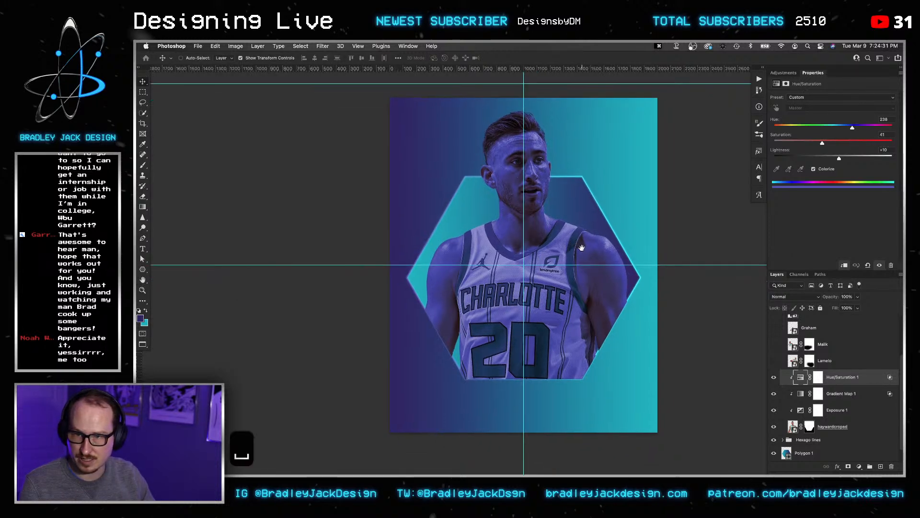
scroll(581, 244, up, 3)
click(818, 377)
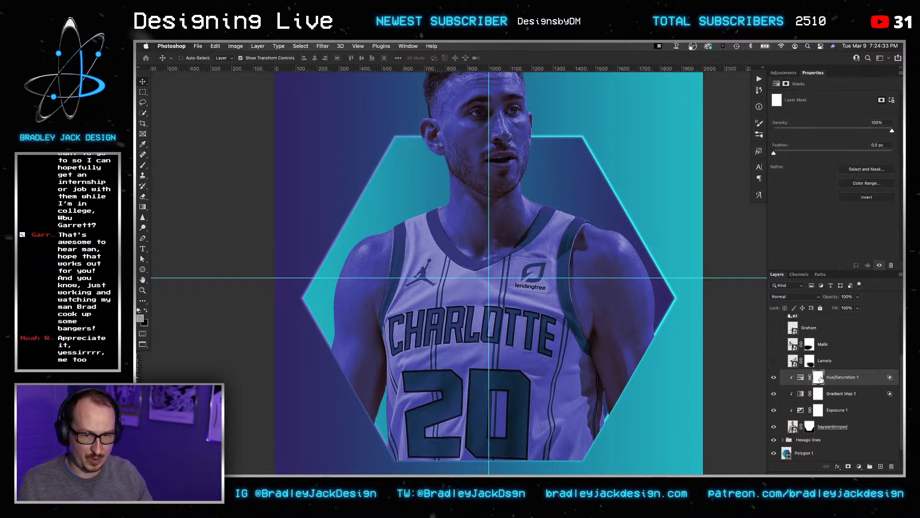
key(super+i)
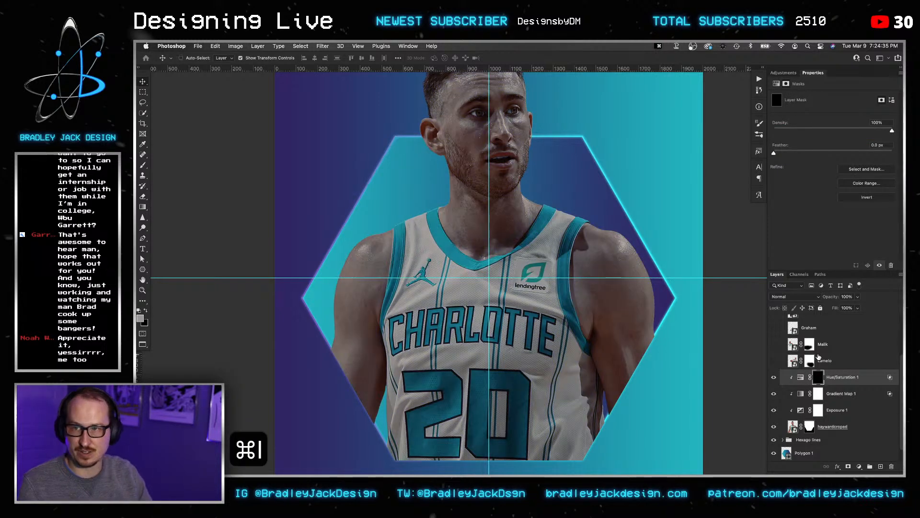
Paint a tint stroke on the athlete's forehead in the black mask, using a small white brush at 20% opacity.
key(b)
drag(580, 169, 641, 237)
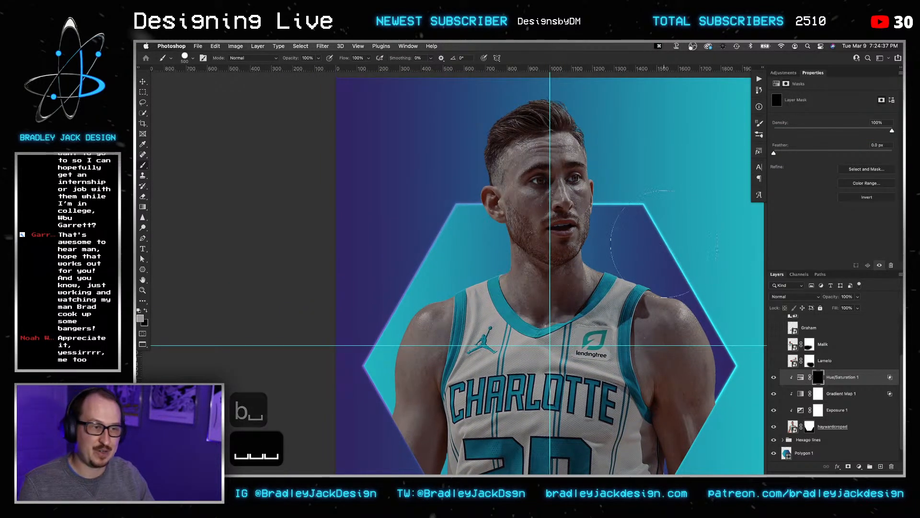
key(bracketleft)
key(bracketleft)
key(bracketleft)
key(bracketleft)
key(bracketleft)
key(bracketleft)
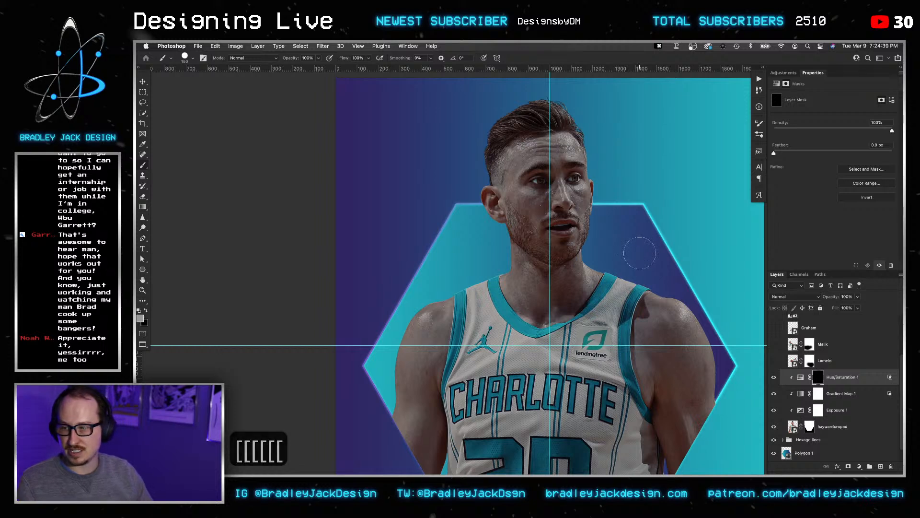
key(d)
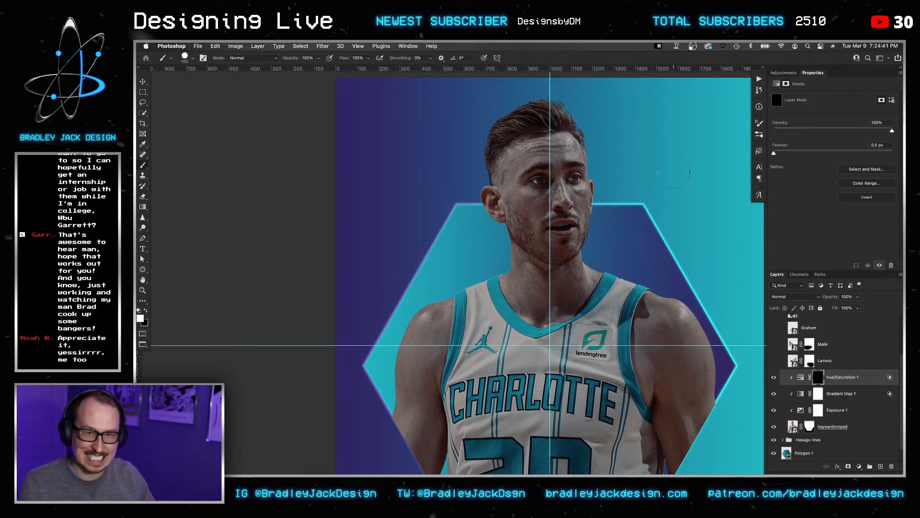
scroll(490, 197, up, 4)
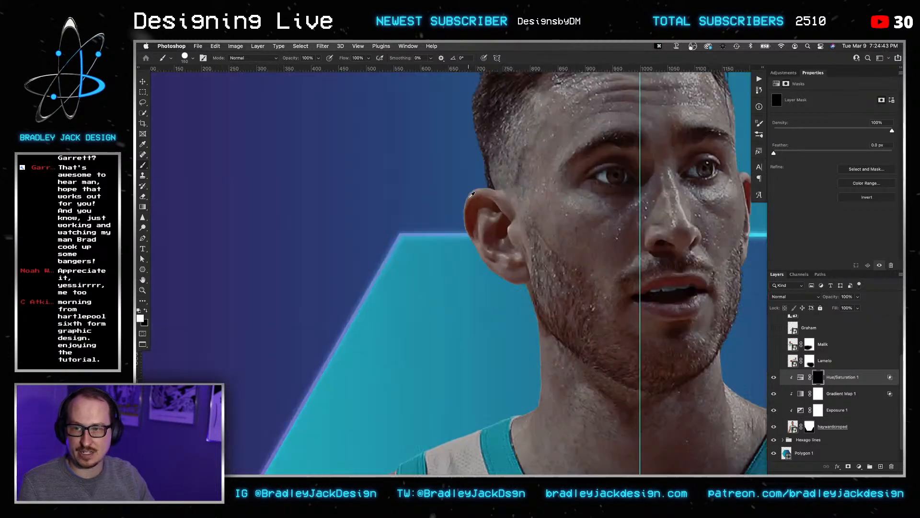
key(bracketleft)
key(bracketleft)
key(bracketleft)
key(bracketleft)
key(bracketleft)
key(bracketleft)
key(bracketleft)
key(bracketleft)
key(space)
drag(554, 165, 528, 202)
key(2)
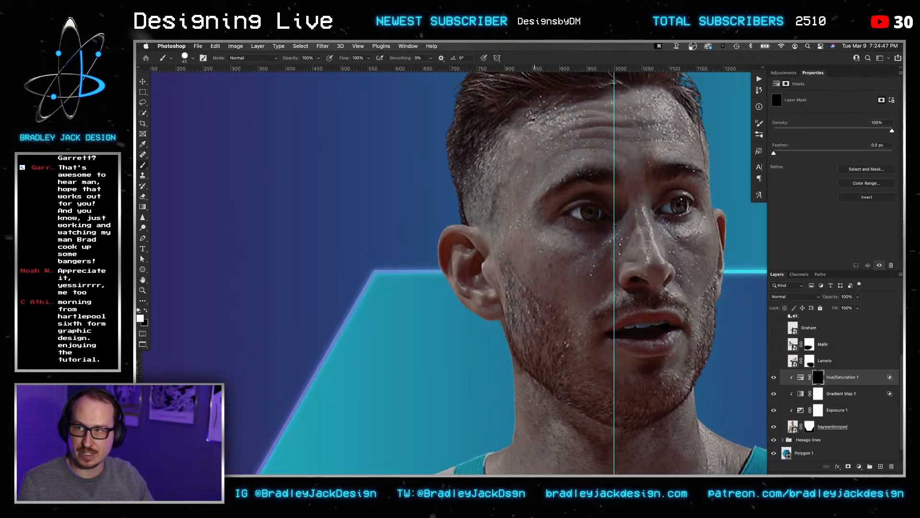
drag(534, 122, 542, 166)
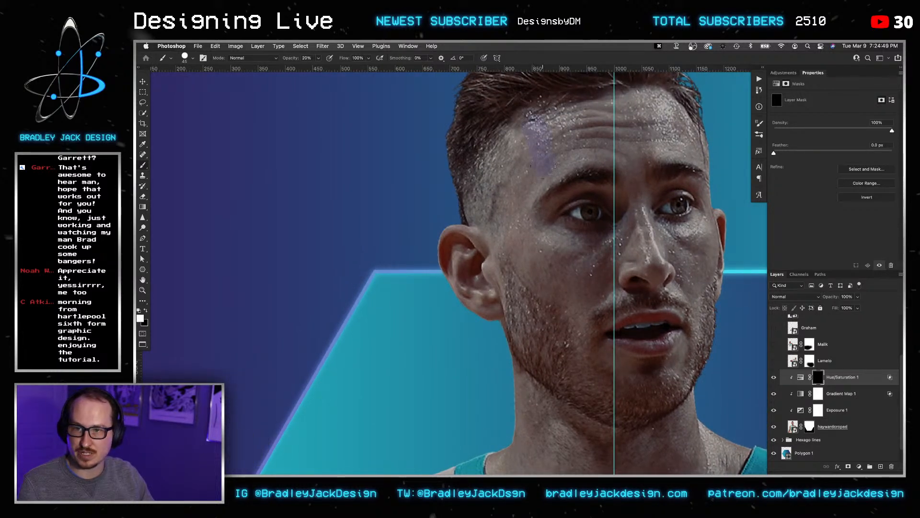
Undo the forehead stroke and repaint the tint over the athlete's temple and cheek with a softer brush at 20% opacity.
key(bracketleft)
key(bracketleft)
key(bracketleft)
key(bracketleft)
key(bracketleft)
key(bracketleft)
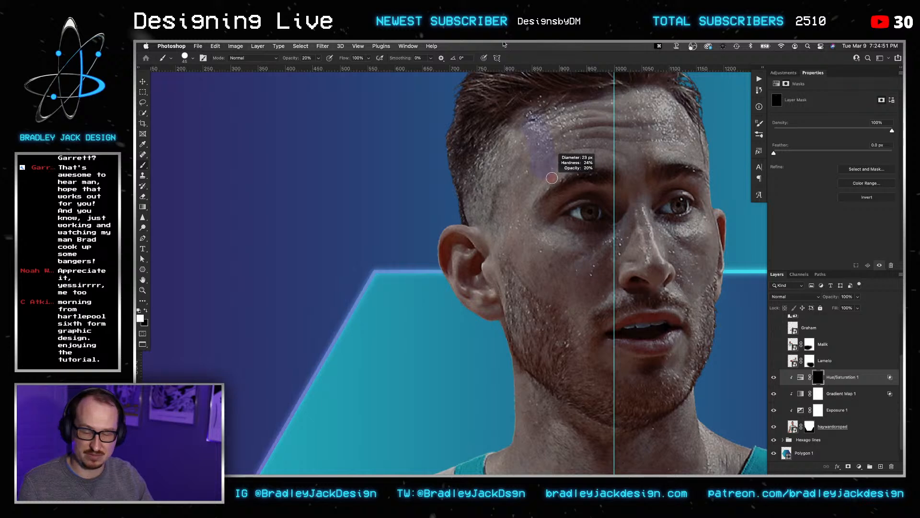
key(super+z)
key(bracketright)
key(bracketright)
key(bracketright)
key(bracketright)
key(bracketright)
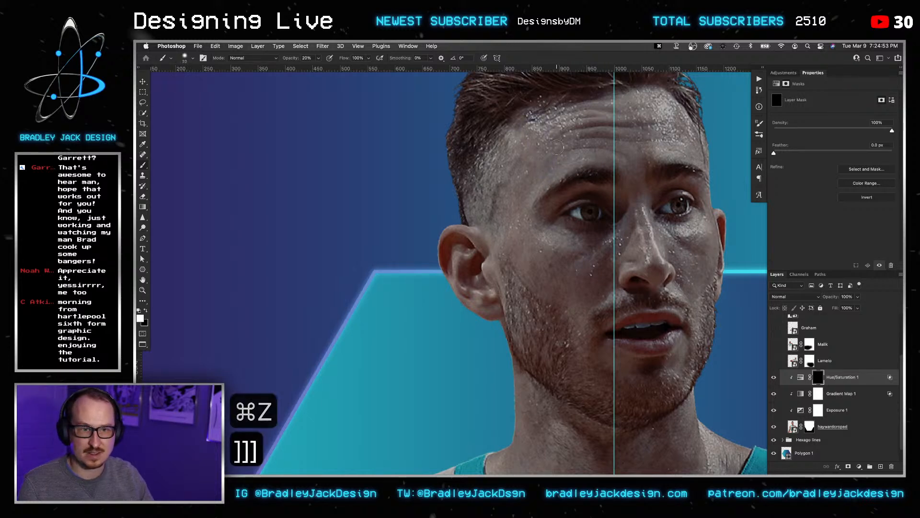
mouse_move(542, 127)
mouse_down()
mouse_move(479, 172)
mouse_move(478, 213)
mouse_move(510, 151)
mouse_move(508, 234)
mouse_up()
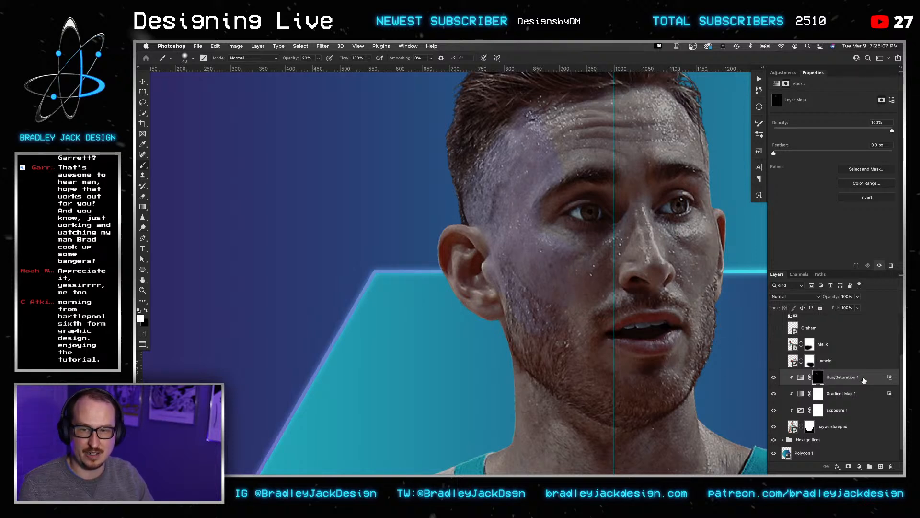
double_click(864, 380)
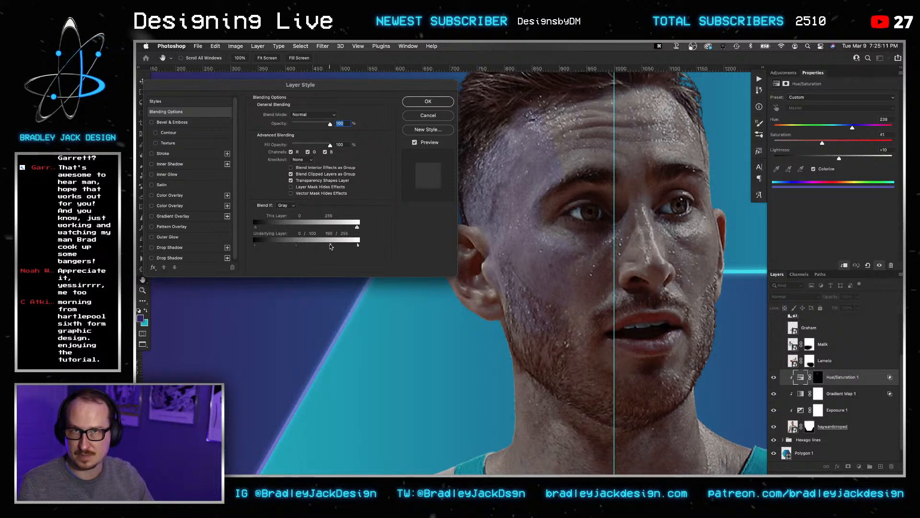
drag(301, 247, 255, 246)
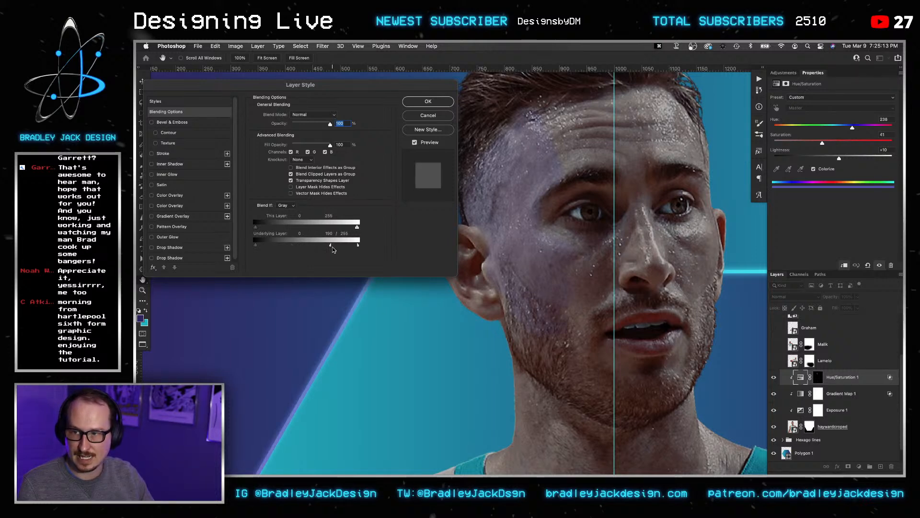
drag(331, 246, 202, 247)
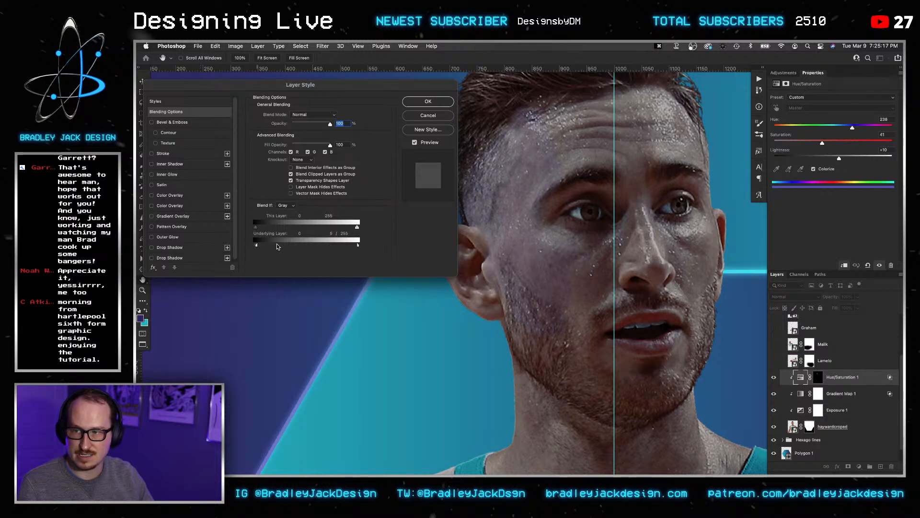
click(407, 115)
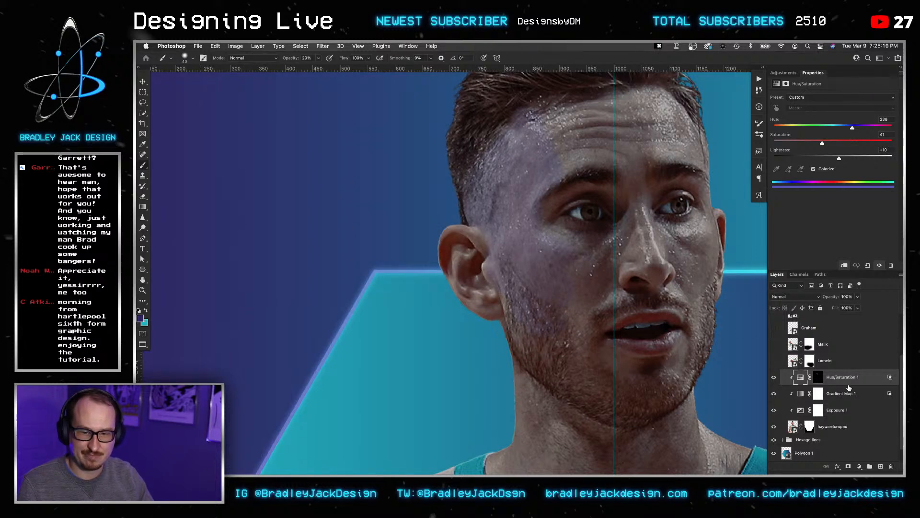
Delete the Hue/Saturation 1 layer and add a Curves adjustment clipped above Gradient Map 1.
key(BackSpace)
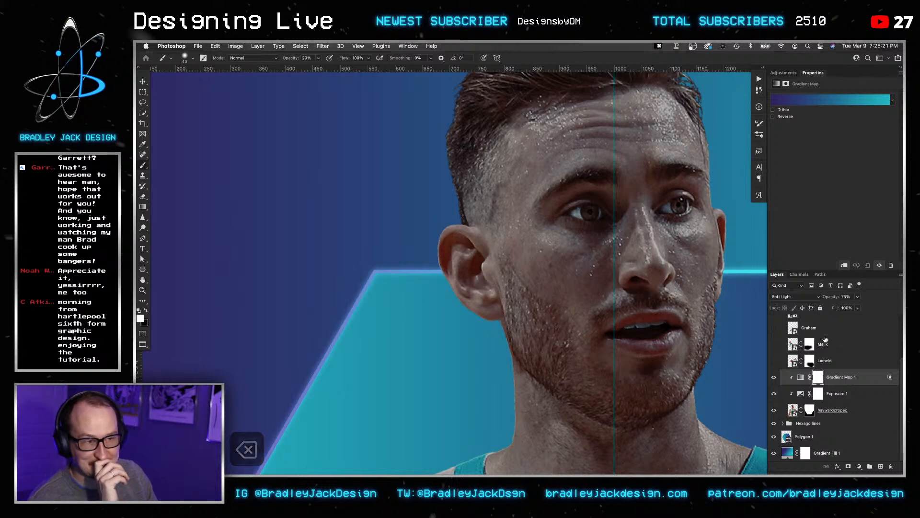
click(783, 73)
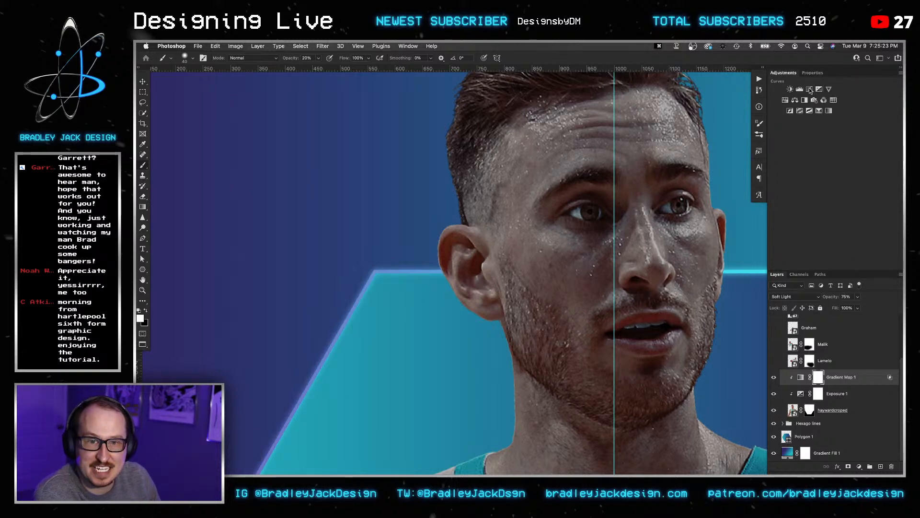
click(809, 89)
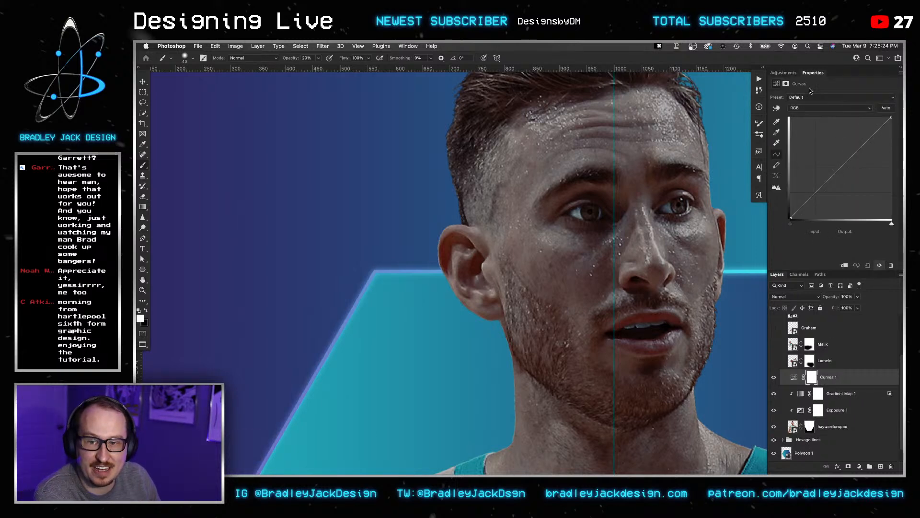
alt+click(835, 385)
click(817, 377)
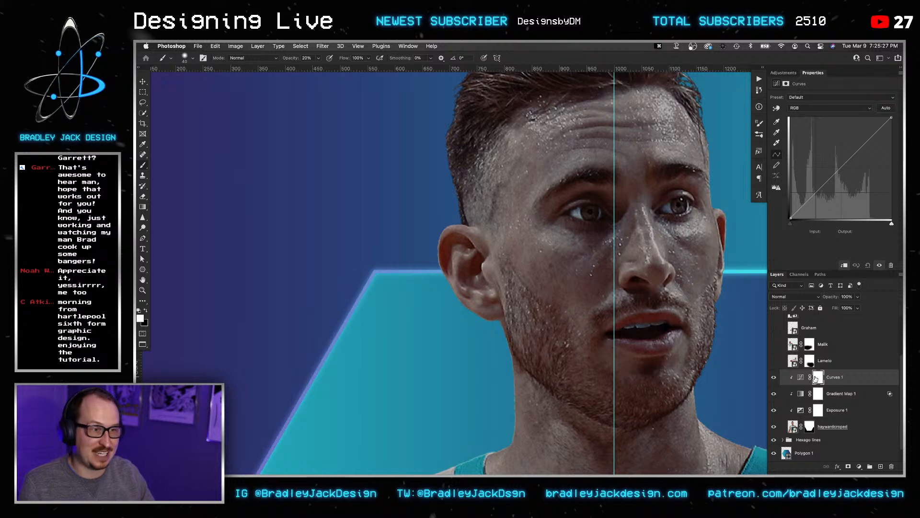
key(super+i)
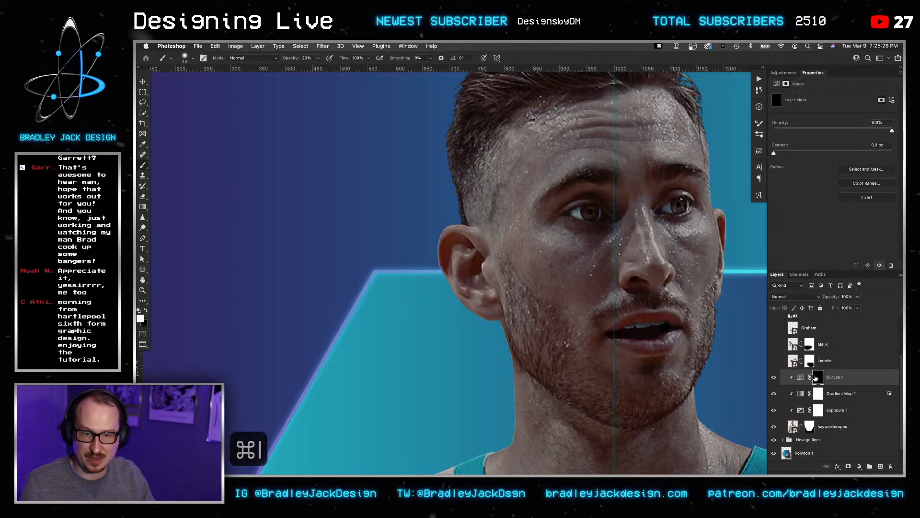
key(super+i)
Raise the Curves 1 black point to output 92 and split its underlying-layer Blend If shadow slider to 42 / 128.
click(801, 378)
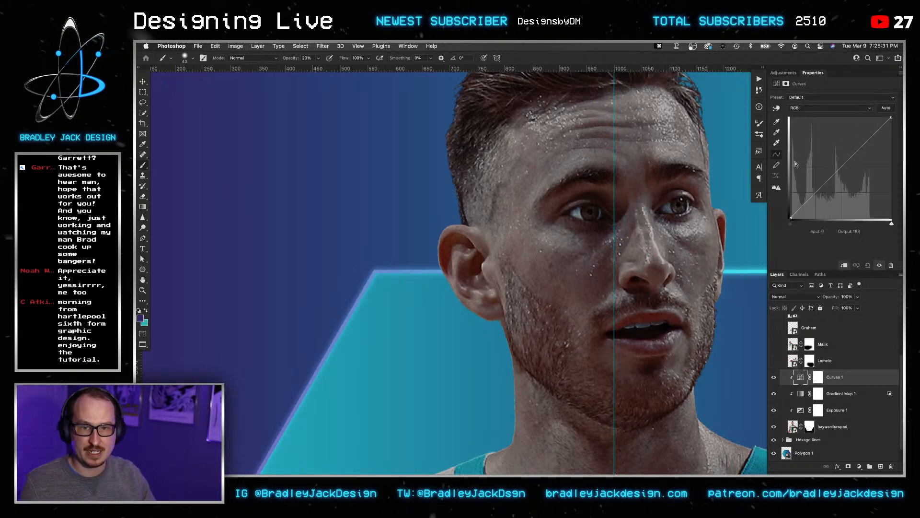
drag(791, 218, 790, 181)
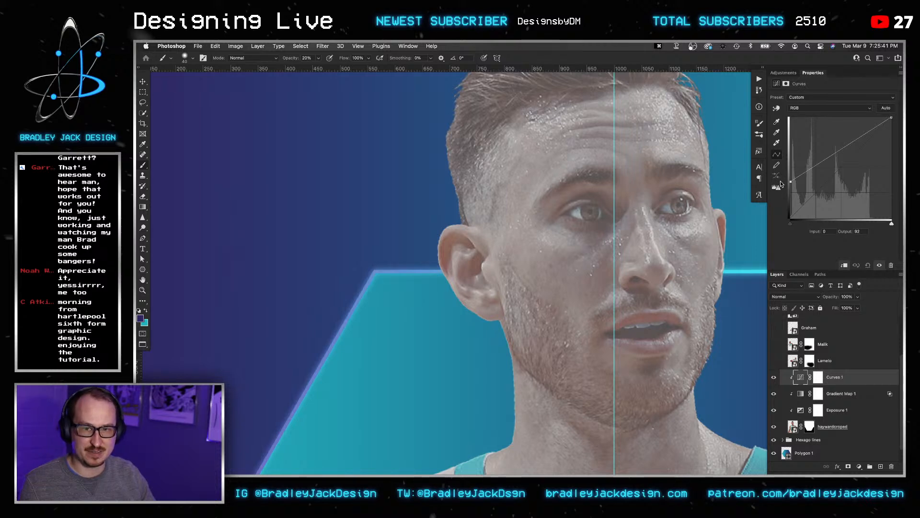
double_click(872, 377)
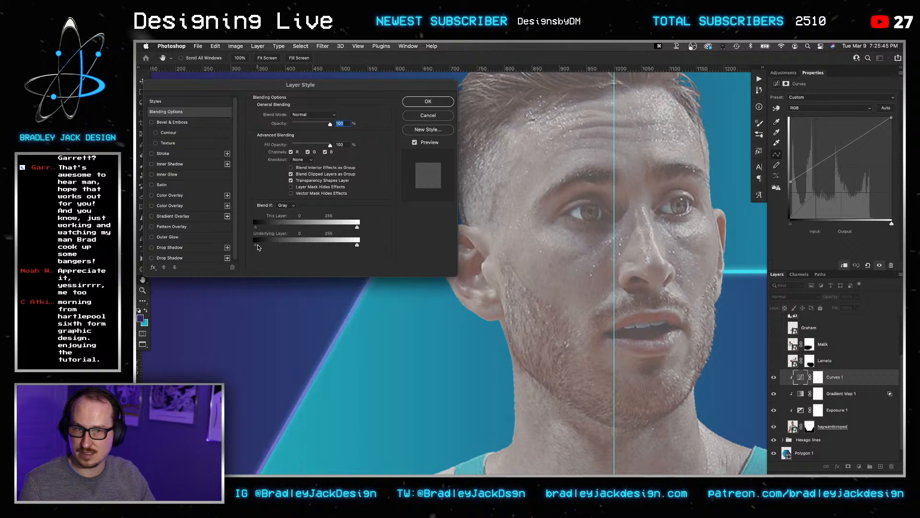
drag(270, 247, 375, 246)
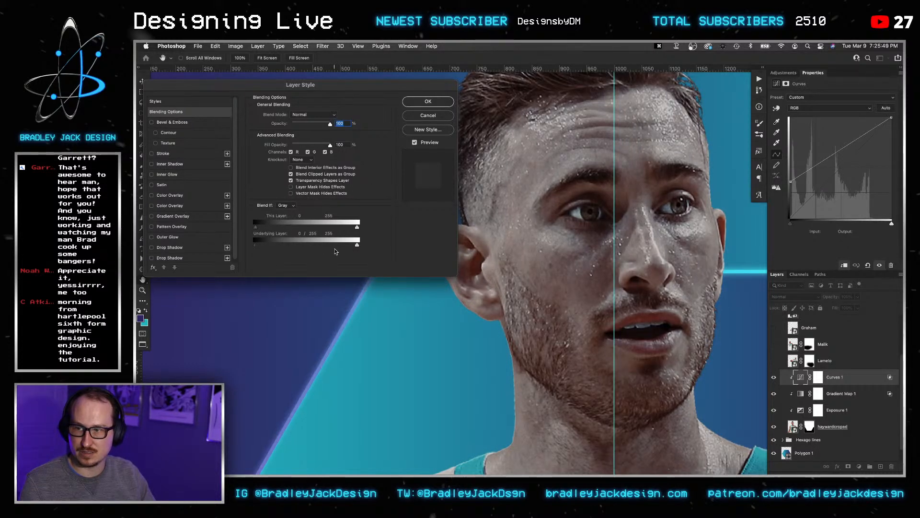
key(super+z)
mouse_move(256, 245)
mouse_down()
mouse_move(307, 244)
mouse_move(264, 244)
mouse_move(271, 244)
mouse_up()
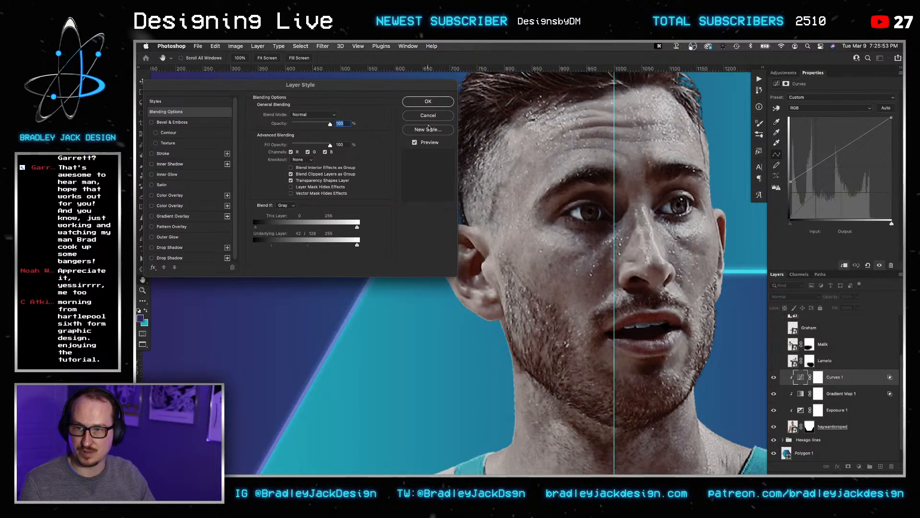
click(437, 104)
Return to the Curves 1 adjustment, raise its Blue channel black point to output 91, and set the Green channel black point to input 72.
key(v)
click(817, 377)
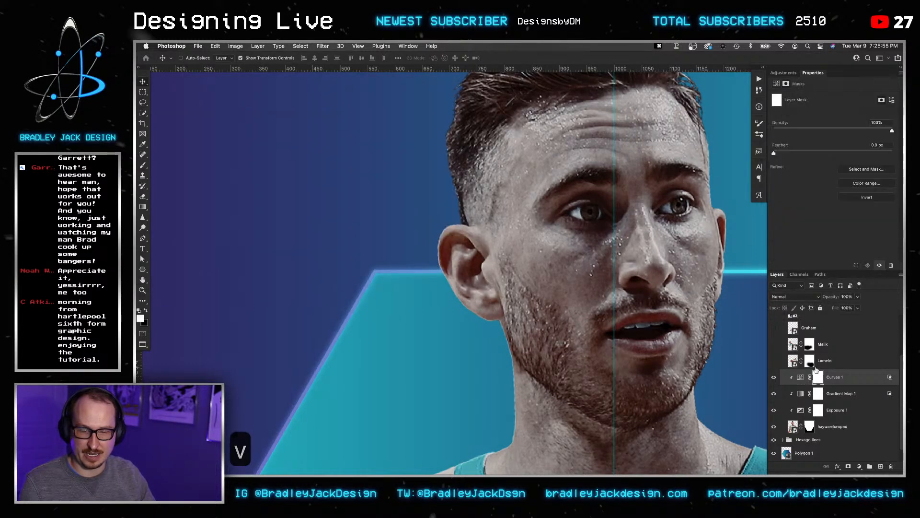
click(801, 377)
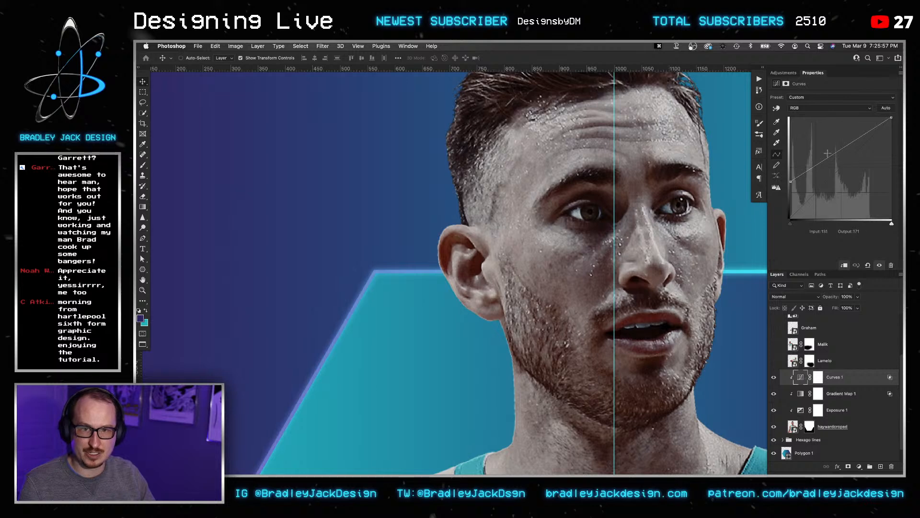
click(805, 109)
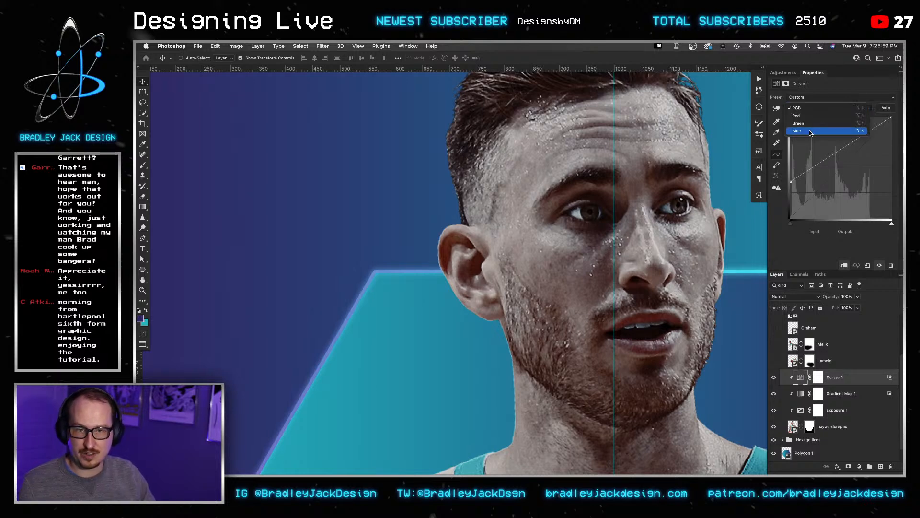
click(809, 130)
drag(789, 217, 790, 181)
click(796, 108)
click(795, 101)
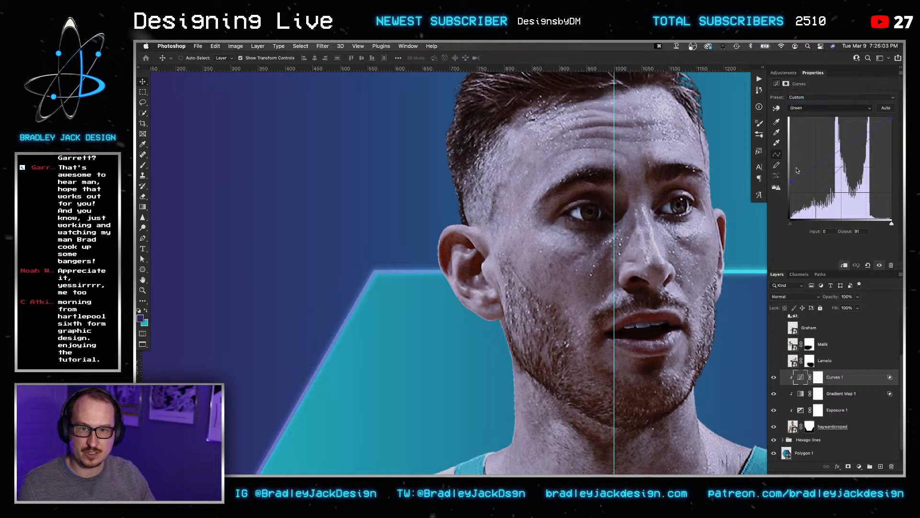
drag(791, 220, 819, 221)
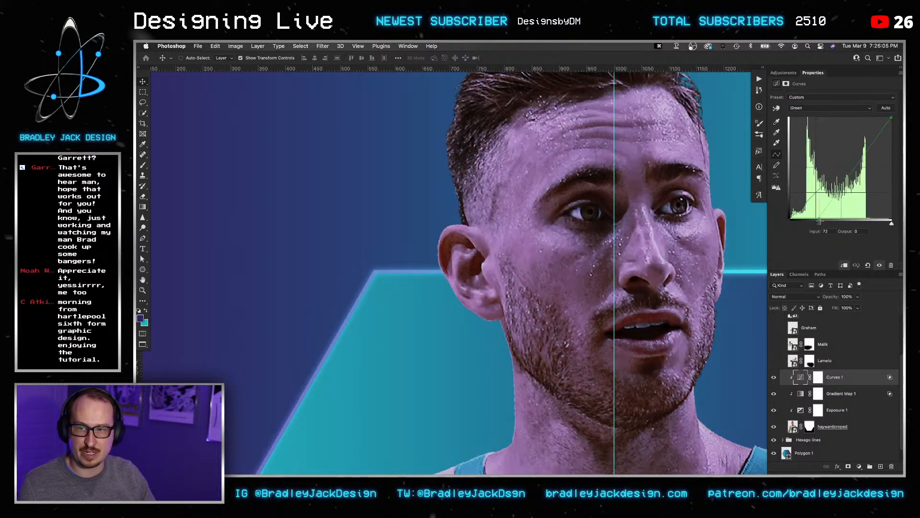
Keep the Red channel black point of Curves 1 at zero and raise the Blue channel black point to output 122.
click(809, 108)
click(809, 102)
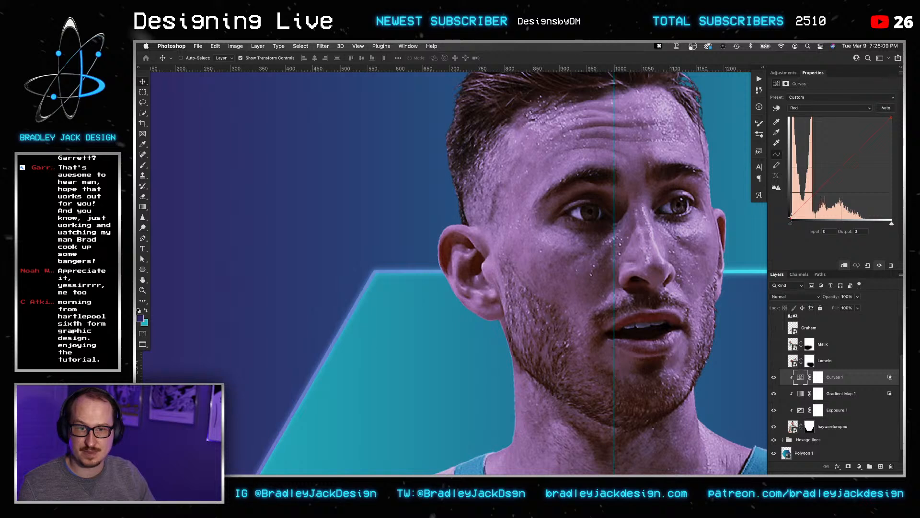
mouse_move(790, 219)
mouse_down()
mouse_move(781, 181)
mouse_move(787, 225)
mouse_up()
scroll(645, 227, down, 2)
click(799, 108)
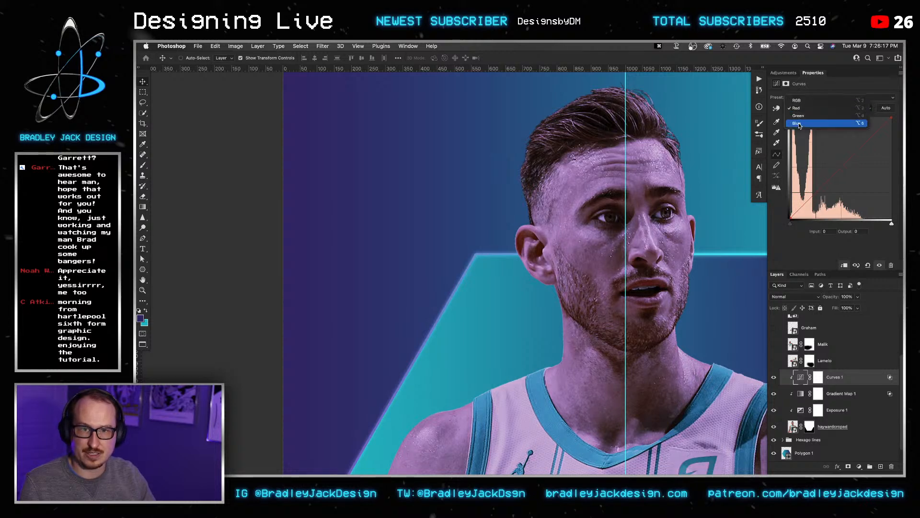
click(800, 127)
drag(791, 184, 790, 178)
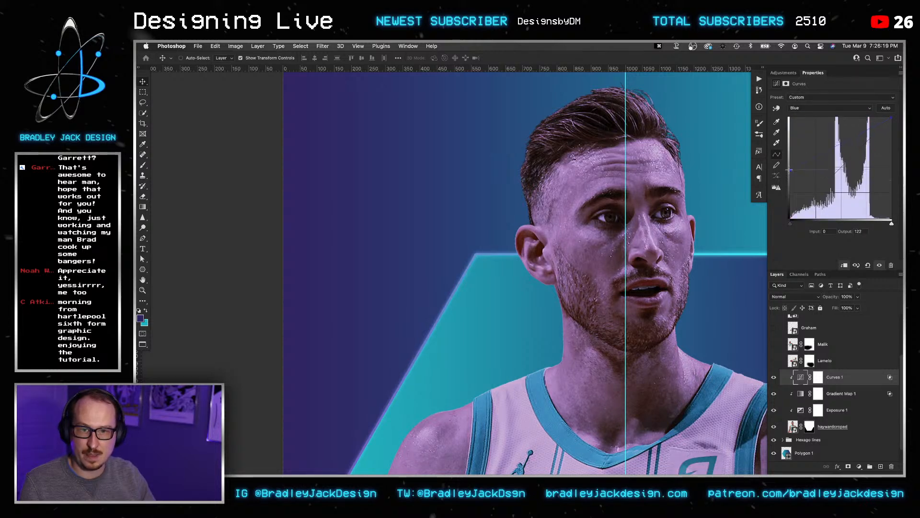
Try a purple grade in Curves 1 with the Green black point at about input 92 and the Red black point at input 76.
click(814, 108)
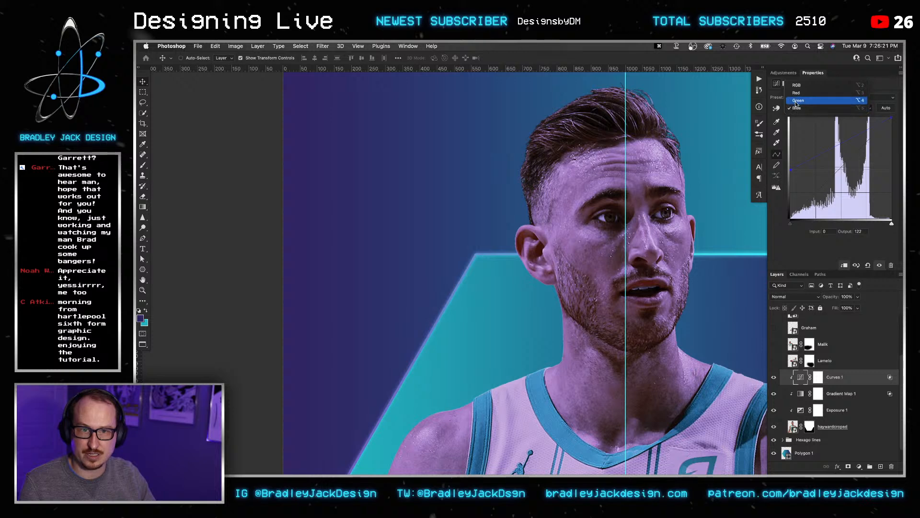
click(805, 100)
drag(808, 219, 826, 219)
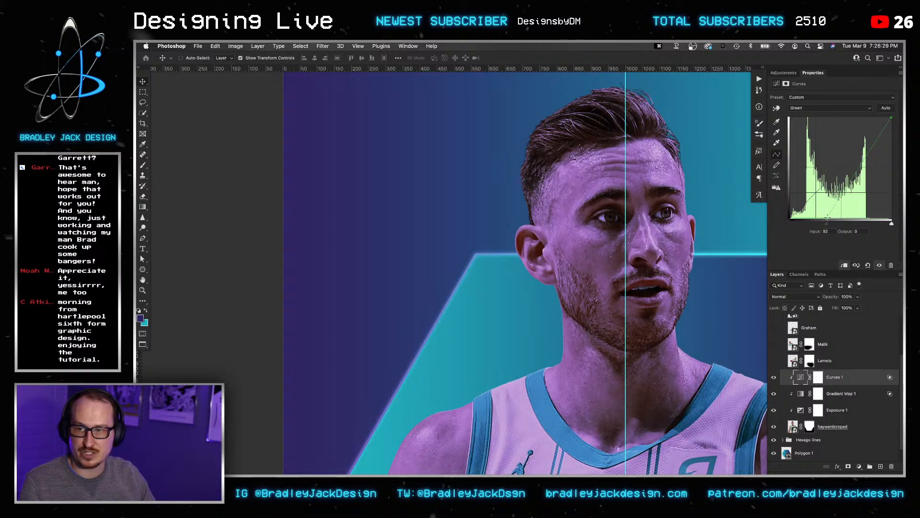
click(829, 108)
click(815, 99)
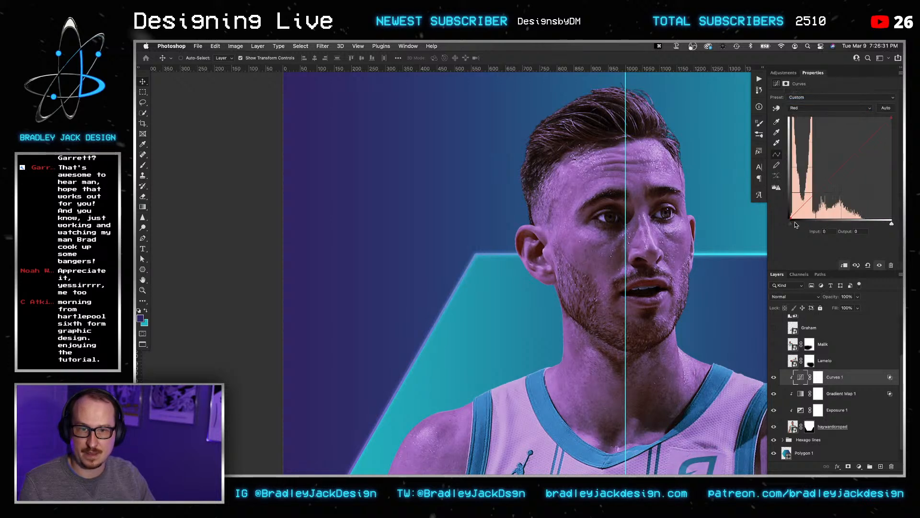
drag(790, 220, 772, 195)
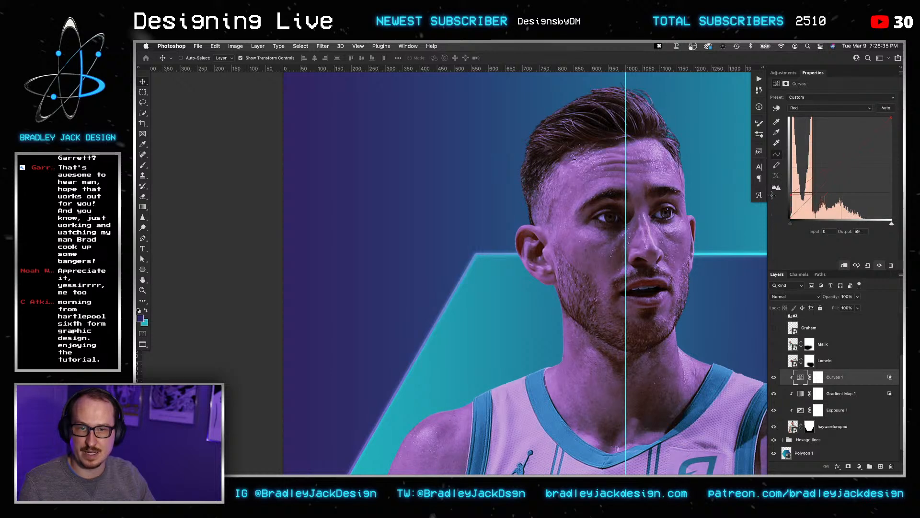
drag(791, 222, 819, 225)
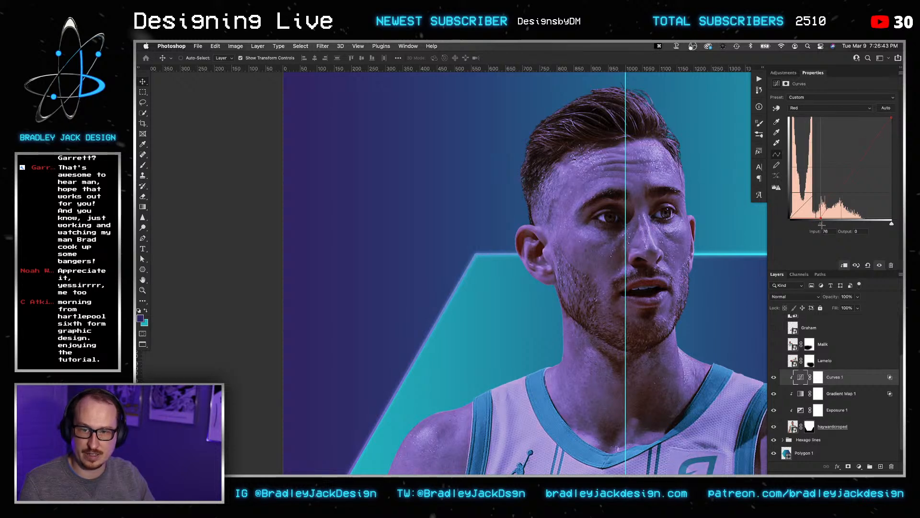
Shift Curves 1 to teal by setting the Green black point to output 63 and the Red black point to input 154.
key(space)
drag(708, 268, 549, 259)
click(793, 110)
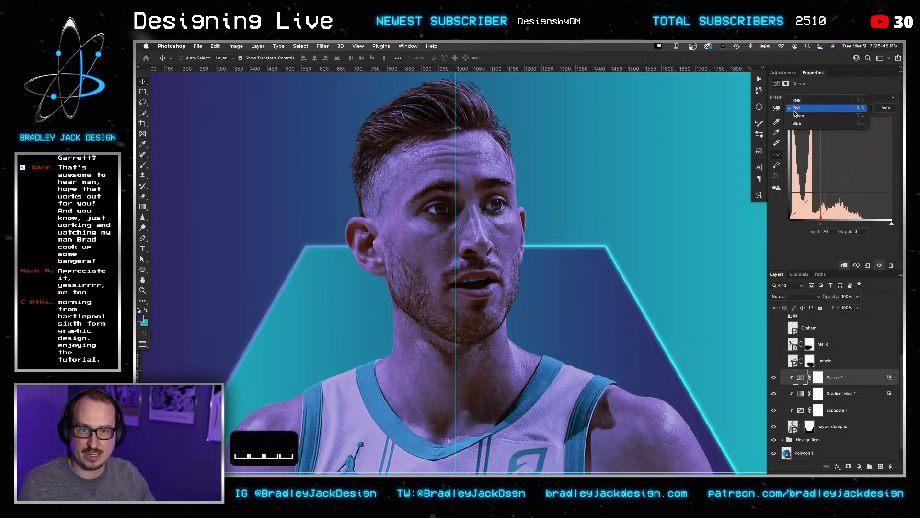
click(796, 116)
drag(828, 220, 779, 193)
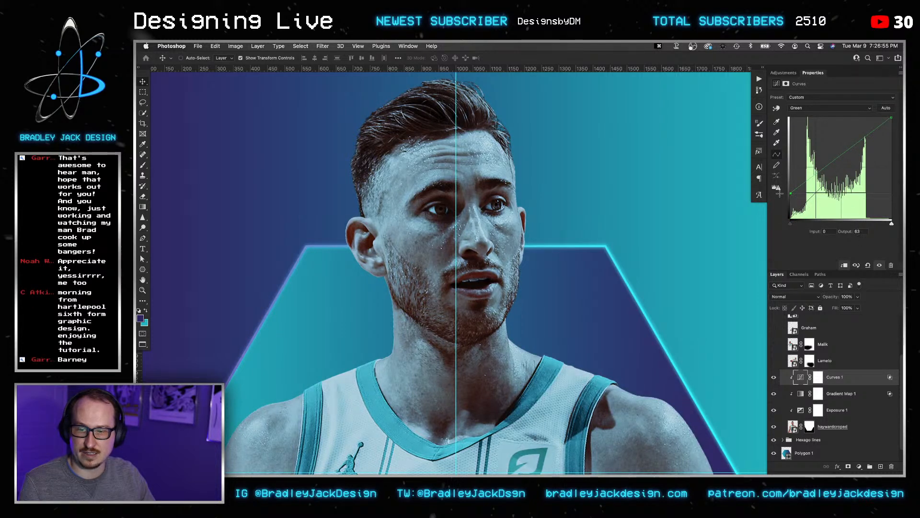
click(830, 108)
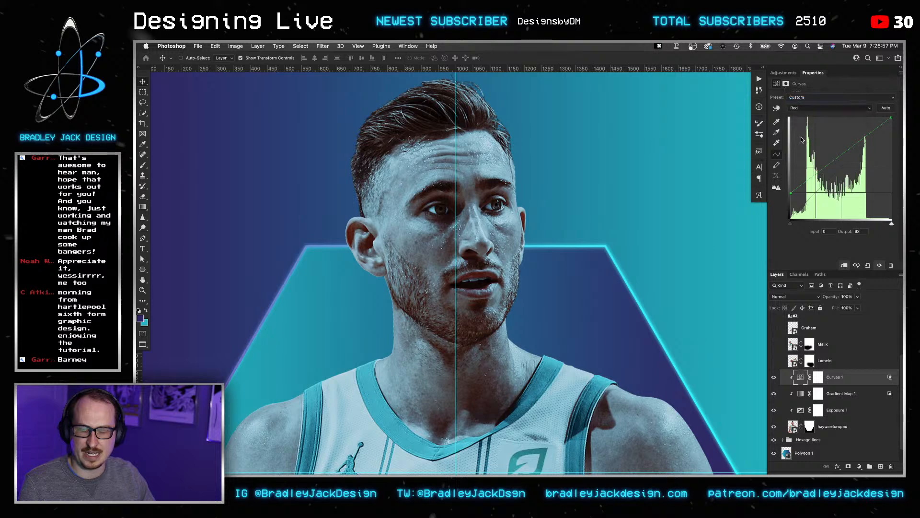
click(815, 99)
drag(821, 218, 852, 220)
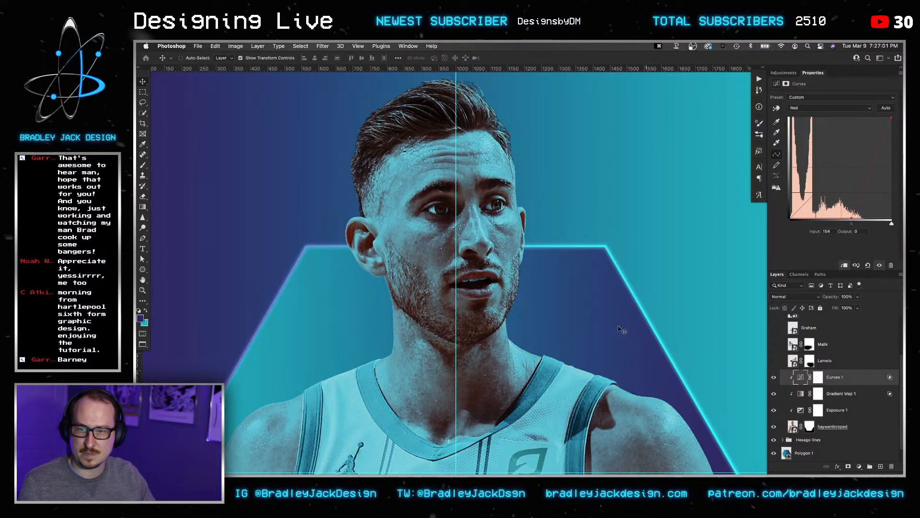
Invert the Curves 1 layer mask to black to hide the teal tint on the athlete.
scroll(622, 330, down, 2)
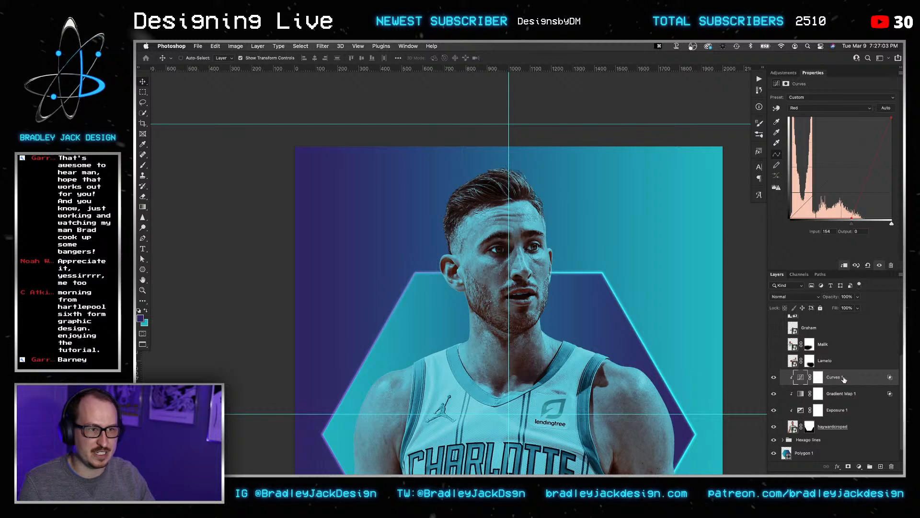
key(space)
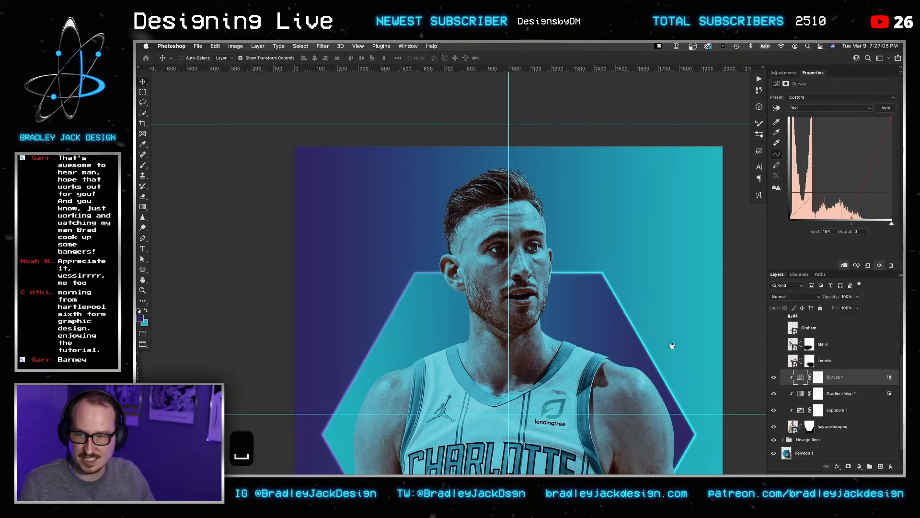
drag(672, 345, 644, 261)
key(v)
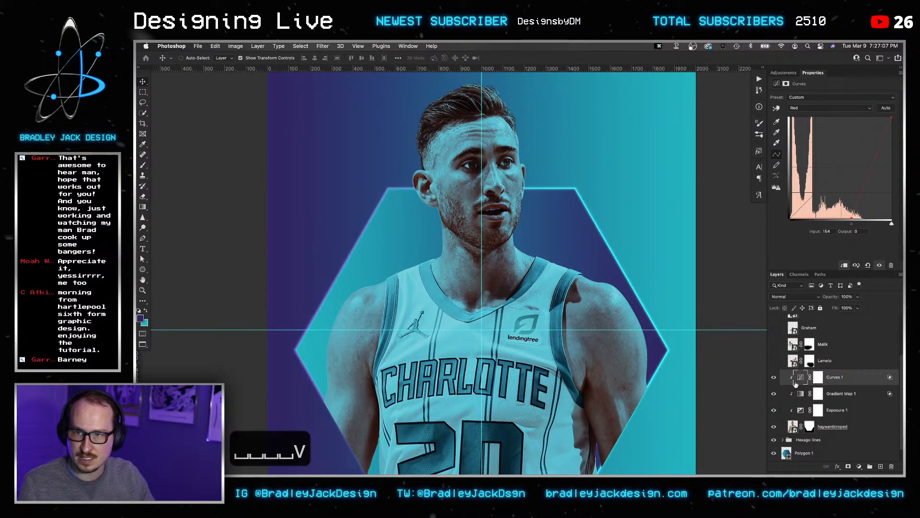
click(819, 379)
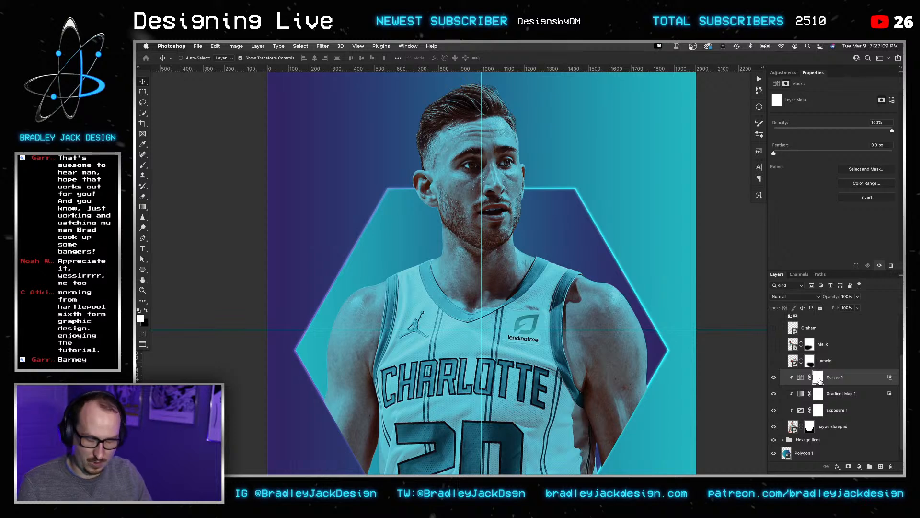
key(super+i)
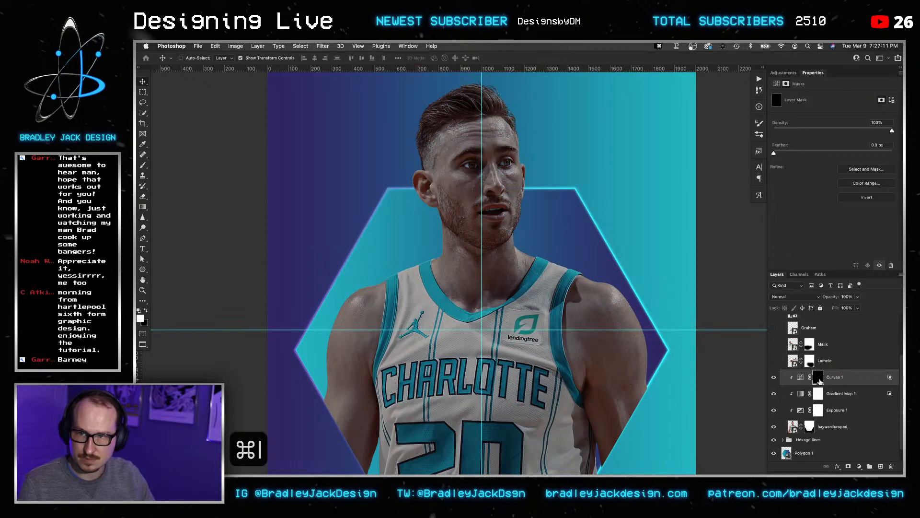
Darken the athlete by setting the Exposure 1 layer's exposure to -1.5.
click(847, 411)
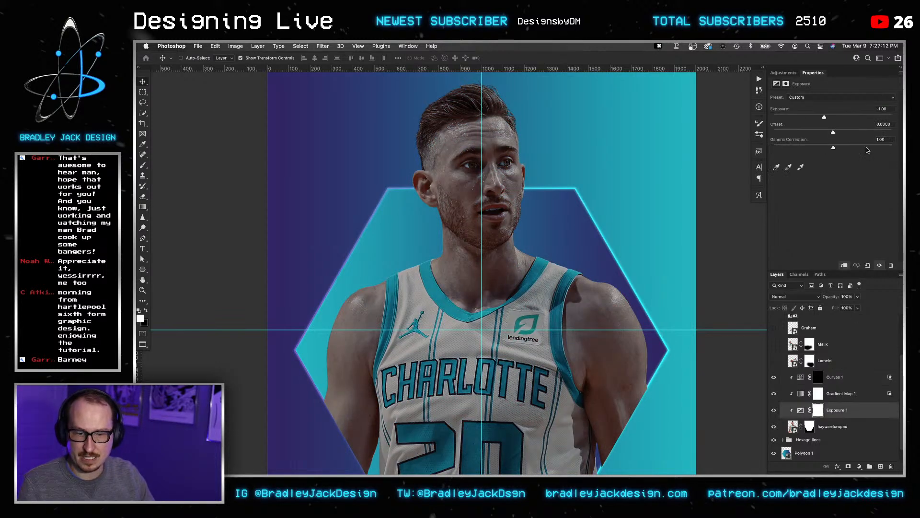
click(882, 109)
text(-1.5)
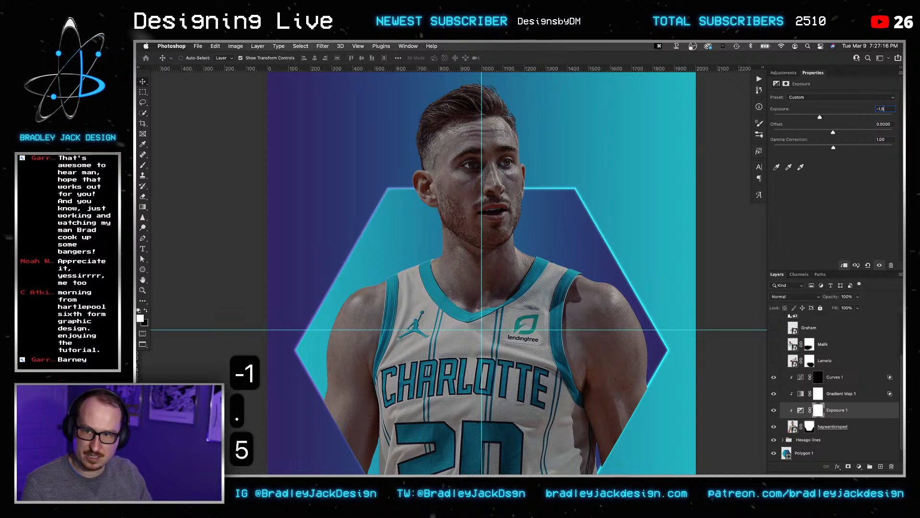
key(Tab)
Set the Gradient Map 1 layer's opacity to 90%.
click(858, 394)
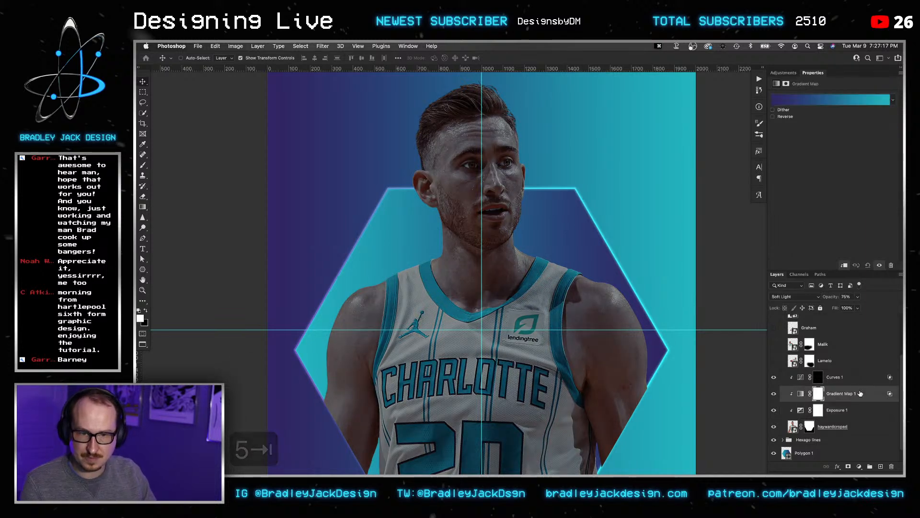
key(v)
key(9)
key(v)
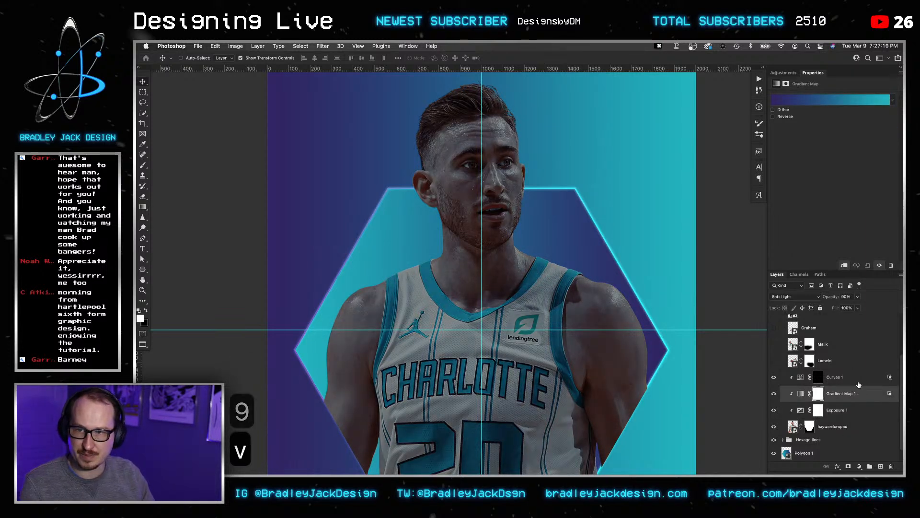
Select the Curves 1 mask, invert it to preview the full tint, and invert it back to black.
click(816, 379)
key(super+i)
key(super+i)
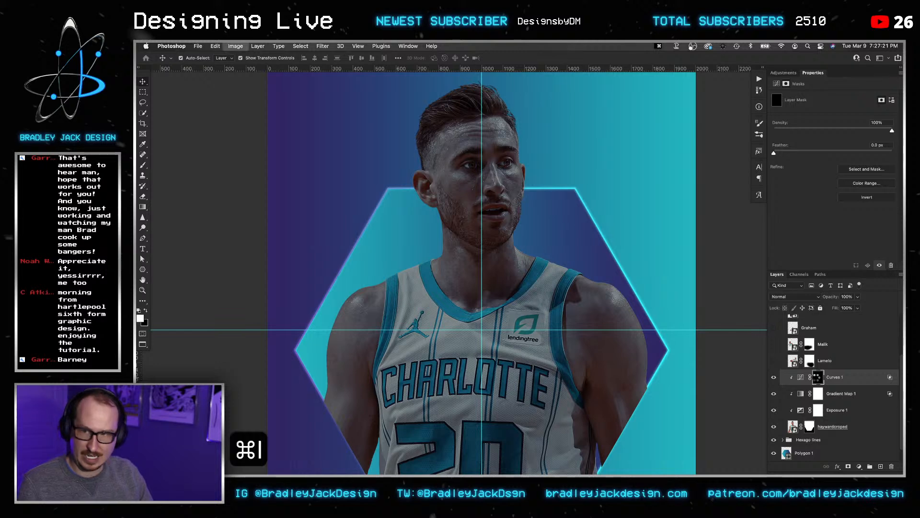
Start brushing teal light onto the athlete's face beside the teal background in the Curves 1 mask, using white at 10% opacity.
key(z)
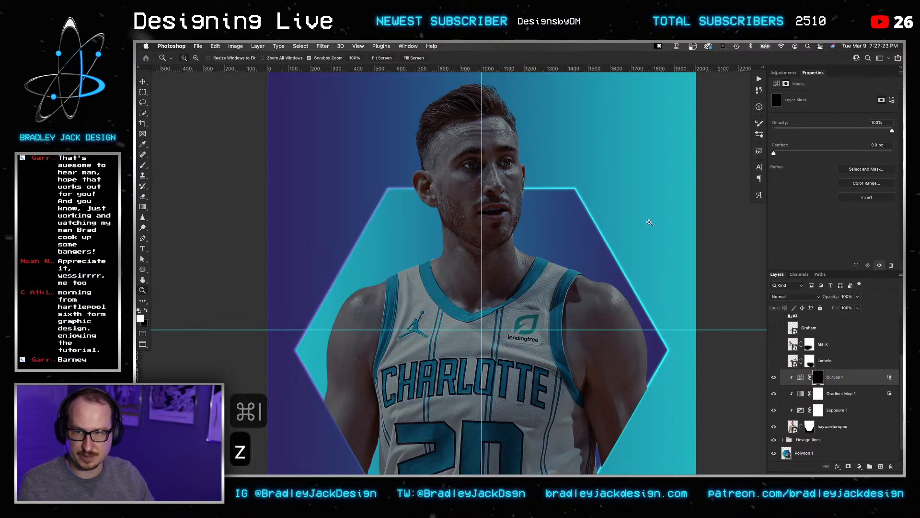
click(537, 138)
alt+click(570, 137)
key(b)
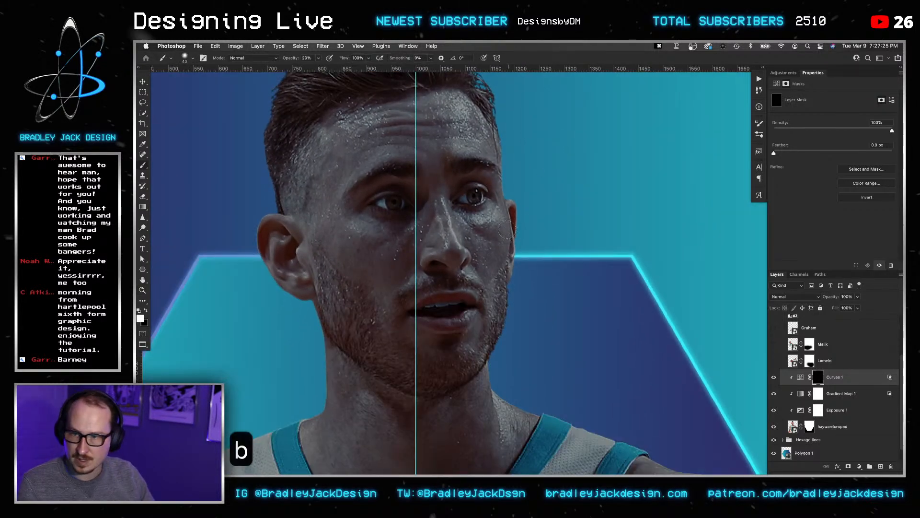
key(1)
key(bracketright)
key(bracketright)
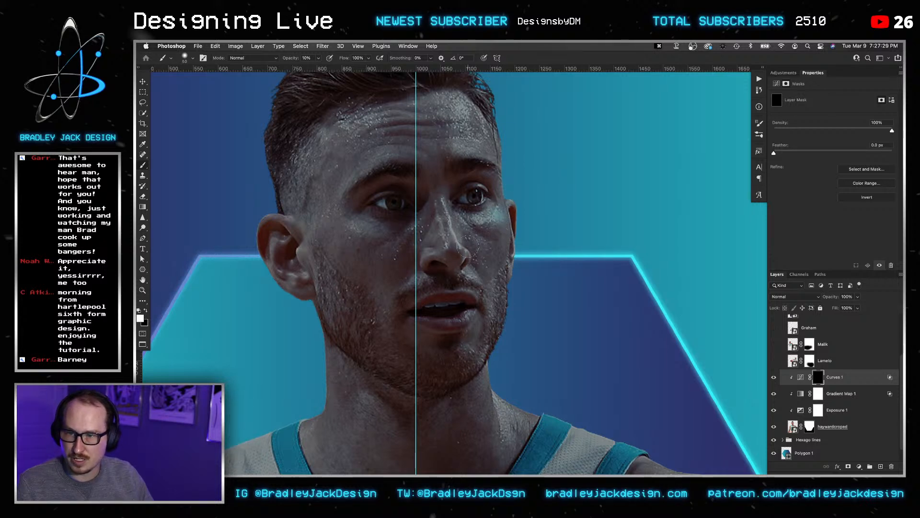
key(bracketleft)
key(bracketleft)
key(bracketleft)
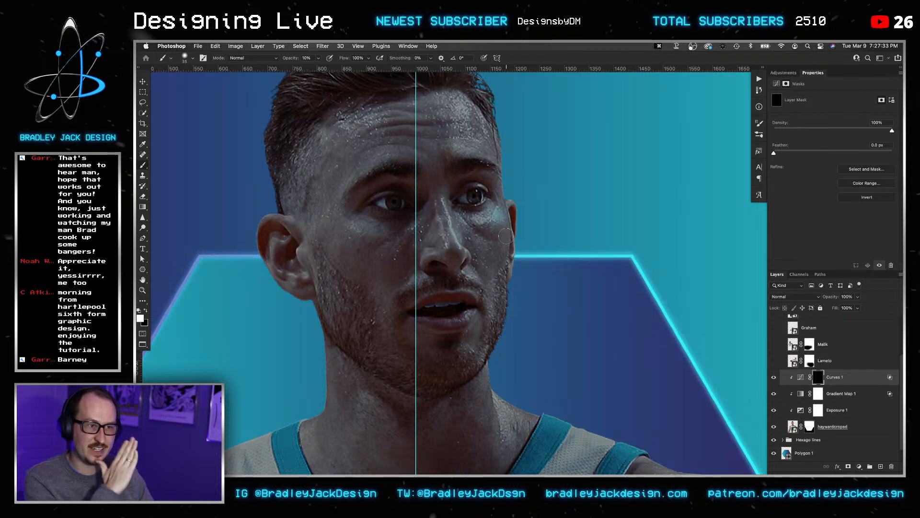
Build up the teal light along the athlete's cheek and jaw edge in the Curves 1 mask, varying the brush size at 10% opacity.
scroll(479, 154, up, 2)
key(bracketright)
key(bracketright)
key(bracketright)
key(bracketright)
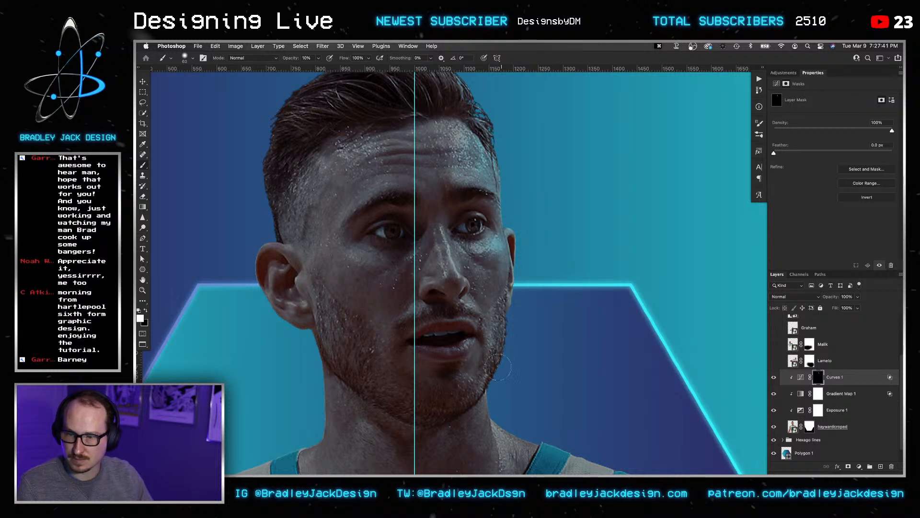
key(bracketleft)
key(bracketleft)
key(bracketleft)
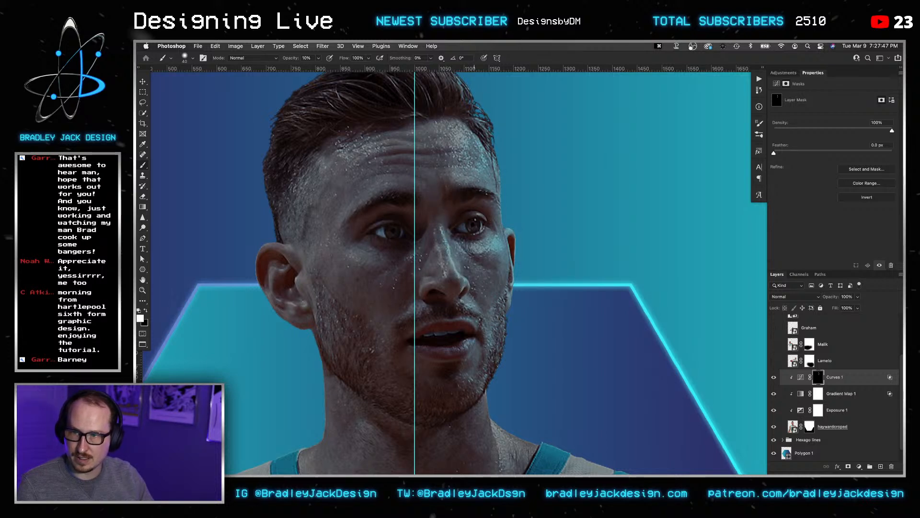
key(bracketright)
key(bracketleft)
key(bracketleft)
key(bracketleft)
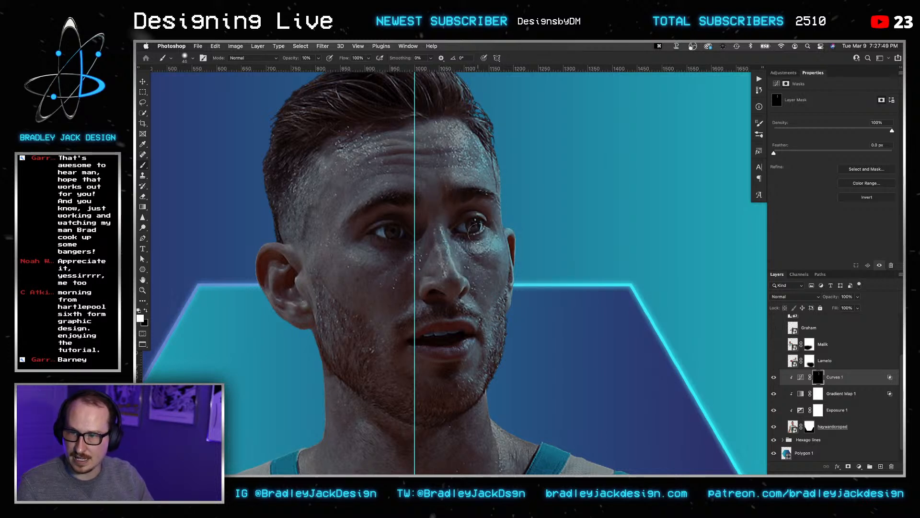
Brush fine teal highlights onto the eye beside the teal background in the Curves 1 mask, using a very small brush at 60% opacity.
scroll(484, 224, up, 3)
key(bracketleft)
key(bracketleft)
key(bracketleft)
key(bracketleft)
key(bracketleft)
key(bracketleft)
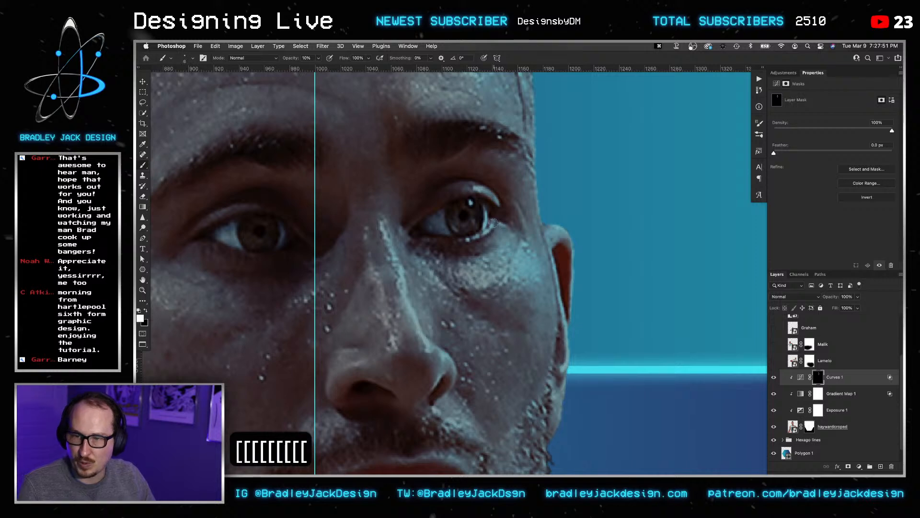
key(bracketleft)
key(bracketleft)
key(6)
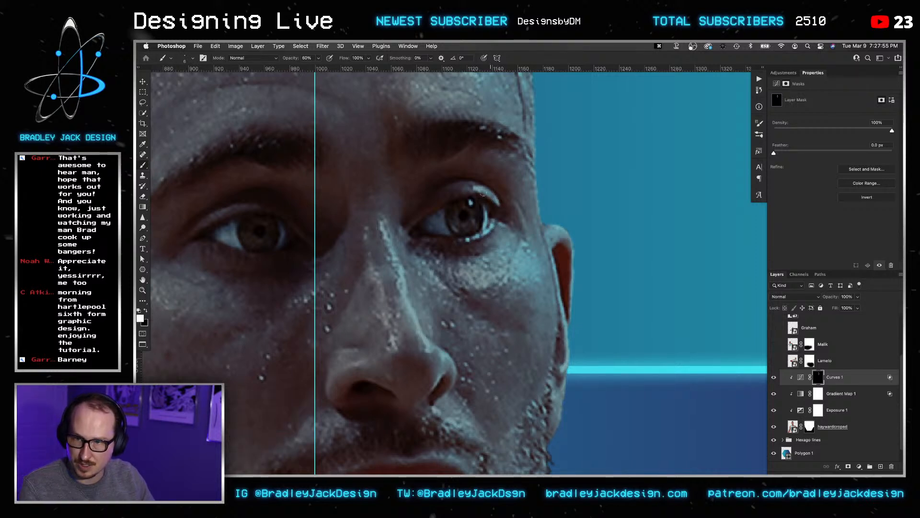
drag(476, 186, 502, 203)
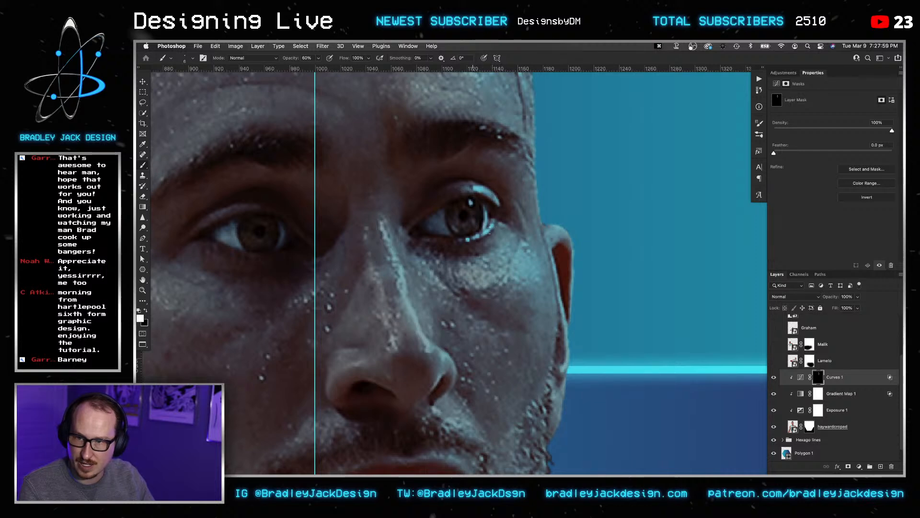
key(bracketright)
key(bracketright)
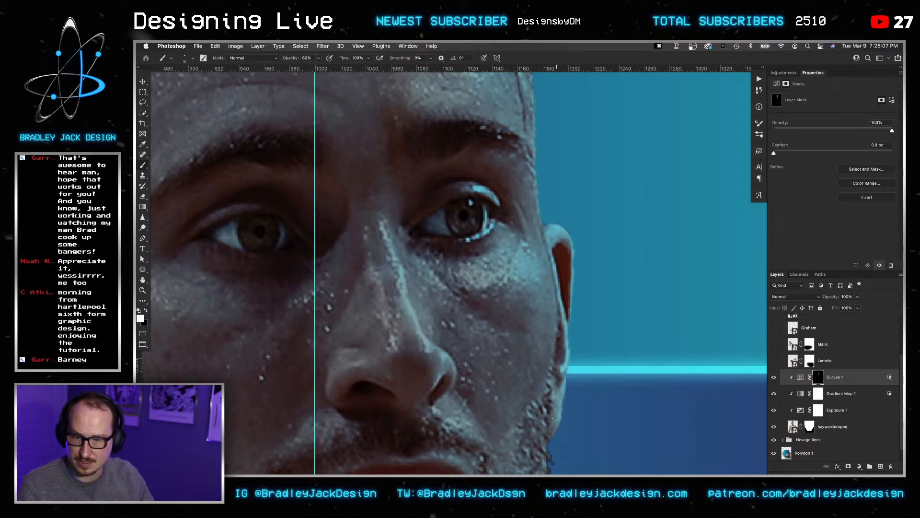
Enlarge the brush and paint teal light along the forehead and temple edge in the Curves 1 mask at 60% opacity.
key(space)
drag(542, 169, 534, 294)
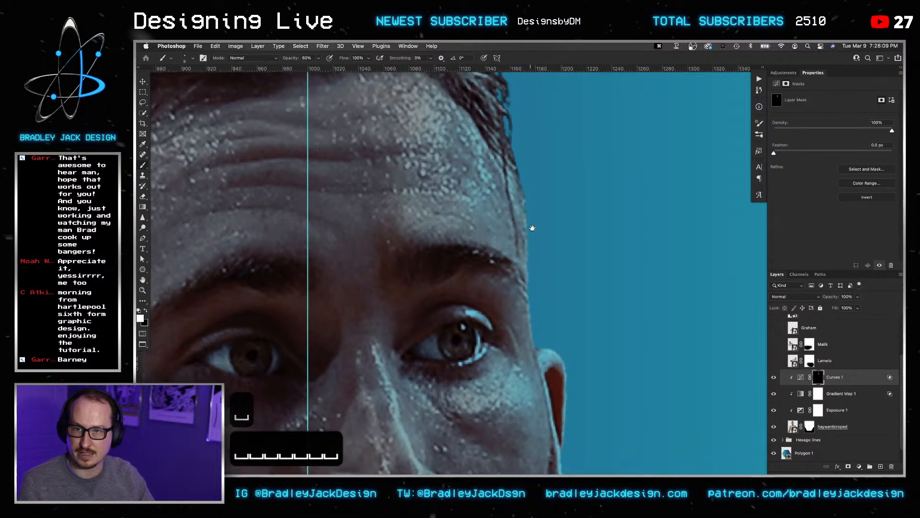
key(])
key(])
key(])
key(])
key(])
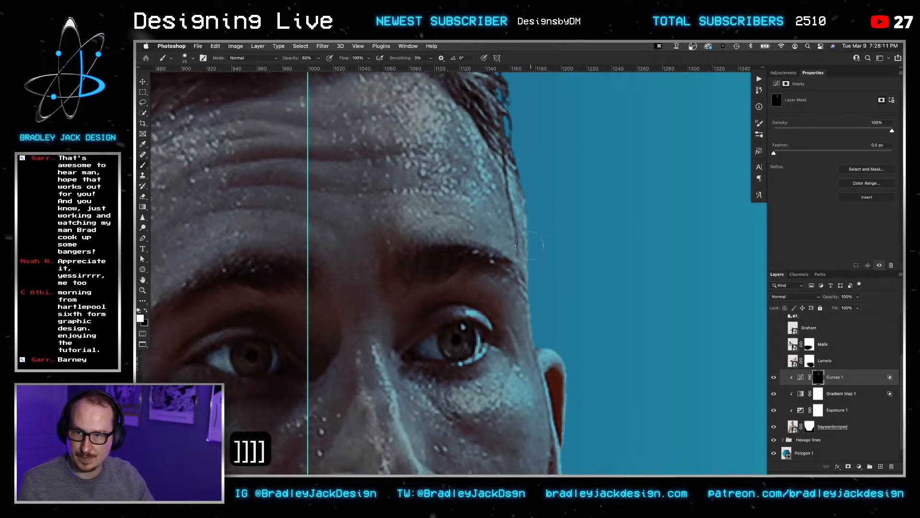
Brush a teal rim along the neck edge below the jaw at 60% opacity, and undo the stroke spilling onto the shoulder.
key(space)
drag(565, 243, 567, 51)
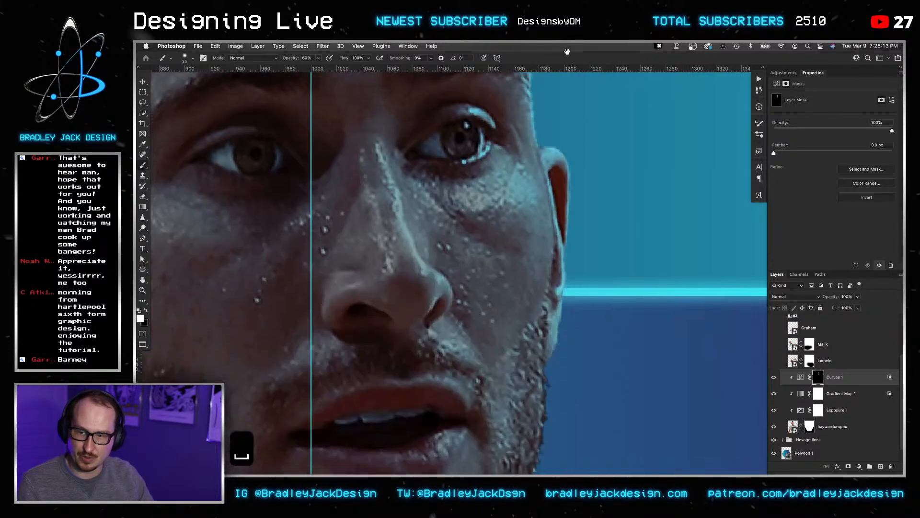
drag(574, 332, 599, 153)
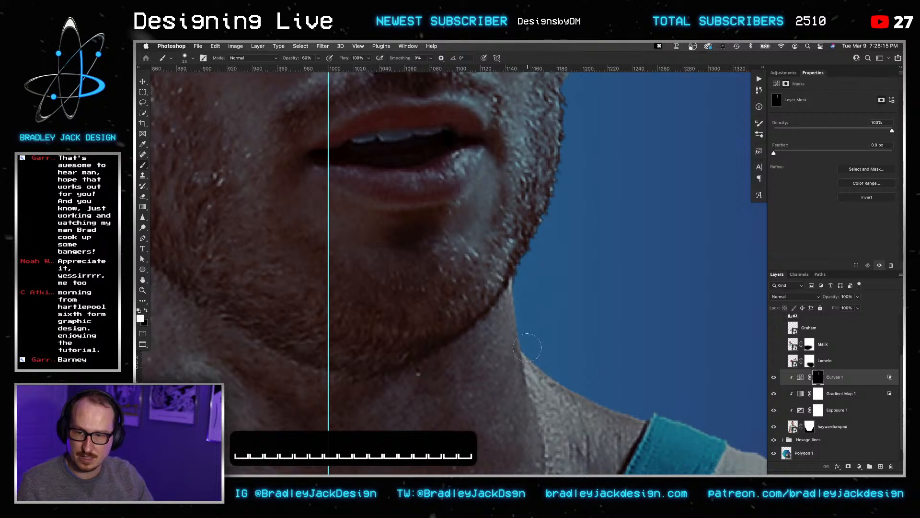
drag(526, 314, 522, 280)
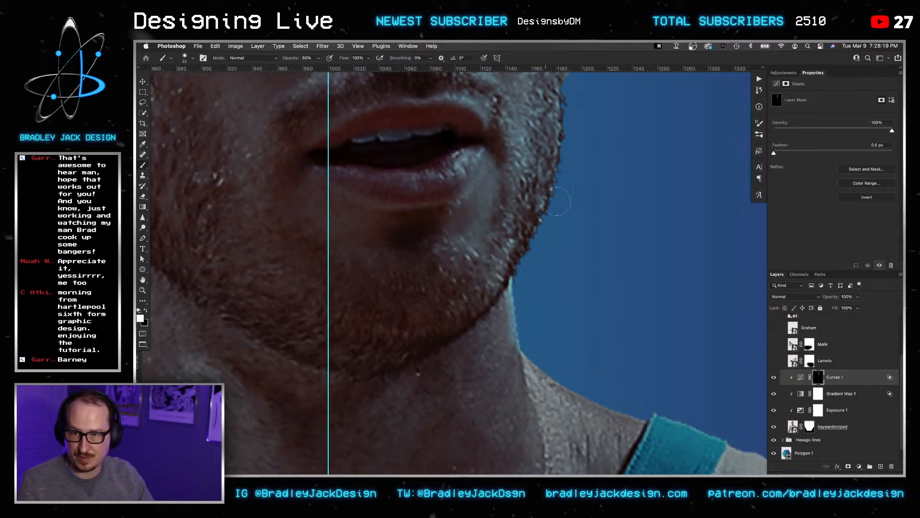
mouse_move(557, 201)
mouse_down()
mouse_move(569, 122)
mouse_move(566, 218)
mouse_up()
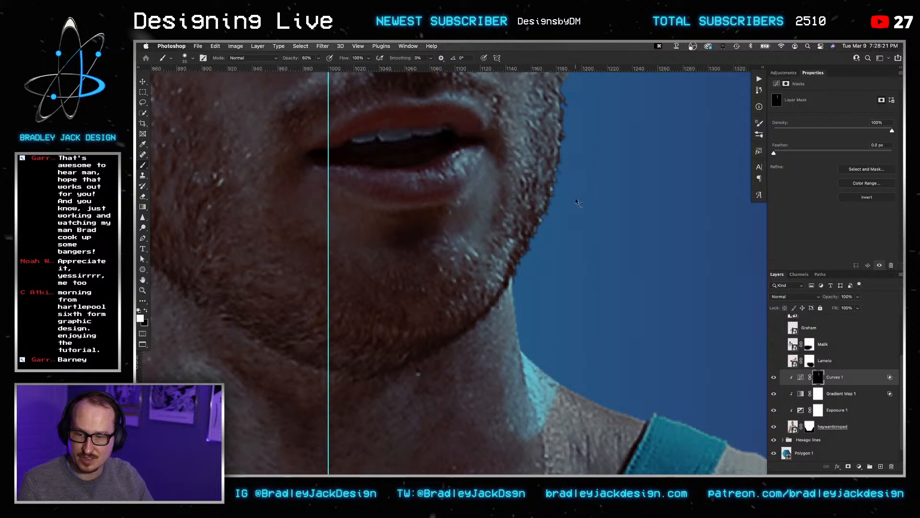
key(super+z)
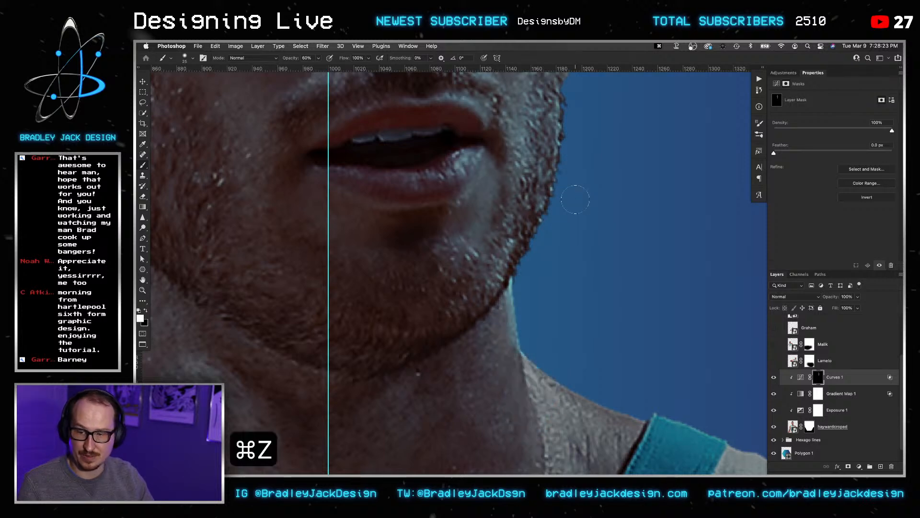
Brush softer teal light over the lips, chin and beard in the Curves 1 mask at 20% opacity, varying the brush size.
drag(576, 238, 588, 298)
scroll(584, 273, down, 3)
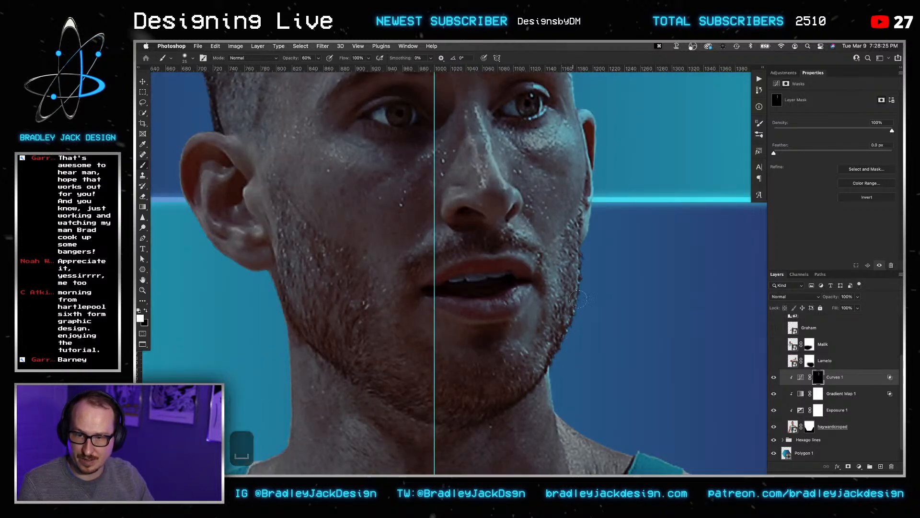
key(bracketright)
key(bracketright)
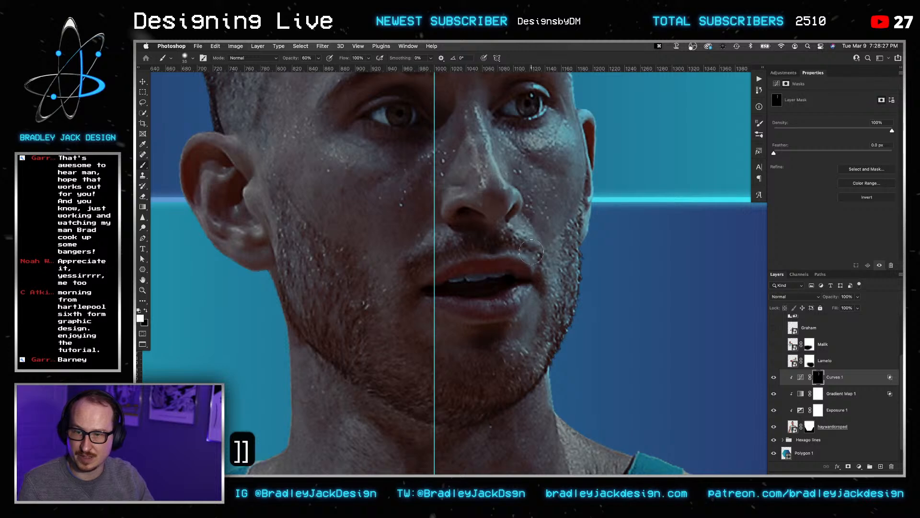
key(2)
key(bracketleft)
key(bracketleft)
key(bracketleft)
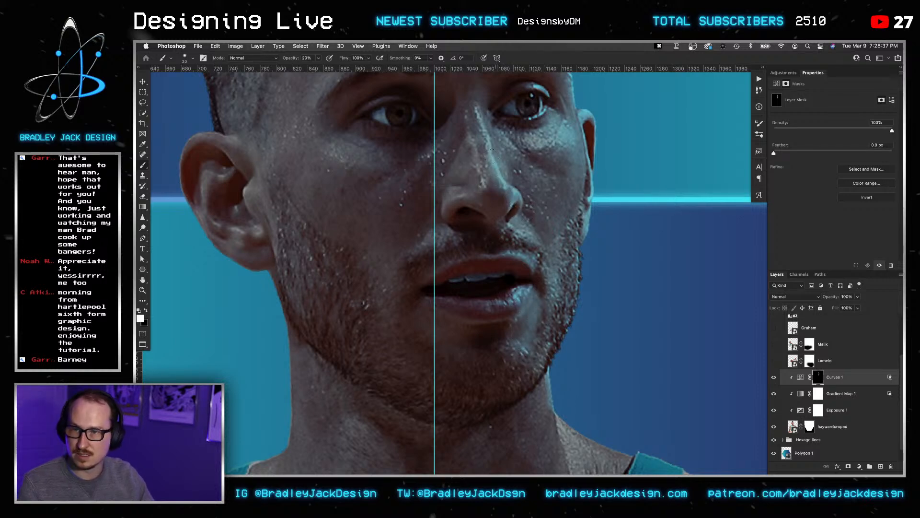
key(bracketright)
key(bracketright)
key(bracketright)
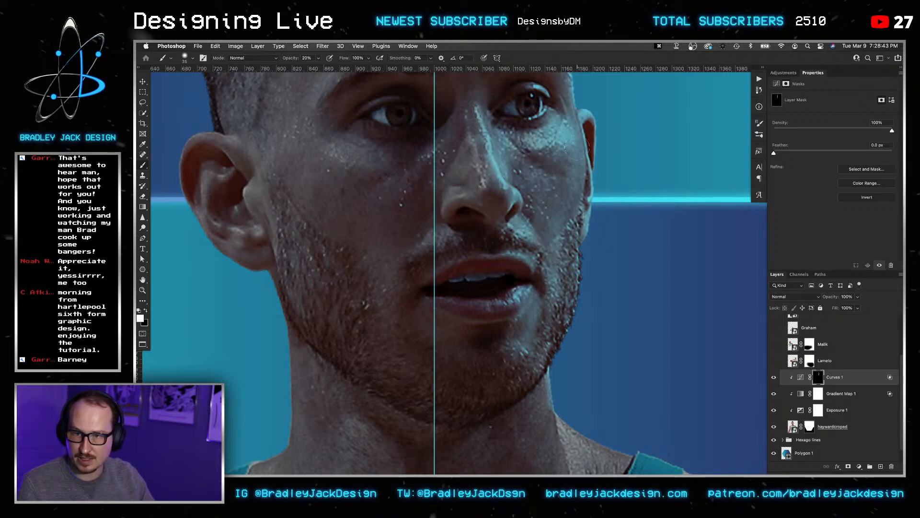
Enlarge the brush for the upper face and continue the teal light on the forehead at 20% opacity.
key(space)
drag(577, 147, 561, 251)
key(space)
drag(547, 153, 559, 191)
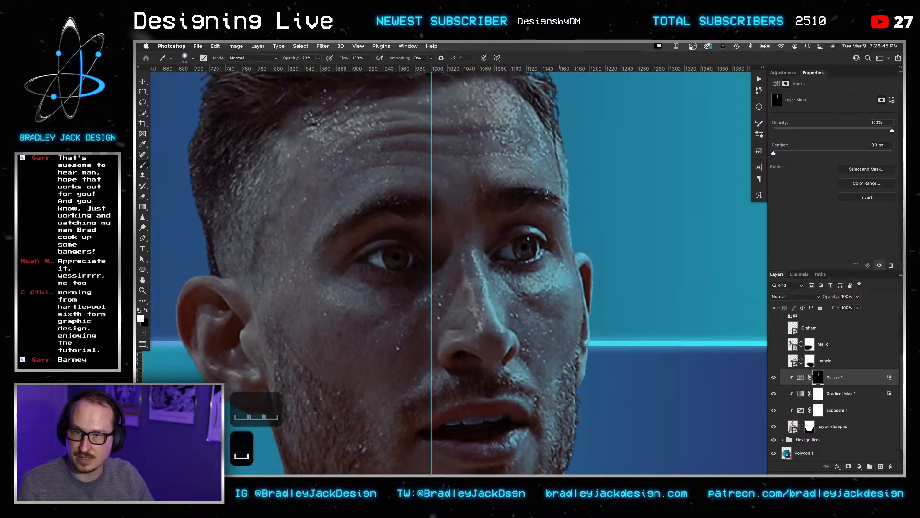
key(bracketright)
key(bracketright)
key(bracketright)
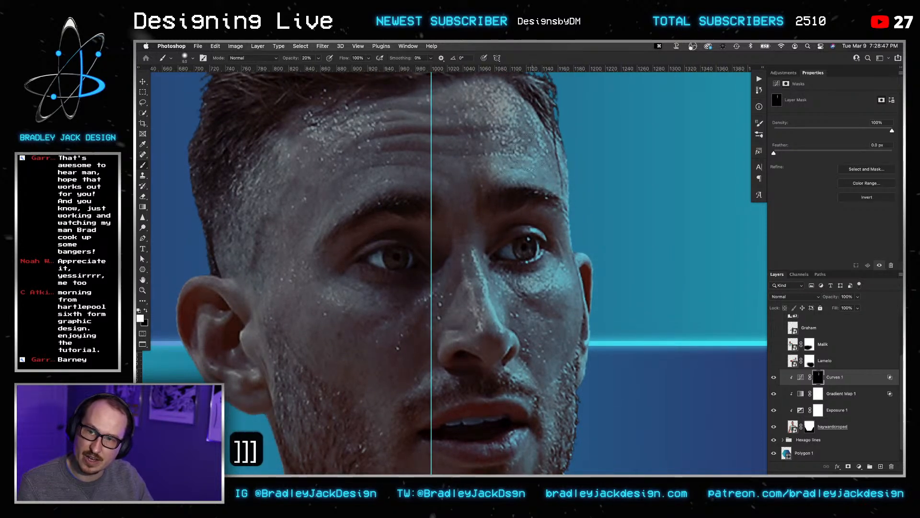
Brighten the athlete by setting the Exposure 1 adjustment's exposure to -1.
scroll(579, 182, down, 5)
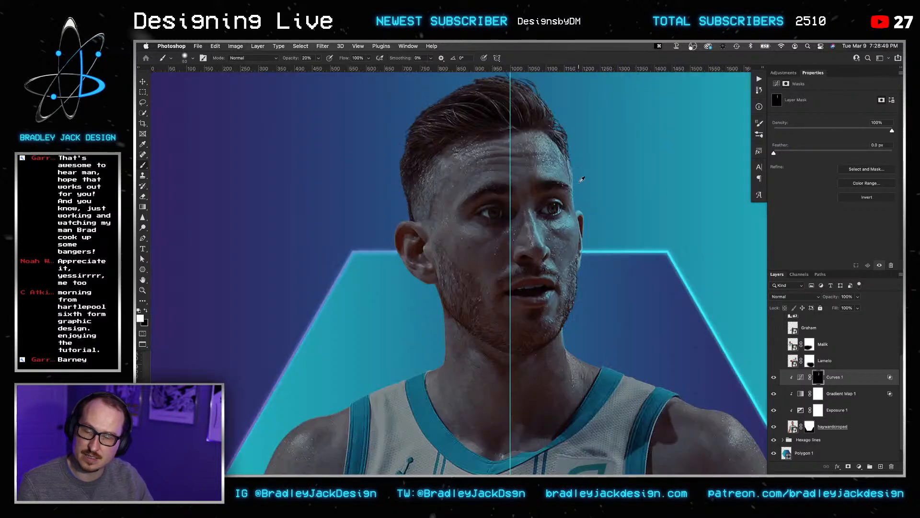
key(space)
drag(618, 240, 531, 180)
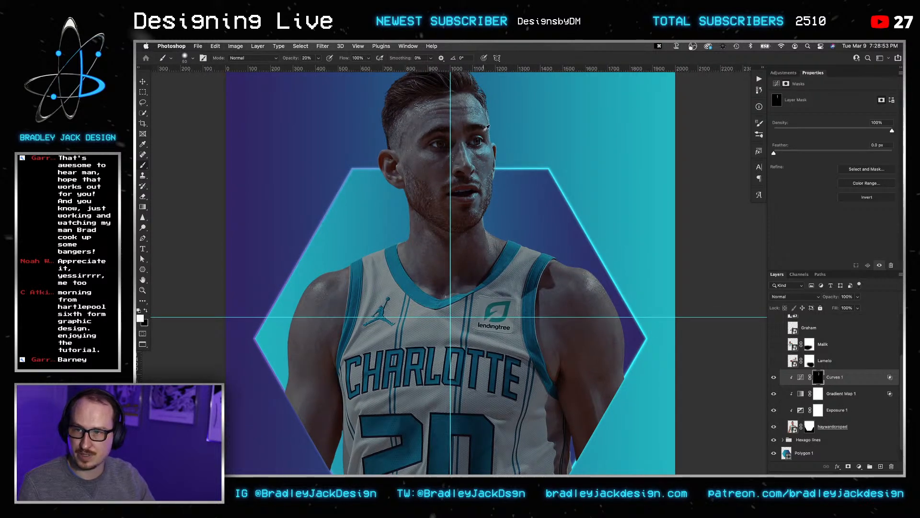
scroll(486, 127, up, 3)
click(853, 410)
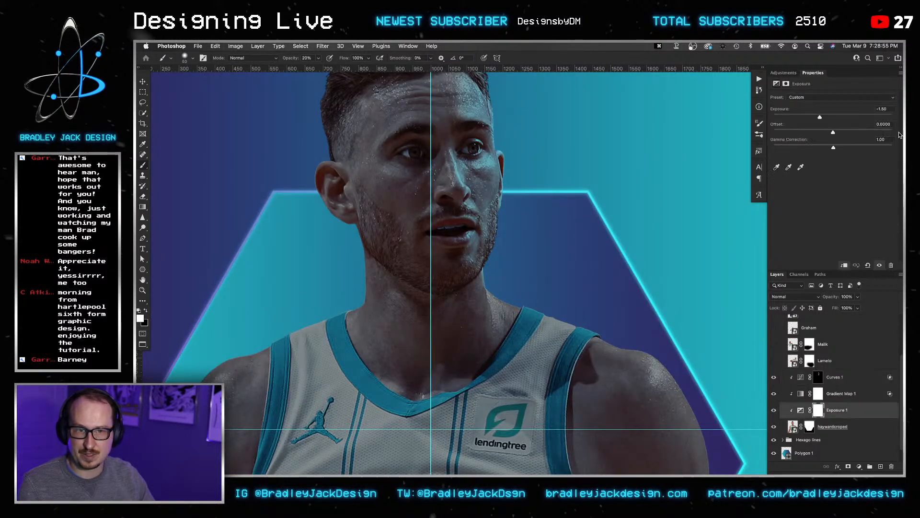
click(884, 109)
key(super+a)
text(-1)
key(Tab)
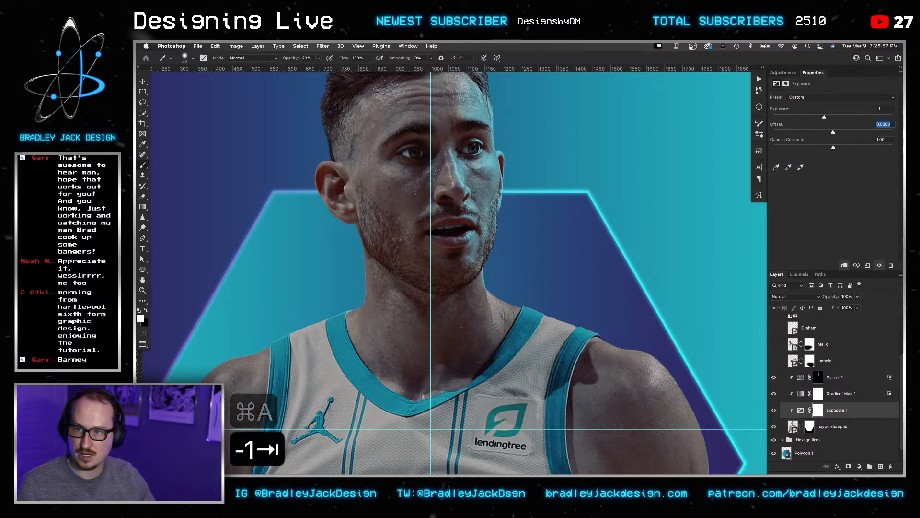
Select the Curves 1 mask again and brush broad teal light over the face with a larger brush, lowering its opacity to 10%.
click(824, 378)
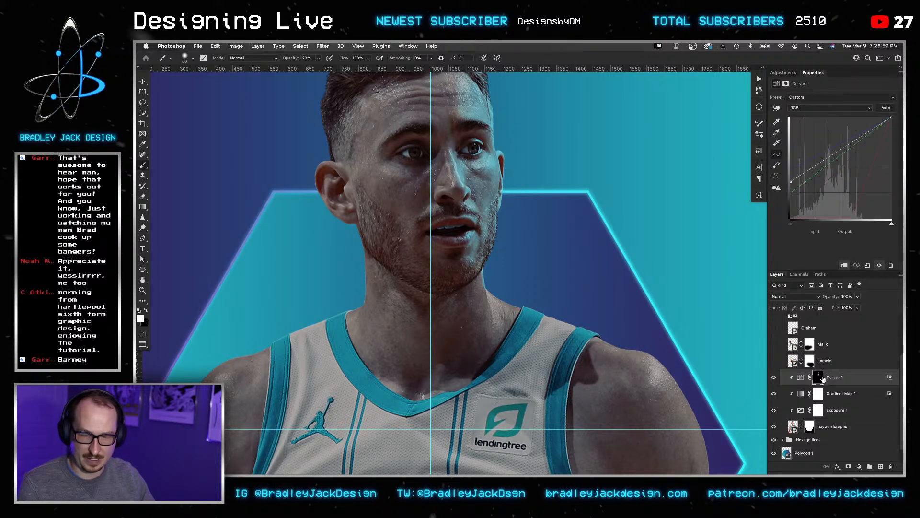
key(b)
drag(559, 198, 584, 274)
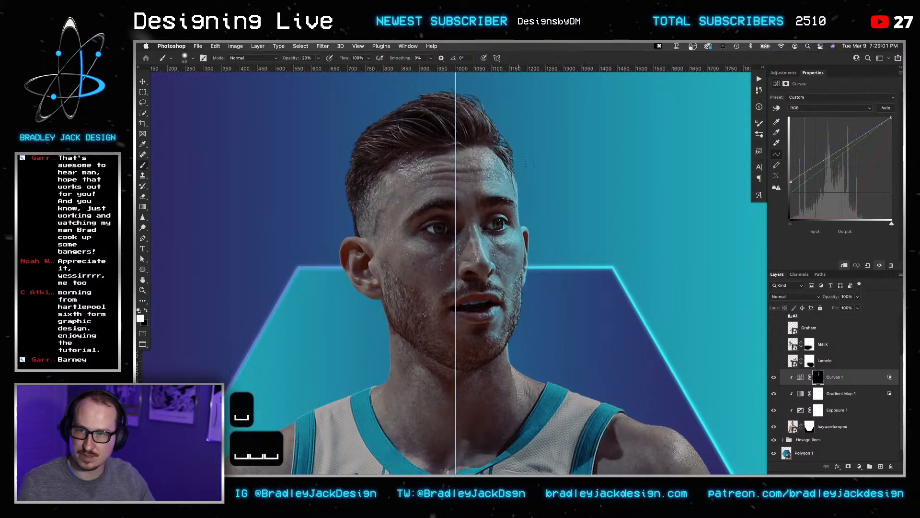
key(bracketright)
key(bracketright)
key(bracketright)
key(bracketright)
key(bracketright)
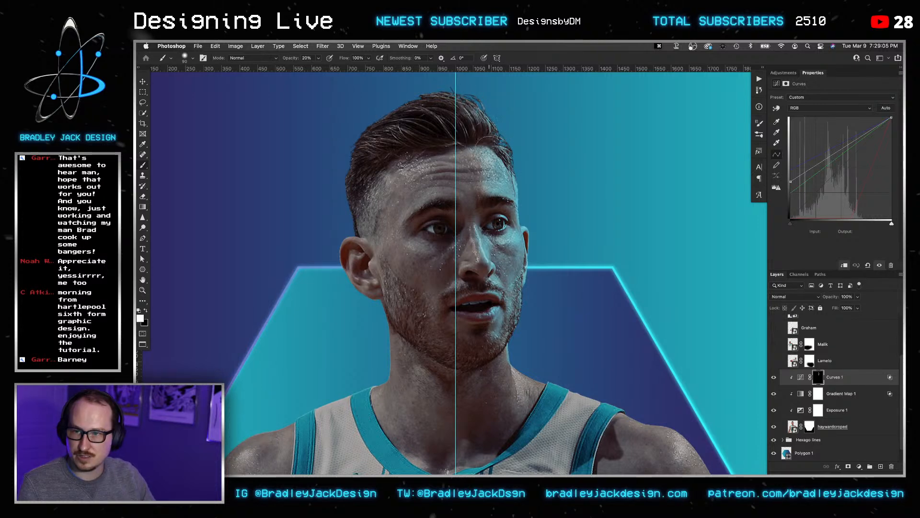
key(bracketright)
key(bracketright)
key(1)
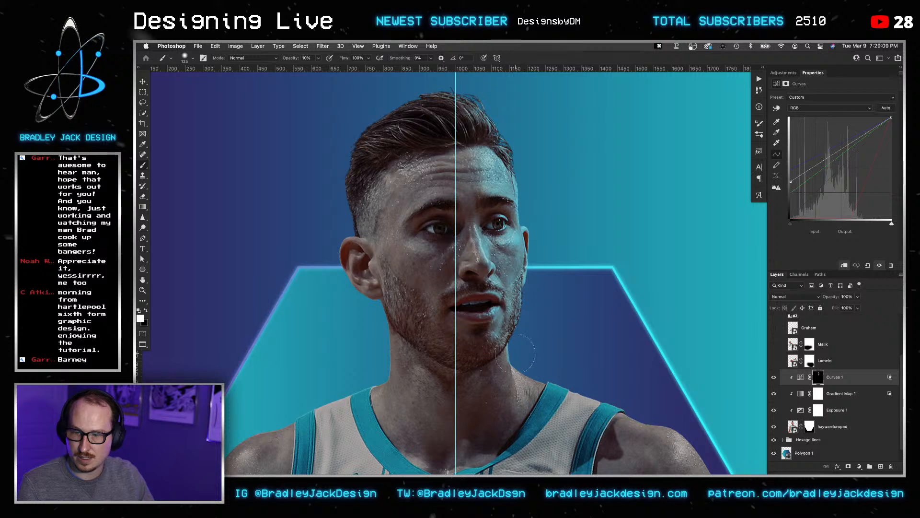
Paint a thin teal highlight down the neck edge and neck muscle with a much smaller brush at 50% opacity.
key(bracketleft)
scroll(515, 353, up, 4)
key(bracketleft)
key(bracketleft)
key(bracketleft)
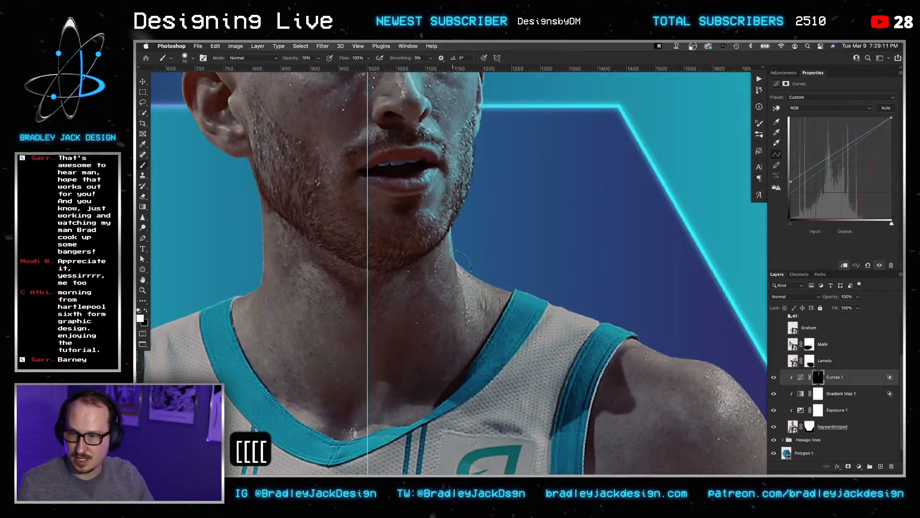
key(bracketleft)
key(bracketleft)
key(bracketleft)
key(bracketleft)
key(bracketleft)
key(bracketleft)
key(bracketleft)
key(bracketleft)
key(bracketleft)
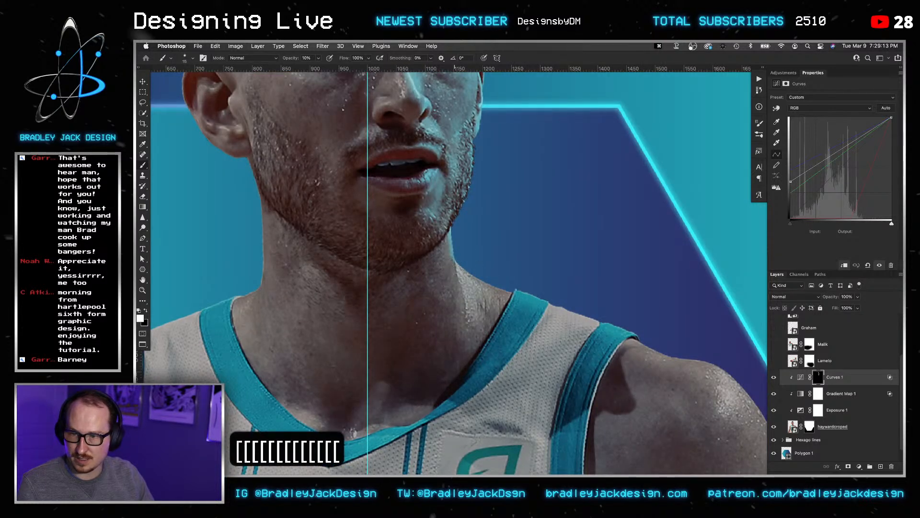
key(5)
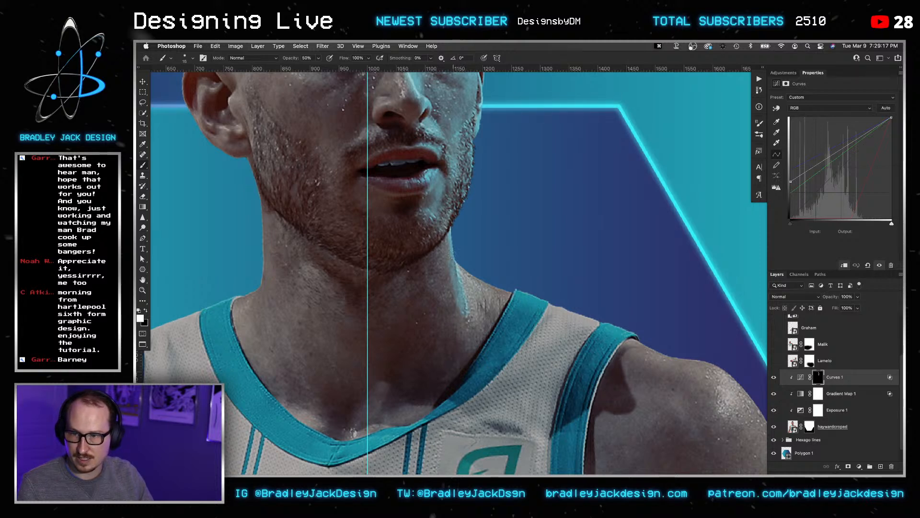
drag(452, 256, 459, 305)
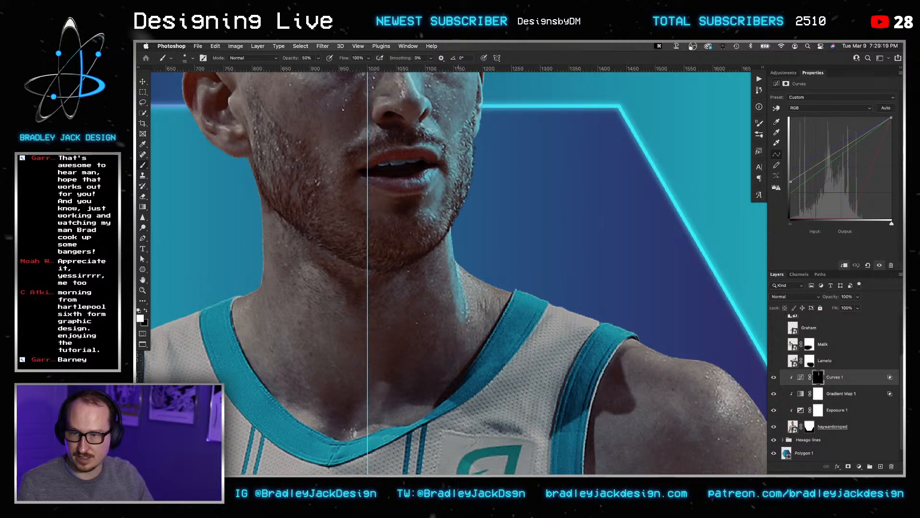
Trim the teal highlight along the neck muscle with a larger black brush at 50% opacity, and undo the last two strokes.
key(bracketright)
key(bracketright)
key(bracketright)
key(x)
key(bracketright)
key(bracketright)
key(bracketright)
key(bracketright)
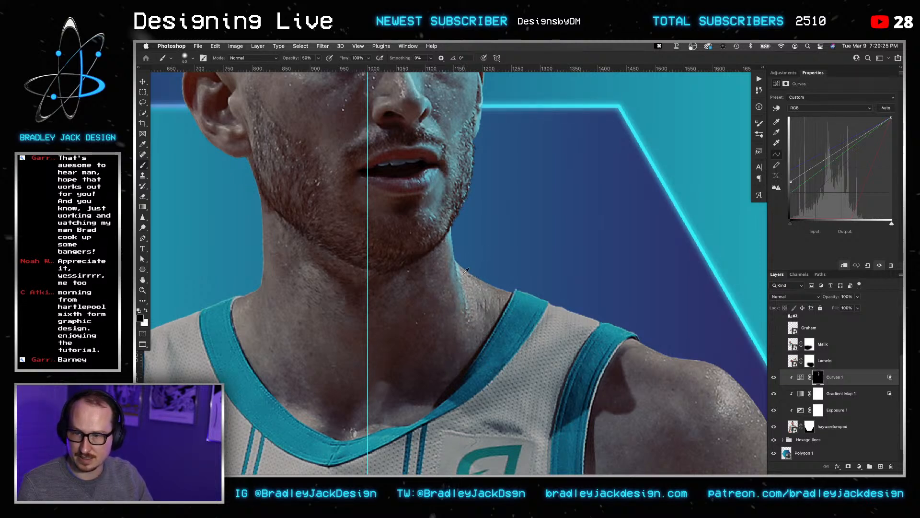
scroll(467, 231, up, 4)
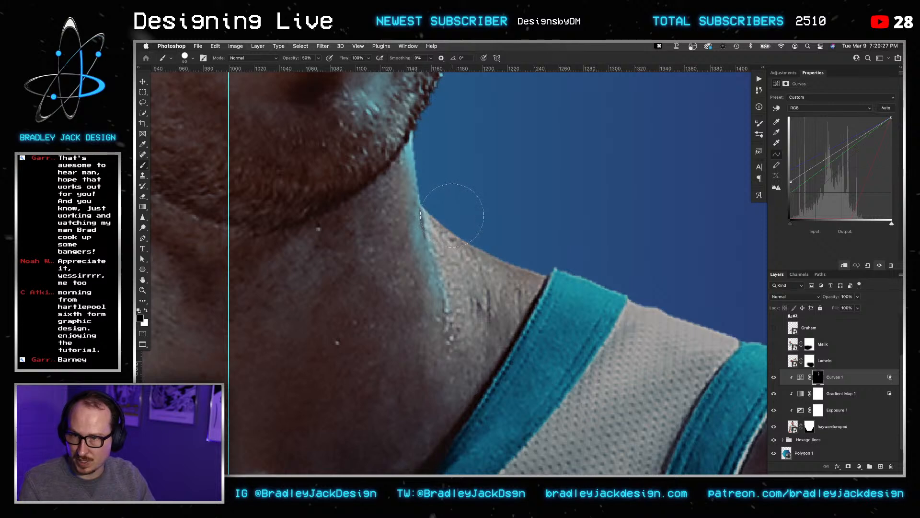
key(super+z)
key(super+z)
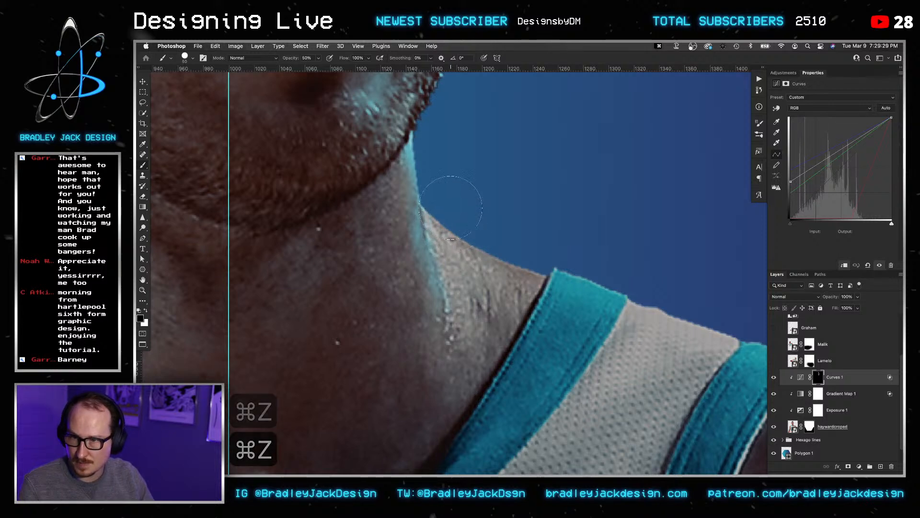
Brush faint teal light over the base of the neck on the Curves 1 mask with a larger white brush at 10% opacity.
key(b)
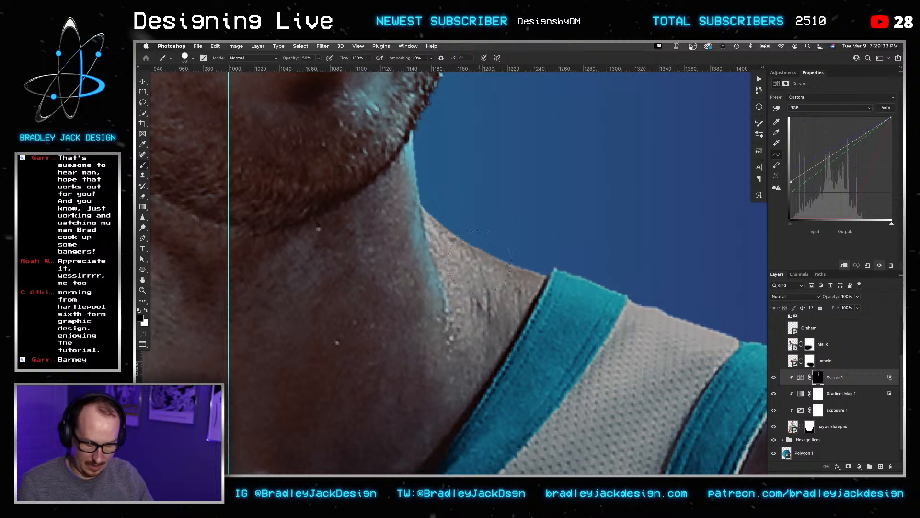
key(bracketright)
key(bracketright)
key(bracketright)
key(bracketright)
key(1)
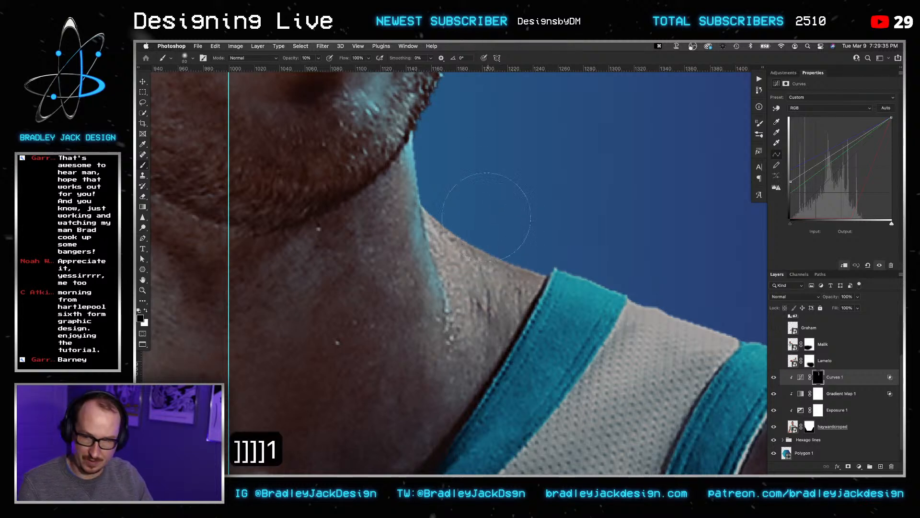
key(x)
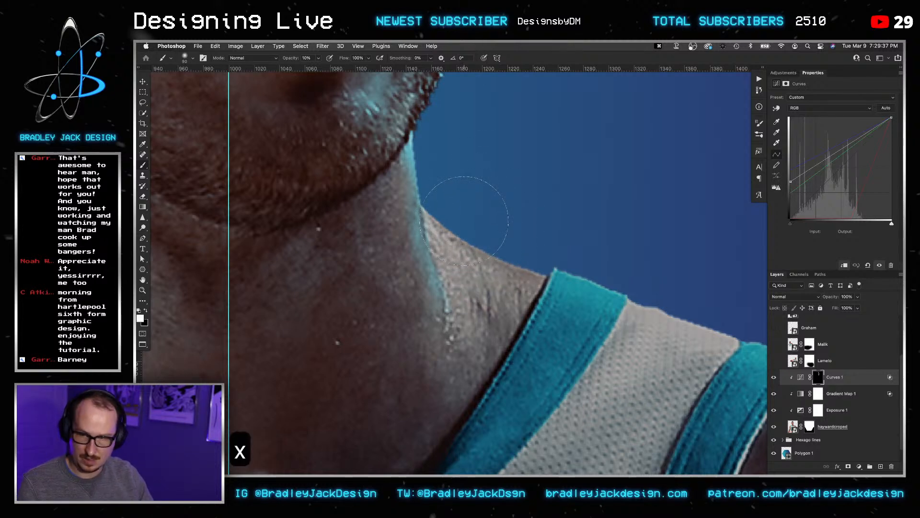
key(super+0)
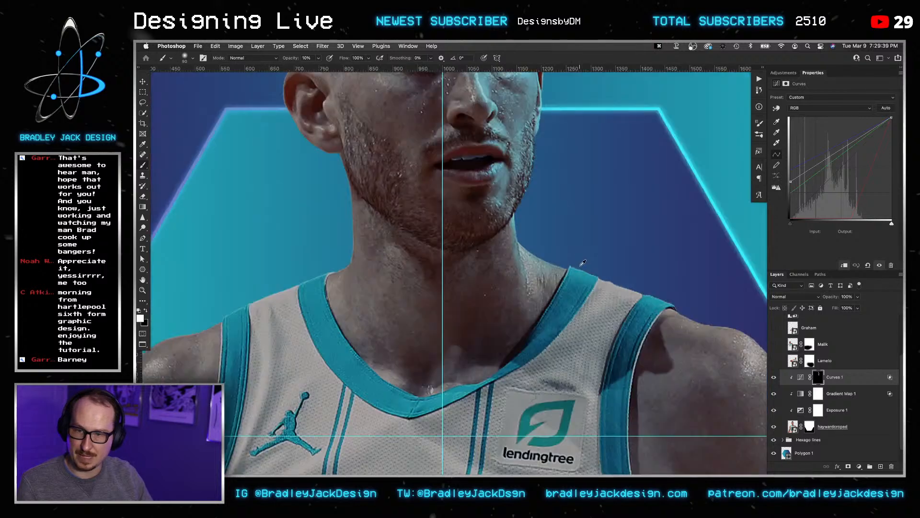
drag(583, 265, 522, 261)
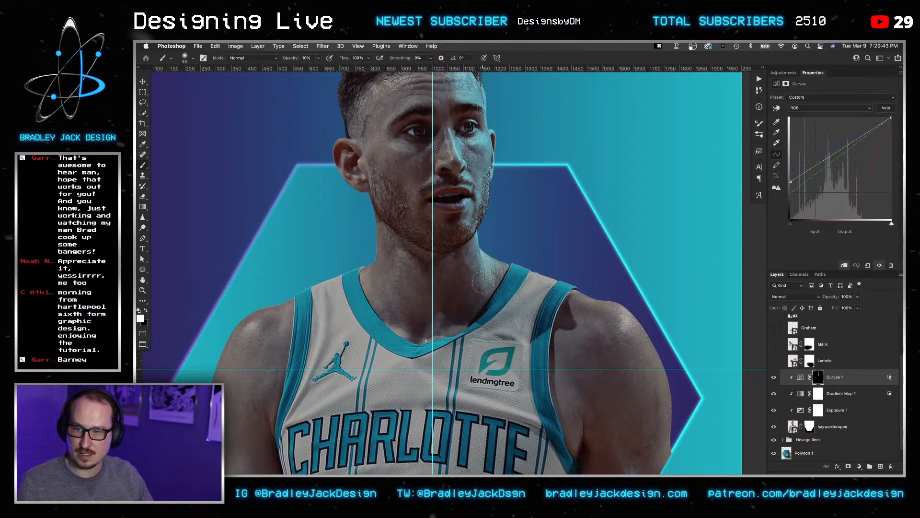
Brush soft teal light along the athlete's right-hand shoulder, adjusting the white brush size and keeping 10% opacity.
key(bracketright)
key(bracketright)
key(bracketright)
scroll(596, 293, right, 3)
scroll(596, 294, down, 2)
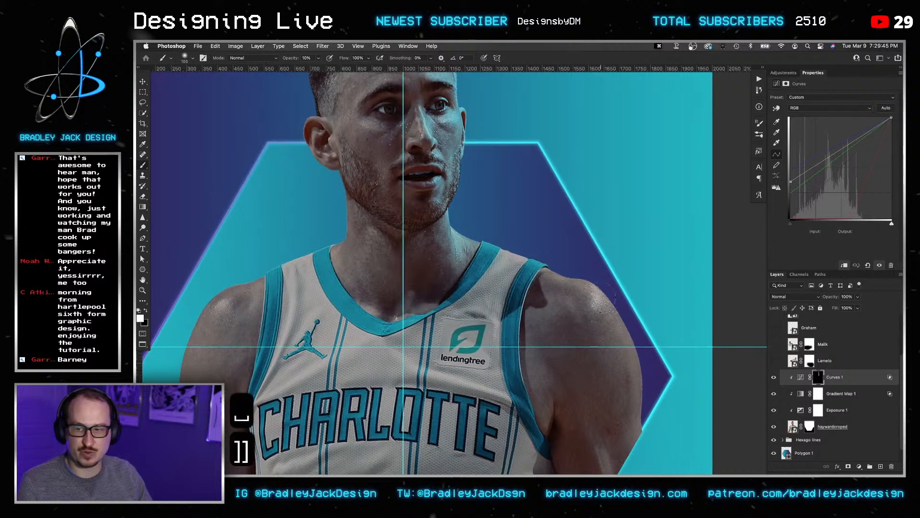
key(bracketright)
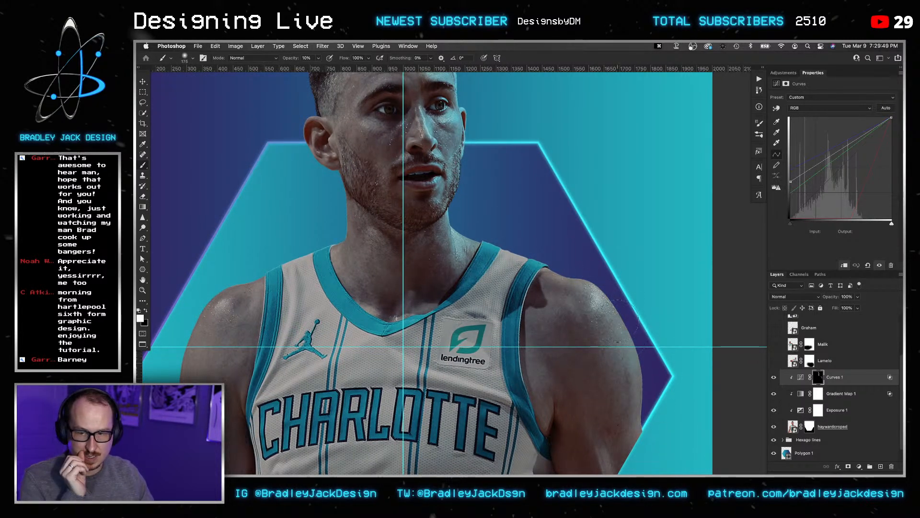
key(bracketleft)
key(bracketleft)
key(bracketleft)
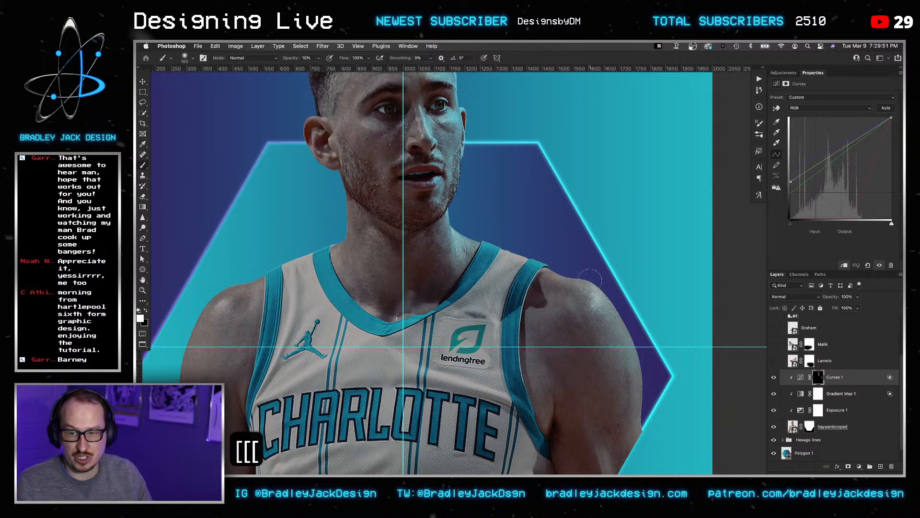
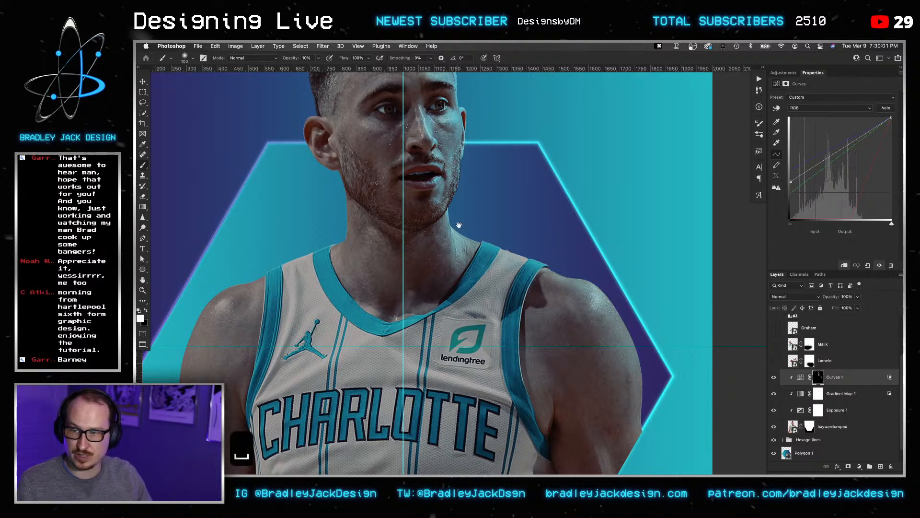
Tone down the teal light on the cheek nearest the visible ear with a larger black brush at 30% opacity.
drag(403, 189, 458, 261)
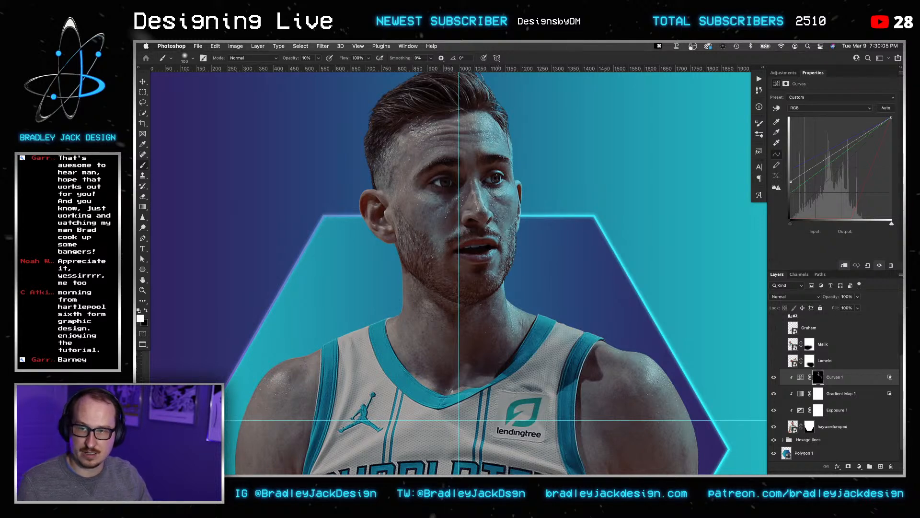
key(x)
key(bracketright)
key(bracketright)
key(bracketright)
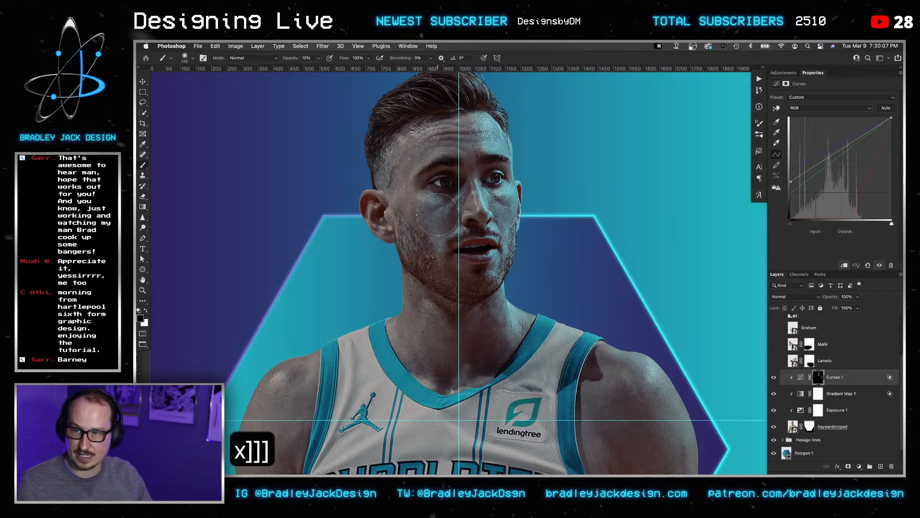
key(3)
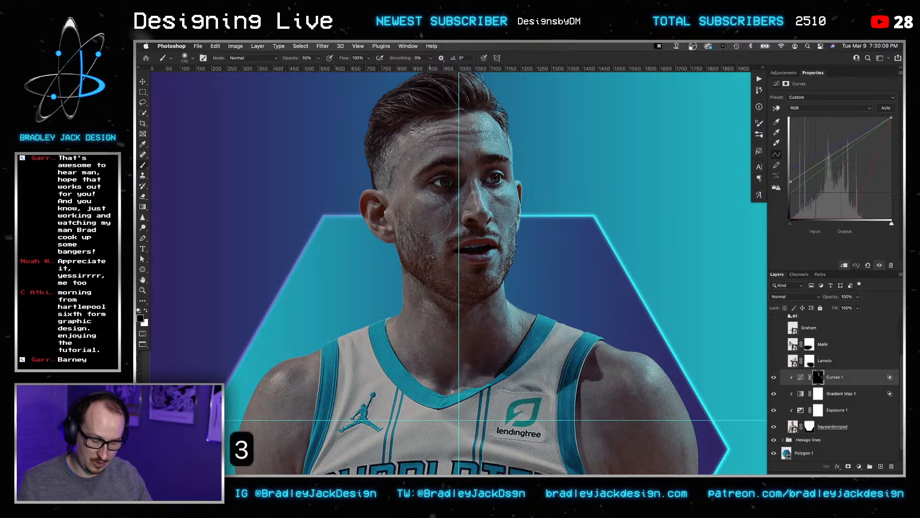
key(v)
key(b)
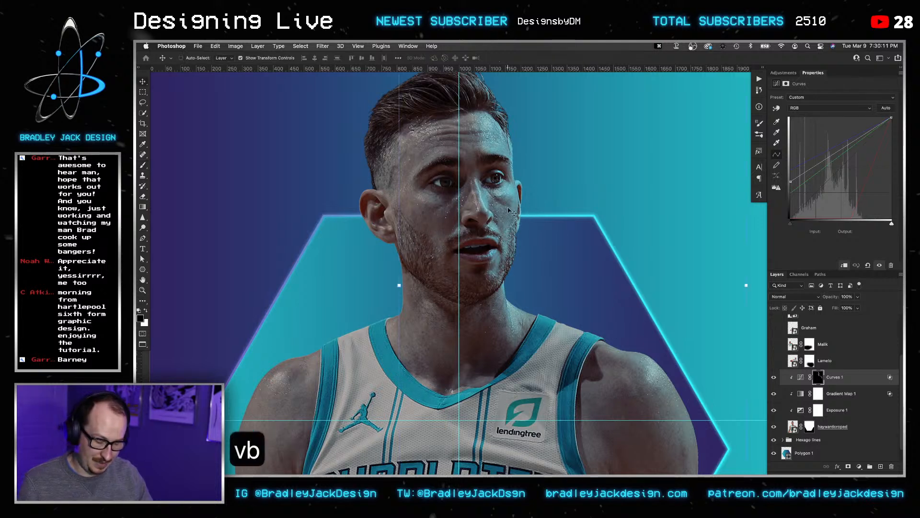
Soften the teal light on the far side of the face with a smaller black brush at 20% opacity.
key(bracketleft)
key(bracketleft)
key(bracketleft)
key(bracketleft)
key(bracketleft)
key(2)
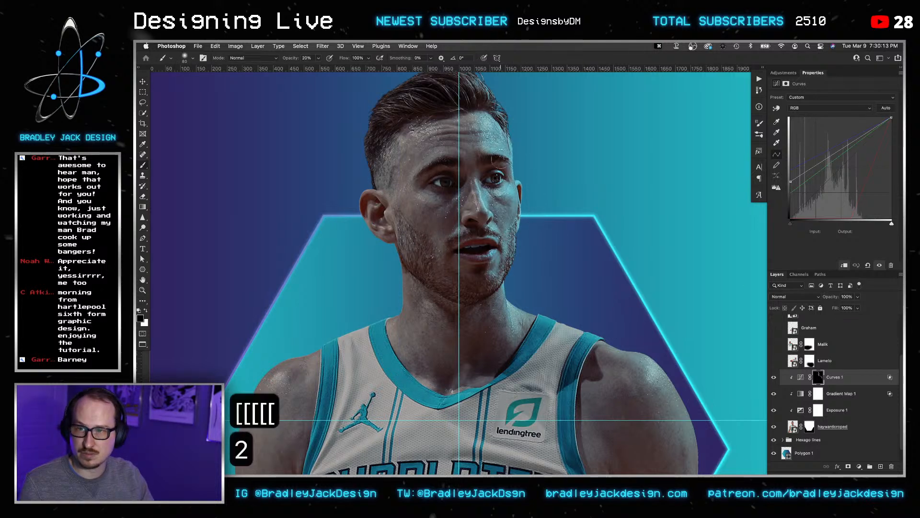
Paint fine teal highlights onto the hair strands with a very small white brush at 70% opacity.
key(x)
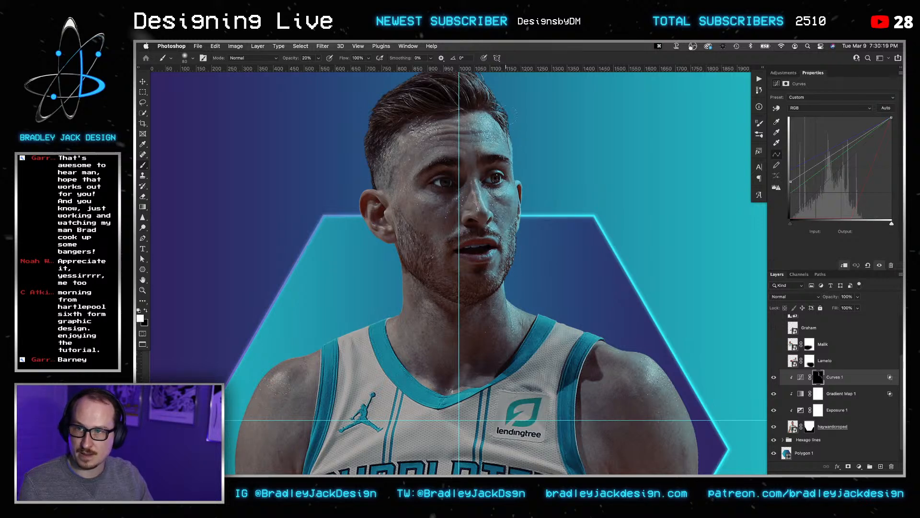
drag(475, 96, 495, 157)
scroll(486, 123, up, 3)
scroll(494, 157, up, 4)
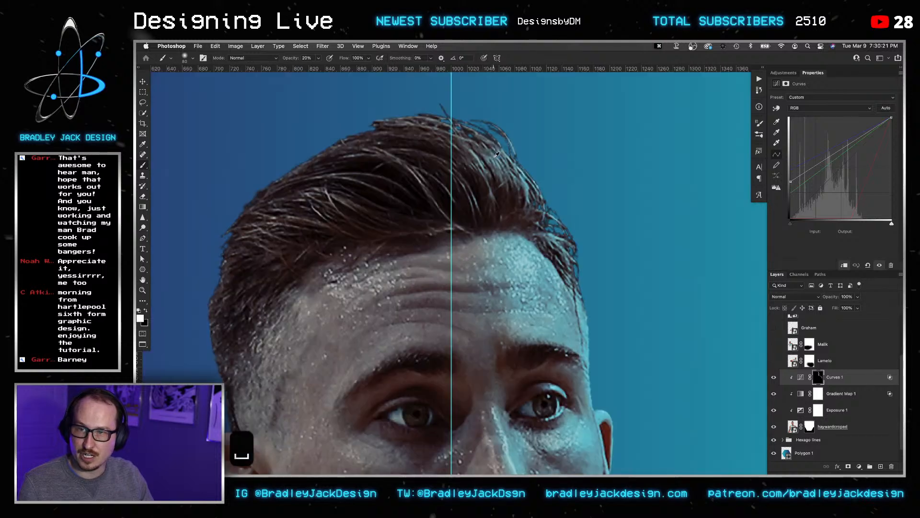
key(bracketleft)
key(bracketleft)
key(bracketleft)
key(bracketleft)
key(bracketleft)
key(bracketleft)
key(bracketleft)
key(bracketleft)
key(bracketleft)
key(bracketleft)
key(bracketleft)
key(bracketleft)
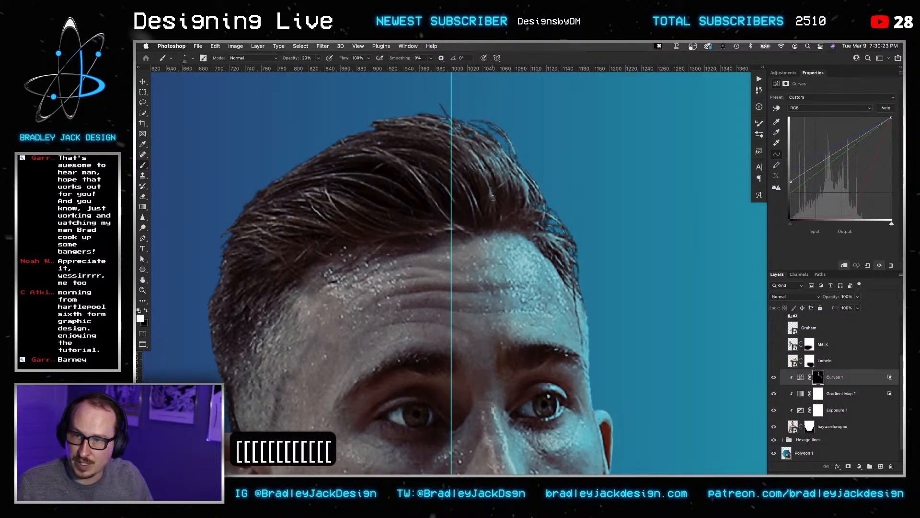
key(7)
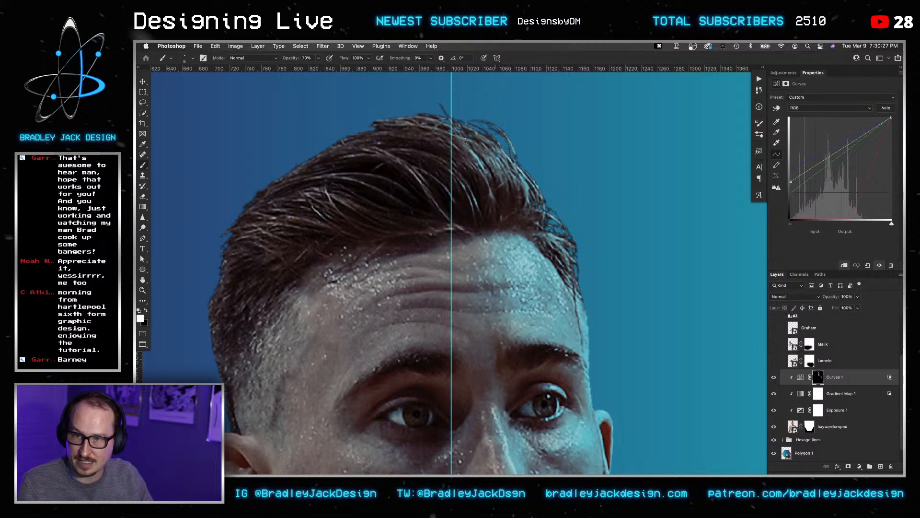
drag(491, 155, 437, 129)
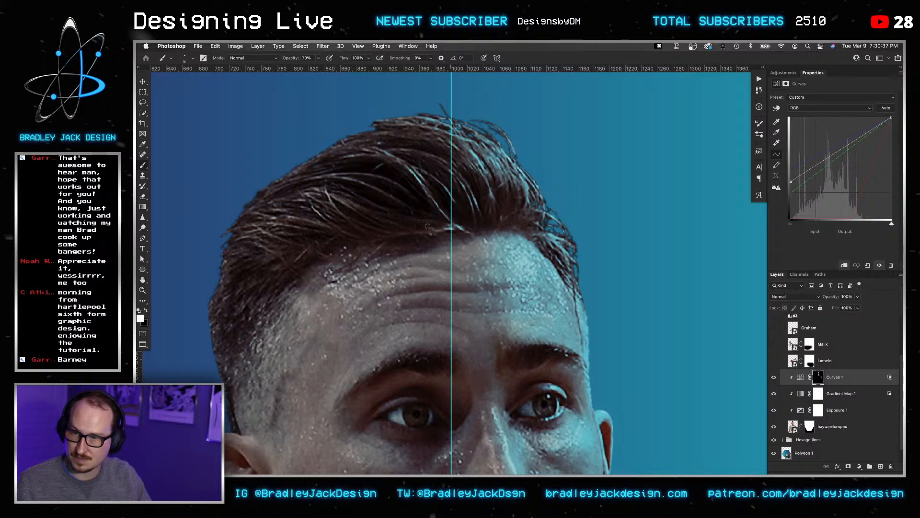
Set the Curves 1 layer's Blend If underlying-layer shadow range to 14 / 128.
scroll(636, 349, down, 5)
drag(627, 348, 539, 255)
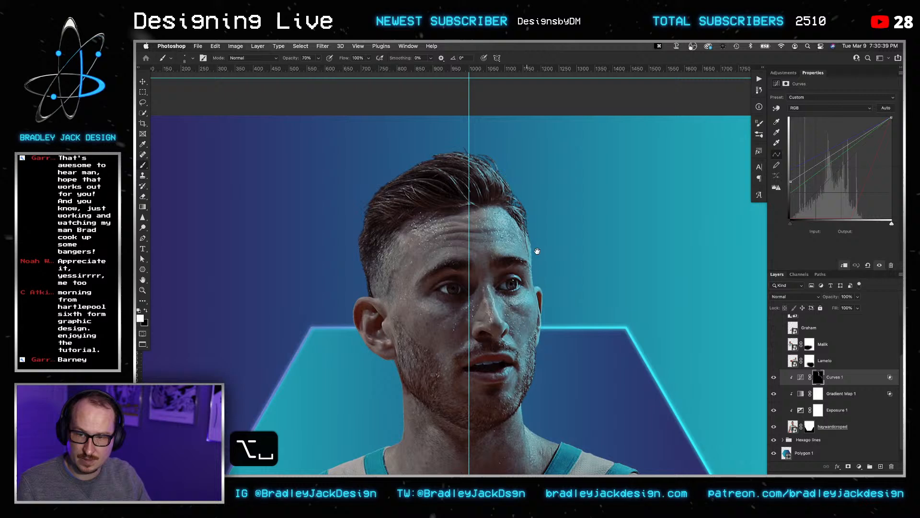
click(861, 377)
double_click(866, 381)
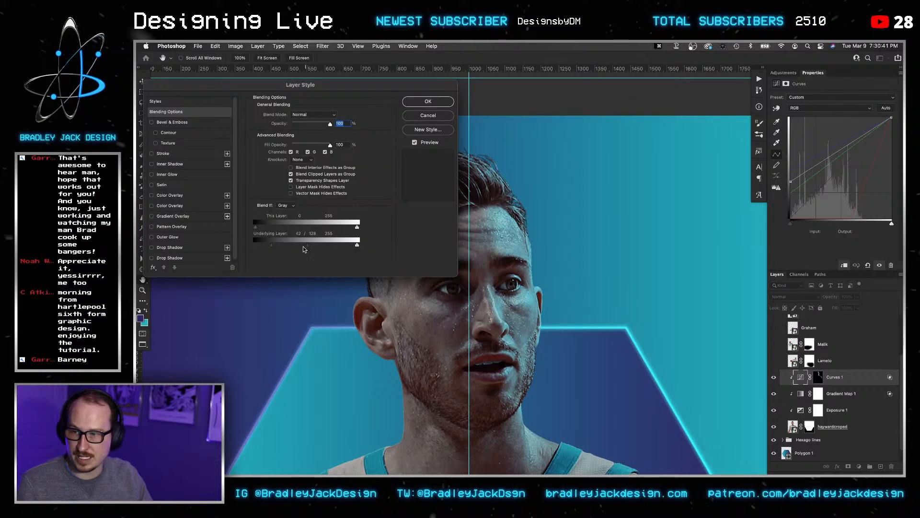
drag(261, 246, 261, 246)
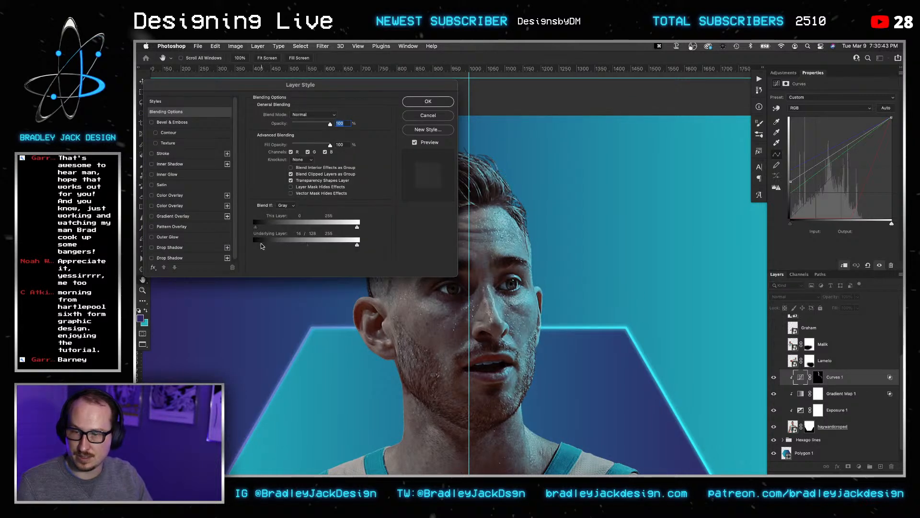
click(431, 102)
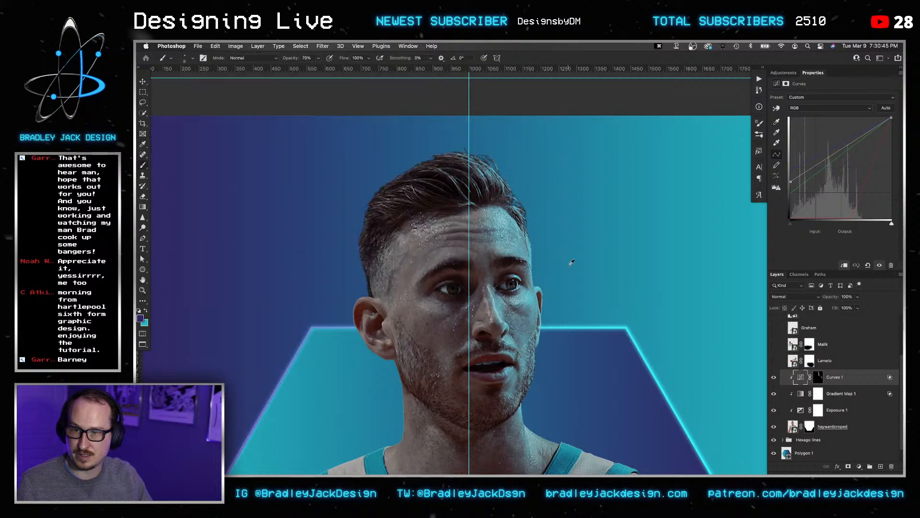
Select the Curves 1 mask, brush teal light over the arm with a much larger brush at 70% opacity, and undo the last two strokes.
key(super+0)
key(space)
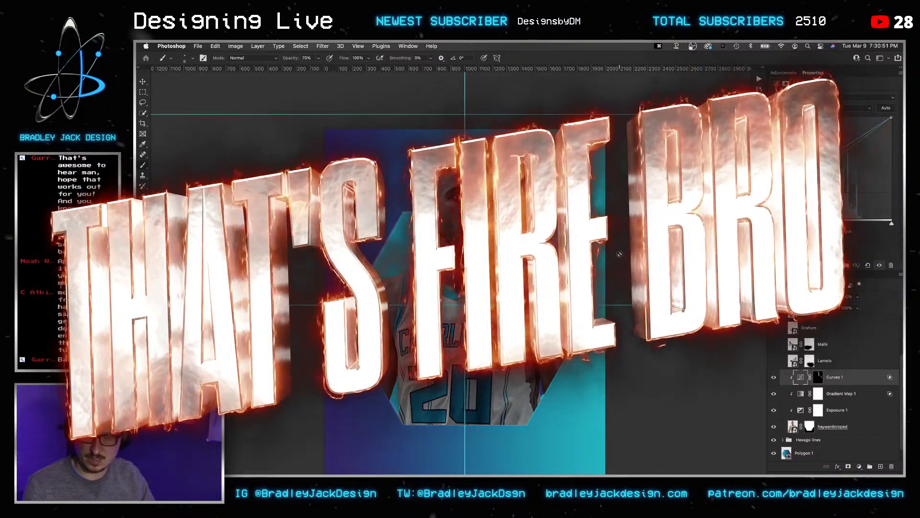
key(v)
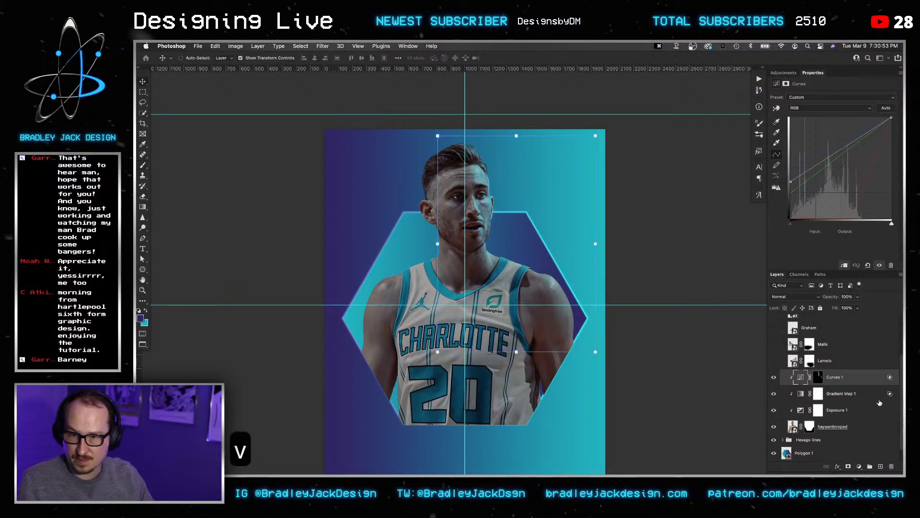
click(818, 377)
key(b)
key(bracketright)
key(bracketright)
key(bracketright)
key(bracketright)
key(bracketright)
key(bracketright)
key(bracketright)
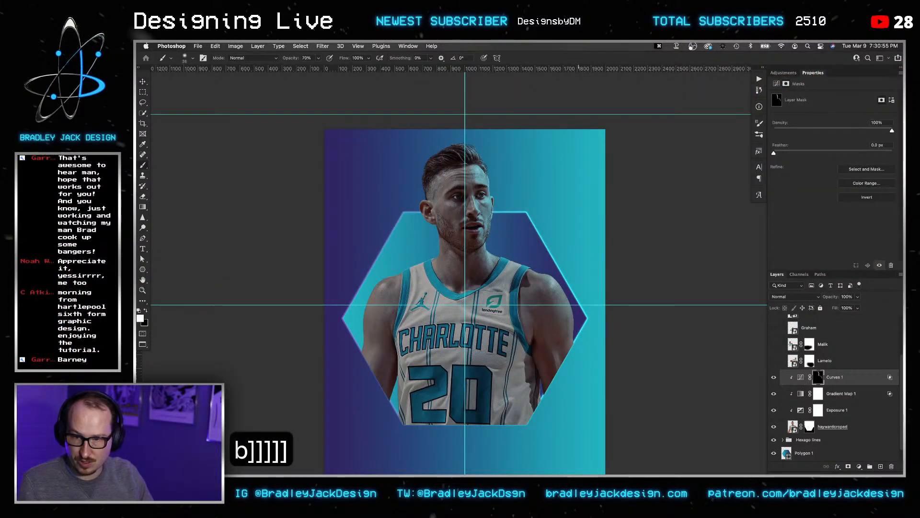
key(bracketright)
key(bracketright)
key(bracketright)
key(bracketright)
key(bracketright)
key(bracketright)
key(bracketright)
key(bracketright)
key(bracketright)
key(bracketright)
key(bracketright)
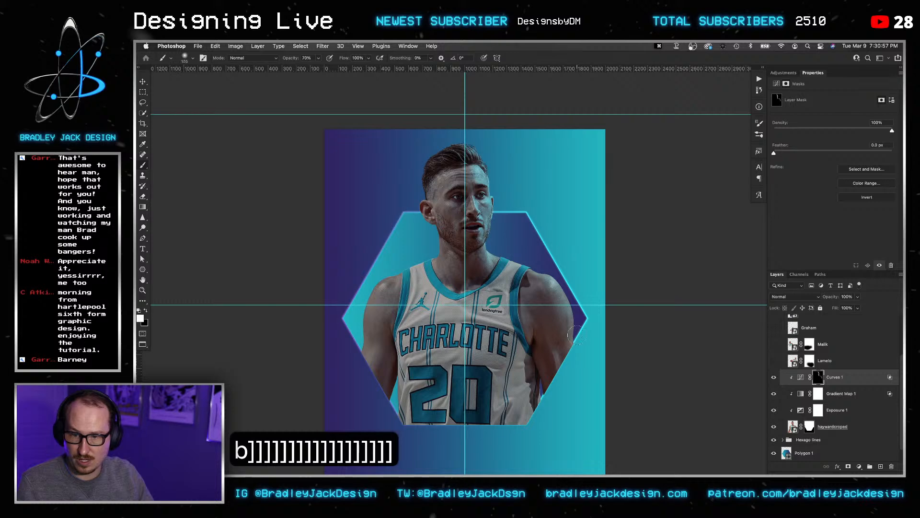
key(bracketright)
key(bracketright)
key(bracketright)
key(bracketright)
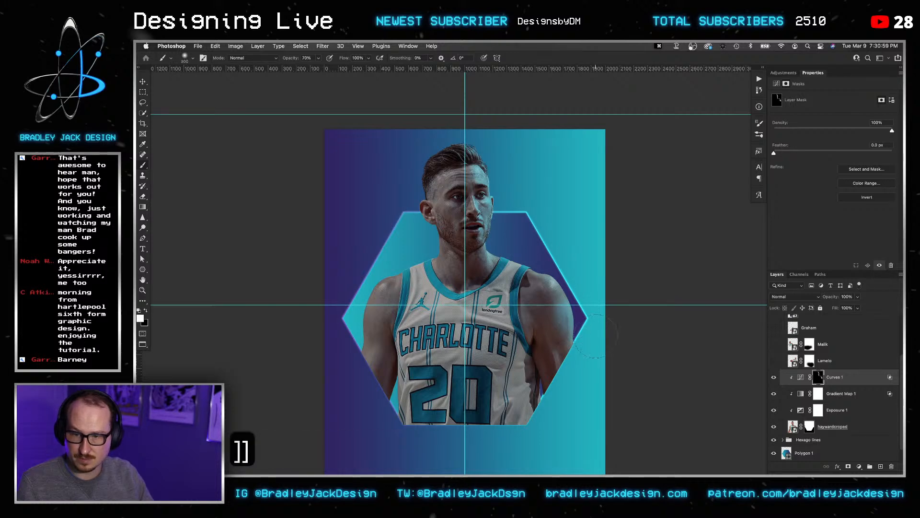
key(super+z)
key(super+z)
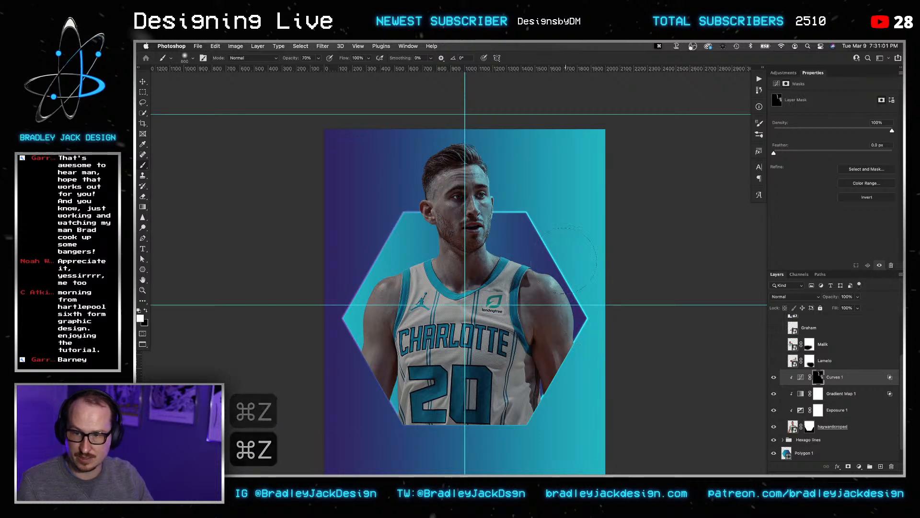
Brush broad teal light over the athlete's lit side with a 1000 px brush at 40% opacity, and save the document.
key(bracketright)
key(bracketright)
key(bracketright)
key(bracketright)
key(4)
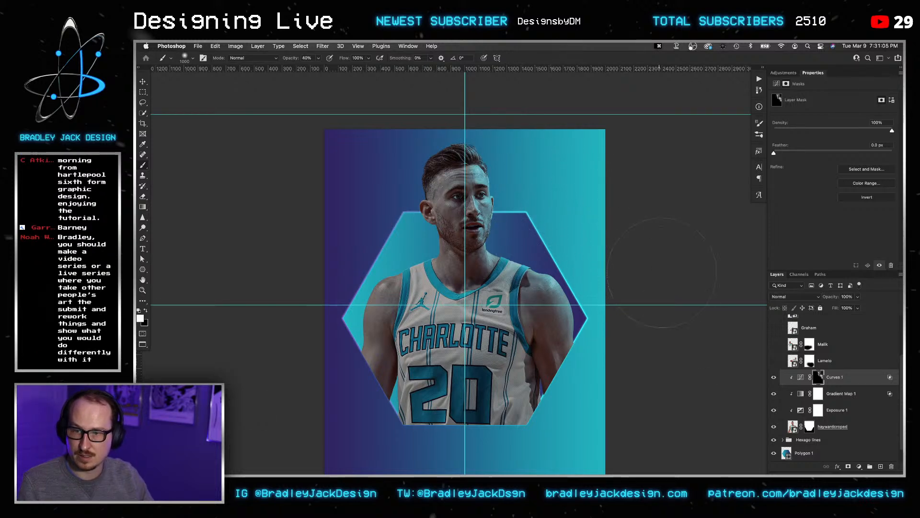
key(v)
key(super+s)
key(v)
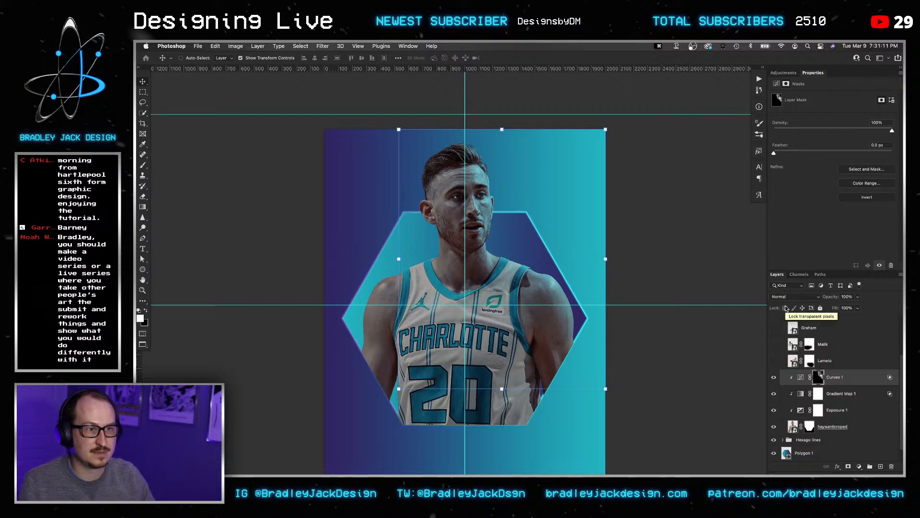
key(v)
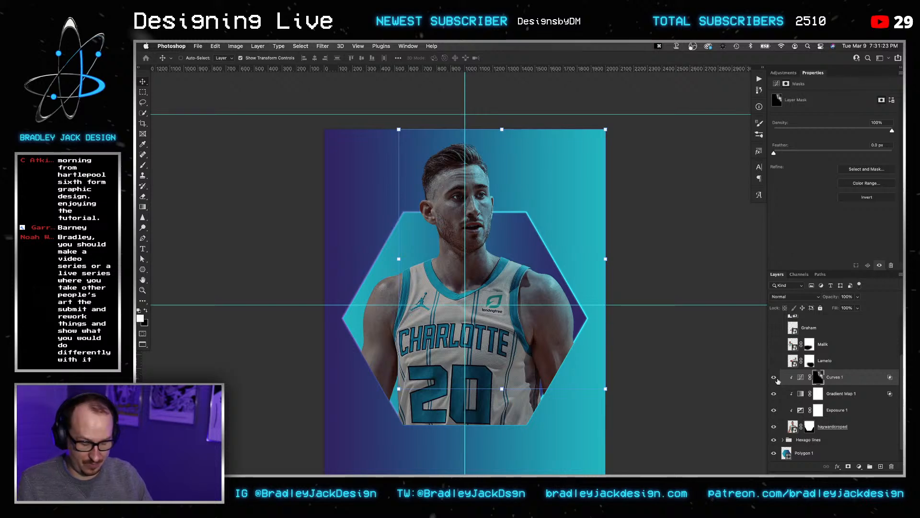
Reduce the brush size for painting teal light along the arm edge on the Curves 1 mask at 40% opacity.
key(b)
key(bracketleft)
key(bracketleft)
key(bracketleft)
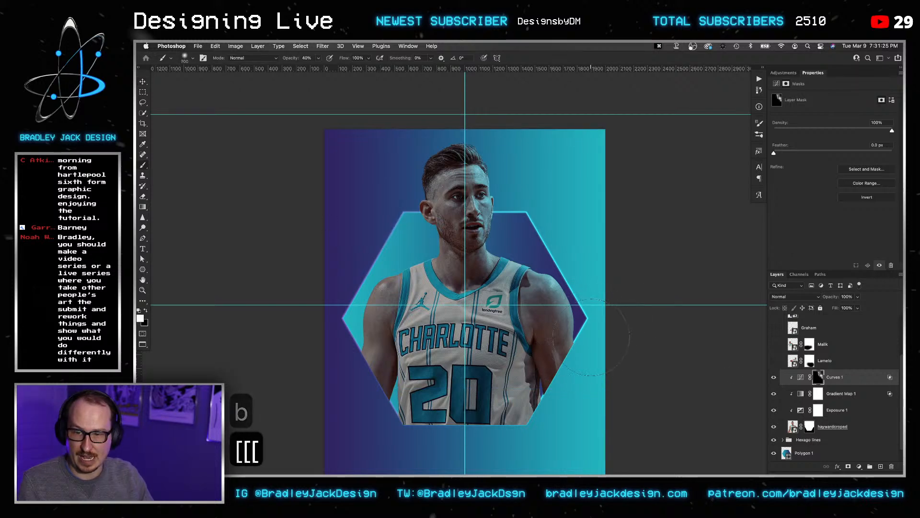
key(bracketleft)
key(bracketleft)
Switch to Finder and view the reference posters in the Hornets Stream folder.
key(super+Tab)
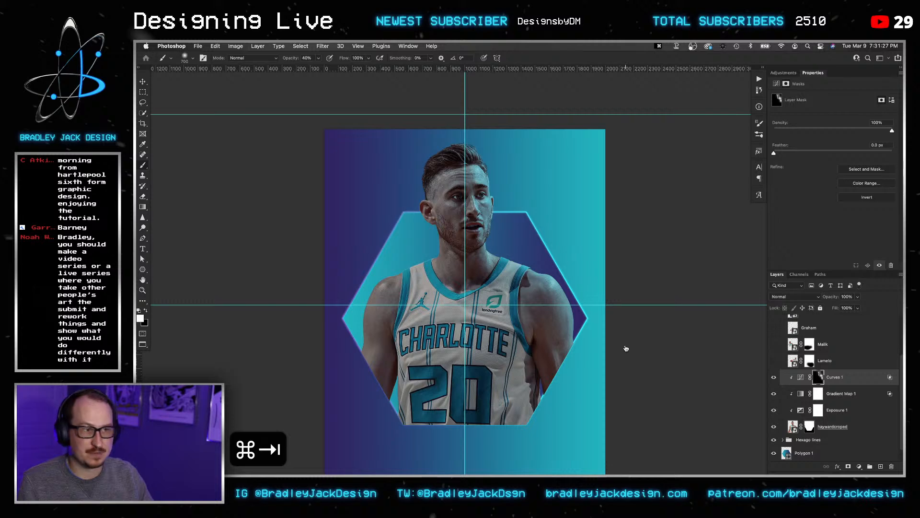
key(super+Tab)
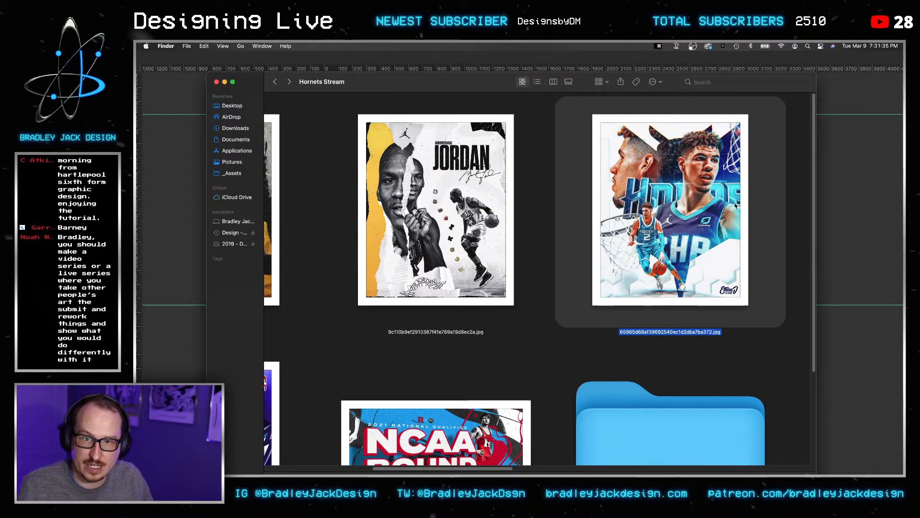
Examine the purple and blue Hornets reference poster in the Hornets Stream folder for its lighting, and switch back to Photoshop.
scroll(521, 238, down, 5)
drag(487, 465, 447, 460)
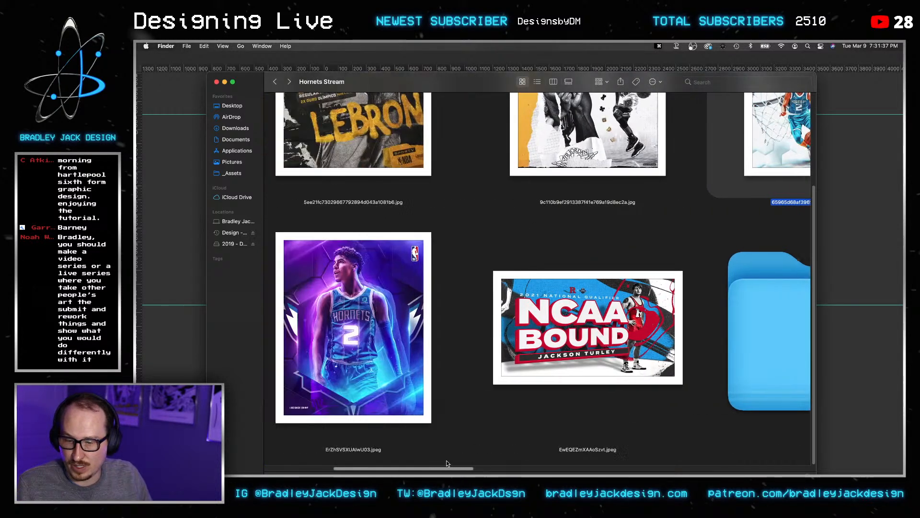
key(Right)
key(space)
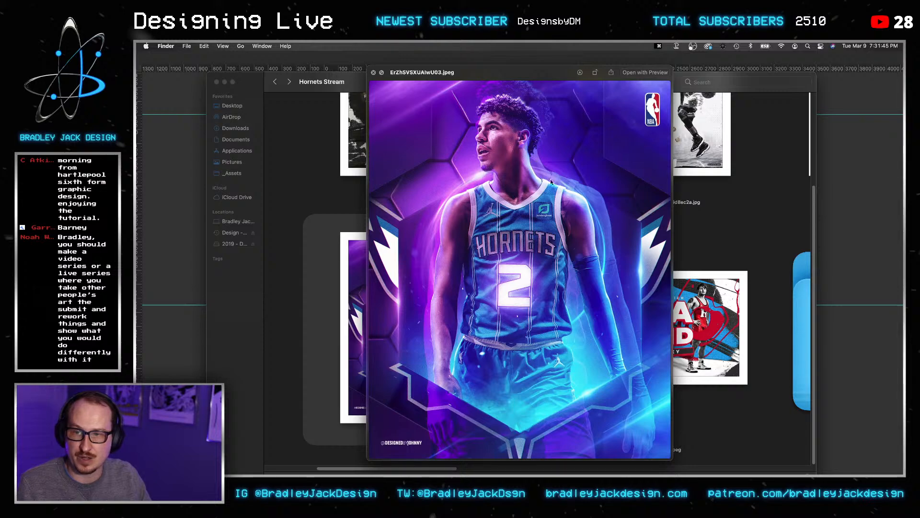
key(space)
key(super+Tab)
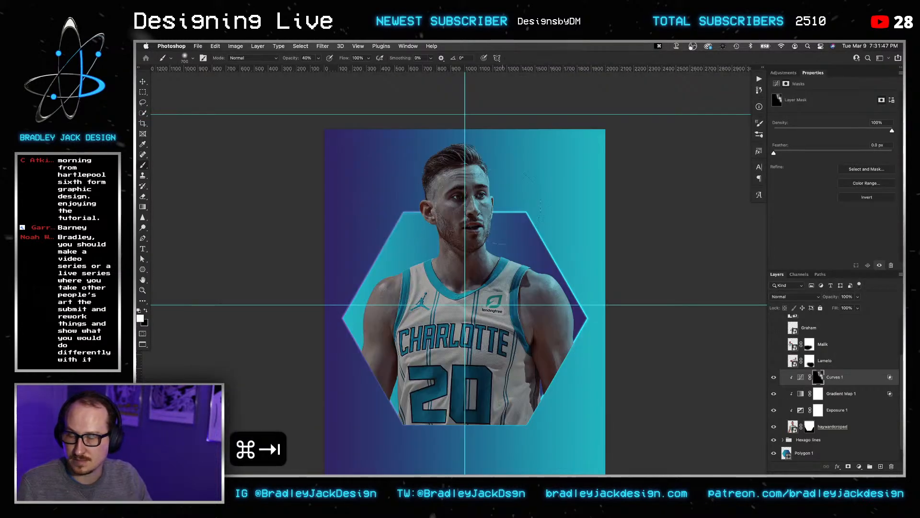
key(super+Tab)
key(space)
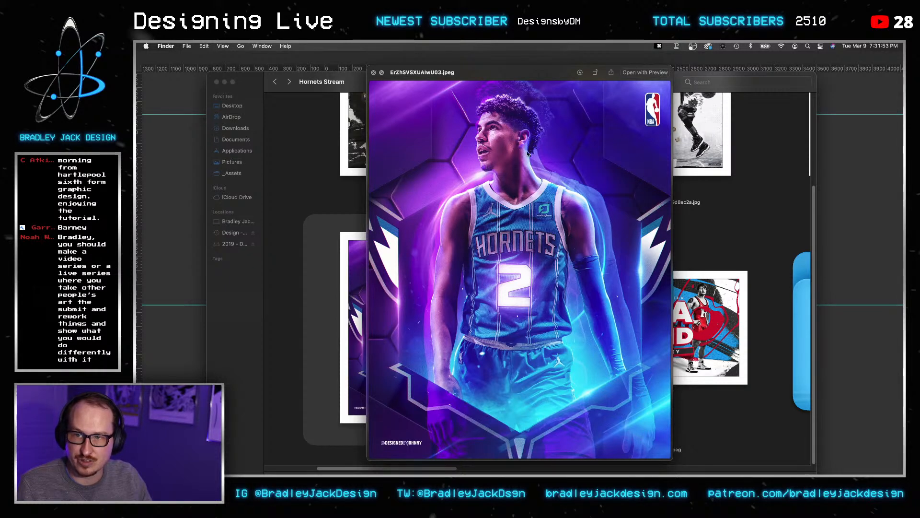
key(space)
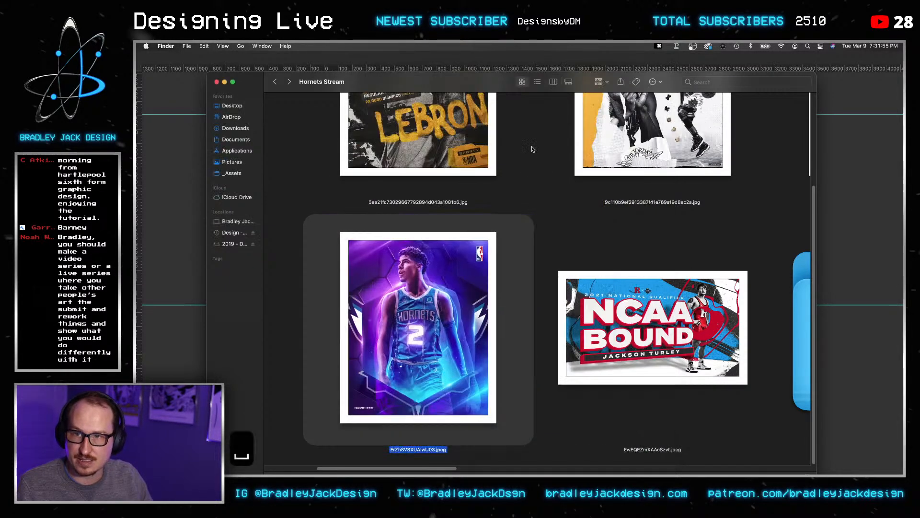
key(super+Tab)
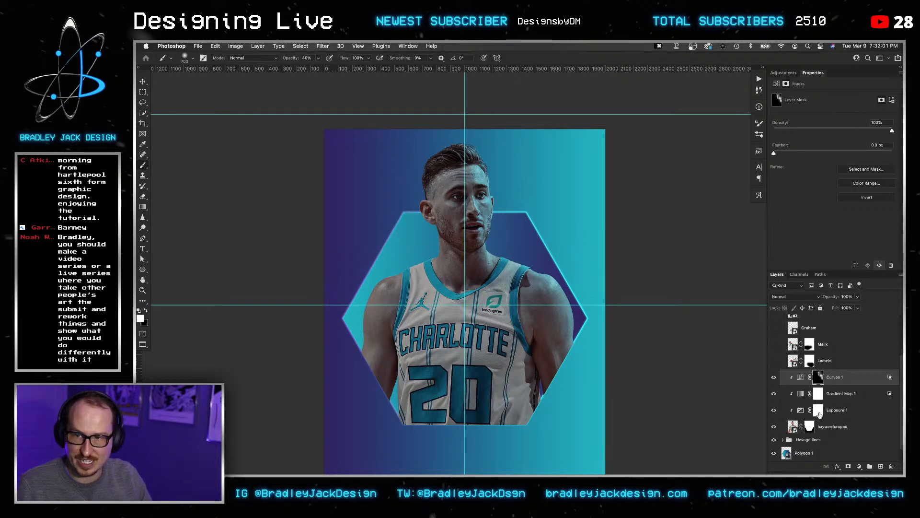
Try splitting the underlying-layer highlight range in the Exposure 1 layer's Blend If settings.
click(844, 415)
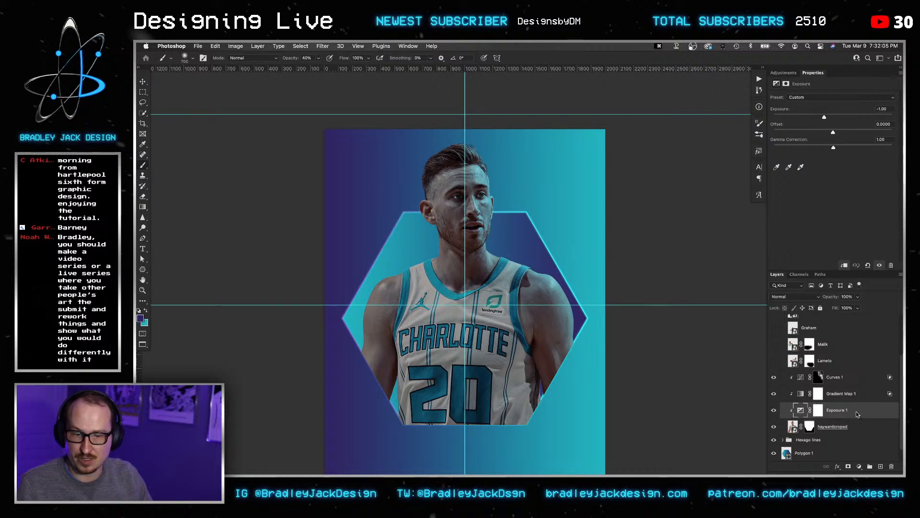
double_click(857, 414)
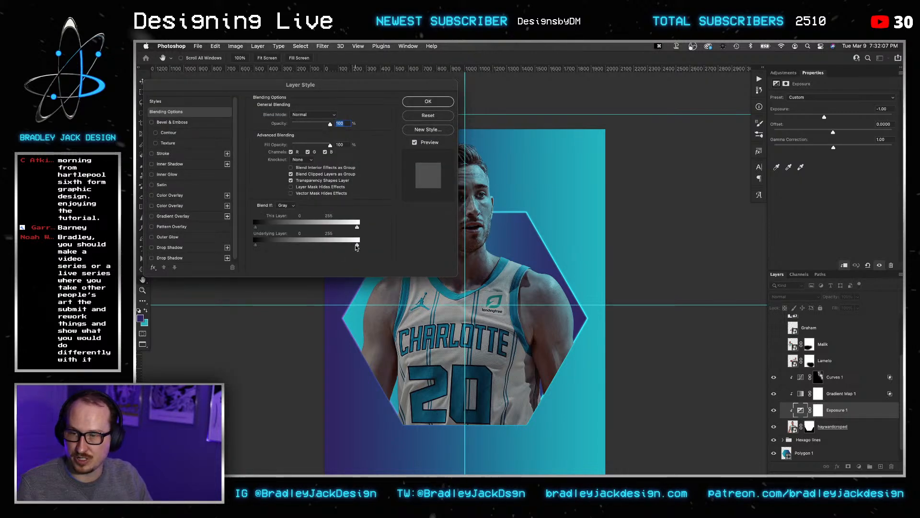
drag(357, 245, 337, 246)
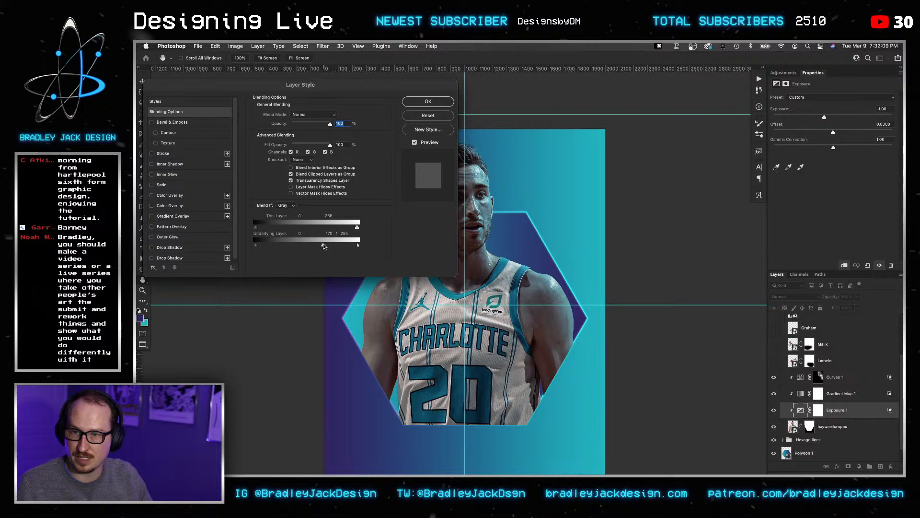
drag(324, 246, 302, 246)
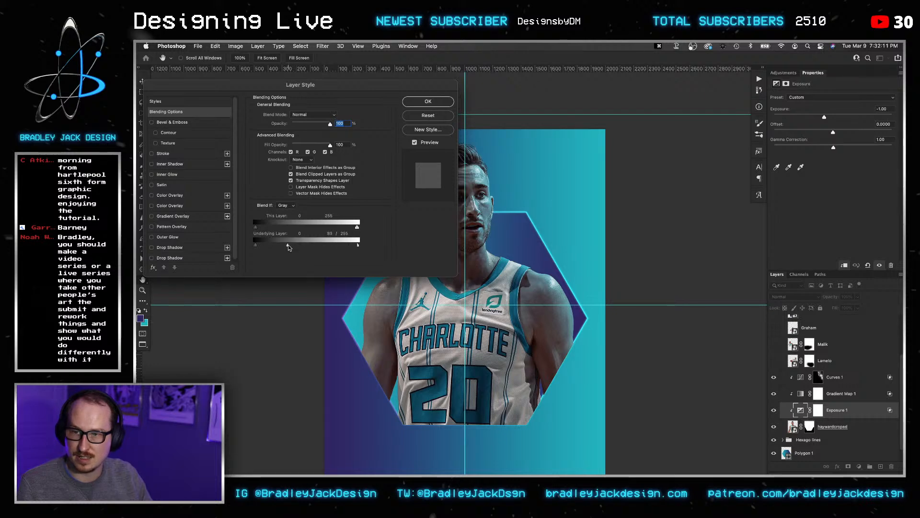
click(428, 102)
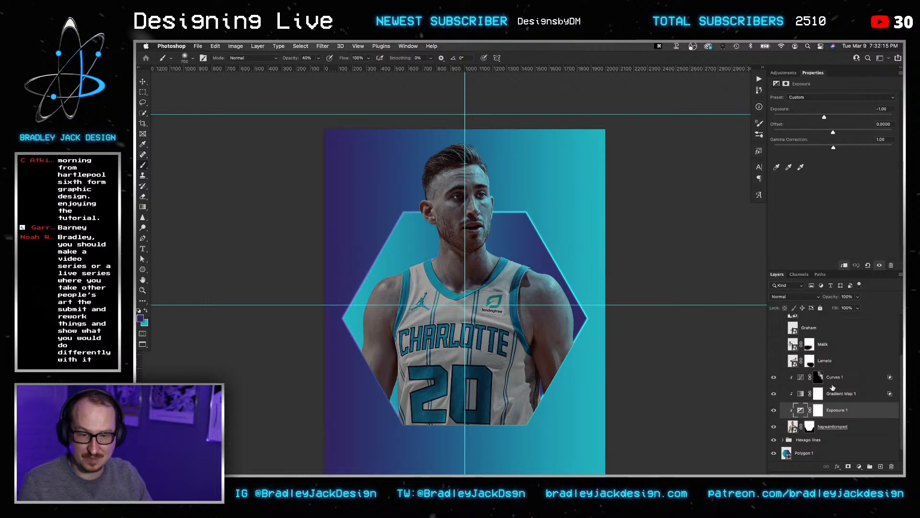
Duplicate the Curves 1 adjustment layer and clear the copy's mask to solid black.
click(848, 381)
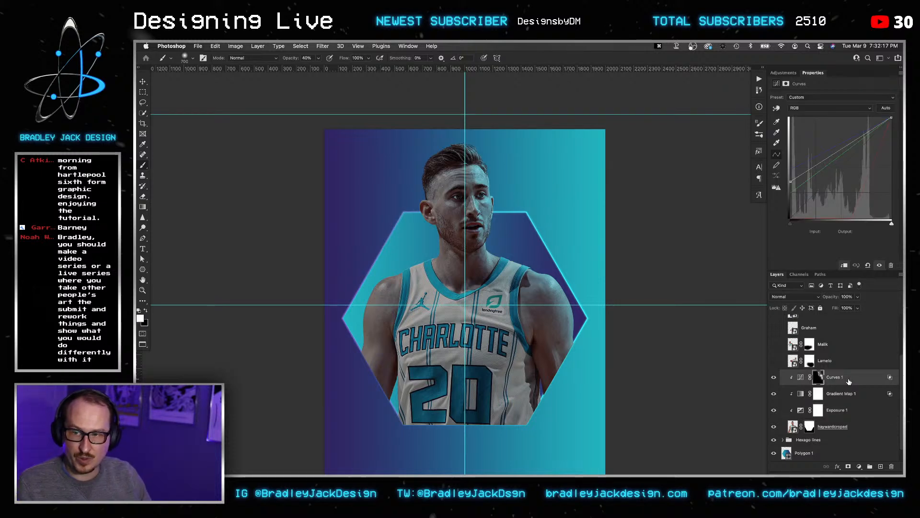
key(super+j)
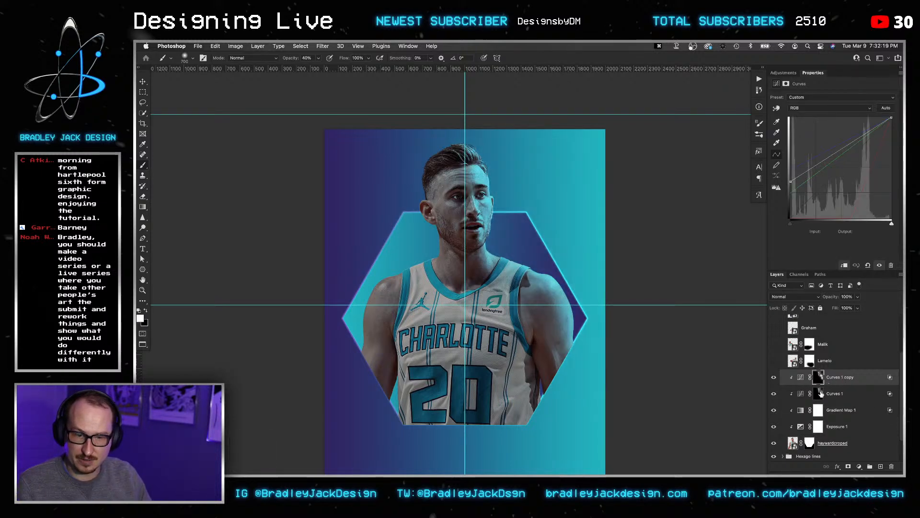
click(818, 377)
key(super+a)
key(BackSpace)
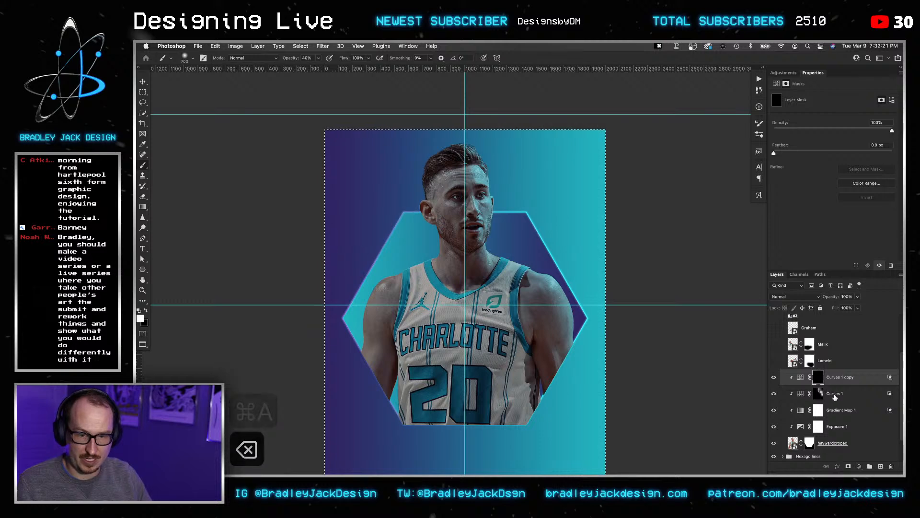
Rename the original Curves 1 layer as teal.
double_click(834, 393)
text(teal)
key(Return)
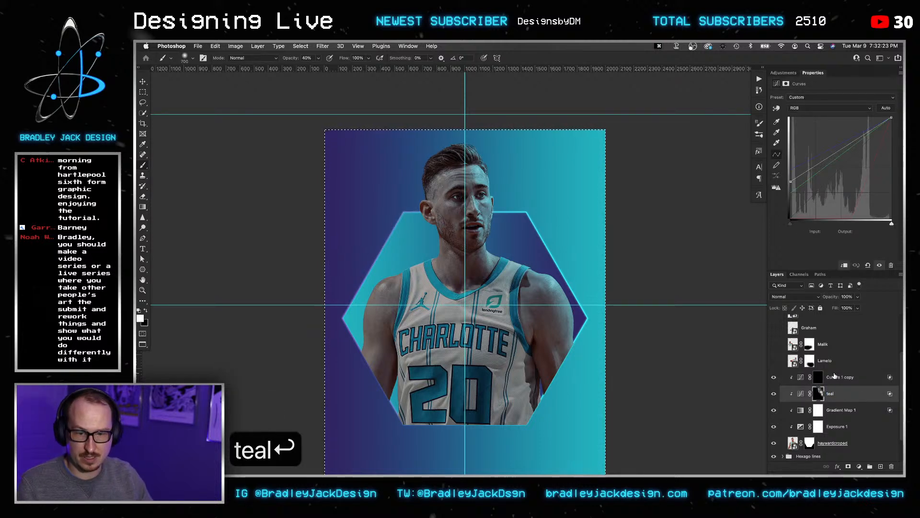
Invert the Curves 1 copy mask to white and reset its Red curve's black point to input 0, output 0.
click(821, 377)
key(super+i)
key(v)
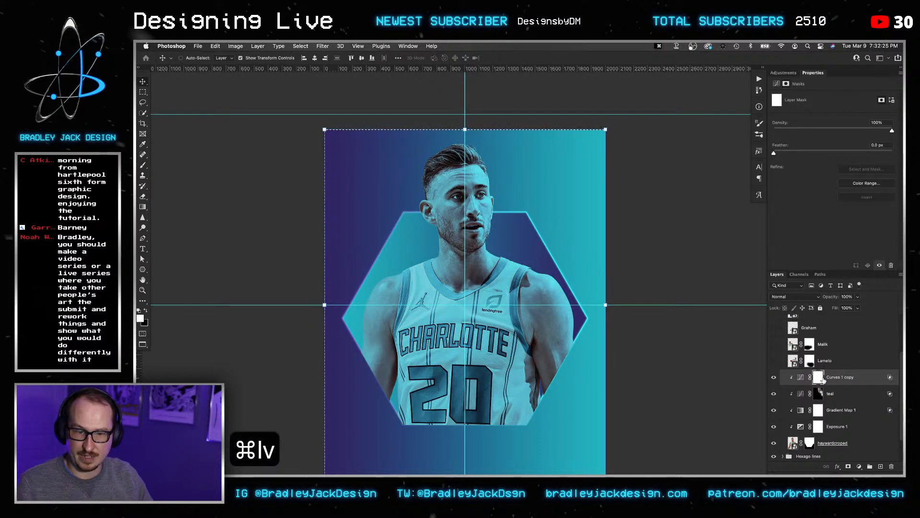
click(801, 377)
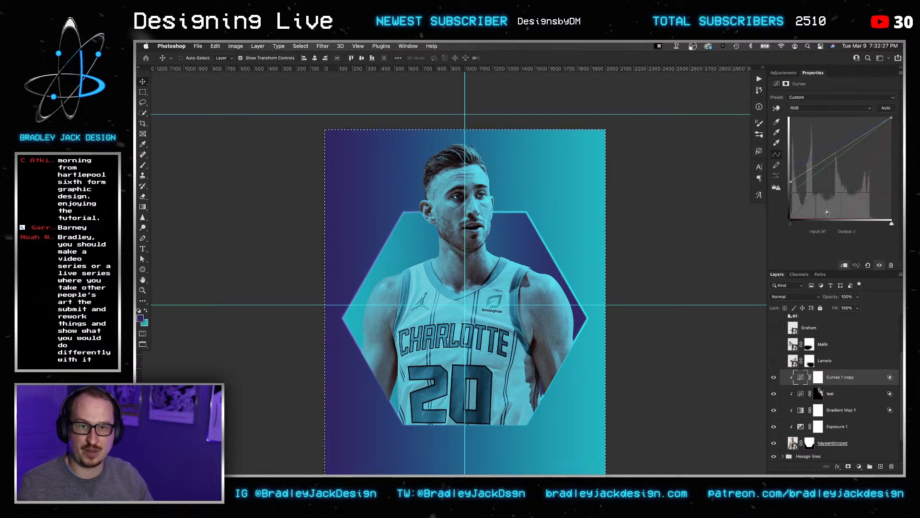
click(801, 108)
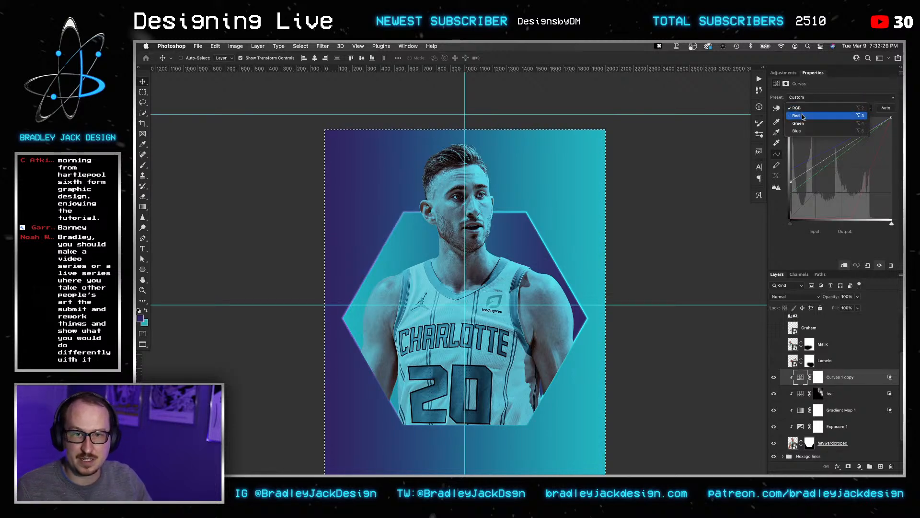
click(804, 116)
drag(858, 224, 790, 220)
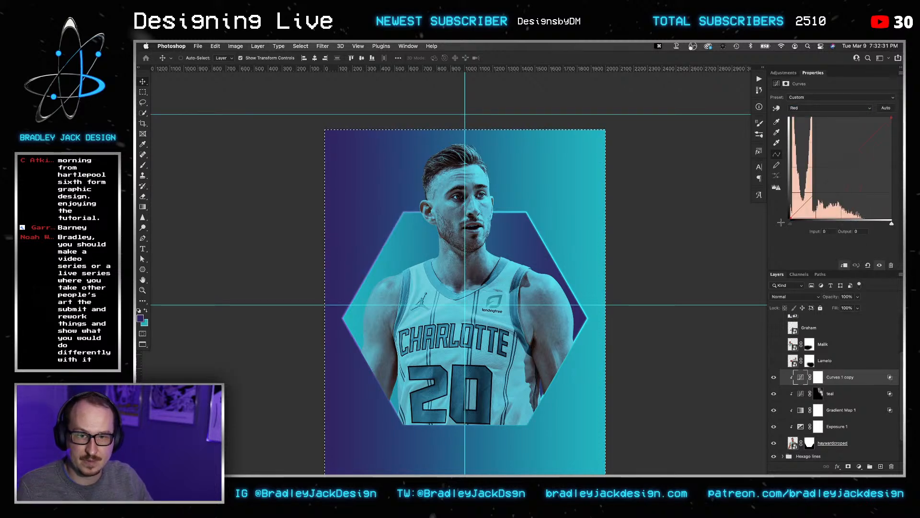
Tint the Curves 1 copy purple by moving the Green black point to input 89, output 0, and the Red black point to about input 69.
click(807, 110)
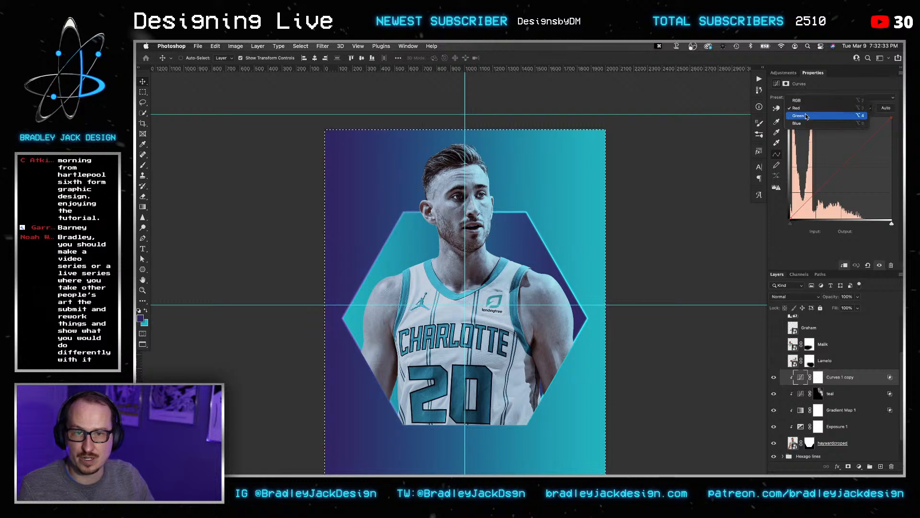
click(807, 116)
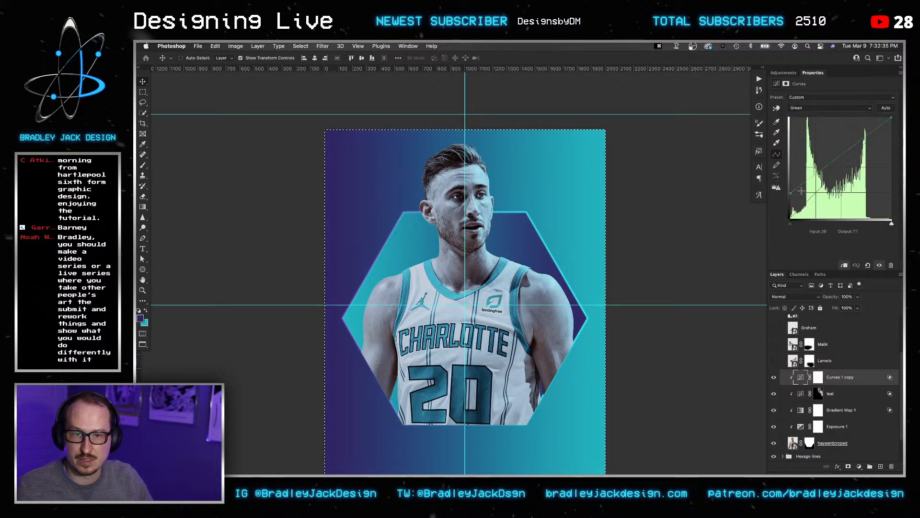
drag(791, 193, 826, 221)
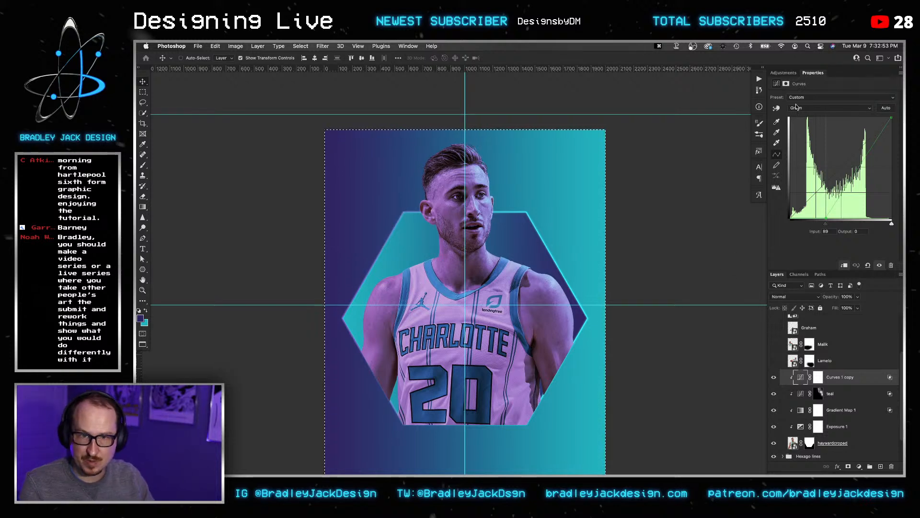
click(796, 106)
click(797, 99)
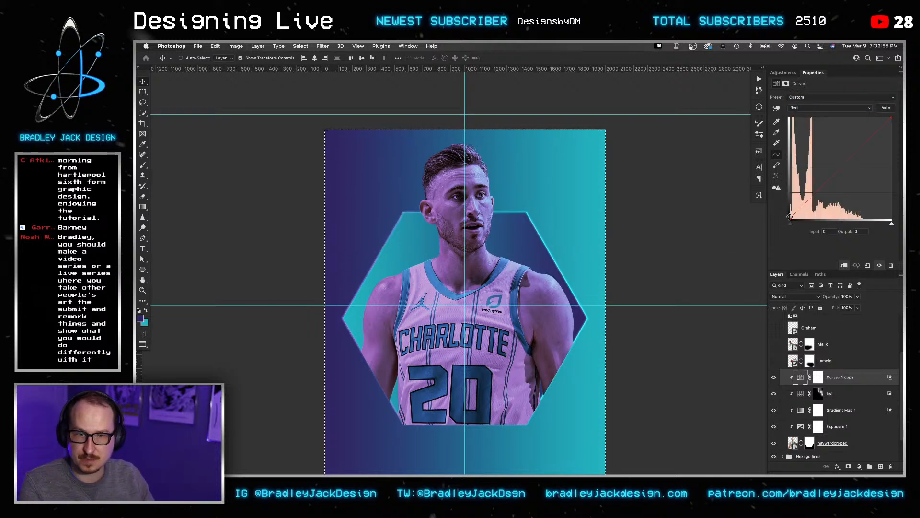
drag(790, 216, 818, 217)
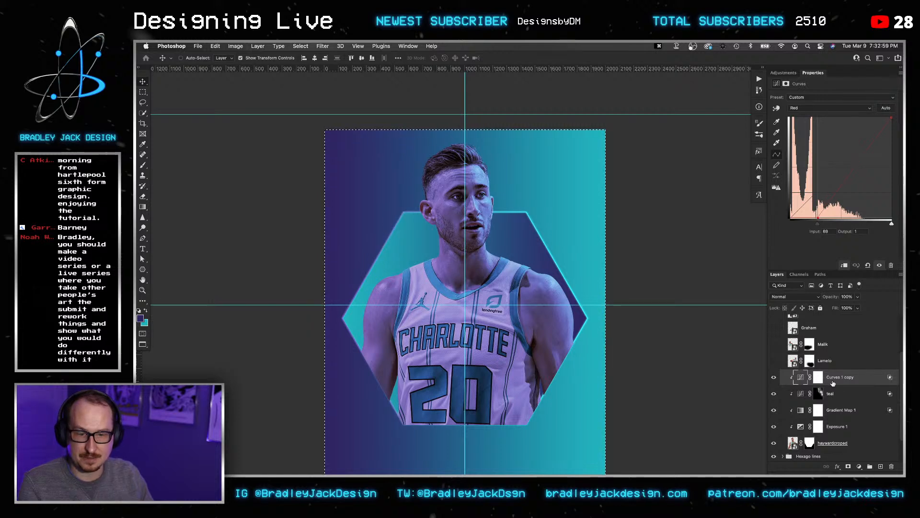
Invert the Curves 1 copy mask back to black to hide the purple tint.
click(819, 379)
key(super+i)
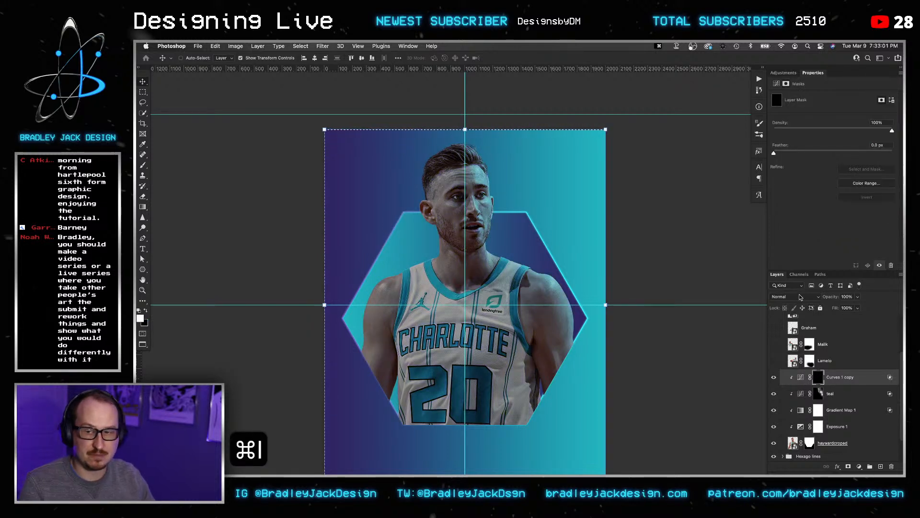
key(v)
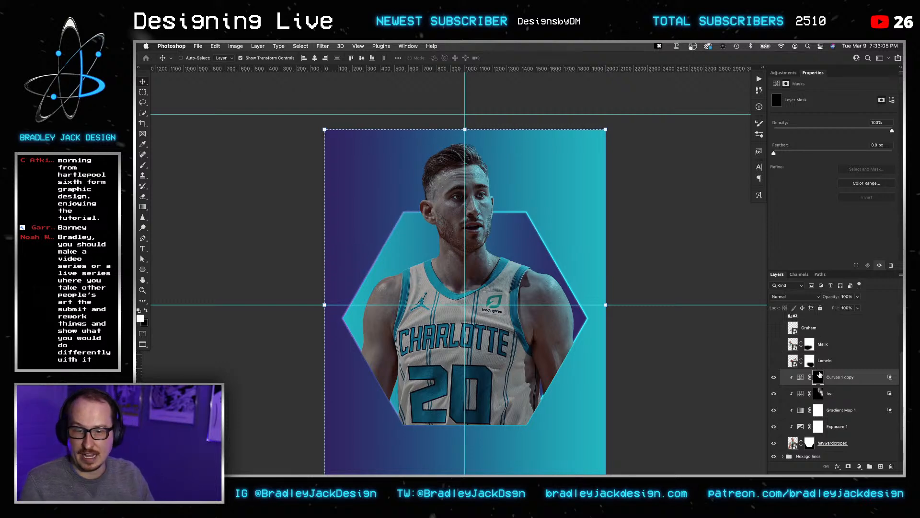
Try brushing purple light onto the athlete's temple with a much smaller brush at 40% opacity, and undo the strokes.
key(b)
scroll(467, 197, up, 3)
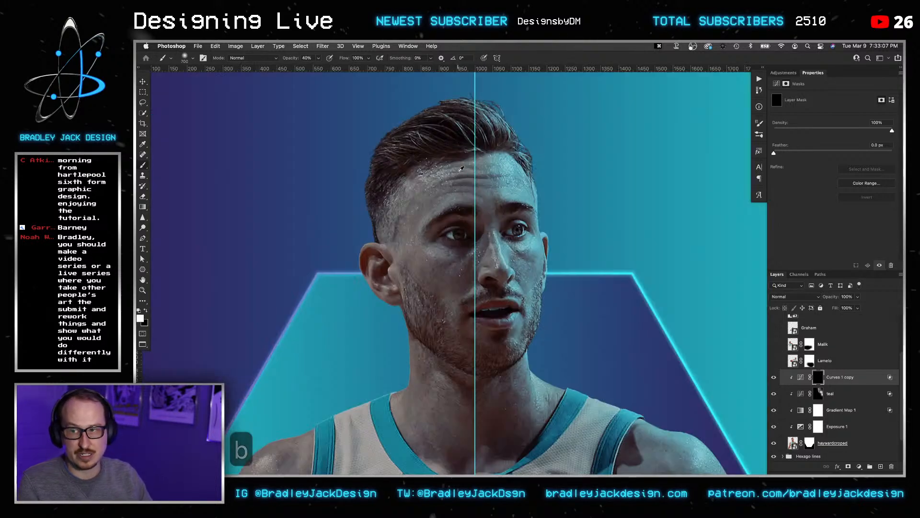
key(bracketleft)
key(bracketleft)
key(bracketleft)
key(bracketleft)
key(bracketleft)
key(bracketleft)
key(bracketleft)
key(bracketleft)
key(bracketleft)
key(bracketleft)
key(bracketleft)
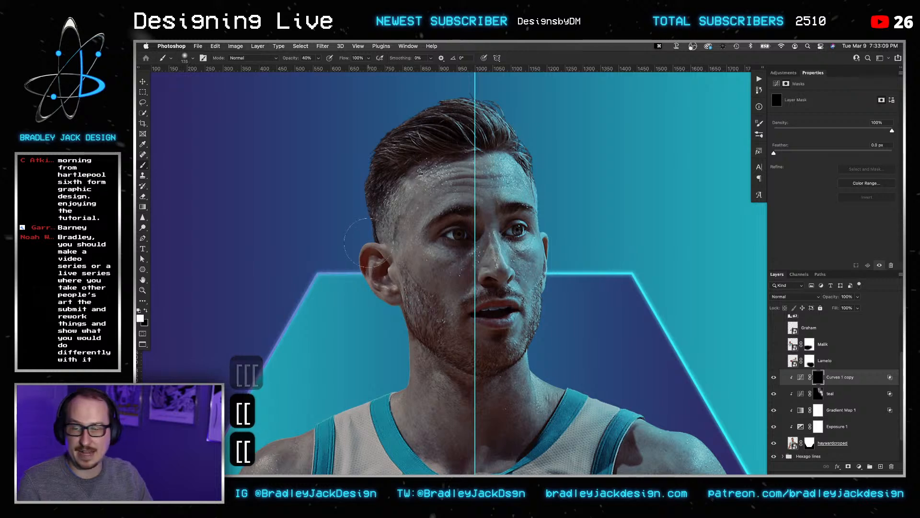
key(bracketleft)
mouse_move(400, 181)
mouse_down()
mouse_move(407, 189)
mouse_move(396, 223)
mouse_up()
key(super+z)
key(super+z)
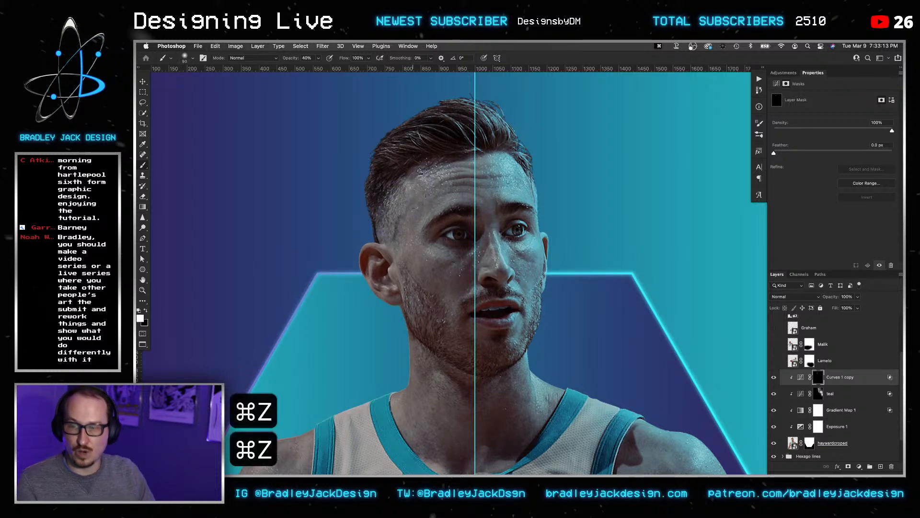
Lower the Curves 1 copy layer's opacity to 30%.
key(v)
key(3)
key(b)
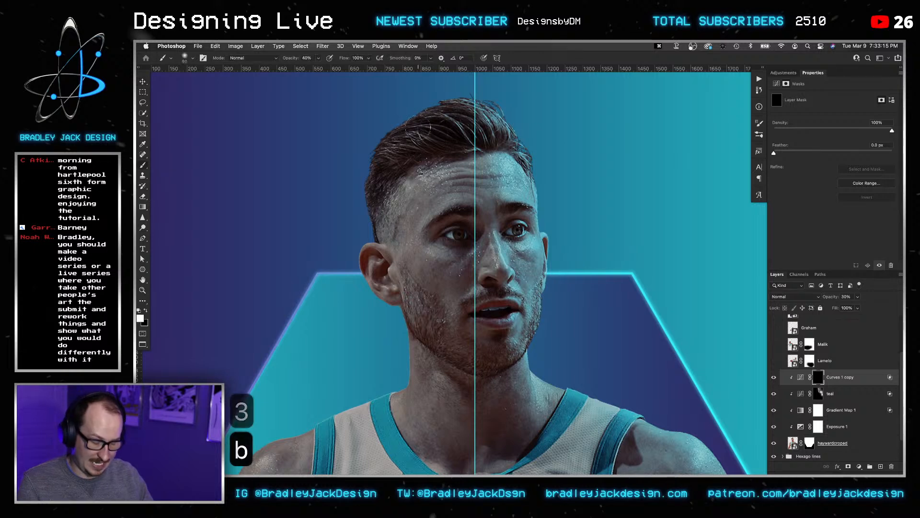
Paint purple light over the shadow-side hair and temple on the Curves 1 copy mask with a small brush at 60% opacity.
scroll(421, 186, up, 5)
key(bracketleft)
key(bracketleft)
key(bracketleft)
key(bracketleft)
key(bracketleft)
key(bracketleft)
key(bracketleft)
key(bracketleft)
key(bracketleft)
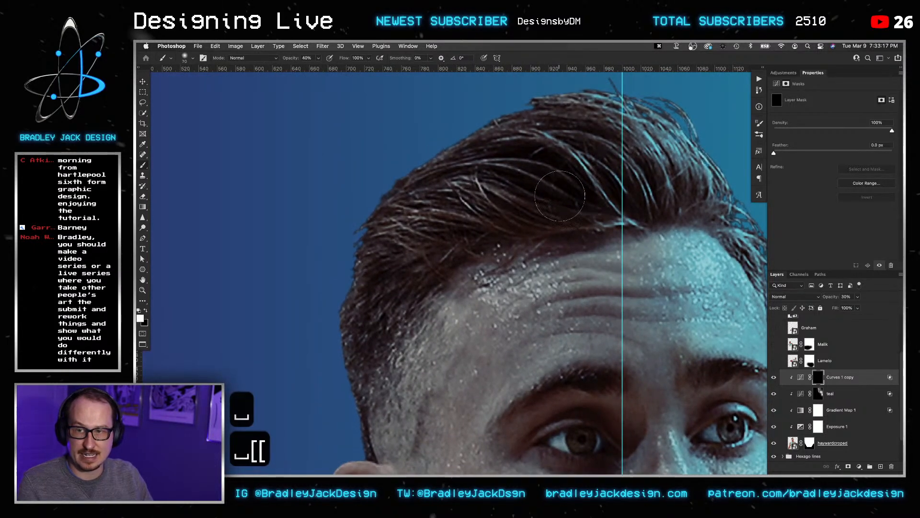
key(6)
key(bracketleft)
key(bracketleft)
key(bracketleft)
key(bracketleft)
key(bracketleft)
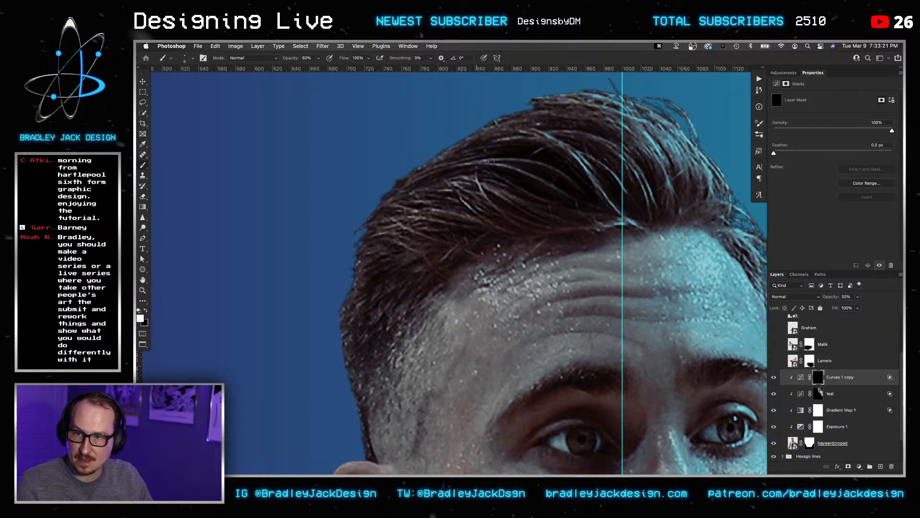
key(bracketright)
key(bracketright)
key(bracketright)
key(bracketright)
key(bracketright)
key(bracketright)
key(bracketright)
key(bracketright)
key(bracketright)
key(bracketright)
key(bracketright)
key(bracketright)
key(bracketright)
key(bracketright)
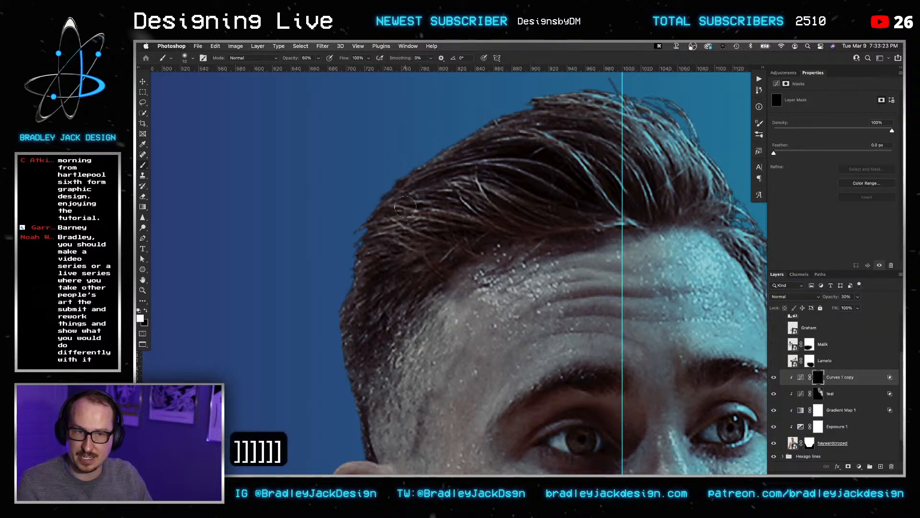
mouse_move(368, 265)
mouse_down()
mouse_move(395, 225)
mouse_move(374, 323)
mouse_move(433, 194)
mouse_move(439, 52)
mouse_up()
Paint purple light over the shadow-side temple and the side of the nose on the Curves 1 copy mask at 60% brush opacity.
key(space)
key(space)
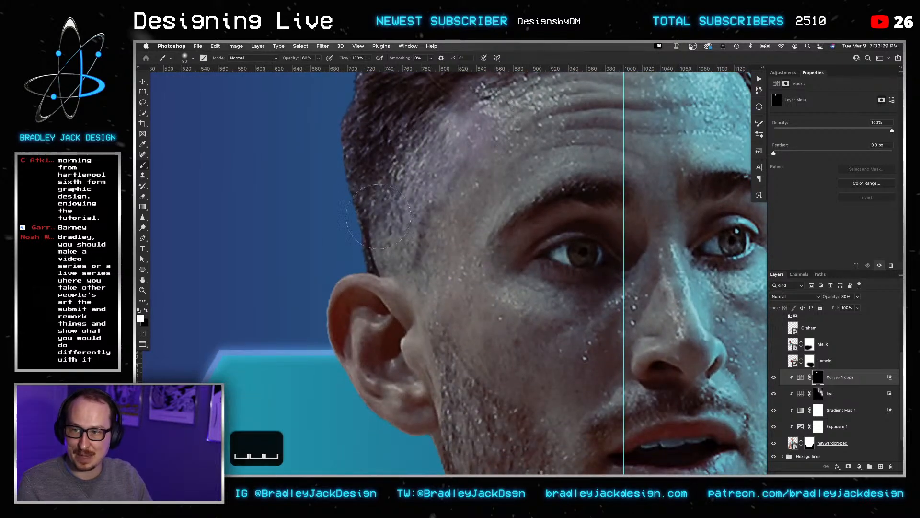
key(bracketleft)
mouse_move(671, 316)
mouse_down()
mouse_move(618, 280)
mouse_move(595, 249)
mouse_up()
key(bracketleft)
key(bracketleft)
key(bracketleft)
key(bracketleft)
key(bracketleft)
key(bracketleft)
key(bracketleft)
key(bracketleft)
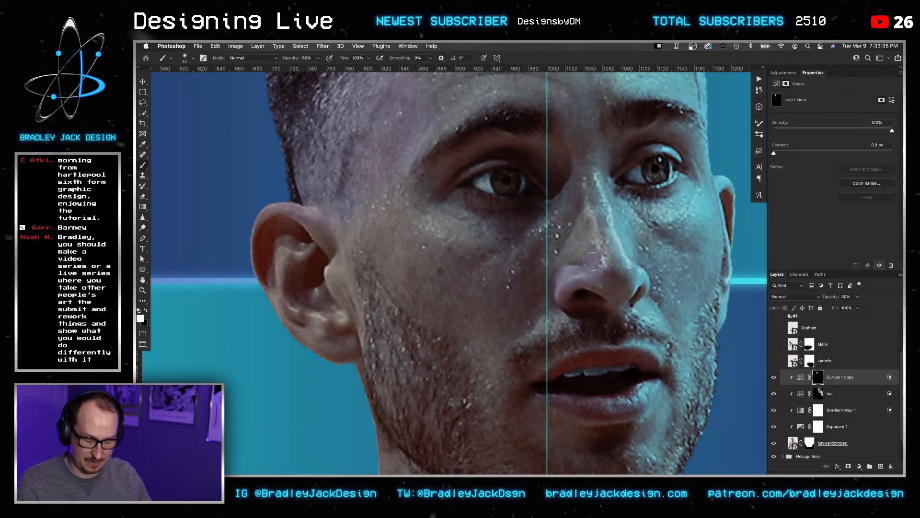
Clear the whole Curves 1 copy mask and repaint purple light on the side of the nose at 10% brush opacity.
key(super+a)
key(BackSpace)
key(1)
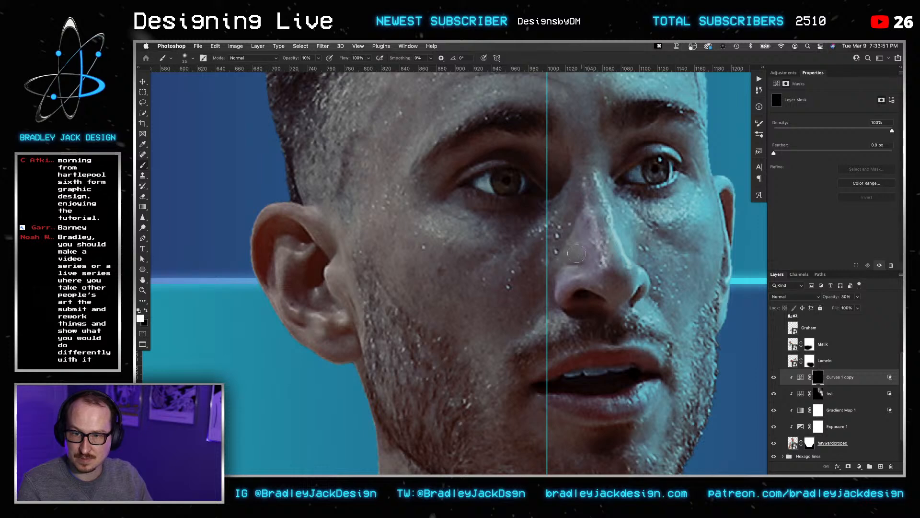
Paint faint purple light around the lips and over the shadow-side beard with an enlarged brush at 10% opacity.
key(space)
drag(563, 337, 576, 240)
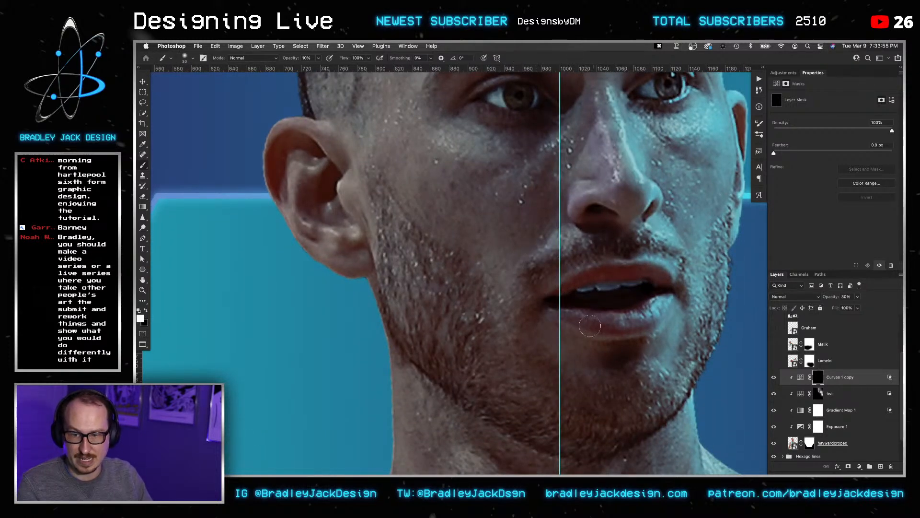
click(590, 325)
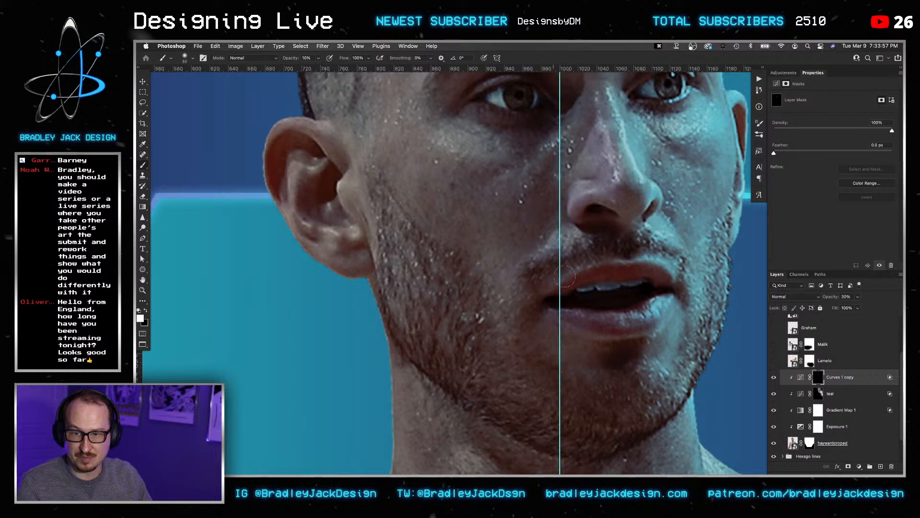
drag(592, 350, 567, 312)
key(bracketright)
key(bracketright)
key(bracketright)
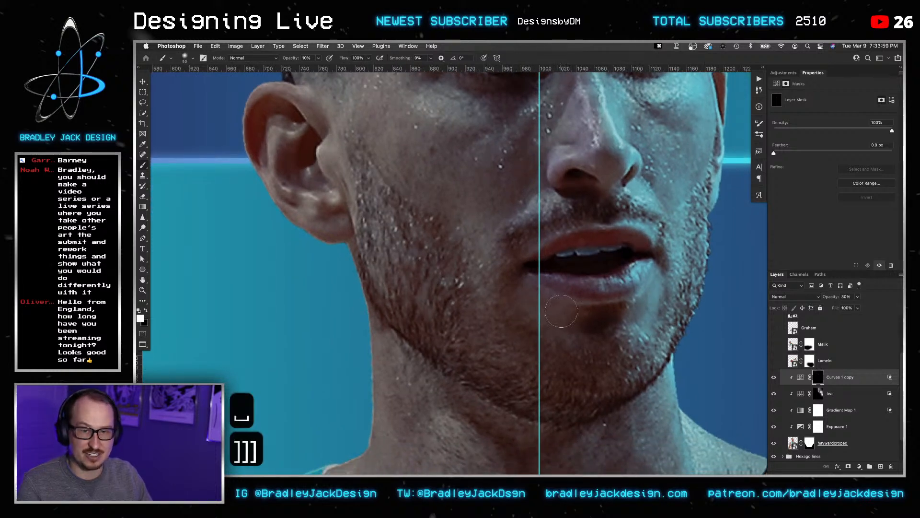
key(bracketright)
key(bracketright)
key(bracketright)
key(bracketright)
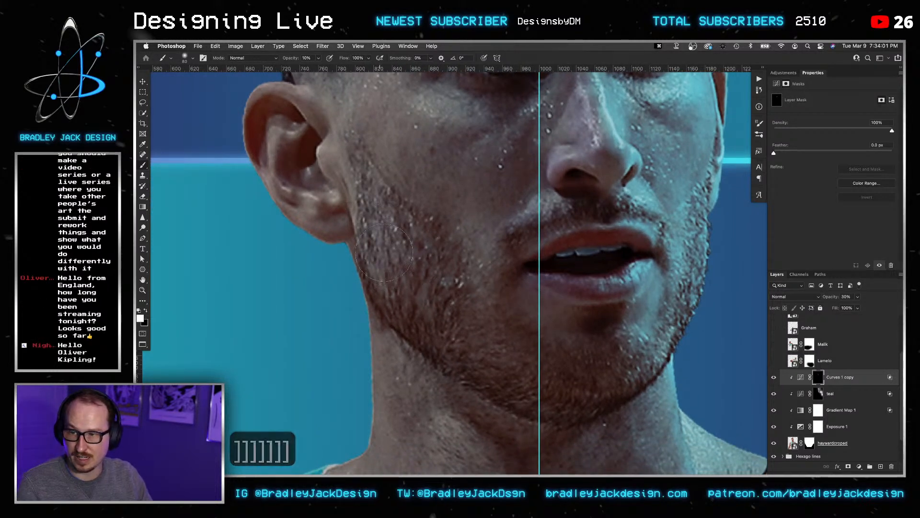
Paint purple light along the outer rim of the shadow-side ear with a smaller brush at 40% opacity.
drag(280, 93, 410, 209)
key(bracketleft)
key(bracketleft)
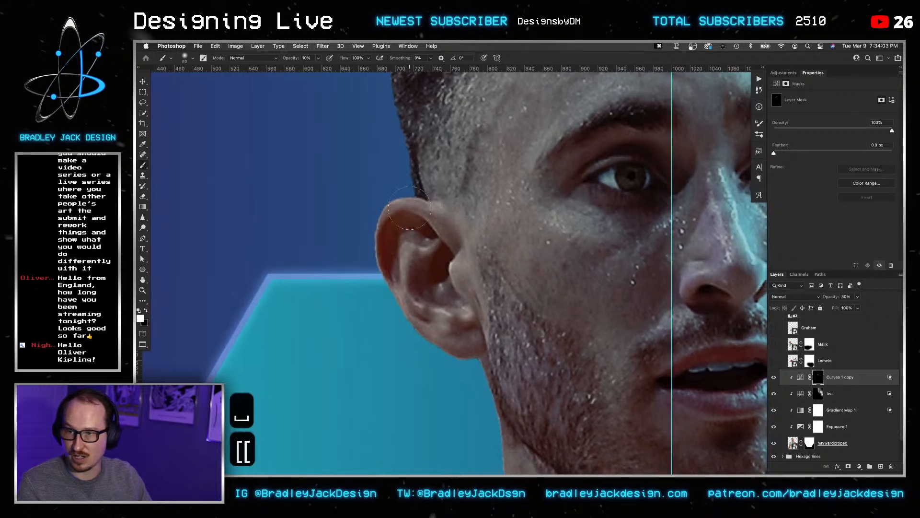
key(bracketleft)
key(bracketleft)
key(4)
key(bracketleft)
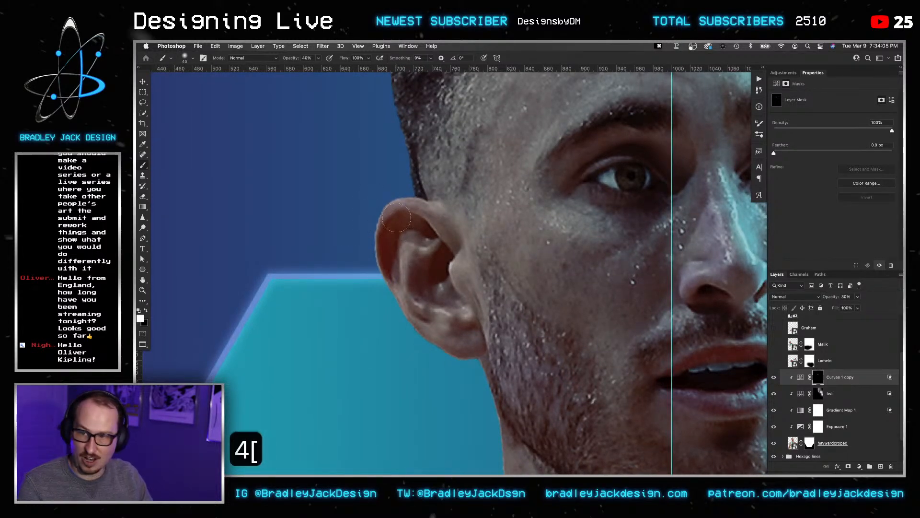
key(bracketleft)
key(bracketleft)
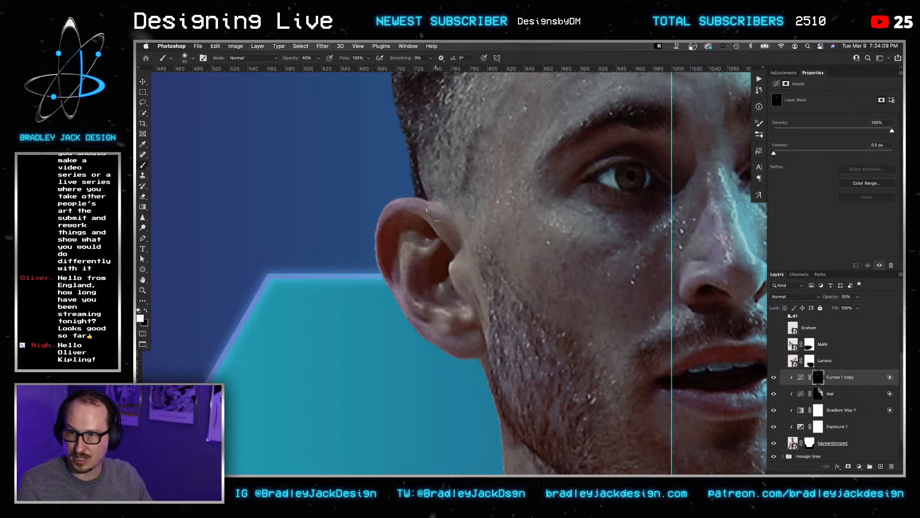
Paint purple light over the shadow-side temple and hairline at 40% opacity, adjusting the brush size to fit.
key(space)
drag(489, 226, 453, 285)
scroll(453, 285, down, 2)
key(bracketright)
key(bracketright)
key(bracketright)
key(bracketright)
key(bracketright)
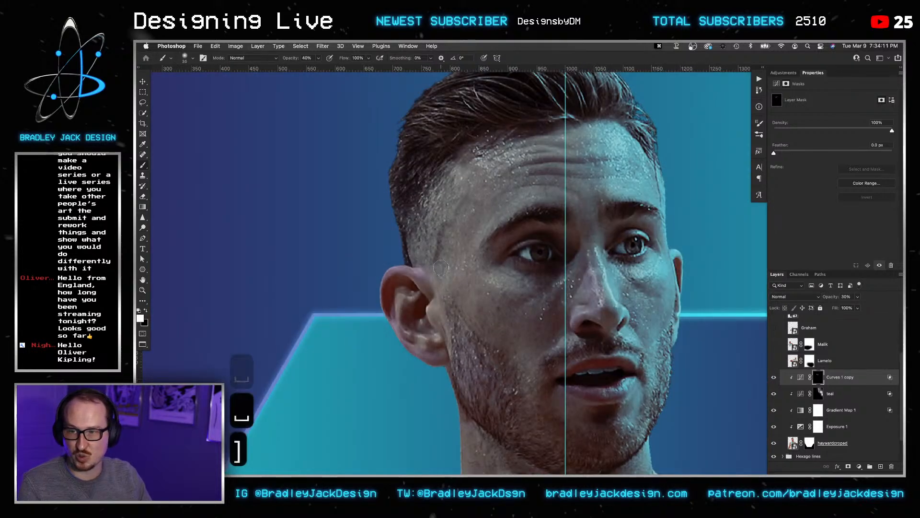
key(bracketright)
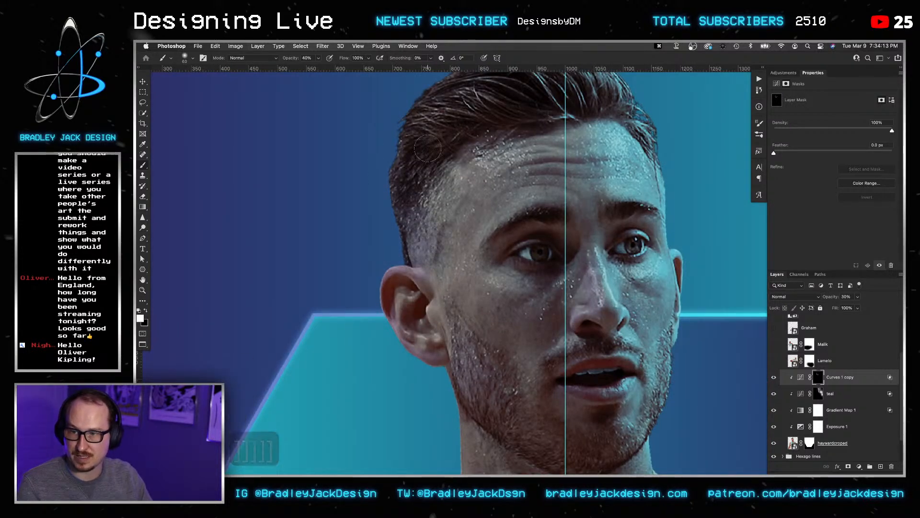
key(bracketleft)
key(bracketleft)
key(bracketleft)
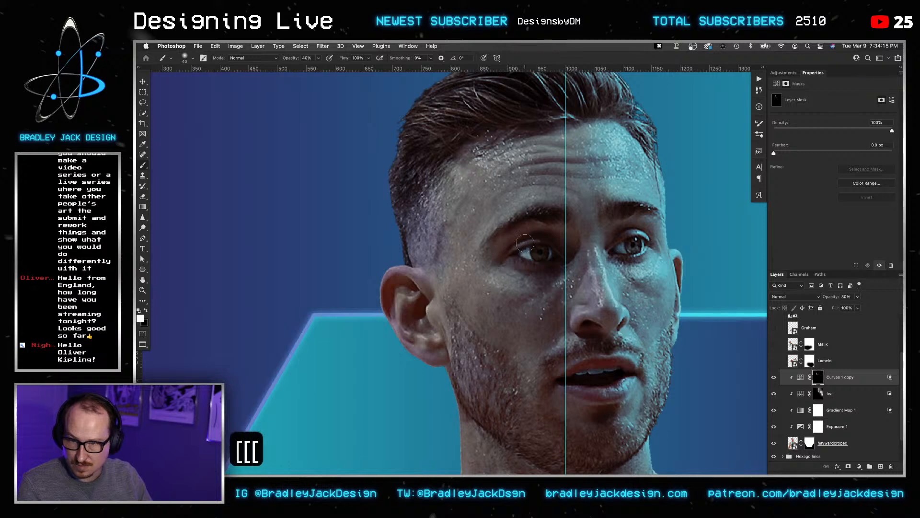
Brush fine purple light around the shadow-side eye with a tiny brush at 40% opacity.
scroll(529, 254, up, 2)
key(bracketleft)
key(bracketleft)
key(bracketleft)
key(bracketleft)
key(bracketleft)
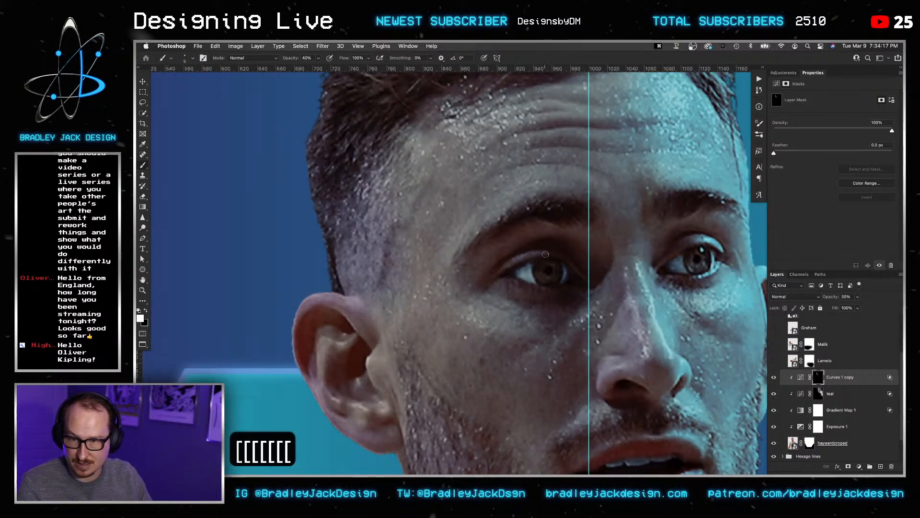
key(bracketright)
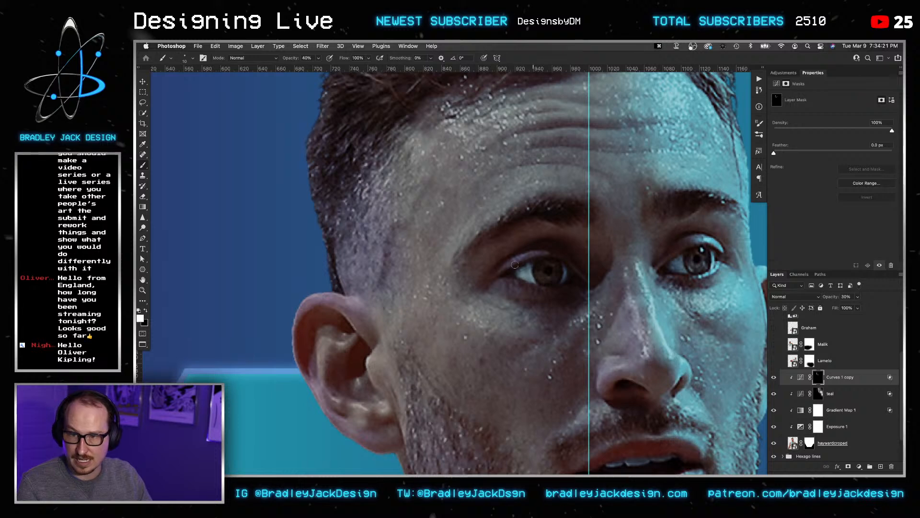
In the Curves 1 copy adjustment, raise the RGB curve's black point and move the red curve's black point to input 96.
click(800, 377)
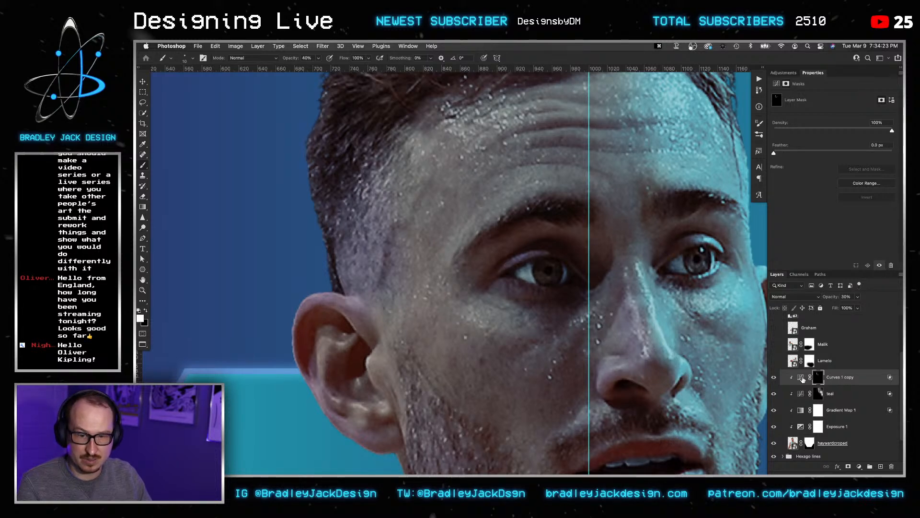
drag(793, 183, 791, 167)
click(797, 109)
click(799, 175)
click(791, 108)
click(796, 116)
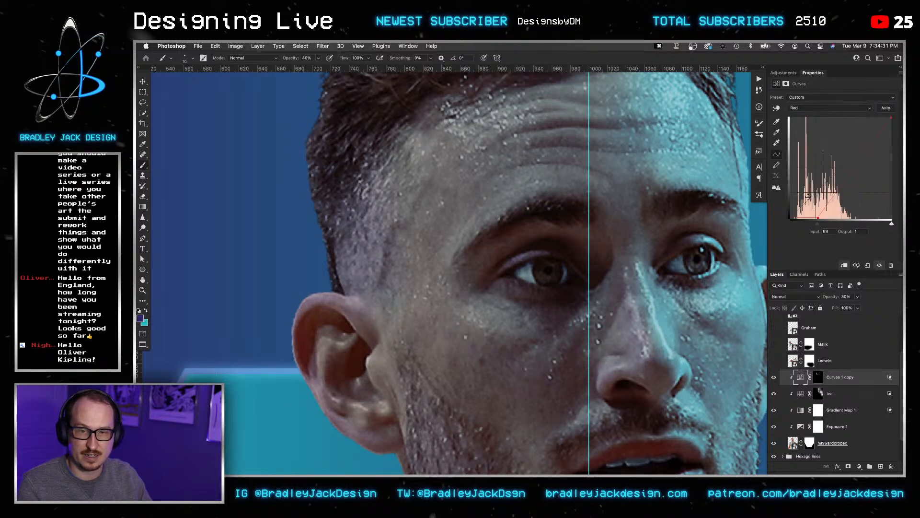
drag(827, 217, 828, 218)
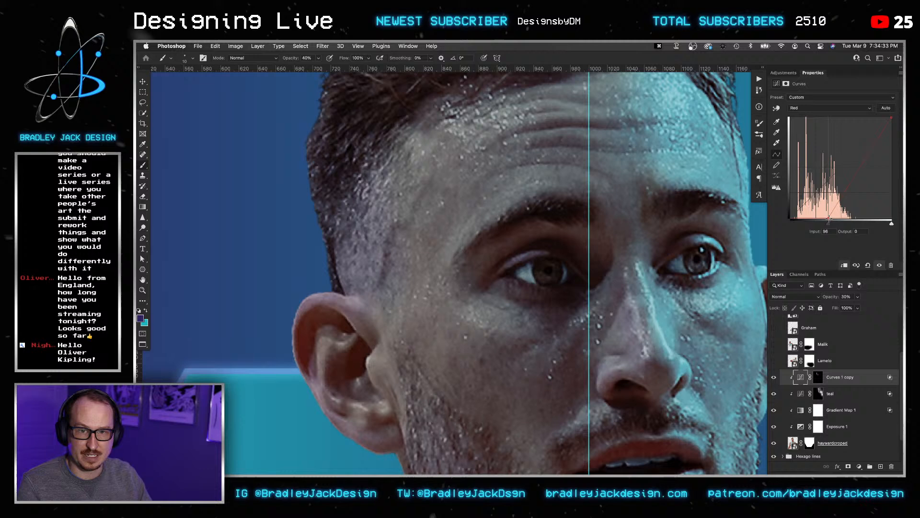
Raise the blue curve's black point to output 166 and move the green curve's black point to input 139.
click(804, 108)
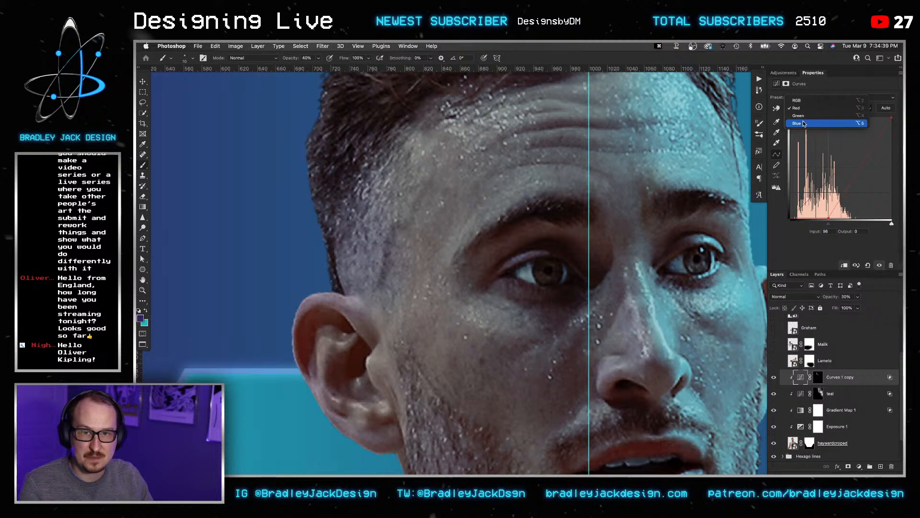
click(804, 124)
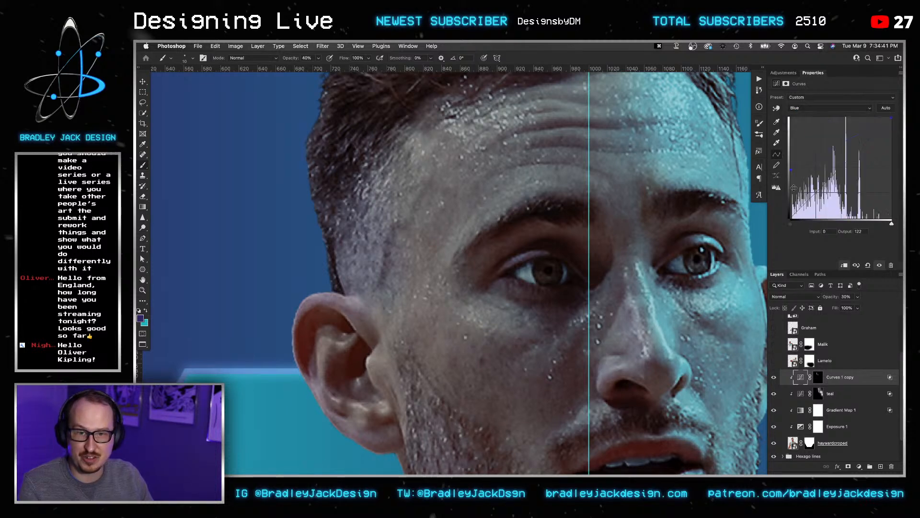
drag(789, 159, 786, 152)
click(795, 112)
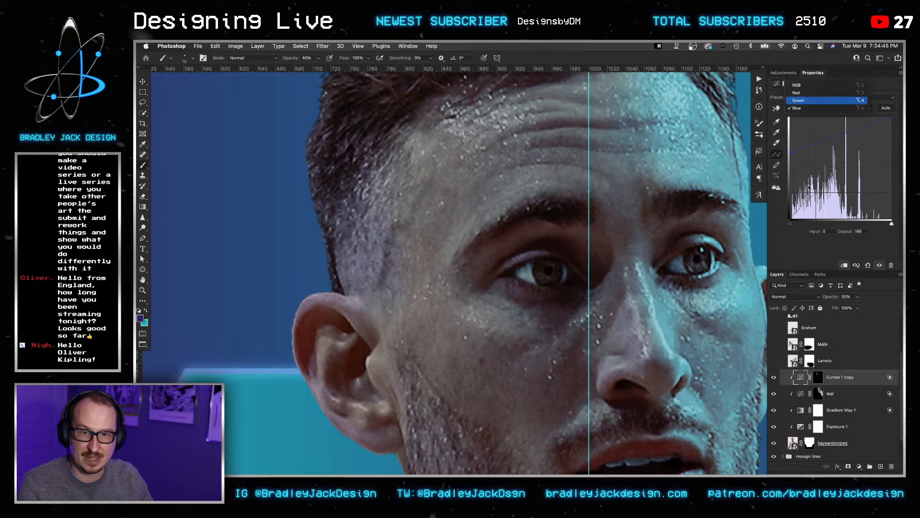
click(797, 102)
drag(825, 220, 846, 219)
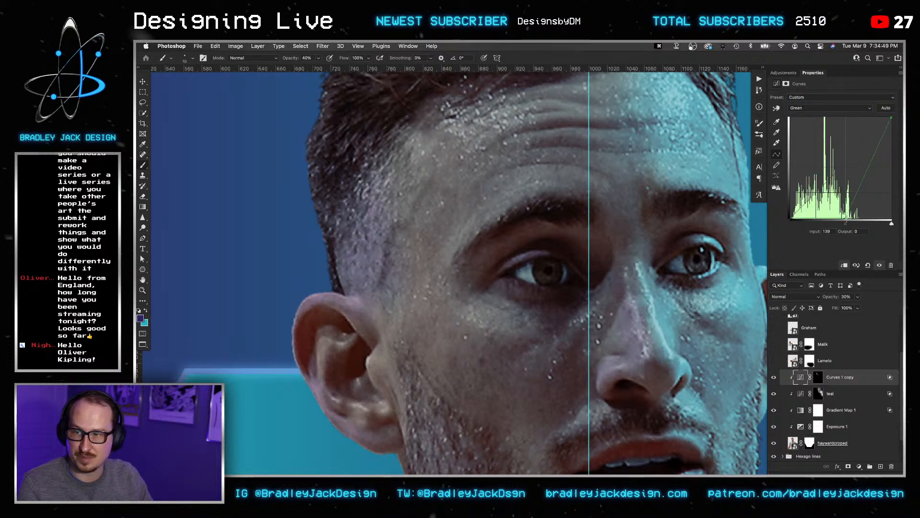
Paint the Curves 1 copy mask over the shadow side of the face with a much larger brush at 20% opacity.
click(818, 376)
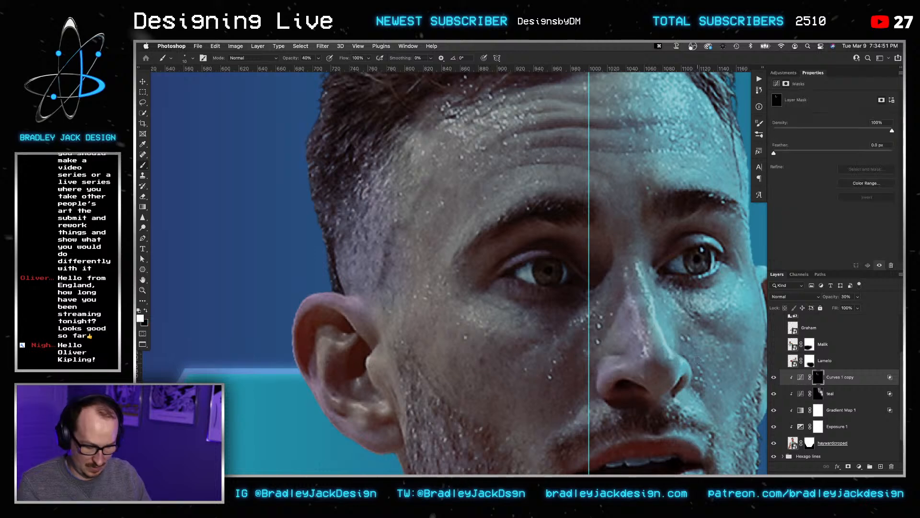
key(b)
key(bracketright)
key(bracketright)
key(bracketright)
key(bracketright)
scroll(409, 248, down, 5)
key(bracketright)
key(bracketright)
key(bracketright)
key(bracketright)
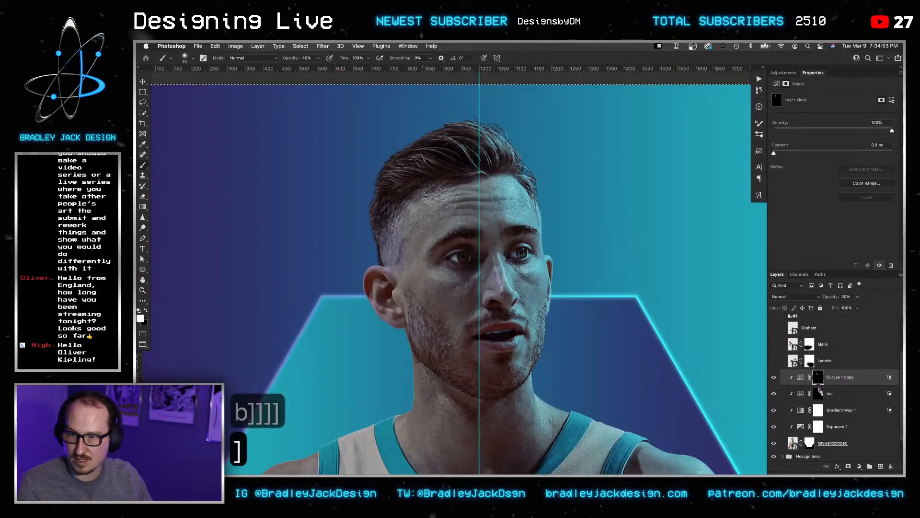
key(bracketright)
key(bracketright)
key(bracketright)
key(bracketright)
key(bracketright)
key(bracketright)
key(bracketright)
key(bracketright)
key(bracketright)
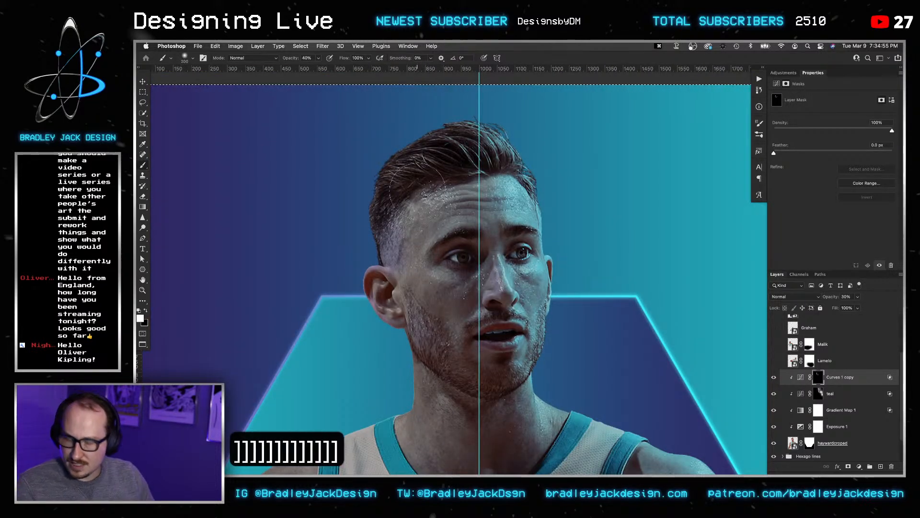
key(2)
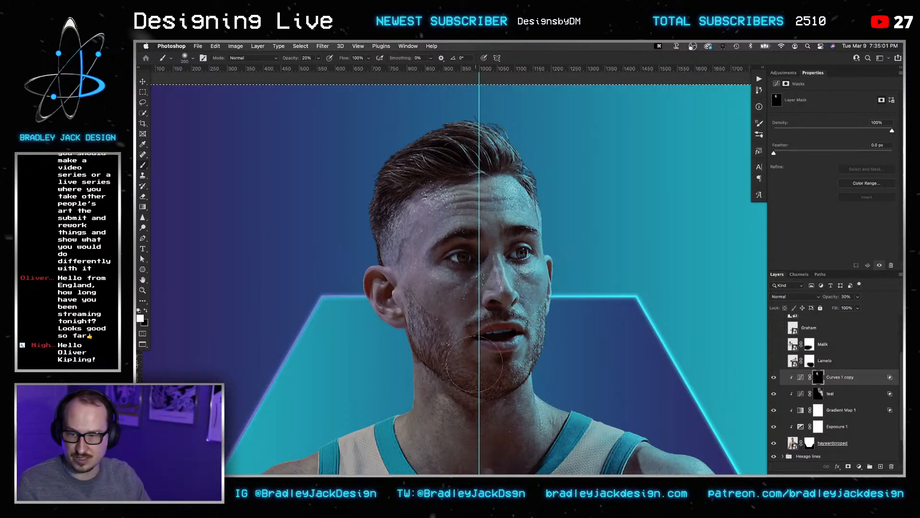
Touch up the purple light around the nose on the Curves 1 copy mask with a smaller brush at 20% opacity.
key(bracketleft)
key(bracketleft)
key(bracketleft)
key(bracketleft)
key(bracketleft)
key(bracketleft)
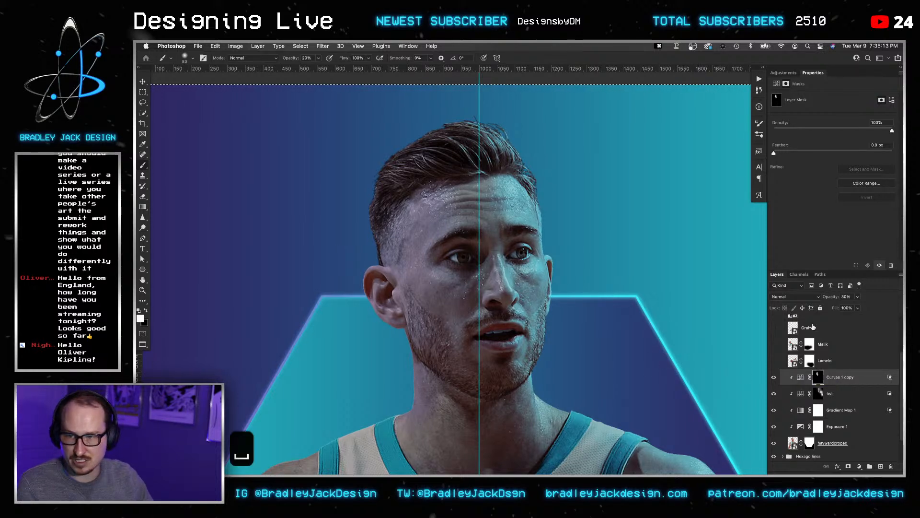
key(bracketleft)
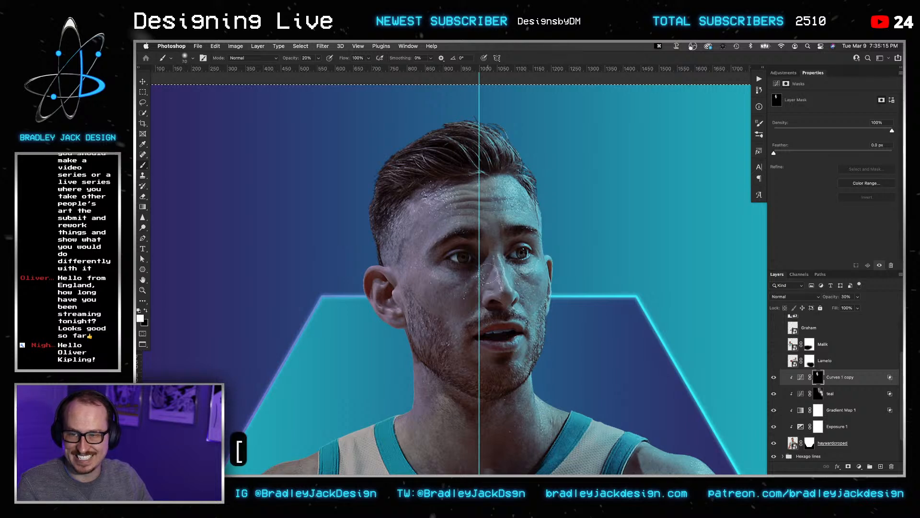
key(bracketright)
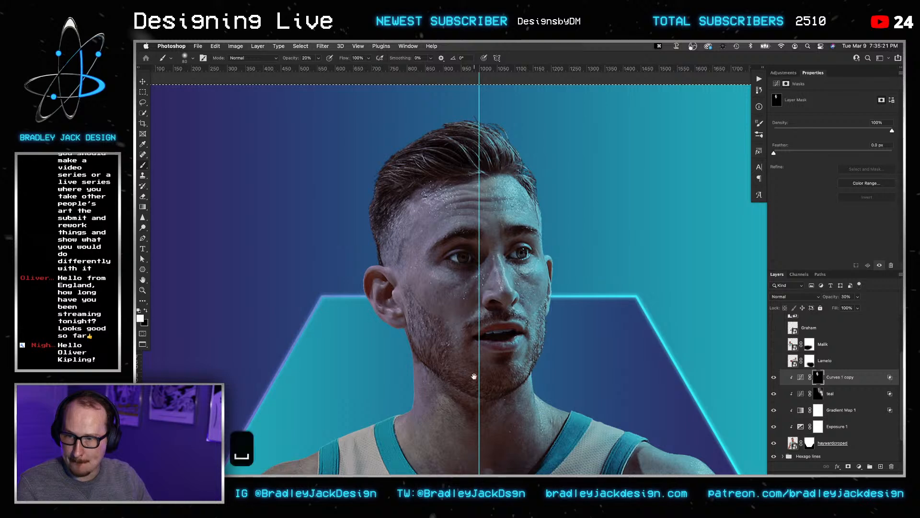
Extend the purple light over the athlete's neck and shadow-side shoulder with a large brush at 20% opacity.
mouse_move(473, 376)
mouse_down()
mouse_move(473, 269)
mouse_move(516, 286)
mouse_up()
scroll(475, 273, down, 3)
key(bracketright)
key(bracketright)
key(bracketright)
key(bracketright)
key(bracketright)
key(bracketright)
key(bracketright)
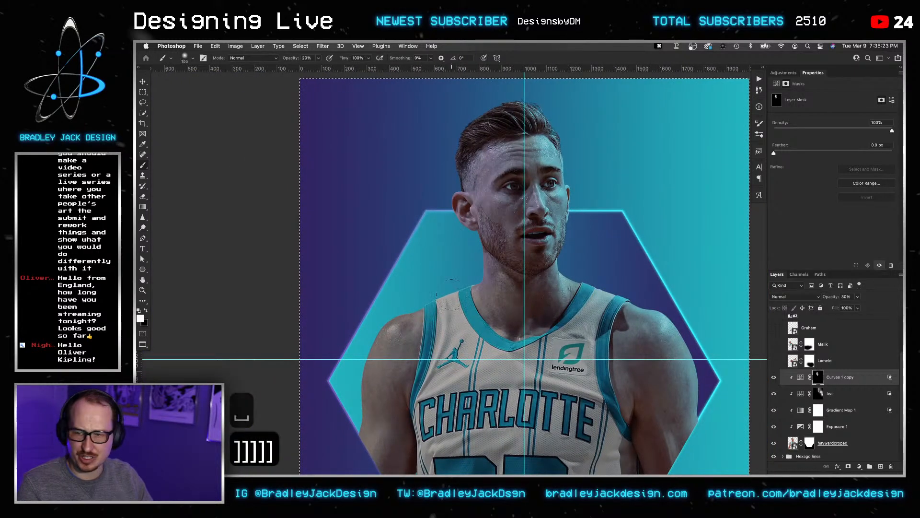
mouse_move(440, 295)
mouse_down()
mouse_move(354, 393)
mouse_move(392, 335)
mouse_up()
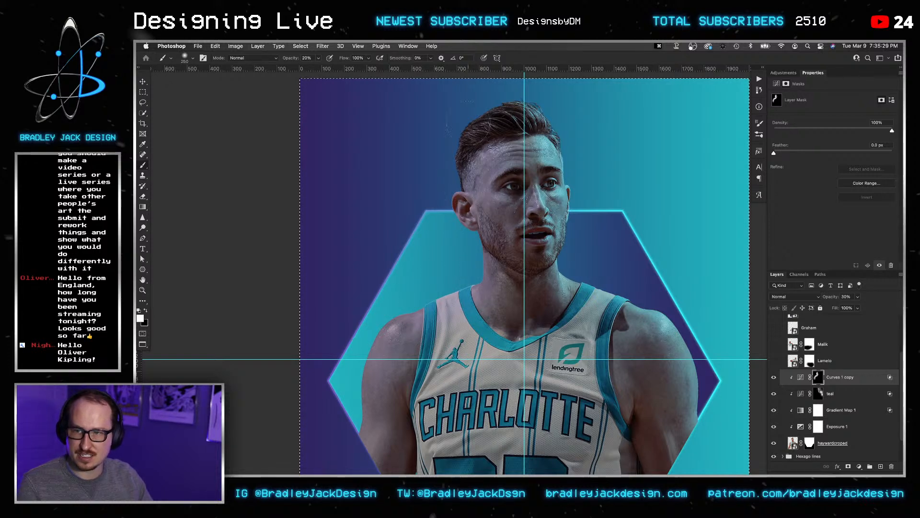
scroll(527, 267, down, 3)
scroll(518, 238, up, 3)
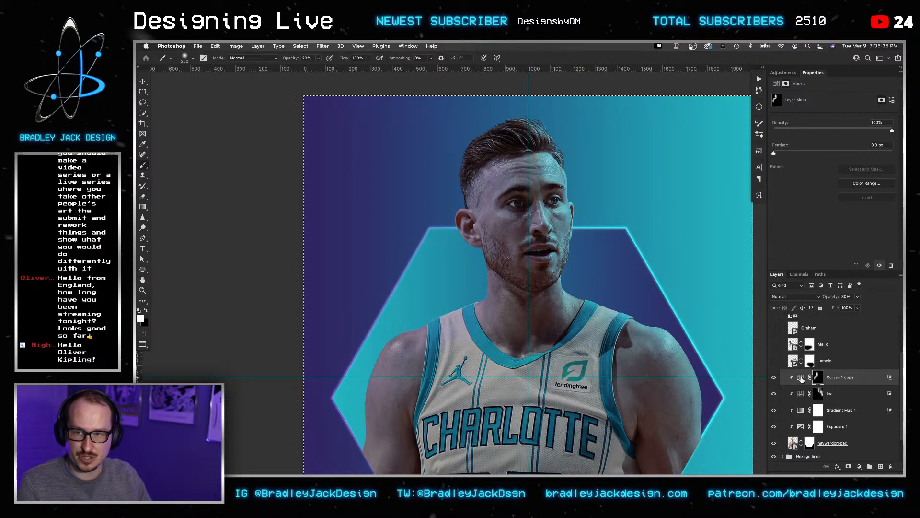
Set the Curves 1 copy layer's Blend If underlying-layer shadow range to 14 / 88.
double_click(801, 379)
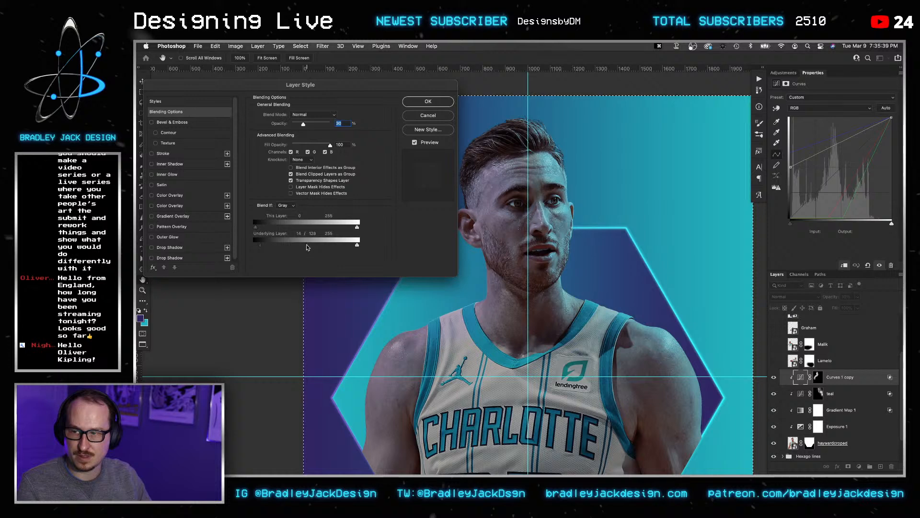
drag(309, 245, 291, 247)
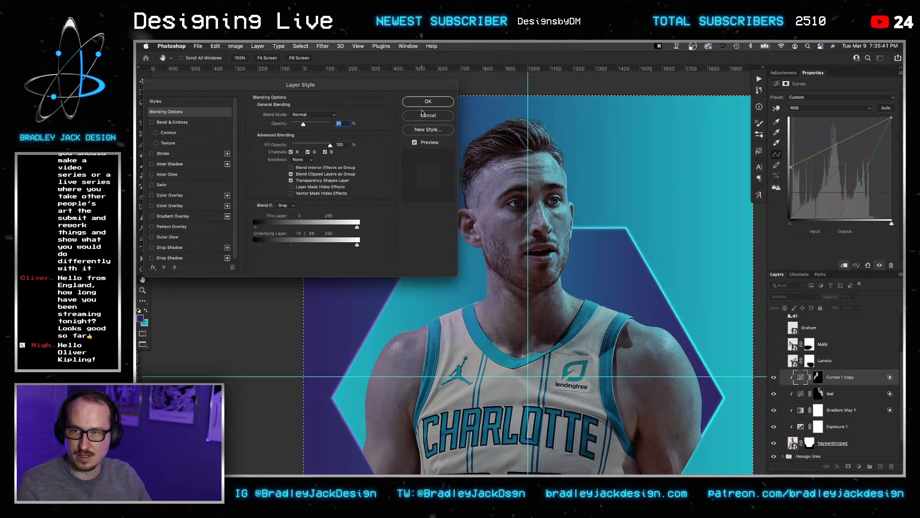
key(Return)
key(shift+super+n)
key(Return)
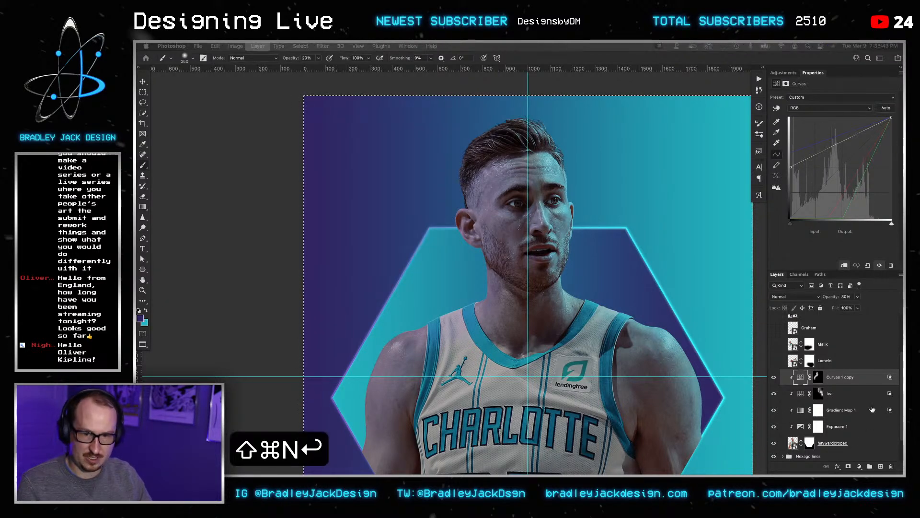
key(super+z)
Add a purple Solid Color fill layer above Curves 1 copy and clip it to the athlete.
click(859, 466)
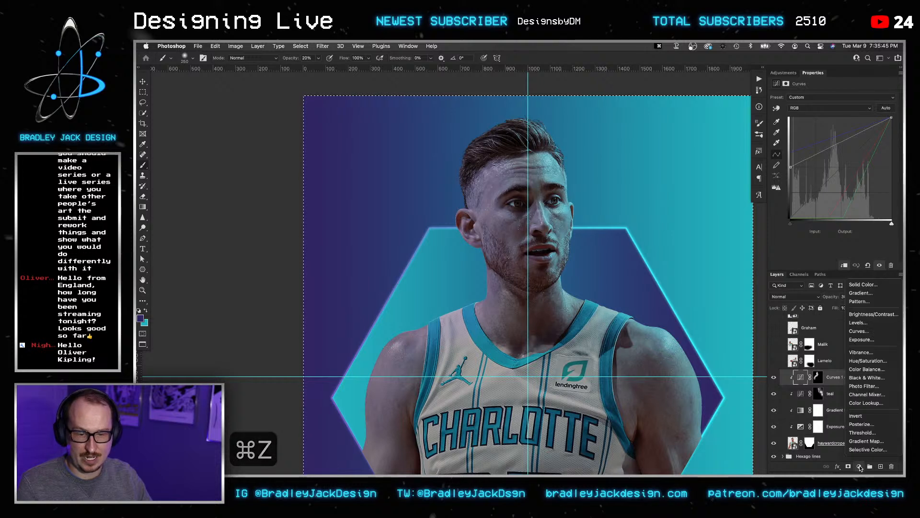
click(863, 285)
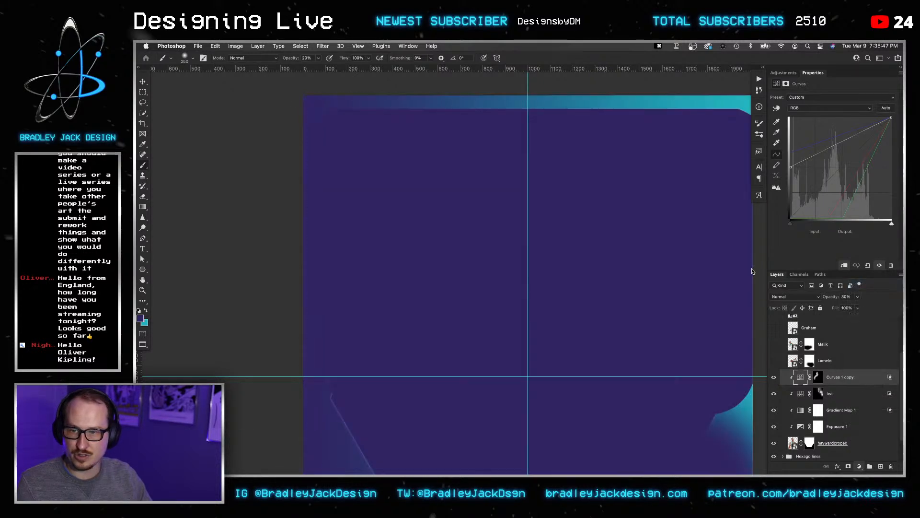
key(Return)
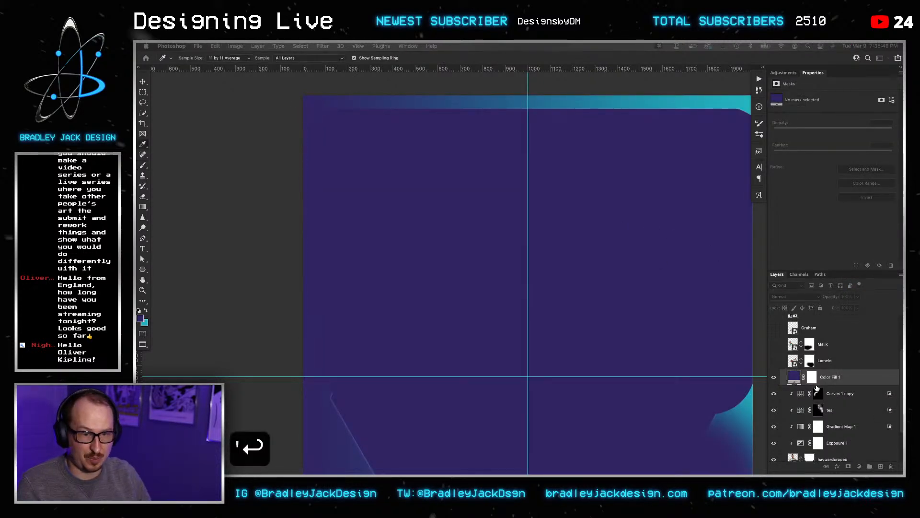
key(Return)
key(v)
key(alt+shift+c)
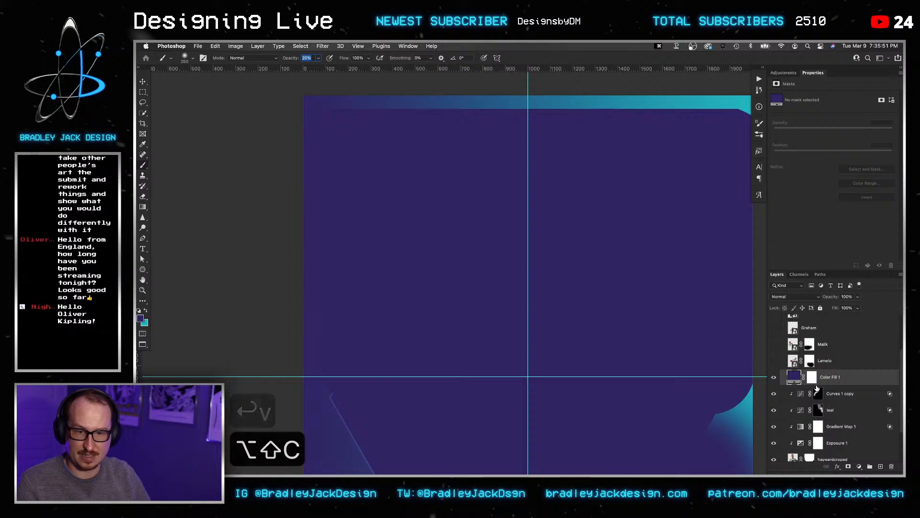
alt+click(817, 385)
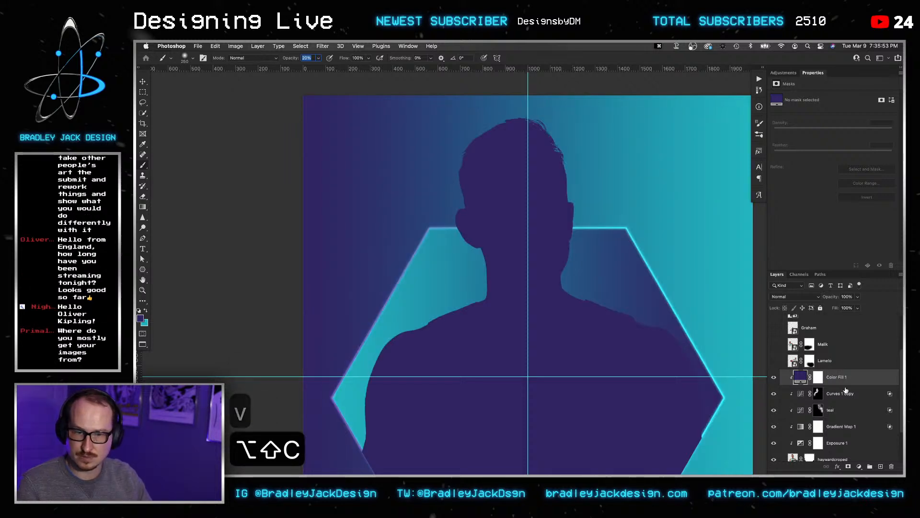
Set the purple fill layer's blend mode to Color, trying Hue for comparison.
key(alt+shift+c)
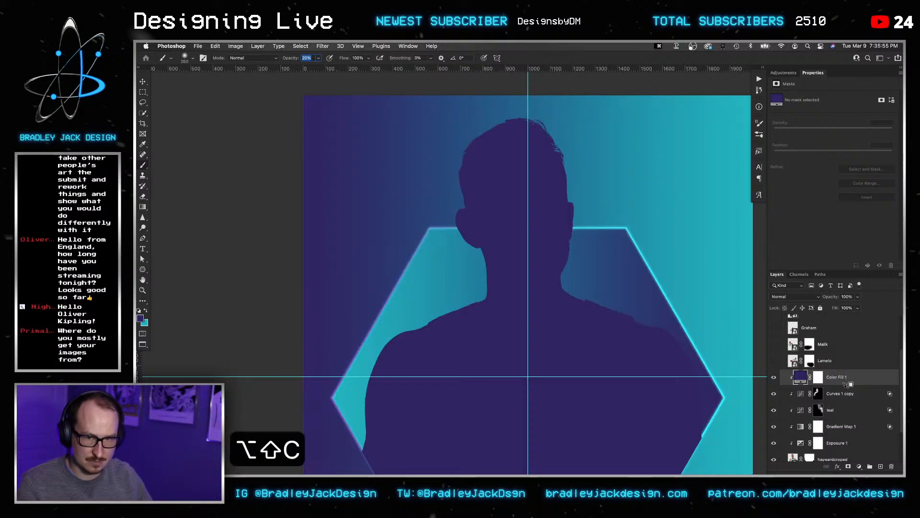
key(shift+super+c)
key(v)
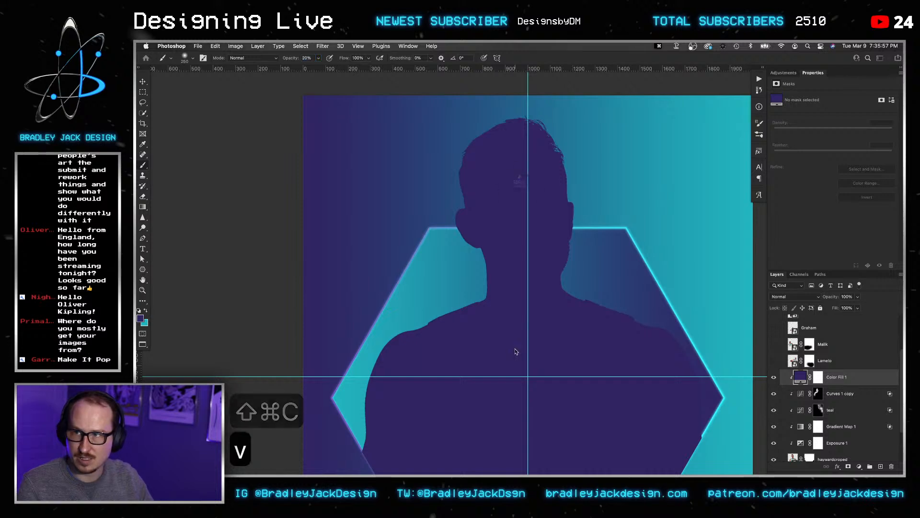
key(super+z)
key(v)
key(alt+shift+c)
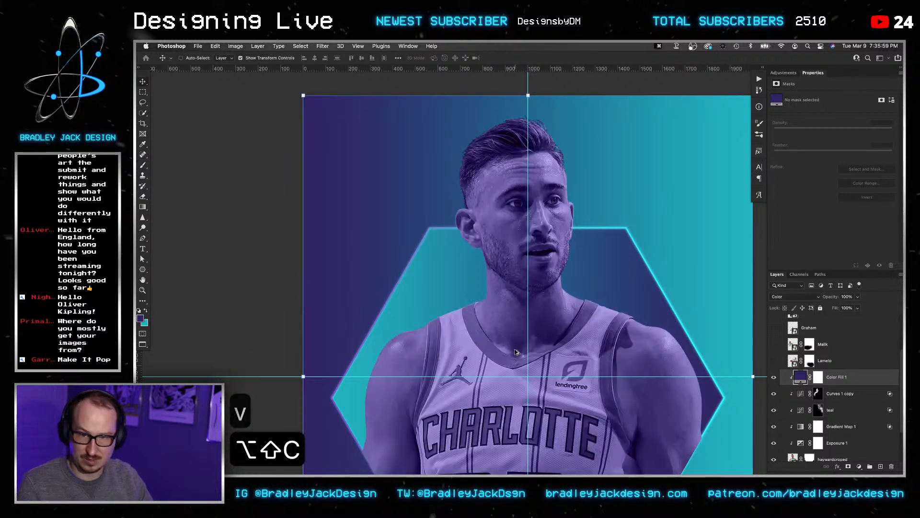
key(v)
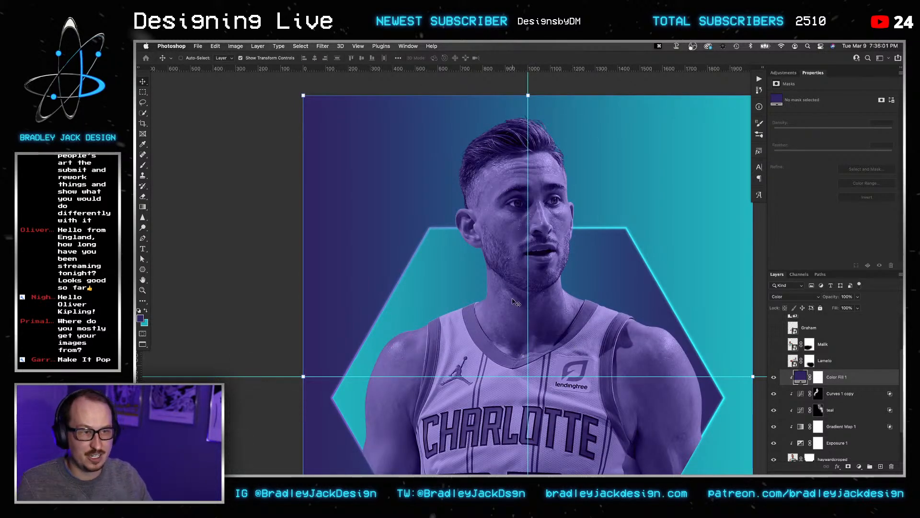
key(alt+shift+u)
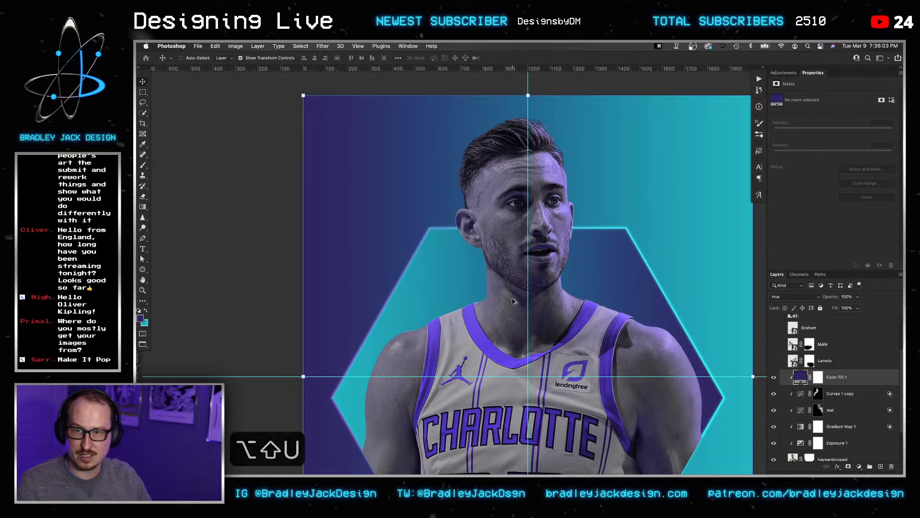
key(alt+shift+c)
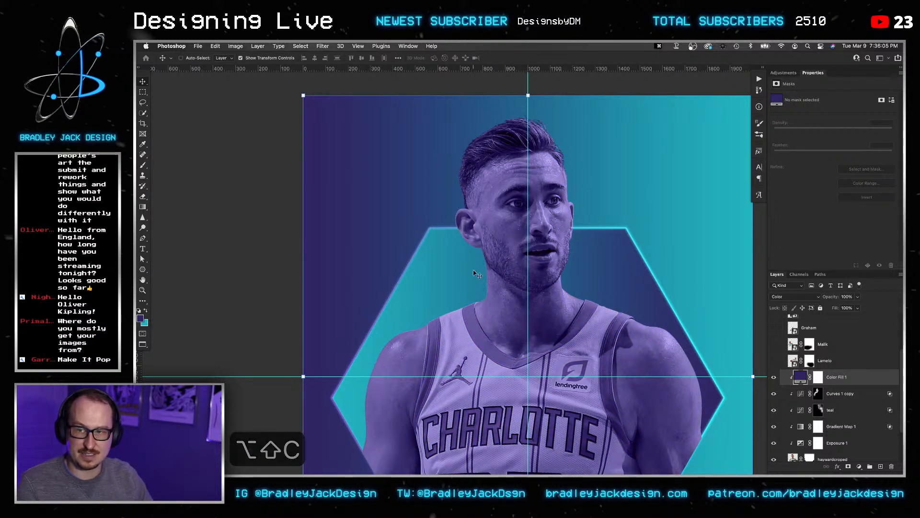
Set the purple fill layer's Blend If underlying-layer shadow range to 36 / 80.
double_click(870, 380)
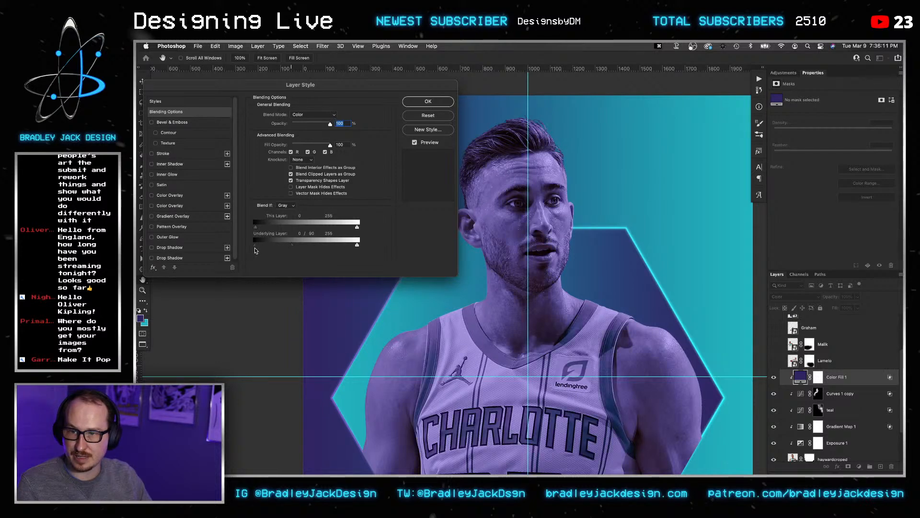
key(Return)
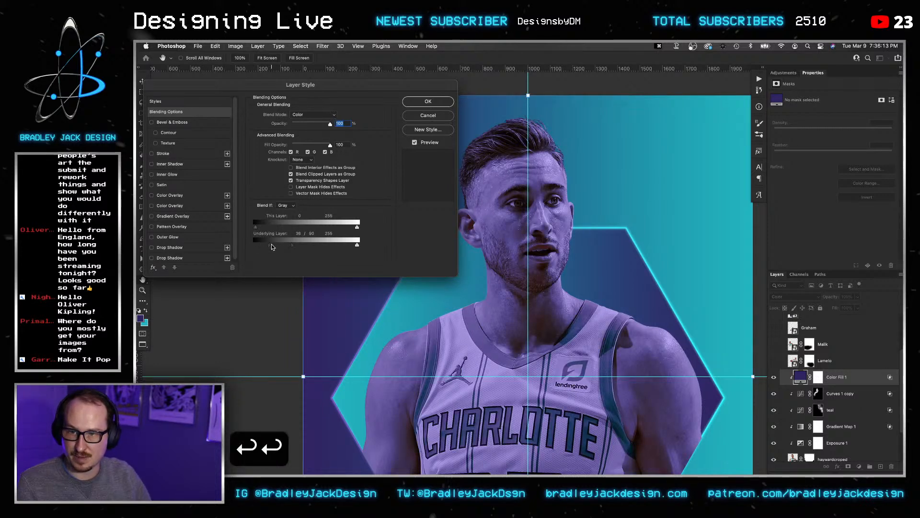
Copy the Curves 1 copy mask onto the purple fill layer and move that fill below Curves 1 copy.
drag(818, 382, 819, 378)
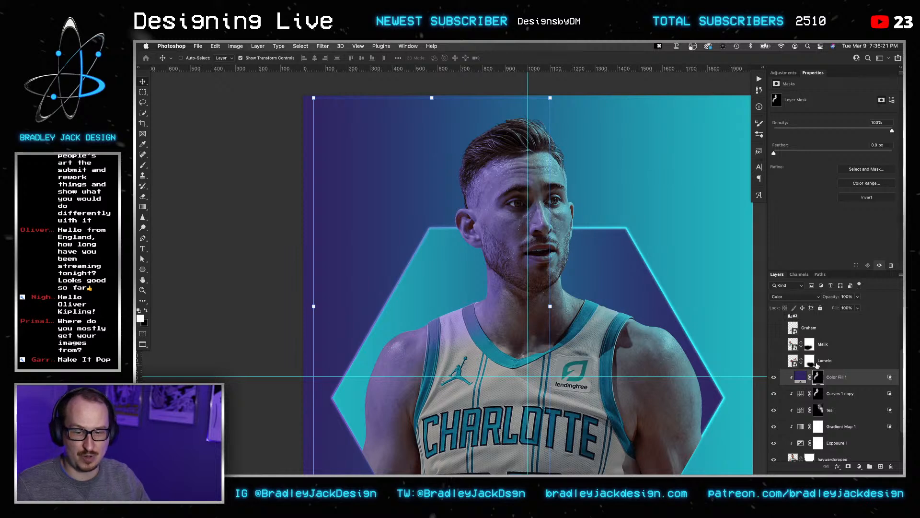
key(super+bracketleft)
Raise the Curves 1 copy black-point output to 163 and compare the lighting with the purple fill hidden and shown.
click(822, 380)
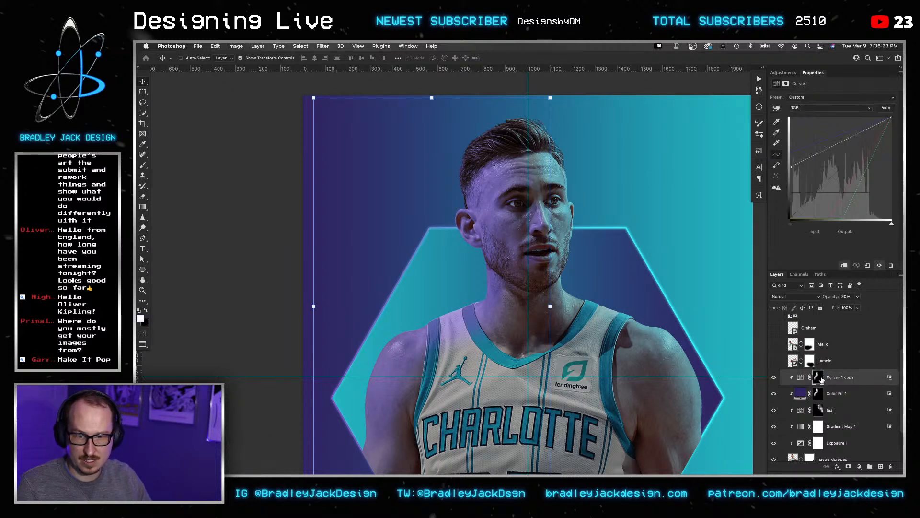
drag(799, 167, 789, 157)
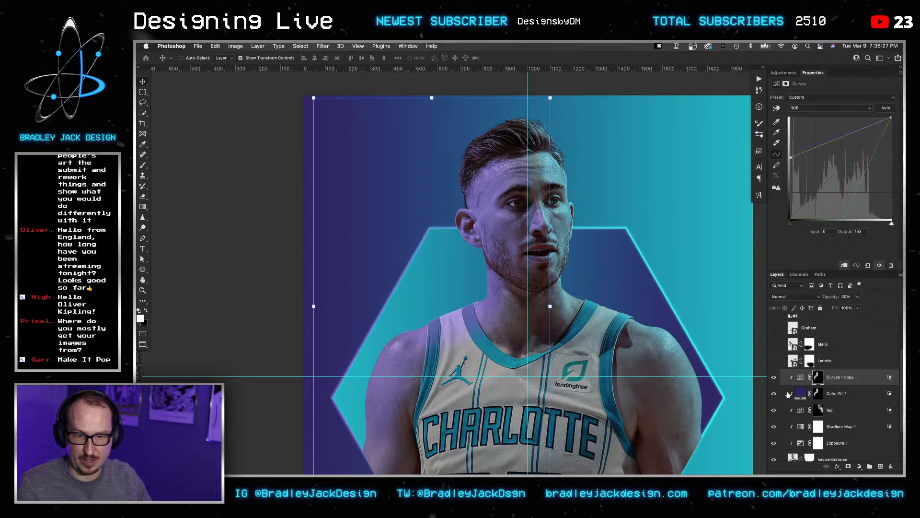
click(774, 394)
click(818, 378)
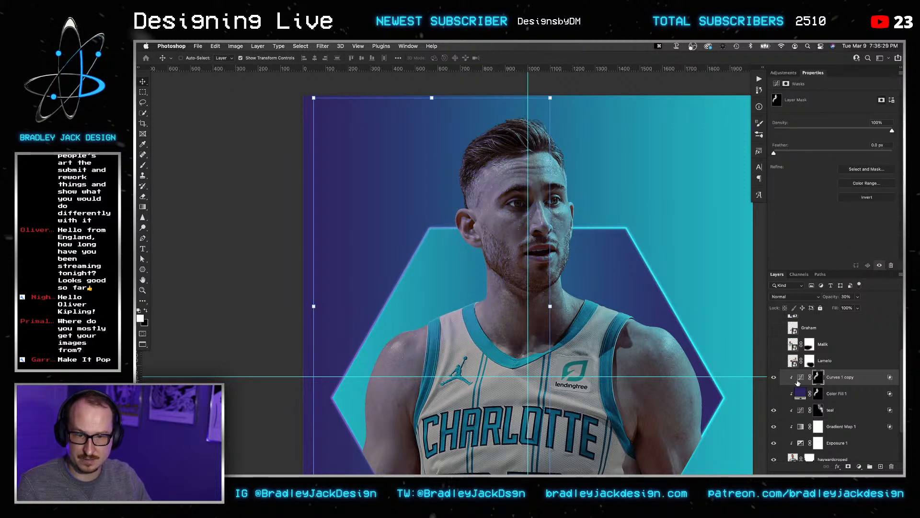
click(775, 395)
Paint black at 20% opacity on the Color Fill 1 mask to soften the purple across the middle of the forehead.
click(825, 395)
key(b)
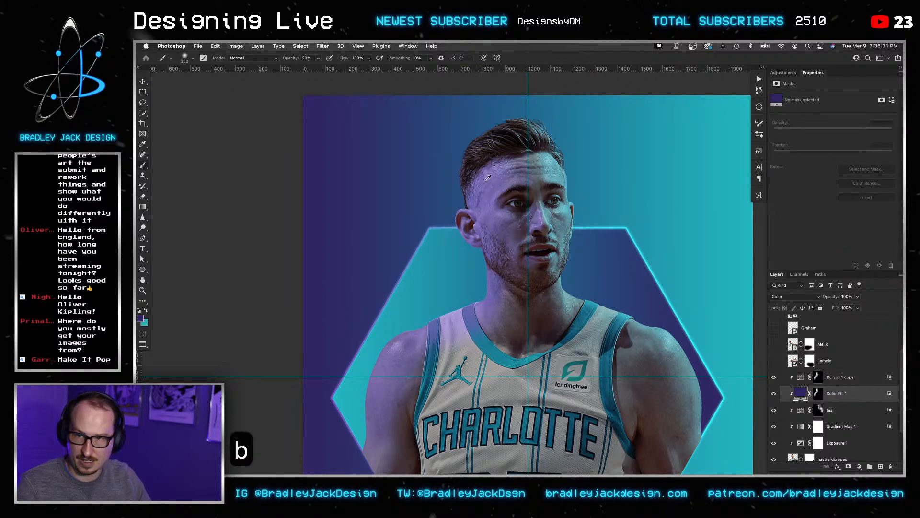
drag(489, 178, 529, 180)
key(x)
key(bracketright)
key(bracketright)
click(819, 393)
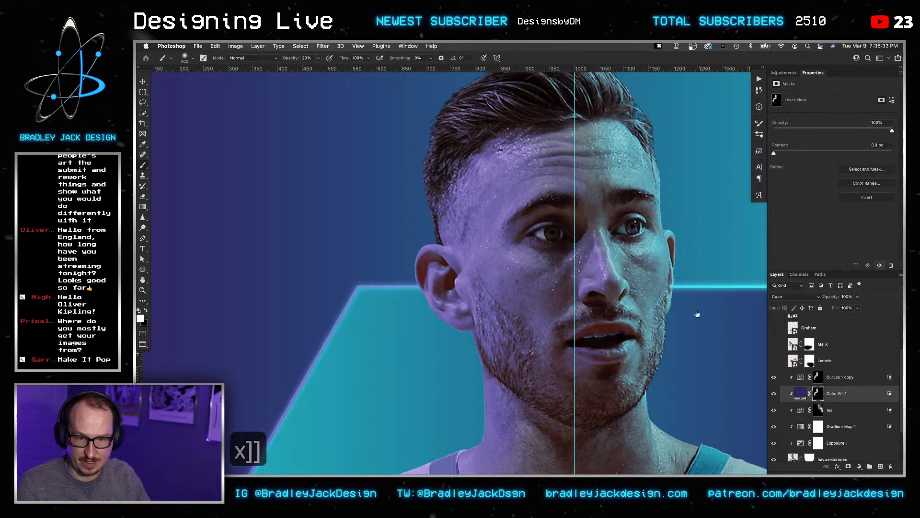
key(bracketright)
key(bracketleft)
key(bracketleft)
key(bracketleft)
key(bracketleft)
key(x)
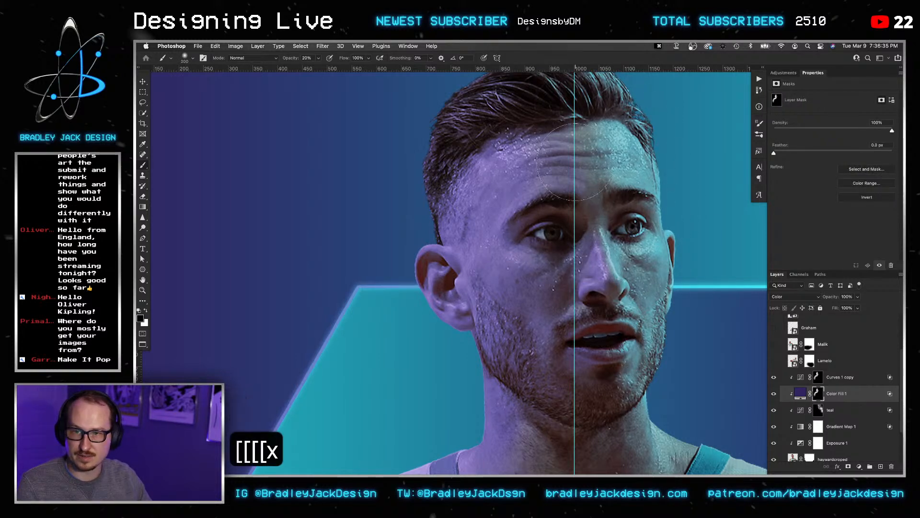
key(bracketleft)
key(bracketleft)
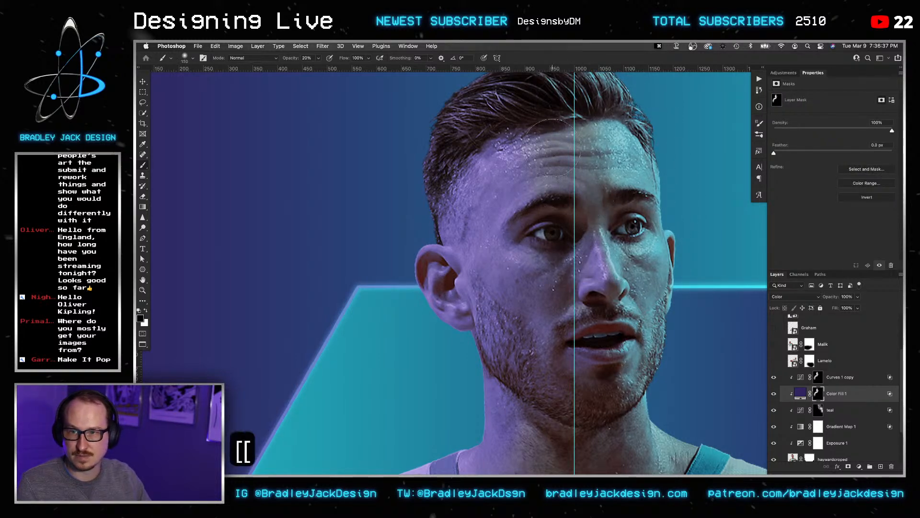
Soften the purple on the cheek beside the nose in the Color Fill 1 mask with a smaller black brush.
key(bracketleft)
key(bracketleft)
key(bracketleft)
key(bracketleft)
key(bracketleft)
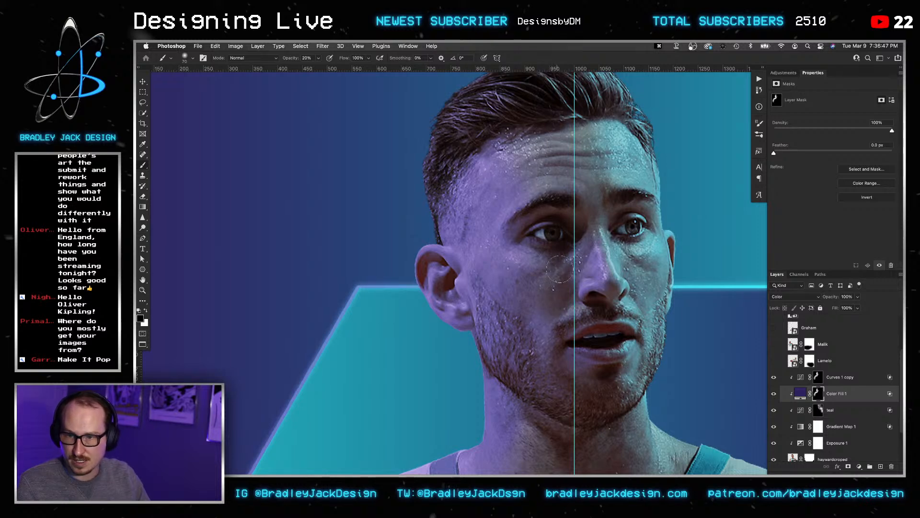
Fade the purple around the mouth and chin on the Color Fill 1 mask with a larger black brush at 20% opacity.
key(bracketright)
key(bracketright)
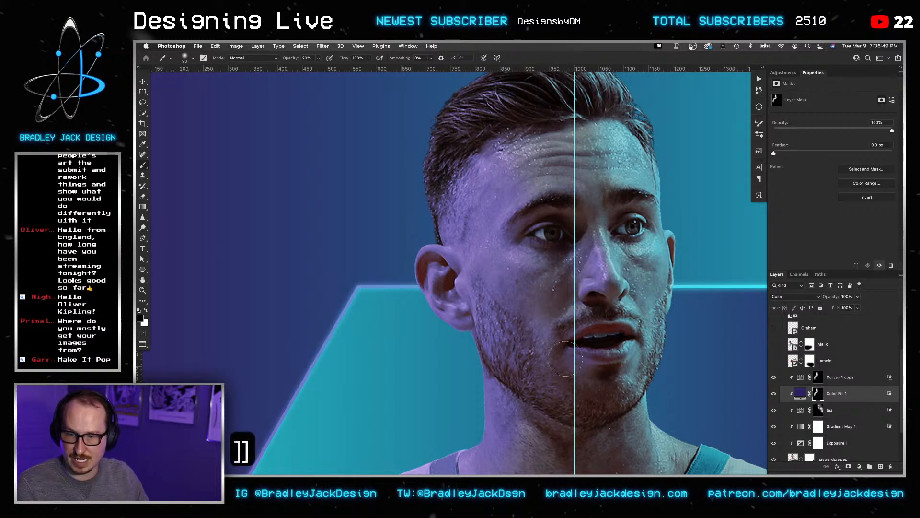
key(bracketright)
key(bracketright)
key(bracketright)
drag(568, 426, 559, 298)
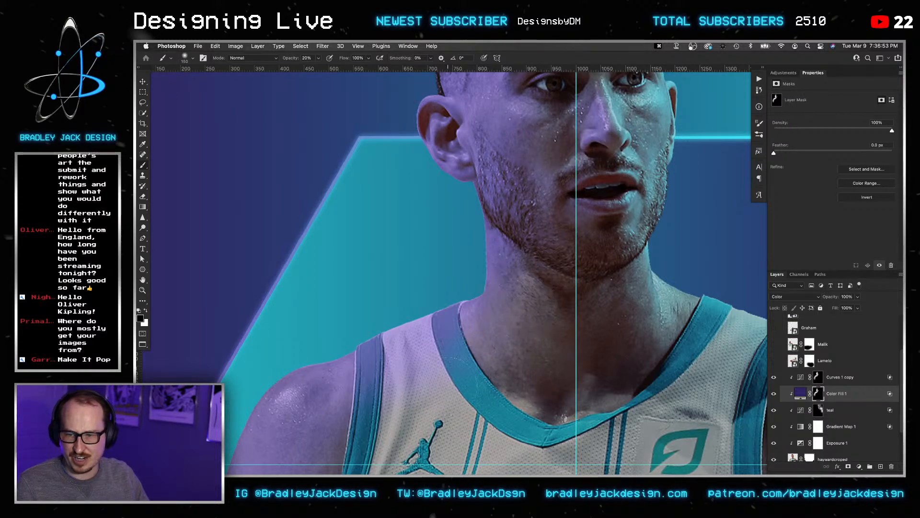
Reduce the purple over the jersey's collar and chest on the Color Fill 1 mask with a 200 px black brush.
drag(422, 389, 483, 265)
key(bracketright)
key(bracketright)
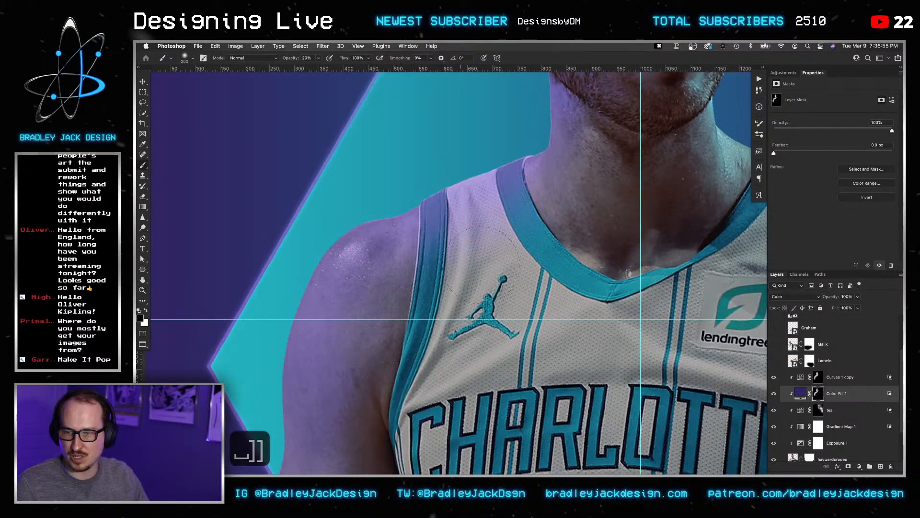
scroll(493, 273, down, 3)
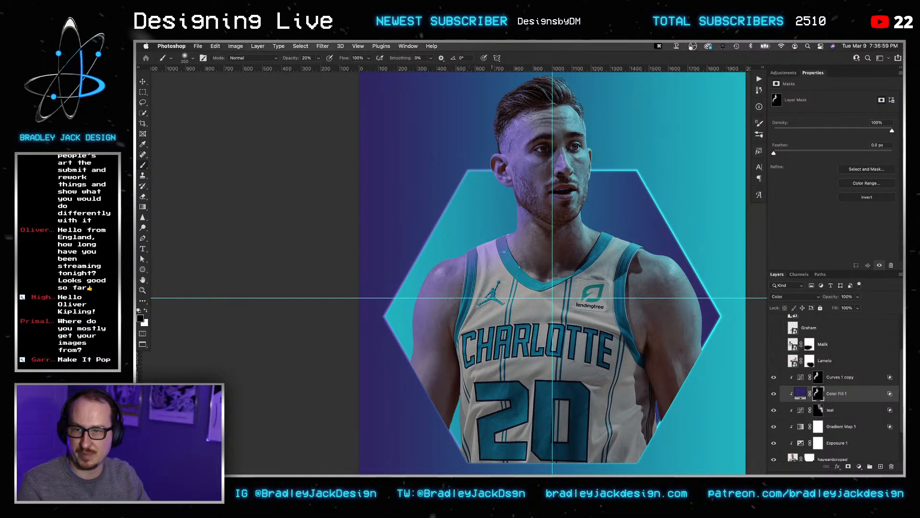
Paint white at 20% opacity on the Color Fill 1 mask to build purple on the shadow-side shoulder and neck.
key(x)
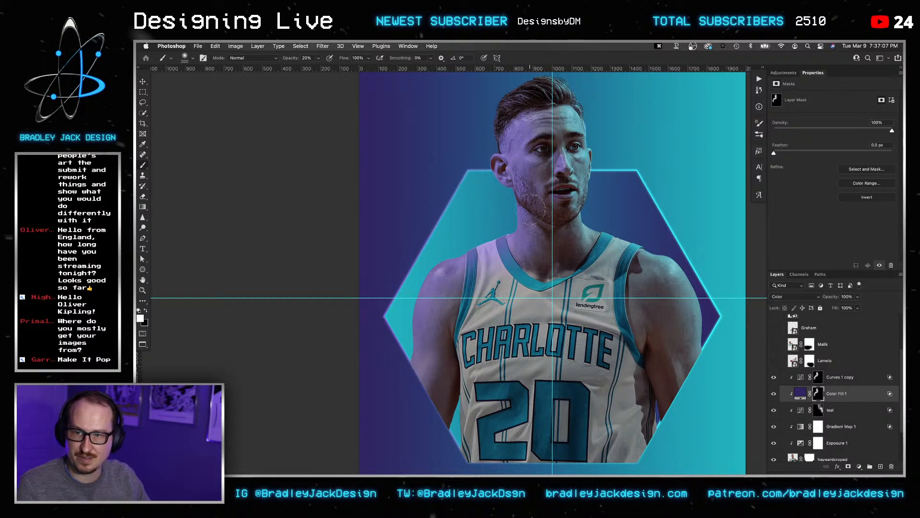
scroll(537, 207, up, 2)
key(bracketleft)
key(bracketleft)
key(bracketleft)
key(bracketleft)
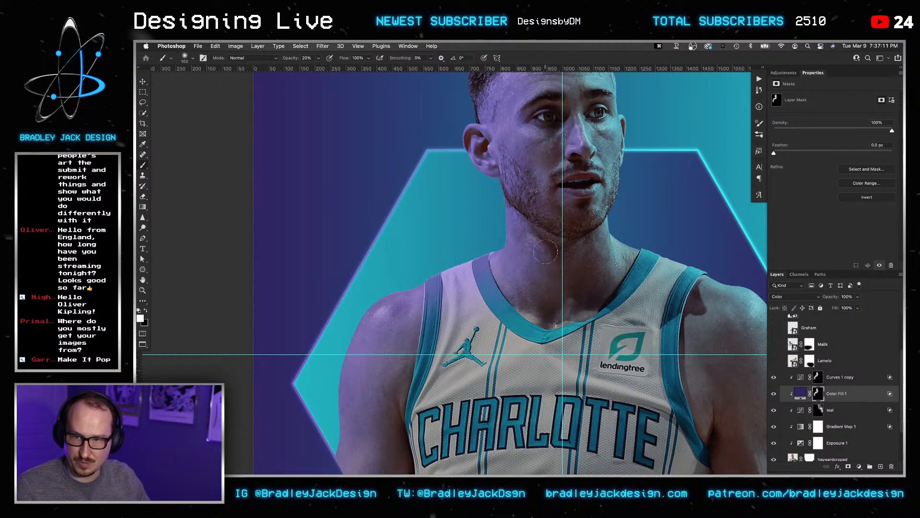
Refine the Color Fill 1 mask around the nose bridge with a small brush at 20% opacity, alternating black and white.
key(x)
scroll(572, 280, down, 3)
key(space)
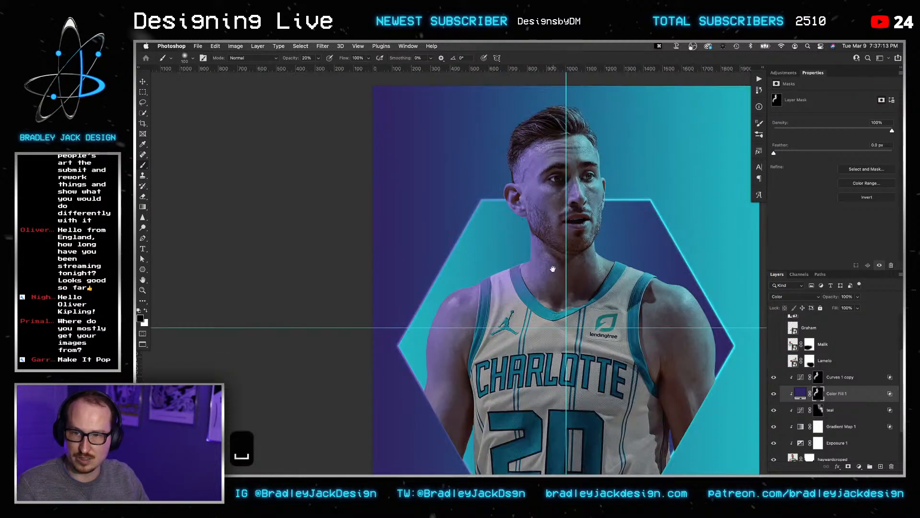
drag(568, 268, 472, 286)
scroll(453, 182, up, 3)
key(bracketleft)
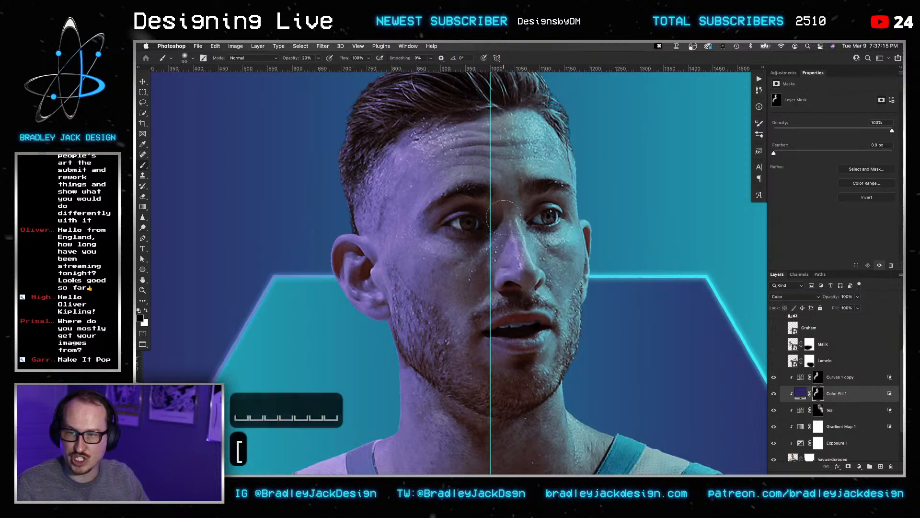
key(bracketleft)
key(bracketleft)
key(bracketleft)
key(x)
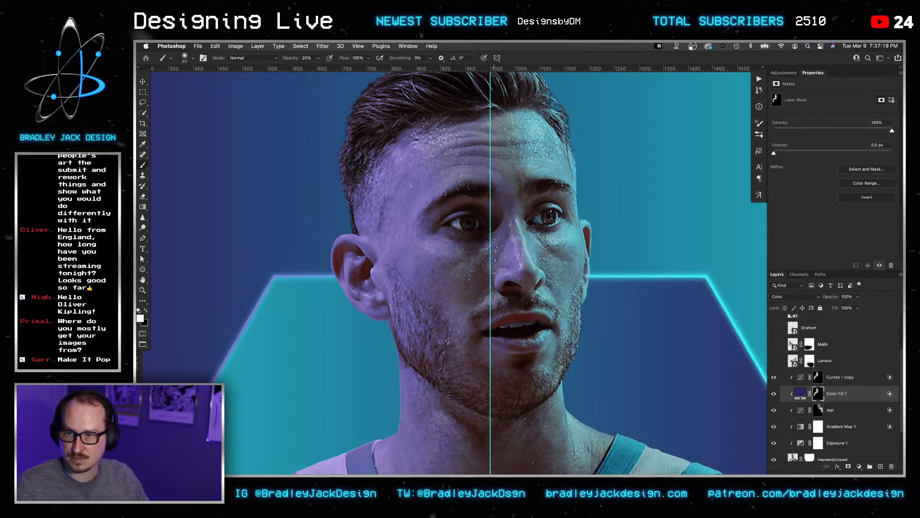
key(v)
scroll(501, 277, down, 5)
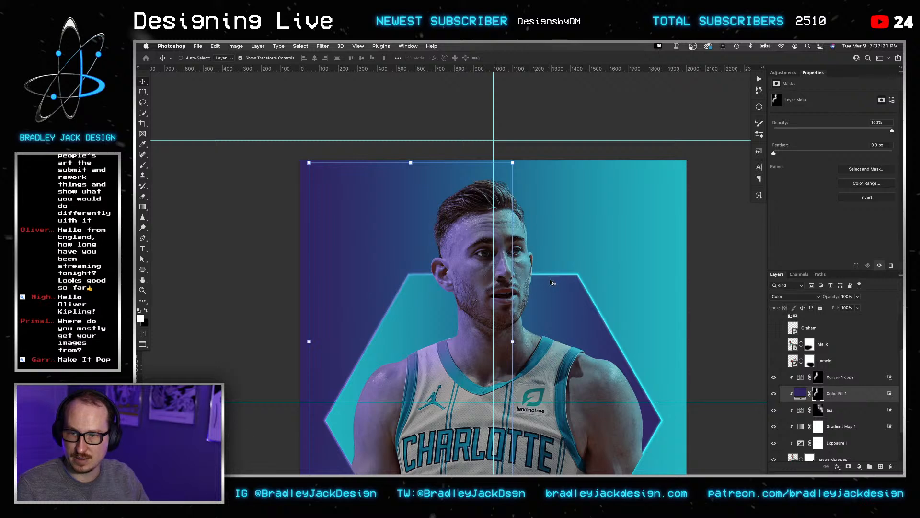
Paint black on the Exposure 1 layer mask over the player's face with a soft brush at 20% opacity to reduce the darkening.
scroll(551, 283, down, 2)
drag(553, 298, 508, 251)
key(v)
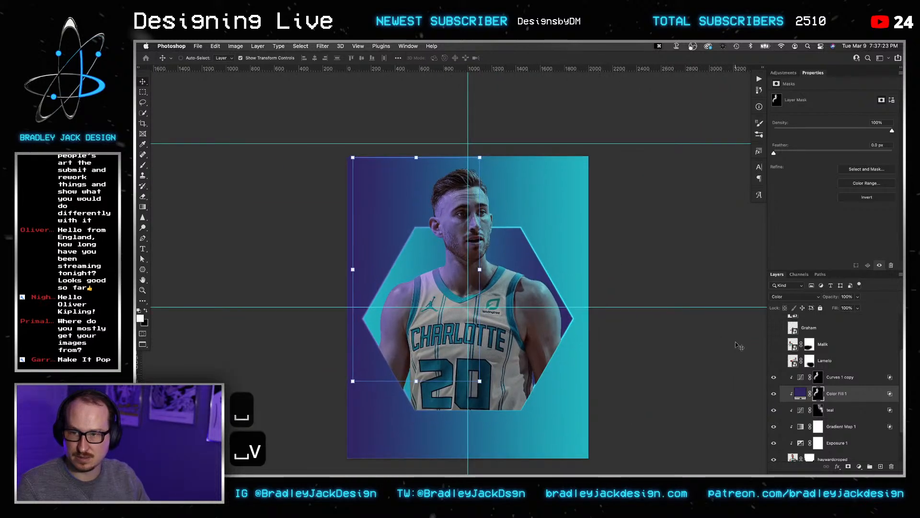
click(819, 443)
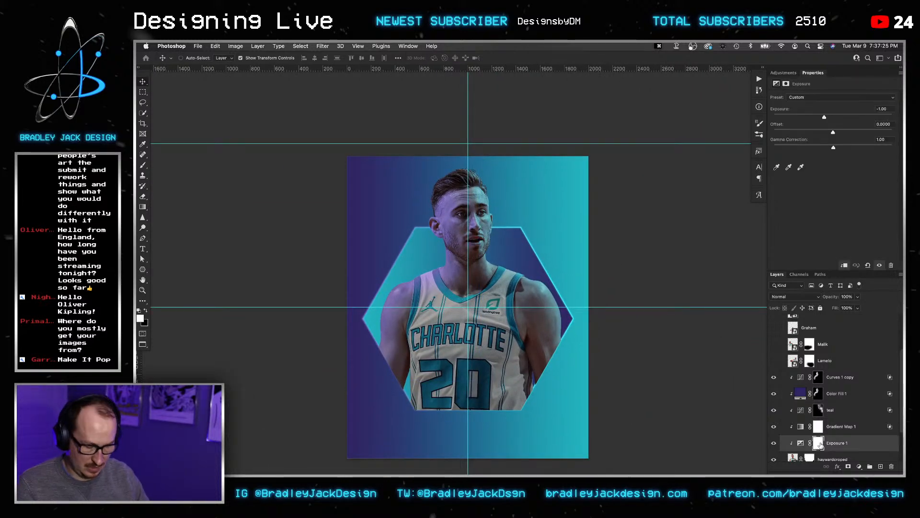
key(b)
scroll(464, 228, up, 2)
scroll(451, 224, up, 2)
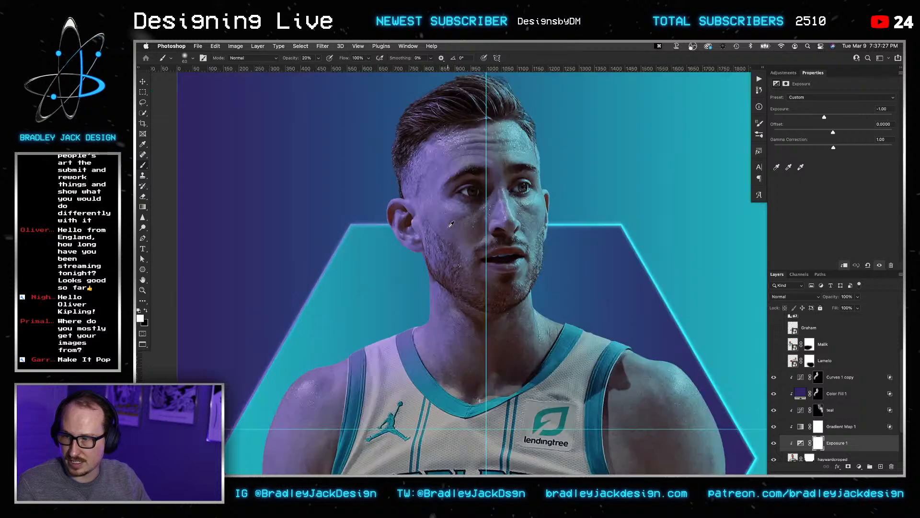
key(x)
key(bracketright)
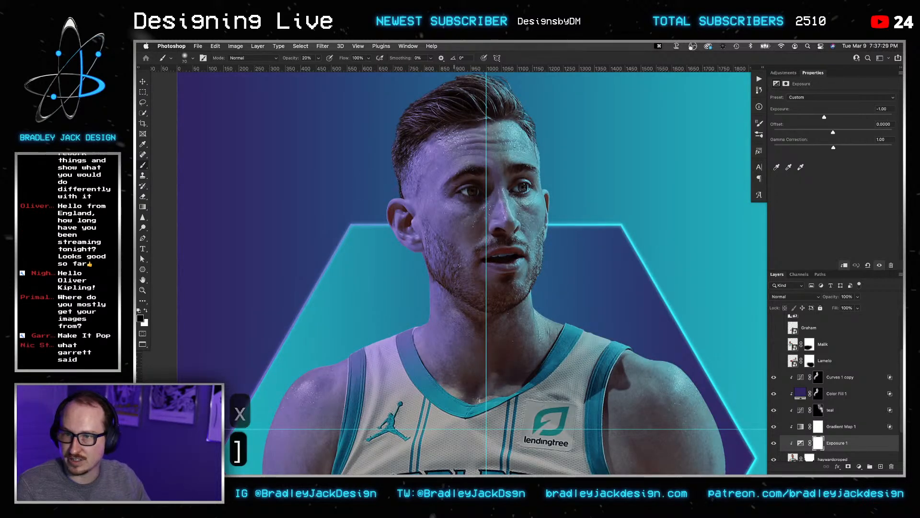
key(bracketright)
key(bracketright)
key(bracketright)
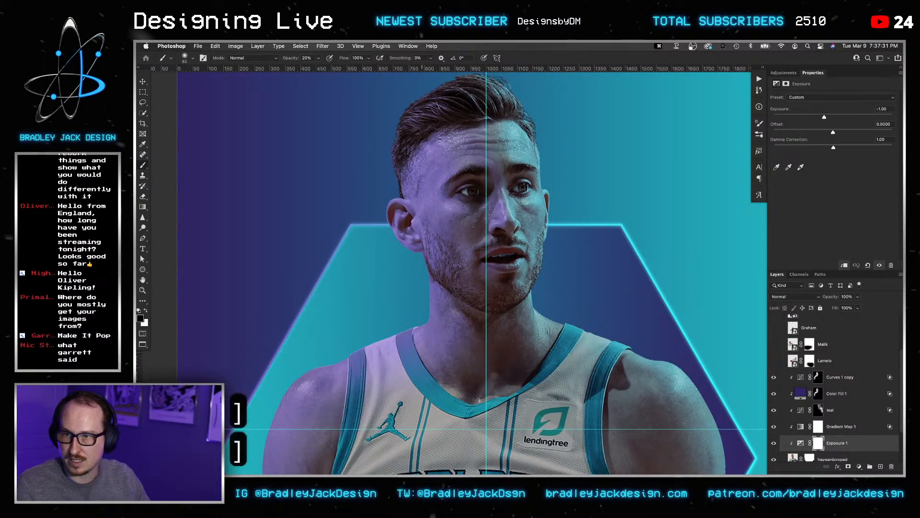
key(bracketright)
key(bracketright)
key(bracketright)
key(bracketright)
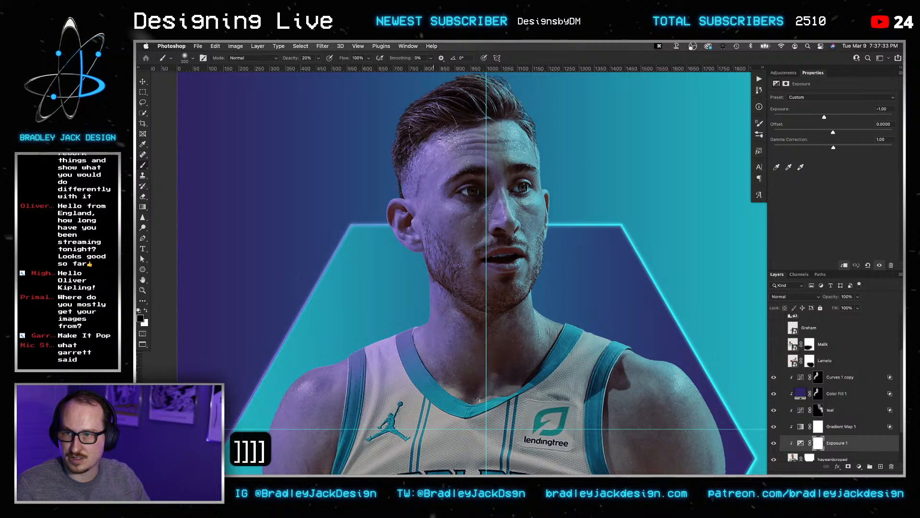
key(bracketleft)
key(bracketleft)
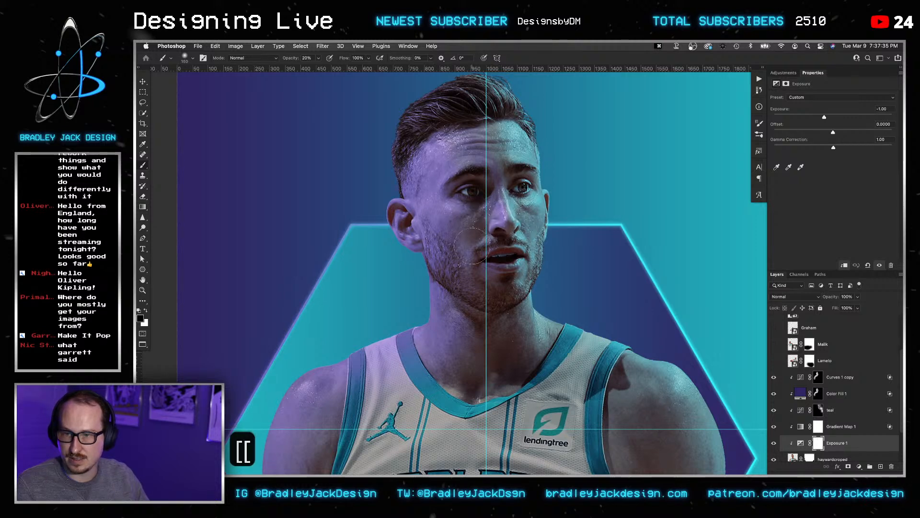
key(bracketleft)
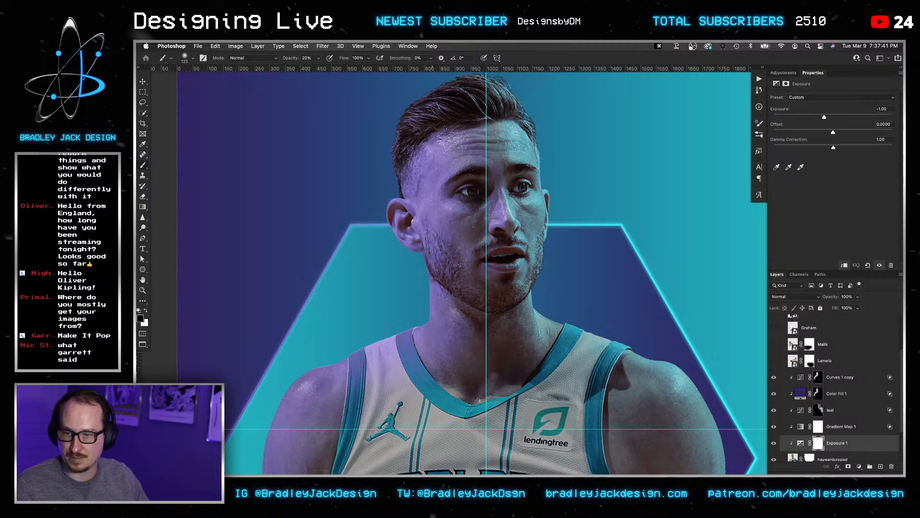
Brush black over both of the player's shoulders on the Exposure 1 mask at 20% opacity.
key(space)
drag(403, 313, 436, 263)
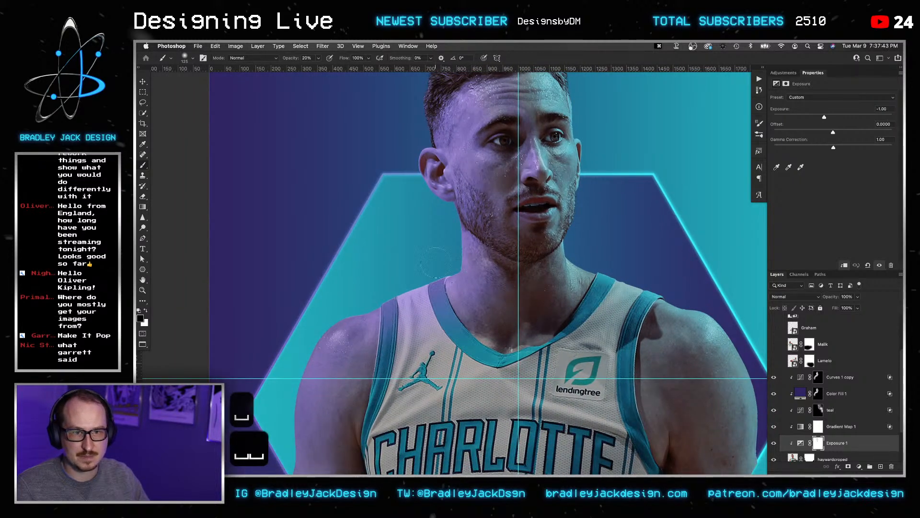
key(space)
drag(326, 341, 345, 280)
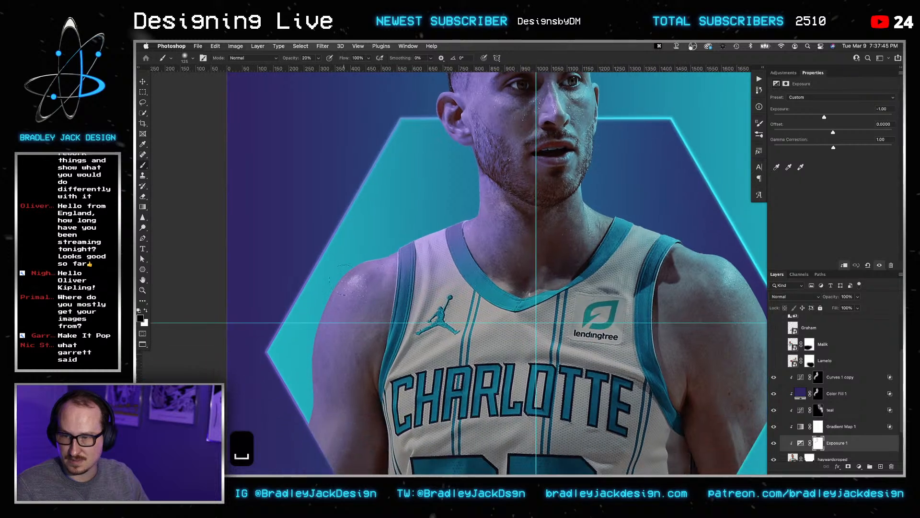
key(space)
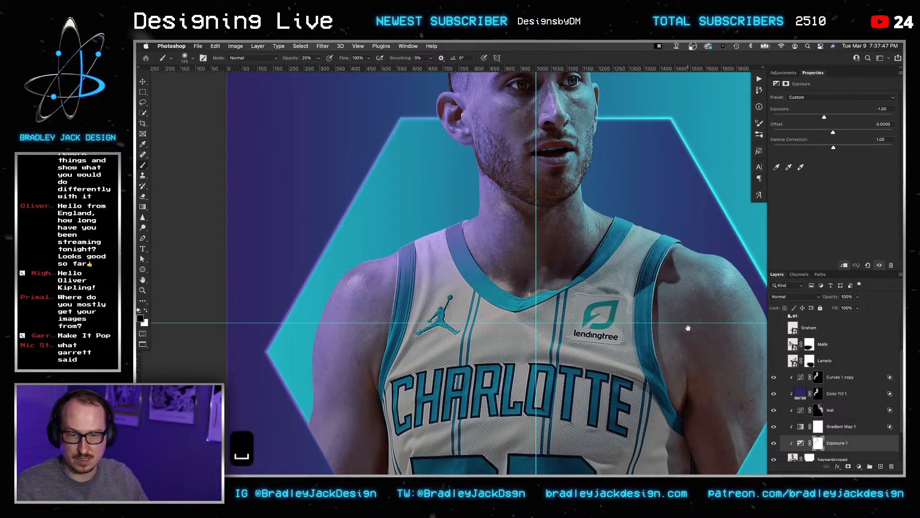
drag(688, 329, 589, 342)
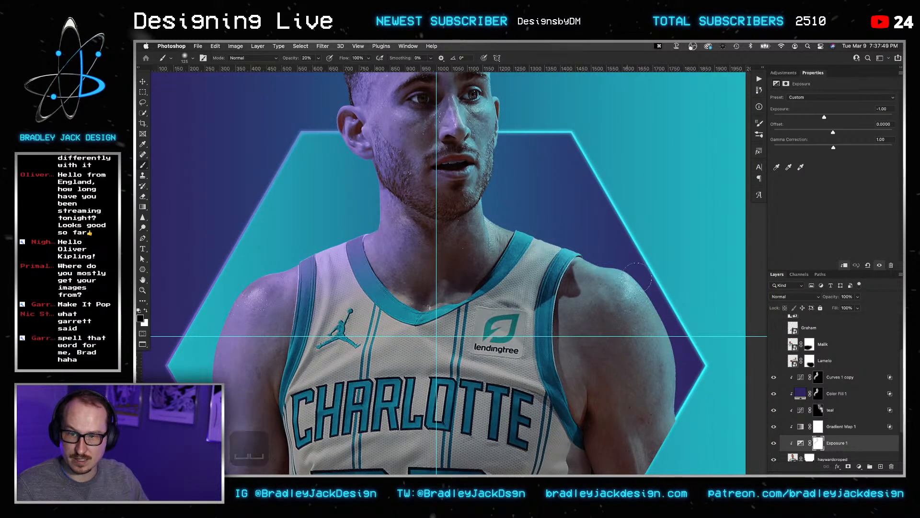
Touch up the player's face on the Exposure 1 mask with a smaller black brush.
key(space)
drag(524, 196, 528, 280)
key(bracketleft)
key(bracketleft)
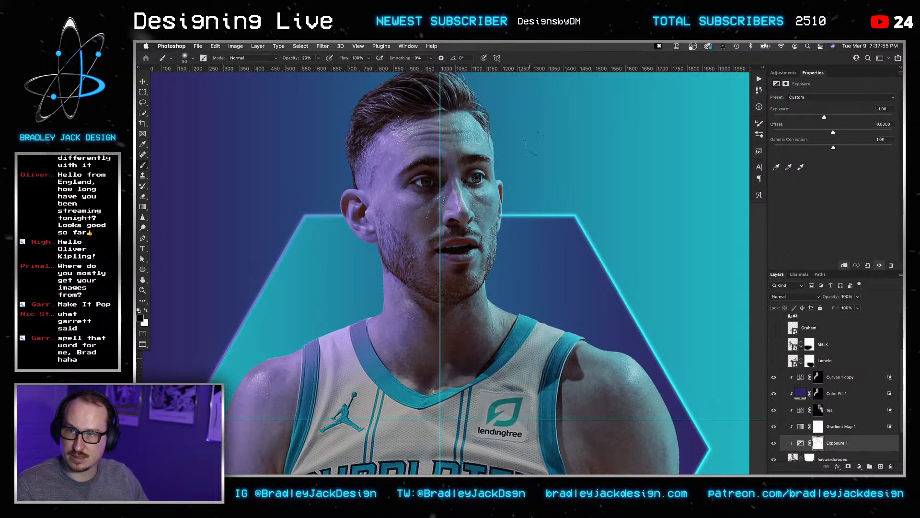
Save the document and check the whole composition with the Move tool active.
key(super+0)
key(v)
key(super+s)
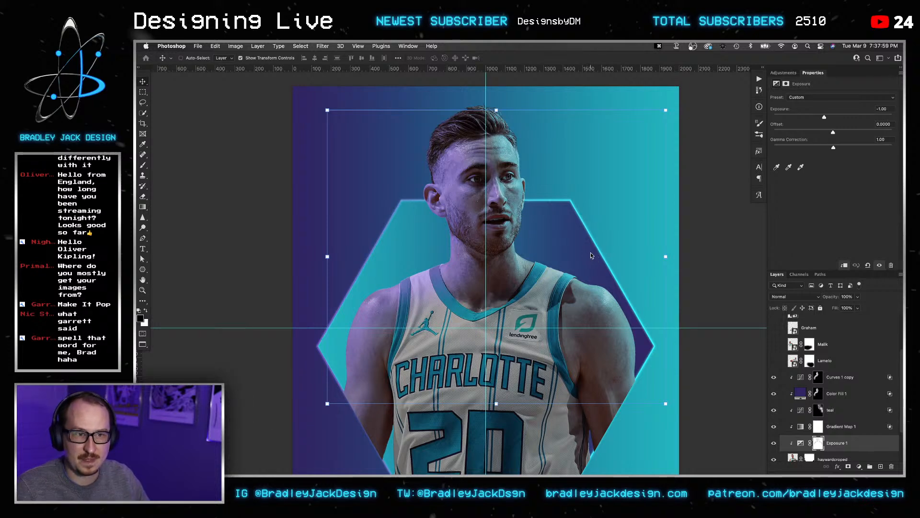
key(space)
drag(648, 338, 621, 320)
key(v)
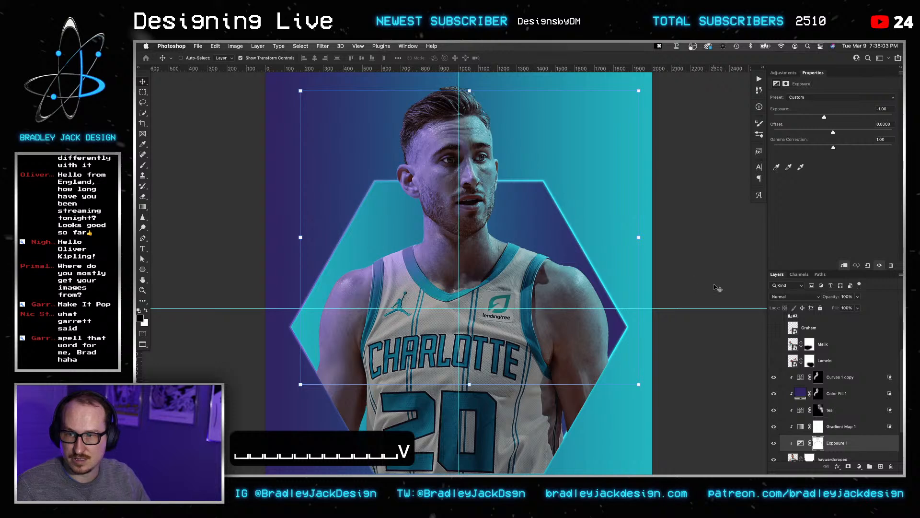
Try a Curves adjustment masked to the player cutout with the black point output raised to 118, and delete it.
click(842, 427)
key(0)
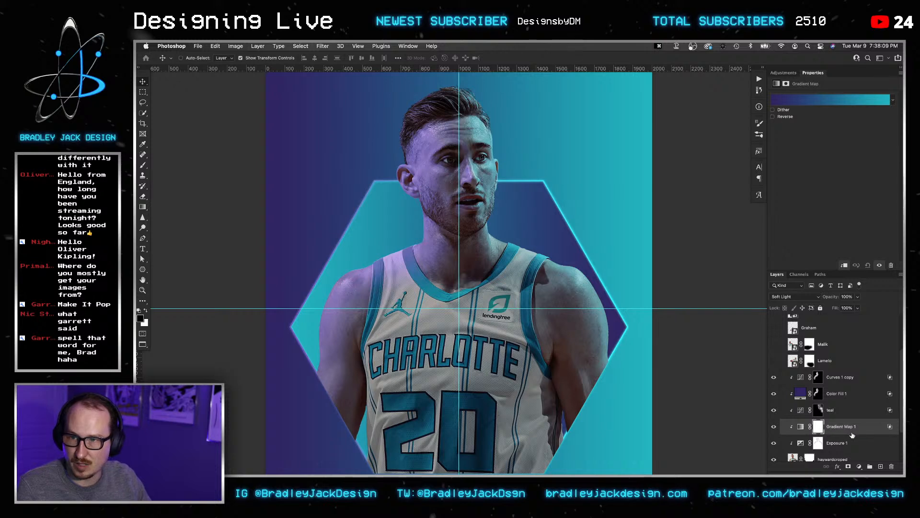
ctrl+click(818, 443)
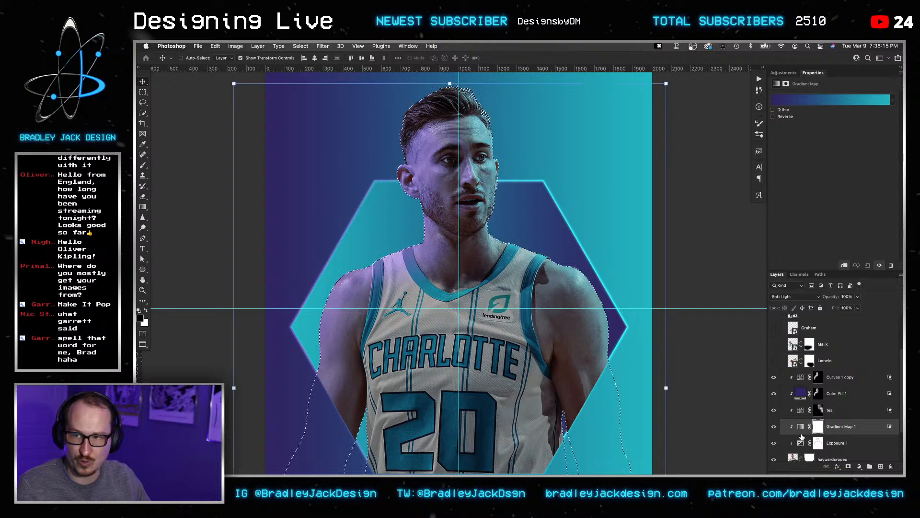
click(786, 72)
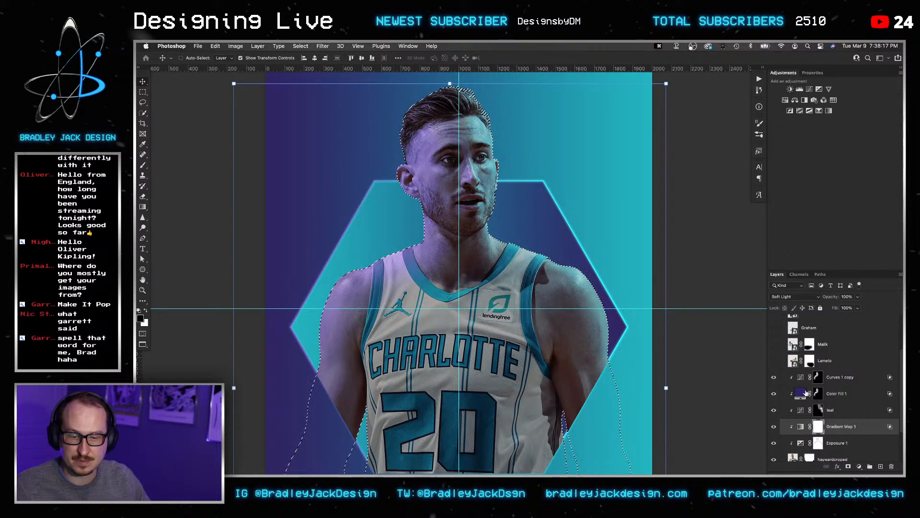
scroll(806, 387, down, 1)
scroll(805, 387, down, 1)
click(793, 431)
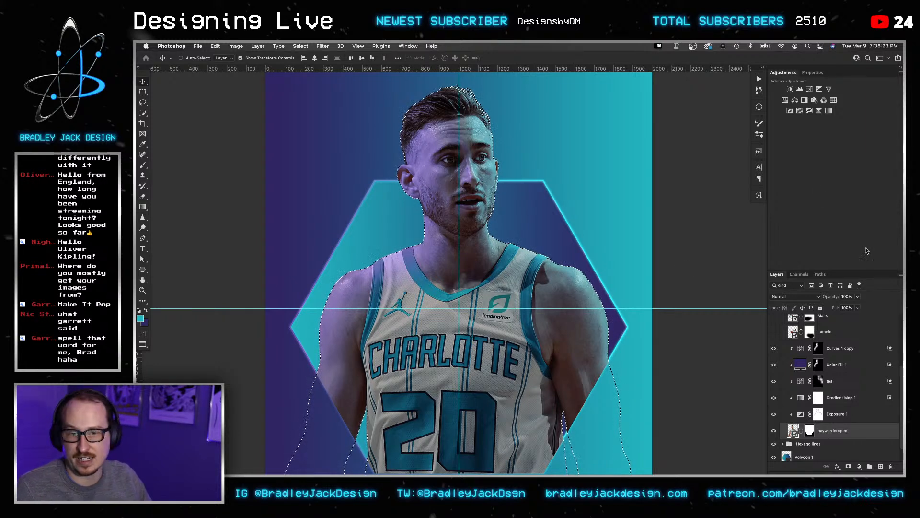
click(809, 89)
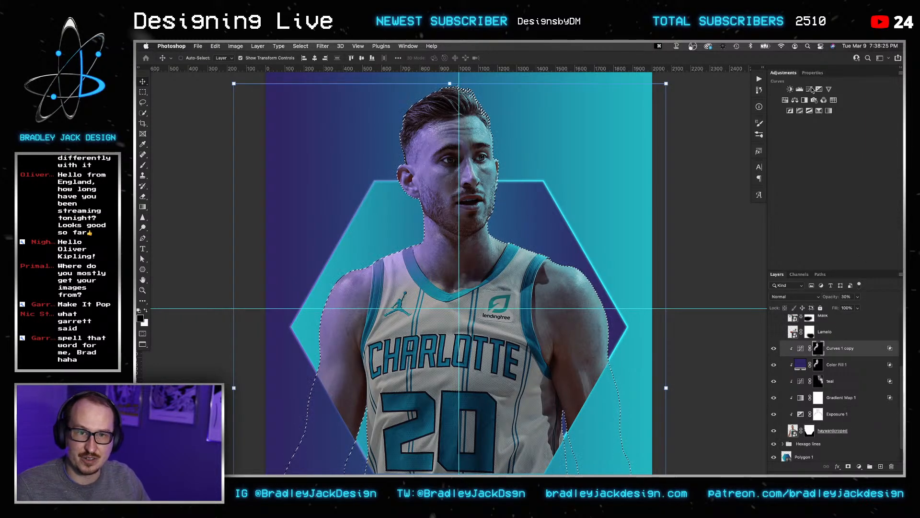
drag(791, 219, 779, 171)
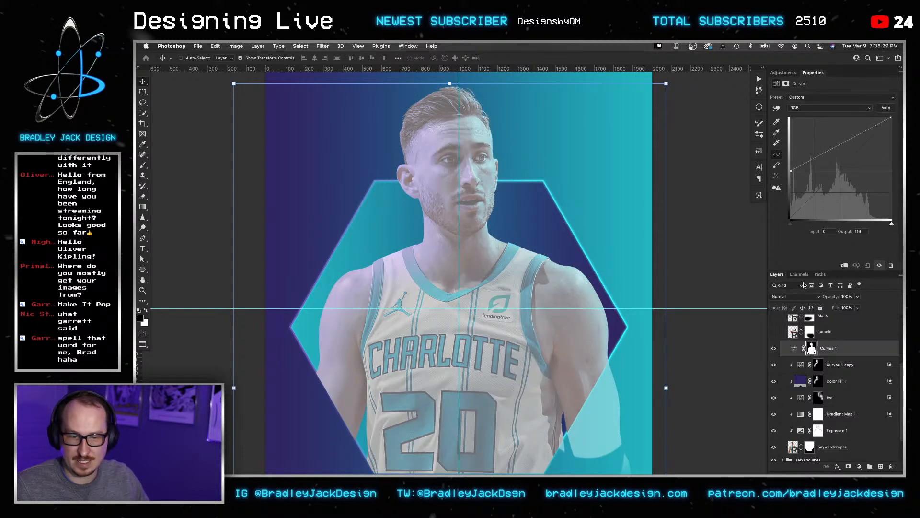
key(BackSpace)
key(Escape)
key(BackSpace)
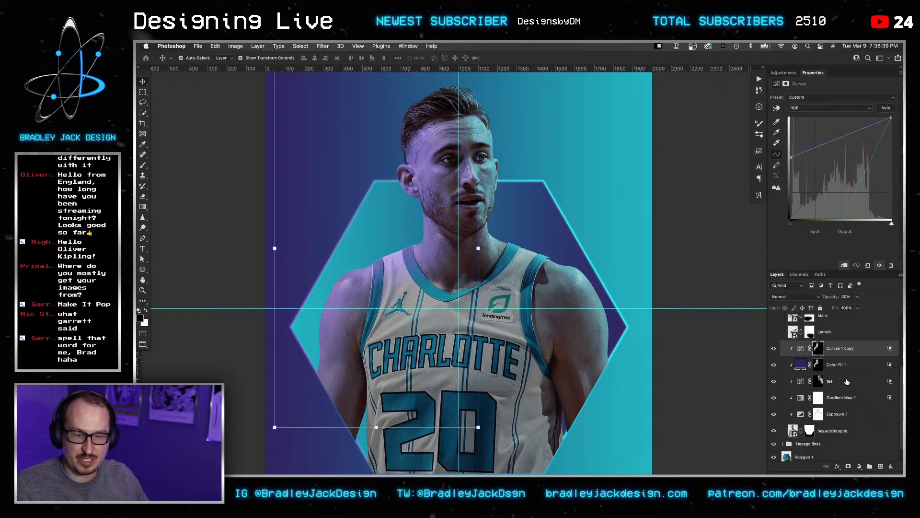
Rename the Curves 1 copy layer to Purple.
super+click(846, 381)
click(841, 350)
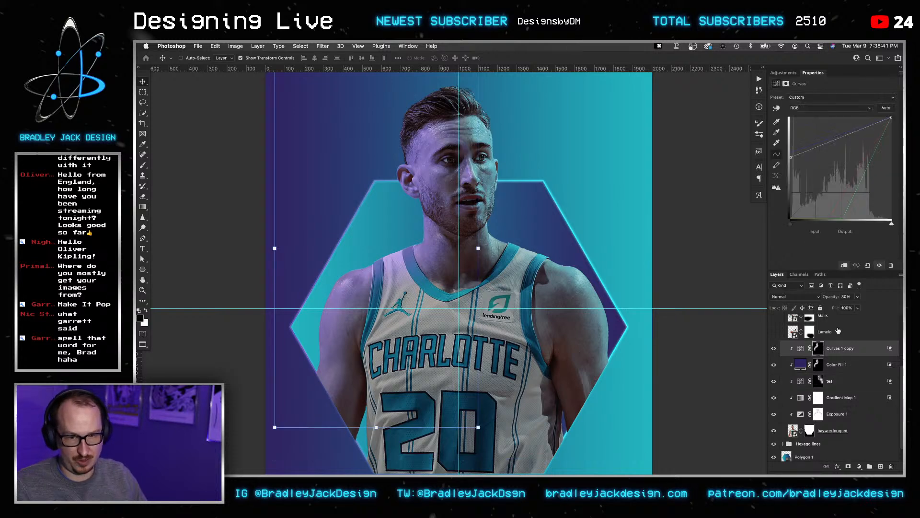
double_click(841, 349)
text(Purepl)
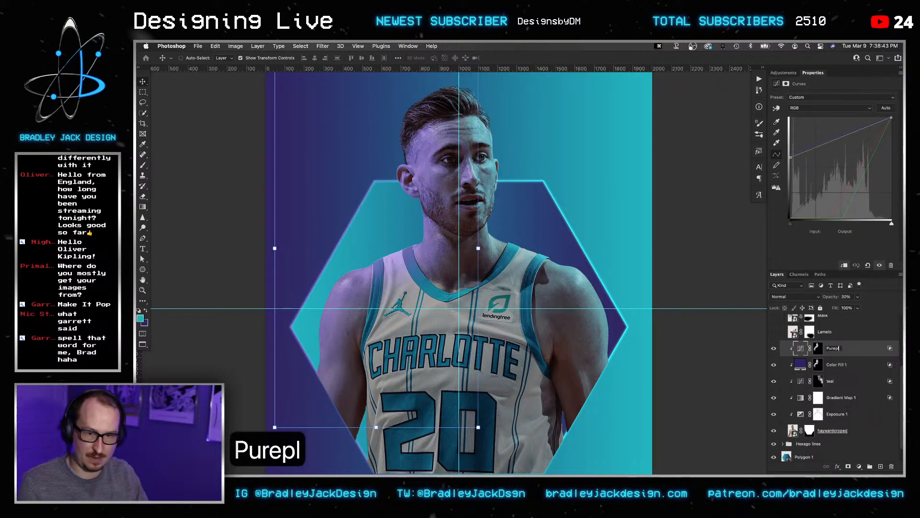
key(BackSpace)
key(BackSpace)
text(ple)
key(Return)
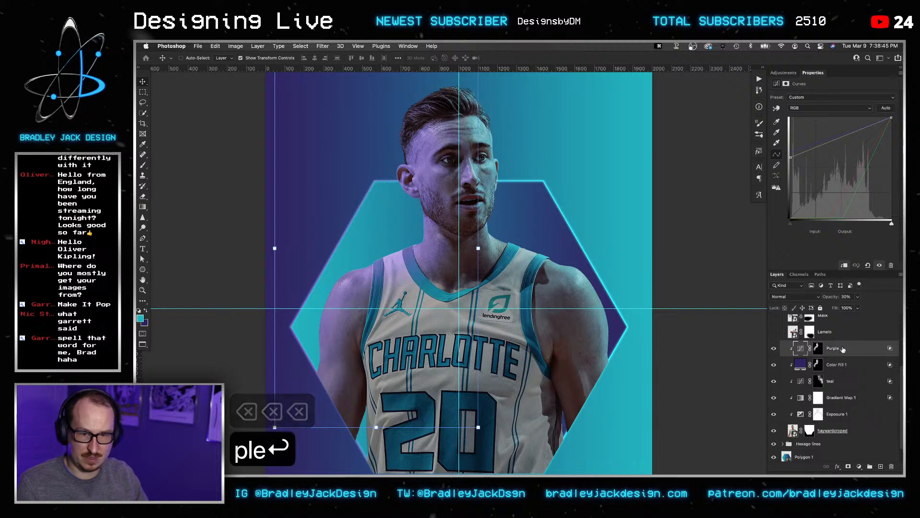
Duplicate the Purple and teal curves layers and keep both copies as clipping masks on the player.
super+click(840, 380)
key(super+j)
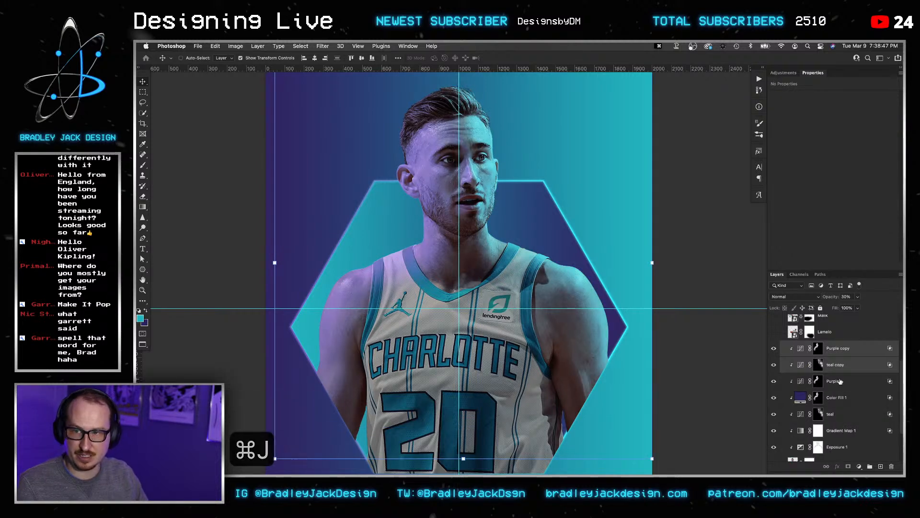
alt+click(836, 371)
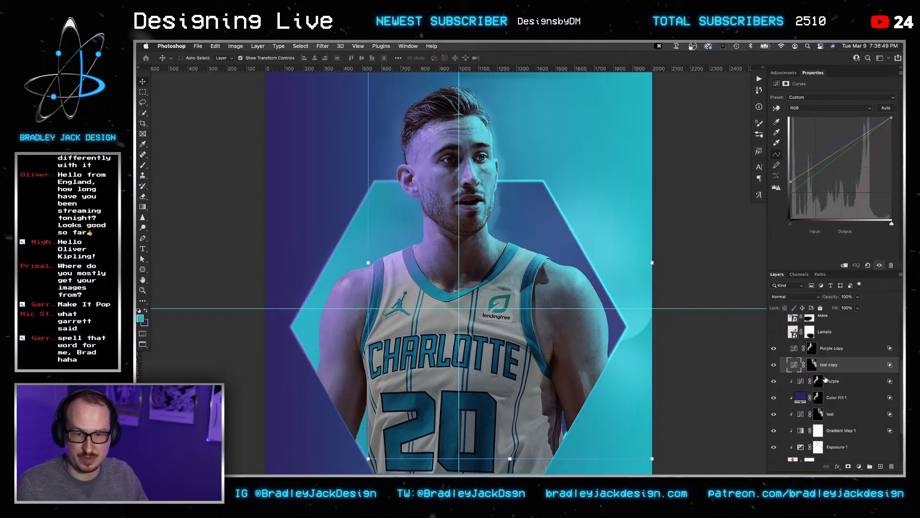
shift+click(831, 348)
right_click(831, 348)
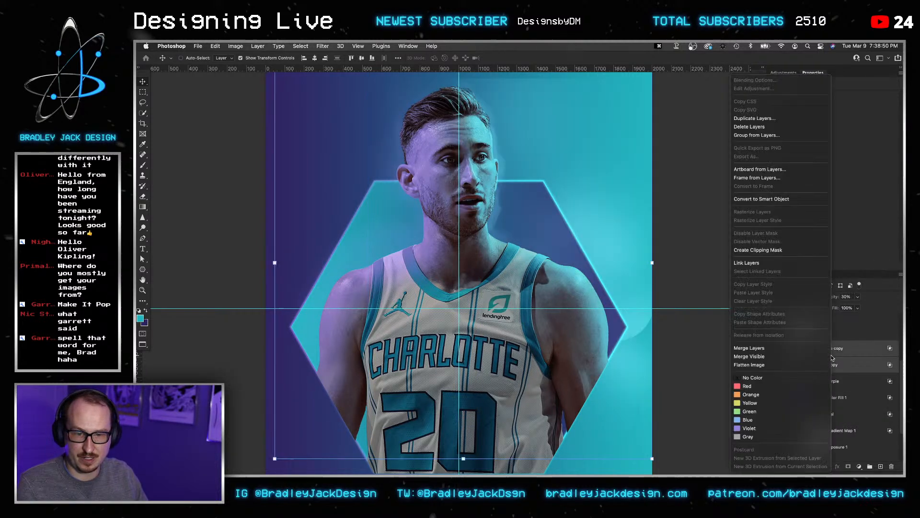
click(799, 249)
Fill the layer masks of the Purple copy and teal copy layers entirely with white.
click(818, 349)
key(super+a)
key(super+BackSpace)
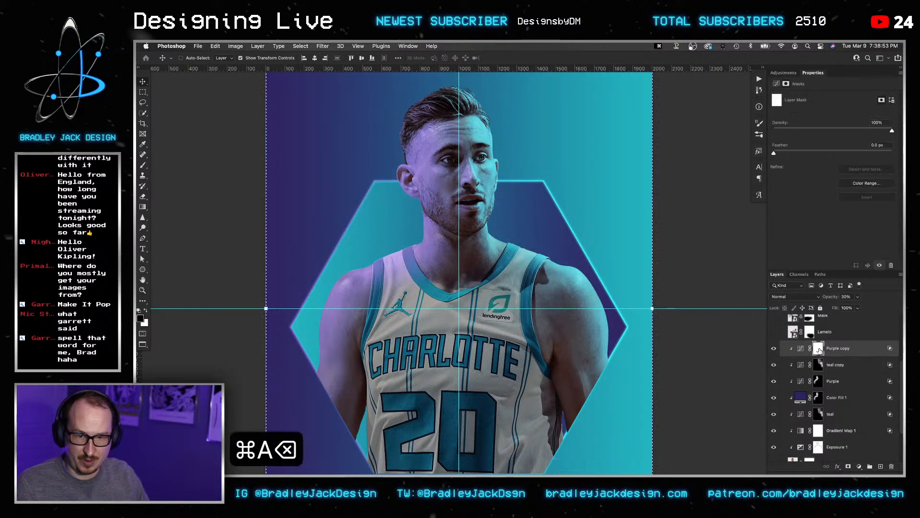
click(818, 365)
key(super+a)
key(super+BackSpace)
scroll(818, 374, down, 2)
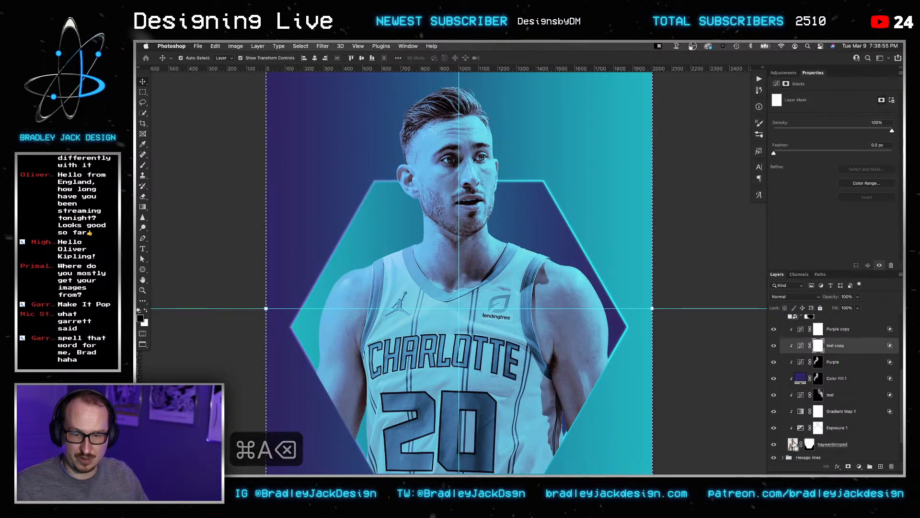
Load the player cutout's outline as a selection and contract it by 3 pixels.
super+click(793, 444)
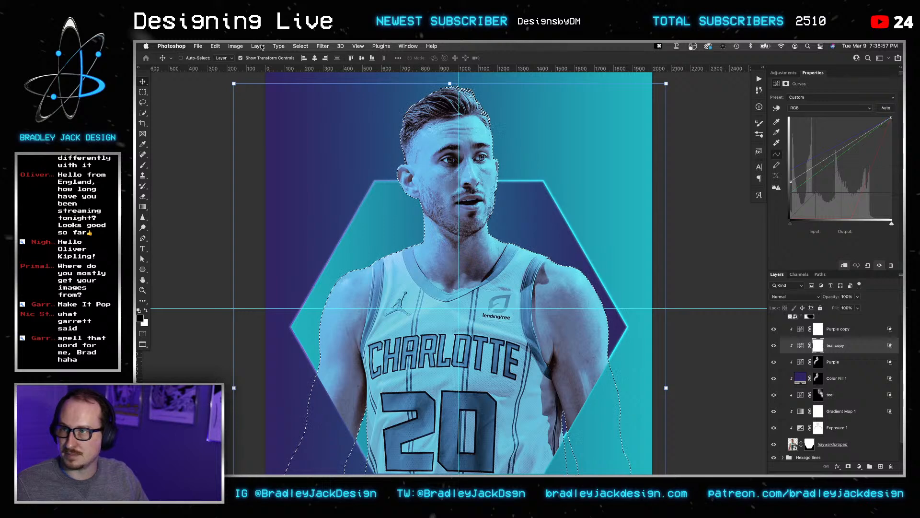
click(299, 46)
mouse_move(364, 164)
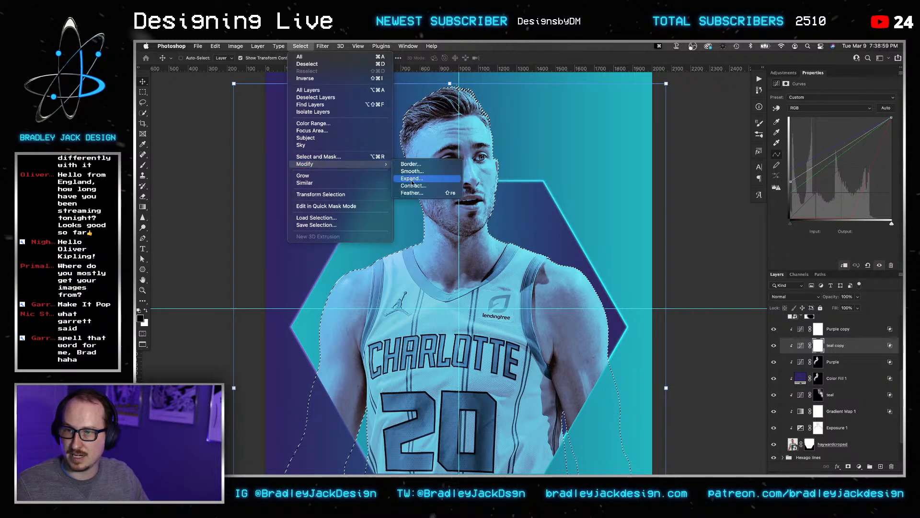
click(413, 186)
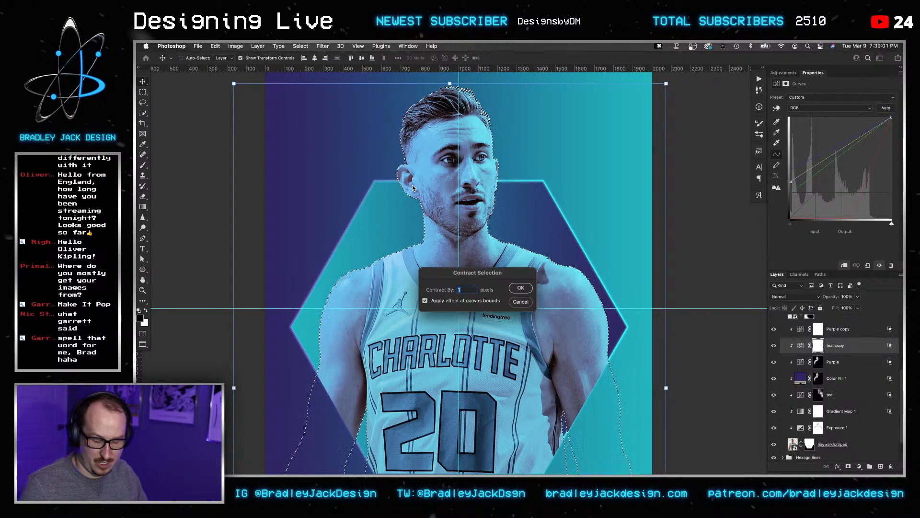
text(3)
key(Return)
Delete the teal copy layer's mask and add a new mask made from the contracted selection.
right_click(821, 345)
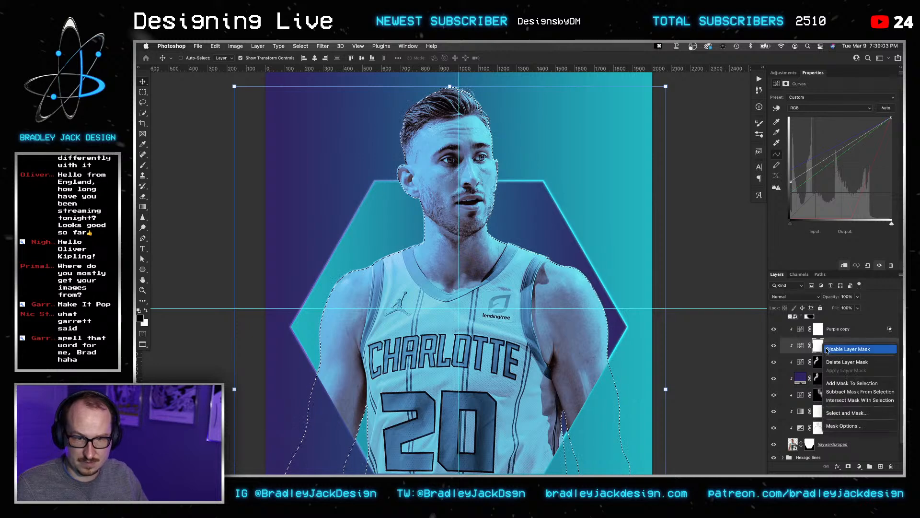
click(834, 361)
click(847, 465)
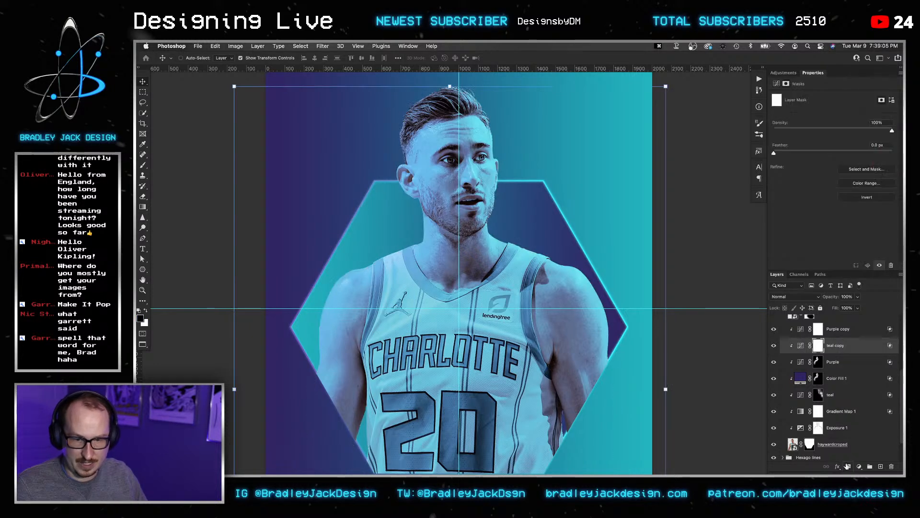
Replace the Purple copy layer's mask with a copy of the teal copy mask and invert both masks.
drag(818, 346, 817, 331)
key(super+i)
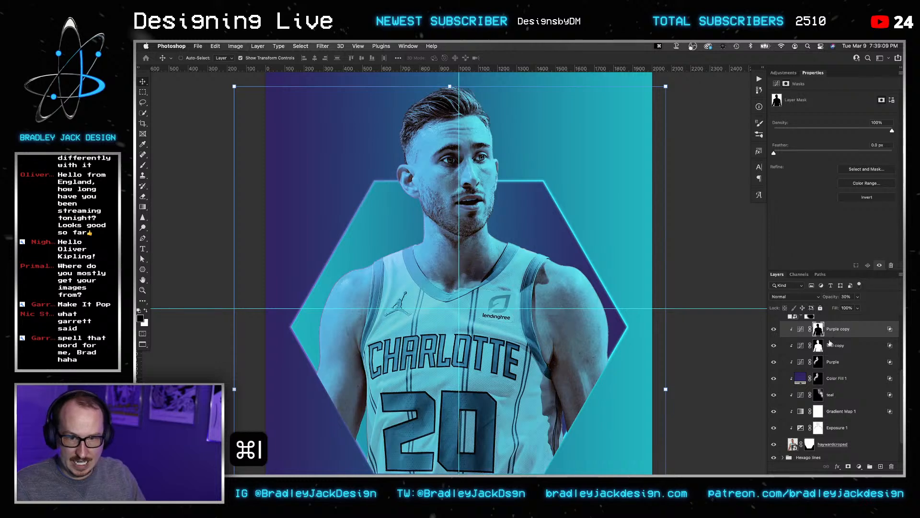
click(818, 346)
key(super+i)
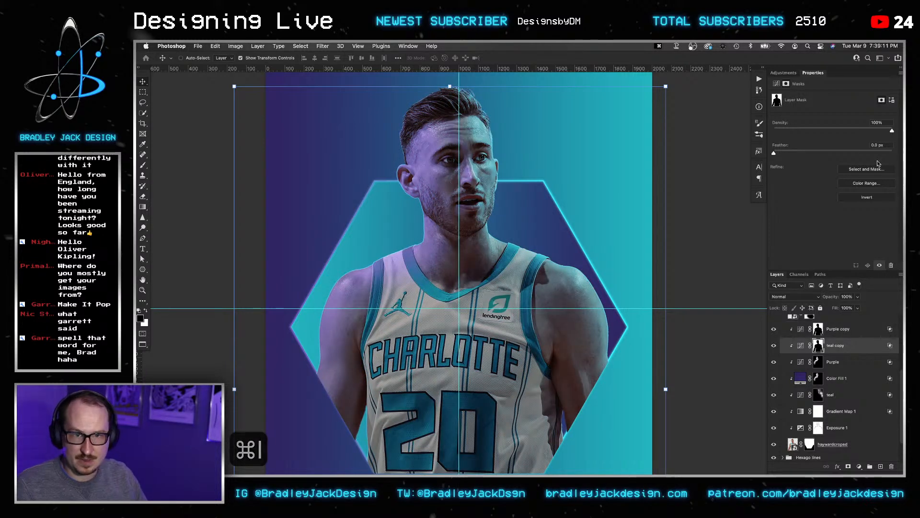
Set the mask feather to 6 px on both the teal copy and Purple copy layers.
click(879, 145)
key(super+a)
text(6)
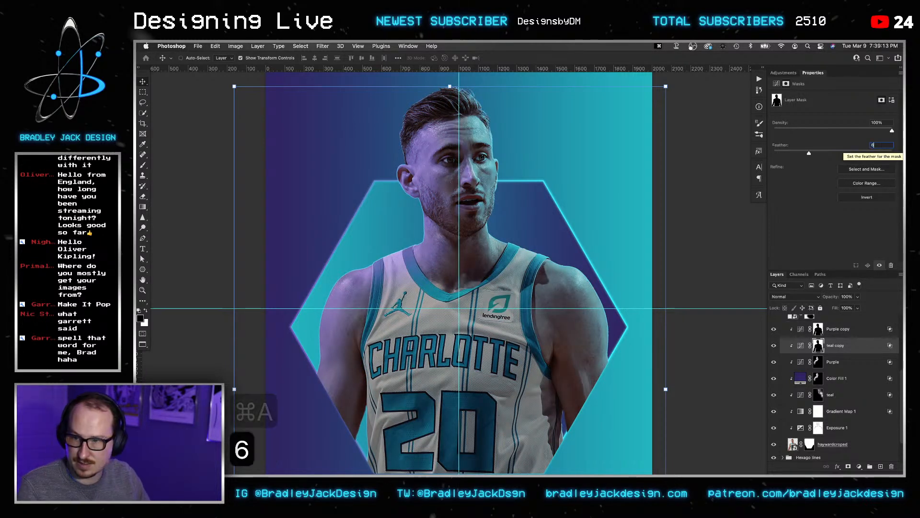
key(Tab)
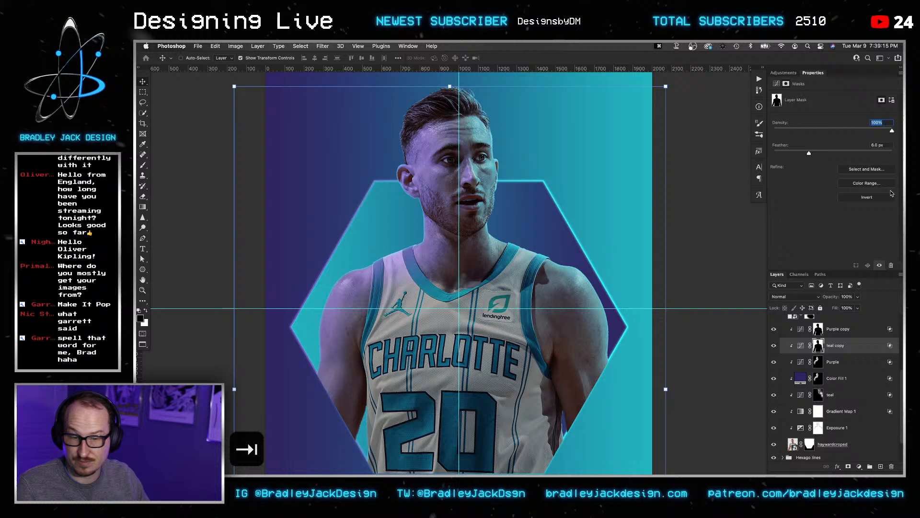
click(832, 331)
click(818, 327)
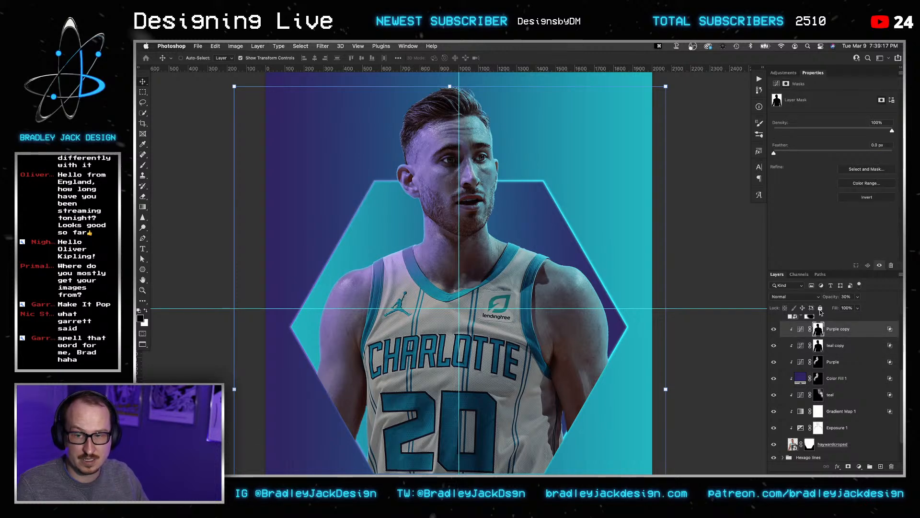
click(878, 144)
key(super+a)
text(6)
key(Return)
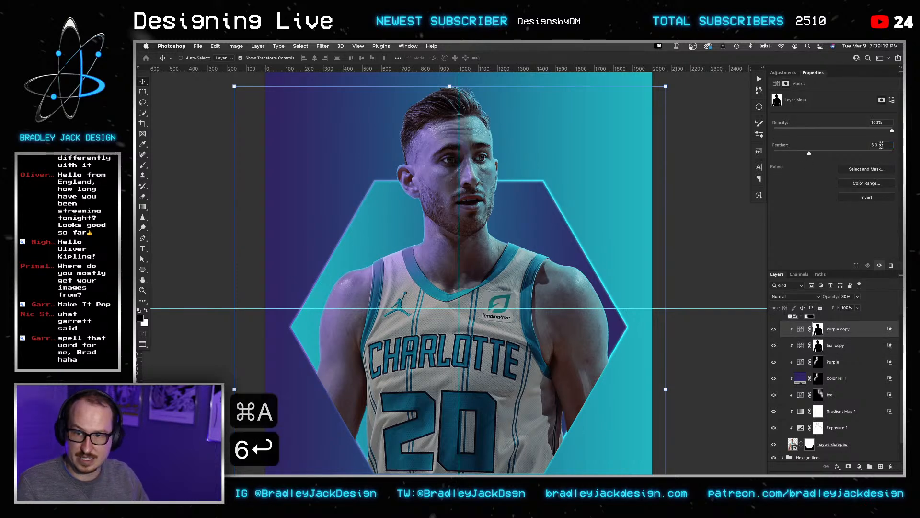
Set the soft brush to 300 px at 100% opacity and select the teal copy layer's mask.
key(v)
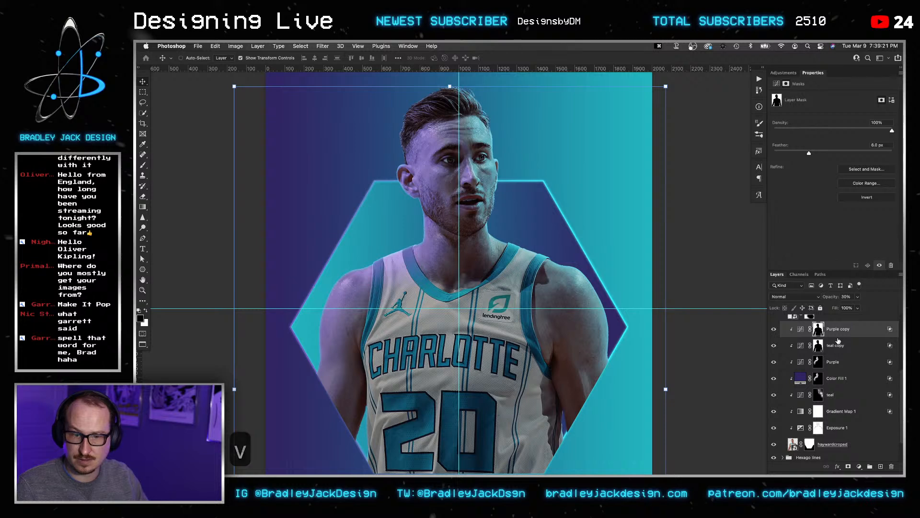
click(837, 335)
click(818, 330)
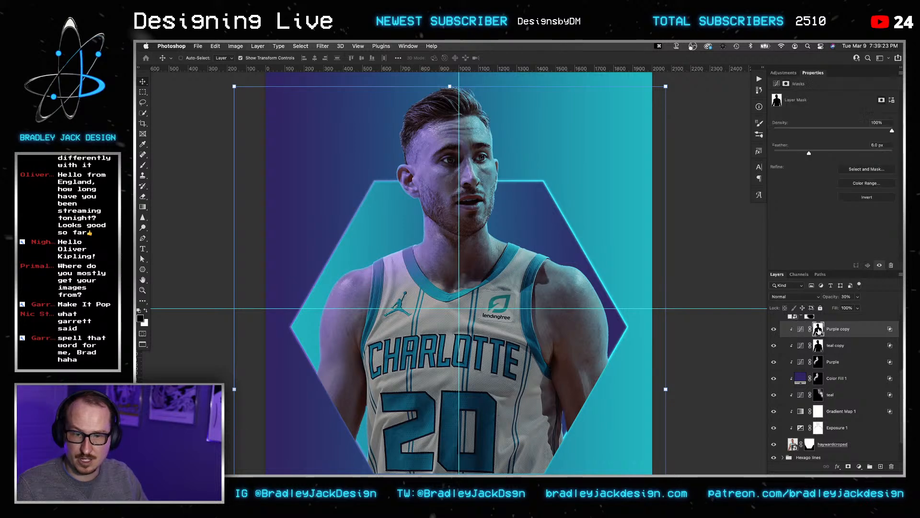
key(b)
key(bracketright)
key(bracketright)
key(bracketright)
key(bracketright)
key(bracketright)
key(bracketright)
key(bracketright)
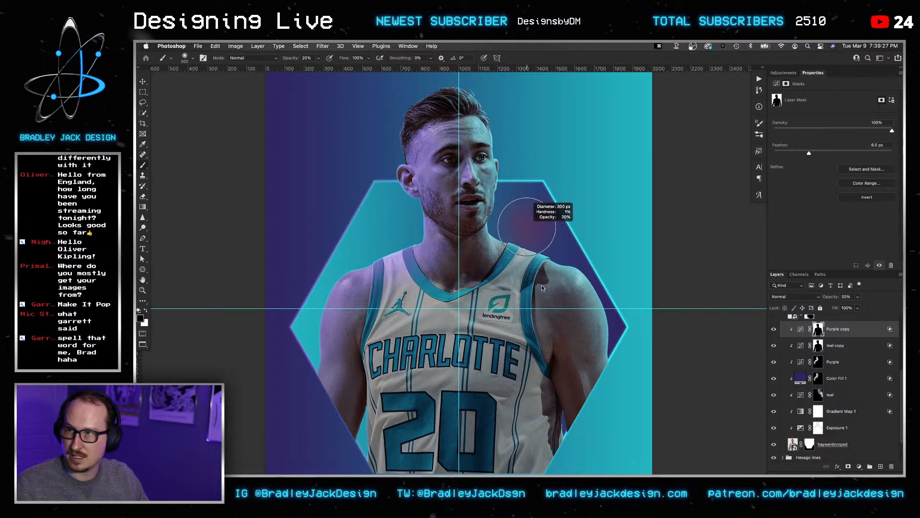
key(0)
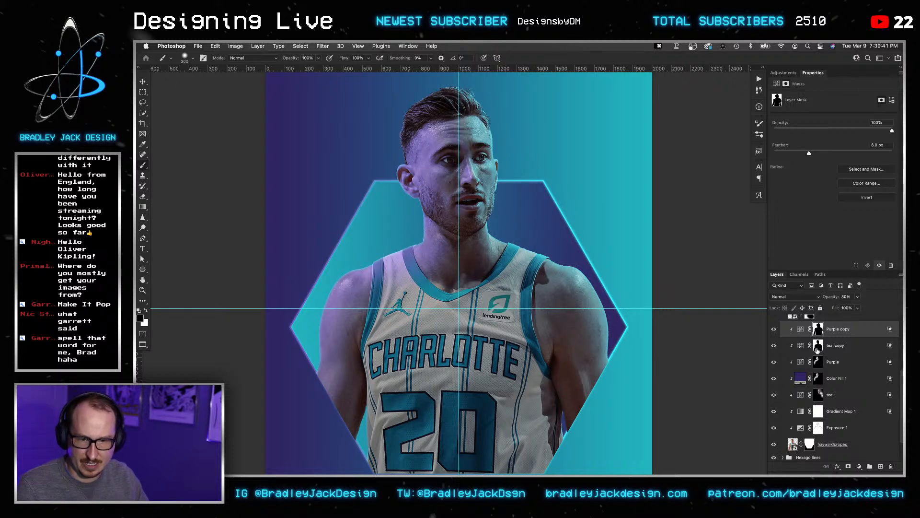
click(818, 347)
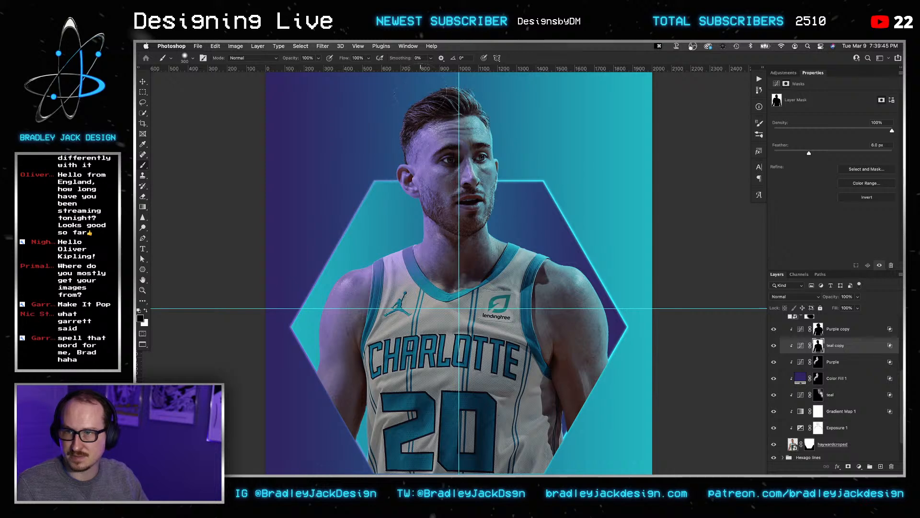
key(v)
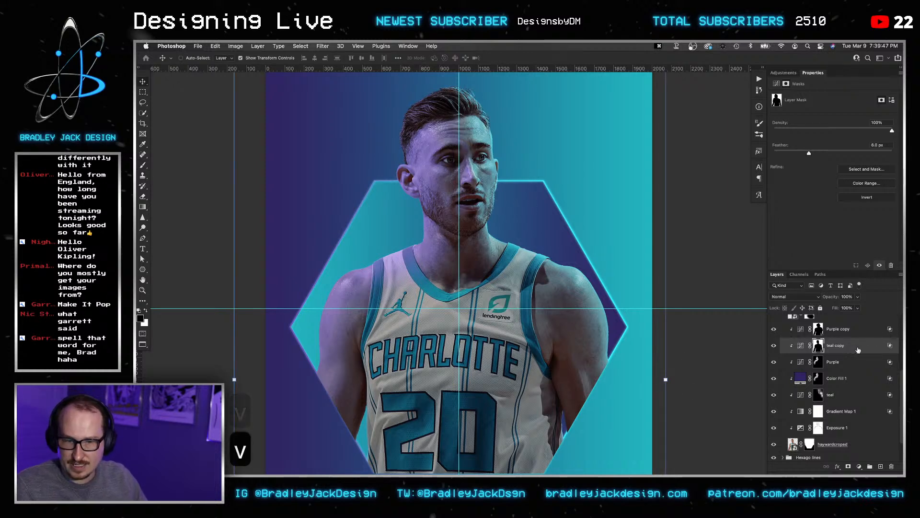
Duplicate the Purple copy layer, clip the duplicate to the player, and compare the lighting with it hidden and shown.
click(848, 334)
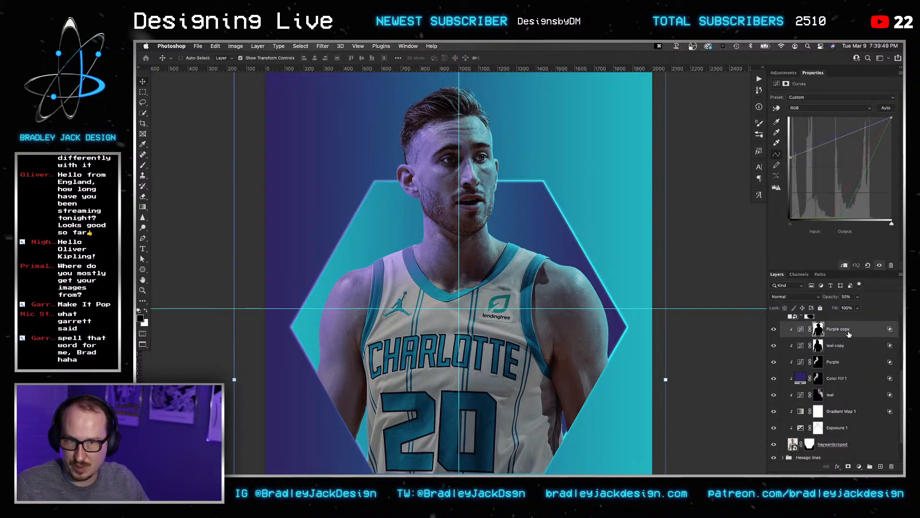
key(super+j)
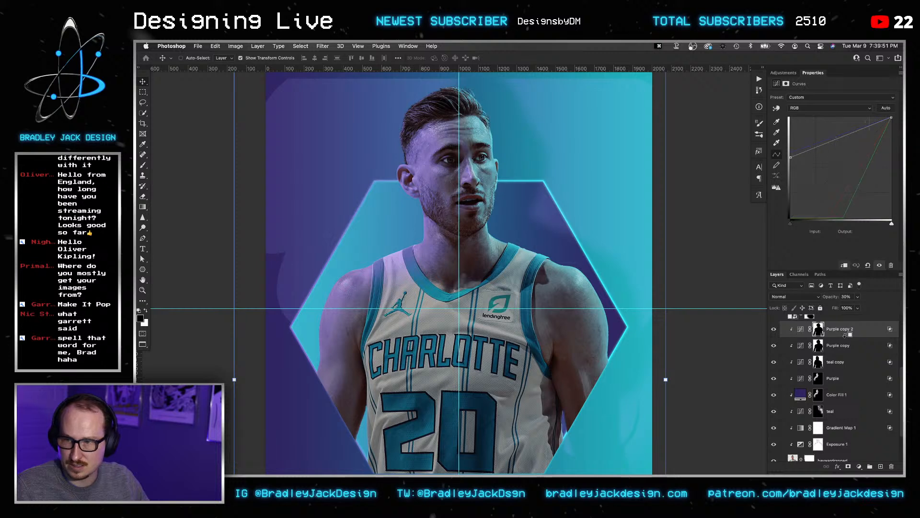
click(775, 329)
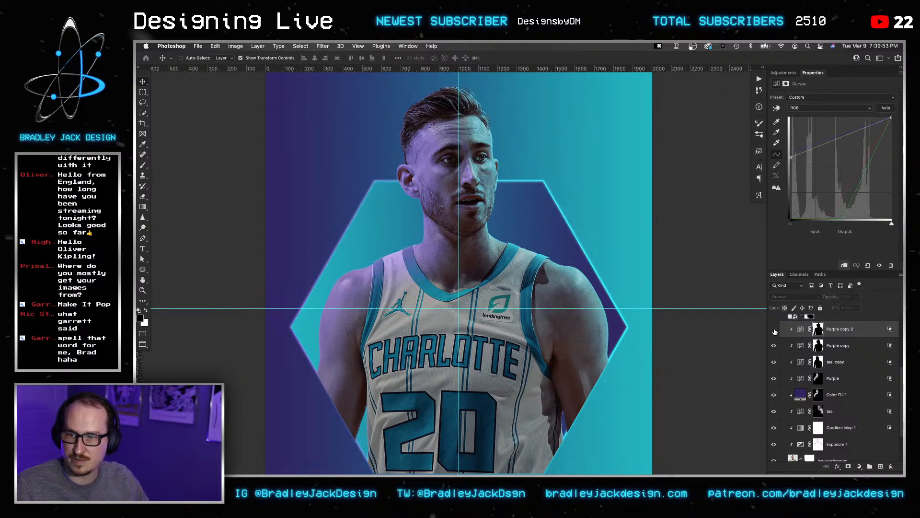
click(774, 329)
click(774, 330)
click(774, 329)
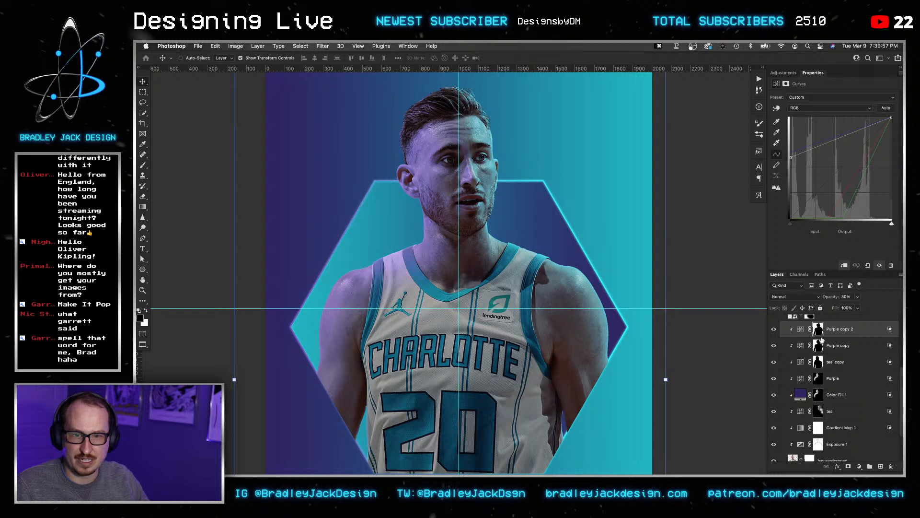
Delete the Purple copy 2 and Purple copy curves layers.
key(BackSpace)
key(BackSpace)
key(BackSpace)
key(BackSpace)
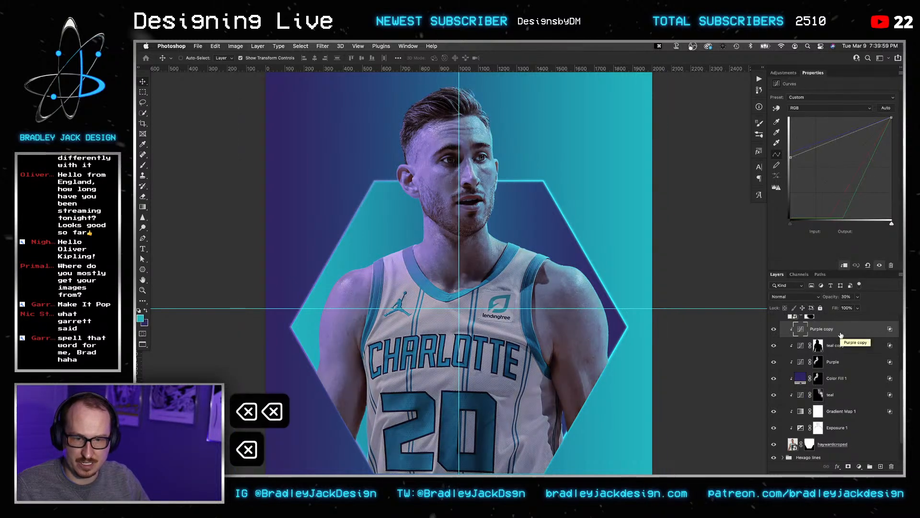
Load the player cutout's outline as a selection and contract it by 3 pixels once more.
super+click(818, 328)
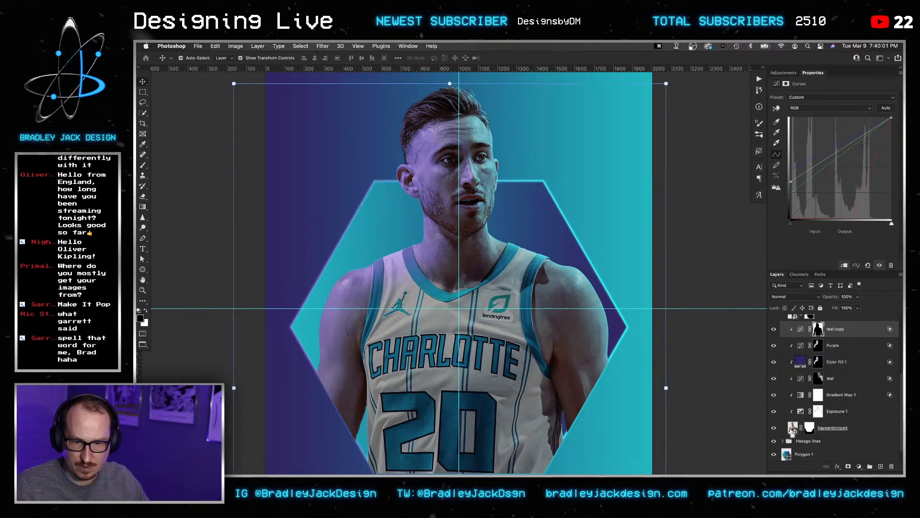
click(300, 46)
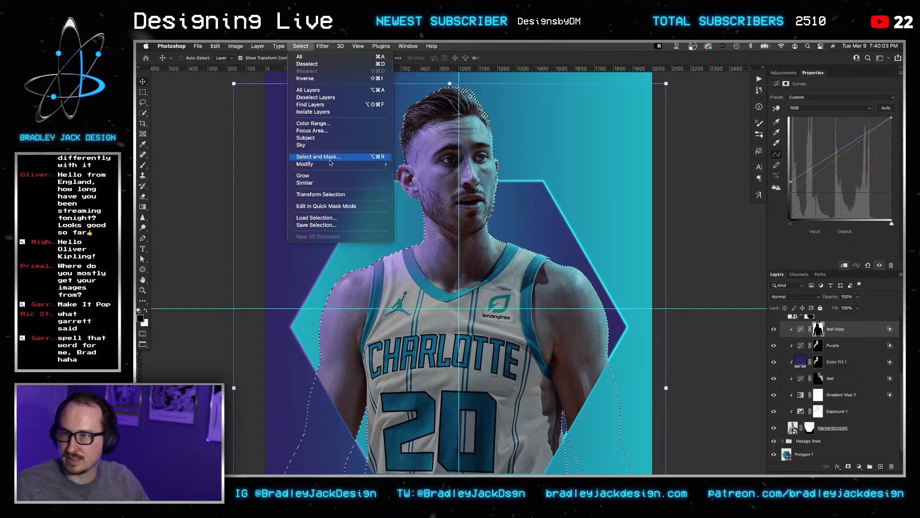
mouse_move(364, 164)
click(413, 186)
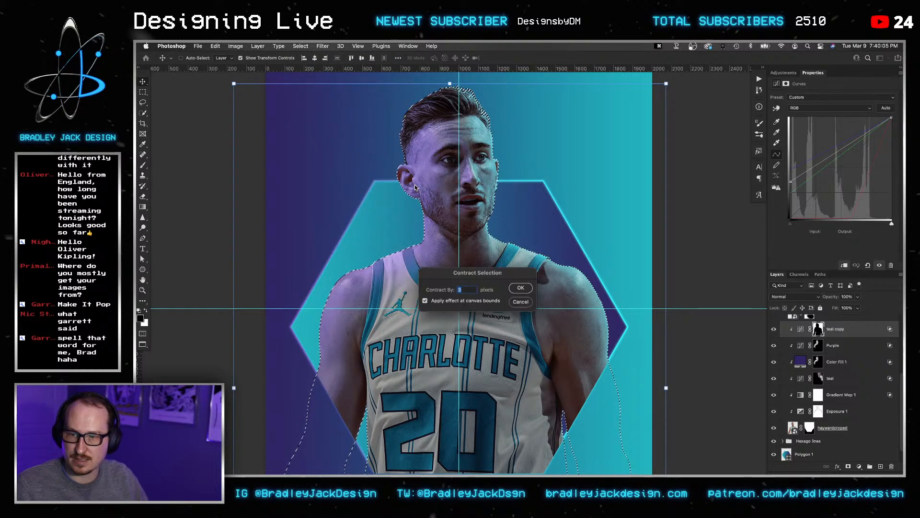
key(Return)
Delete the teal copy layer's existing mask and add a new one from the contracted selection.
right_click(841, 329)
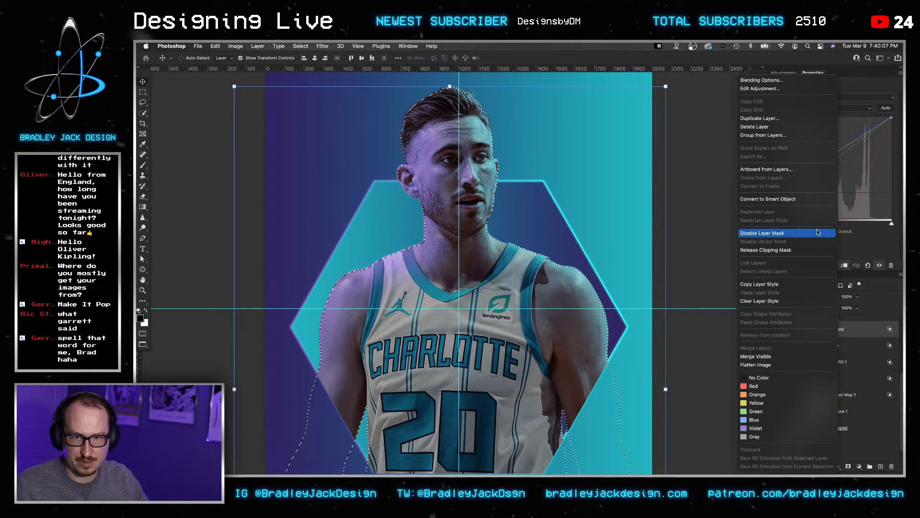
click(826, 334)
right_click(818, 330)
click(830, 349)
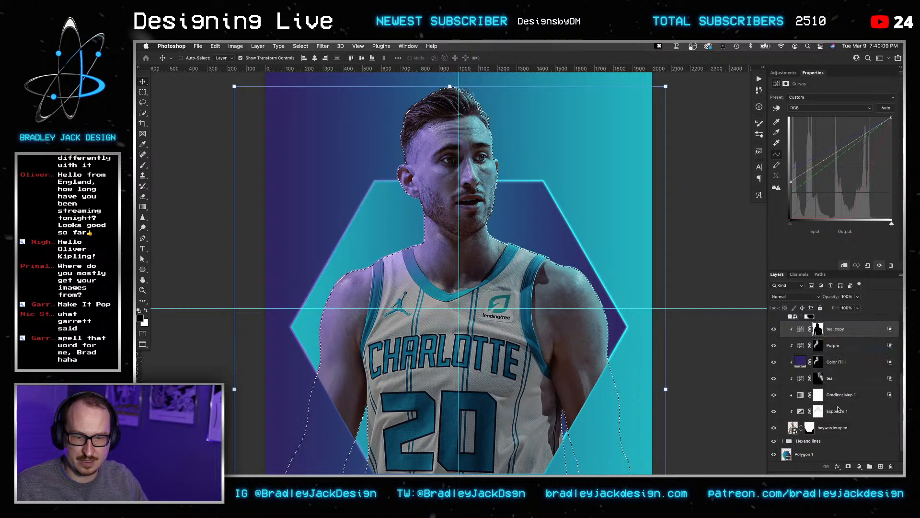
click(847, 467)
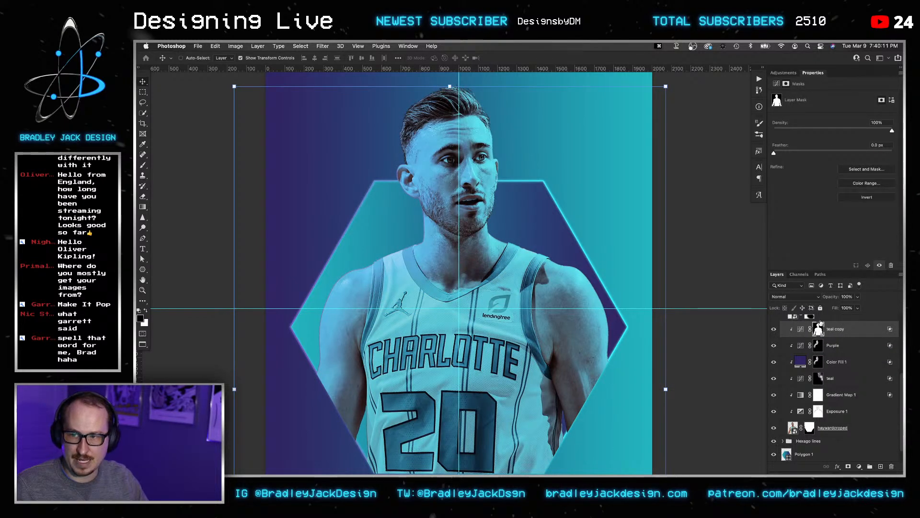
Invert the new teal copy mask and set its feather to 6 px.
key(super+i)
click(875, 145)
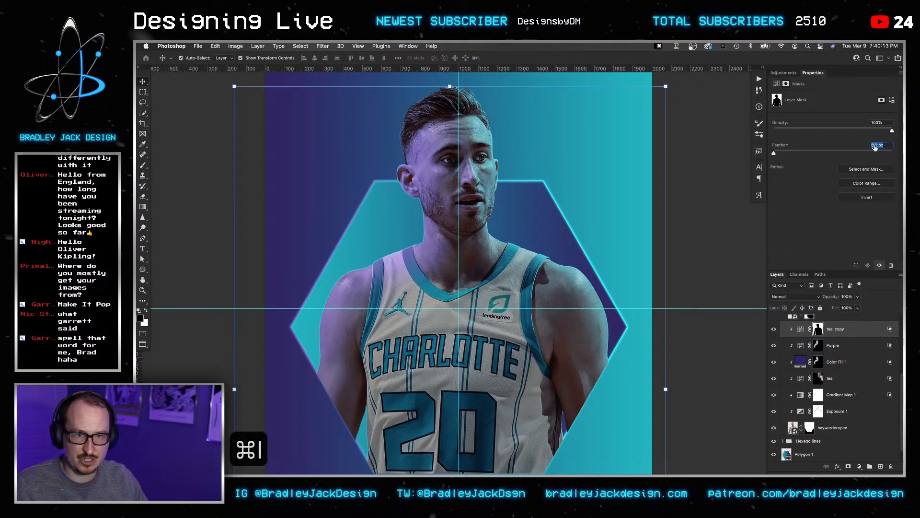
key(super+a)
text(6)
key(Return)
key(v)
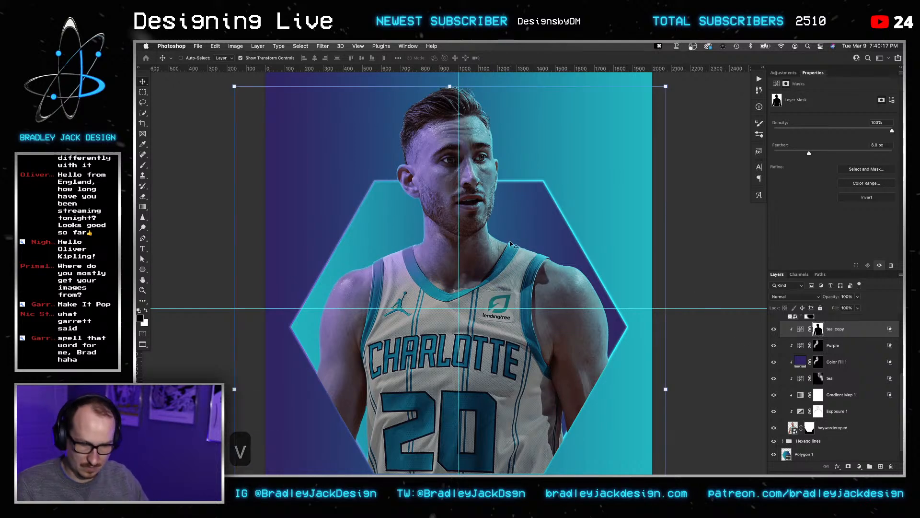
key(b)
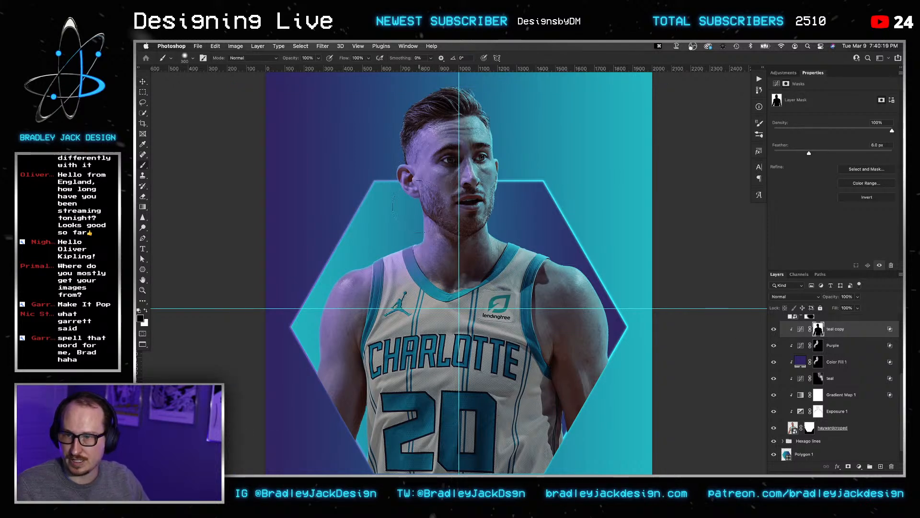
scroll(405, 244, up, 3)
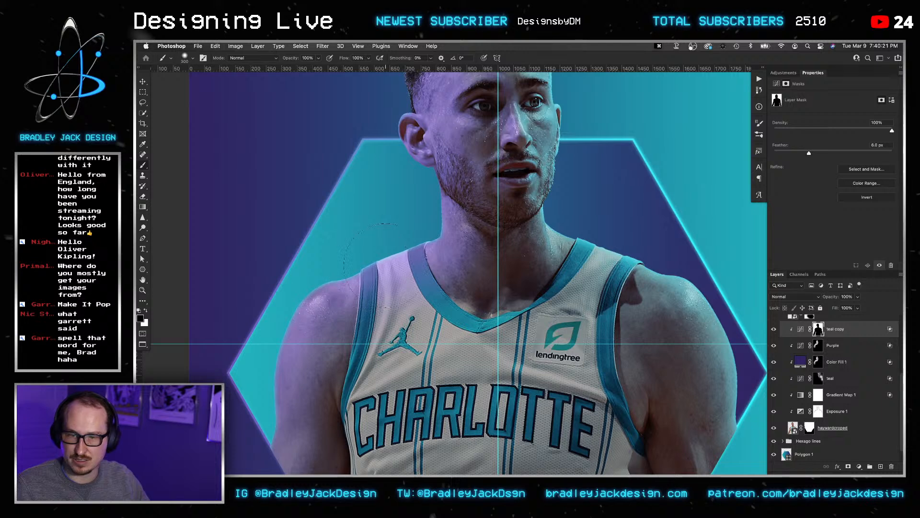
scroll(362, 287, down, 4)
key(v)
key(v)
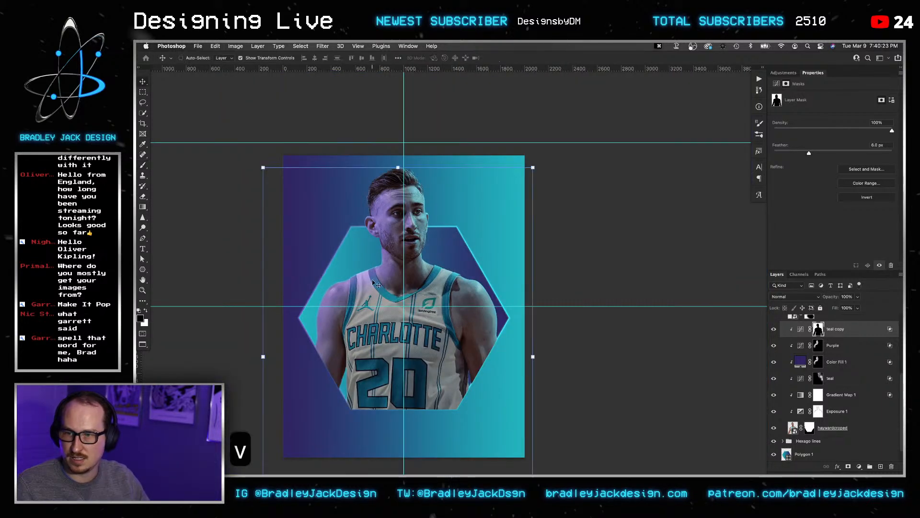
Duplicate the teal copy layer, clip the duplicate to the player, and set its mask feather to 15 px.
key(ctrl+j)
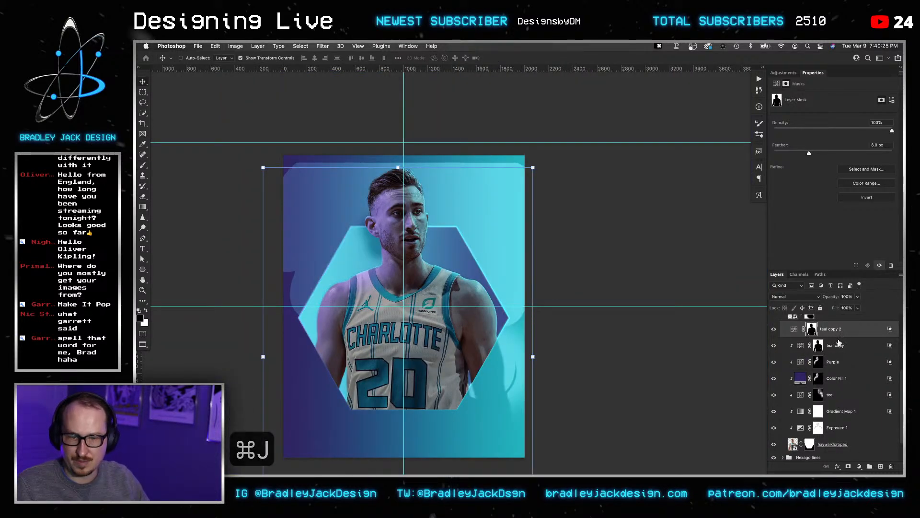
alt+click(841, 336)
click(819, 330)
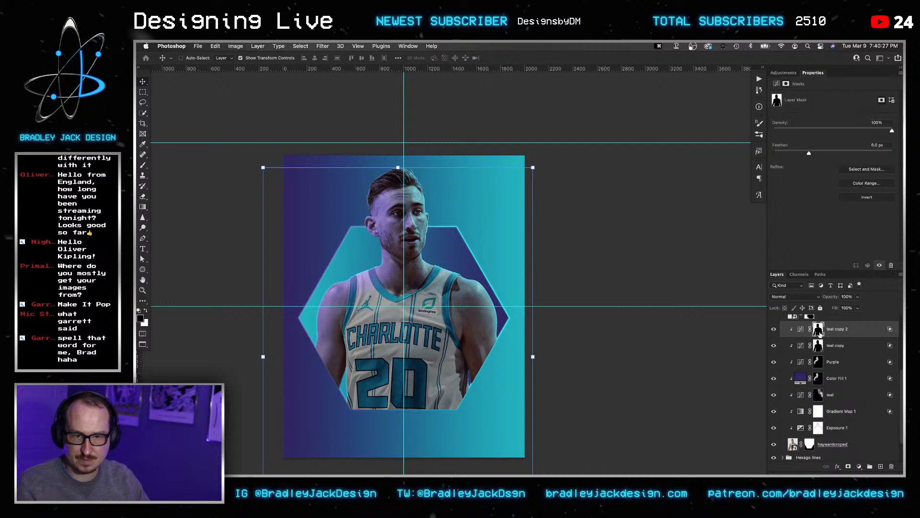
key(ctrl+a)
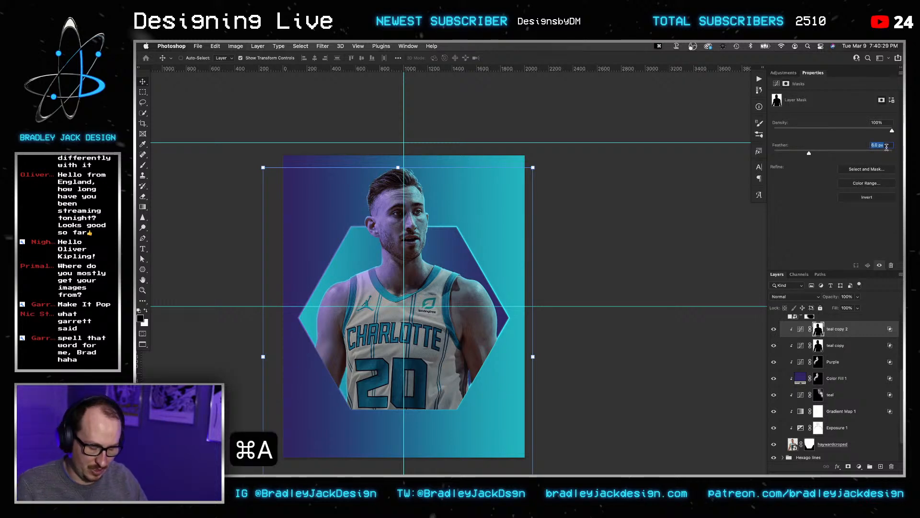
text(15)
key(Return)
key(v)
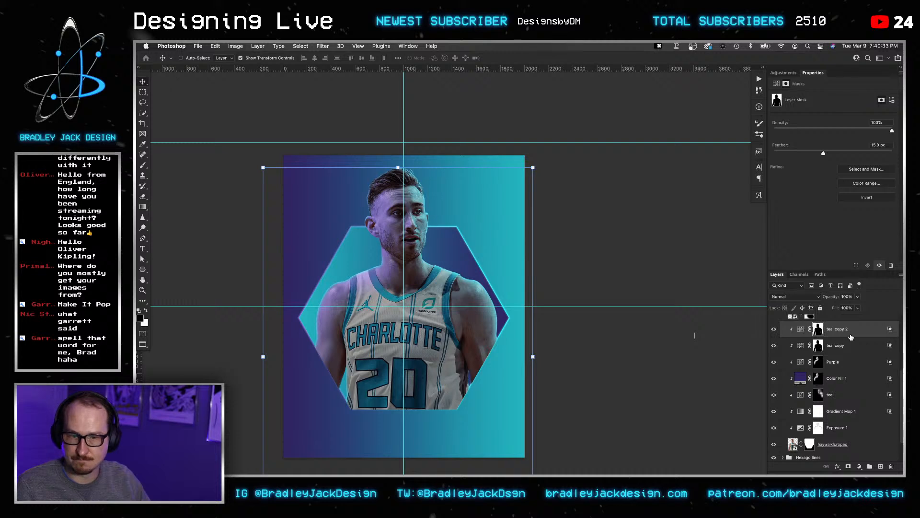
Save the poster document and switch to the Hornets Stream reference folder in Finder.
key(super+s)
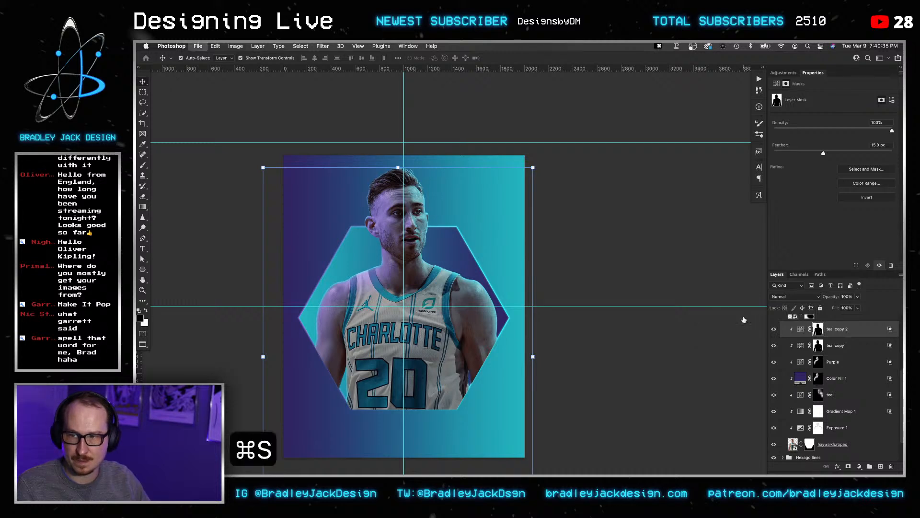
key(v)
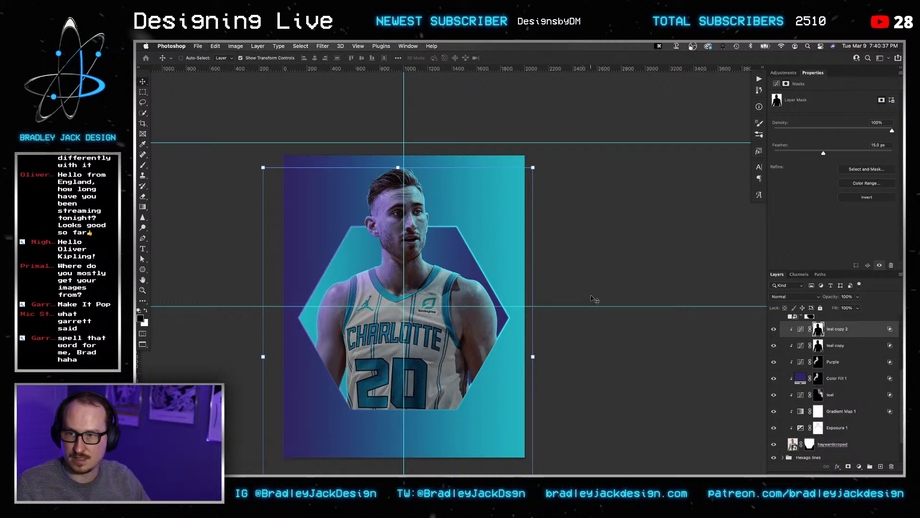
key(super+Tab)
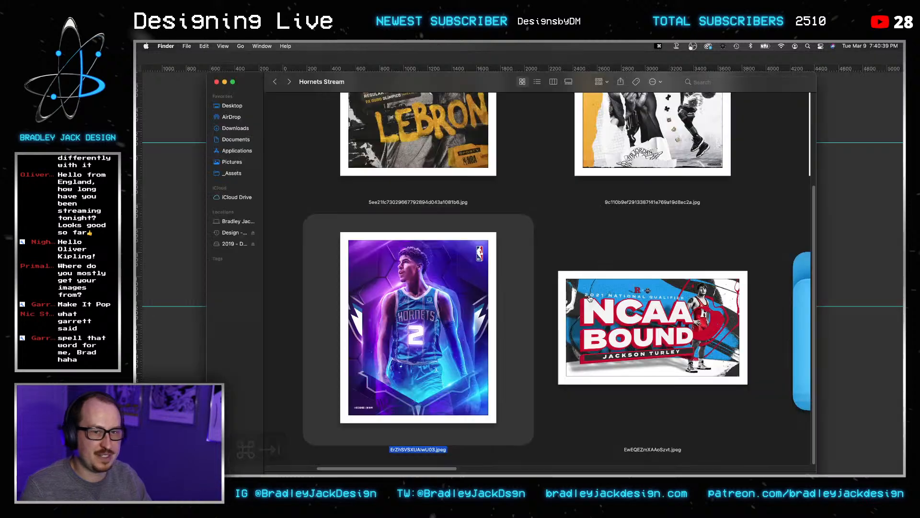
Preview the purple Hornets player reference image beside the poster for comparison, and return to the Photoshop document.
key(space)
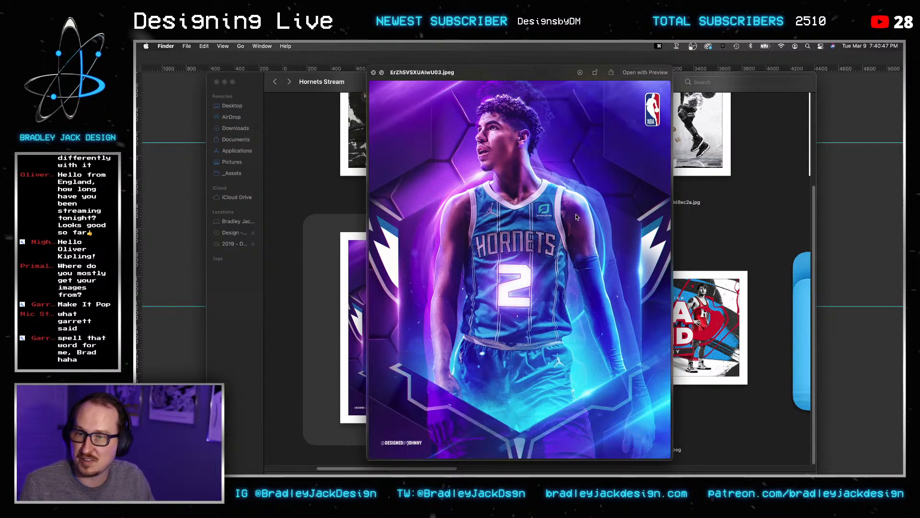
drag(340, 94, 523, 306)
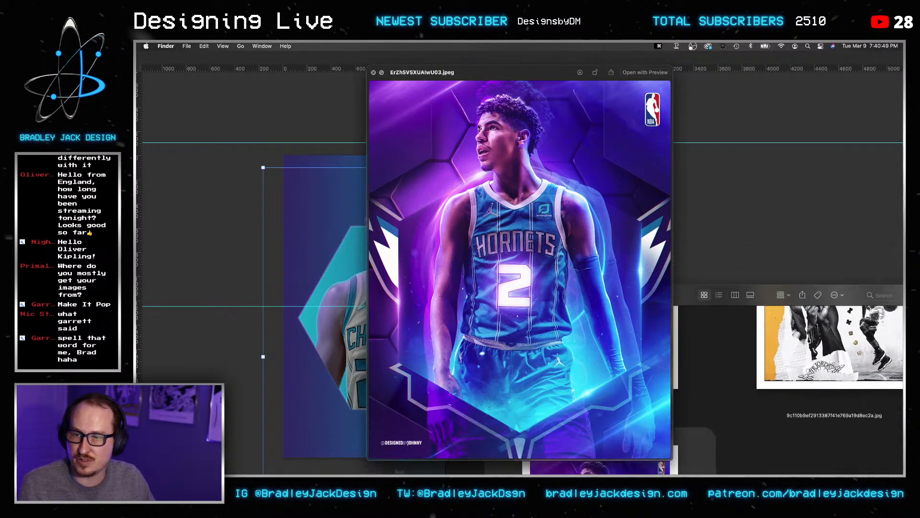
drag(474, 75, 592, 89)
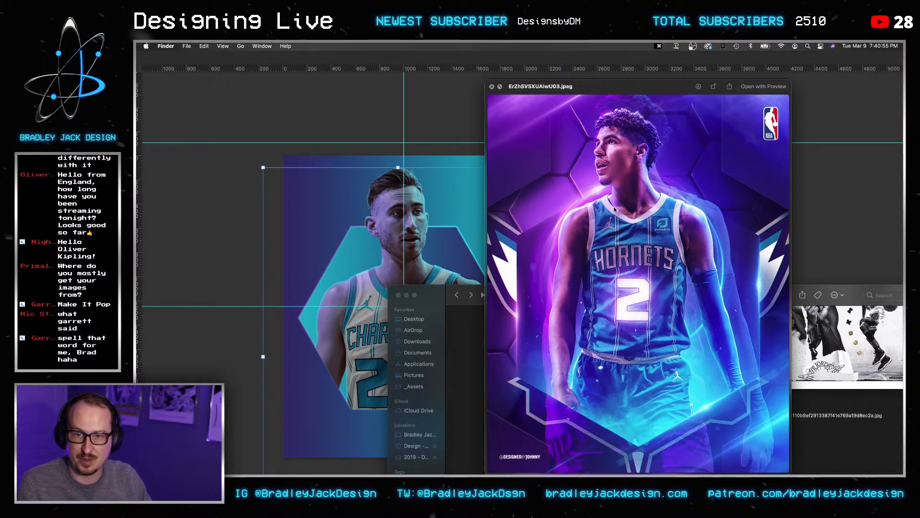
click(318, 202)
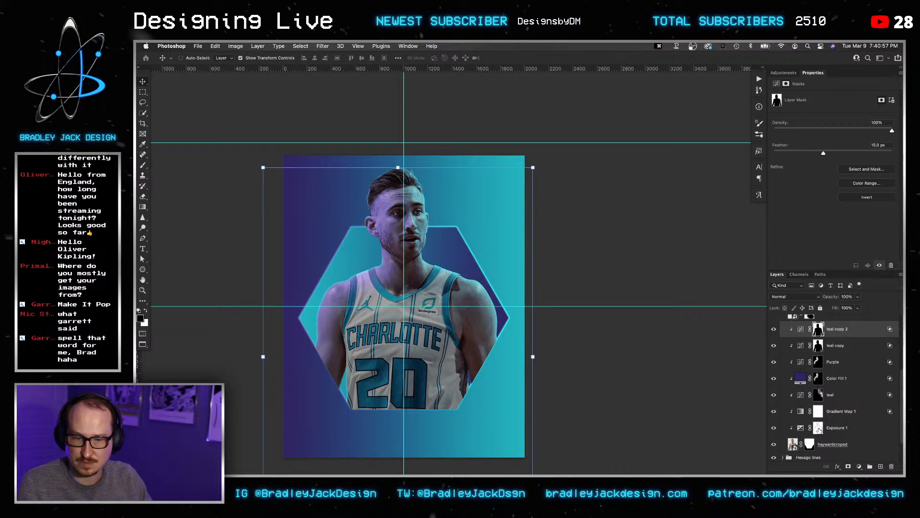
Set the opacity of the Exposure 1 layer clipped to the player to 40%.
click(844, 430)
key(v)
key(5)
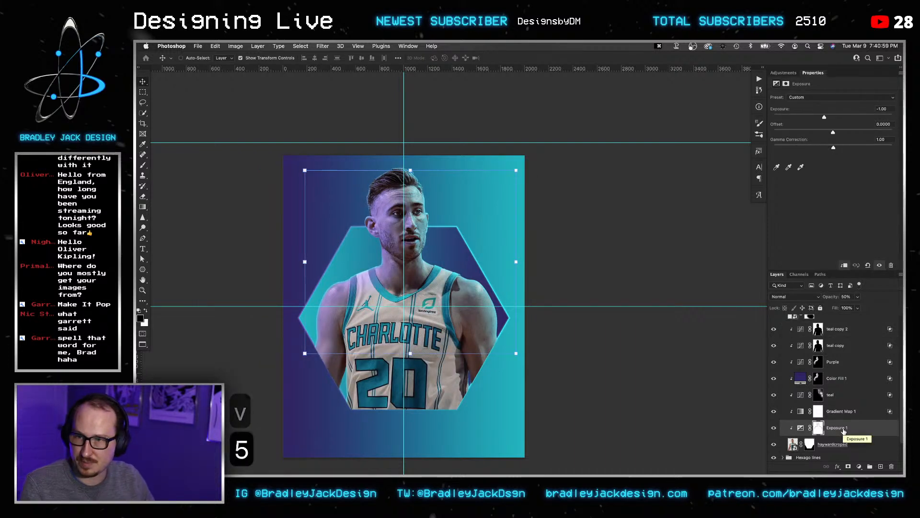
key(6)
key(2)
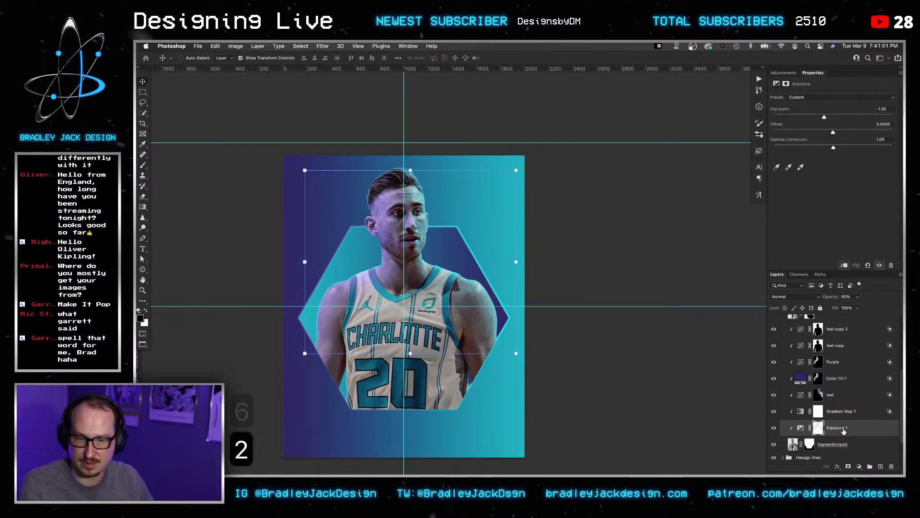
key(4)
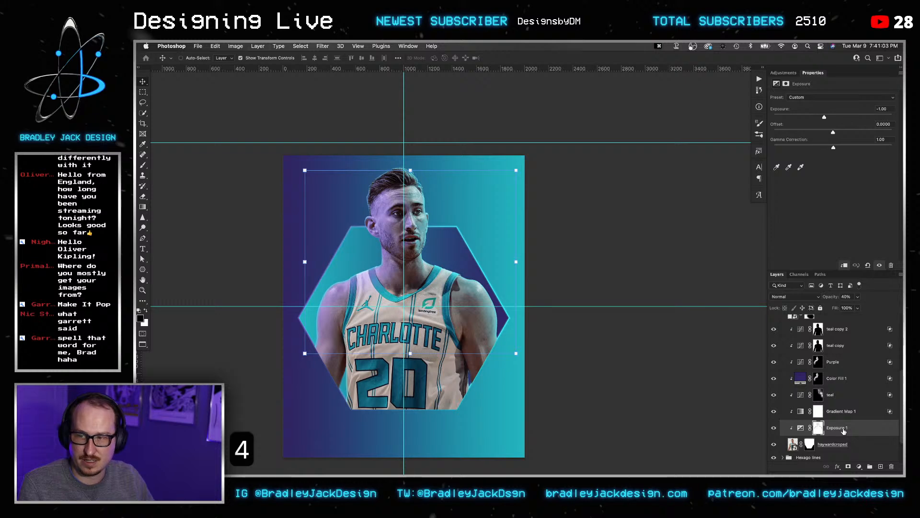
Compare the player with and without the Gradient Map 1 layer, and set that layer's opacity to 75%.
click(841, 414)
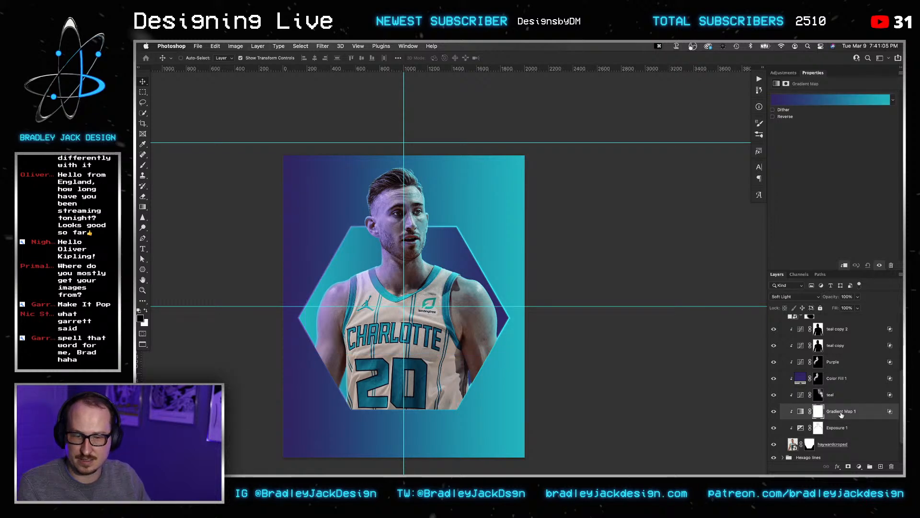
click(774, 411)
click(774, 411)
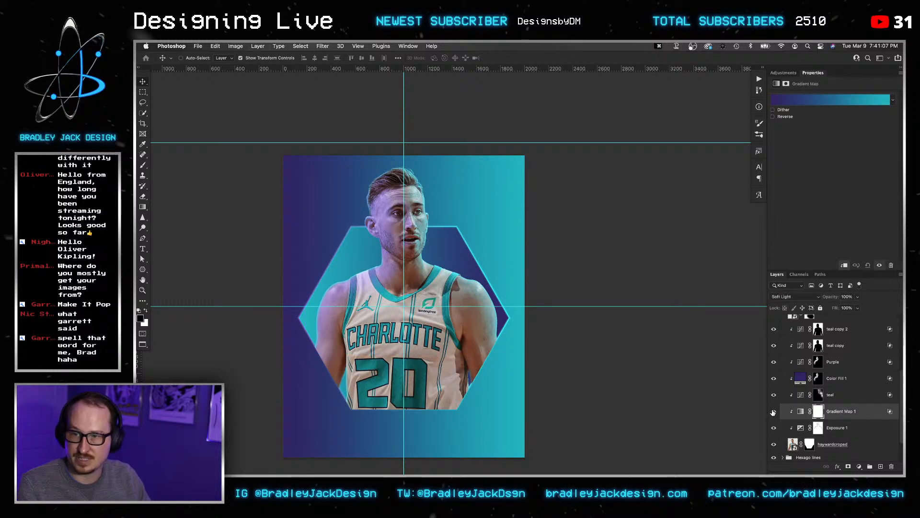
key(7)
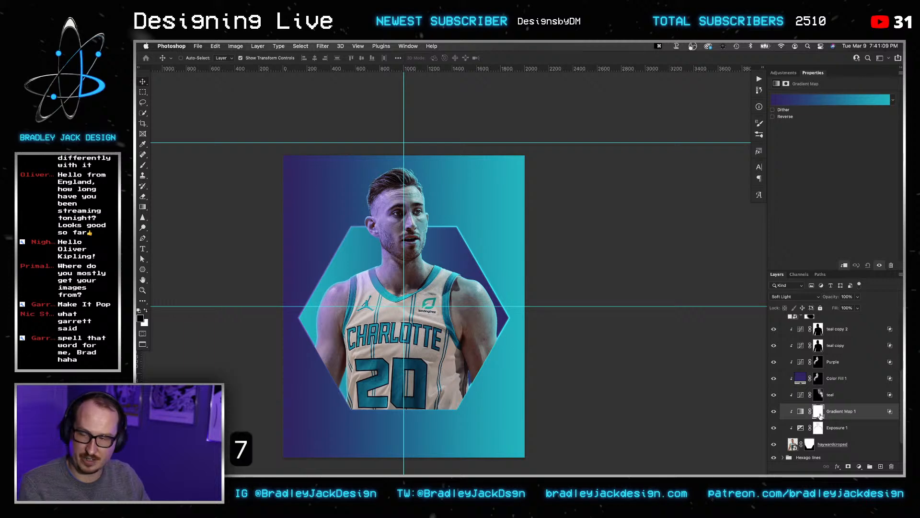
key(5)
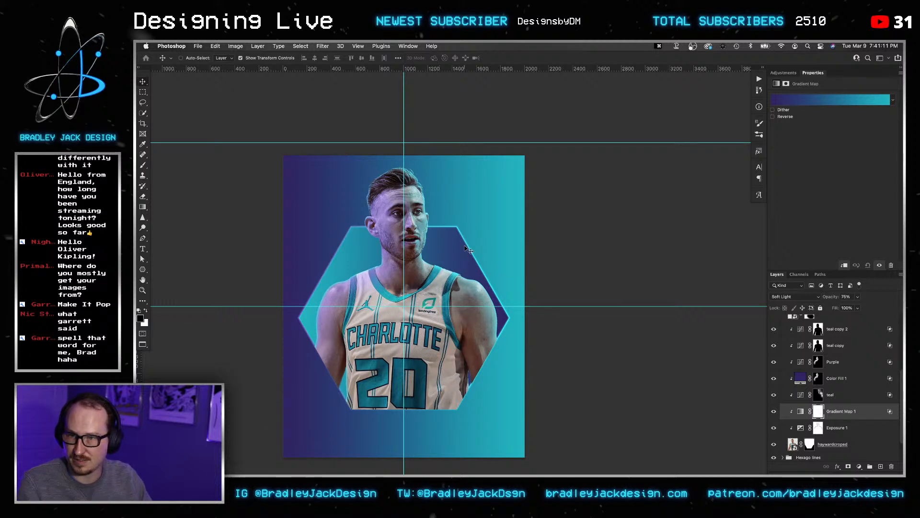
Try painting on the teal layer's mask near the player's face with a smaller brush, and undo the stroke.
key(c)
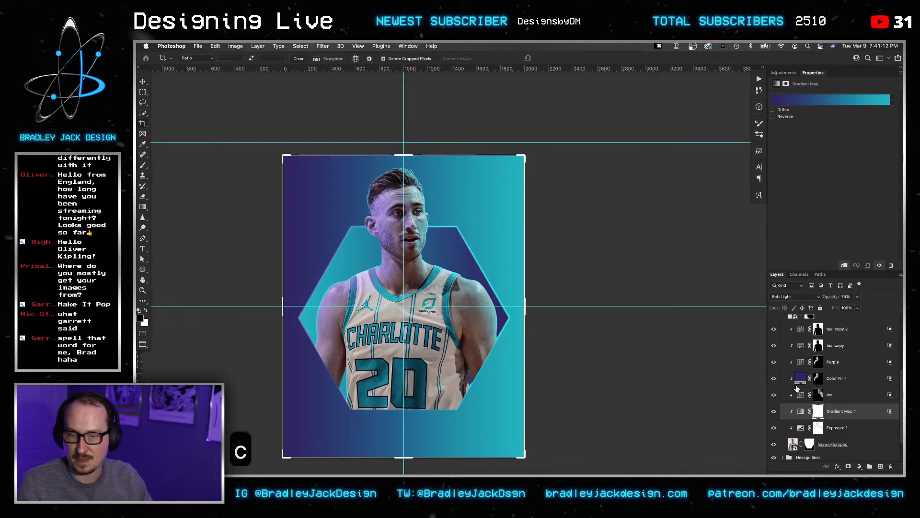
click(838, 335)
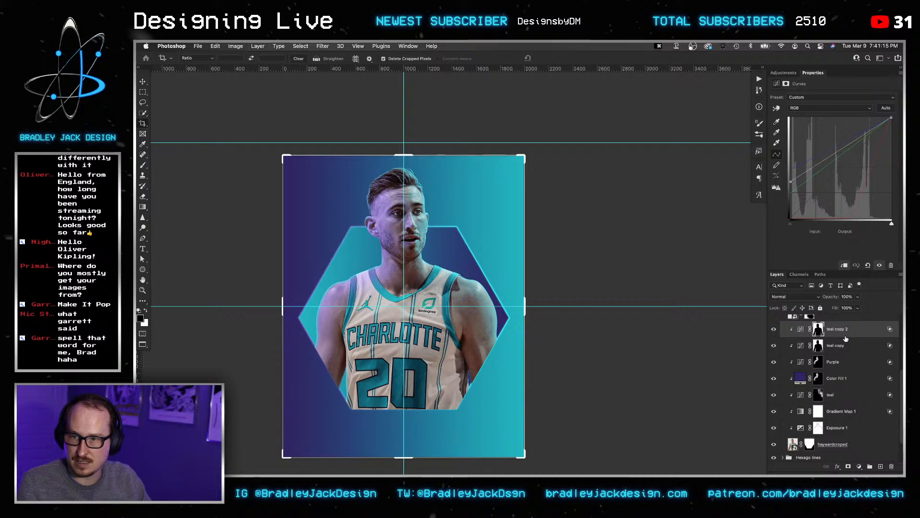
key(z)
drag(447, 222, 546, 246)
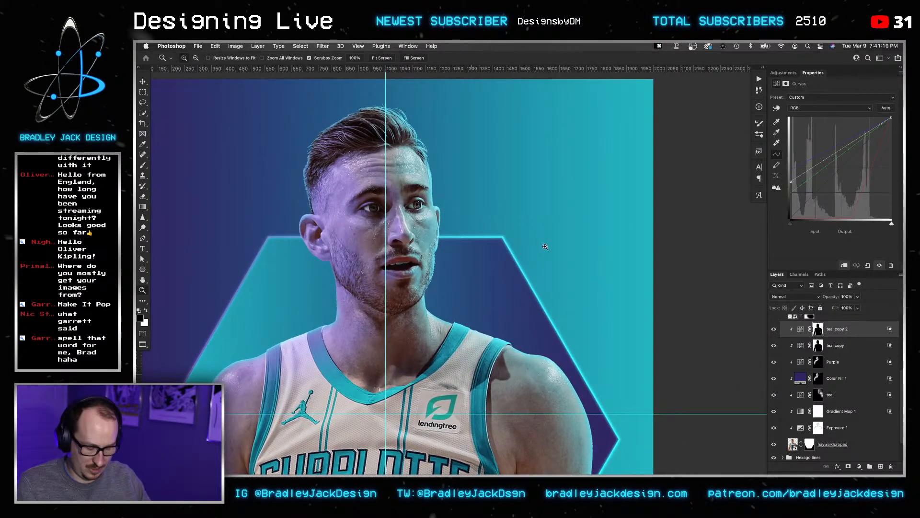
click(818, 395)
key(b)
key(bracketleft)
key(bracketleft)
key(bracketleft)
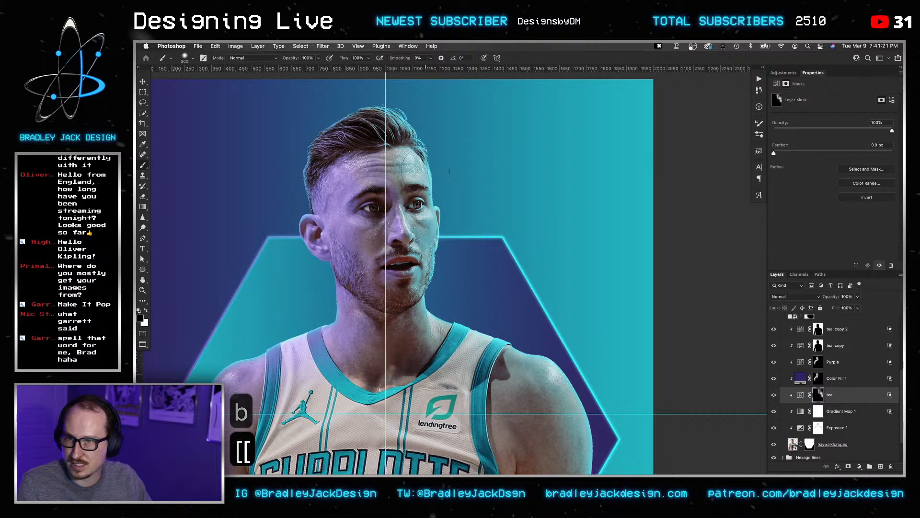
key(super+z)
Swap the brush colour to white, reduce the brush size further, and set its opacity to 10%.
key(x)
key(bracketleft)
key(bracketleft)
key(bracketleft)
key(bracketleft)
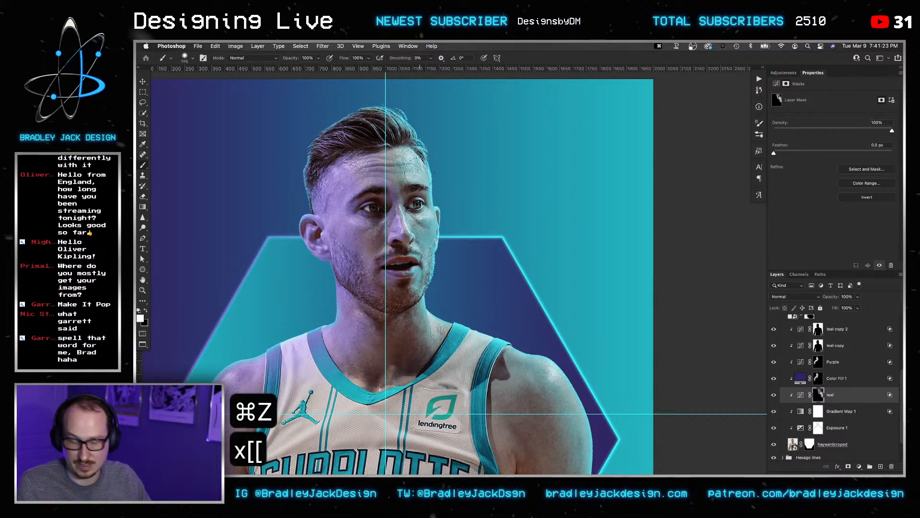
key(1)
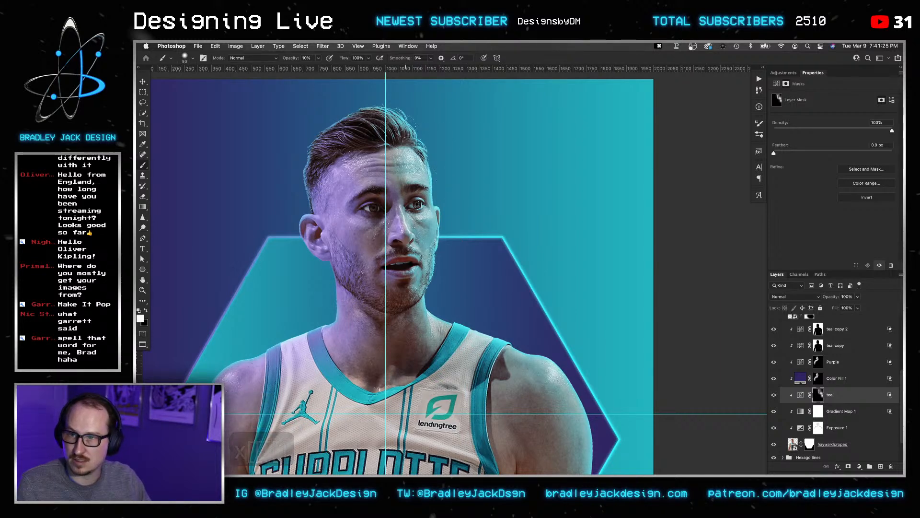
key(v)
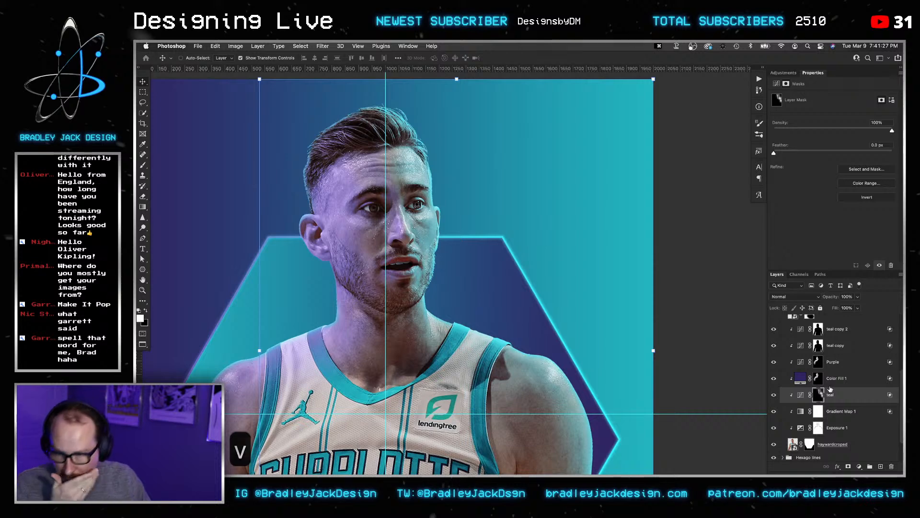
Add a clipped Curves adjustment directly above Gradient Map 1 and lower its RGB white point to output 128.
click(837, 410)
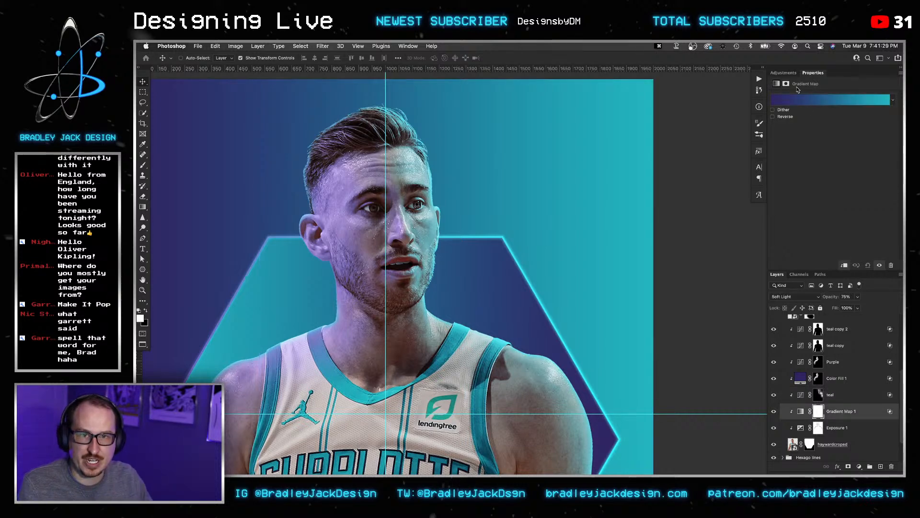
click(848, 399)
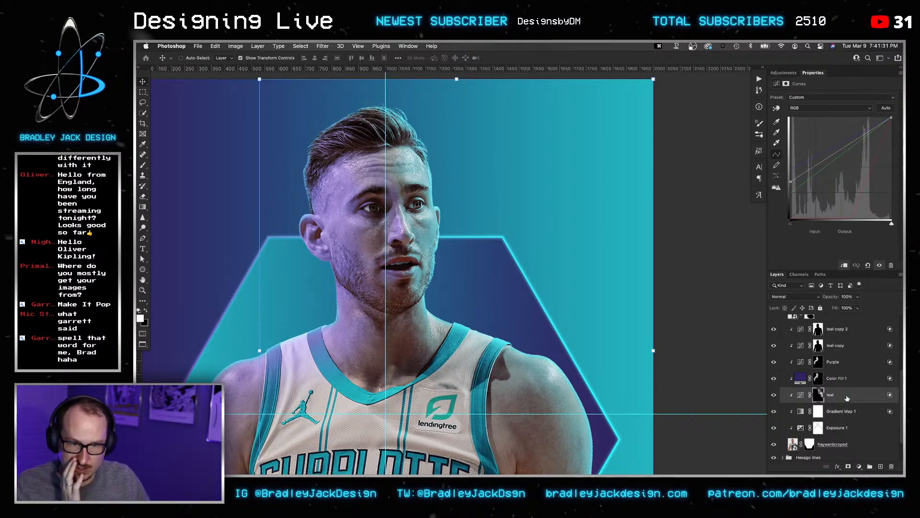
click(841, 412)
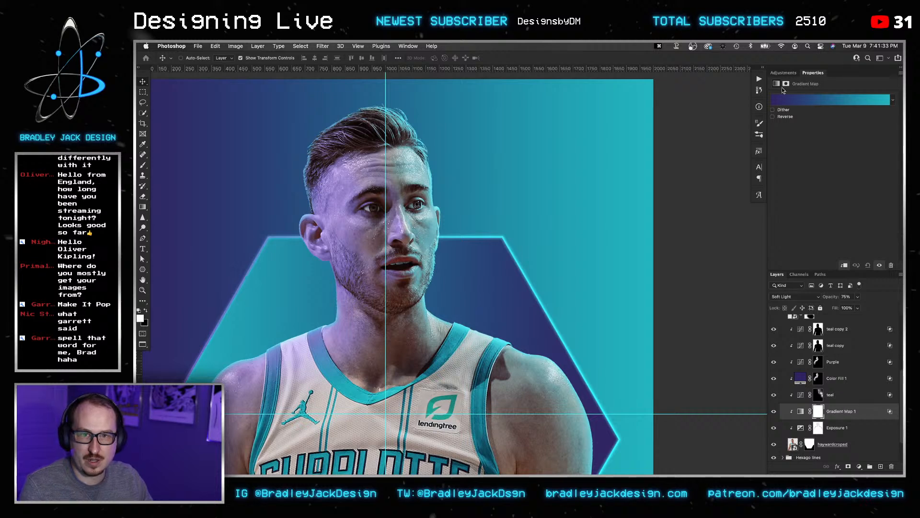
click(783, 73)
click(809, 89)
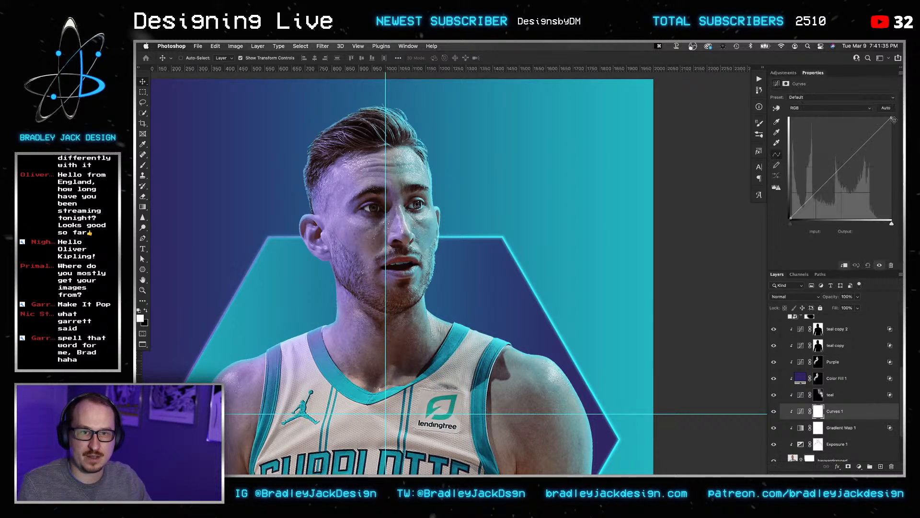
drag(891, 118, 891, 167)
Tint the Curves 1 white points: blue to input 162, green to input 196, and red down to about output 180.
click(838, 107)
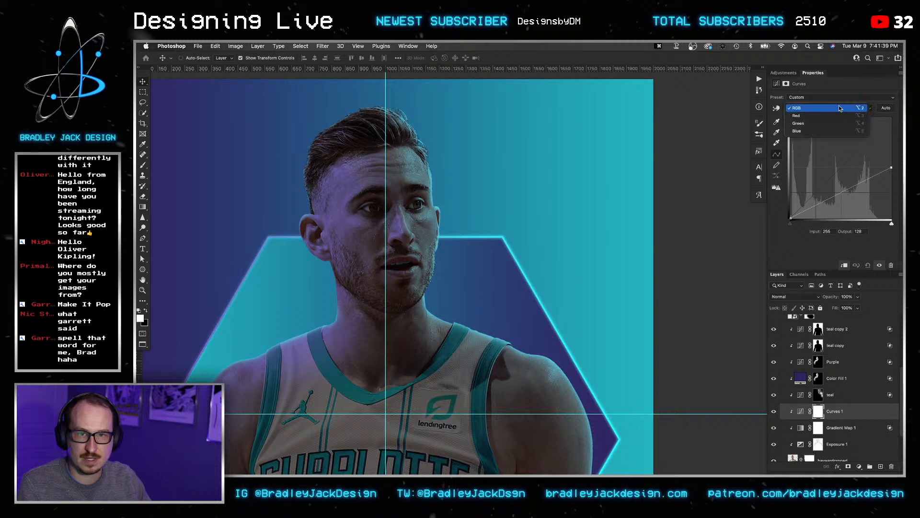
click(841, 131)
drag(890, 117, 854, 111)
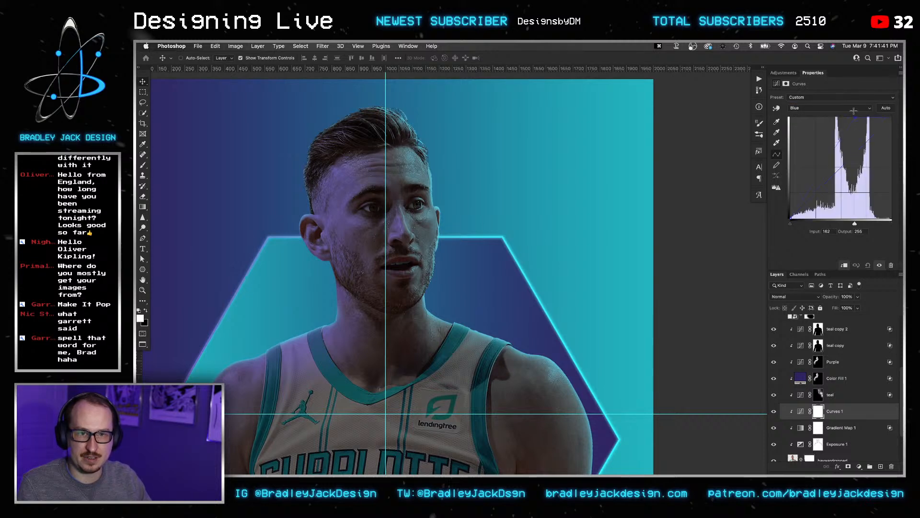
click(854, 108)
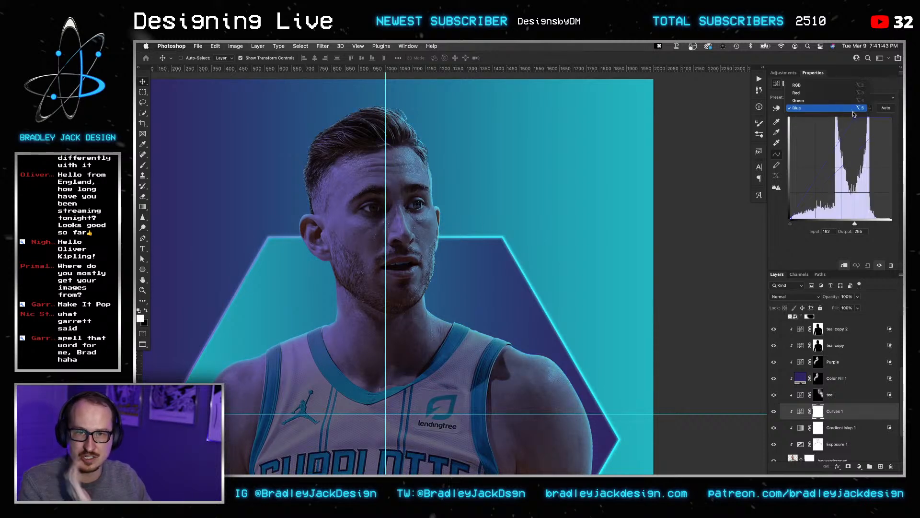
click(843, 99)
drag(893, 118, 880, 114)
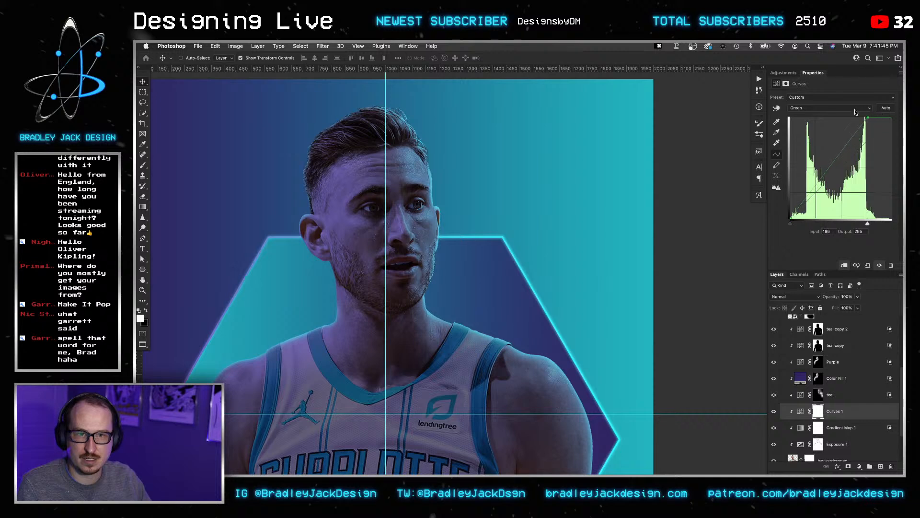
click(855, 108)
click(844, 99)
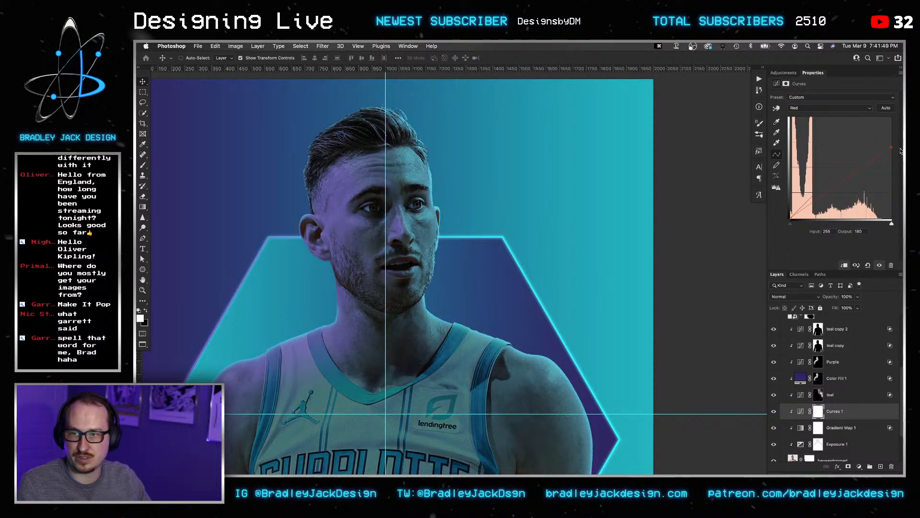
Set the Curves 1 layer's Blend If underlying highlight range to a split of 121 / 222.
double_click(863, 412)
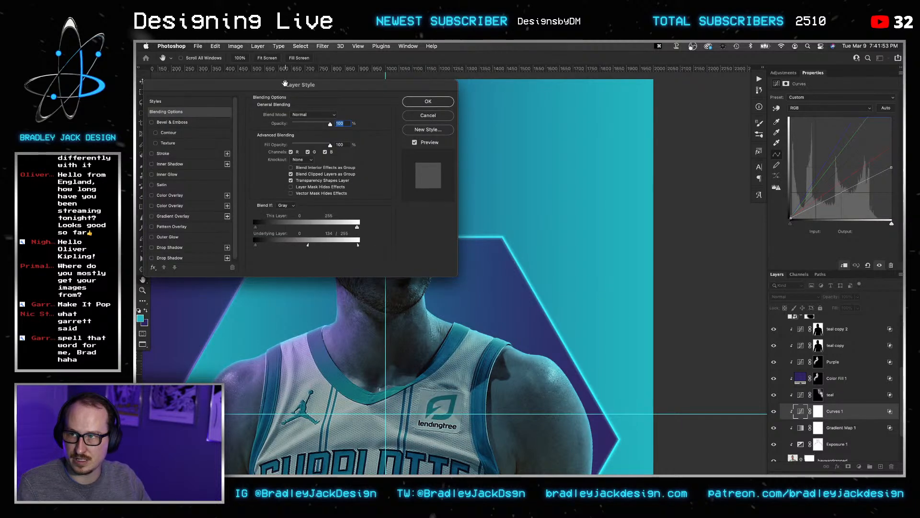
drag(380, 99, 773, 109)
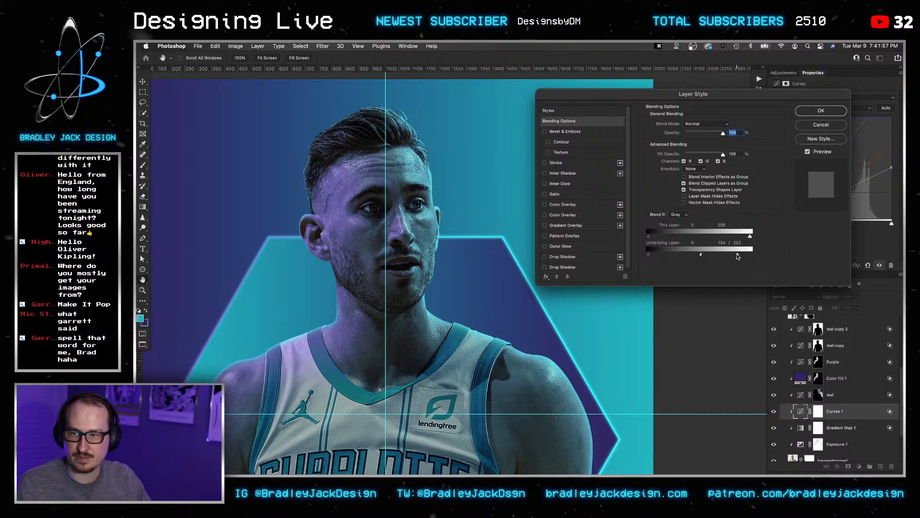
drag(686, 253, 693, 255)
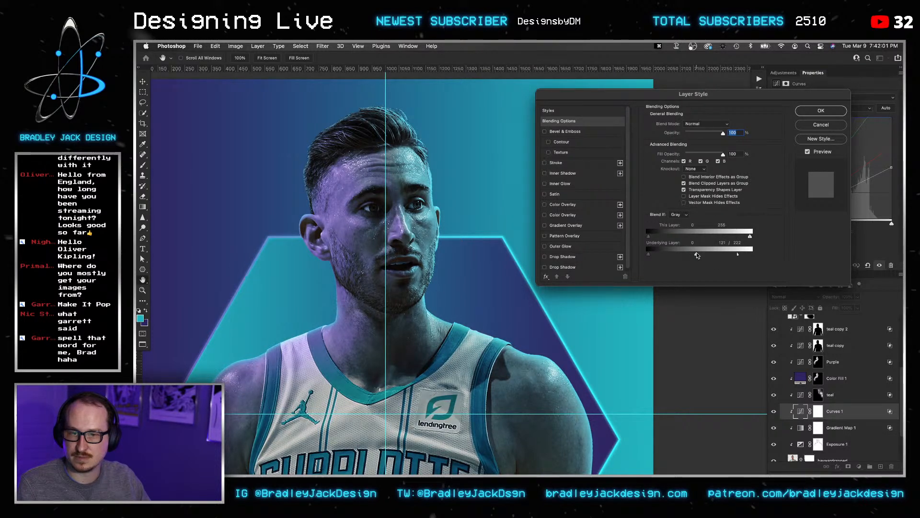
click(821, 110)
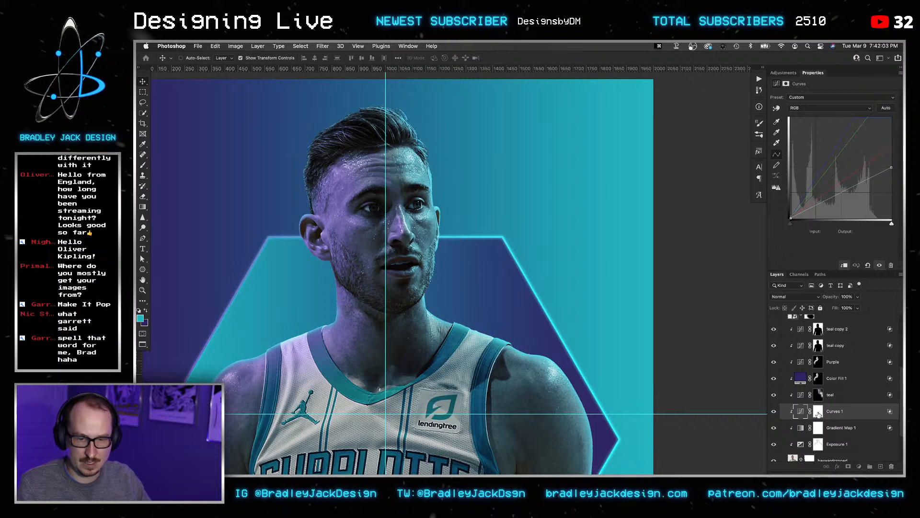
Invert the Curves 1 layer mask to black and activate the Brush tool.
click(819, 411)
key(super+i)
key(b)
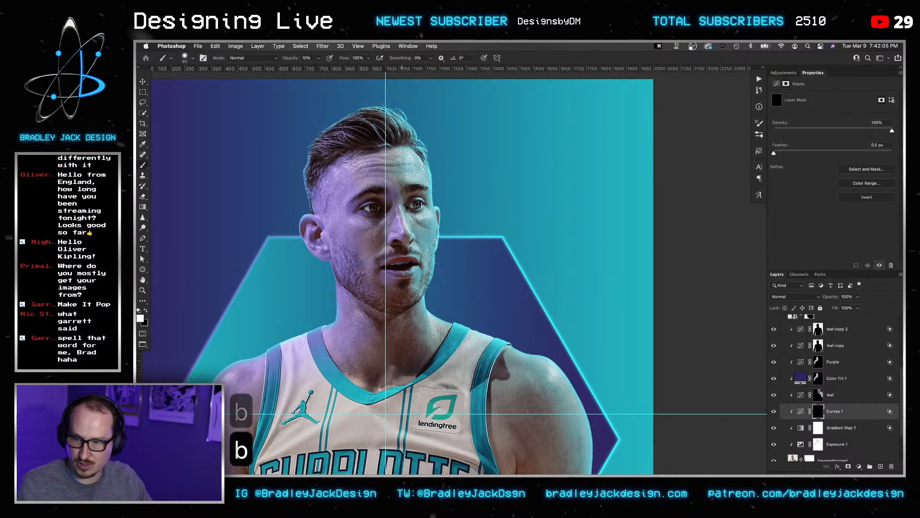
Paint white on the Curves 1 mask over the neck with a 150 px brush at 20% opacity.
key(bracketright)
key(bracketright)
key(bracketright)
key(x)
key(x)
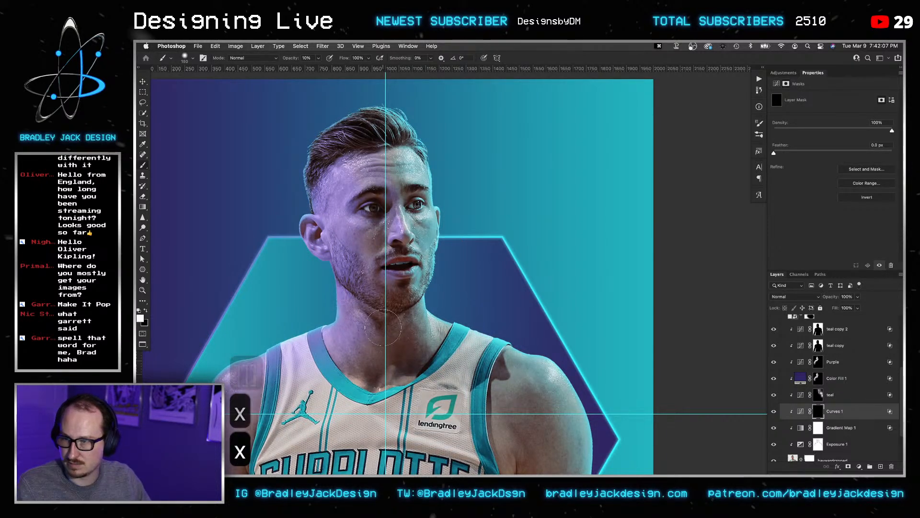
key(2)
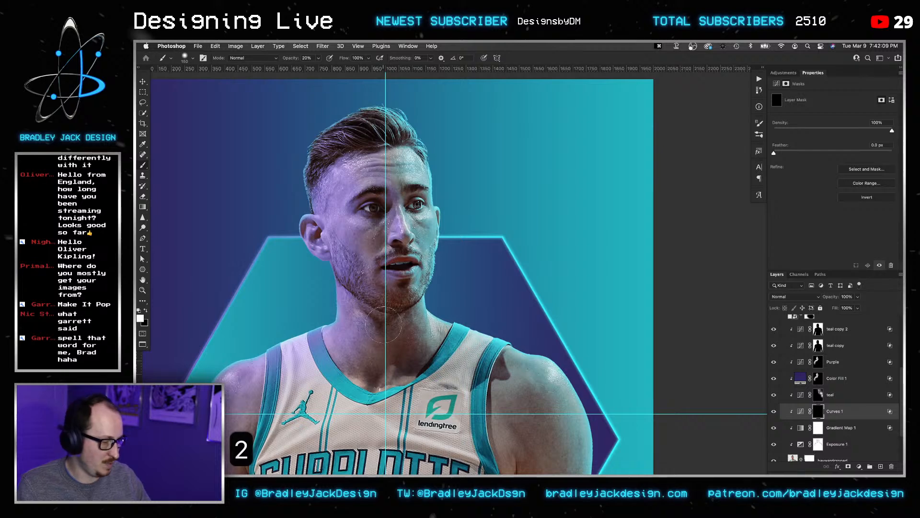
mouse_move(384, 328)
mouse_down()
mouse_move(389, 337)
mouse_move(411, 332)
mouse_move(400, 356)
mouse_move(421, 359)
mouse_up()
Paint the Curves 1 mask over the teal-lit shoulder and upper chest with larger brushes at 10% opacity.
key(bracketright)
key(bracketright)
key(bracketright)
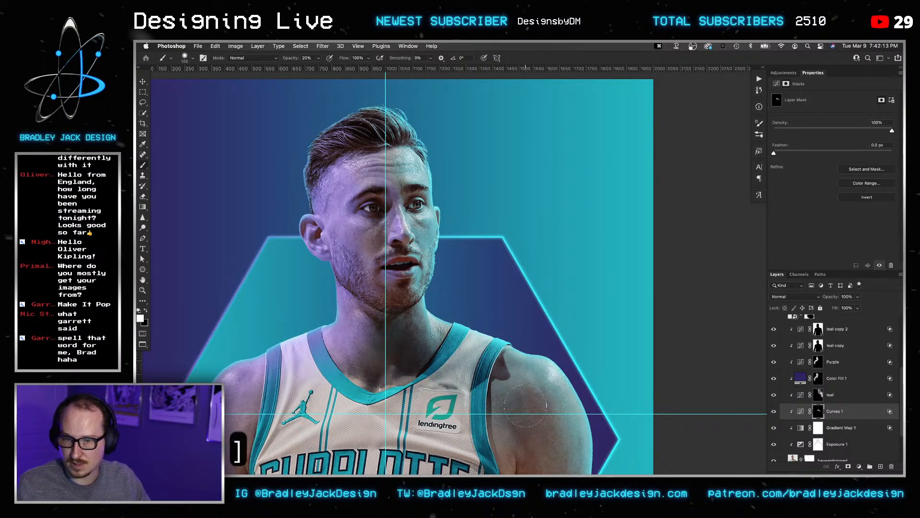
key(1)
key(bracketright)
key(bracketright)
scroll(522, 417, down, 5)
key(bracketright)
key(bracketright)
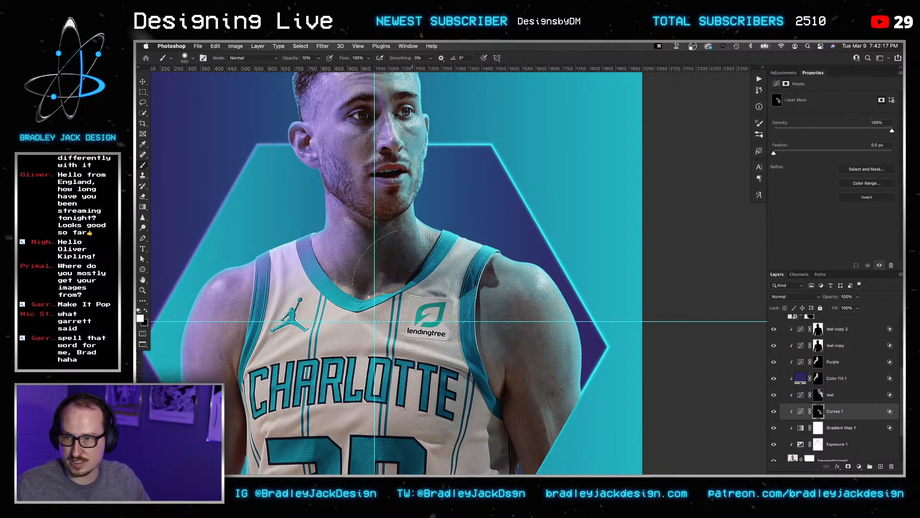
Refine the Curves 1 mask over the shaded face and hair with progressively smaller brushes at 10% opacity.
key(bracketleft)
key(bracketleft)
key(bracketleft)
key(bracketleft)
drag(392, 169, 404, 260)
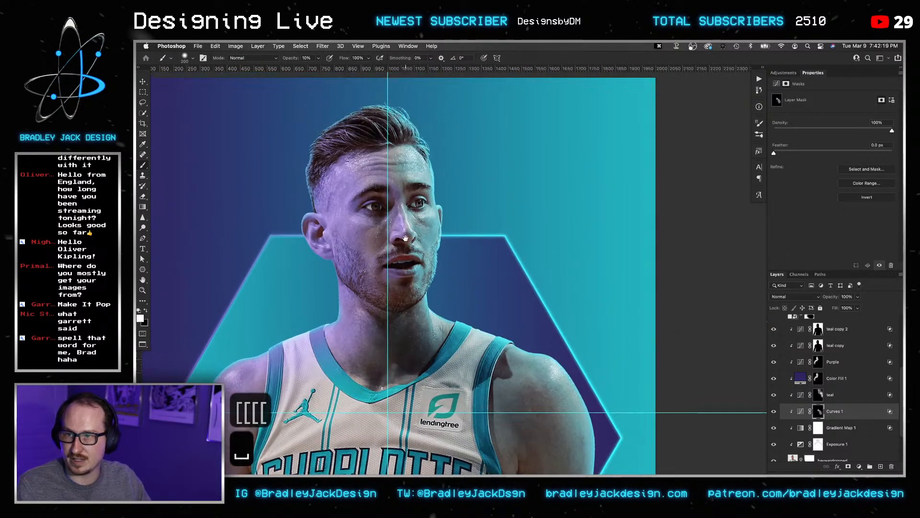
key(bracketleft)
key(bracketleft)
key(bracketleft)
key(bracketleft)
scroll(412, 195, up, 3)
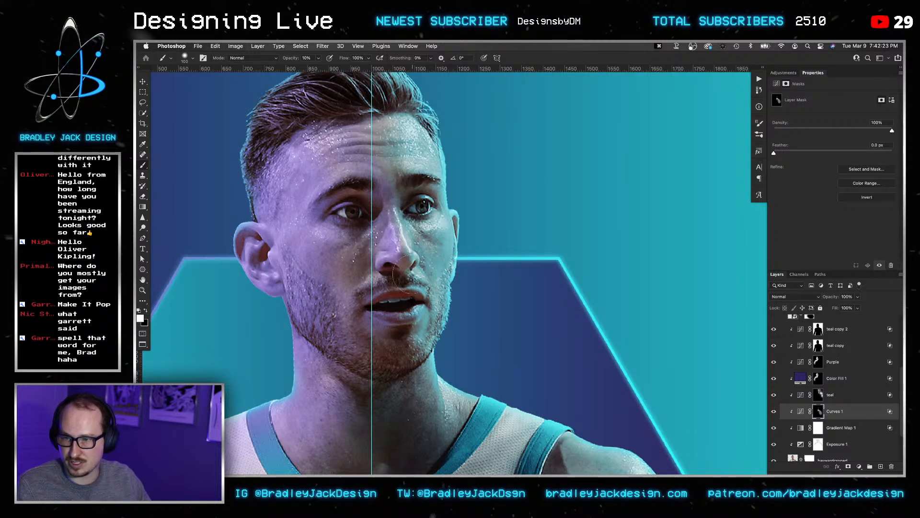
key(bracketleft)
key(bracketleft)
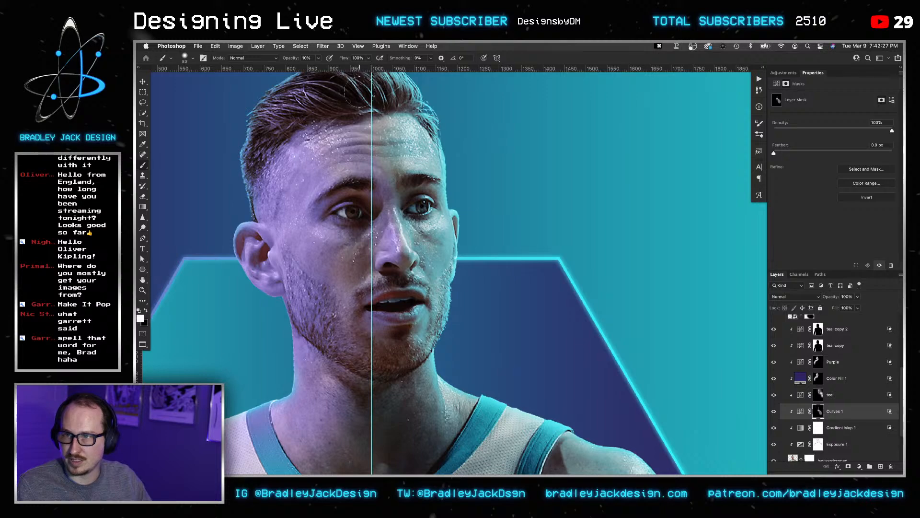
Paint the Curves 1 mask over the armpit and inner arm on the teal-lit side with a 150 px brush.
key(space)
mouse_move(411, 305)
mouse_down()
mouse_move(397, 138)
mouse_move(374, 81)
mouse_up()
drag(537, 446, 425, 238)
key(bracketright)
key(bracketright)
key(bracketright)
key(bracketright)
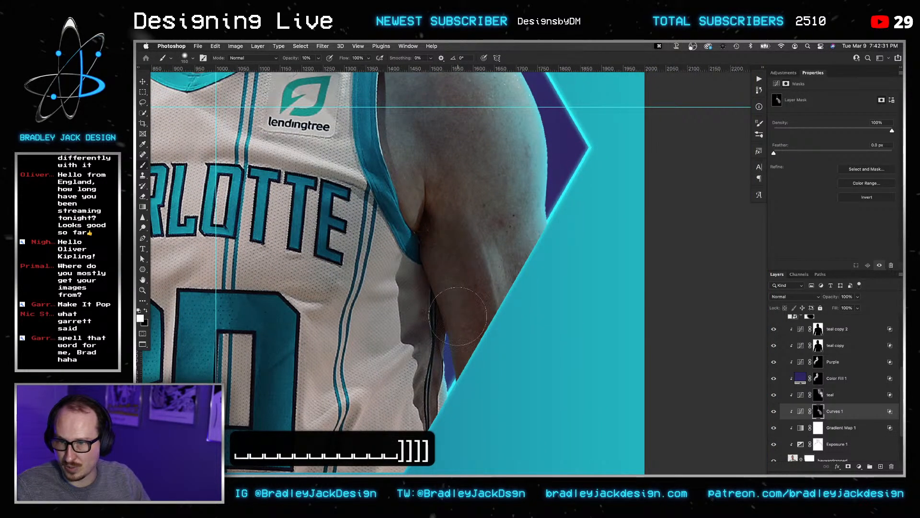
mouse_move(443, 248)
mouse_down()
mouse_move(422, 227)
mouse_move(447, 211)
mouse_up()
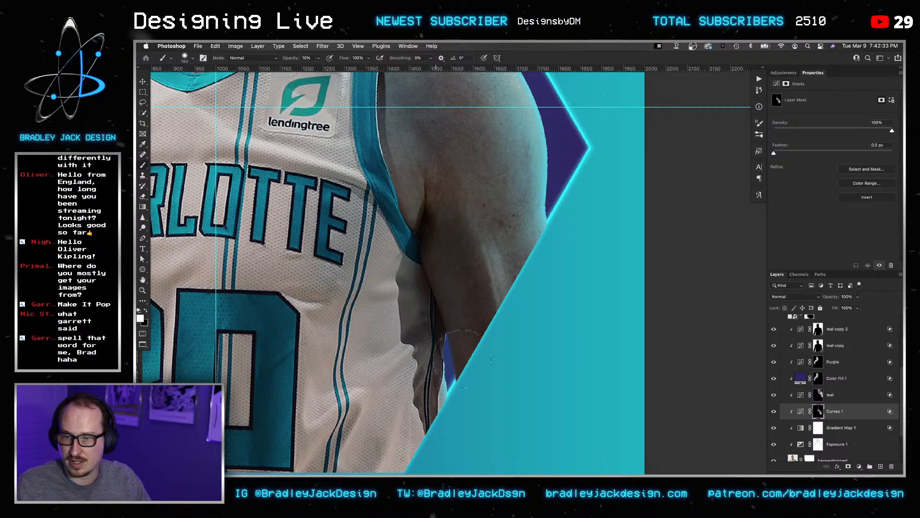
mouse_move(466, 352)
mouse_down()
mouse_move(441, 249)
mouse_move(446, 276)
mouse_move(422, 328)
mouse_move(437, 261)
mouse_move(435, 221)
mouse_move(460, 288)
mouse_up()
key(x)
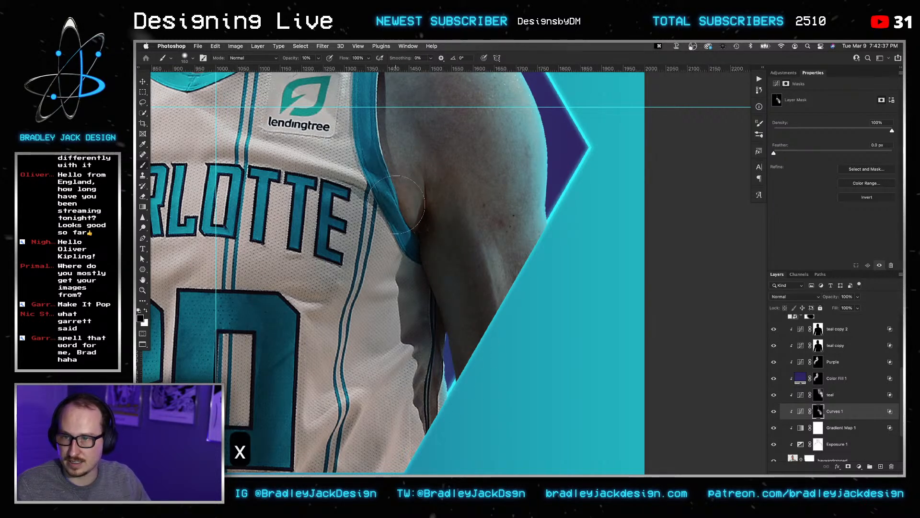
Paint white on the teal layer's mask around the armpit and upper arm beside the jersey edge.
drag(468, 160, 462, 267)
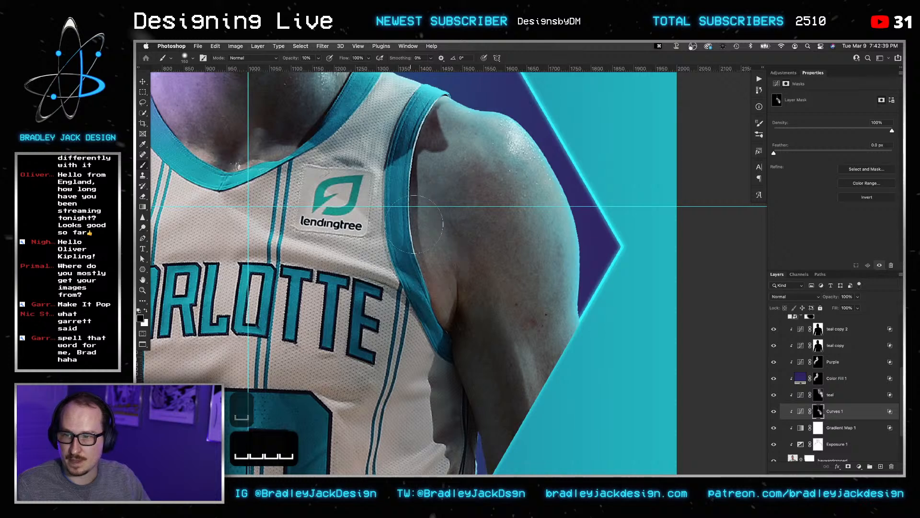
key(bracketleft)
key(bracketleft)
key(alt+bracketright)
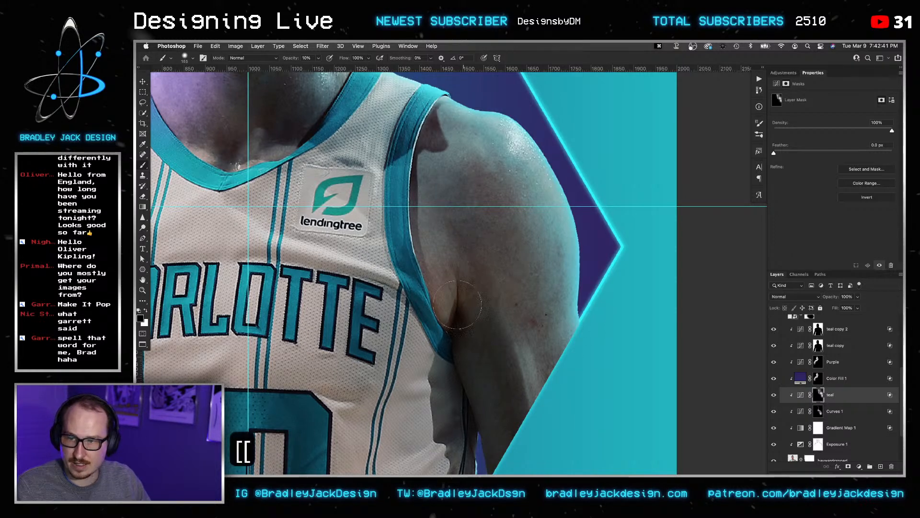
key(x)
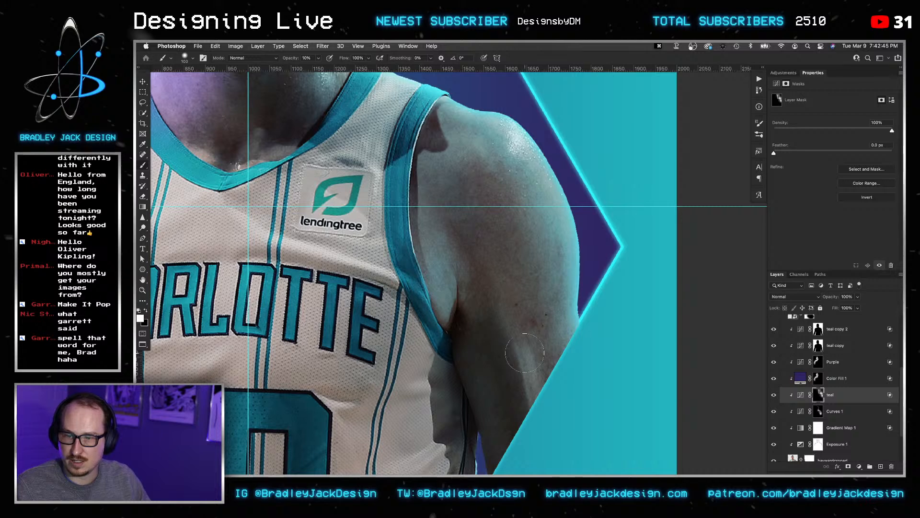
key(bracketright)
key(bracketright)
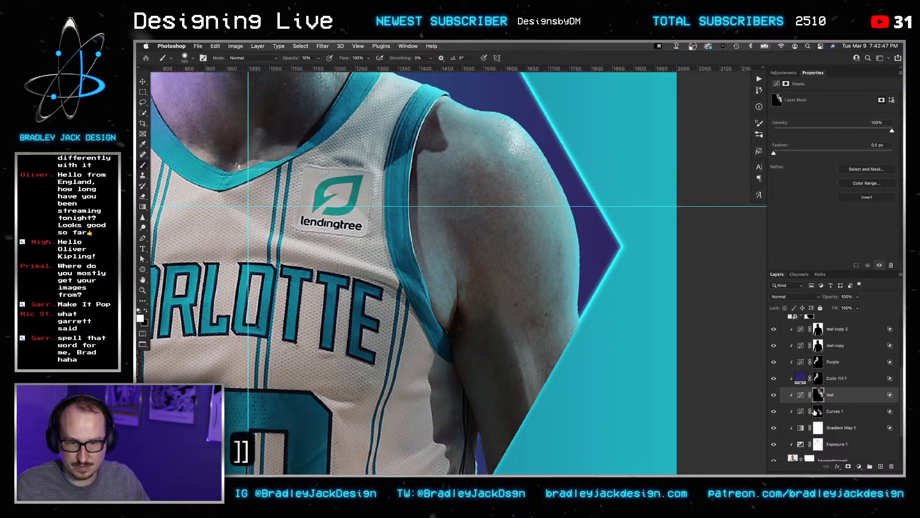
Return to the Curves 1 mask and paint over the same arm with a 200 px brush at 10% opacity.
click(817, 411)
key(bracketright)
key(bracketright)
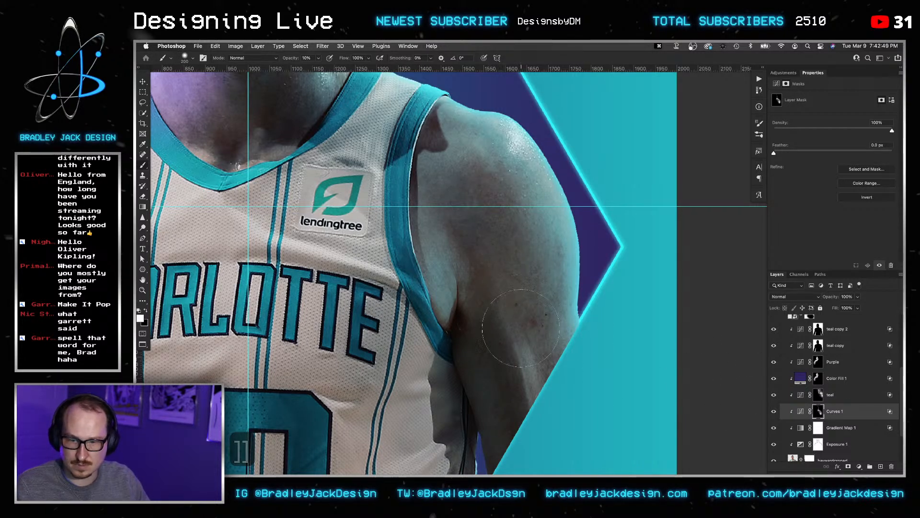
scroll(510, 388, down, 3)
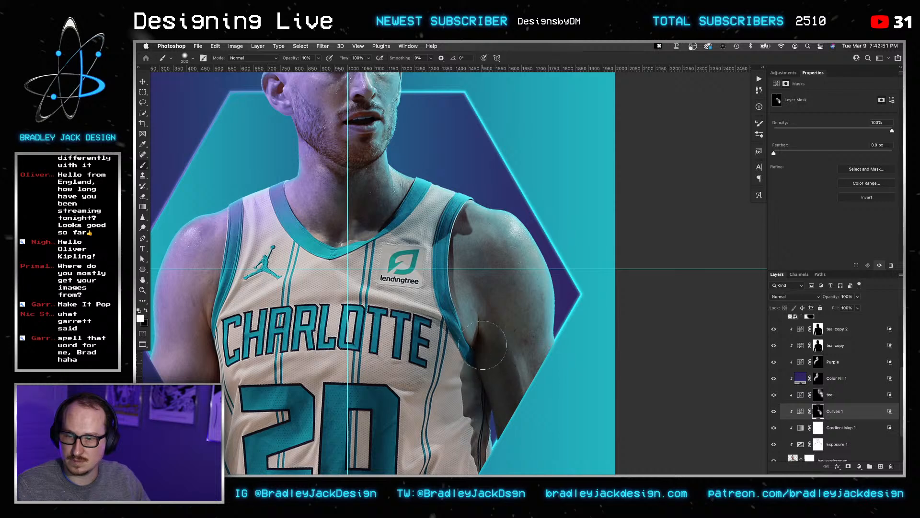
scroll(464, 335, down, 2)
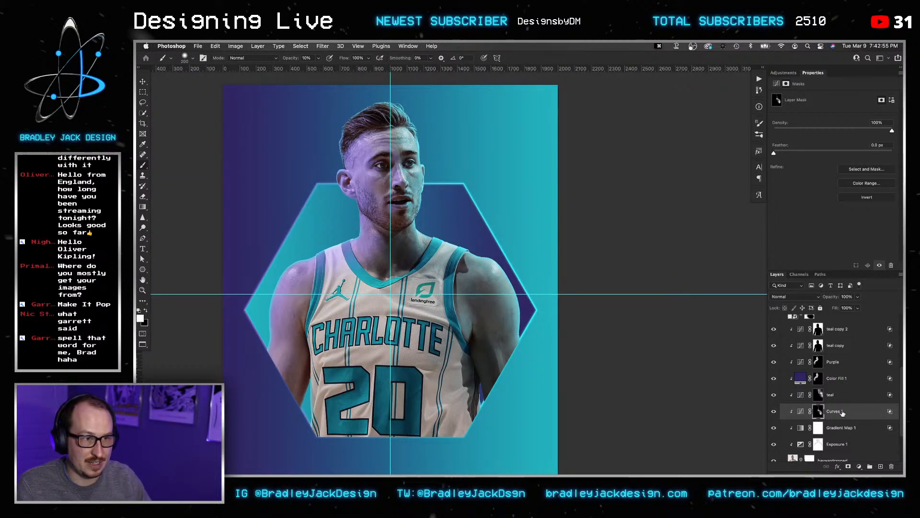
Add a clipped Curves adjustment directly above Curves 1 and lower its RGB white point to about output 130.
click(784, 72)
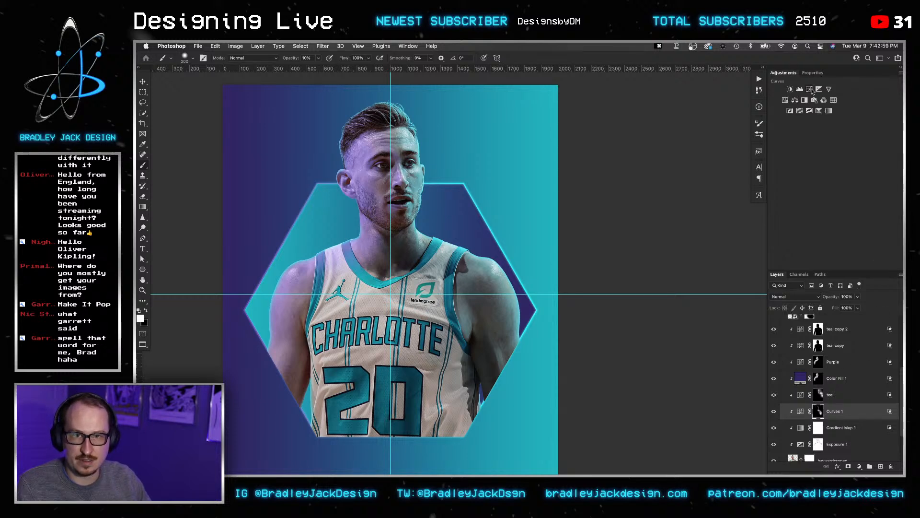
click(811, 90)
drag(891, 117, 901, 166)
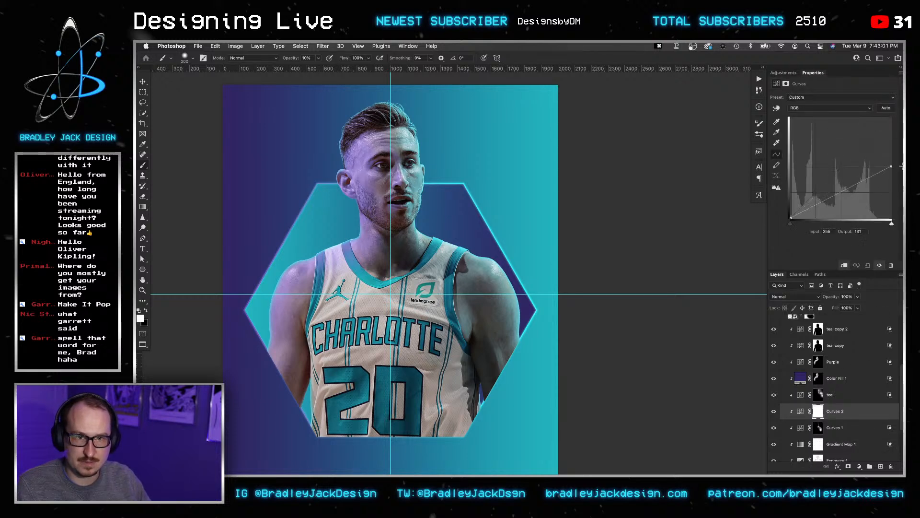
Set the Curves 2 layer's Blend If underlying highlight range to a split of 127 / 226.
double_click(861, 418)
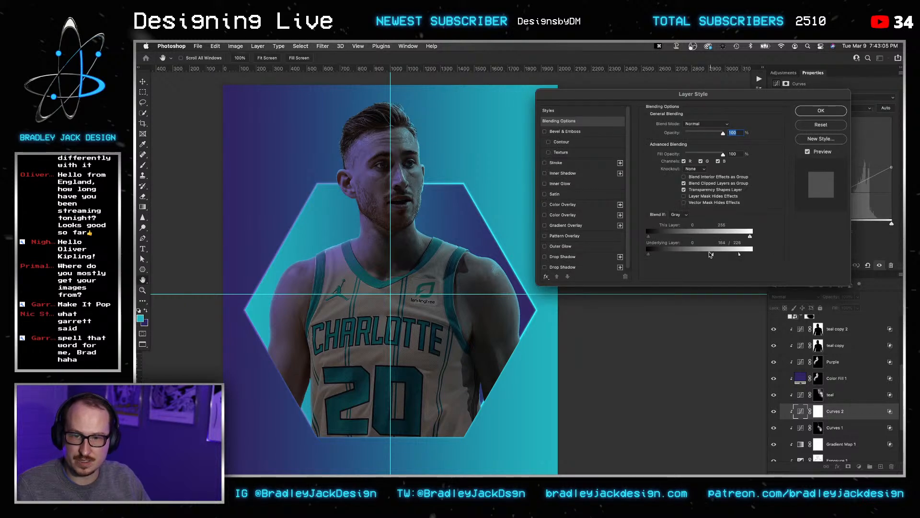
drag(699, 254, 699, 255)
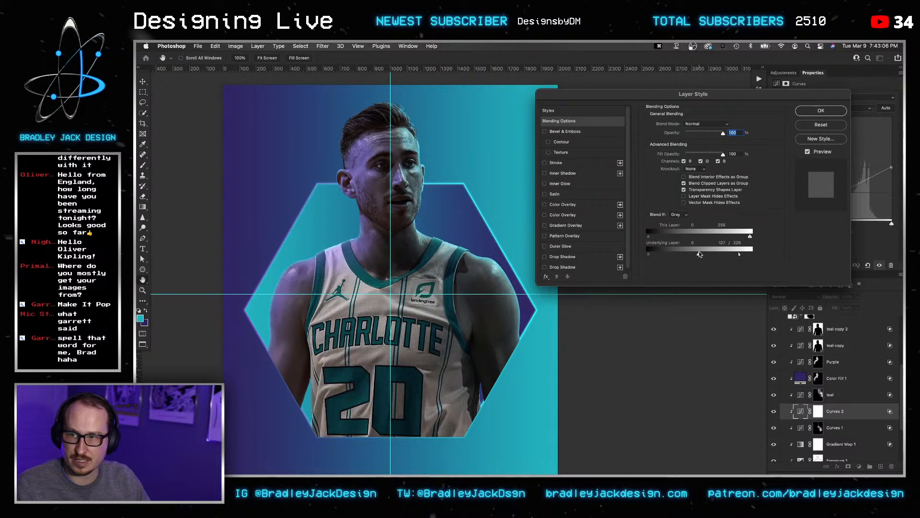
click(821, 110)
Tint the Curves 2 white points: blue to input 137, red to about input 241, and green to output 208.
click(824, 109)
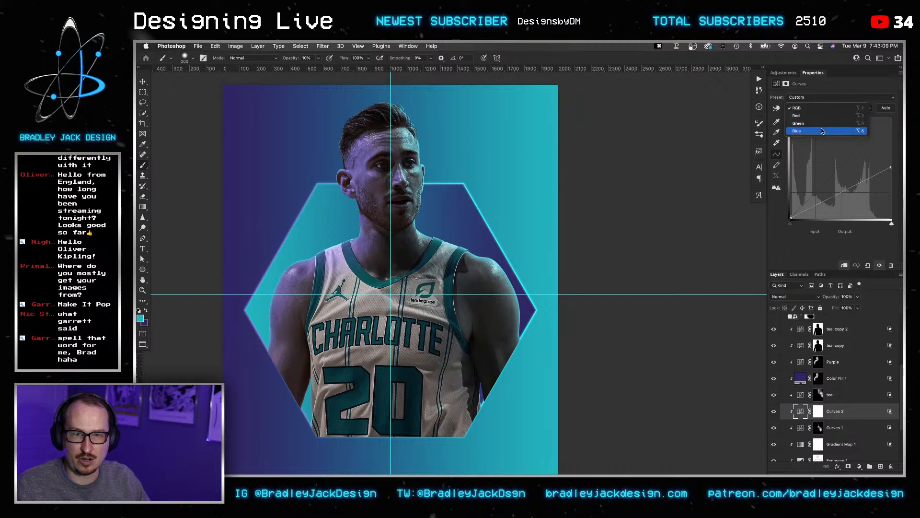
click(820, 131)
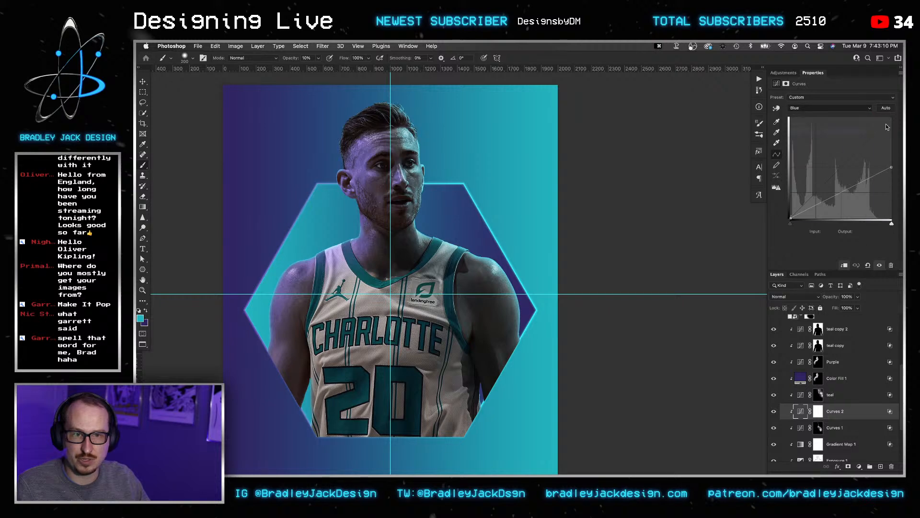
drag(844, 108, 844, 109)
click(847, 109)
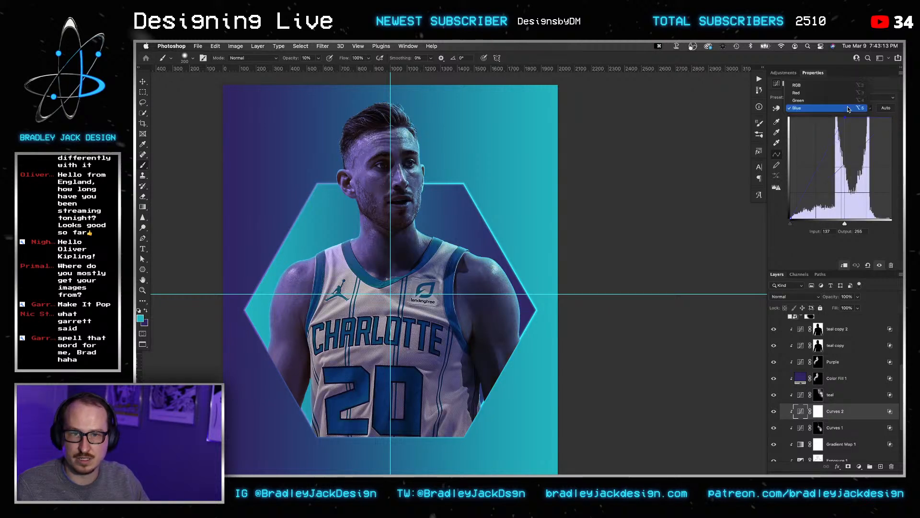
click(825, 92)
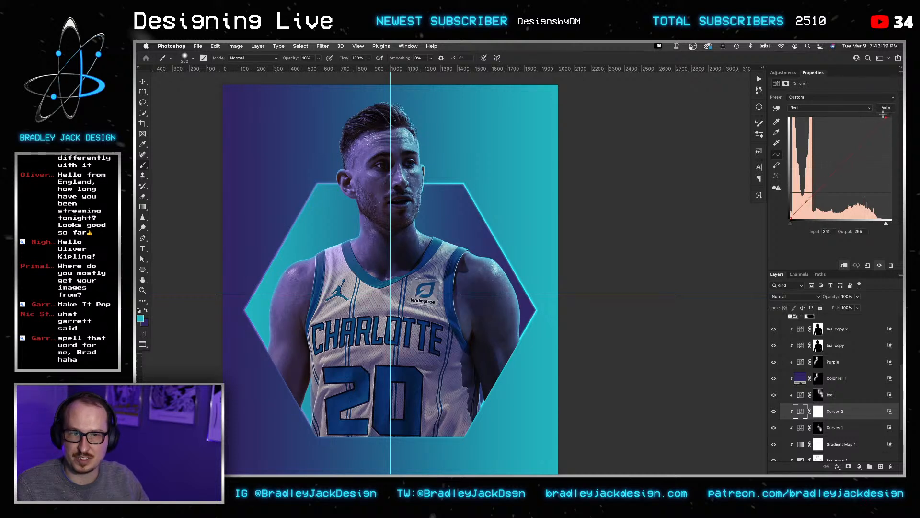
click(855, 111)
click(854, 120)
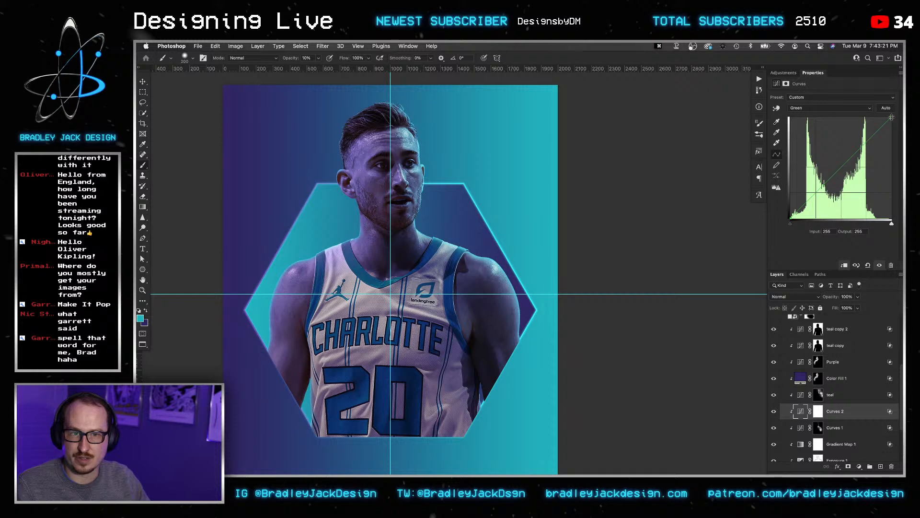
drag(891, 116, 894, 136)
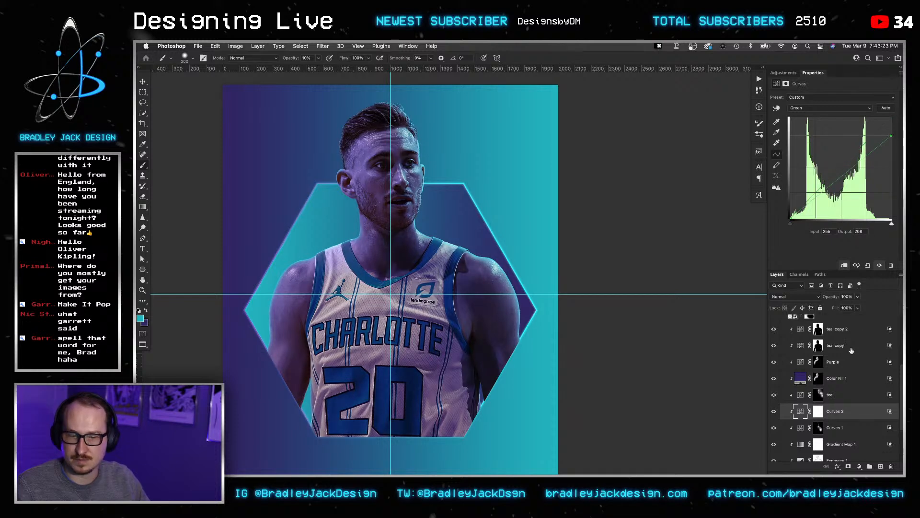
Invert the Curves 2 mask to black and paint white over the purple-lit arm and jersey side at 10% opacity.
click(817, 411)
key(super+i)
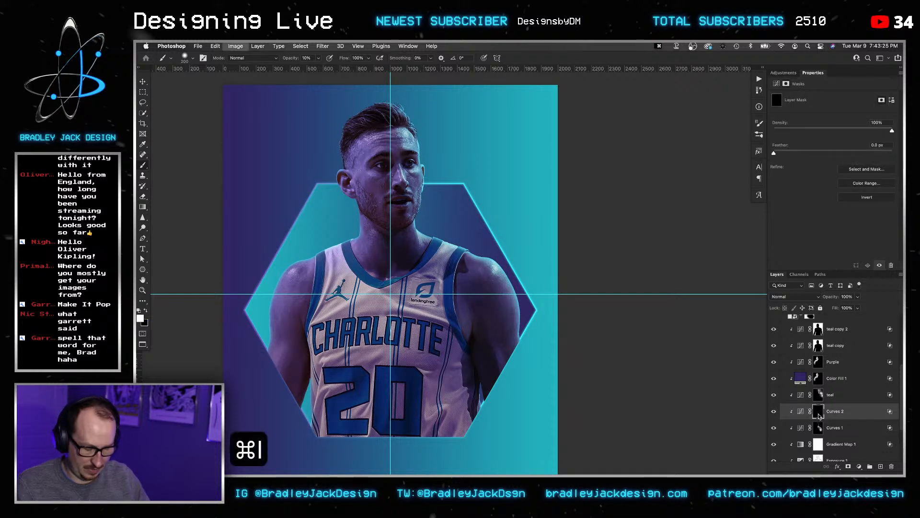
key(b)
key(bracketright)
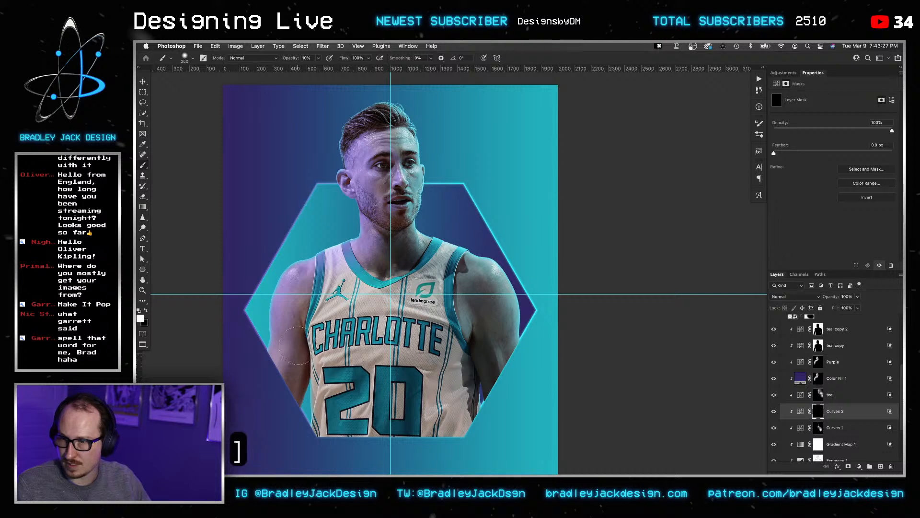
key(bracketleft)
key(bracketleft)
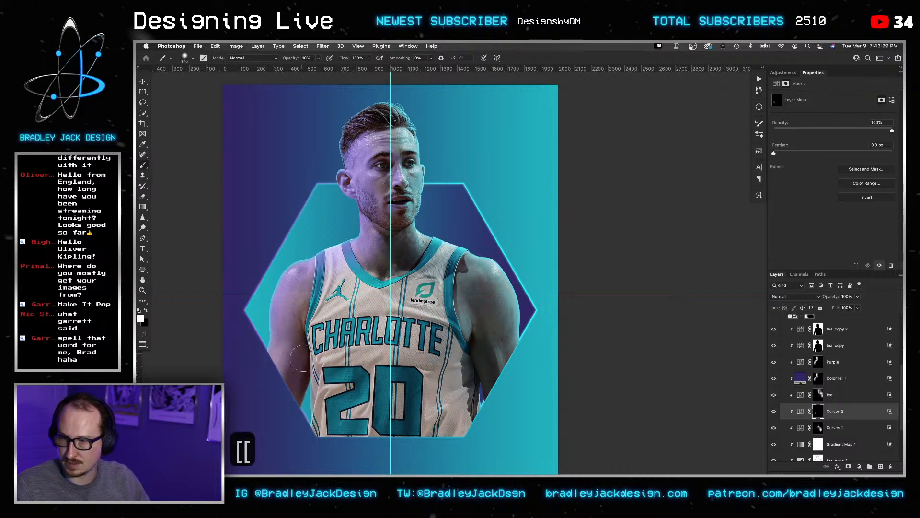
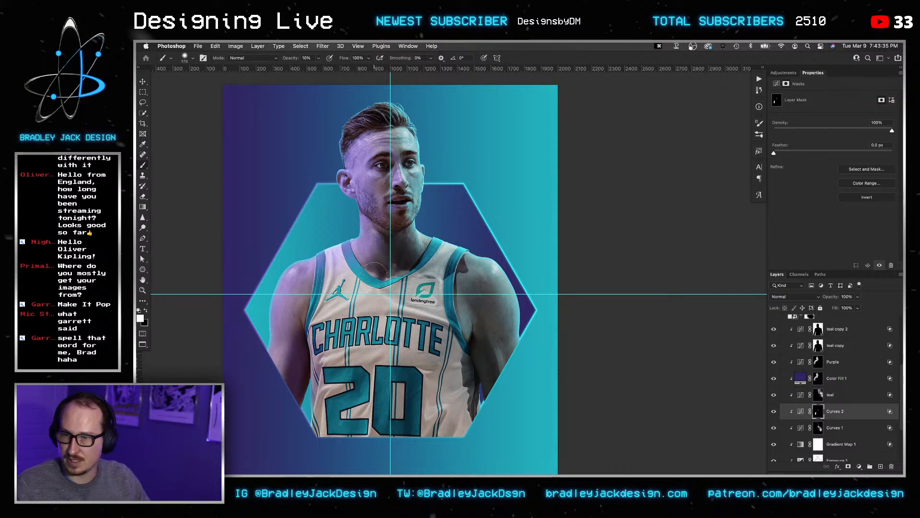
key(bracketright)
key(bracketright)
key(bracketright)
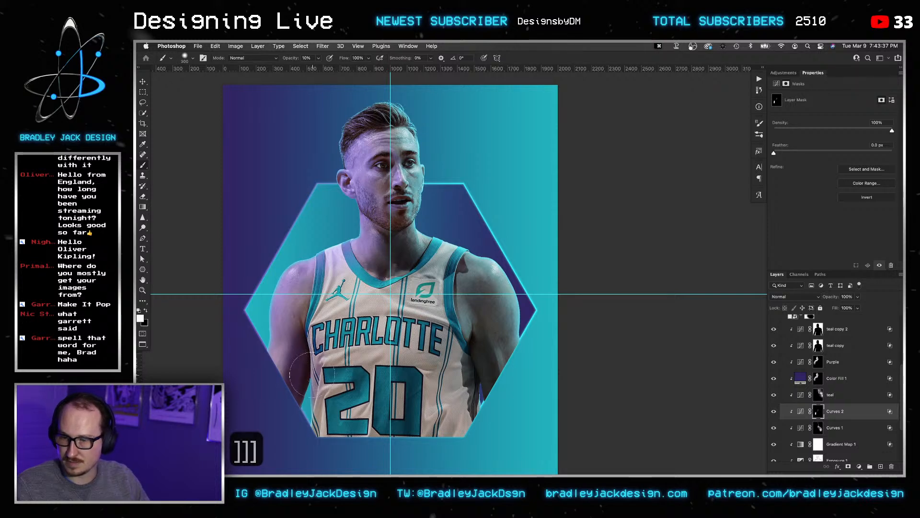
key(bracketleft)
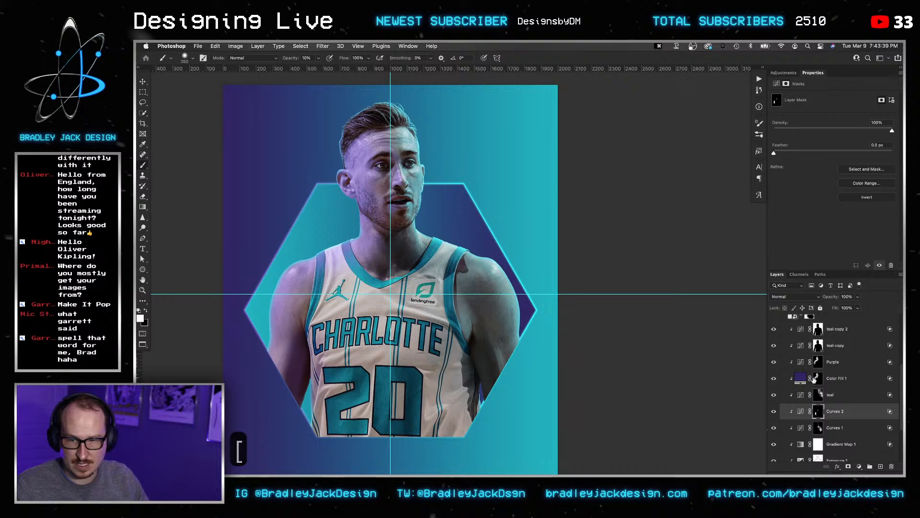
Enlarge the brush and paint white at 10% opacity on the Purple layer's mask over the upper chest.
key(bracketright)
key(bracketright)
key(bracketright)
key(bracketright)
key(bracketright)
key(bracketright)
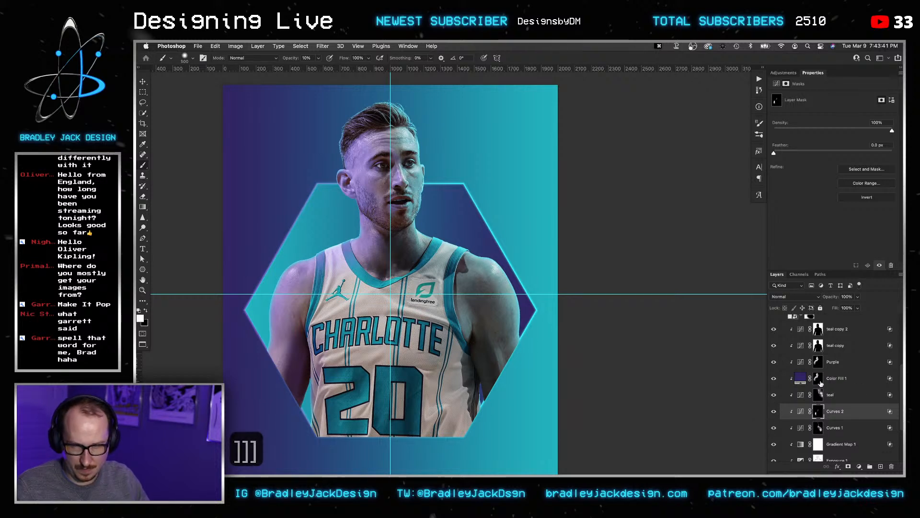
click(819, 362)
key(1)
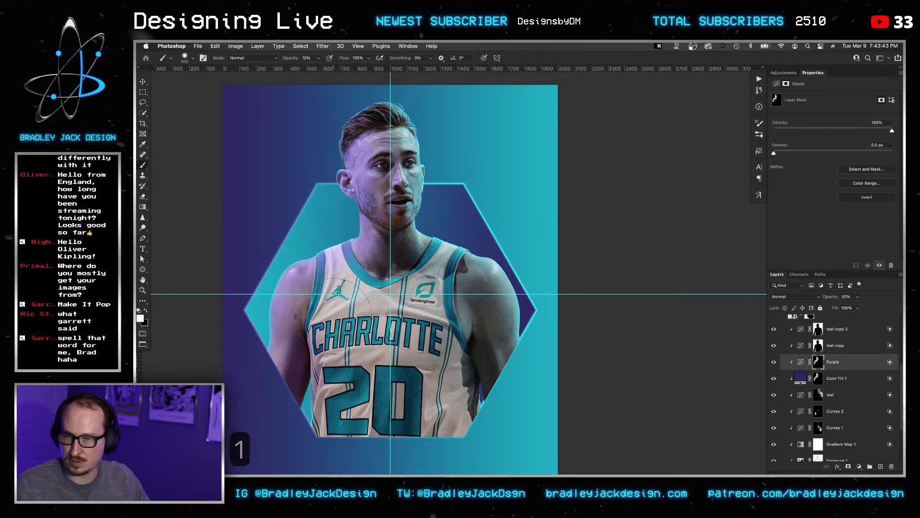
click(847, 446)
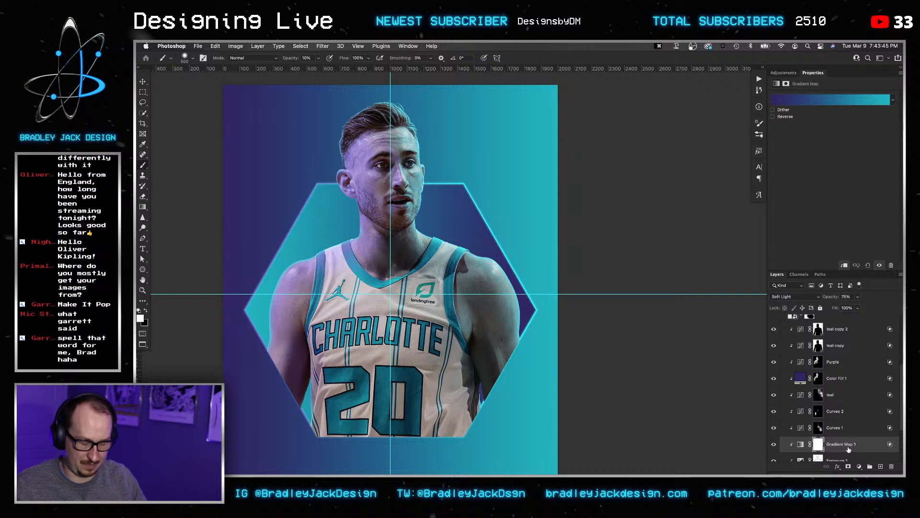
Try painting white on the teal layer's mask over the upper jersey at 10% opacity, and undo the strokes.
click(820, 396)
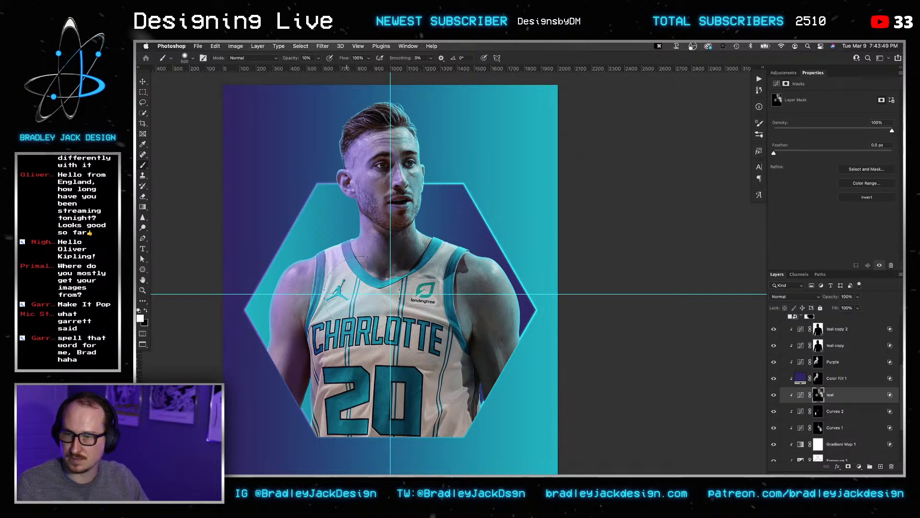
key(super+z)
key(super+z)
key(super+z)
key(super+z)
key(super+z)
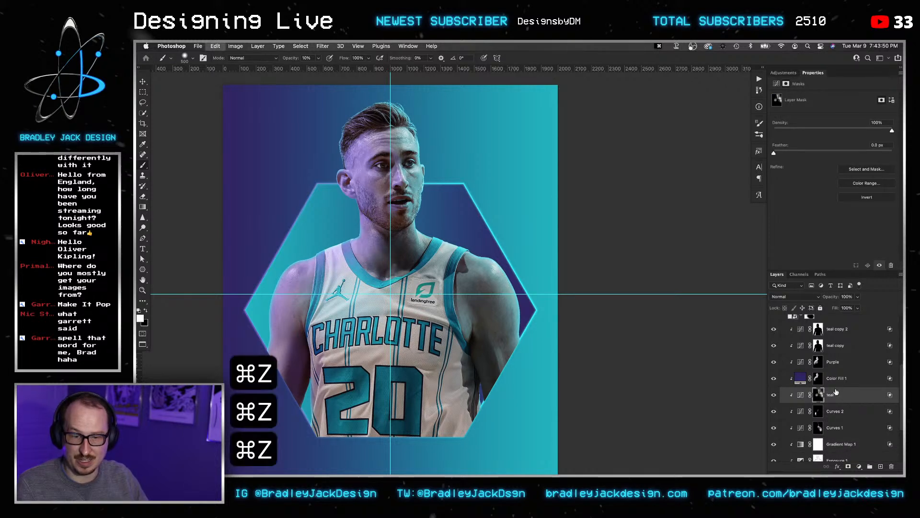
click(819, 363)
key(super+z)
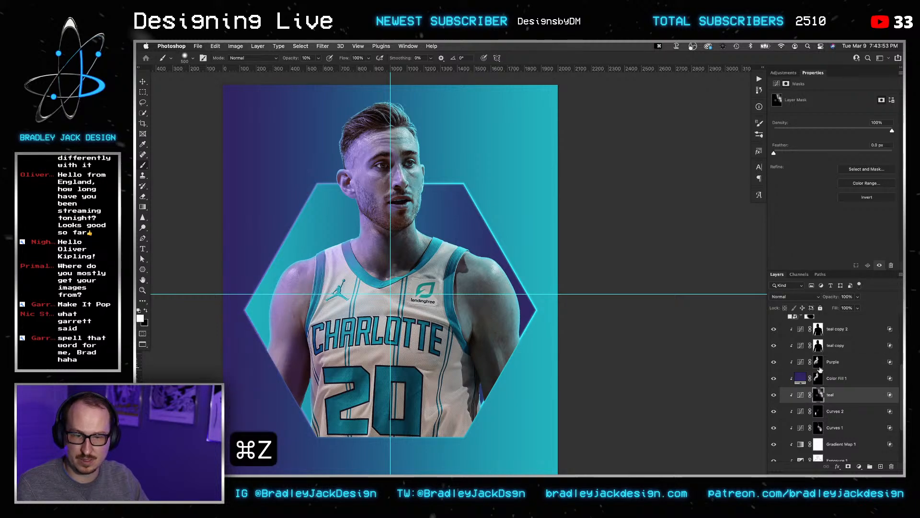
Paint white at 10% opacity on the Purple mask across the jersey front and on the teal mask around the teal-lit arm.
drag(819, 365, 820, 383)
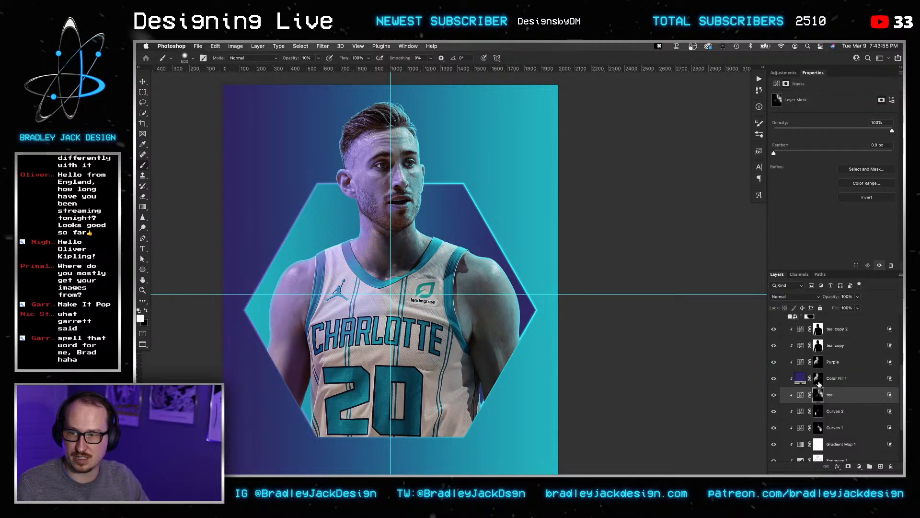
click(818, 363)
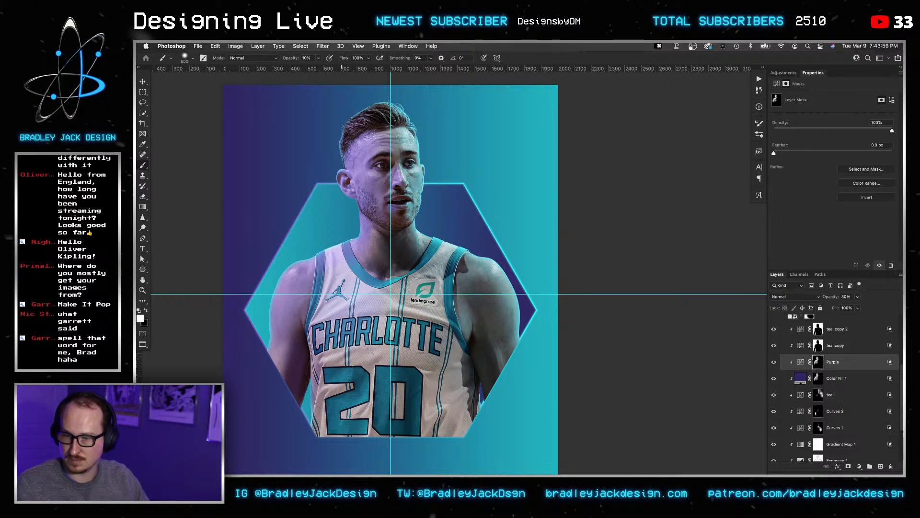
key(bracketright)
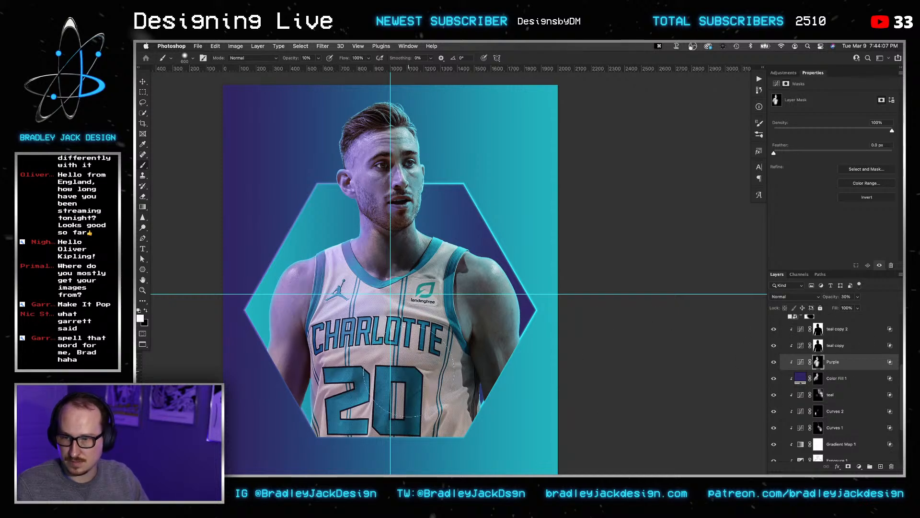
click(818, 395)
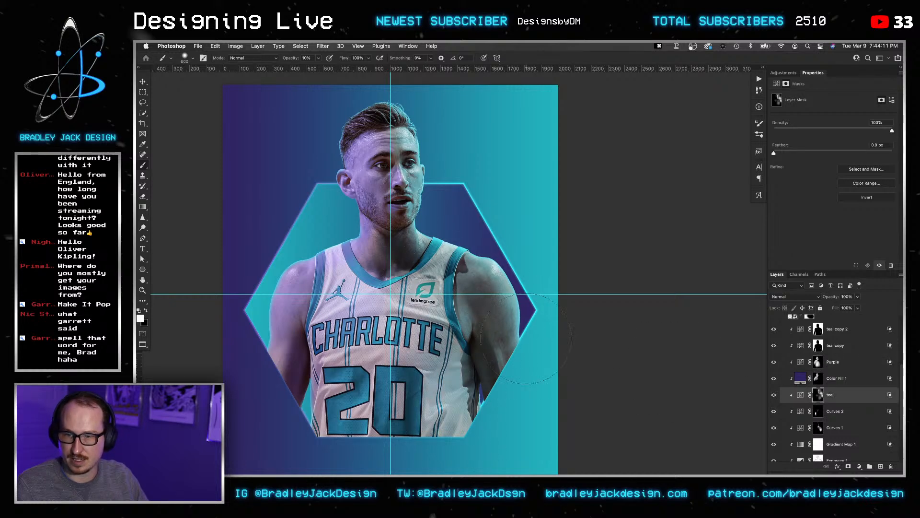
click(818, 362)
key(bracketleft)
key(bracketleft)
key(bracketleft)
key(bracketleft)
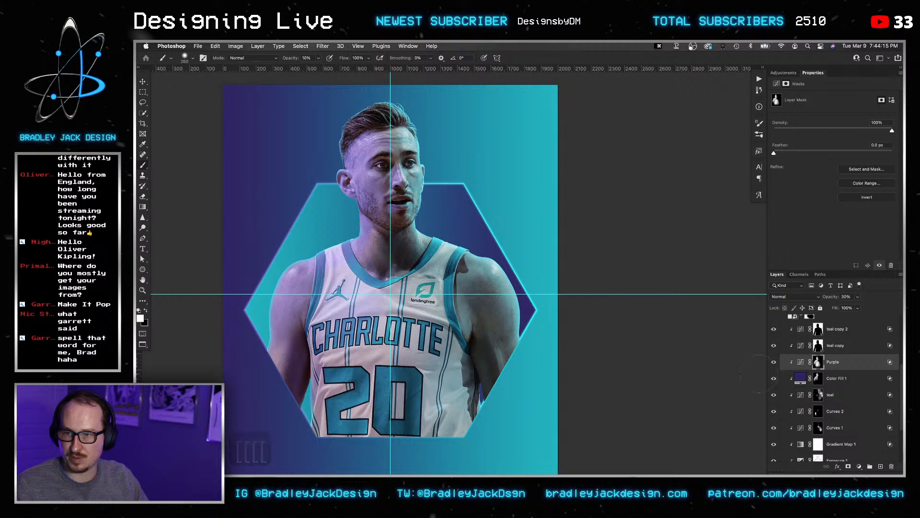
Extend the Color Fill 1 mask across the jersey with large white strokes at 10% opacity, and save the poster.
click(824, 382)
key(b)
key(bracketright)
key(bracketright)
key(bracketright)
key(bracketright)
key(bracketright)
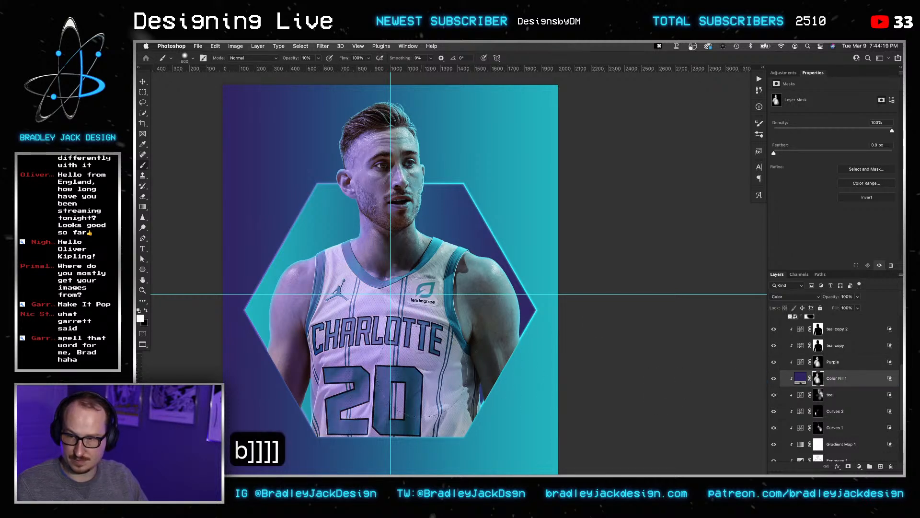
key(v)
key(super+s)
key(v)
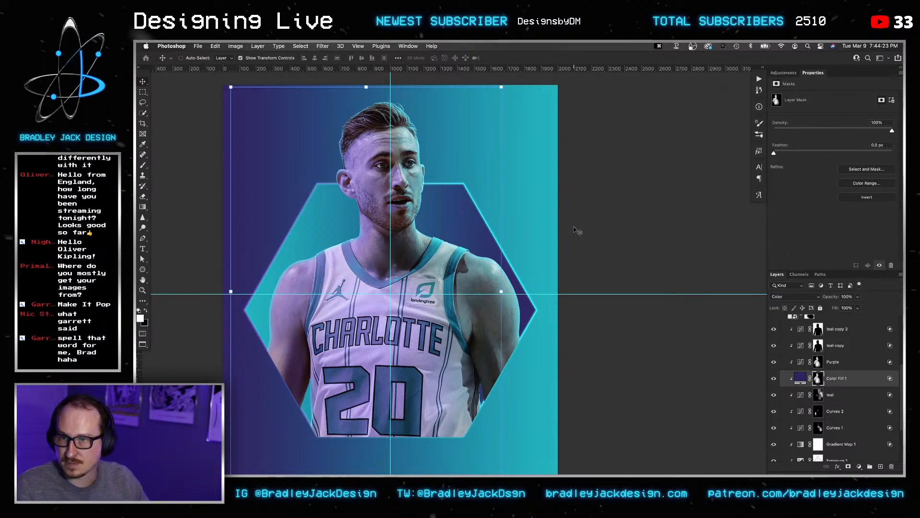
Open the contents of the player cutout smart object below the Exposure 1 layer.
key(z)
drag(396, 165, 475, 174)
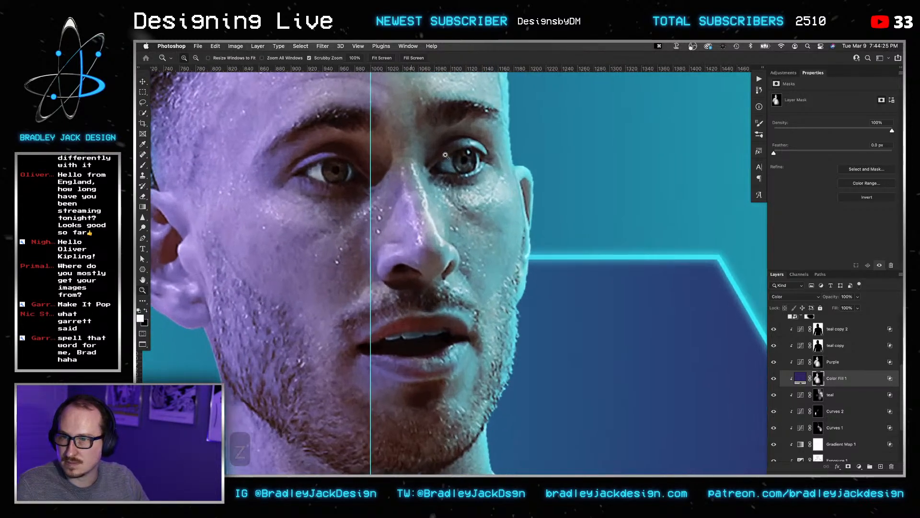
key(v)
scroll(823, 420, down, 3)
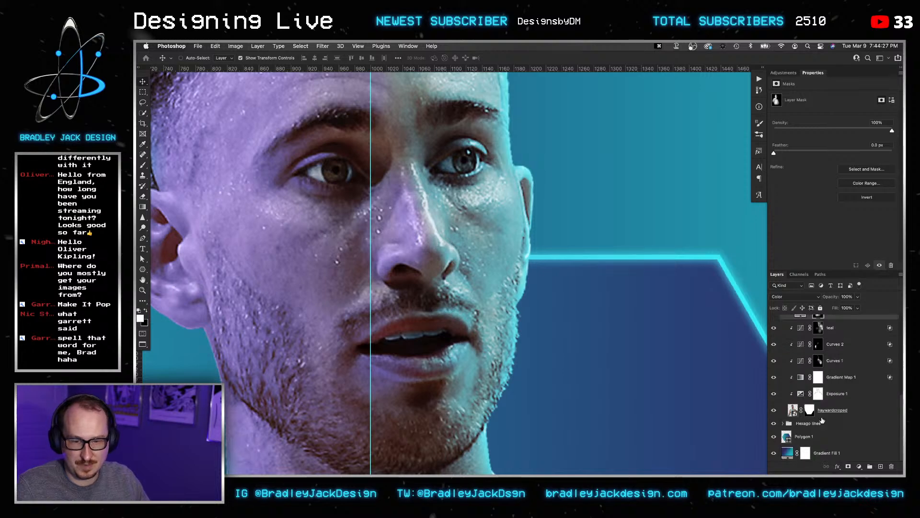
double_click(792, 409)
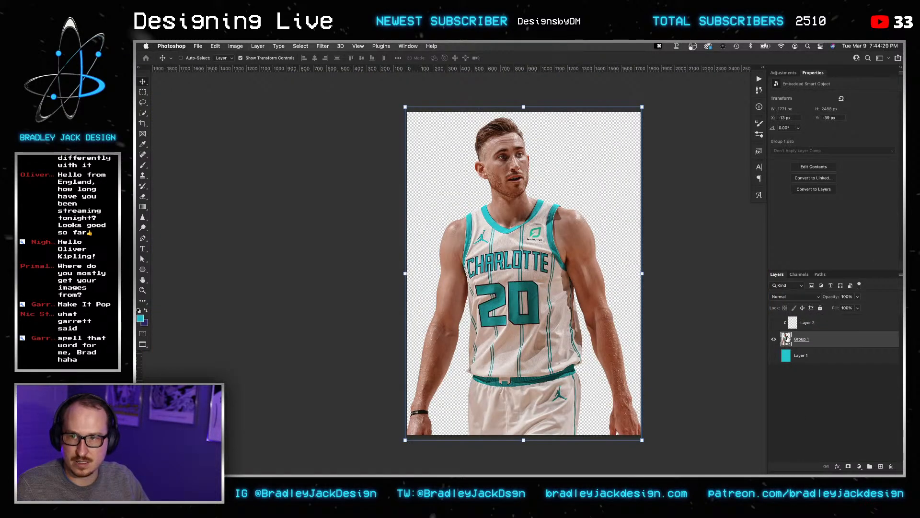
Inspect the nested Group 1 and Hue/Saturation 2 smart objects and close them to return to the cutout document.
double_click(793, 355)
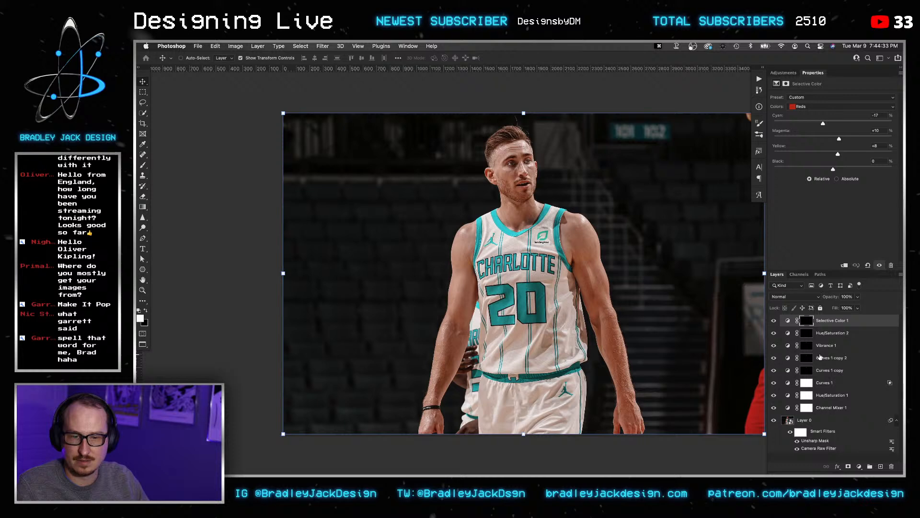
key(super+w)
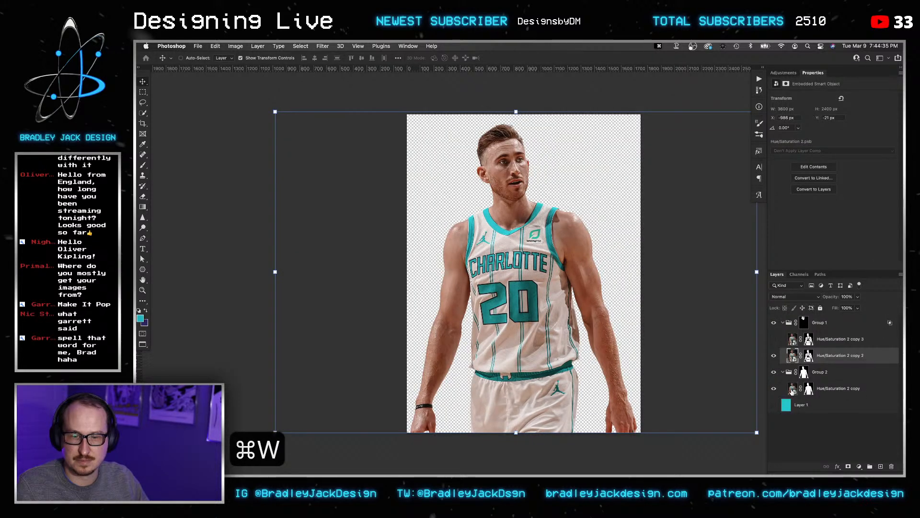
click(792, 388)
double_click(792, 388)
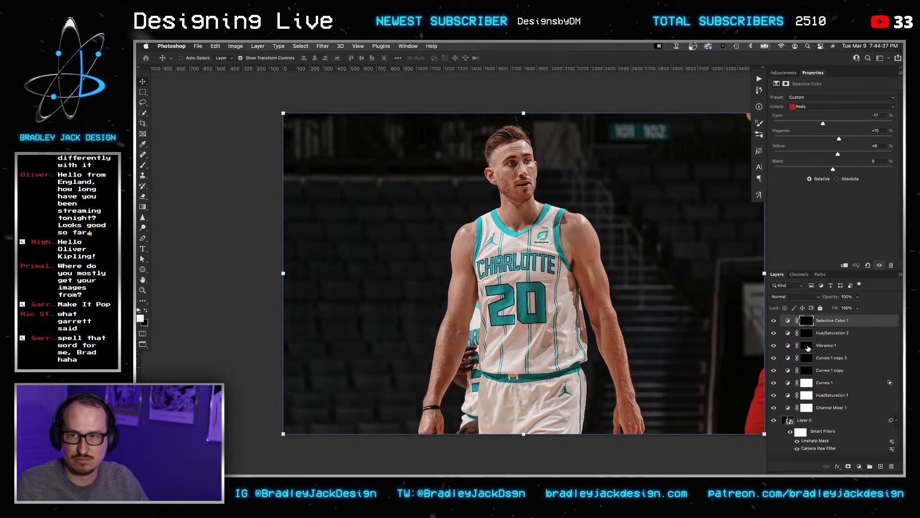
key(z)
key(super+w)
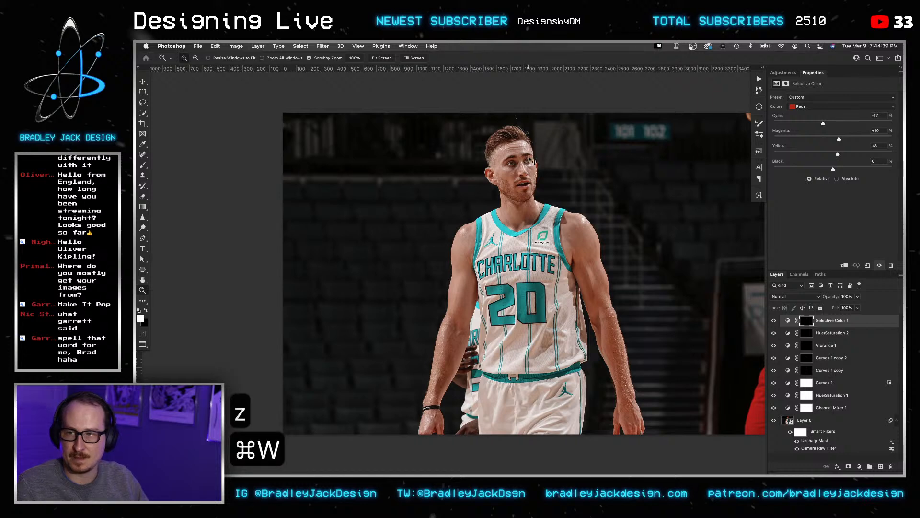
key(super+w)
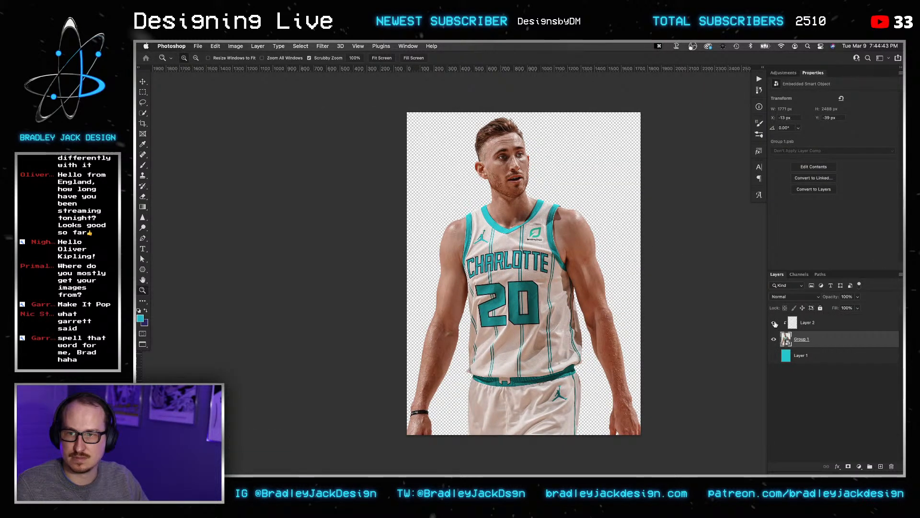
Delete the hidden clipped Layer 2 above Group 1.
click(793, 324)
key(BackSpace)
Draw a white 4 × 4 px ellipse as a catchlight in the player's right iris, positioned at X 719, Y 326 px.
key(z)
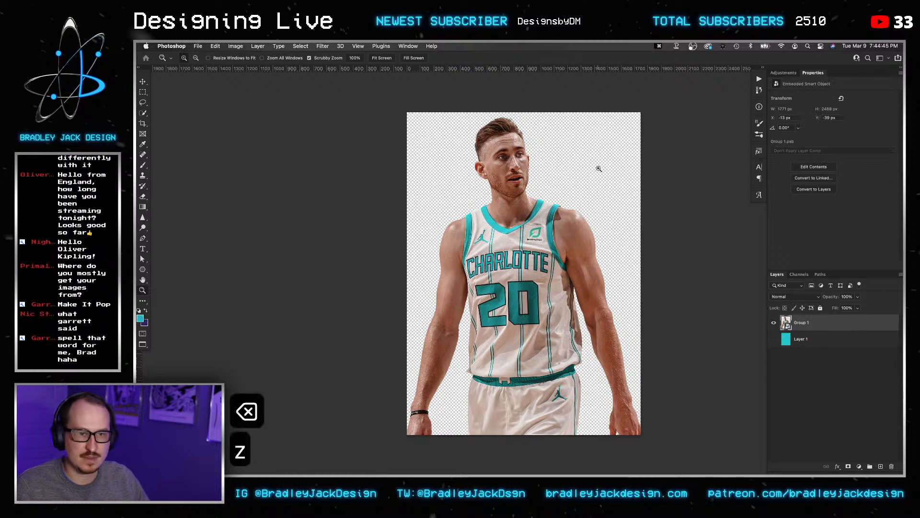
click(518, 147)
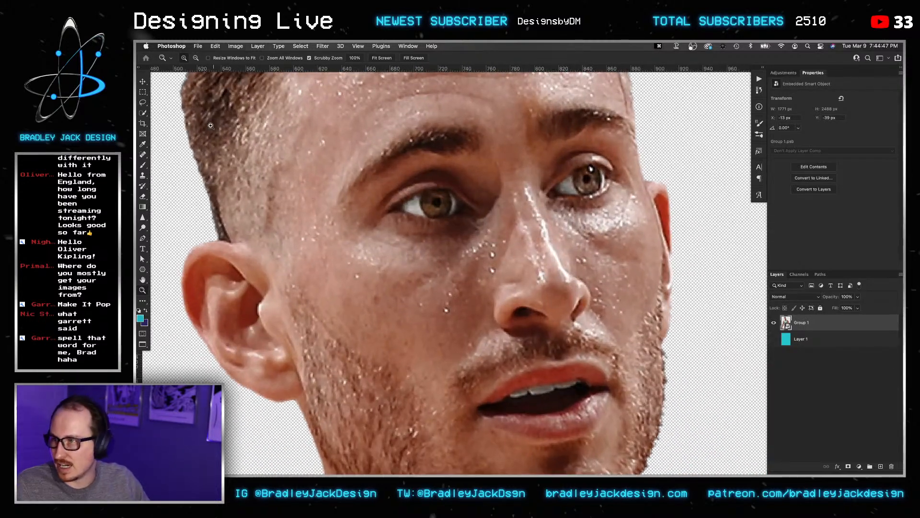
key(m)
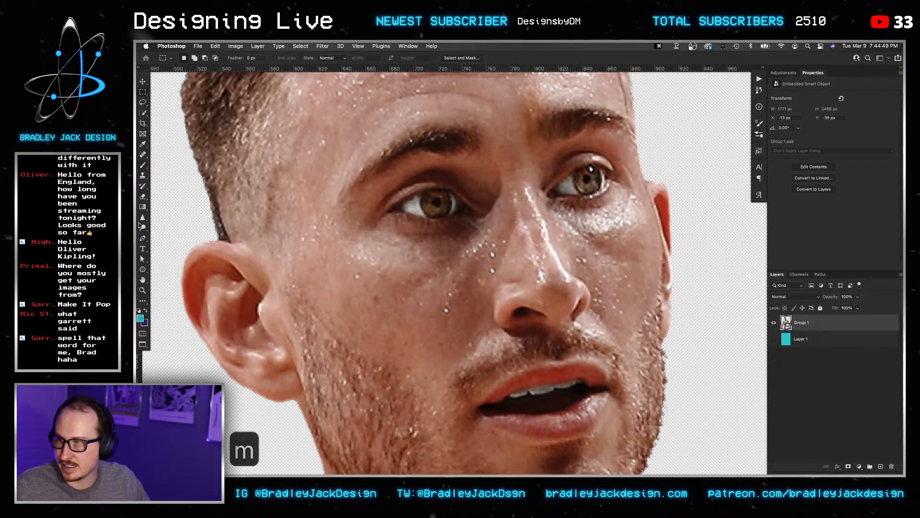
click(142, 269)
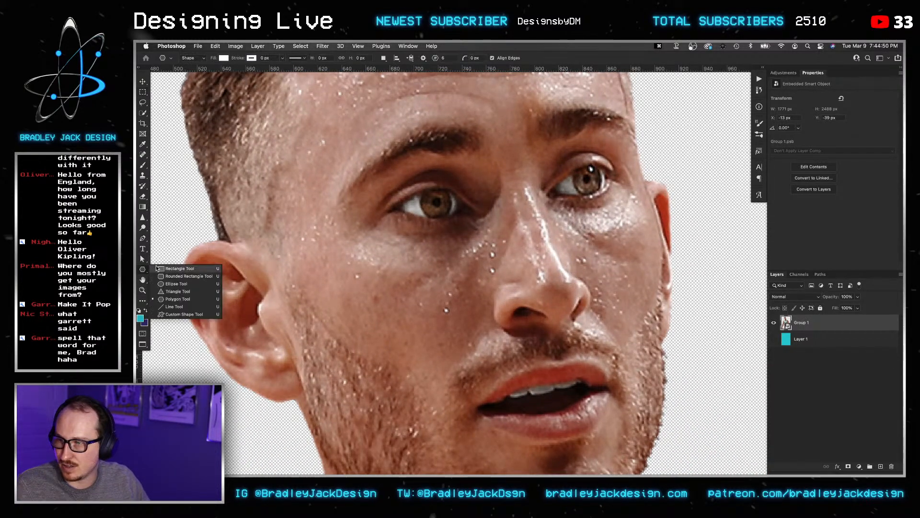
click(175, 283)
drag(591, 169, 441, 196)
key(v)
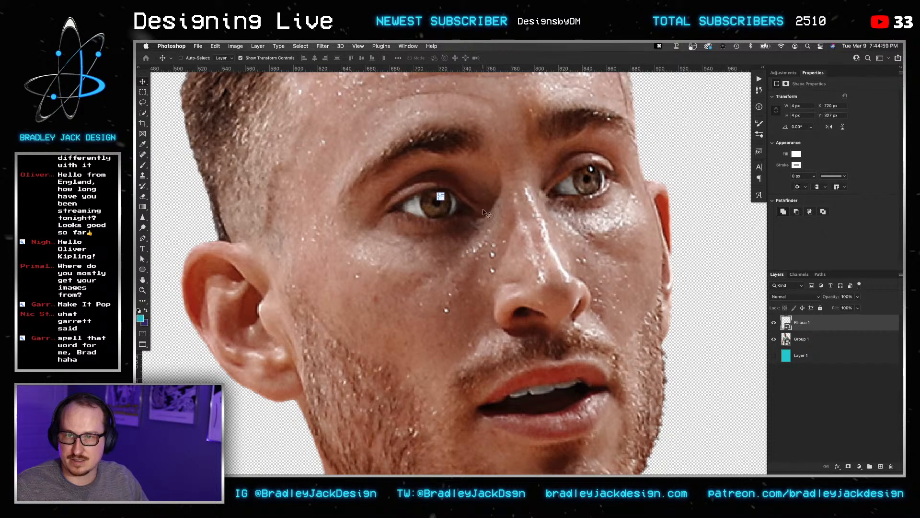
key(Up)
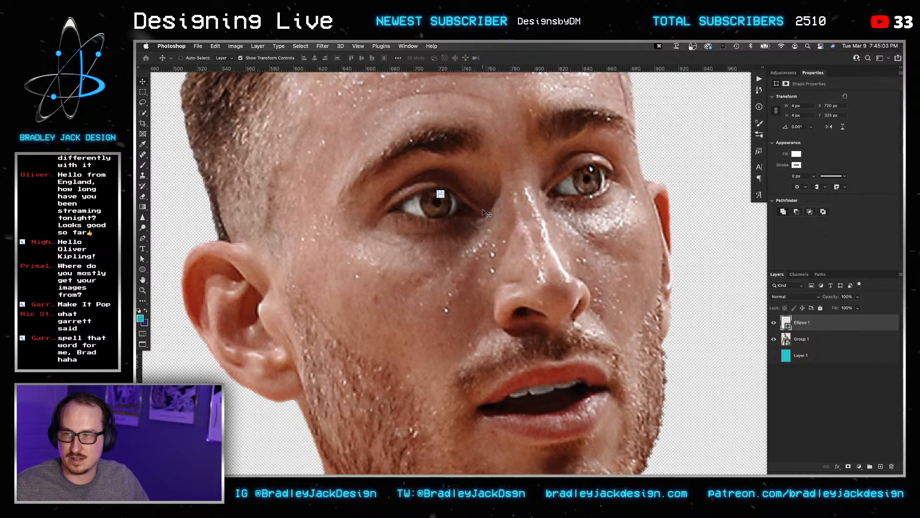
key(Down)
key(Left)
Try applying the last Gaussian Blur directly to the ellipse shape, and undo it.
click(323, 46)
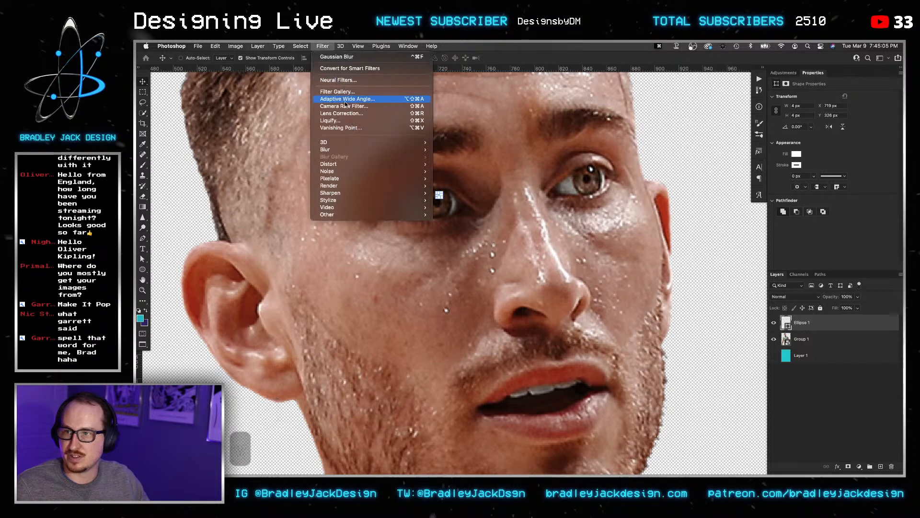
click(337, 56)
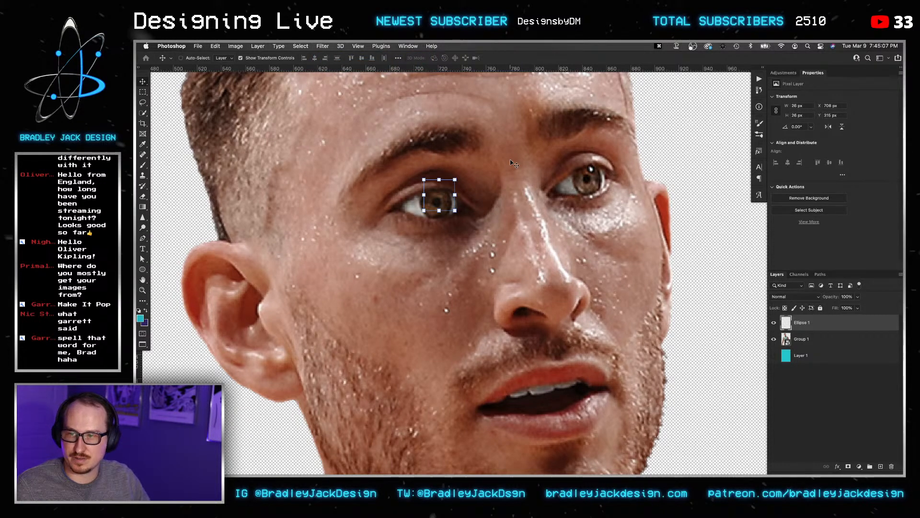
key(super+z)
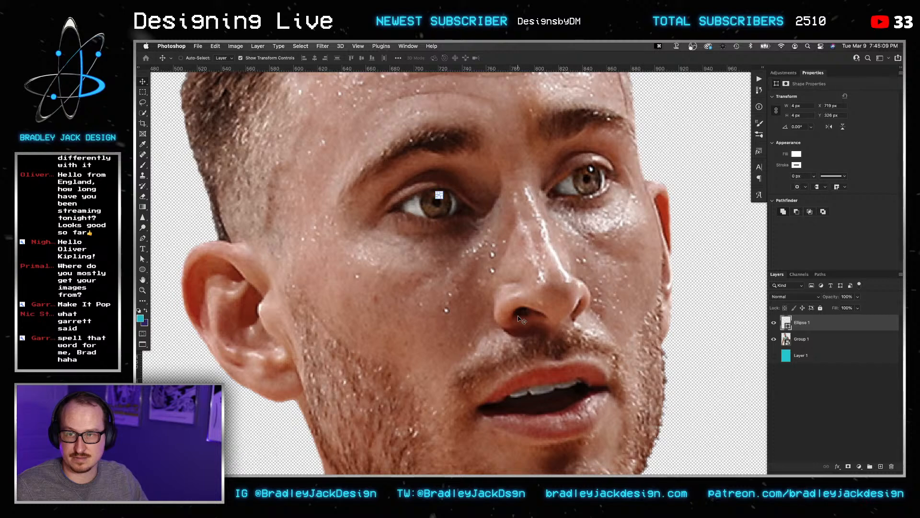
Convert the catchlight ellipse to a smart object and apply a Gaussian Blur with a 0.5 pixel radius.
right_click(801, 322)
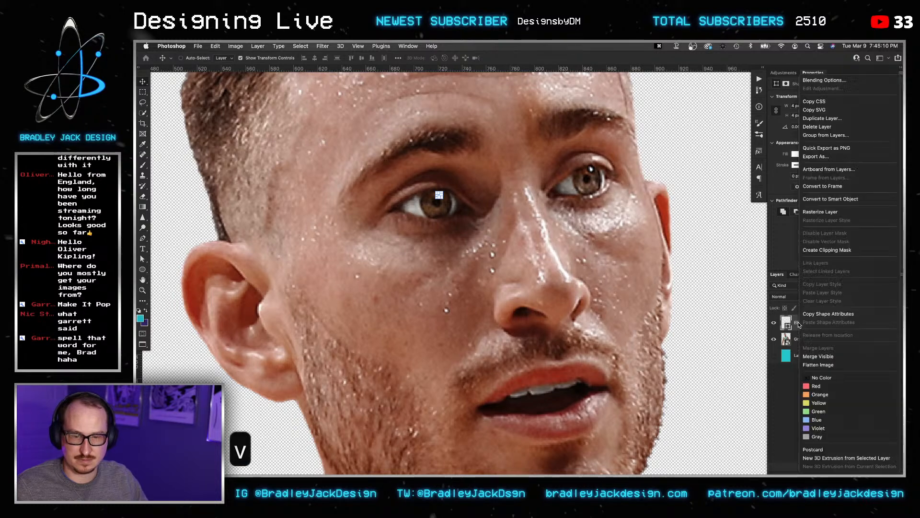
click(830, 199)
click(321, 47)
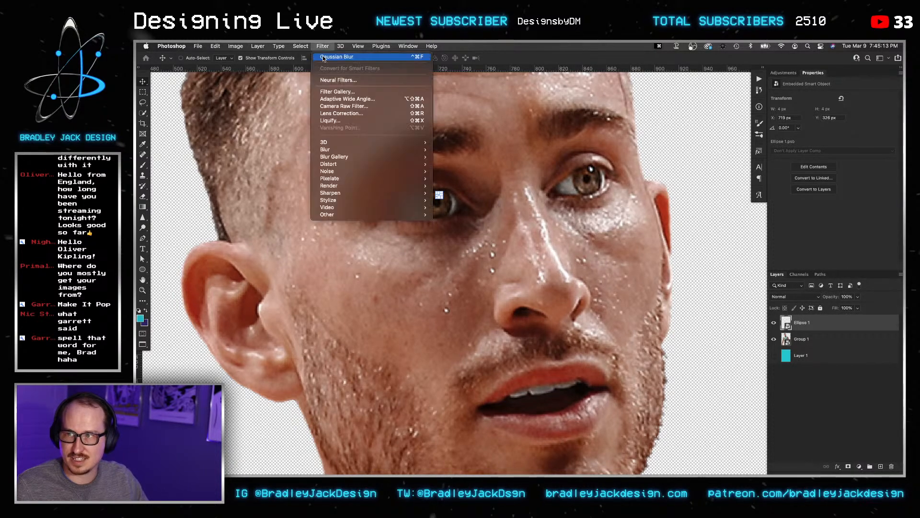
click(330, 56)
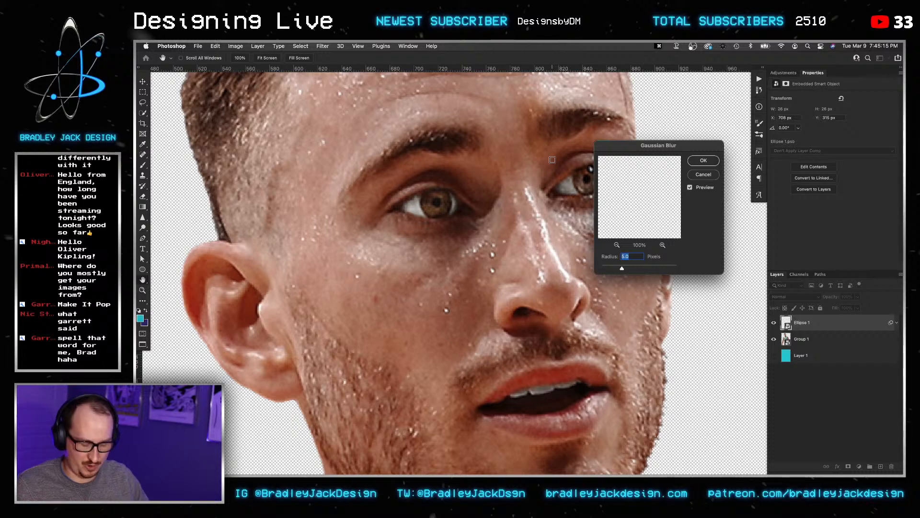
text(1)
key(super+a)
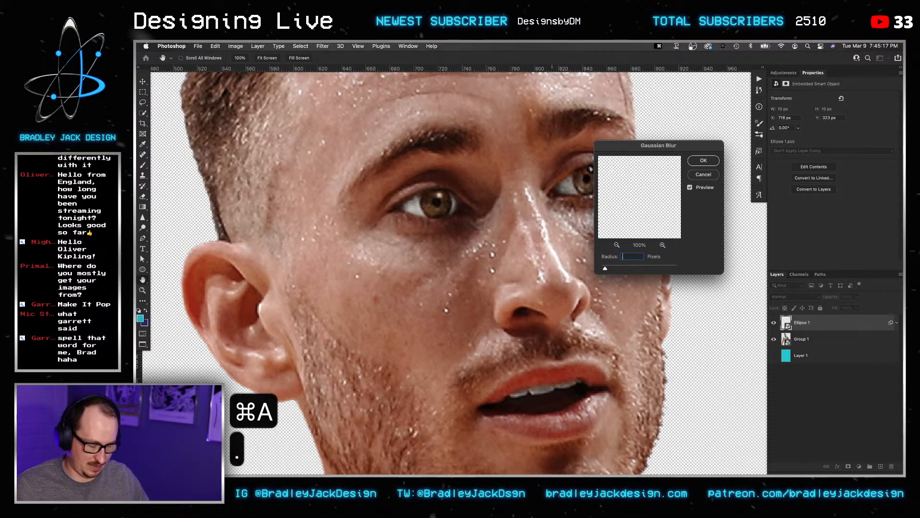
text(.5)
key(Return)
key(Return)
Save and close the cutout smart object to return to the poster.
key(super+s)
key(super+w)
key(v)
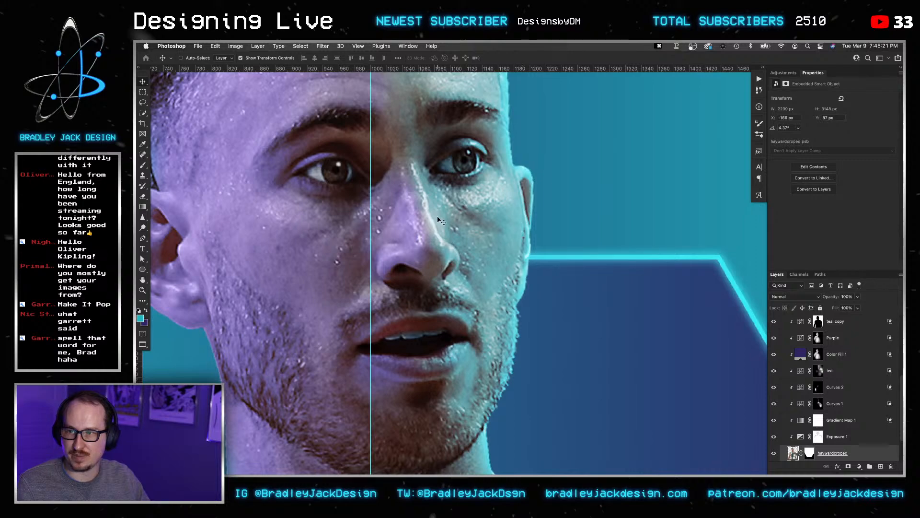
Save the poster document with the updated player cutout.
scroll(442, 221, down, 5)
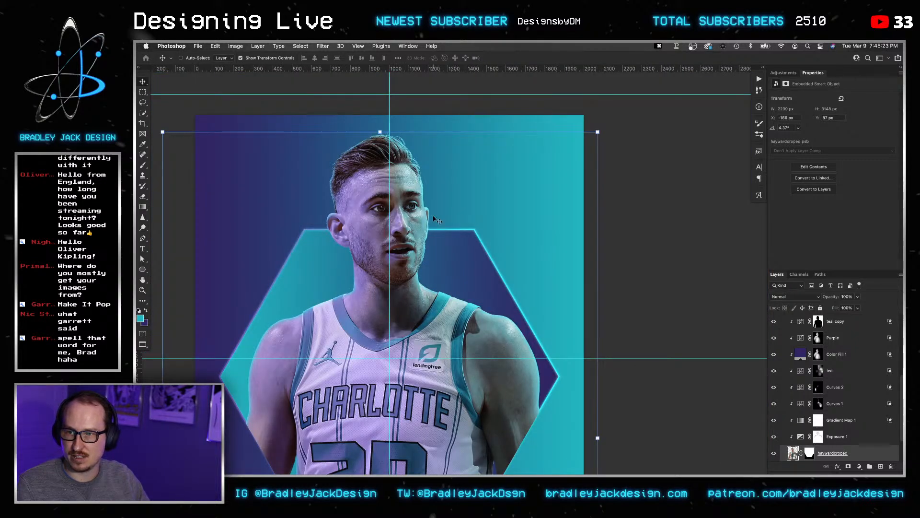
scroll(434, 218, down, 3)
key(v)
key(super+s)
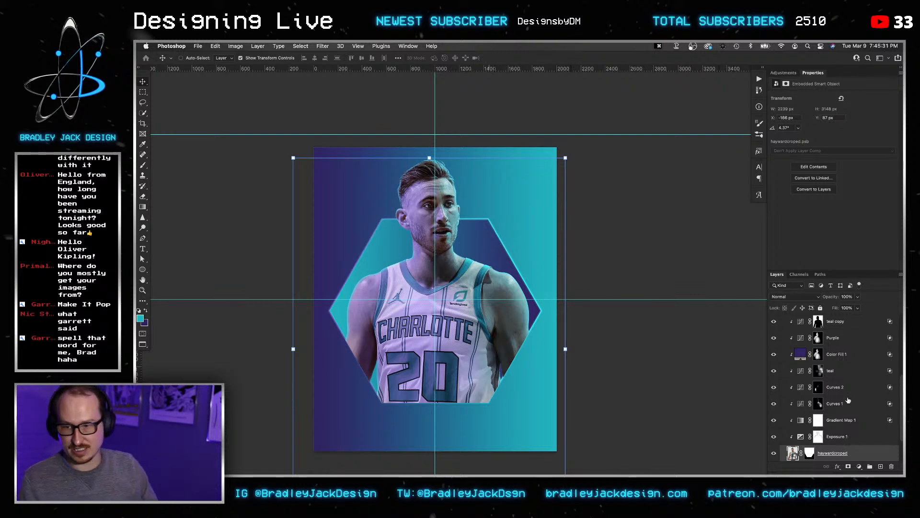
With the teal copy 2 layer active, load the haywardcroped cutout's outline as a selection and contract it by 4 pixels.
scroll(841, 384, up, 2)
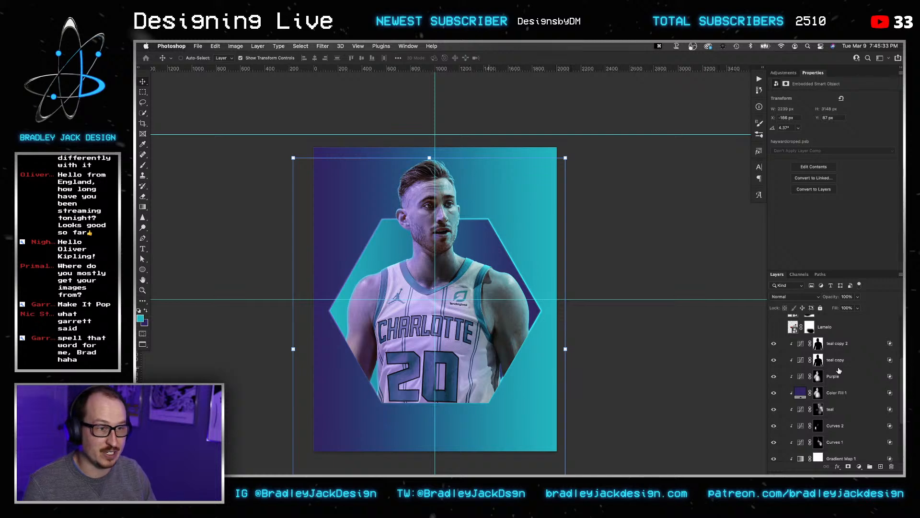
scroll(834, 364, down, 1)
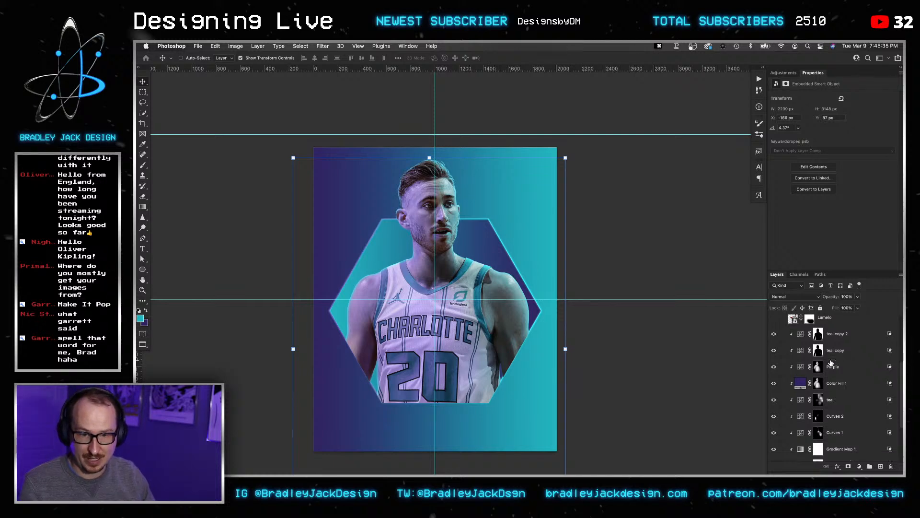
click(835, 336)
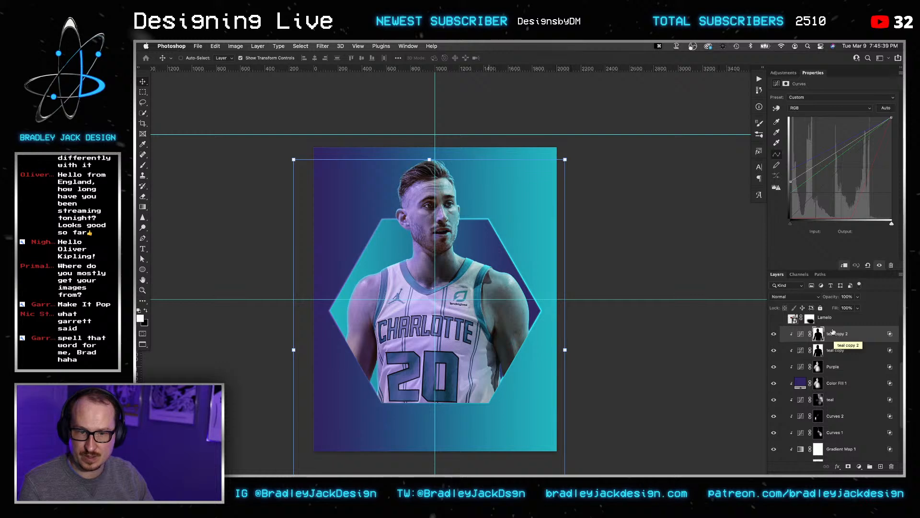
scroll(823, 449, down, 3)
super+click(794, 443)
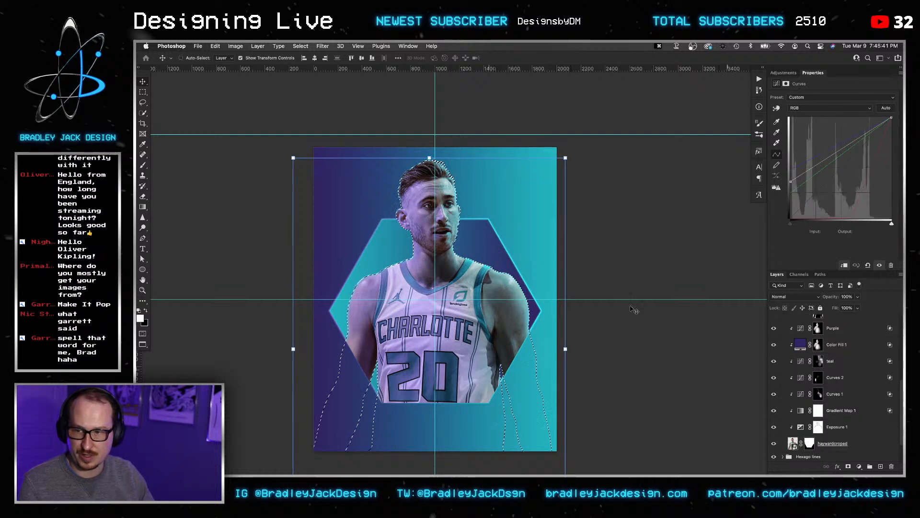
click(301, 46)
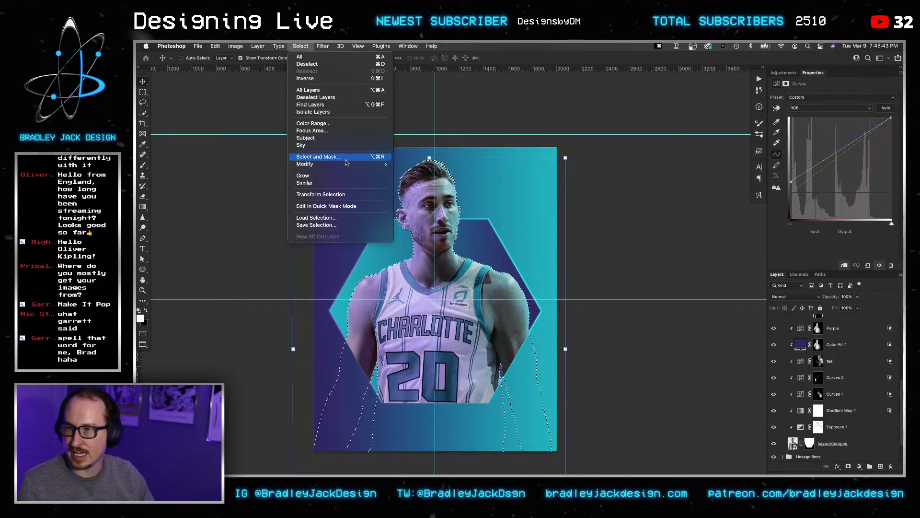
mouse_move(348, 164)
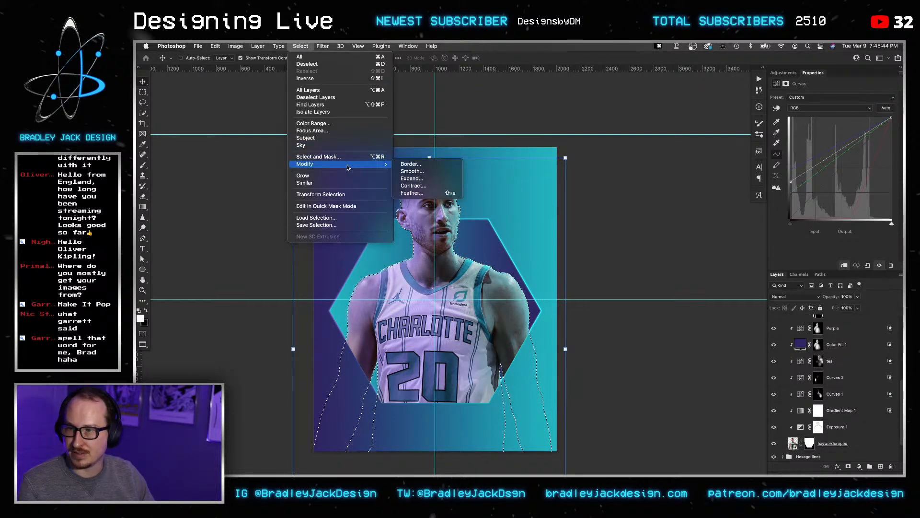
click(414, 186)
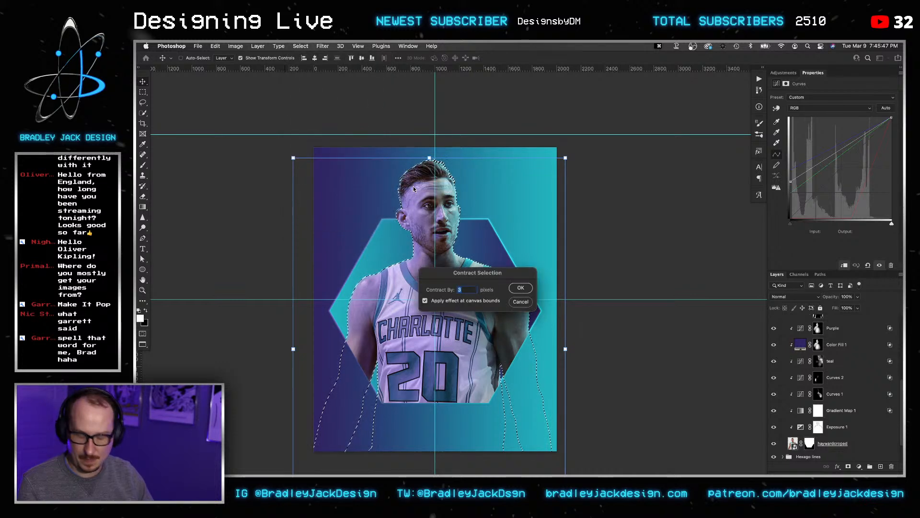
text(4)
key(Return)
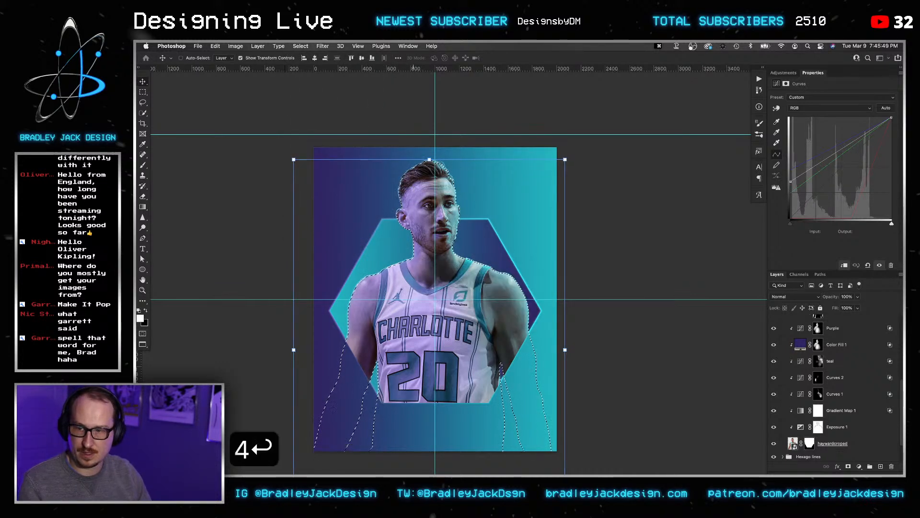
Add a Curves adjustment from the selection, raise its black point output to 128, invert its mask and clip it to the cutout.
scroll(811, 350, up, 5)
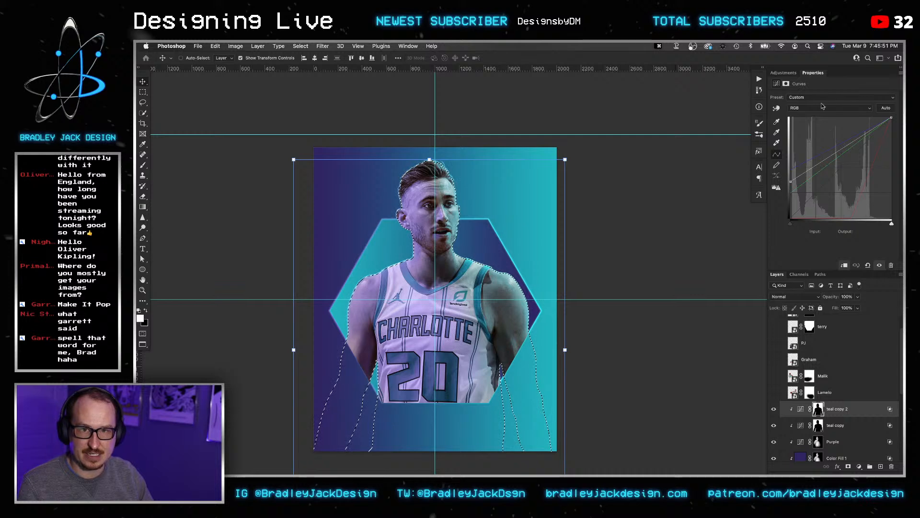
click(787, 73)
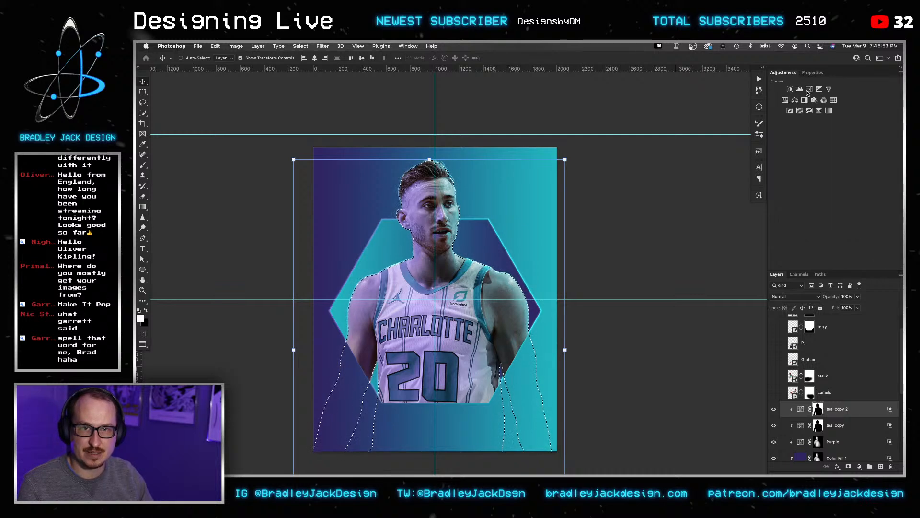
click(797, 95)
drag(791, 217, 777, 167)
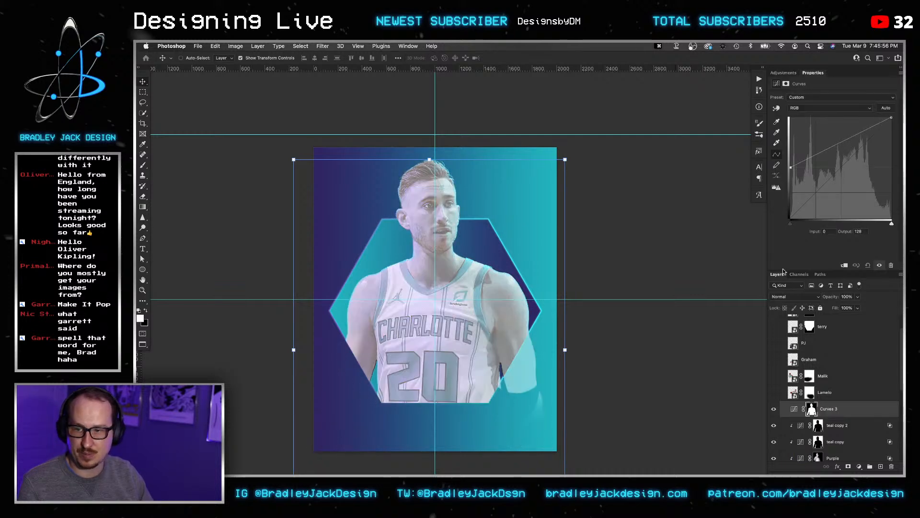
click(812, 409)
key(super+i)
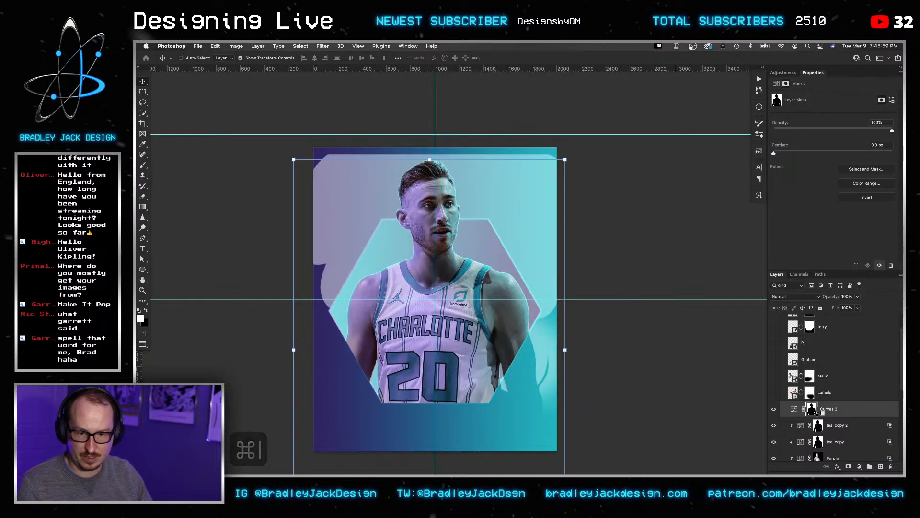
alt+click(818, 417)
key(v)
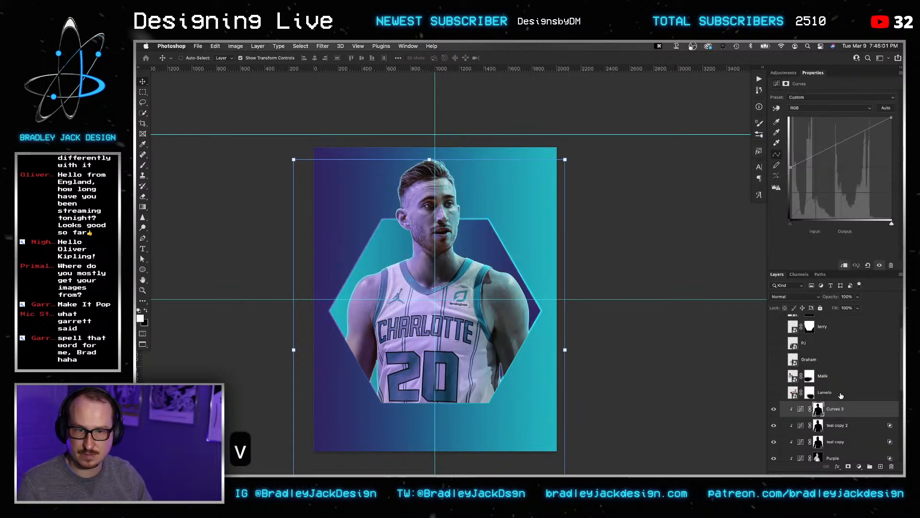
Feather the Curves 3 layer mask by 8.0 px and save the poster.
click(820, 409)
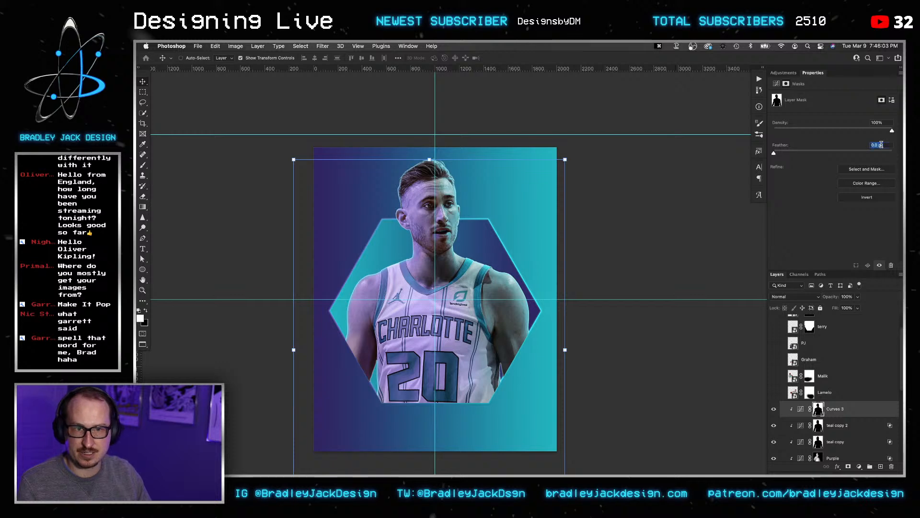
key(Up)
key(Up)
key(Up)
key(Up)
key(Up)
key(Up)
key(Up)
key(Up)
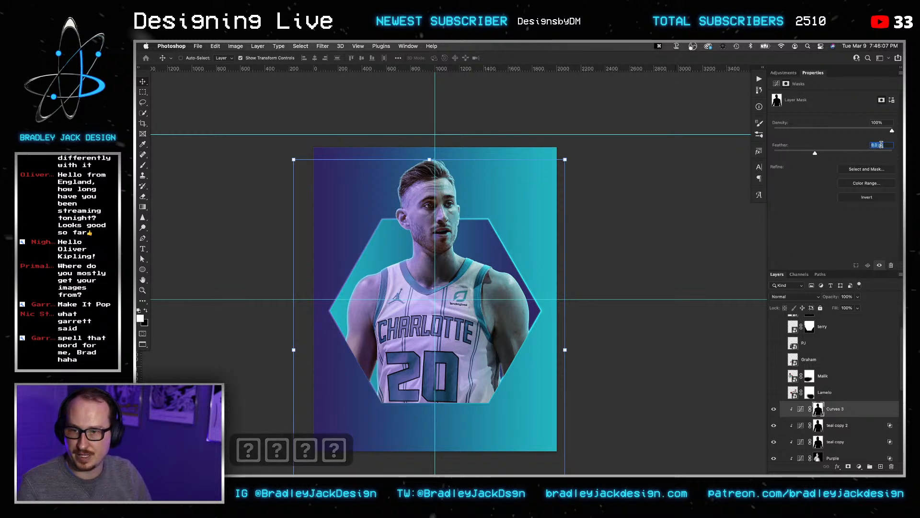
key(Return)
key(Return)
key(v)
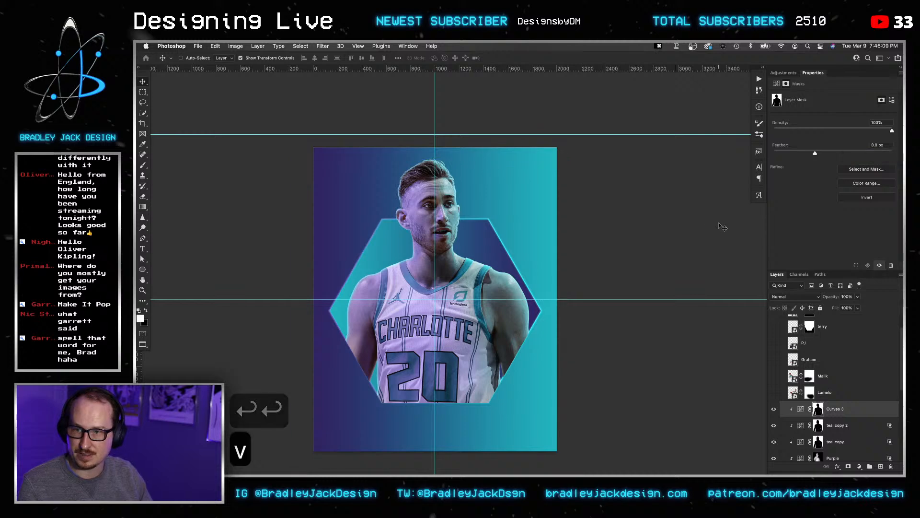
key(super+s)
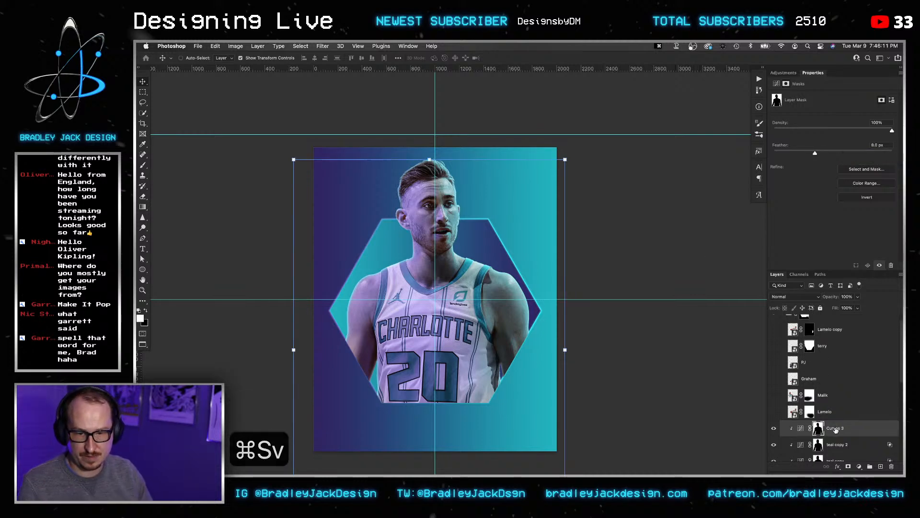
Create a new layer clipped above Curves 3 and sample the dark grey around the canvas as the foreground colour.
key(shift+super+n)
key(Return)
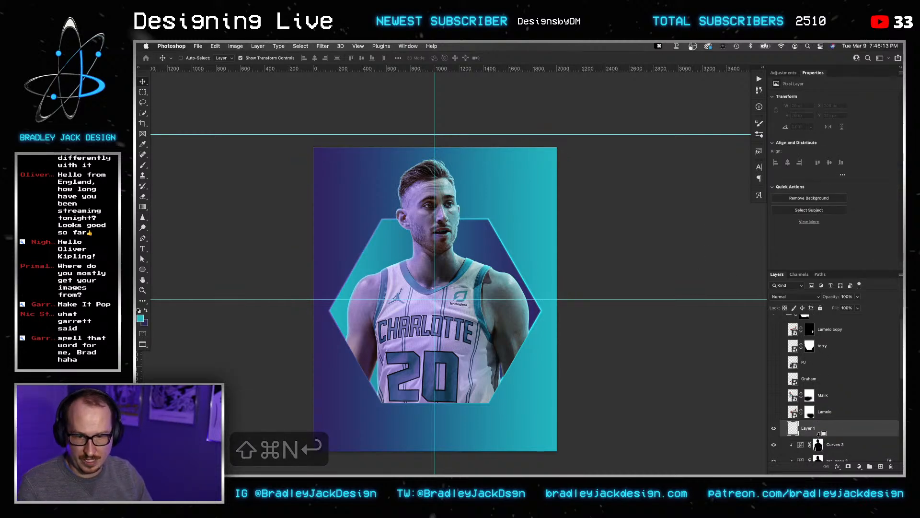
alt+click(822, 436)
key(i)
click(720, 420)
key(g)
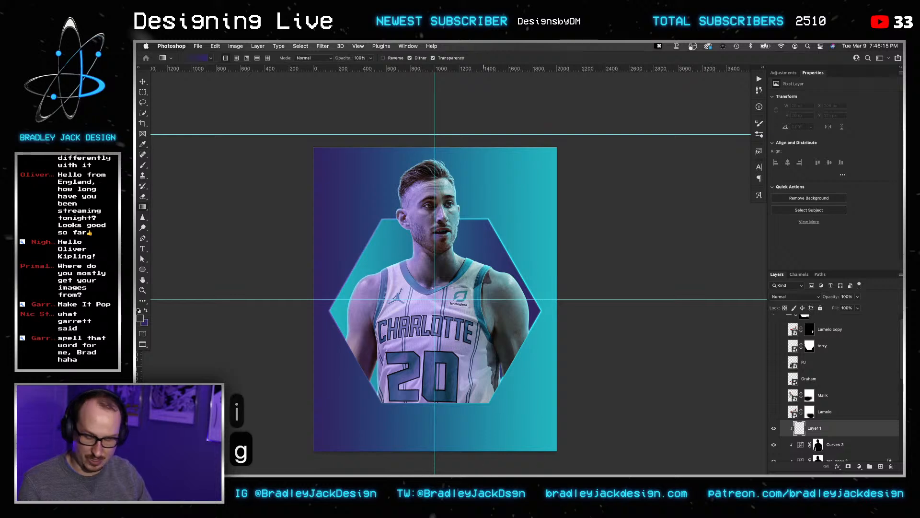
Draw a dark foreground-to-transparent gradient from the poster's bottom up to the player's chest, set the layer to Multiply, and save.
drag(472, 430, 472, 376)
key(super+z)
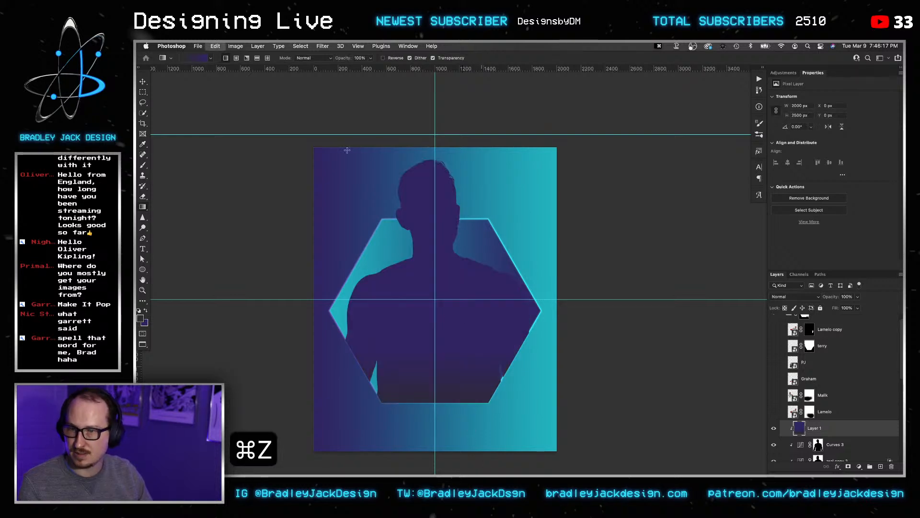
click(210, 58)
click(168, 73)
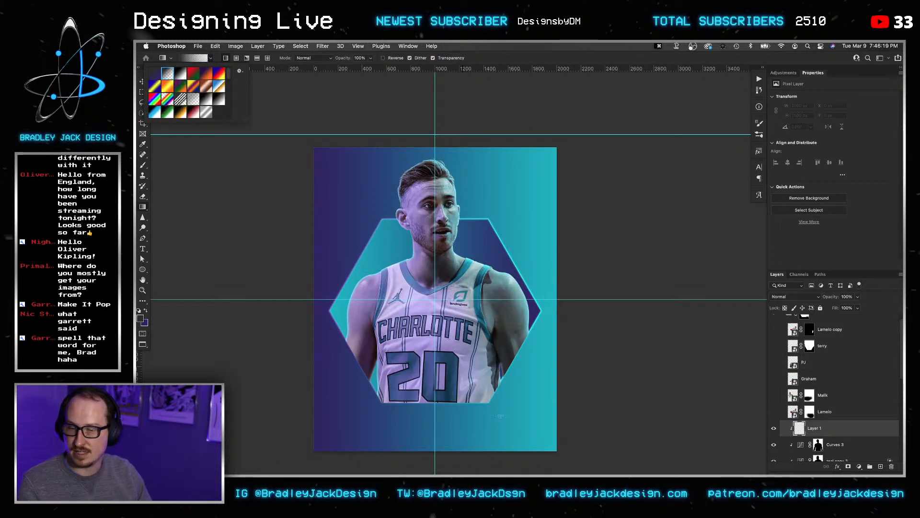
drag(484, 428, 489, 324)
drag(482, 288, 482, 288)
key(v)
key(alt+shift+m)
key(v)
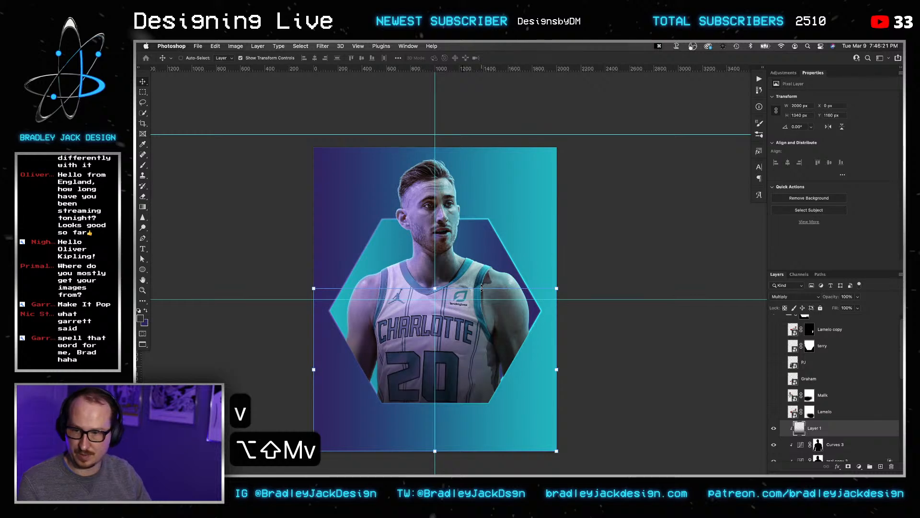
key(v)
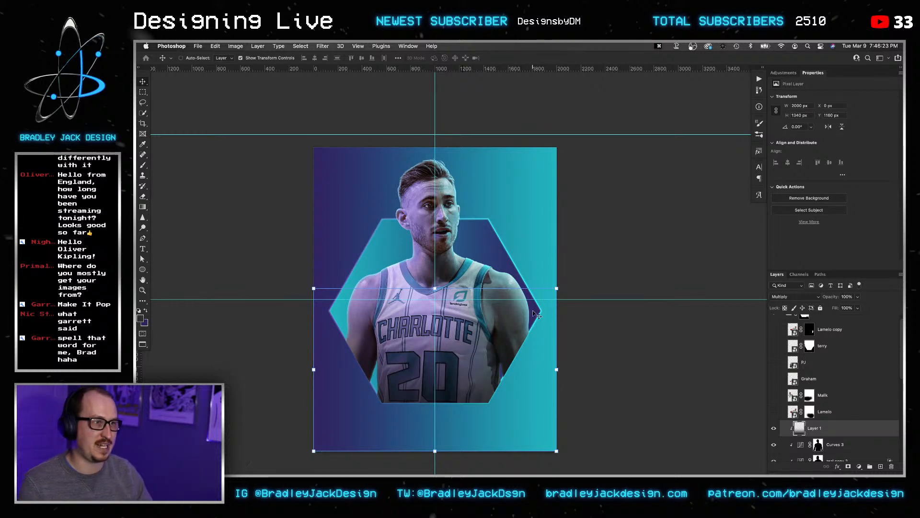
key(super+s)
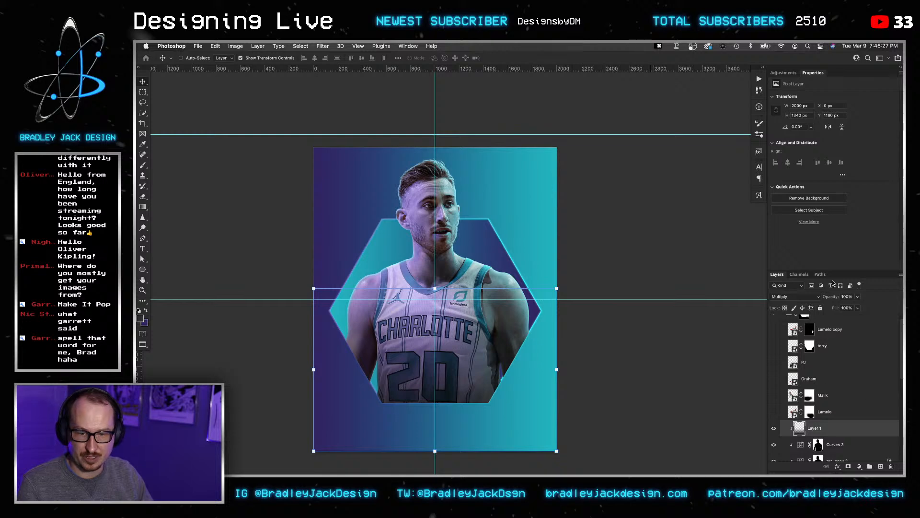
Copy the clipped adjustment layers from Curves 3 down to Exposure 1.
drag(832, 270, 832, 164)
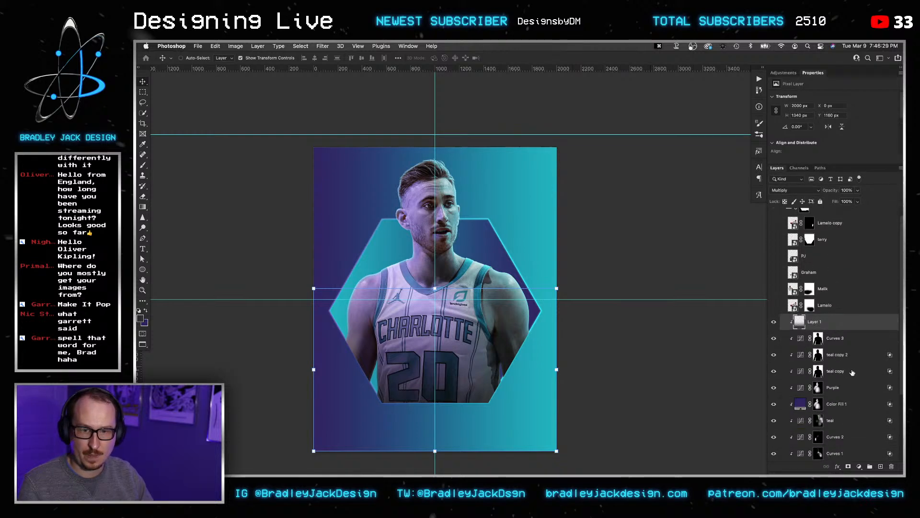
click(834, 339)
scroll(838, 374, down, 5)
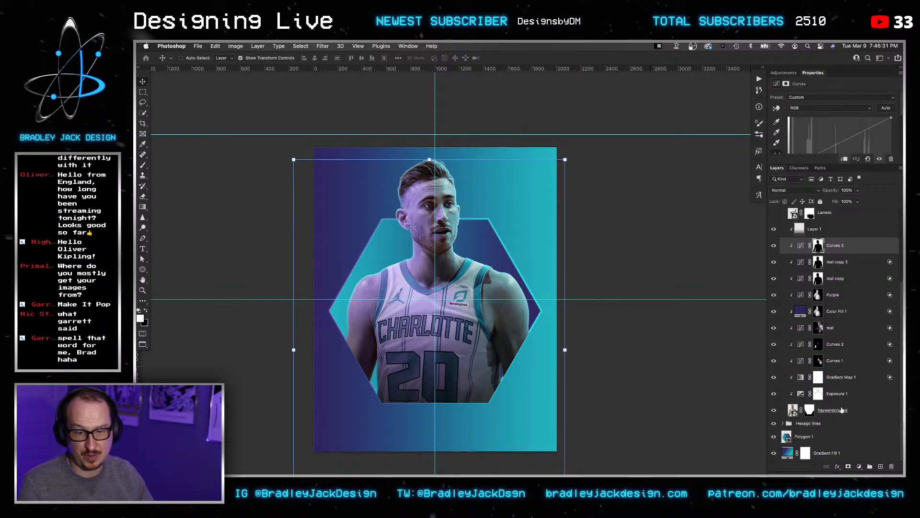
shift+click(841, 410)
key(super+c)
scroll(793, 306, up, 4)
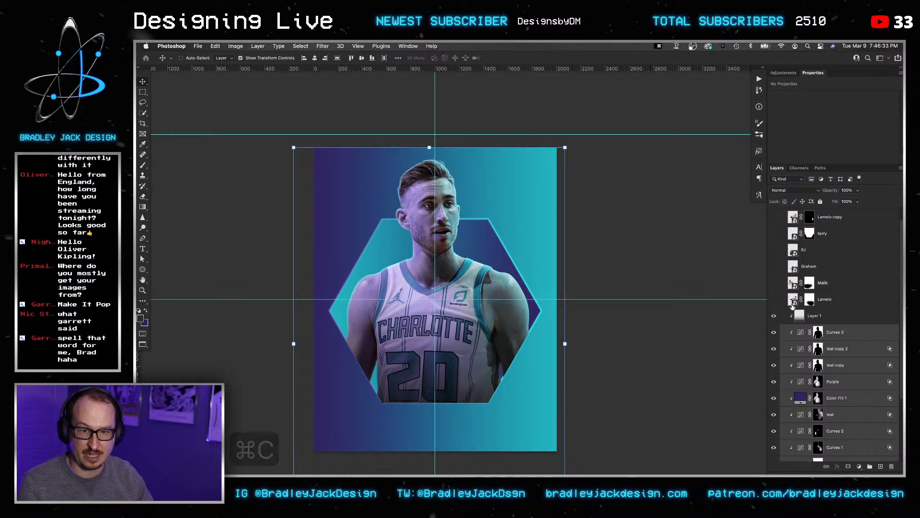
Show the Lamelo cutout, paste the copied adjustment layers above it and clip them to it.
drag(774, 299, 773, 283)
click(819, 298)
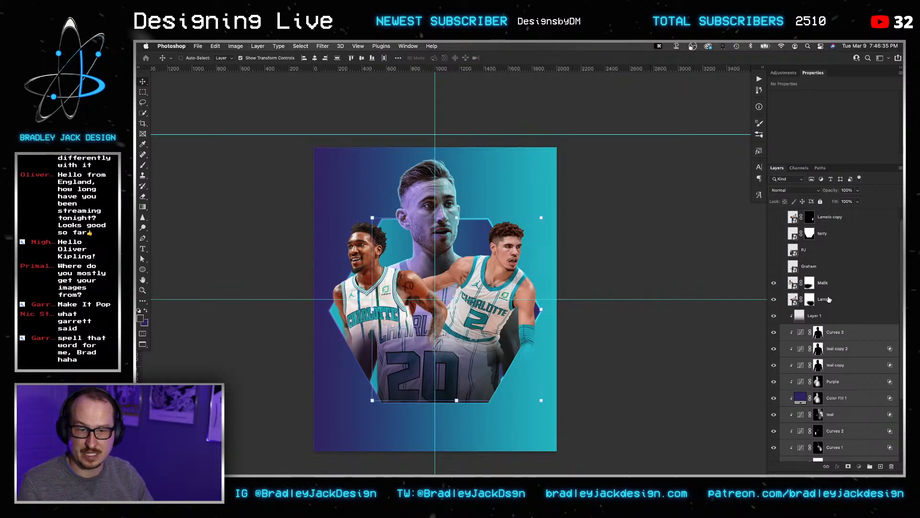
key(super+v)
right_click(831, 438)
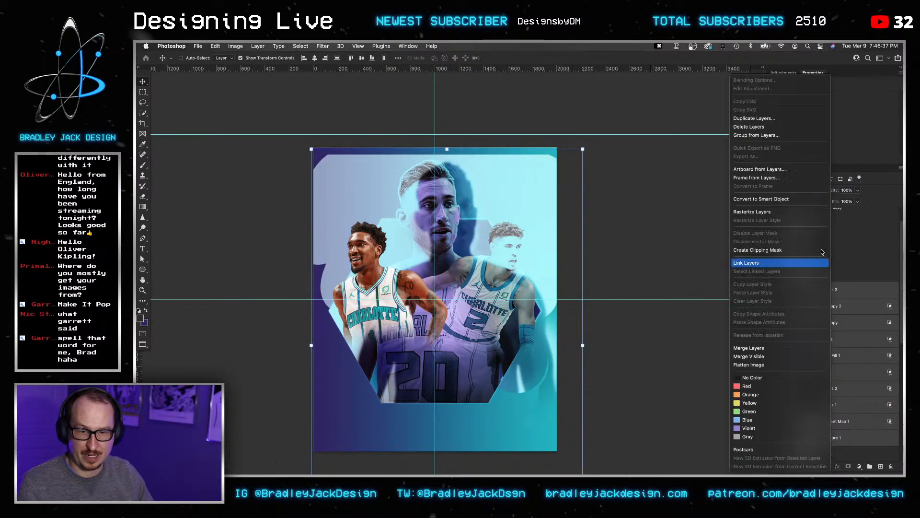
click(800, 250)
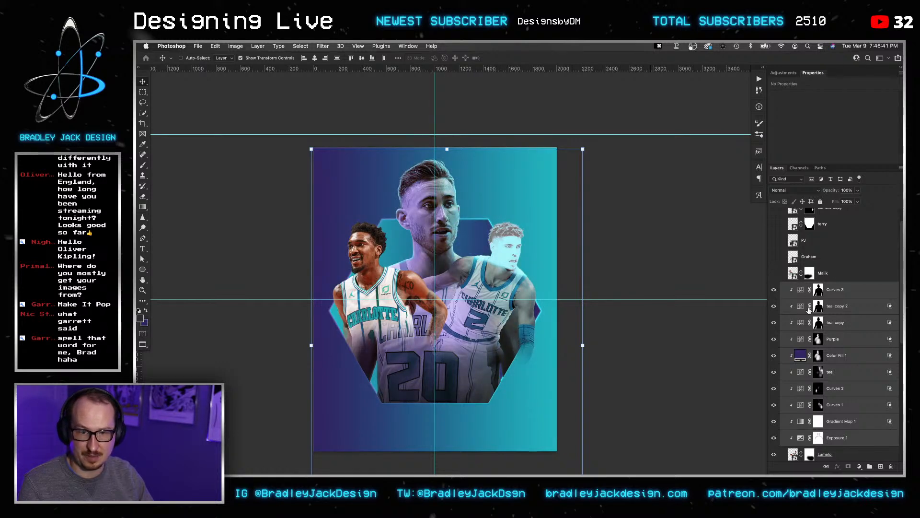
Load the Lamelo cutout's outline as a selection and contract it by 2 pixels.
click(816, 289)
right_click(816, 289)
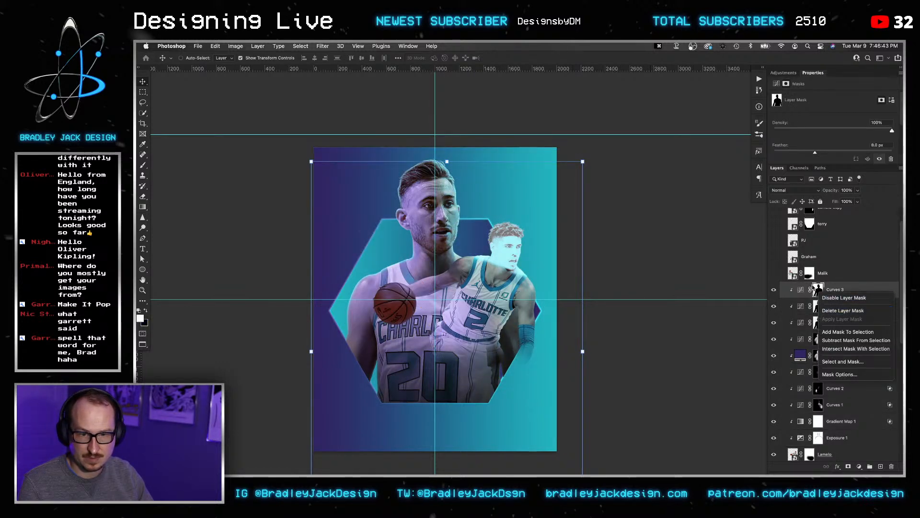
click(813, 315)
super+click(797, 453)
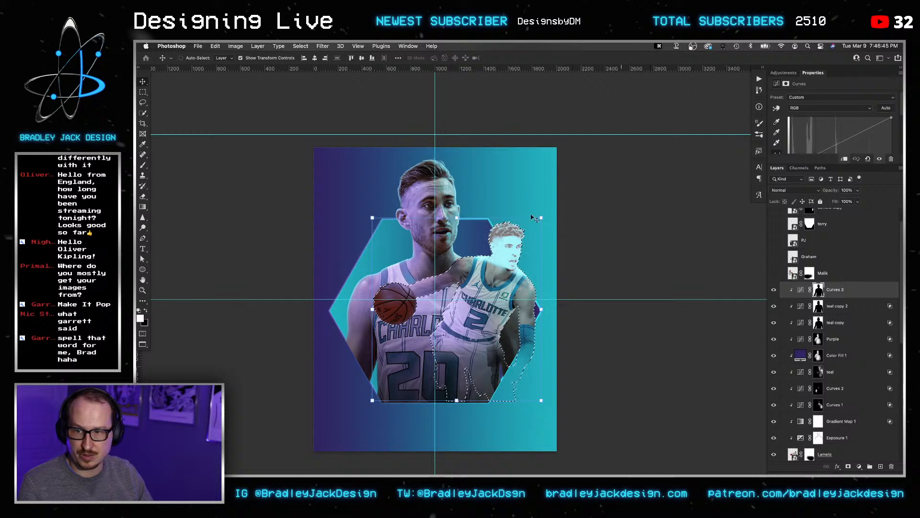
click(235, 46)
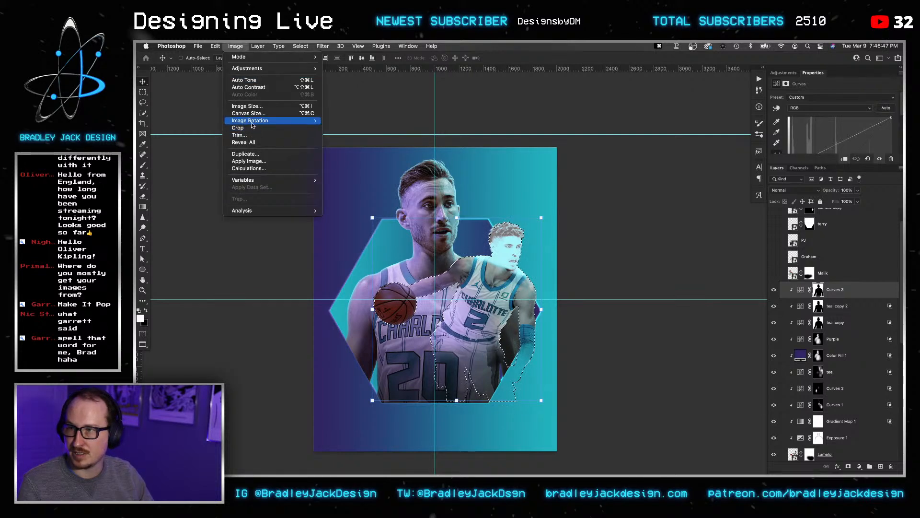
mouse_move(301, 46)
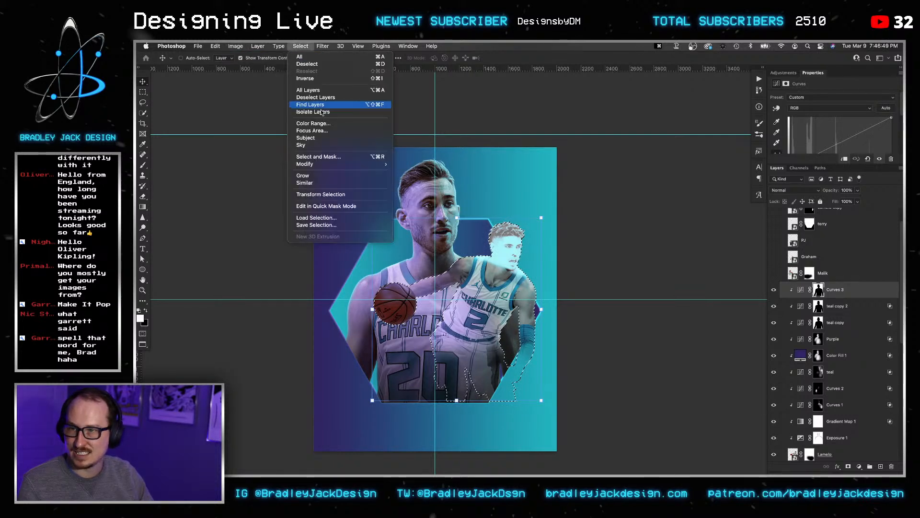
mouse_move(335, 164)
click(410, 186)
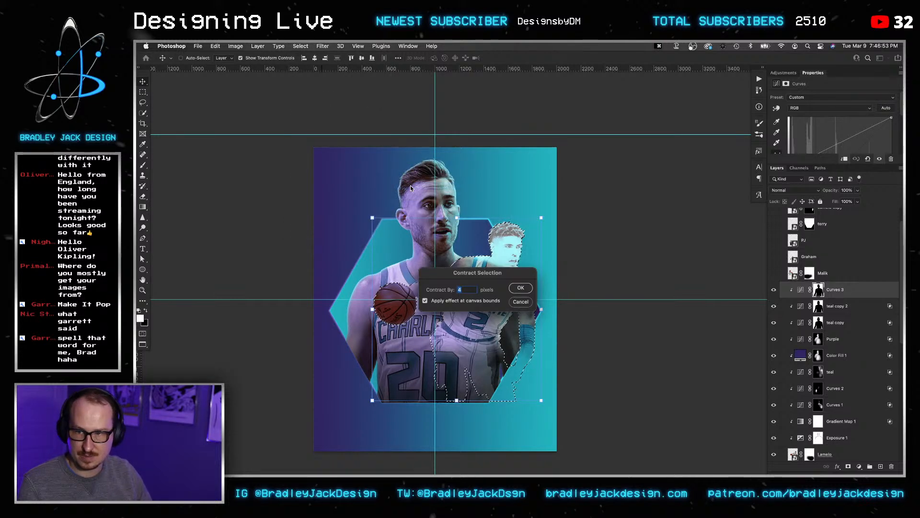
text(2)
key(Return)
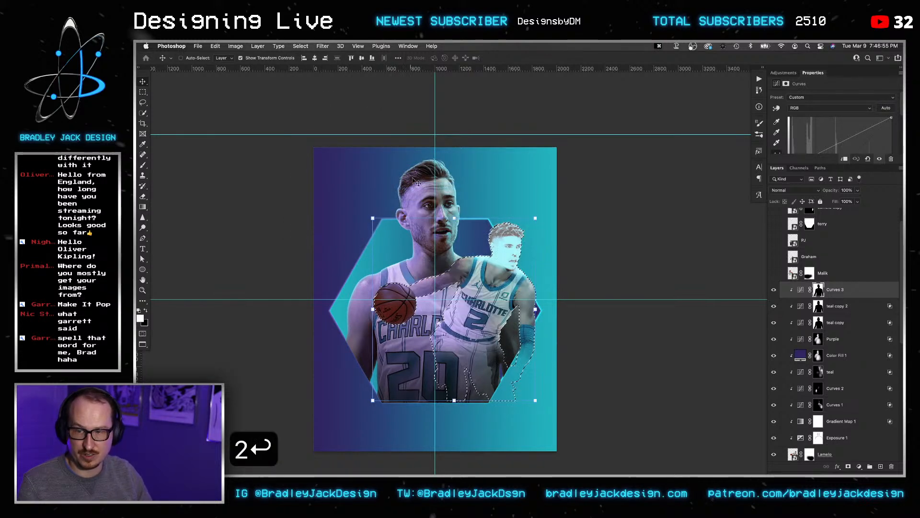
Replace the Curves 3 mask above Lamelo with an inverted mask made from the selection, feathered by 5 px.
right_click(819, 290)
click(837, 309)
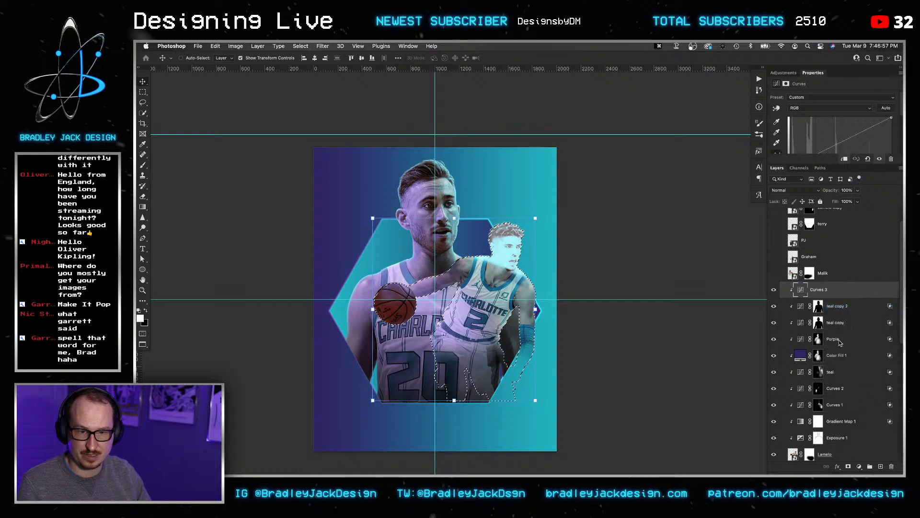
click(848, 467)
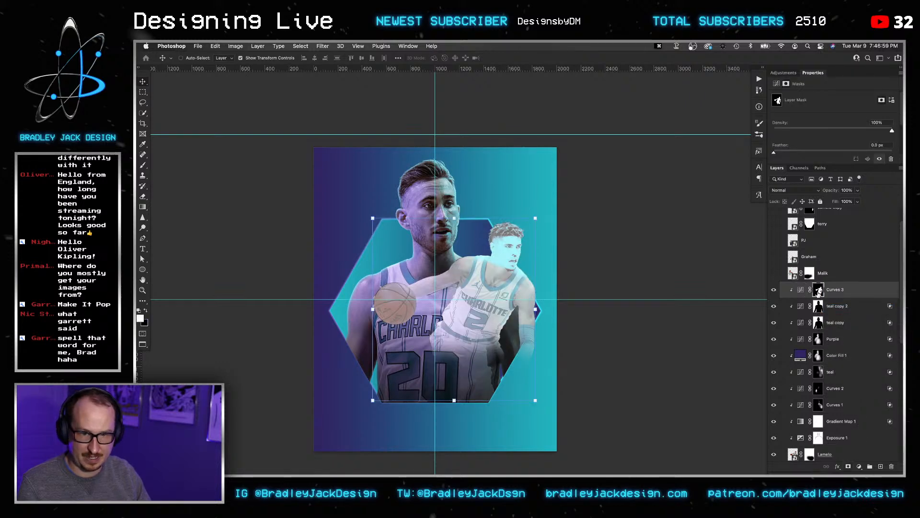
key(super+i)
click(877, 145)
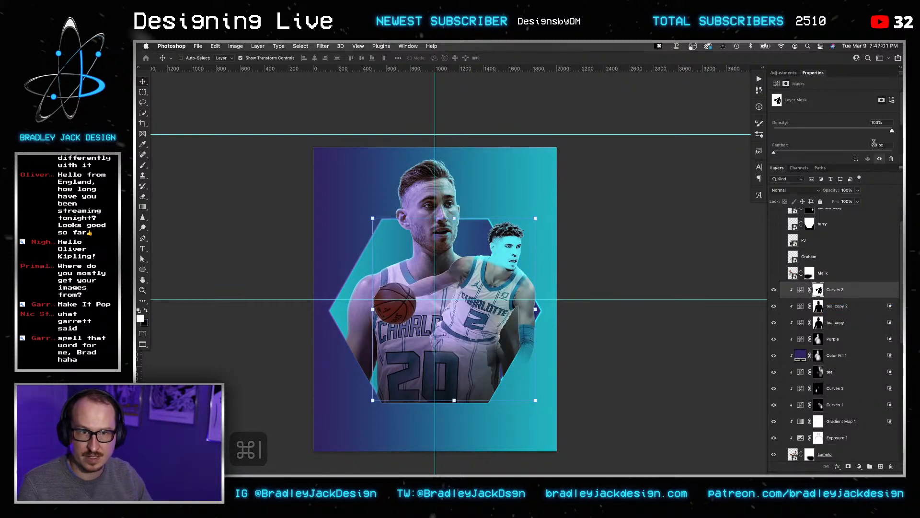
key(super+a)
text(5)
key(Return)
key(Return)
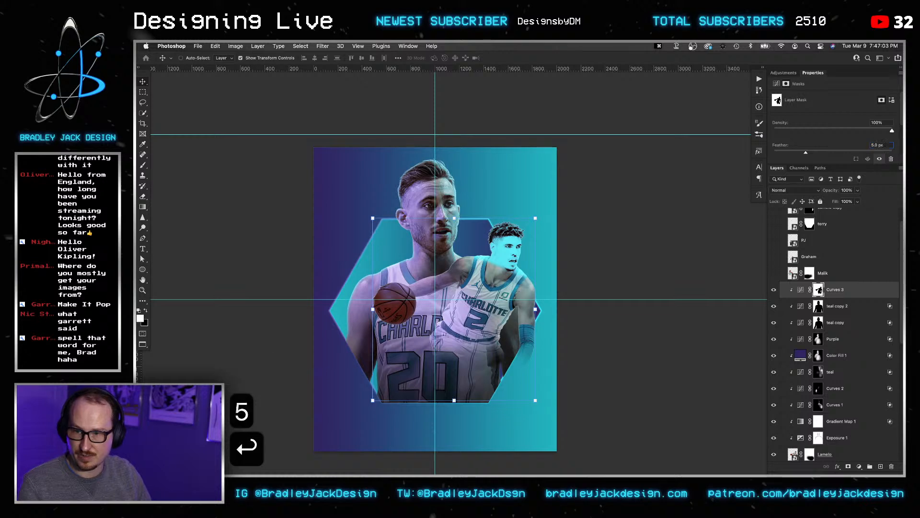
Copy the new Curves 3 mask onto the teal copy 2 and teal copy layers, replacing their old masks.
drag(818, 290, 820, 324)
key(v)
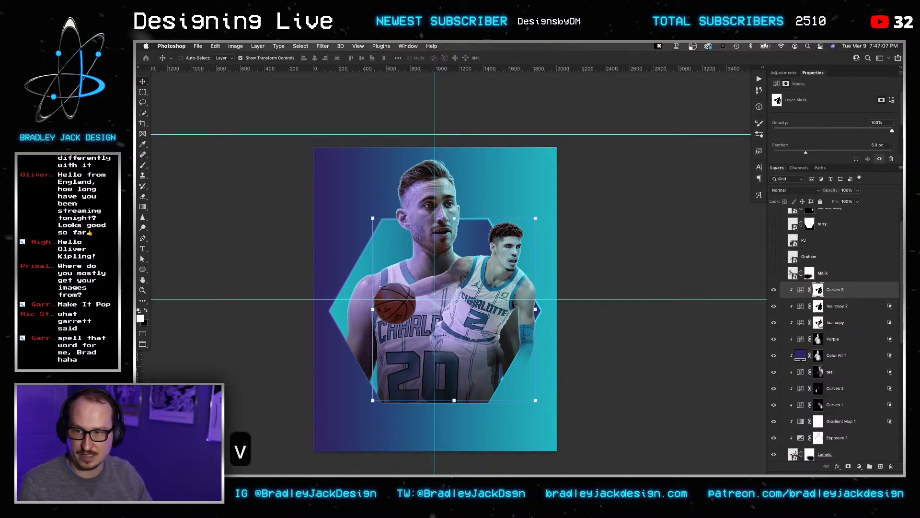
click(818, 307)
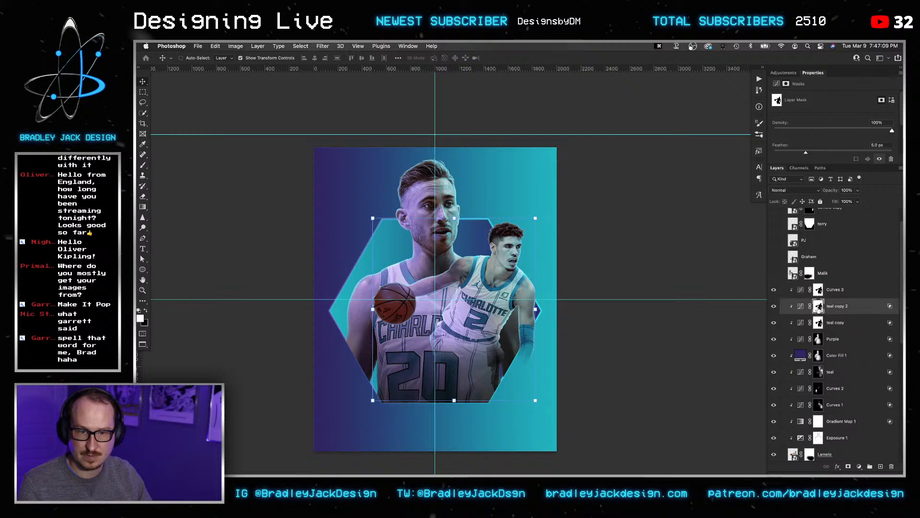
Target the teal copy mask, load Lamelo's outline as a selection and contract it by 1 pixel.
click(820, 324)
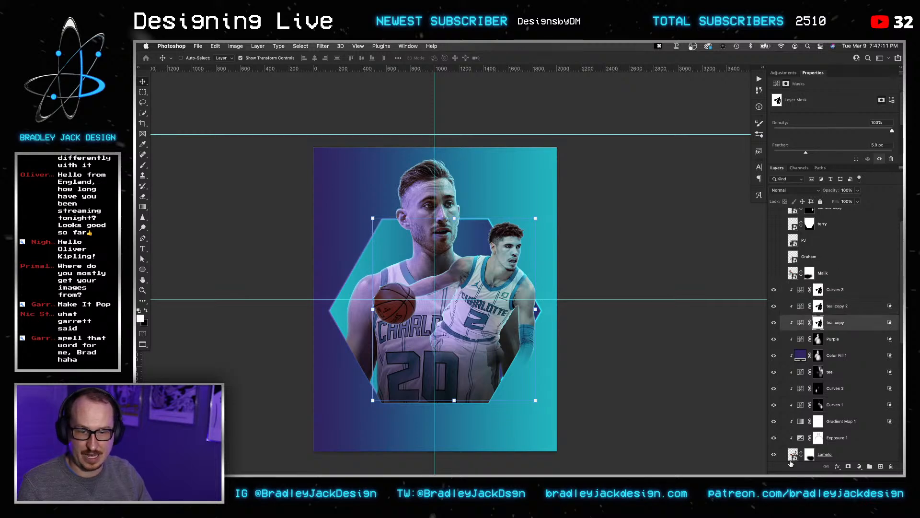
super+click(793, 455)
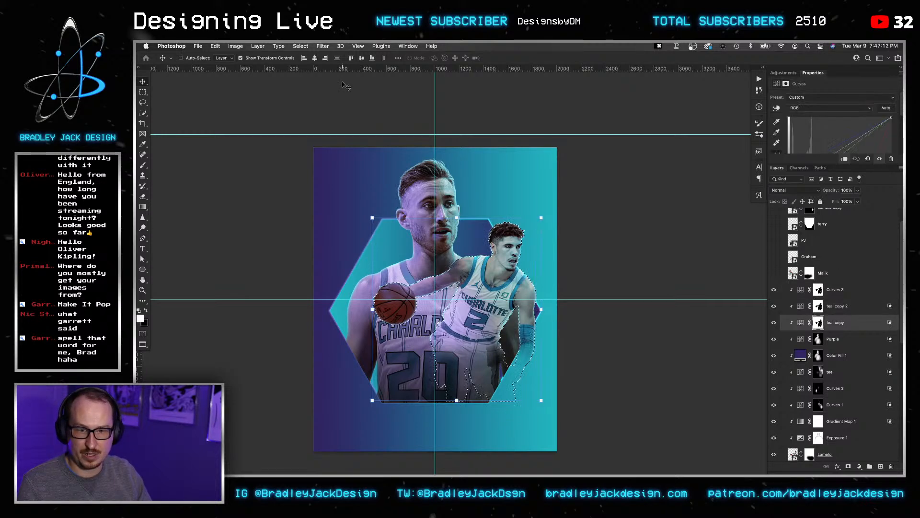
click(241, 47)
mouse_move(301, 46)
mouse_move(316, 164)
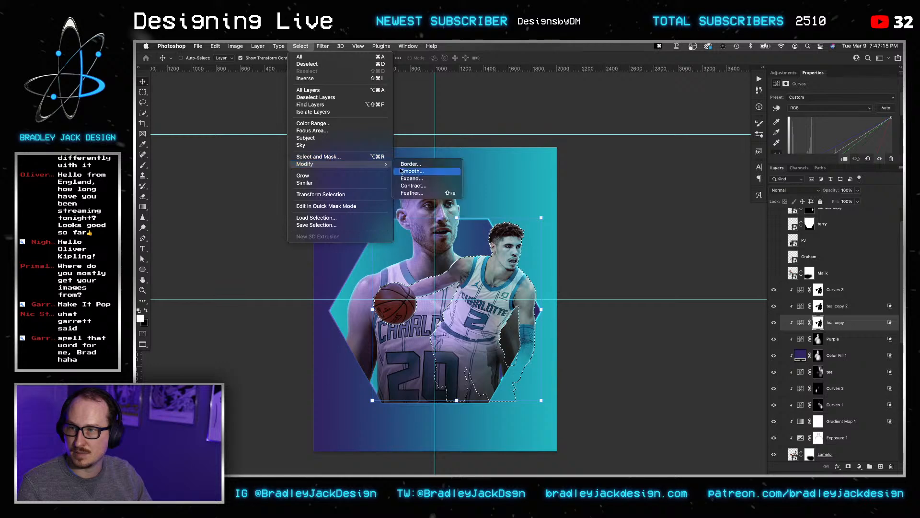
click(418, 185)
text(1)
key(Return)
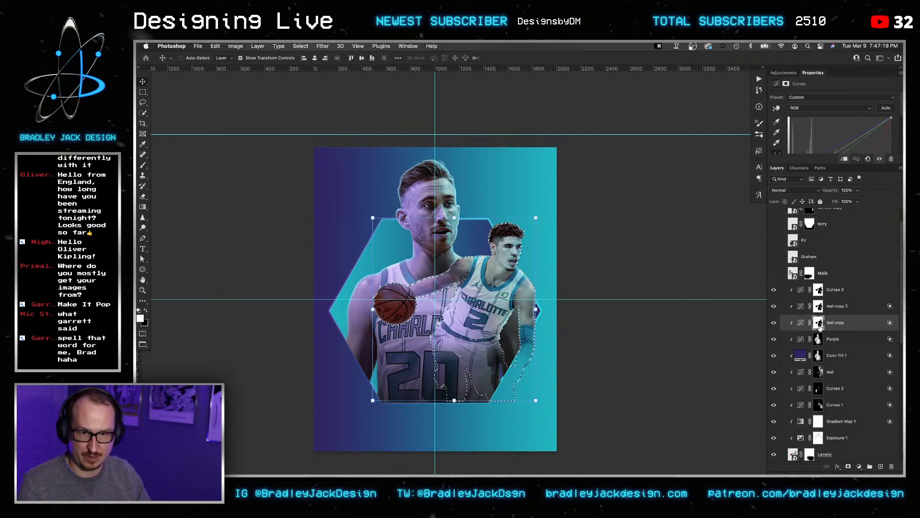
Invert the selection, fill the teal copy mask outside Lamelo's contracted outline with white, and deselect.
key(super+shift+i)
key(BackSpace)
key(super+d)
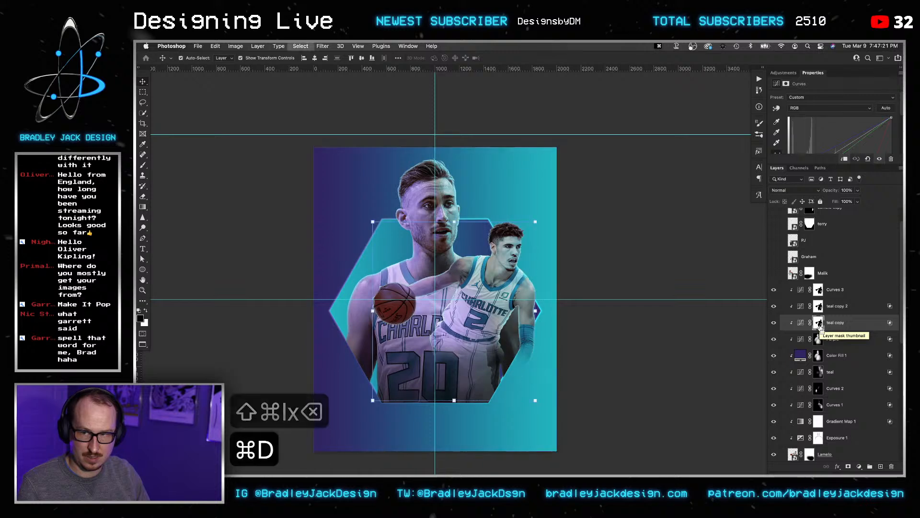
key(v)
click(819, 323)
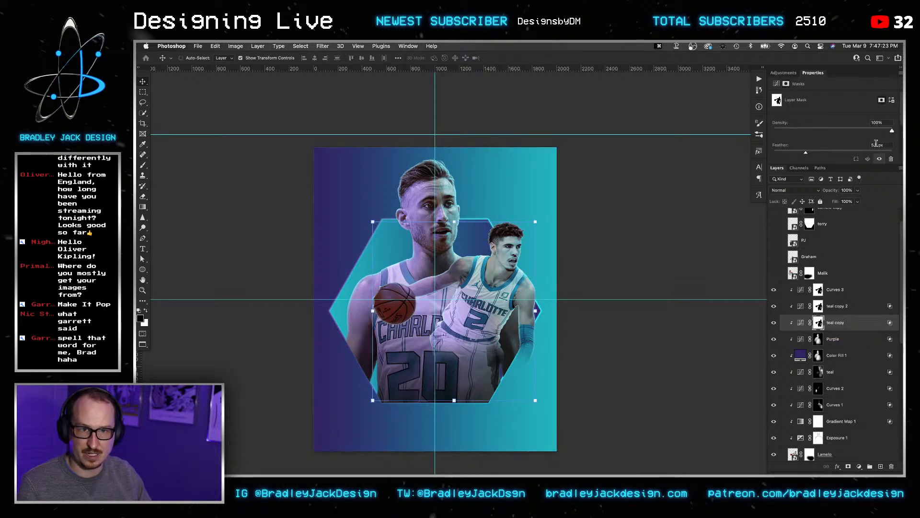
Set the teal copy layer's opacity to 25% and clear the selection around the Lamelo cutout.
key(super+z)
key(2)
key(5)
key(Return)
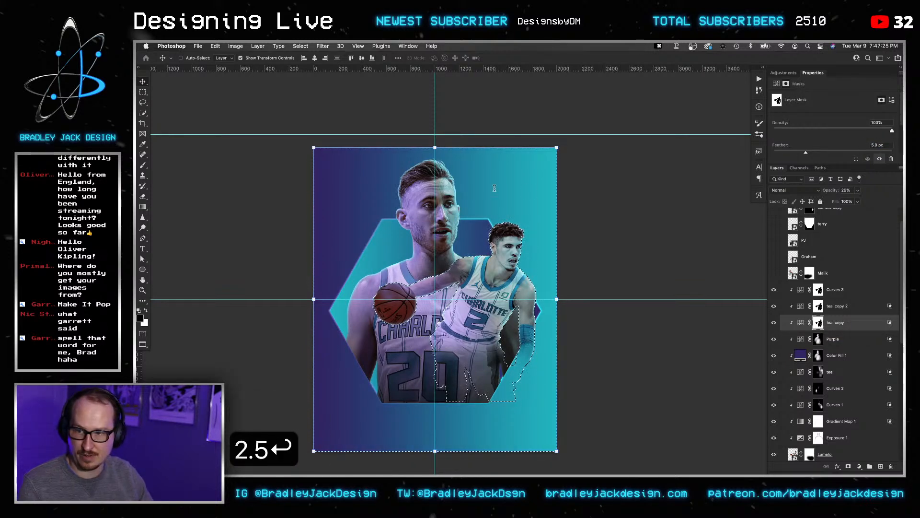
key(z)
drag(497, 254, 567, 232)
key(v)
key(super+d)
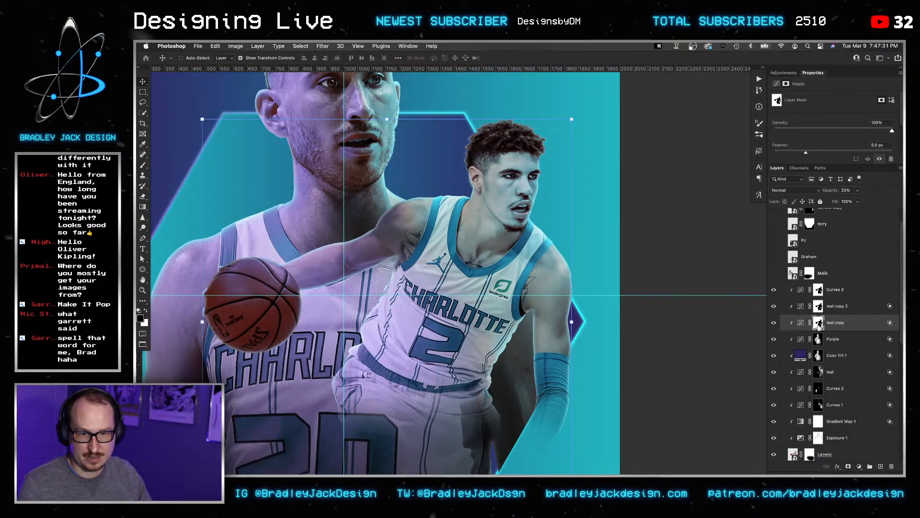
Fill the Purple, Color Fill 1 and teal layer masks above Lamelo entirely with white.
click(829, 339)
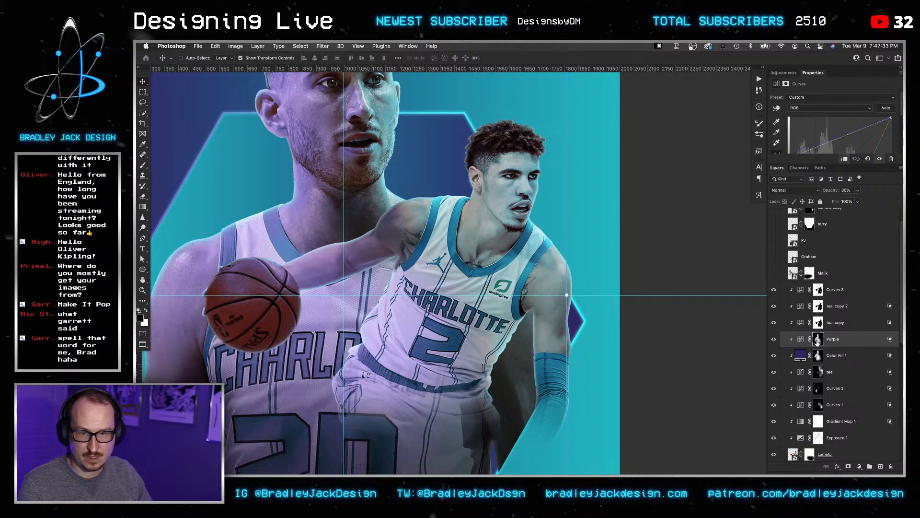
key(super+a)
key(BackSpace)
click(818, 355)
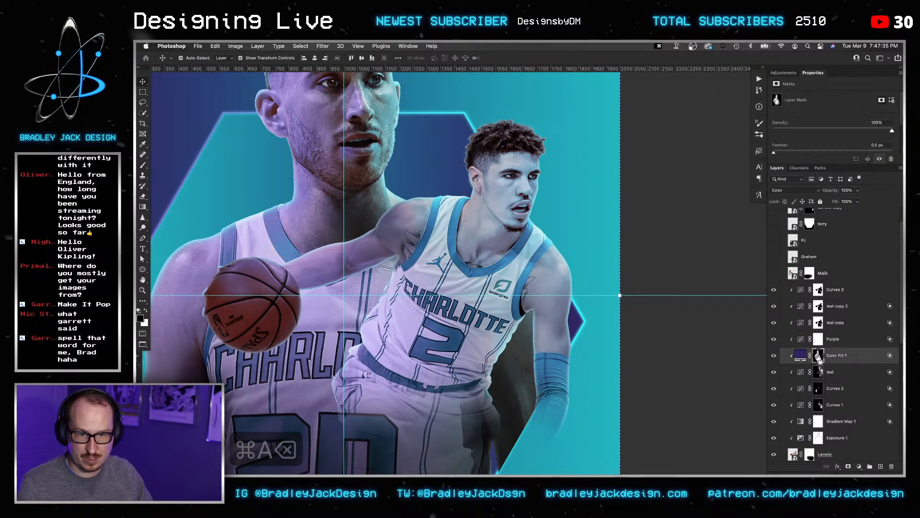
click(819, 371)
key(super+a)
key(BackSpace)
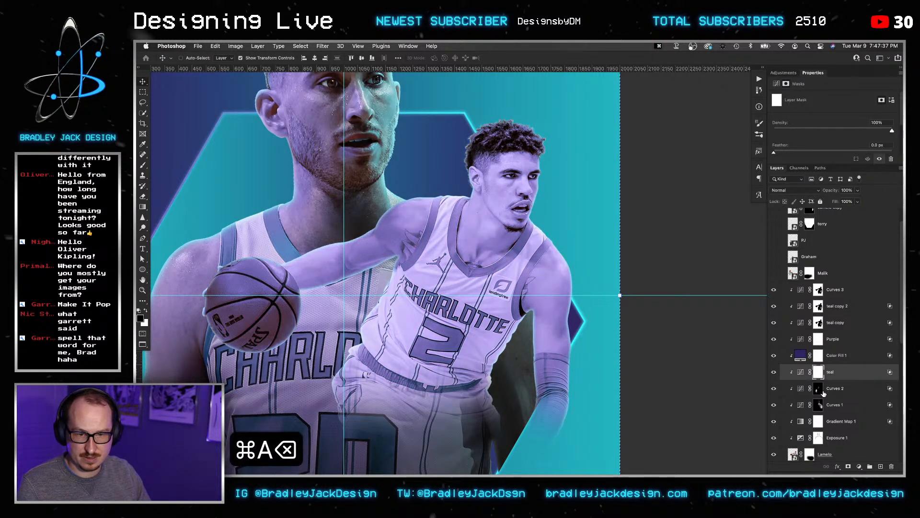
Fill the Curves 2, Curves 1 and Exposure 1 masks above Lamelo entirely with white.
click(818, 388)
key(super+a)
key(BackSpace)
click(818, 405)
key(super+a)
key(BackSpace)
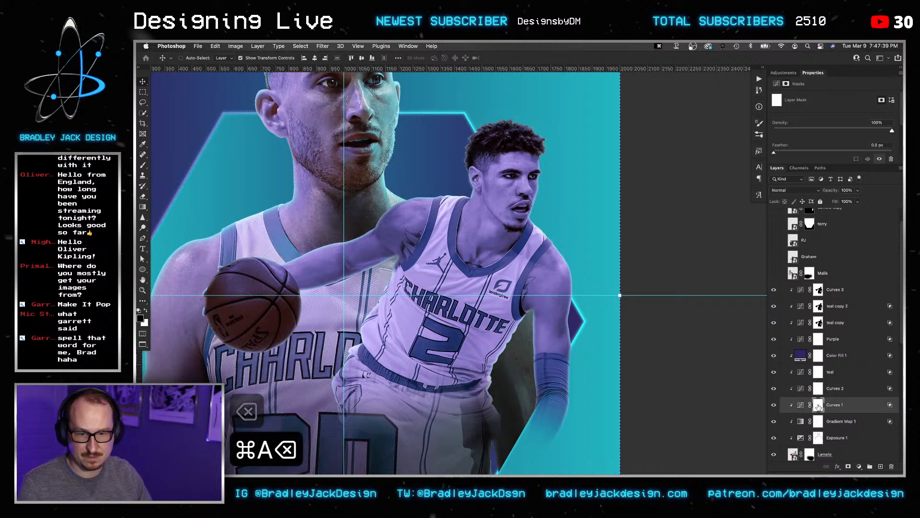
click(818, 438)
key(super+a)
key(BackSpace)
key(v)
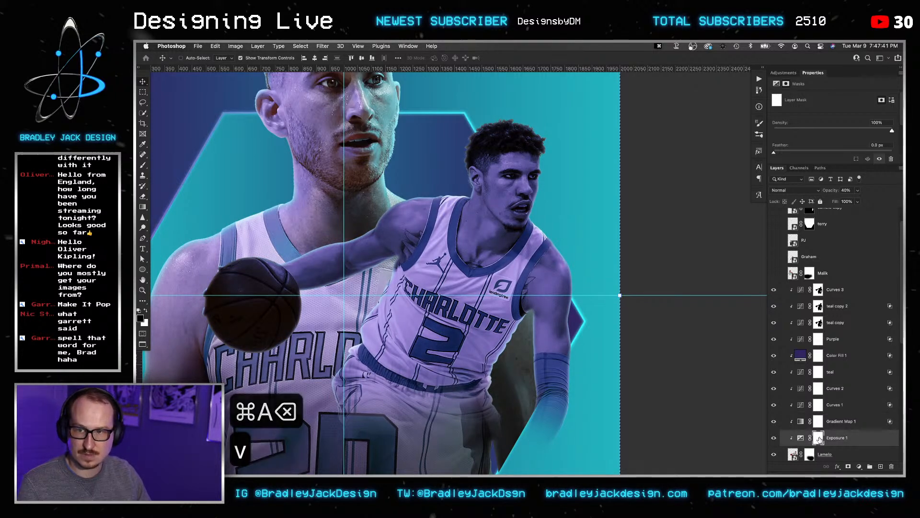
Invert the Purple, Color Fill 1 and teal layer masks to black.
click(819, 339)
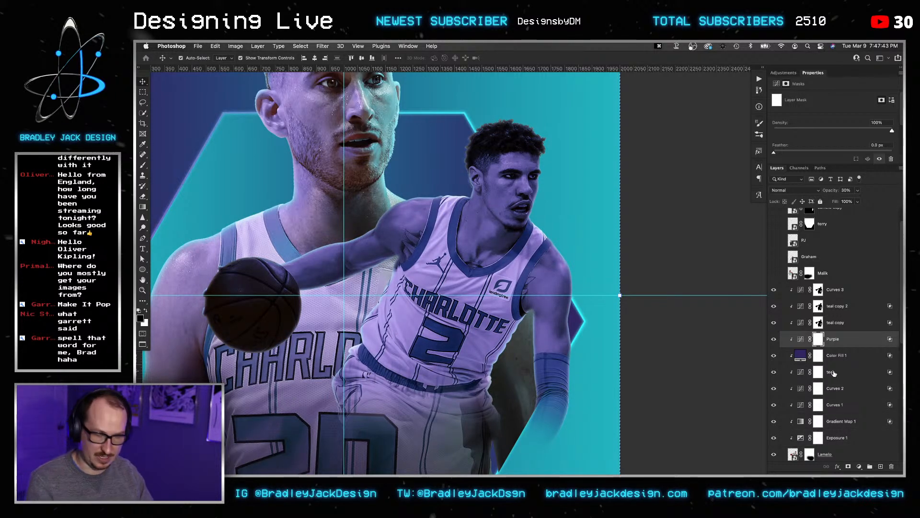
key(super+i)
click(818, 355)
key(super+i)
click(818, 372)
key(super+i)
Invert the Curves 2 and Curves 1 masks to black.
click(818, 388)
key(super+i)
key(super+i)
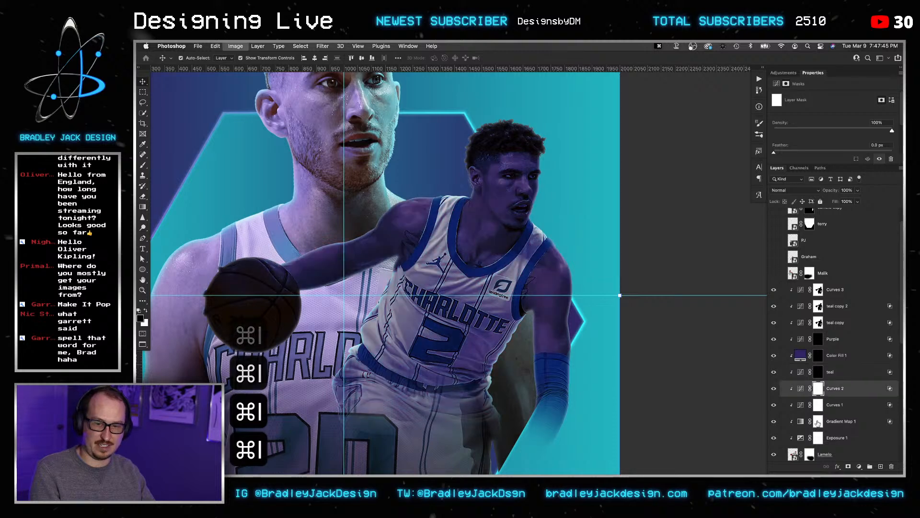
key(super+i)
click(819, 404)
key(super+i)
Keep the Gradient Map 1 mask white and set that layer's opacity to 100%.
click(818, 422)
key(super+i)
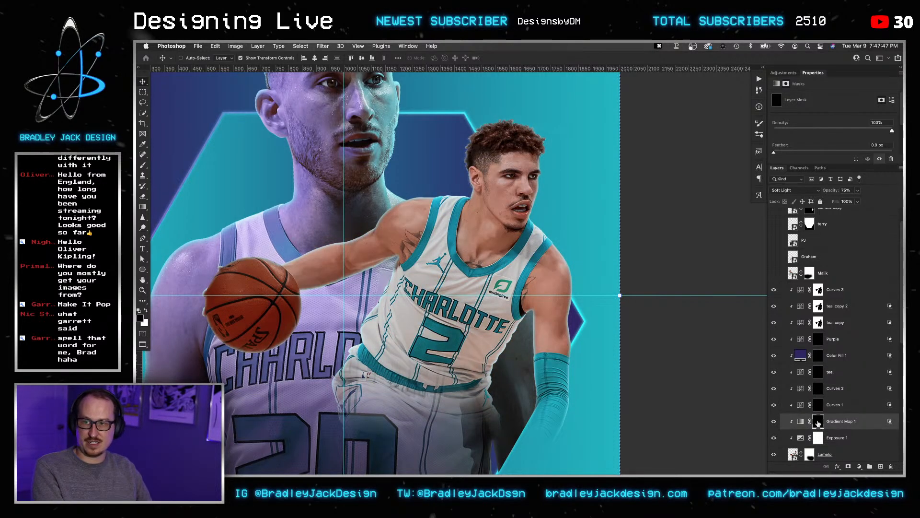
key(super+i)
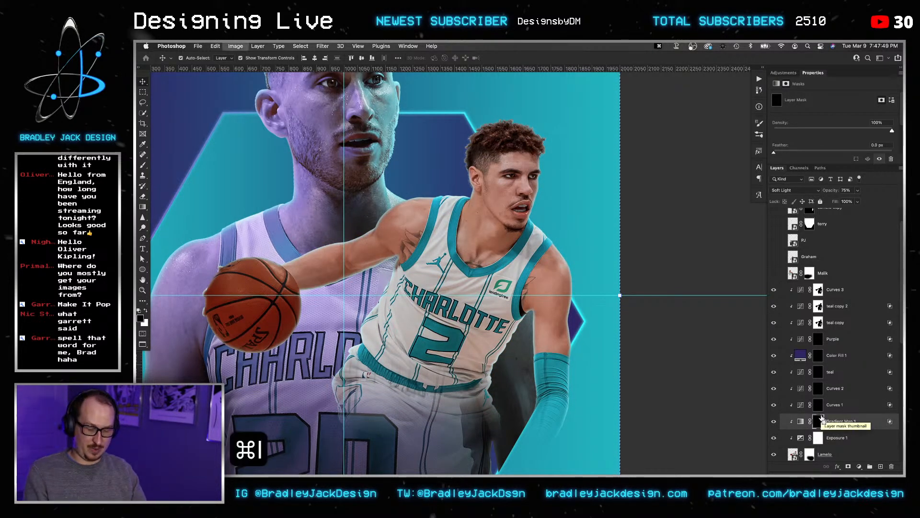
key(v)
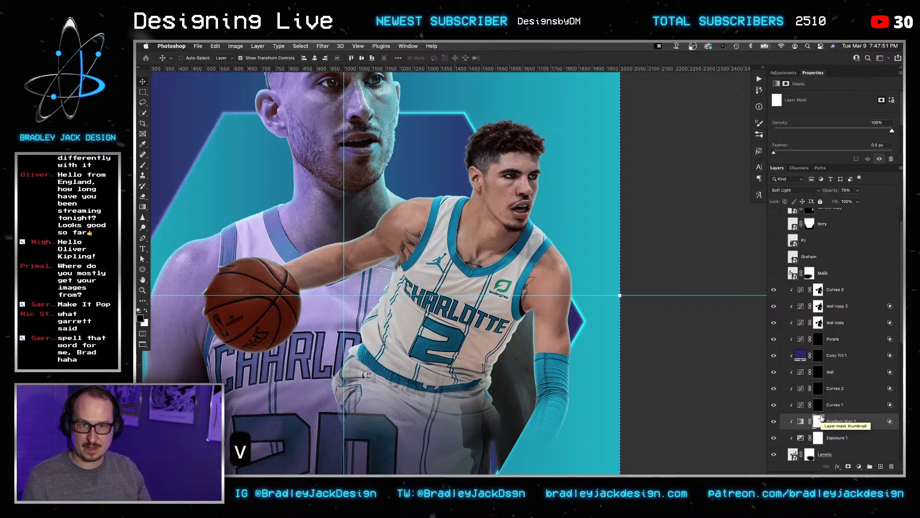
key(0)
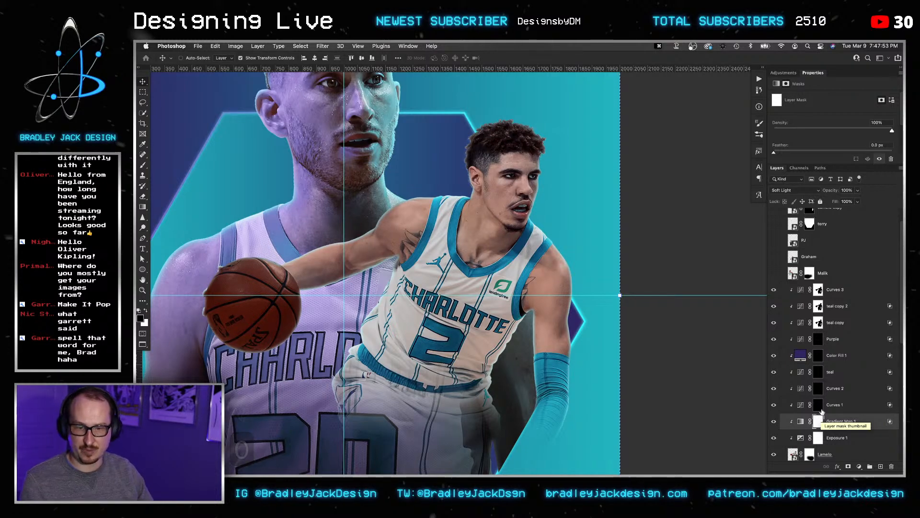
Extend Gradient Map 1's Underlying Layer blend range into the highlights, splitting its white slider at about 163 / 255.
double_click(876, 415)
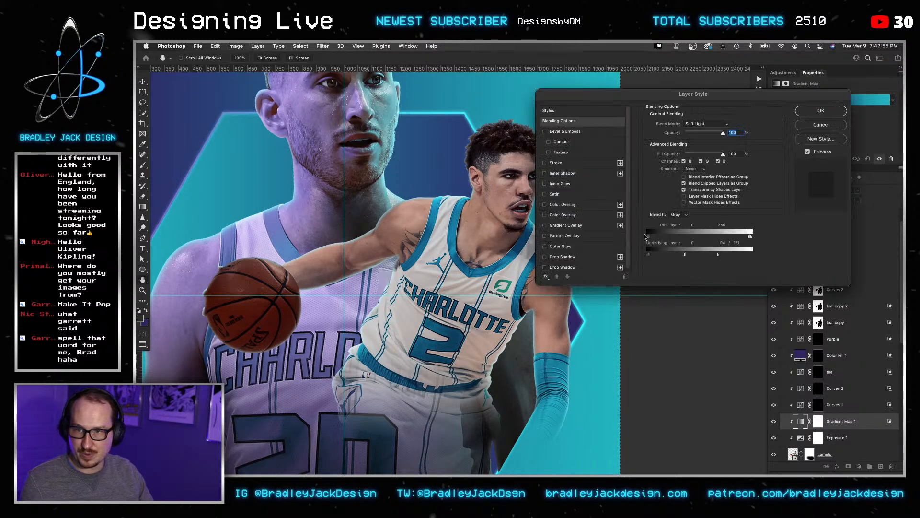
drag(685, 255, 688, 256)
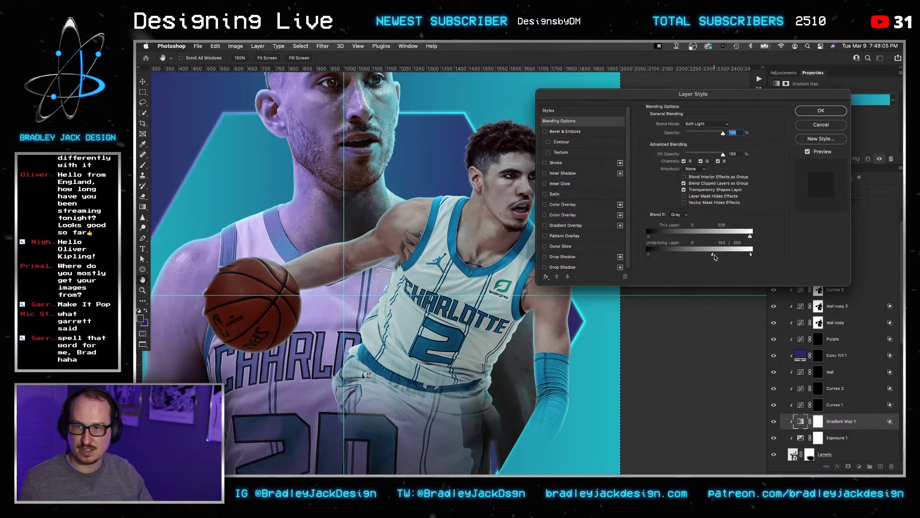
drag(719, 255, 723, 256)
click(821, 110)
Paint white on the Purple layer's mask around Lamelo's hair with a soft brush at 10% opacity, reducing the brush size.
click(818, 338)
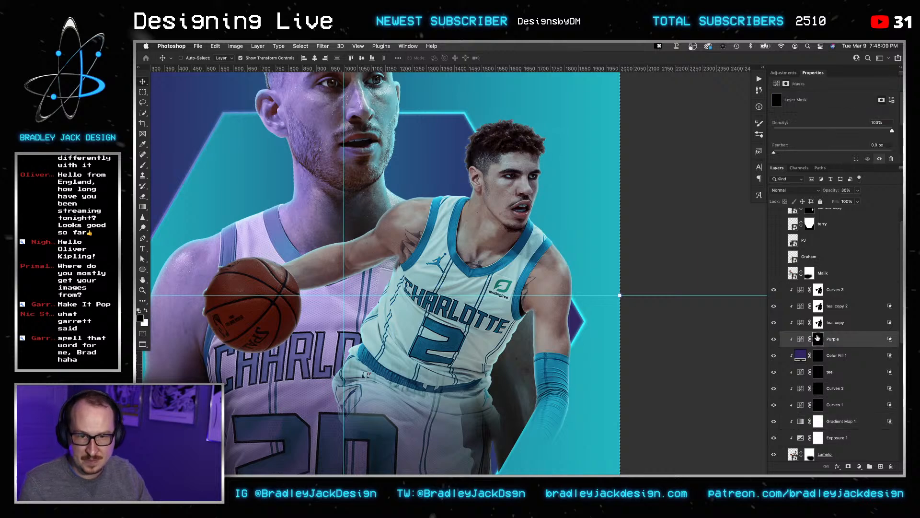
key(b)
key(bracketleft)
key(bracketleft)
key(bracketleft)
key(bracketleft)
key(bracketleft)
key(bracketleft)
key(bracketleft)
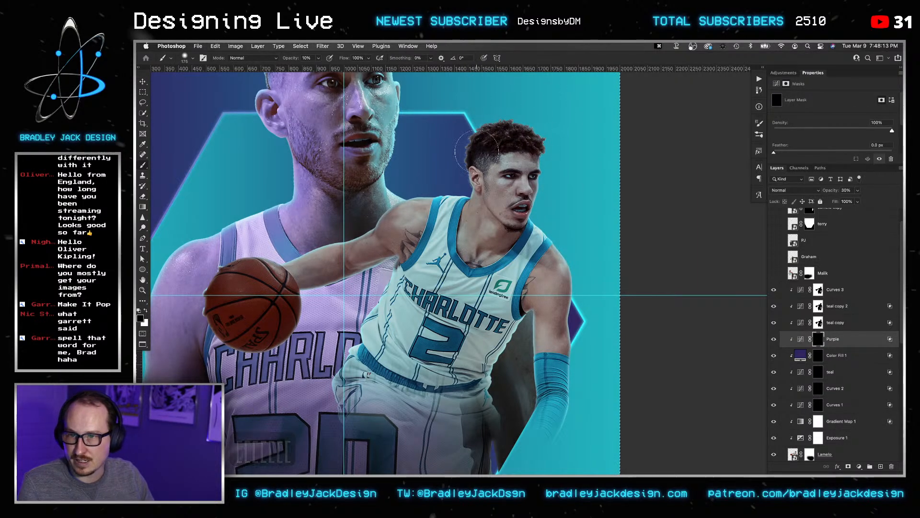
key(x)
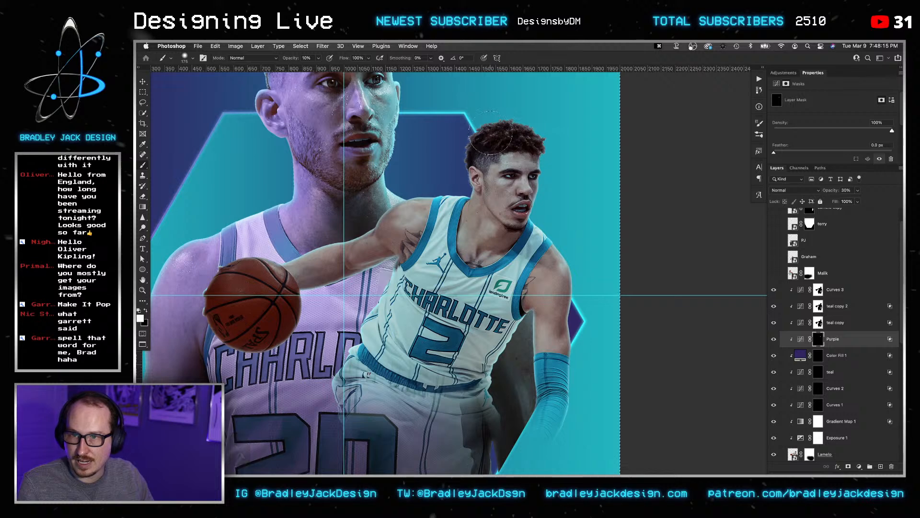
key(bracketleft)
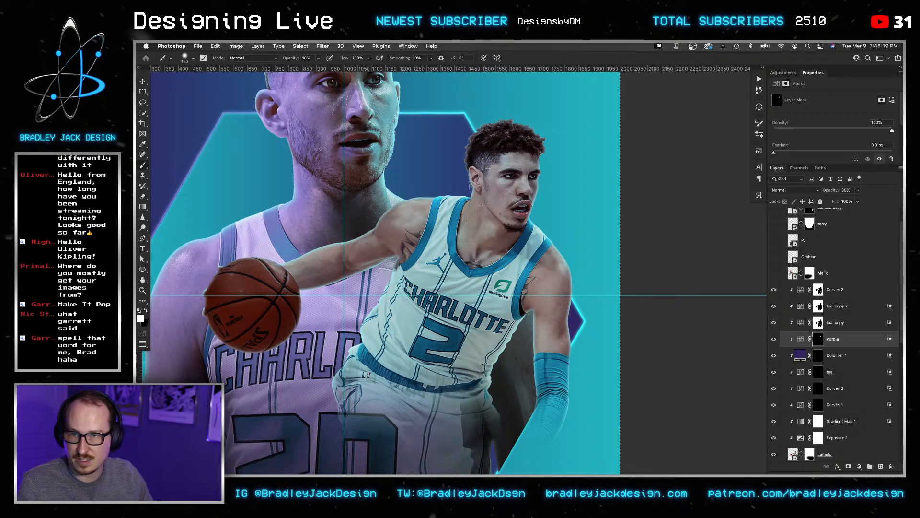
key(bracketleft)
key(bracketleft)
key(bracketleft)
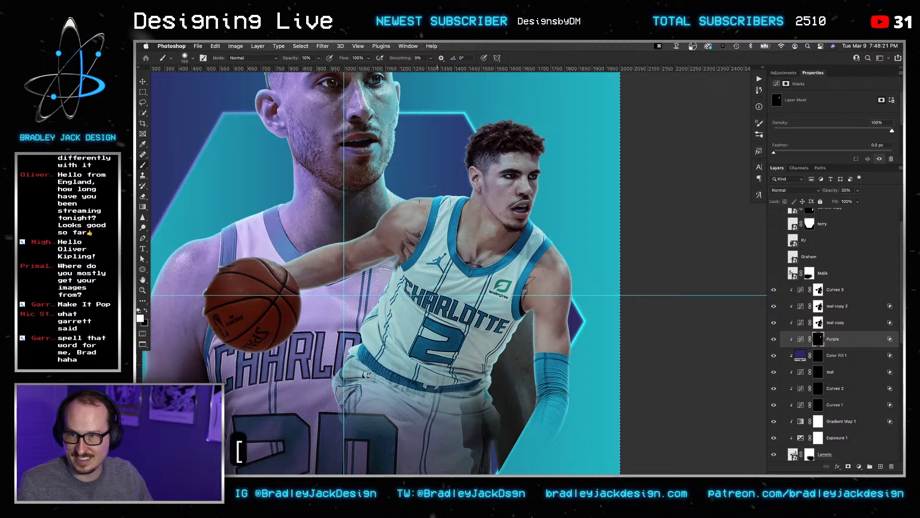
Paint white on the Purple mask over the basketball's upper edge with a larger brush at 50% opacity.
key(bracketright)
key(bracketright)
key(bracketright)
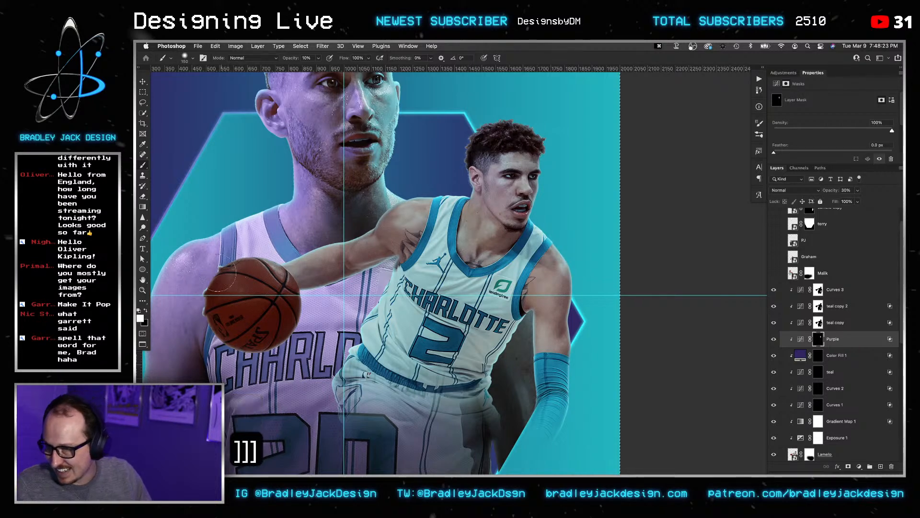
key(5)
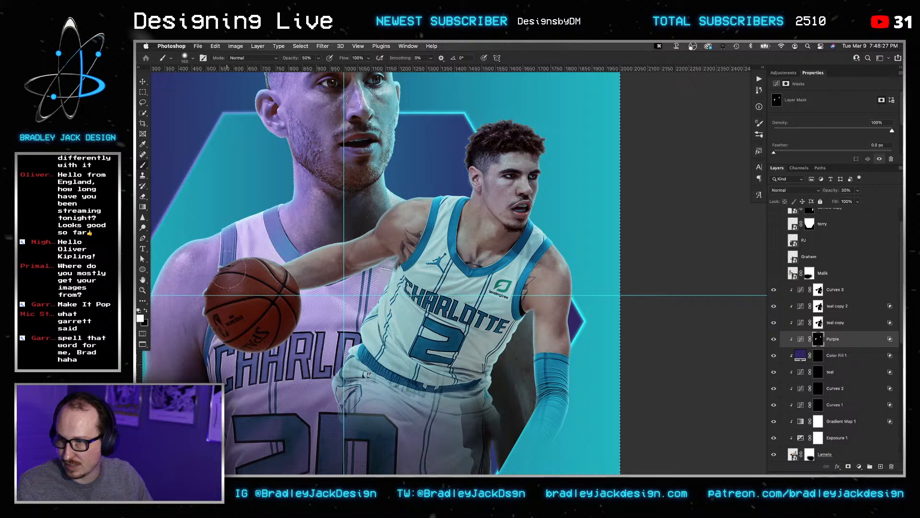
key(bracketleft)
key(bracketleft)
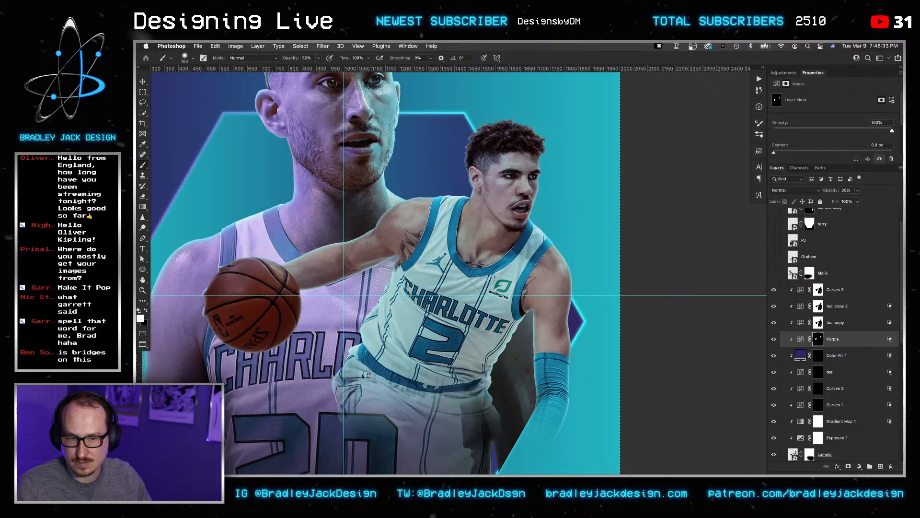
Rename the Curves 1 layer to Dark Purple and the Curves 2 layer to Dark Teal.
click(818, 407)
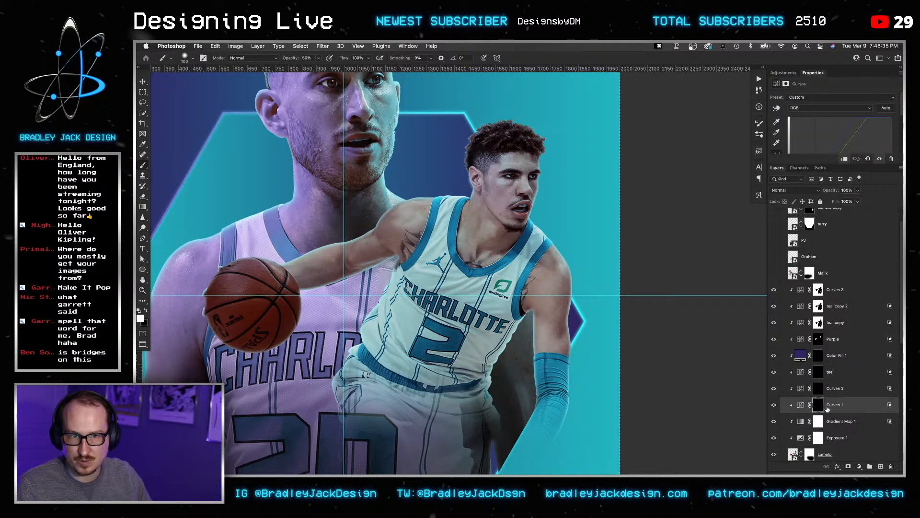
scroll(821, 129, down, 2)
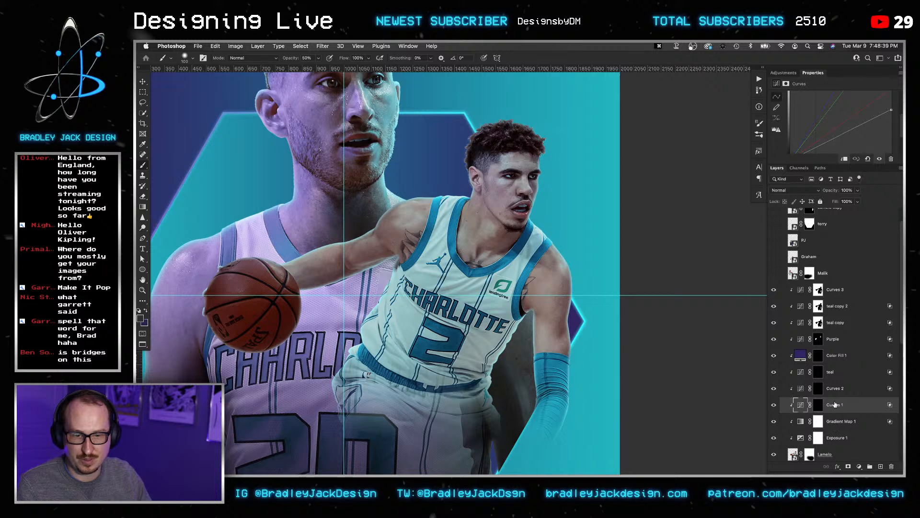
text(Dark Purple)
key(Return)
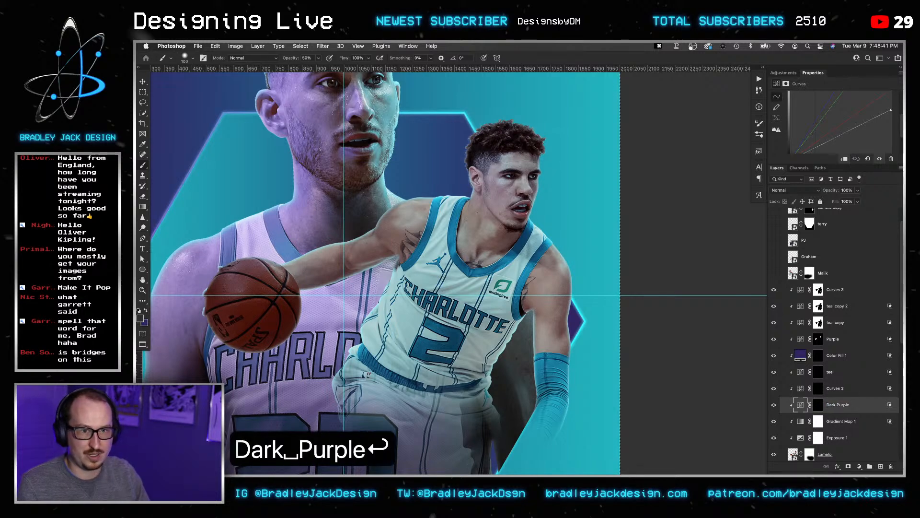
double_click(835, 388)
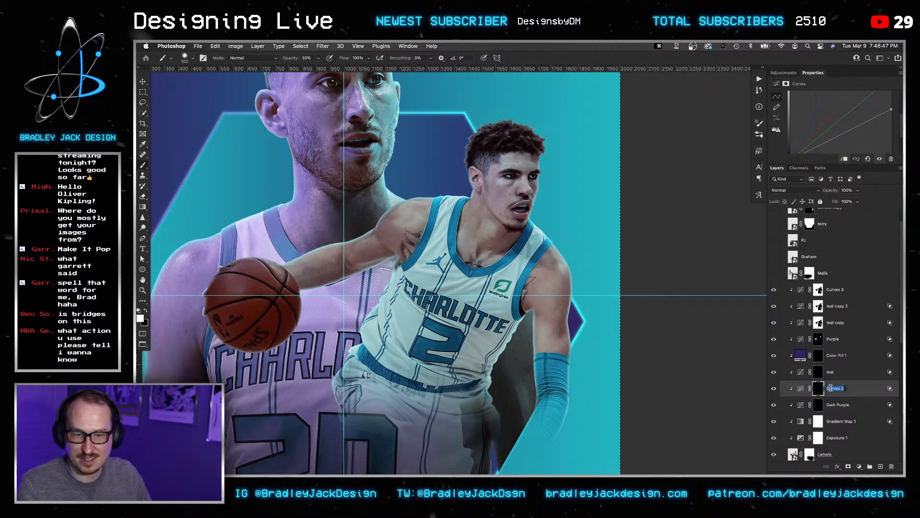
text(Dark )
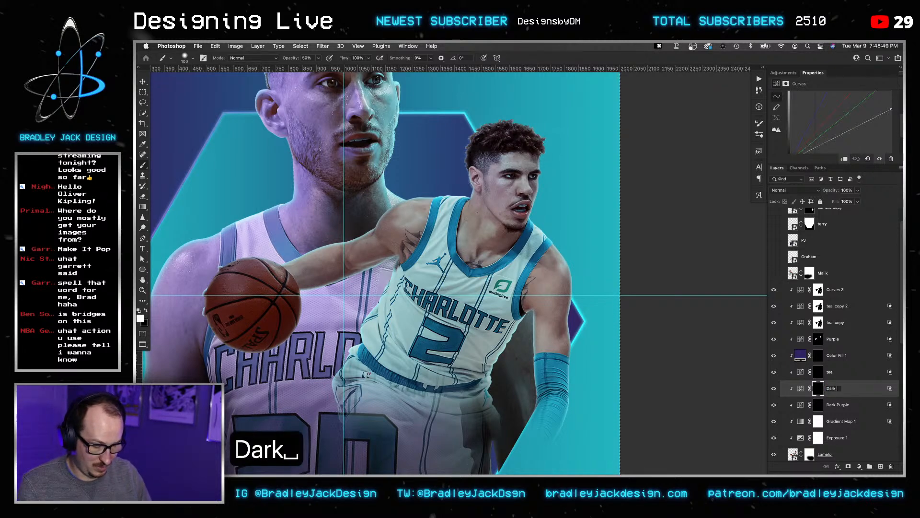
text(Teal)
key(Return)
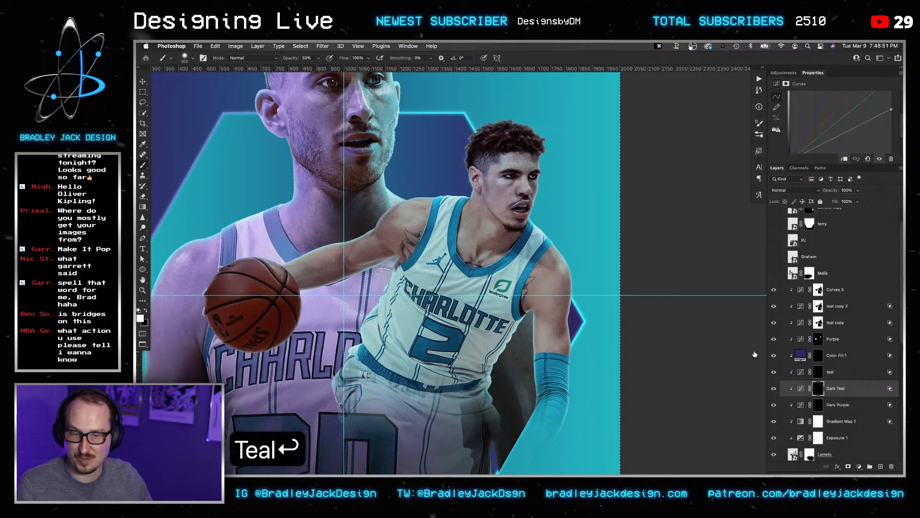
Search for "hornets stats" in Safari, examine the players' scoring order on ESPN's 2020-21 Charlotte Hornets page, and return to Photoshop.
mouse_move(394, 472)
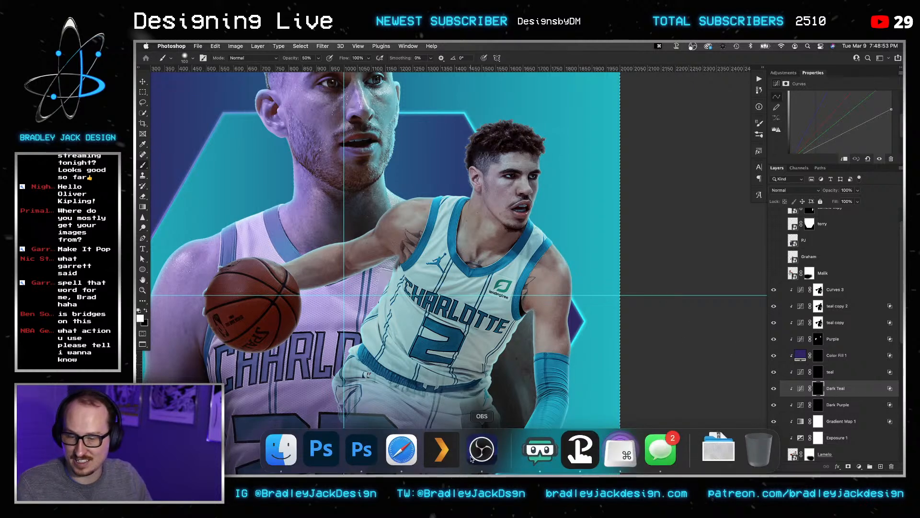
click(392, 453)
key(super+t)
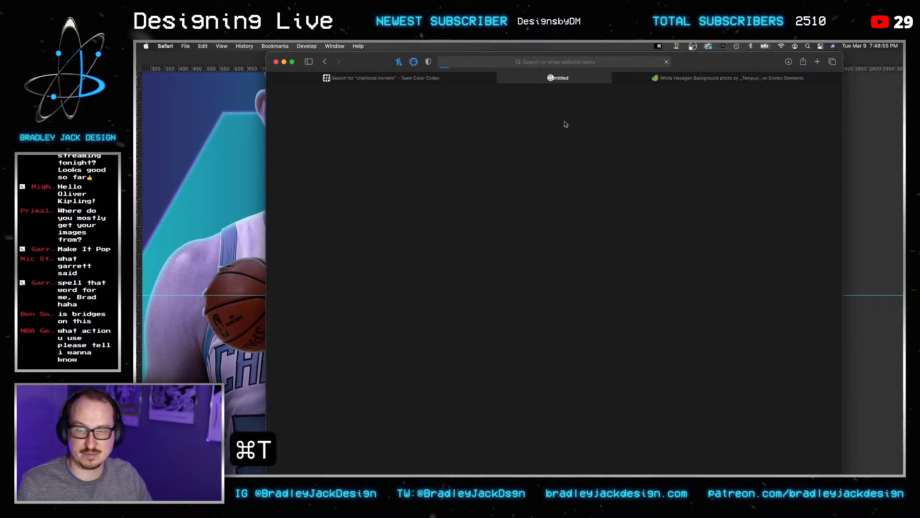
text(h)
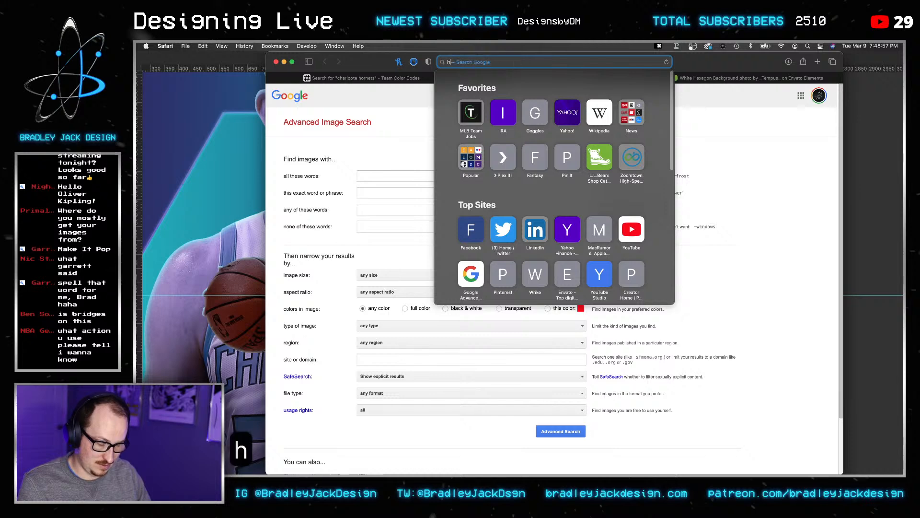
text(ornets stats)
key(Return)
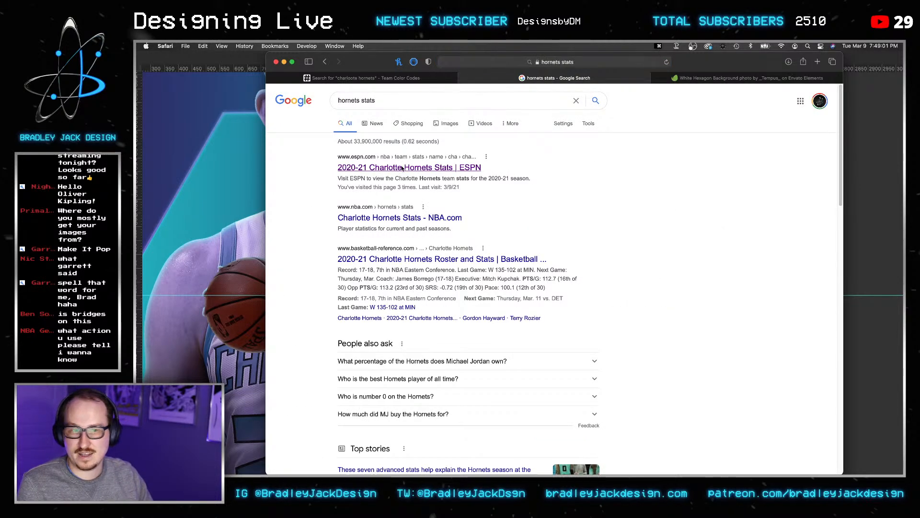
click(402, 167)
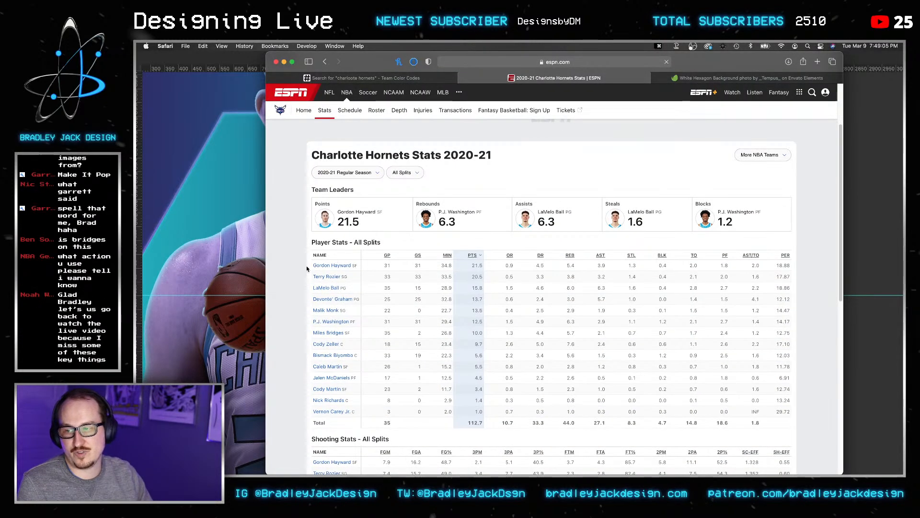
drag(310, 268, 302, 358)
click(303, 360)
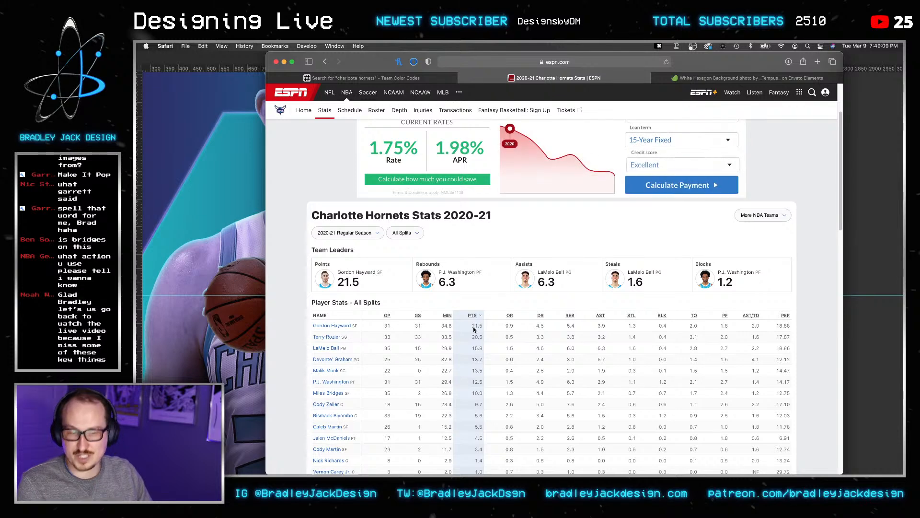
click(248, 224)
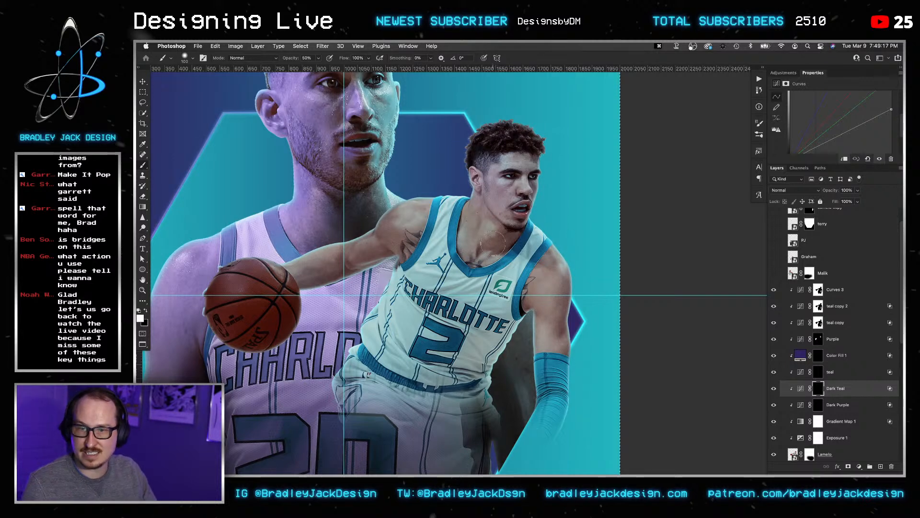
Show the BJD Sports Actions set, collapse the PNG EXPORT action and select the BJD2 action.
scroll(485, 243, down, 3)
scroll(484, 245, up, 3)
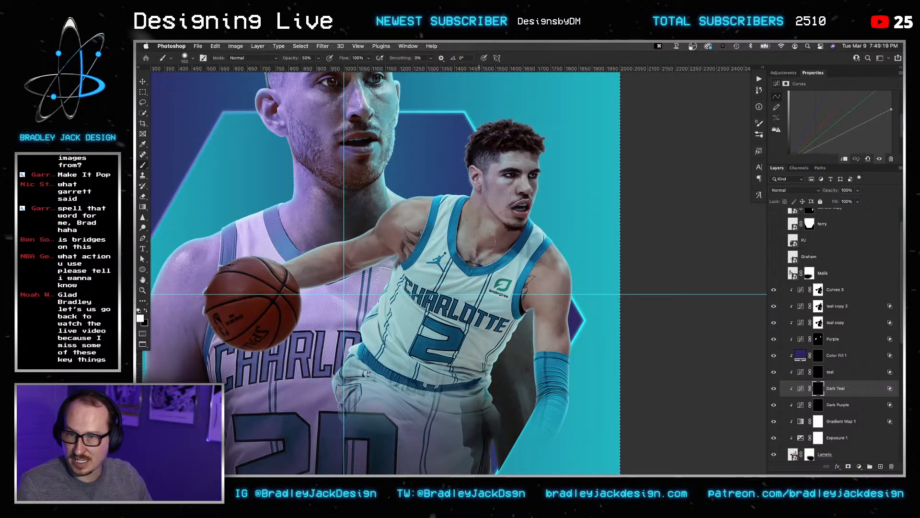
click(758, 80)
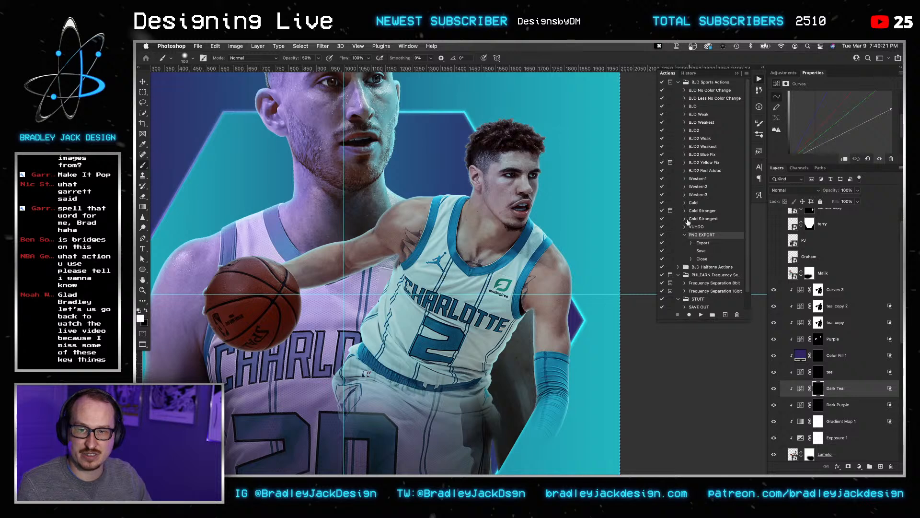
click(685, 235)
click(688, 132)
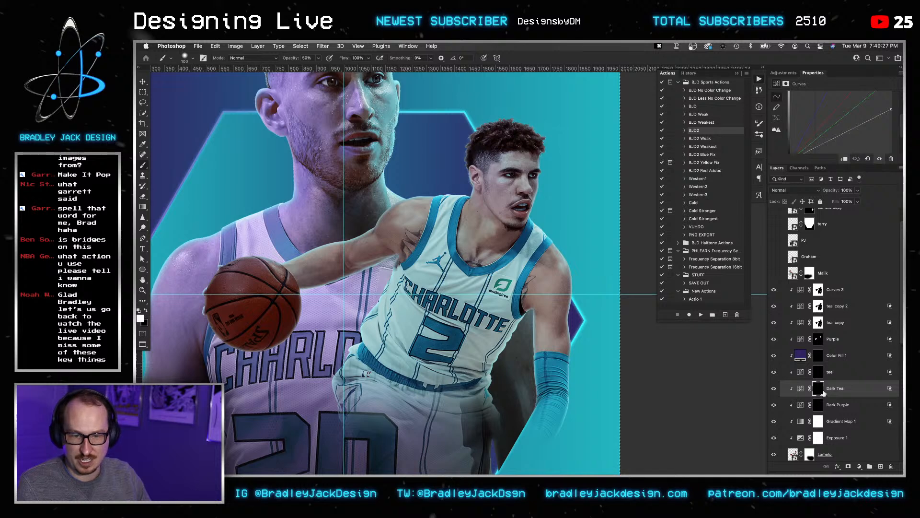
Try painting Lamelo's shoulder on the Purple layer's mask at 50% brush opacity and undo the strokes.
click(818, 339)
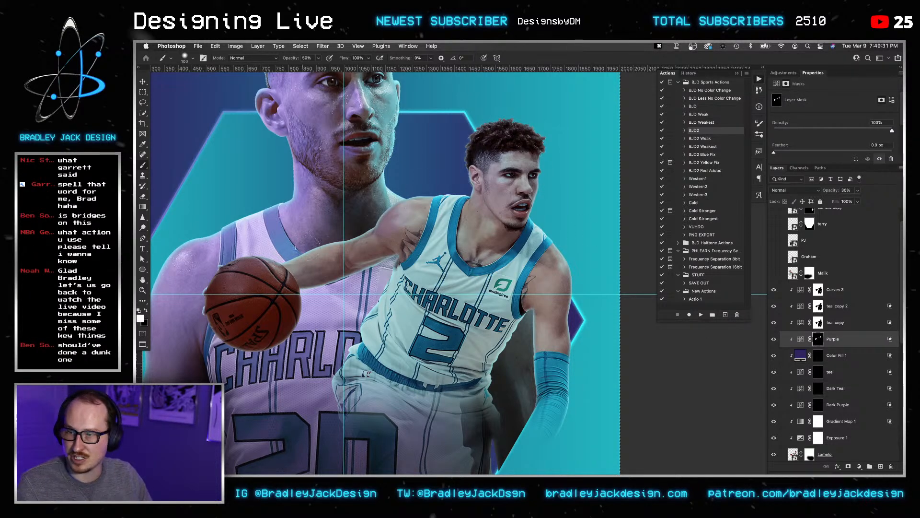
key(super+z)
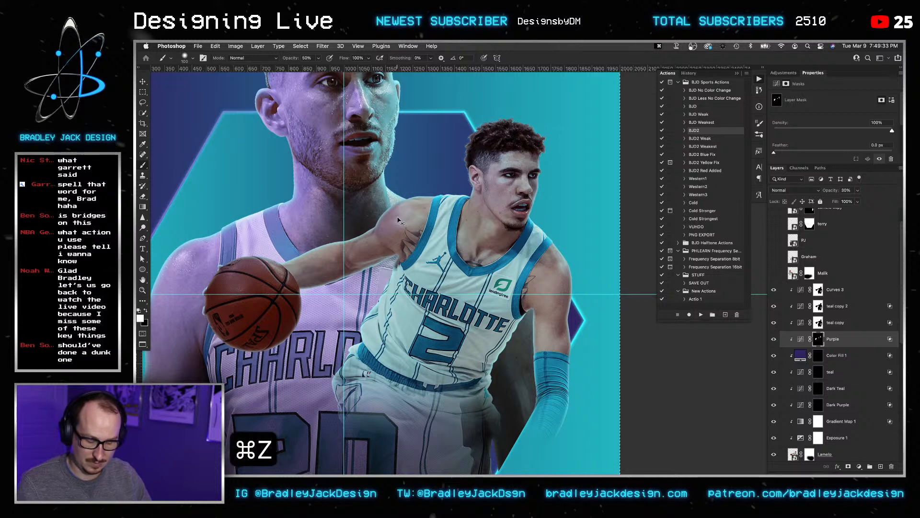
key(super+z)
key(super+z)
Set the Purple layer's opacity to 10%.
key(1)
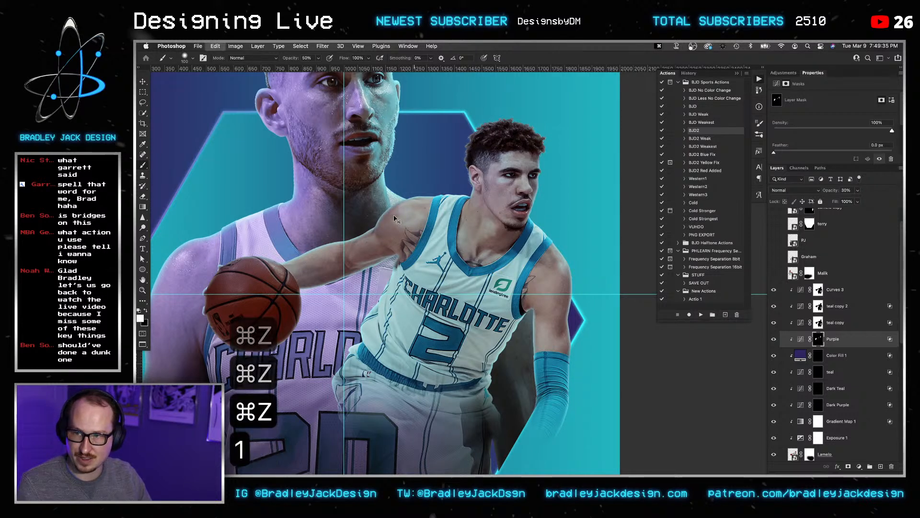
key(v)
key(1)
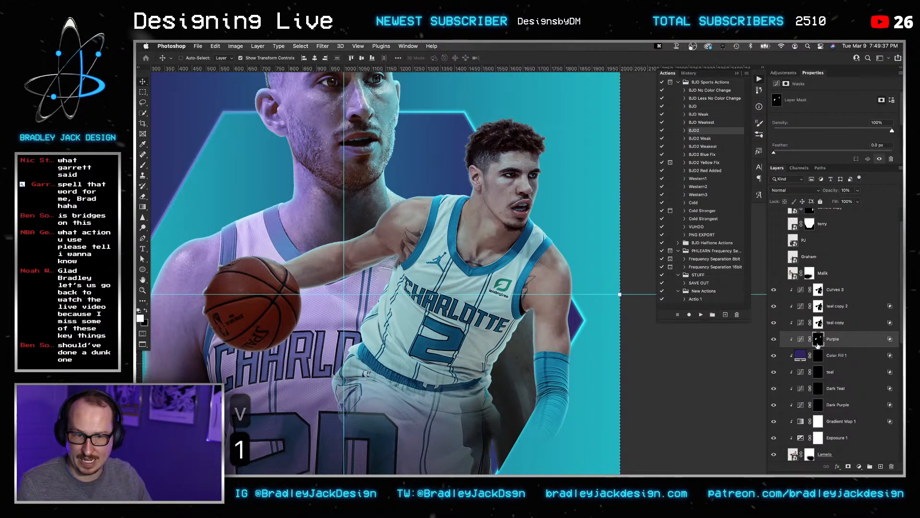
key(shift+super+z)
key(shift+super+z)
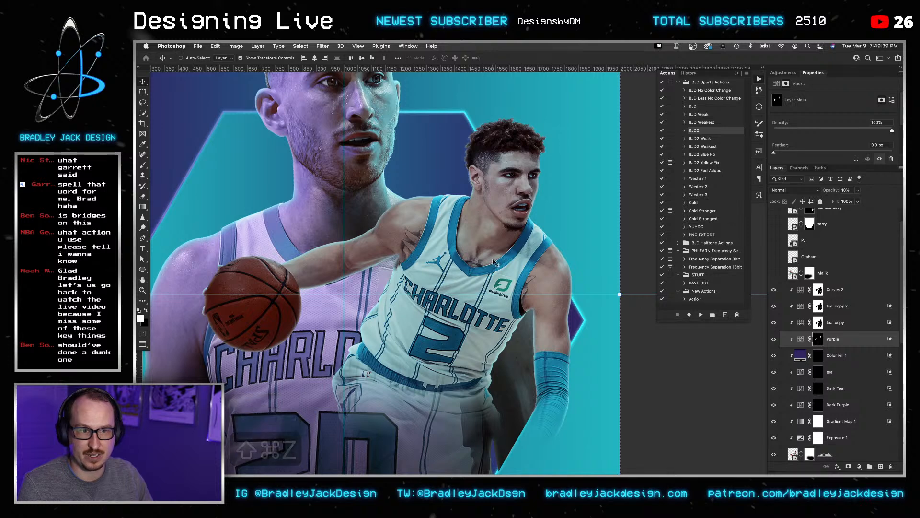
Paint white on the Purple mask along Lamelo's extended arm, shoulder and neck, raising brush opacity from 10% to 40% and shrinking the brush.
key(b)
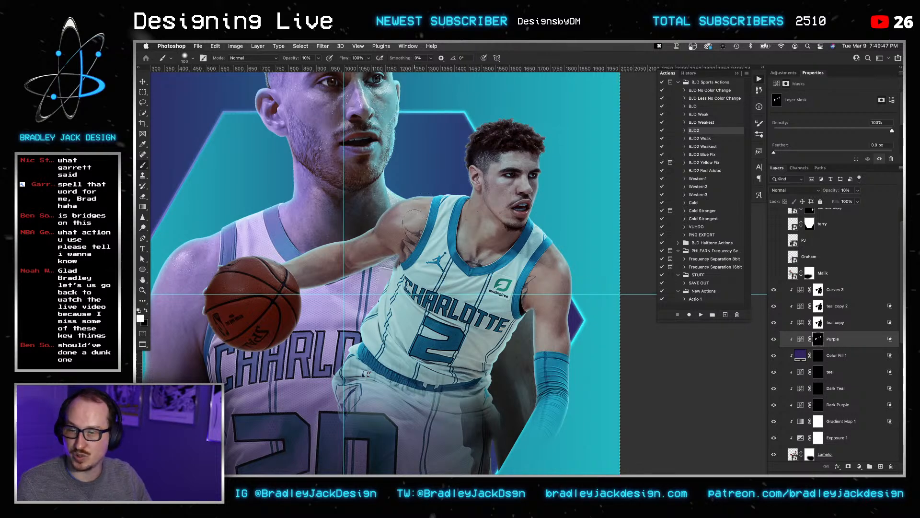
key(2)
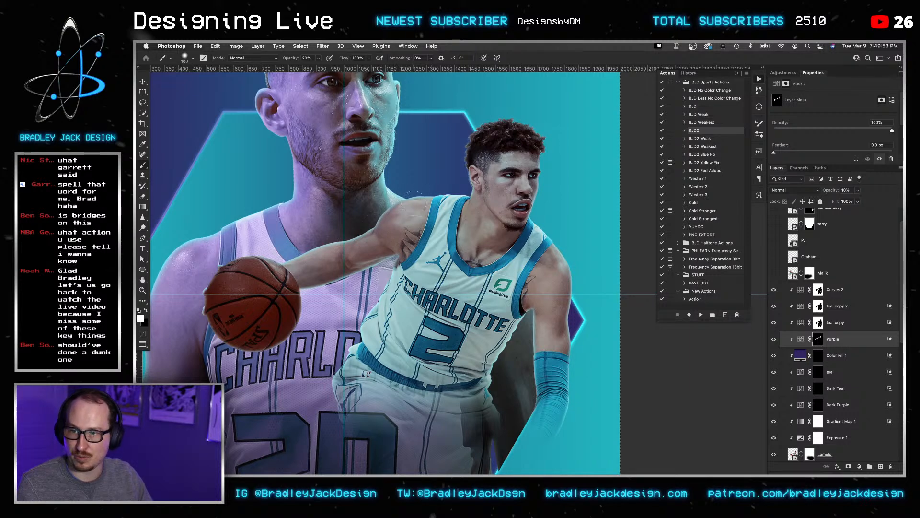
key(3)
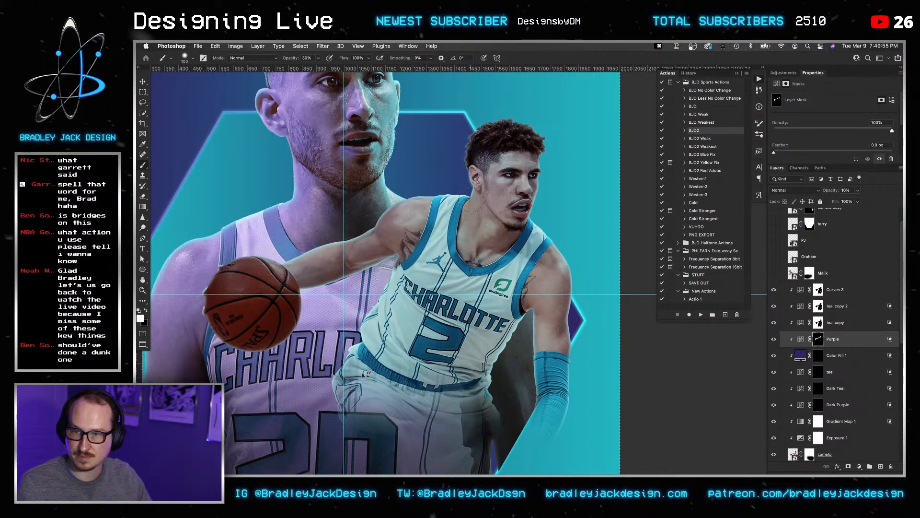
key(bracketleft)
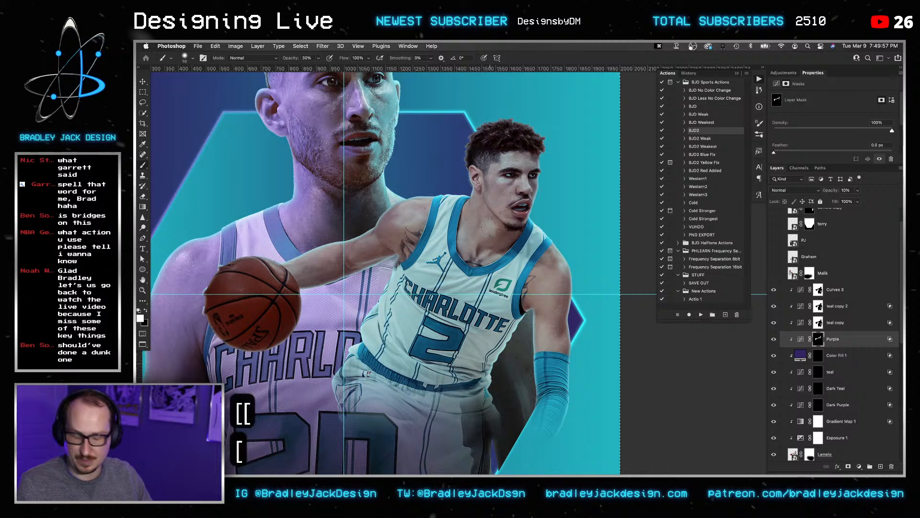
key(bracketleft)
key(4)
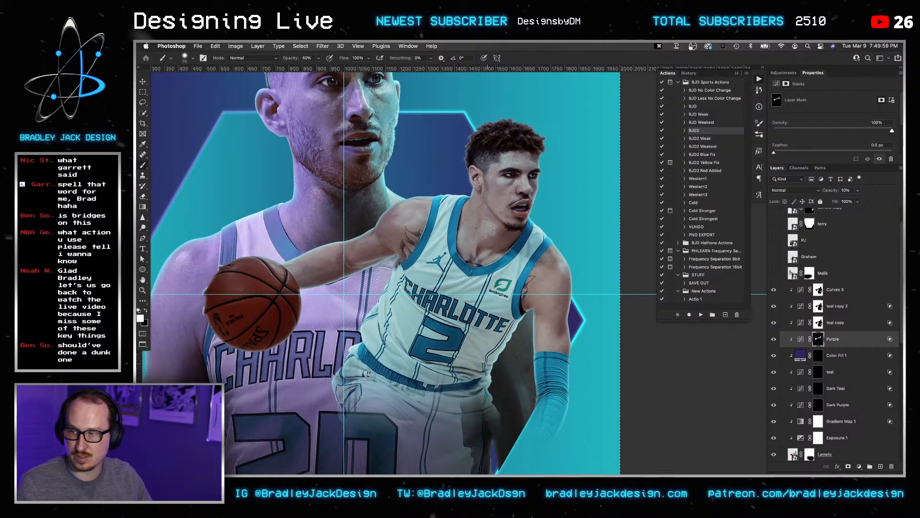
Enlarge the adjustment settings area and slightly lower the exposure of Lamelo's Exposure 1 adjustment.
double_click(857, 342)
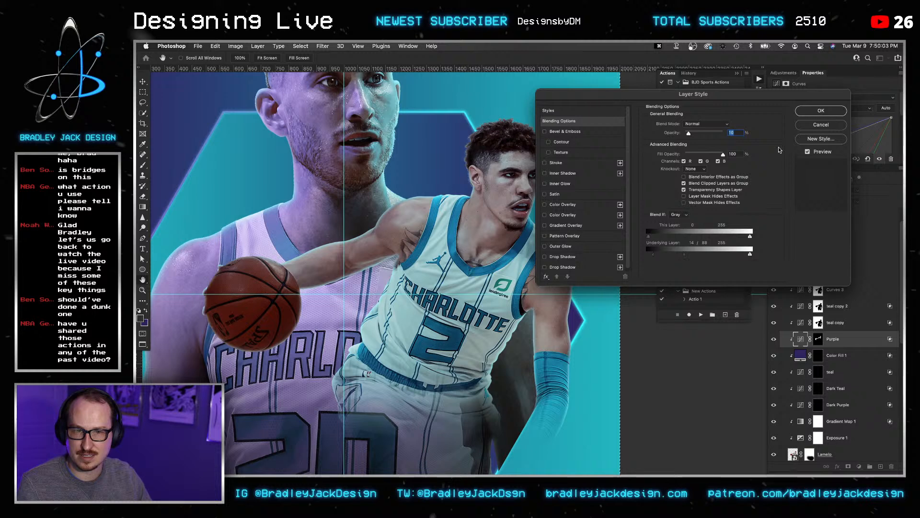
key(Escape)
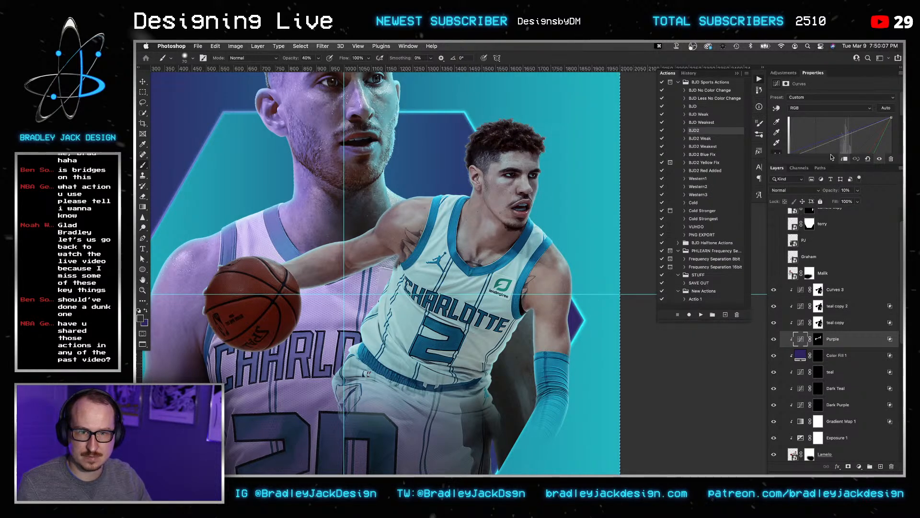
drag(833, 164, 840, 240)
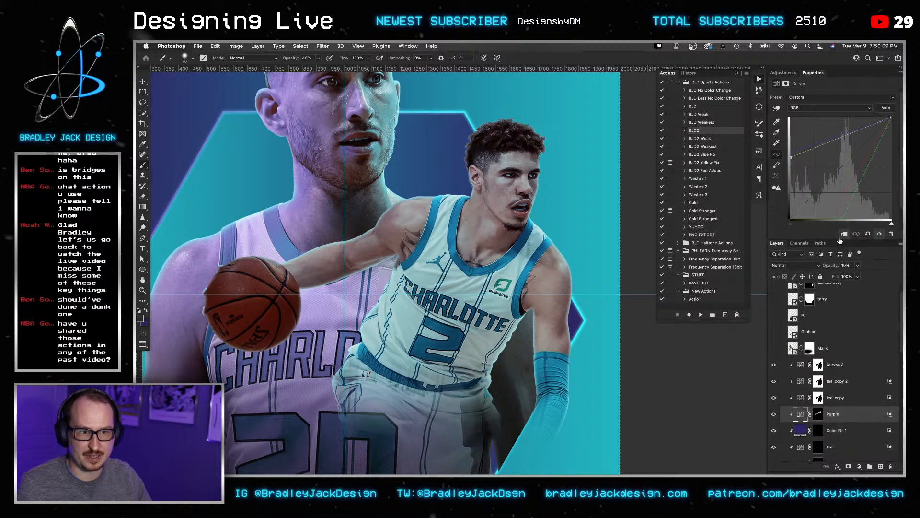
scroll(831, 397, down, 5)
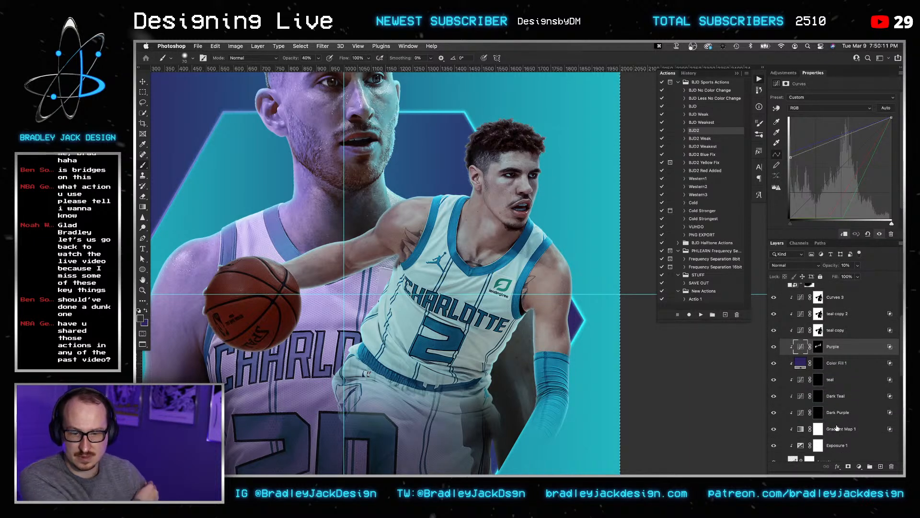
click(841, 446)
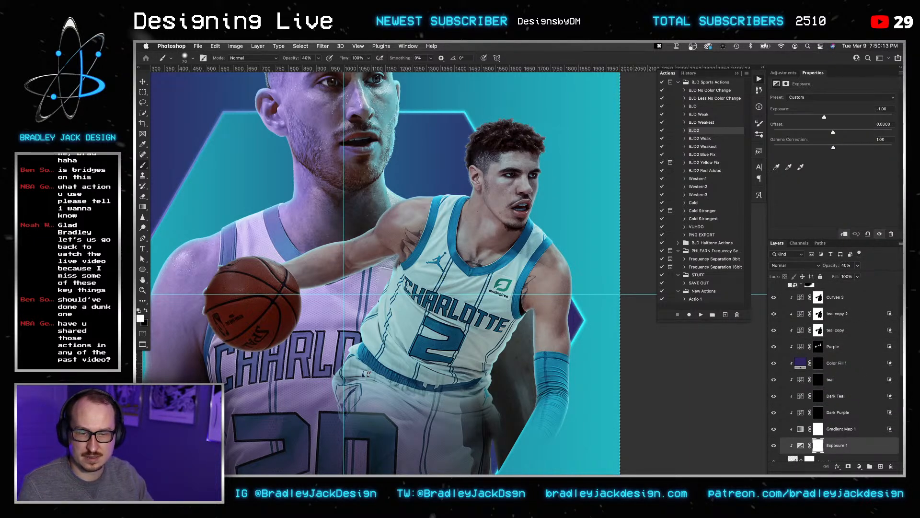
click(883, 109)
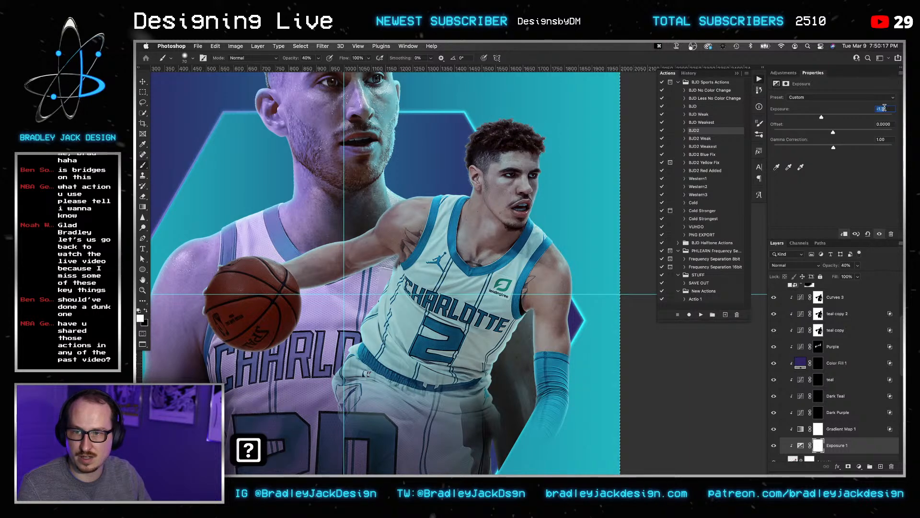
key(Return)
key(Return)
Examine Lamelo's lower body and the player layers, briefly showing the Lamelo copy layer to check its hand and sleeve.
click(818, 346)
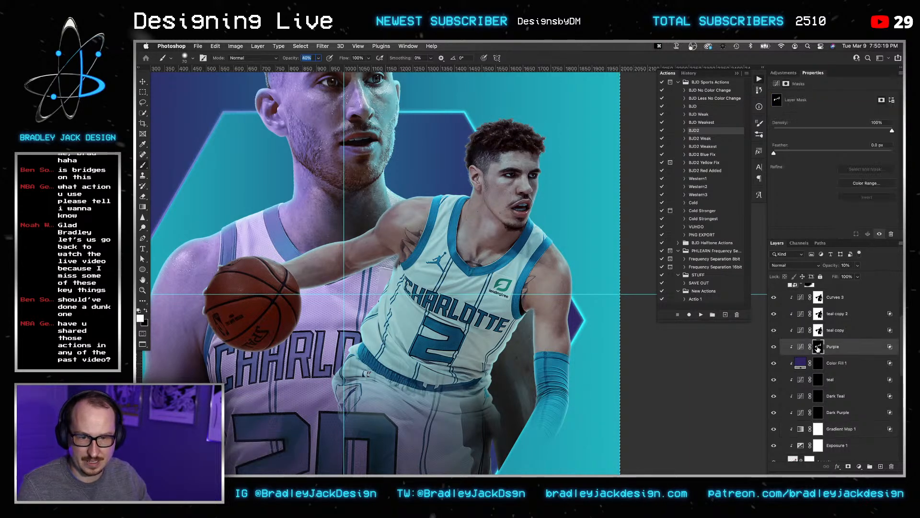
key(b)
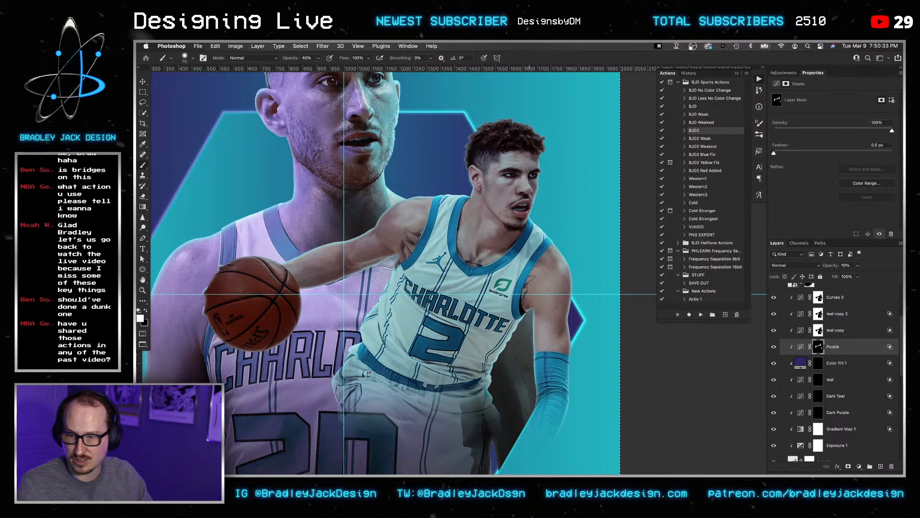
scroll(658, 401, down, 4)
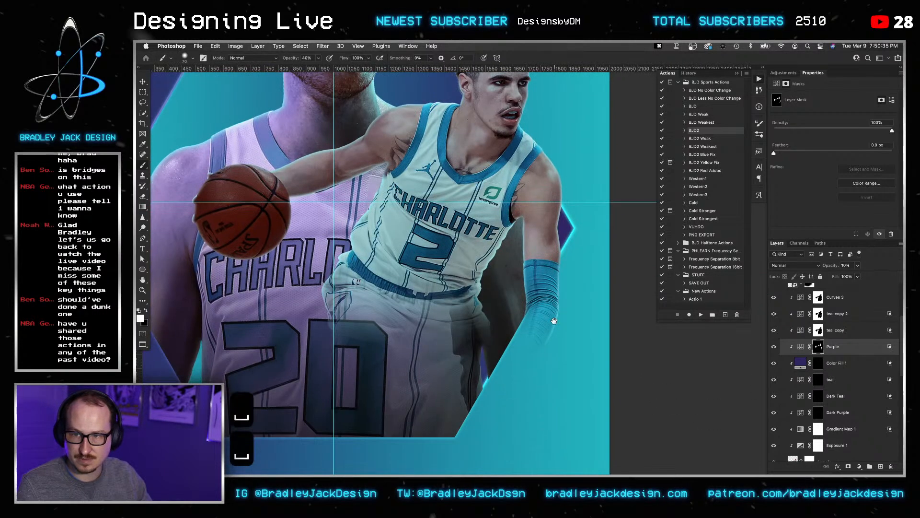
scroll(853, 431, down, 3)
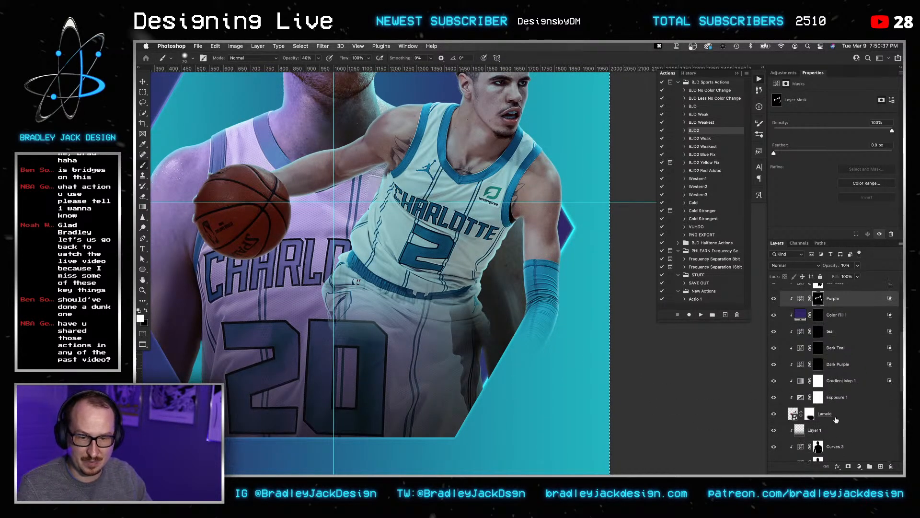
click(836, 415)
scroll(837, 420, down, 3)
scroll(836, 420, down, 5)
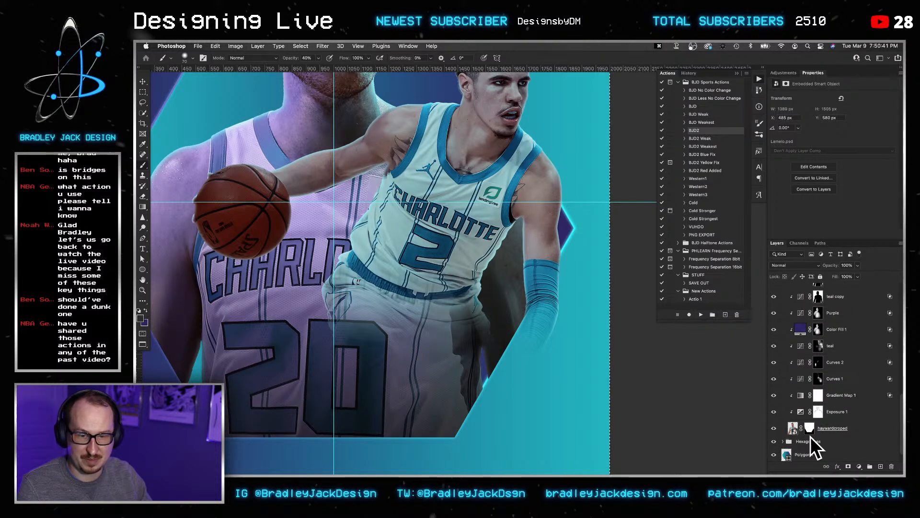
scroll(810, 436, up, 5)
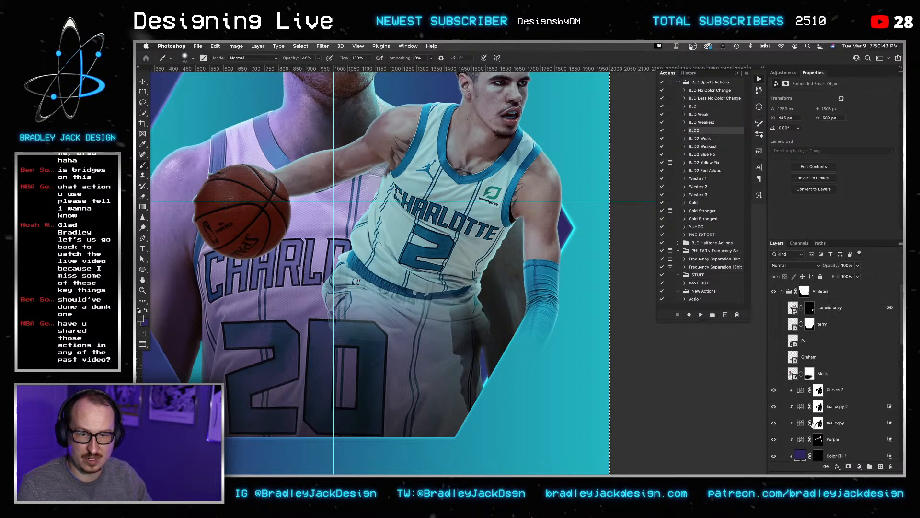
click(775, 309)
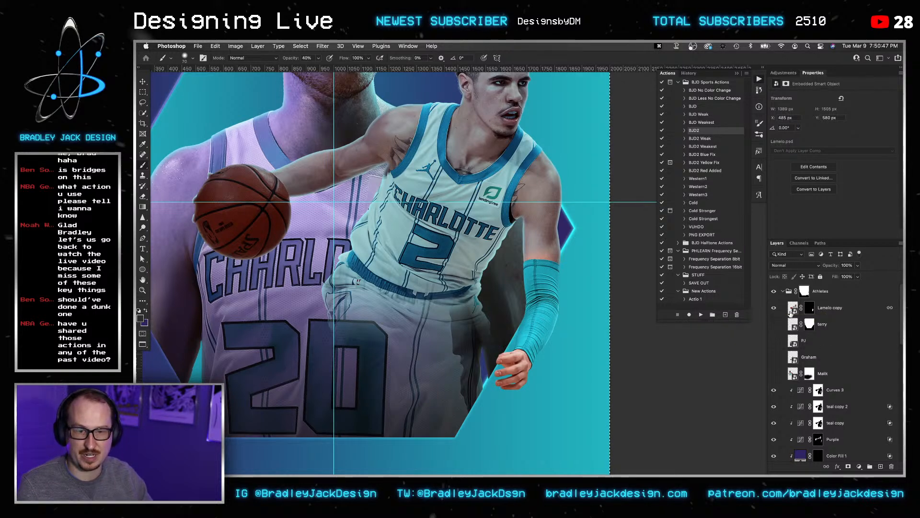
click(775, 309)
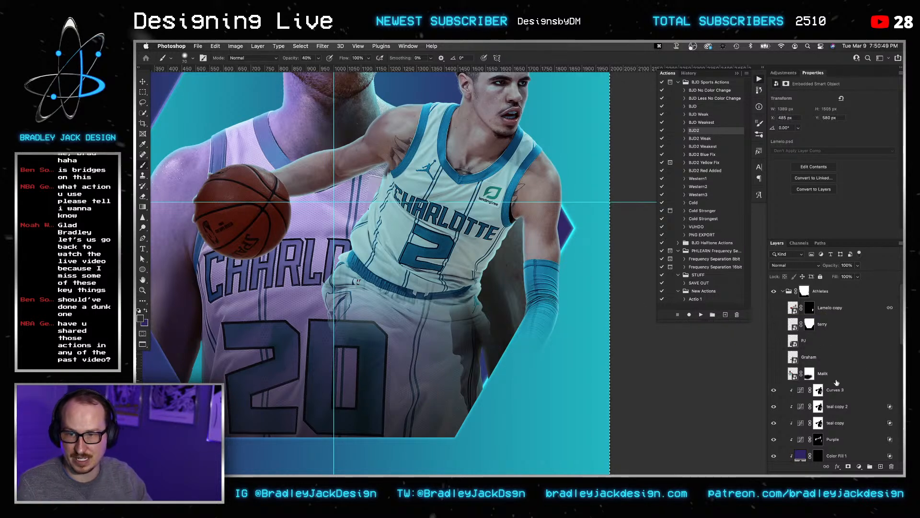
Paint white on the Purple layer's mask over Lamelo's face, jersey edge and arm sleeve with a larger brush at 70% opacity.
scroll(836, 382, down, 4)
click(818, 381)
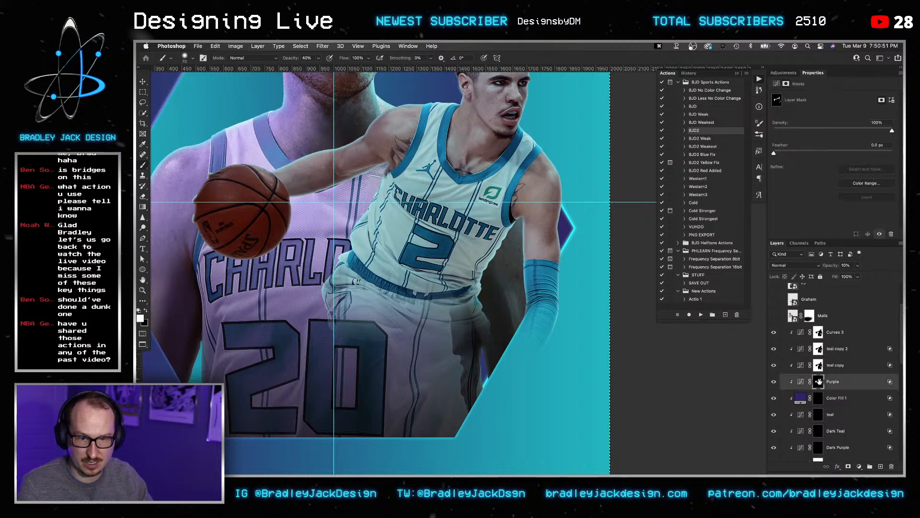
key(b)
key(bracketright)
key(bracketright)
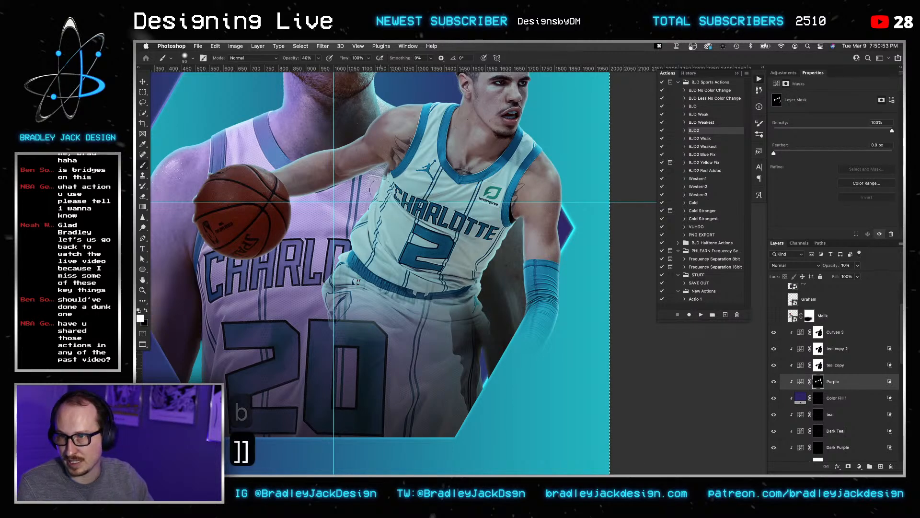
key(7)
key(bracketright)
key(bracketright)
key(bracketright)
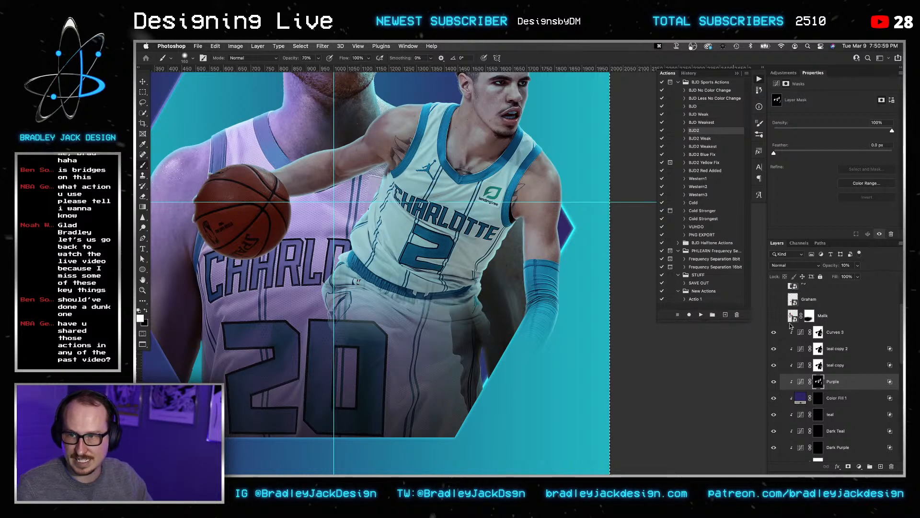
Copy the Purple layer's painted mask onto the Color Fill 1 layer.
scroll(791, 326, up, 4)
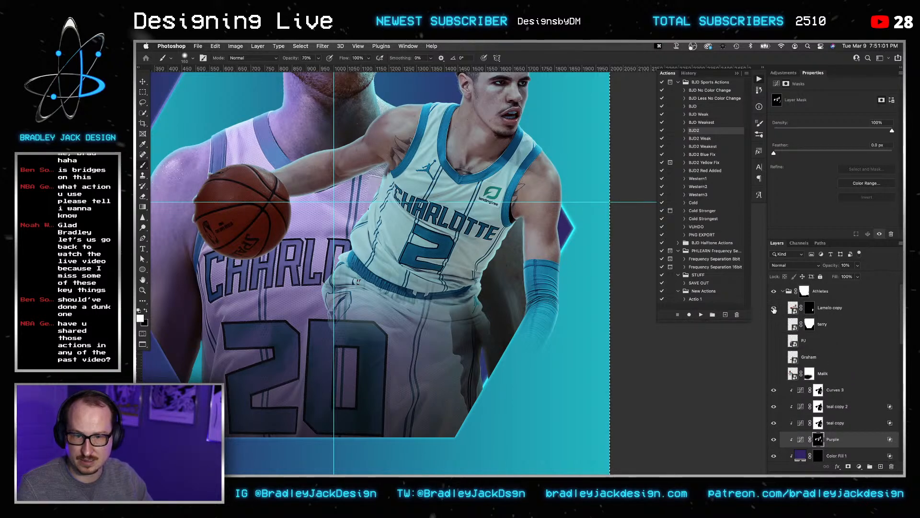
click(774, 309)
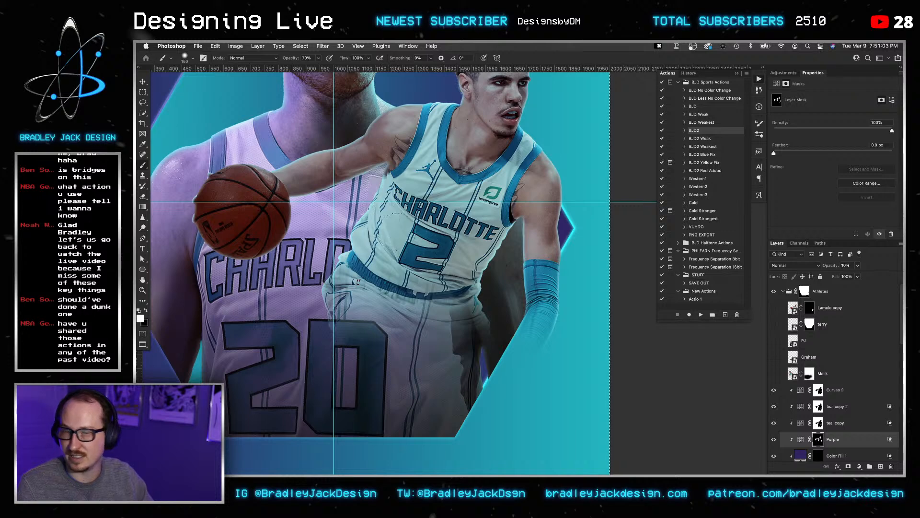
click(800, 441)
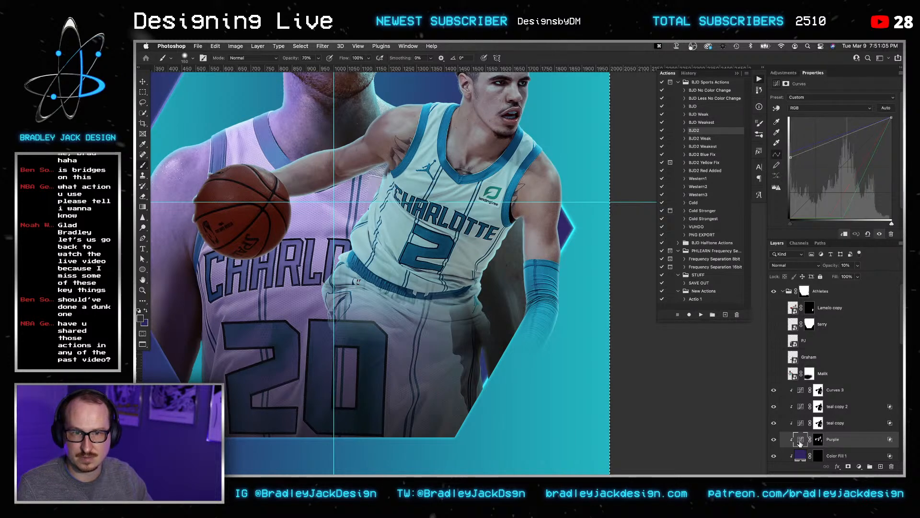
click(818, 439)
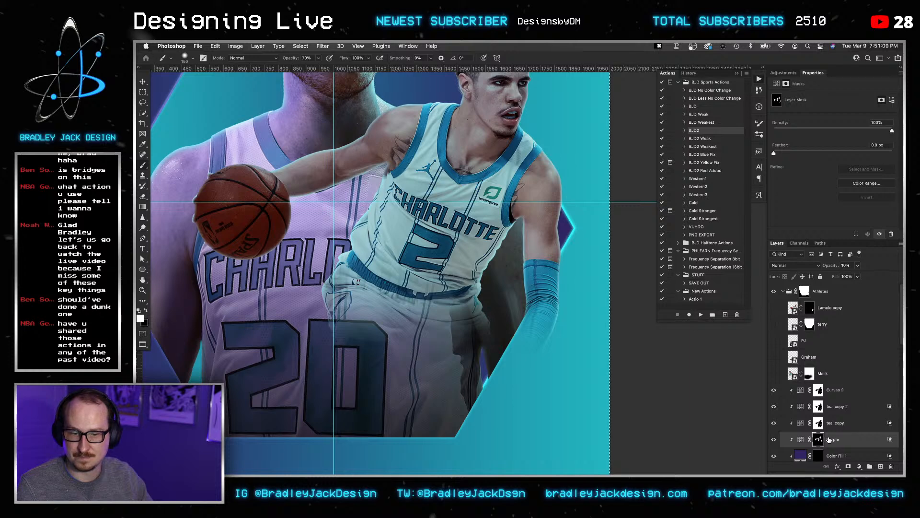
key(space)
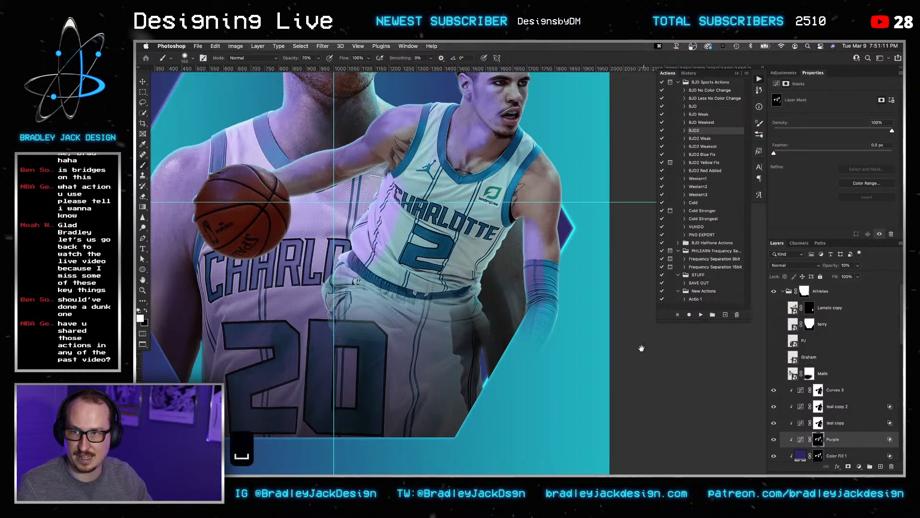
drag(660, 371, 651, 423)
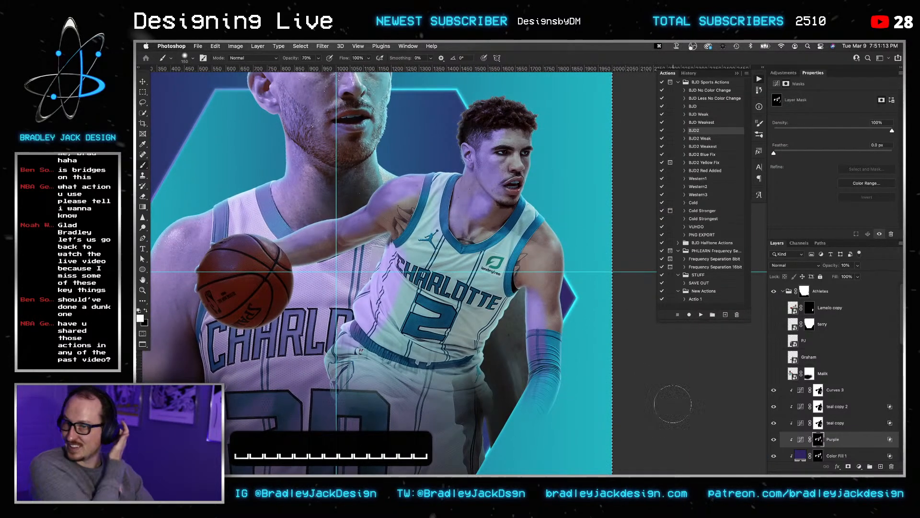
Compare Lamelo with and without the Purple layer and hide the Color Fill 1 layer.
click(772, 439)
drag(676, 396, 679, 376)
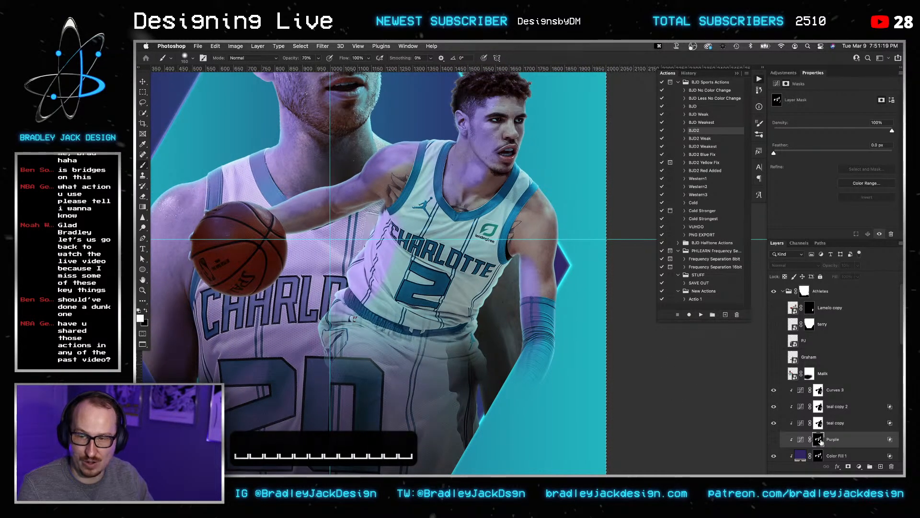
click(773, 439)
click(774, 455)
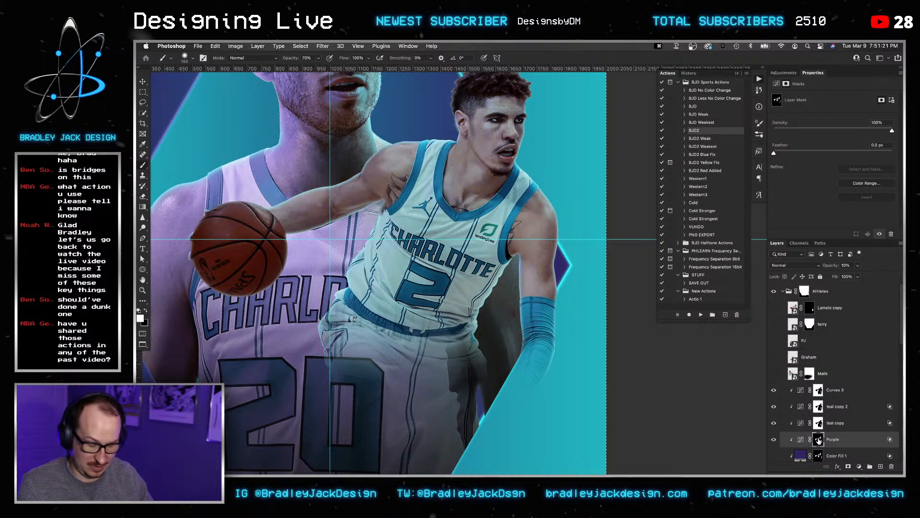
Move Lamelo's teal adjustment layer directly above the Purple layer and hide Purple.
key(b)
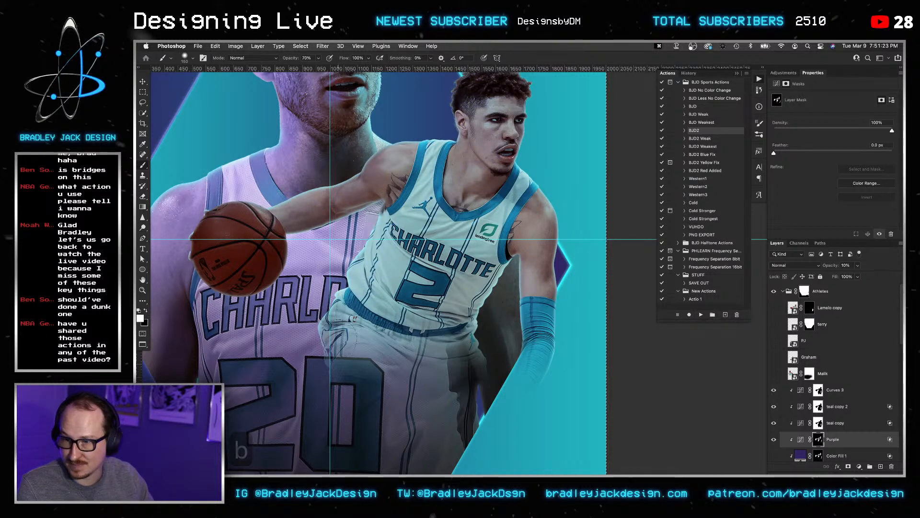
key(space)
drag(802, 451, 810, 410)
scroll(792, 432, down, 2)
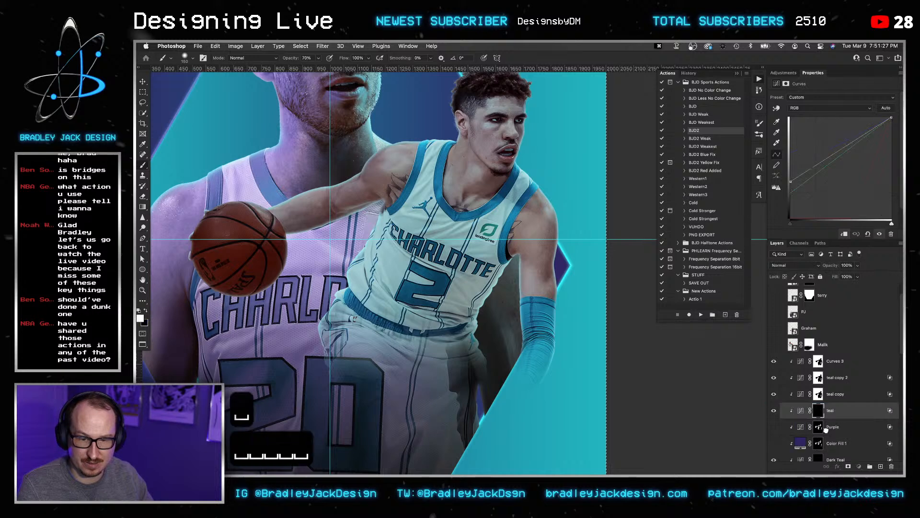
Activate the teal layer's mask for painting with a smaller brush around Lamelo's head.
click(819, 411)
key(b)
key(space)
drag(515, 203, 498, 243)
key(bracketleft)
key(bracketleft)
key(bracketleft)
key(bracketleft)
key(bracketleft)
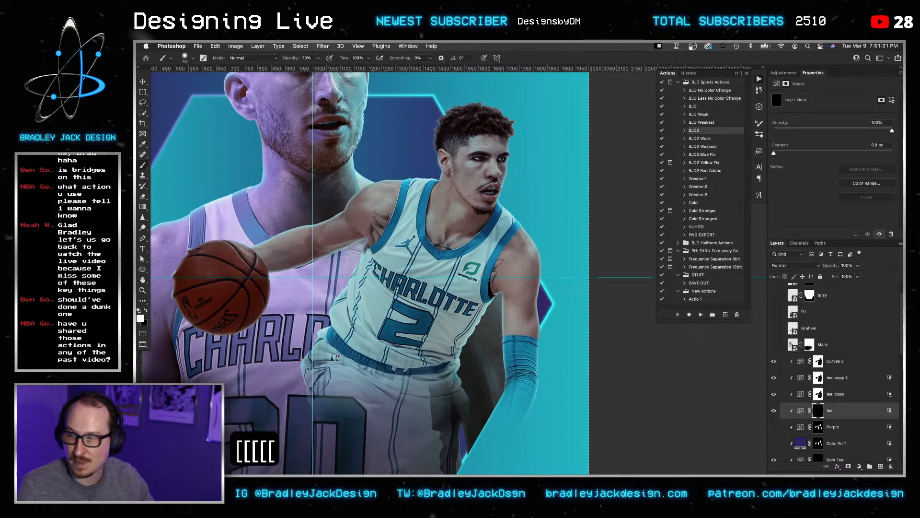
Try painting the edge of Lamelo's face on the teal mask at 70% brush opacity and undo the strokes.
key(x)
key(x)
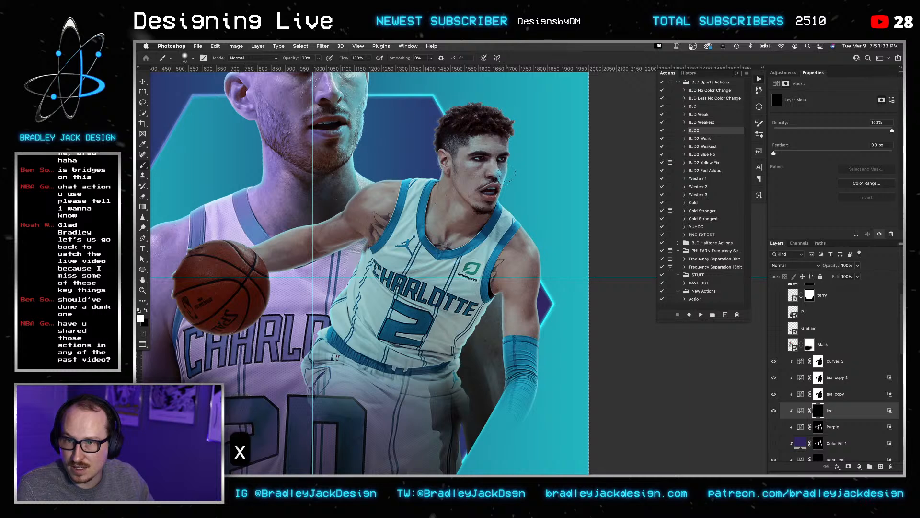
key(super+z)
key(super+z)
key(super+z)
Lower the brush opacity to 10% and shrink the brush to a very fine size for Lamelo's face.
key(2)
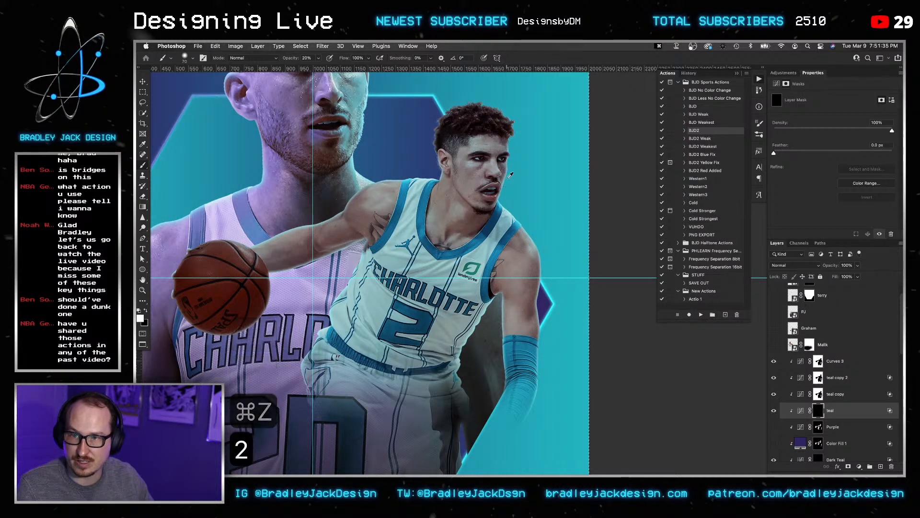
scroll(509, 179, up, 5)
key(bracketleft)
key(bracketleft)
key(bracketleft)
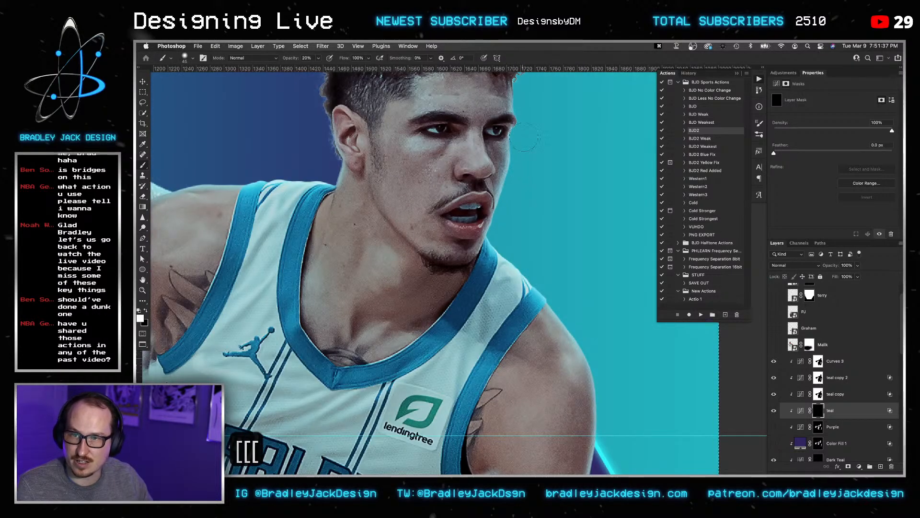
key(1)
key(bracketleft)
key(bracketleft)
key(bracketleft)
key(bracketleft)
key(bracketleft)
key(bracketleft)
key(bracketleft)
key(bracketleft)
key(bracketleft)
key(bracketleft)
key(bracketleft)
key(bracketleft)
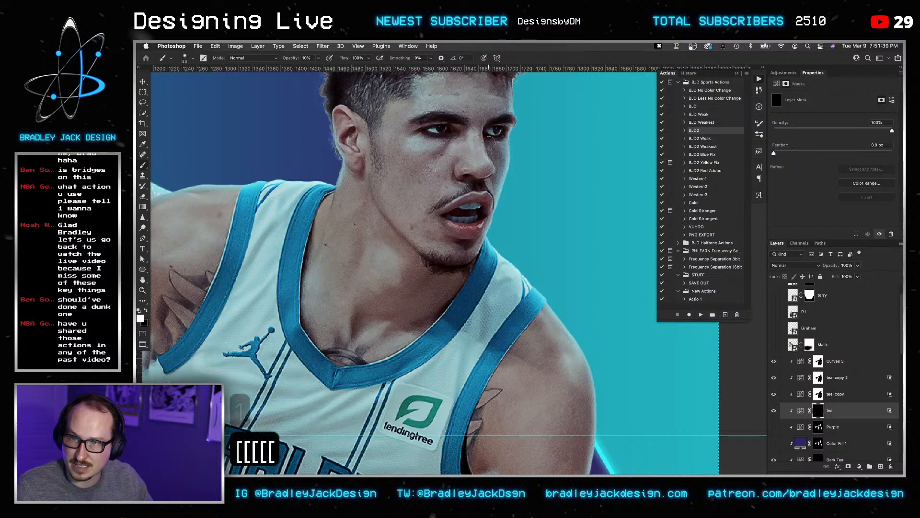
Paint fine white strokes on the teal mask along the edges of Lamelo's nose, lips and cheek.
scroll(493, 138, up, 3)
scroll(494, 138, up, 3)
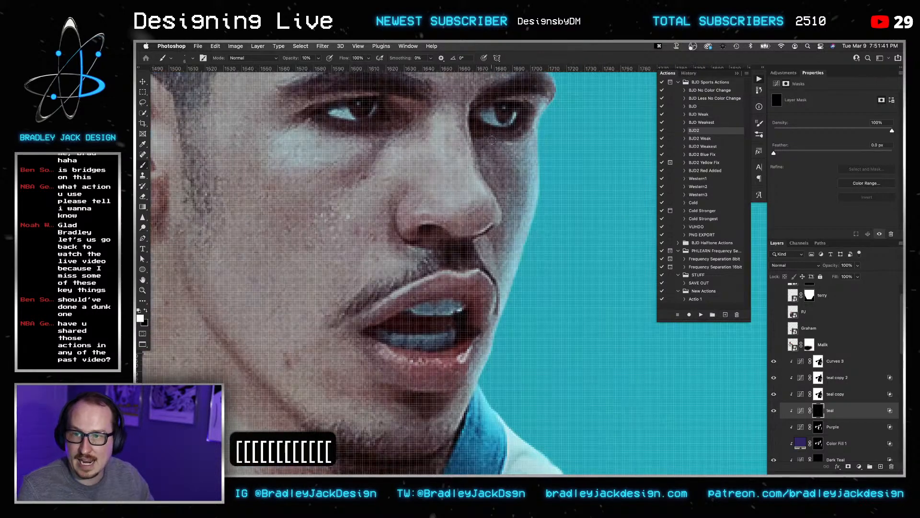
key(bracketright)
key(bracketright)
key(bracketright)
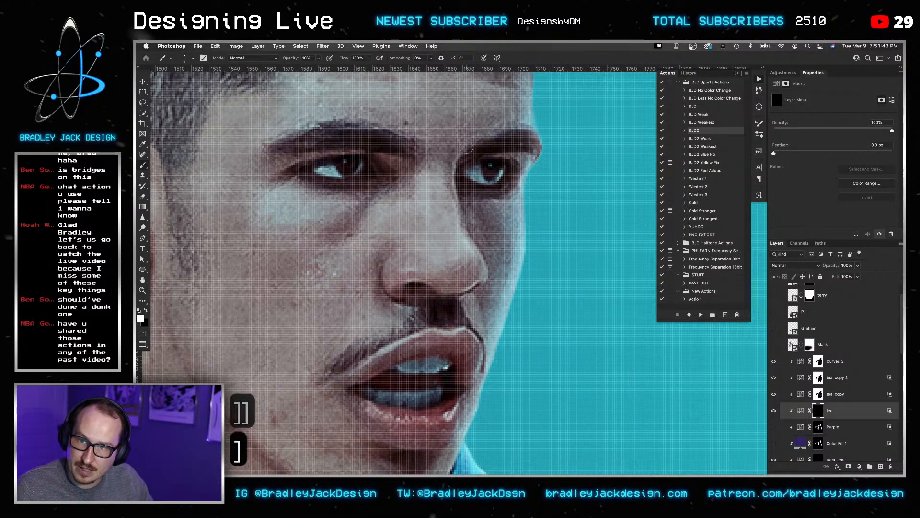
key(bracketleft)
key(bracketleft)
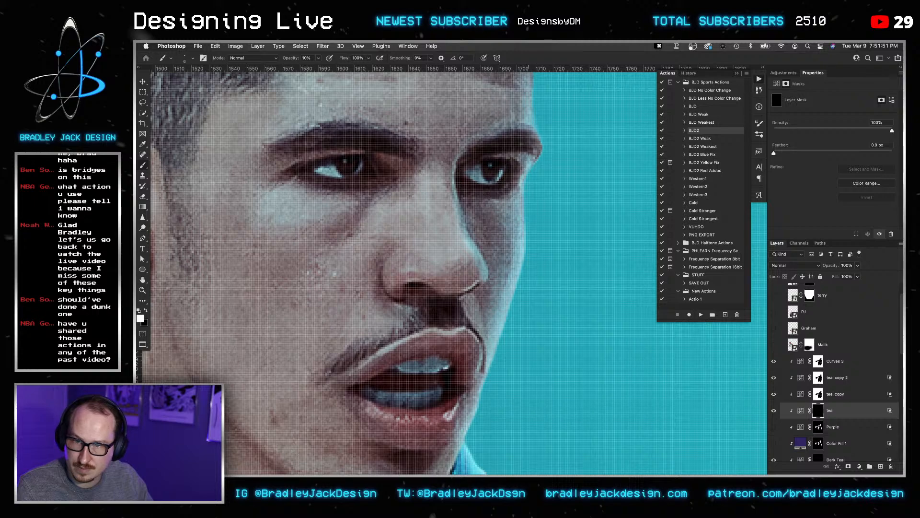
key(bracketright)
key(bracketright)
key(bracketright)
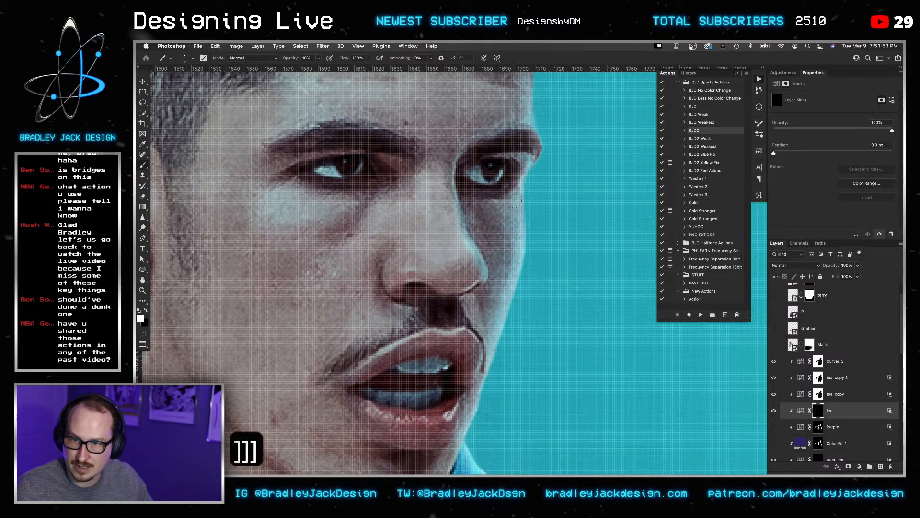
key(bracketleft)
key(bracketleft)
key(bracketleft)
key(bracketleft)
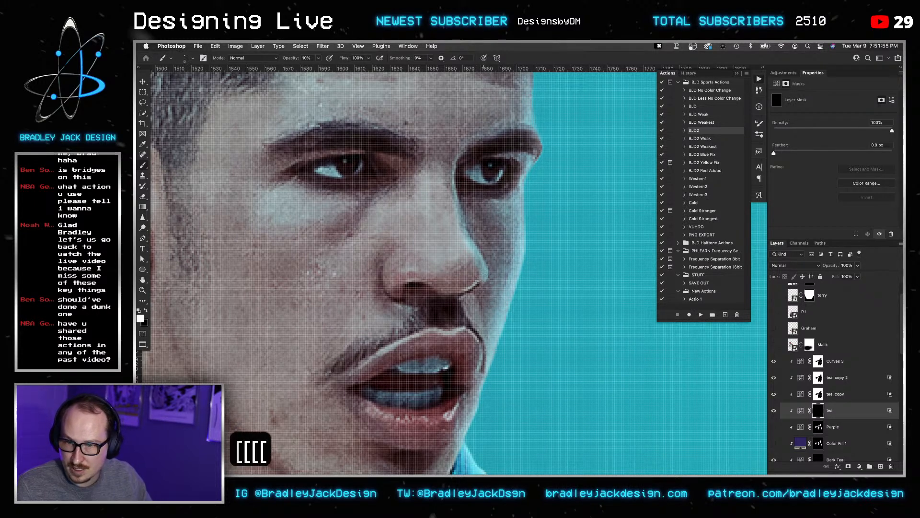
key(bracketleft)
key(bracketleft)
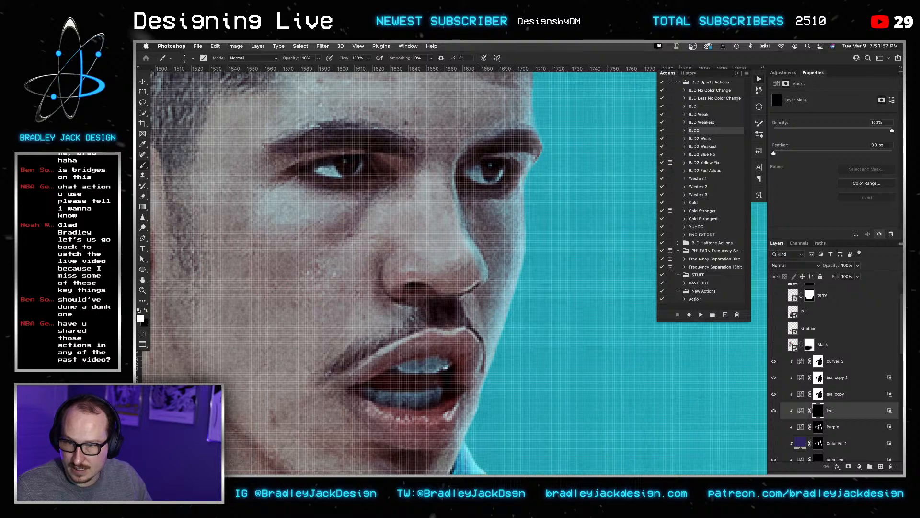
Build up the teal light over Lamelo's nose and far cheek with a slightly larger white brush.
key(bracketright)
key(bracketright)
key(bracketright)
key(bracketright)
key(bracketright)
key(bracketright)
key(bracketright)
key(bracketright)
key(bracketright)
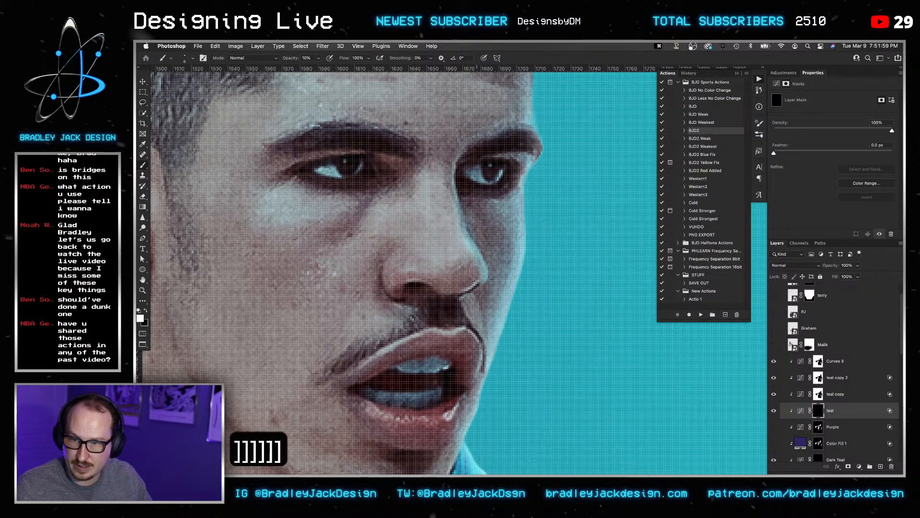
key(bracketleft)
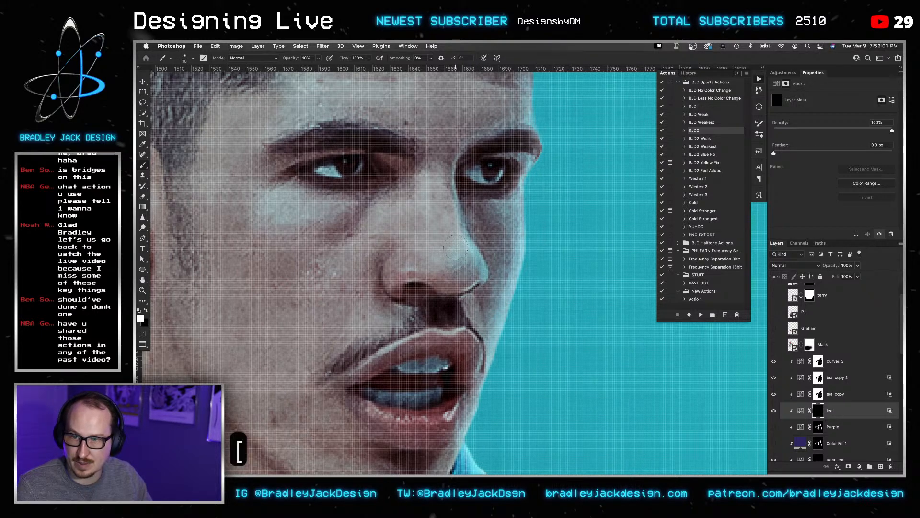
key(x)
key(x)
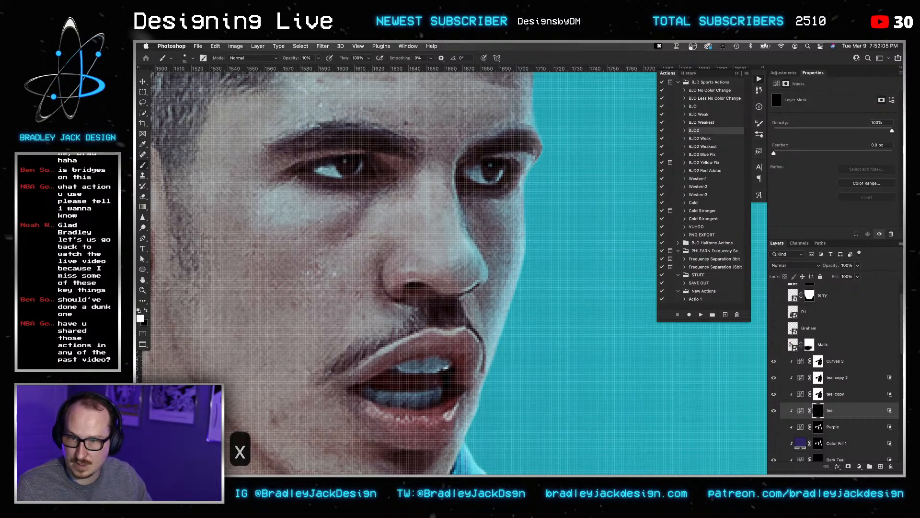
Paint soft teal light across Lamelo's forehead and hairline with a larger brush at 10% opacity.
scroll(527, 191, up, 5)
key(bracketright)
key(bracketright)
key(bracketright)
key(bracketright)
key(bracketright)
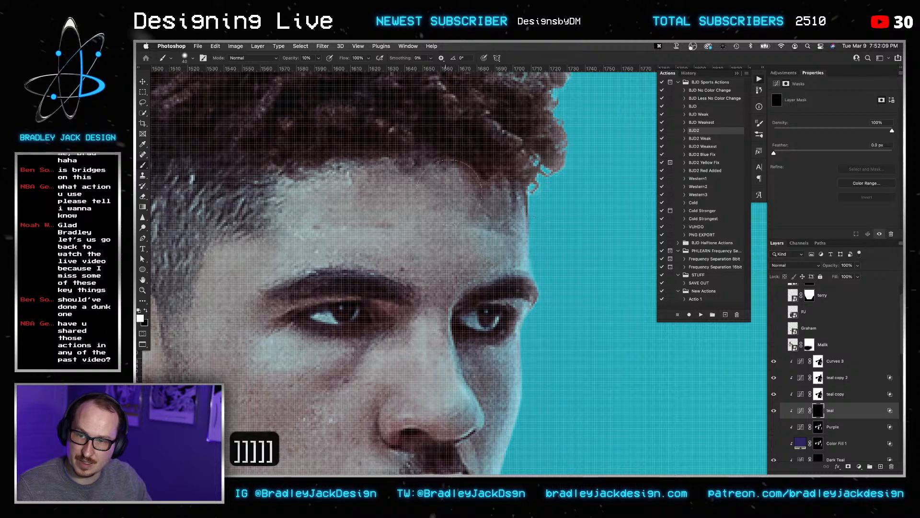
Paint teal light along Lamelo's jaw, chin and the jersey's shoulder strap with a smaller brush.
scroll(514, 242, down, 7)
key(bracketleft)
key(bracketleft)
key(bracketleft)
key(bracketleft)
key(bracketleft)
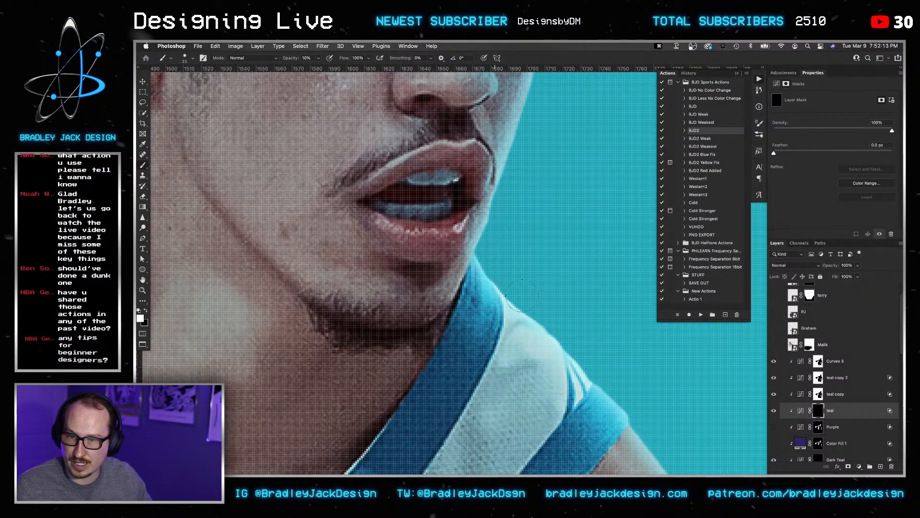
scroll(494, 226, down, 3)
drag(513, 254, 461, 200)
key(bracketright)
key(bracketright)
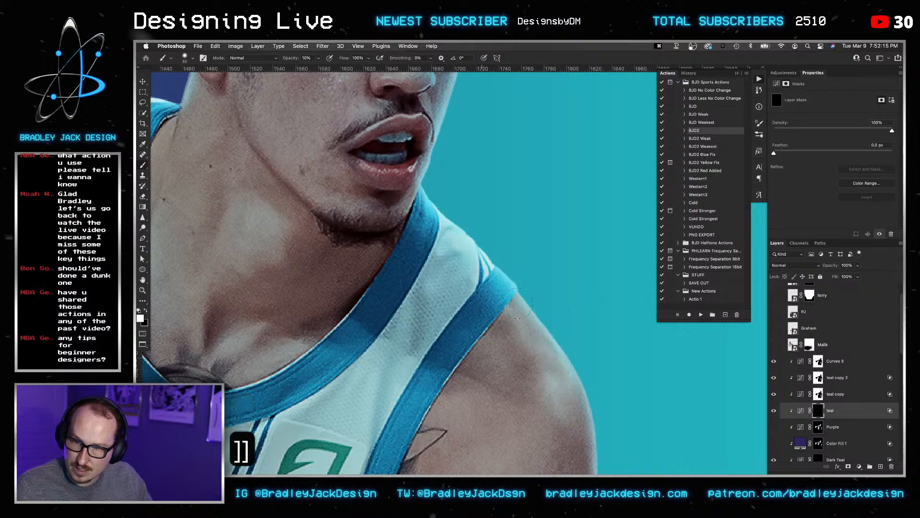
Paint teal rim light down Lamelo's shoulder, bare arm and sleeve, enlarging the brush gradually.
key(bracketright)
drag(609, 375, 556, 254)
scroll(556, 254, down, 2)
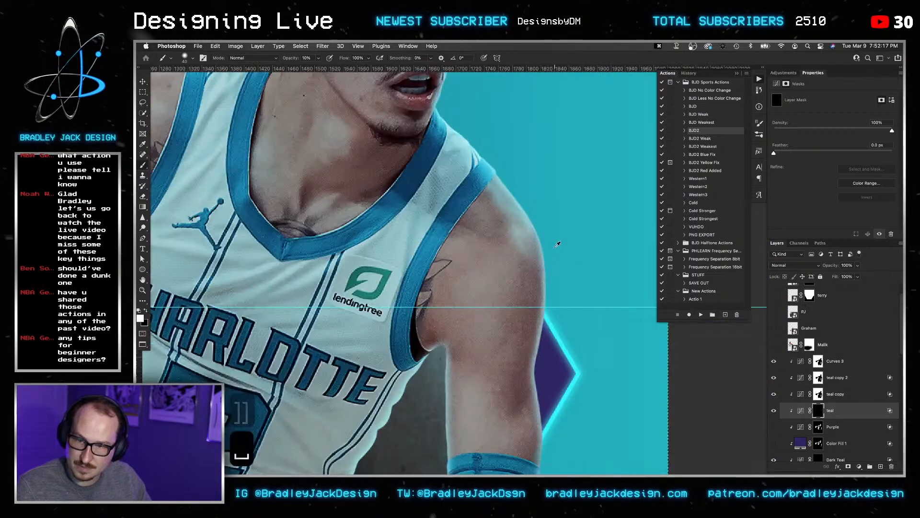
key(bracketright)
mouse_move(543, 415)
mouse_down()
mouse_move(523, 277)
mouse_move(502, 222)
mouse_up()
key(bracketright)
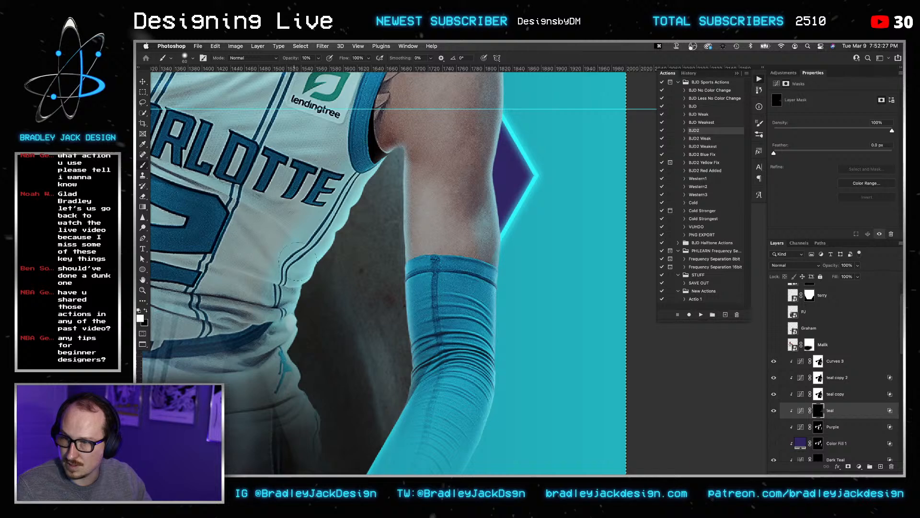
Brush broad teal light over the side of Lamelo's jersey, waist and shoulder with a 150 px brush at 10% opacity.
scroll(295, 261, down, 2)
key(bracketright)
key(bracketright)
key(bracketright)
key(bracketright)
key(bracketright)
key(bracketright)
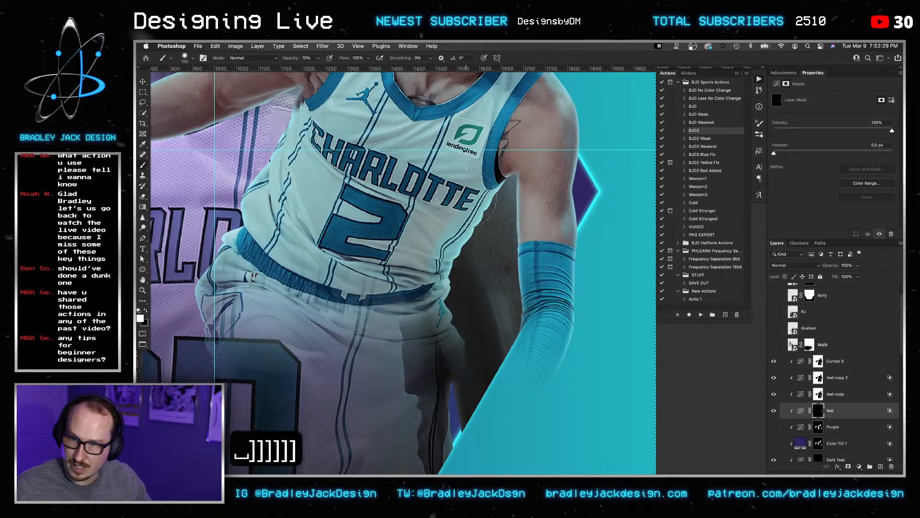
key(1)
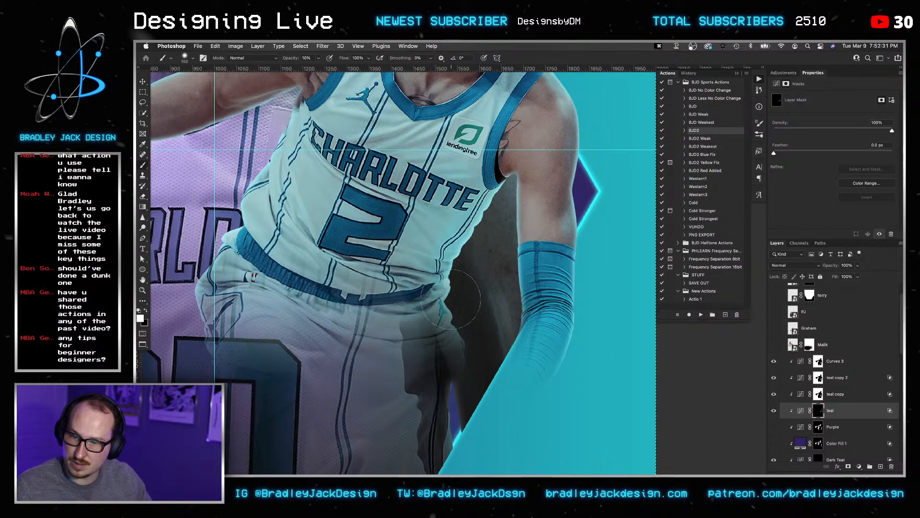
drag(567, 172, 546, 269)
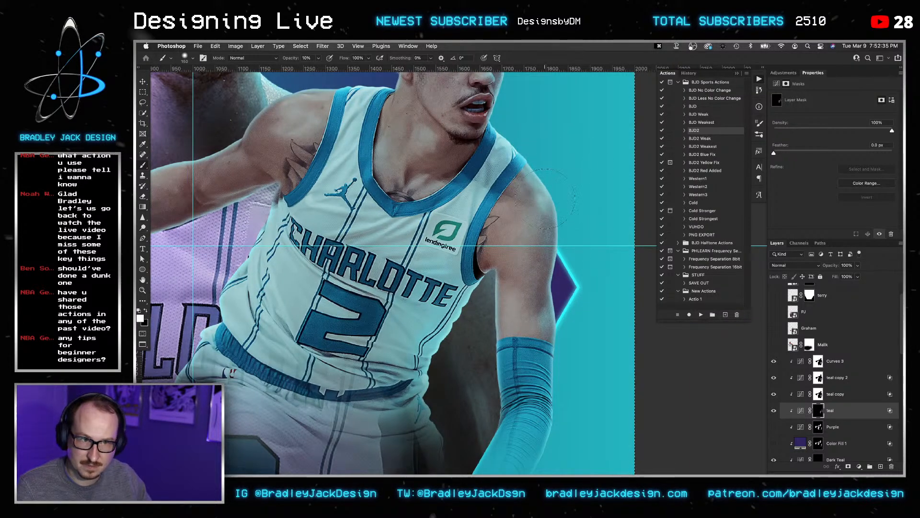
mouse_move(545, 196)
mouse_down()
mouse_move(486, 301)
mouse_move(443, 298)
mouse_up()
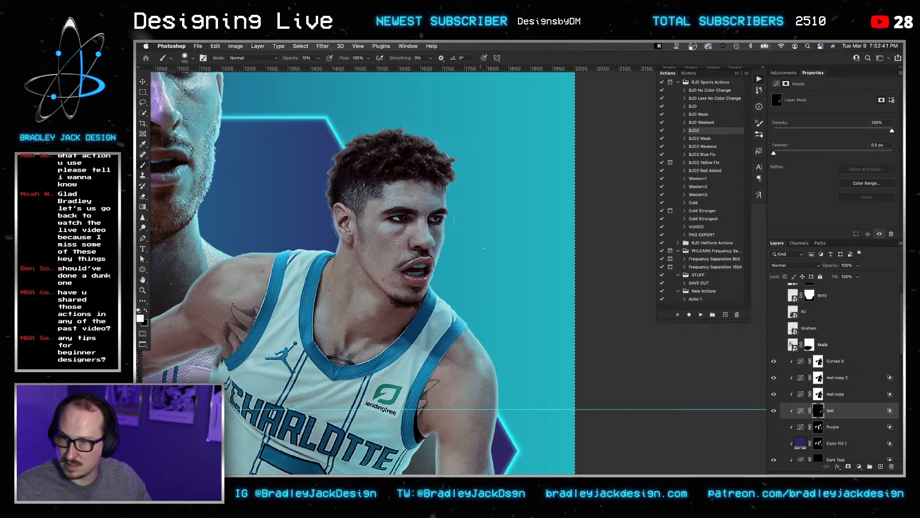
Shrink the brush and paint fine teal highlights around Lamelo's eyes, forehead and cheek.
scroll(455, 192, up, 1)
key(bracketleft)
scroll(455, 192, up, 1)
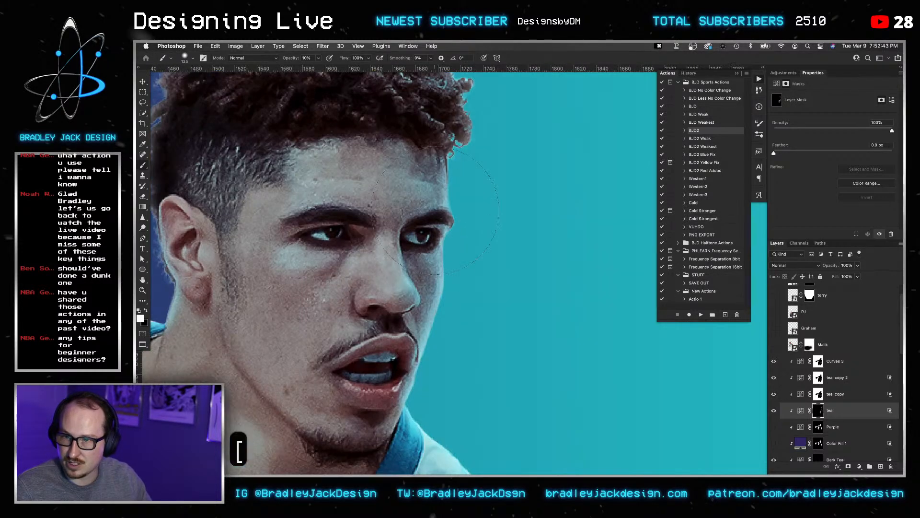
key(bracketleft)
key(bracketleft)
key(bracketleft)
key(bracketleft)
key(bracketleft)
key(bracketleft)
key(bracketleft)
key(bracketleft)
key(bracketleft)
key(bracketleft)
key(bracketleft)
key(bracketleft)
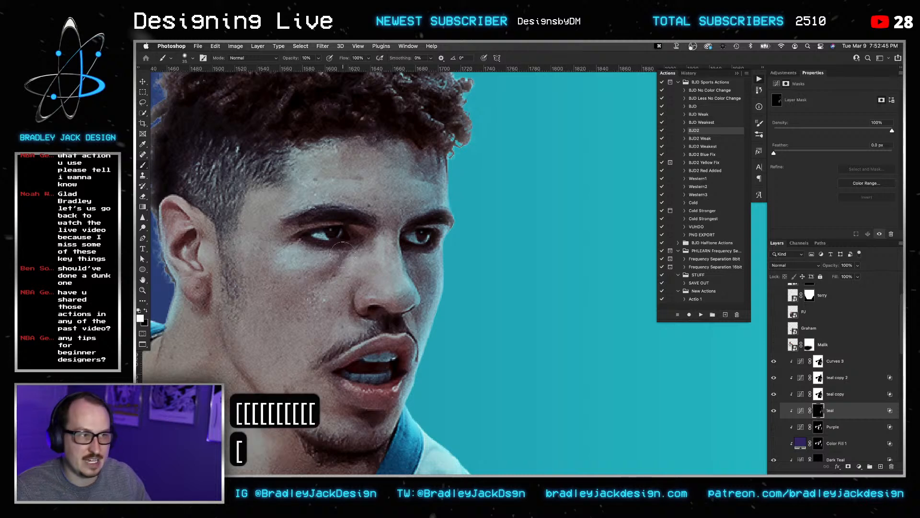
key(bracketleft)
key(bracketleft)
key(bracketleft)
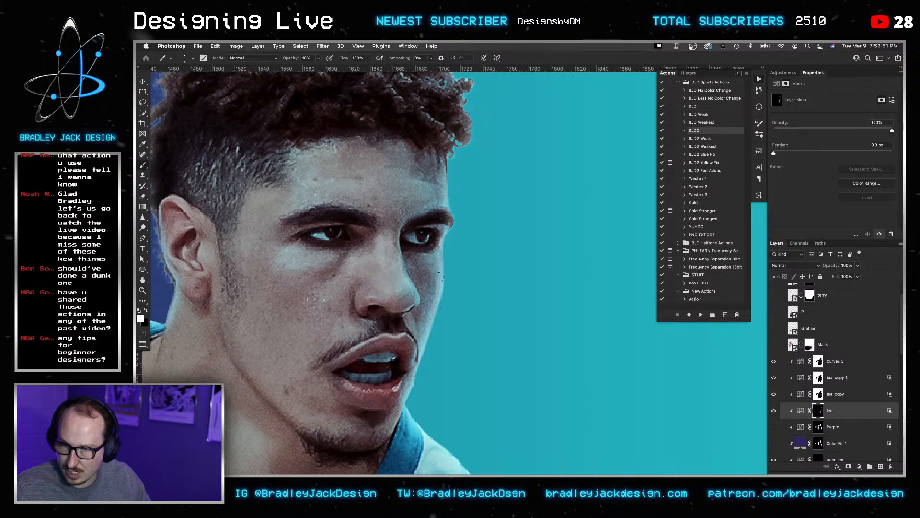
Add small teal highlights to Lamelo's facial details on the teal mask, varying the fine brush size.
scroll(832, 450, down, 8)
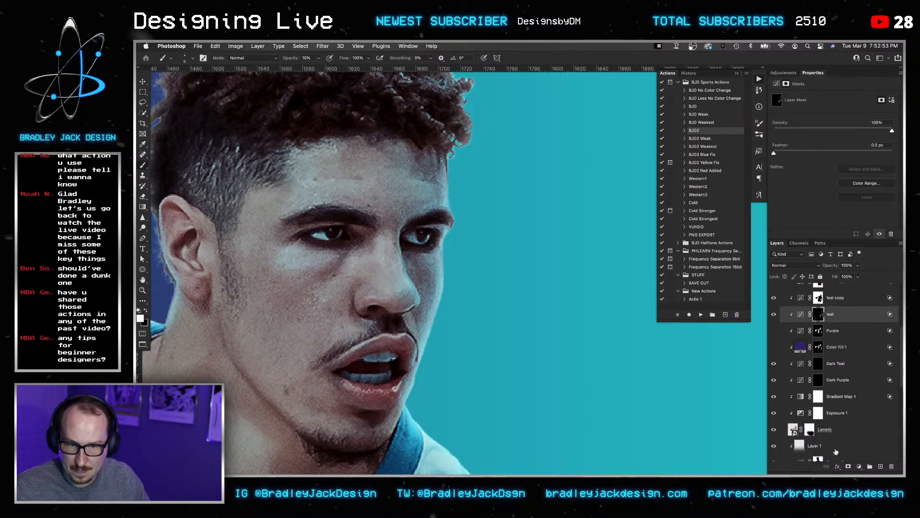
key(bracketright)
key(bracketright)
key(bracketright)
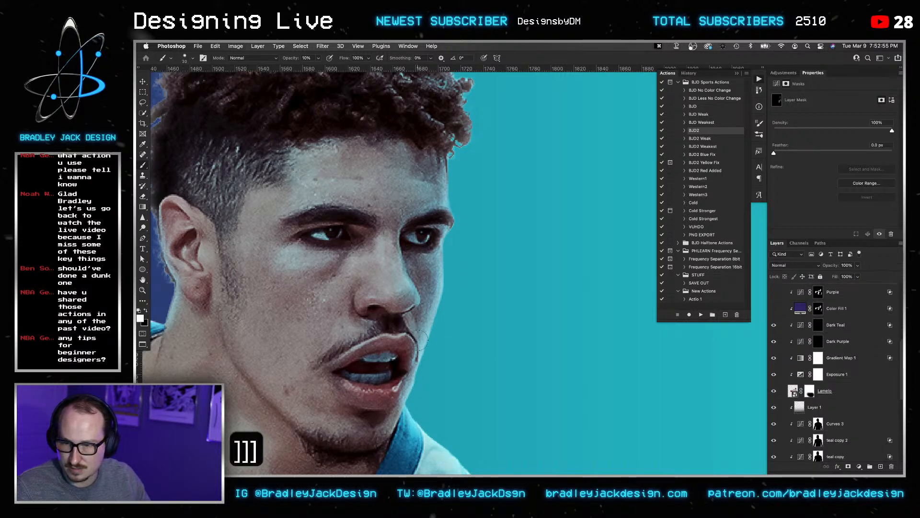
key(bracketleft)
key(bracketleft)
key(bracketleft)
key(bracketleft)
key(bracketleft)
key(bracketleft)
key(bracketleft)
key(bracketleft)
key(bracketleft)
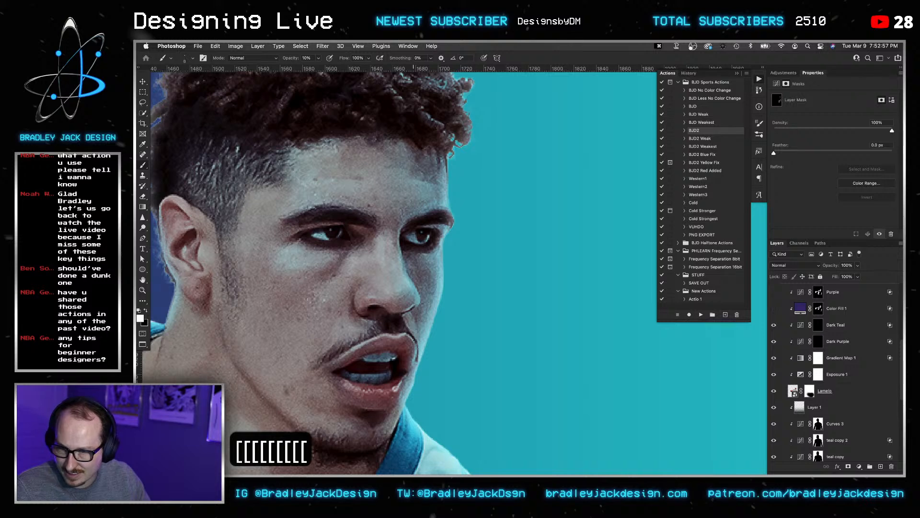
key(bracketright)
key(bracketright)
key(bracketright)
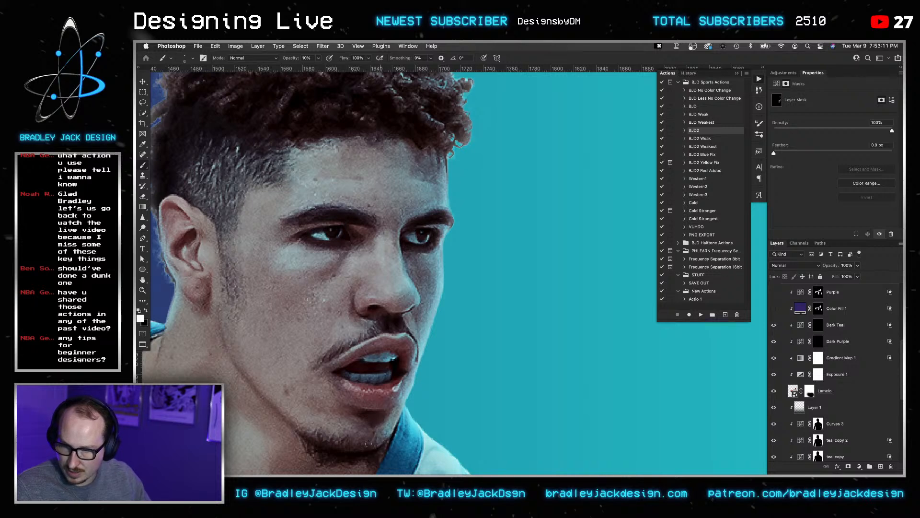
Strengthen the teal light on Lamelo's far cheek and forehead with a larger white brush.
key(bracketright)
key(bracketright)
key(bracketright)
key(bracketright)
key(bracketright)
key(bracketright)
key(bracketright)
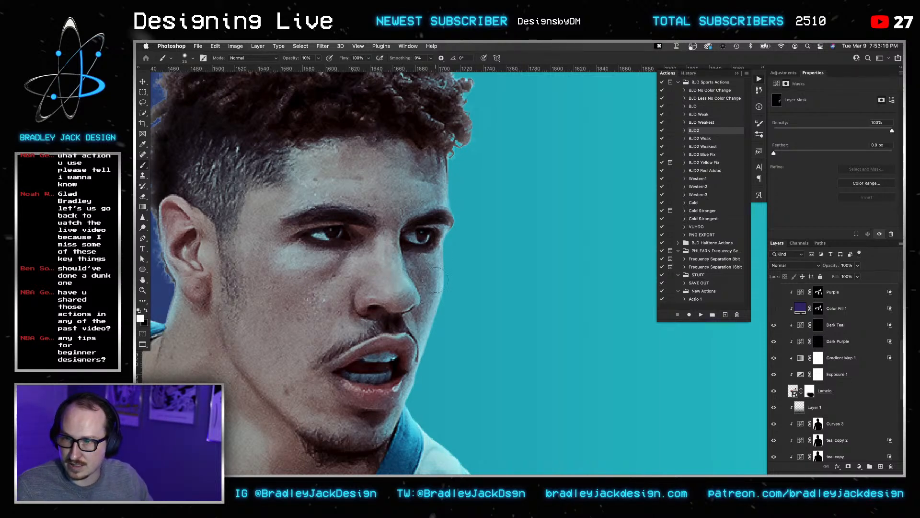
Soften the teal light on Lamelo's face by painting black on the teal mask at 10% opacity.
key(x)
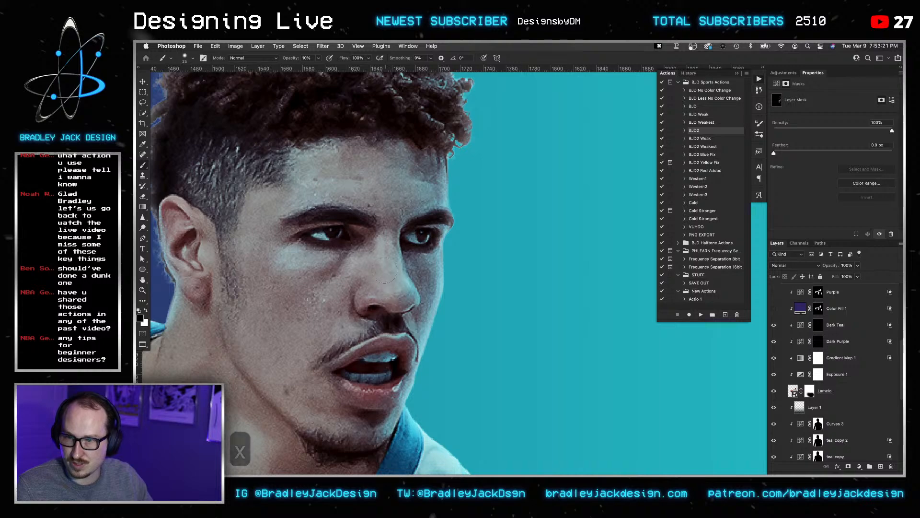
scroll(426, 249, down, 2)
key(bracketright)
key(bracketright)
key(bracketright)
key(bracketright)
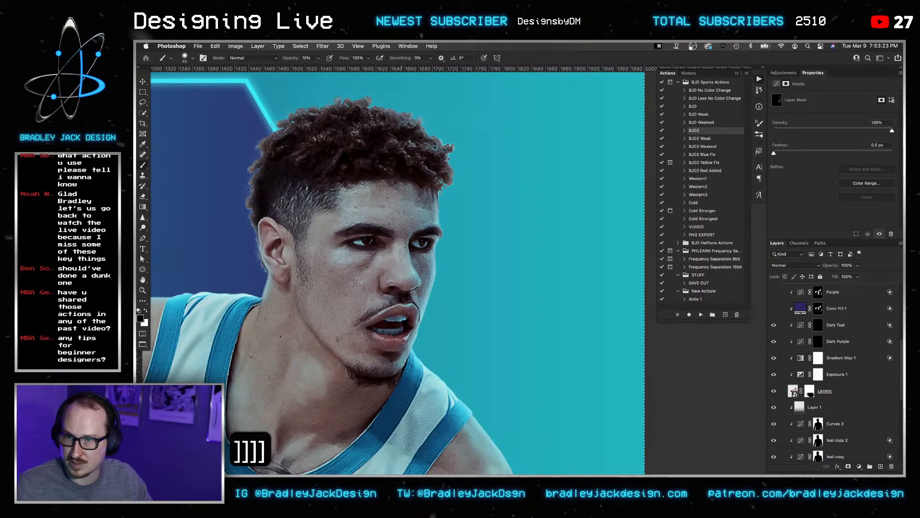
scroll(396, 211, down, 3)
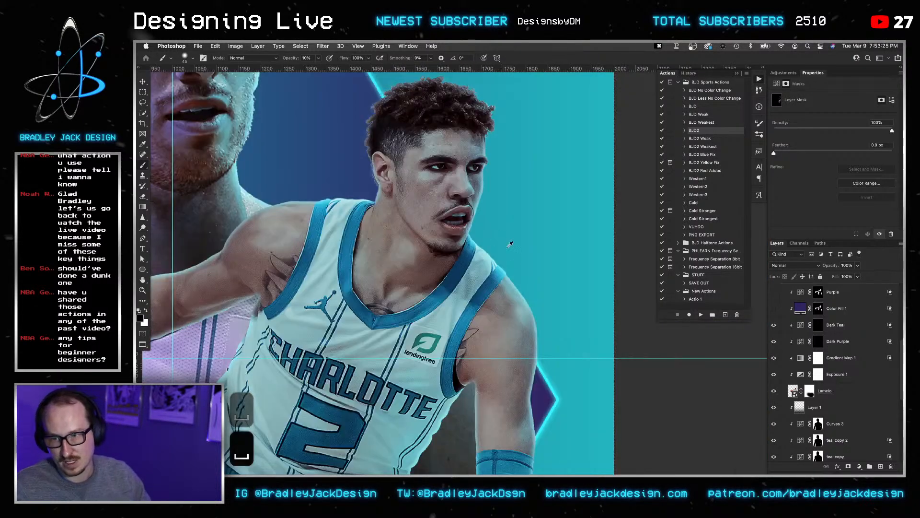
scroll(508, 266, down, 3)
scroll(508, 267, right, 1)
key(bracketright)
key(bracketright)
key(bracketright)
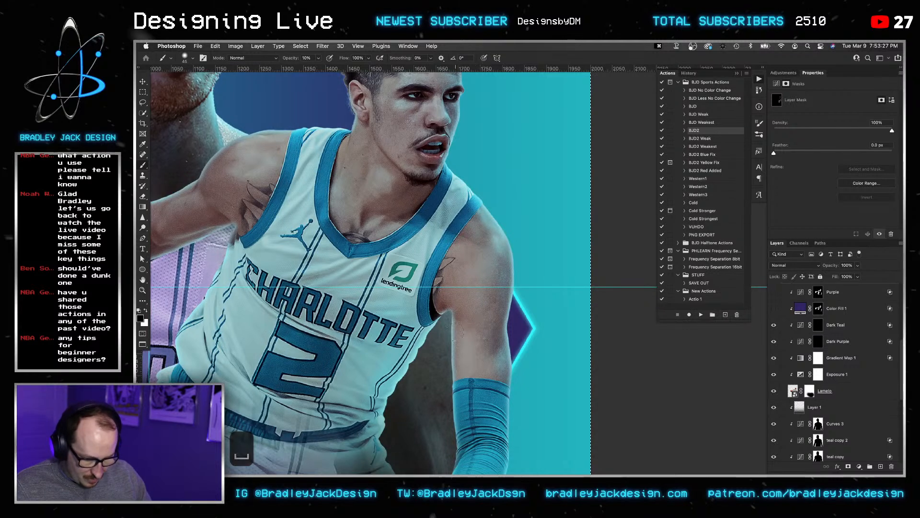
Refine the teal light on Lamelo's upper arm and waist with a larger brush, alternating black and white.
key(bracketright)
key(bracketright)
key(b)
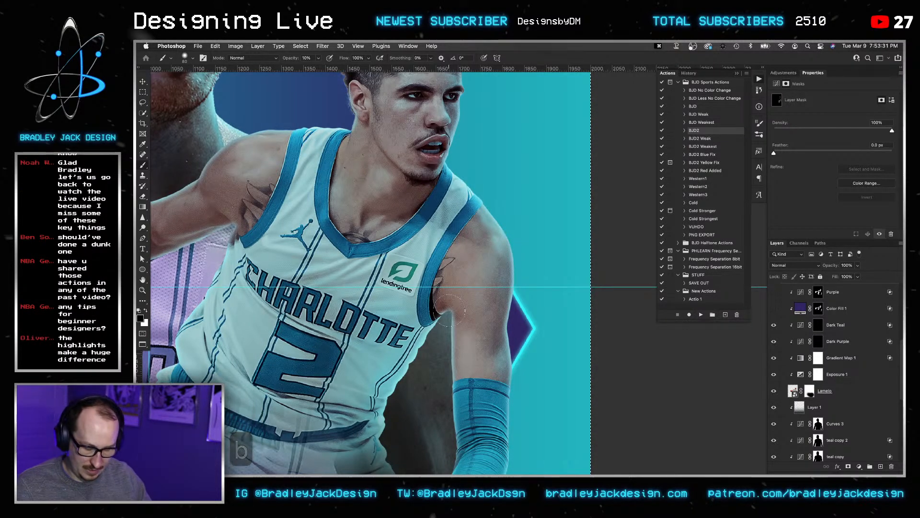
key(x)
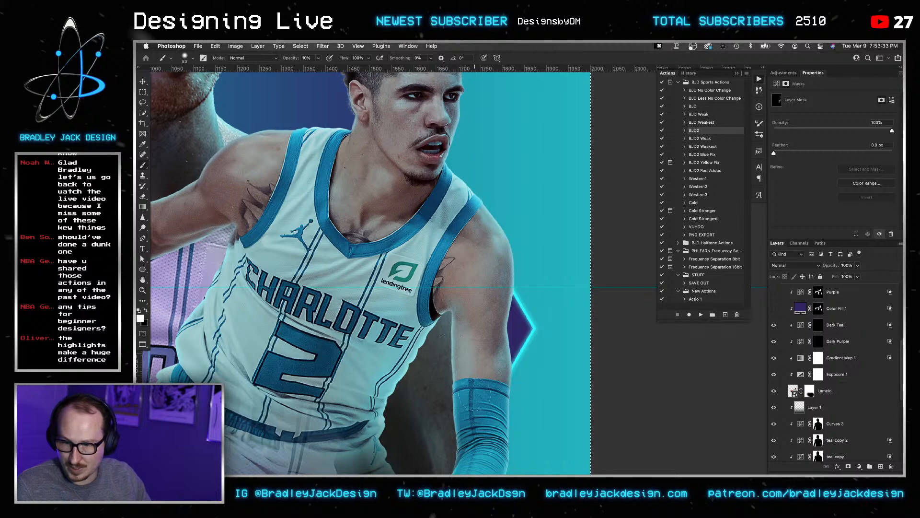
key(x)
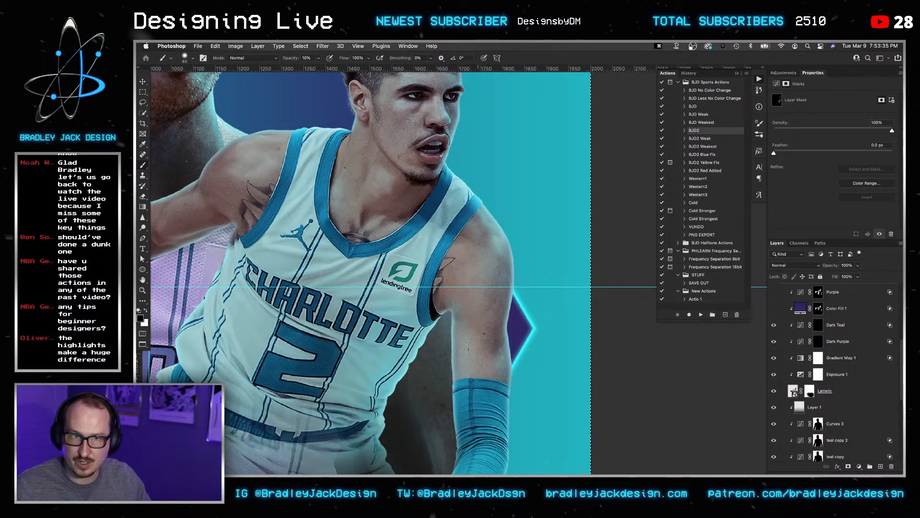
drag(539, 343, 526, 205)
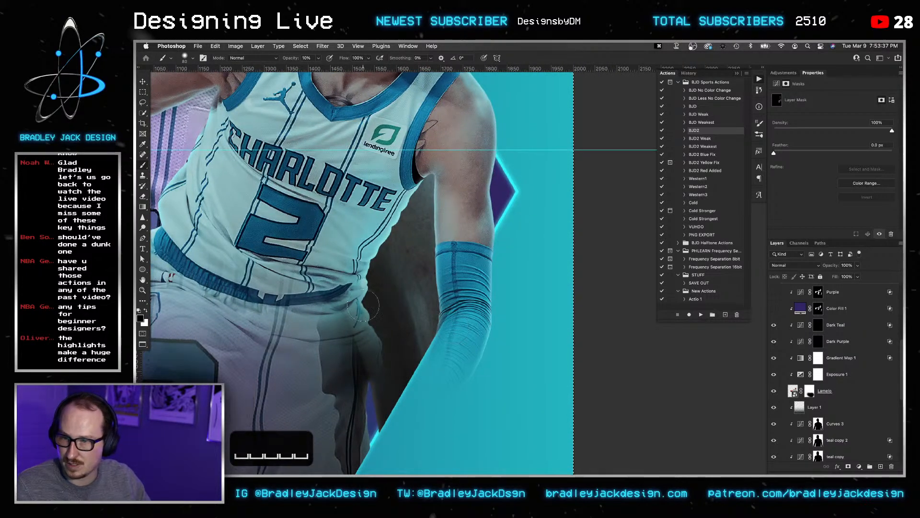
scroll(413, 242, down, 3)
drag(415, 240, 465, 367)
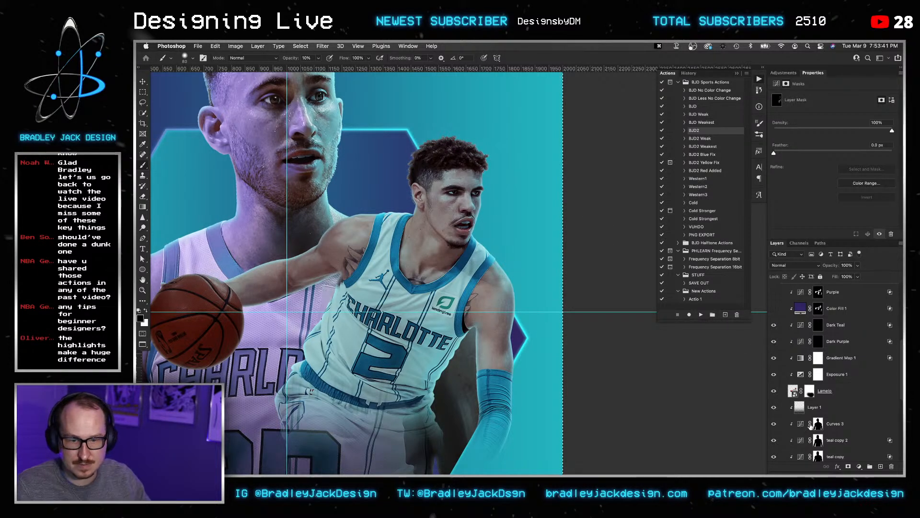
Try painting in white on the Dark Teal layer's mask over the front player and undo the strokes.
scroll(811, 423, down, 3)
scroll(811, 423, down, 10)
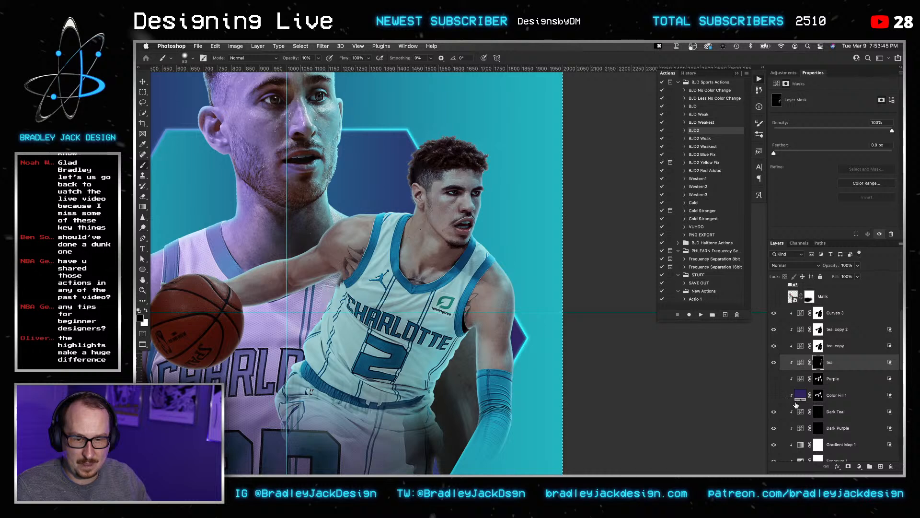
click(821, 413)
key(b)
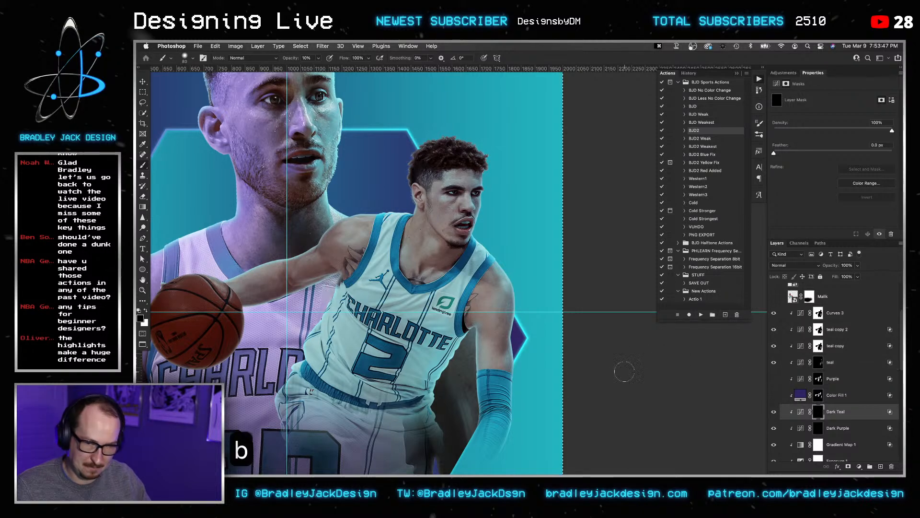
key(x)
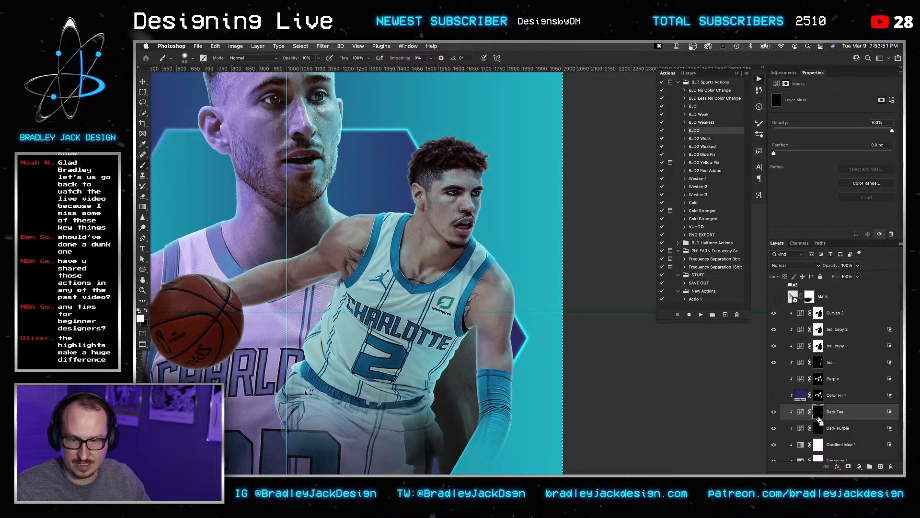
key(super+z)
key(super+z)
key(super+z)
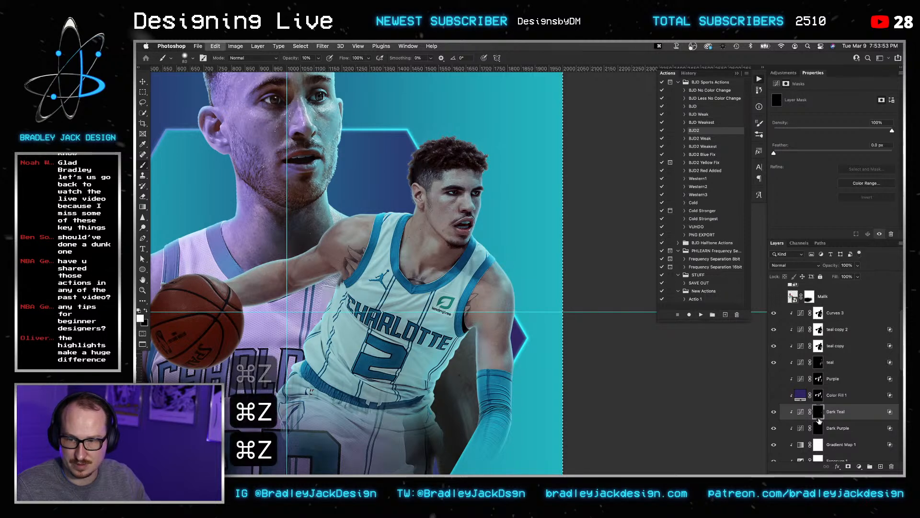
key(shift+super+z)
key(super+z)
Paint the front player's body shading in white on the Dark Purple layer's mask with a 10% opacity brush enlarged to 125 px.
click(819, 428)
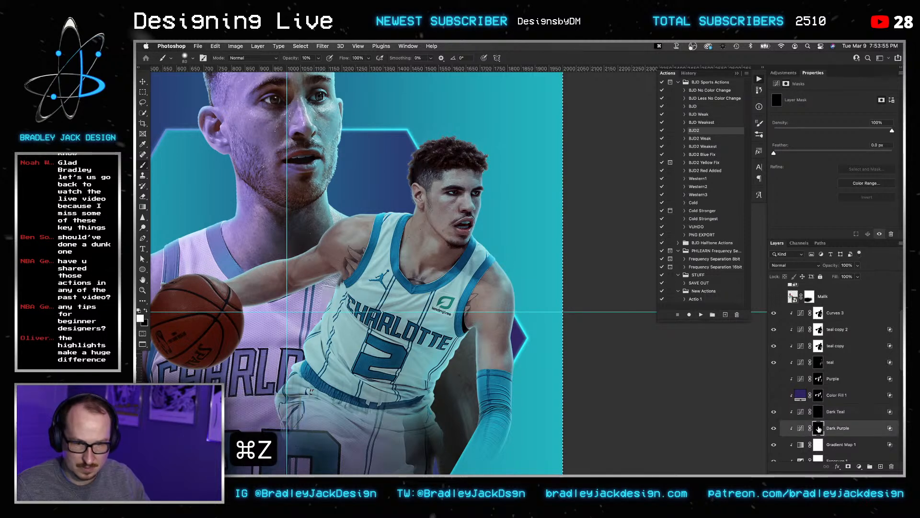
key(b)
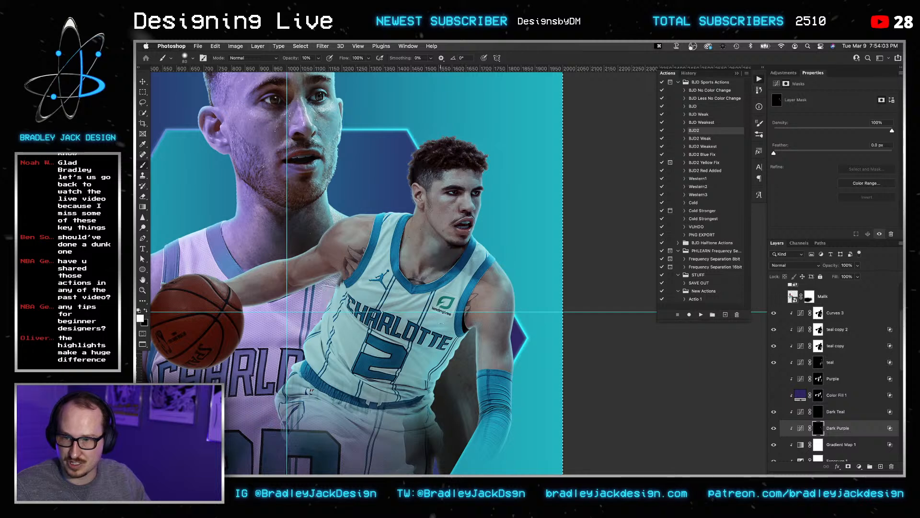
scroll(467, 333, down, 5)
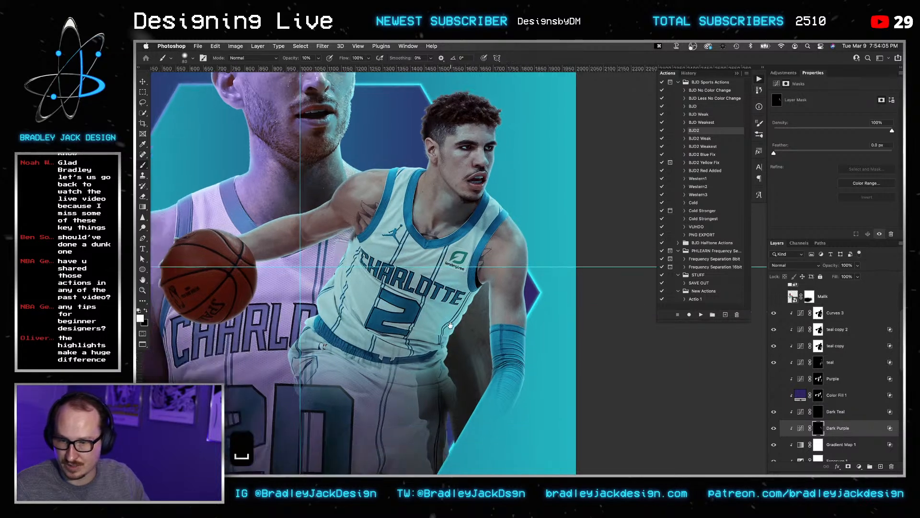
key(bracketright)
key(bracketright)
key(bracketright)
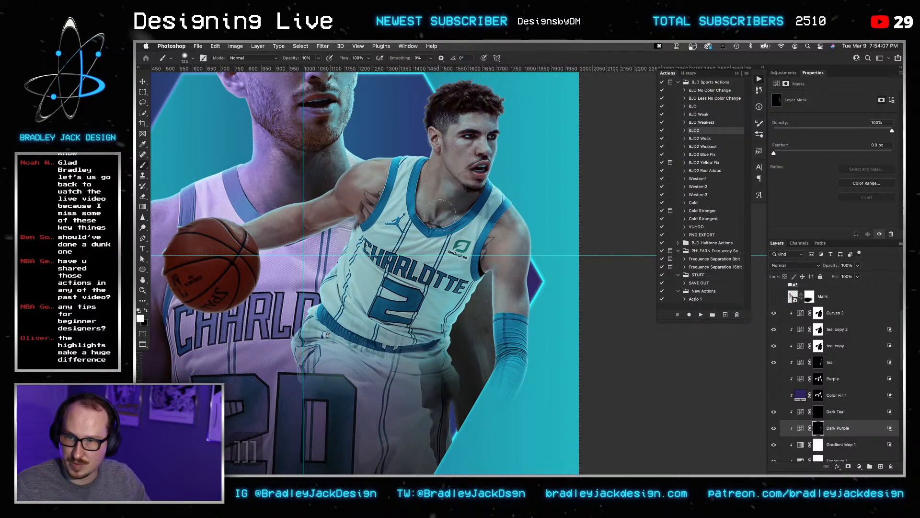
Reduce the brush to 45 px and refine the dark purple shading around the front player's neck and face.
scroll(482, 181, up, 3)
key(bracketleft)
key(bracketleft)
key(bracketleft)
key(bracketleft)
key(bracketleft)
key(bracketleft)
key(bracketleft)
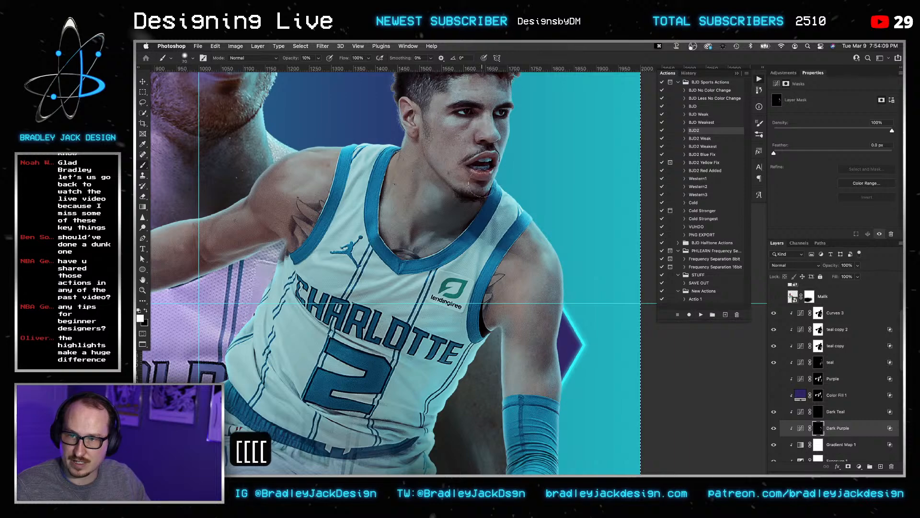
scroll(483, 164, up, 3)
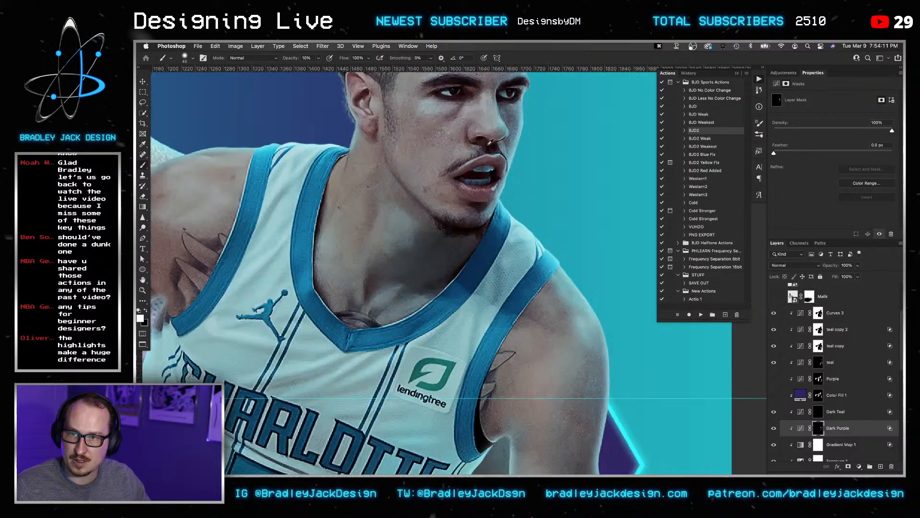
drag(490, 141, 494, 207)
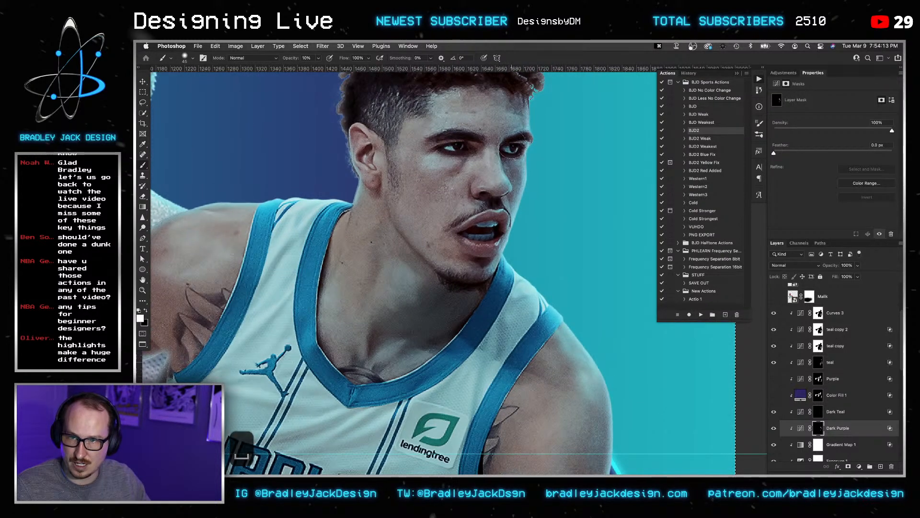
drag(506, 136, 507, 195)
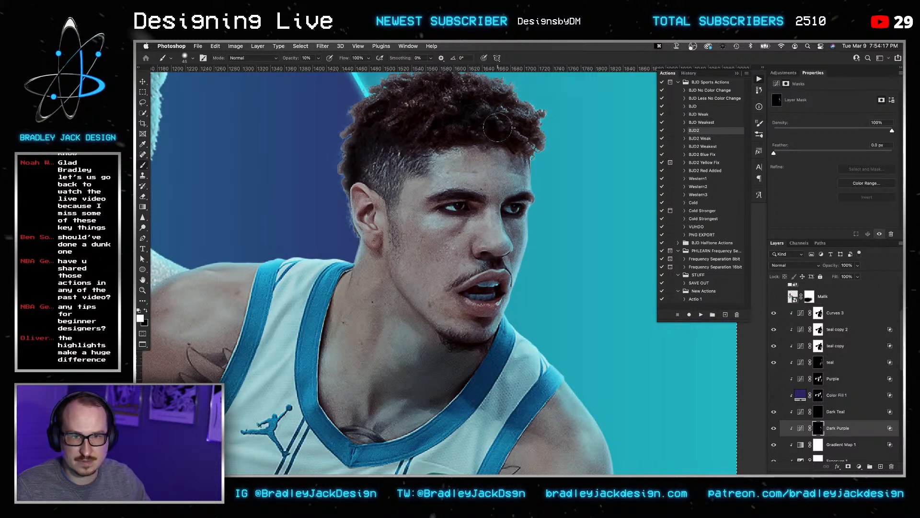
scroll(485, 222, down, 5)
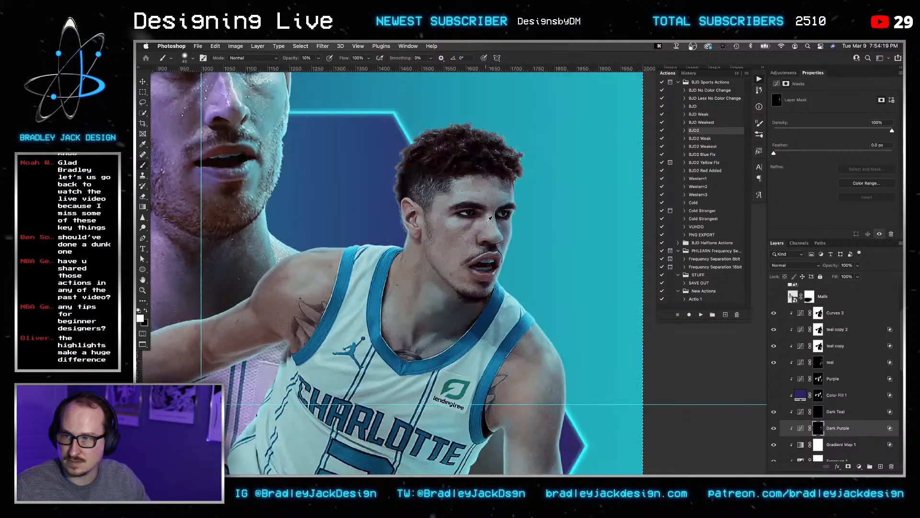
Paint shading along the front player's outstretched arm on the Dark Teal layer's mask with a larger brush.
click(817, 412)
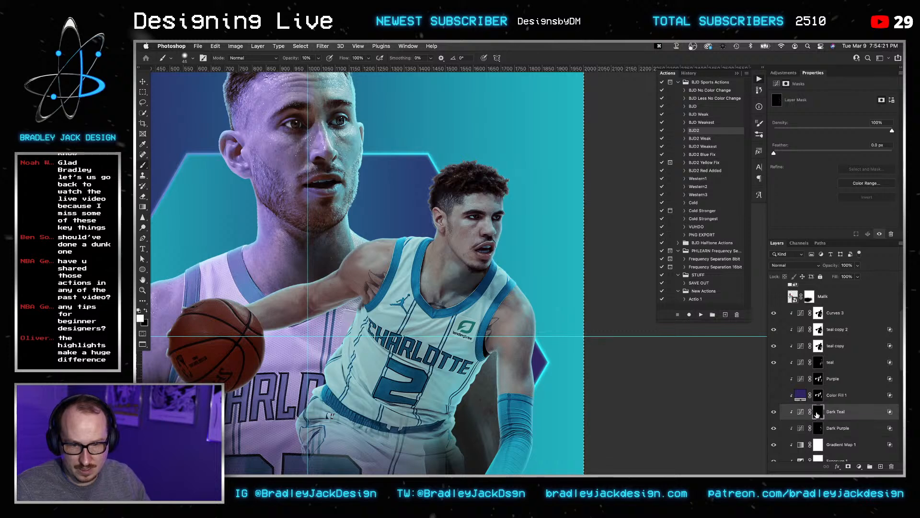
key(bracketright)
key(bracketright)
key(bracketright)
key(bracketright)
key(bracketright)
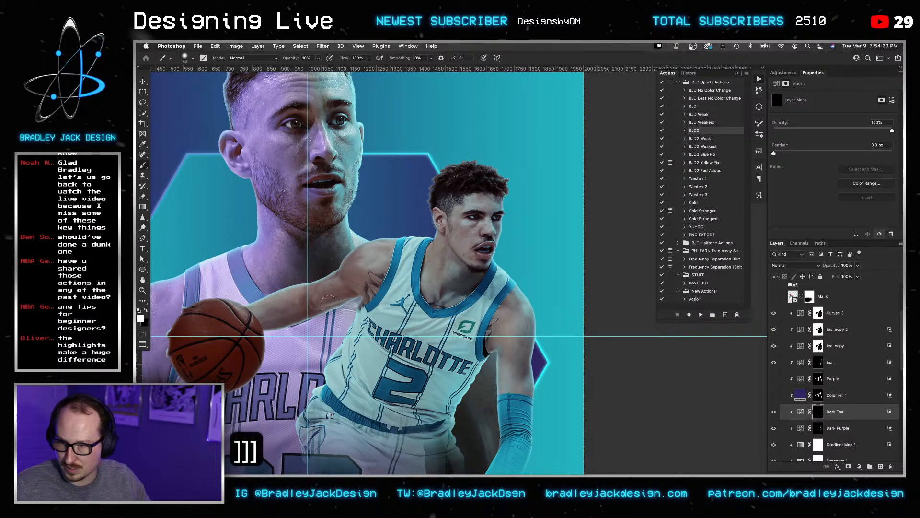
click(333, 310)
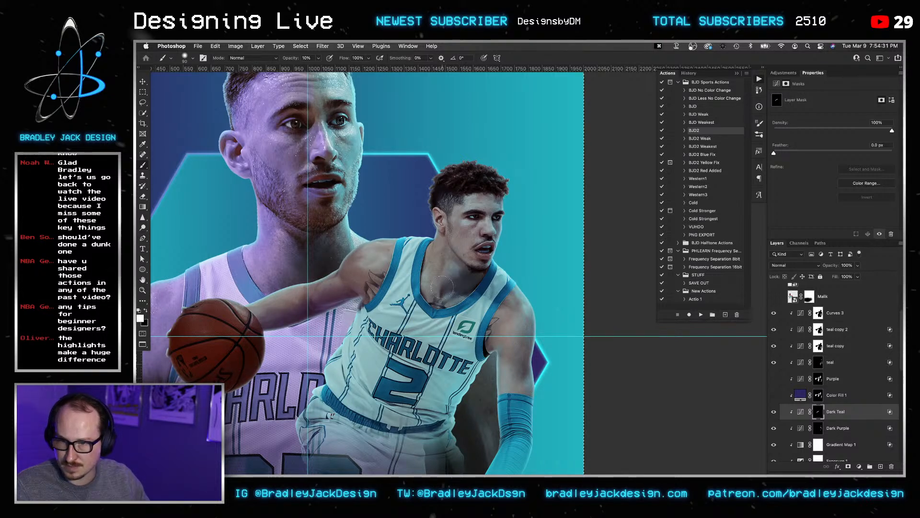
Try shading the neck below the front player's ear on the Dark Purple layer's mask with a small brush.
scroll(459, 276, up, 10)
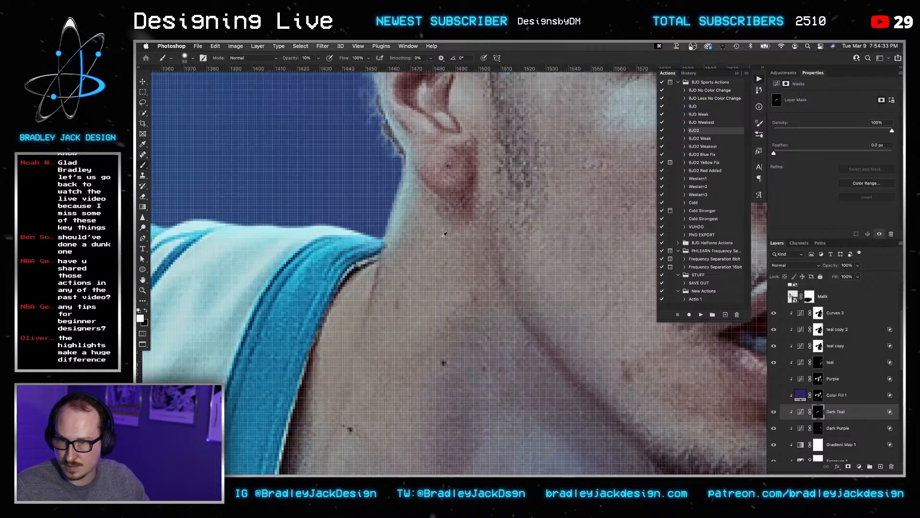
key(alt+bracketleft)
key(alt+bracketleft)
key(bracketleft)
key(bracketleft)
key(bracketleft)
key(bracketleft)
key(bracketleft)
key(bracketleft)
key(bracketleft)
key(bracketleft)
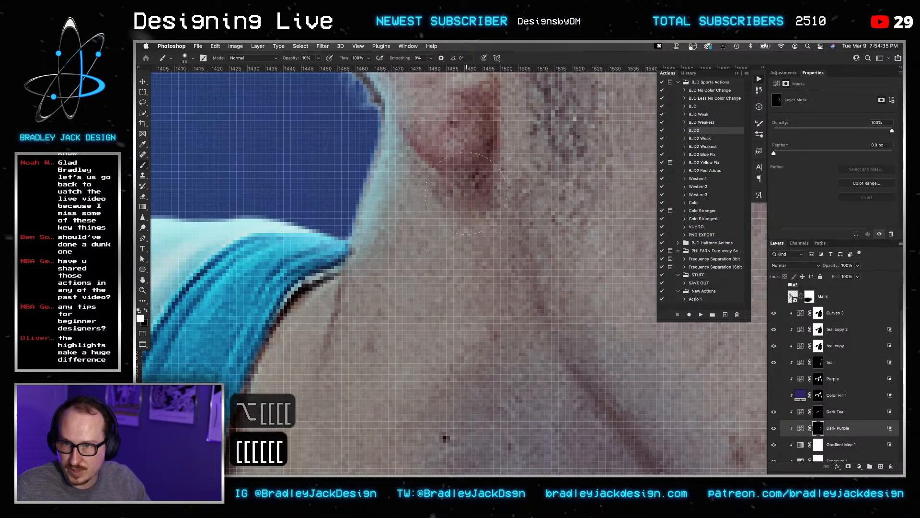
mouse_move(468, 192)
mouse_down()
mouse_move(385, 178)
mouse_move(375, 190)
mouse_up()
scroll(479, 193, down, 5)
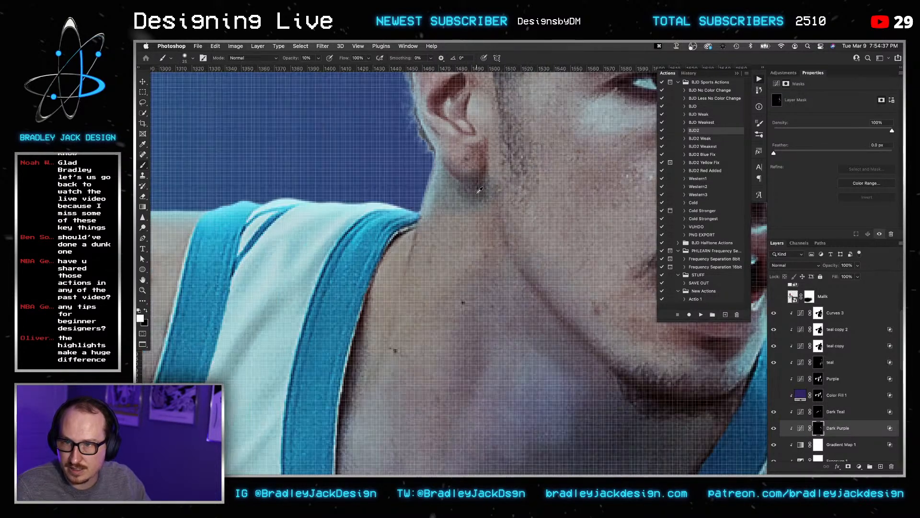
drag(474, 227, 454, 294)
key(bracketright)
key(bracketright)
key(bracketright)
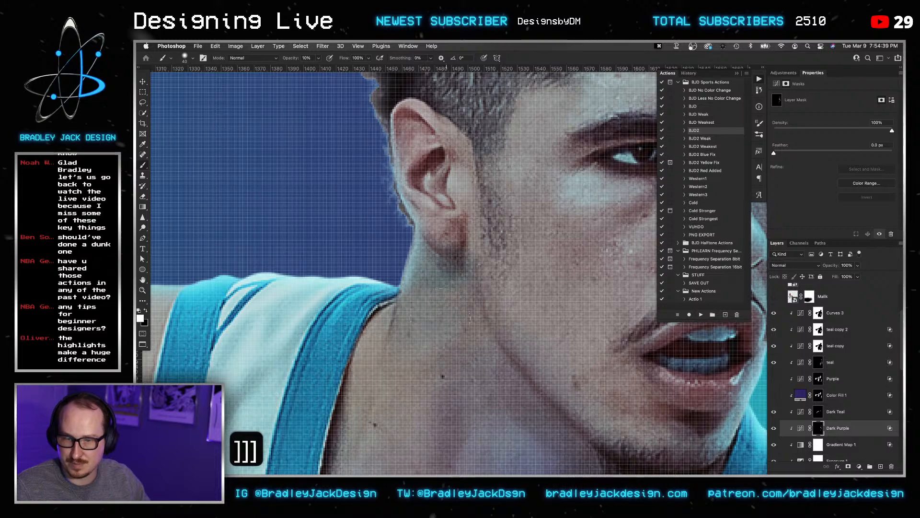
Undo the latest brush strokes on the front player's neck.
key(super+z)
key(super+z)
key(super+z)
key(super+z)
key(super+z)
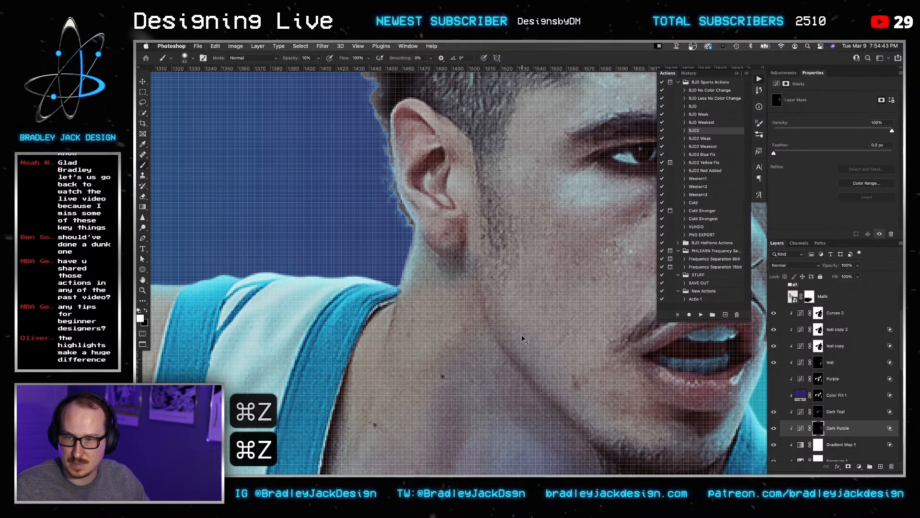
key(super+z)
key(super+z)
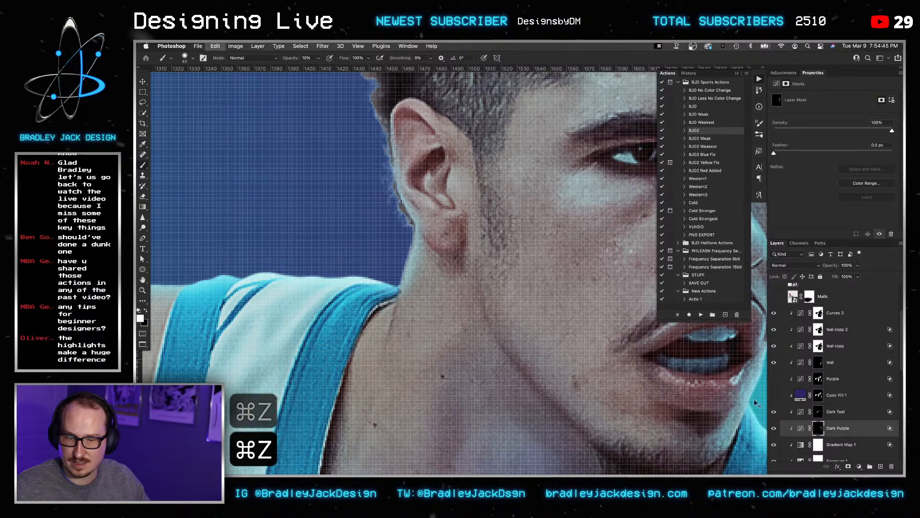
Paint the neck shading of the front player on the Dark Teal layer's mask with a progressively larger brush.
click(813, 410)
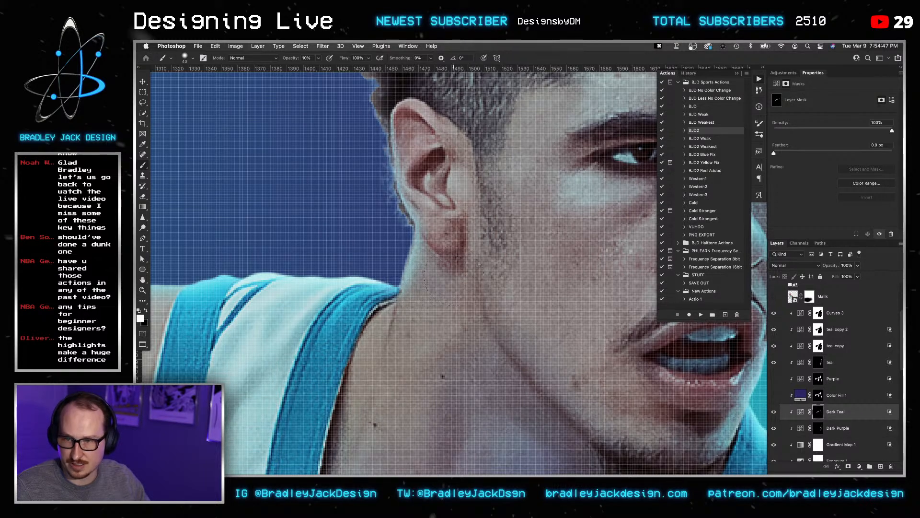
scroll(453, 310, down, 5)
key(bracketright)
key(bracketright)
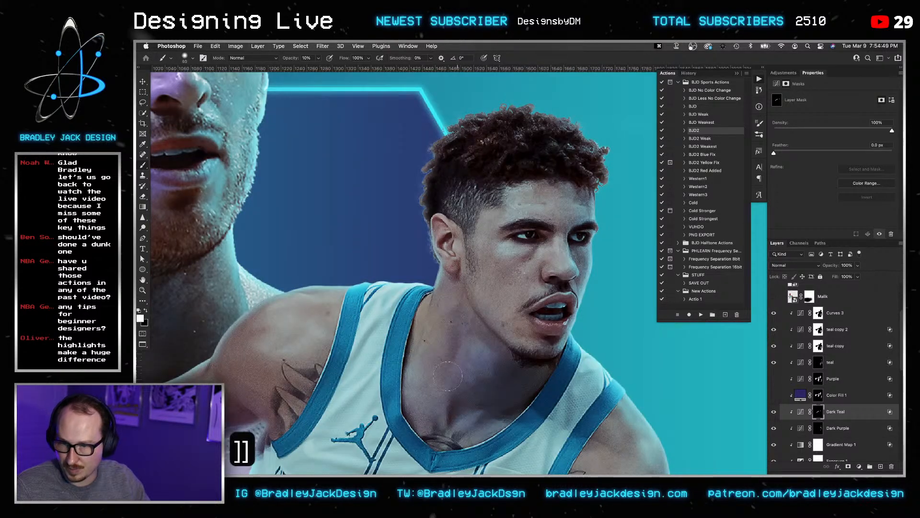
scroll(460, 448, down, 3)
key(bracketright)
key(bracketright)
key(bracketright)
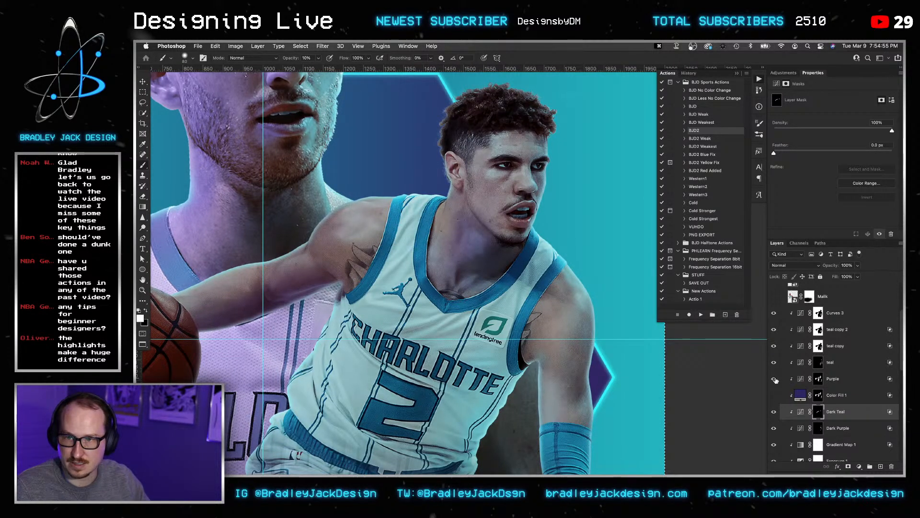
Show the Purple curves layer and lower the black point's output on its RGB curve.
click(831, 379)
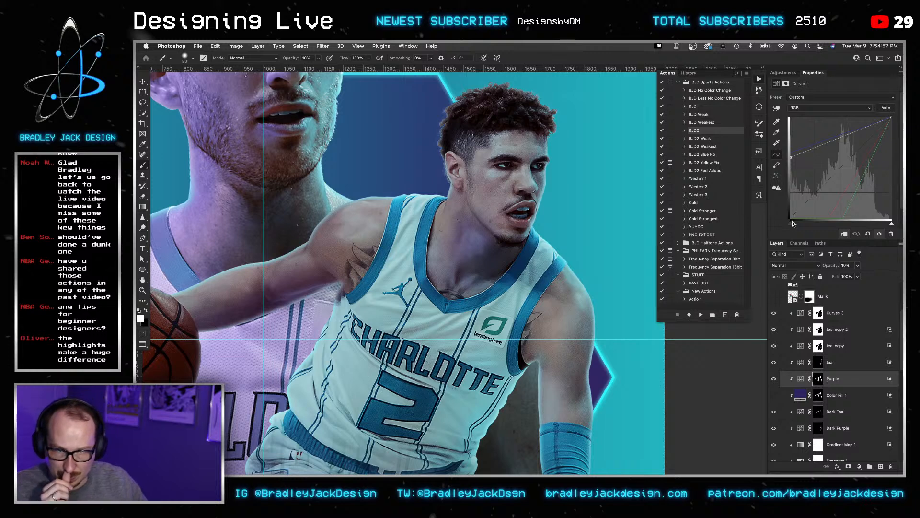
drag(792, 158, 794, 194)
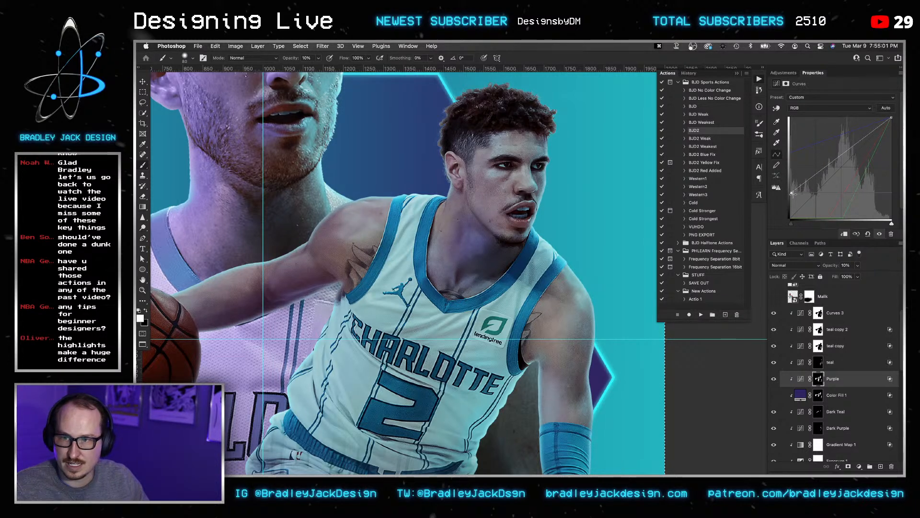
Try the Color Fill 1 layer at 20% and 33% opacity, toggling its visibility, and leave it hidden.
click(839, 399)
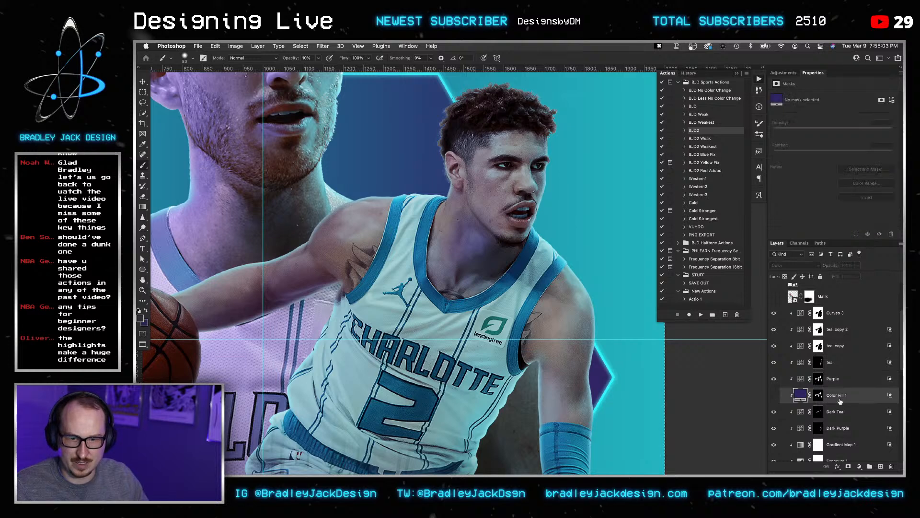
key(v)
key(2)
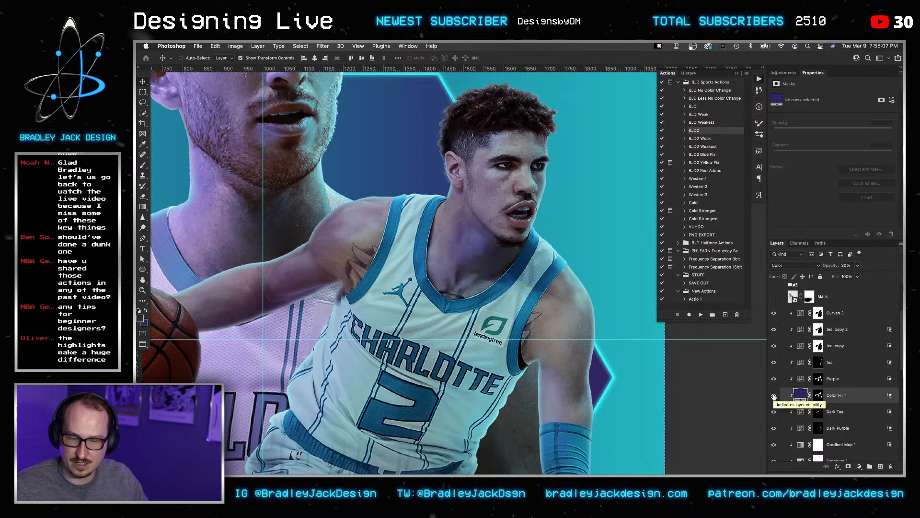
click(774, 396)
click(776, 397)
key(v)
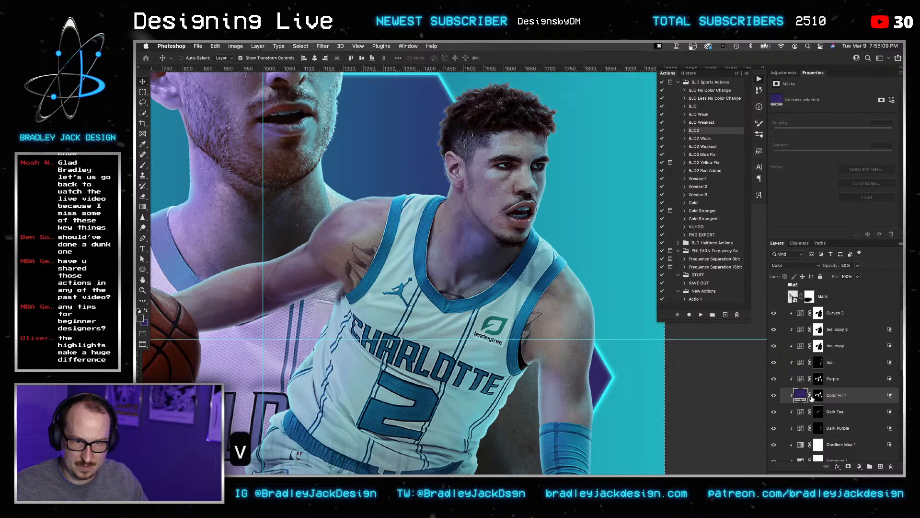
key(3)
key(3)
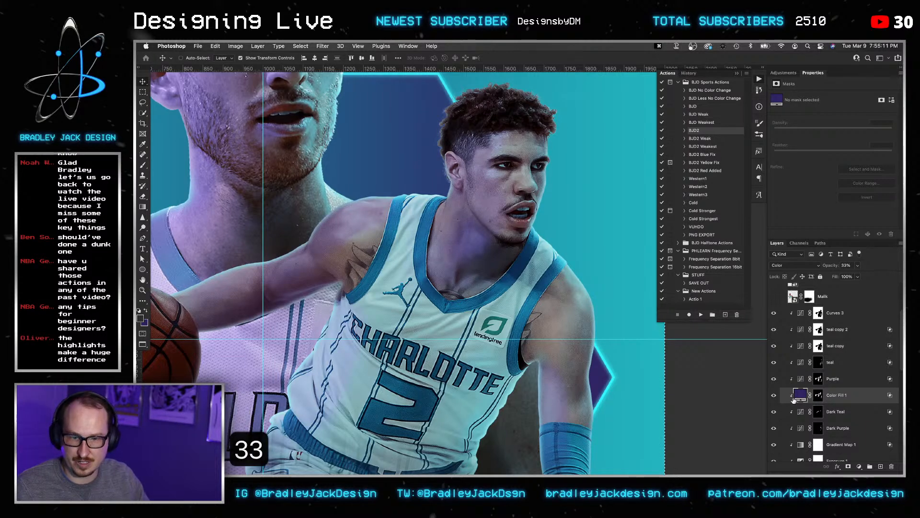
click(774, 395)
Paint highlights on the front player's face on the Purple layer's mask with small white brushes at 10% opacity.
click(818, 378)
key(b)
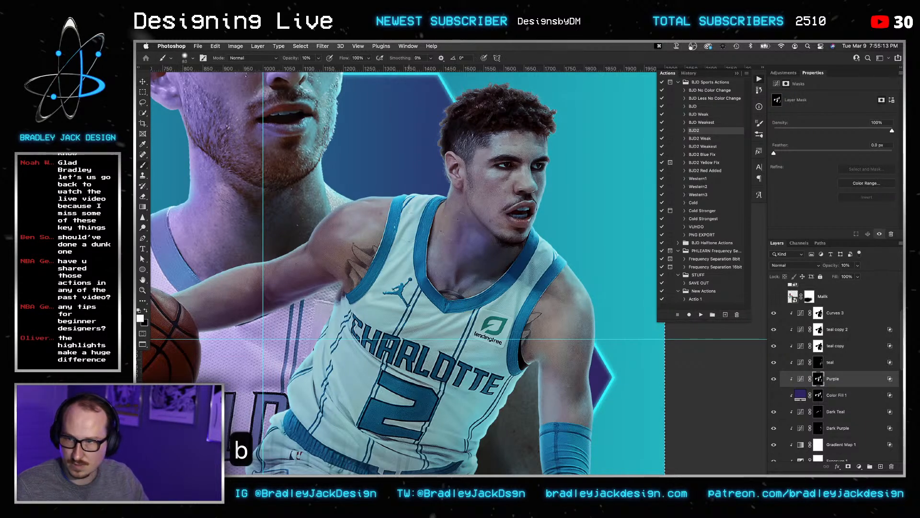
key(bracketright)
key(bracketright)
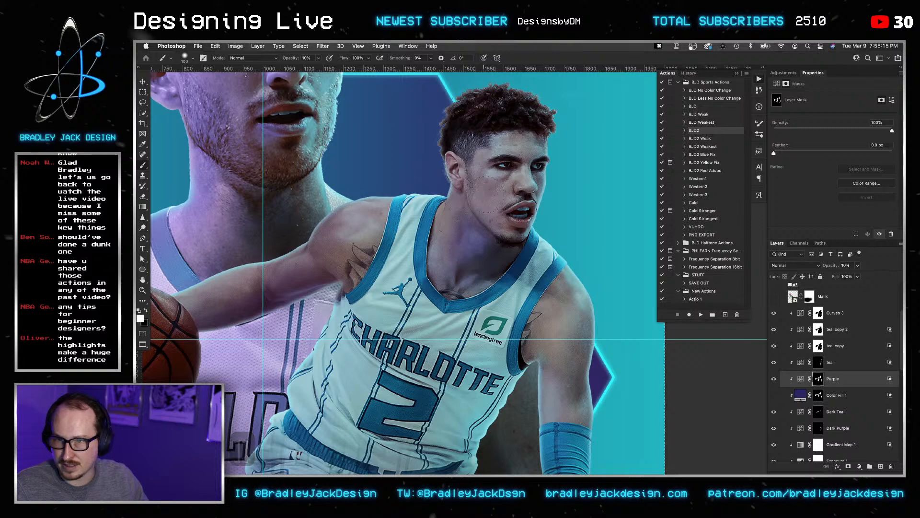
scroll(499, 214, up, 3)
key(bracketleft)
key(bracketleft)
key(bracketleft)
key(bracketleft)
key(bracketleft)
key(bracketleft)
key(bracketleft)
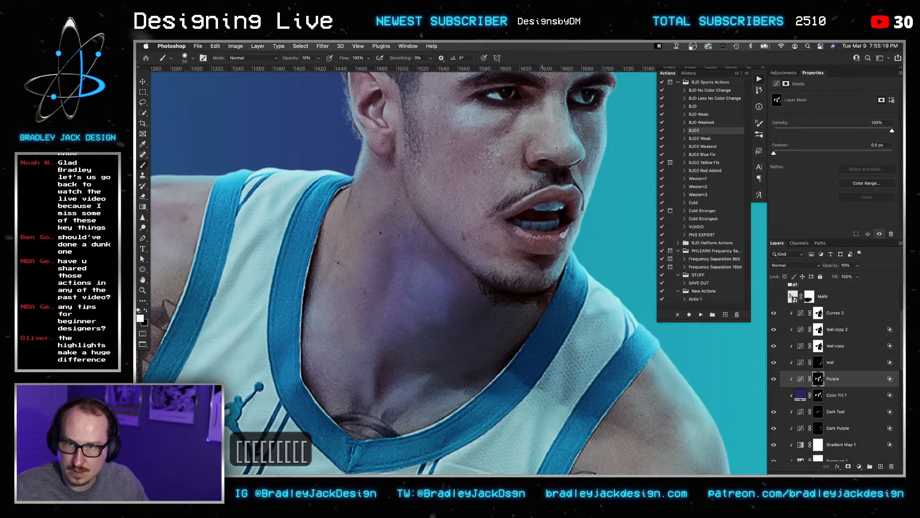
key(bracketleft)
key(bracketleft)
key(bracketleft)
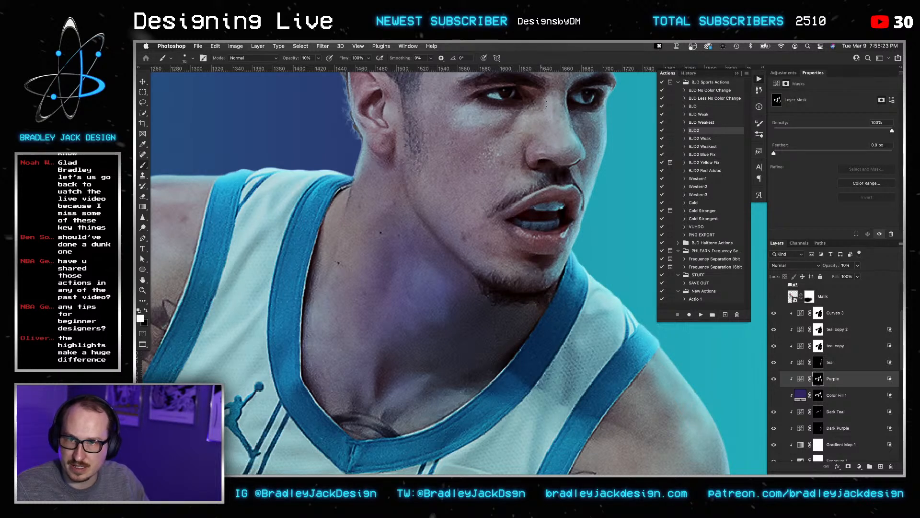
key(bracketleft)
key(bracketleft)
key(bracketleft)
key(bracketleft)
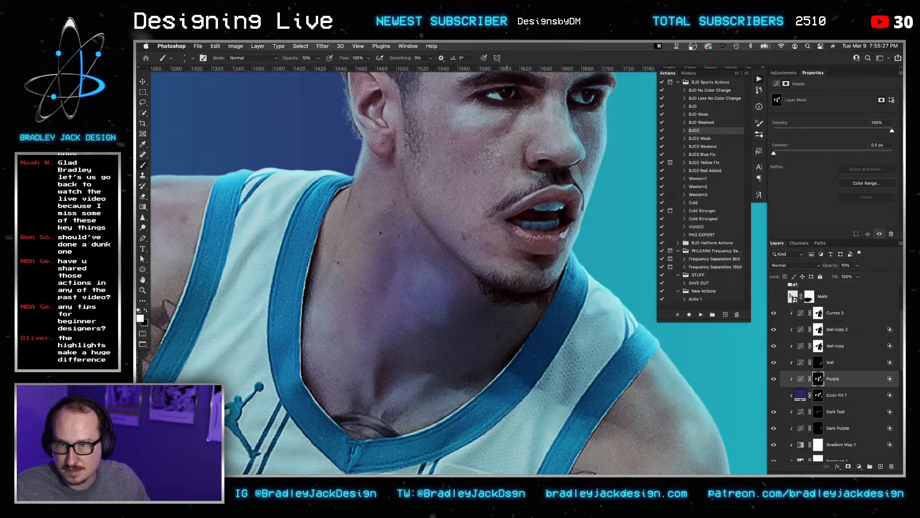
key(bracketright)
key(bracketright)
key(bracketright)
key(bracketright)
key(bracketright)
key(bracketright)
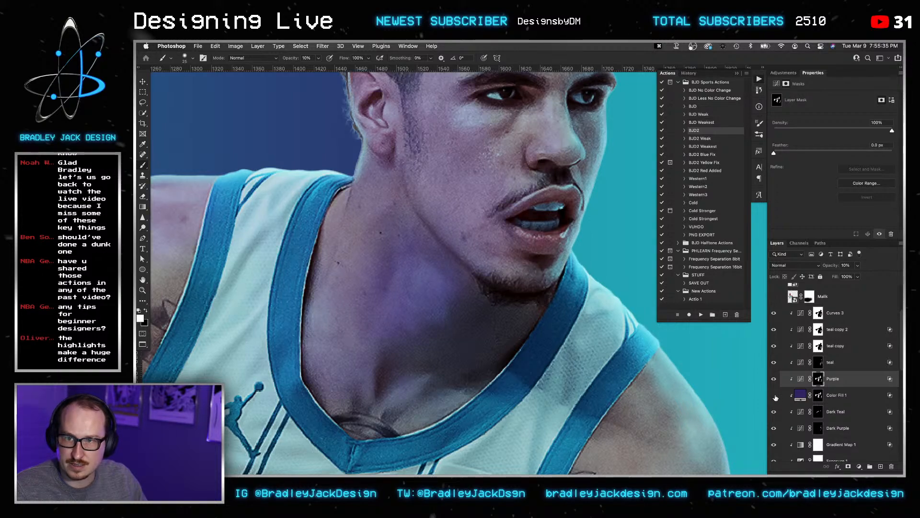
Show the Color Fill 1 layer again and save the document.
key(super+0)
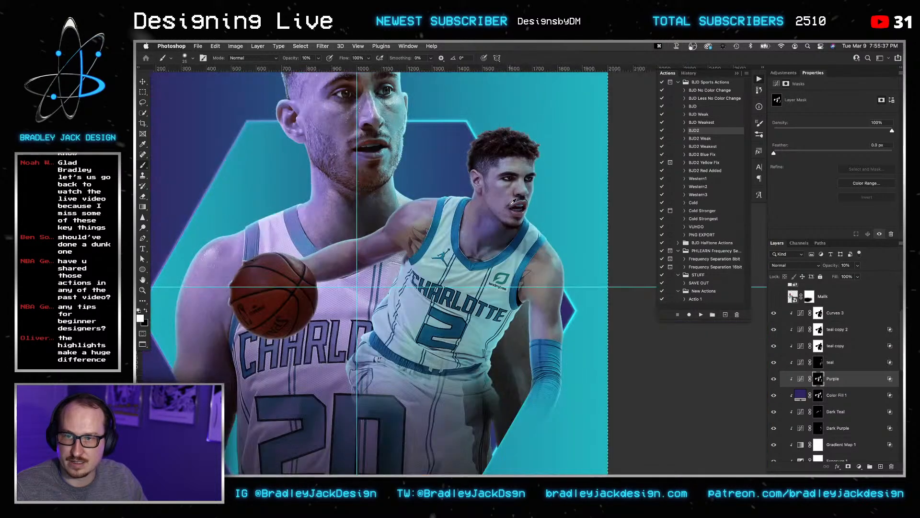
key(v)
key(super+s)
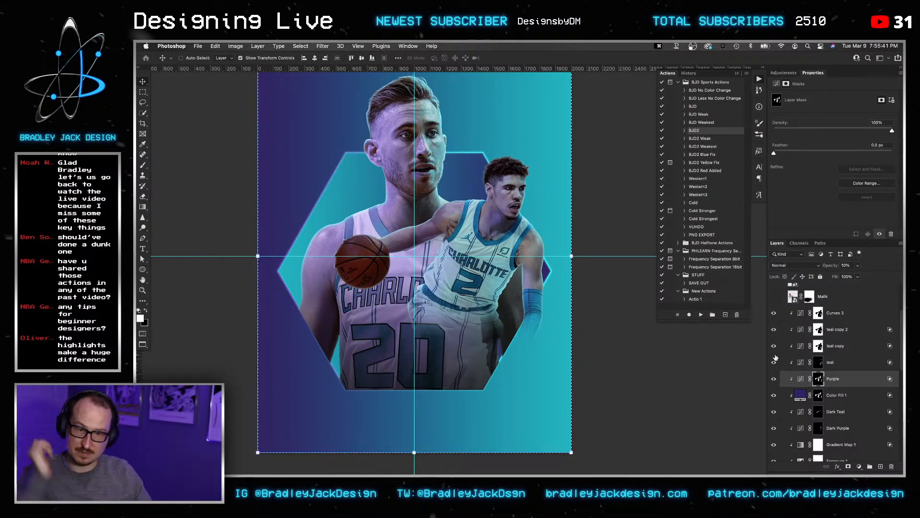
Paint black at 40% opacity over the front player's arm and face on the Exposure 1 layer's mask with an enlarged brush.
scroll(831, 376, down, 1)
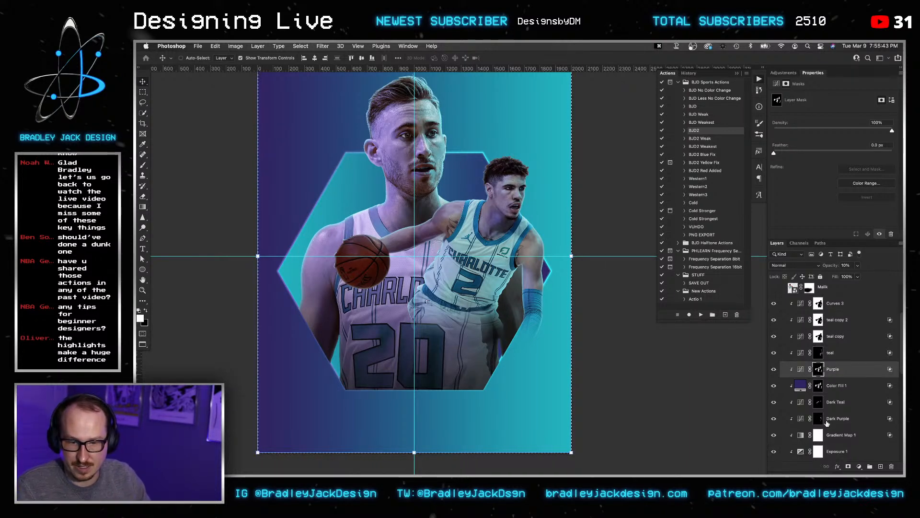
click(818, 452)
key(b)
key(])
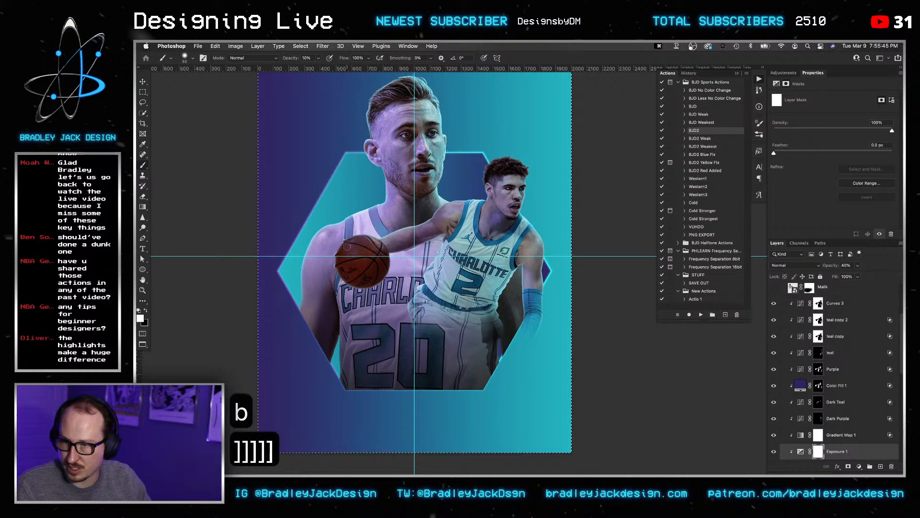
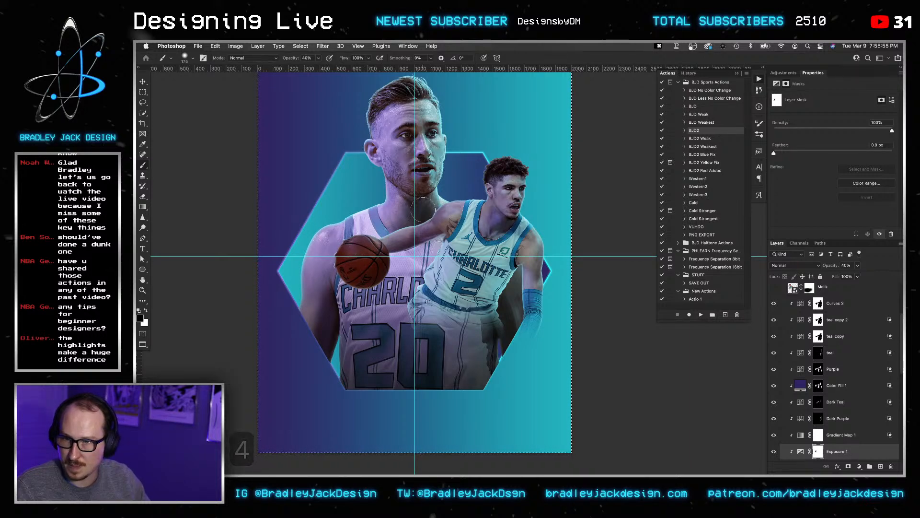
drag(474, 177, 505, 179)
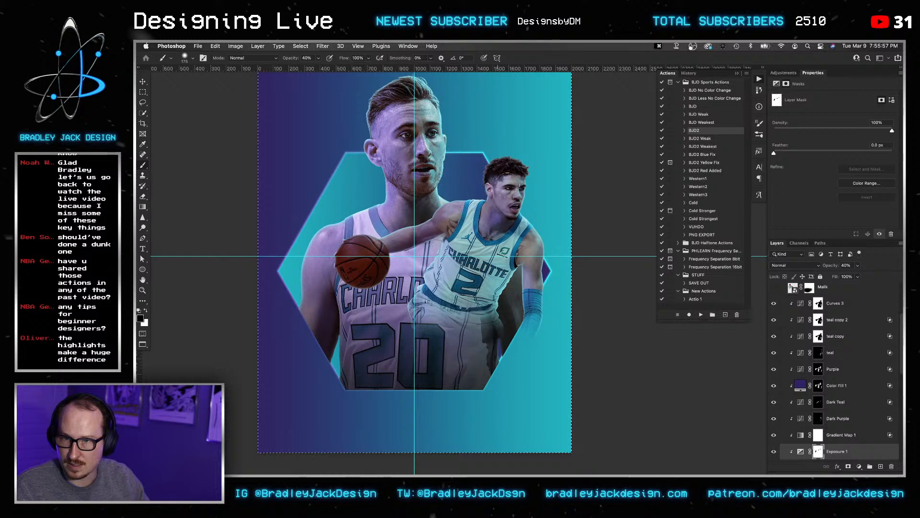
Refine the front player's face on the Exposure 1 mask using a much smaller black brush at 40% opacity.
scroll(528, 188, up, 3)
scroll(515, 210, up, 2)
key(bracketleft)
key(bracketleft)
key(bracketleft)
key(bracketleft)
key(bracketleft)
key(bracketleft)
key(bracketleft)
key(bracketleft)
key(bracketleft)
key(bracketleft)
key(bracketleft)
key(bracketleft)
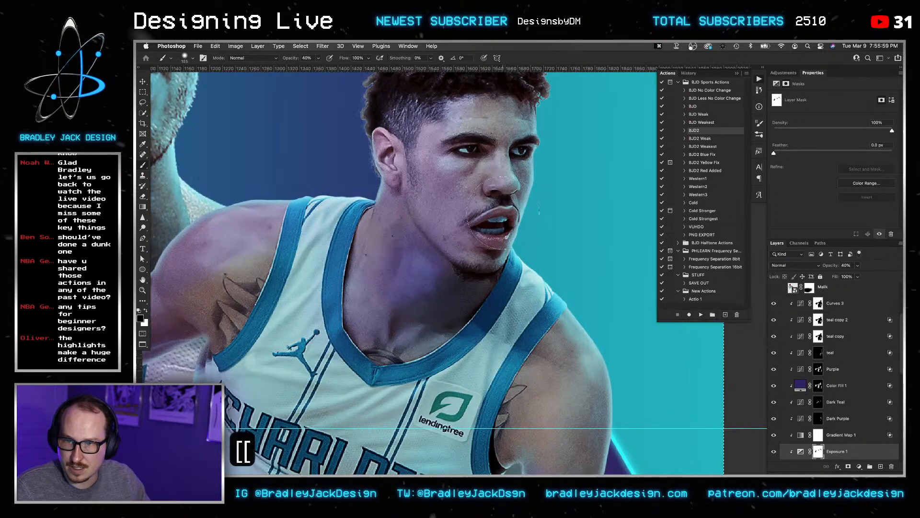
key(bracketleft)
key(bracketleft)
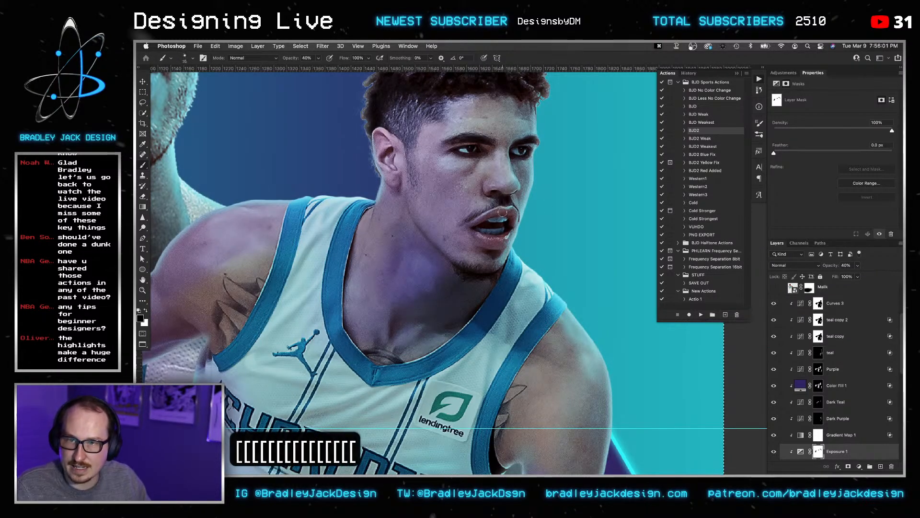
scroll(502, 208, up, 2)
key(bracketleft)
scroll(508, 201, up, 2)
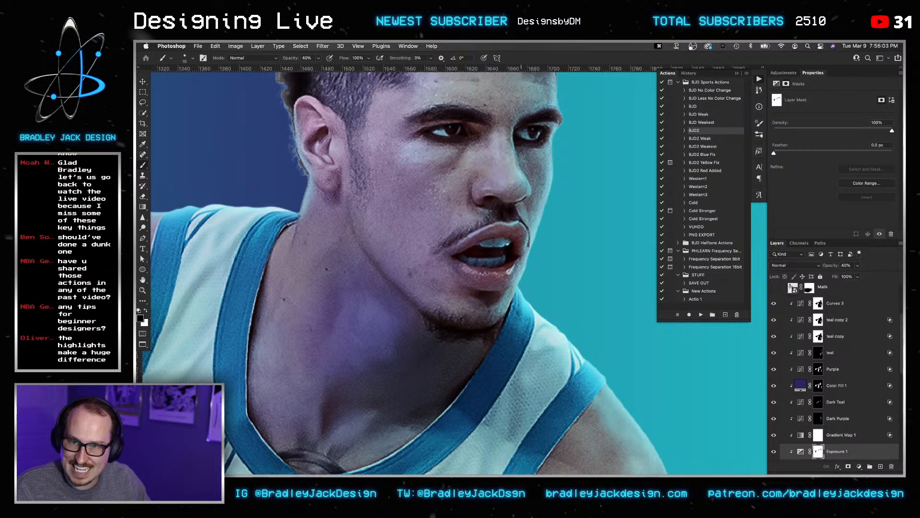
key(bracketleft)
key(bracketleft)
key(bracketleft)
key(bracketleft)
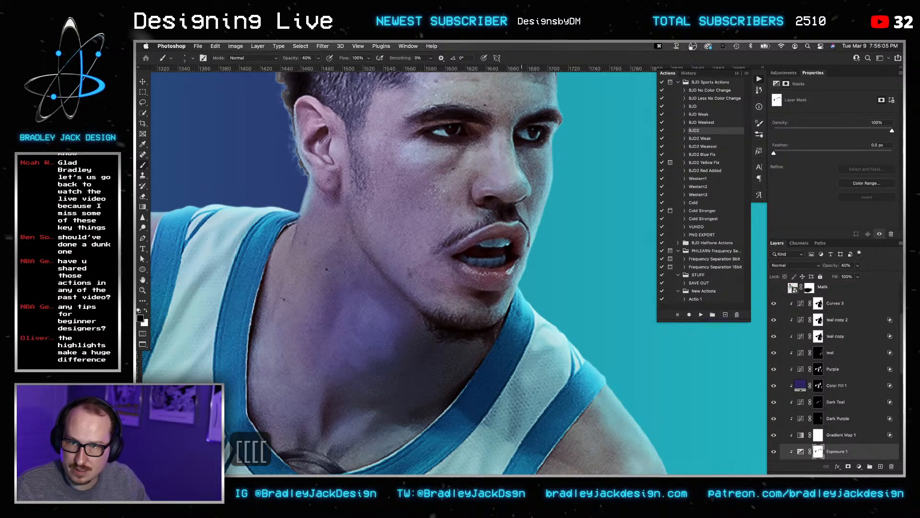
Try stronger detail strokes on the front player's face on the Exposure 1 mask at 60% brush opacity.
key(6)
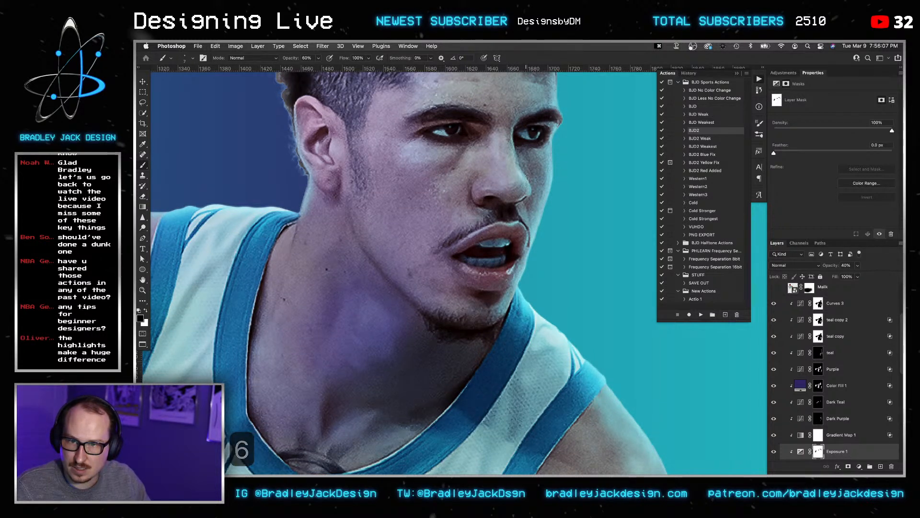
key(bracketright)
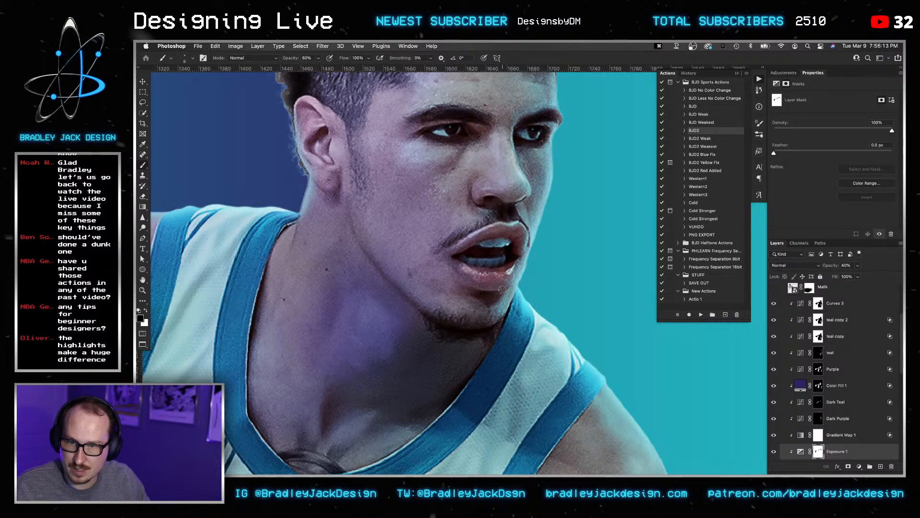
key(bracketright)
key(bracketright)
key(bracketright)
Undo the latest brush strokes on the Exposure 1 mask.
key(super+z)
key(super+z)
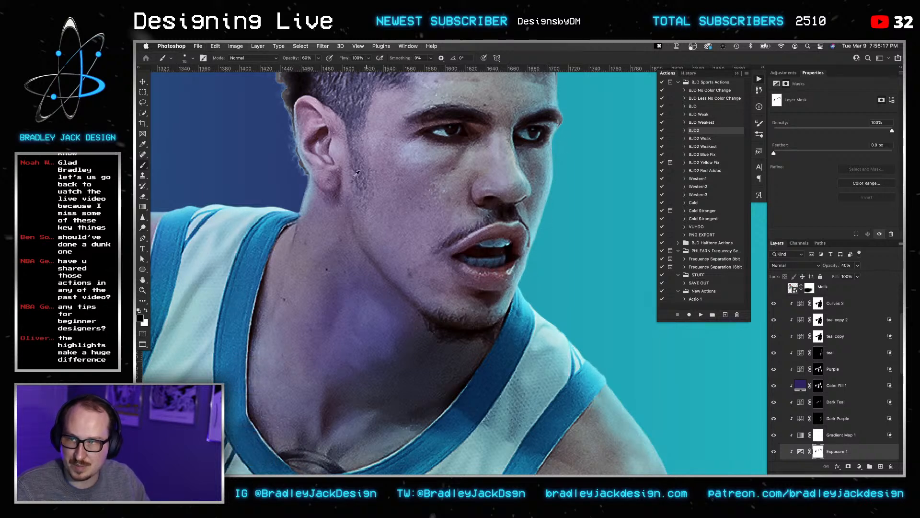
key(super+z)
Brush along the back of the front player's head and neck on the Exposure 1 mask with a larger brush at 60% opacity.
key(bracketright)
key(bracketright)
key(bracketright)
key(bracketright)
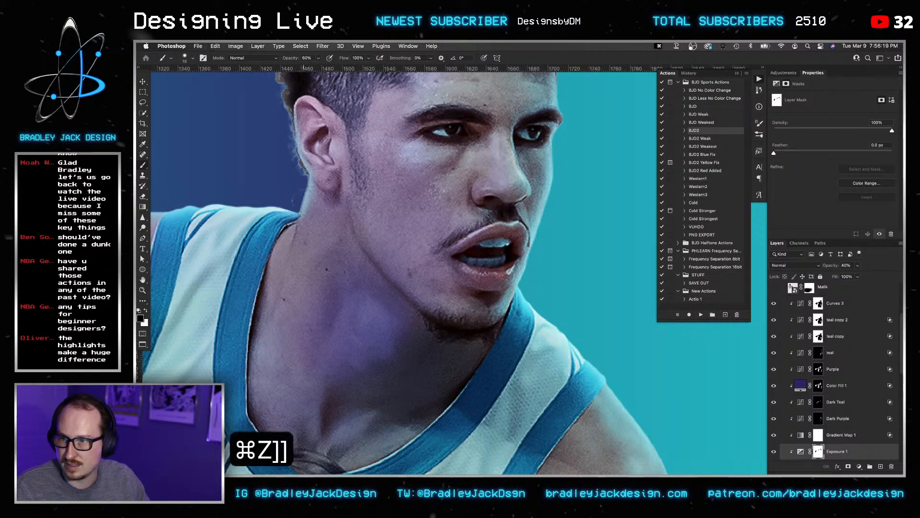
key(bracketright)
key(bracketright)
key(bracketright)
key(bracketright)
key(bracketright)
key(bracketright)
key(bracketright)
key(bracketright)
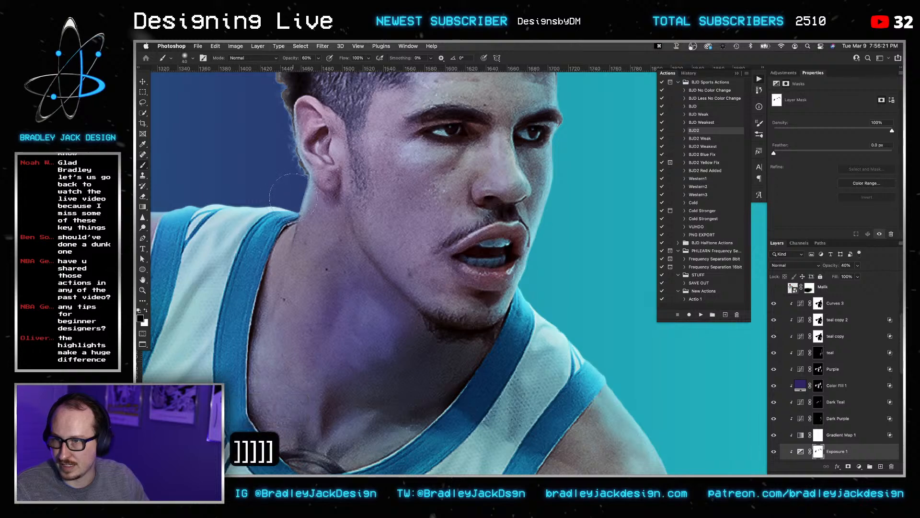
Save the document with the whole poster in view.
scroll(295, 188, down, 3)
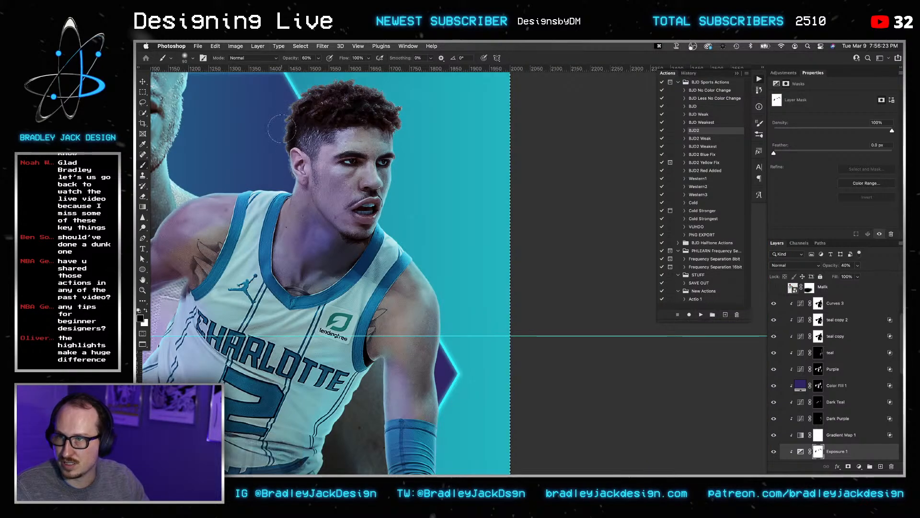
scroll(291, 172, down, 6)
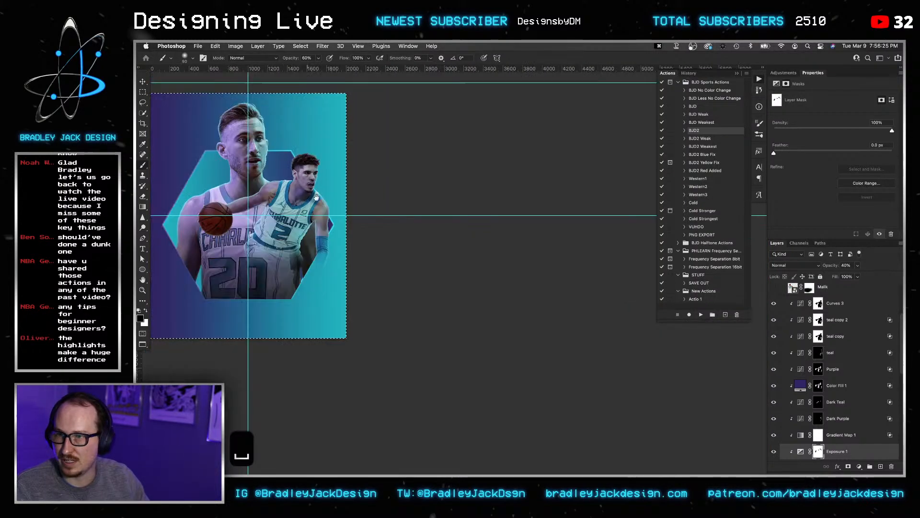
key(v)
drag(293, 173, 430, 252)
key(super+s)
key(v)
key(v)
key(z)
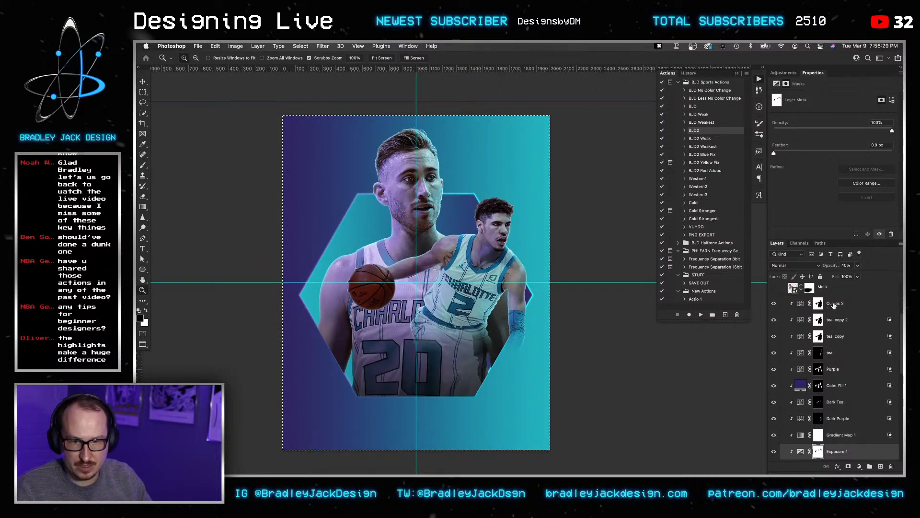
Select the front player's adjustment layers from Exposure 1 through Curves 3 and copy them.
click(833, 304)
scroll(837, 336, down, 8)
scroll(842, 407, up, 5)
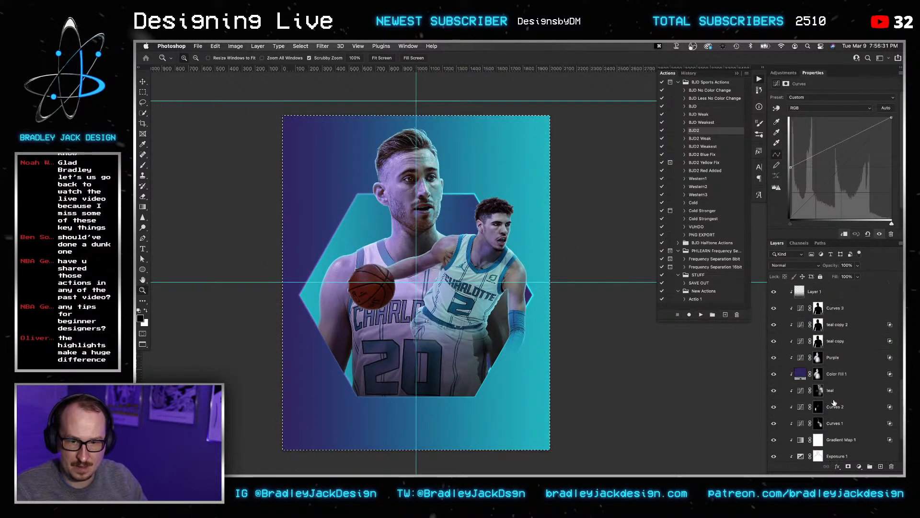
click(841, 365)
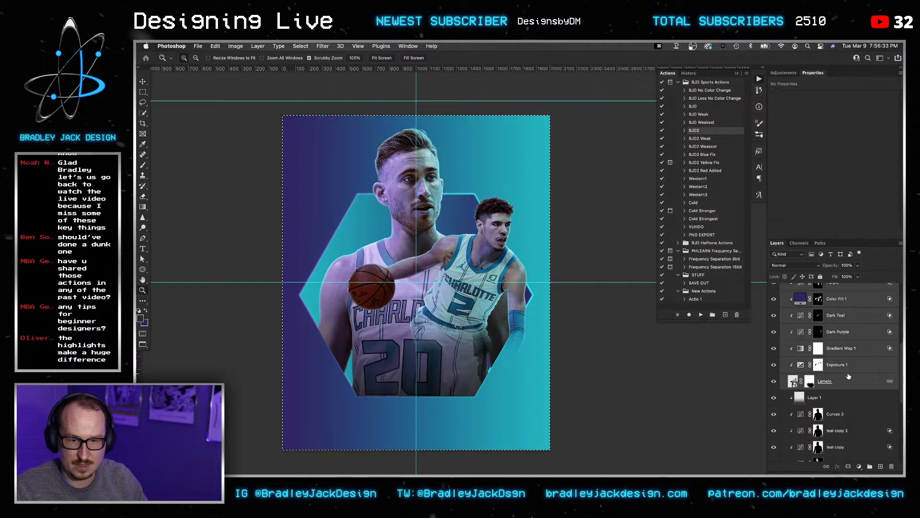
scroll(846, 368, up, 4)
scroll(848, 354, up, 3)
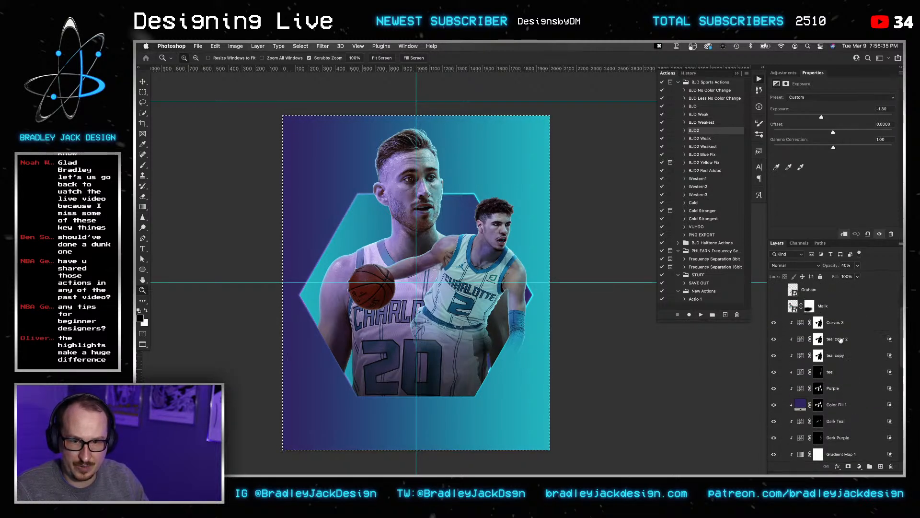
shift+click(836, 324)
key(super+c)
scroll(837, 326, up, 1)
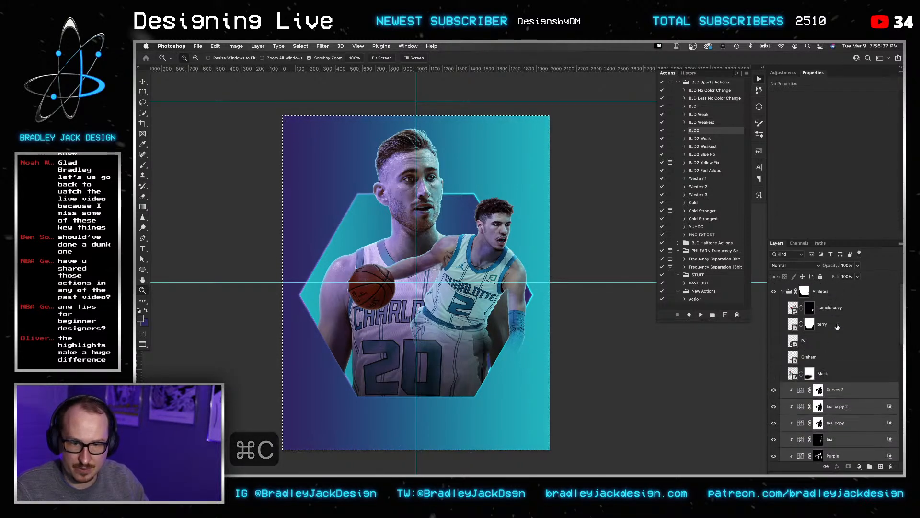
Show the Lamelo copy layer, paste the adjustment layer stack above it, and clip the stack to it.
key(super+v)
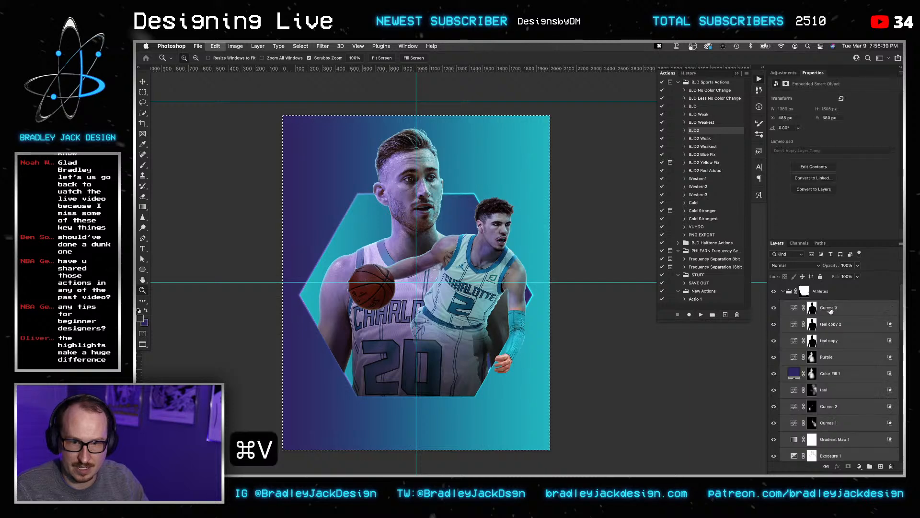
right_click(830, 309)
click(797, 255)
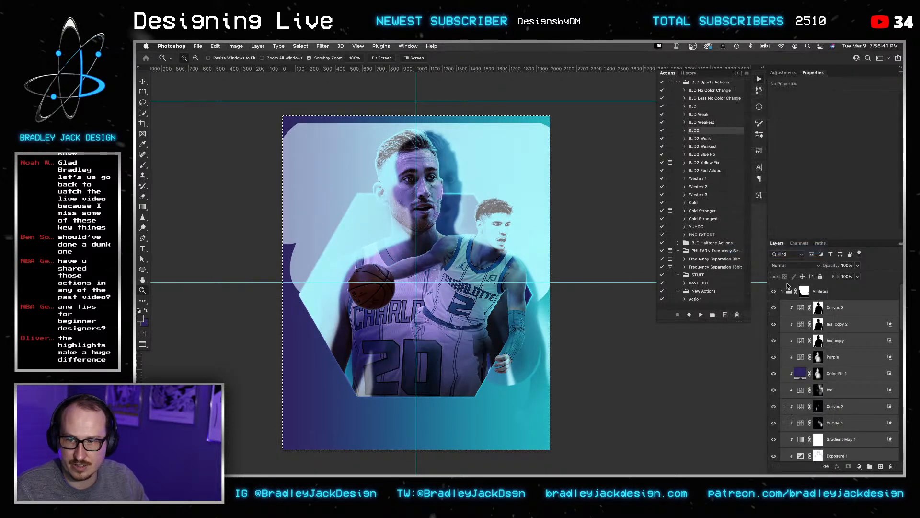
Examine the front player's hand and forearm with the Lamelo copy layer hidden and shown.
drag(530, 386, 539, 375)
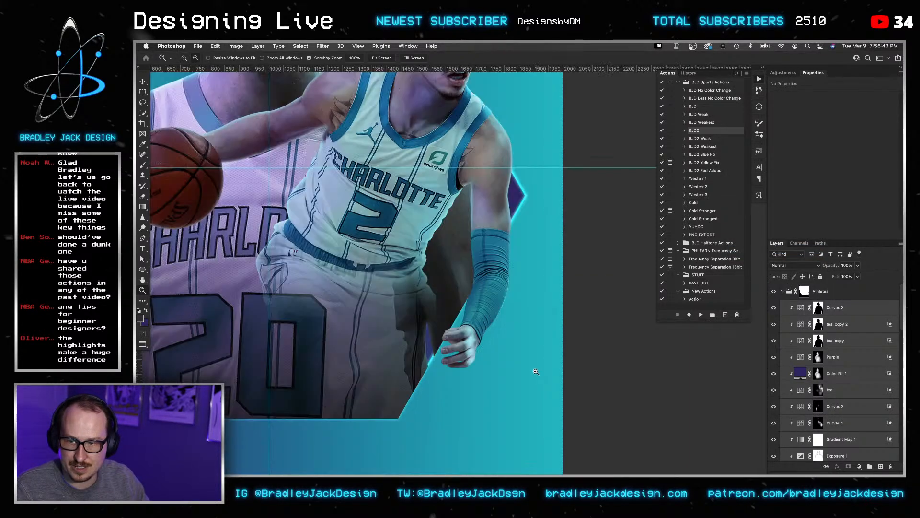
drag(511, 293, 529, 364)
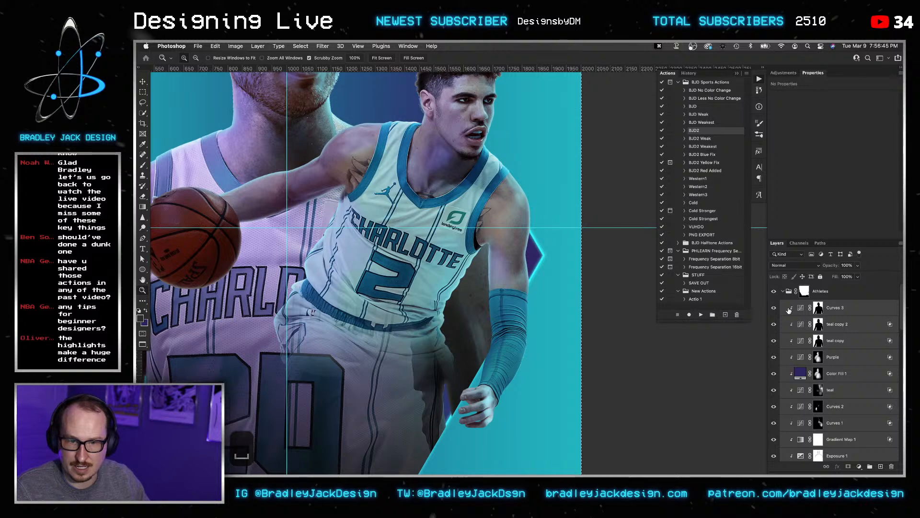
scroll(799, 423, down, 2)
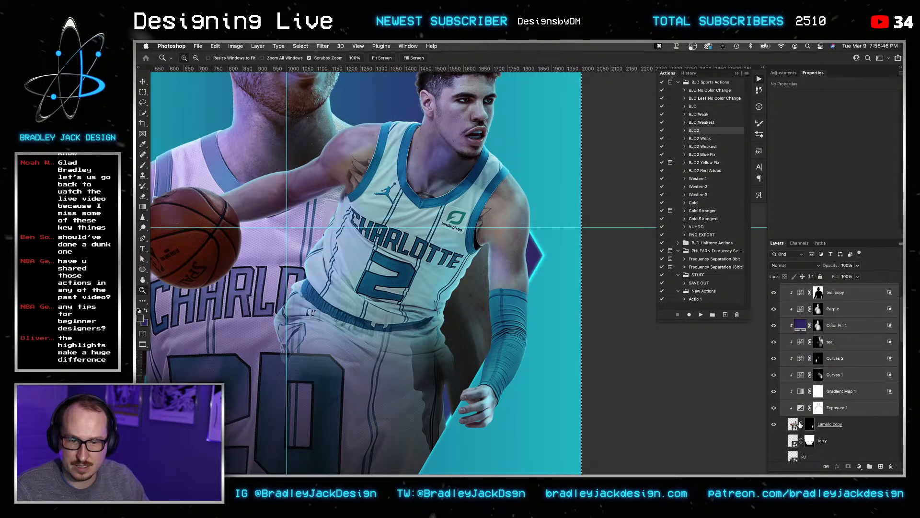
click(774, 424)
click(774, 424)
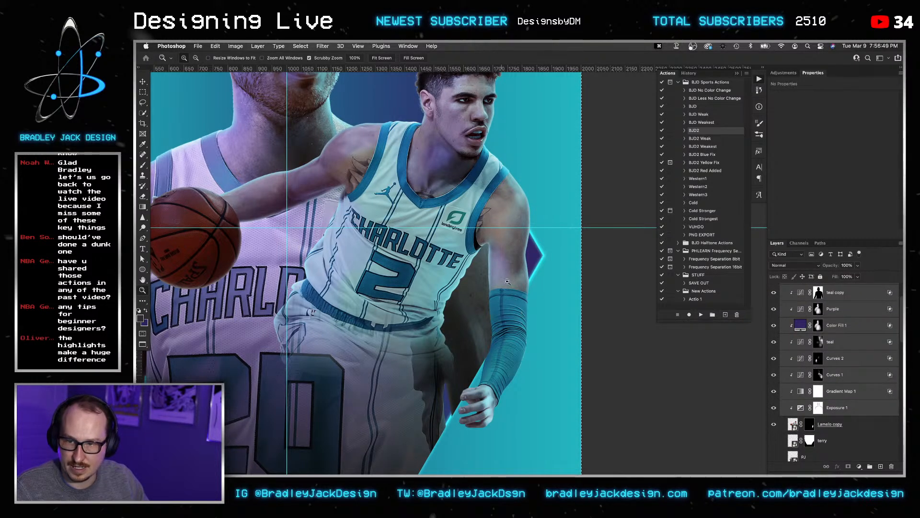
Clear the active selection and delete the clipped adjustment stack above the Lamelo copy layer, from Curves 3 through Exposure 1.
click(819, 407)
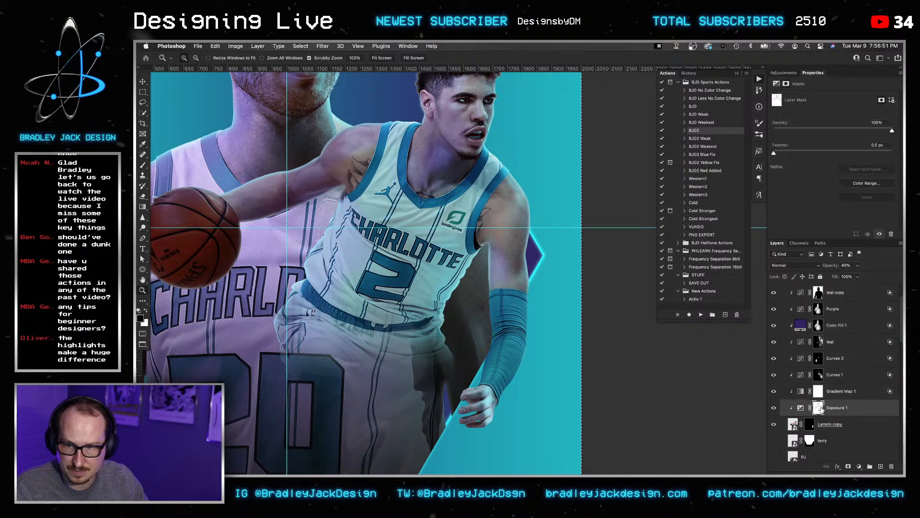
scroll(833, 348, up, 3)
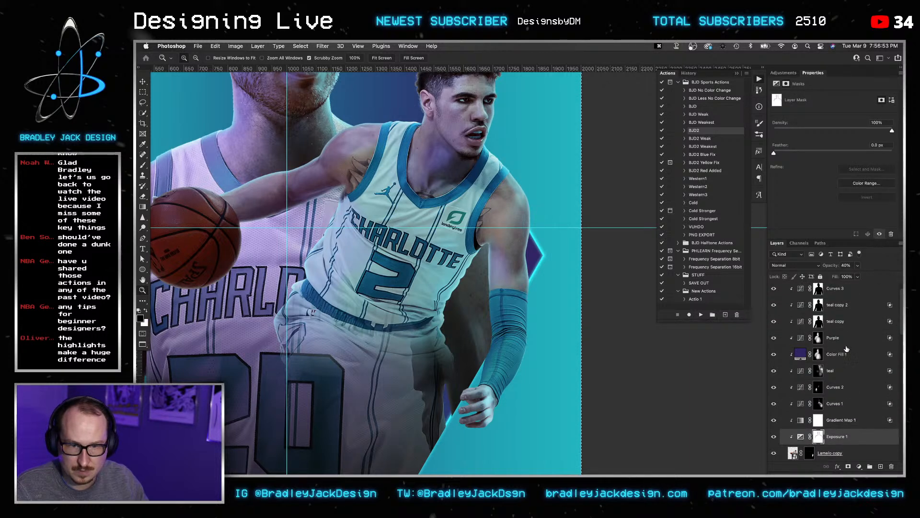
click(835, 424)
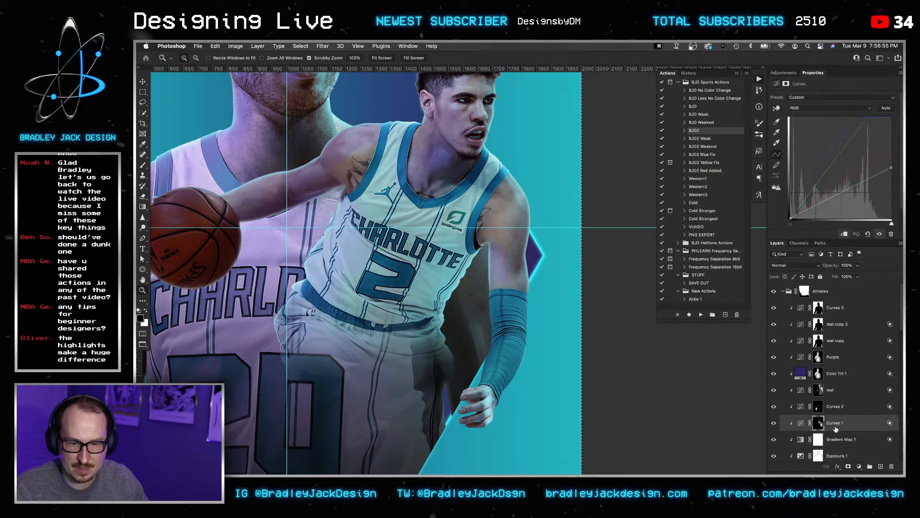
click(836, 307)
scroll(837, 316, down, 4)
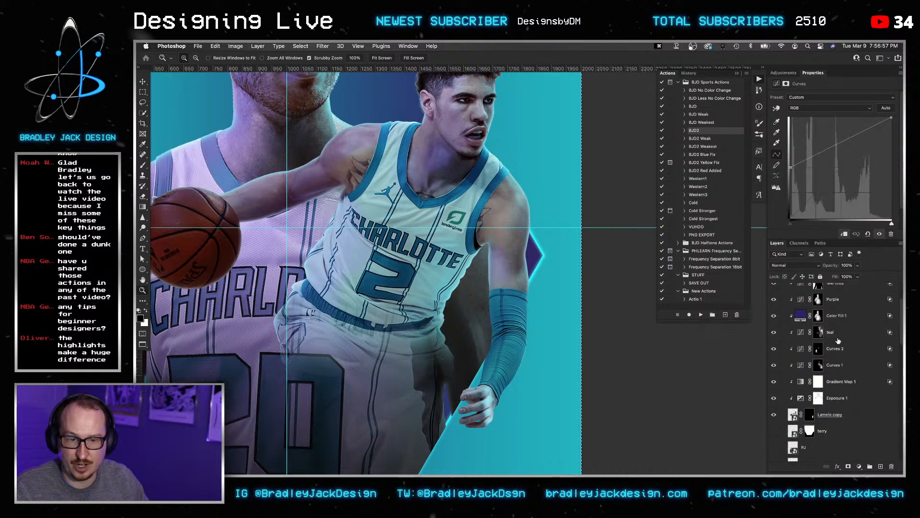
shift+click(846, 390)
key(BackSpace)
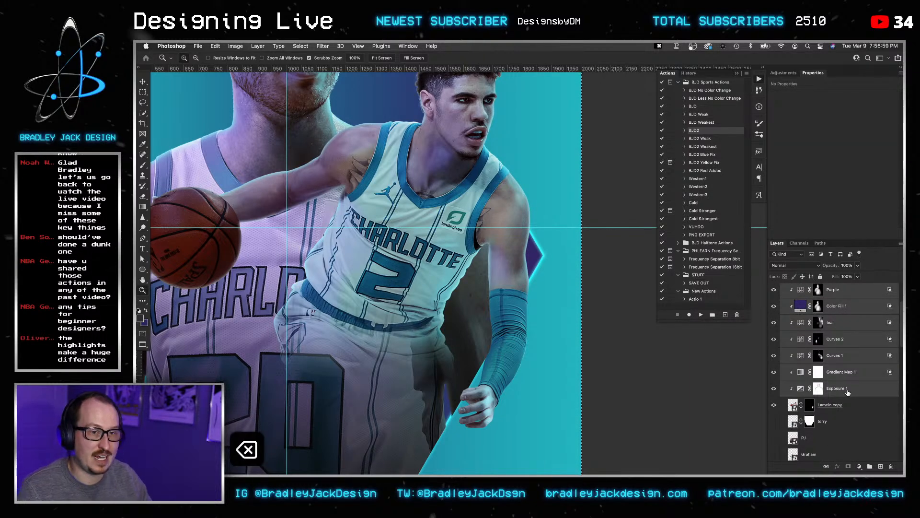
key(super+d)
key(v)
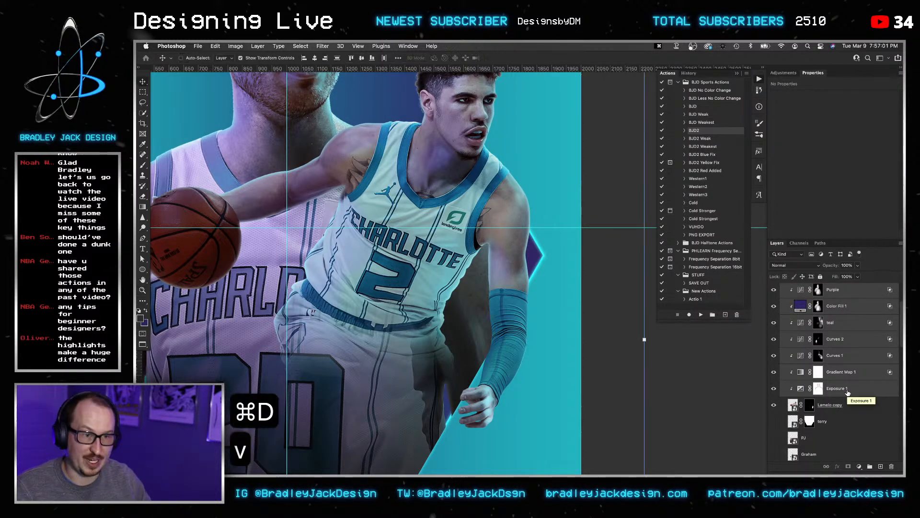
key(BackSpace)
Copy the front player's adjustment layers from Curves 3 through Exposure 1 and paste them above the Lamelo copy layer.
scroll(844, 384, down, 2)
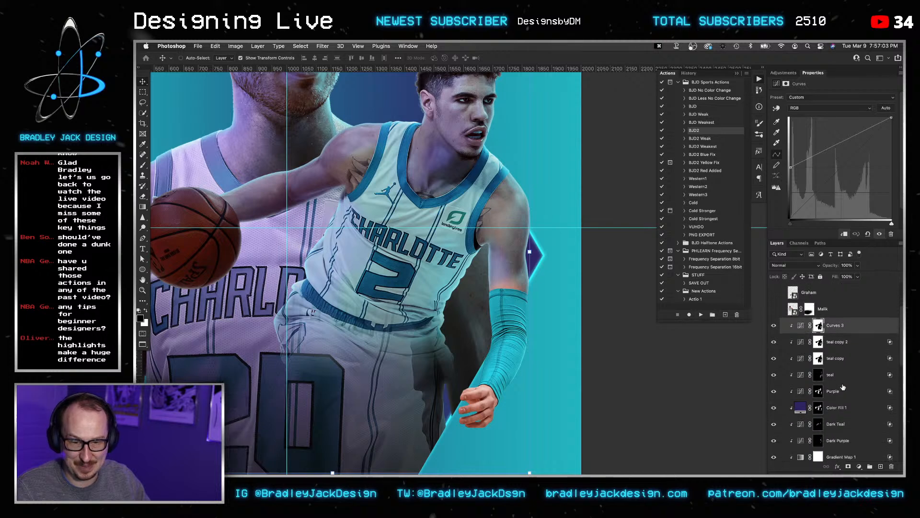
scroll(845, 439, down, 2)
shift+click(848, 444)
key(super+c)
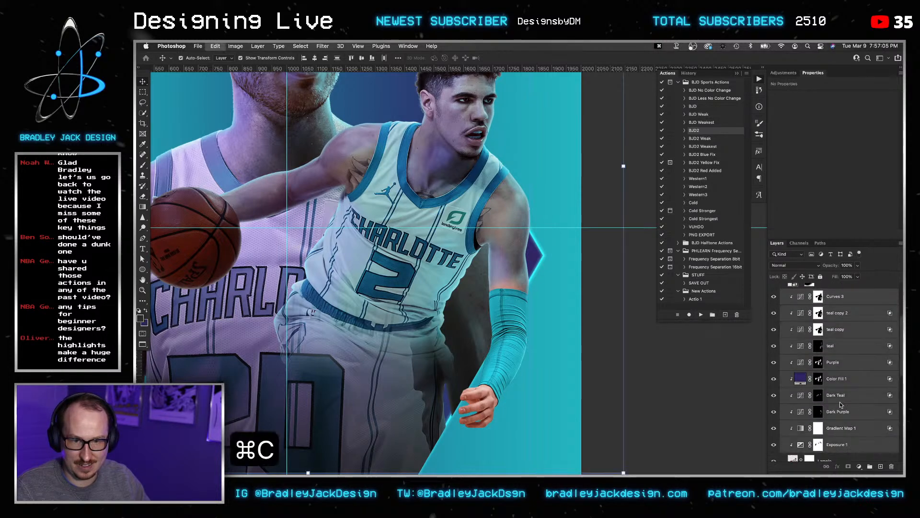
scroll(838, 390, up, 5)
key(super+v)
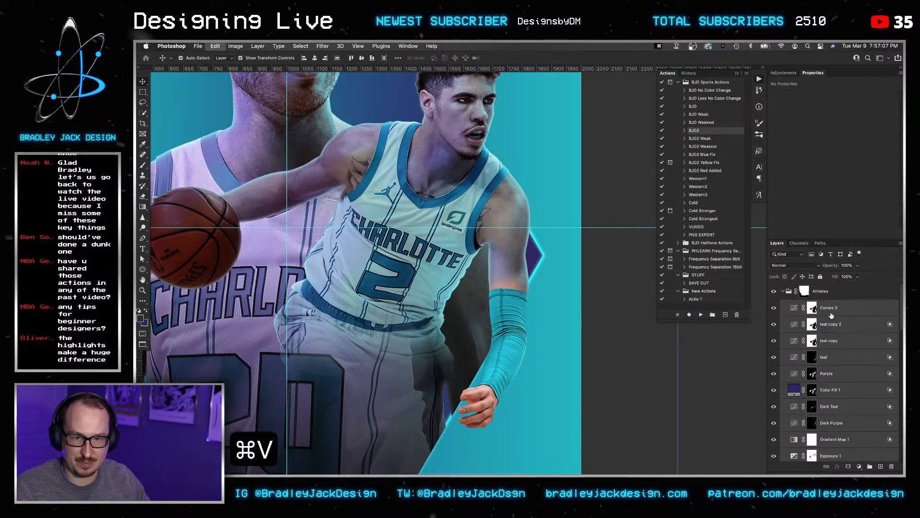
Delete the pasted adjustment stack, try pasting it in place above the Lamelo copy layer, and undo that paste.
right_click(828, 340)
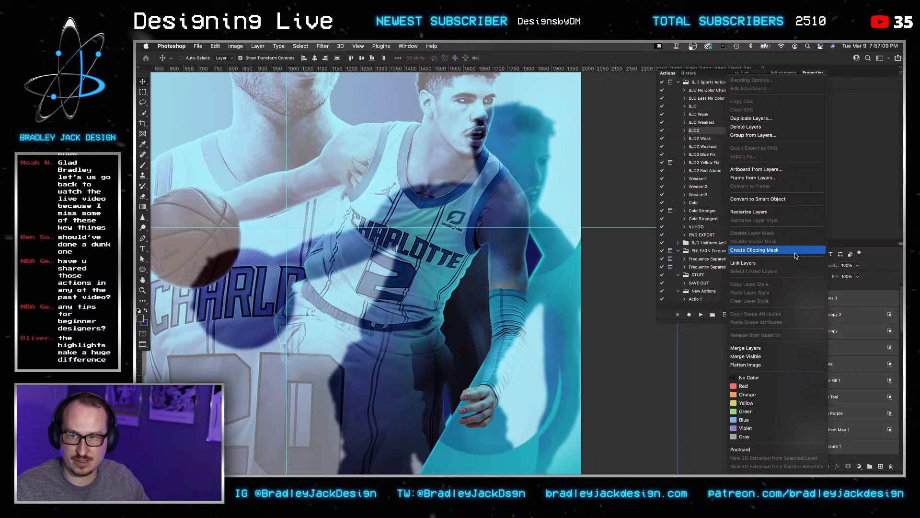
key(Escape)
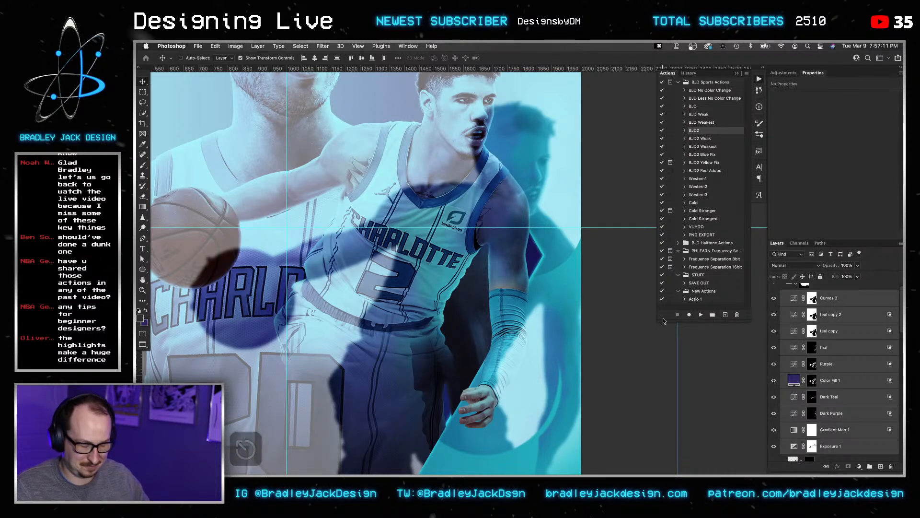
key(BackSpace)
key(shift+super+v)
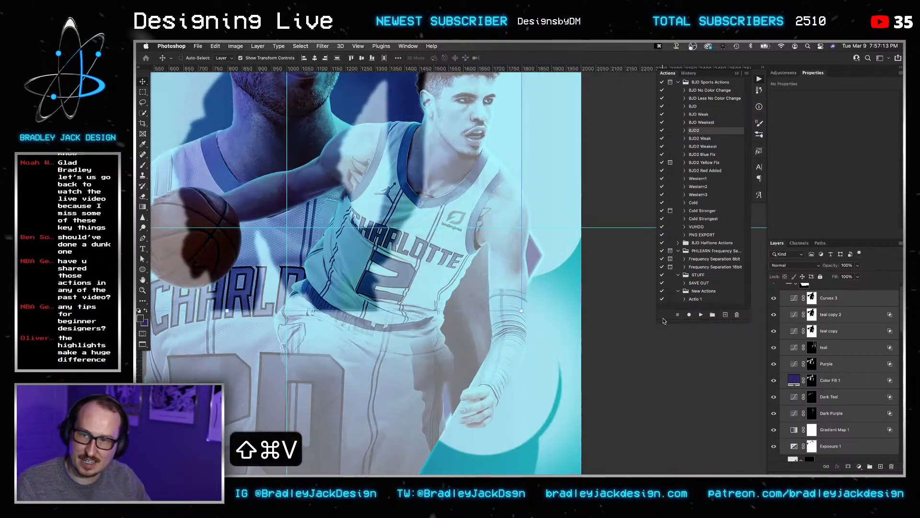
key(super+z)
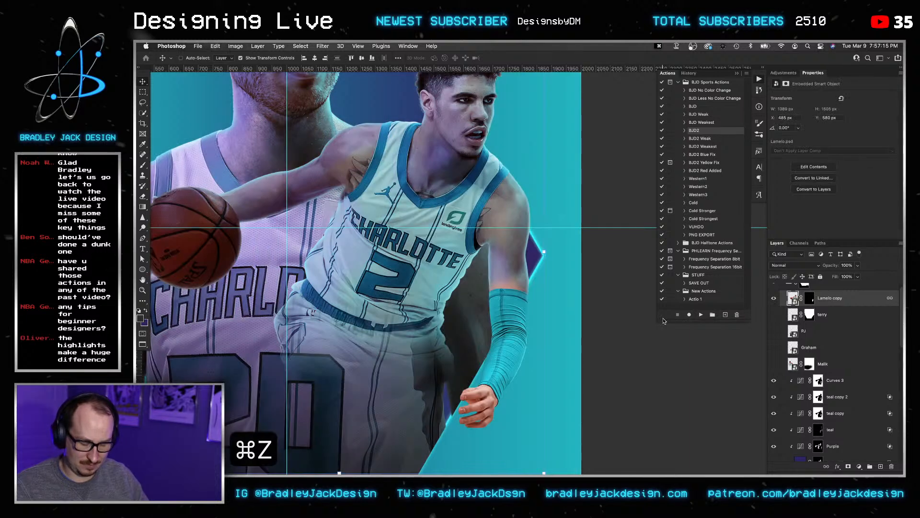
key(shift+super+f)
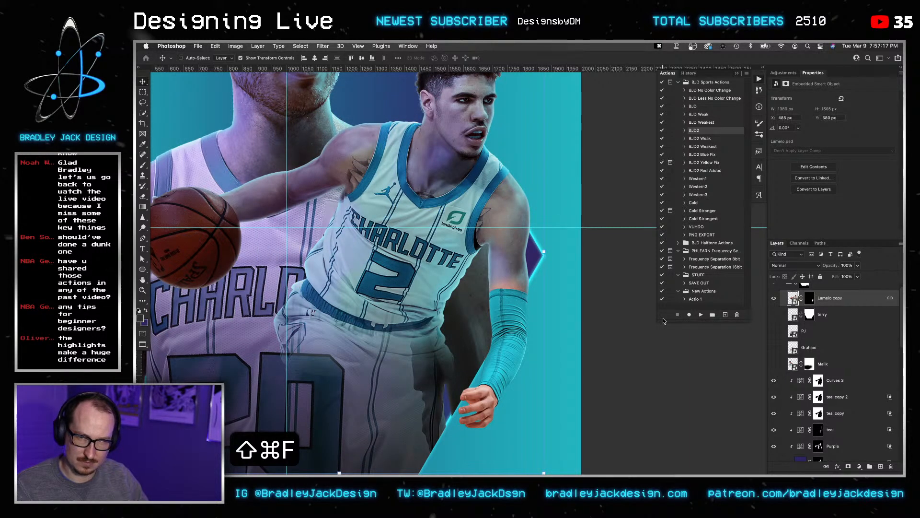
key(super+f)
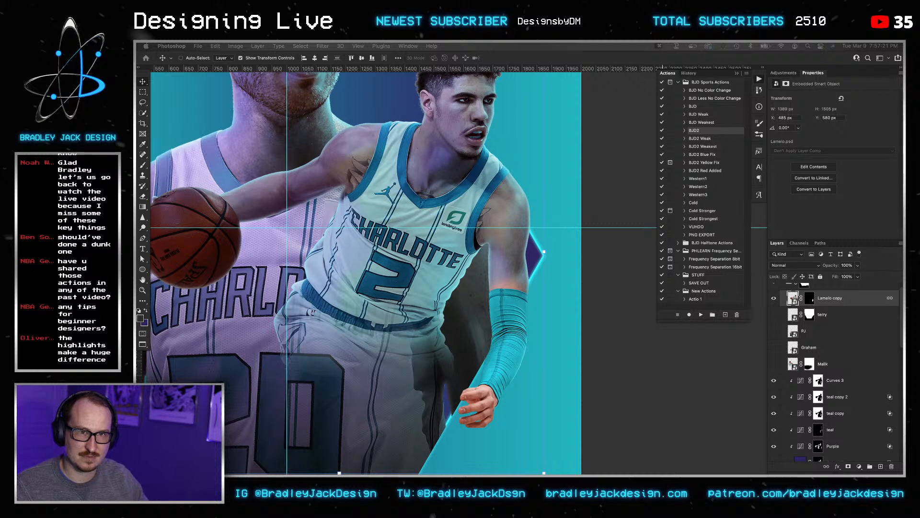
right_click(483, 331)
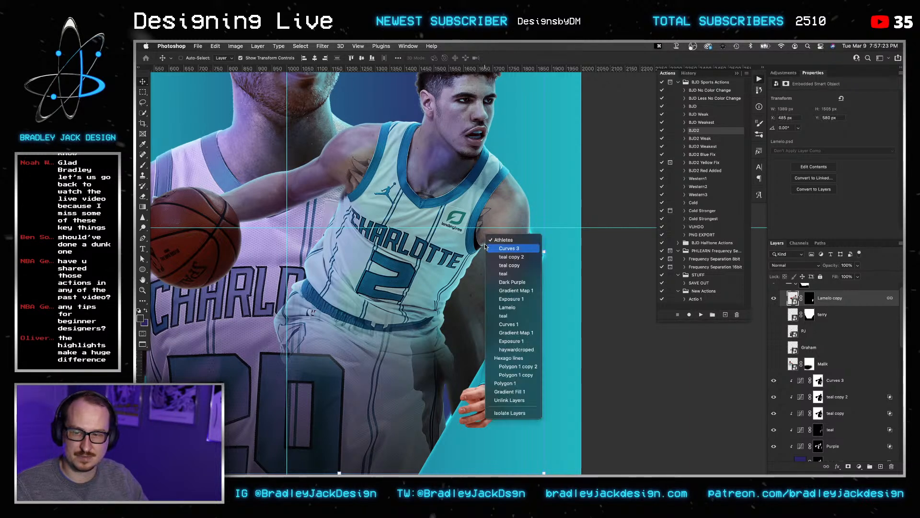
click(619, 316)
right_click(840, 298)
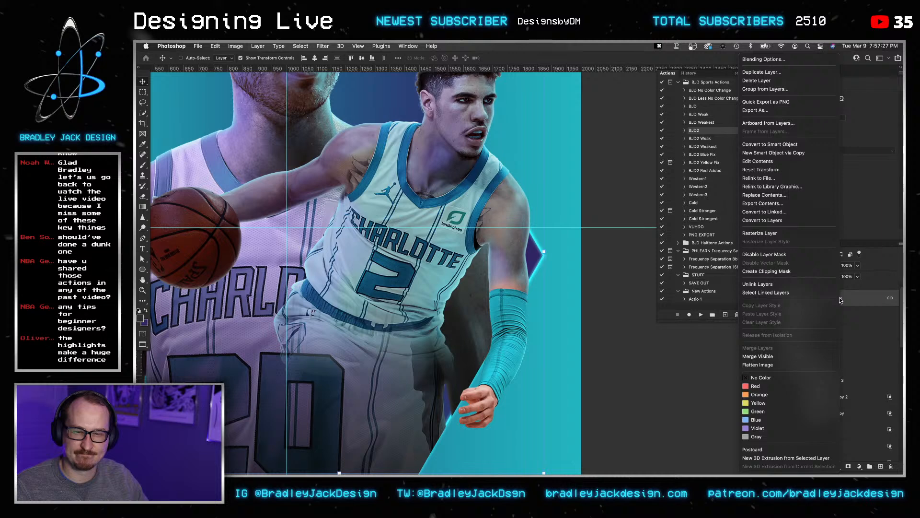
click(690, 361)
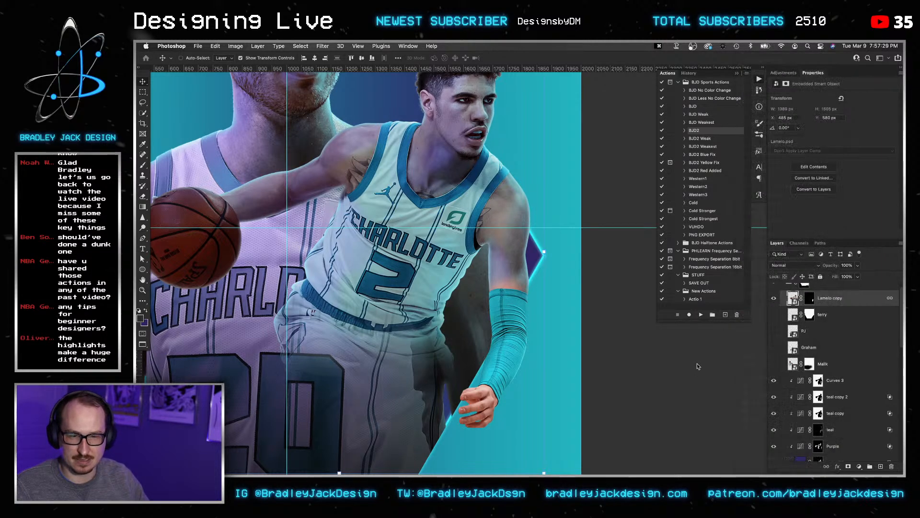
key(shift+super+f)
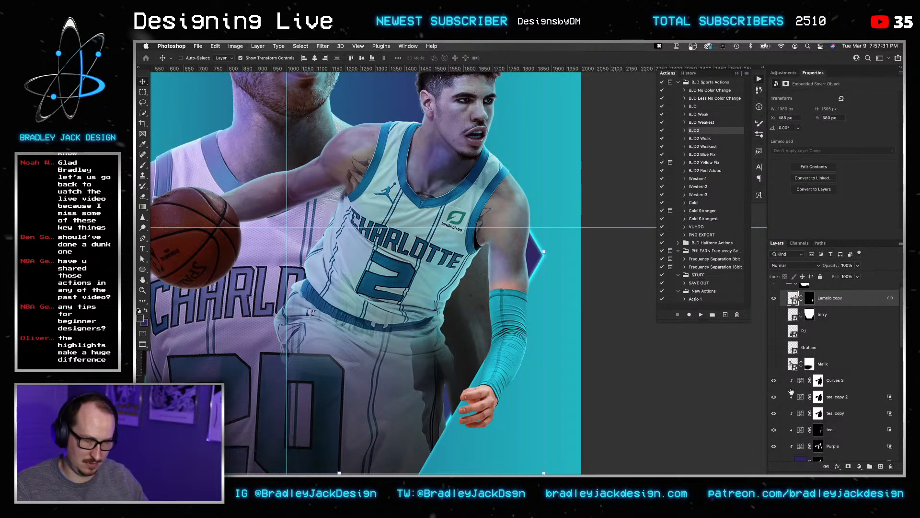
Duplicate the front player's adjustment layers from Curves 3 through Exposure 1 in the stack above the Lamelo layer.
click(834, 384)
scroll(839, 402, down, 3)
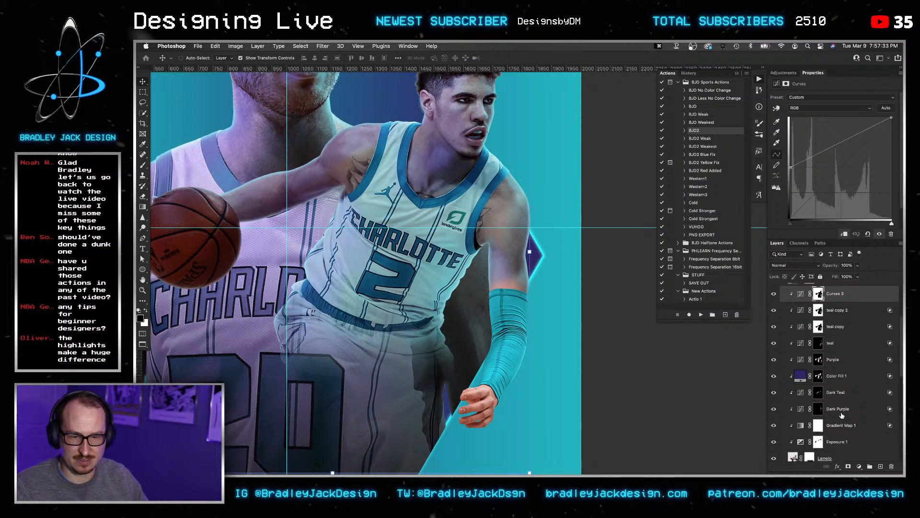
key(super+j)
click(848, 442)
key(super+z)
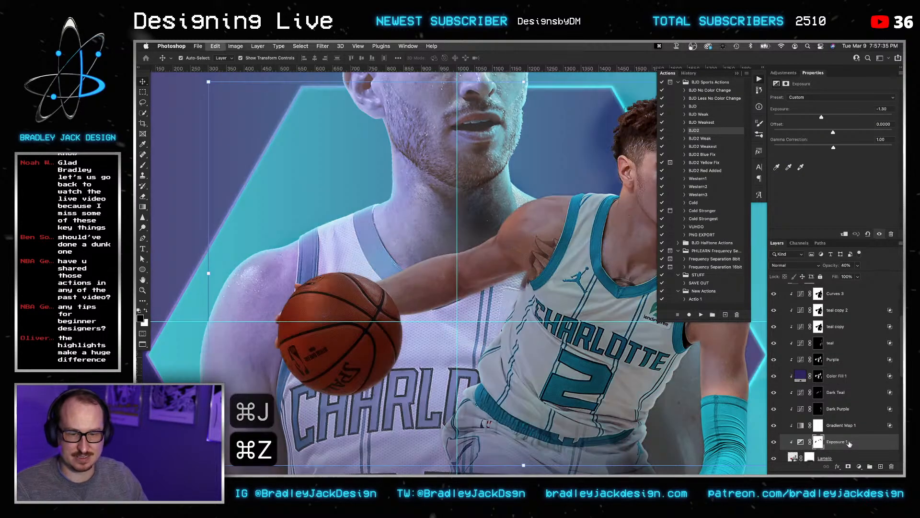
shift+click(847, 299)
key(super+j)
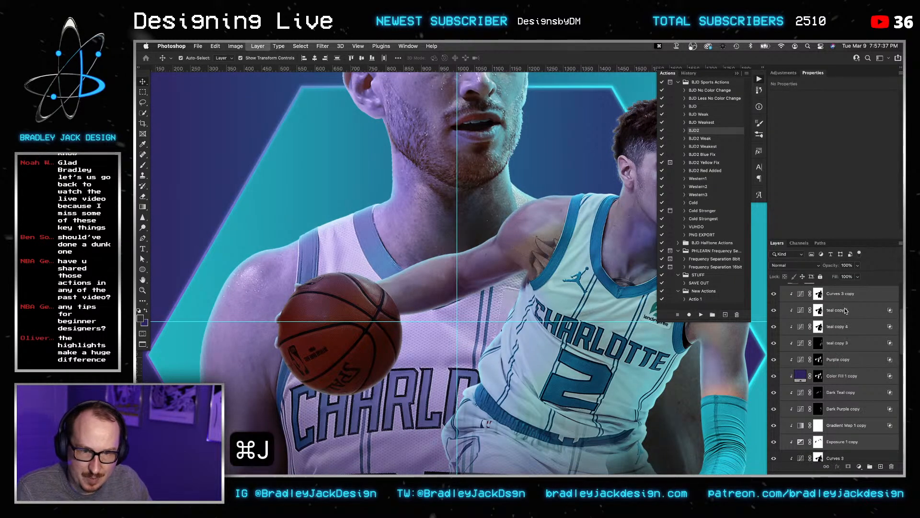
Move the duplicated adjustment layers directly above the Lamelo copy layer and clip them to it.
scroll(845, 311, up, 1)
scroll(846, 311, up, 1)
drag(843, 344, 839, 306)
right_click(839, 307)
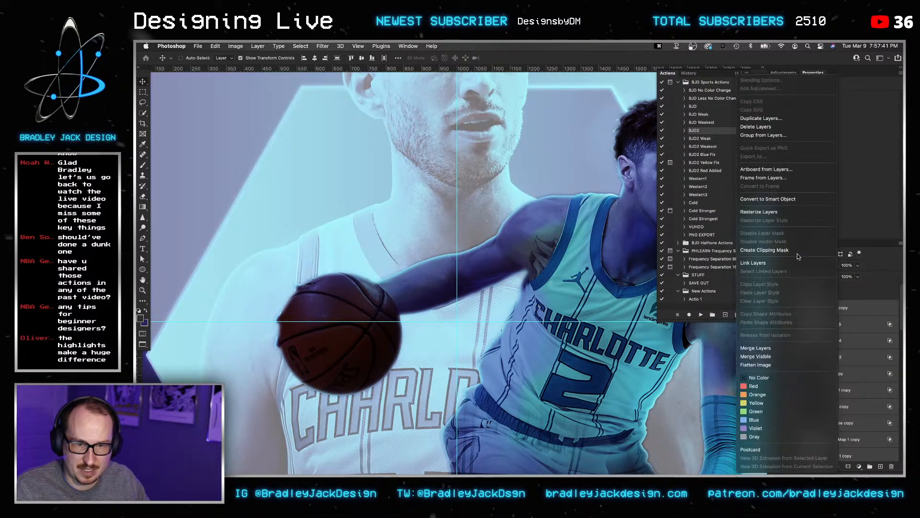
click(793, 250)
scroll(465, 288, down, 3)
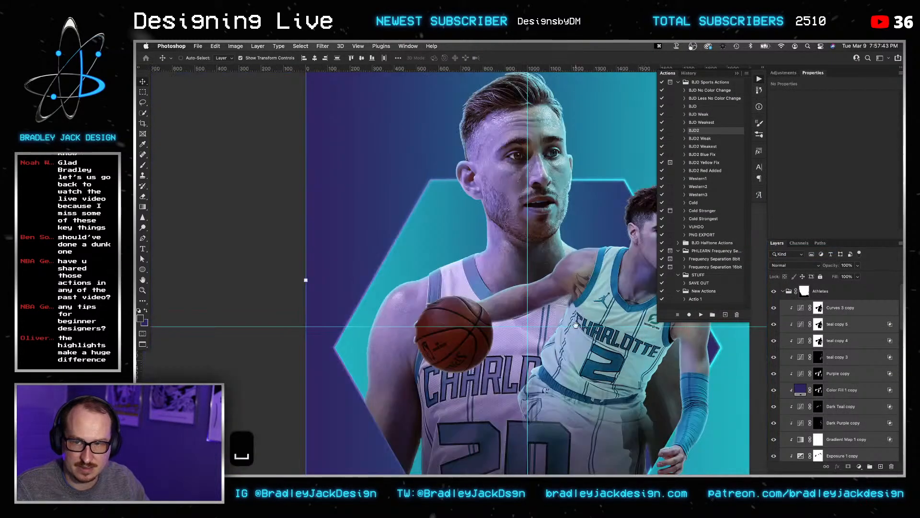
Switch to the Brush tool, enlarge it, and go through the teal copy 3, Dark Teal copy and Dark Purple copy layers.
click(838, 339)
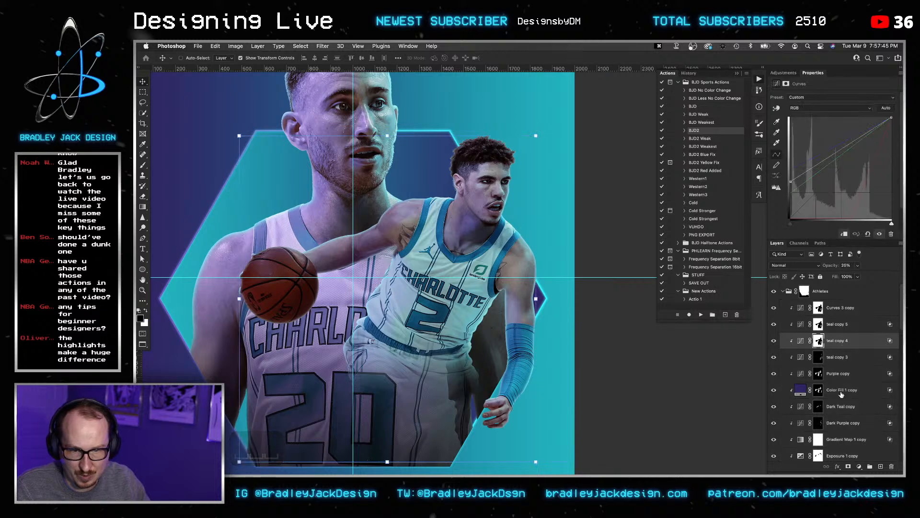
click(819, 357)
key(b)
key(bracketright)
key(bracketright)
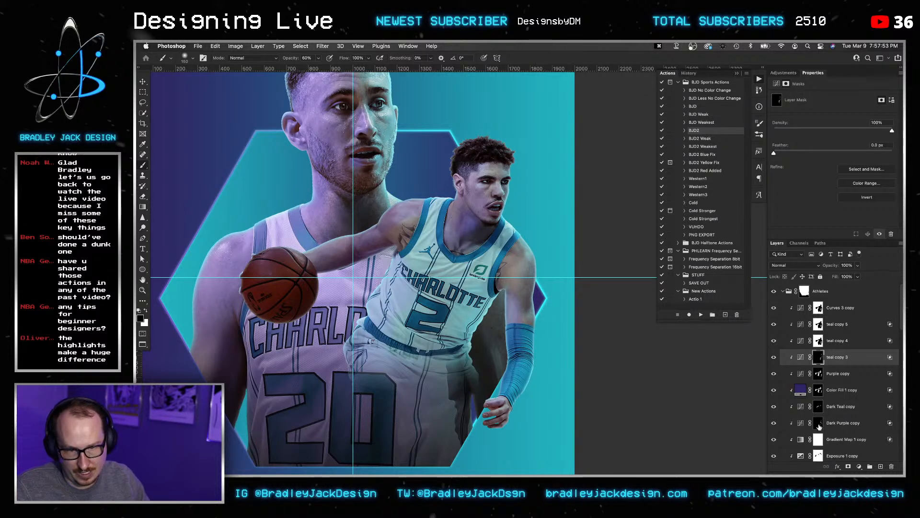
click(819, 407)
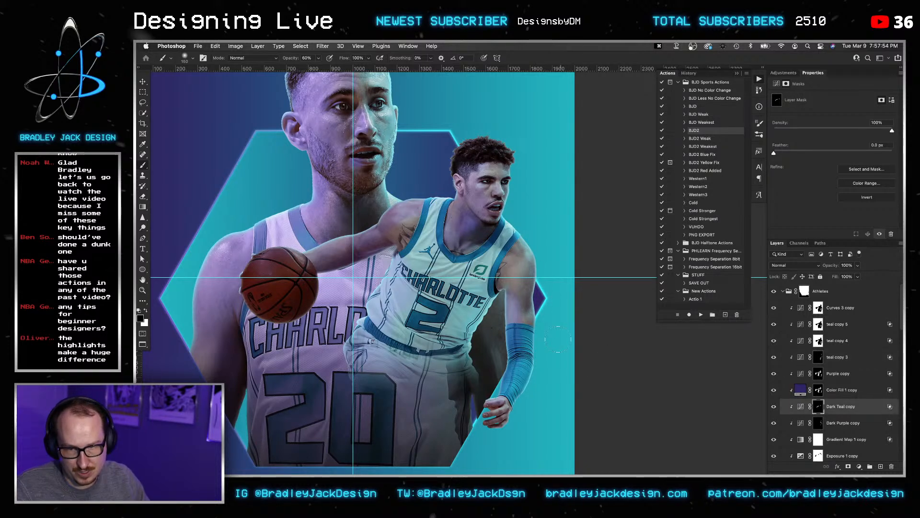
click(856, 426)
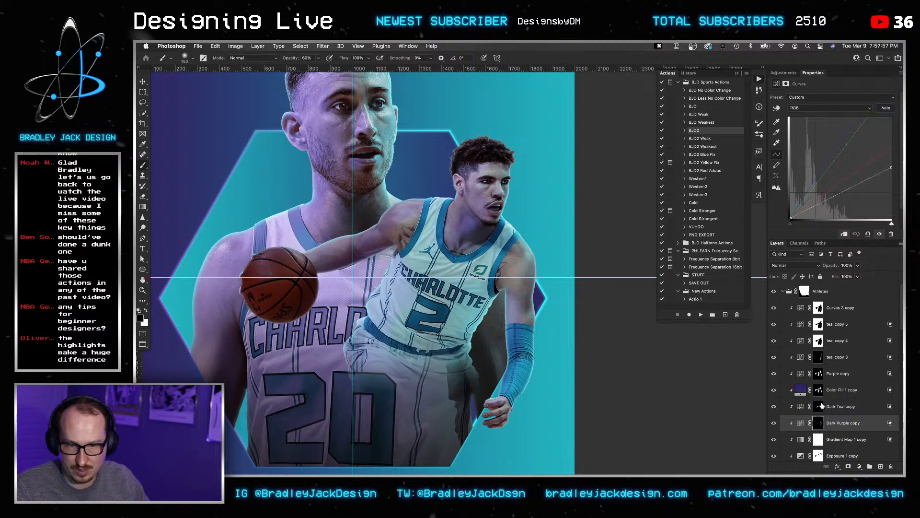
Target the Dark Teal copy layer's mask and touch up the front player's lower arm with a 200 px brush.
click(818, 407)
key(x)
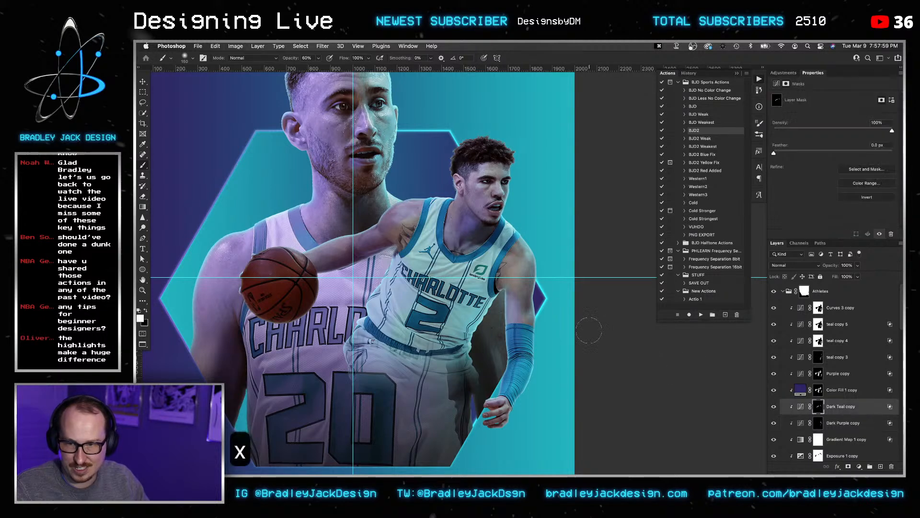
key(bracketright)
key(bracketright)
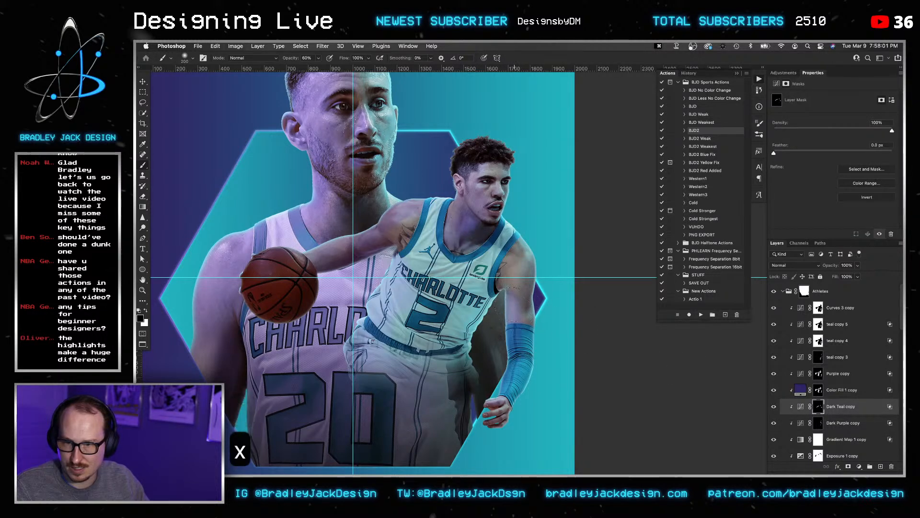
Paint the Dark Purple copy layer's mask along the front player's forearm and hand, undoing the last stroke.
click(818, 422)
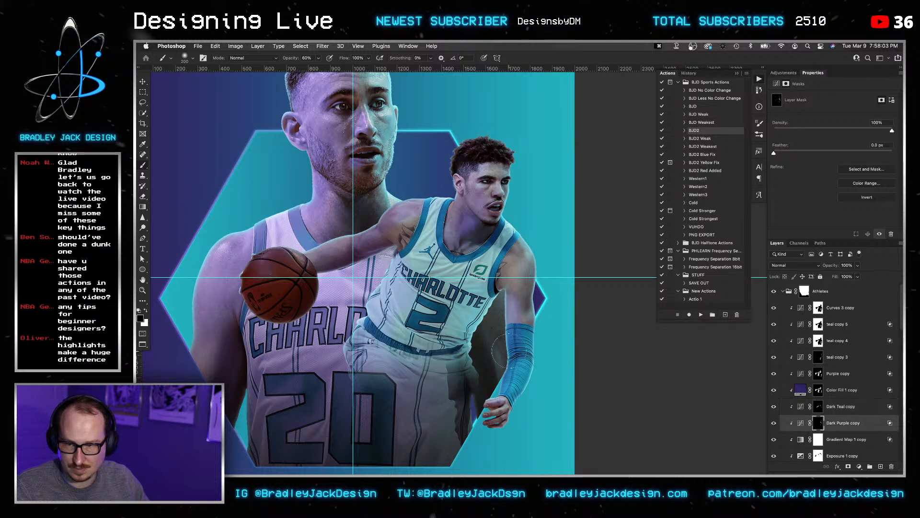
key(x)
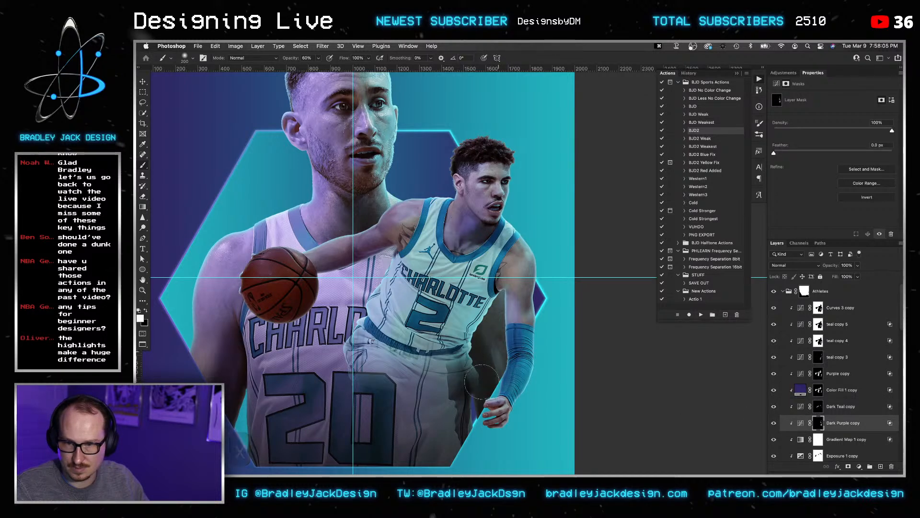
key(super+z)
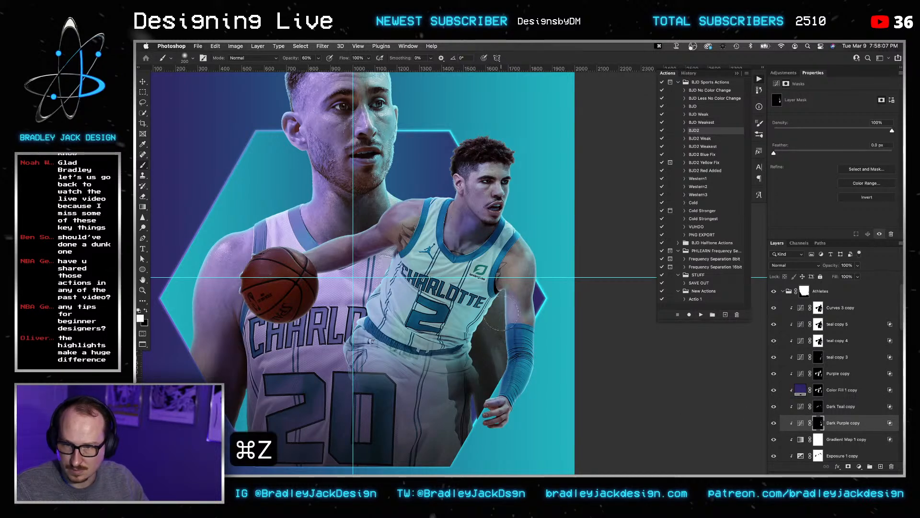
Paint the Lamelo layer's Dark Purple mask over the front player's upper arm just above the sleeve.
scroll(823, 370, down, 1)
scroll(823, 370, down, 6)
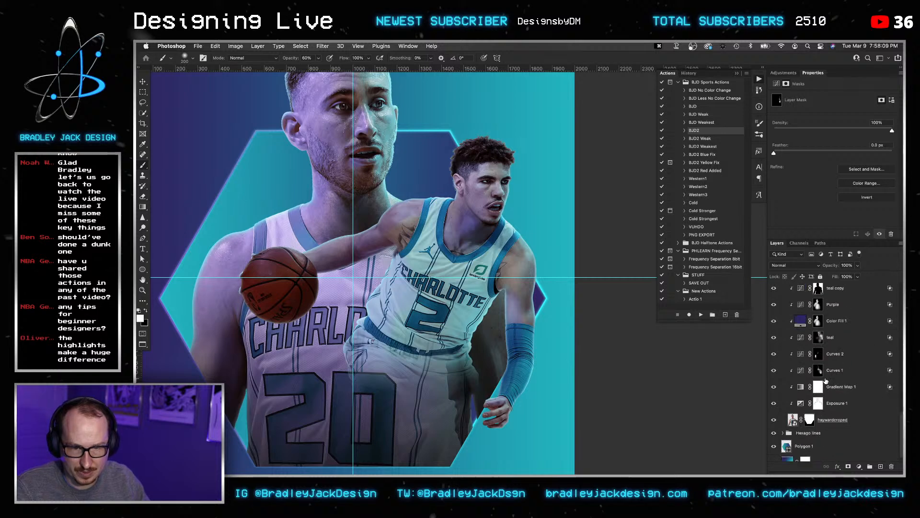
scroll(832, 350, up, 2)
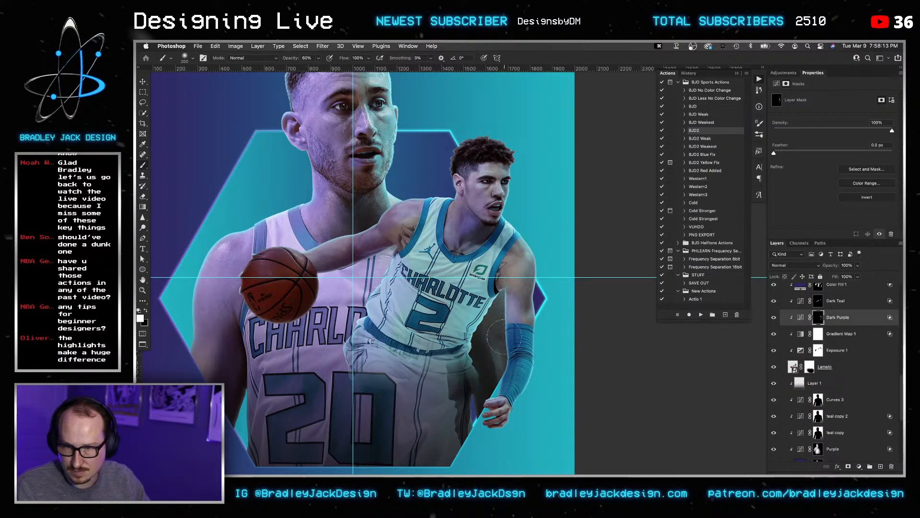
mouse_move(504, 337)
mouse_down()
mouse_move(514, 302)
mouse_move(498, 286)
mouse_move(503, 316)
mouse_up()
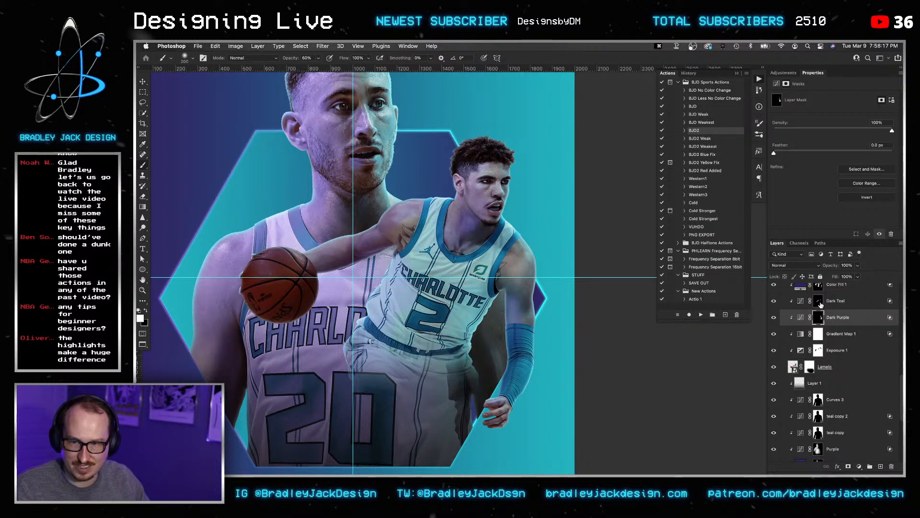
Target the Lamelo layer's Purple mask and prepare a 100 px black brush for the front player's upper arm.
click(794, 307)
scroll(839, 321, up, 2)
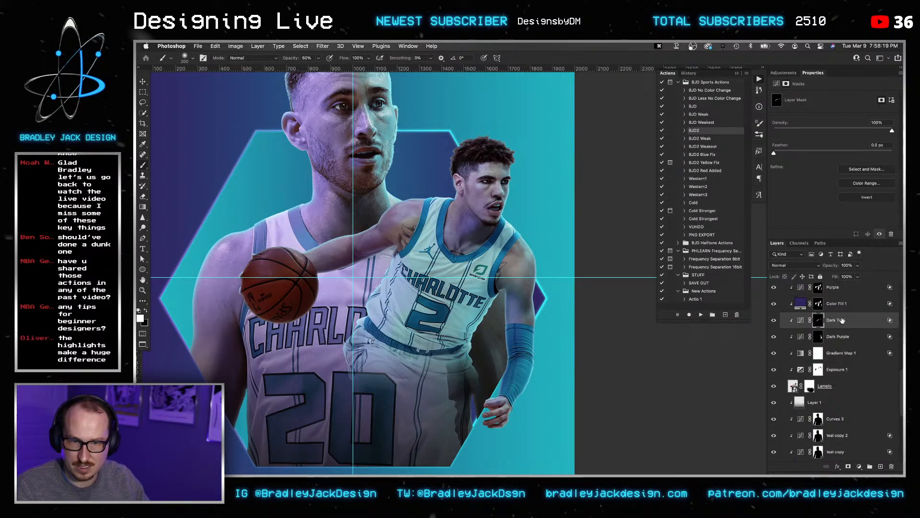
click(819, 307)
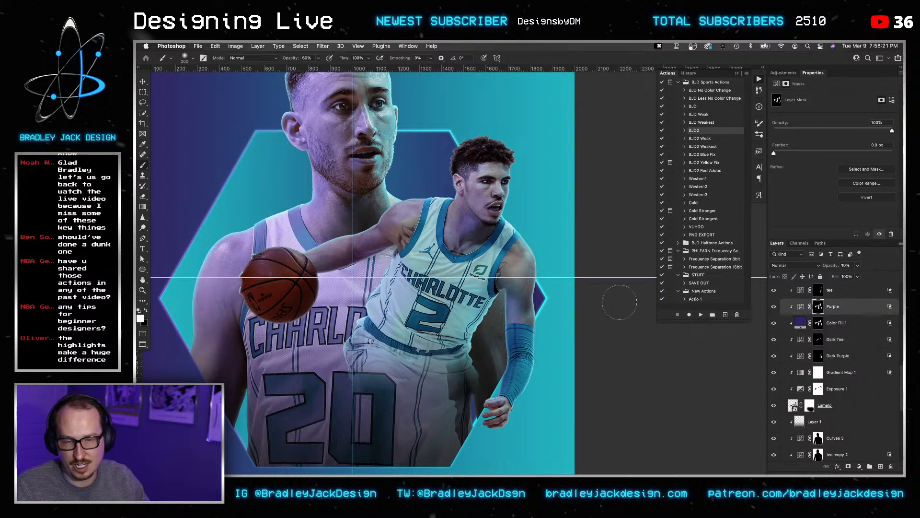
key(z)
click(518, 307)
key(b)
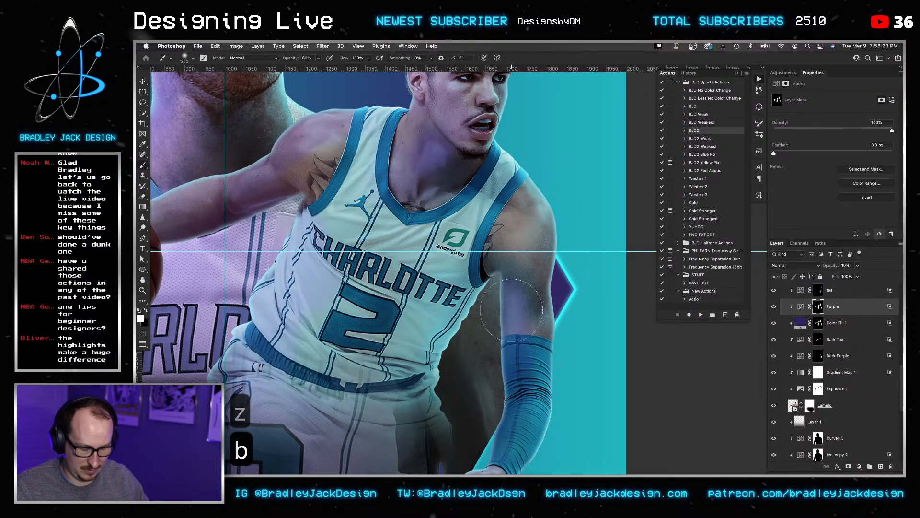
key(x)
key(bracketleft)
key(bracketleft)
key(bracketleft)
key(bracketleft)
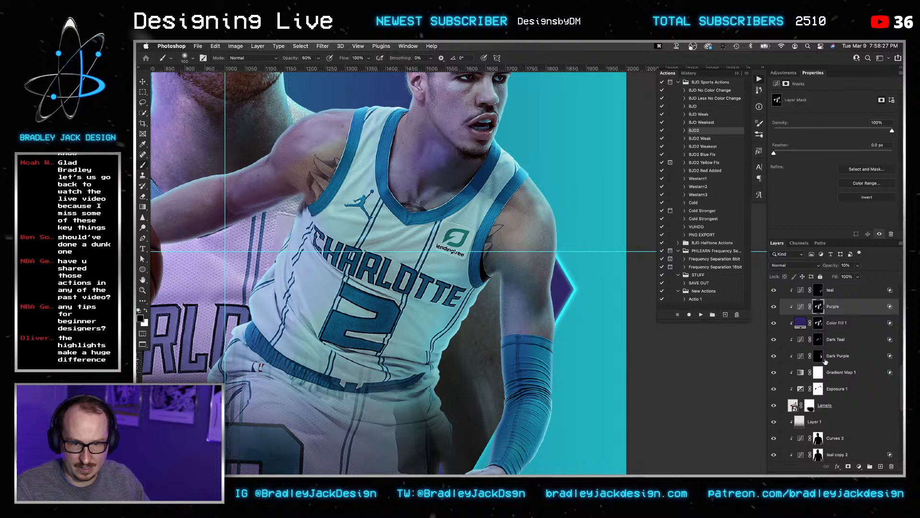
Paint black on the Dark Purple layer's mask to reduce the shading on the front player's upper arm.
key(alt+bracketleft)
key(alt+bracketleft)
key(alt+bracketleft)
drag(524, 268, 527, 299)
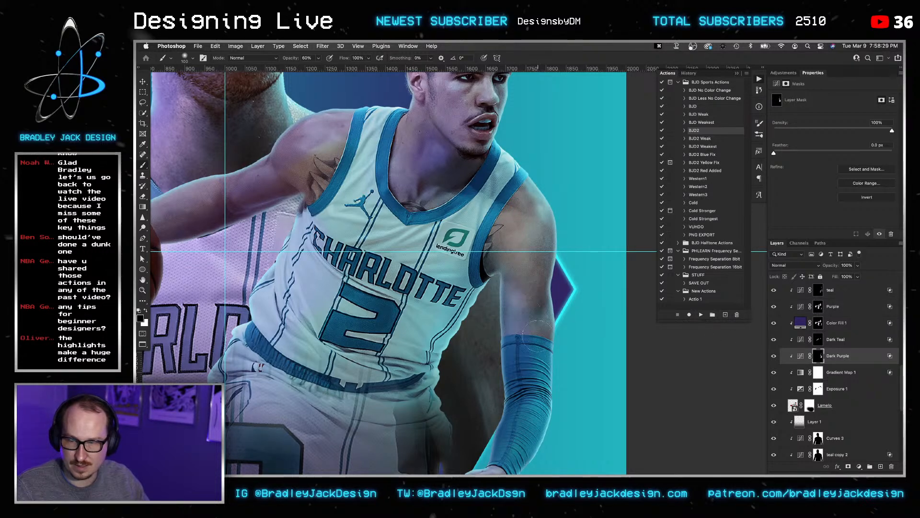
key(super+minus)
Touch up the teal layer's mask along the front player's shoulder and arm with a 200 px white brush at 30% opacity.
key(3)
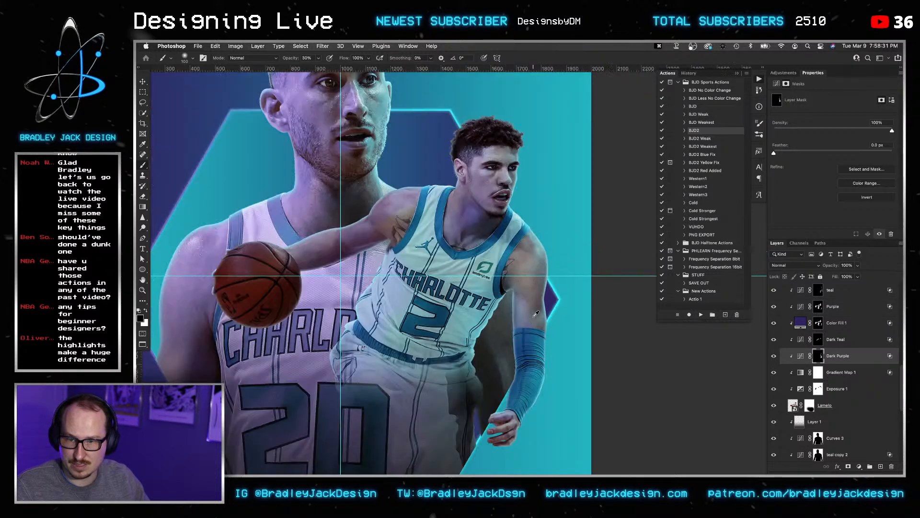
key(v)
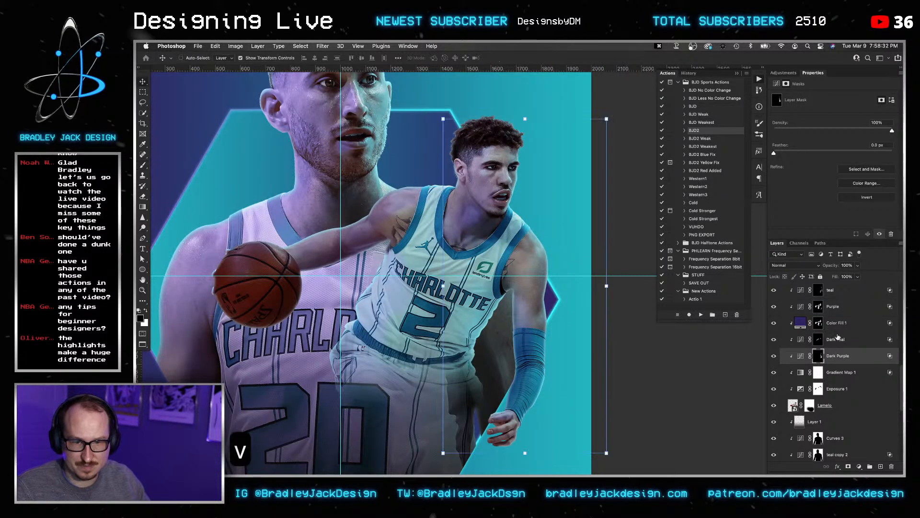
click(820, 291)
key(b)
key(bracketright)
key(bracketright)
key(bracketright)
key(bracketright)
key(x)
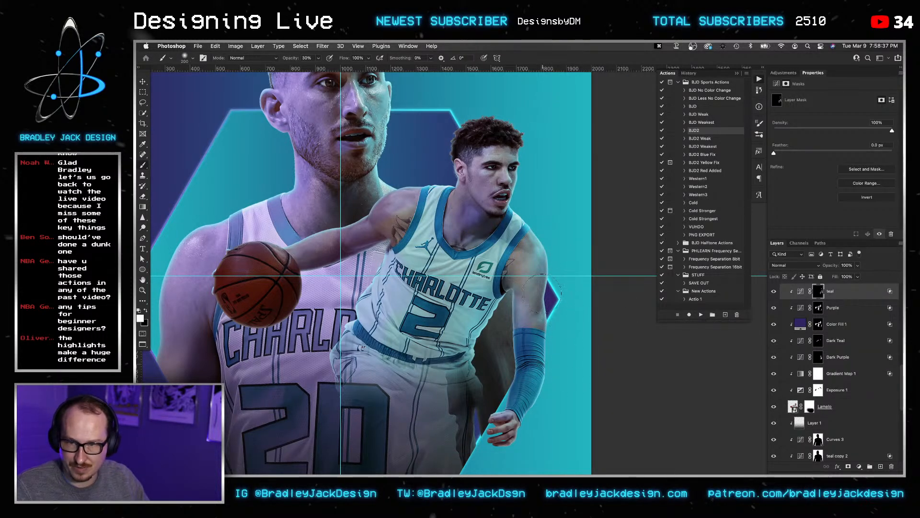
Refine the teal layer's mask on the front player's arm with a 100 px black brush at 20% opacity.
key(bracketleft)
key(x)
key(bracketleft)
key(bracketleft)
key(2)
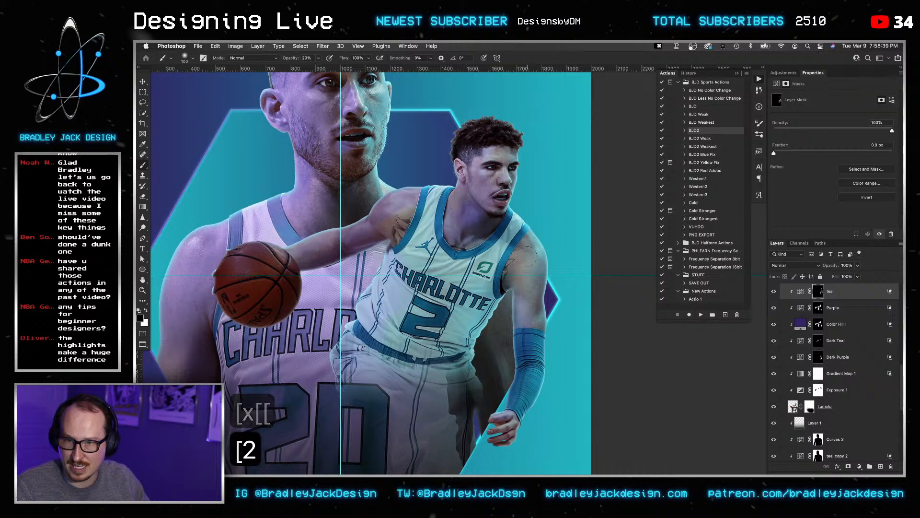
Set Gradient Map 1's underlying-layer Blend If highlights to 231 / 255 and save the document.
key(v)
key(v)
click(846, 379)
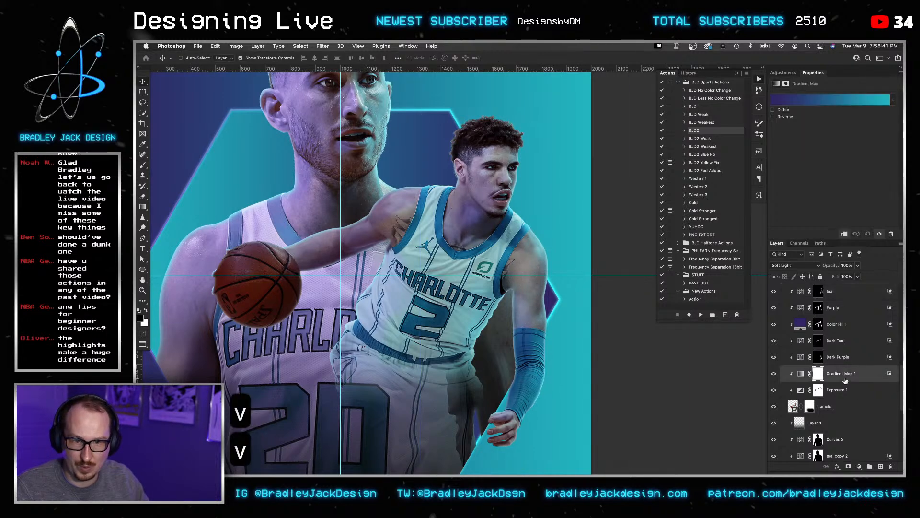
double_click(844, 377)
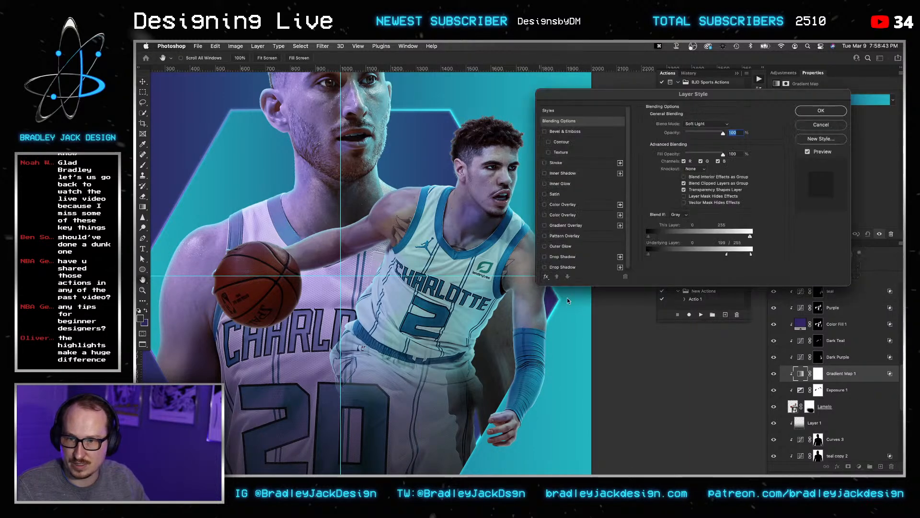
drag(727, 257, 738, 257)
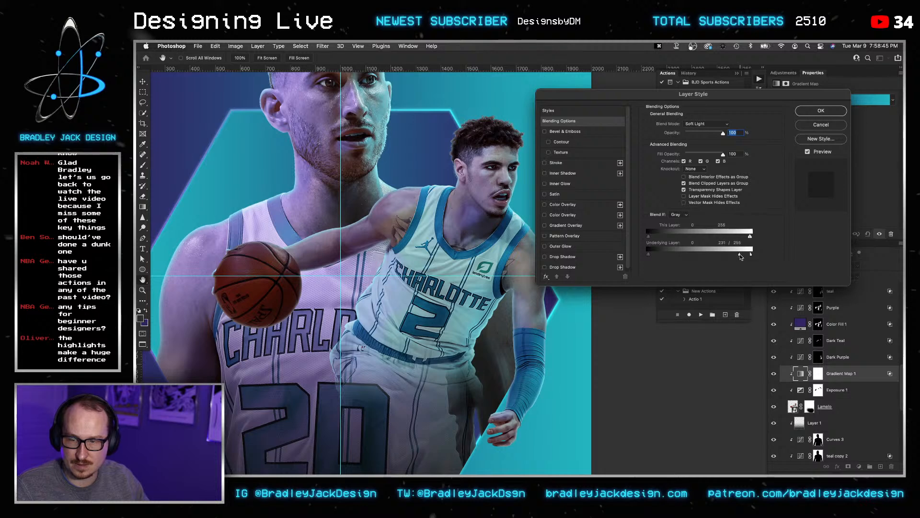
key(Return)
key(Return)
key(super+s)
key(v)
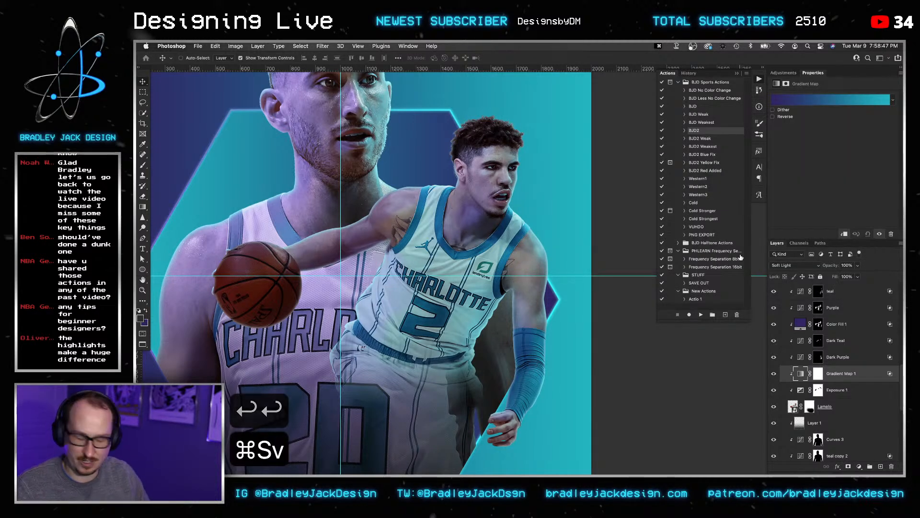
Target the Exposure 1 layer's mask around the front player's hair with a 200 px black brush at 20% opacity.
key(super+minus)
key(super+minus)
key(super+minus)
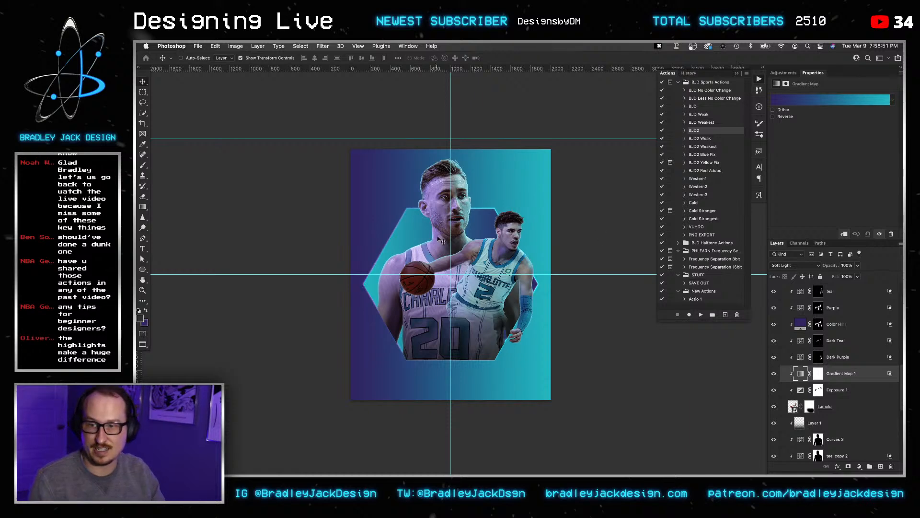
key(z)
drag(520, 230, 530, 239)
key(v)
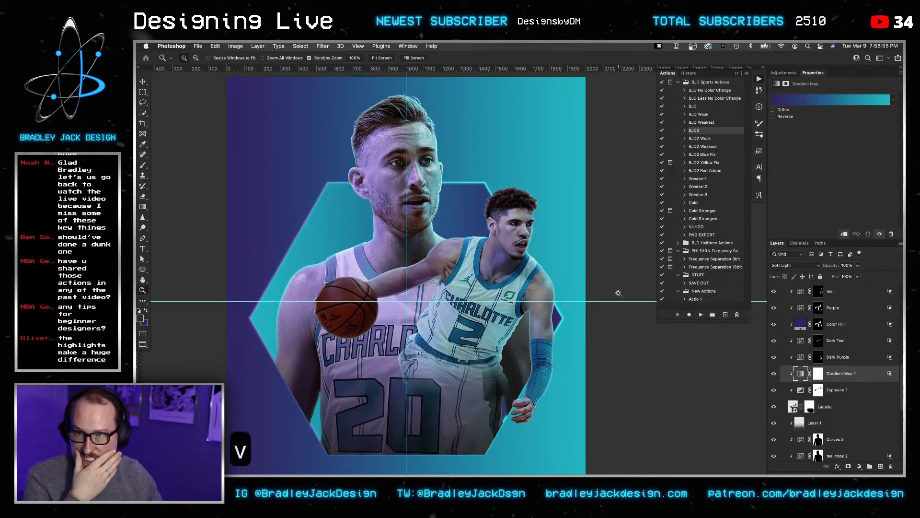
click(821, 390)
key(b)
key(bracketright)
key(bracketright)
key(bracketright)
key(bracketright)
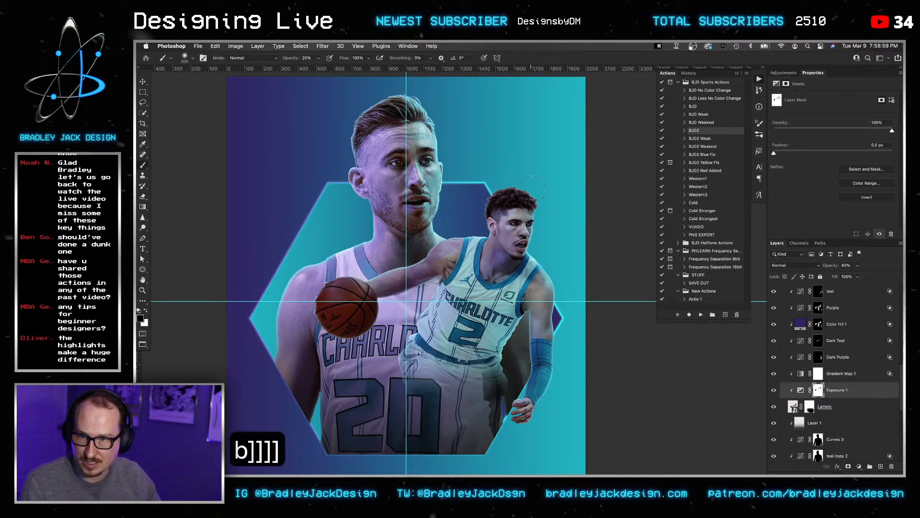
Touch up the teal copy 3 layer's mask along the front player's hand in white and save the document.
click(818, 292)
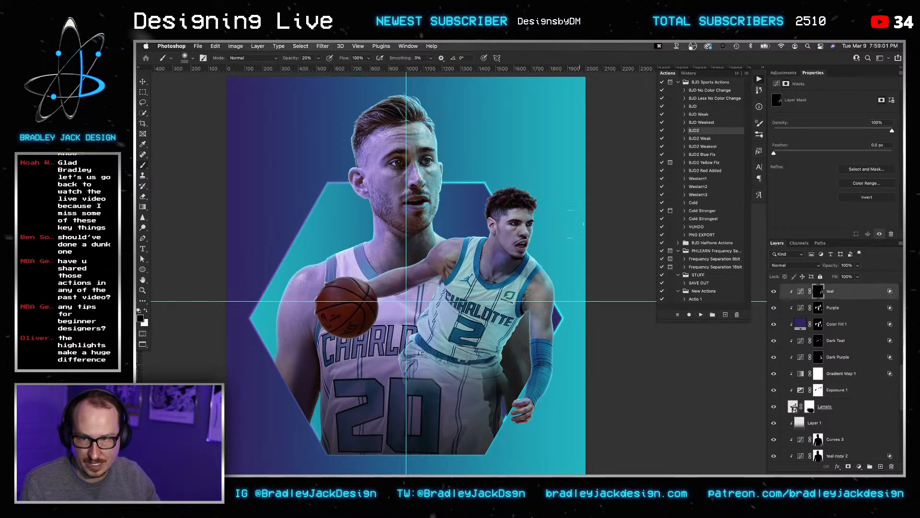
click(810, 408)
scroll(815, 409, down, 5)
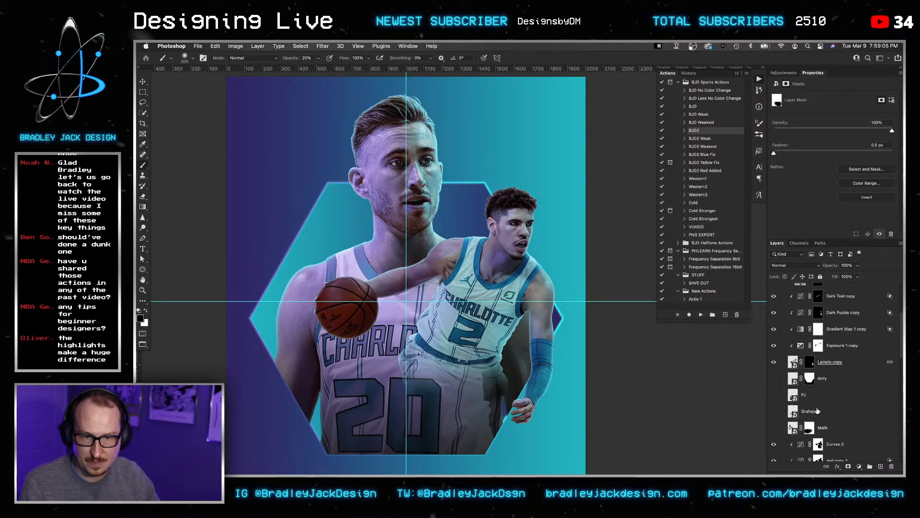
scroll(818, 411, up, 1)
scroll(817, 411, up, 3)
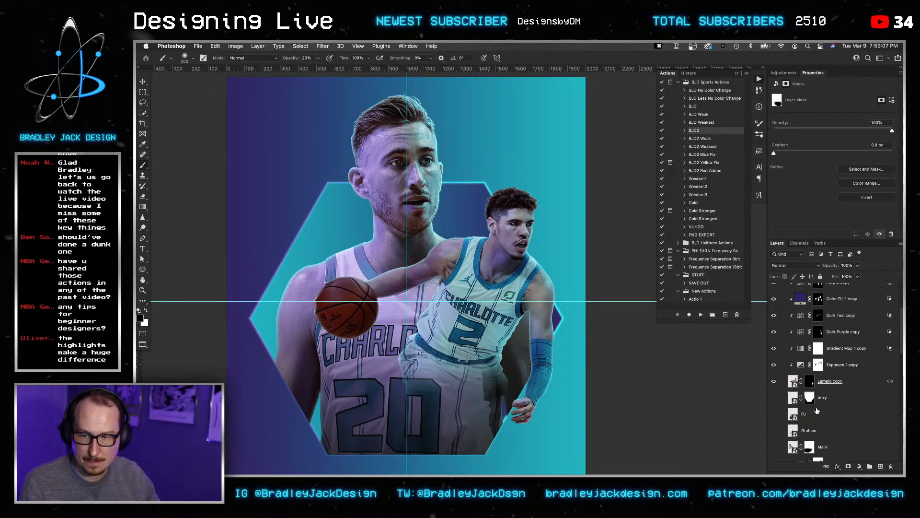
scroll(824, 399, up, 4)
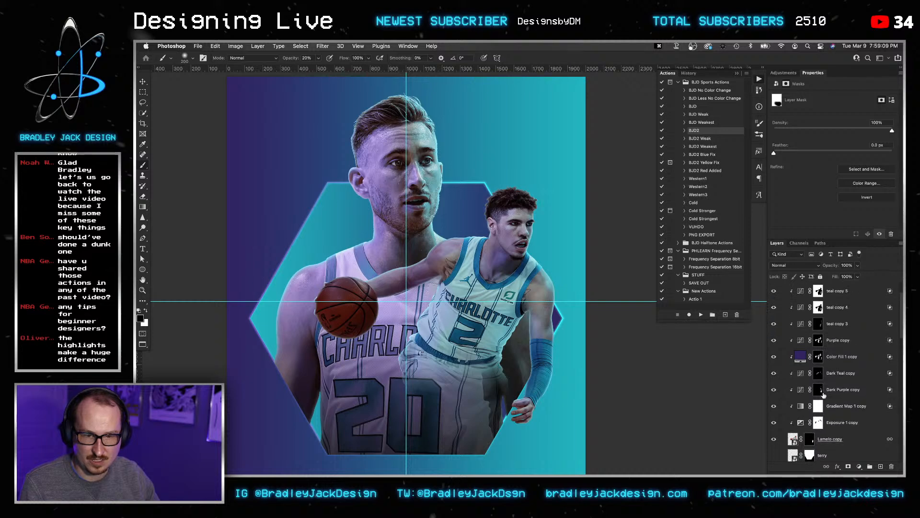
click(819, 324)
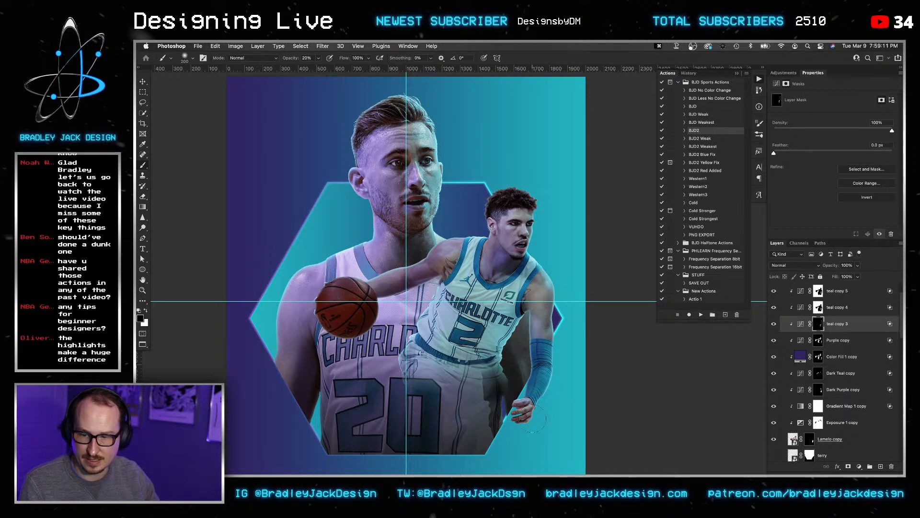
key(x)
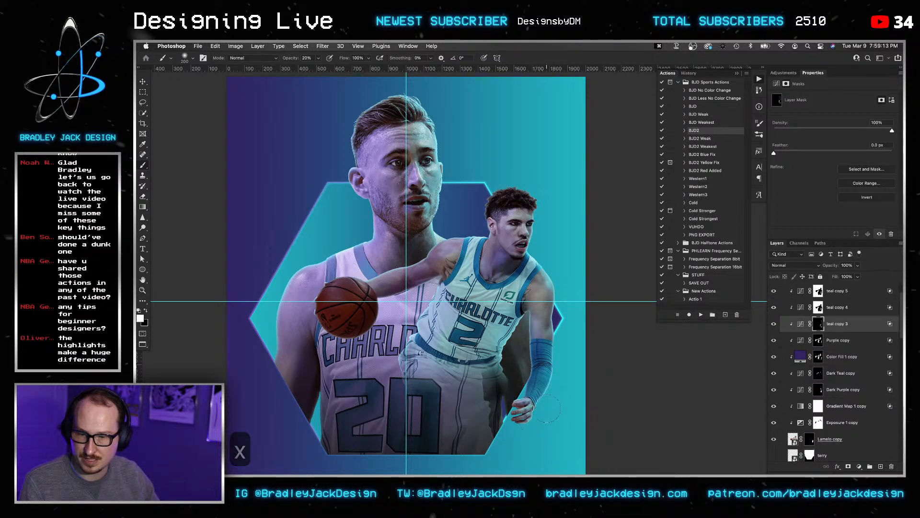
key(super+s)
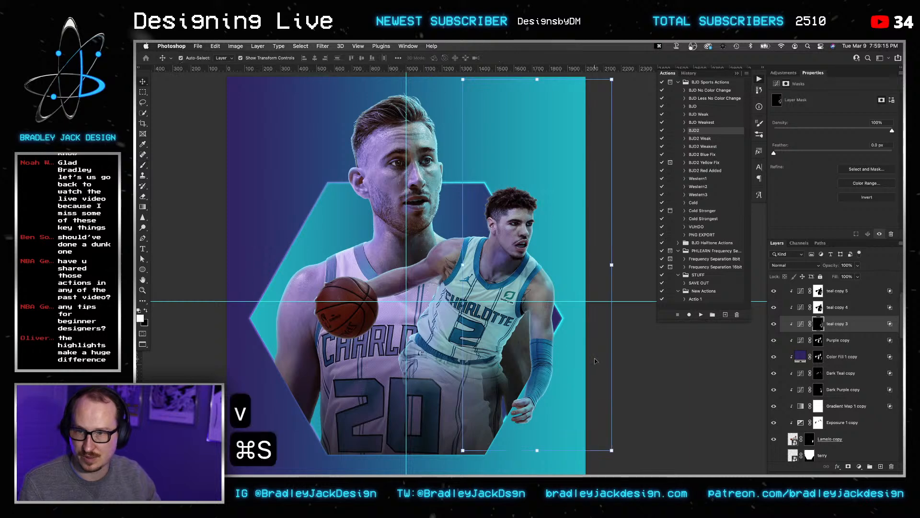
Show the Malik layer, paste copies of the teal copy 5 through Exposure 1 copy layers above it, and clip them to it.
key(v)
shift+click(837, 423)
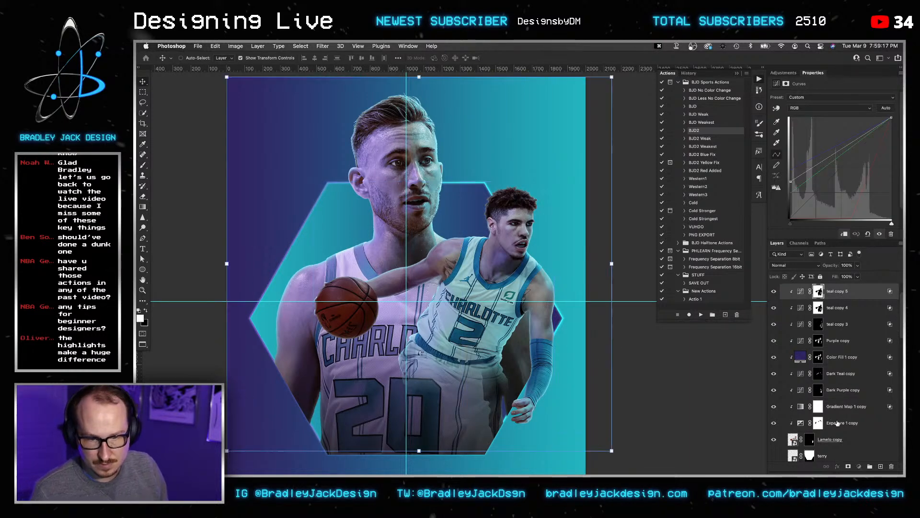
key(super+c)
scroll(838, 423, down, 5)
click(831, 365)
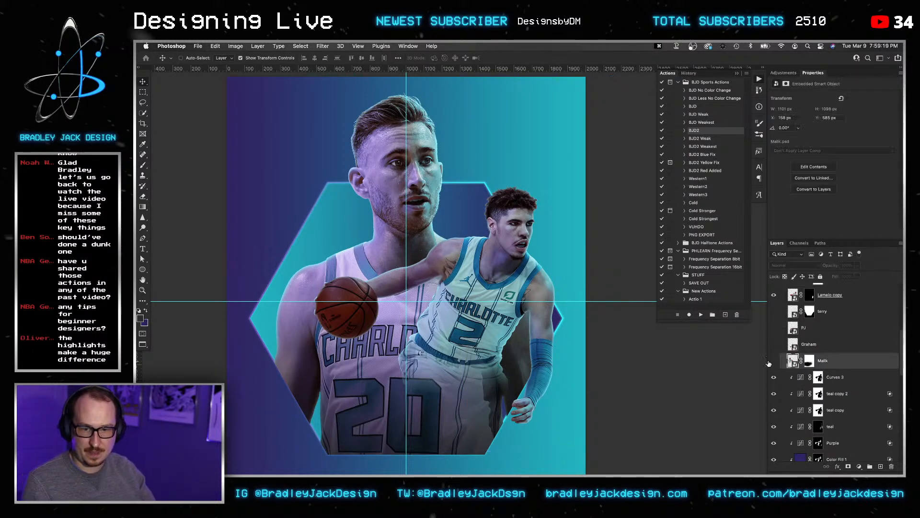
key(super+v)
right_click(842, 389)
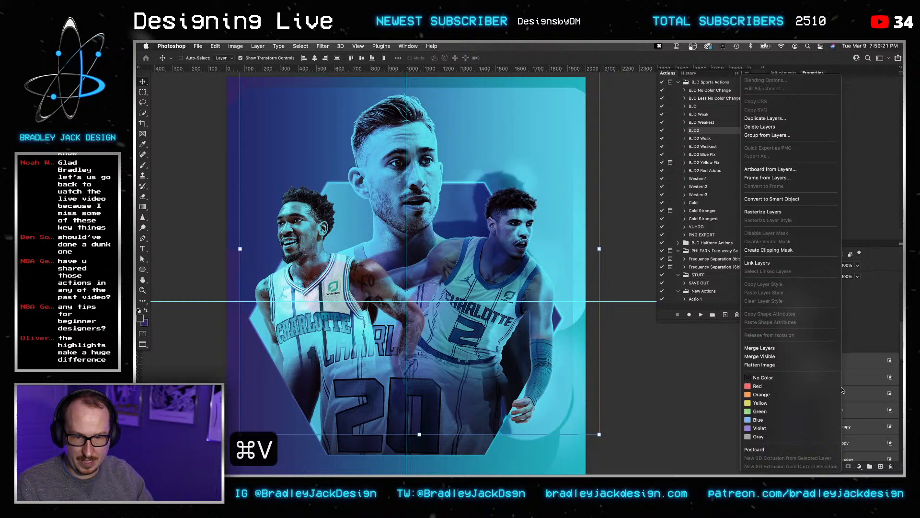
click(817, 250)
scroll(853, 389, down, 4)
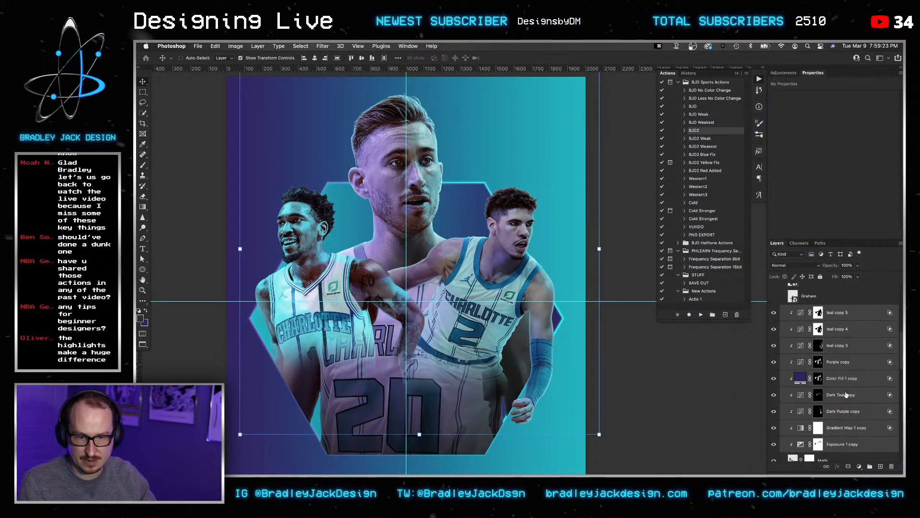
Replace the pasted Exposure 1 copy layer's mask with a blank white one and copy it onto the other pasted adjustment layers.
click(819, 418)
right_click(819, 417)
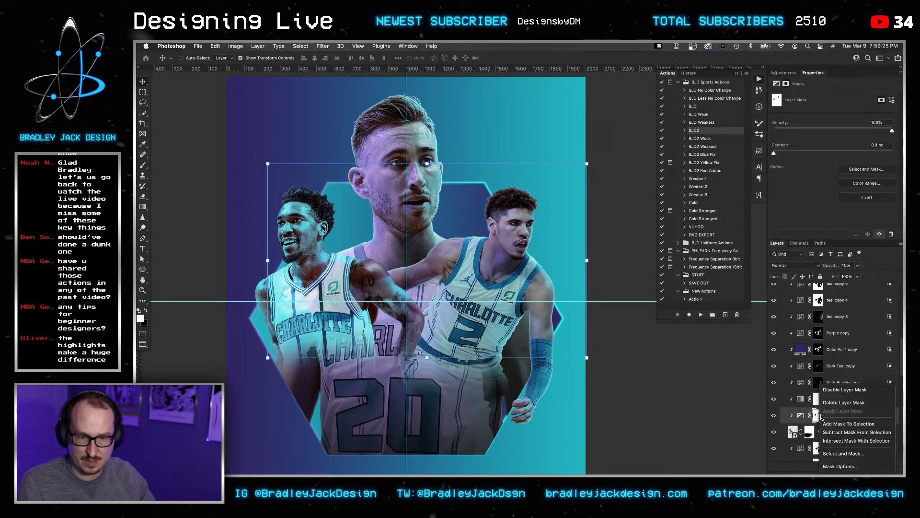
click(836, 403)
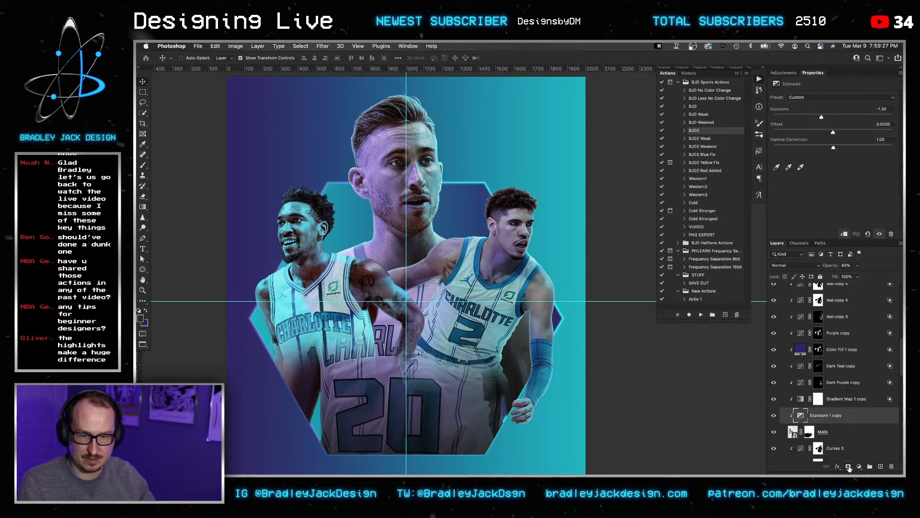
click(849, 467)
drag(819, 406, 819, 289)
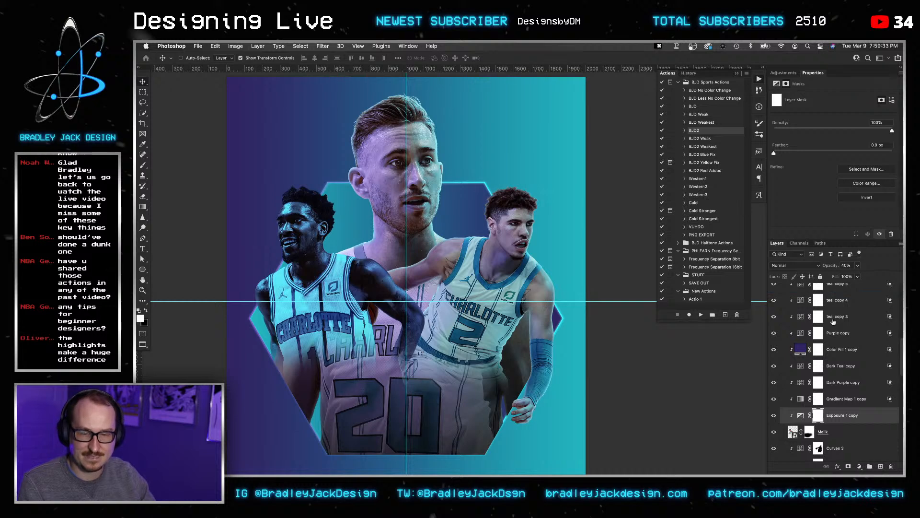
Delete the layer mask from the teal copy 5 adjustment above the Malik layer.
scroll(833, 322, up, 2)
click(817, 313)
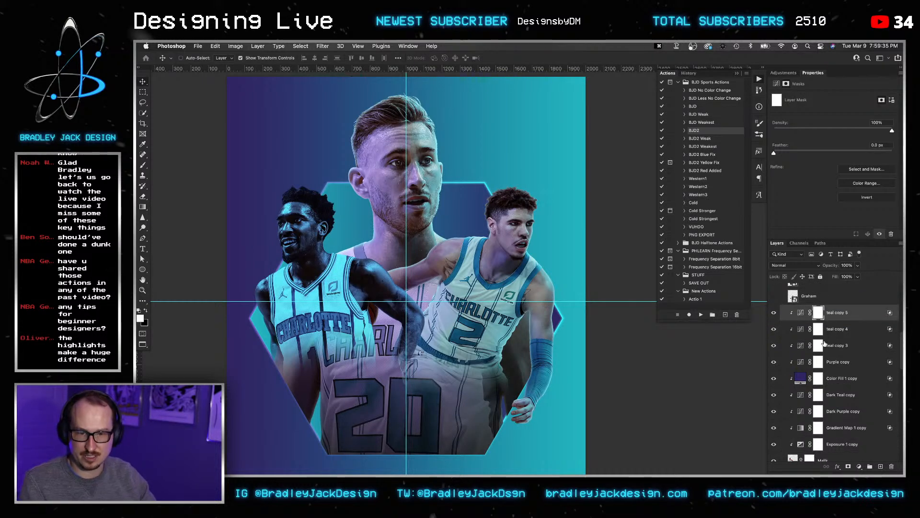
right_click(817, 313)
click(829, 329)
scroll(818, 393, down, 2)
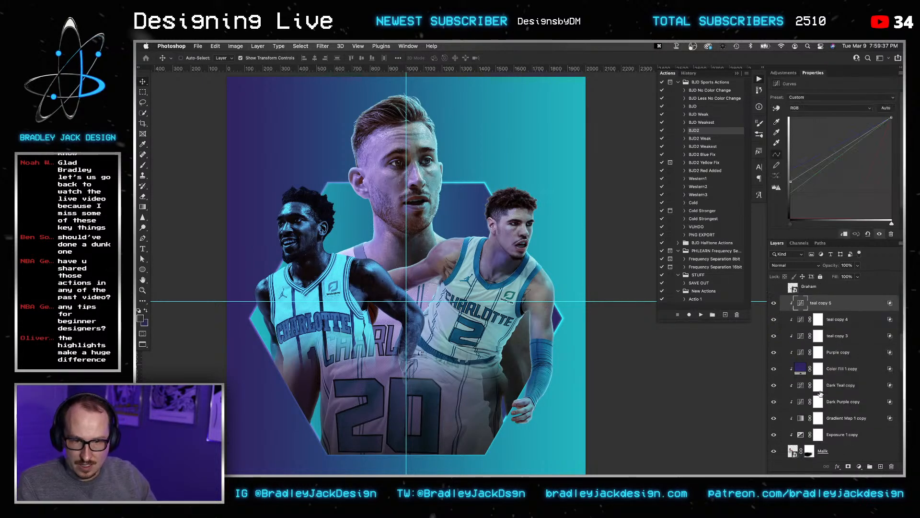
Load the Malik layer's outline as a selection and contract it by 4 pixels.
super+click(793, 441)
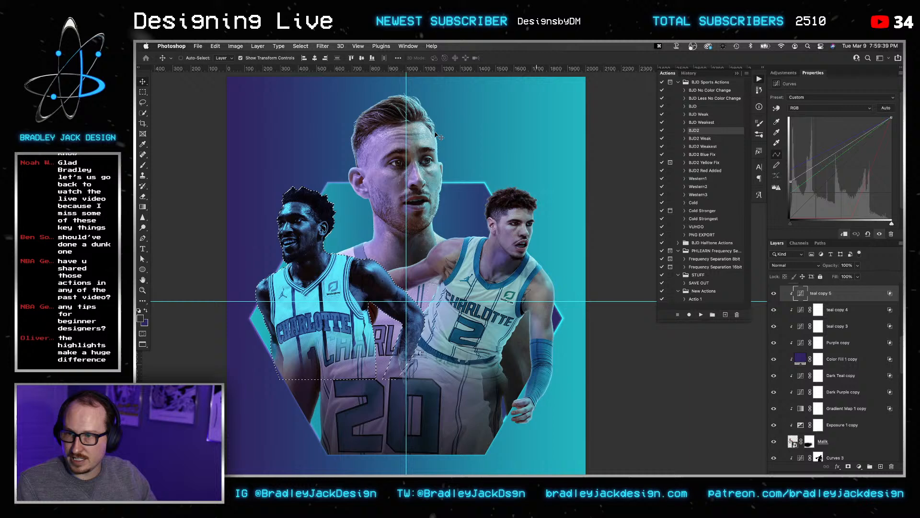
click(301, 46)
mouse_move(346, 164)
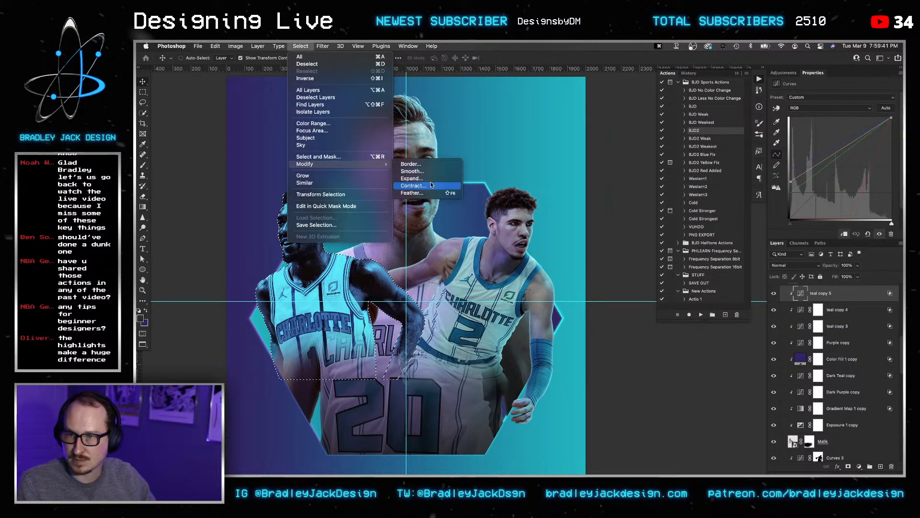
click(449, 186)
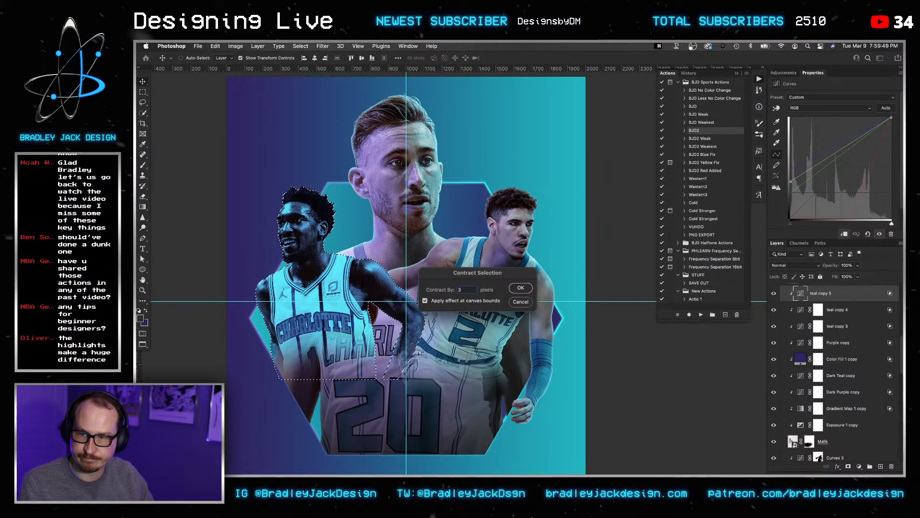
key(BackSpace)
text(4)
key(Return)
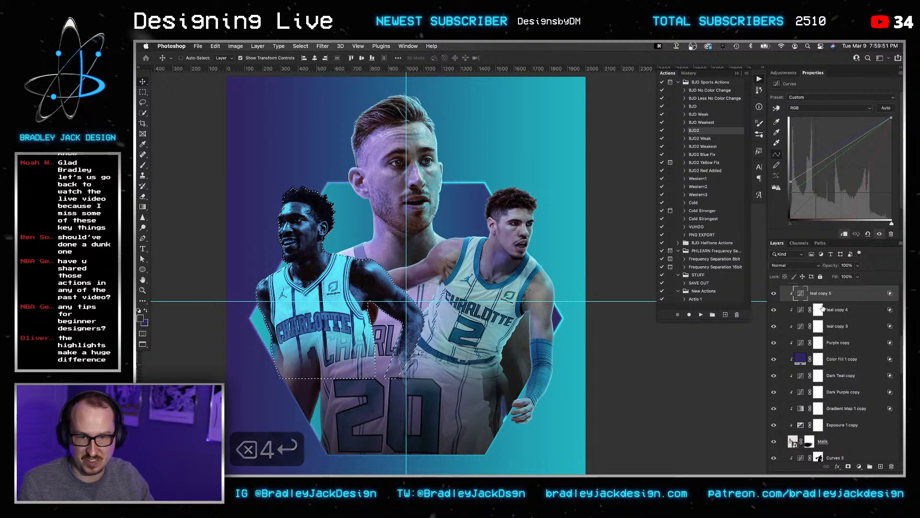
Add a mask to the teal copy 5 adjustment from the contracted selection and invert it.
click(848, 467)
key(super+i)
key(v)
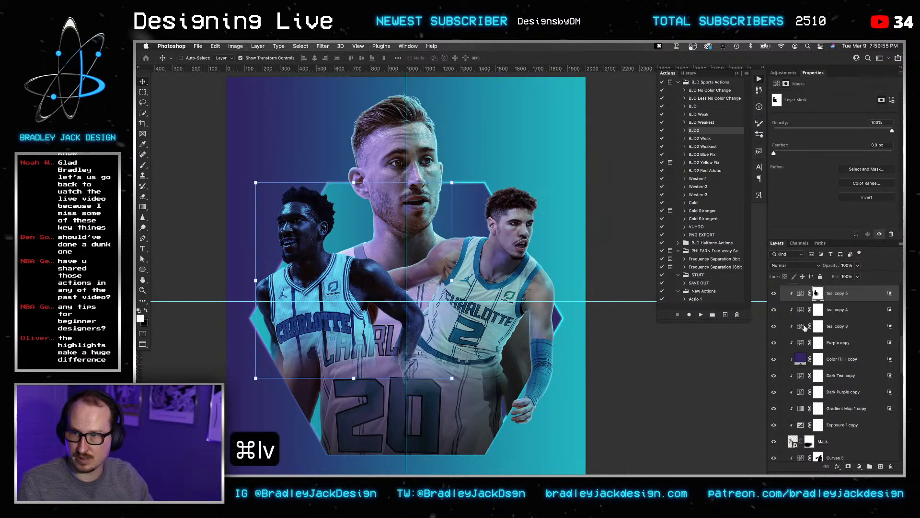
Hide the teal copy 4 through Dark Purple copy adjustments and feather the teal copy 5 mask by 8 px.
click(774, 392)
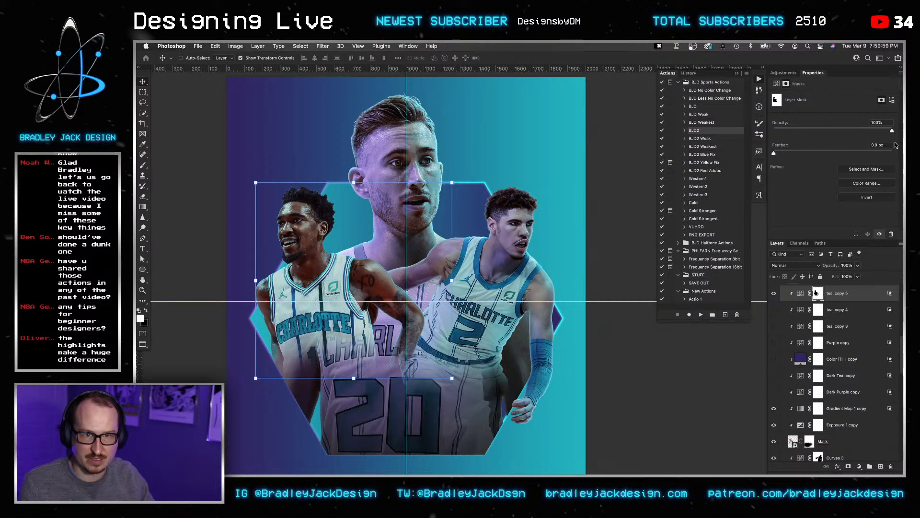
text(6.5)
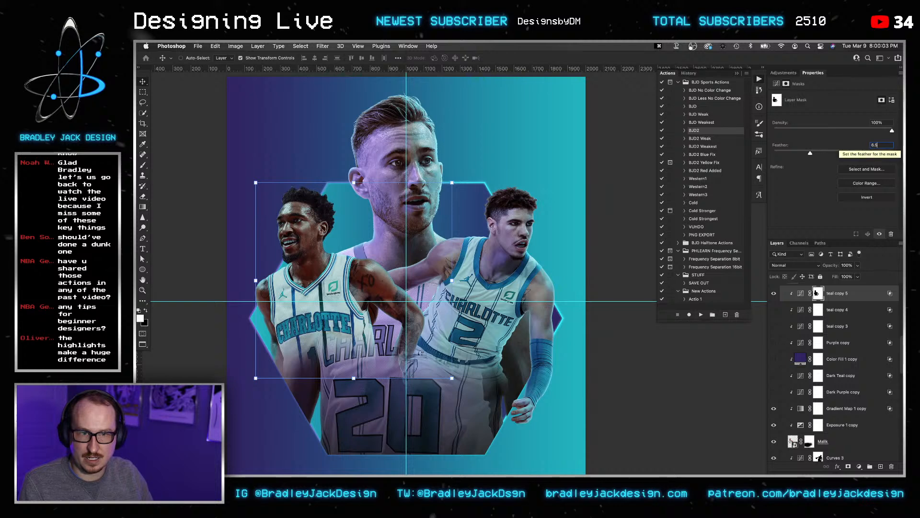
key(super+a)
text(8)
key(Return)
Select the teal copy 4 adjustment, load the Malik layer's outline as a selection and contract it by 2 pixels.
click(840, 309)
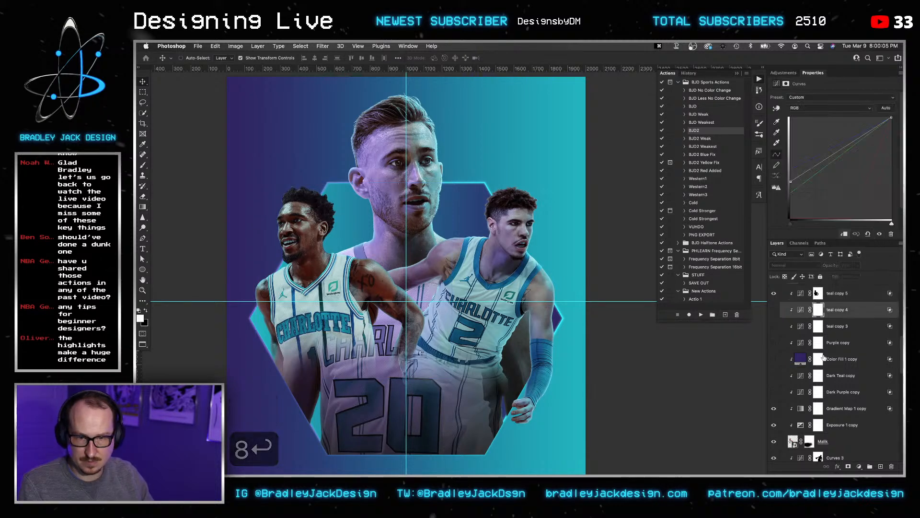
super+click(792, 441)
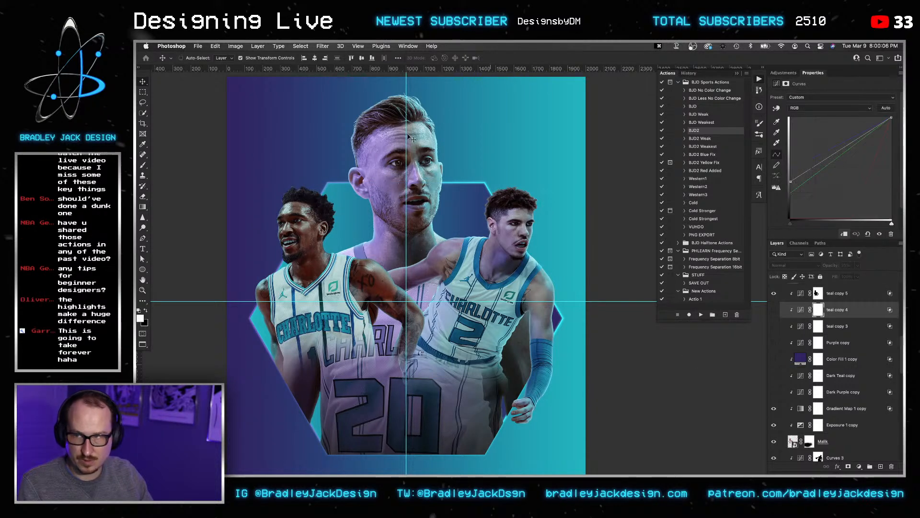
click(300, 46)
mouse_move(344, 165)
click(412, 186)
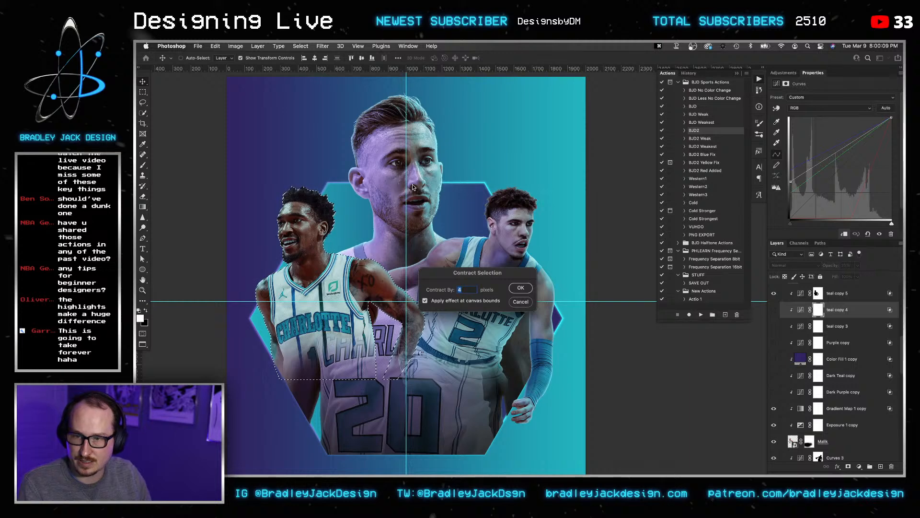
text(2)
key(Return)
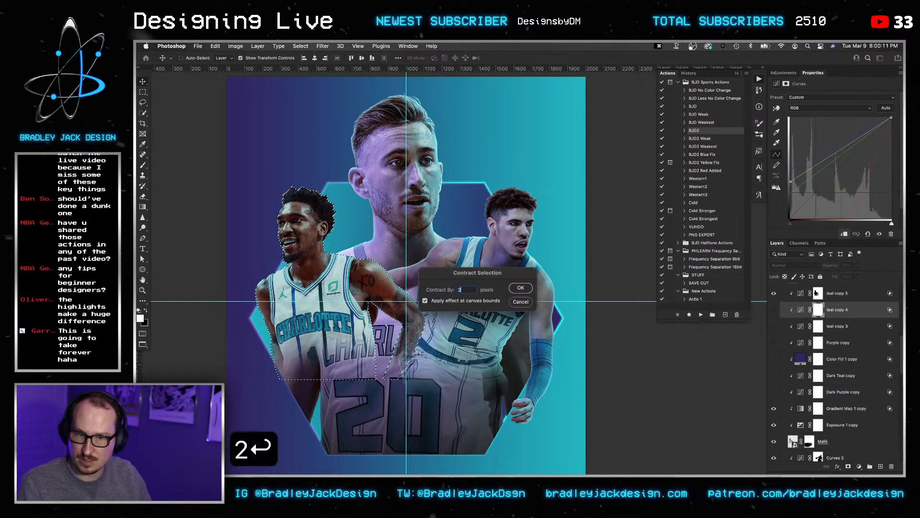
right_click(831, 313)
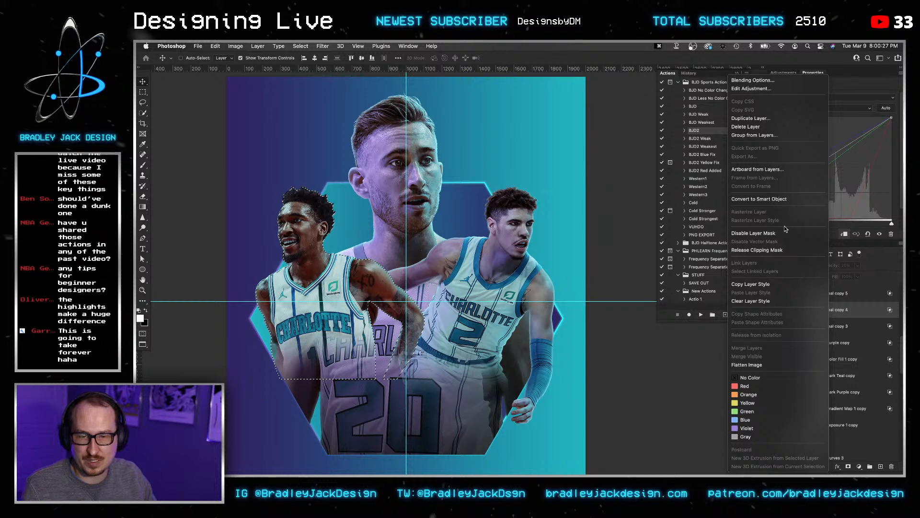
click(861, 271)
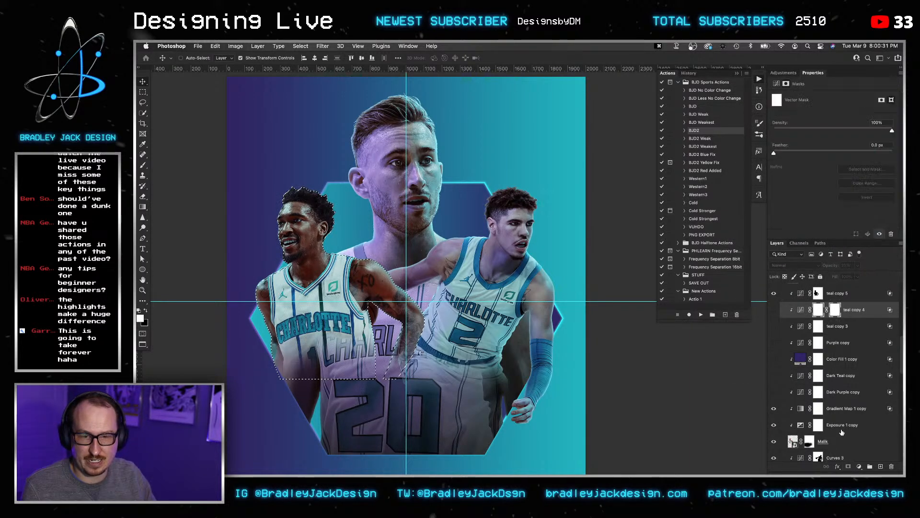
right_click(834, 310)
click(844, 325)
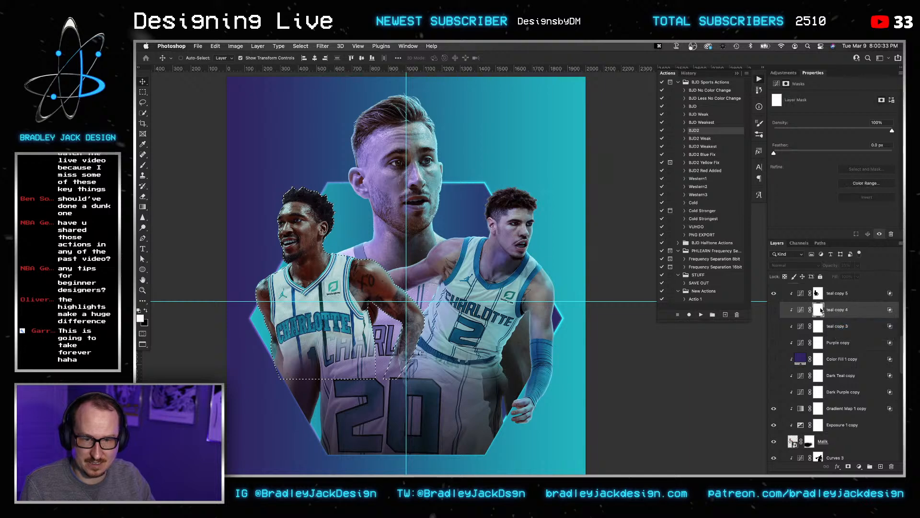
Delete the blank layer mask from the teal copy 4 adjustment above the Malik layer.
right_click(820, 307)
click(849, 467)
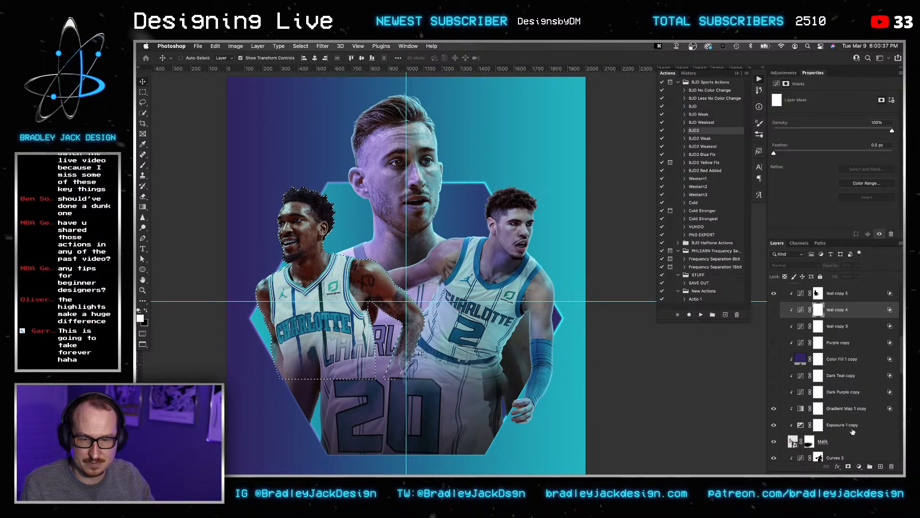
right_click(818, 307)
click(839, 325)
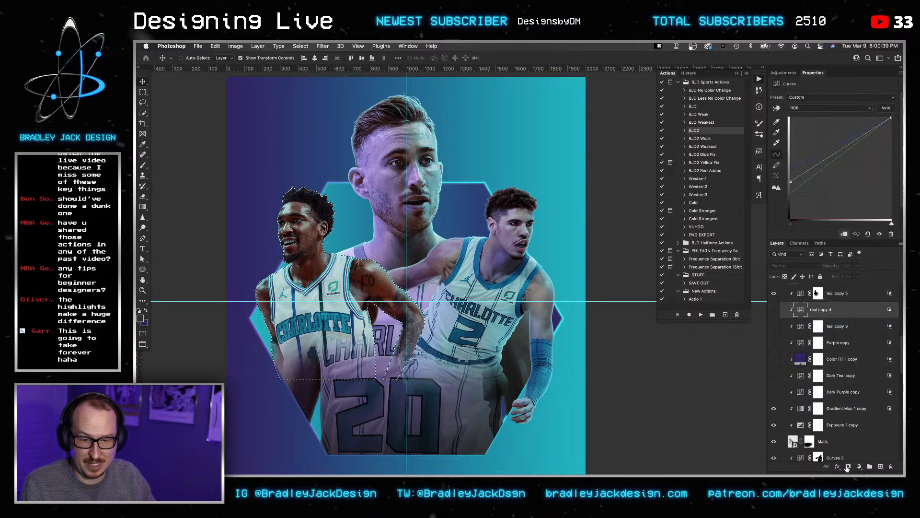
Add a new mask to teal copy 4 from the 2-pixel-contracted selection and invert it.
key(super+z)
key(super+z)
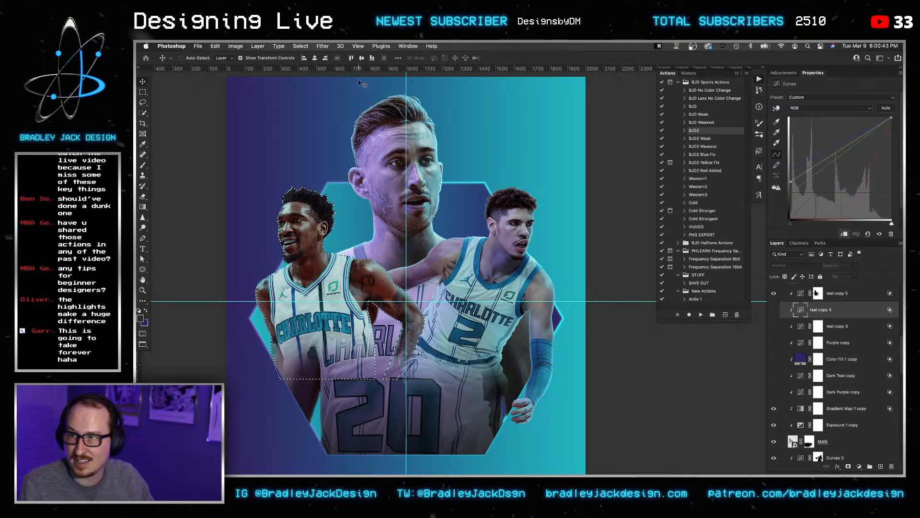
key(z)
drag(293, 232, 339, 226)
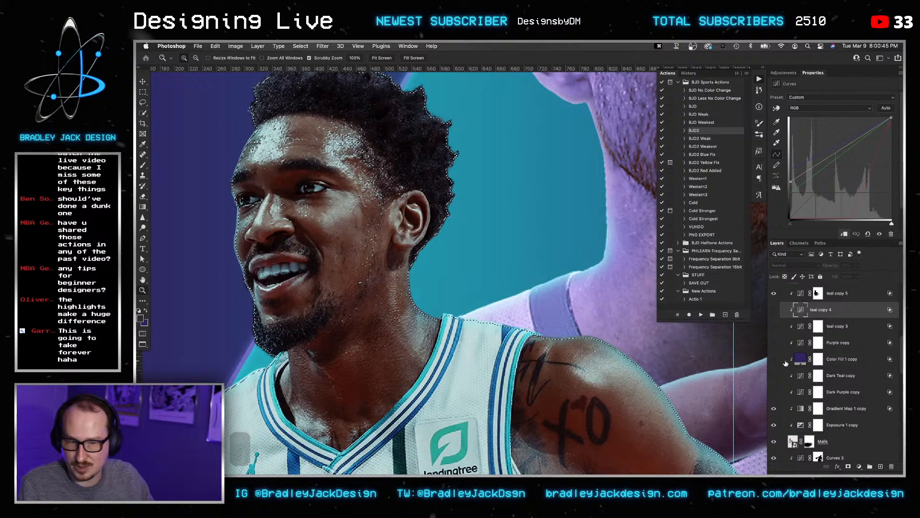
click(849, 466)
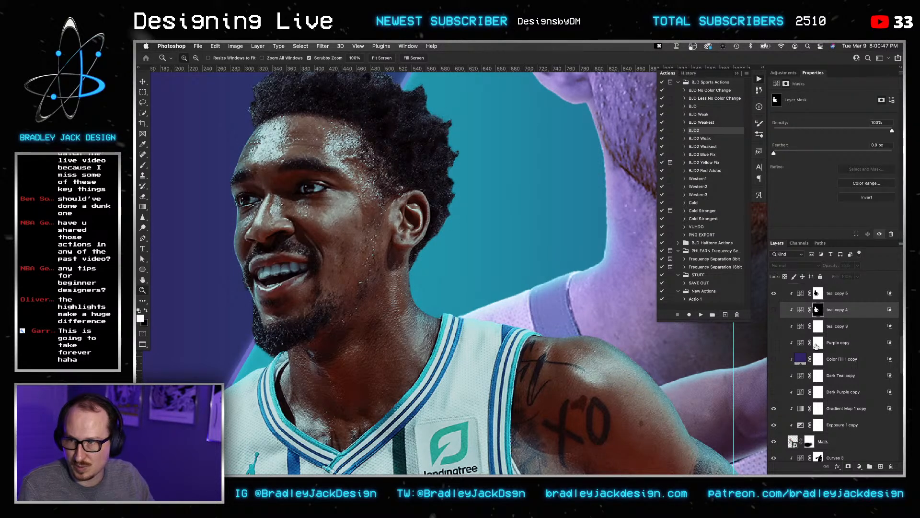
key(super+i)
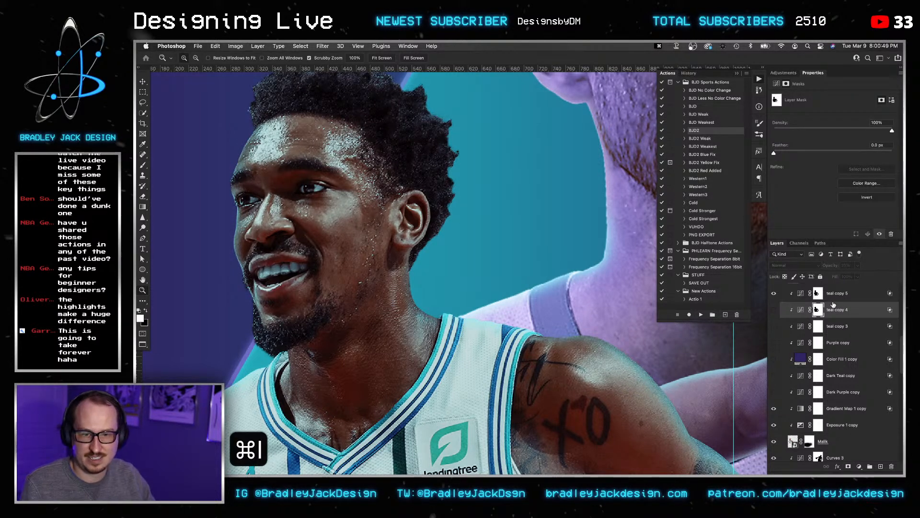
Show the teal copy 4 adjustment and feather its layer mask by 1 px.
click(774, 310)
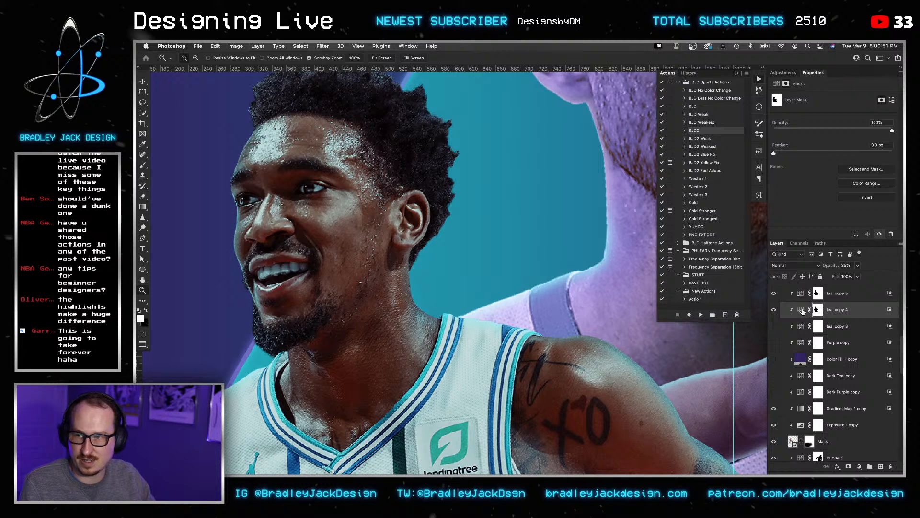
click(800, 309)
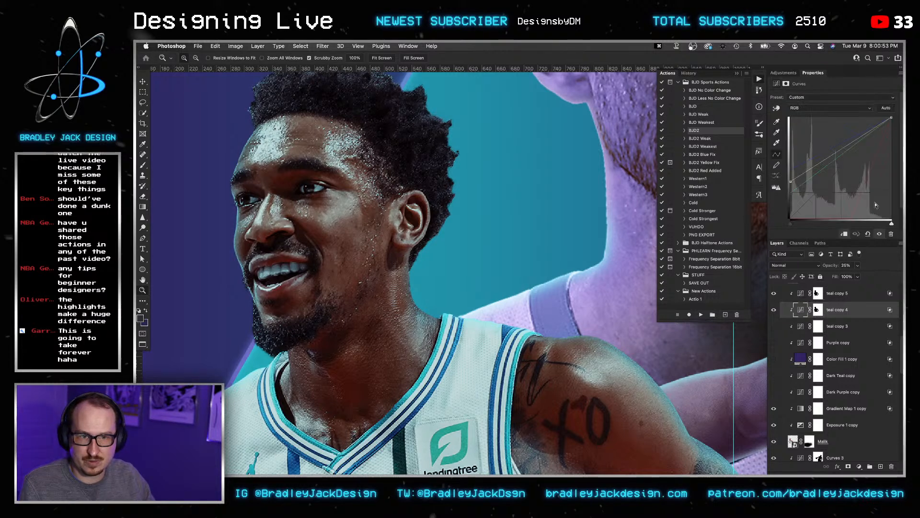
drag(822, 311, 872, 222)
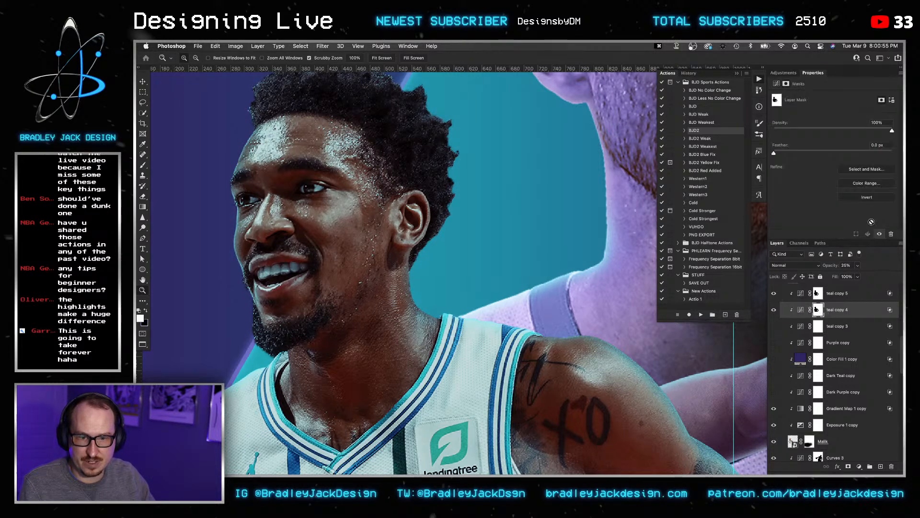
click(774, 310)
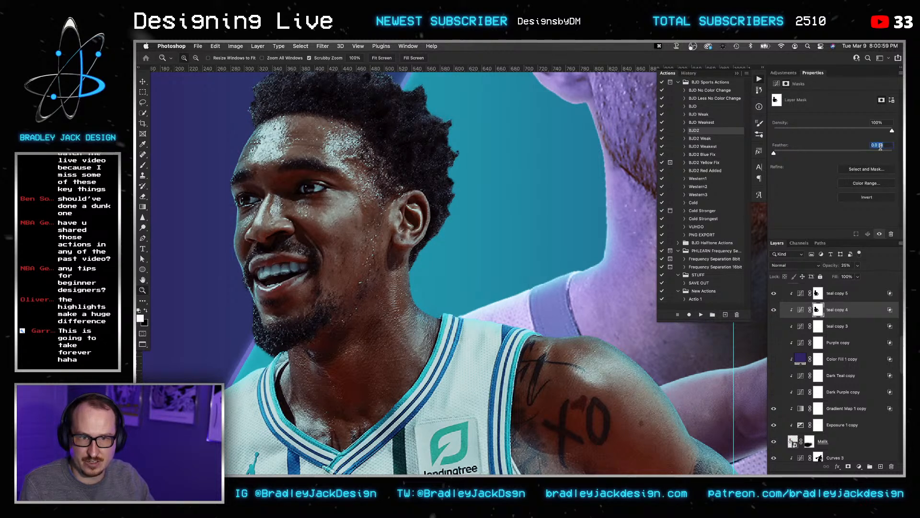
text(1)
key(Return)
Replace the teal copy 3 mask with a copy of the teal copy 4 mask and show the teal copy 3 layer.
drag(822, 312, 819, 328)
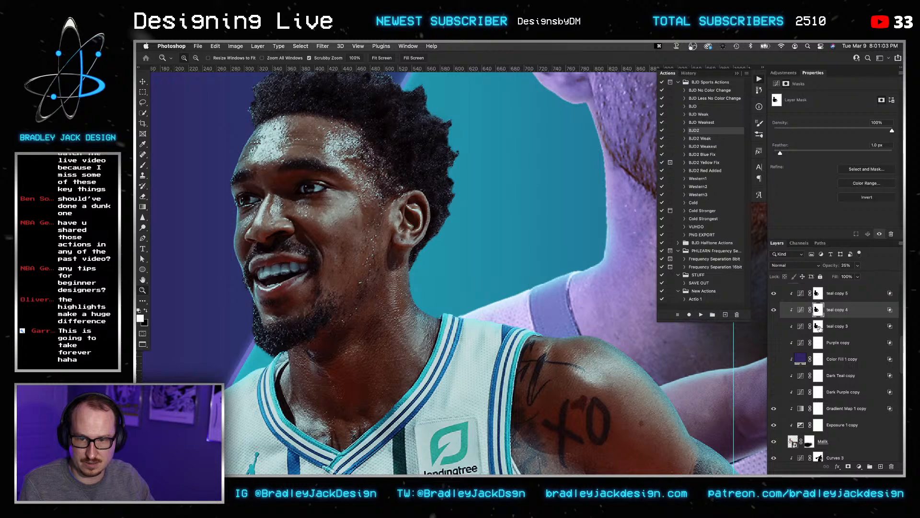
scroll(541, 275, down, 3)
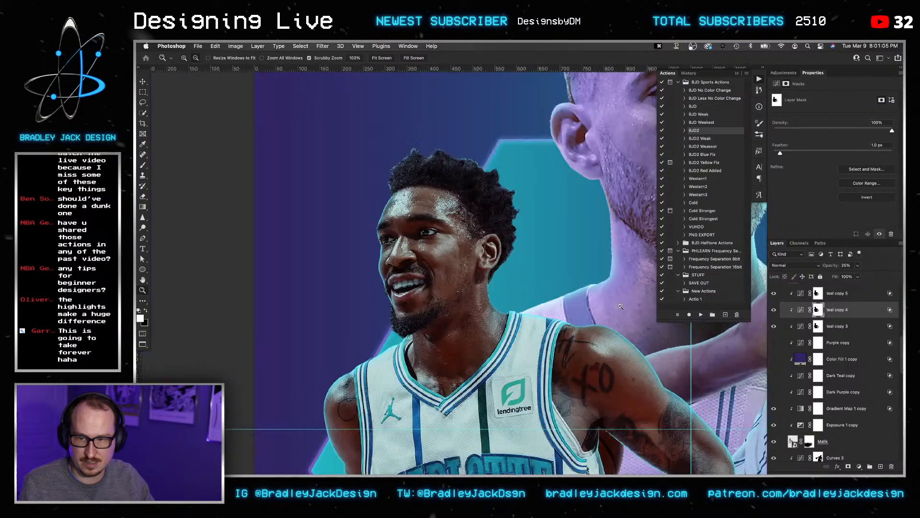
drag(541, 276, 486, 241)
key(v)
Set the teal copy 3 mask's feather to 2.5 px and save the document.
click(850, 326)
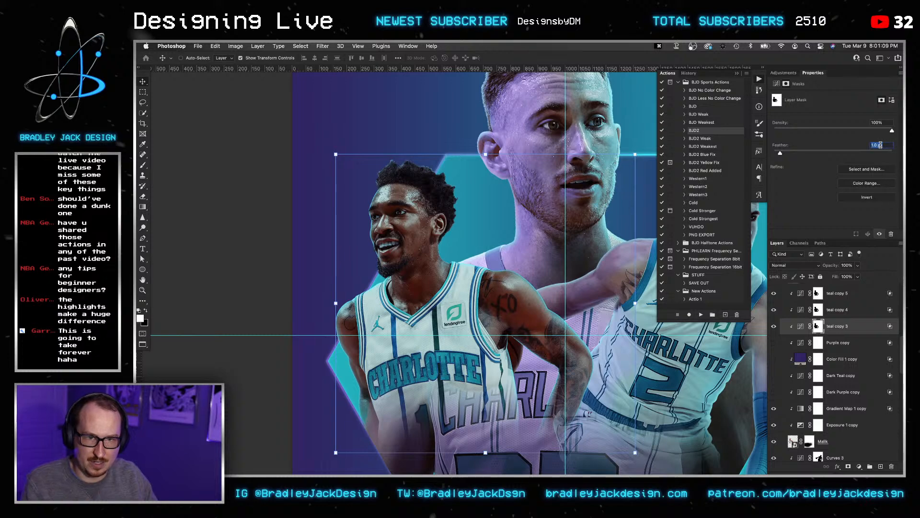
key(super+a)
text(2.5)
key(Return)
key(super+s)
key(v)
key(z)
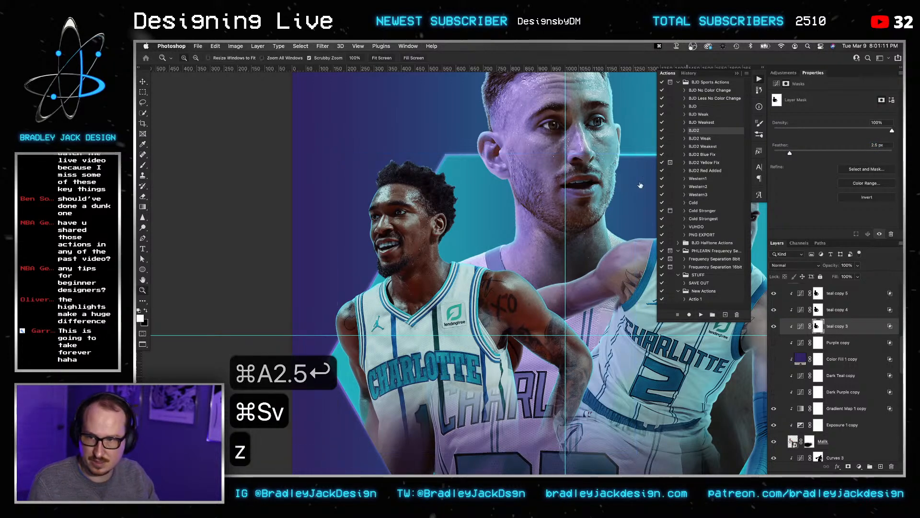
Set the Gradient Map 1 copy layer's Blend If underlying highlights to a 227 / 255 split.
alt+click(558, 273)
drag(558, 273, 448, 233)
key(v)
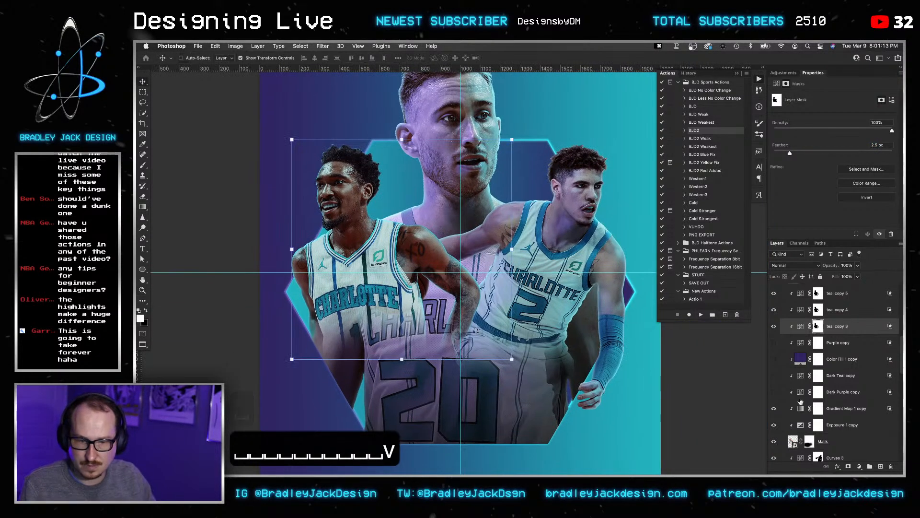
click(866, 411)
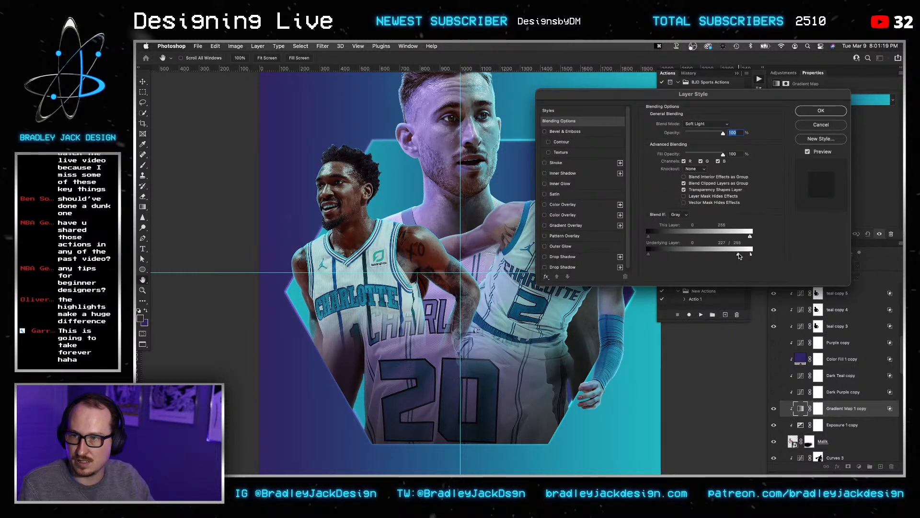
key(Return)
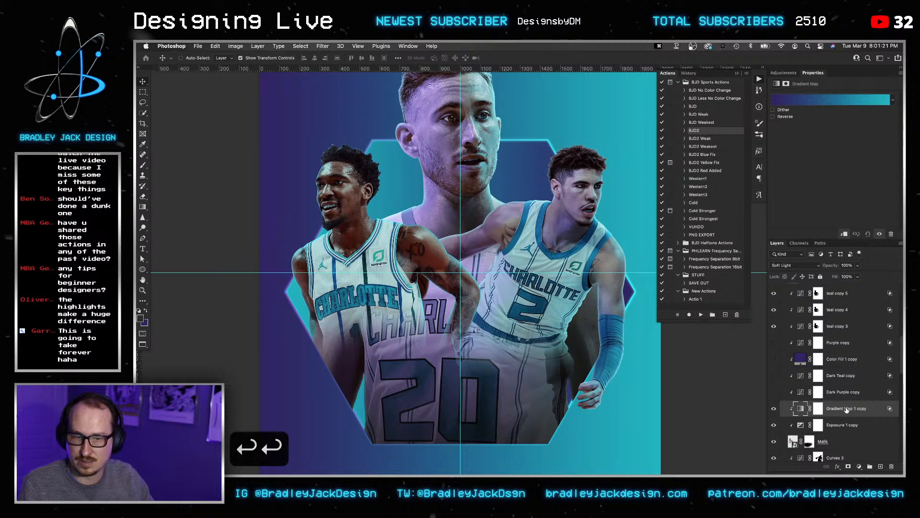
key(v)
Show the Dark Purple copy adjustment above the Malik layer and rename it Dark Teal.
click(848, 395)
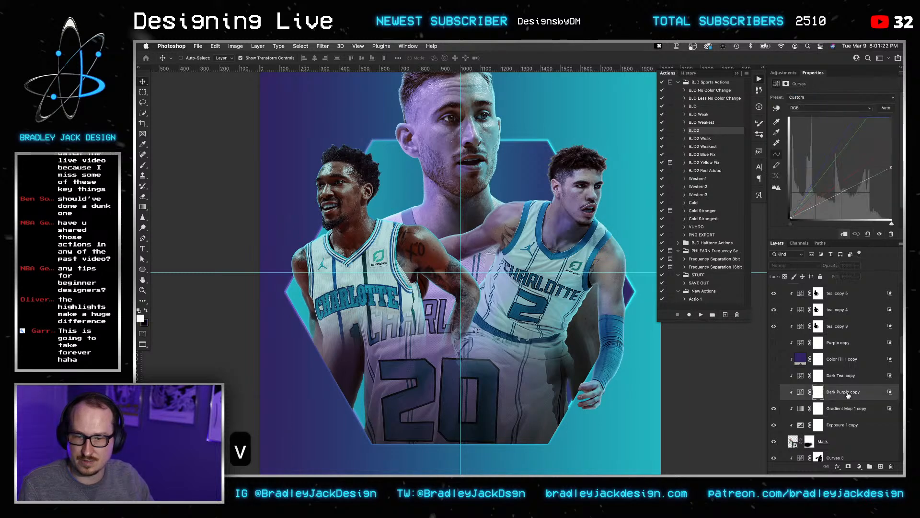
click(773, 392)
double_click(844, 392)
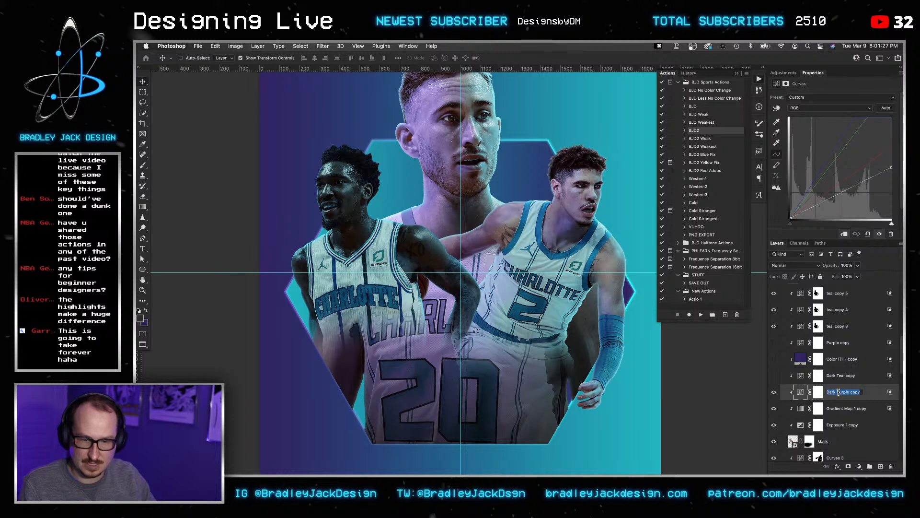
text(Dark Teal)
key(Return)
Rename the Dark Teal copy adjustment as Dark Purple.
double_click(835, 375)
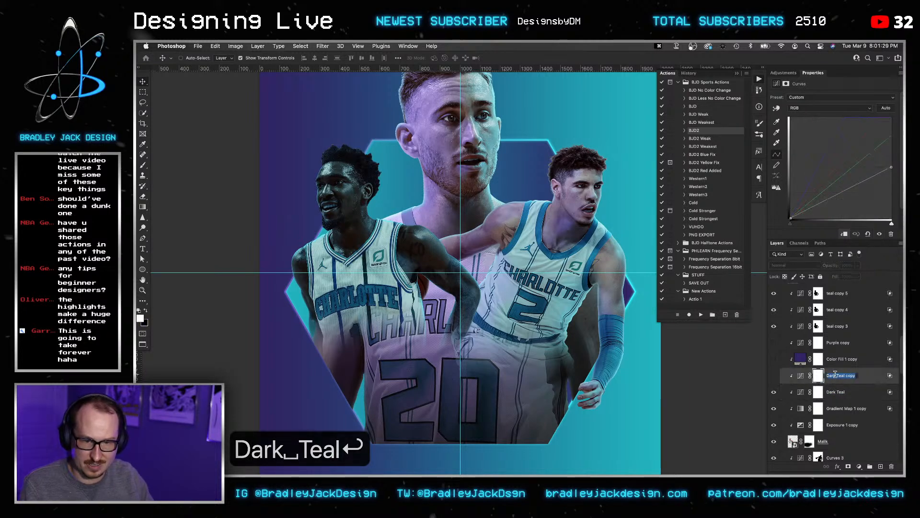
text(Dark Purple)
key(Return)
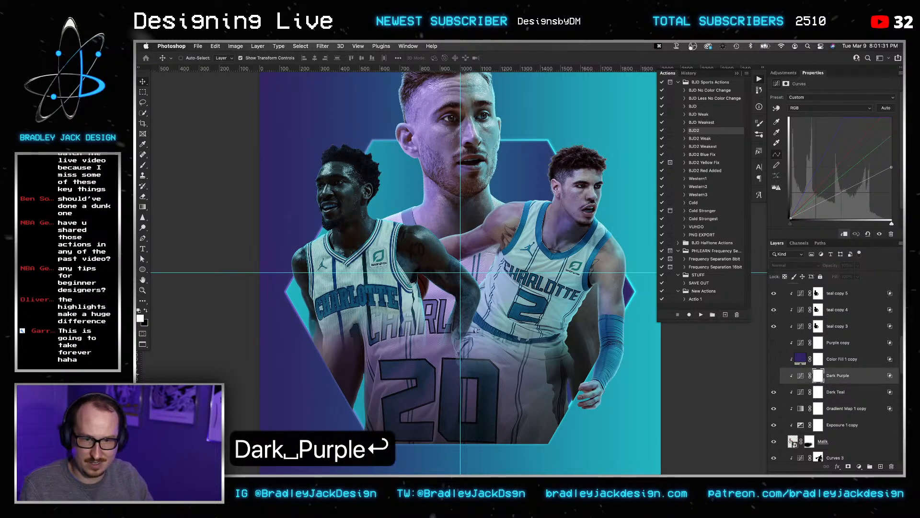
Invert the Dark Teal adjustment's mask to black to hide its effect on Malik.
click(817, 393)
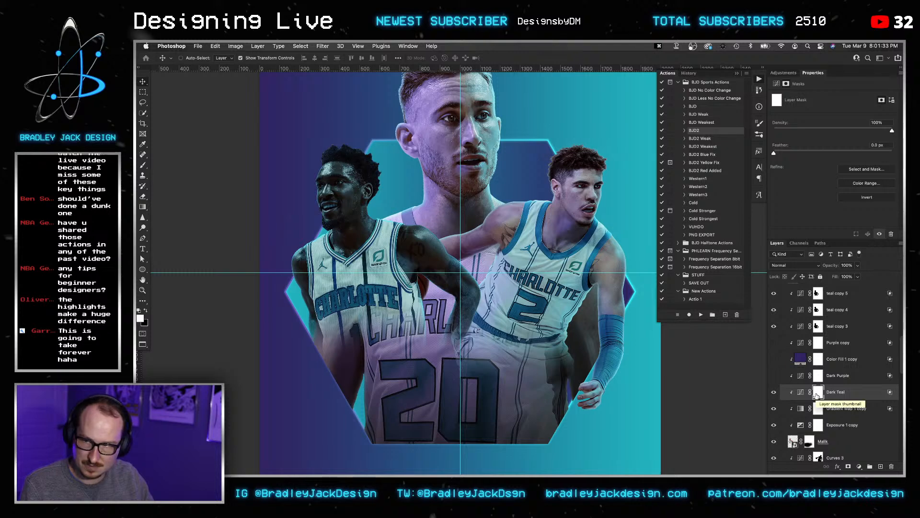
key(super+i)
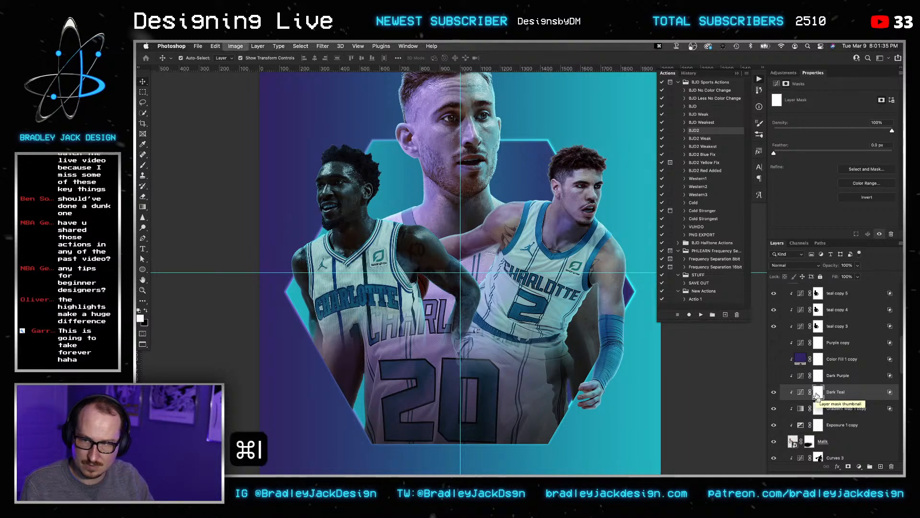
Paint white on the Dark Teal mask with a soft 20% opacity brush to shade Malik's underarm, beard and neck areas.
key(b)
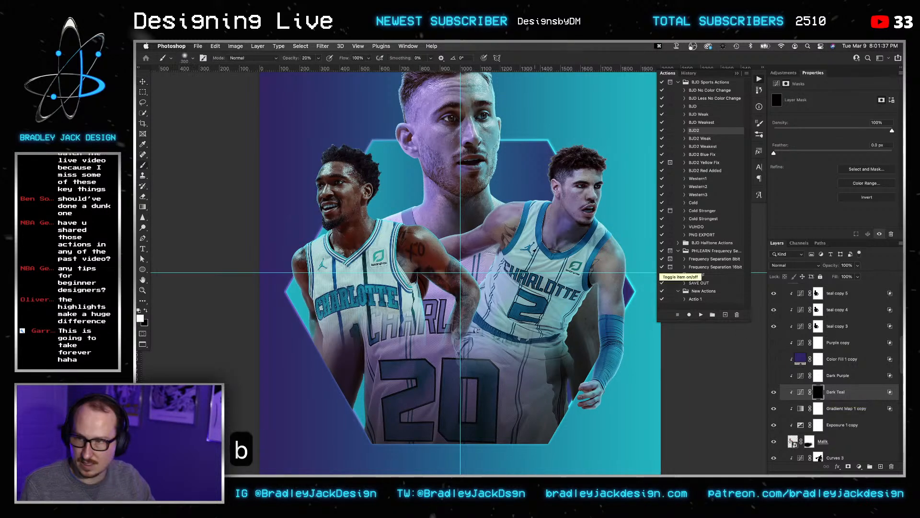
scroll(500, 259, up, 2)
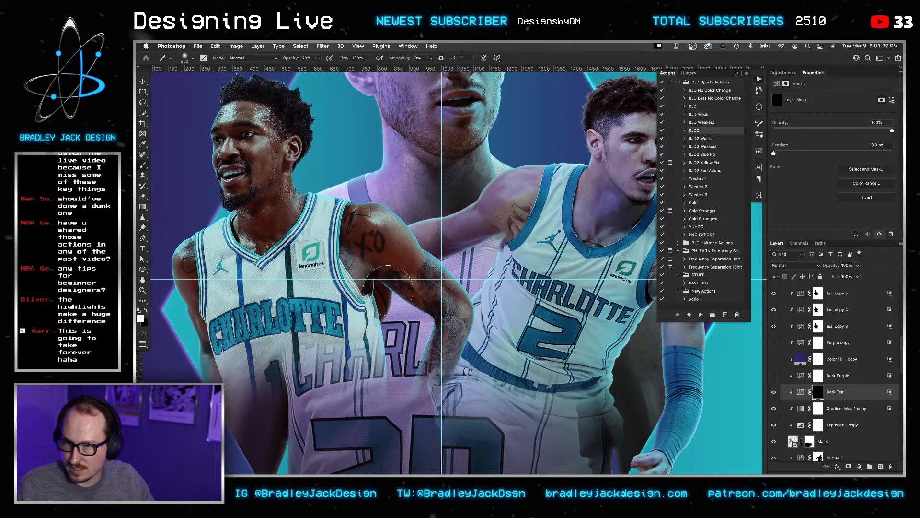
key(bracketleft)
key(bracketleft)
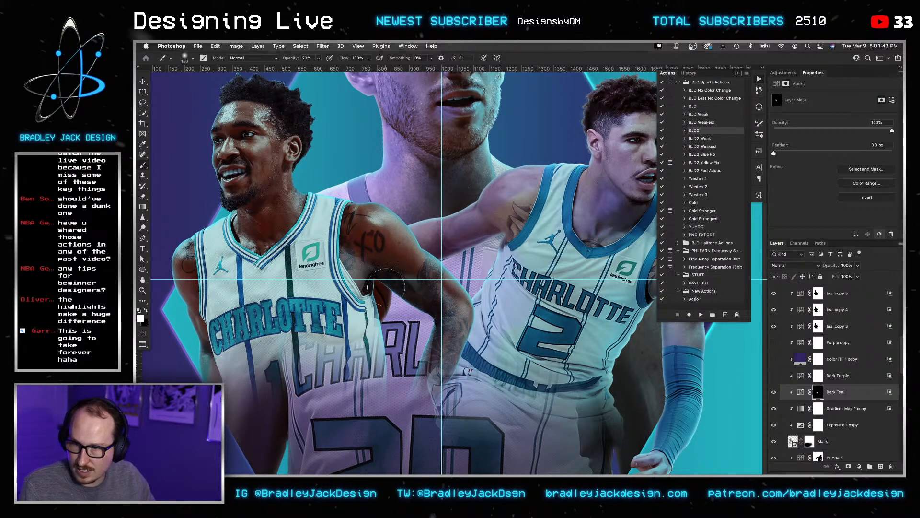
key(bracketleft)
key(bracketleft)
key(bracketleft)
key(bracketleft)
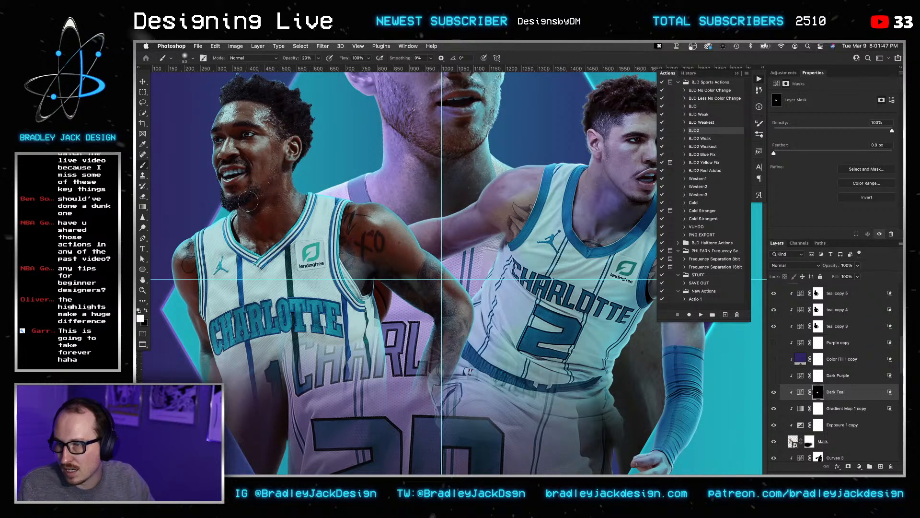
key(bracketright)
key(bracketright)
key(bracketright)
key(bracketright)
key(bracketright)
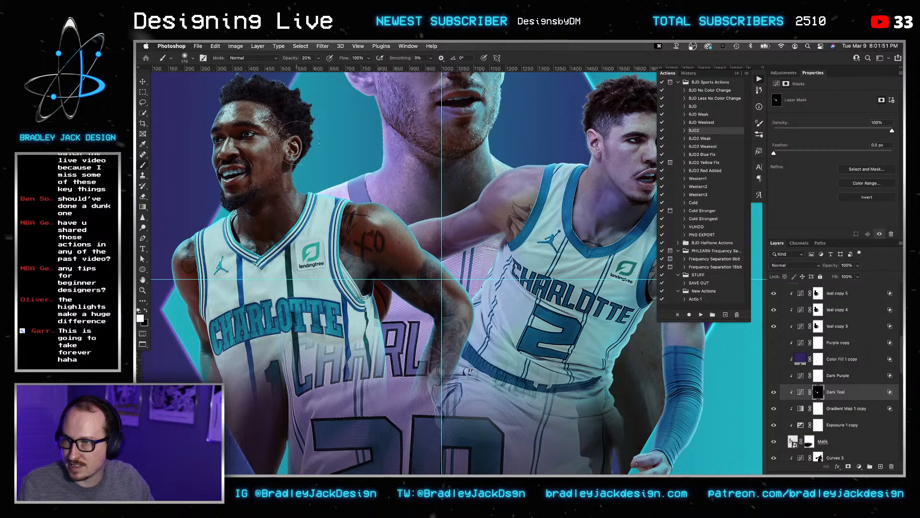
Show the Dark Purple adjustment above Malik and invert its mask to black.
click(818, 376)
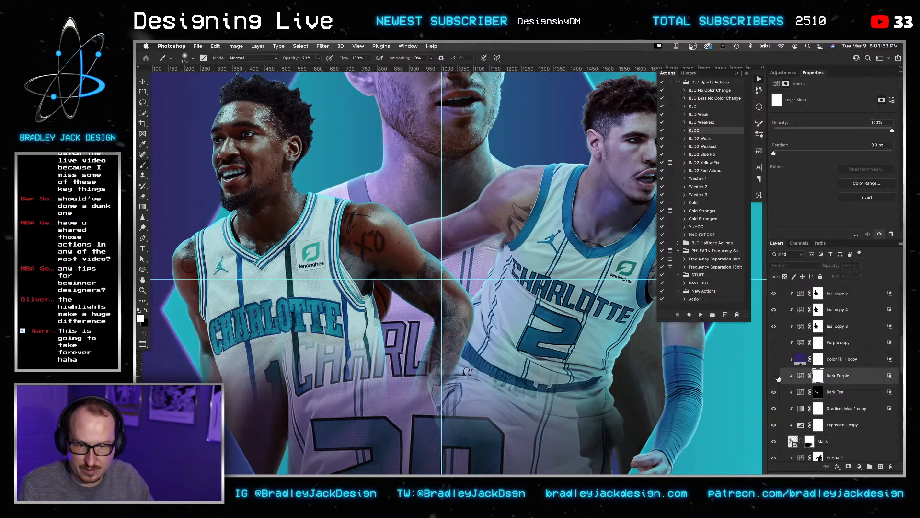
click(774, 375)
key(super+i)
Brush dark purple shading into the mask along Malik's outer arm and torso at 20% opacity, undoing the last two strokes.
key(b)
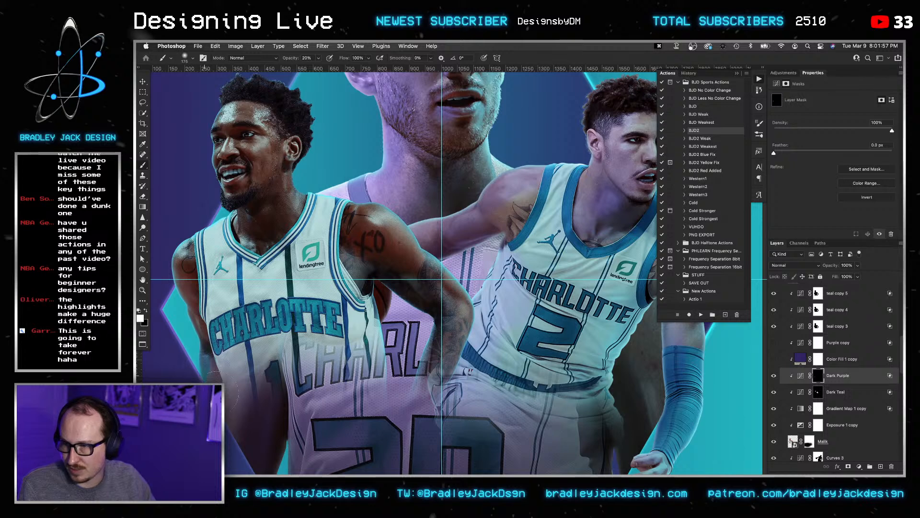
drag(191, 285, 260, 415)
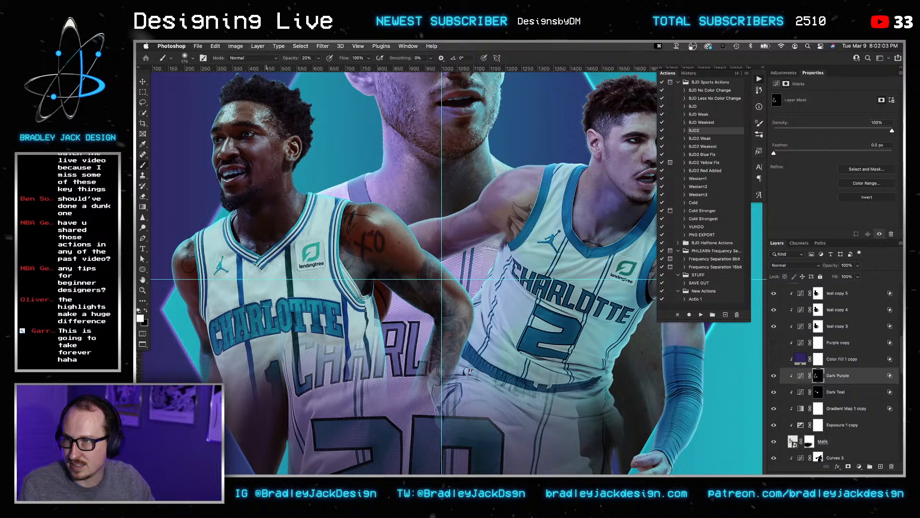
key(super+z)
key(super+z)
key(v)
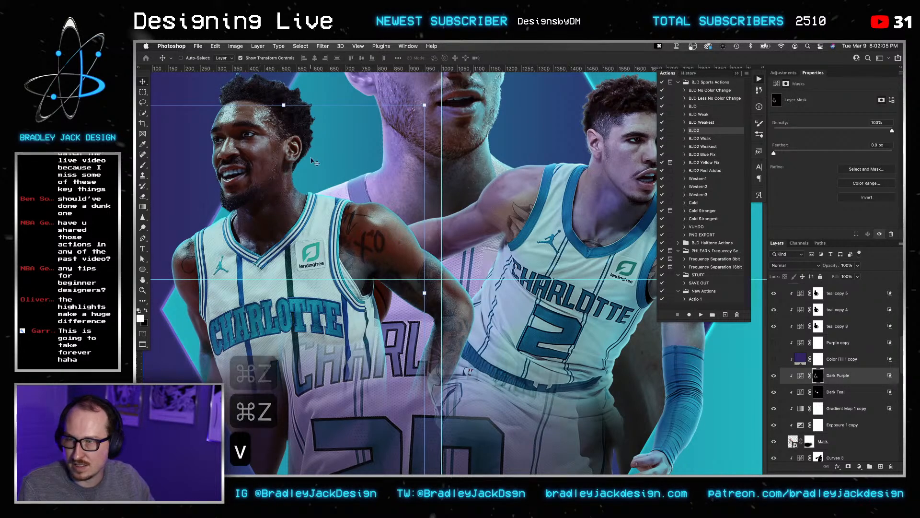
Copy Lamelo's teal Curves adjustment and paste it into Malik's stack directly above Purple copy.
click(796, 358)
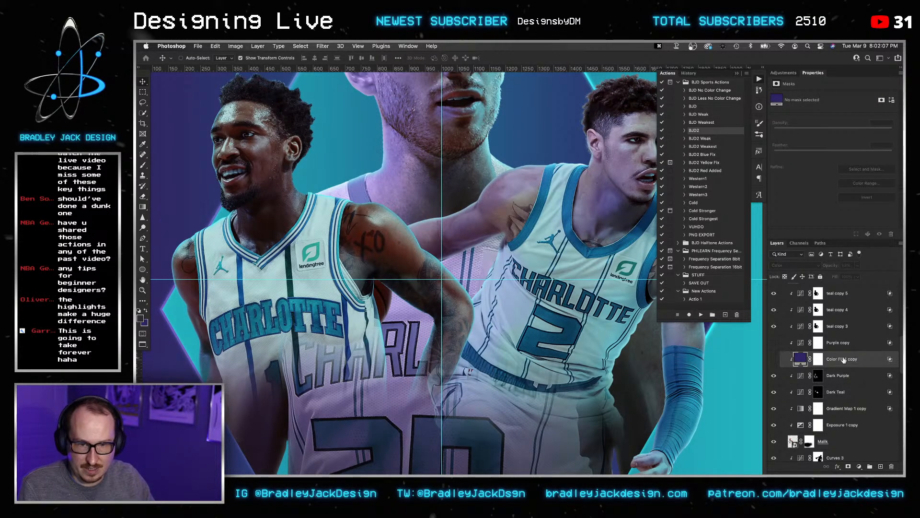
scroll(843, 359, up, 2)
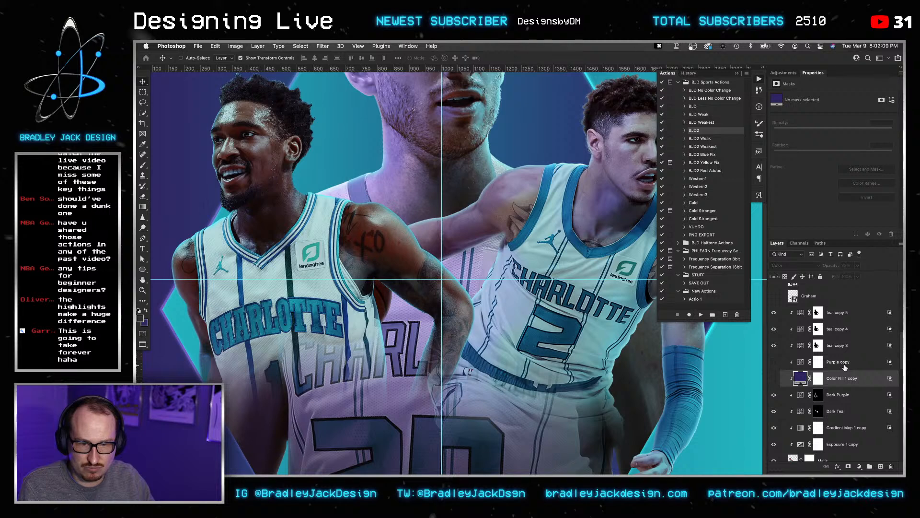
click(827, 349)
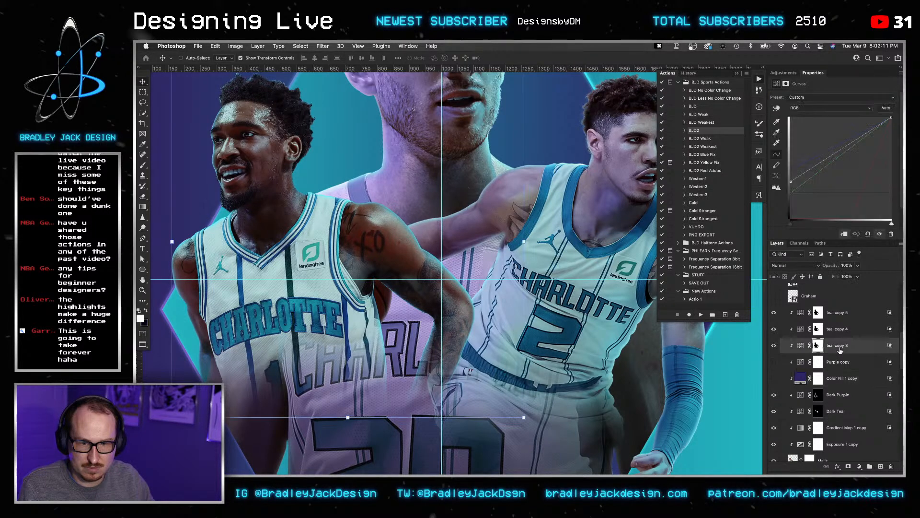
scroll(834, 357, down, 10)
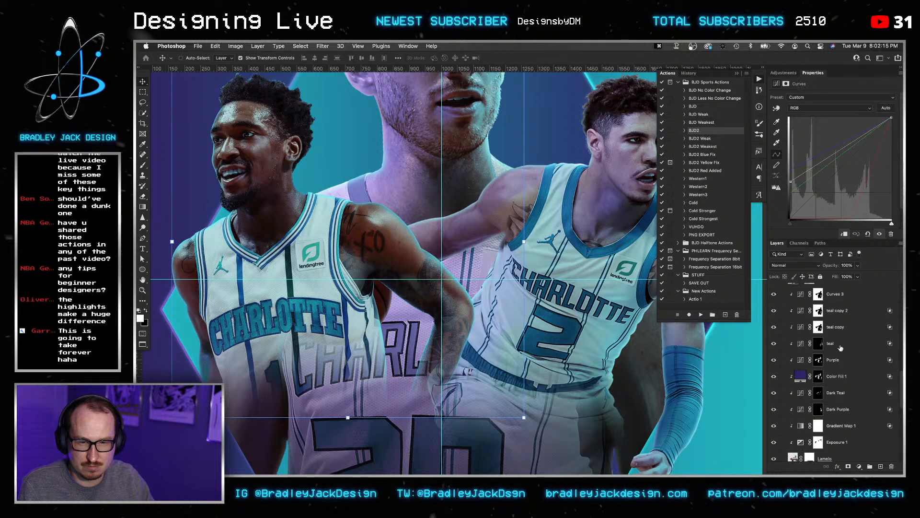
key(super+c)
scroll(840, 347, down, 10)
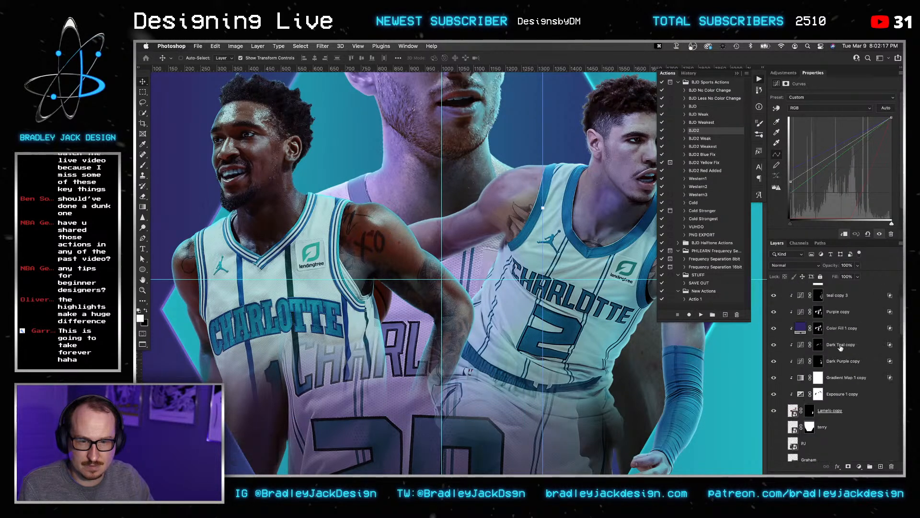
scroll(840, 347, down, 3)
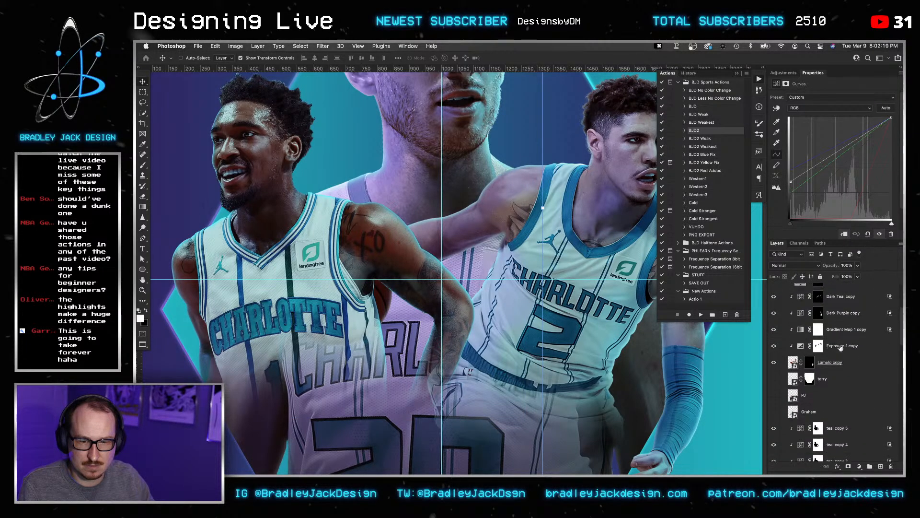
scroll(841, 347, down, 10)
key(super+v)
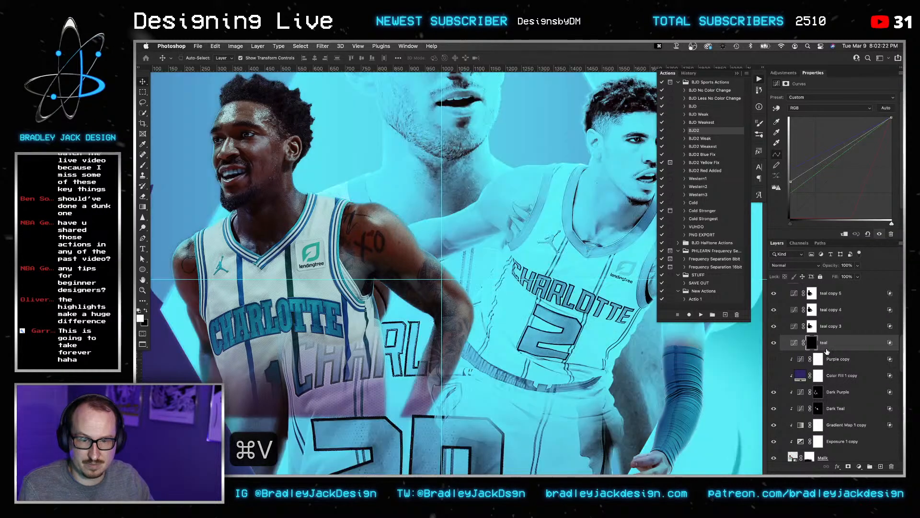
Clip the pasted teal adjustment and teal copy 3, 4 and 5 to the Malik layer.
shift+click(832, 295)
right_click(832, 294)
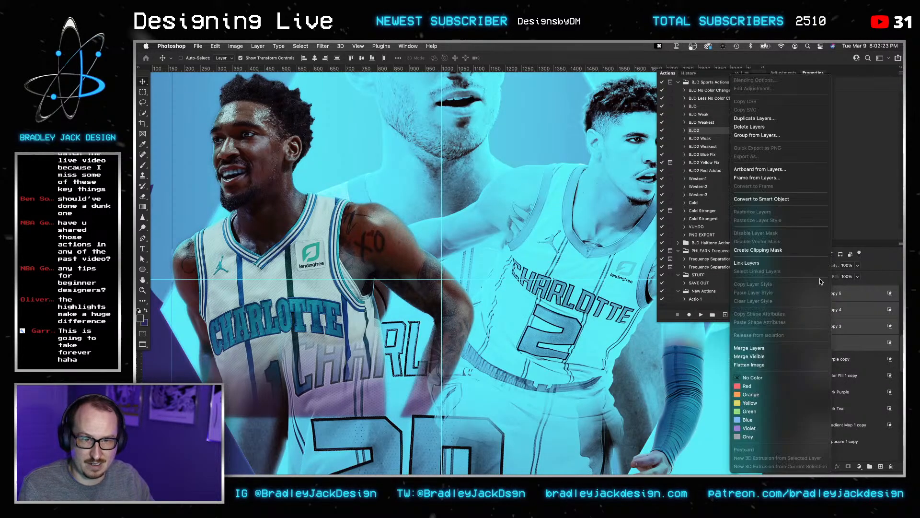
click(786, 250)
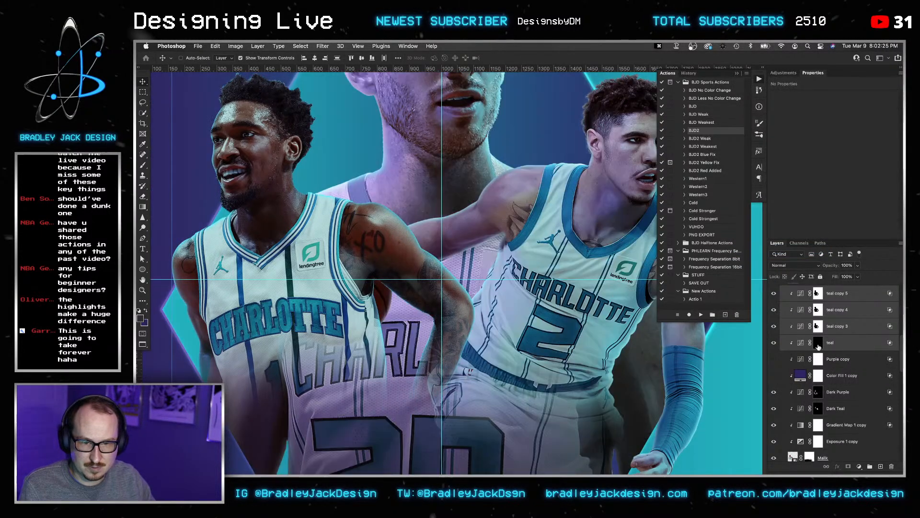
Paint teal light onto Malik's shoulder, arm and face through the teal mask, using a soft brush at 10% opacity.
click(818, 343)
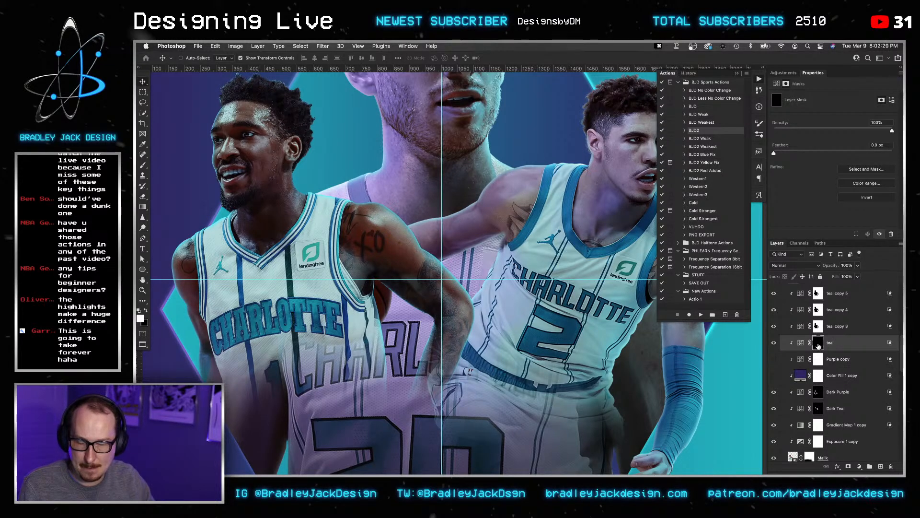
key(b)
key(bracketright)
key(bracketright)
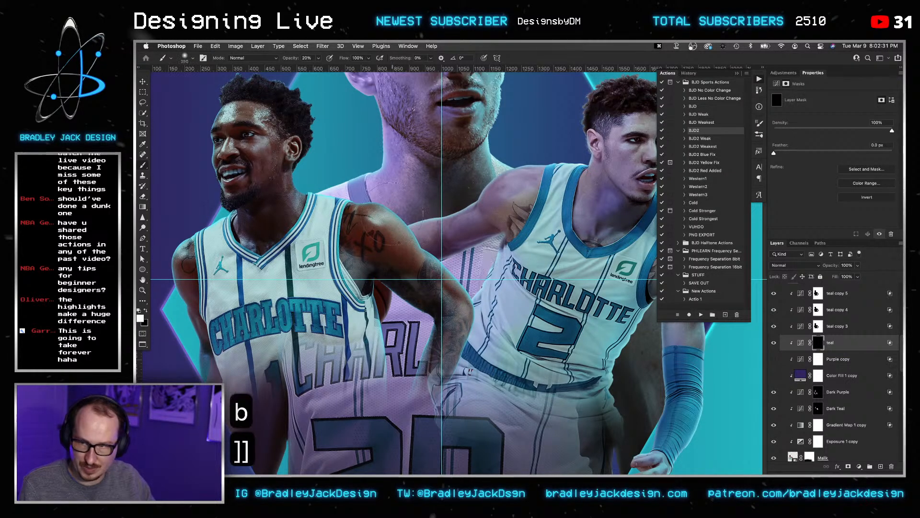
key(1)
key(bracketleft)
key(bracketleft)
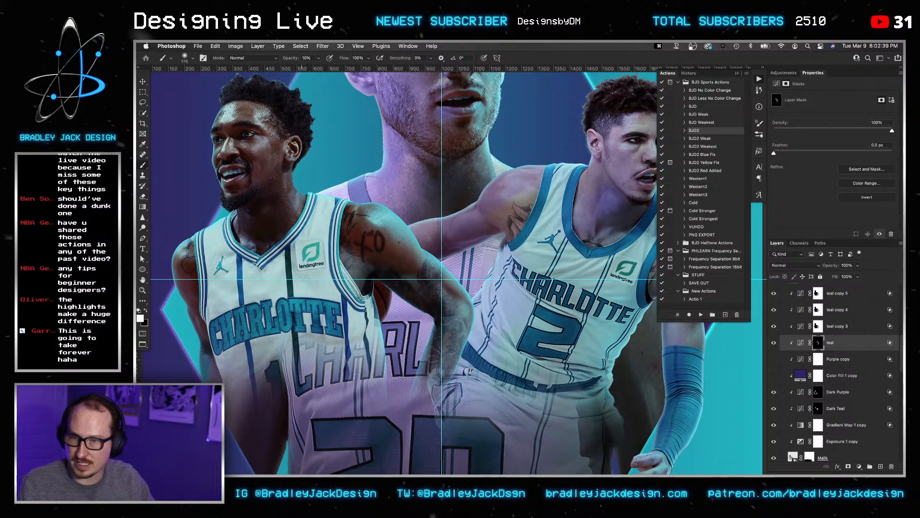
Check the teal adjustment's Blend If settings for the underlying layer in its blending options.
double_click(859, 344)
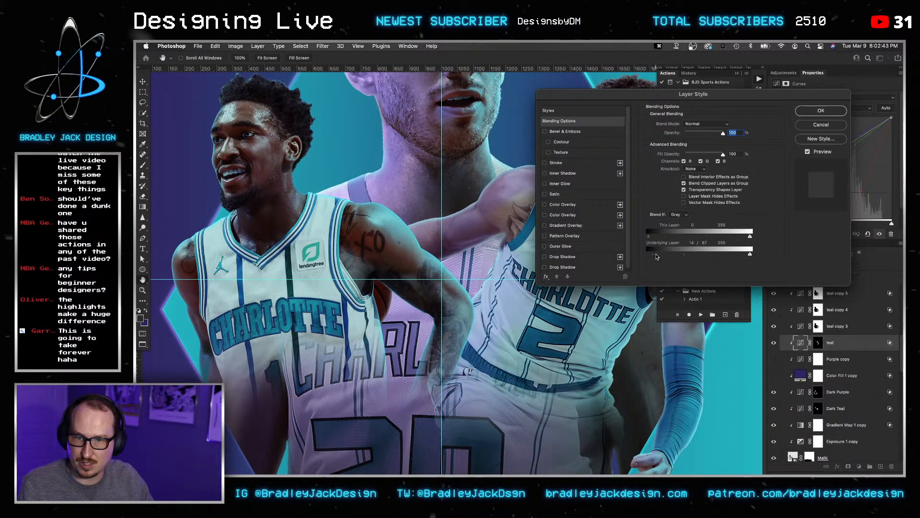
key(Return)
key(Return)
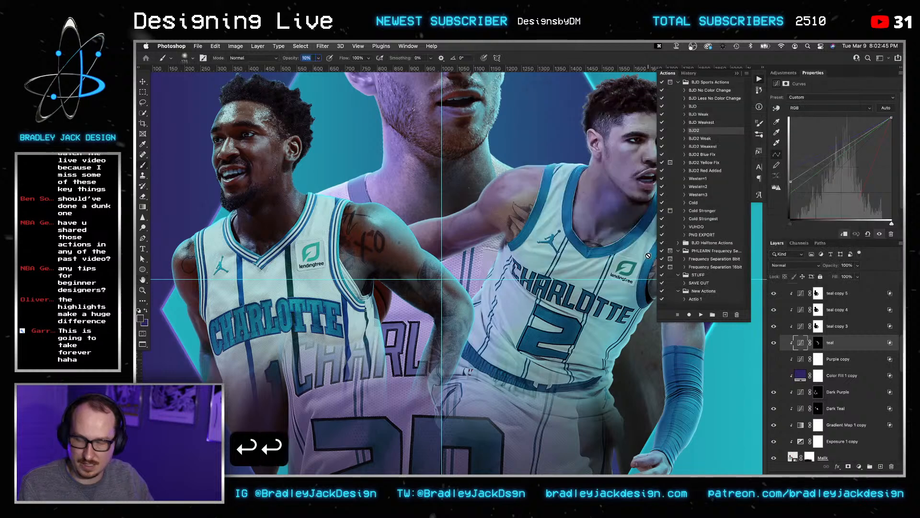
key(b)
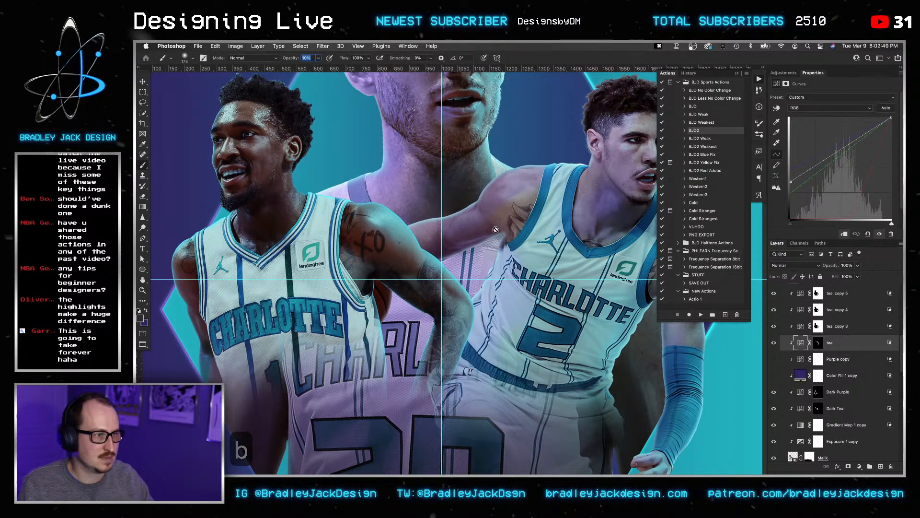
key(Return)
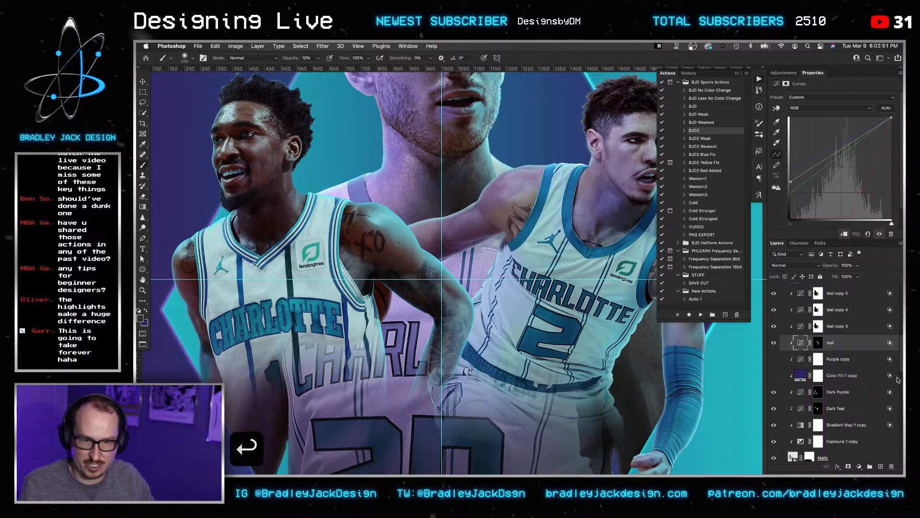
Paint more teal light along Malik's arm and face on the teal mask with the 10% opacity brush.
click(820, 343)
key(b)
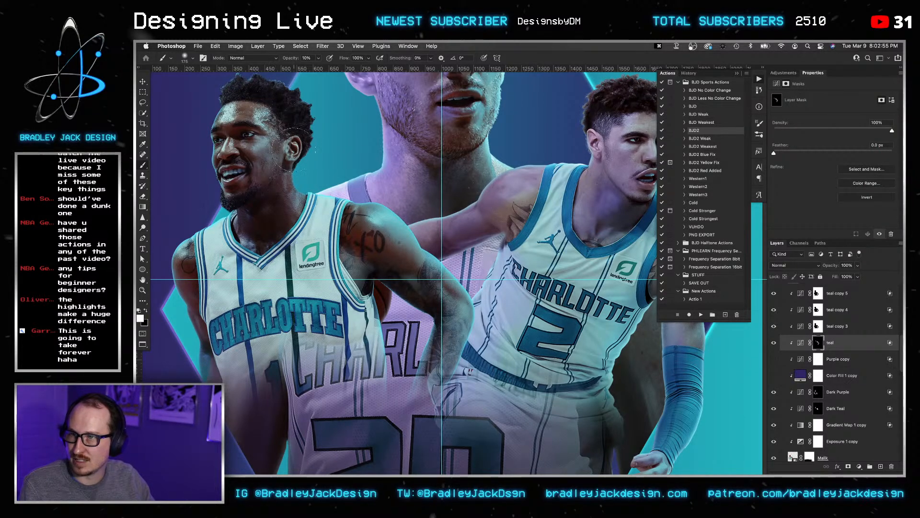
key(bracketleft)
key(bracketleft)
key(bracketleft)
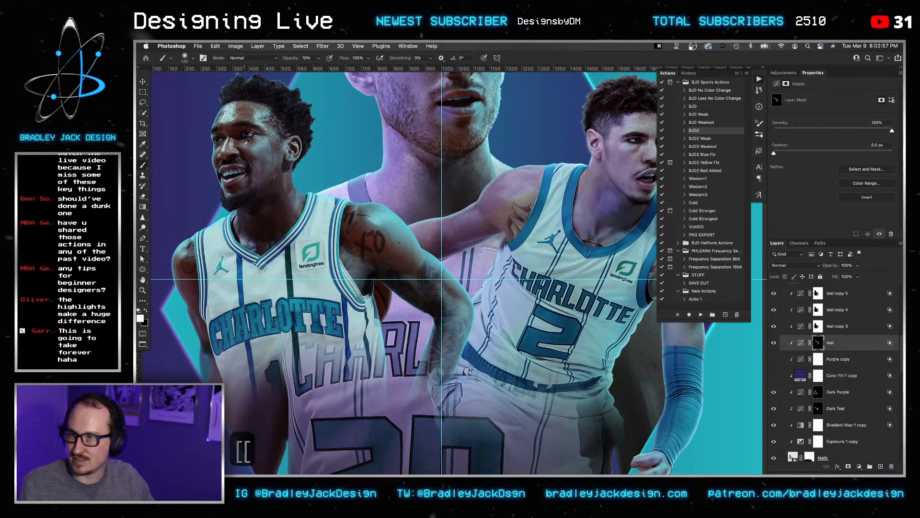
Refine the teal light on Malik's cheek, neck and shoulder edge with smaller brush sizes on the teal mask.
scroll(248, 177, up, 5)
key(bracketleft)
key(bracketleft)
key(bracketleft)
key(bracketleft)
key(bracketleft)
key(bracketleft)
key(bracketleft)
key(bracketleft)
key(bracketleft)
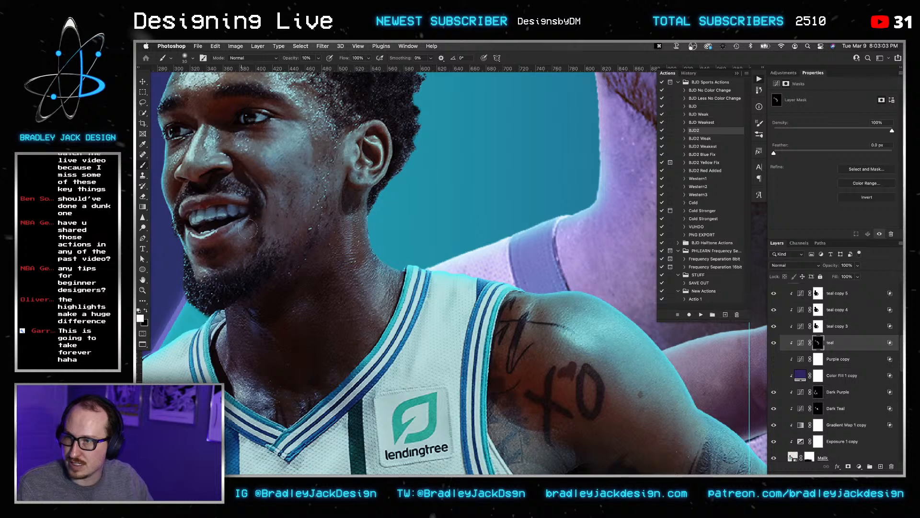
key(bracketright)
key(bracketright)
key(bracketright)
key(bracketright)
key(bracketright)
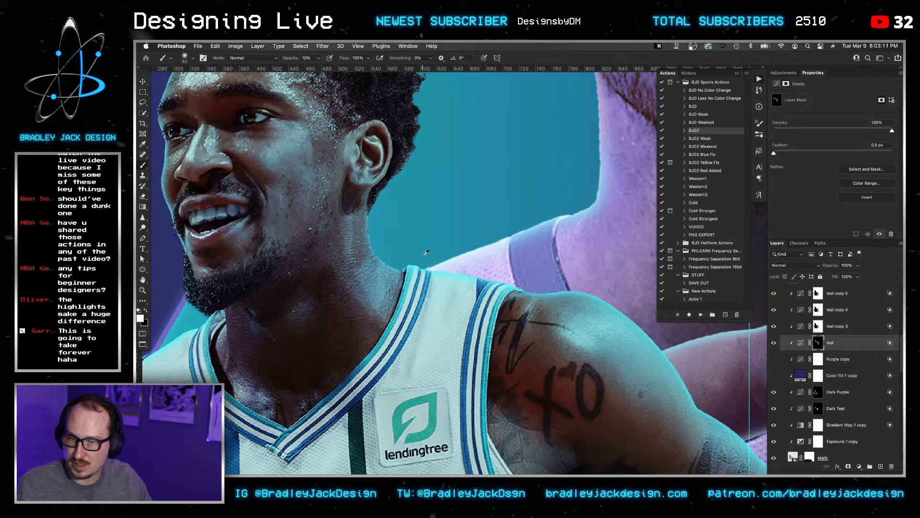
Add fine teal highlights to Malik's forehead, temple and ear on the teal mask, using small brush sizes at 10% opacity.
scroll(476, 269, down, 4)
drag(476, 269, 503, 311)
key(])
key(])
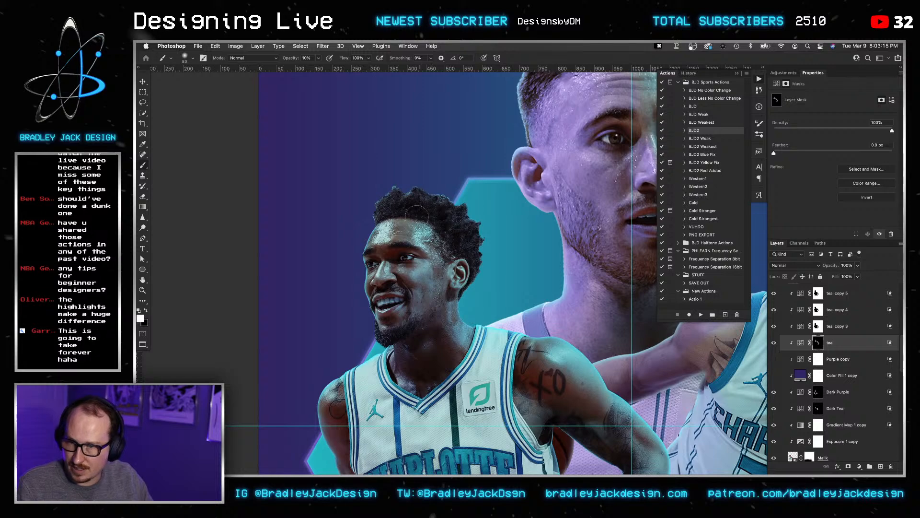
scroll(409, 244, up, 3)
key([)
key([)
key([)
key([)
key([)
key([)
key([)
key([)
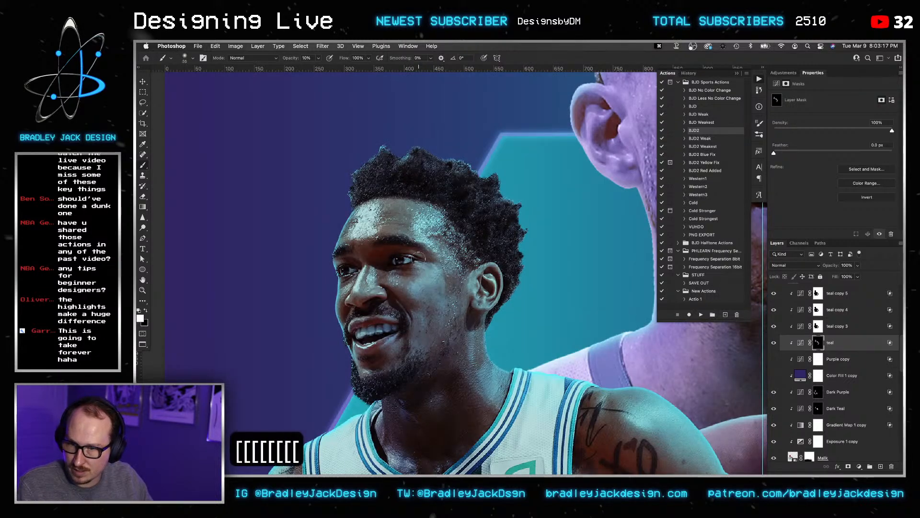
scroll(418, 259, up, 5)
key([)
key([)
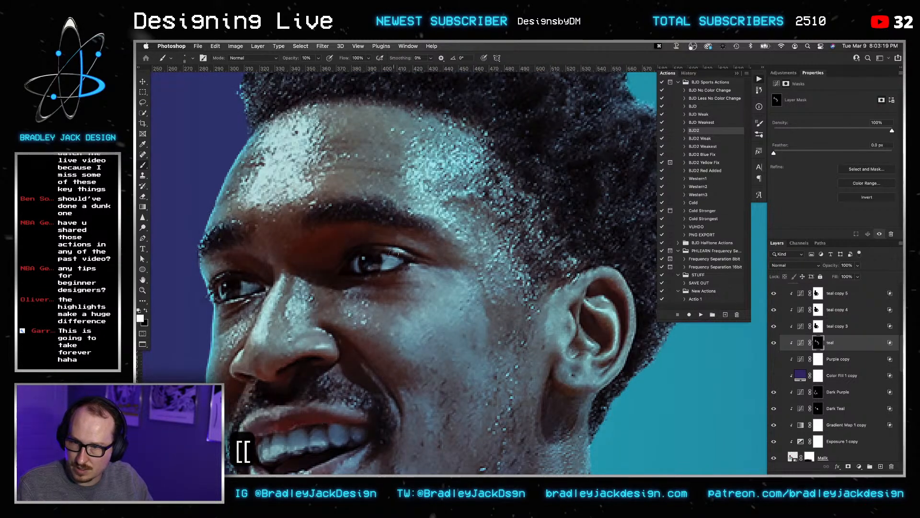
key(])
key(])
key(])
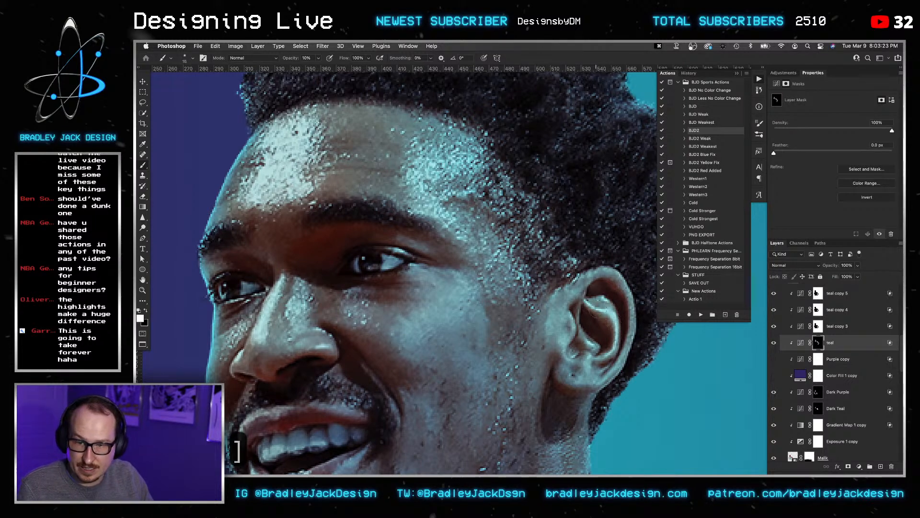
Paint teal light over Malik's ear, cheek and jaw on the teal mask, adjusting the soft brush size to the facial contours.
scroll(374, 352, down, 3)
key([)
key([)
key([)
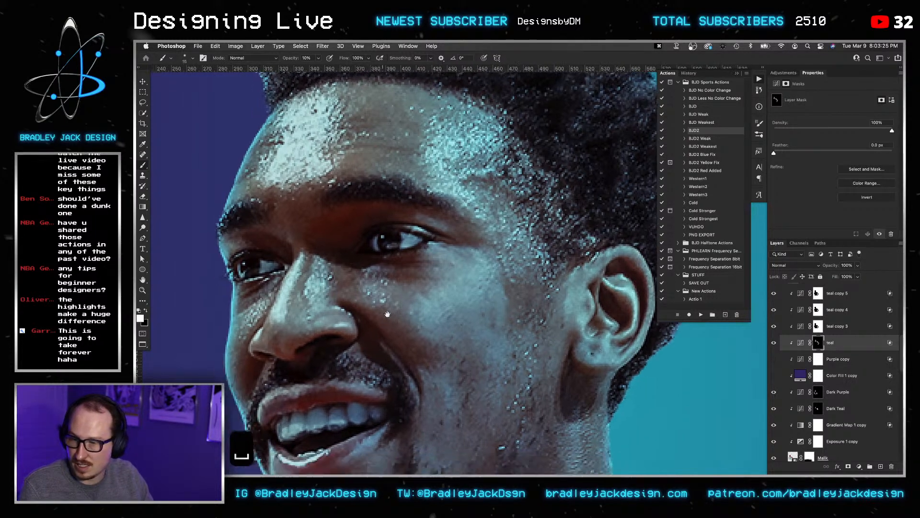
key(])
key(])
key(])
key(])
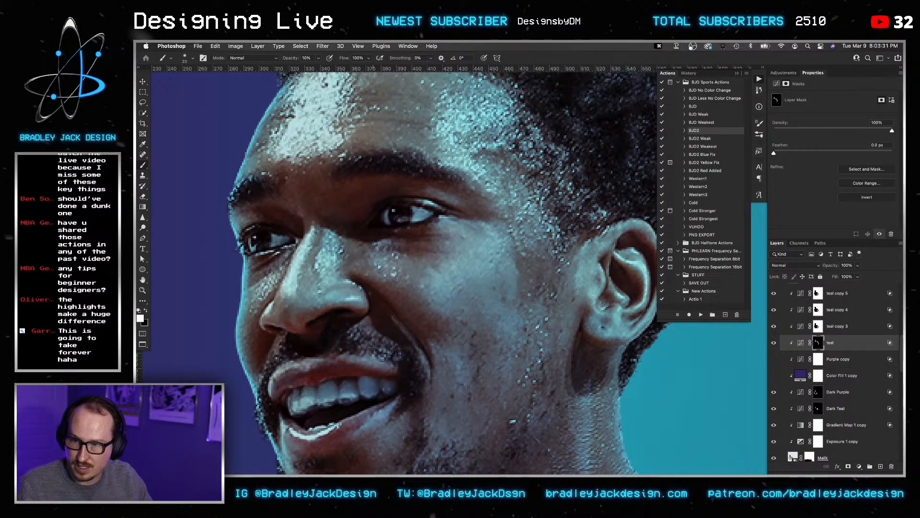
drag(487, 331, 484, 228)
key(])
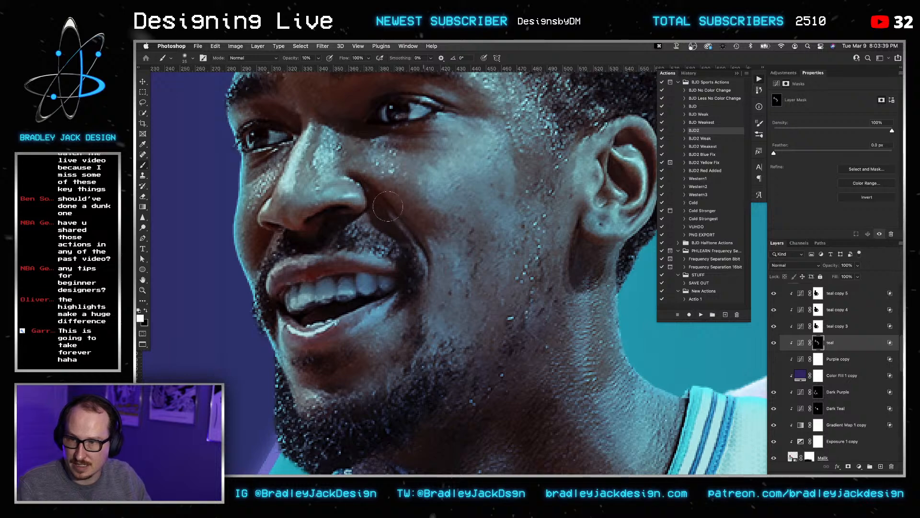
Brush broader teal light over Malik's upper body and jersey on the teal mask, enlarging the soft brush to 200 px.
scroll(397, 257, down, 5)
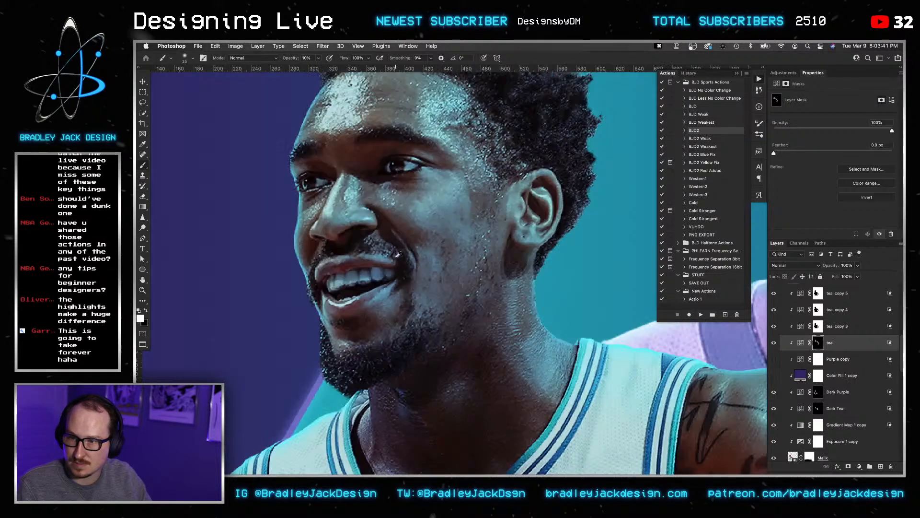
key(bracketright)
key(bracketright)
key(bracketright)
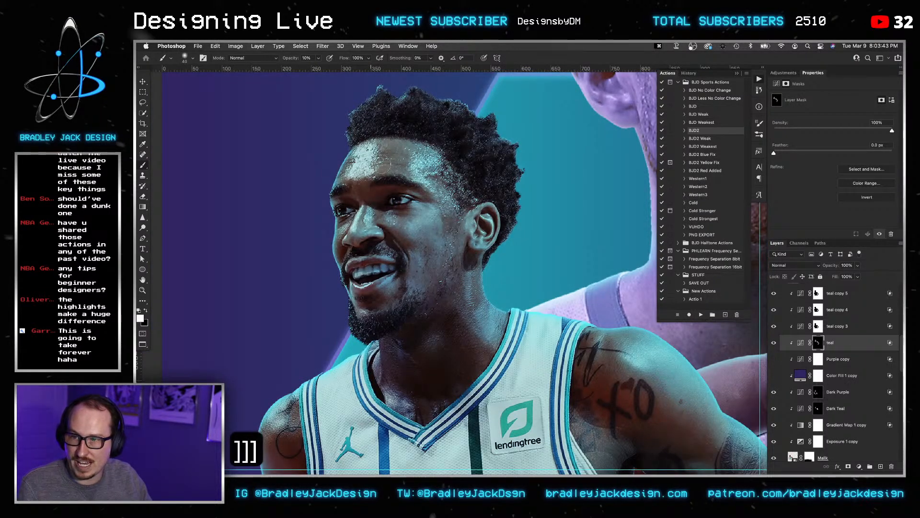
key(bracketright)
key(bracketright)
key(bracketright)
key(bracketright)
key(bracketright)
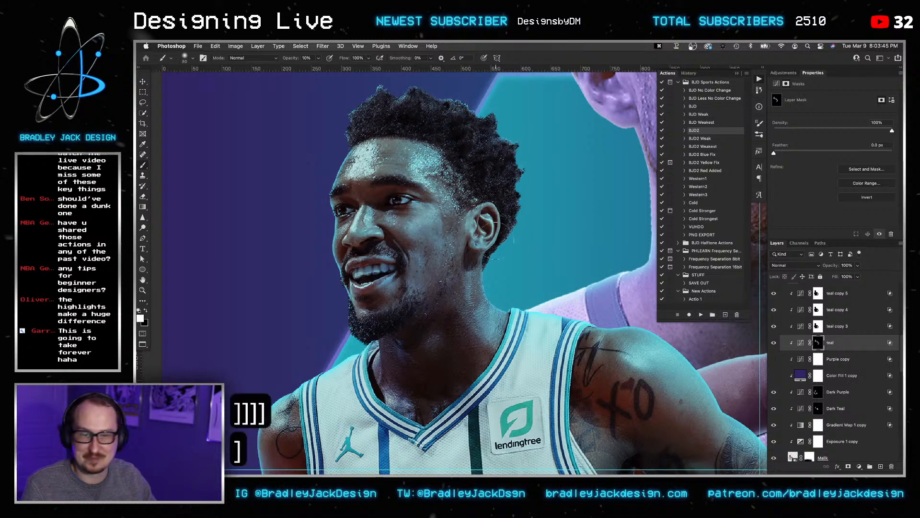
key(space)
drag(480, 255, 470, 162)
scroll(471, 162, down, 3)
key(bracketright)
key(bracketright)
key(bracketright)
key(bracketright)
key(bracketright)
key(bracketright)
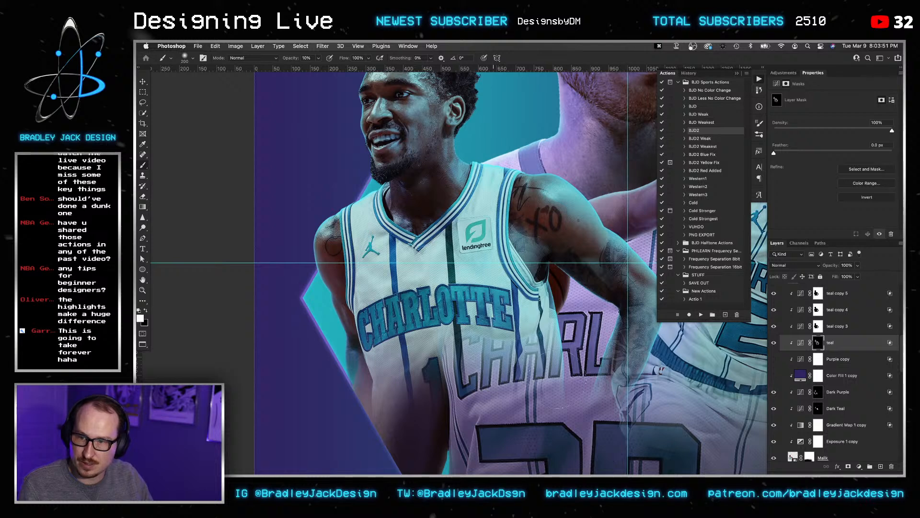
Make the Purple copy adjustment visible and invert its mask to black.
click(818, 359)
key(ctrl+comma)
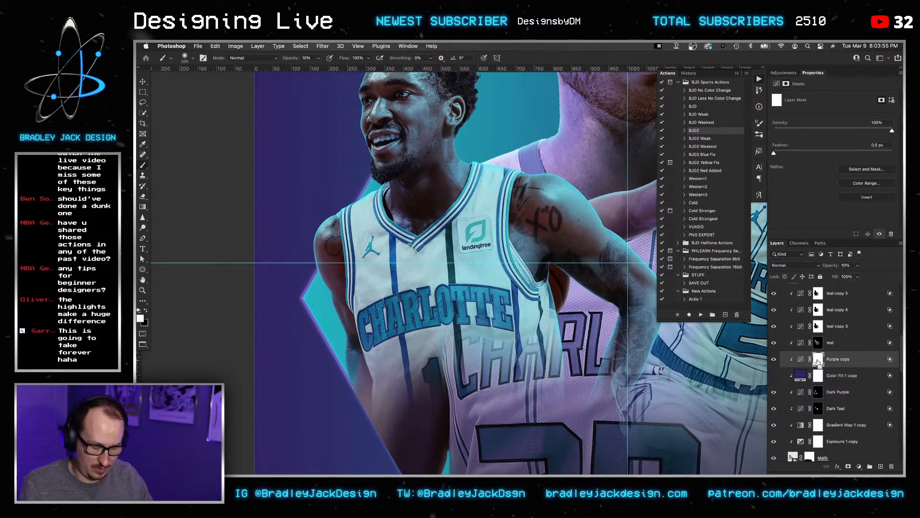
key(ctrl+i)
key(ctrl+i)
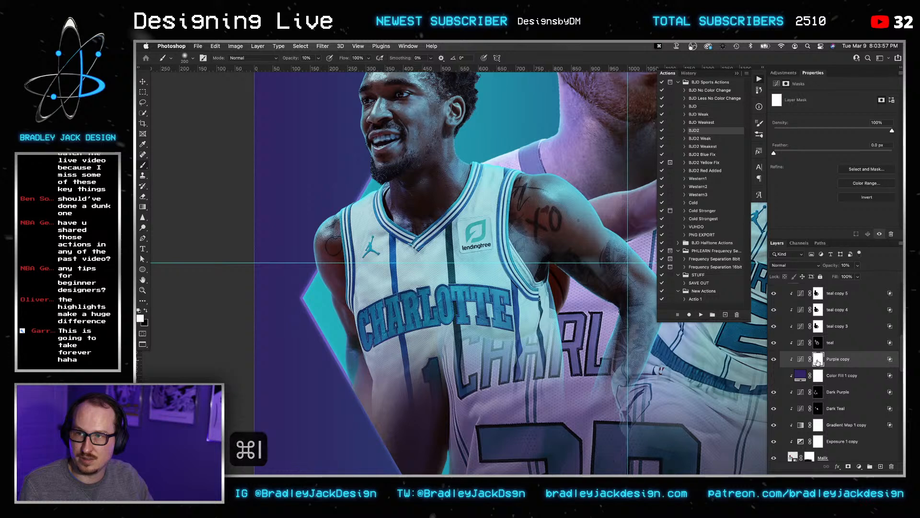
key(ctrl+i)
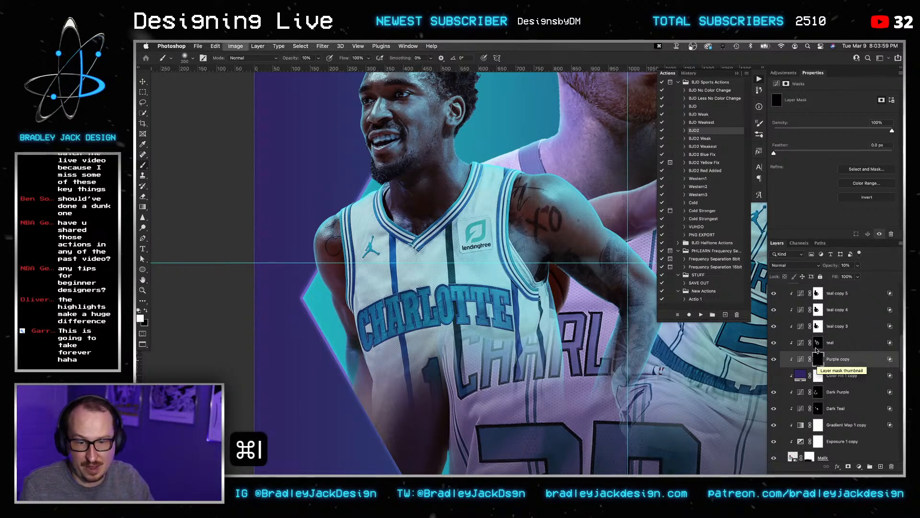
Show the Color Fill 1 copy layer on Malik and set its opacity to 50%.
click(774, 376)
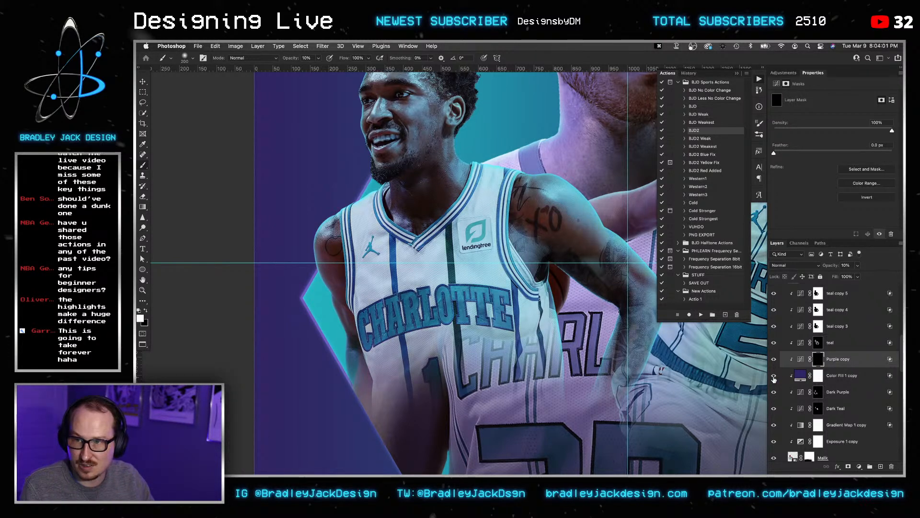
click(832, 375)
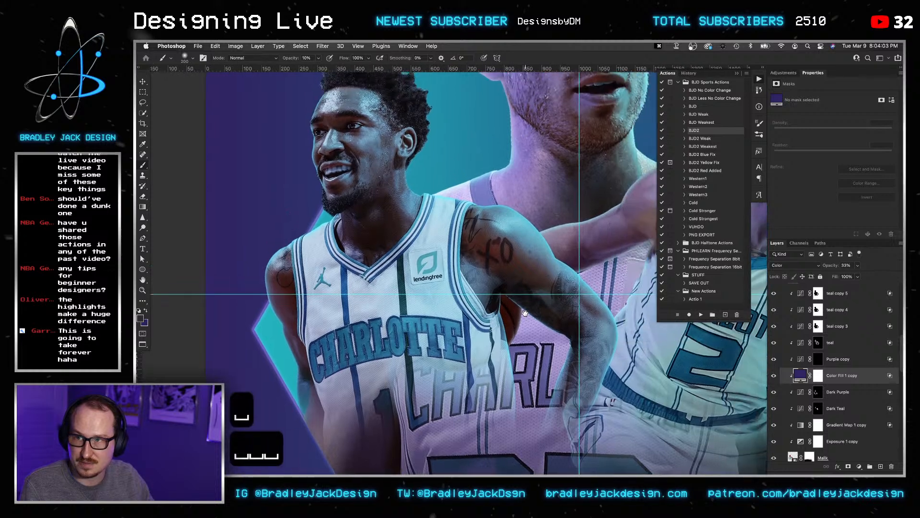
key(v)
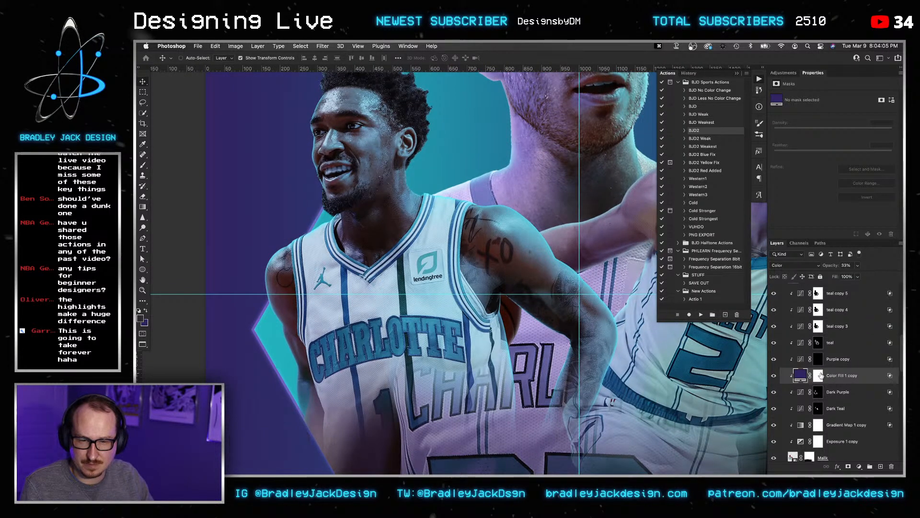
key(super+i)
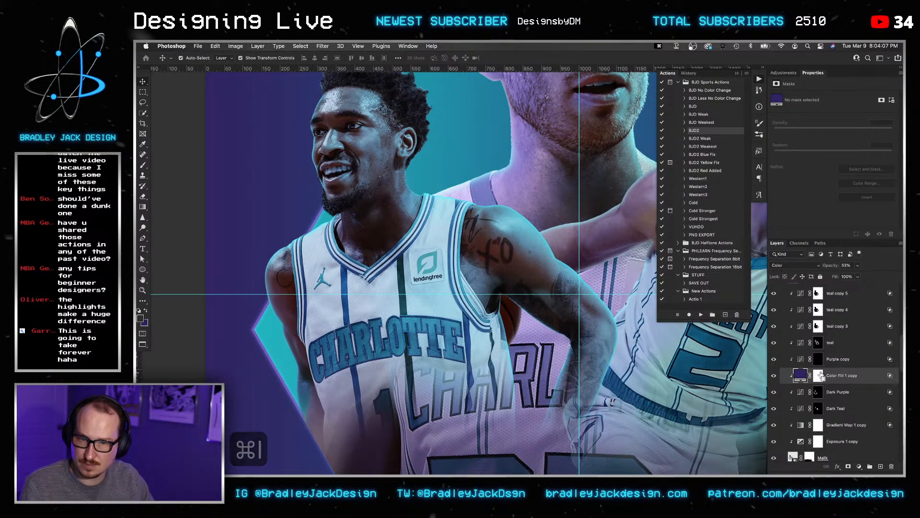
key(v)
key(5)
key(super+i)
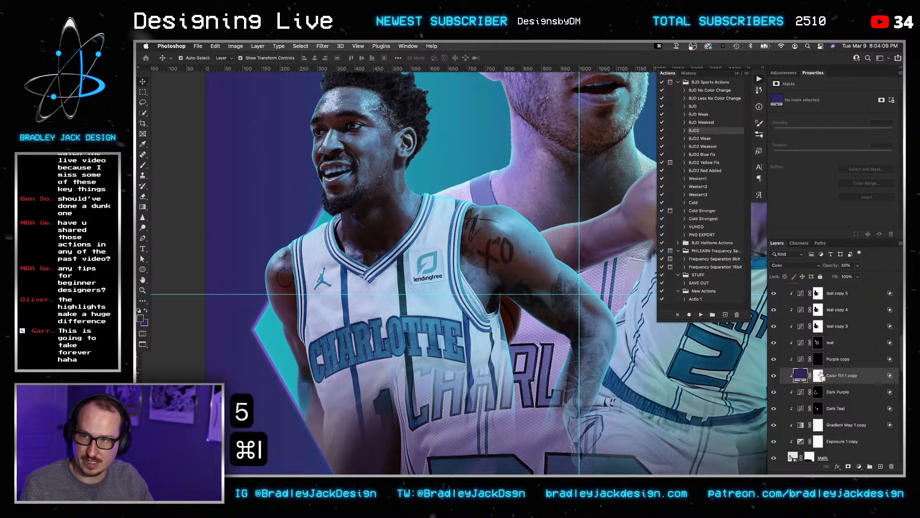
key(super+i)
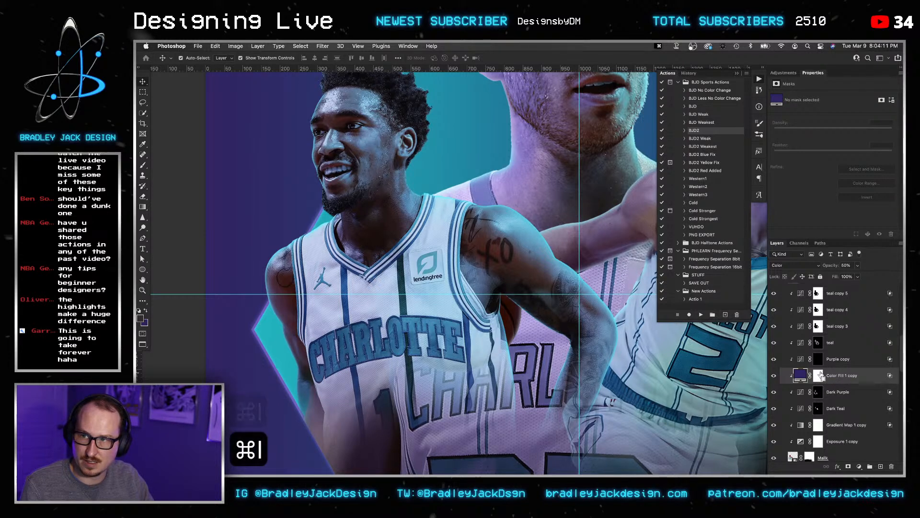
key(v)
Move Color Fill 1 copy above teal copy 5 in Malik's layer stack and invert its mask to black.
click(818, 342)
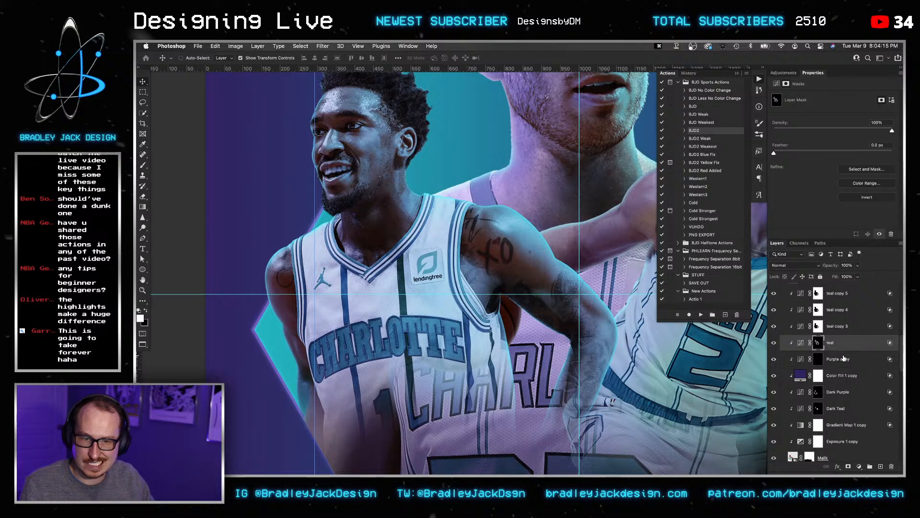
scroll(843, 359, up, 1)
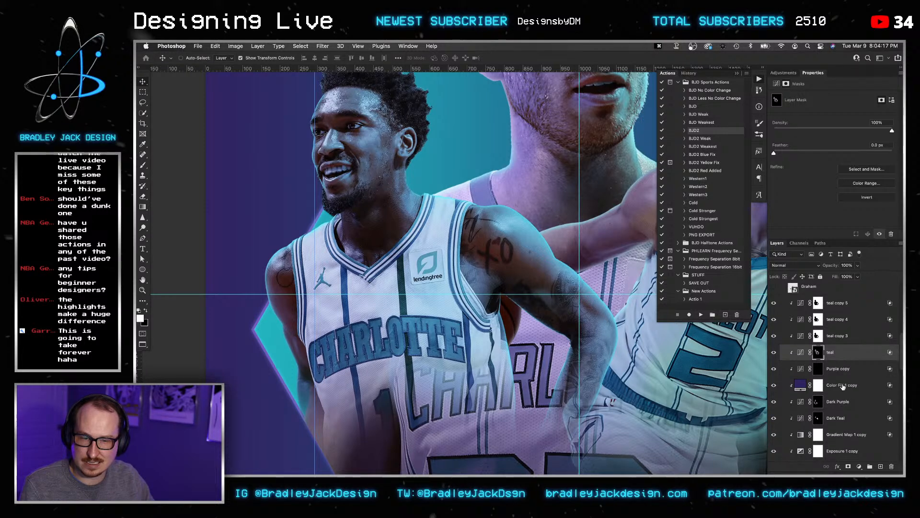
drag(842, 386, 849, 302)
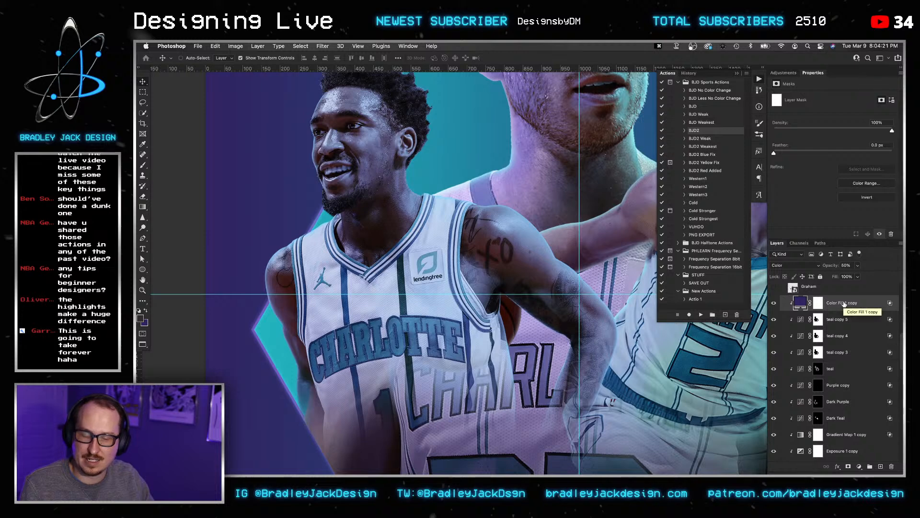
click(819, 303)
key(super+i)
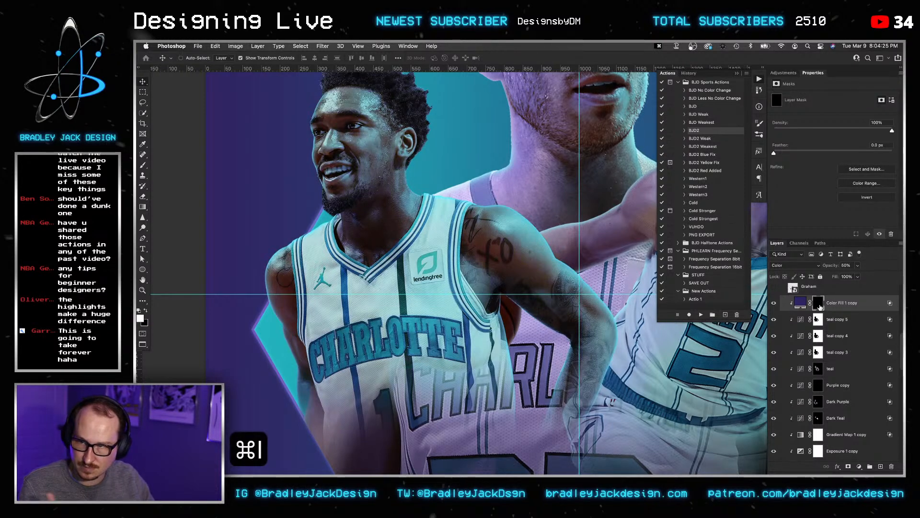
Set Color Fill 1 copy to 100% opacity and paint purple along Malik's shadow side on its mask with a 10% opacity brush.
key(b)
key(bracketleft)
key(bracketleft)
key(bracketleft)
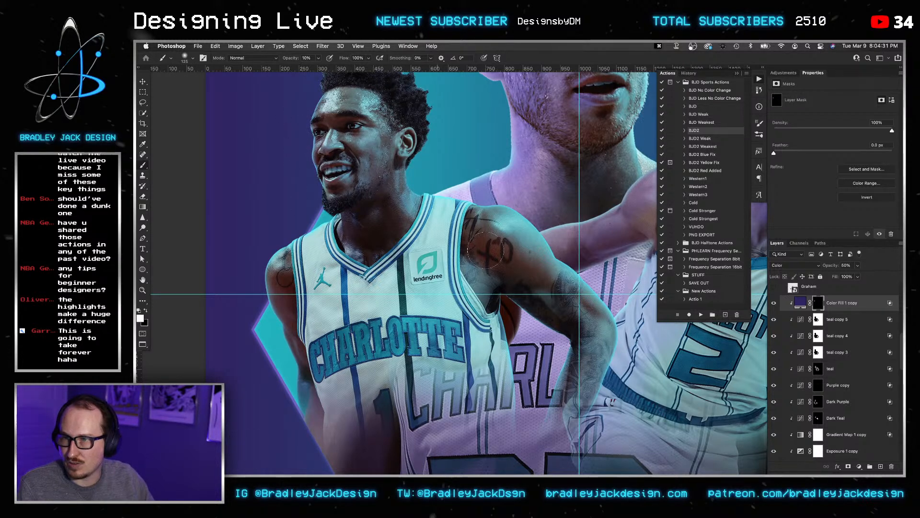
key(v)
key(0)
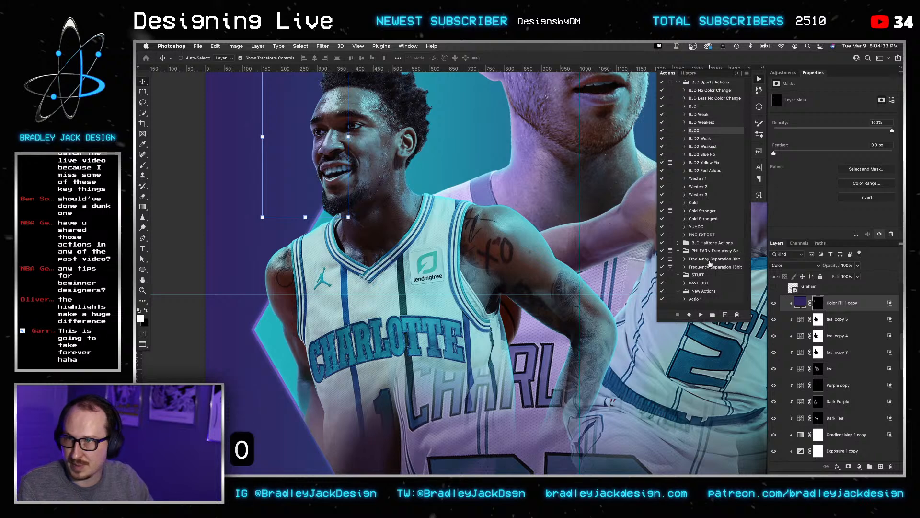
key(b)
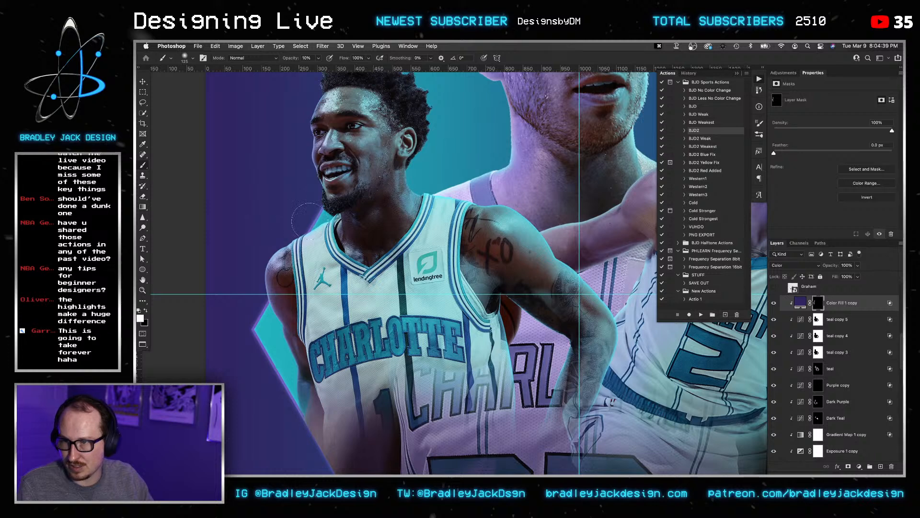
key(bracketleft)
key(bracketleft)
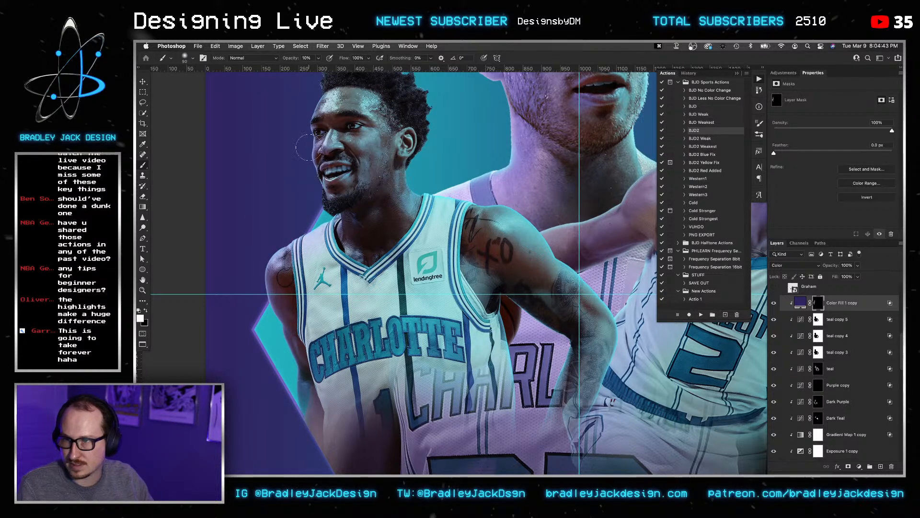
drag(311, 95, 319, 159)
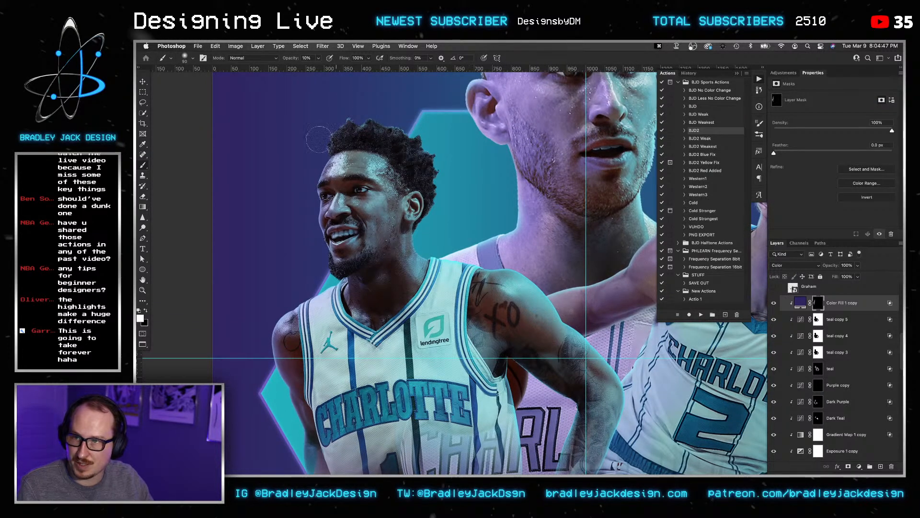
Refine the purple tint along the edge of Malik's face on the Color Fill 1 copy mask with smaller brush sizes.
scroll(334, 200, up, 3)
key(bracketleft)
key(bracketleft)
key(bracketleft)
key(bracketleft)
key(bracketleft)
key(bracketleft)
key(bracketleft)
key(bracketleft)
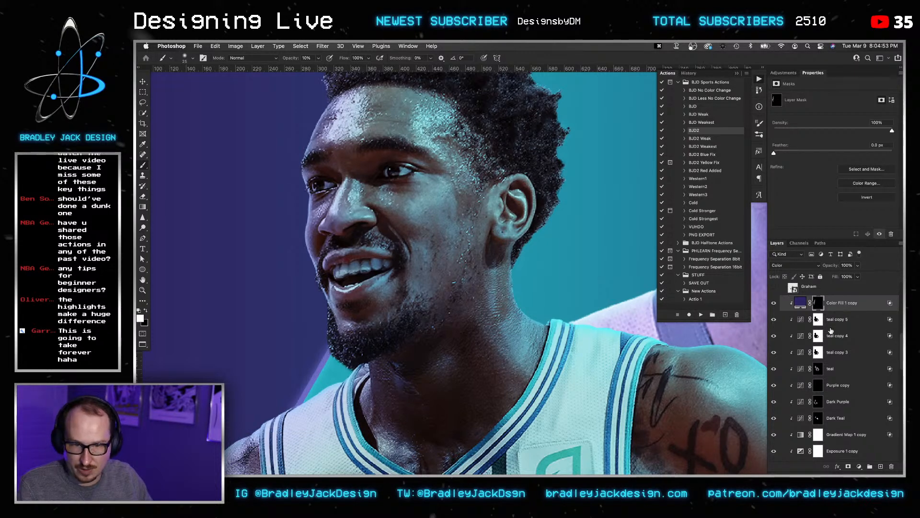
Copy the Color Fill 1 copy mask onto Purple copy and raise the black point of that layer's RGB curve.
scroll(831, 330, down, 1)
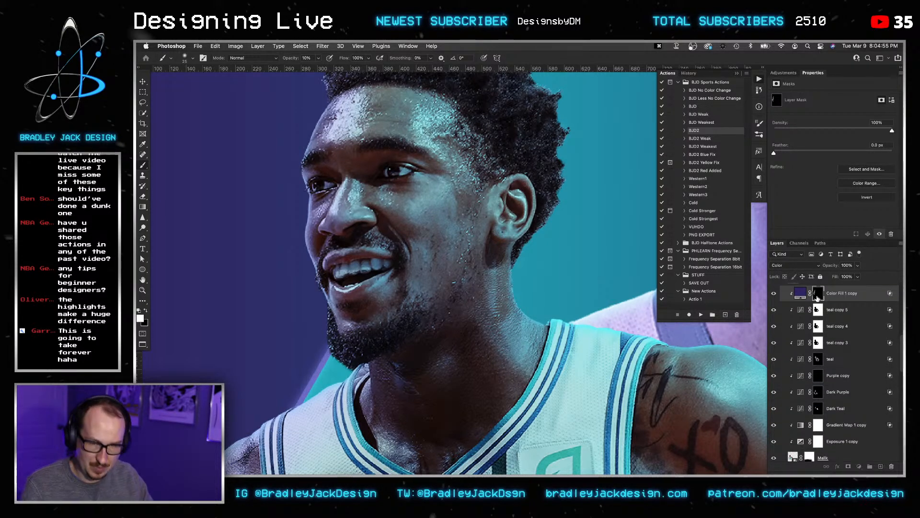
alt+drag(818, 297, 819, 376)
click(819, 375)
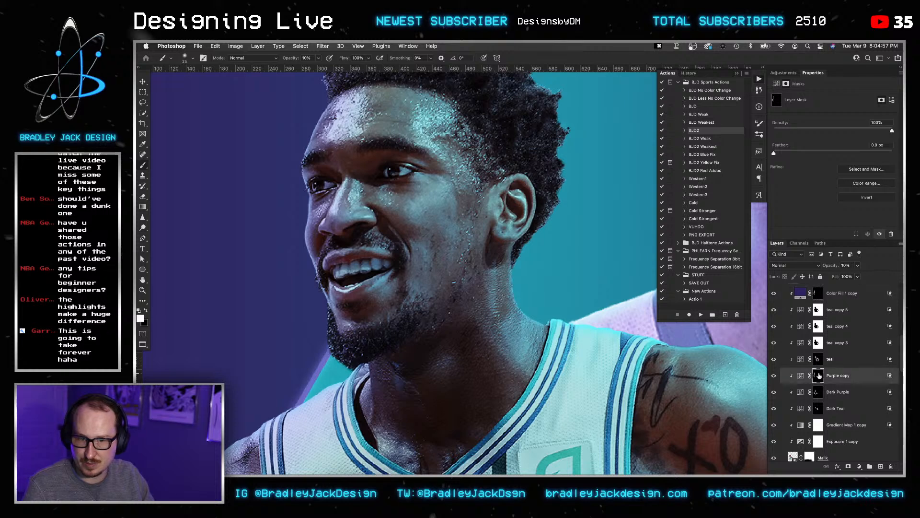
click(801, 376)
drag(794, 195, 790, 178)
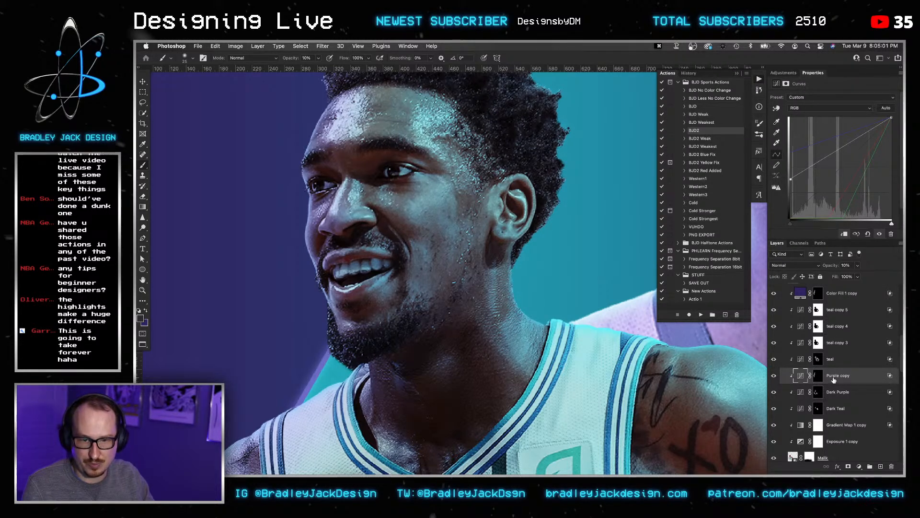
Transfer the Purple copy mask to Exposure 1 copy, replacing its existing mask, and invert the transferred mask.
drag(819, 379, 820, 444)
click(820, 445)
key(super+i)
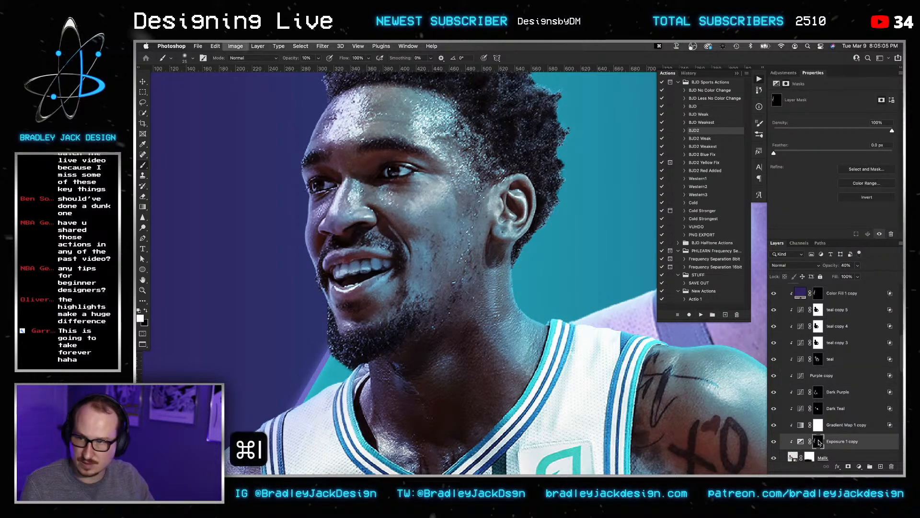
key(v)
scroll(555, 312, down, 3)
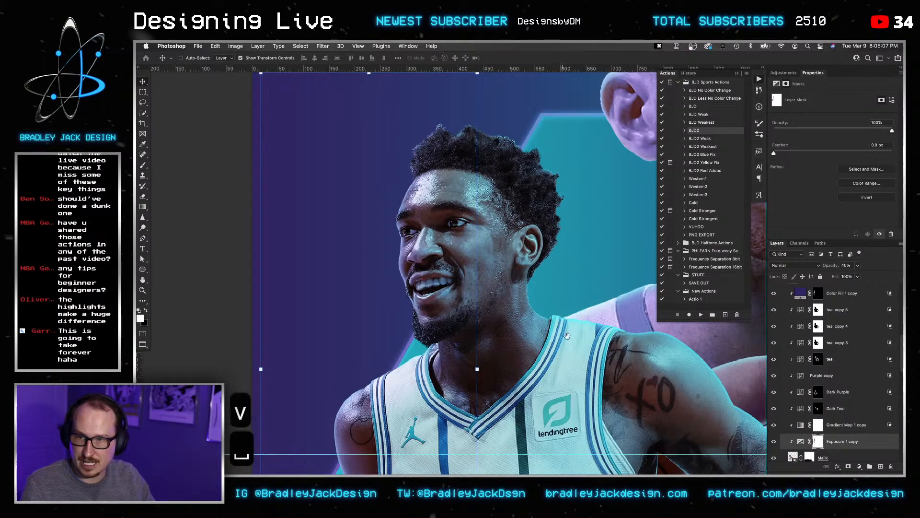
Paint over Malik on the Exposure 1 copy mask using an enlarged black brush, size 200, at 10% opacity.
drag(555, 312, 499, 240)
scroll(506, 269, down, 3)
scroll(505, 269, down, 3)
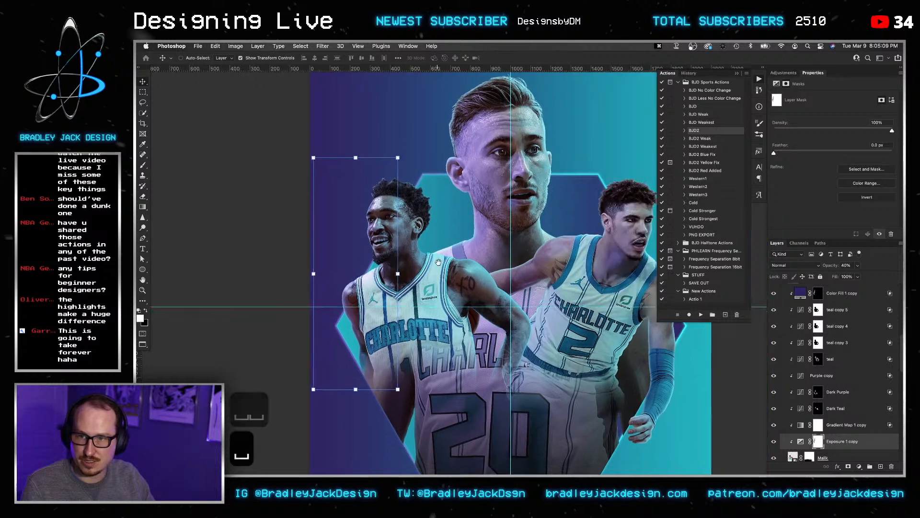
key(b)
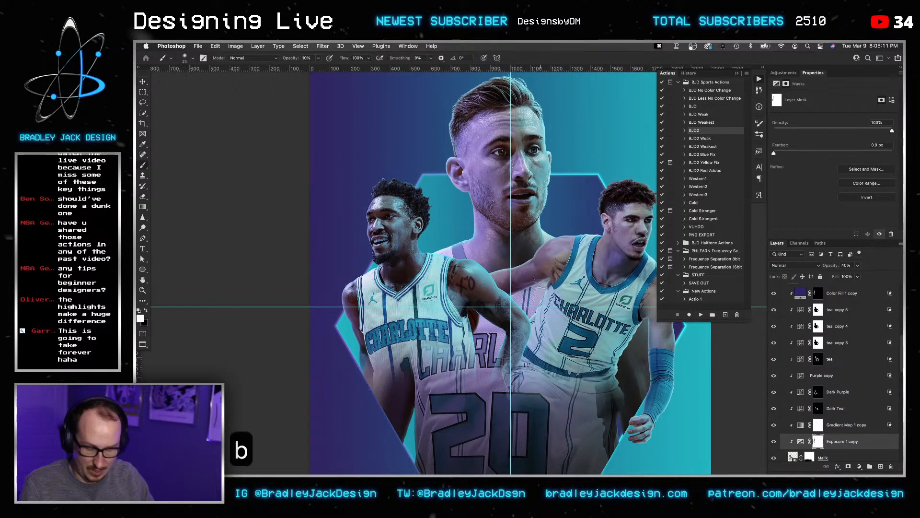
key(bracketright)
key(bracketright)
key(bracketright)
key(bracketright)
key(bracketright)
key(bracketright)
key(bracketright)
key(bracketright)
key(bracketright)
key(bracketright)
key(bracketright)
key(bracketright)
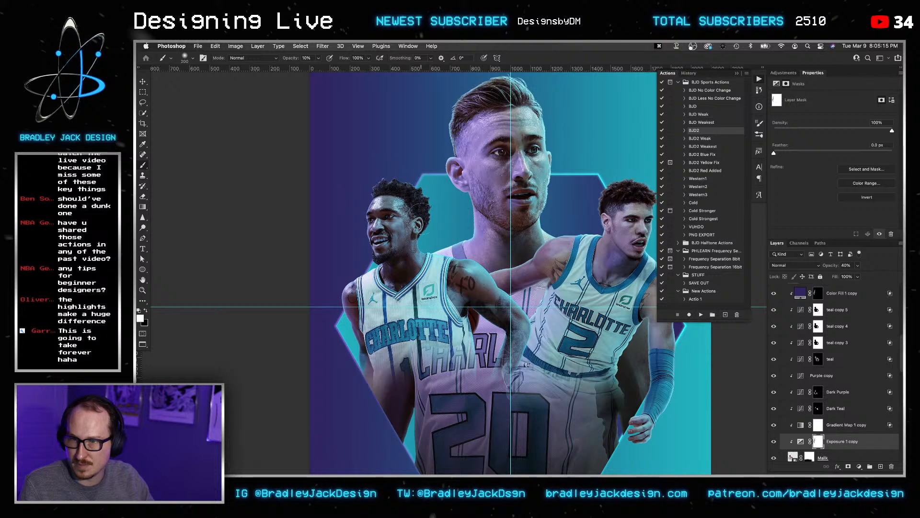
key(x)
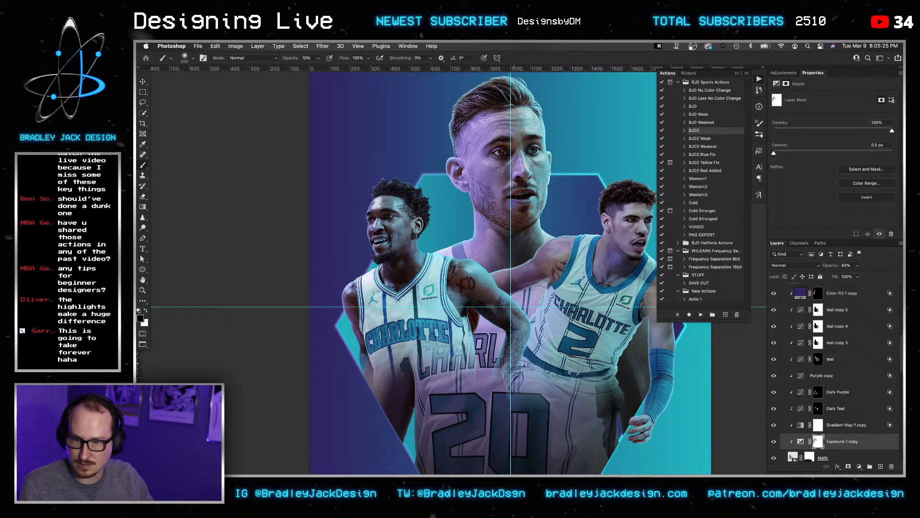
Save the poster document and check the full composition.
key(v)
key(super+s)
key(v)
key(super+minus)
key(super+minus)
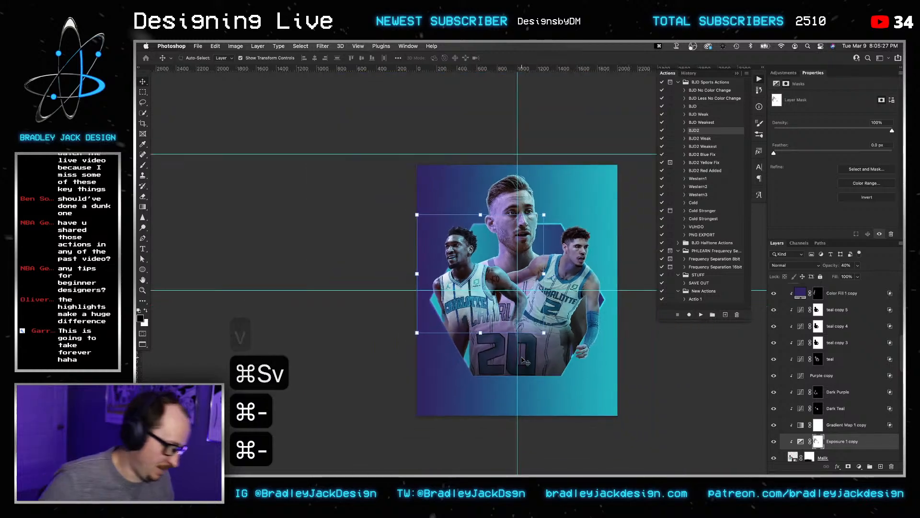
key(super+0)
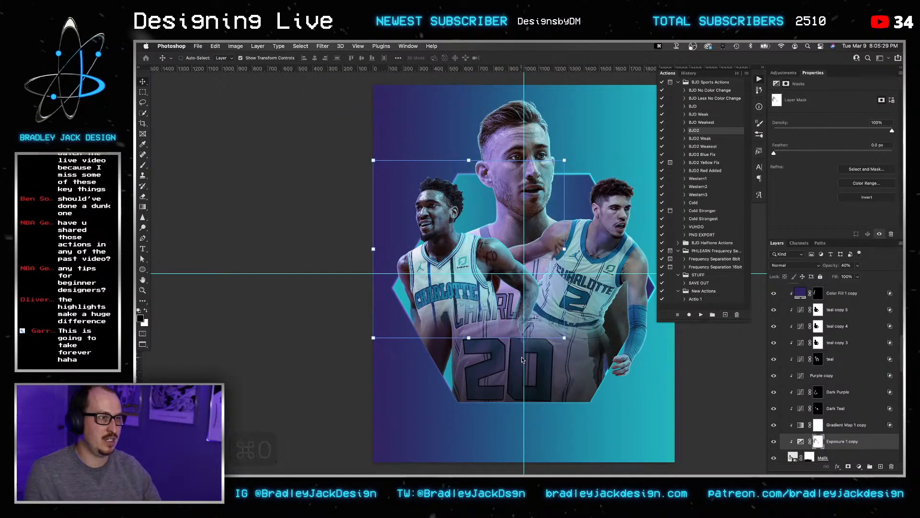
drag(538, 290, 486, 289)
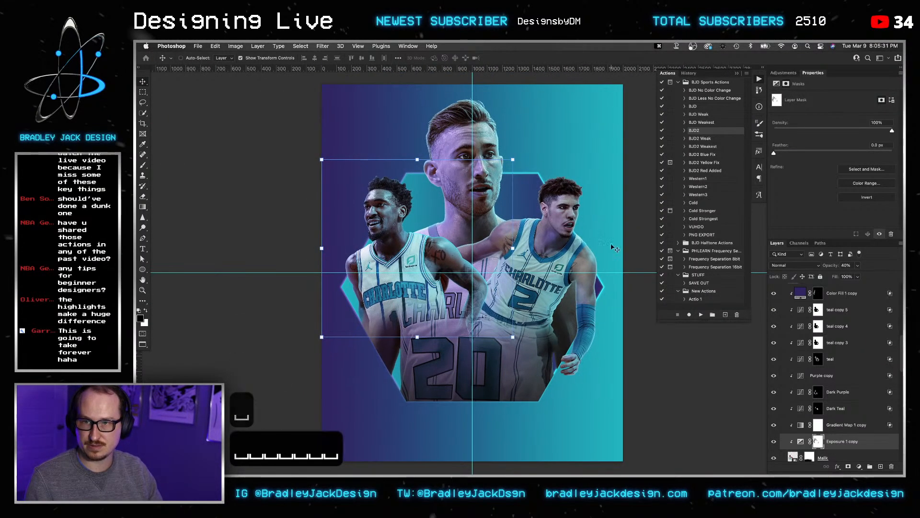
scroll(820, 307, up, 5)
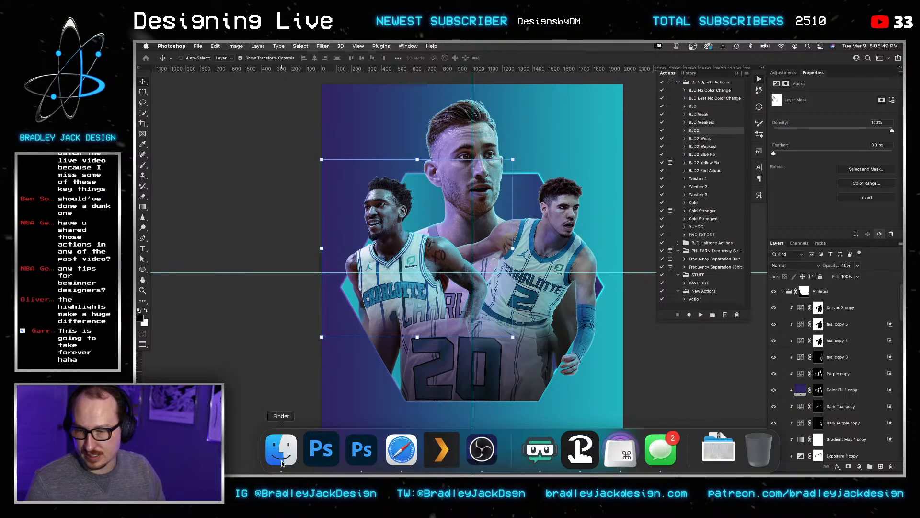
Switch to Finder and examine the purple-and-blue Hornets reference poster in the Hornets Stream folder.
click(286, 448)
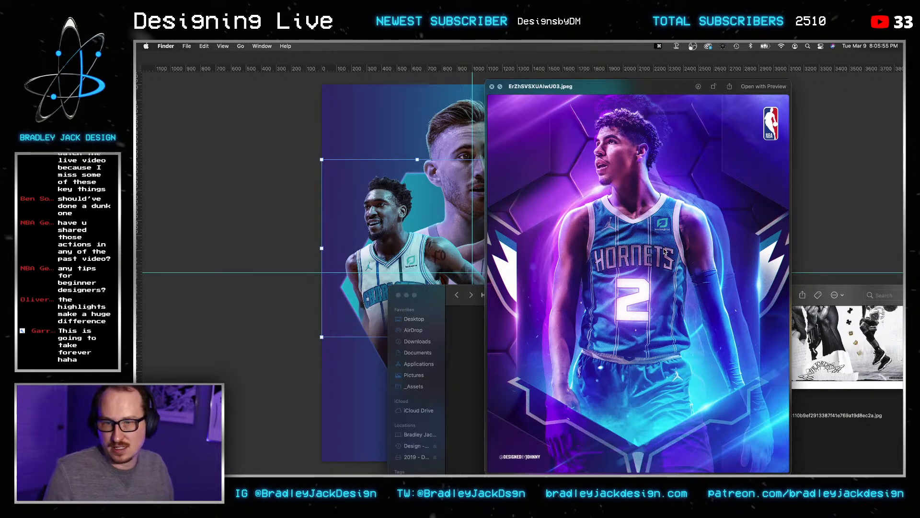
key(space)
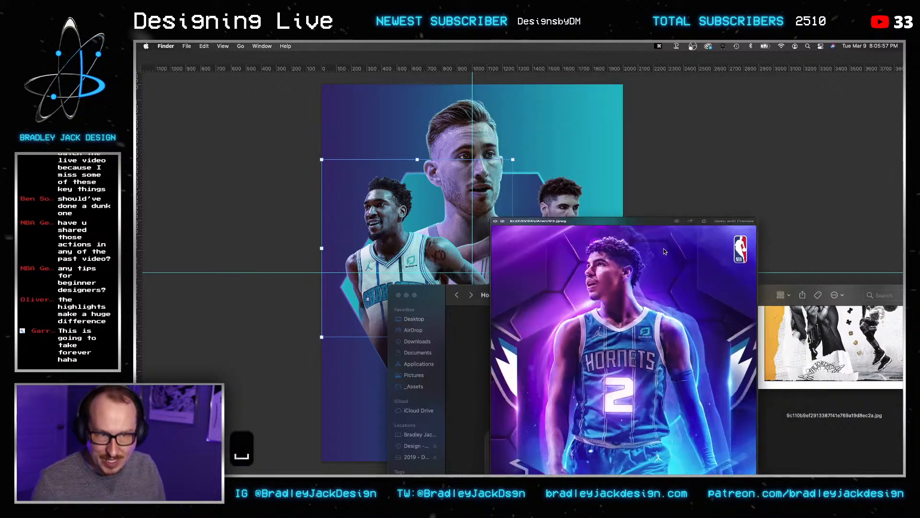
drag(605, 232, 679, 202)
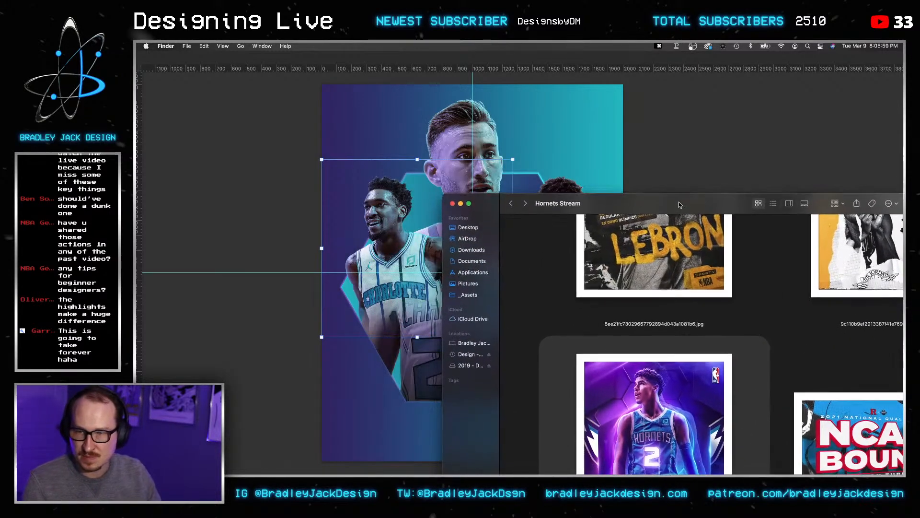
Open the _Assets folder and launch Adobe Bridge.
click(467, 291)
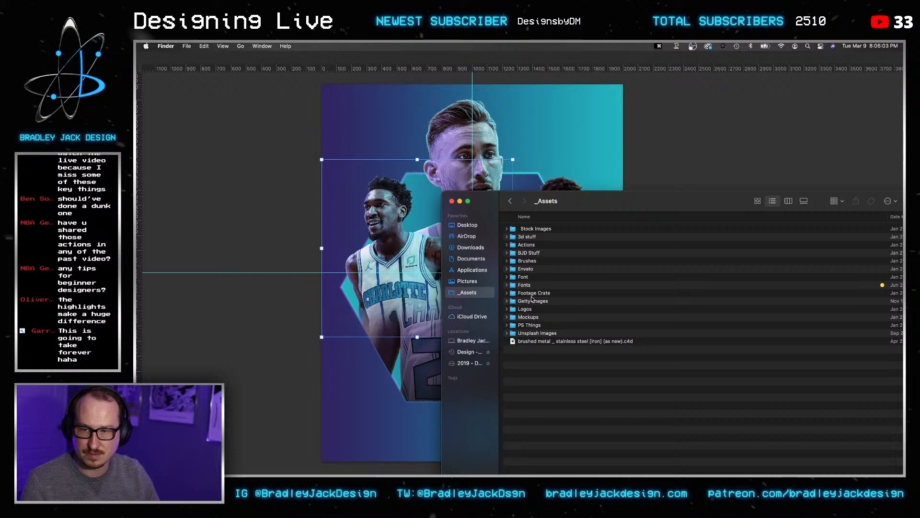
key(super+space)
text(brige)
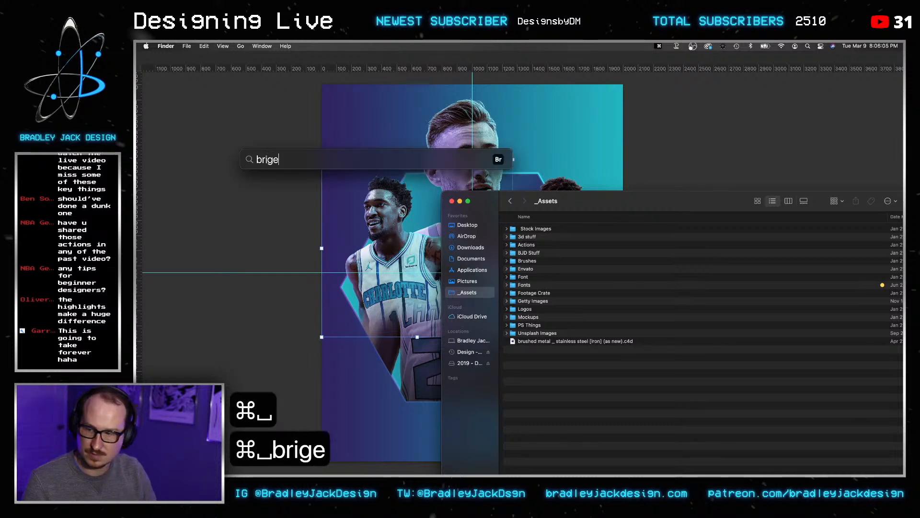
key(super+a)
text(bridge)
key(Return)
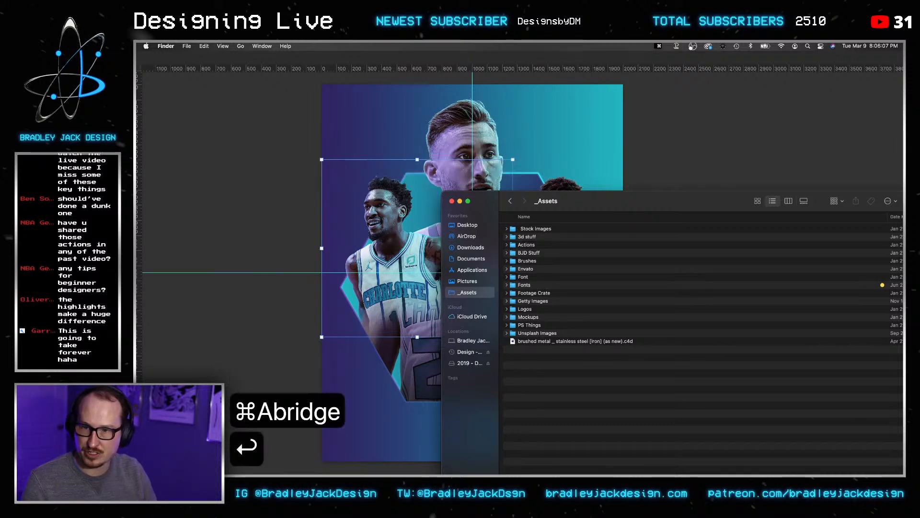
Open the Lighting folder within Stock Images and examine its light textures in Adobe Bridge.
drag(634, 198, 551, 127)
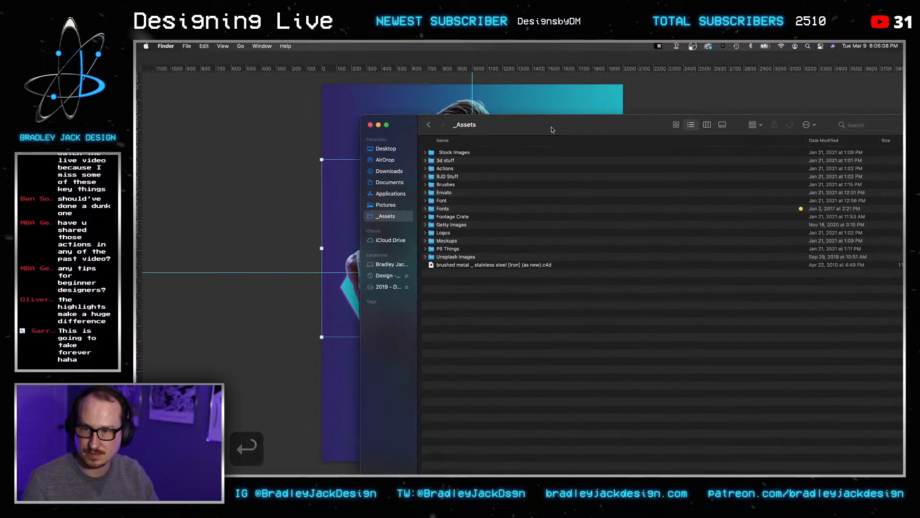
double_click(448, 153)
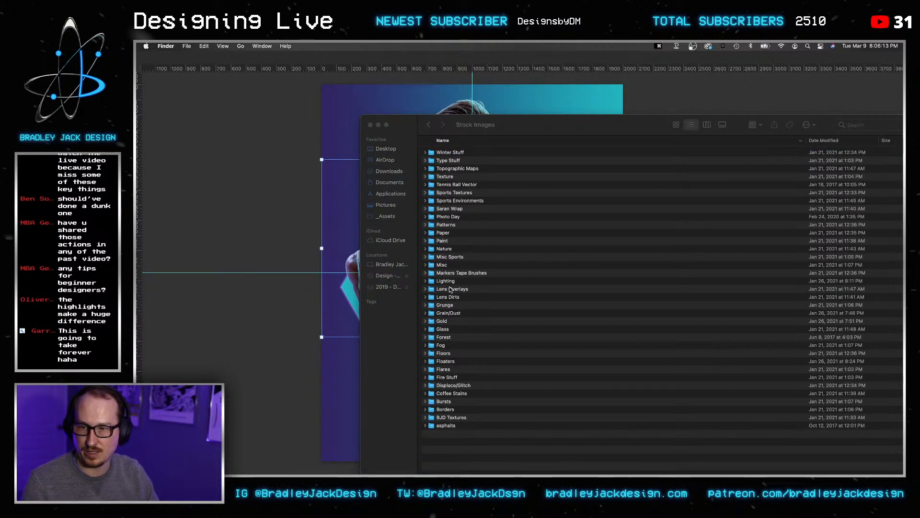
double_click(447, 281)
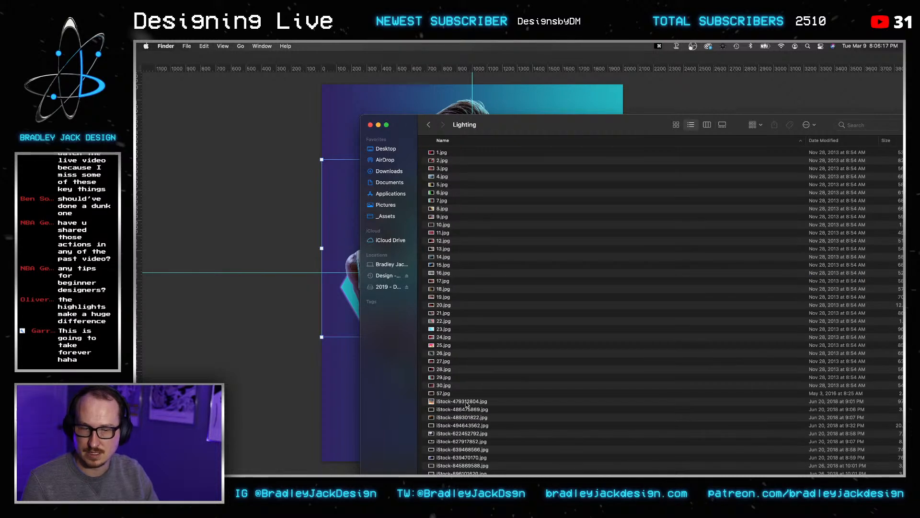
click(681, 453)
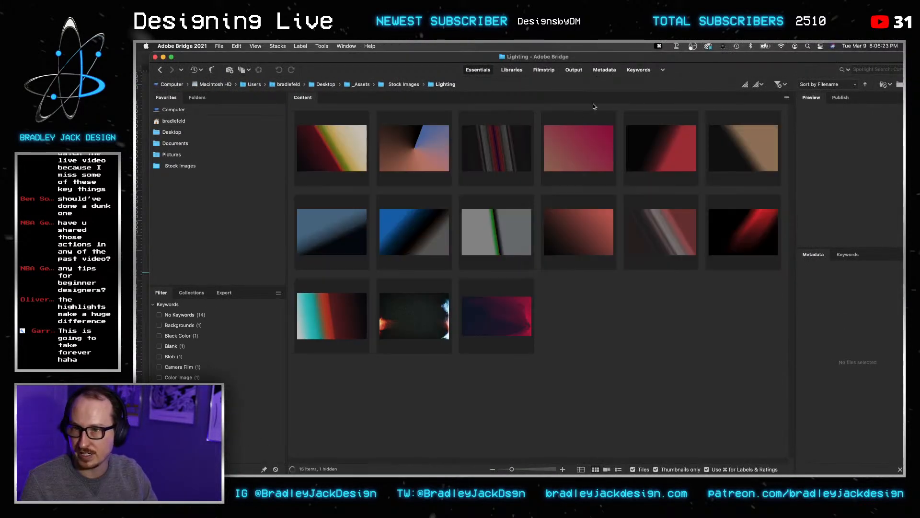
scroll(500, 272, down, 6)
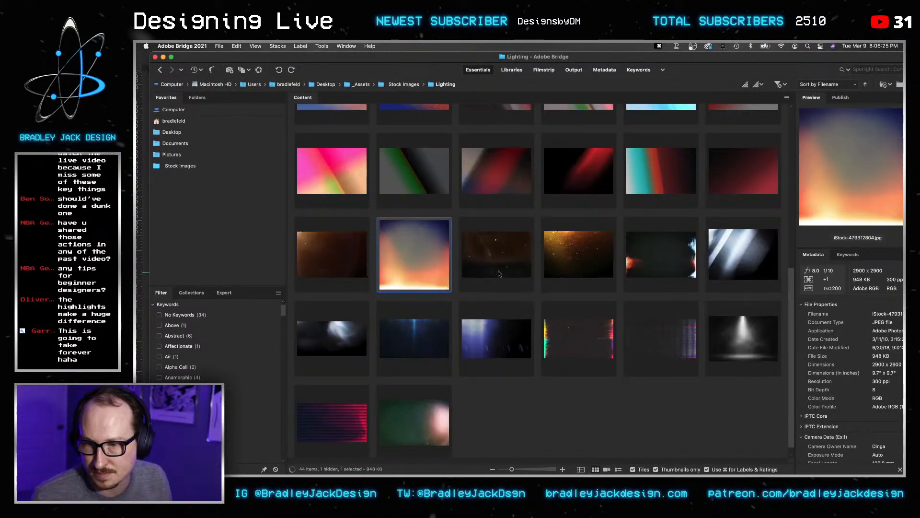
Open the Flares folder within Stock Images, select optical_flare1.jpg and move the Bridge window to expose the poster.
click(194, 165)
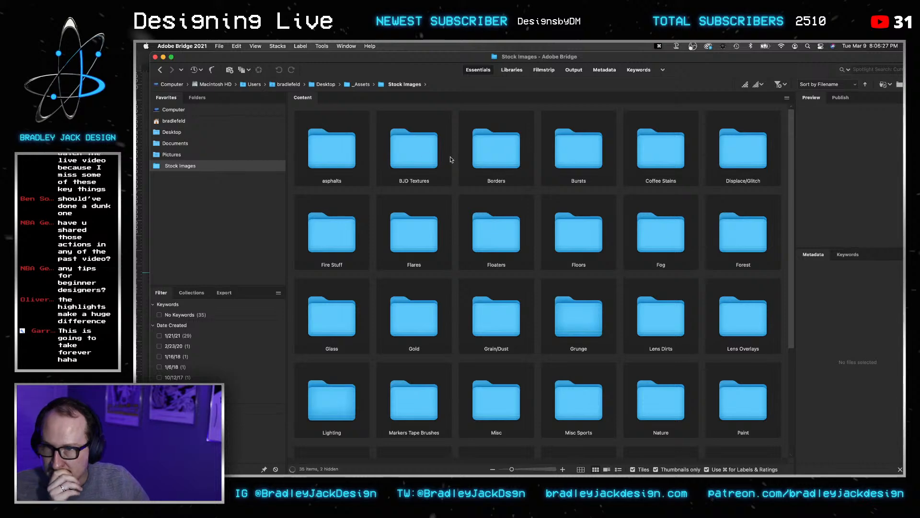
double_click(407, 230)
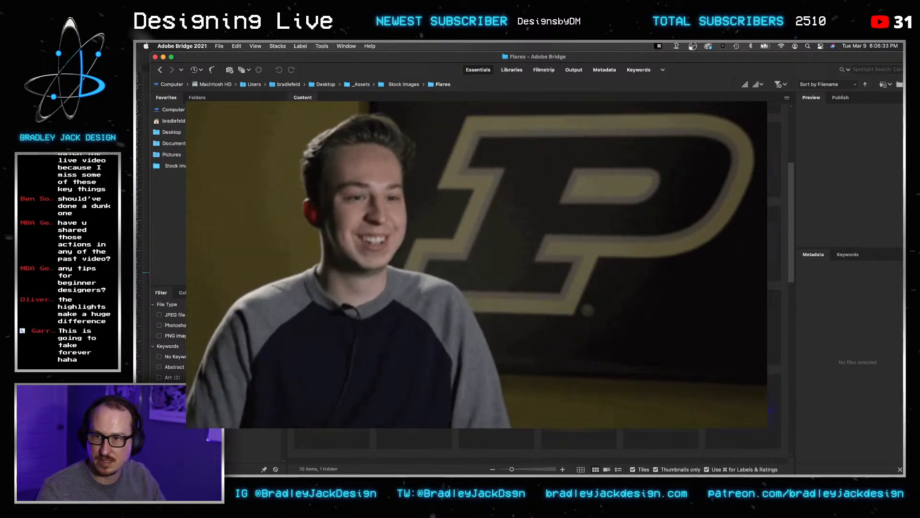
scroll(599, 216, down, 3)
scroll(598, 226, down, 5)
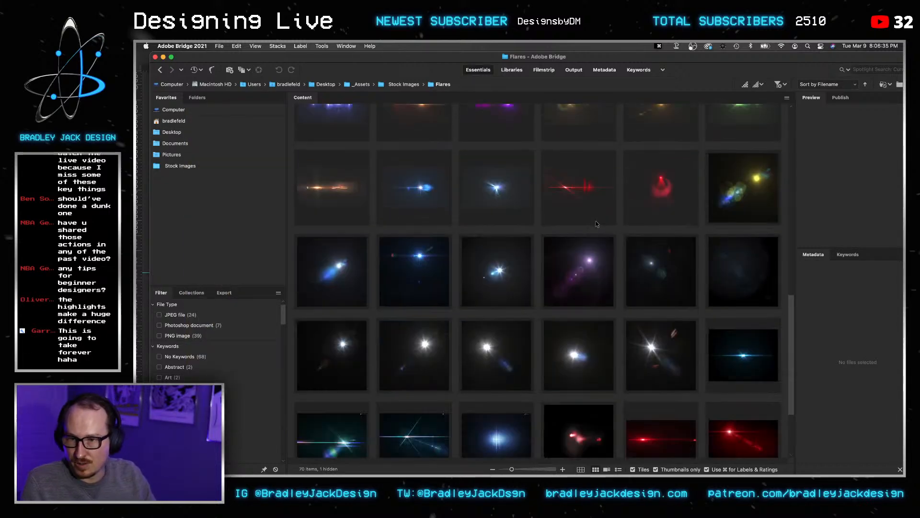
click(745, 250)
drag(699, 58, 634, 165)
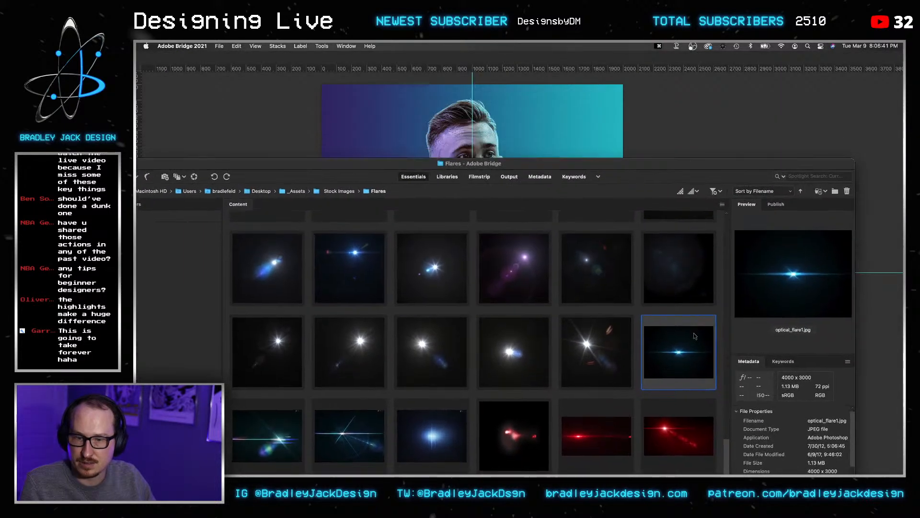
Try to place optical_flare1.jpg from Bridge into the poster.
drag(542, 94, 543, 96)
key(Return)
key(Return)
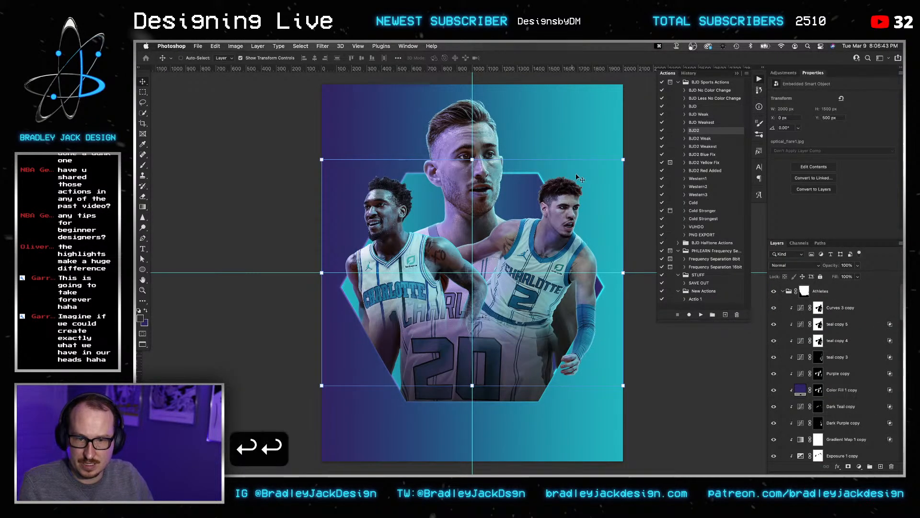
click(784, 291)
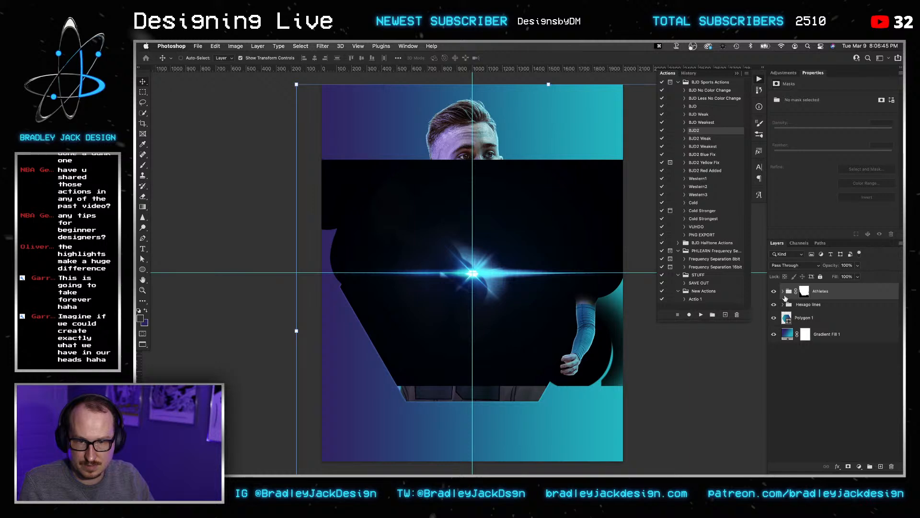
click(784, 291)
scroll(805, 346, down, 5)
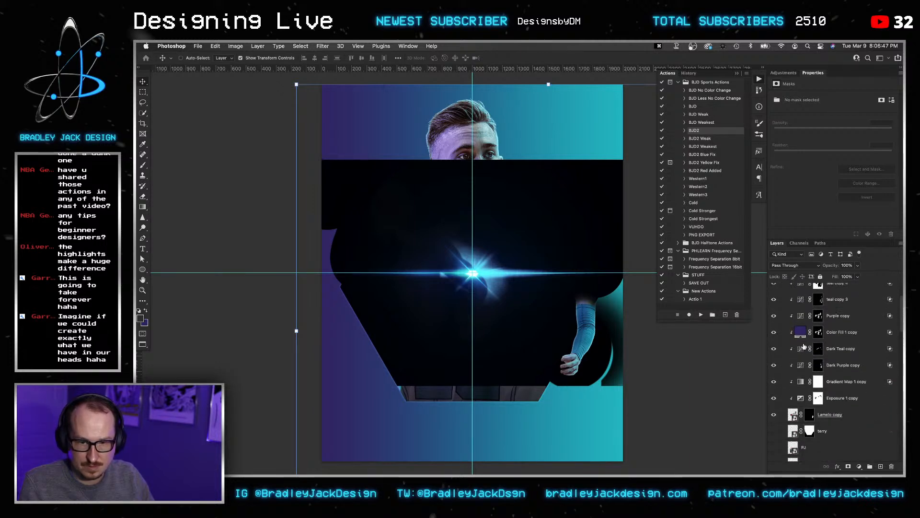
scroll(820, 371, down, 10)
scroll(825, 380, up, 10)
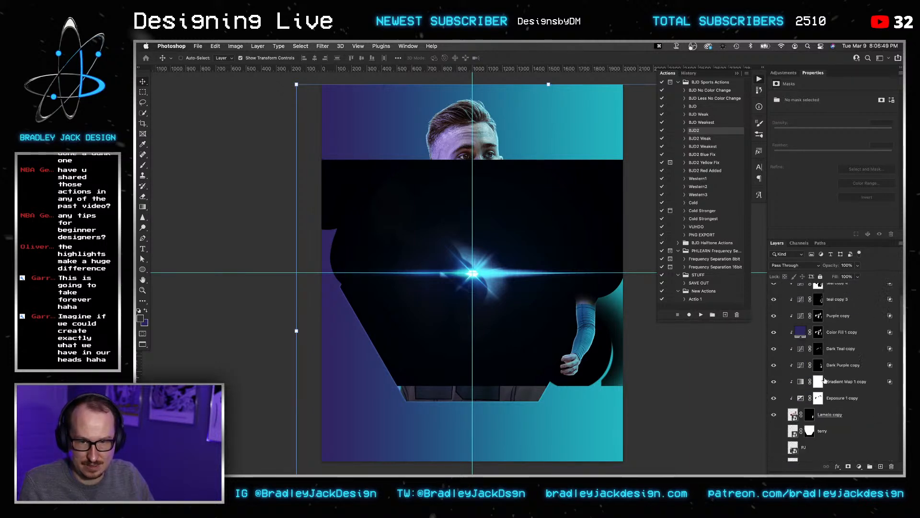
key(super+z)
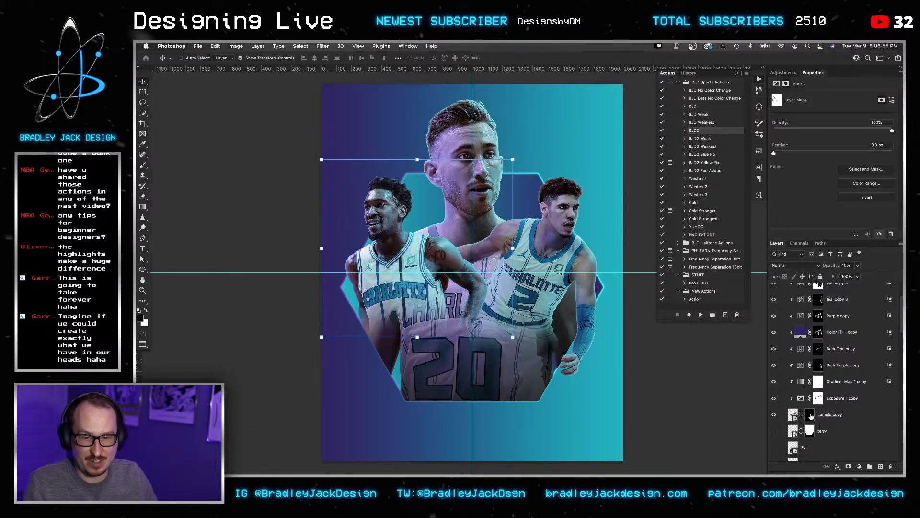
Place optical_flare1.jpg from Bridge directly above the Curves 3 layer, behind Malik.
click(831, 437)
scroll(836, 408, down, 5)
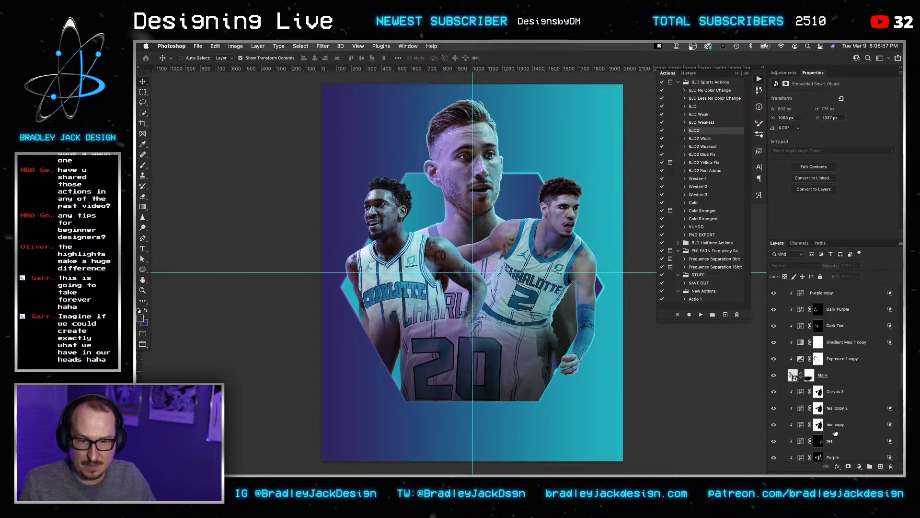
click(840, 374)
mouse_move(766, 470)
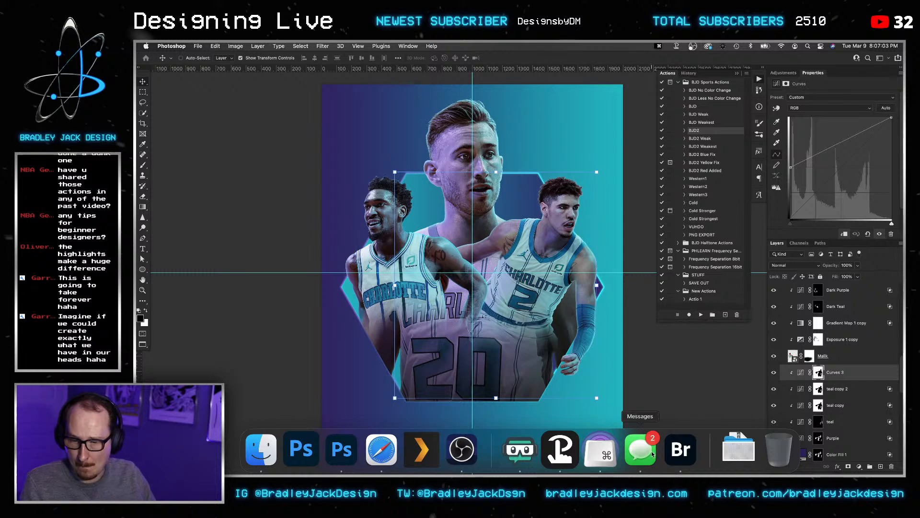
click(679, 446)
drag(679, 350, 479, 120)
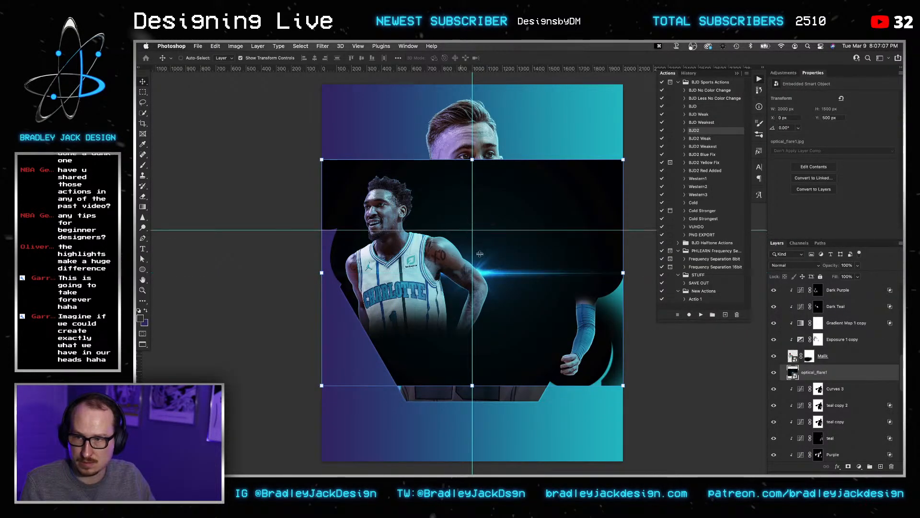
Move the flare behind Malik's shoulder to about X -700 px, Y 299 px and set its blend mode to Screen.
key(super+z)
drag(443, 269, 405, 273)
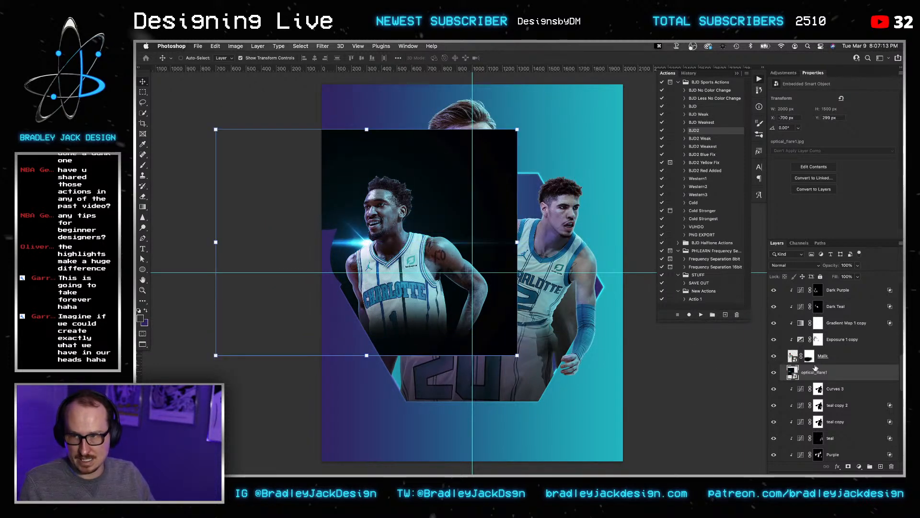
key(v)
key(alt+shift+s)
key(v)
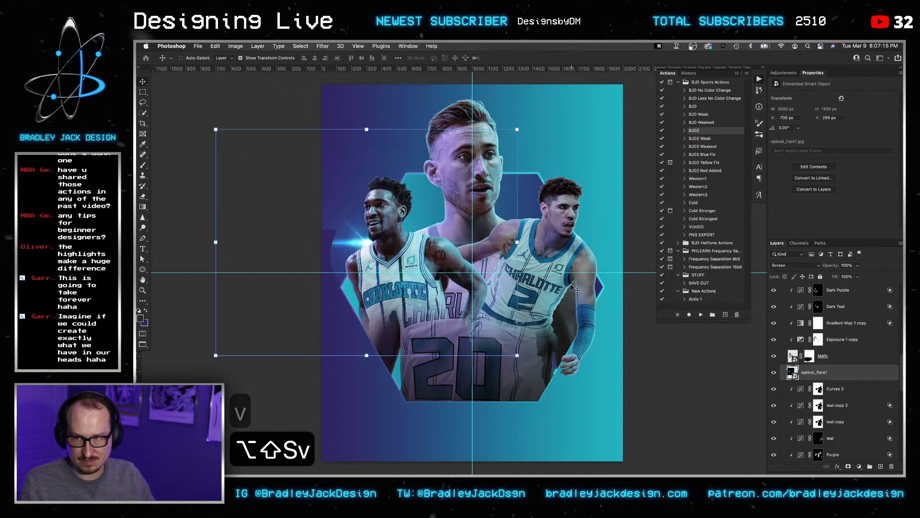
Rotate the flare behind Malik to -30°.
click(526, 244)
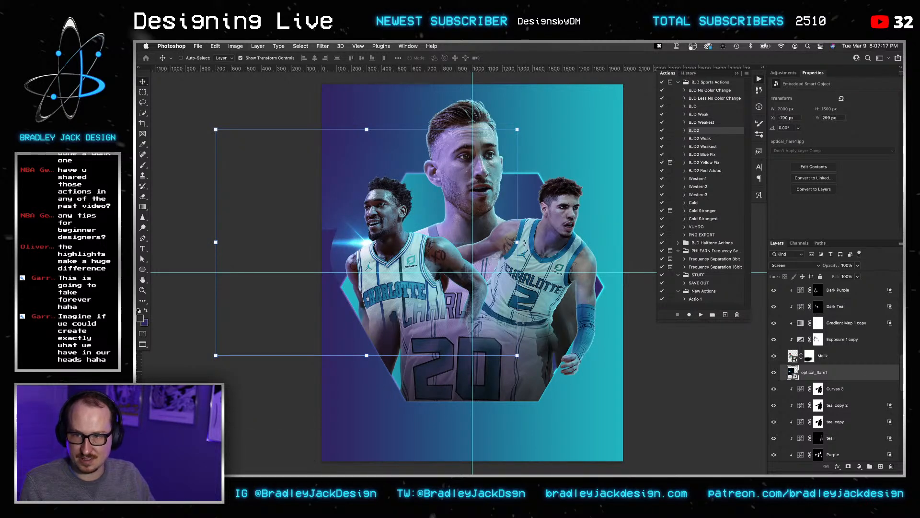
drag(534, 234, 521, 179)
key(Return)
key(v)
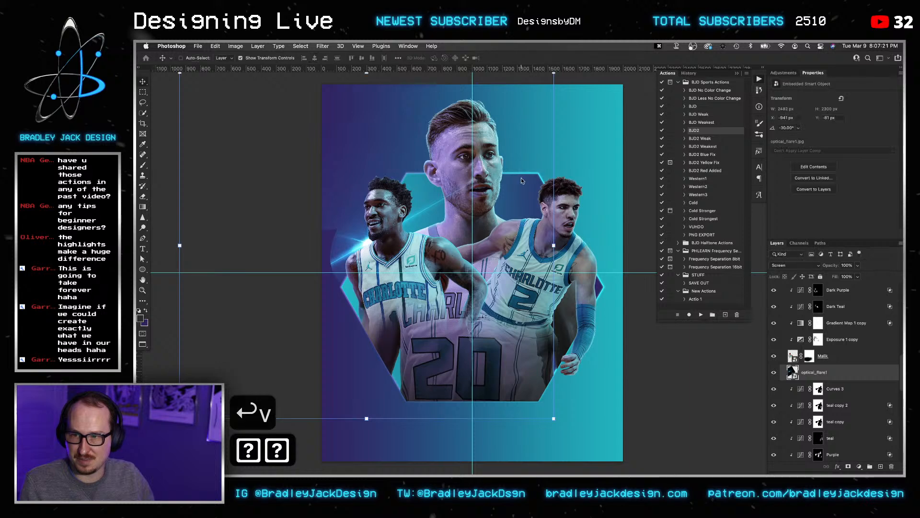
Delete the rotated optical_flare1 layer from behind Malik.
key(BackSpace)
key(v)
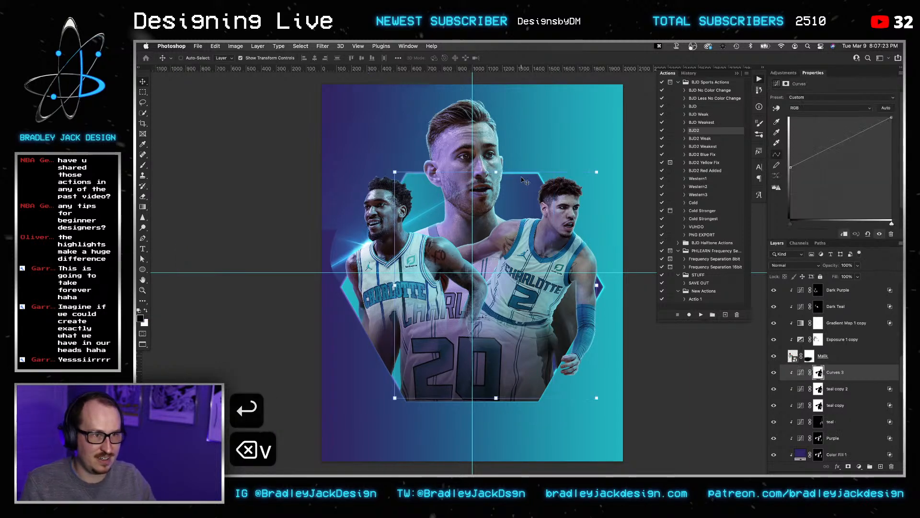
scroll(814, 288, up, 5)
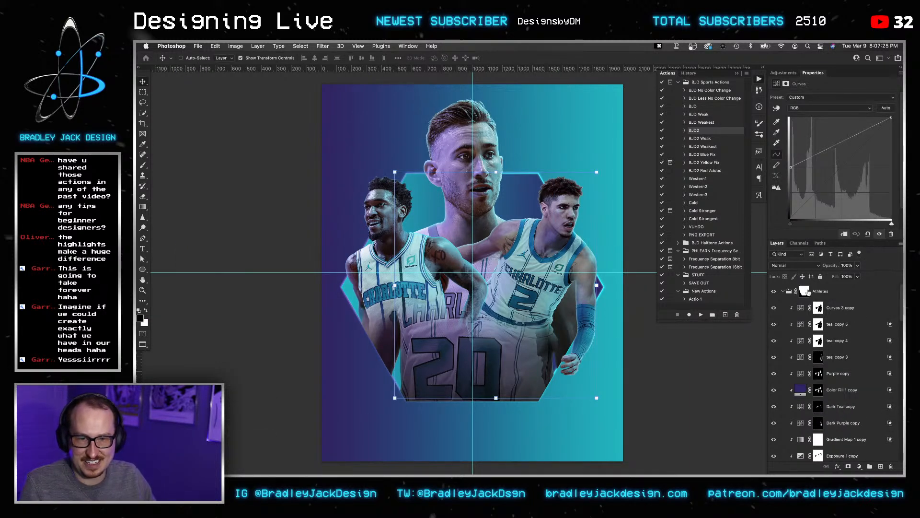
Switch to Bridge, preview optical_flare7.jpg and browse the other images in the Flares folder.
key(super+Tab)
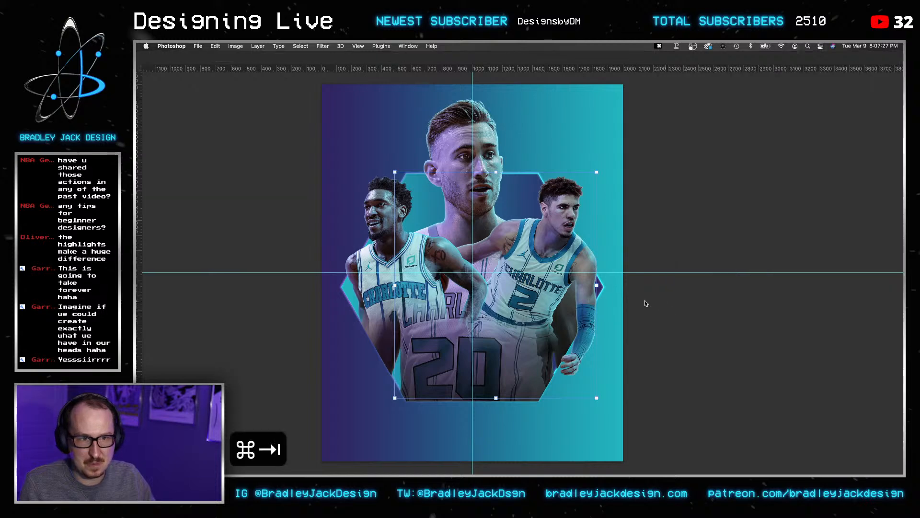
key(super+Tab)
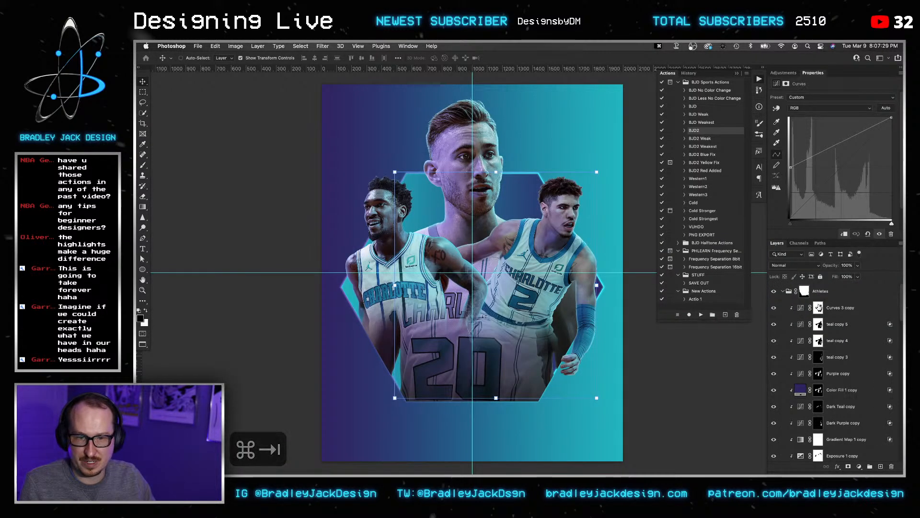
key(super+Tab)
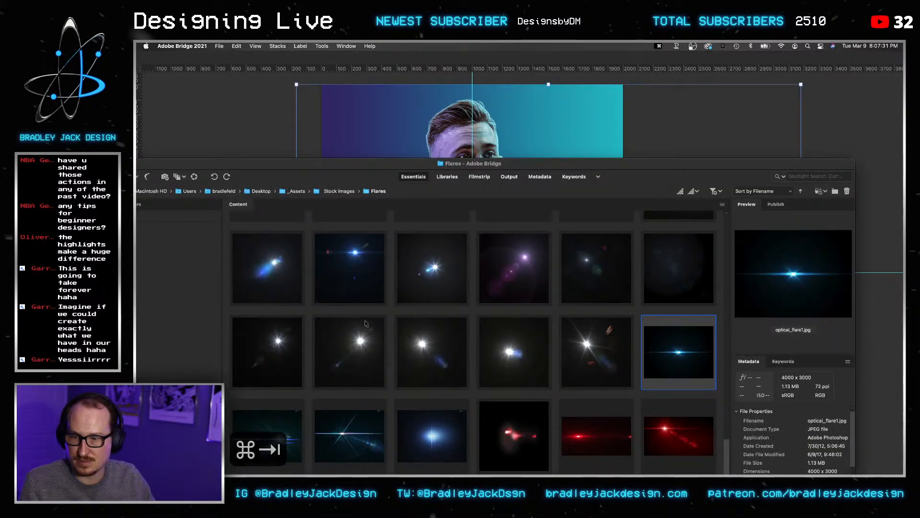
click(442, 430)
scroll(442, 430, up, 6)
scroll(442, 431, down, 4)
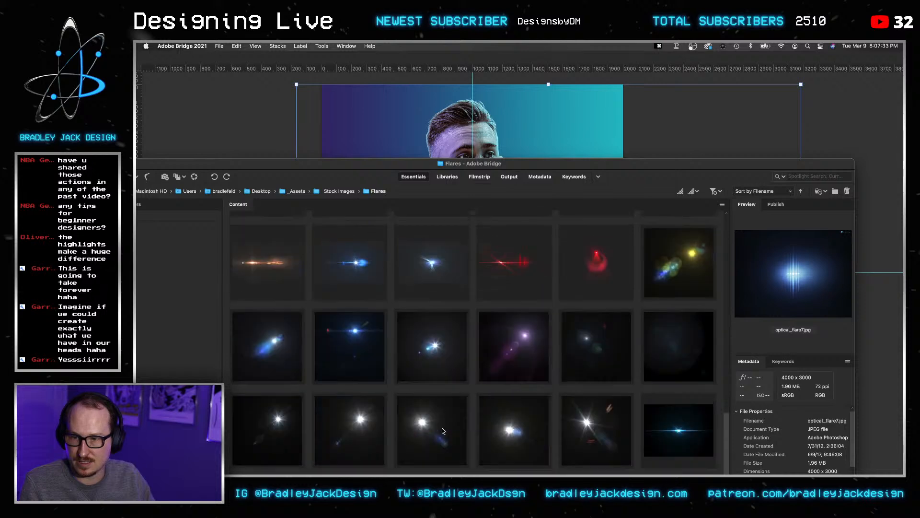
scroll(442, 431, down, 2)
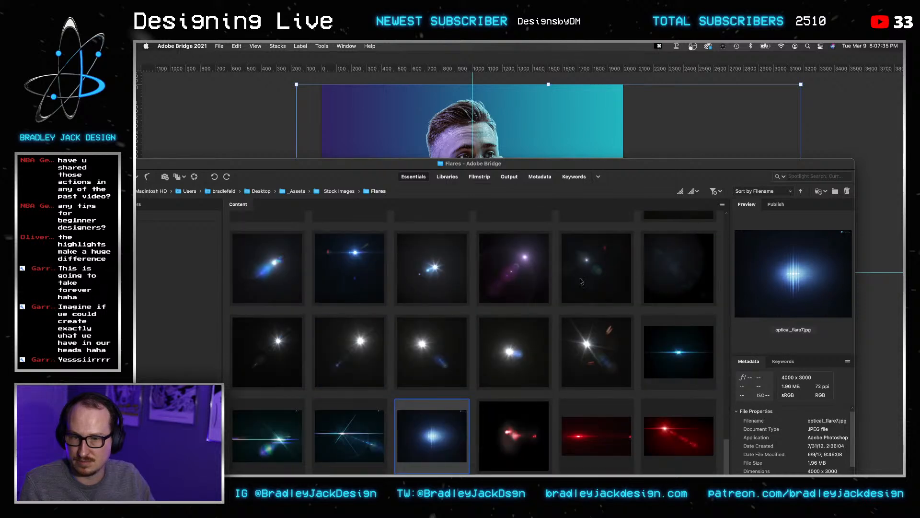
Return to the Photoshop poster and add a new blank layer above the Athletes group at the top of the stack.
click(616, 145)
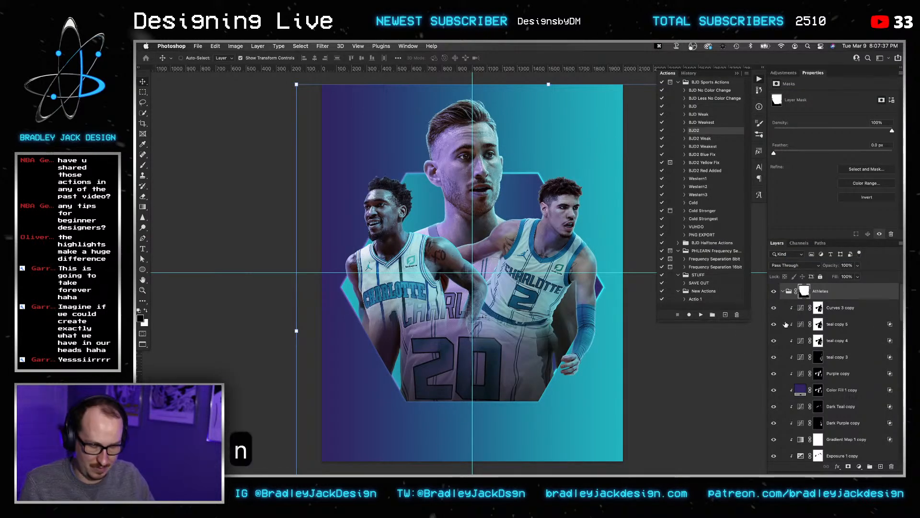
key(shift+super+n)
key(Return)
key(shift+super+bracketleft)
key(shift+super+bracketright)
key(shift+super+bracketright)
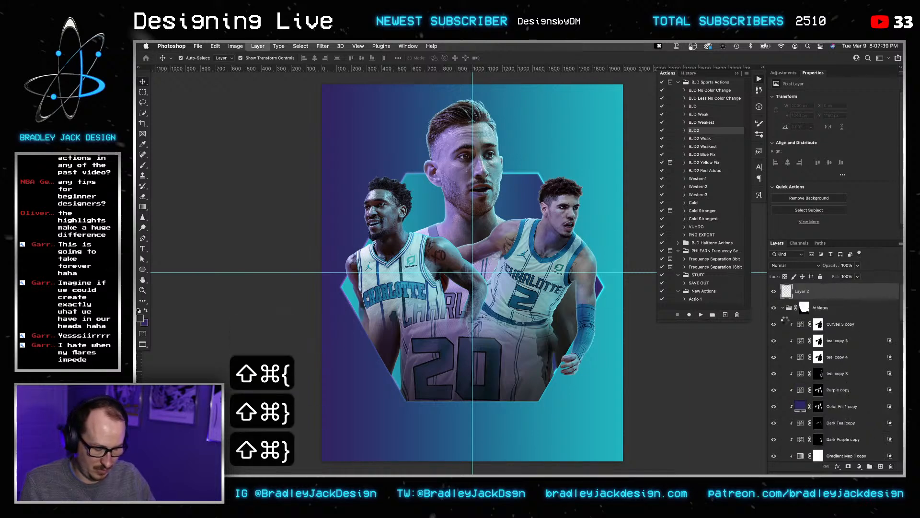
key(shift+super+bracketright)
key(shift+super+bracketright)
Set both the brush mode and the new layer's blend mode to Color.
key(b)
key(b)
key(alt+shift+c)
key(b)
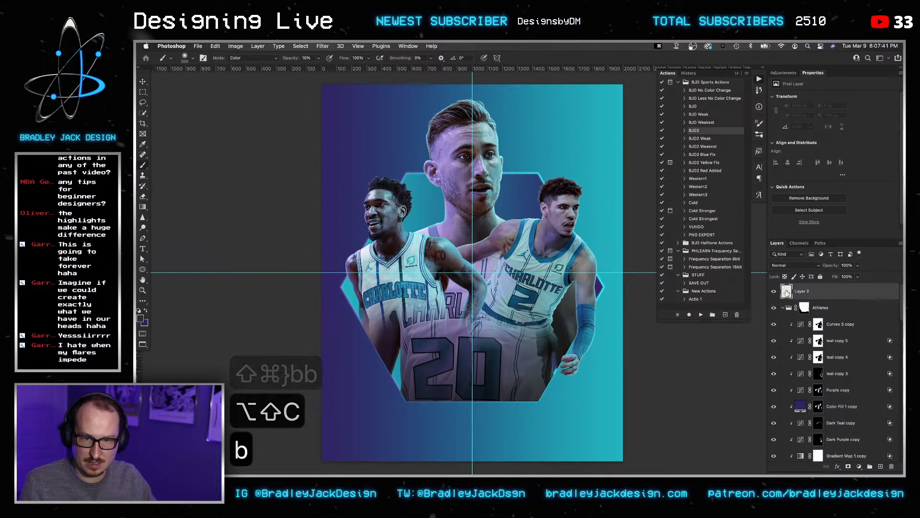
key(v)
key(alt+shift+c)
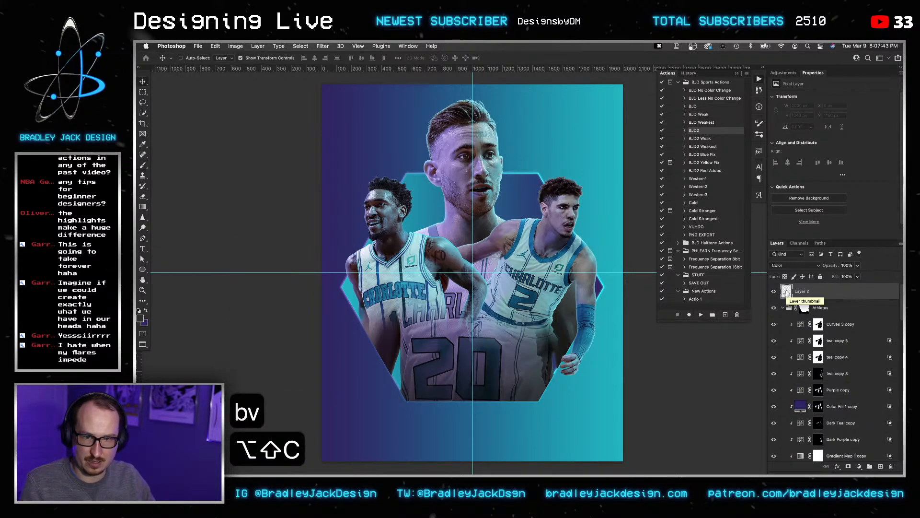
Paint a soft teal glow in the poster's upper-right background with a 1000 px brush at 30% opacity, and set the layer to Screen.
key(b)
alt+click(601, 147)
key(bracketright)
key(bracketright)
key(bracketright)
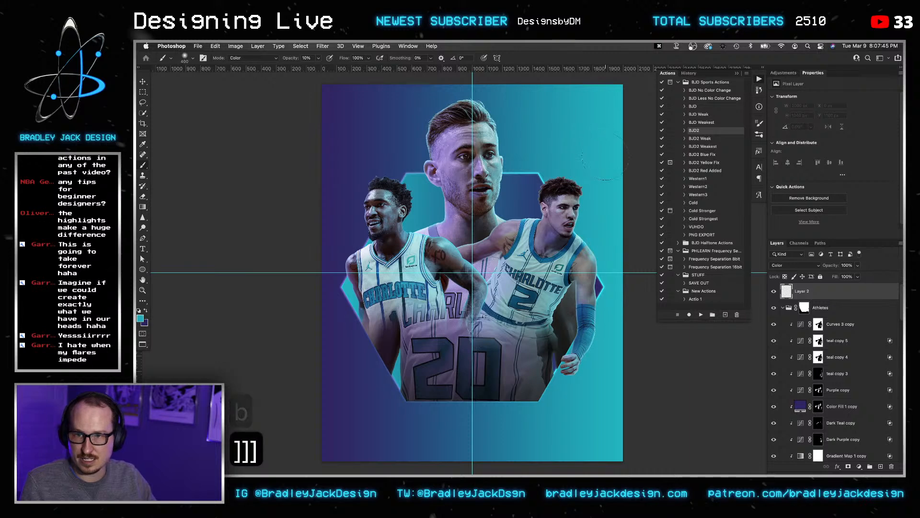
key(bracketright)
key(bracketright)
key(bracketright)
key(bracketright)
key(bracketright)
key(bracketright)
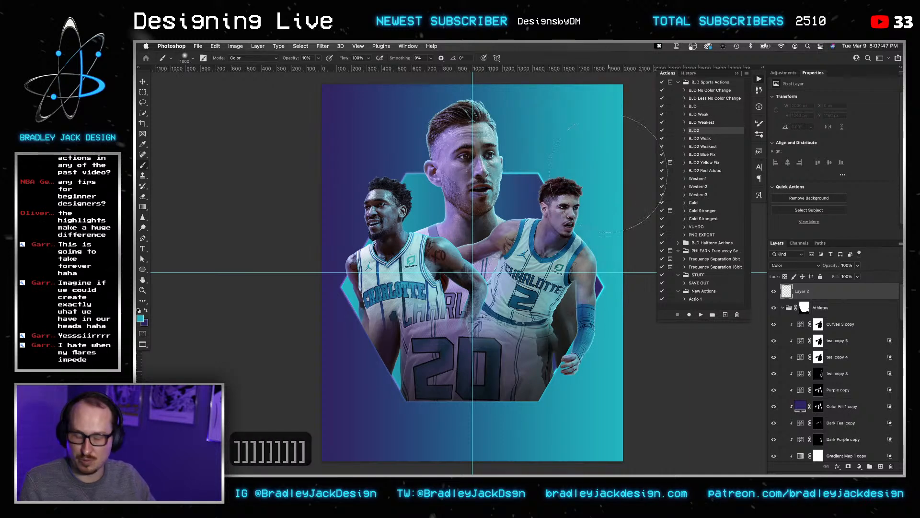
key(3)
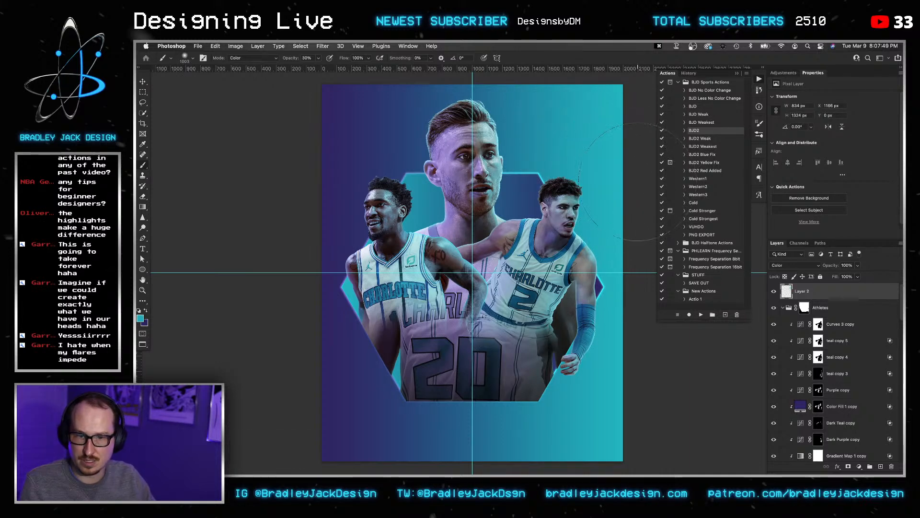
key(alt+shift+s)
key(v)
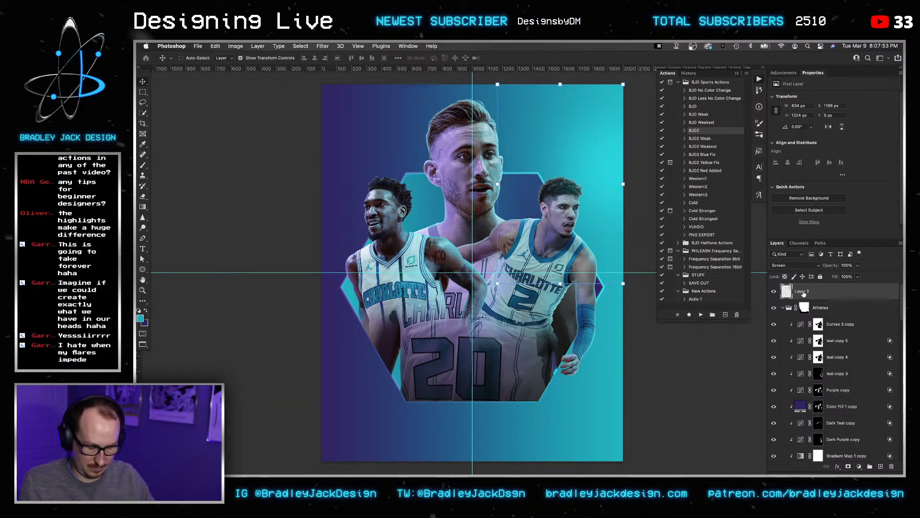
Brush further soft glows in sampled poster colors over the upper and left background with a smaller brush.
key(b)
key(bracketleft)
key(bracketleft)
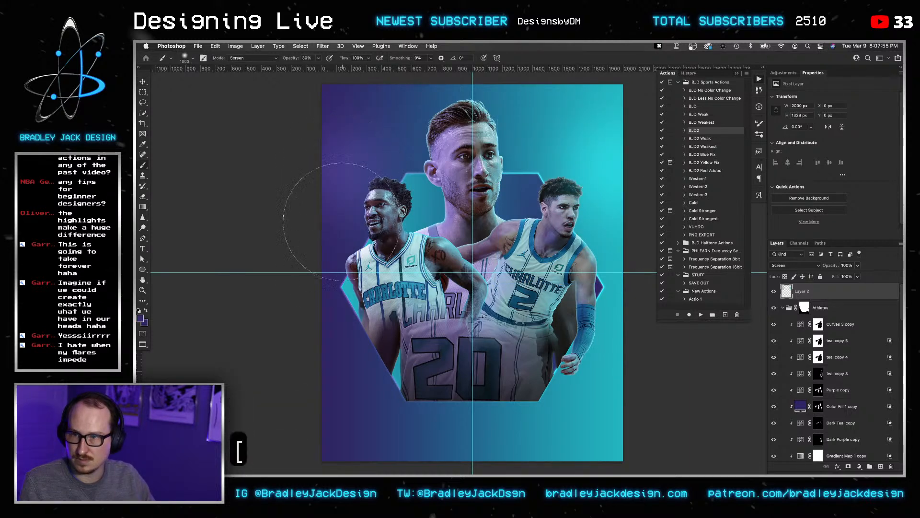
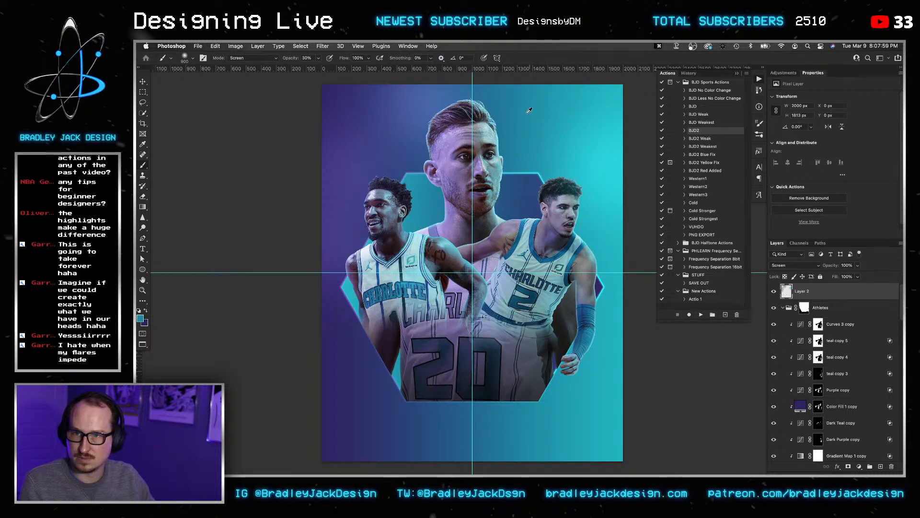
click(490, 116)
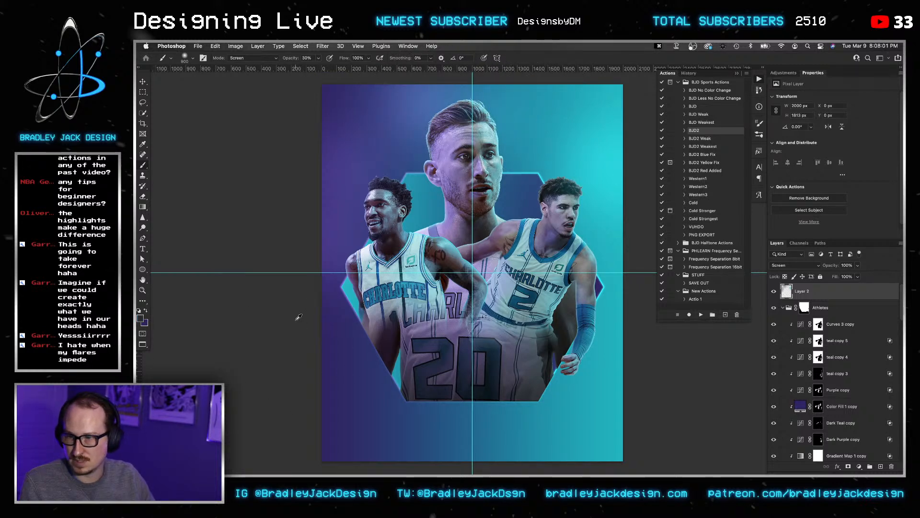
alt+click(328, 358)
click(363, 274)
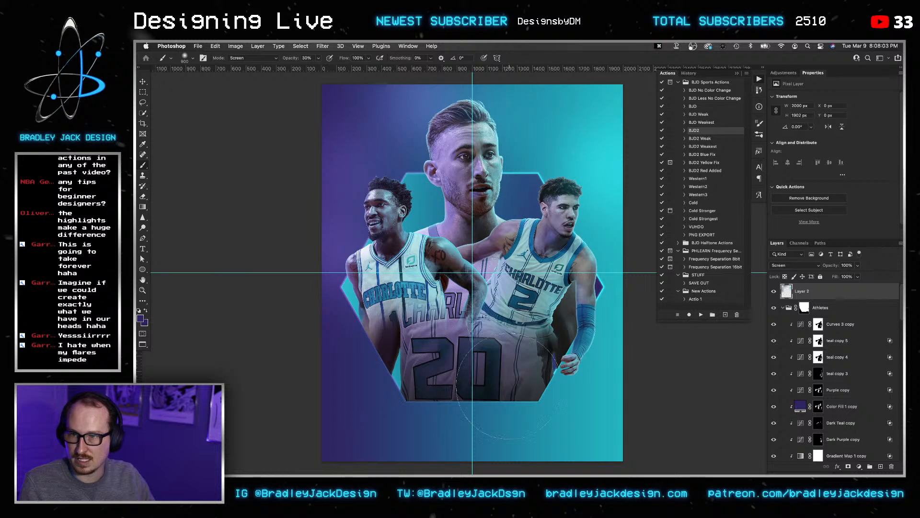
key(v)
key(v)
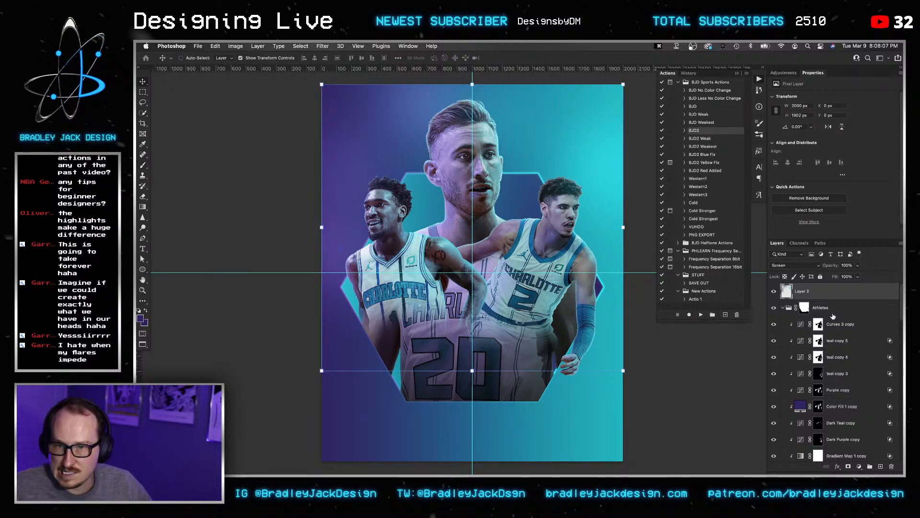
Place optical_flare7.jpg from Bridge directly above the Athletes group and give it a layer mask.
key(super+Tab)
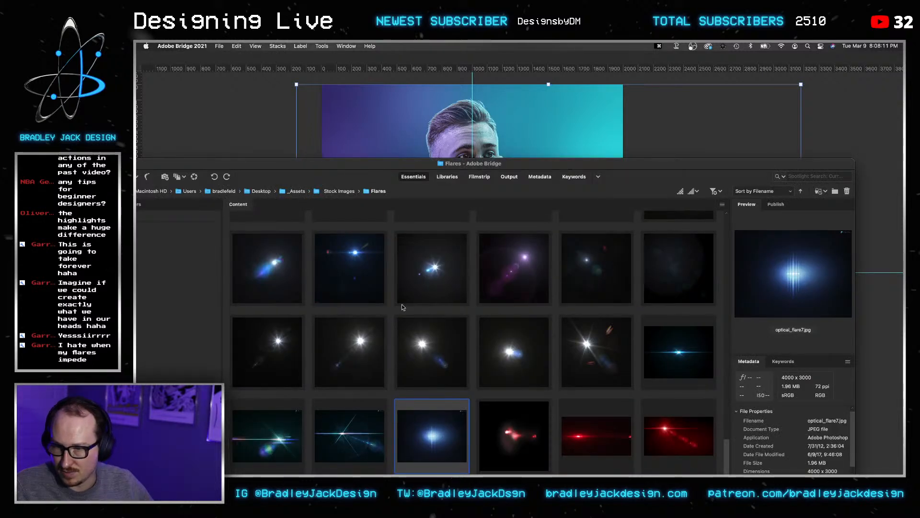
drag(443, 451, 453, 149)
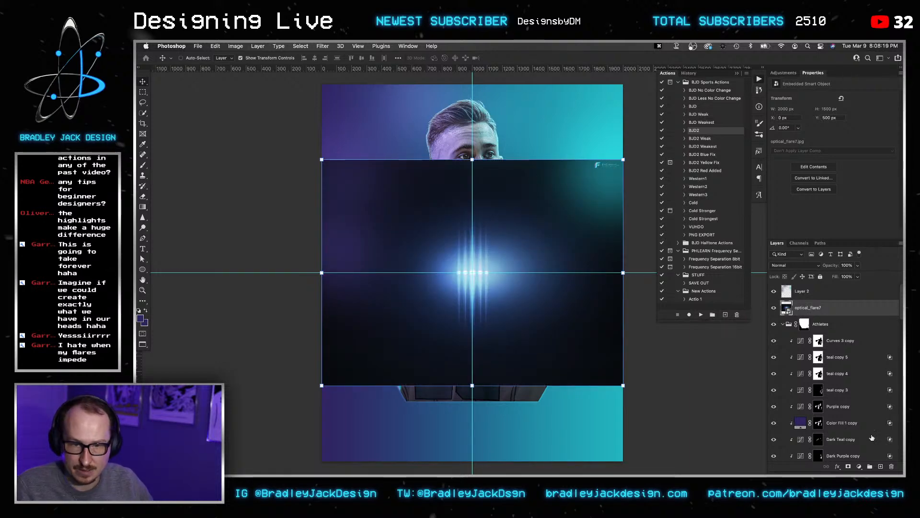
click(848, 467)
Mask out the watermark in the flare's upper-right corner using a 400 px black brush in Normal mode at 100% opacity.
key(b)
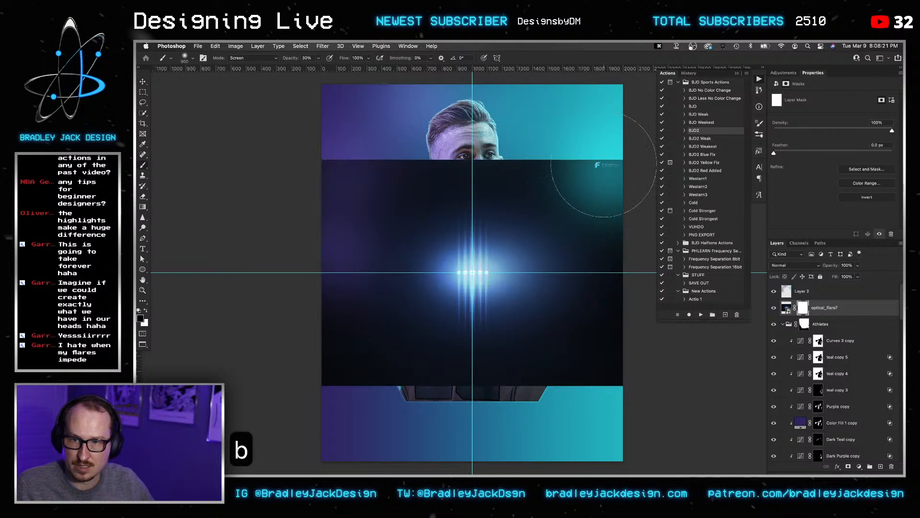
key(x)
key(bracketleft)
key(bracketleft)
key(bracketleft)
key(bracketleft)
key(bracketleft)
key(x)
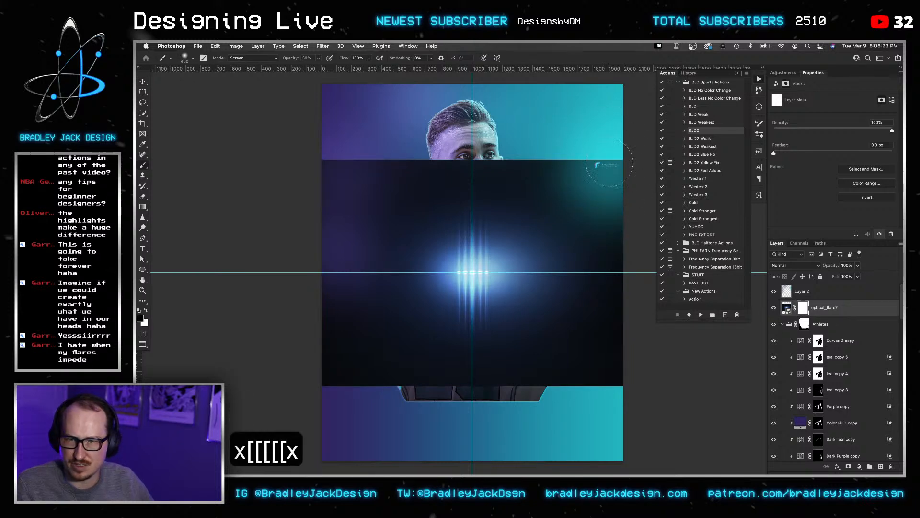
key(alt+shift+n)
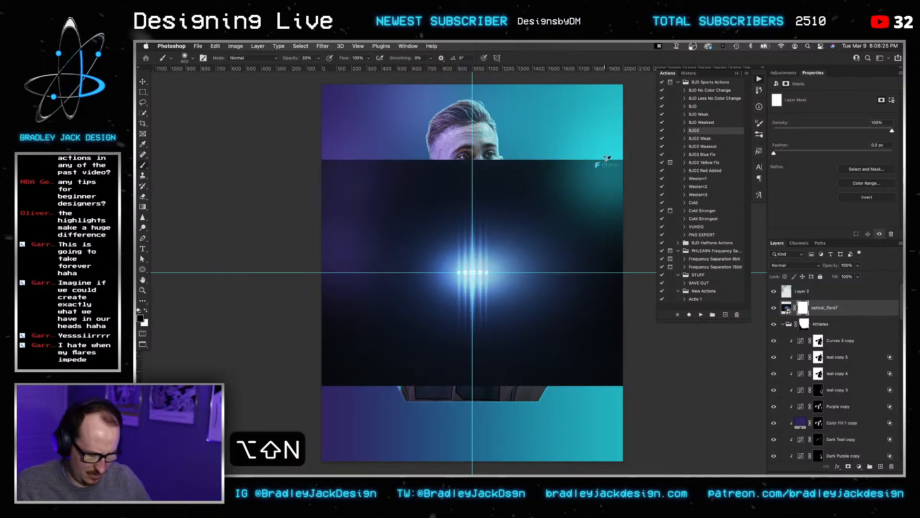
key(0)
drag(605, 162, 556, 180)
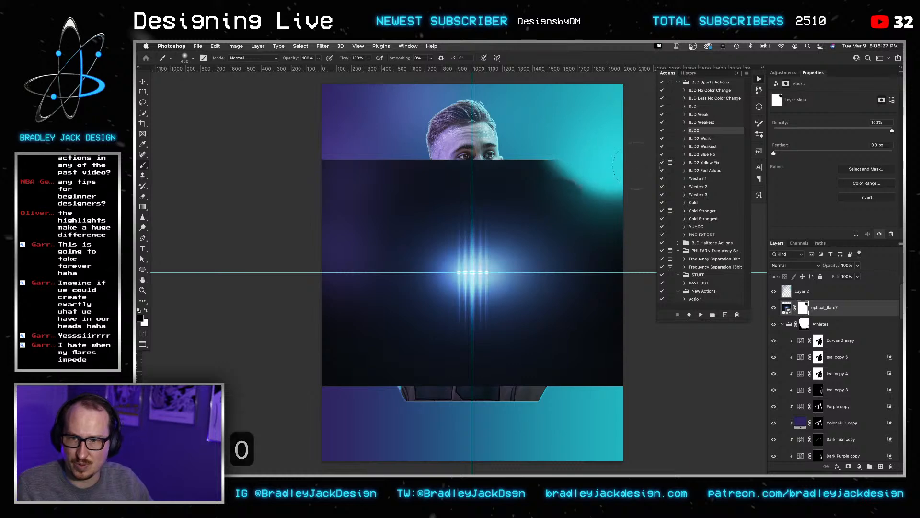
Set the flare's blend mode to Screen and move it over Malik's shoulders to about X -570 px, Y 299 px.
key(v)
key(v)
key(alt+shift+s)
key(v)
key(v)
drag(526, 288, 439, 259)
key(v)
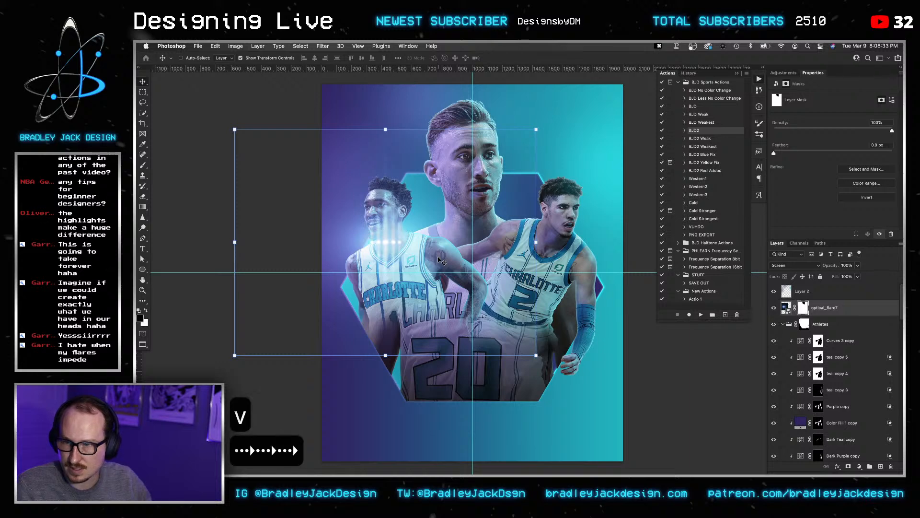
key(Right)
key(Right)
key(v)
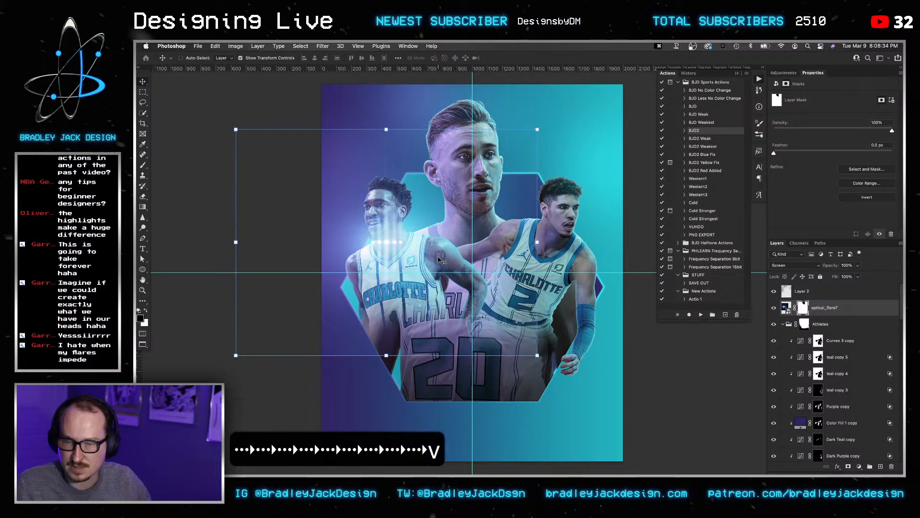
Add a Levels adjustment clipped to optical_flare7 and raise its black input level to about 18.
click(785, 73)
click(799, 89)
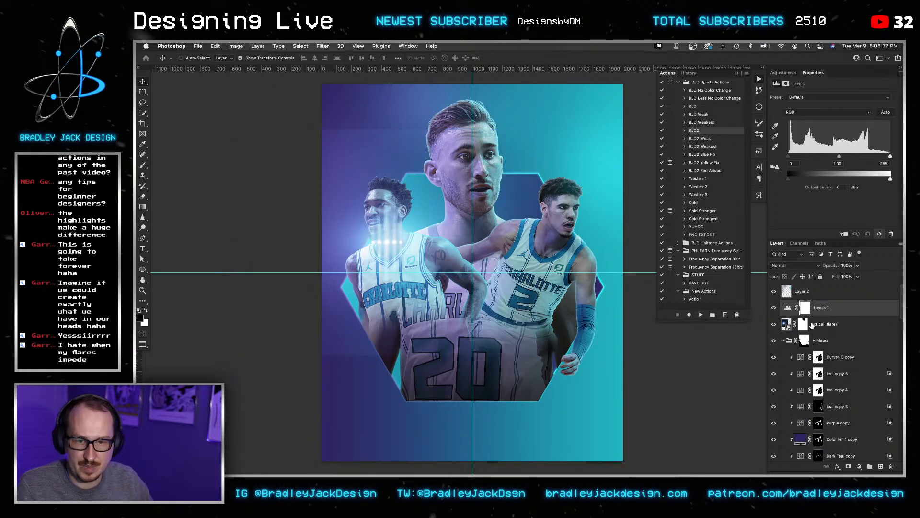
alt+click(814, 315)
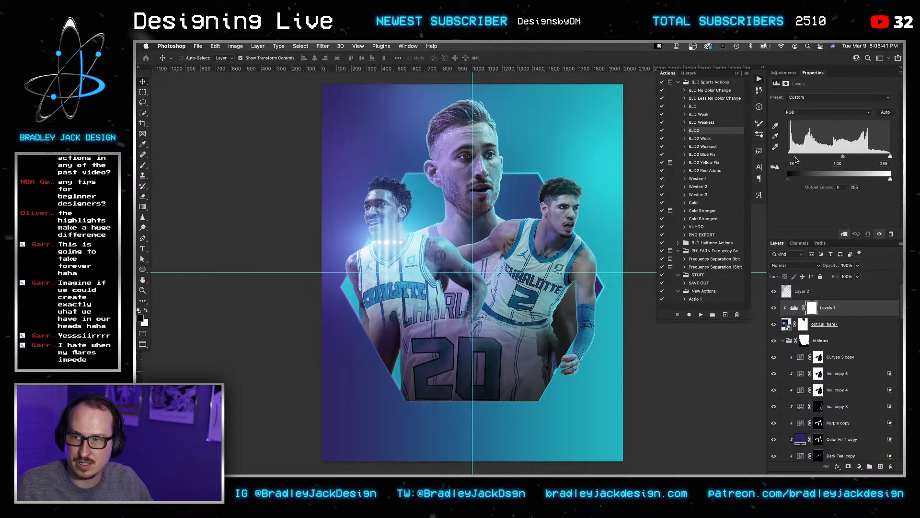
Group the optical_flare7 layer with its Levels adjustment and name the group Flare.
shift+click(837, 320)
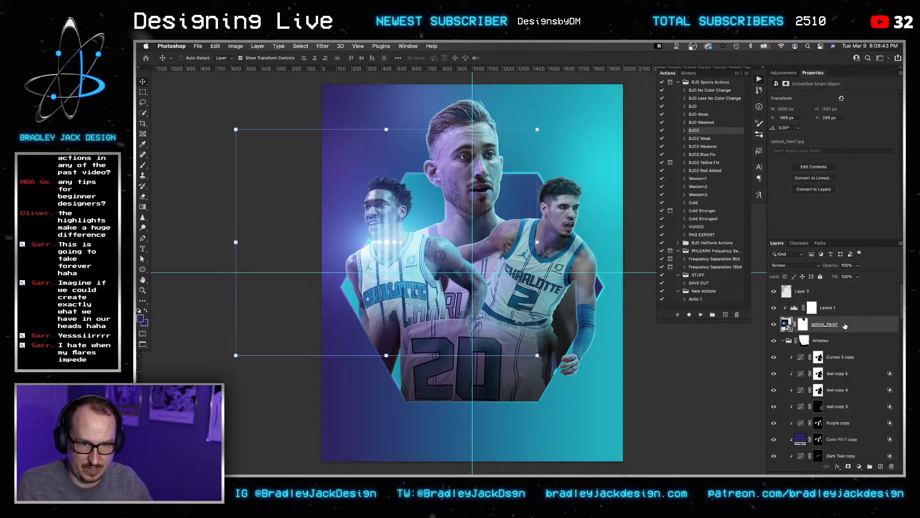
key(super+g)
double_click(804, 304)
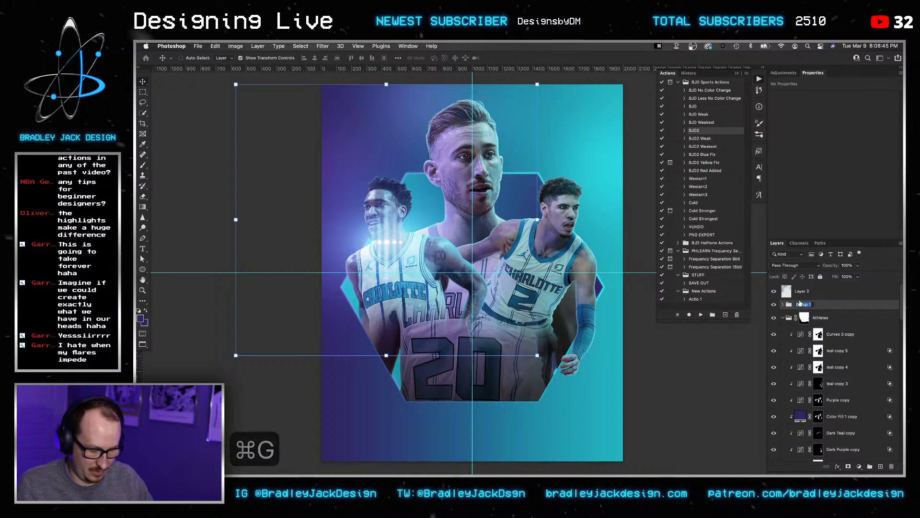
text(Flare)
key(Return)
Mask the Flare group with Malik's silhouette, invert the mask so the flare sits behind him, and save the poster.
scroll(828, 345, down, 10)
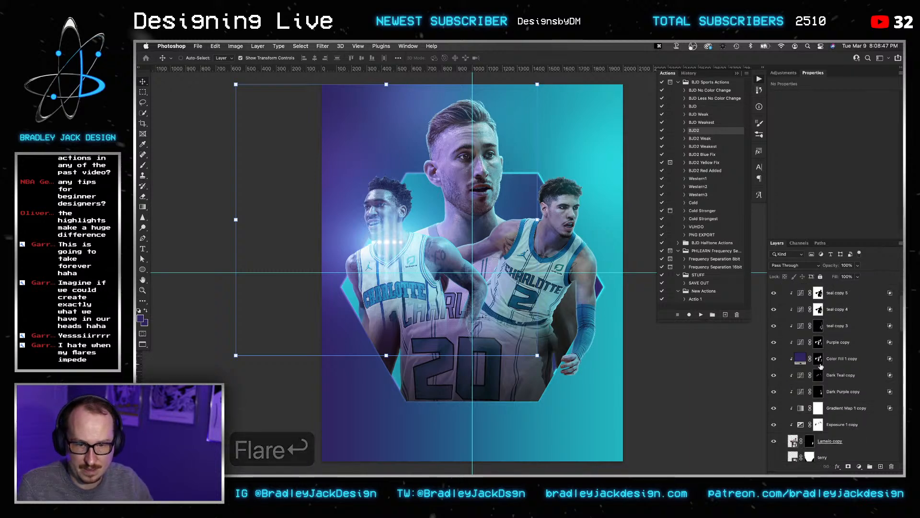
scroll(810, 346, down, 5)
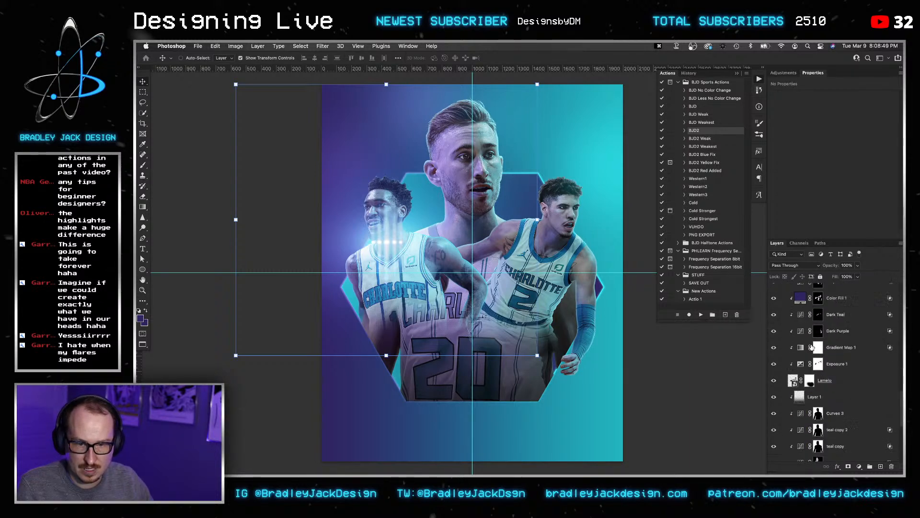
scroll(793, 384, down, 8)
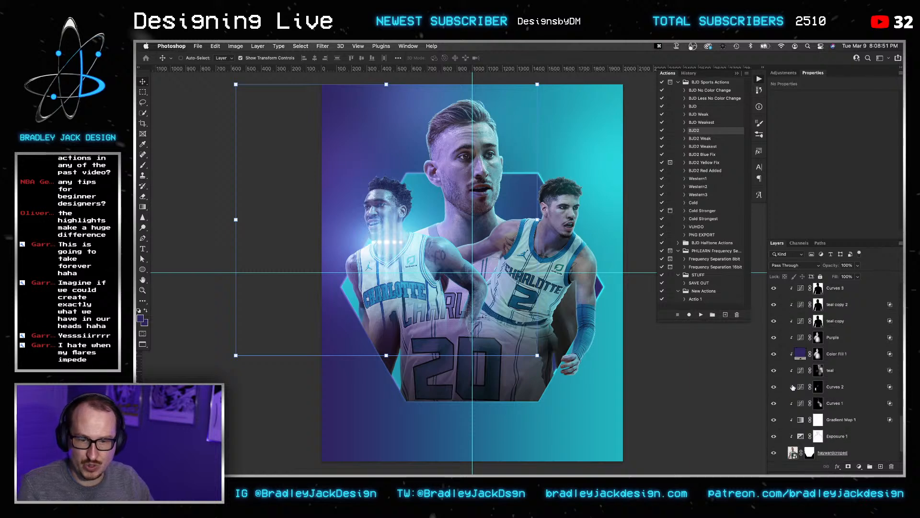
scroll(792, 416, up, 8)
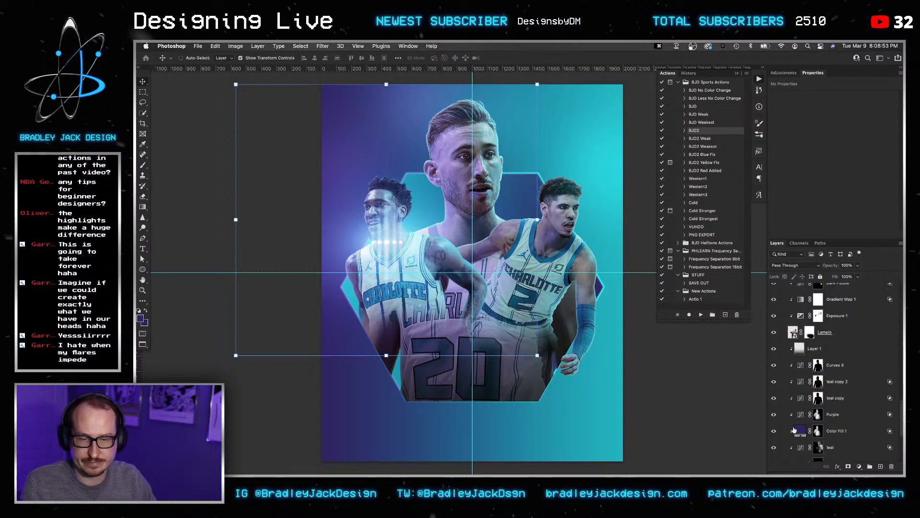
scroll(794, 382, down, 5)
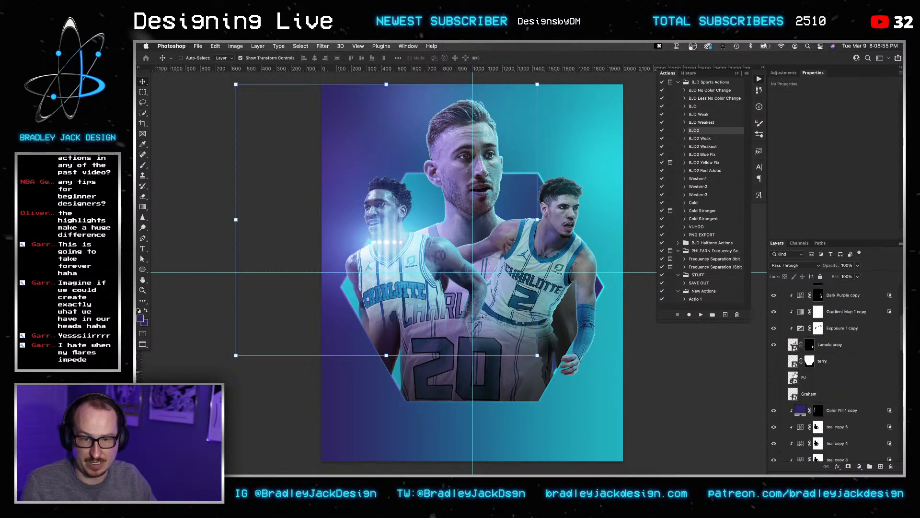
super+click(794, 365)
scroll(815, 383, up, 8)
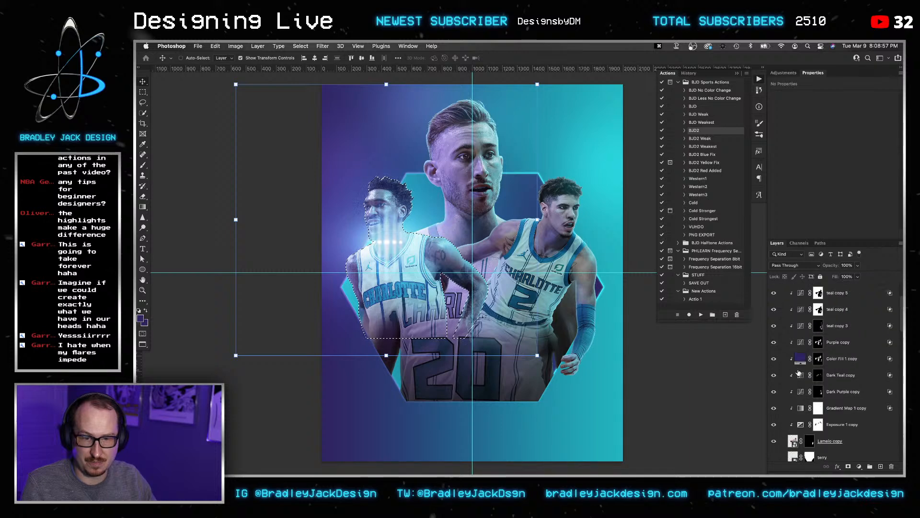
click(847, 467)
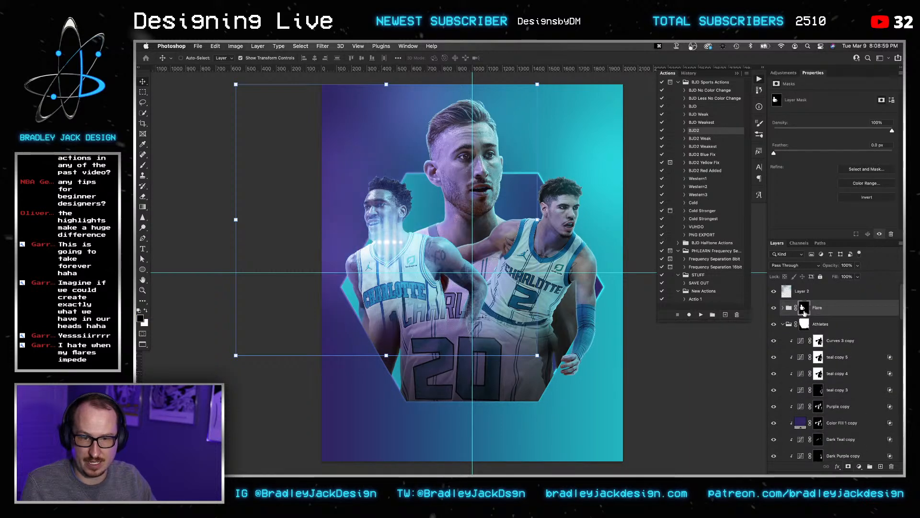
key(super+i)
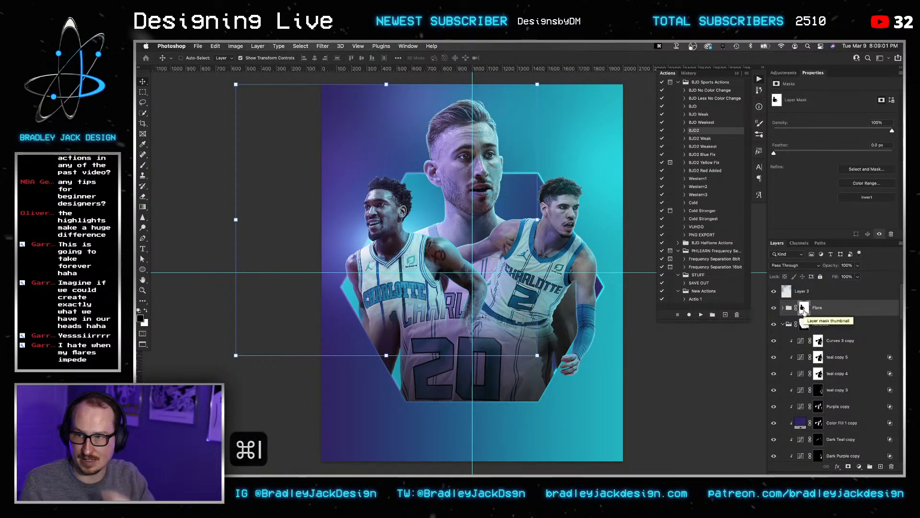
key(super+s)
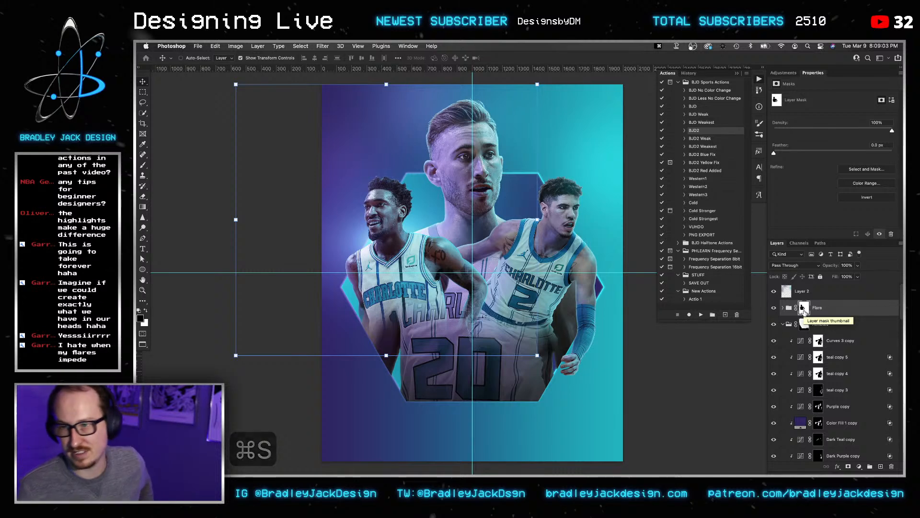
Place lens_flare_18 1.jpg from the Flares folder in Adobe Bridge into the Flare group, directly above its Levels 1 adjustment.
click(783, 307)
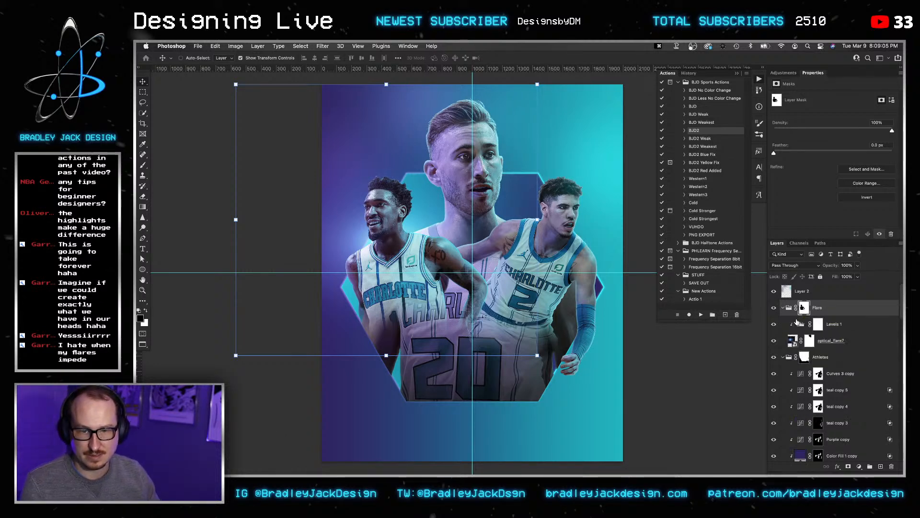
click(826, 326)
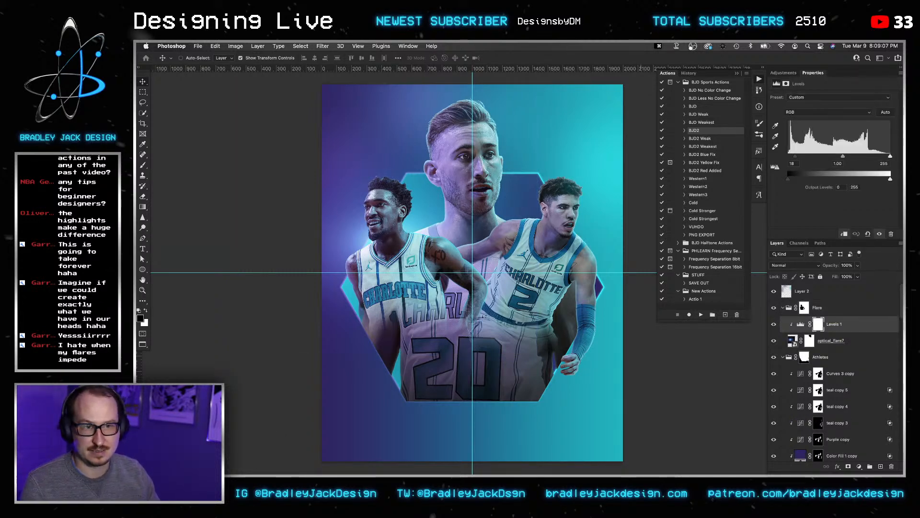
mouse_move(642, 472)
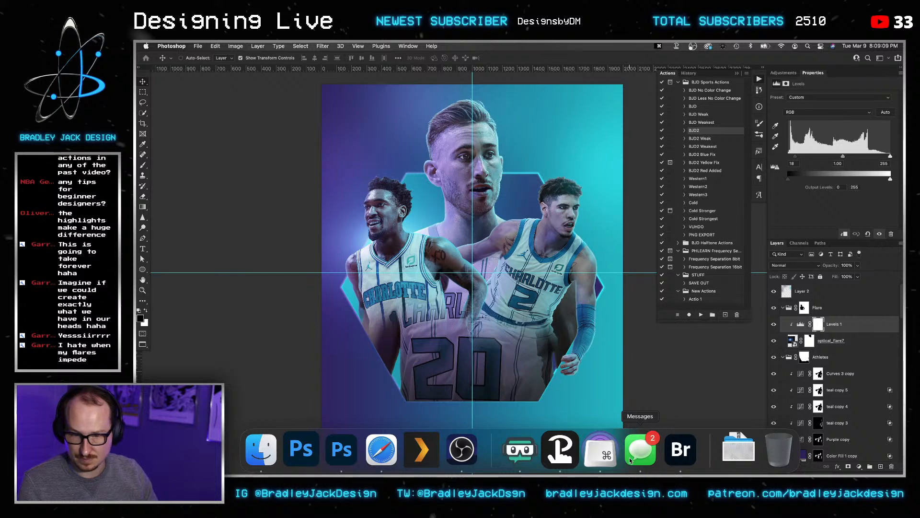
click(681, 449)
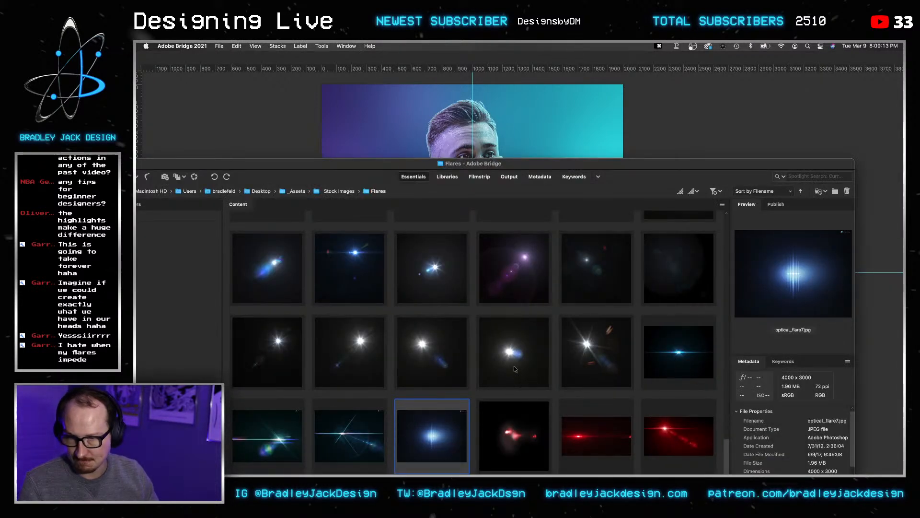
scroll(516, 362, up, 2)
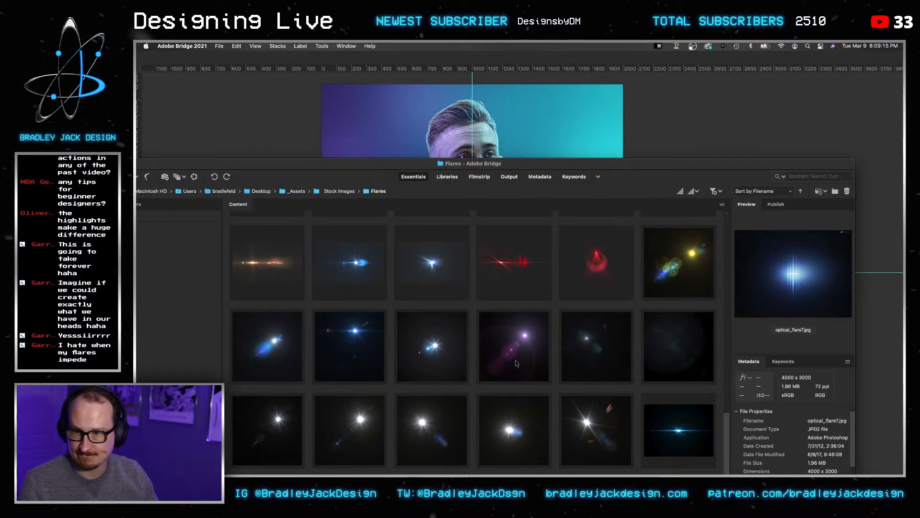
drag(585, 362, 468, 139)
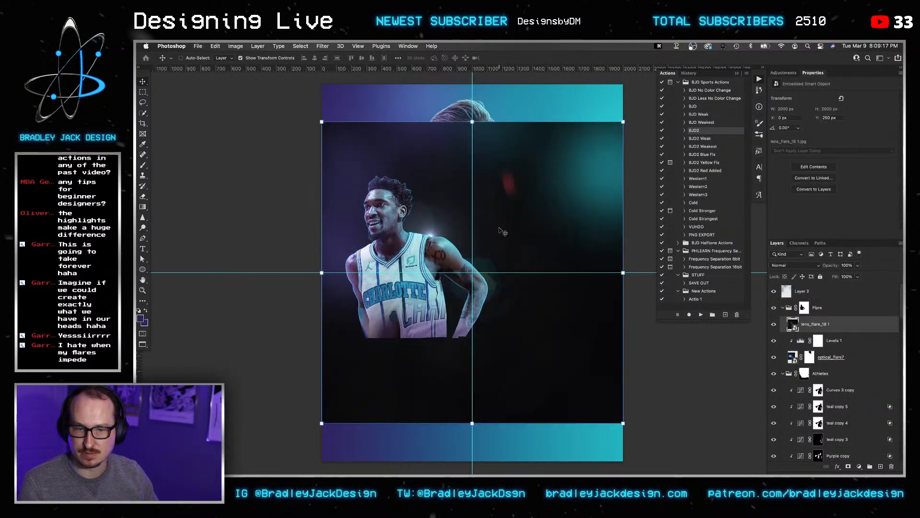
Set the lens_flare_18 1 layer to Screen and move it behind Malik to about X -404 px, Y 291 px.
key(alt+shift+s)
key(v)
drag(437, 268, 382, 276)
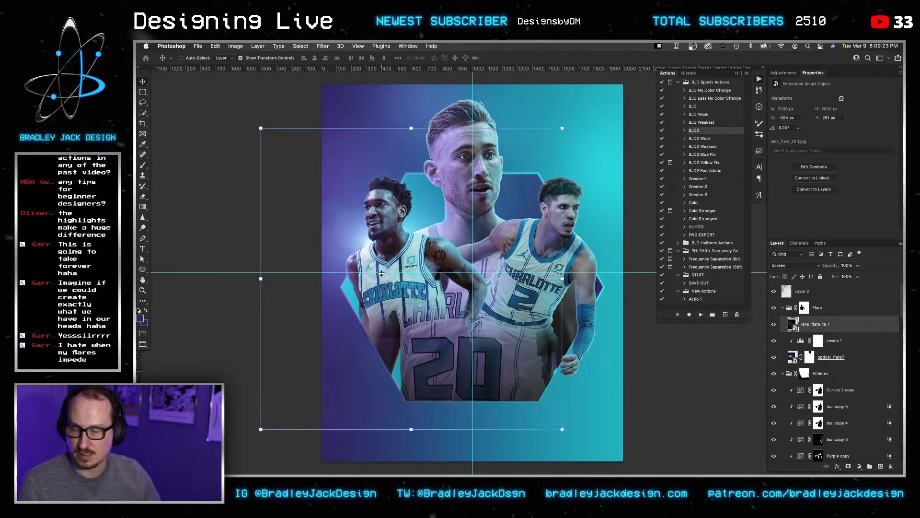
key(Down)
key(Down)
key(Down)
Copy the Levels 1 adjustment above lens_flare_18 1, clipped to that layer, and save the poster.
drag(790, 341, 814, 319)
key(v)
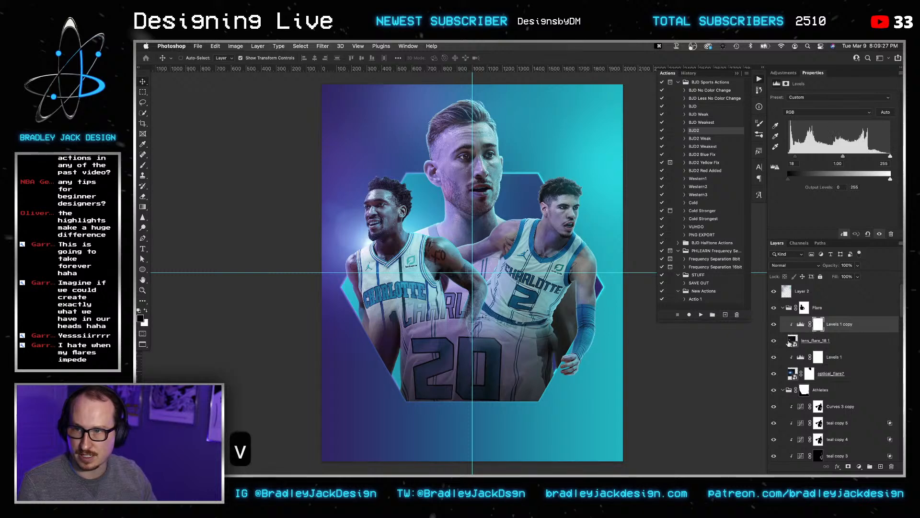
key(super+s)
key(v)
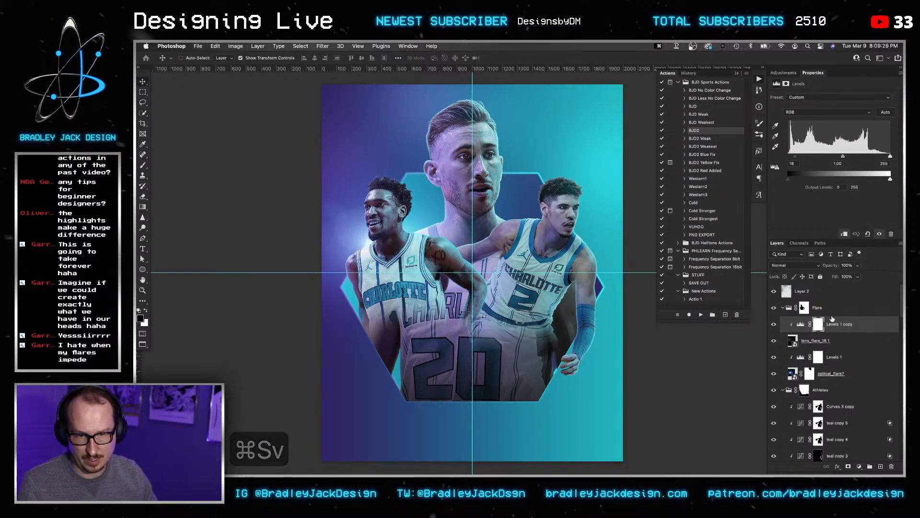
Duplicate the Flare group and load the silhouette of the Lamelo layer as a selection.
click(821, 308)
key(super+j)
scroll(810, 335, down, 10)
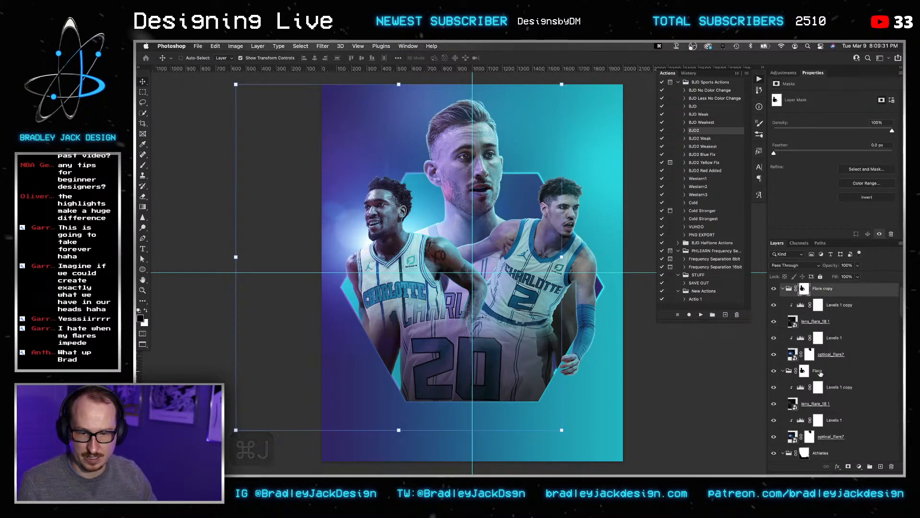
scroll(815, 369, down, 10)
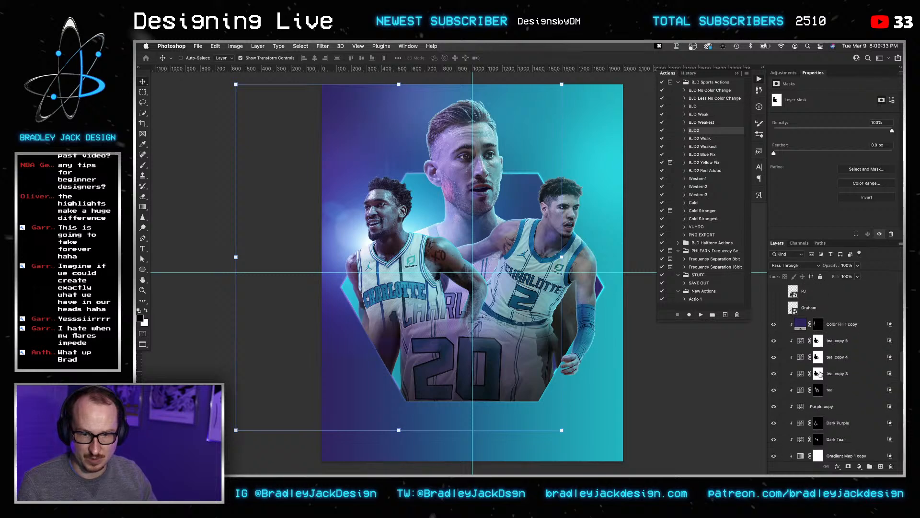
scroll(796, 364, down, 8)
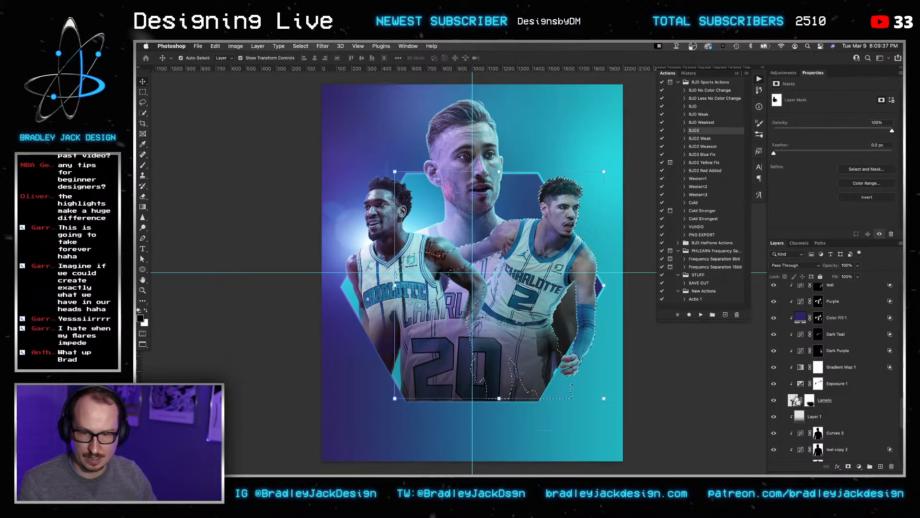
super+click(793, 400)
scroll(796, 383, up, 15)
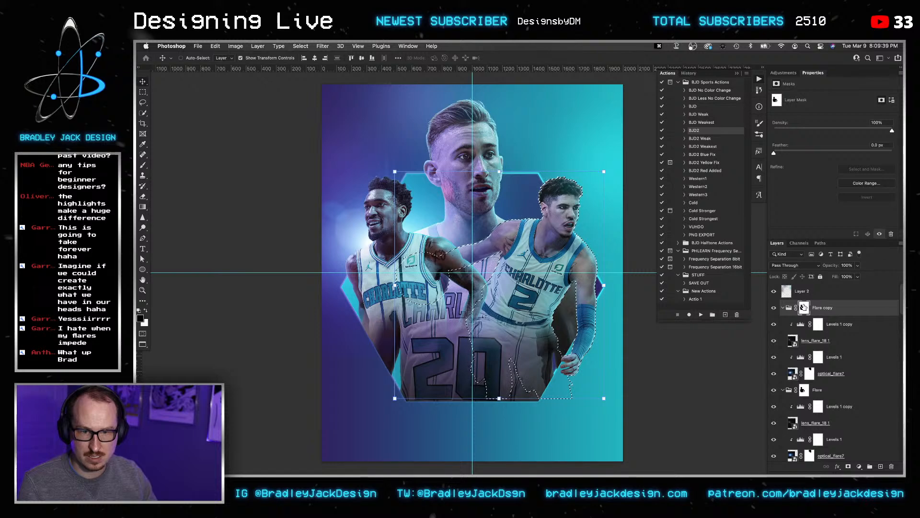
Replace the Flare copy group's mask with one made from Lamelo's silhouette and invert it.
right_click(804, 306)
click(811, 321)
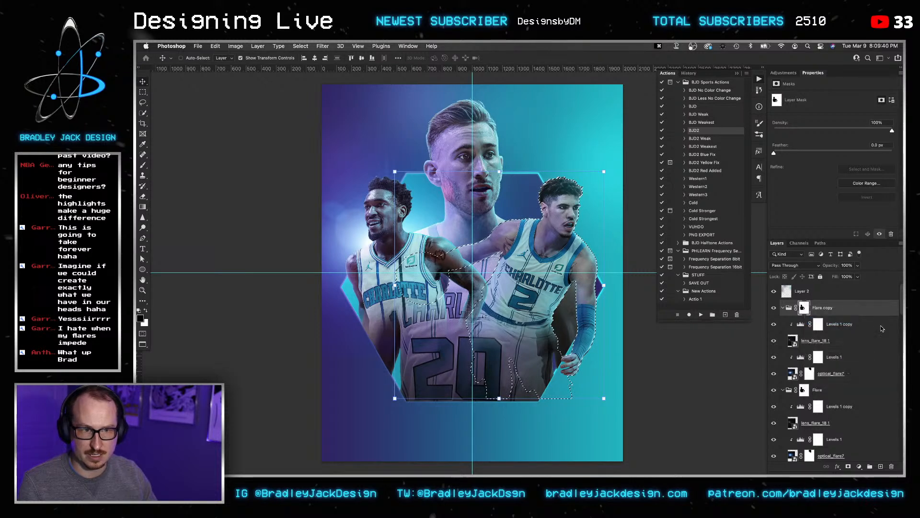
click(848, 466)
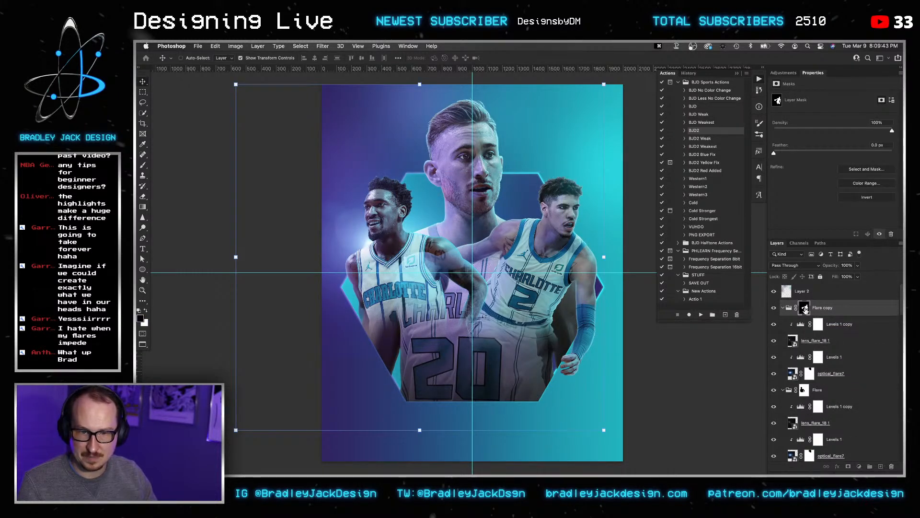
key(super+i)
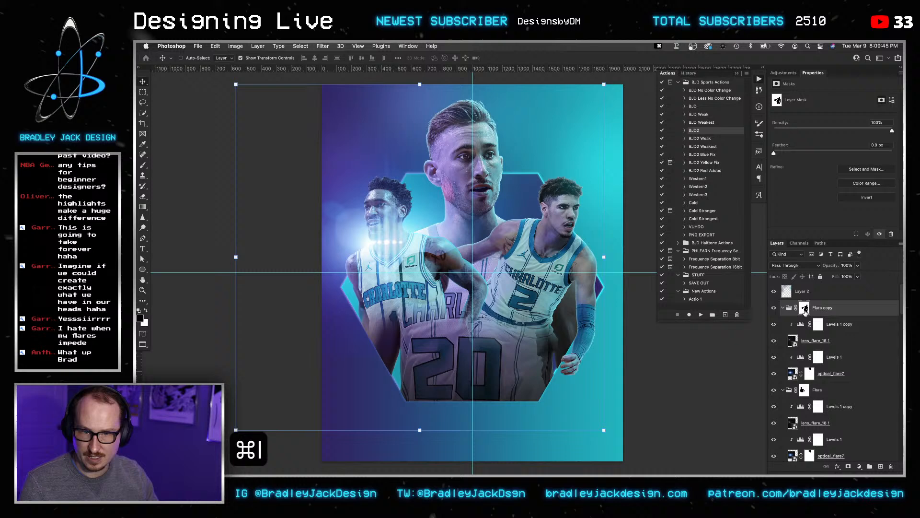
Move all four layers inside the Flare copy group across the poster so the flare glows behind Lamelo's shoulder.
click(836, 324)
shift+click(845, 375)
key(v)
drag(411, 261, 544, 246)
drag(555, 251, 559, 244)
key(v)
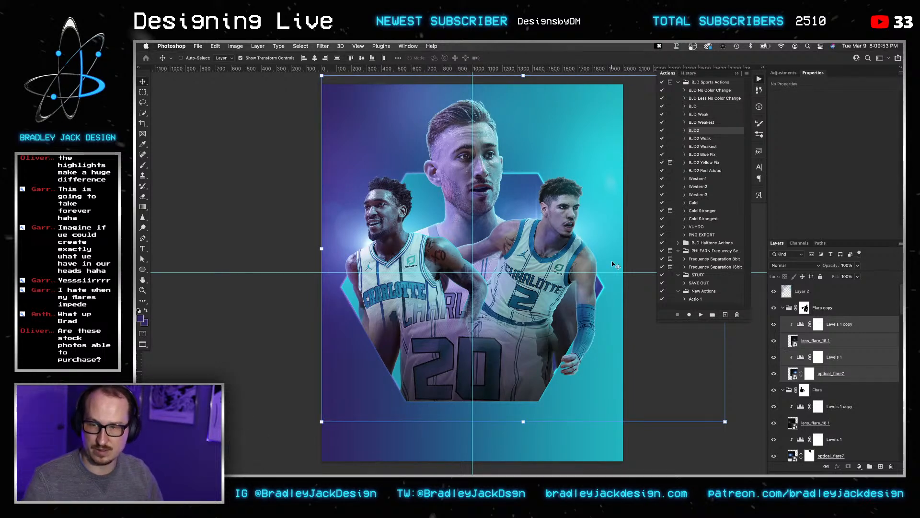
Fine-tune the position of the Flare copy layers behind Lamelo, nudging them slightly up and to the right.
key(Up)
key(Up)
key(Up)
key(Left)
key(Up)
key(Up)
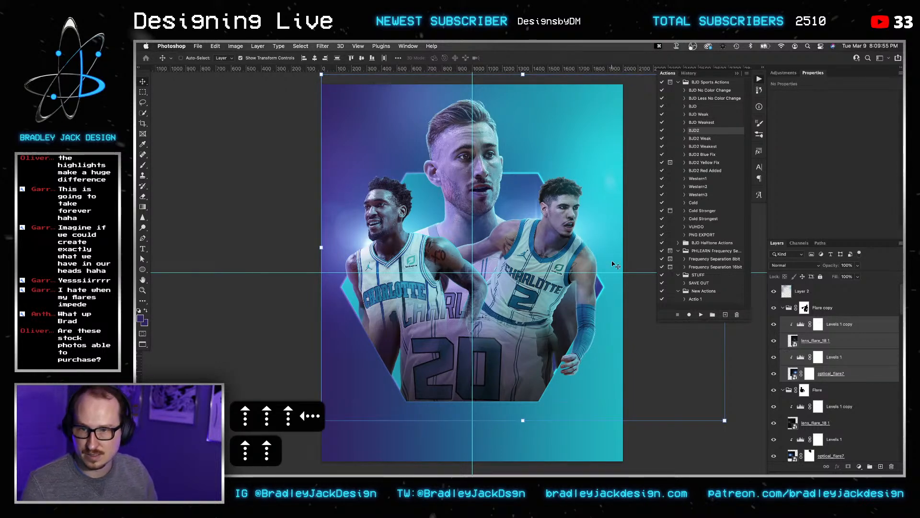
key(Right)
key(Right)
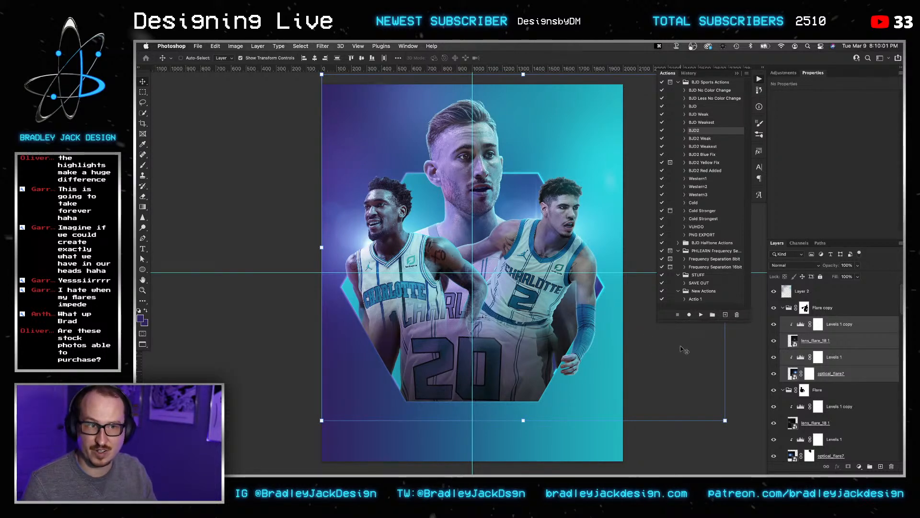
key(v)
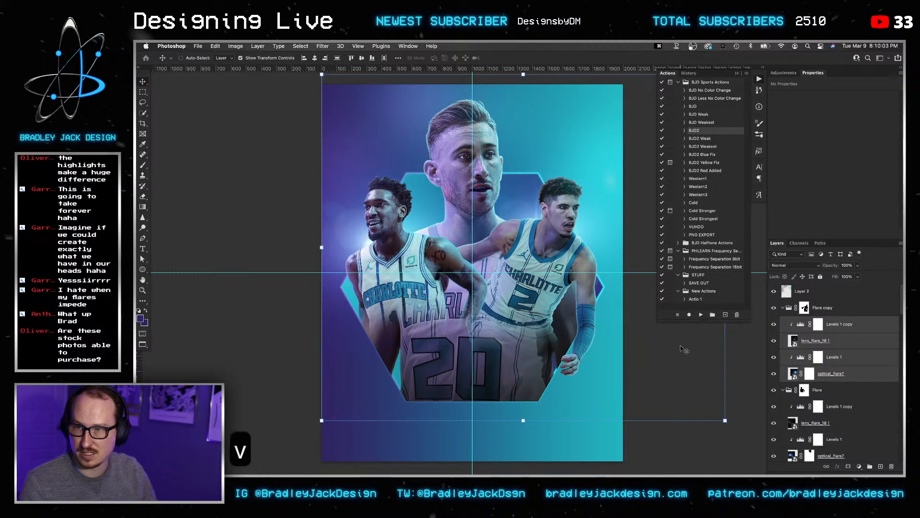
key(shift+Up)
key(shift+Right)
key(shift+Right)
key(Down)
key(Down)
key(v)
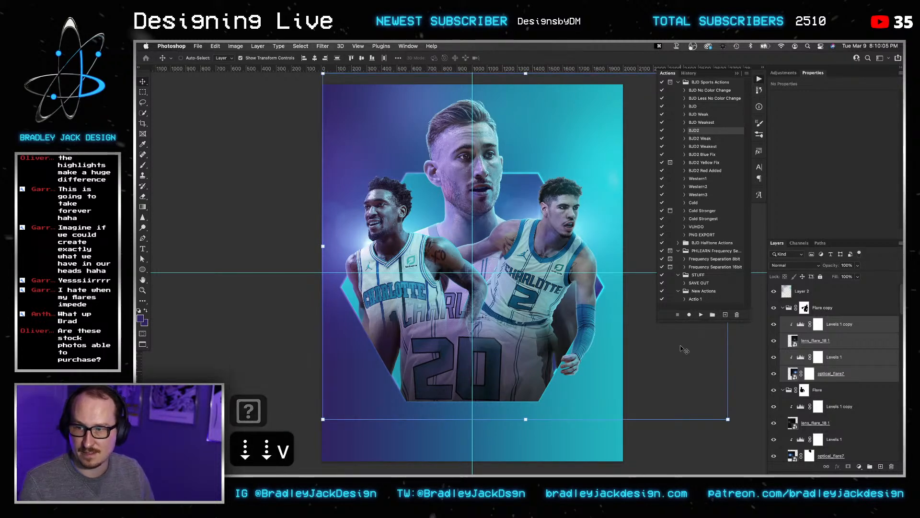
key(super+Tab)
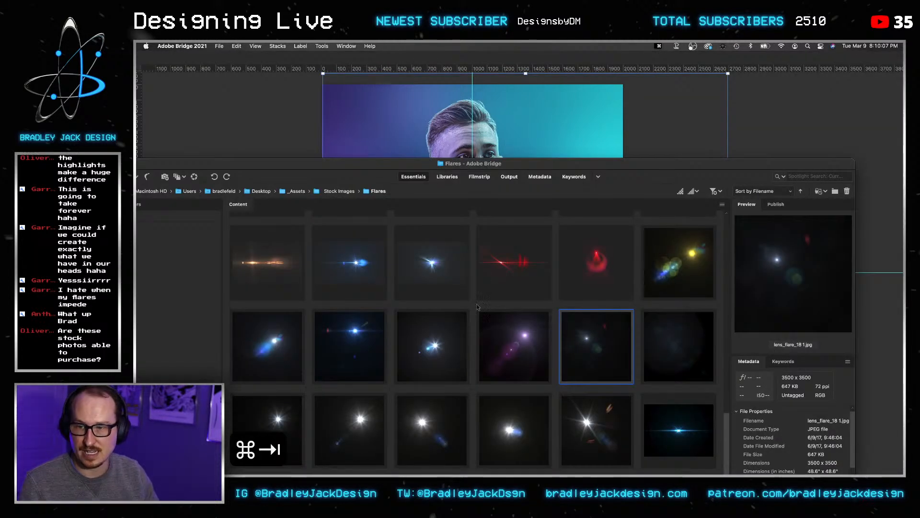
drag(579, 164, 627, 178)
click(674, 138)
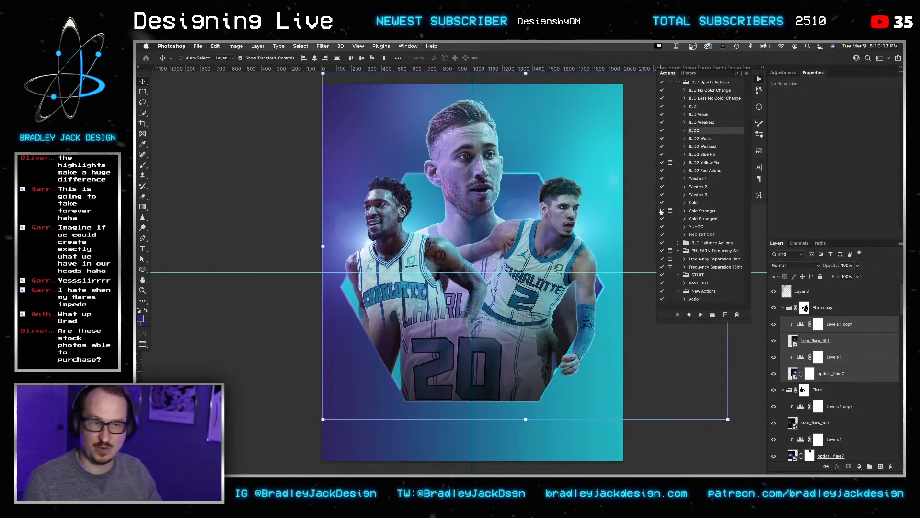
Save the poster and collapse the Actions panel.
key(super+s)
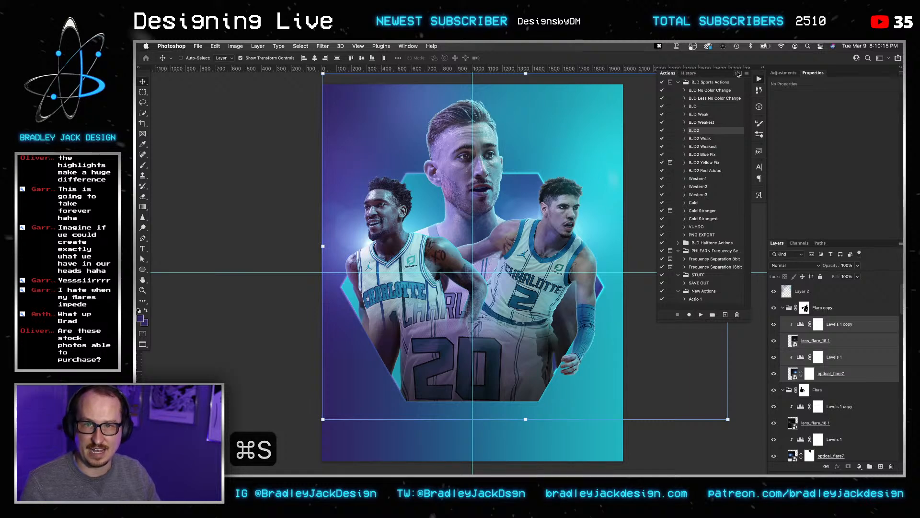
click(738, 73)
Duplicate the Flare copy group and locate the haywardcropped layer of the large central player in the layer stack.
key(super+j)
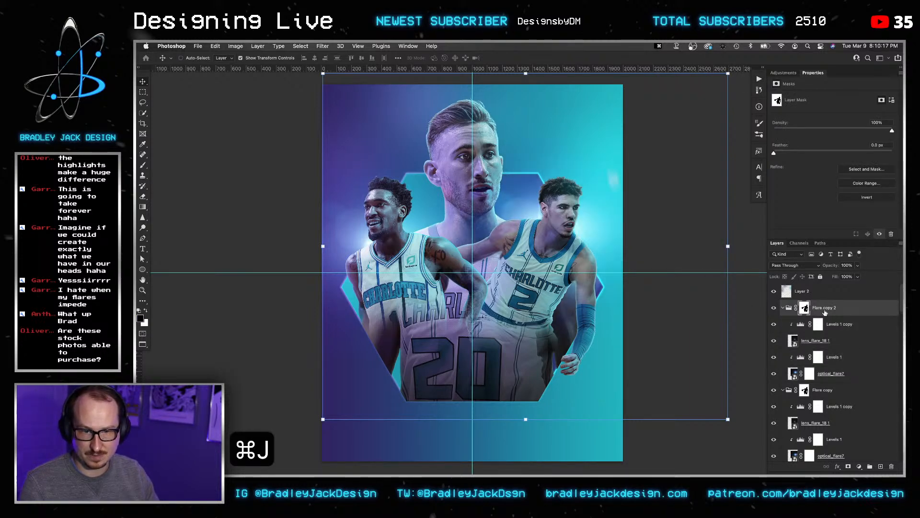
scroll(822, 326, down, 8)
scroll(819, 333, down, 10)
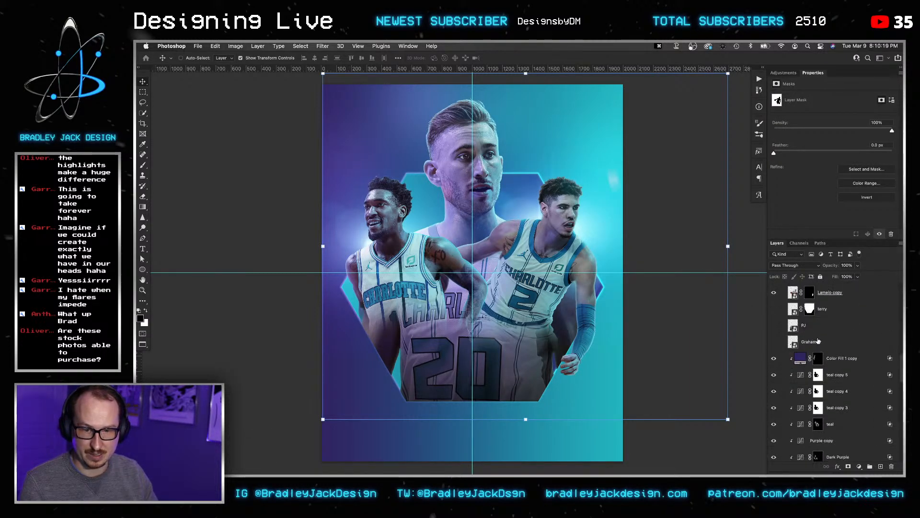
scroll(817, 342, down, 8)
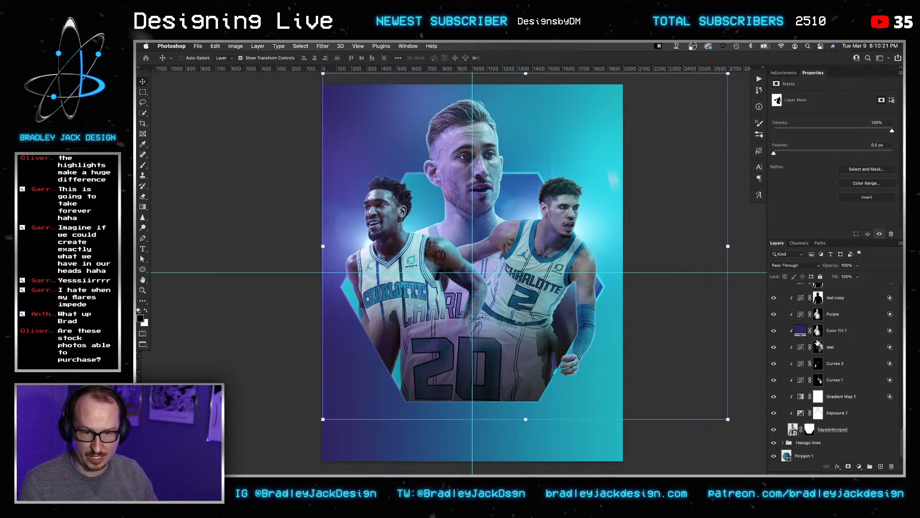
Replace the Flare copy 2 group's mask with an inverted mask made from the central player's layer outline.
super+click(794, 410)
scroll(819, 391, up, 8)
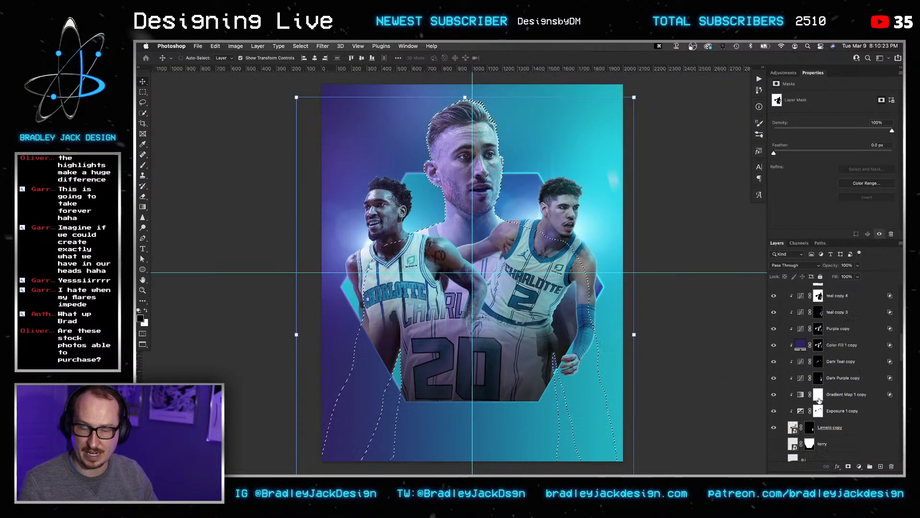
scroll(819, 391, up, 5)
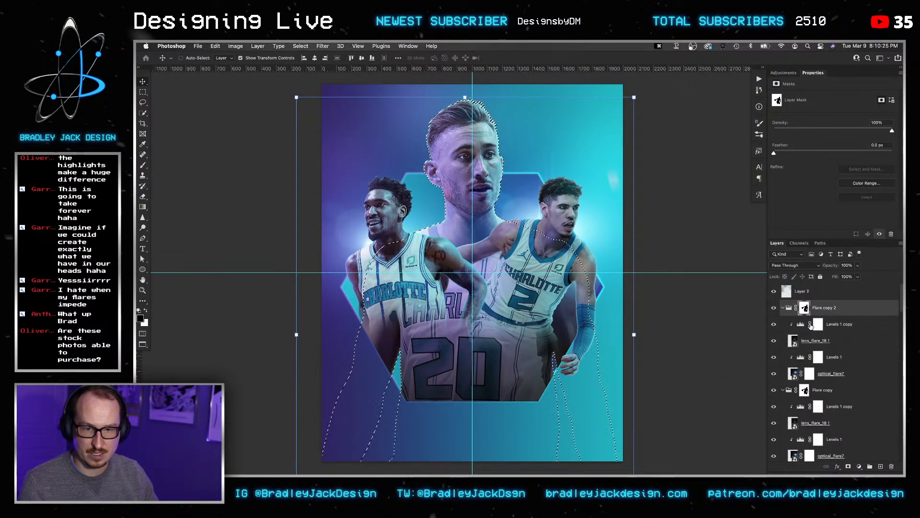
right_click(809, 312)
click(832, 327)
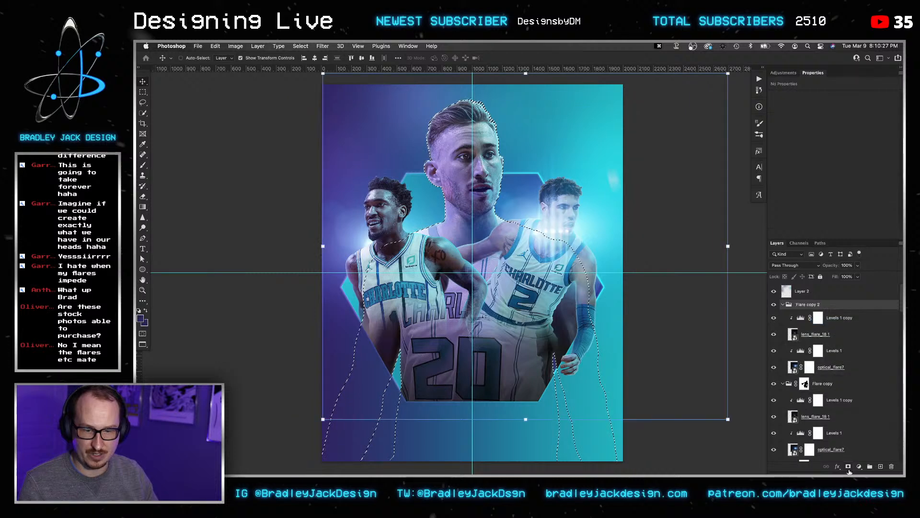
click(848, 467)
key(super+i)
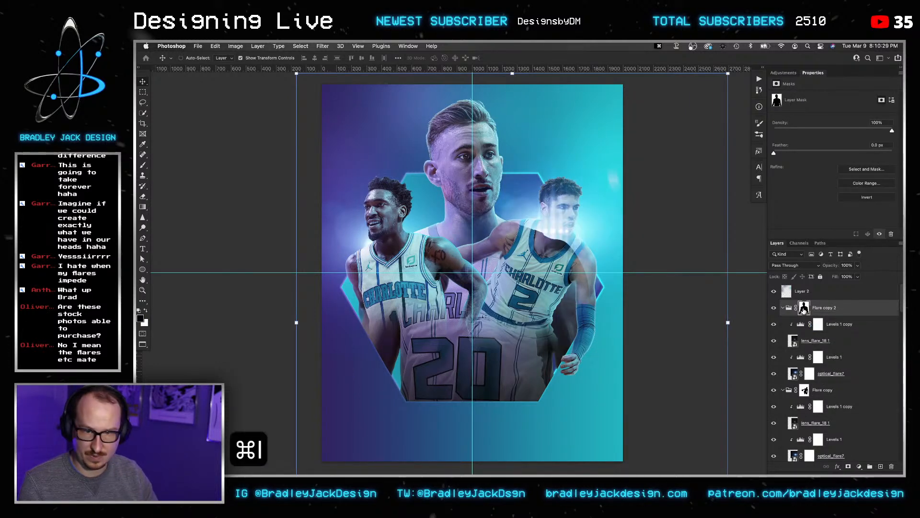
Move the optical_flare7 layer in the Flare copy 2 group so its glow sits behind the central player.
click(837, 324)
click(837, 341)
click(833, 370)
key(v)
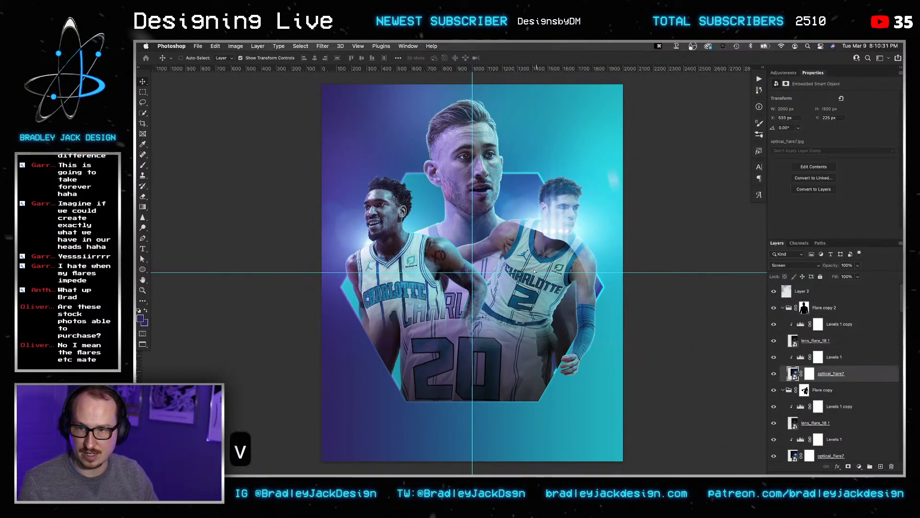
drag(498, 248, 574, 193)
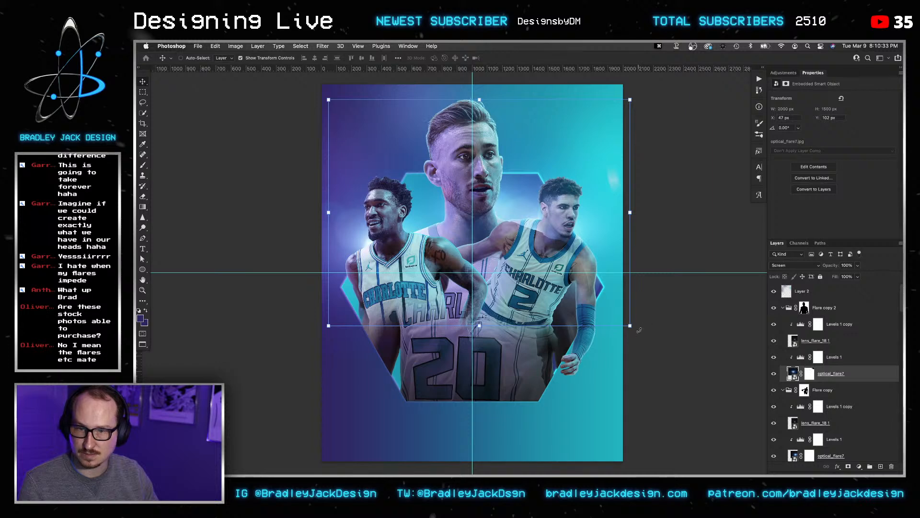
Enlarge the optical_flare7 layer in Flare copy 2 to about 145% and position it behind the central player's shoulders.
drag(637, 328, 710, 384)
drag(553, 266, 495, 236)
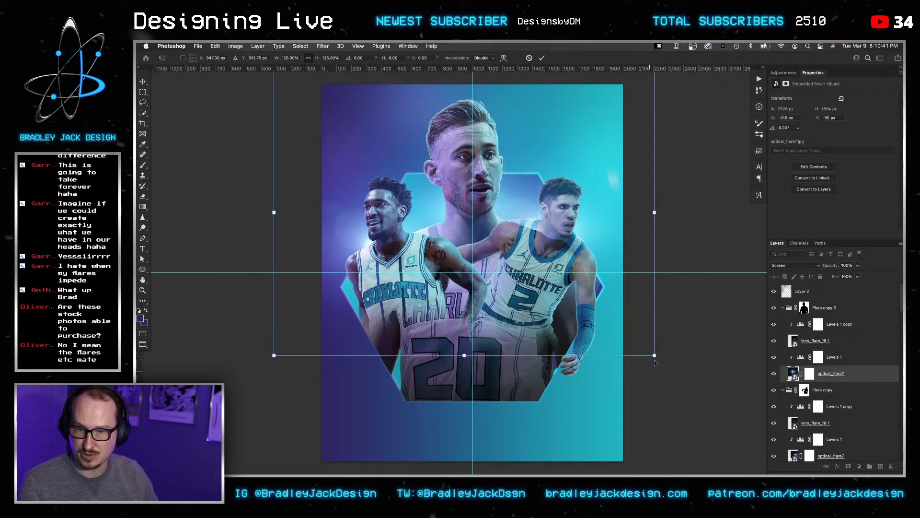
drag(655, 356, 681, 377)
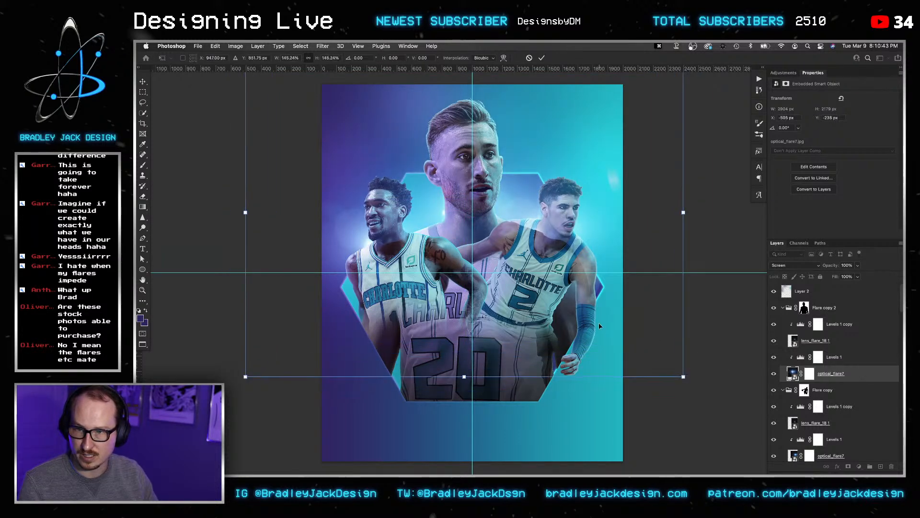
drag(597, 320, 599, 320)
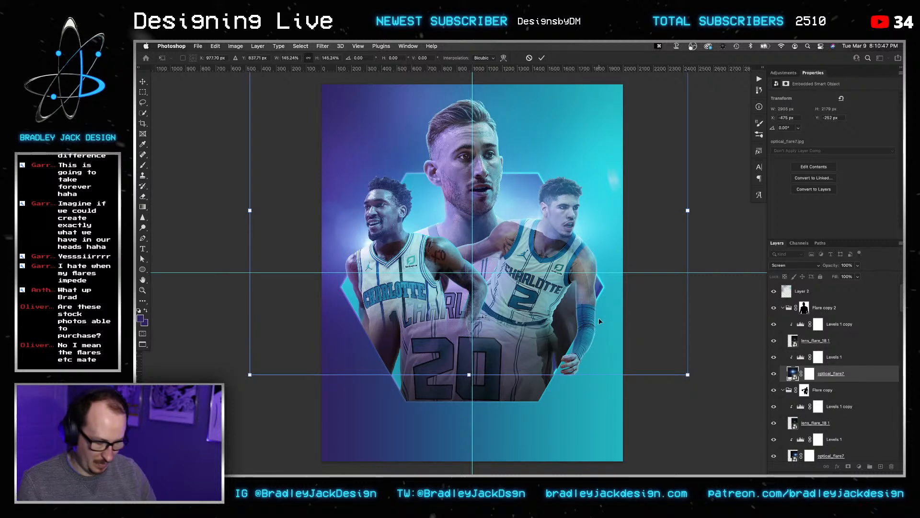
key(Return)
key(Return)
key(v)
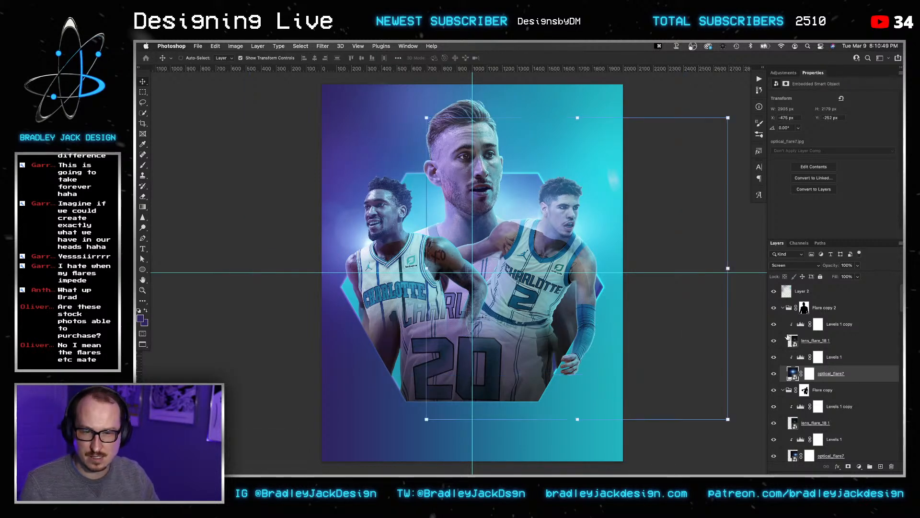
Move Flare copy 2's lens_flare_18 1 layer to the edge of the central player's hair, at about X 379 px, Y -548 px, and save.
click(815, 341)
drag(531, 258, 483, 134)
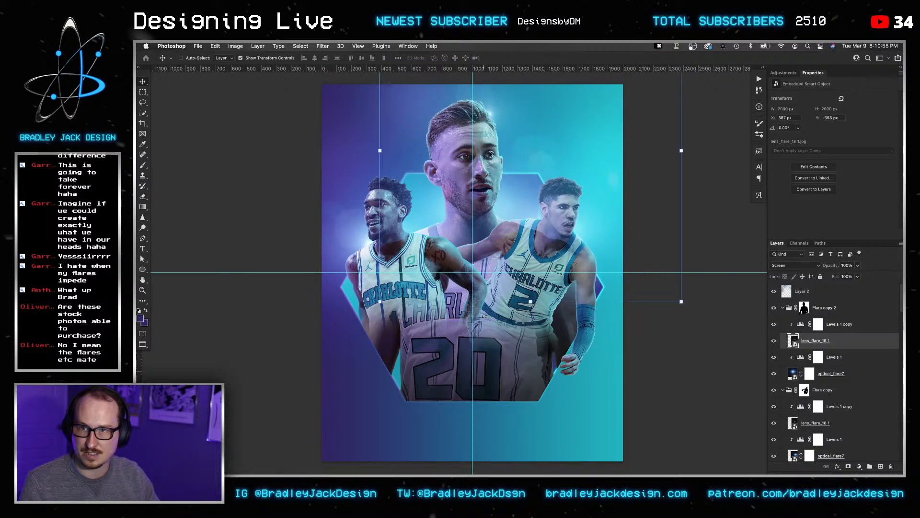
key(Down)
key(Down)
key(Down)
key(Down)
key(Down)
key(Down)
key(Down)
key(Down)
key(Down)
key(Down)
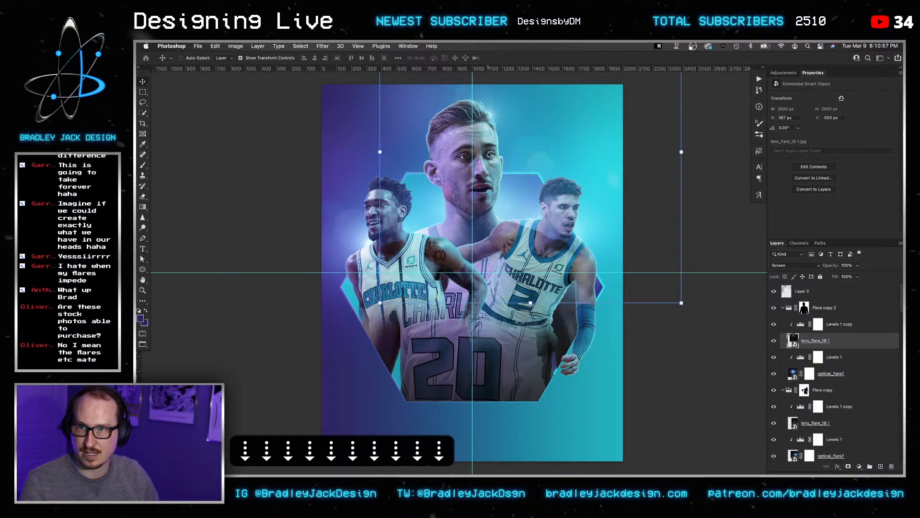
key(Left)
key(Down)
key(Down)
key(Left)
key(Left)
key(Left)
key(v)
key(cmd+s)
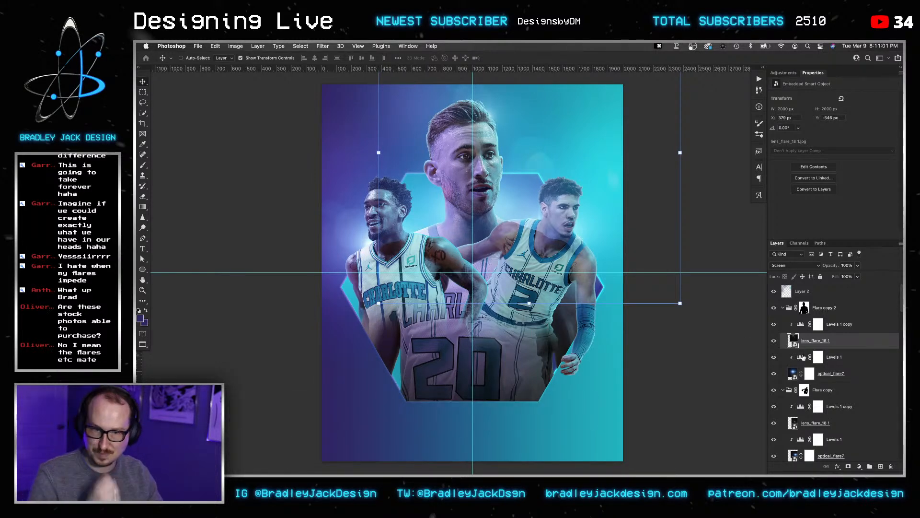
Move the collapsed Flare copy 2 group directly below Flare copy and load Flare copy's mask as a selection.
click(824, 309)
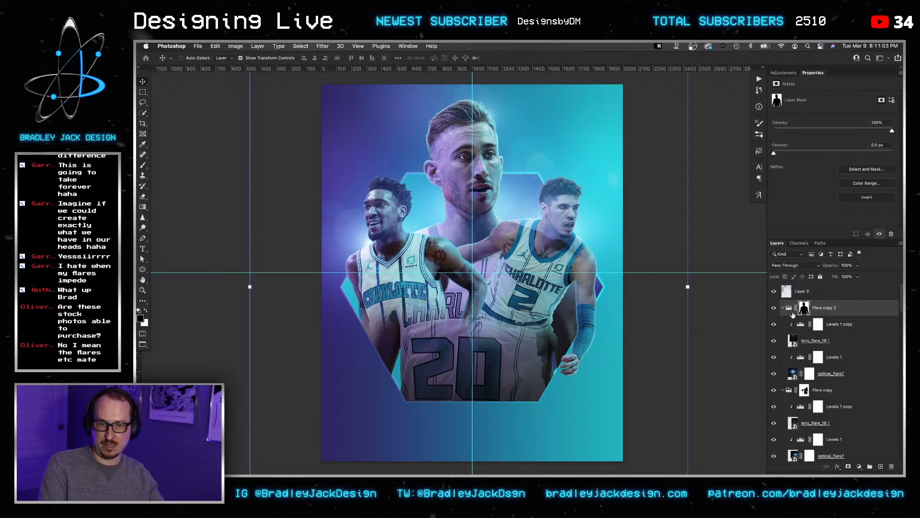
click(784, 308)
click(783, 325)
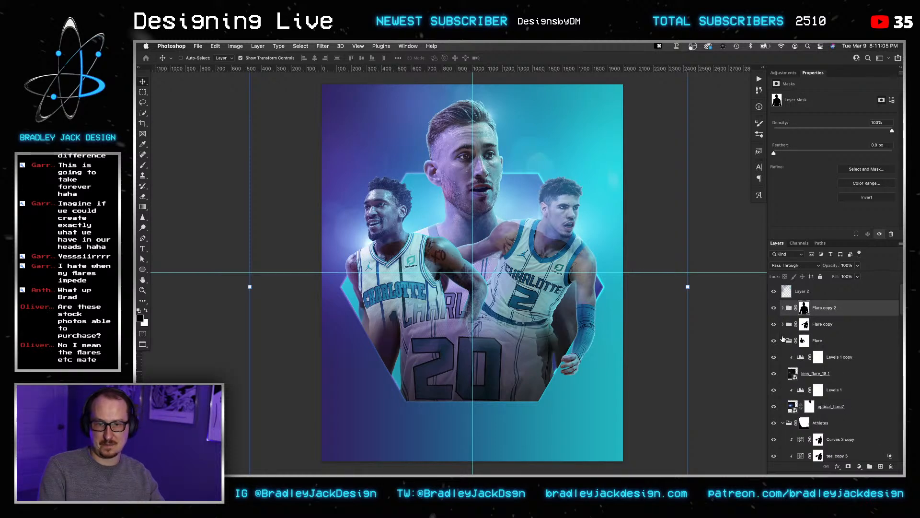
click(782, 340)
drag(827, 311, 831, 334)
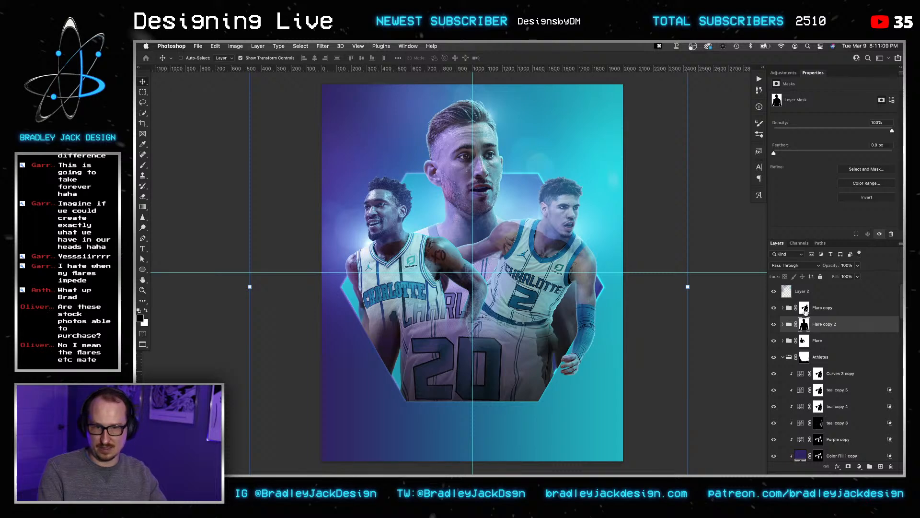
super+click(806, 310)
Try filling the selected area of the Flare copy 2 mask with white and with black.
key(BackSpace)
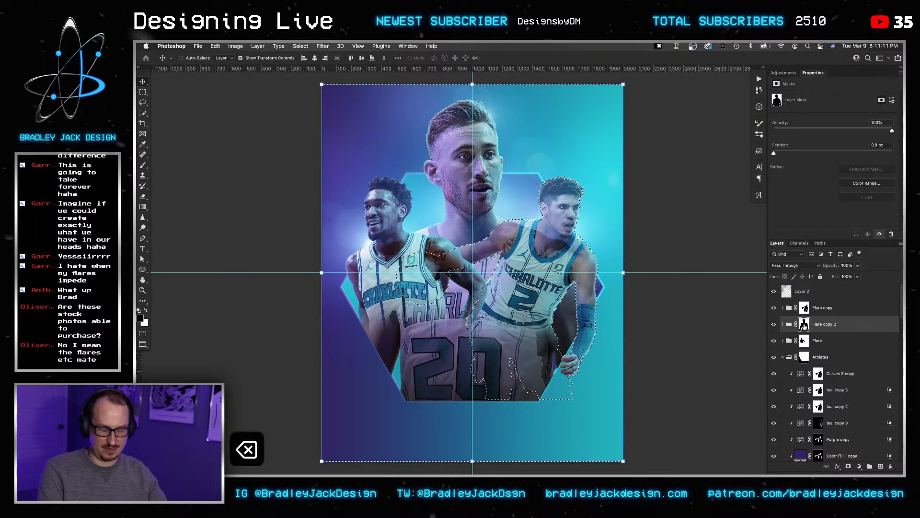
key(x)
key(BackSpace)
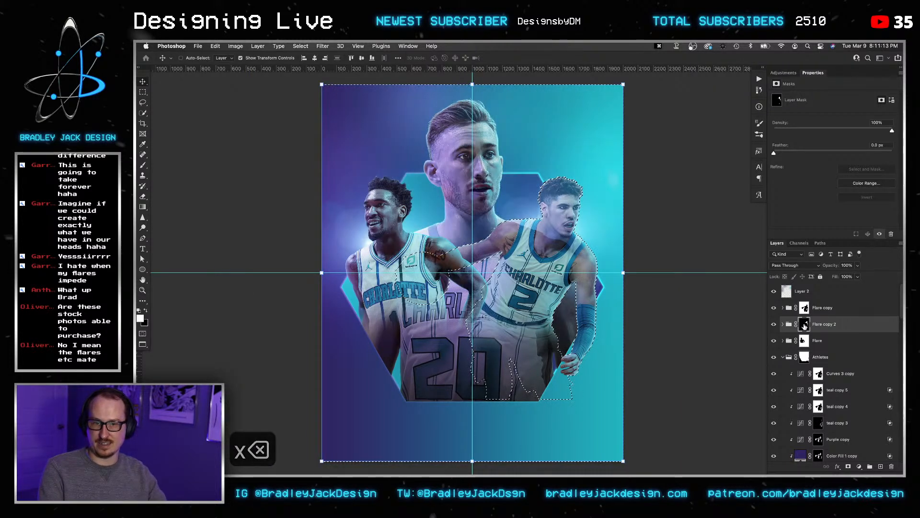
key(super+z)
key(super+z)
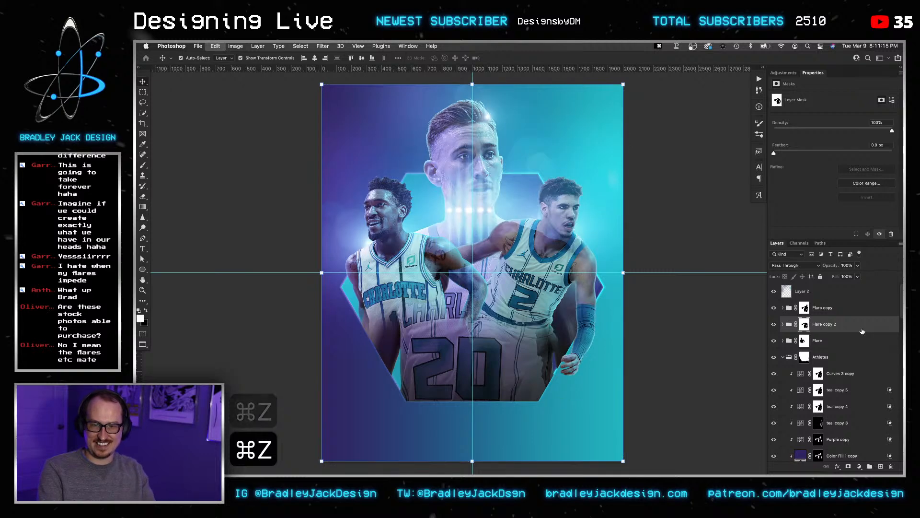
key(x)
key(BackSpace)
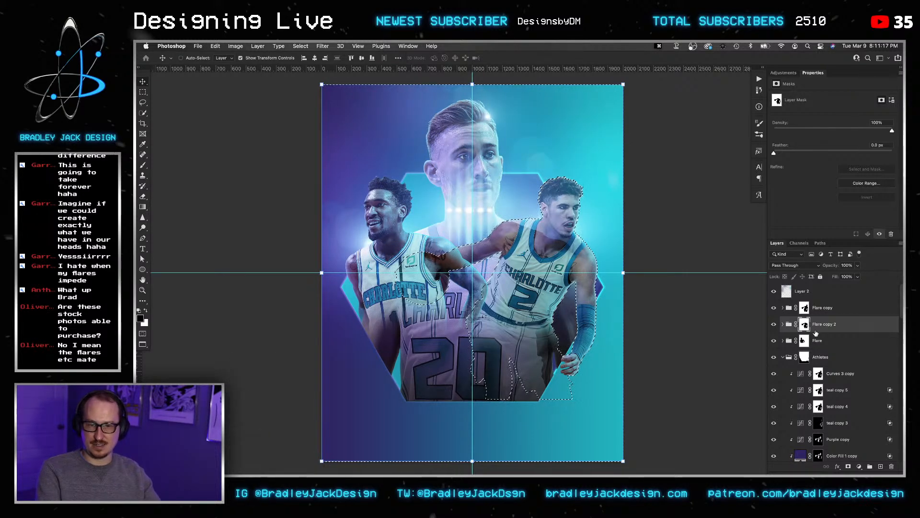
key(super+z)
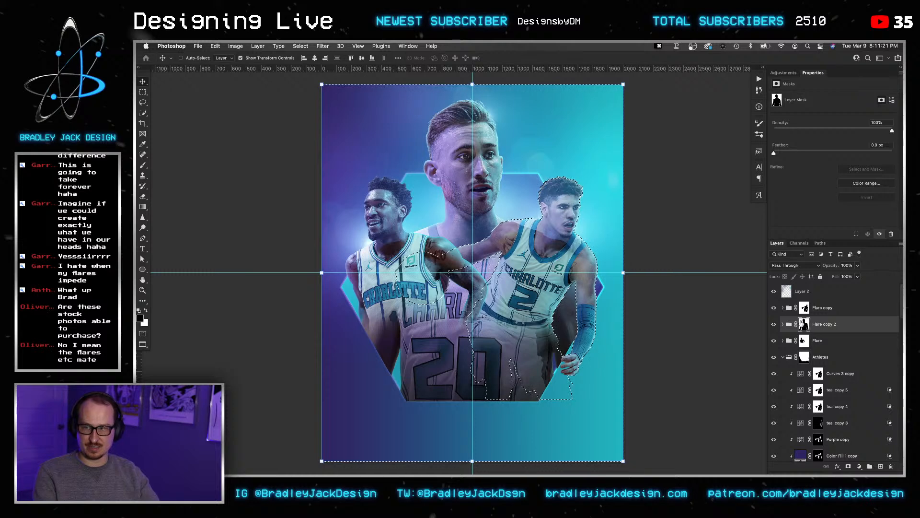
key(BackSpace)
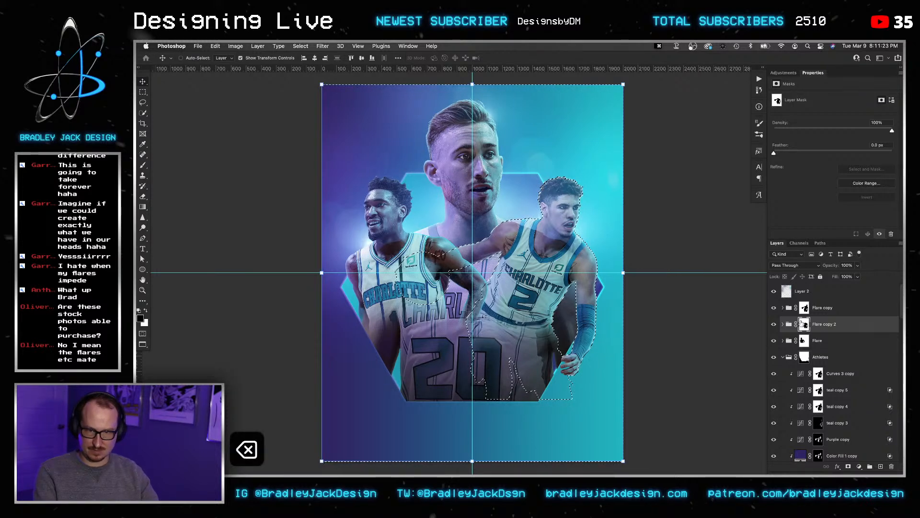
key(super+z)
key(x)
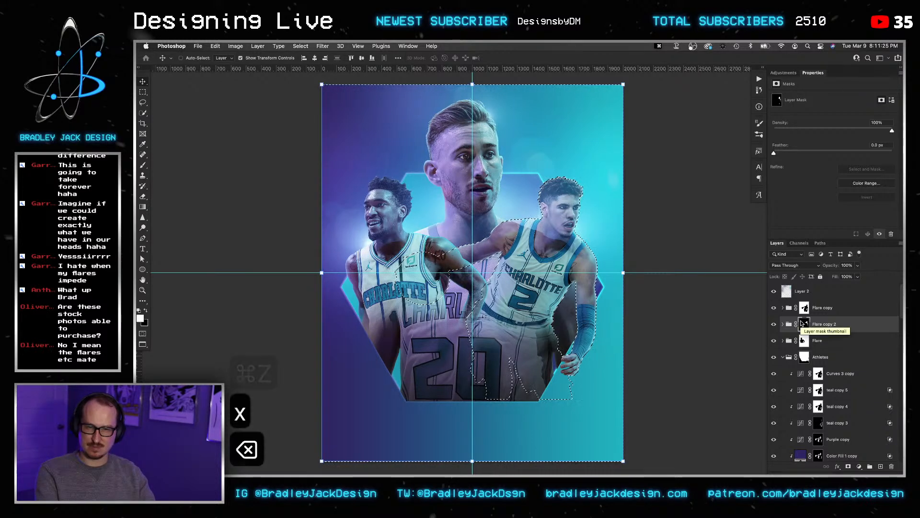
key(super+z)
key(x)
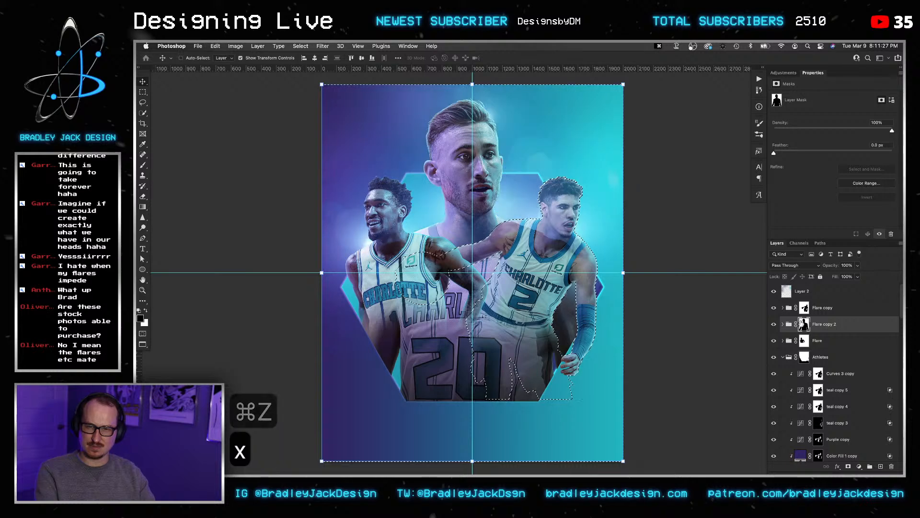
key(g)
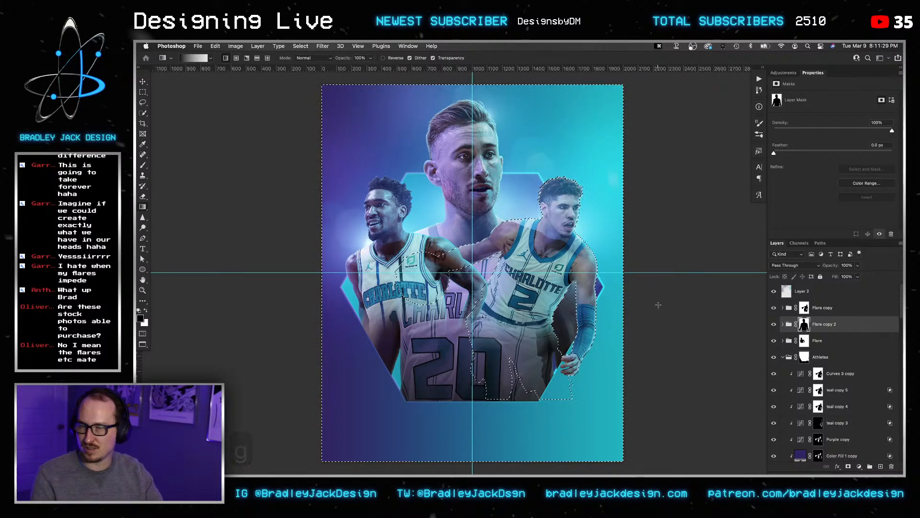
key(alt+BackSpace)
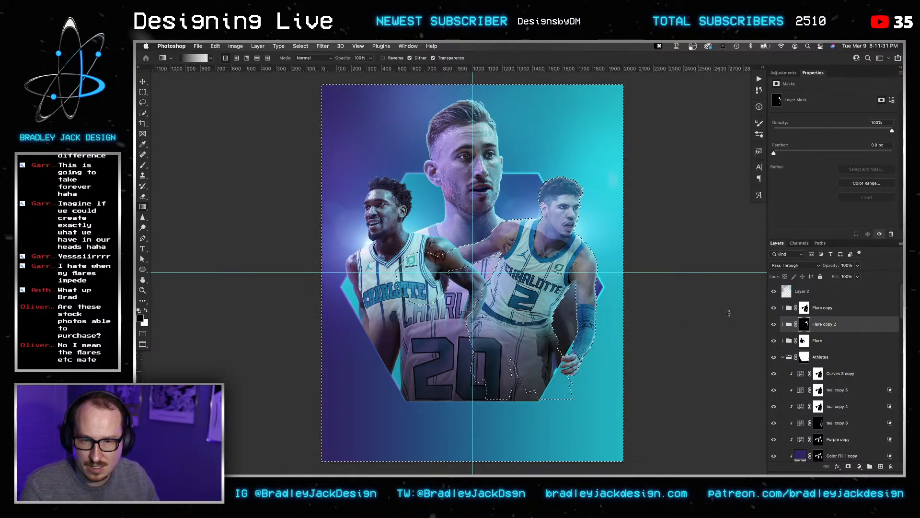
key(super+z)
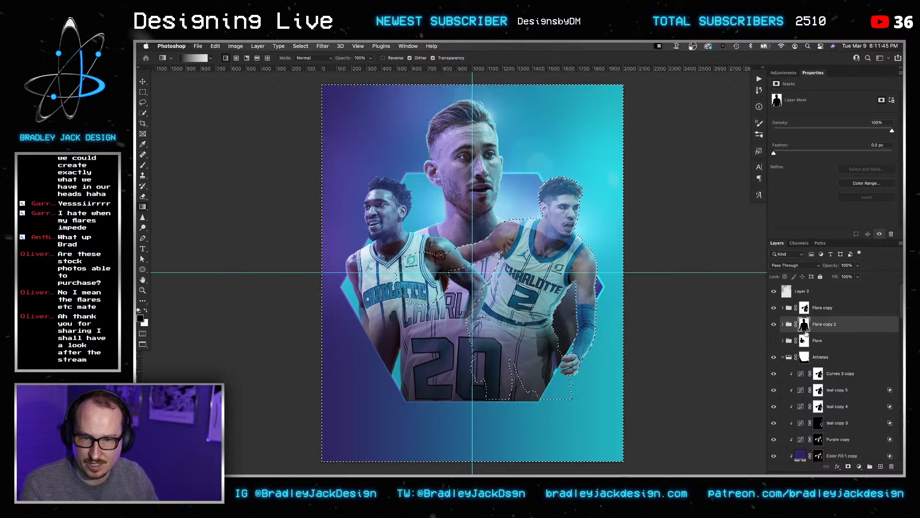
Invert the selection and paint black over the right-hand player on the Flare copy 2 mask with an enlarged brush.
key(b)
key(bracketright)
key(bracketright)
key(bracketright)
key(bracketright)
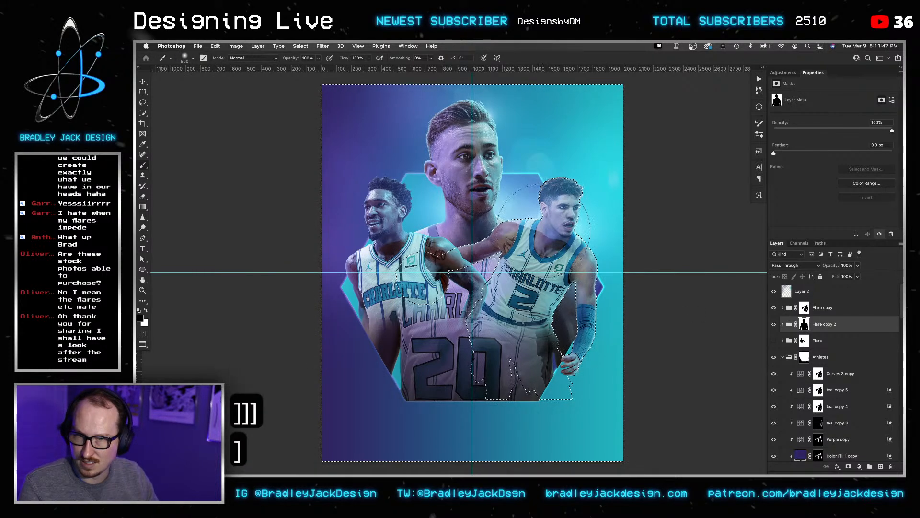
key(shift+super+i)
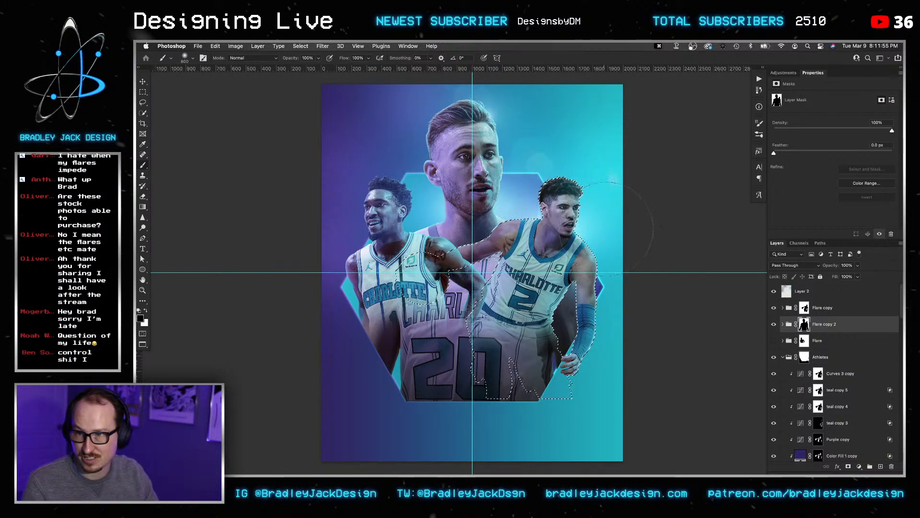
Load the Flare group's mask as a selection, invert it, and paint black over the left-hand player on the Flare copy 2 mask.
super+click(805, 341)
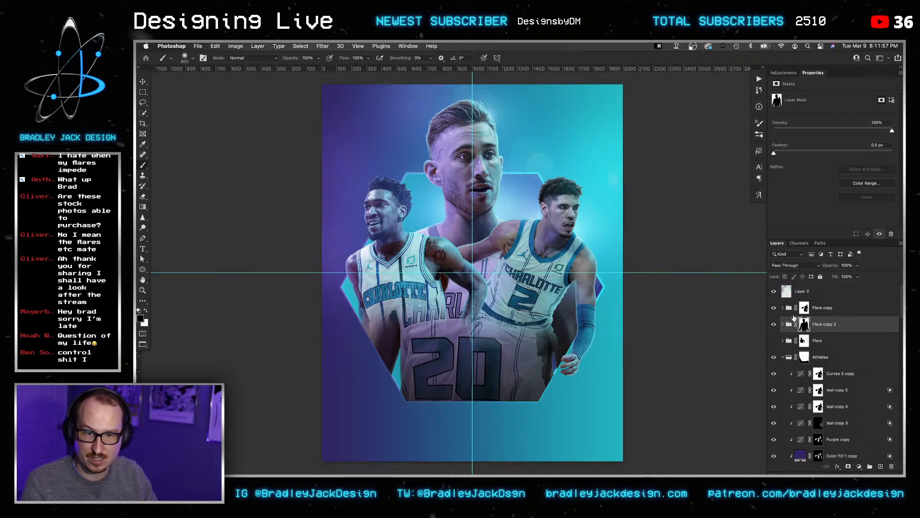
key(super+z)
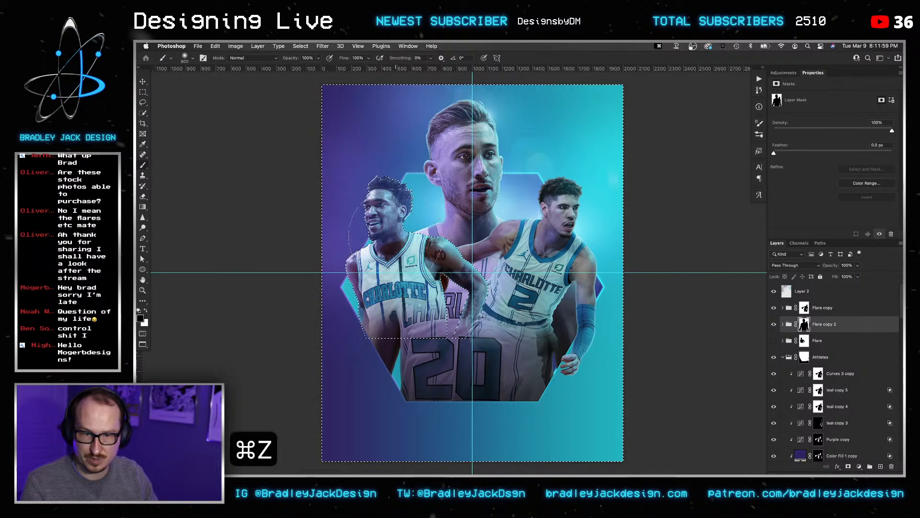
key(shift+super+i)
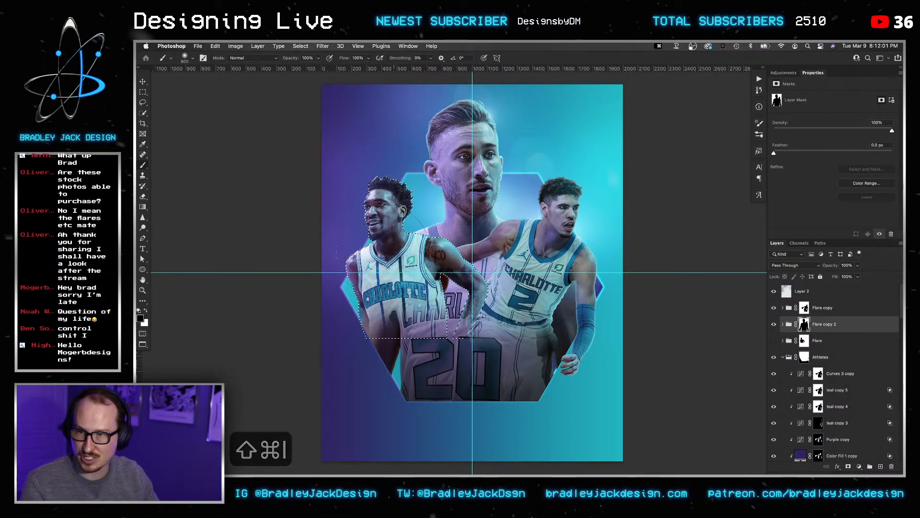
key(0)
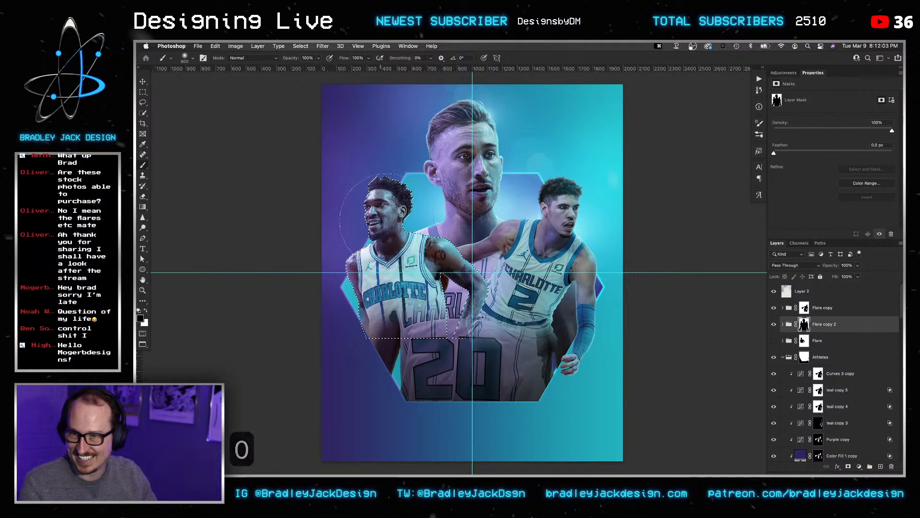
key(super+d)
key(v)
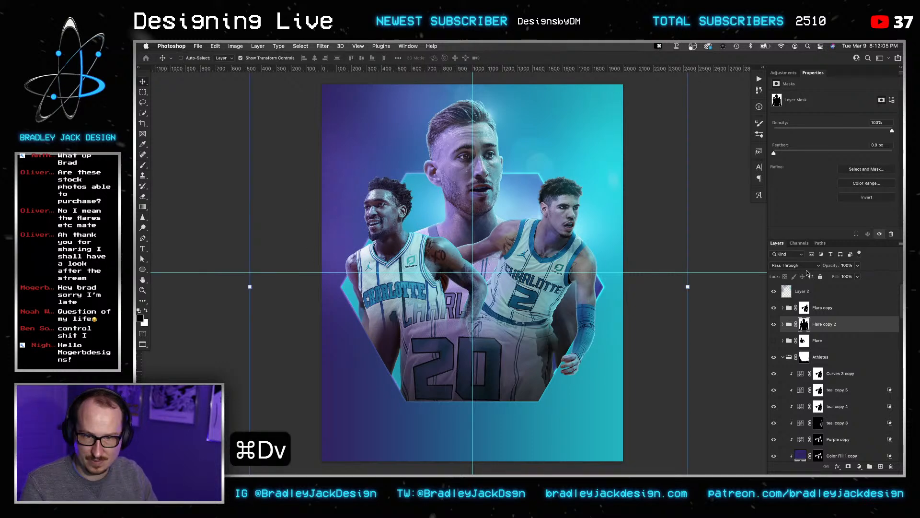
Make the Flare group visible again and save the document.
click(774, 340)
key(super+s)
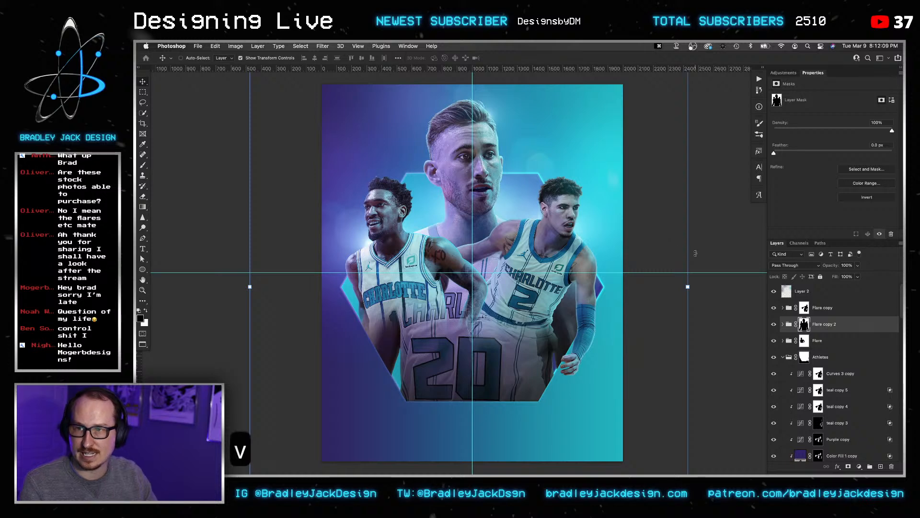
Select Layer 2, save the document, and hide the terry, PJ and Graham player layers.
click(817, 293)
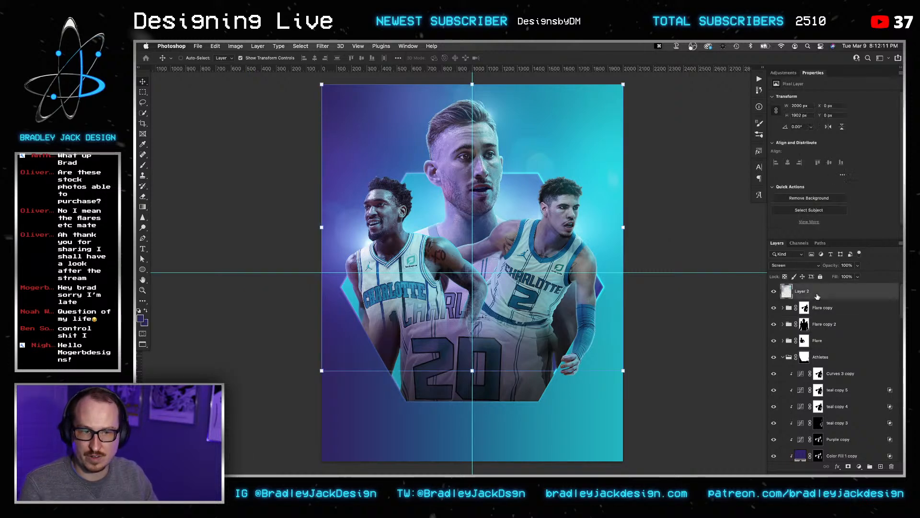
key(super+s)
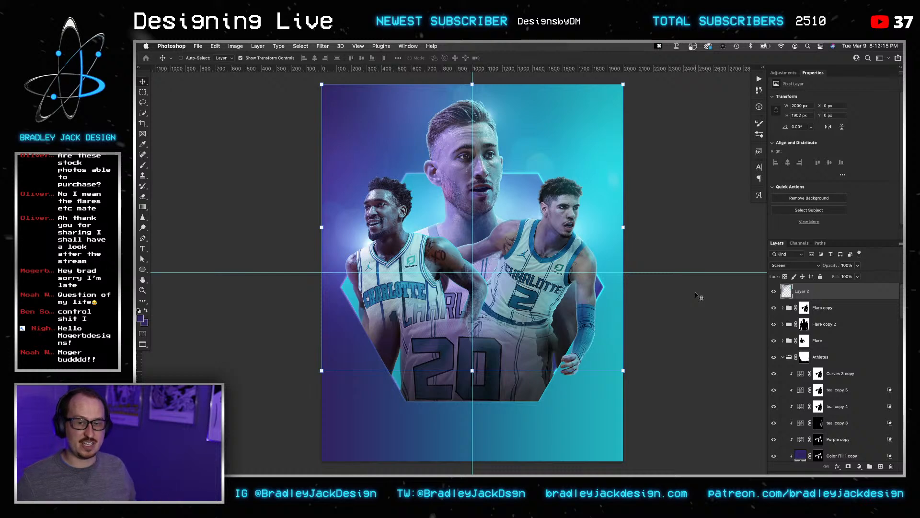
scroll(791, 374, down, 10)
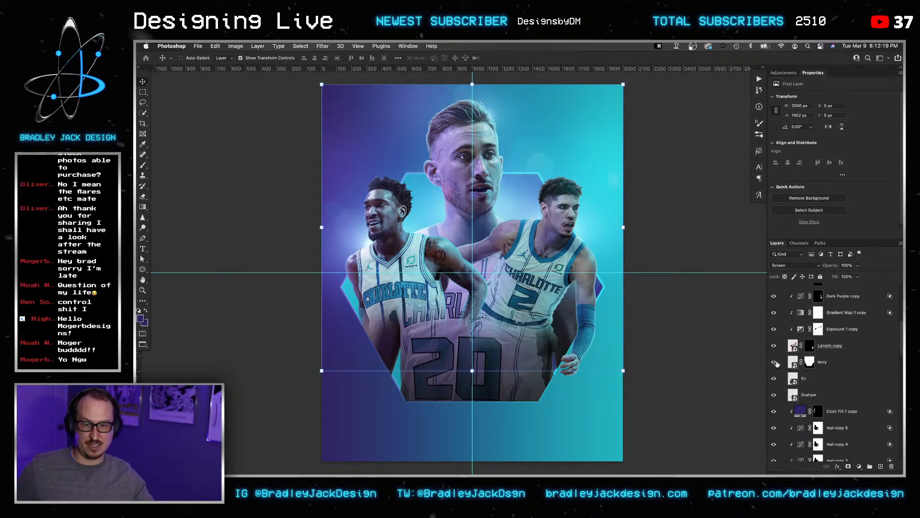
click(774, 362)
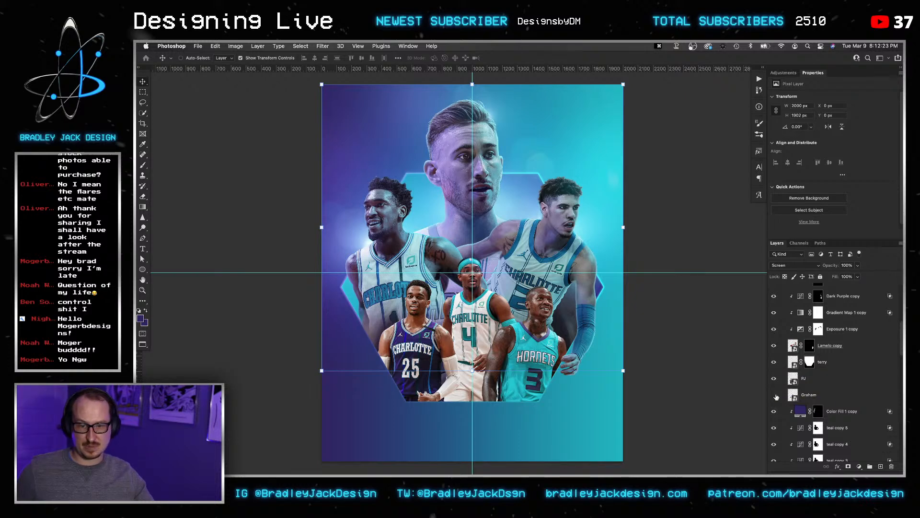
click(775, 380)
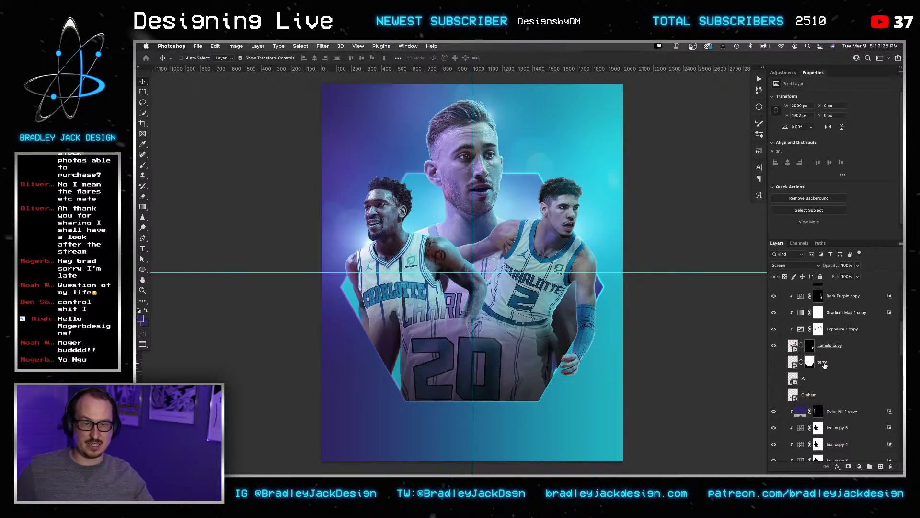
Select the terry layer, switch to Adobe Bridge and browse the Lens Overlays folder in Stock Images.
click(824, 364)
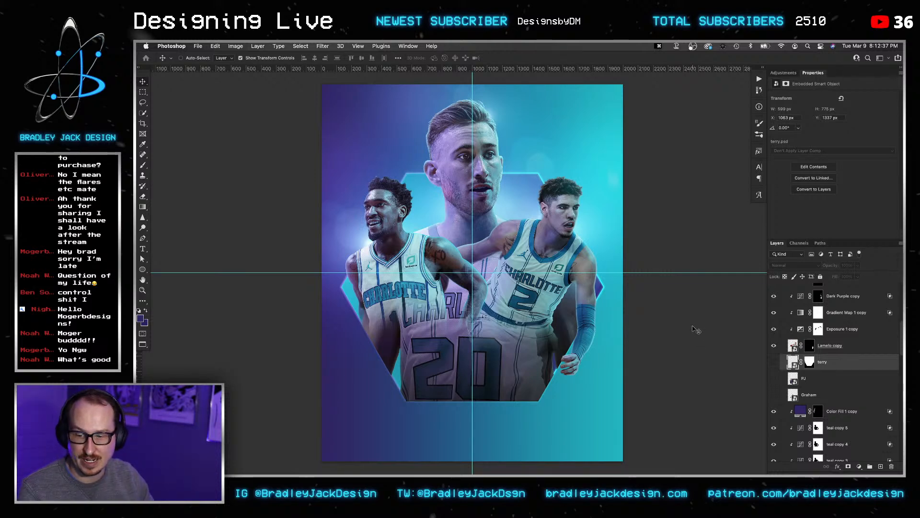
click(684, 503)
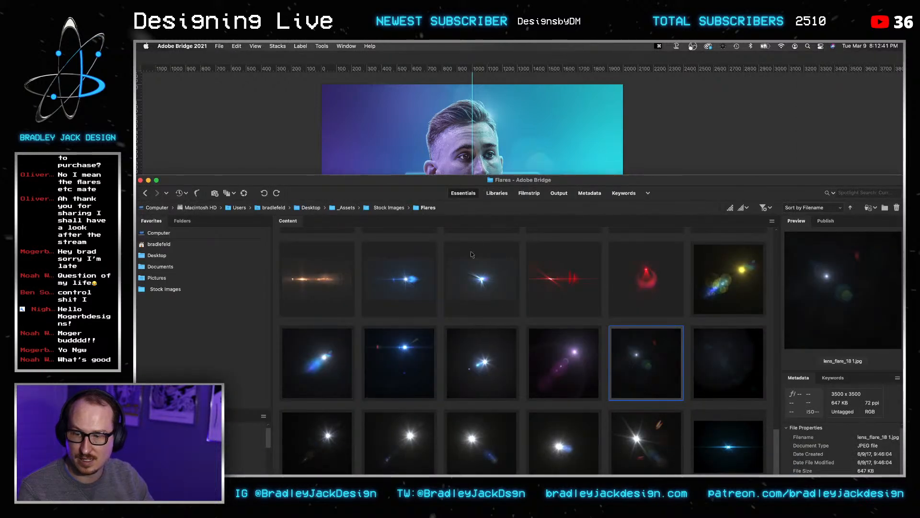
click(180, 289)
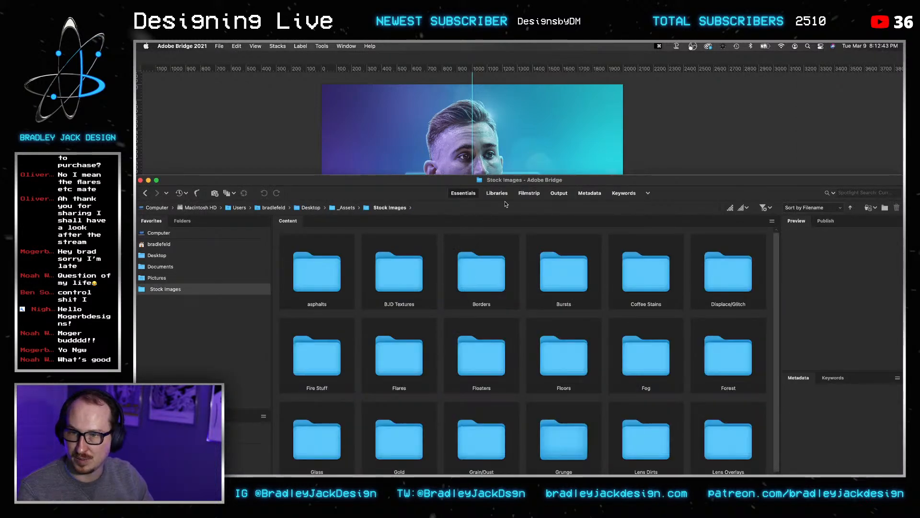
drag(512, 181, 498, 58)
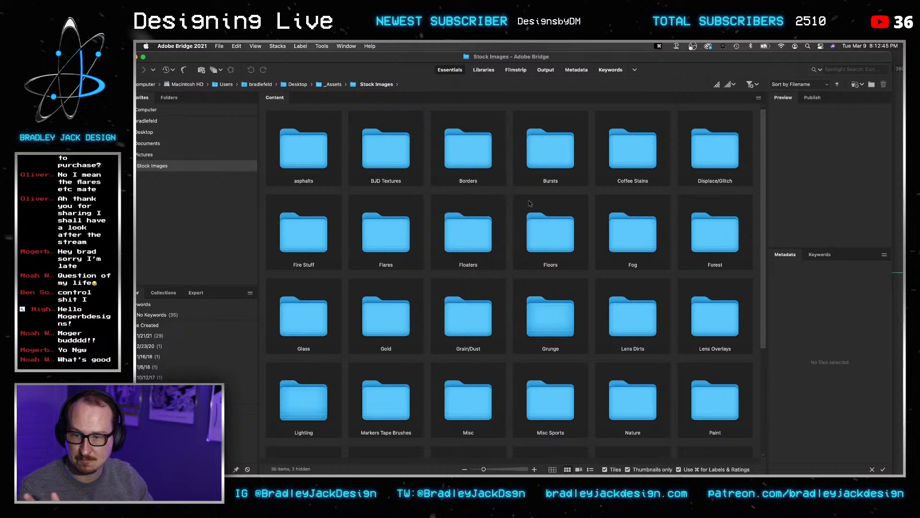
double_click(699, 318)
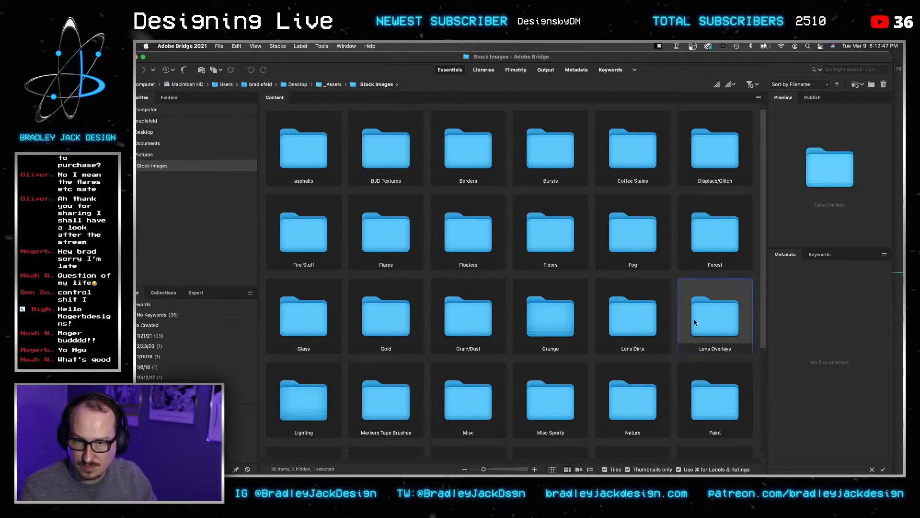
scroll(575, 268, down, 5)
scroll(513, 243, down, 5)
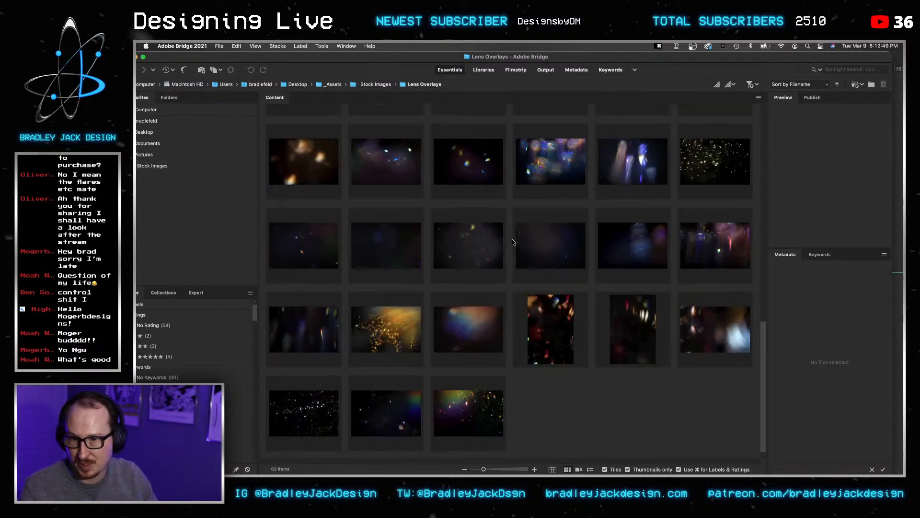
Open the Grain/Dust folder in Stock Images and preview the DustScratch2.jpg and DustScratch1.jpg textures at full size.
click(377, 84)
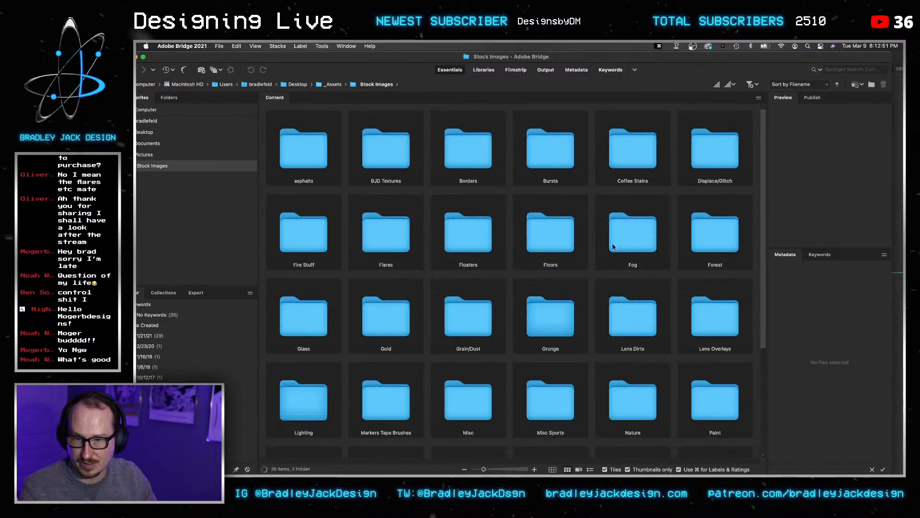
double_click(474, 315)
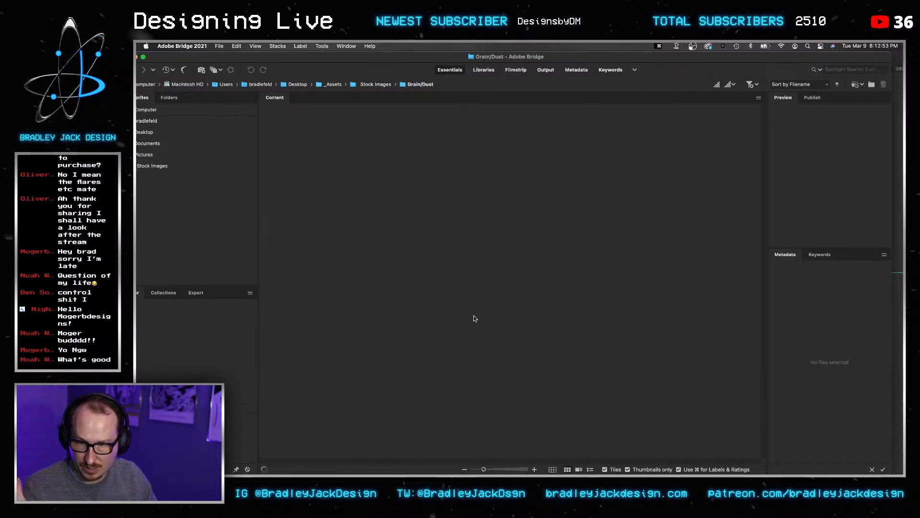
click(488, 290)
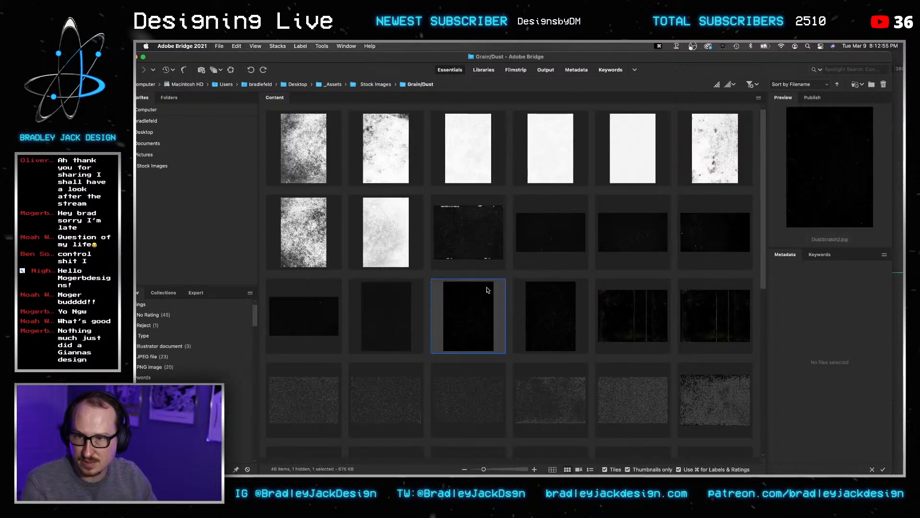
key(space)
key(space)
click(398, 306)
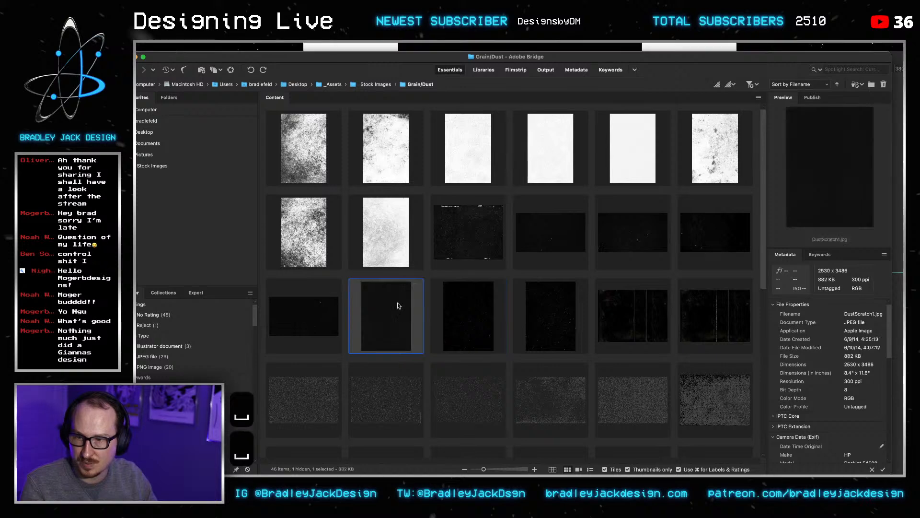
key(space)
key(space)
Place DustScratch1.jpg from the Bridge window into the Photoshop poster document and commit it.
drag(461, 55, 488, 152)
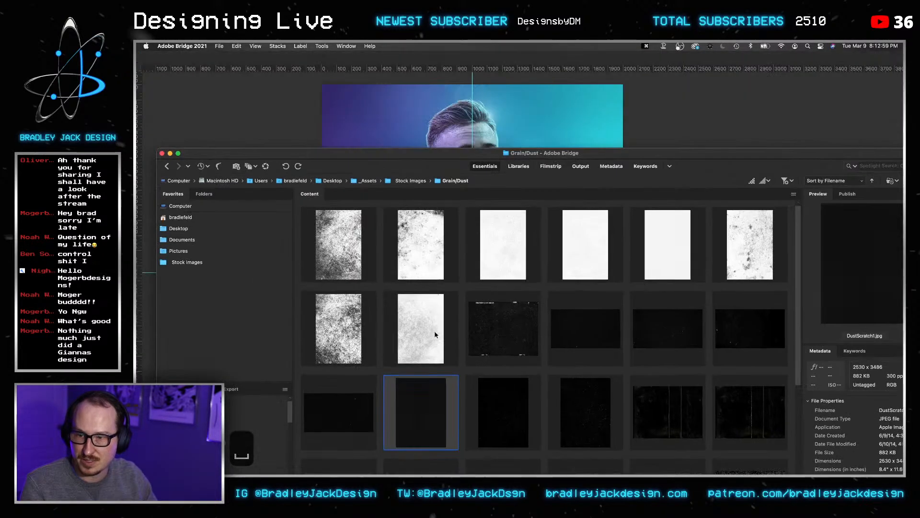
drag(421, 411, 398, 124)
key(Return)
key(Return)
key(Return)
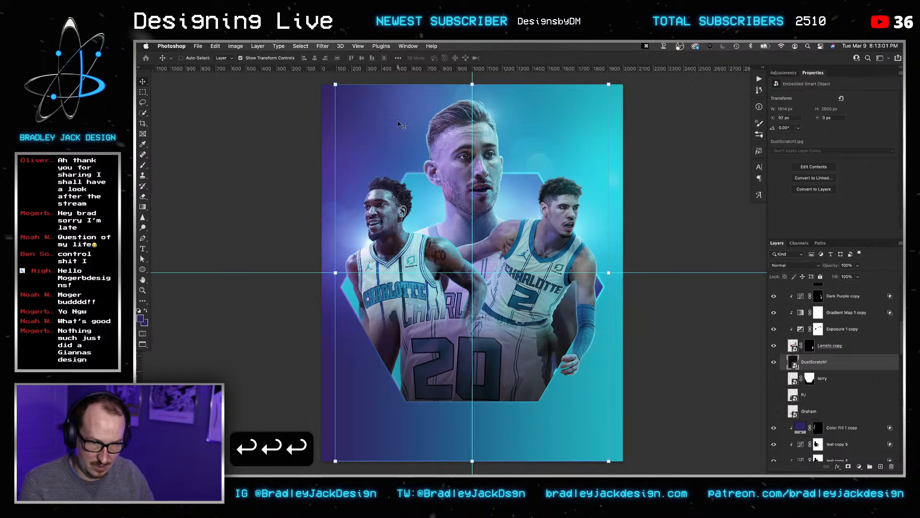
Bring the DustScratch1 layer to the very front of the layer stack, above Layer 2.
key(super+shift+bracketright)
key(super+shift+bracketright)
key(super+shift+bracketright)
key(super+shift+bracketright)
key(super+shift+bracketright)
key(super+shift+bracketright)
key(super+shift+bracketright)
key(v)
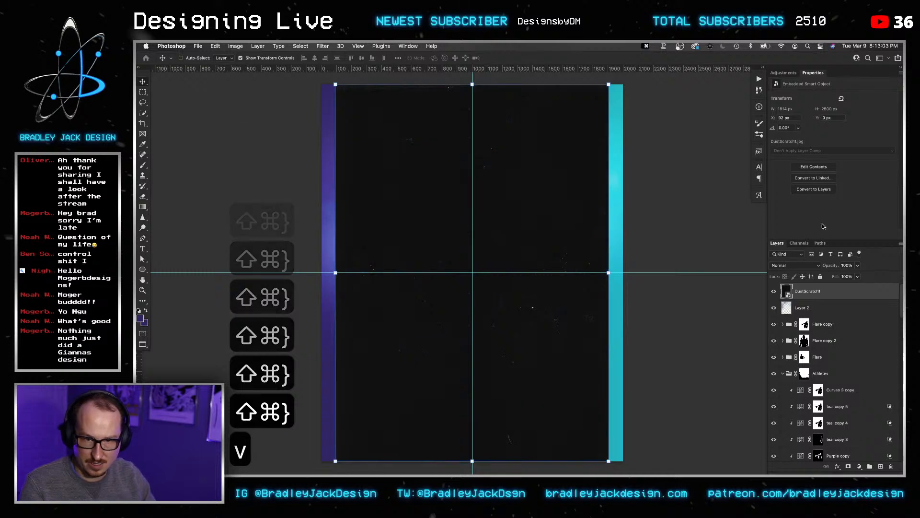
Put the DustScratch1 layer into a group and name the group Overlays.
key(super+g)
double_click(803, 287)
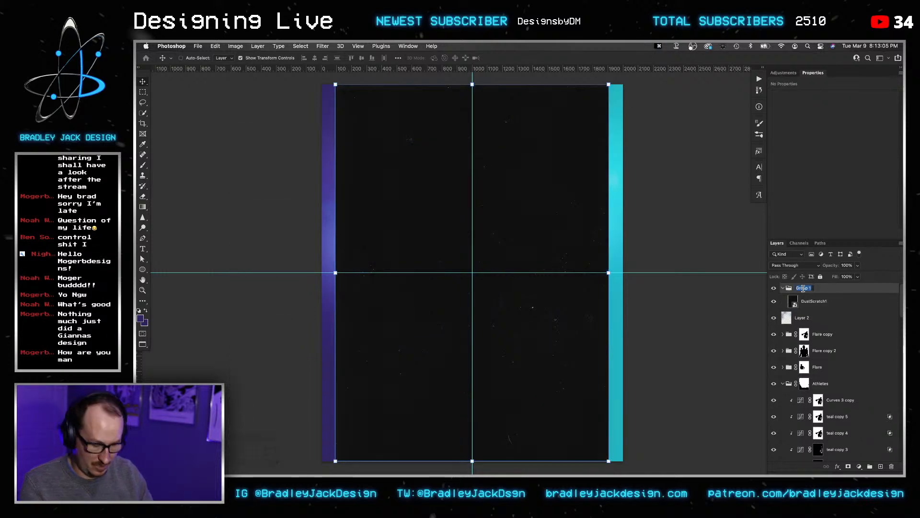
text(Overlays)
key(Return)
Scale the dust texture up proportionally from its centre to about 2148 px wide, covering the whole canvas.
scroll(641, 268, down, 2)
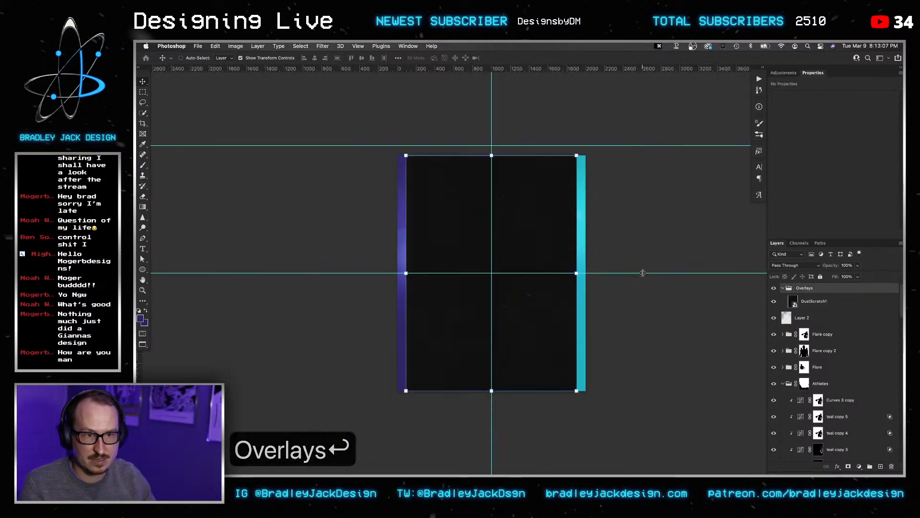
key(v)
key(super+t)
drag(576, 391, 592, 412)
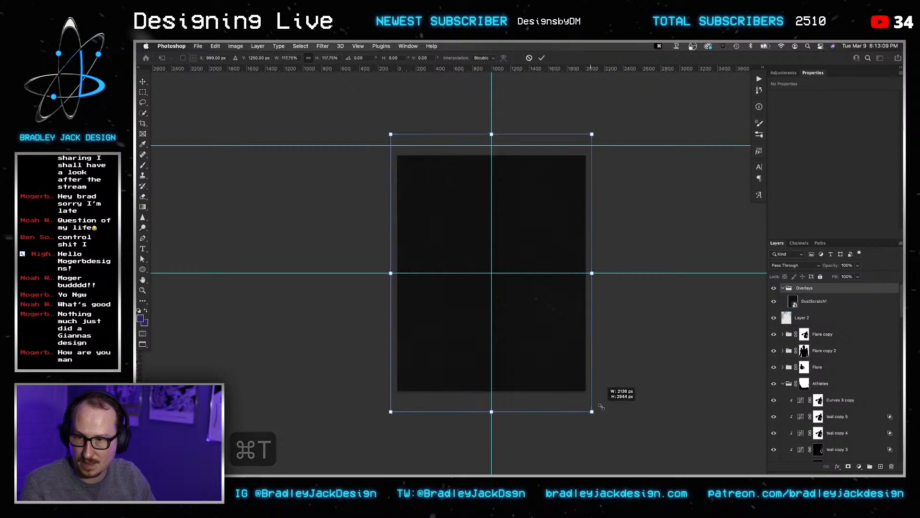
key(Return)
key(Return)
key(v)
Set the Overlays group's blend mode to Screen.
key(alt+shift+s)
key(v)
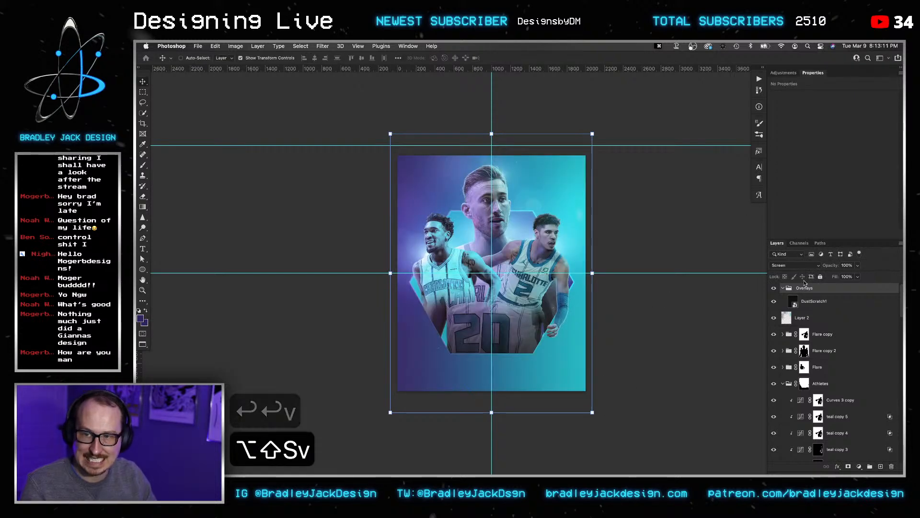
key(z)
click(585, 261)
key(v)
click(783, 73)
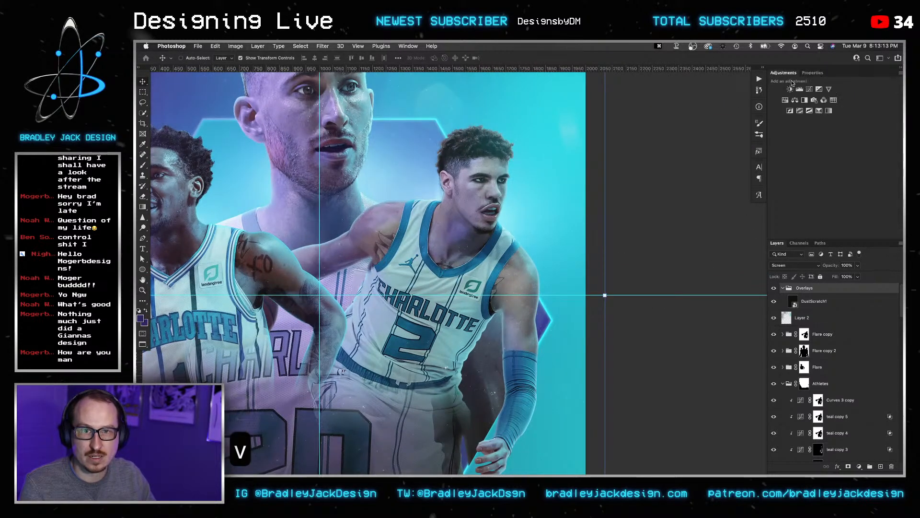
click(800, 91)
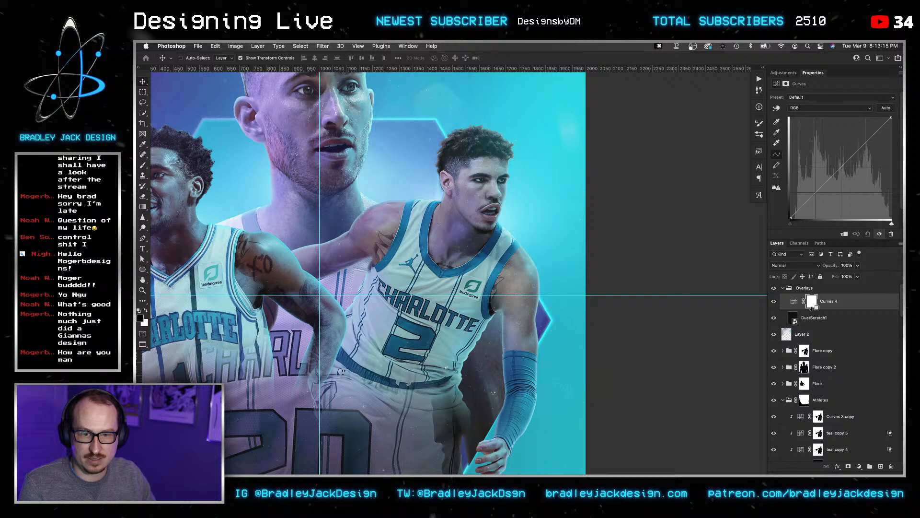
key(BackSpace)
key(BackSpace)
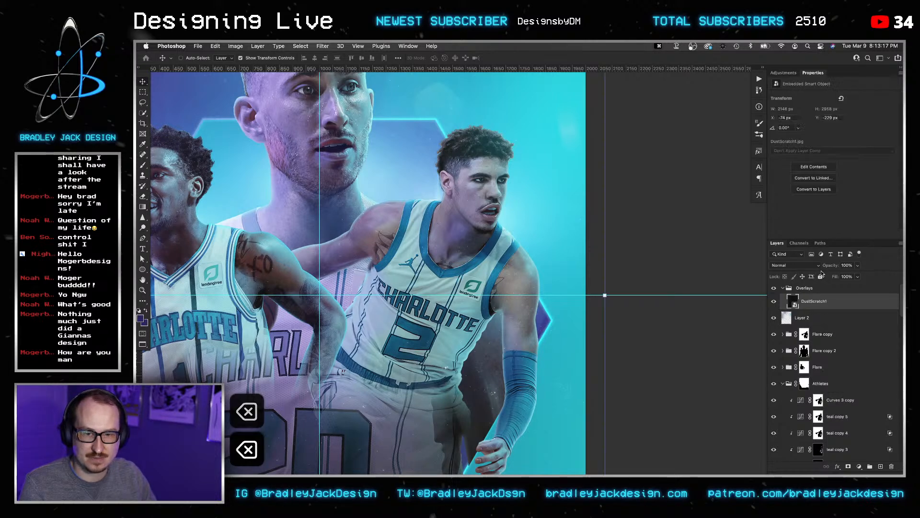
key(super+z)
key(BackSpace)
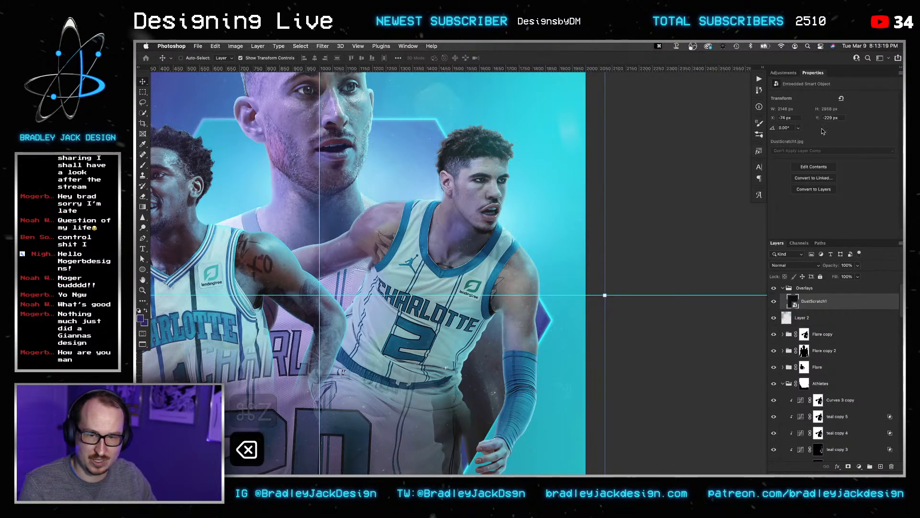
Add a Levels adjustment clipped to DustScratch1 with the black input level raised to about 35, and save the document.
click(783, 72)
click(803, 90)
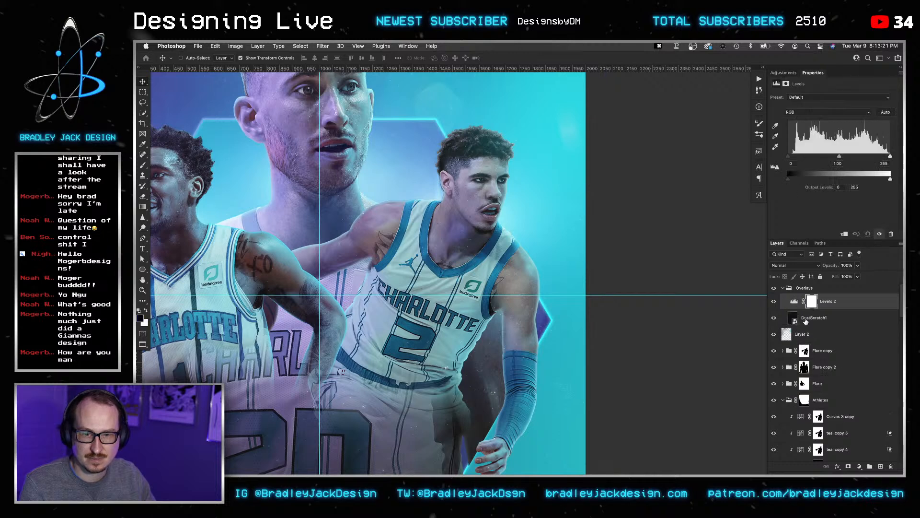
alt+click(802, 309)
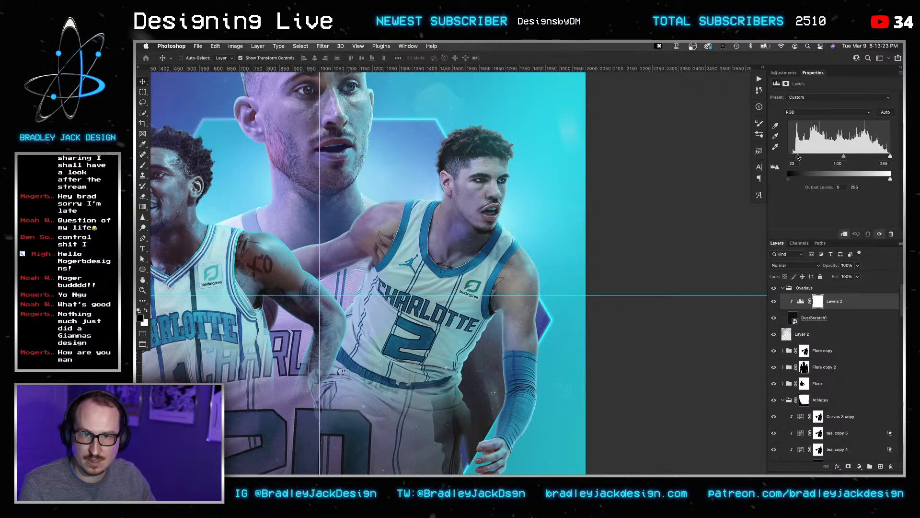
scroll(499, 207, down, 5)
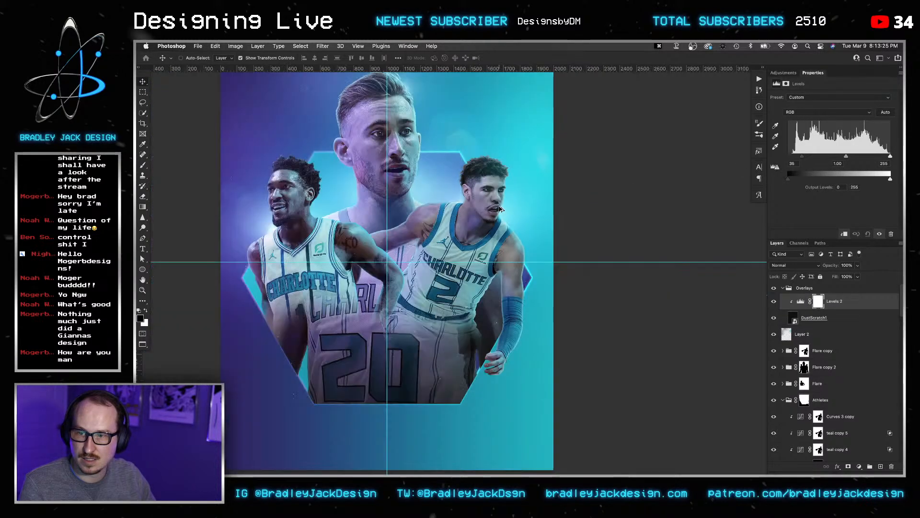
key(v)
key(super+s)
key(v)
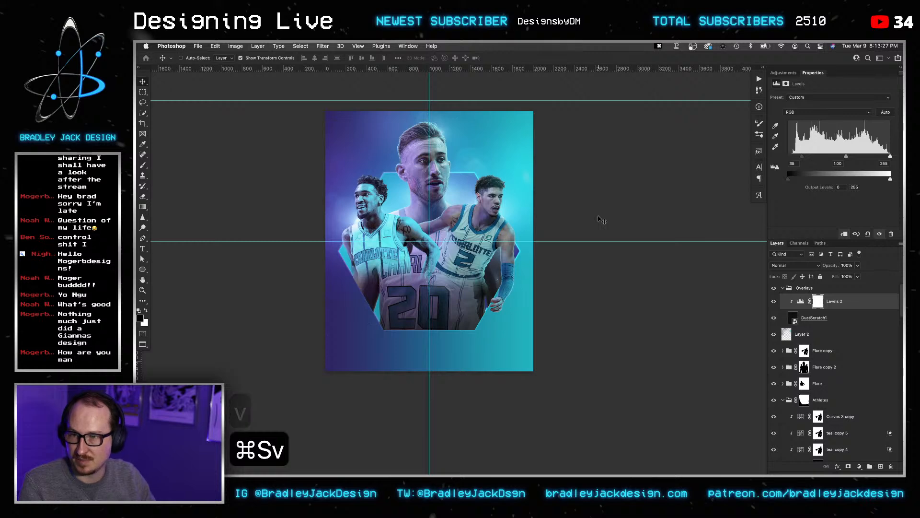
Inspect the left player's colour treatment and select the Purple copy curves layer clipped to that player.
key(z)
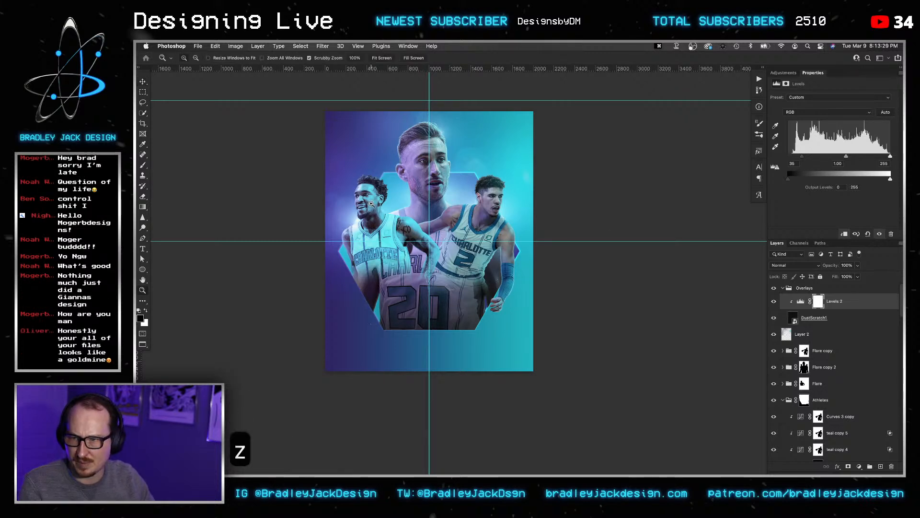
click(376, 192)
key(v)
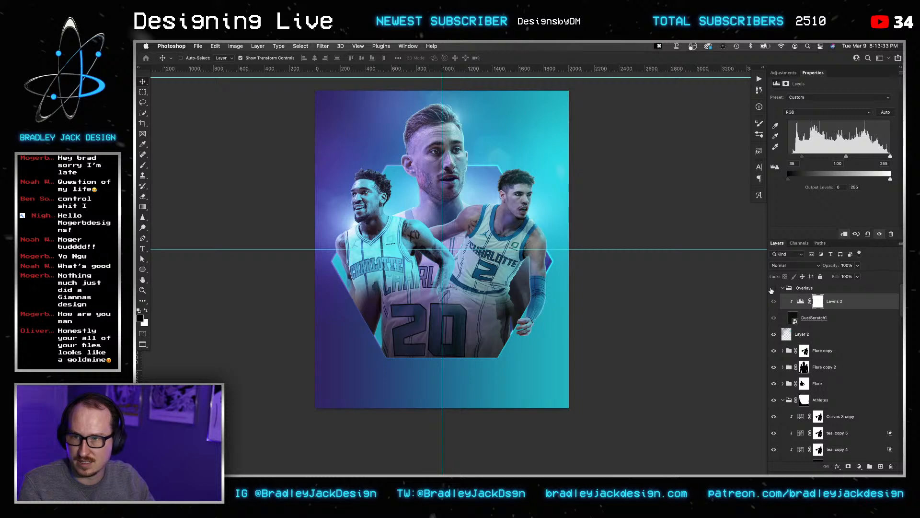
scroll(815, 354, down, 10)
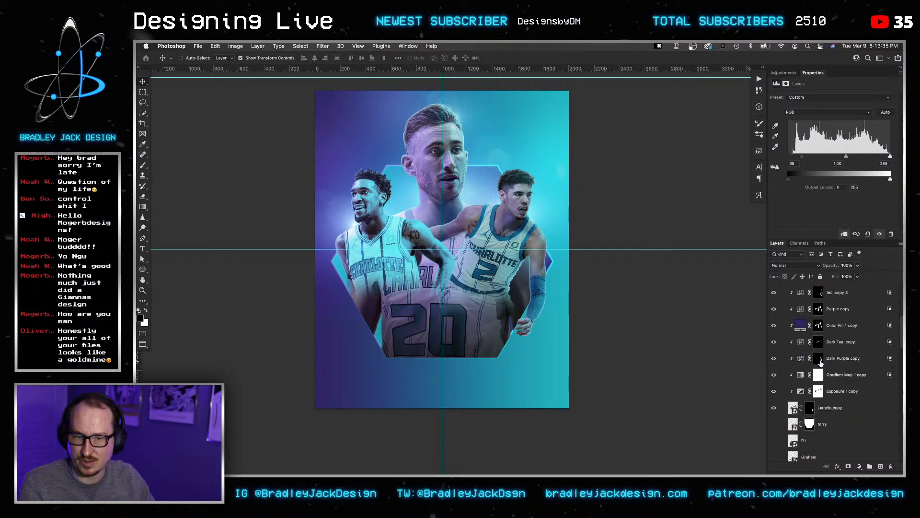
scroll(821, 363, down, 10)
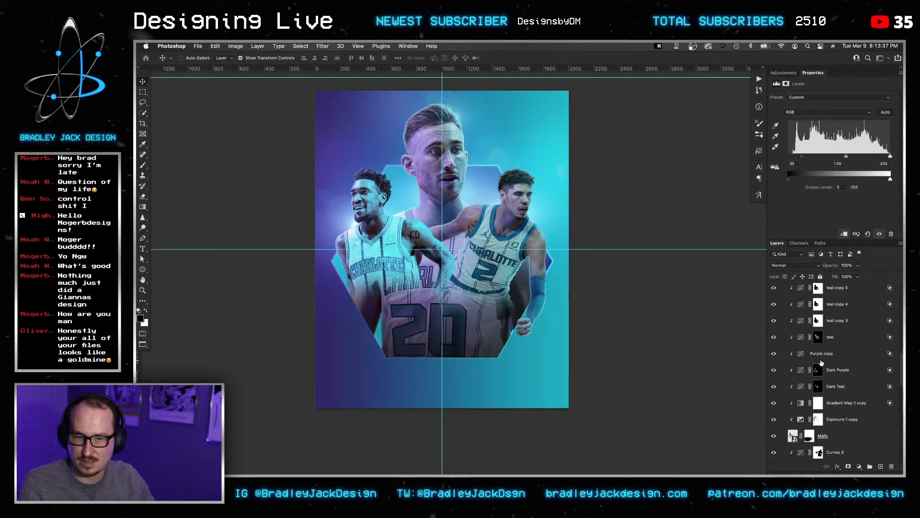
click(822, 351)
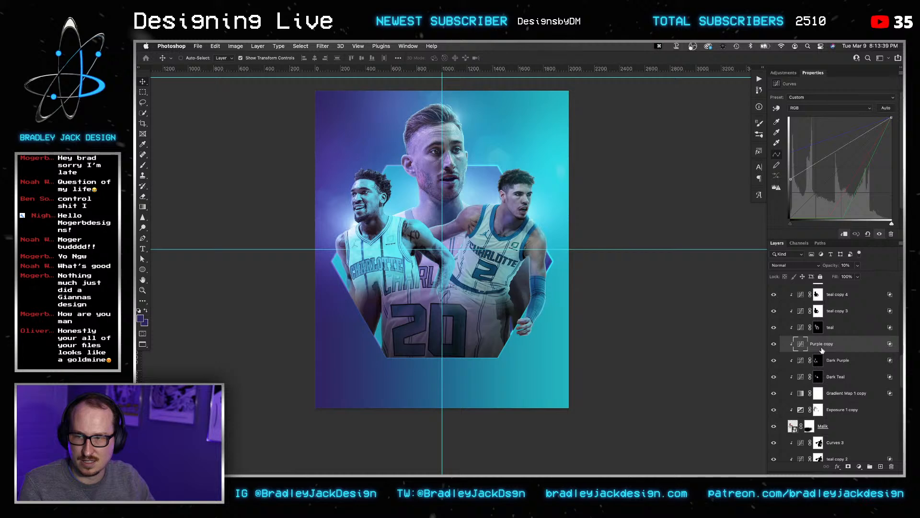
Undo the recent edits back to before the dust texture was placed, leaving Layer 2 as the uppermost layer.
key(super+z)
key(super+z)
key(super+z)
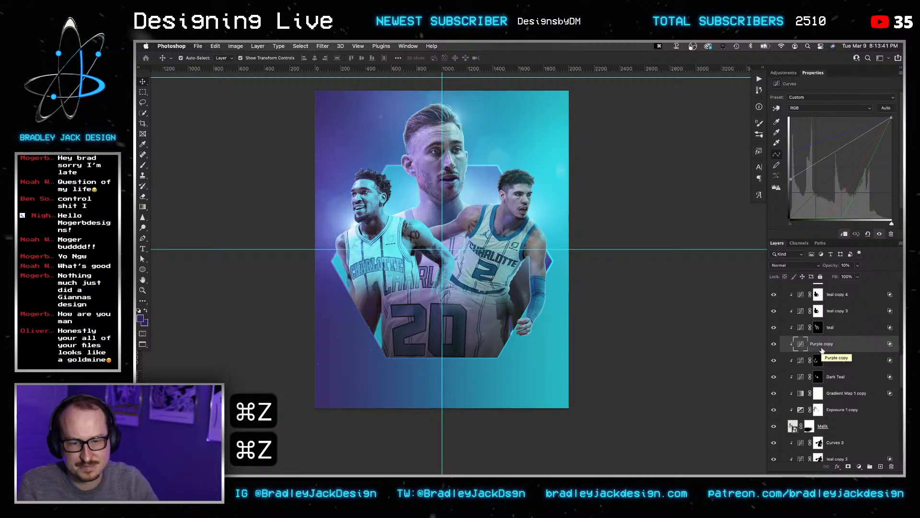
key(super+z)
key(super+z)
key(super+z)
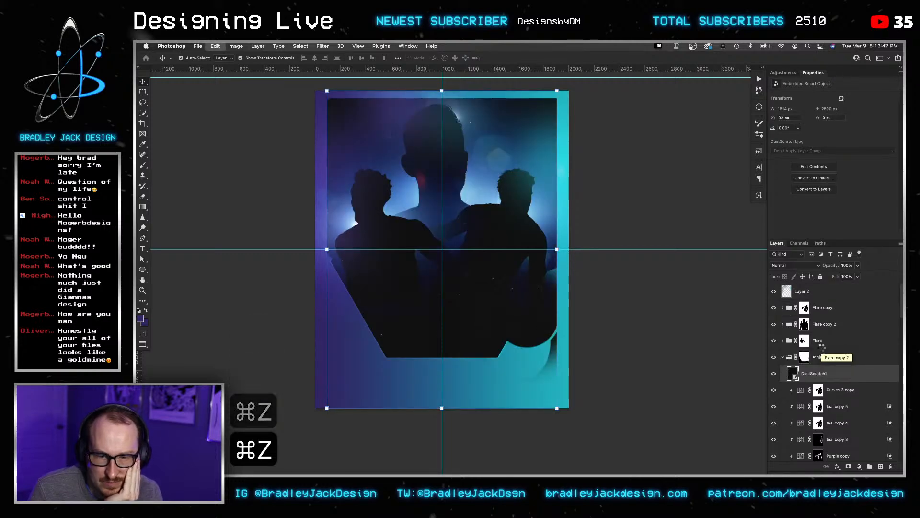
key(super+z)
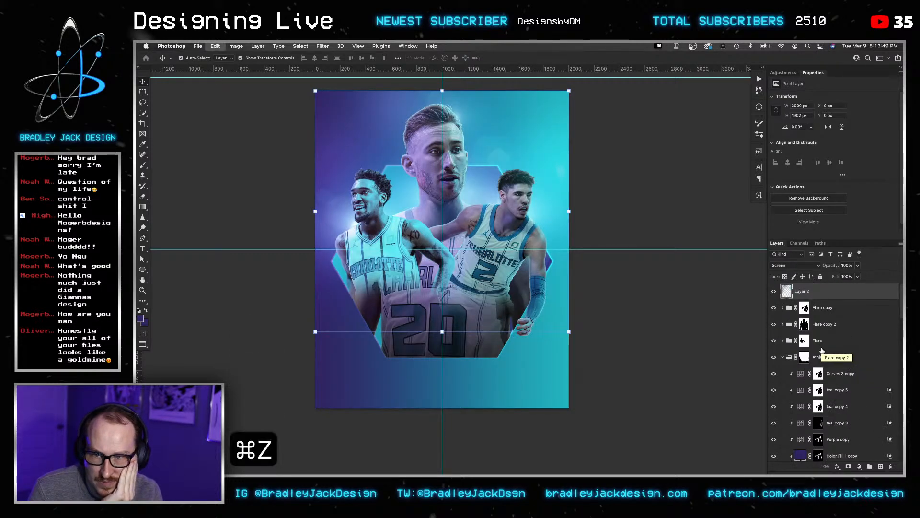
key(super+z)
key(super+z)
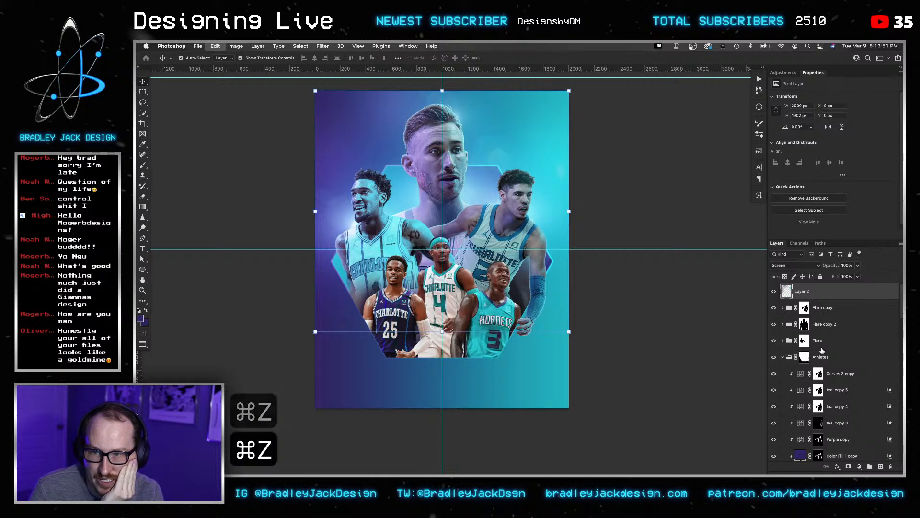
key(super+z)
key(super+z)
key(super+z)
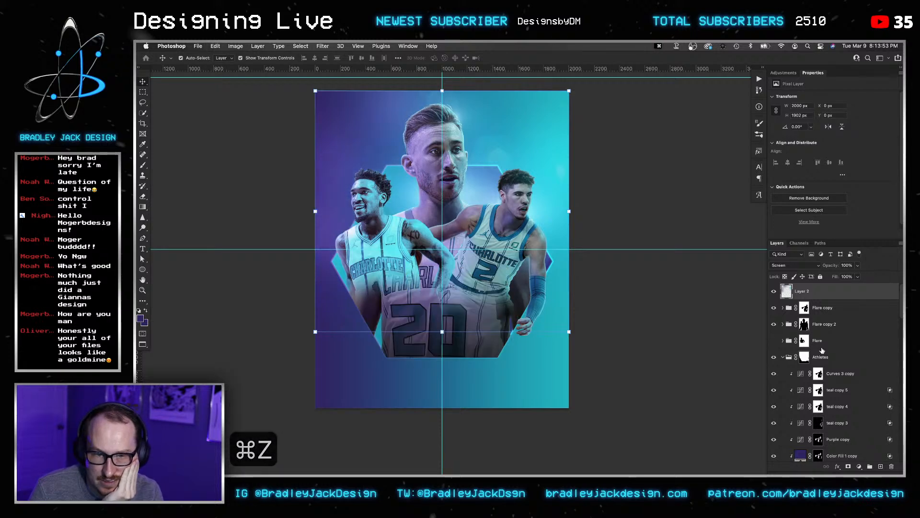
key(super+z)
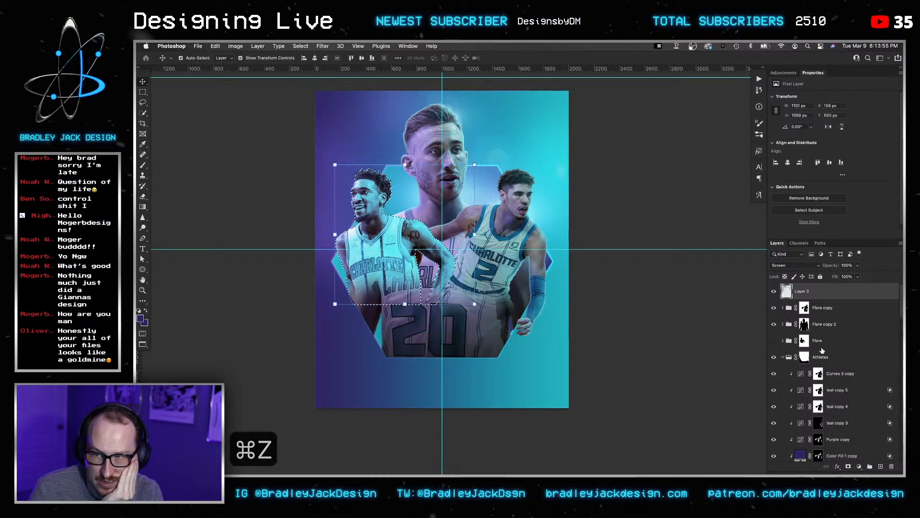
key(shift+super+z)
key(shift+super+z)
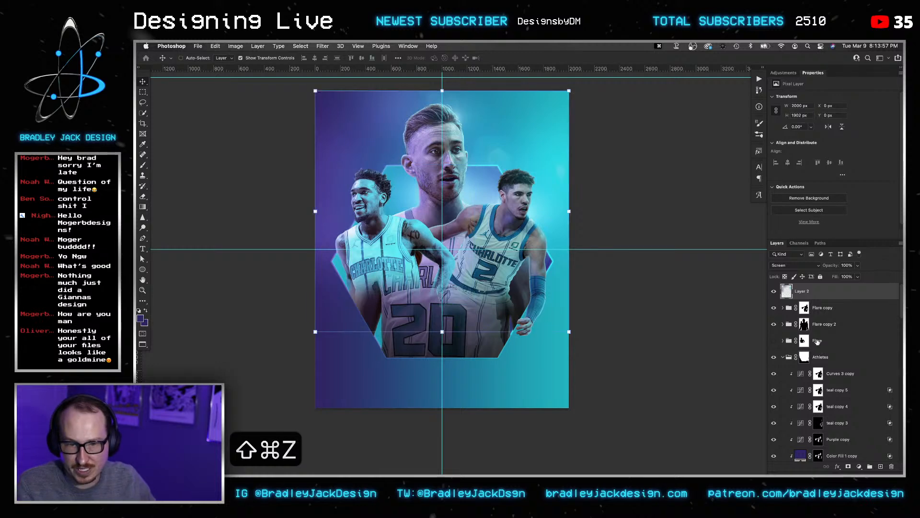
Check the effect of the left player's Purple copy and teal curves layers by toggling their visibility.
scroll(839, 350, down, 10)
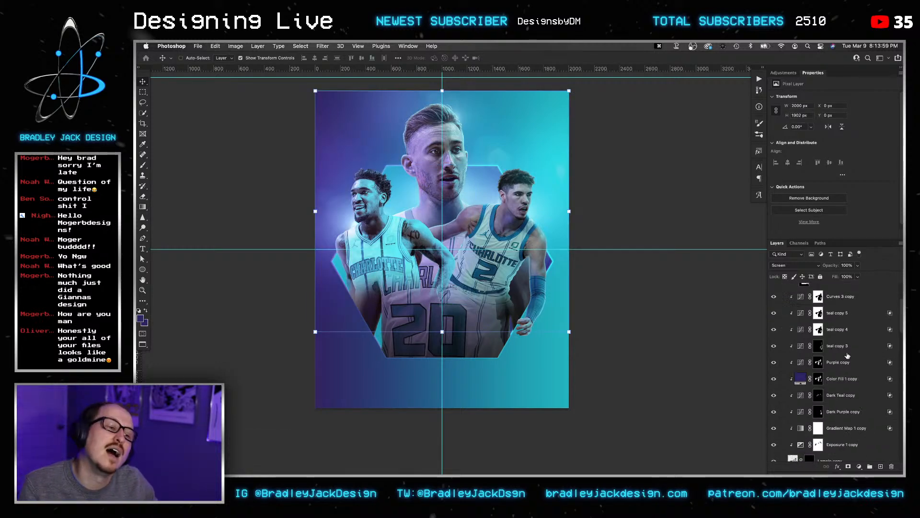
scroll(849, 356, down, 10)
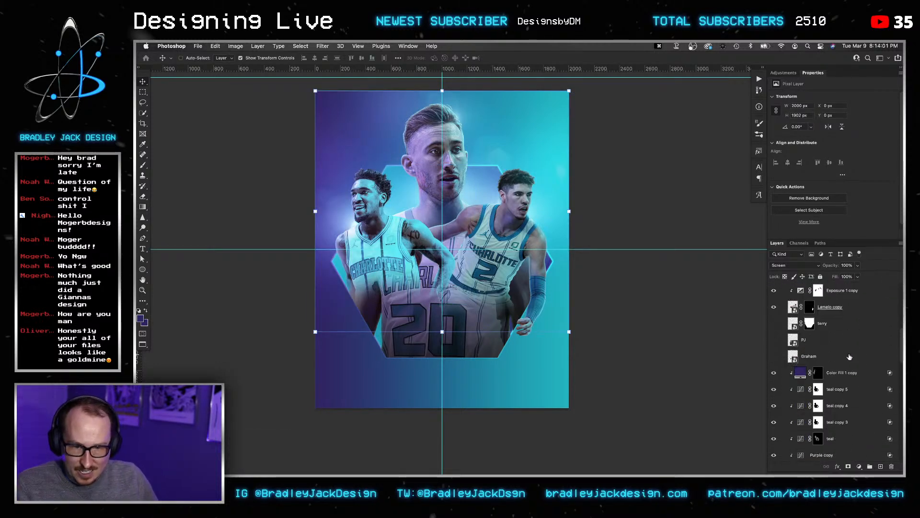
click(824, 370)
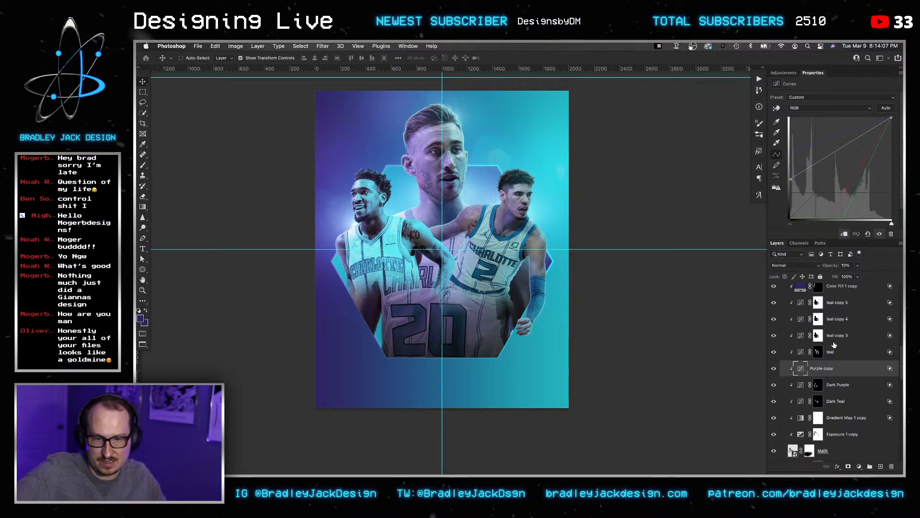
click(819, 353)
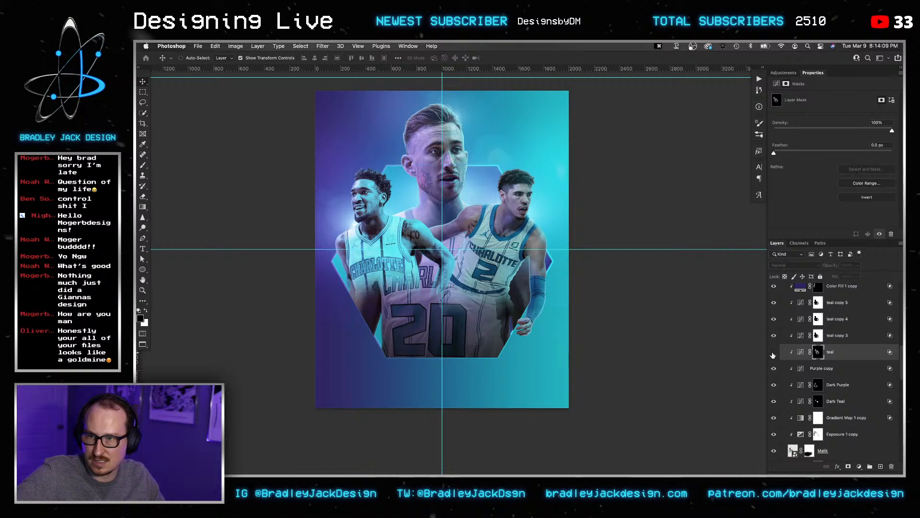
click(773, 355)
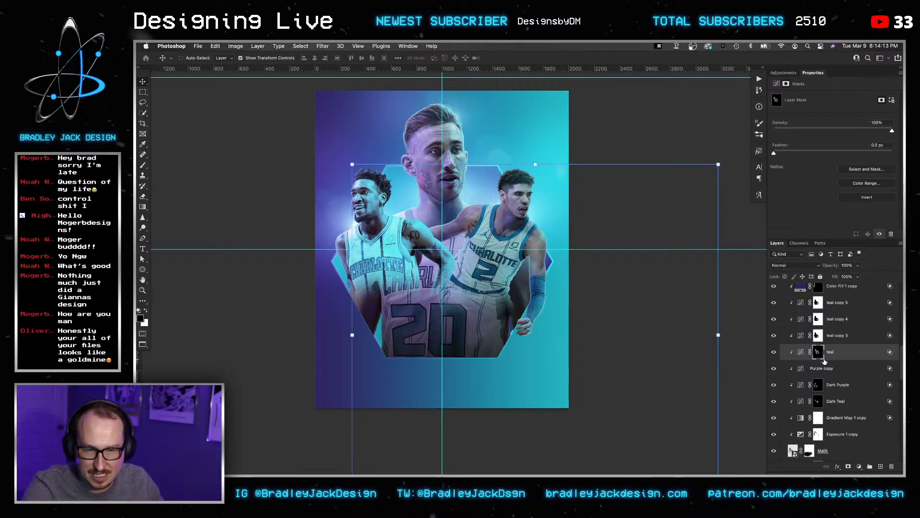
scroll(824, 360, up, 3)
scroll(830, 359, down, 5)
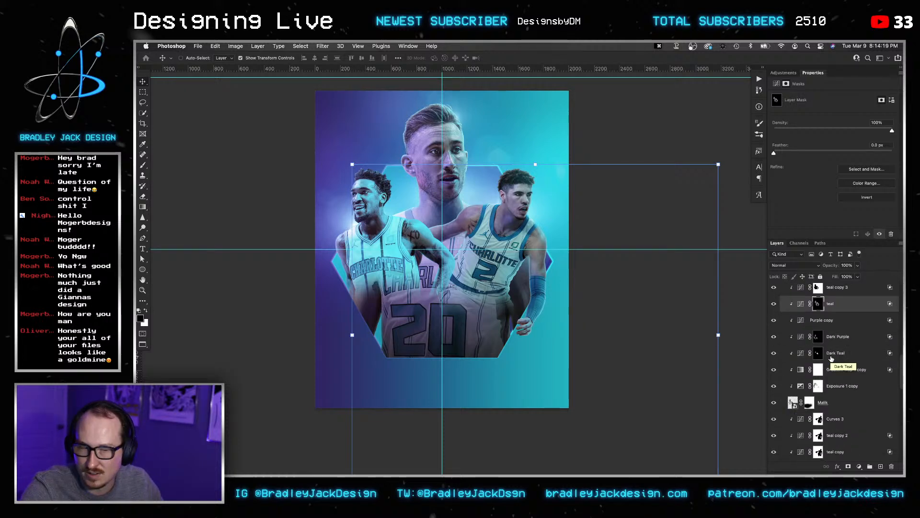
click(774, 319)
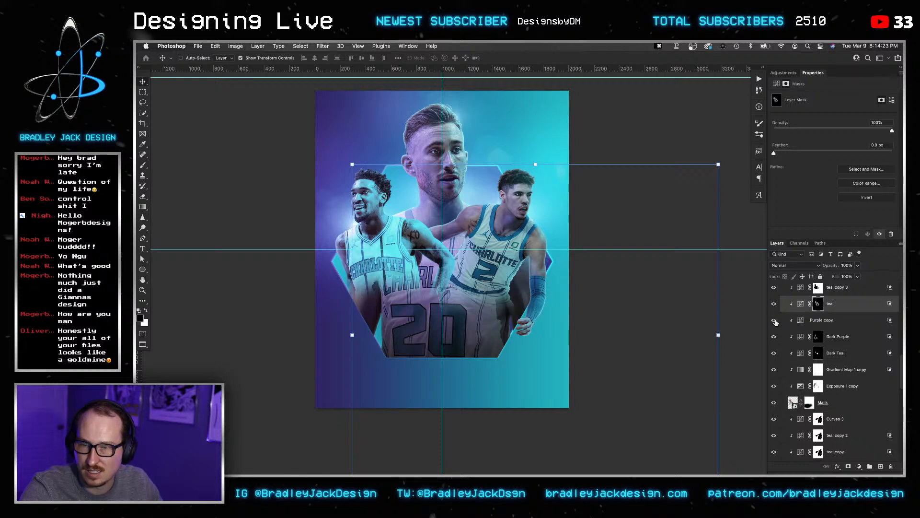
click(774, 305)
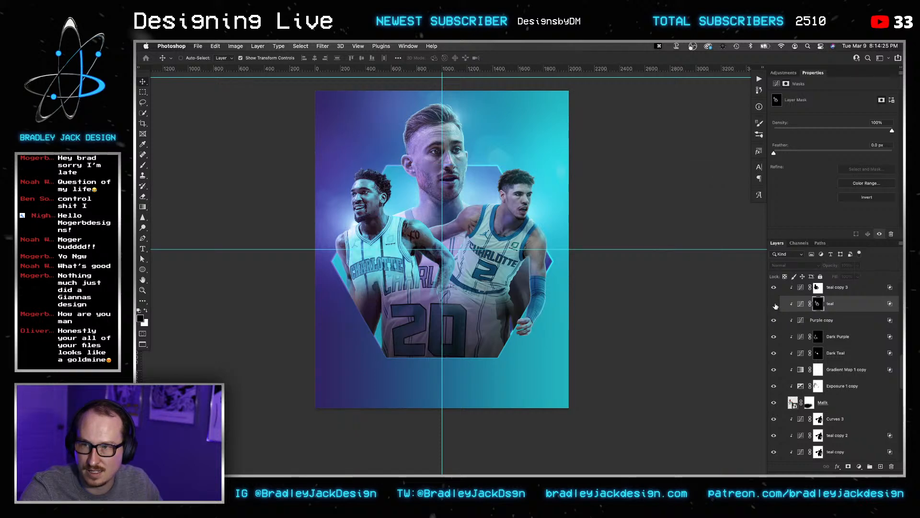
click(775, 304)
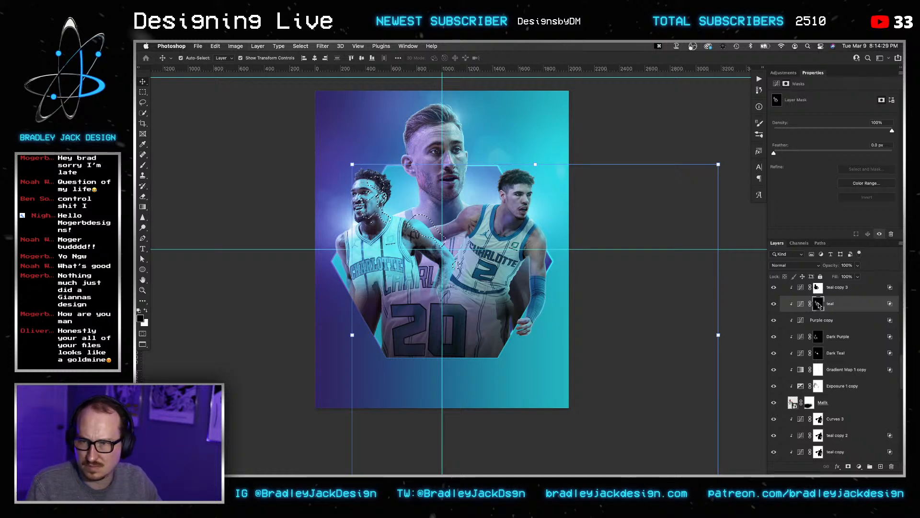
Examine the area selected from the teal layer's mask on the left player, and clear the selection.
scroll(358, 185, up, 2)
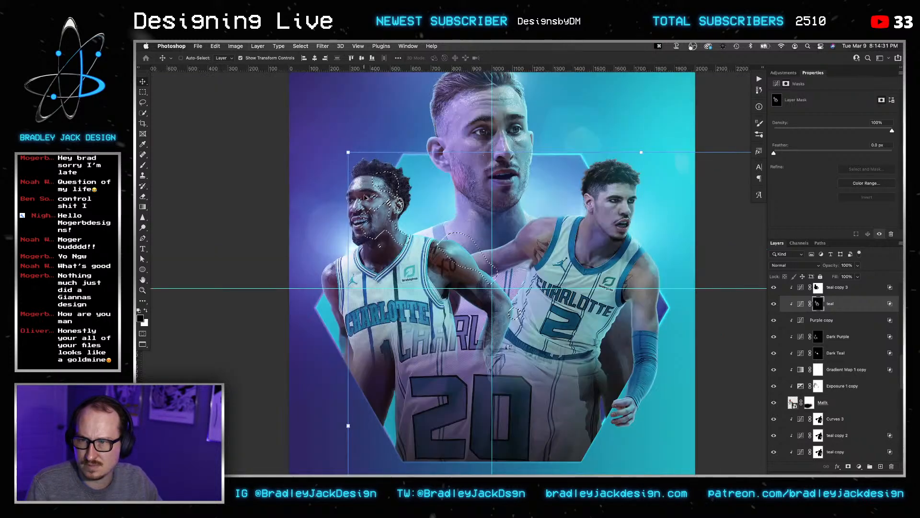
scroll(487, 267, down, 2)
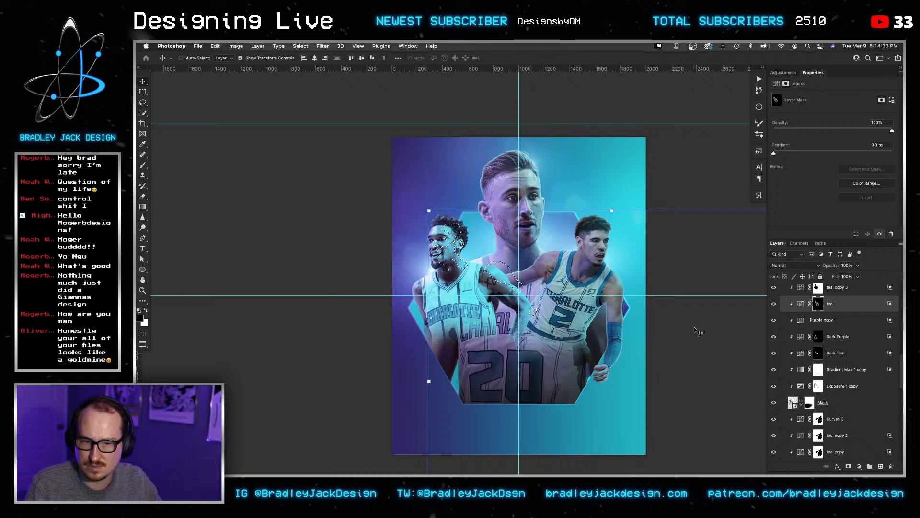
scroll(499, 282, up, 1)
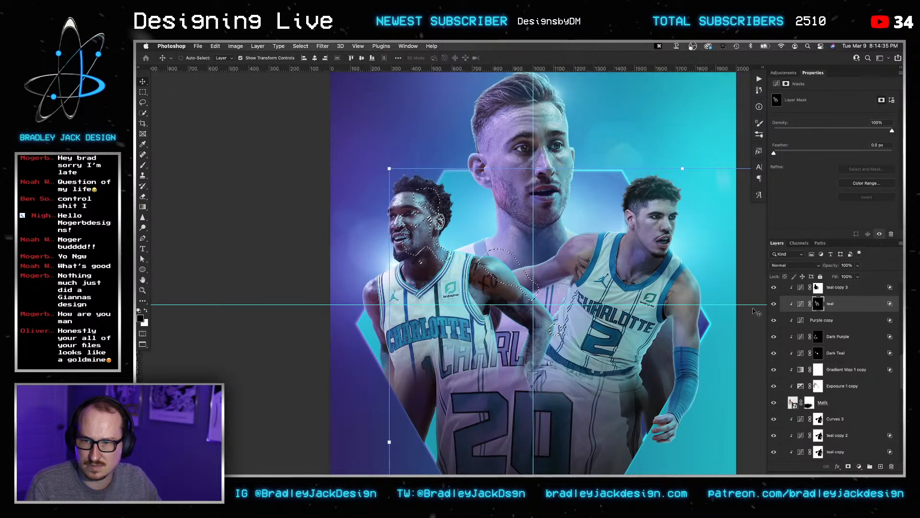
key(super+0)
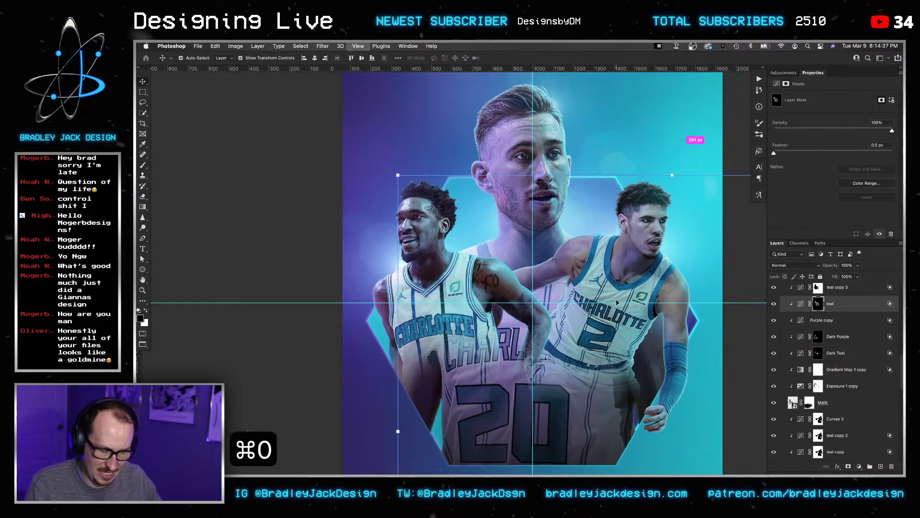
key(super+d)
key(super+0)
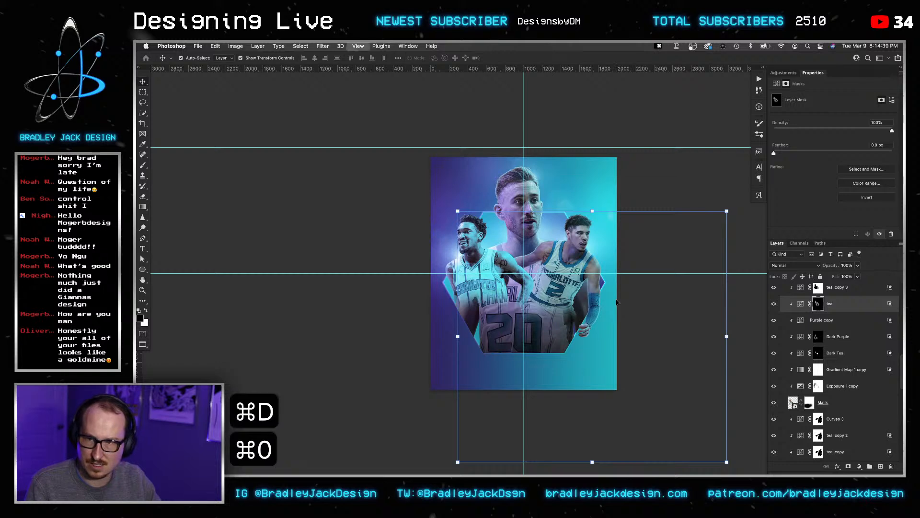
Examine the colouring and blending of the three players both close up and across the whole poster.
key(super+equal)
key(super+equal)
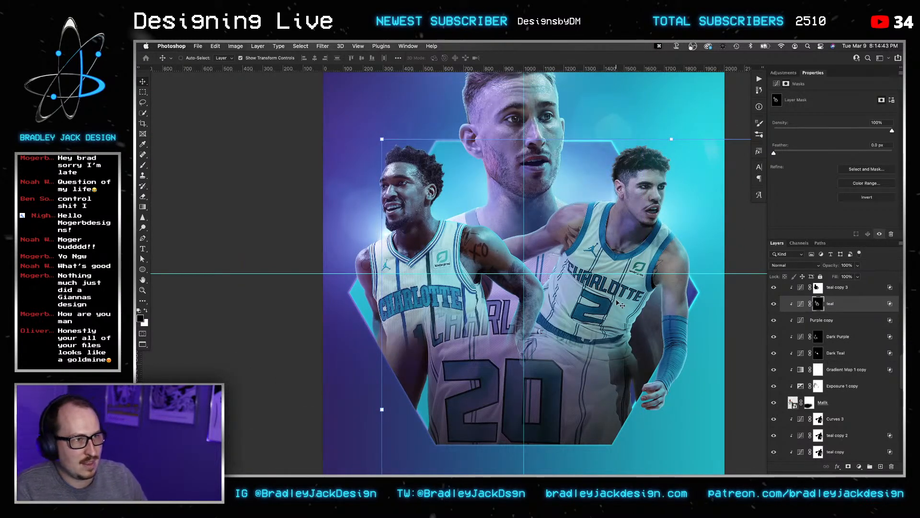
key(super+minus)
key(super+minus)
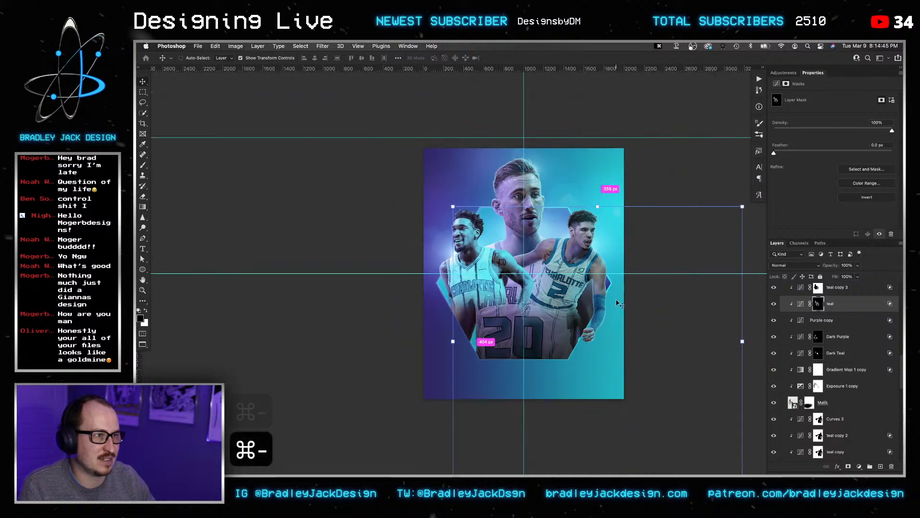
key(super+equal)
key(super+equal)
key(super+equal)
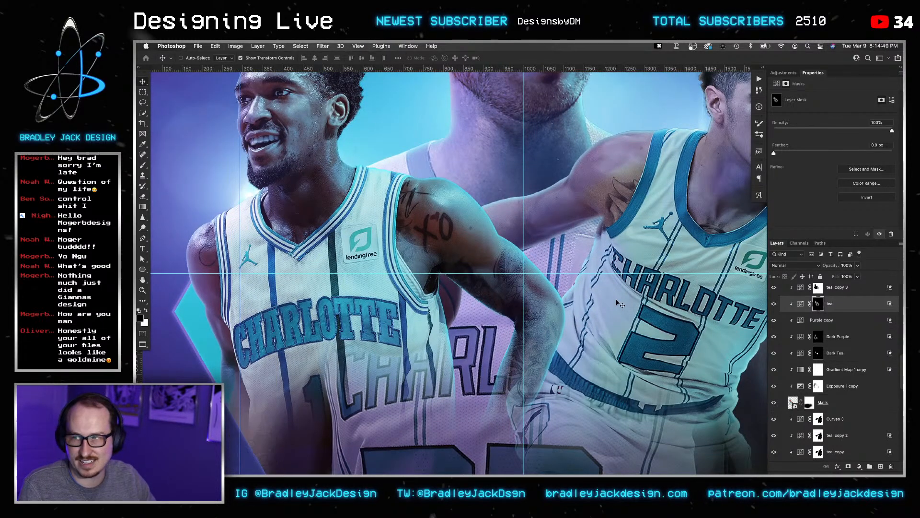
key(super+0)
key(v)
key(space)
drag(651, 291, 617, 302)
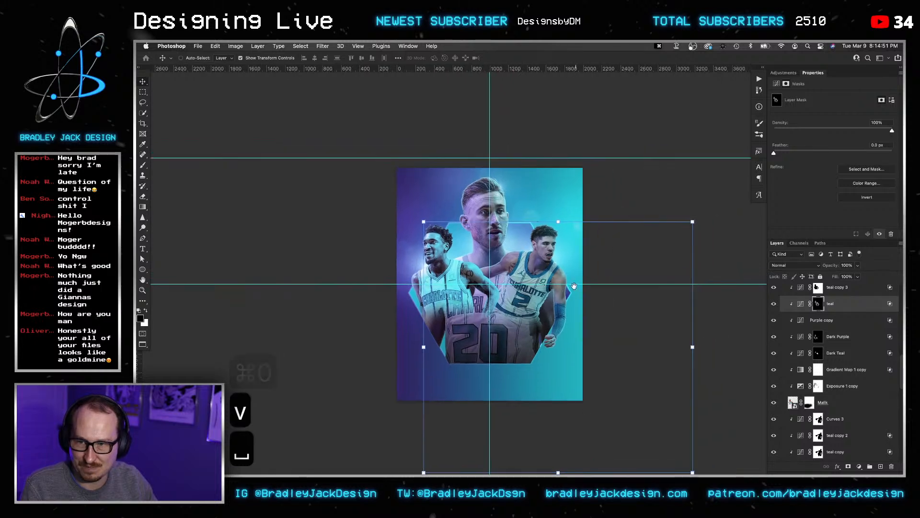
Place DustScratch1.jpg from the Grain/Dust folder in Adobe Bridge above Layer 2 and set its blend mode to Screen.
key(z)
drag(520, 267, 544, 267)
key(v)
scroll(845, 326, up, 10)
click(825, 294)
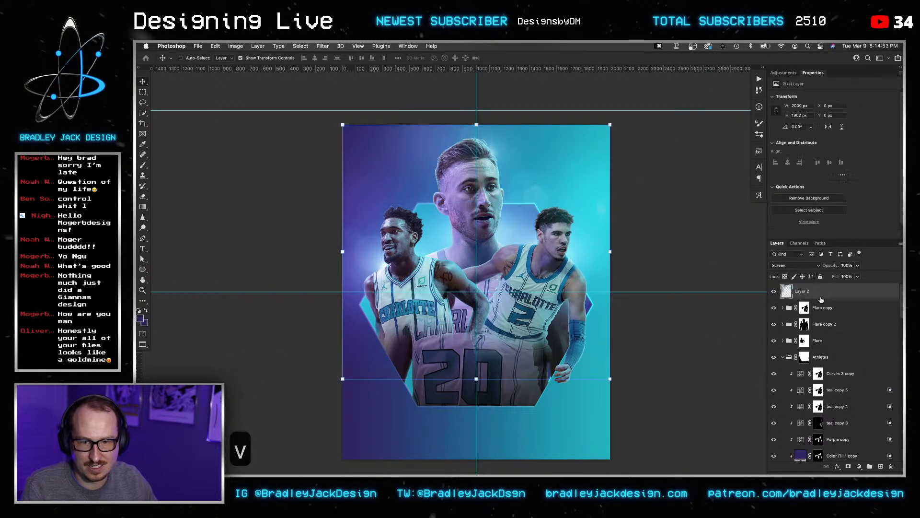
mouse_move(649, 474)
click(681, 457)
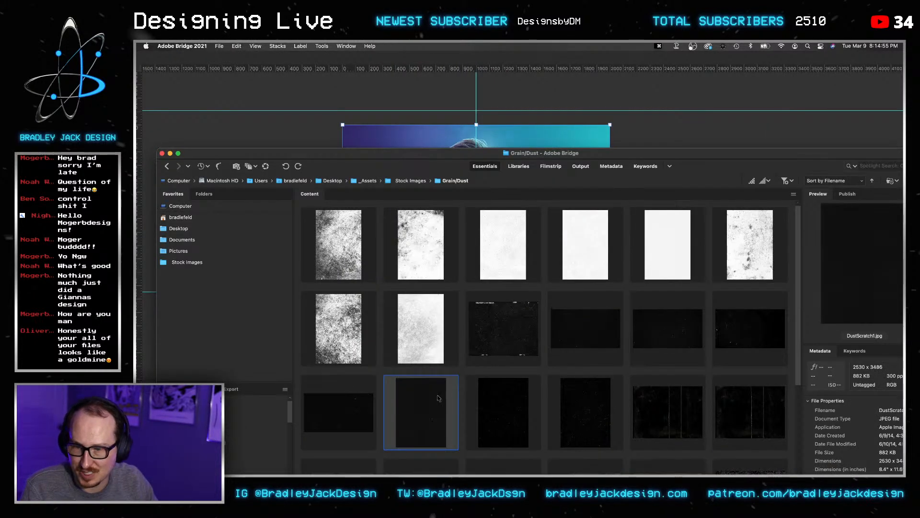
drag(437, 398, 449, 128)
key(Return)
key(Return)
key(v)
key(alt+shift+s)
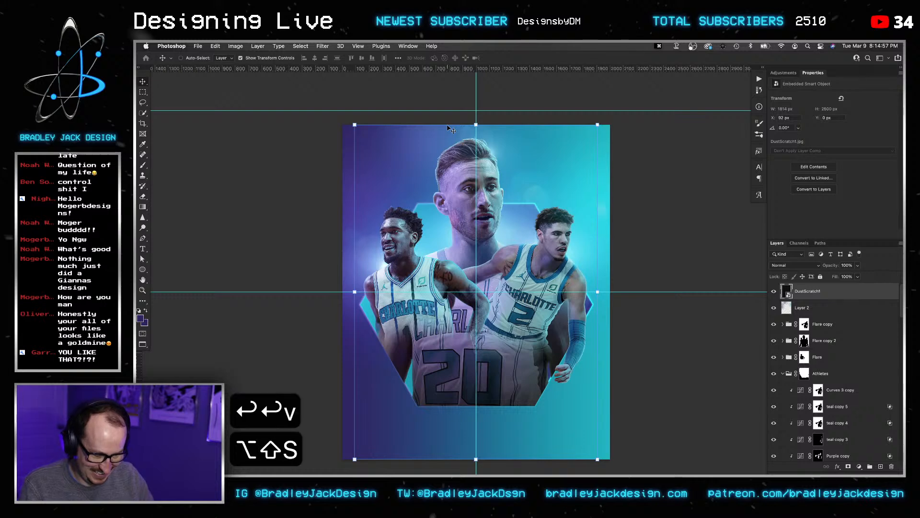
Scale the DustScratch1 texture up proportionally from its centre to about 2836 px high, covering the whole canvas.
key(v)
key(v)
key(super+t)
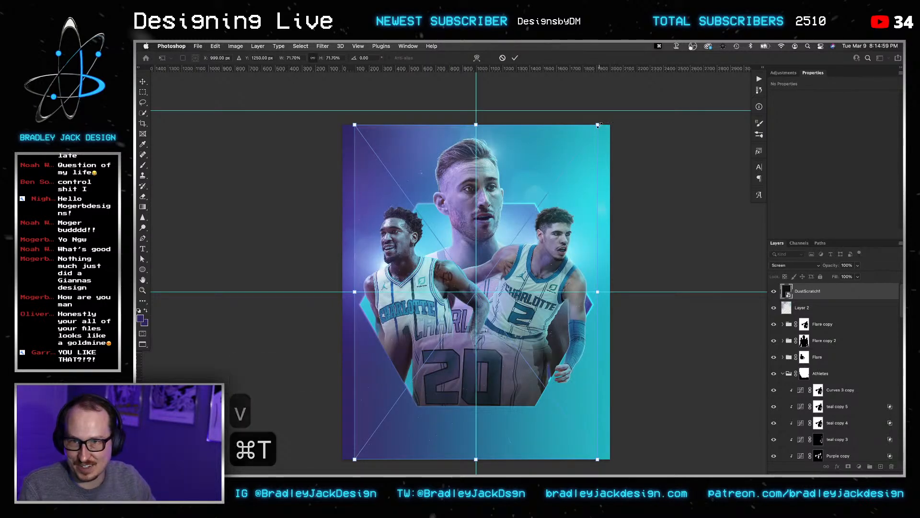
drag(599, 125, 614, 102)
key(Return)
key(Return)
key(v)
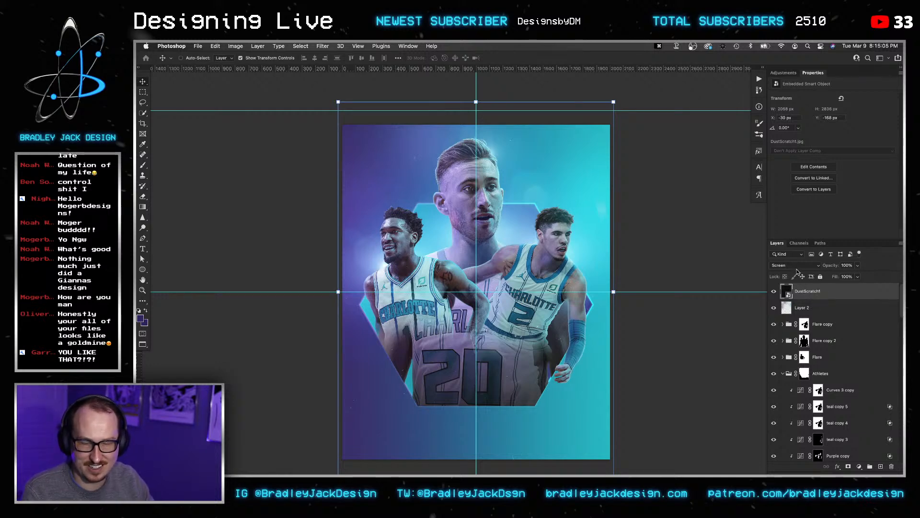
Add a Levels adjustment clipped to the DustScratch1 layer with the black input at 24, and save the document.
click(783, 73)
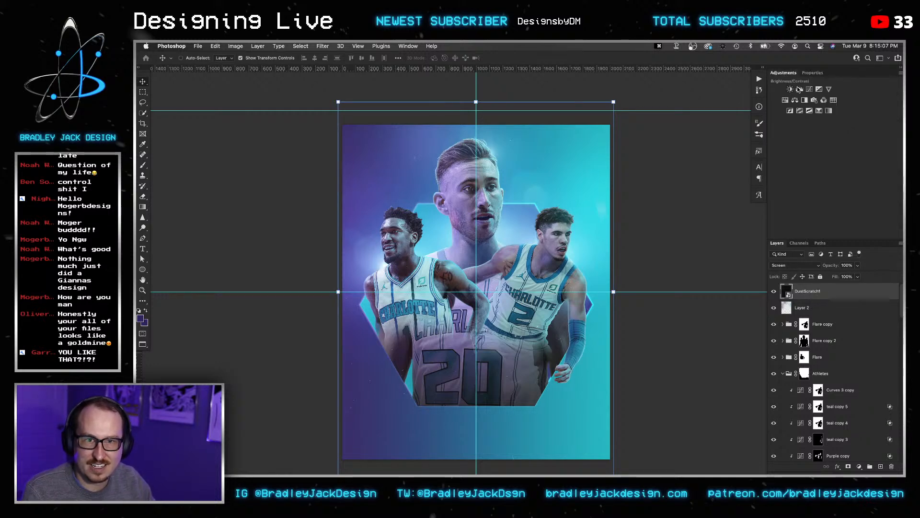
click(800, 89)
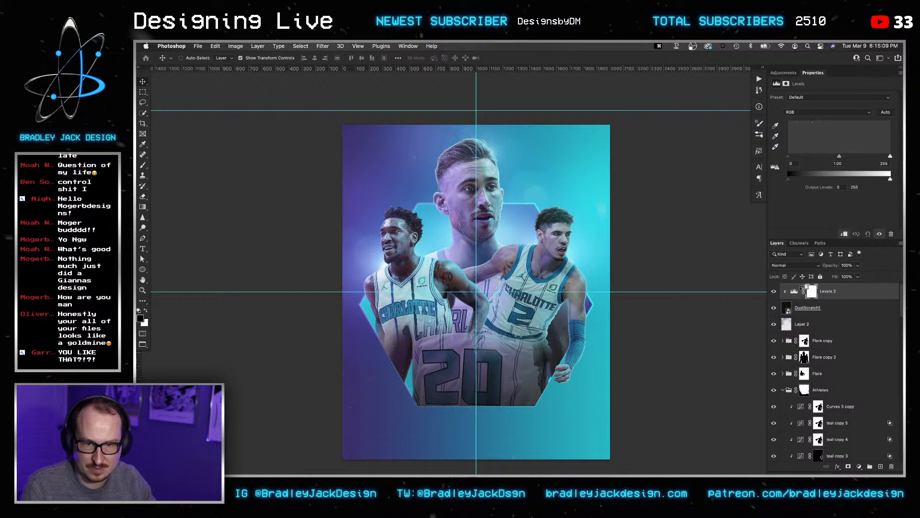
drag(798, 157, 799, 157)
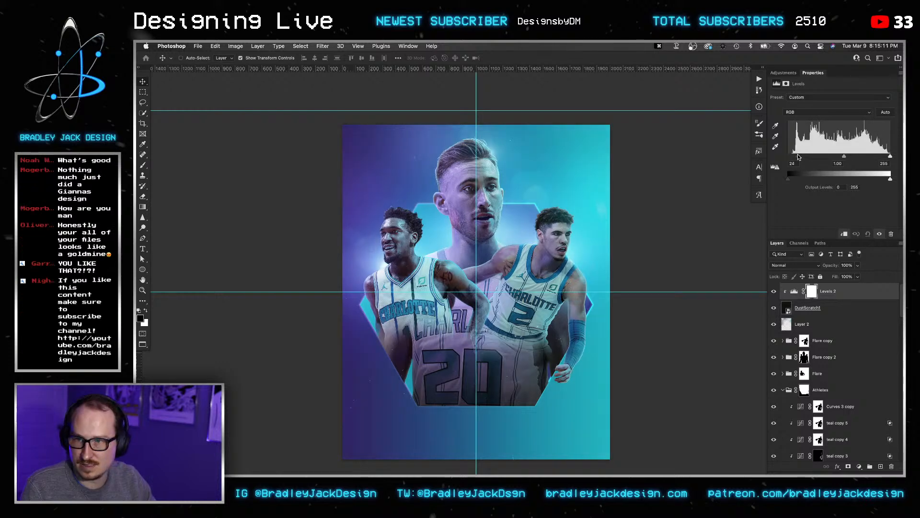
key(super+s)
Place LensDirt-4.png from the Stock Images/Lens Dirts folder in Adobe Bridge above the Levels 2 layer.
key(super+Tab)
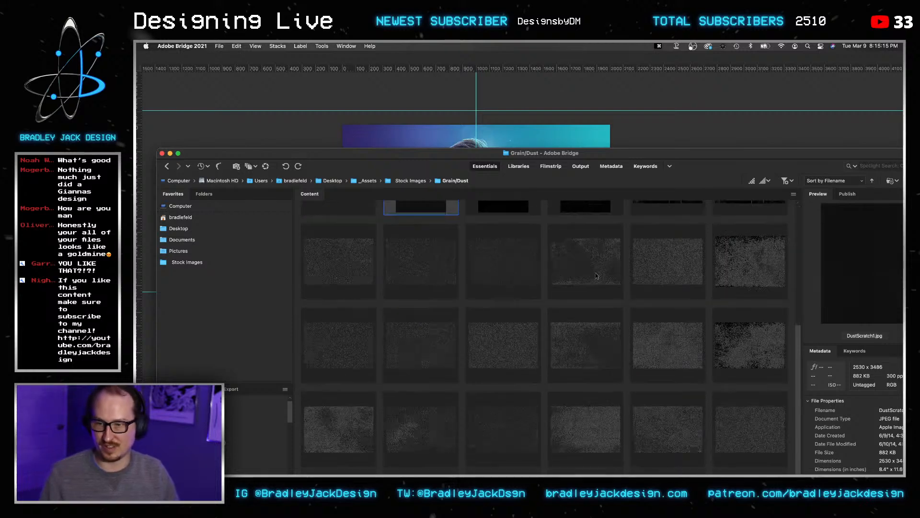
click(201, 263)
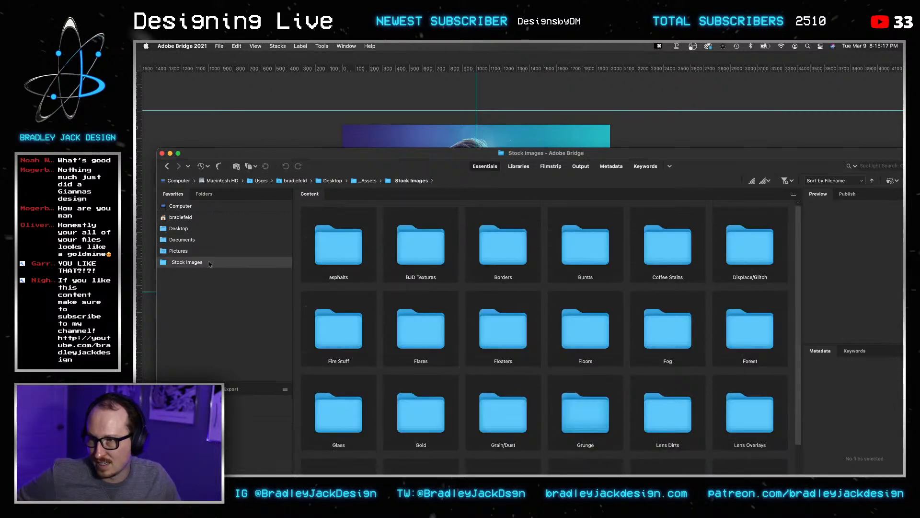
scroll(607, 342, down, 4)
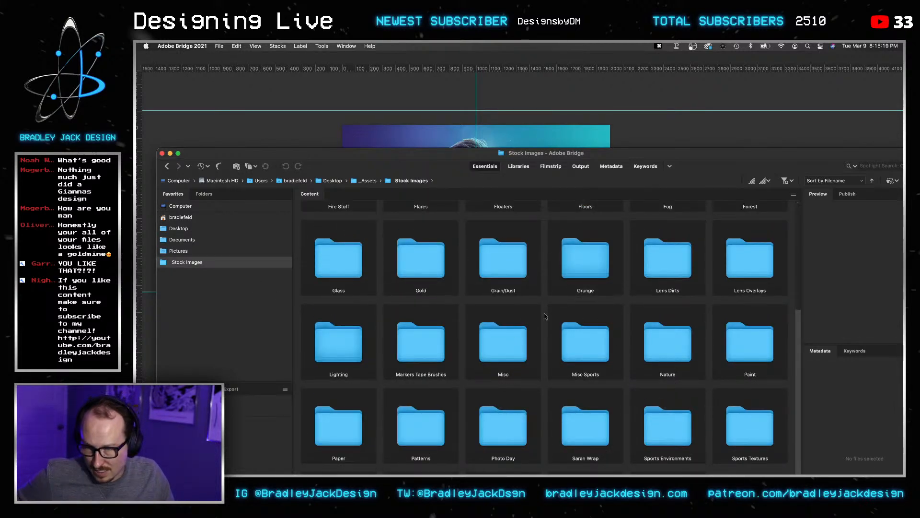
double_click(673, 162)
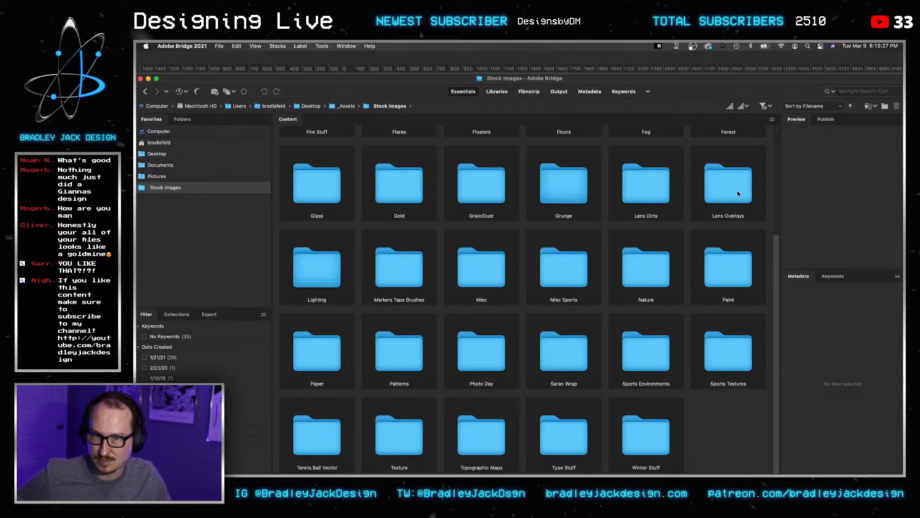
double_click(648, 198)
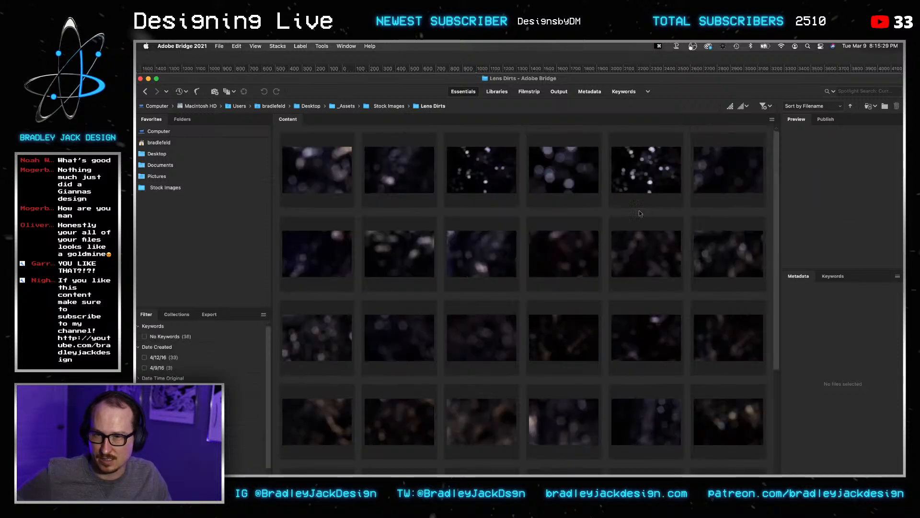
drag(566, 181, 599, 250)
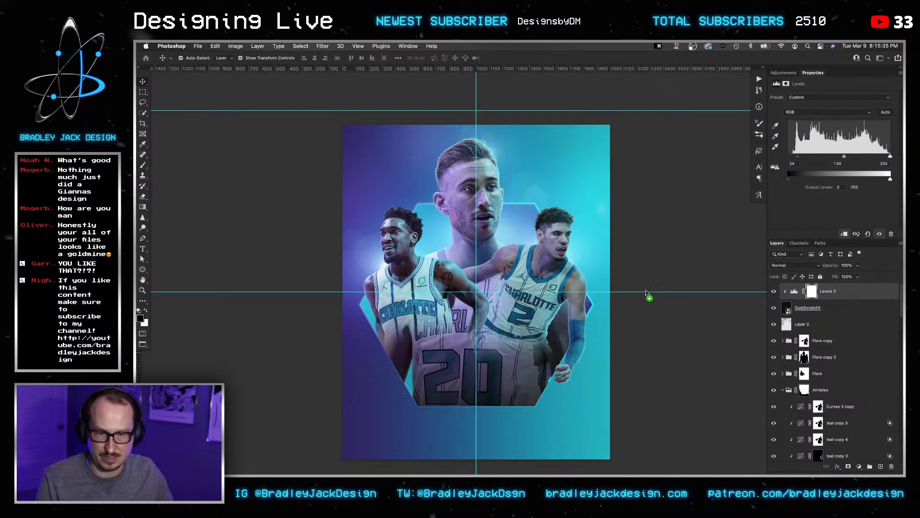
drag(647, 293, 653, 290)
key(Return)
key(Return)
Rotate LensDirt-4 to -90°, scale it up to cover the canvas, and set its blend mode to Screen.
key(v)
key(super+t)
drag(621, 206, 449, 245)
drag(565, 426, 620, 475)
key(Return)
key(Return)
key(v)
key(alt+shift+s)
key(v)
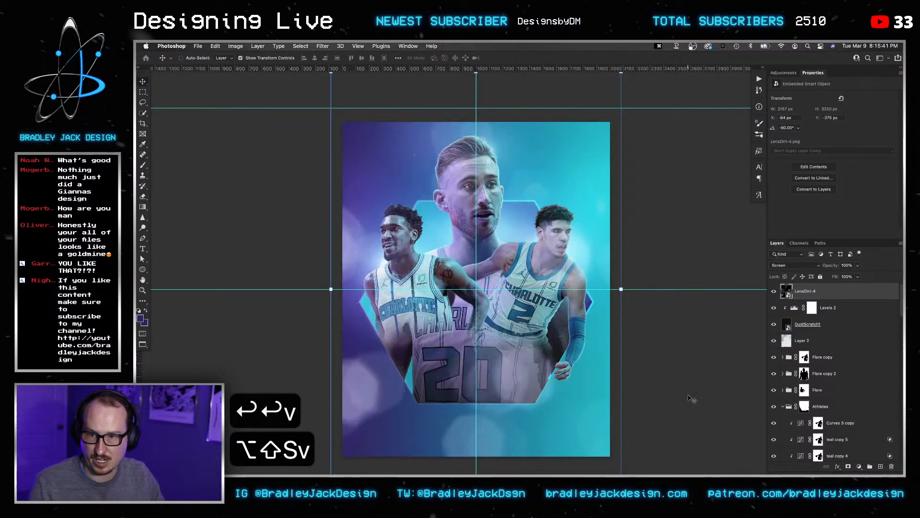
Shift LensDirt-4 over the poster and scale it up proportionally from its centre to about 2701 px wide.
key(v)
drag(559, 343, 570, 327)
scroll(569, 328, down, 2)
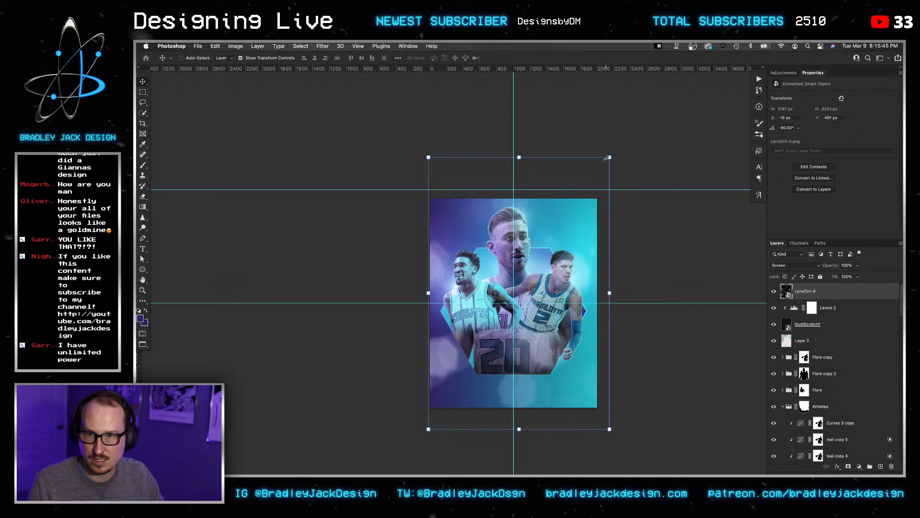
drag(605, 159, 632, 123)
key(Return)
key(Return)
key(v)
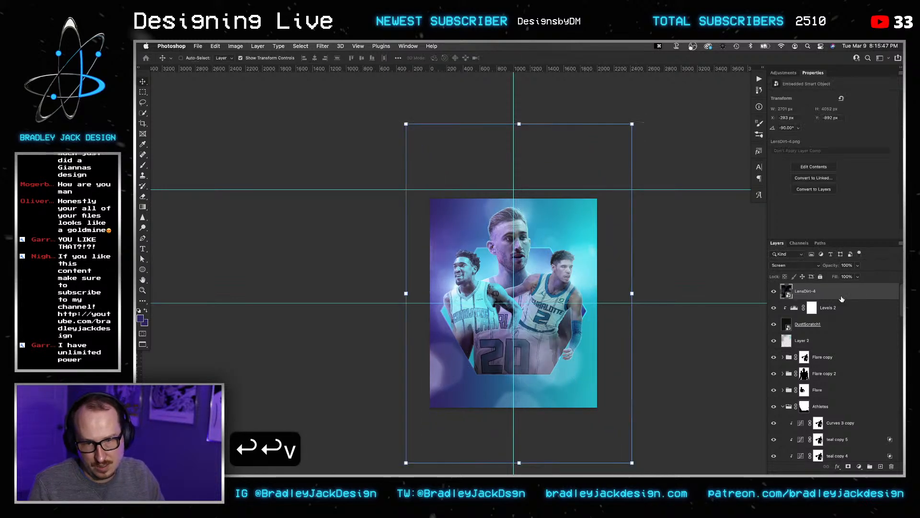
Place a copy of Levels 2 and a copy of Gradient Map 1 above LensDirt-4, both clipped to it.
drag(838, 309, 838, 287)
alt+click(808, 298)
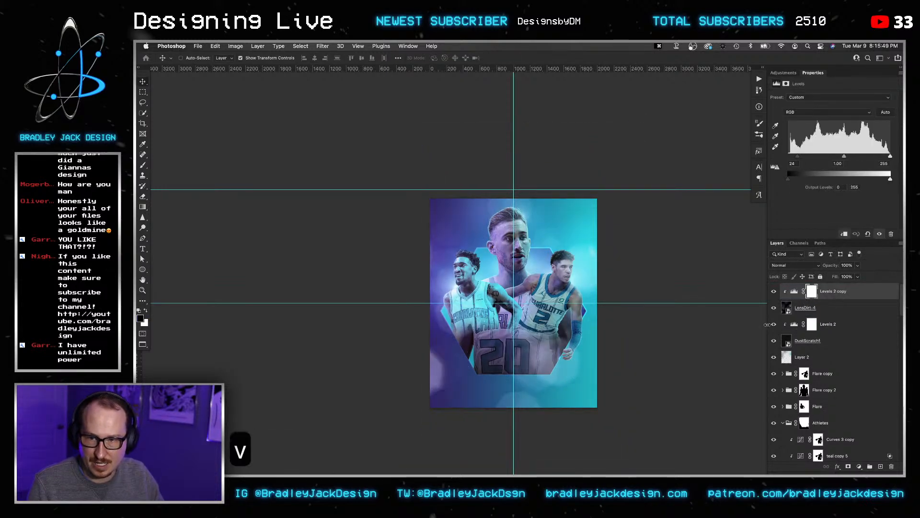
scroll(815, 393, down, 10)
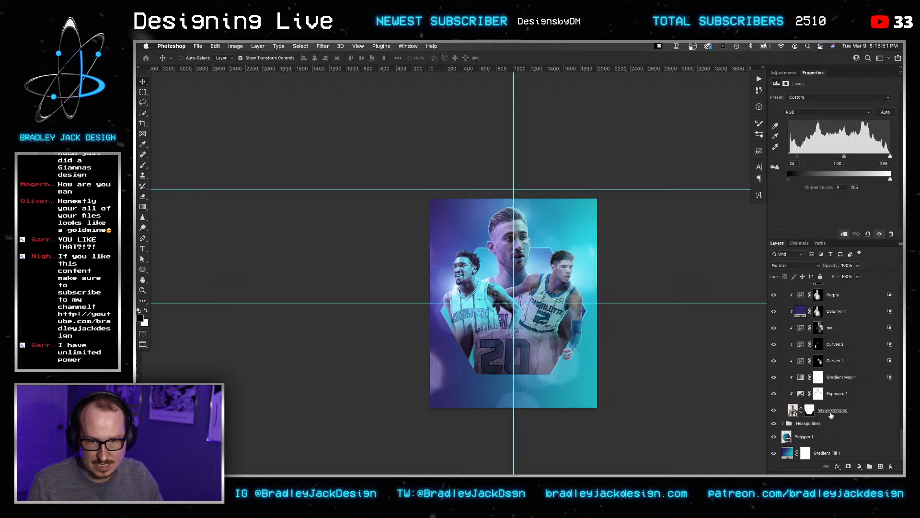
click(834, 377)
key(super+c)
scroll(815, 383, up, 10)
click(832, 291)
key(super+v)
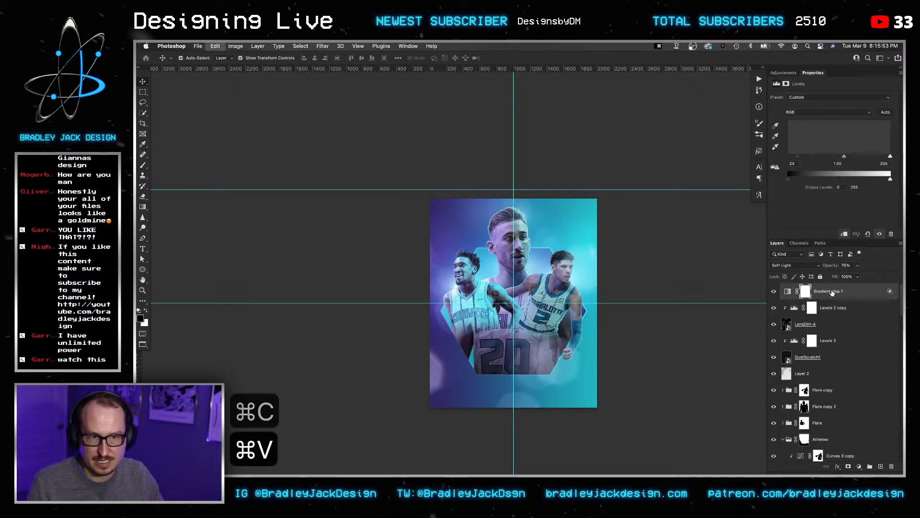
alt+click(822, 299)
key(v)
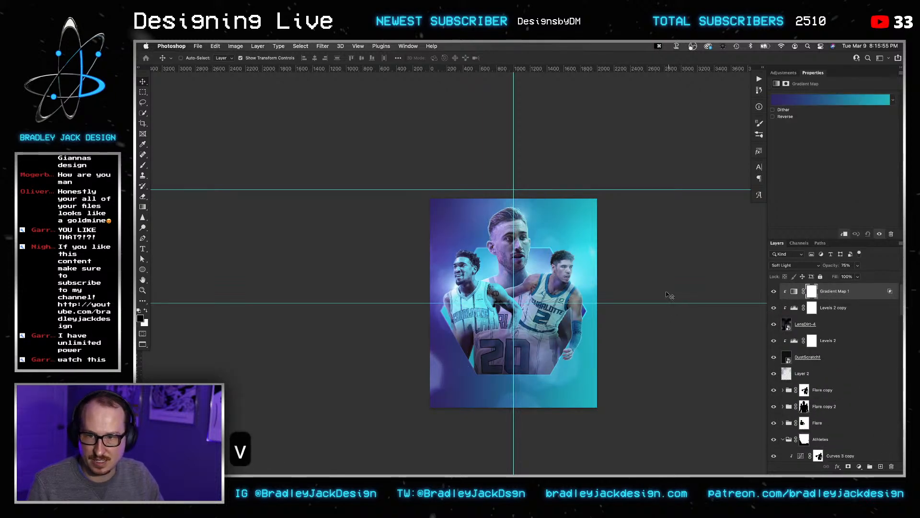
Rotate LensDirt-4 to 90° and move it up and left so its bokeh falls on the poster's upper area.
drag(669, 294, 639, 292)
key(v)
click(817, 324)
key(v)
key(super+t)
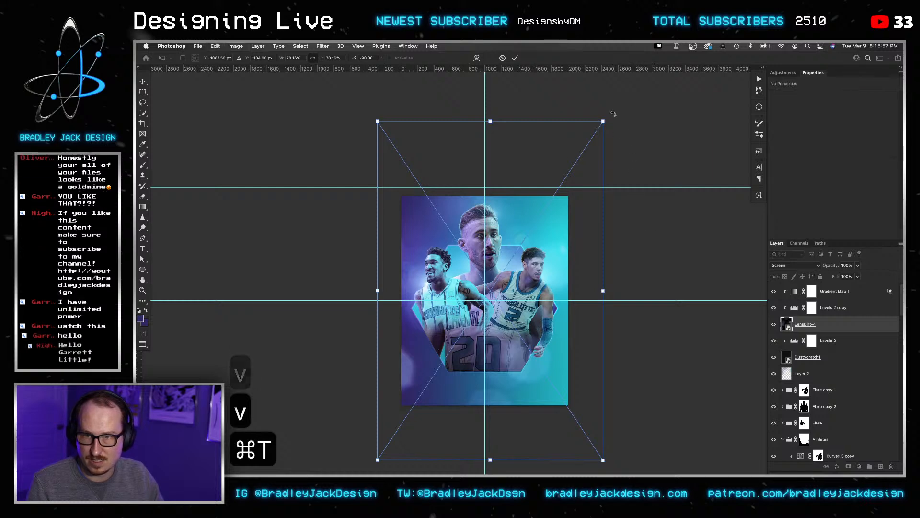
drag(613, 114, 408, 397)
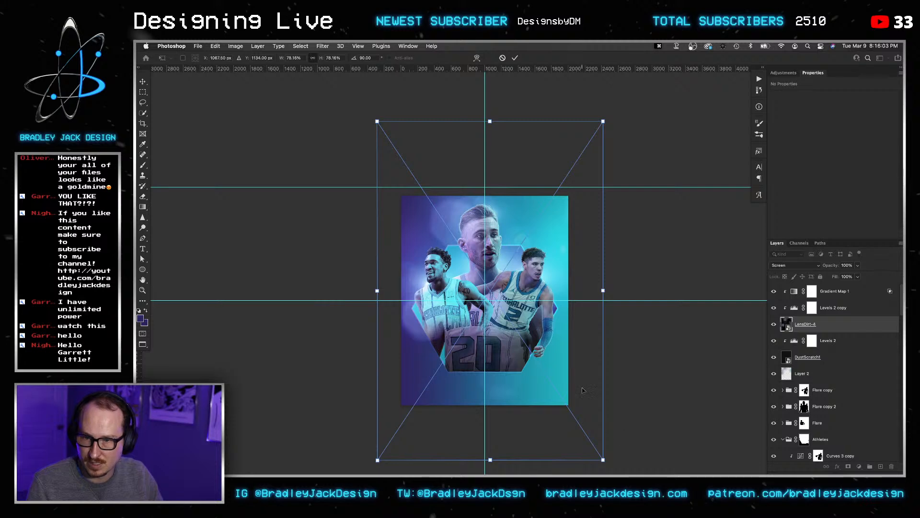
drag(583, 390, 557, 355)
key(Return)
key(Return)
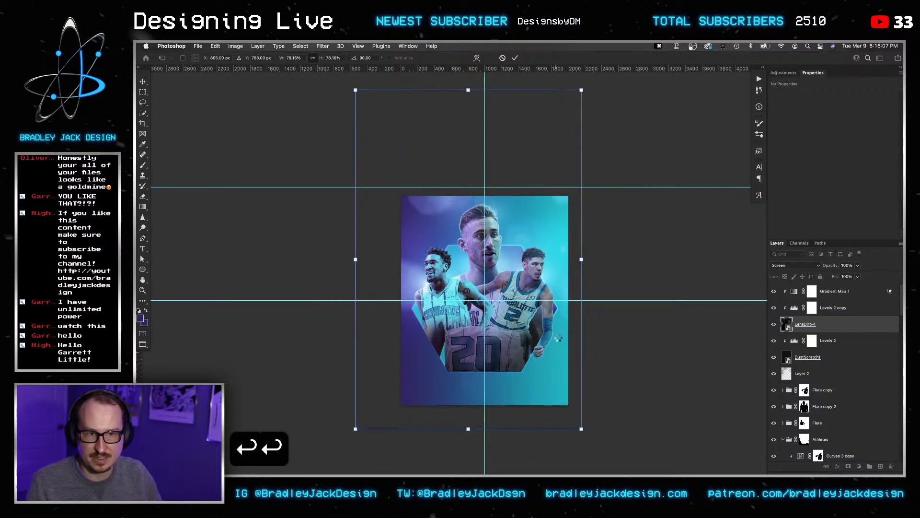
Scale LensDirt-4 up proportionally from its centre to about 83.93%, and save the document.
drag(582, 429, 597, 437)
key(Return)
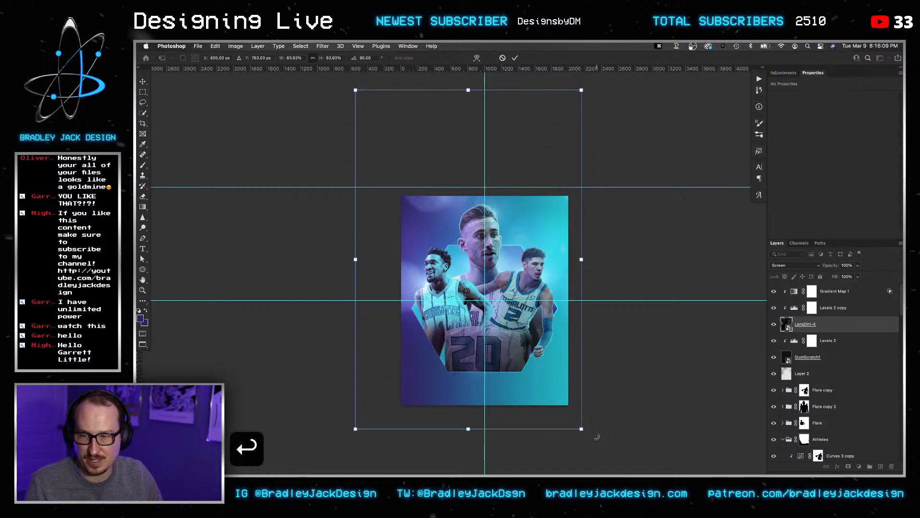
key(Return)
key(super+s)
key(v)
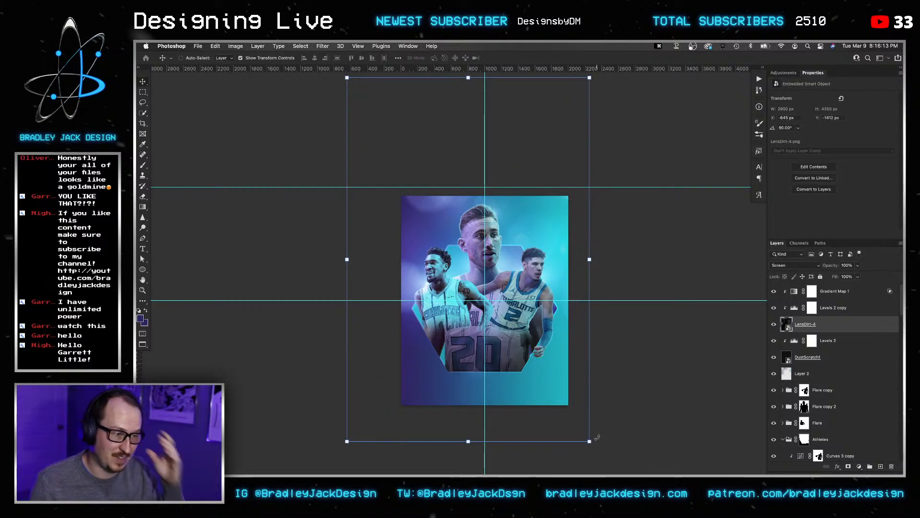
Place the white-hexagon-background image in the poster and move its layer below LensDirt-4.
key(v)
key(z)
key(v)
drag(528, 273, 556, 229)
key(v)
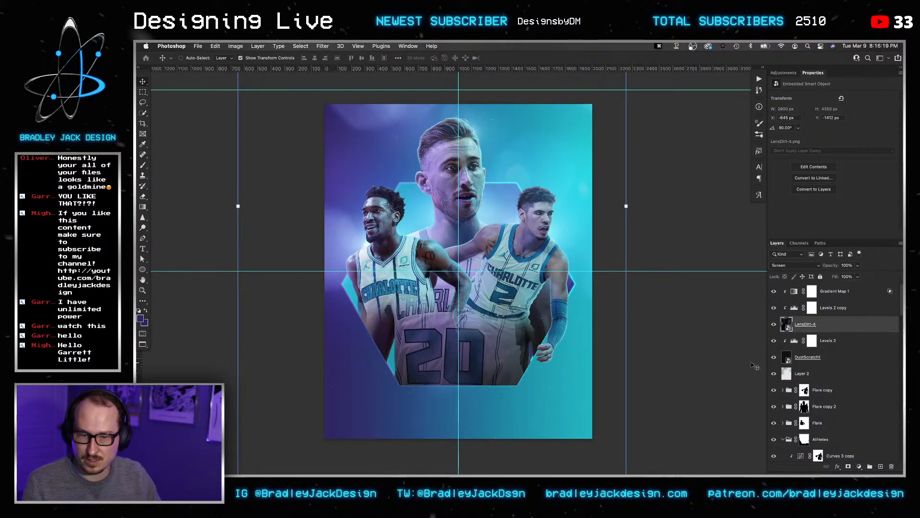
mouse_move(738, 472)
click(739, 449)
drag(547, 193, 499, 206)
key(Return)
key(super+bracketleft)
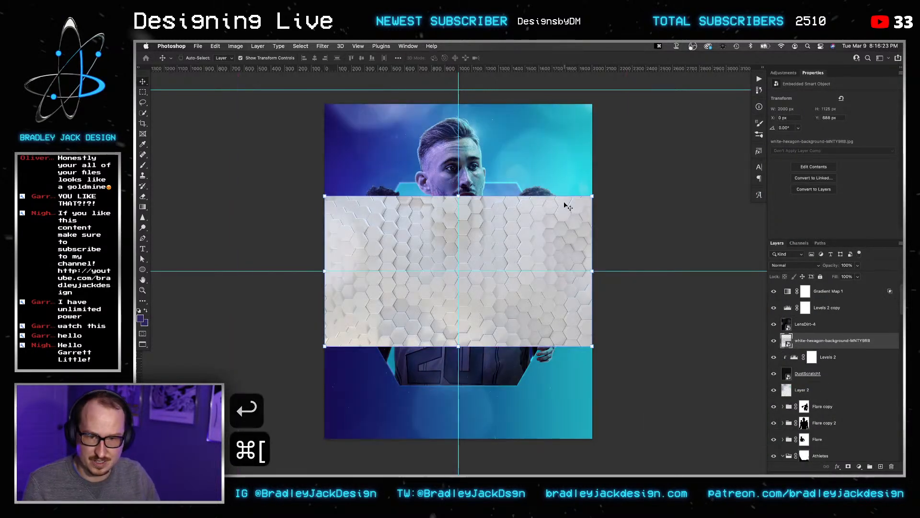
Clip Levels 2 copy and Gradient Map 1 to LensDirt-4 again, and send the white-hexagon-background layer to the bottom of the stack.
alt+click(797, 299)
alt+click(803, 315)
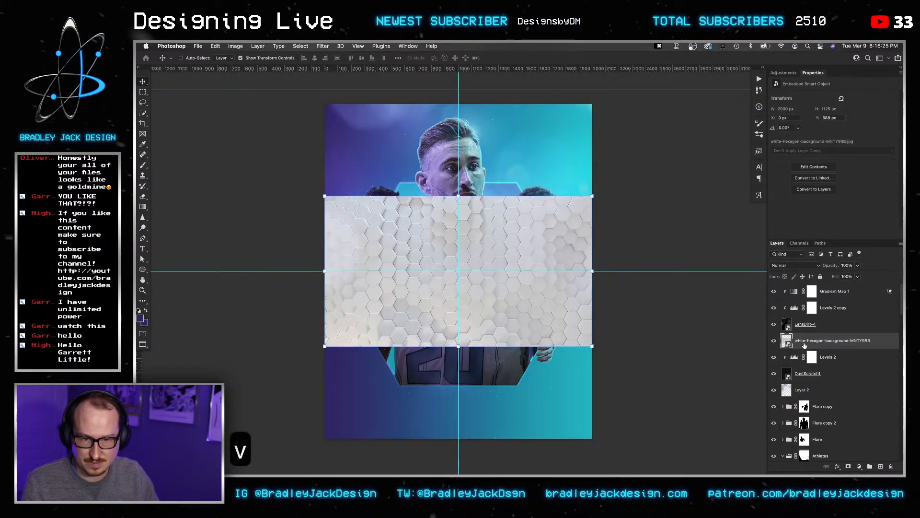
key(super+shift+bracketleft)
key(super+shift+bracketleft)
key(super+shift+bracketleft)
key(super+shift+bracketleft)
key(v)
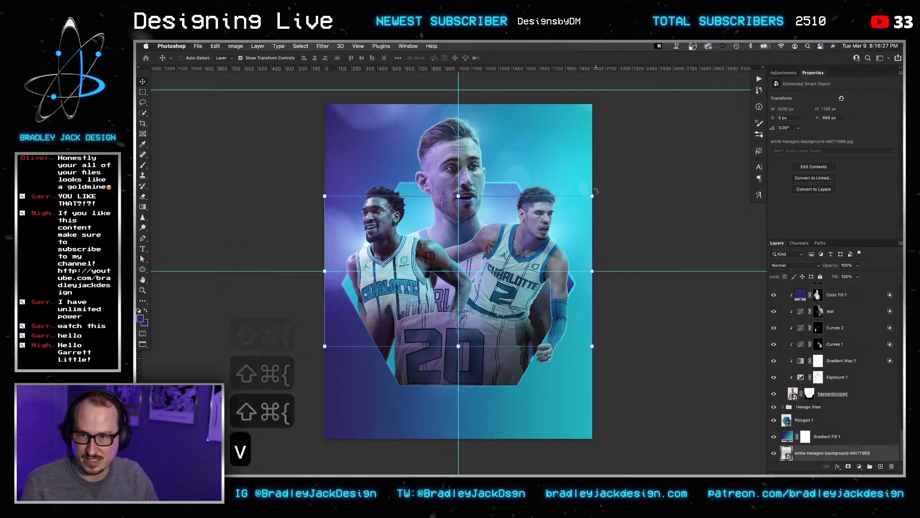
Rotate the hexagon image to 90°, move it toward the poster's lower right, and scale it to about 17.85%.
drag(595, 191, 655, 302)
drag(570, 417, 535, 405)
drag(605, 432, 695, 465)
key(Return)
key(Return)
key(Return)
key(v)
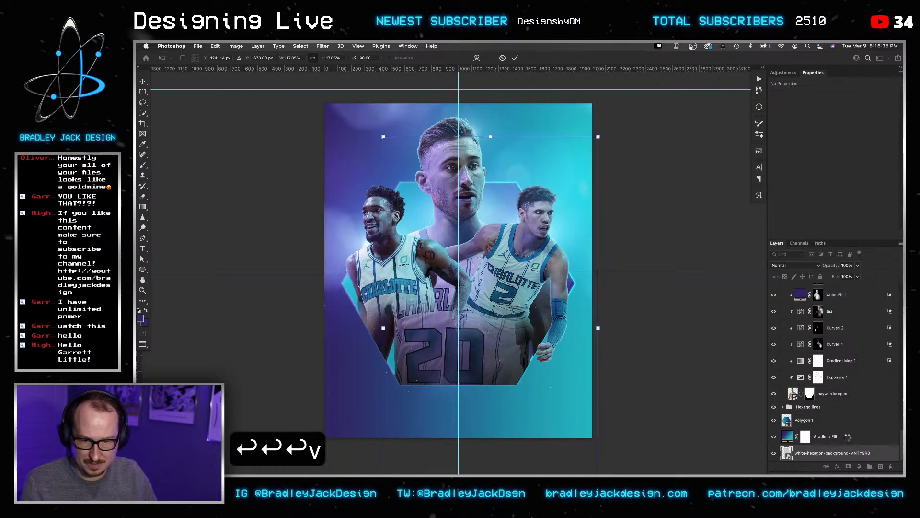
Set the Gradient Fill 1 layer's blend mode to Multiply over the hexagon image.
key(v)
click(847, 439)
key(alt+shift+m)
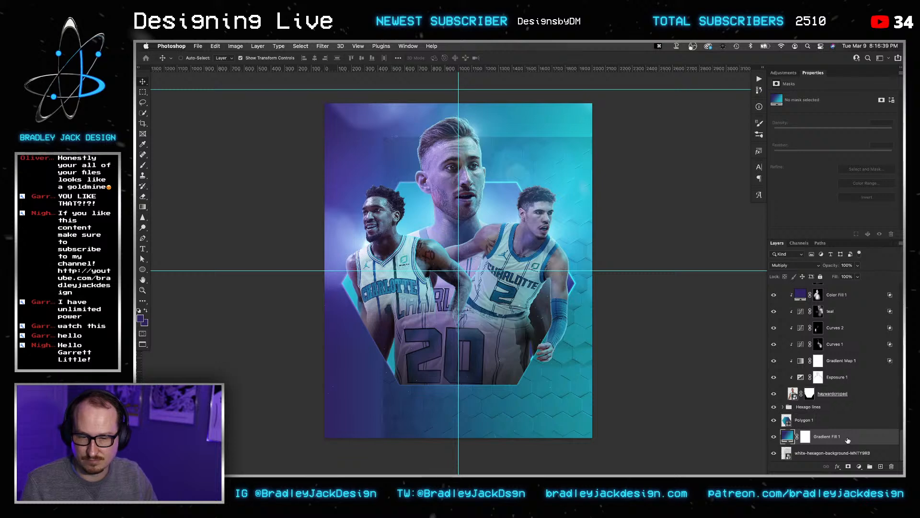
Reposition the hexagon image behind the players and scale it up proportionally to about 2013 px wide.
click(825, 453)
key(v)
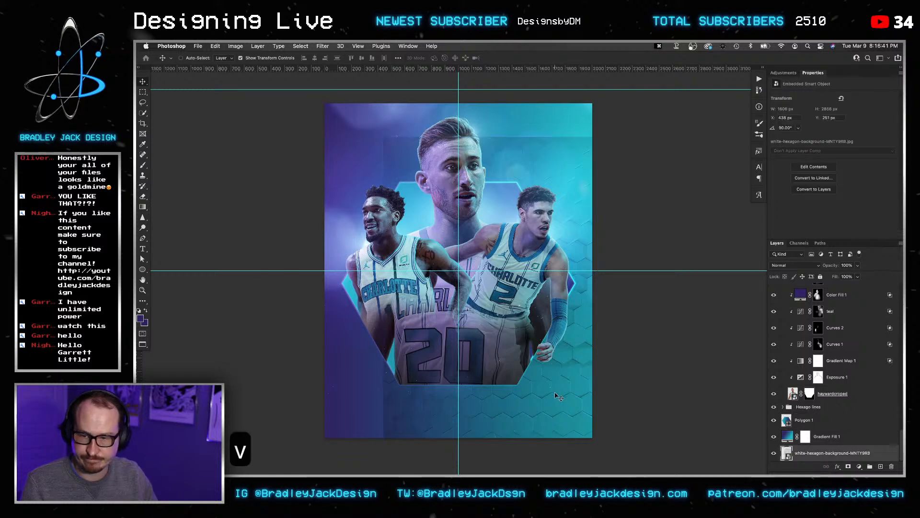
drag(521, 348, 572, 425)
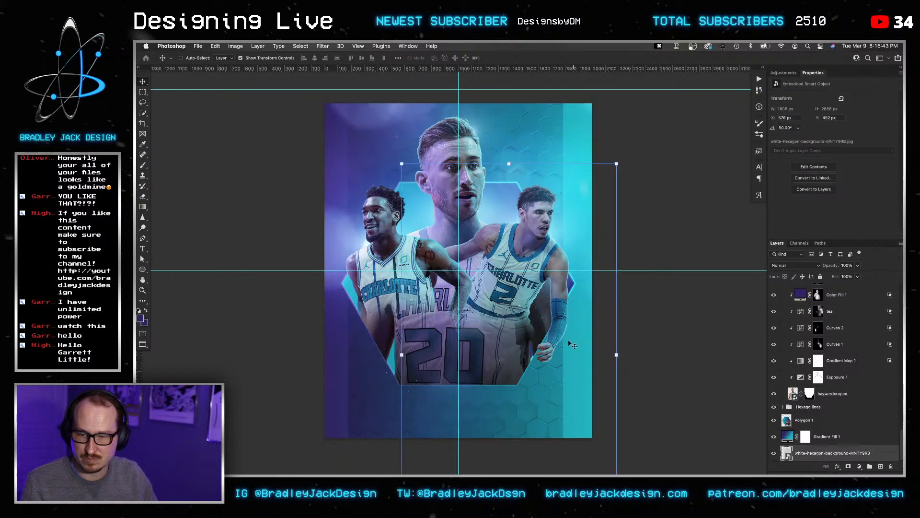
drag(572, 344, 536, 323)
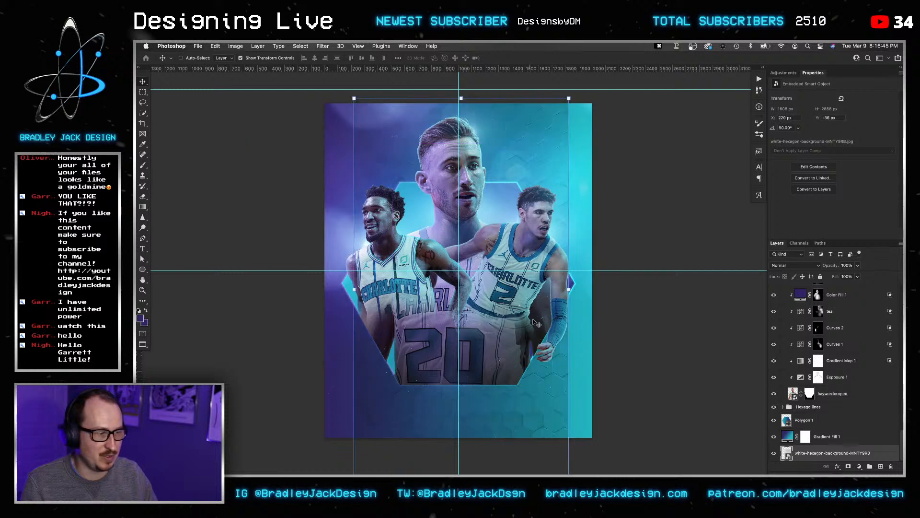
drag(567, 98, 612, 64)
key(Return)
key(Return)
Enlarge the hexagon image proportionally toward the poster's upper-left corner to about 22.83%, covering the whole canvas.
scroll(435, 200, down, 4)
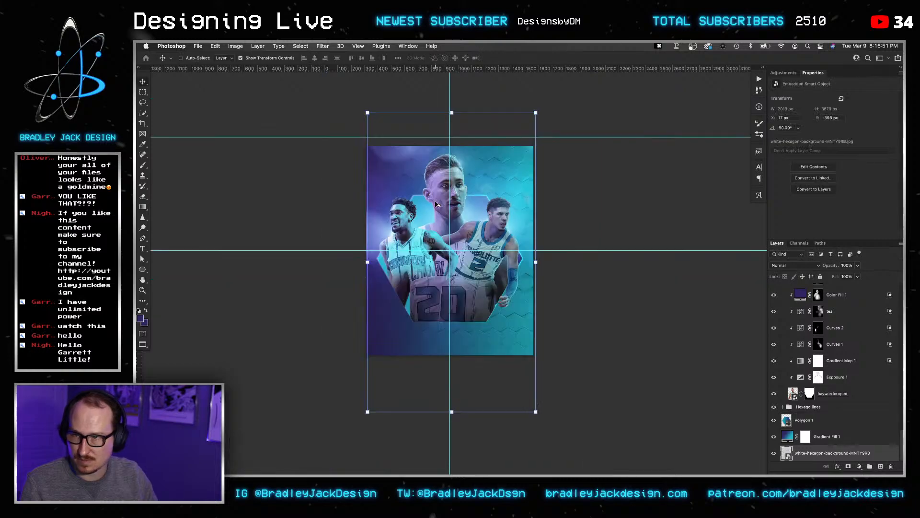
drag(365, 110, 360, 105)
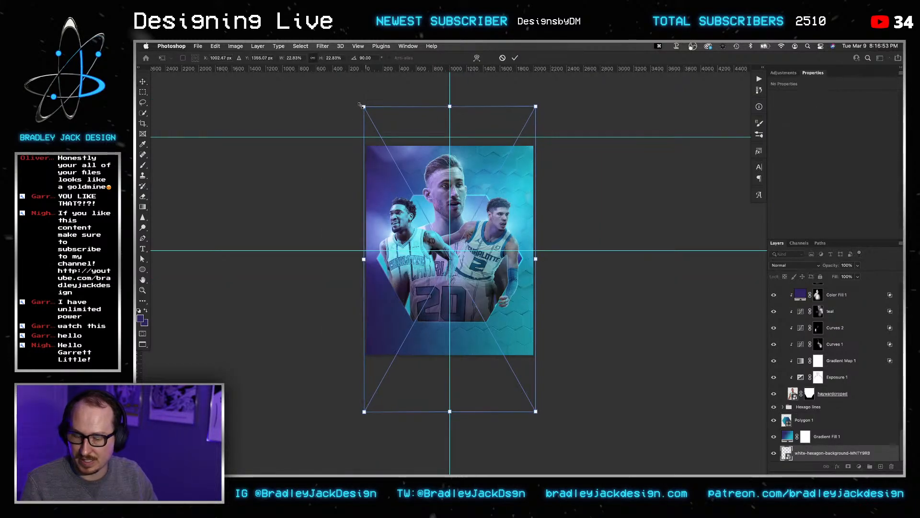
key(Return)
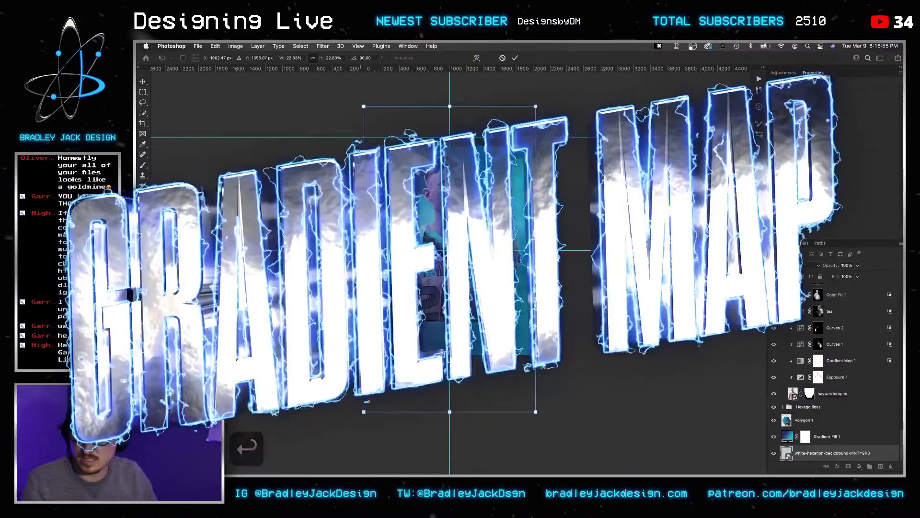
scroll(561, 266, up, 4)
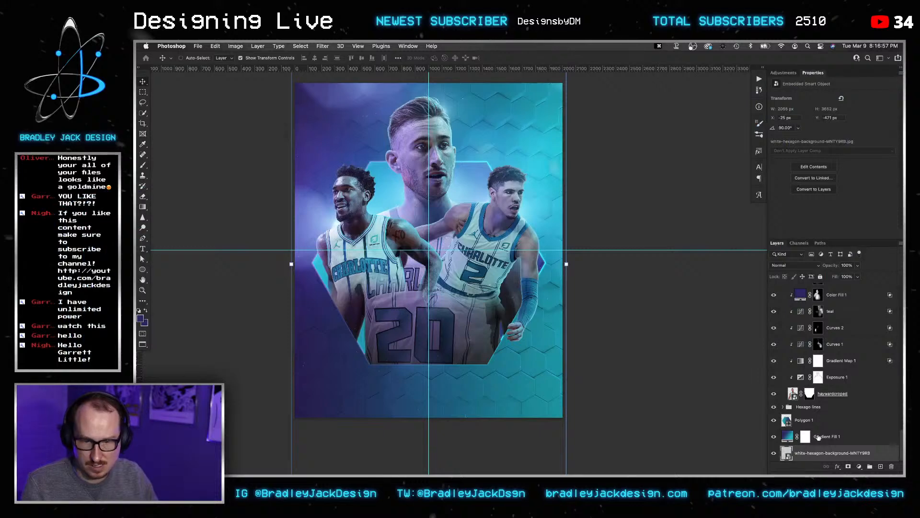
key(v)
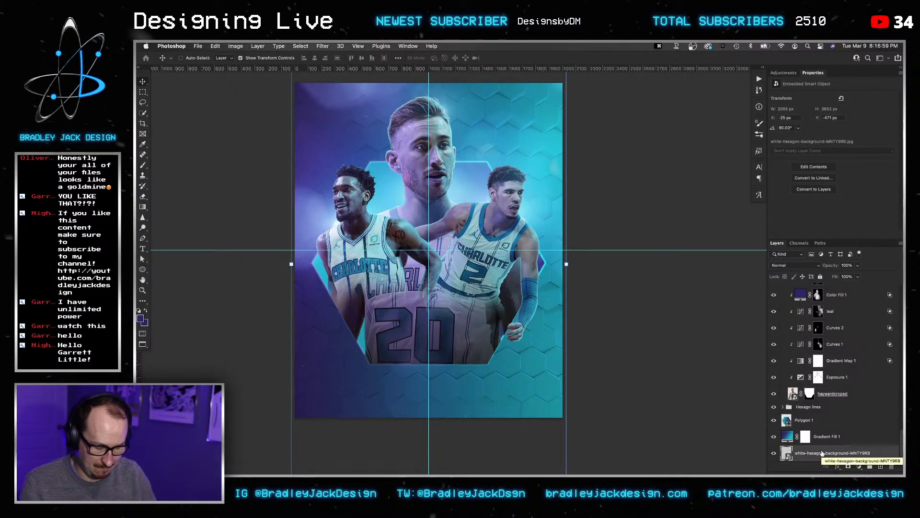
Lower the hexagon image layer's opacity to 50% and save the poster.
key(5)
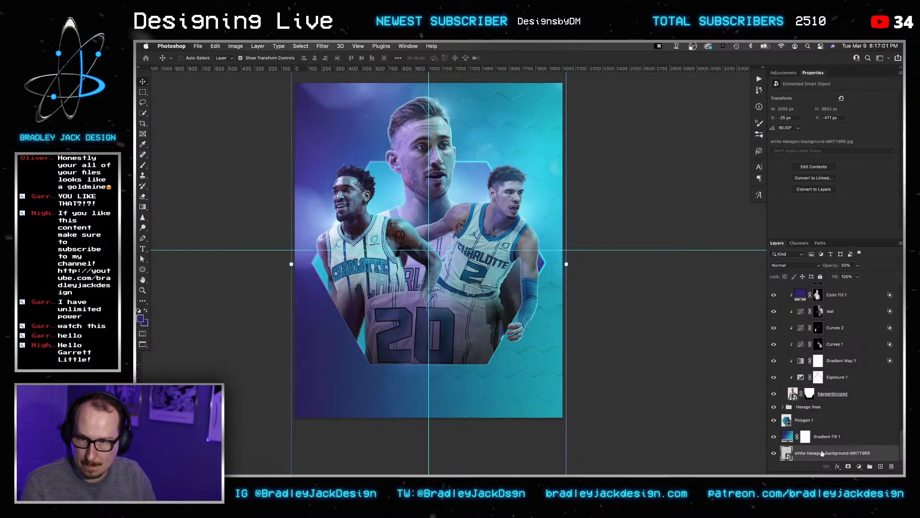
key(v)
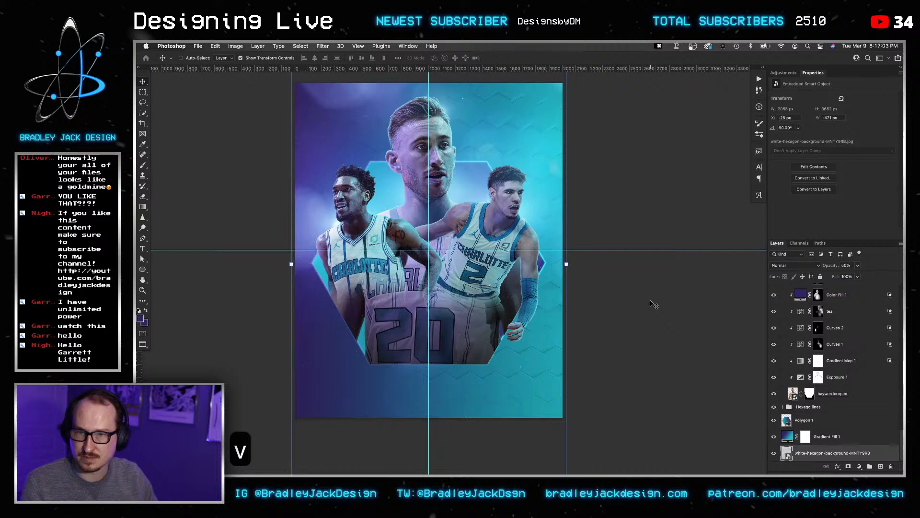
key(super+s)
key(v)
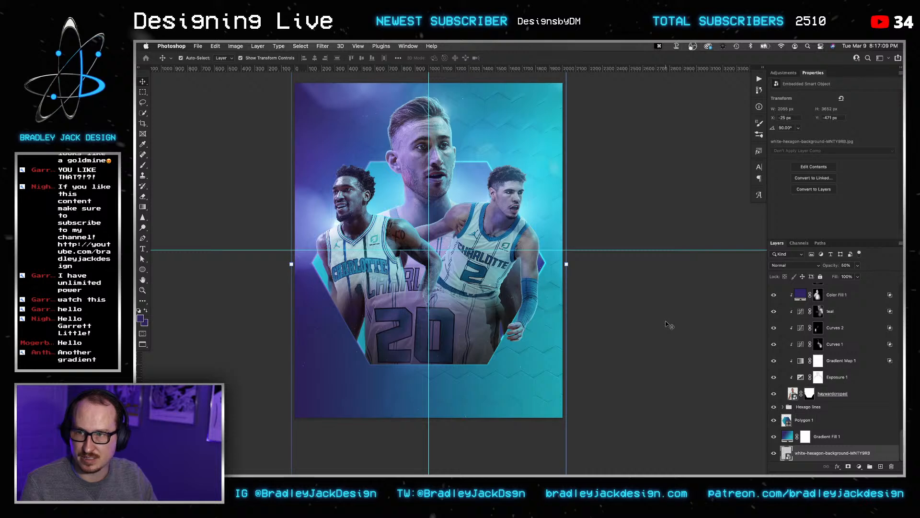
key(super+s)
key(v)
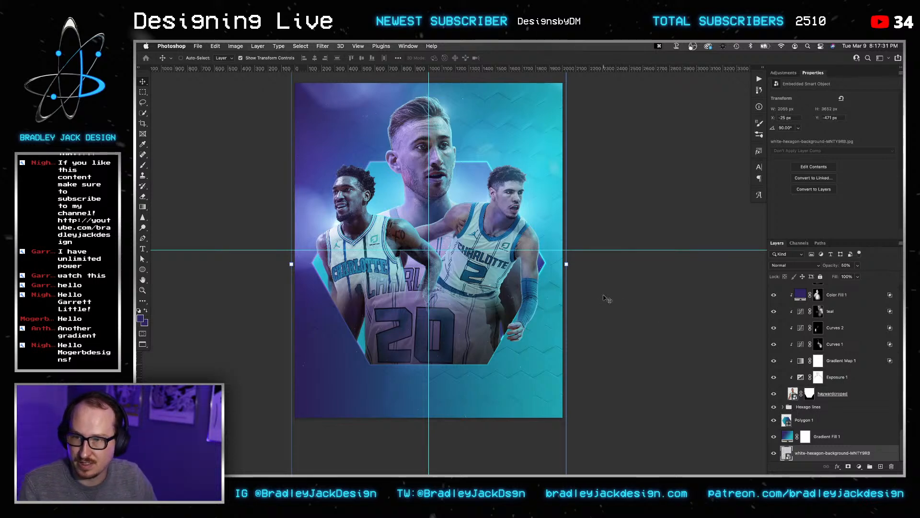
Group the layers from Layer 2 up to the topmost Gradient Map 1 and name the group "Overlays".
scroll(571, 280, up, 2)
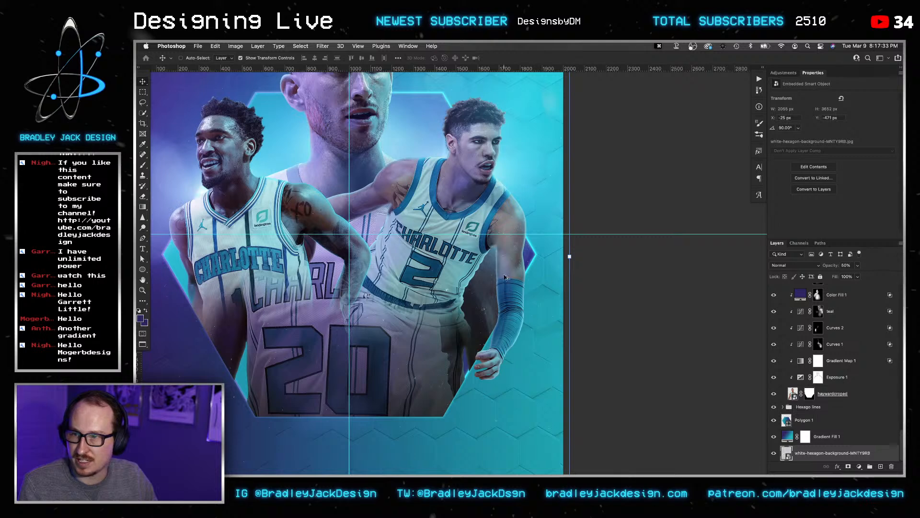
scroll(505, 277, down, 3)
key(v)
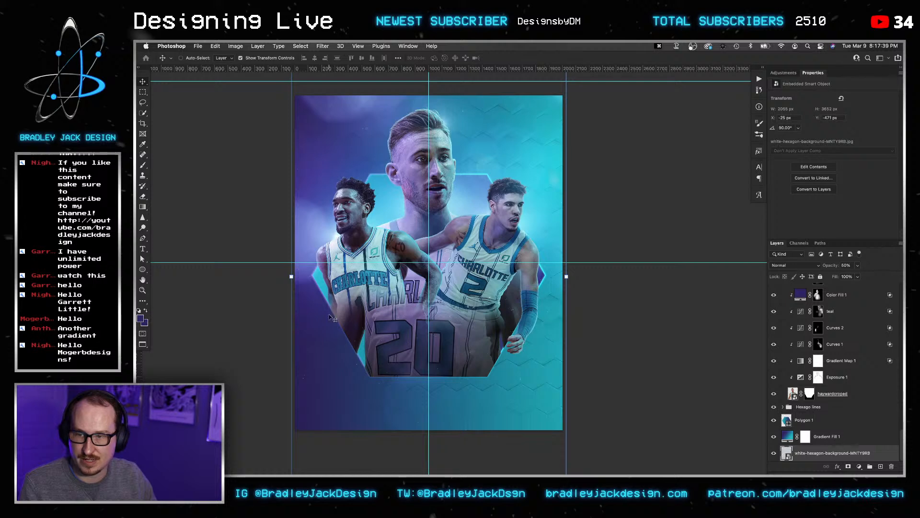
scroll(800, 379, up, 10)
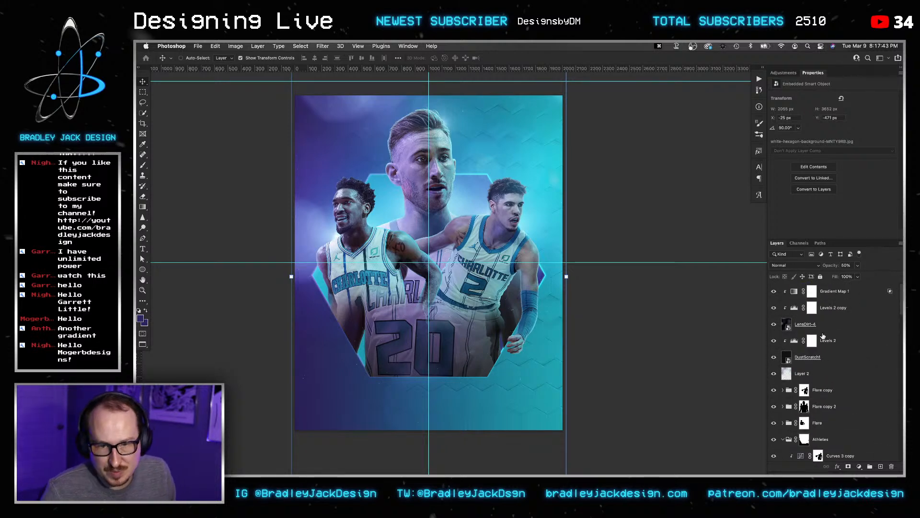
click(816, 379)
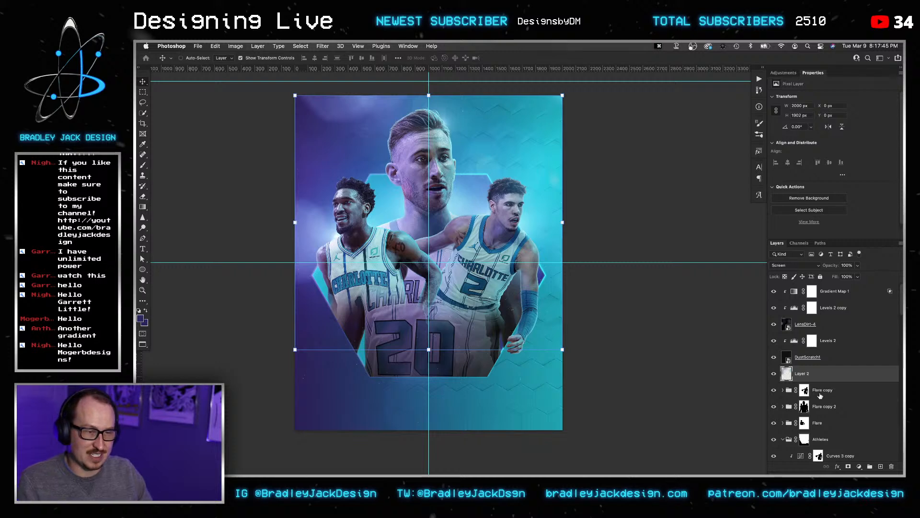
shift+click(820, 290)
key(super+g)
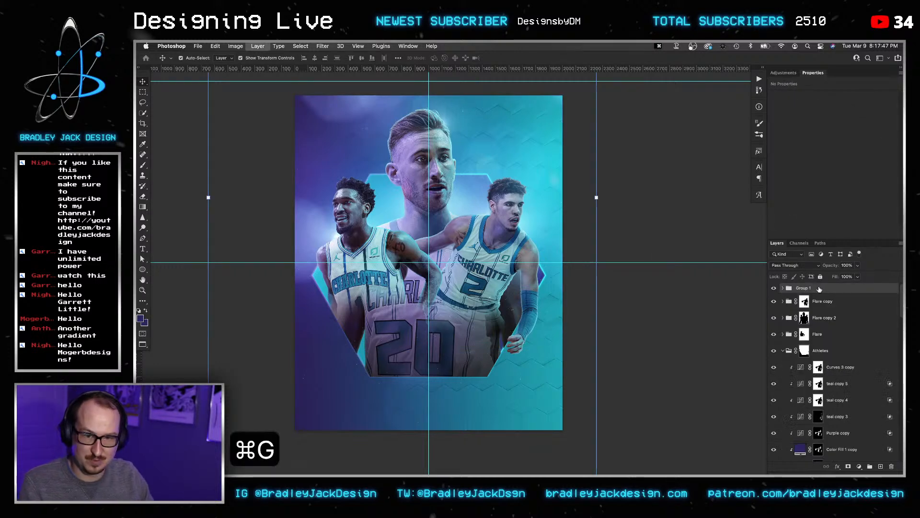
double_click(807, 288)
text(Overlays)
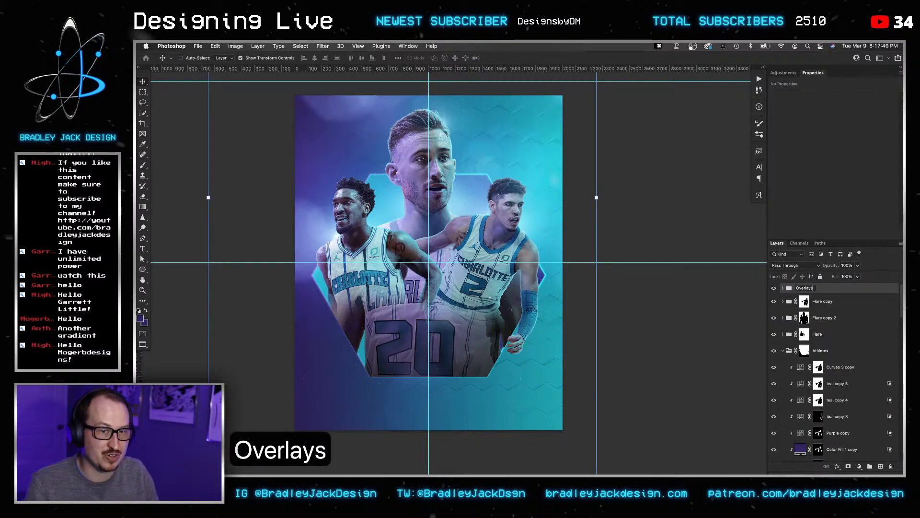
key(Return)
Create a wide text box over the poster's lower half, above the Overlays group, containing "HORNETS".
key(t)
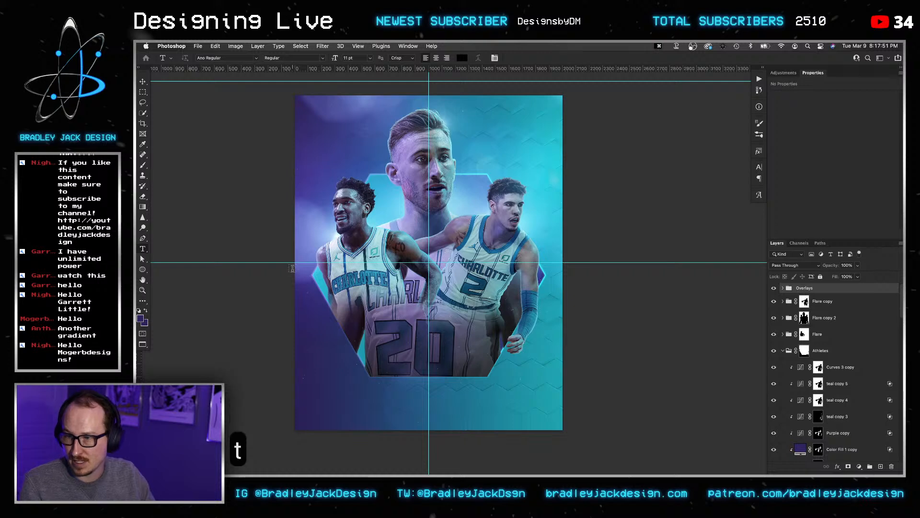
drag(292, 268, 406, 355)
drag(451, 384, 606, 444)
text(HOR)
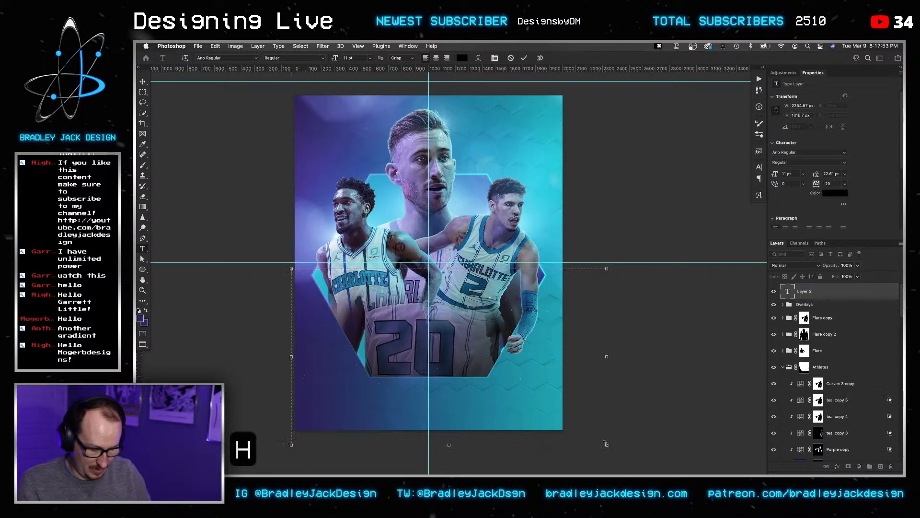
text(NETS)
Set the HORNETS text in the Mars Attack font with centred alignment.
key(super+a)
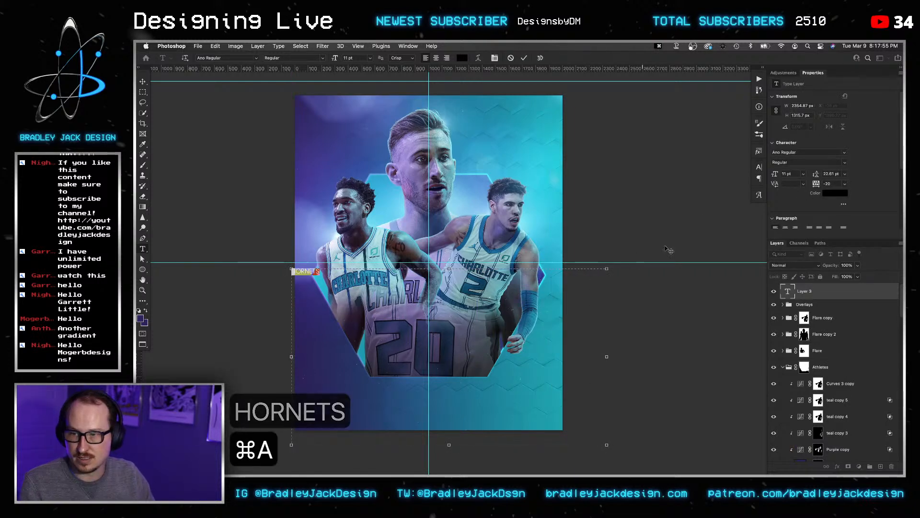
click(804, 152)
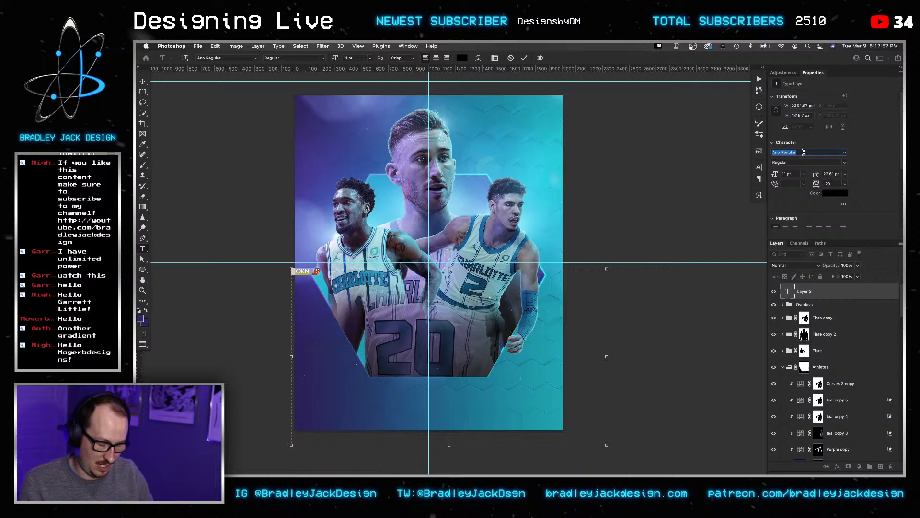
text(mars attacks)
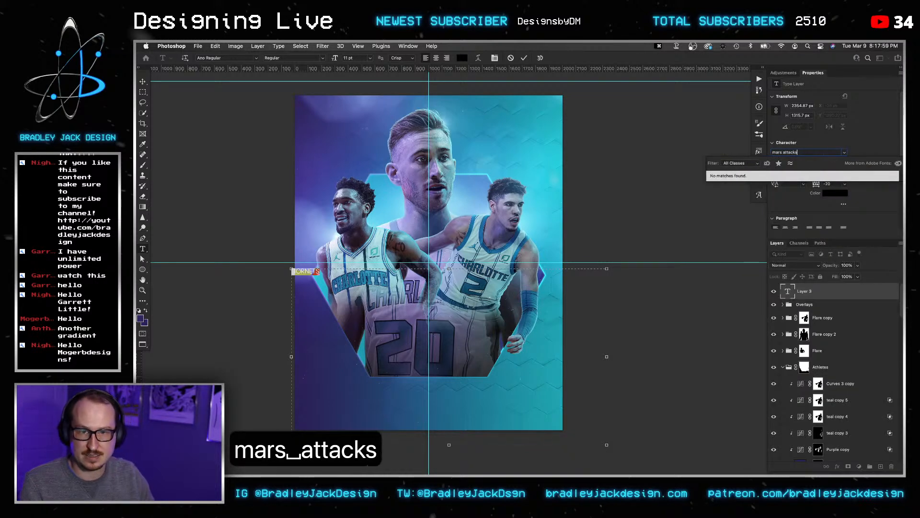
key(BackSpace)
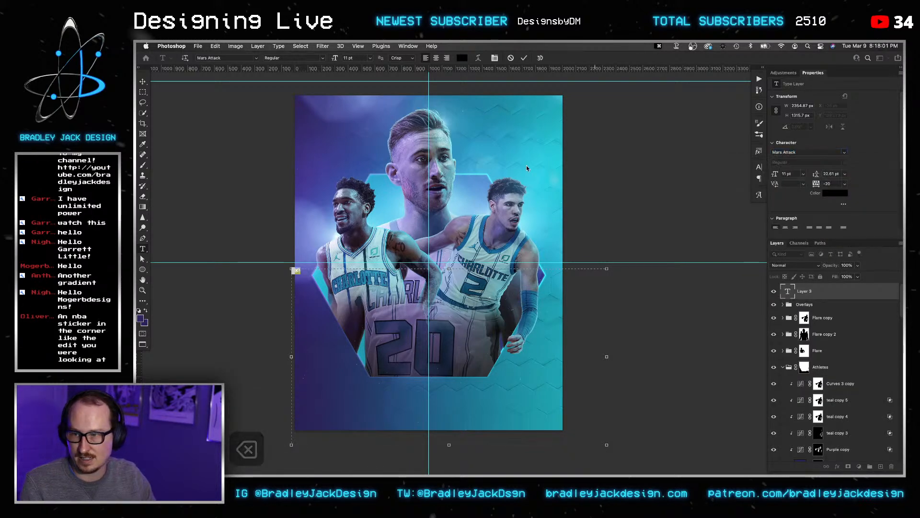
click(435, 58)
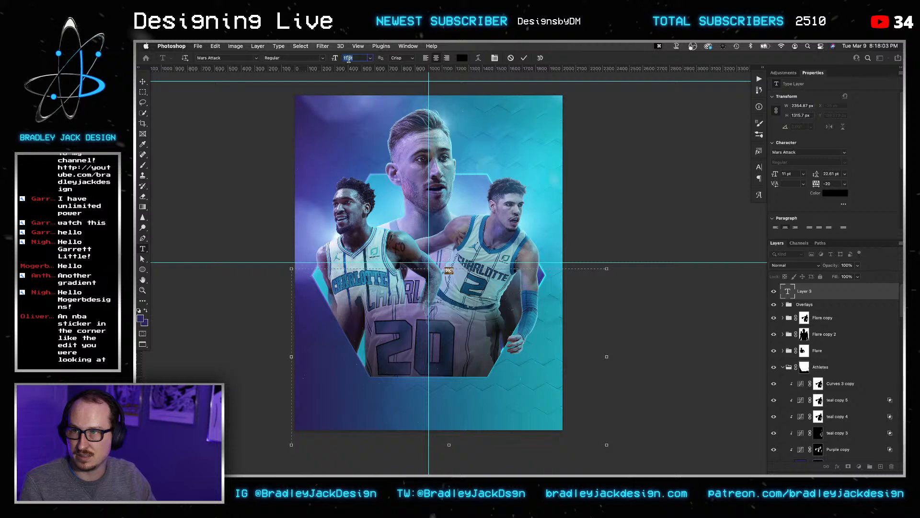
Set the HORNETS text size to 250 pt and place it across the players' lower bodies.
key(super+a)
text(250)
key(Tab)
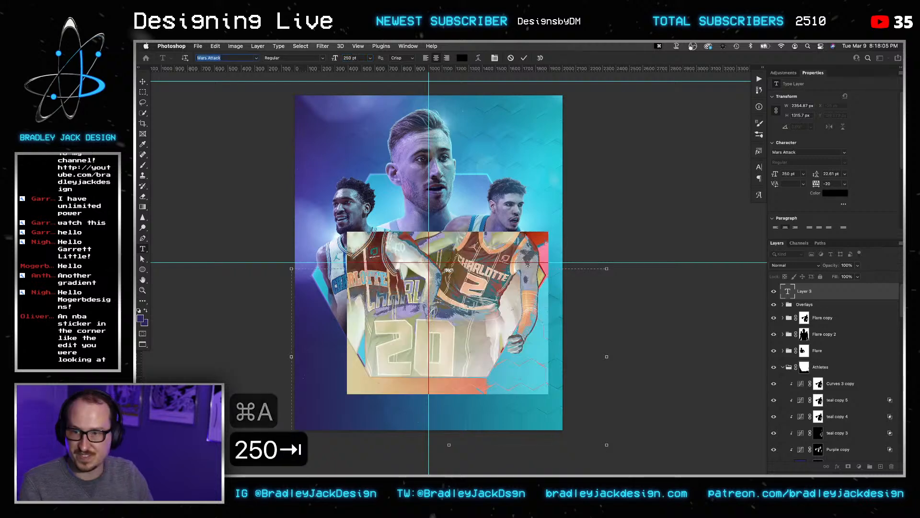
key(Escape)
key(v)
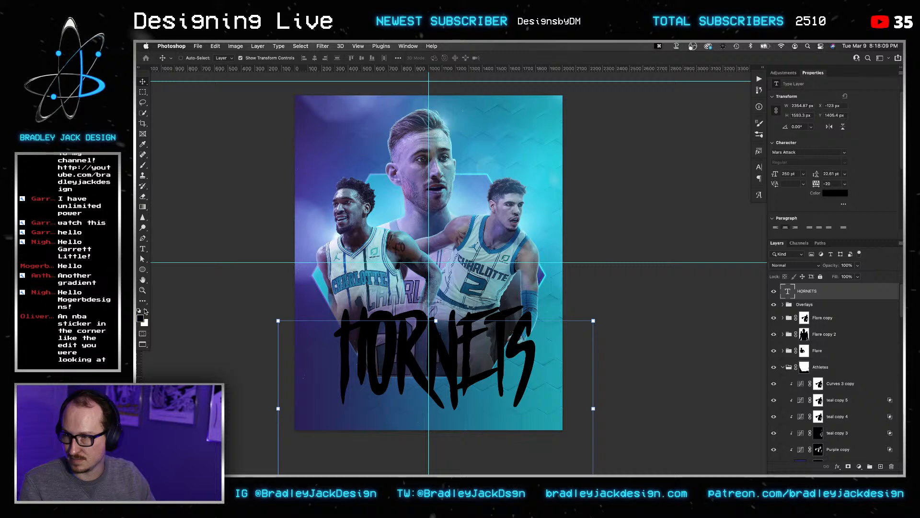
key(t)
key(super+a)
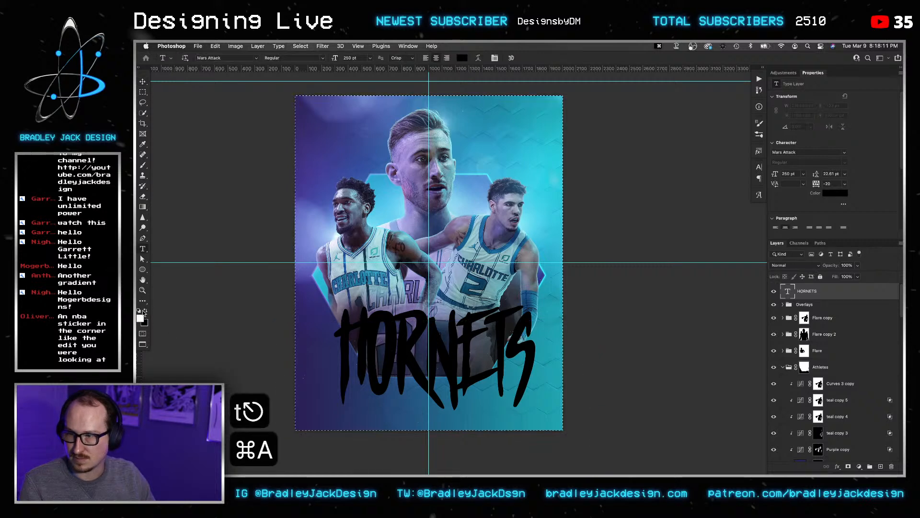
key(v)
key(super+Tab)
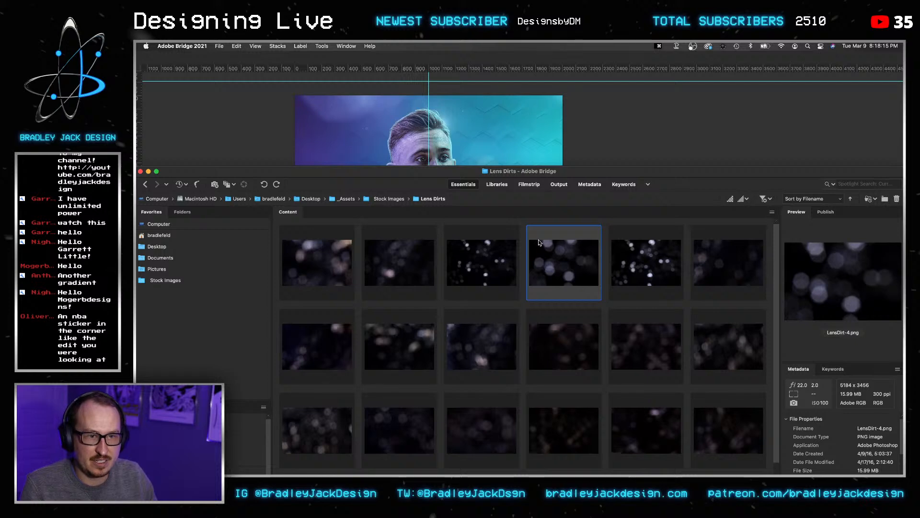
click(601, 164)
key(super+Tab)
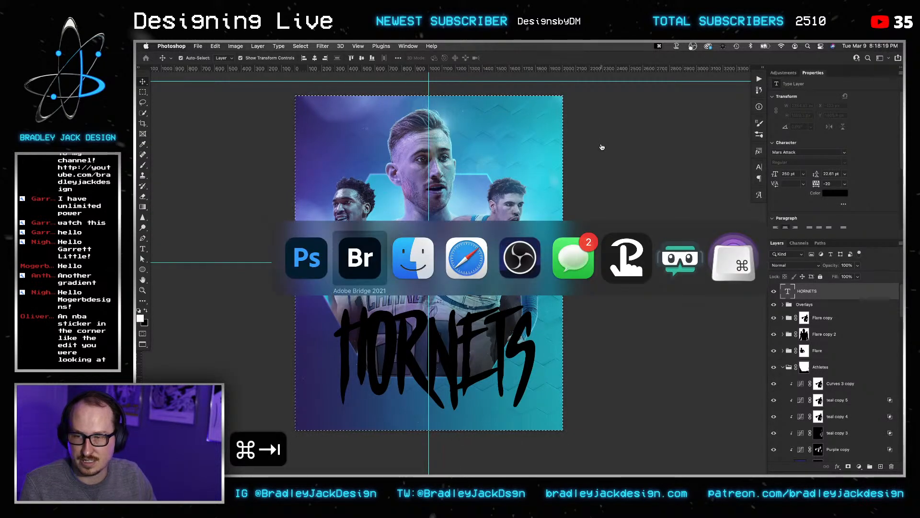
key(super+Tab)
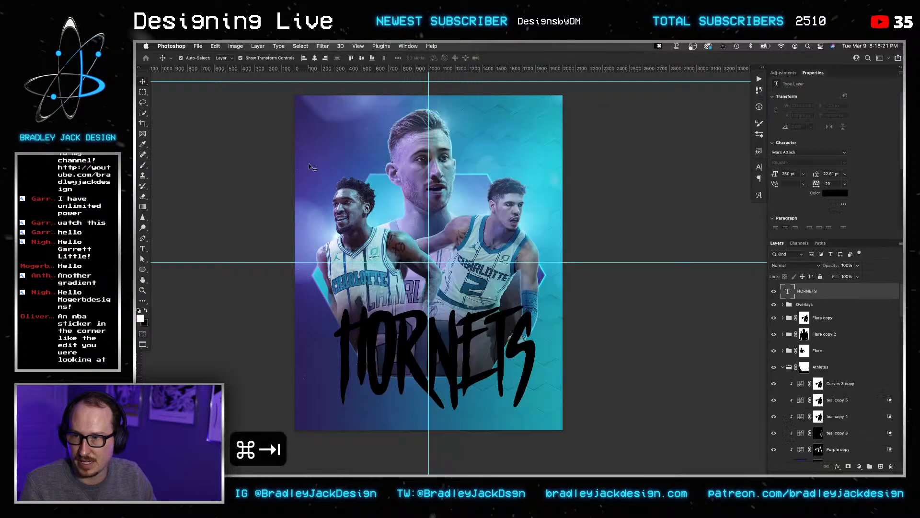
key(super+a)
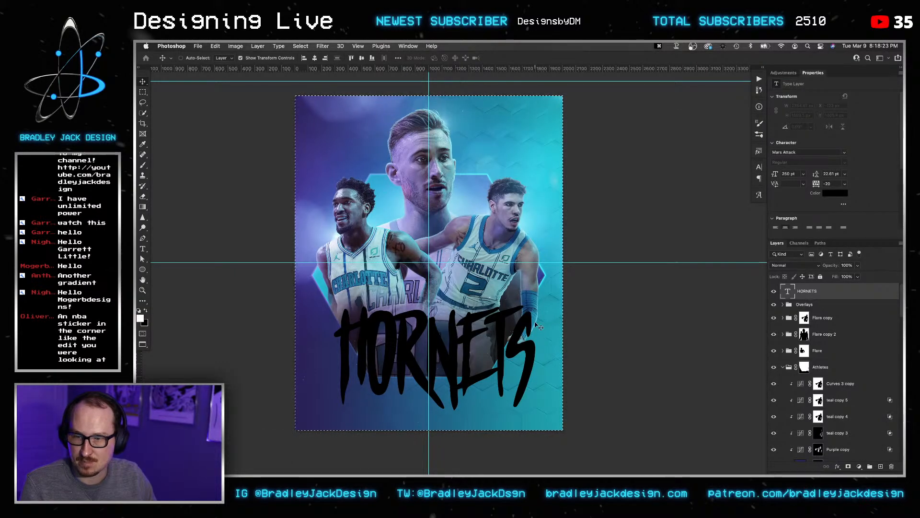
key(super+d)
Recolour the HORNETS text white and shift it slightly left and down to about X -184 px, Y 1426 px.
key(v)
key(t)
key(super+a)
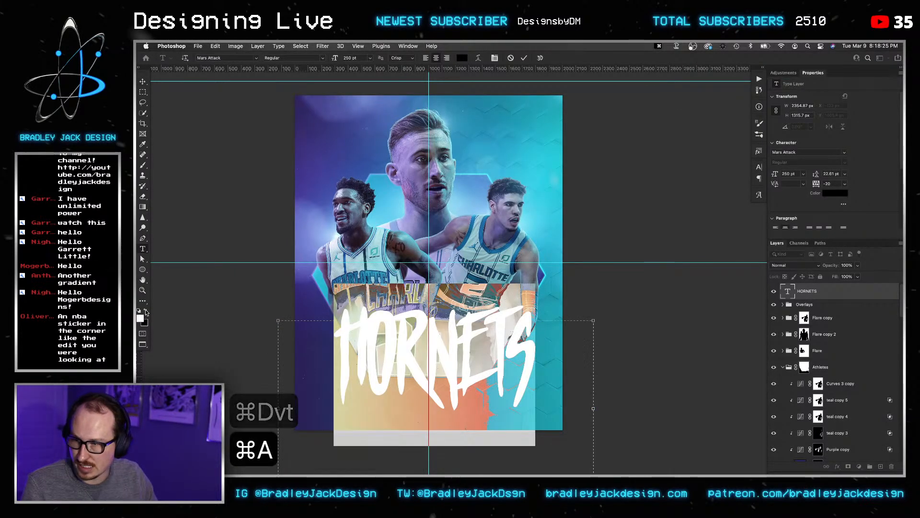
key(Escape)
key(v)
drag(498, 363, 490, 366)
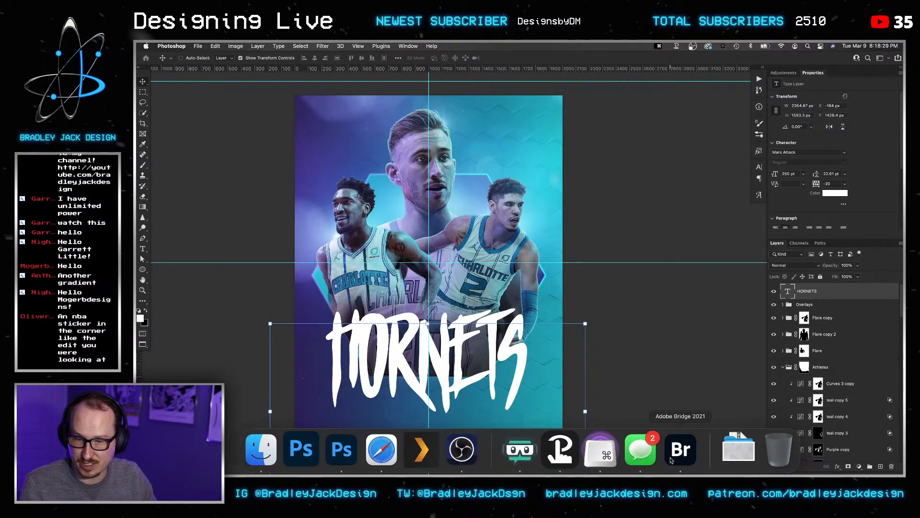
Switch to Safari, close the ESPN stats page, and search Envato Elements photos for "honey drip".
click(684, 446)
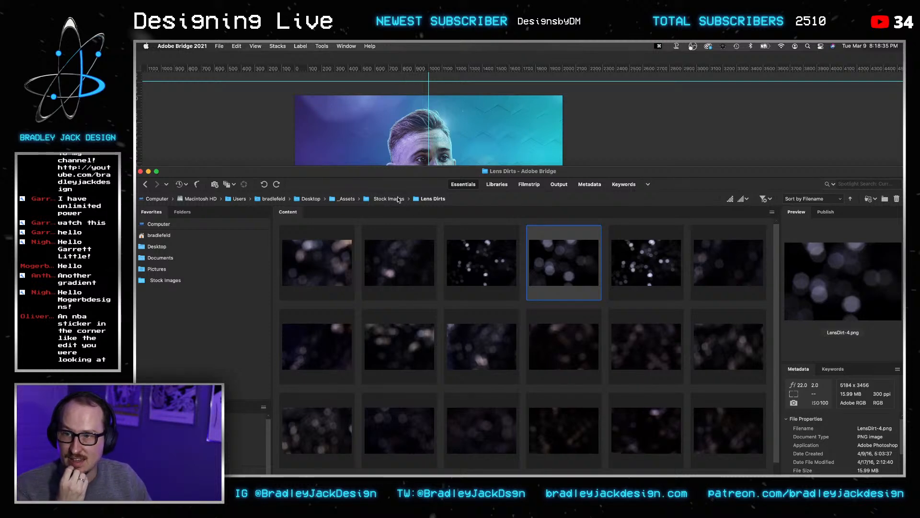
click(382, 448)
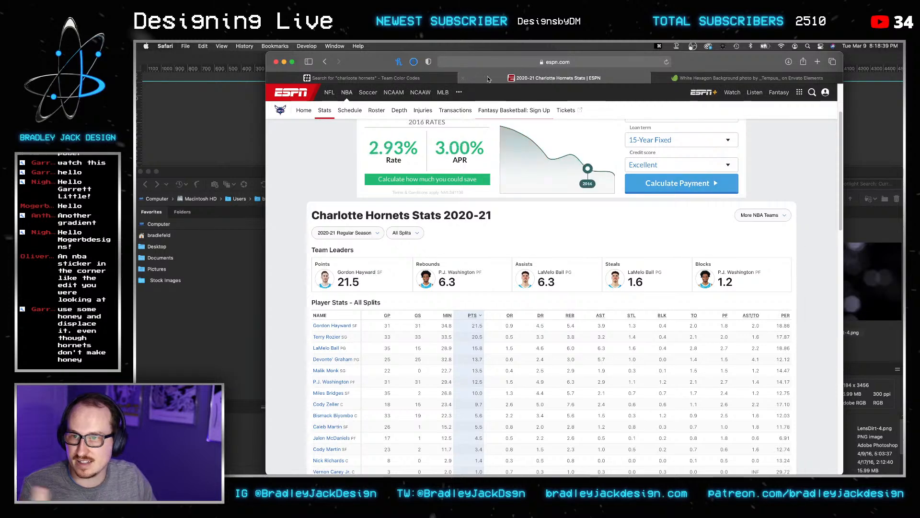
click(463, 79)
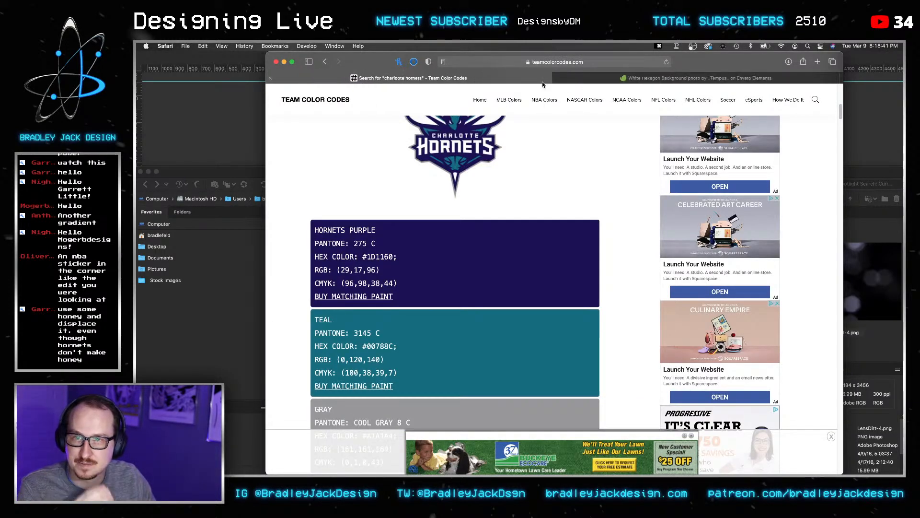
click(634, 80)
click(528, 94)
key(super+a)
text(honey drip)
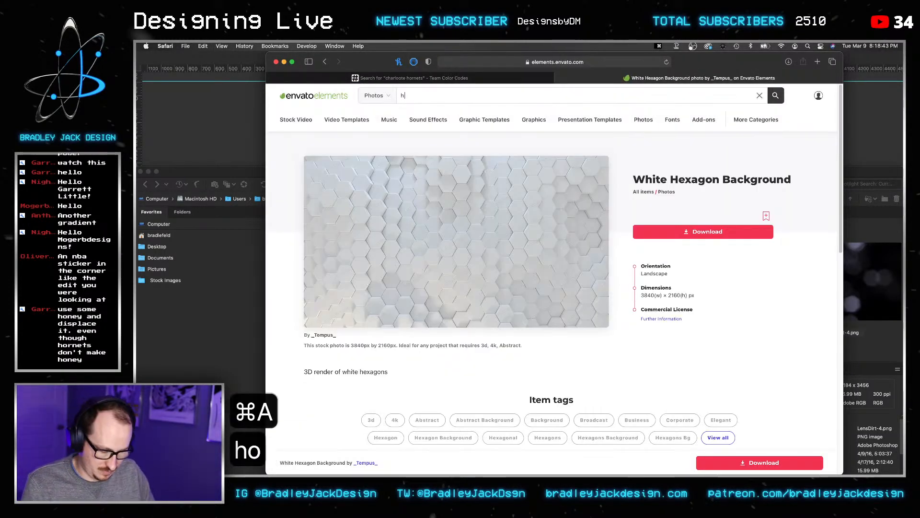
key(Return)
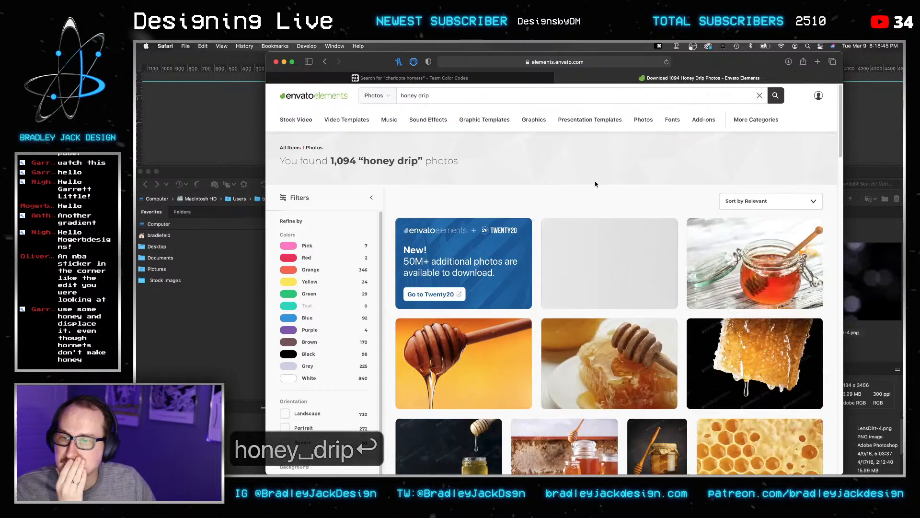
scroll(568, 177, down, 5)
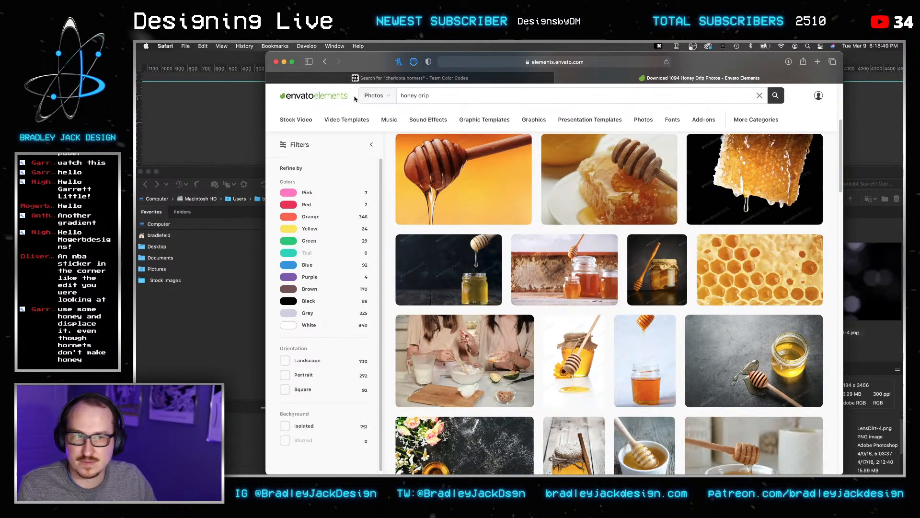
Broaden the "honey drip" search from photos to all items.
mouse_move(405, 119)
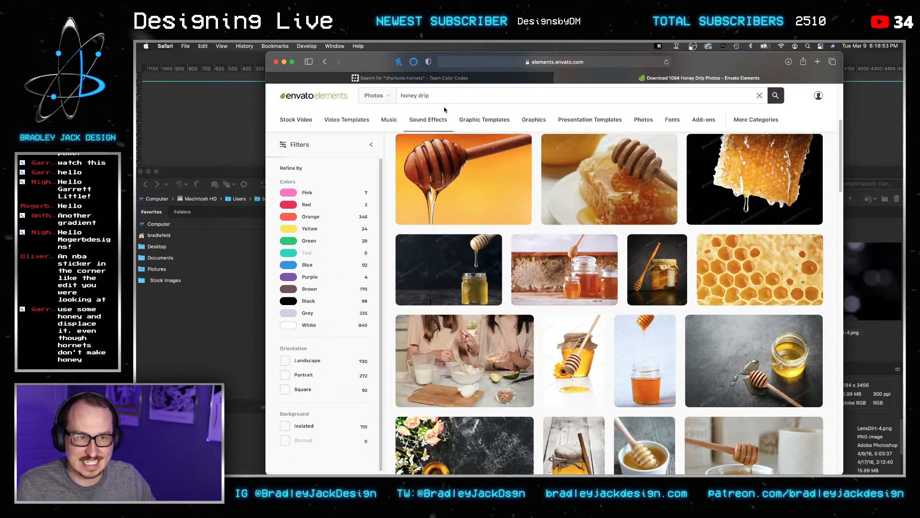
click(387, 97)
click(387, 135)
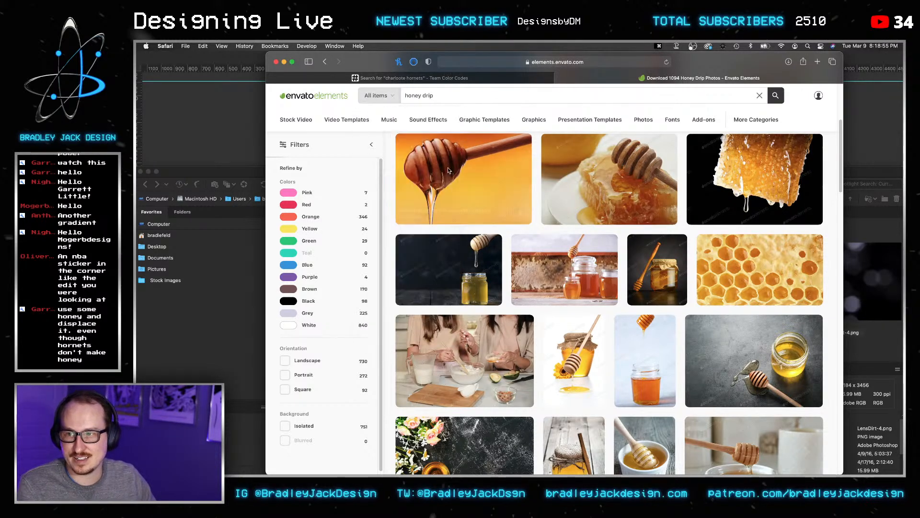
click(775, 96)
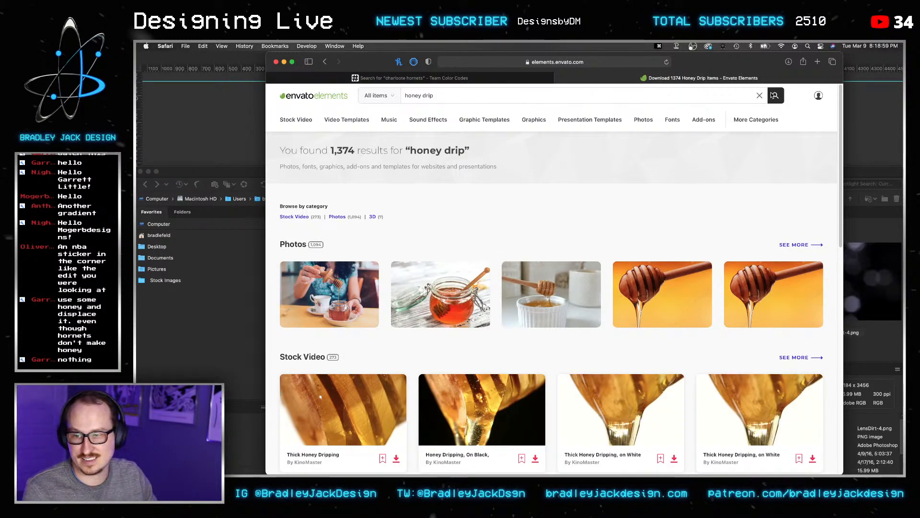
Examine the "honey drip" results across all items and in the photos category for usable honey artwork.
scroll(656, 168, down, 3)
scroll(652, 163, up, 3)
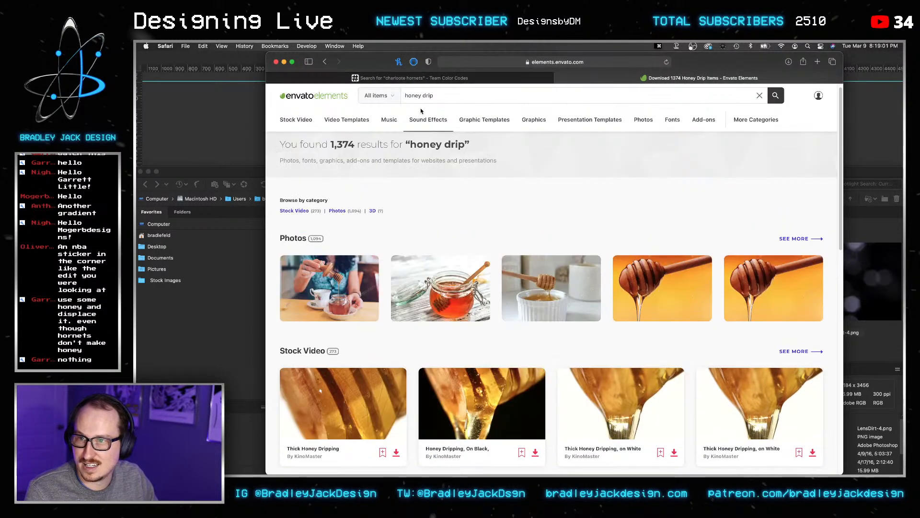
scroll(451, 158, down, 15)
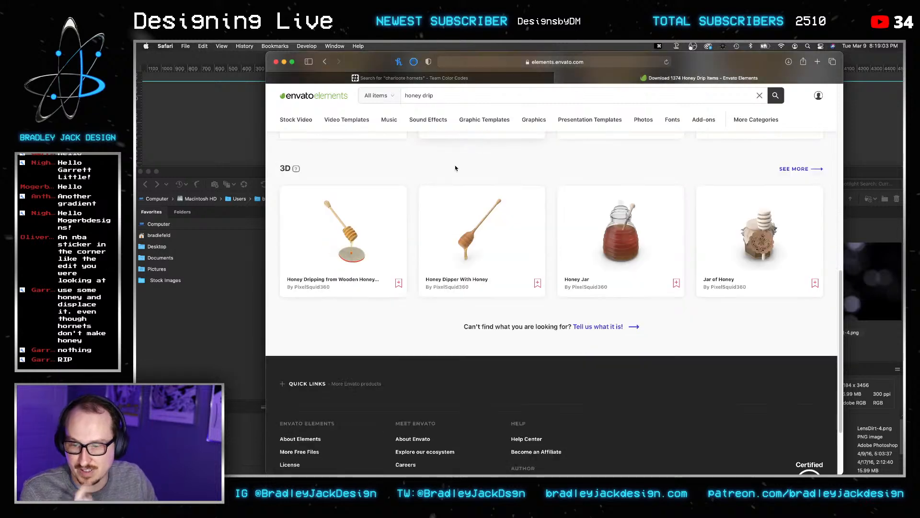
scroll(455, 165, up, 6)
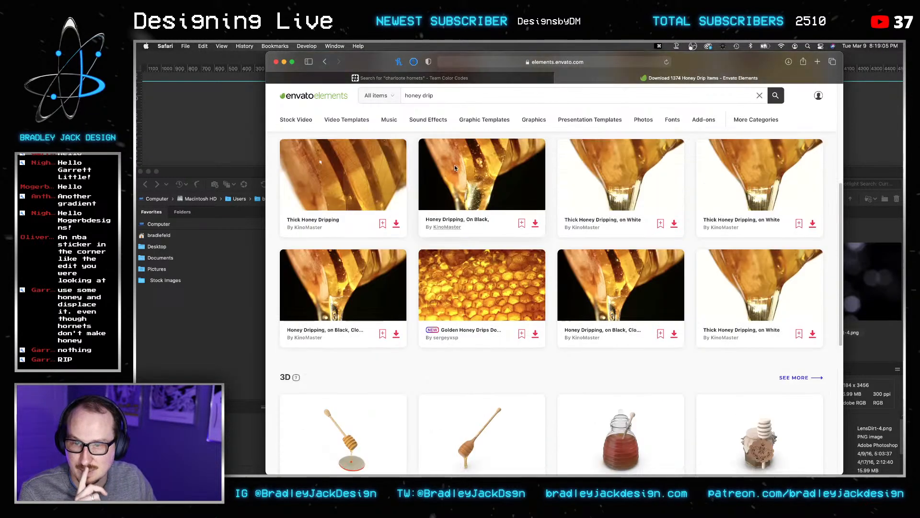
scroll(454, 165, up, 3)
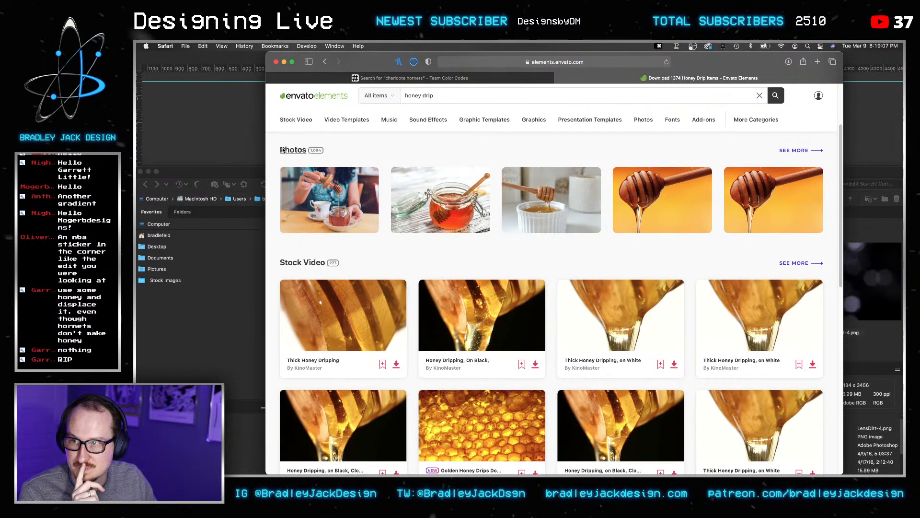
click(294, 150)
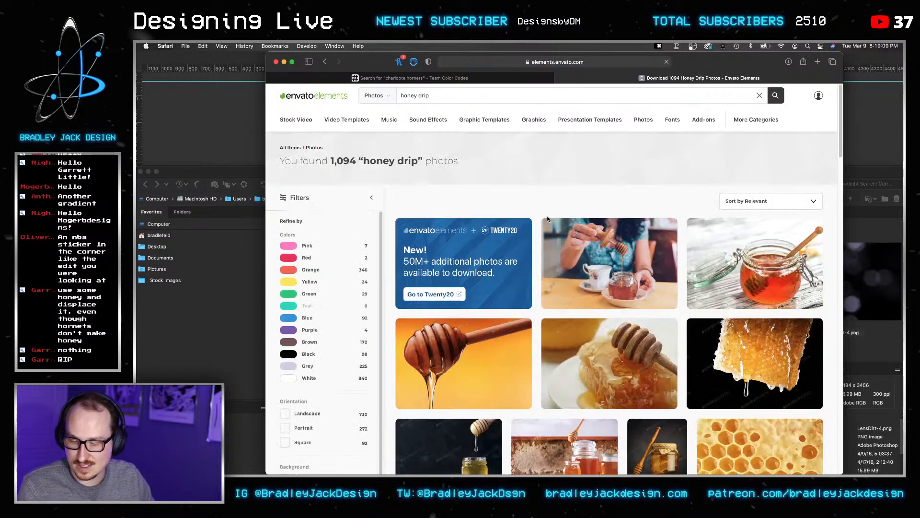
scroll(549, 218, down, 15)
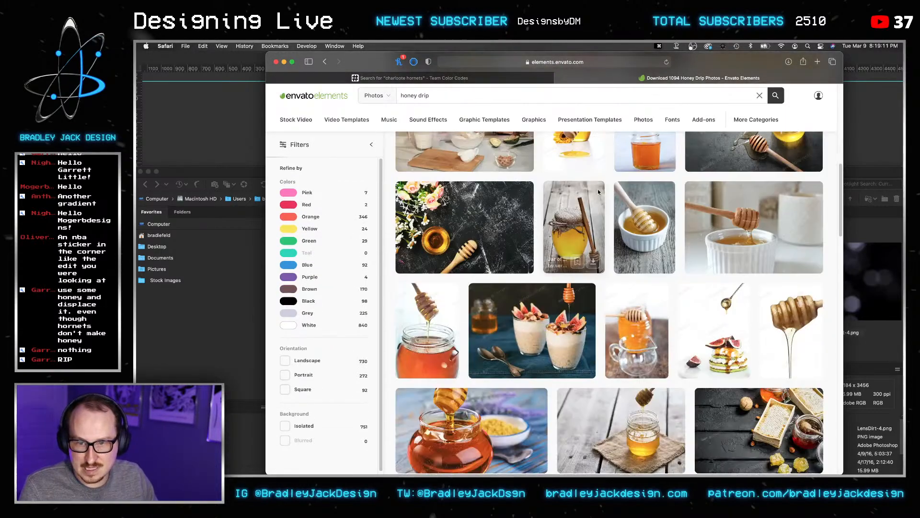
scroll(603, 193, down, 15)
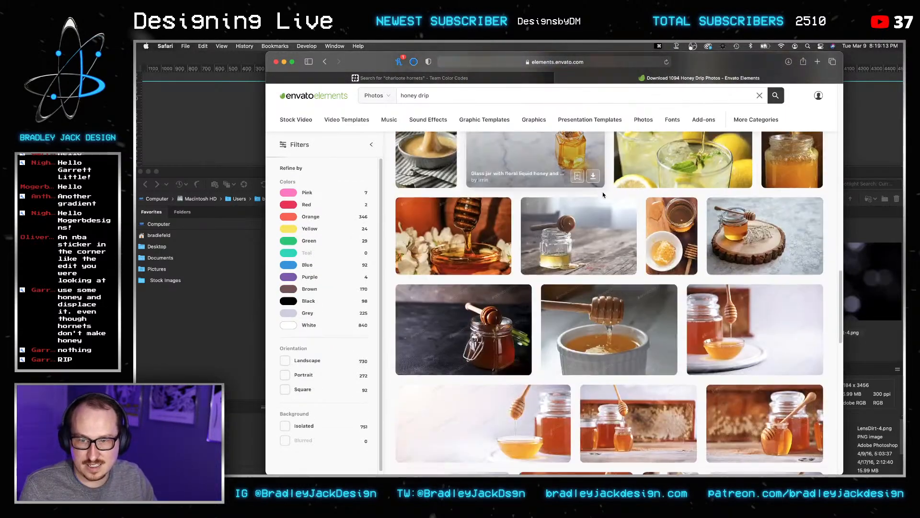
scroll(602, 192, down, 10)
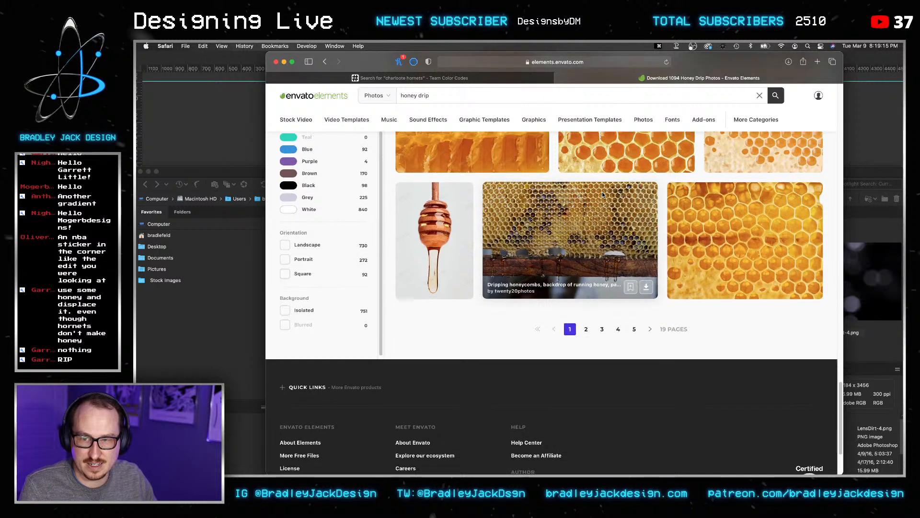
scroll(602, 191, up, 1)
Search Envato Elements photos for "drip" and broaden the search to all items.
click(466, 95)
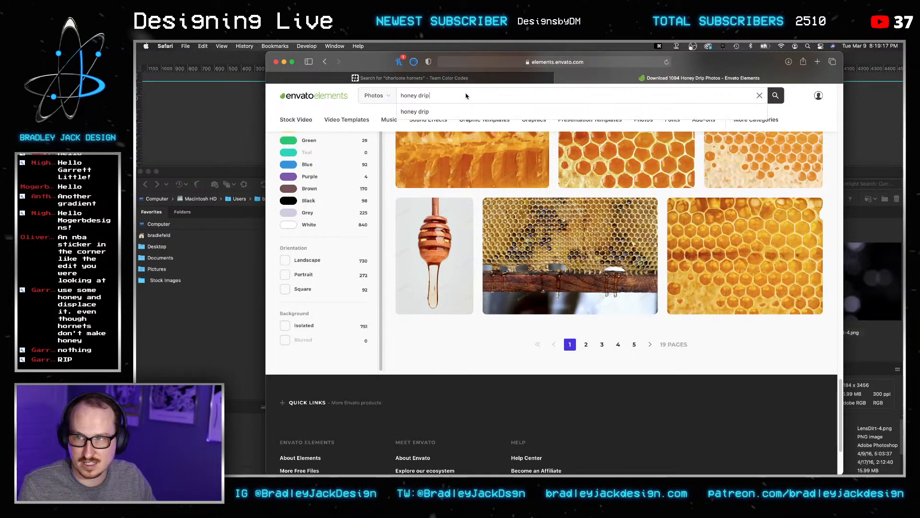
key(super+a)
text(drip)
key(Return)
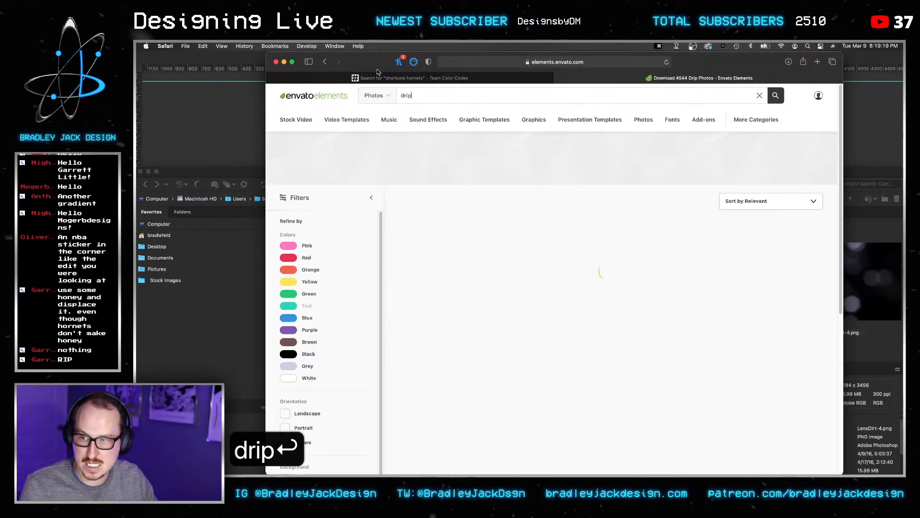
click(375, 96)
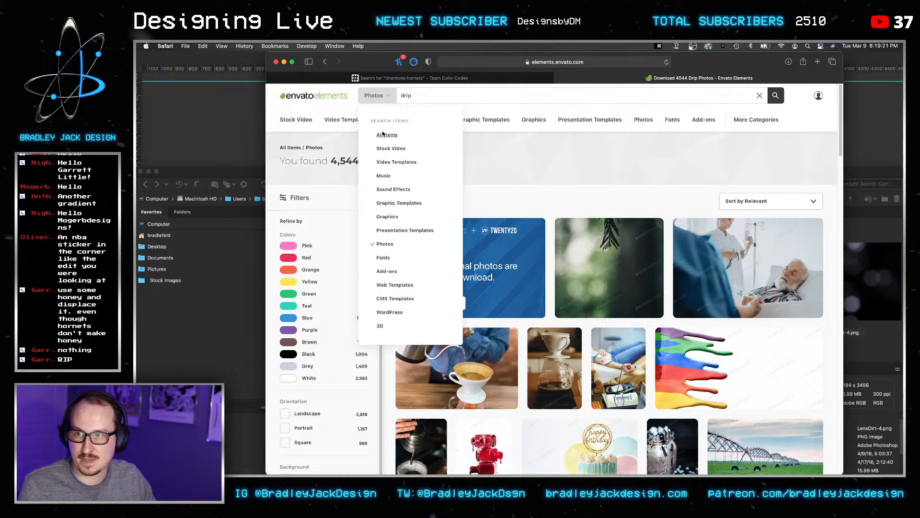
click(384, 136)
click(776, 96)
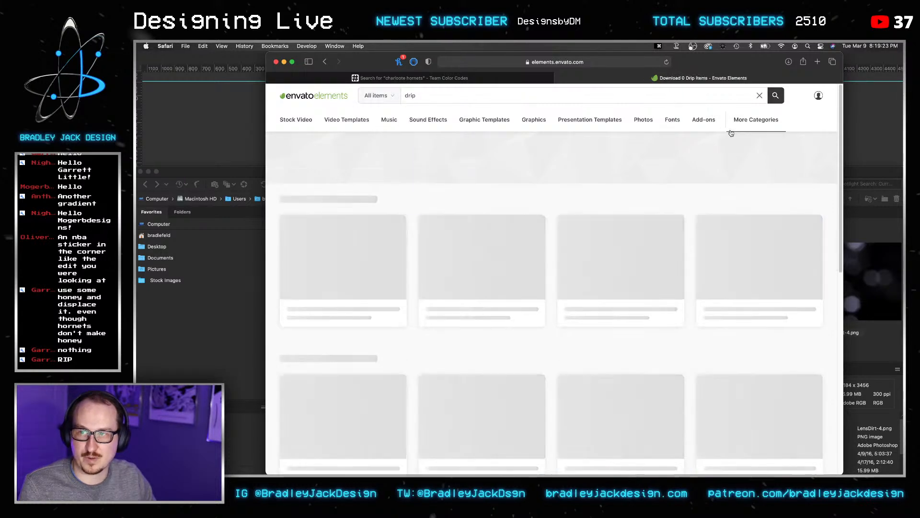
Examine the all-items "drip" results, from stock video and 3D to graphics, add-ons, templates and fonts, for suitable drip artwork.
scroll(562, 186, down, 3)
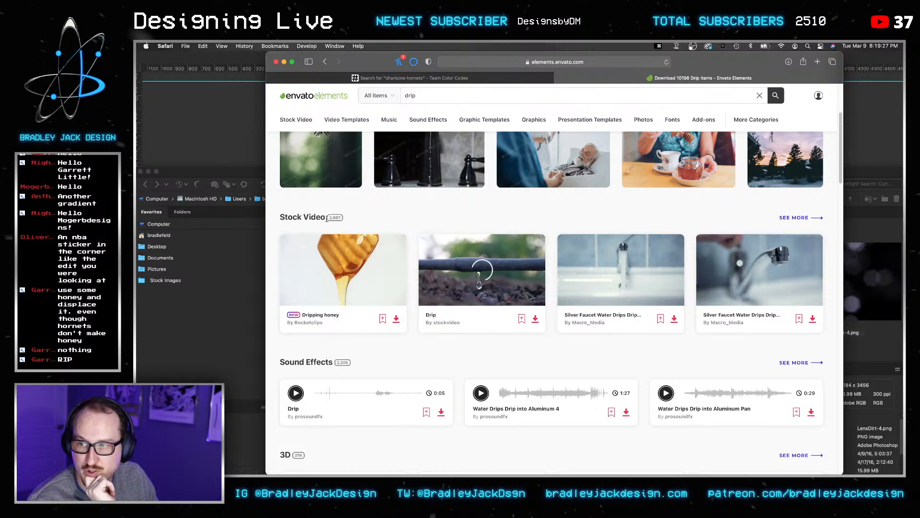
scroll(422, 221, down, 3)
scroll(421, 218, down, 3)
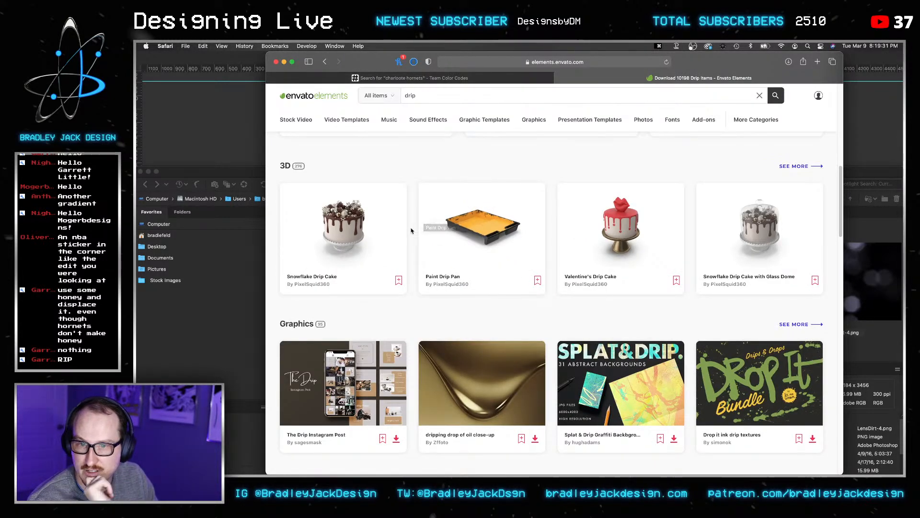
scroll(410, 230, down, 1)
scroll(411, 231, down, 1)
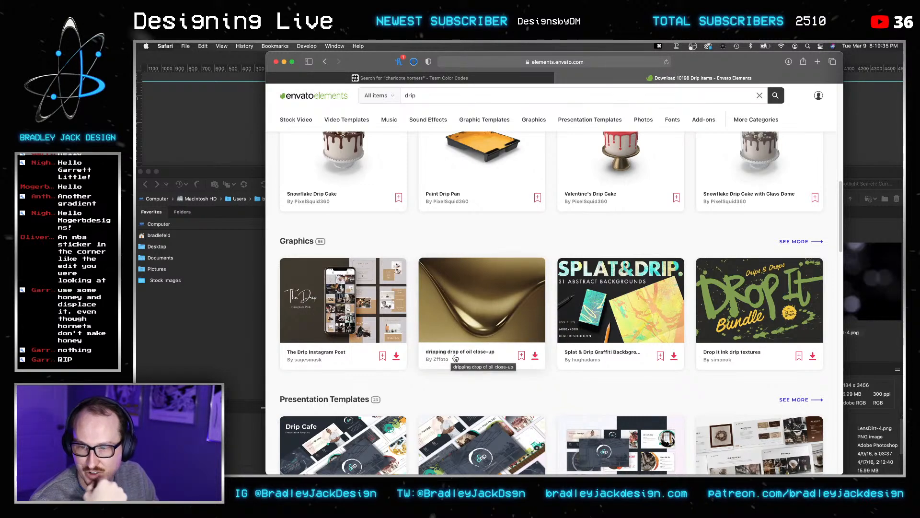
scroll(493, 306, down, 2)
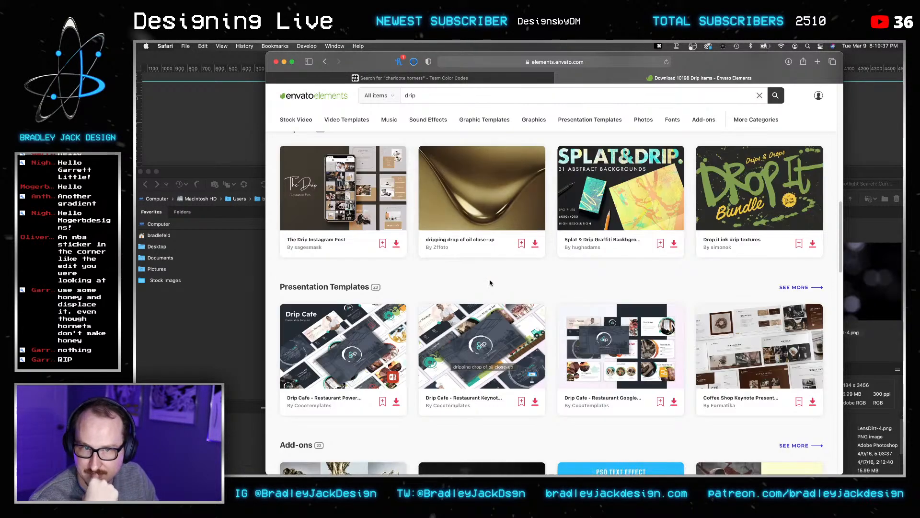
scroll(492, 292, down, 2)
scroll(491, 283, down, 2)
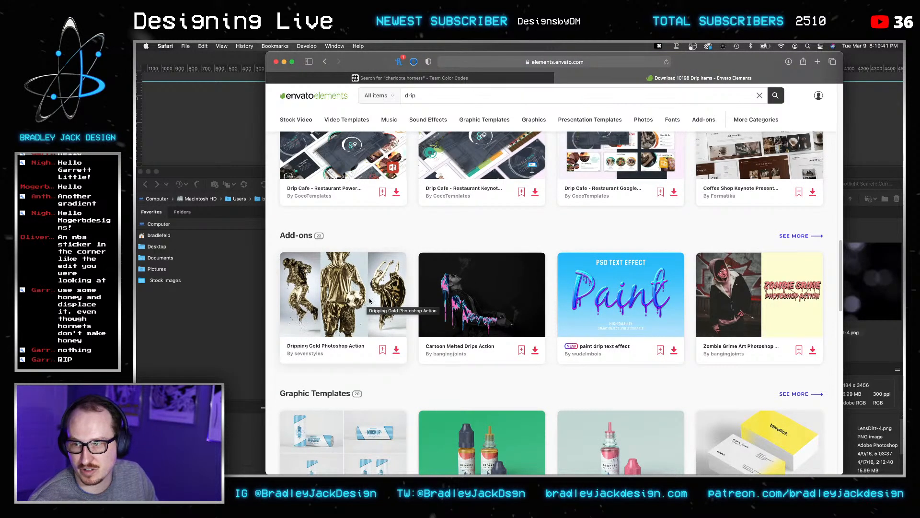
scroll(369, 301, down, 2)
scroll(427, 287, down, 2)
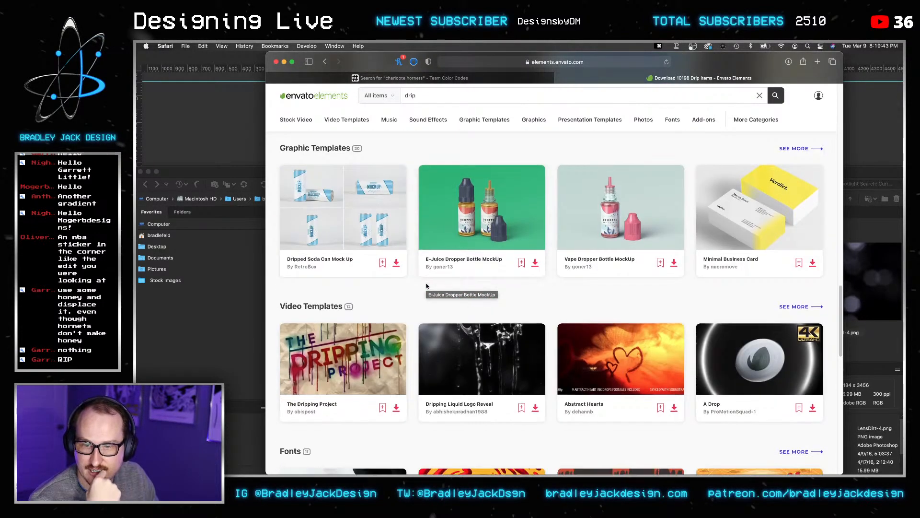
scroll(422, 283, down, 4)
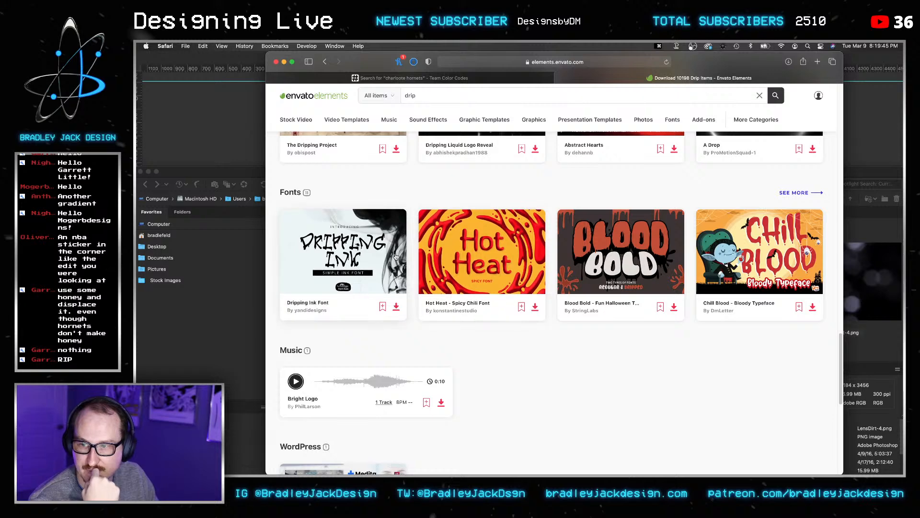
Switch to Photoshop and move the HORNETS text slightly down to about Y 1452 px.
key(super+Tab)
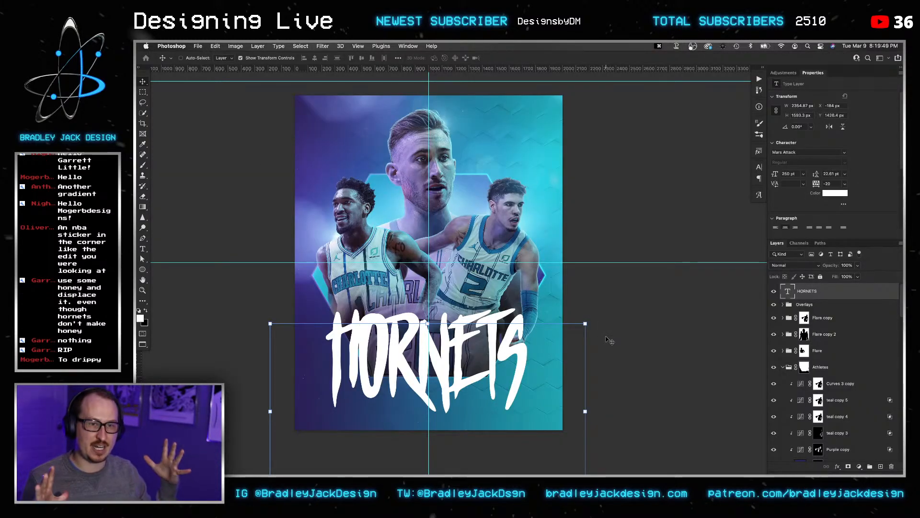
drag(493, 349, 492, 361)
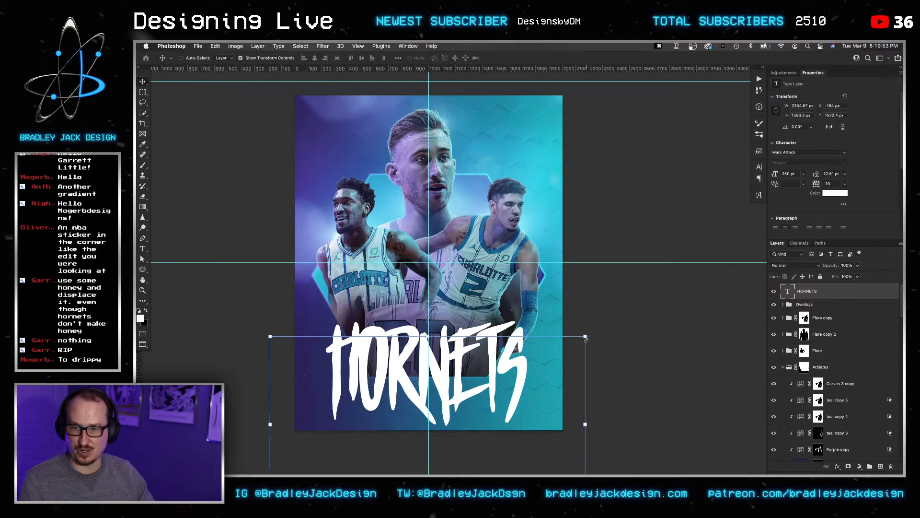
drag(555, 355, 555, 345)
key(Return)
key(Return)
key(v)
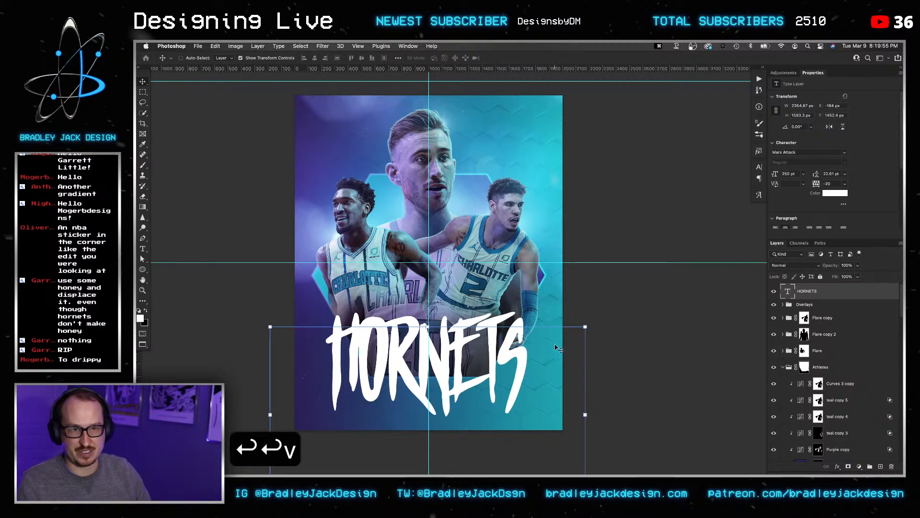
Add a new layer between the HORNETS text and the Overlays group, with a black gradient over the poster's upper-right corner.
click(818, 307)
key(shift+super+n)
key(Return)
key(g)
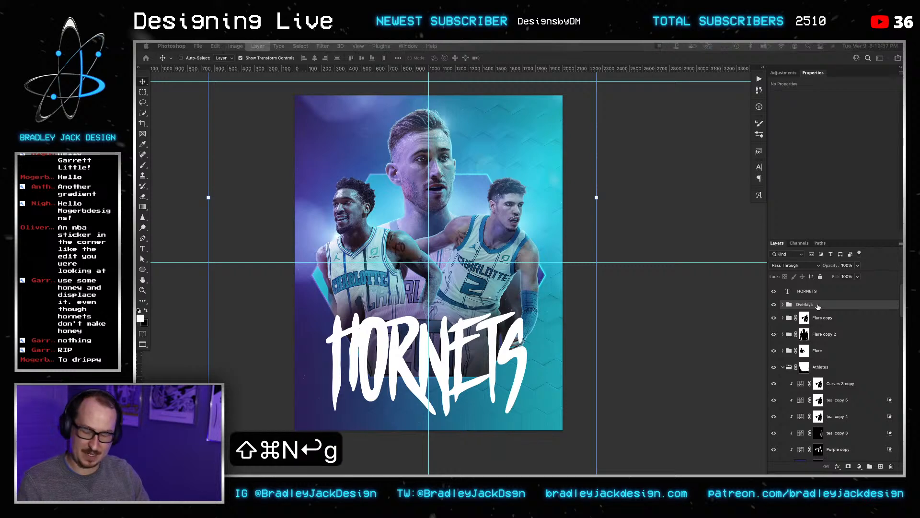
key(x)
key(v)
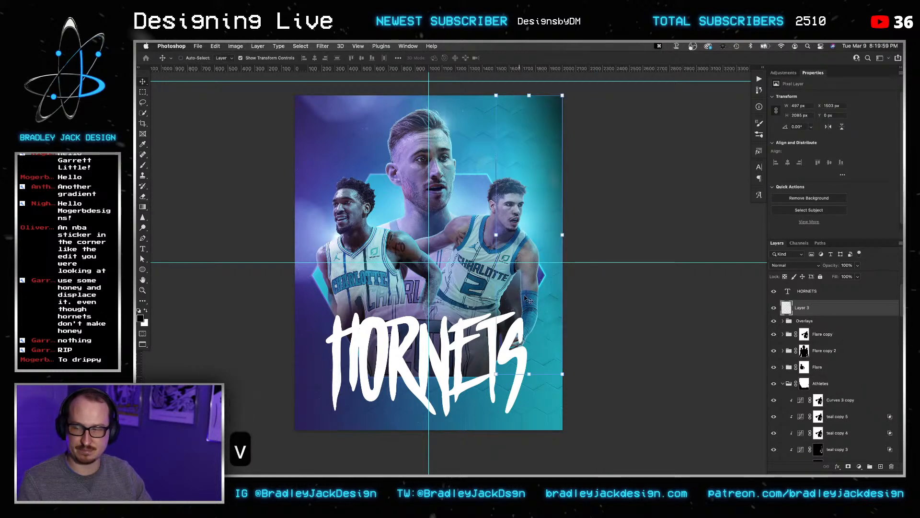
Fill the whole new layer beneath the HORNETS text with black using the Gradient tool.
key(g)
key(bracketleft)
key(bracketleft)
key(bracketleft)
key(bracketleft)
key(bracketleft)
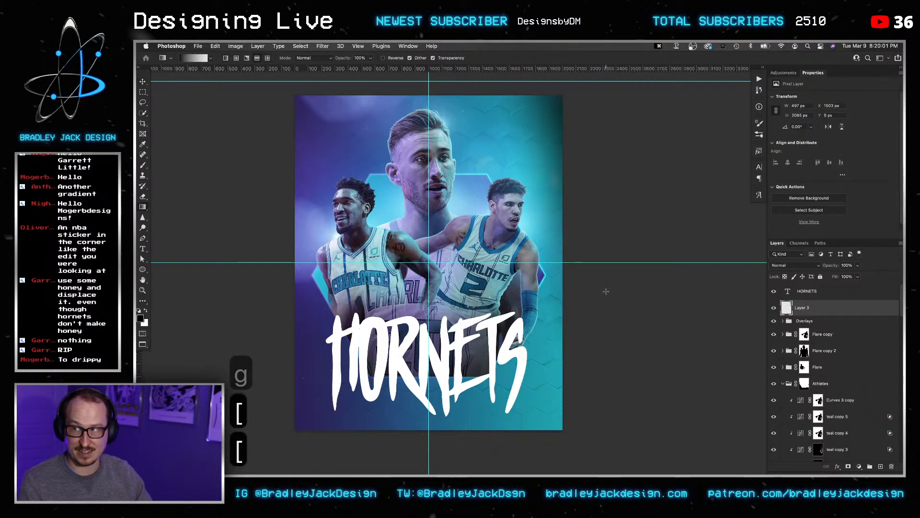
drag(606, 291, 707, 283)
key(v)
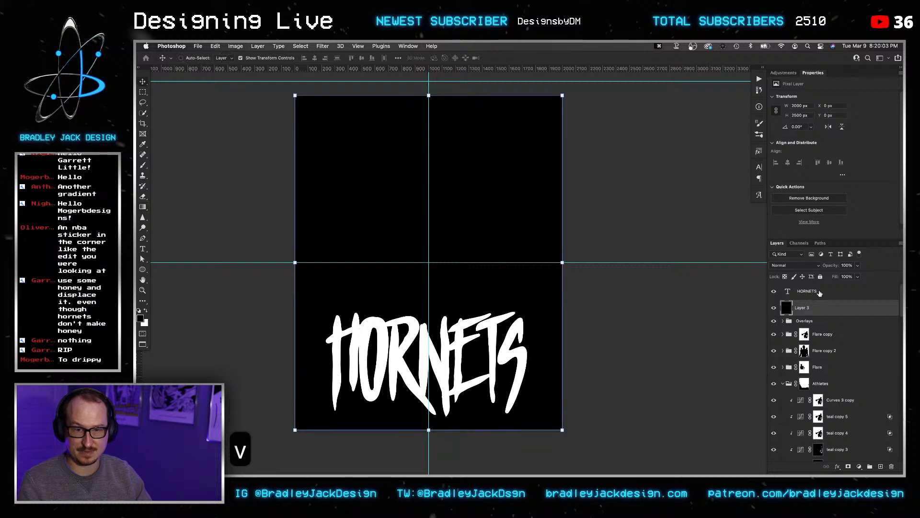
Combine the HORNETS text and the black layer into one smart object and open its contents for editing.
right_click(813, 284)
click(767, 156)
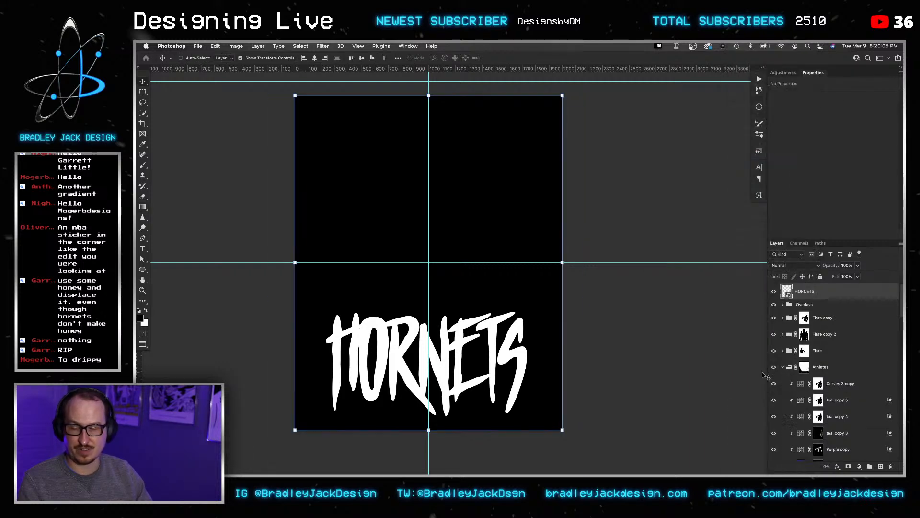
double_click(787, 294)
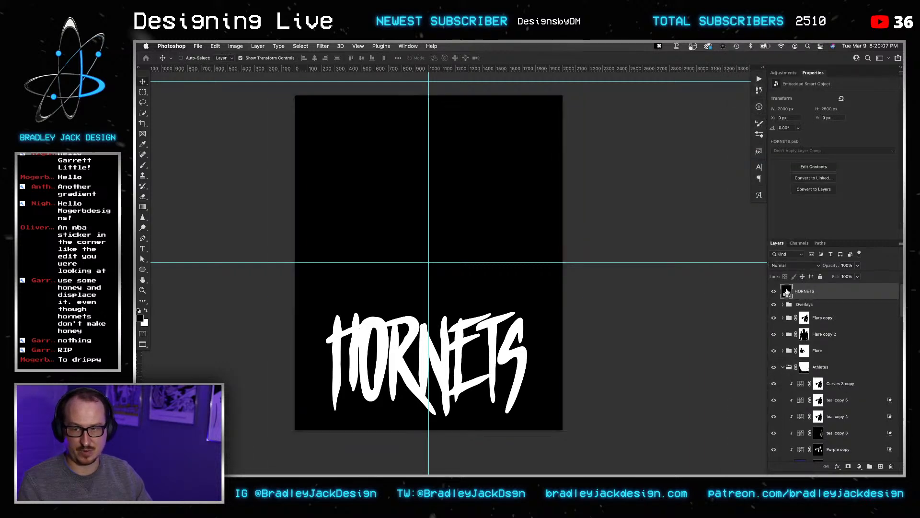
Nudge the HORNETS text up 30 px to Y 1422.4 px inside the smart object.
key(v)
key(shift+Up)
key(shift+Up)
key(shift+Up)
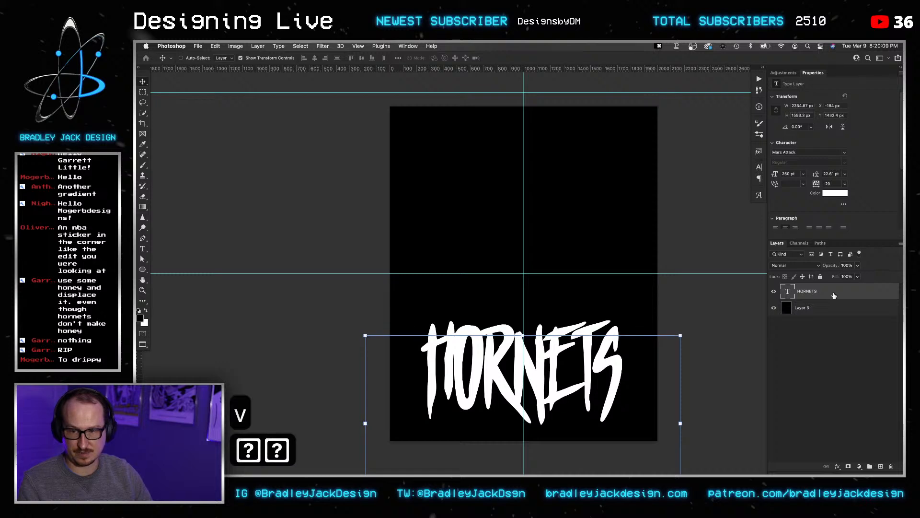
key(space)
drag(605, 306, 595, 288)
key(v)
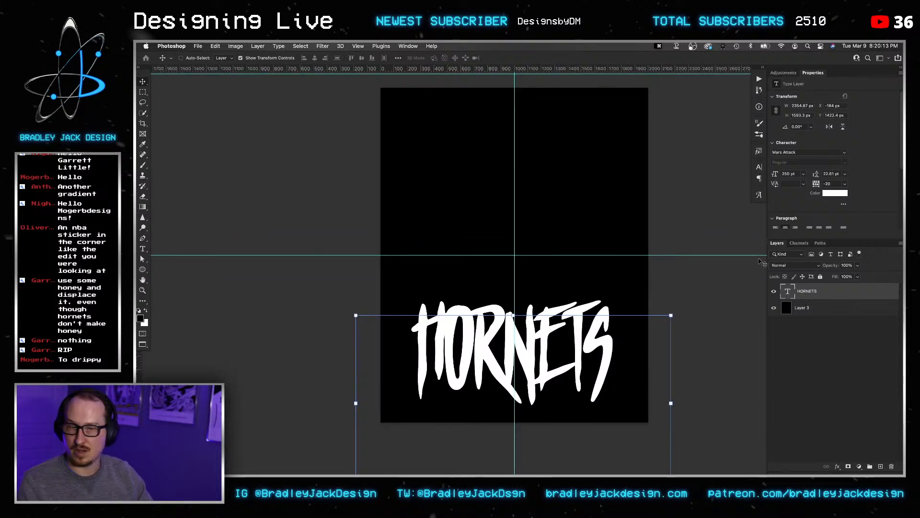
Convert the HORNETS text to a nested smart object and enlarge it to about 1635 px wide.
right_click(814, 293)
click(777, 157)
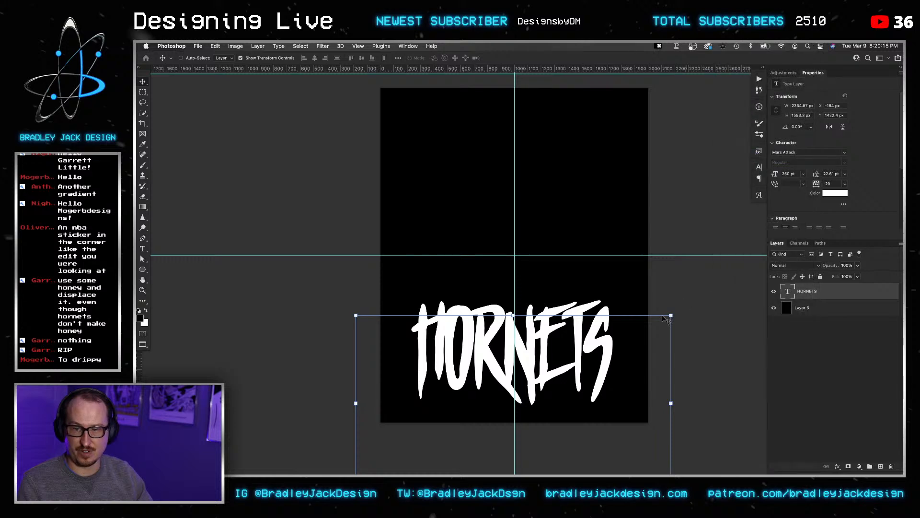
drag(617, 301, 621, 287)
key(Return)
key(Return)
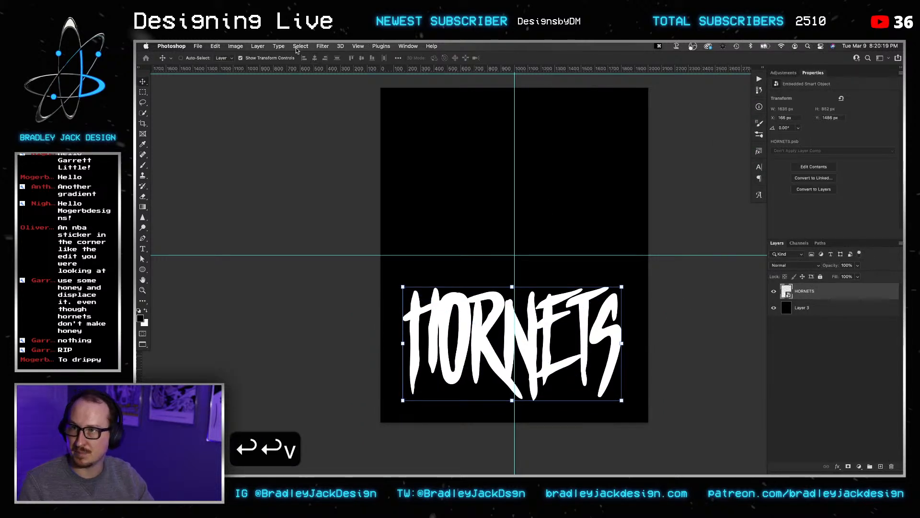
Apply a Gaussian Blur with a 15-pixel radius to the HORNETS smart object.
click(322, 46)
click(322, 56)
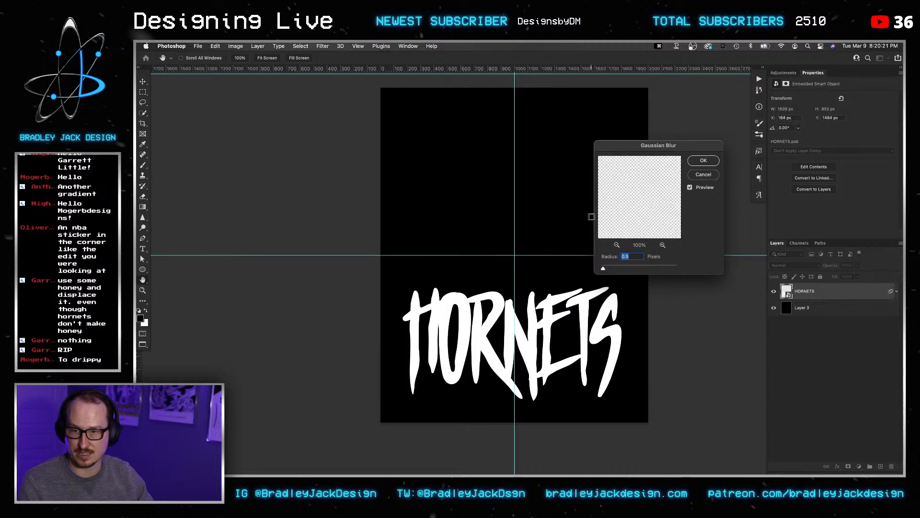
text(15)
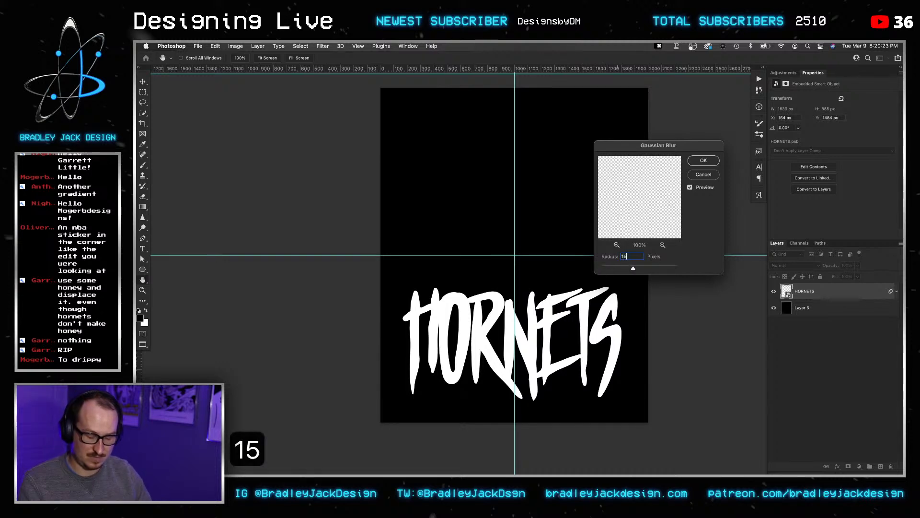
key(Return)
key(Return)
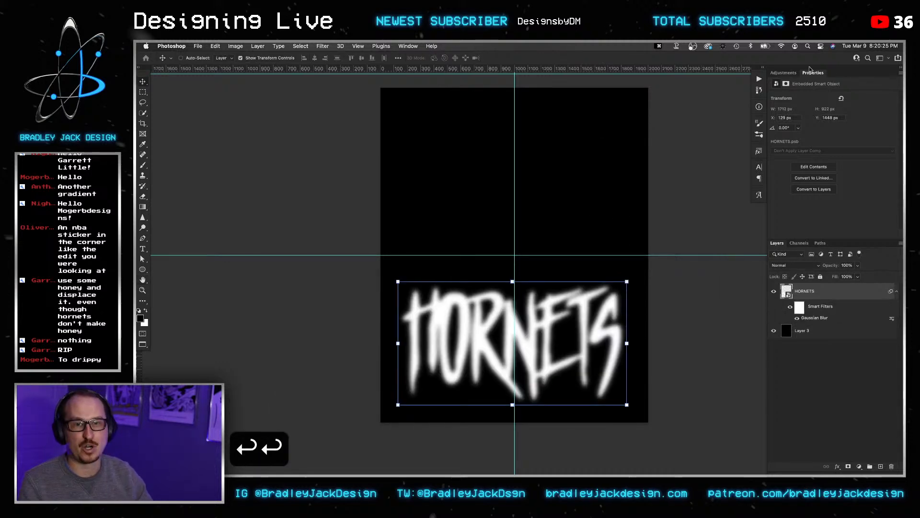
Add a Threshold adjustment layer above the blurred HORNETS layer and set its level to 161.
click(784, 73)
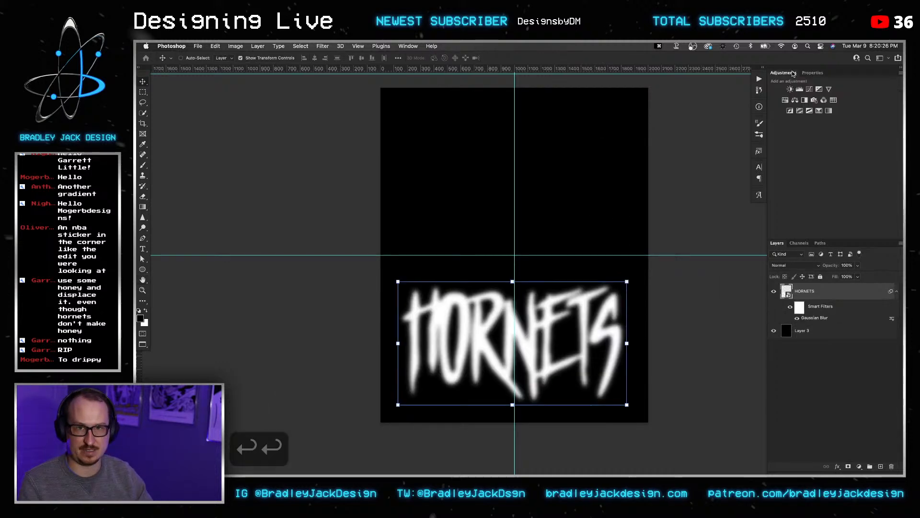
click(809, 111)
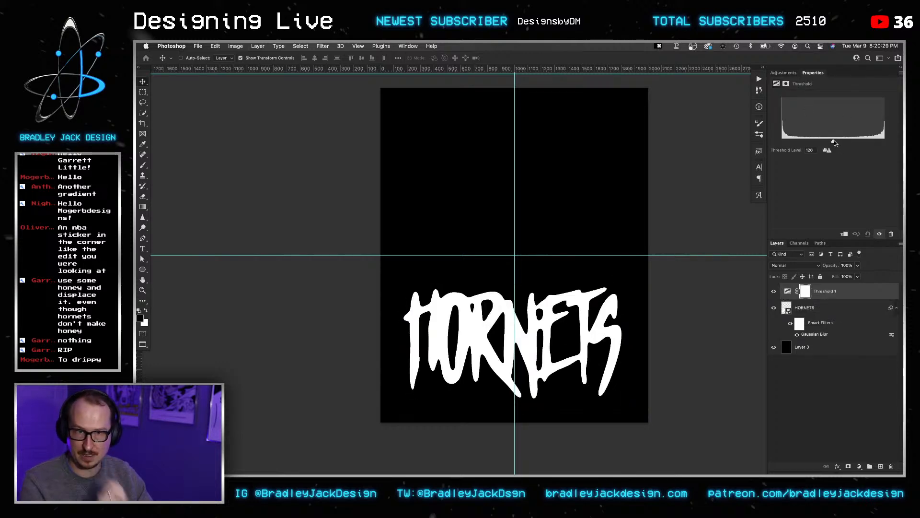
mouse_move(834, 143)
mouse_down()
mouse_move(822, 141)
mouse_move(846, 141)
mouse_up()
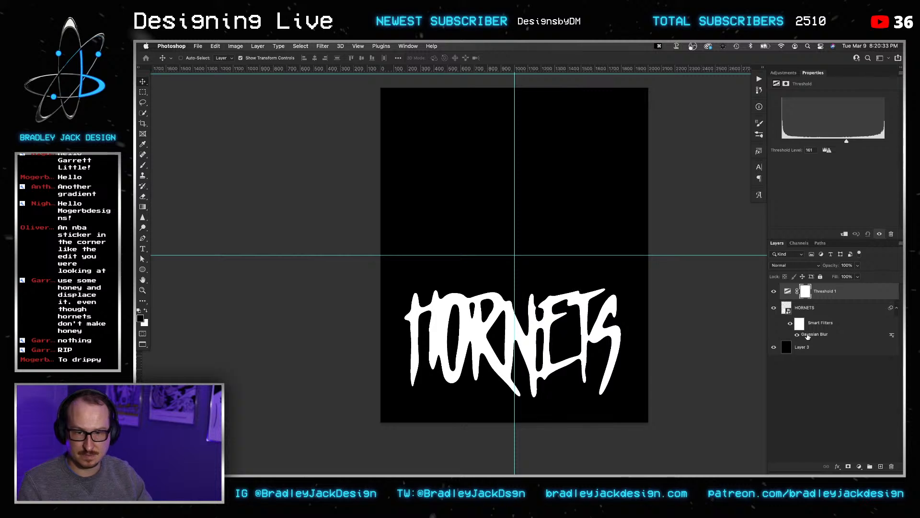
Set the Gaussian Blur radius on the HORNETS smart object to 10 pixels.
double_click(808, 337)
text(10)
key(Return)
key(Return)
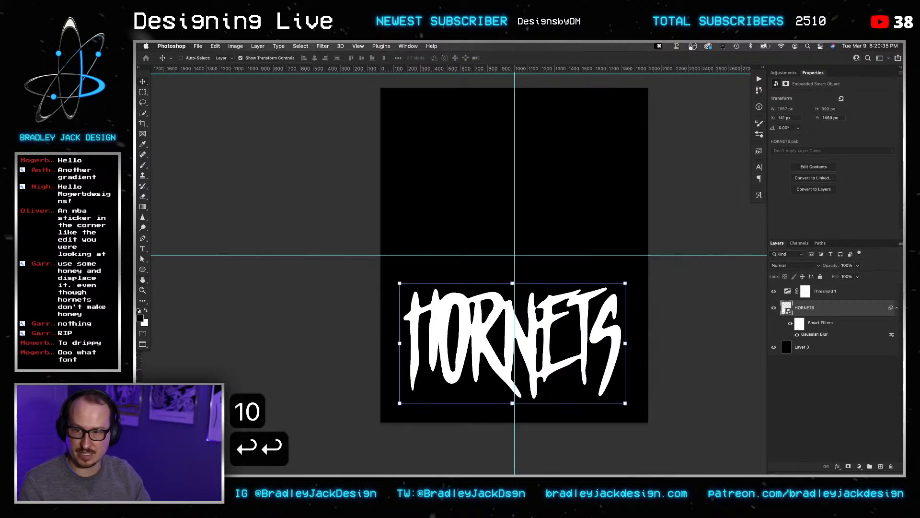
key(v)
Set the level of the Threshold adjustment layer to 136.
click(826, 293)
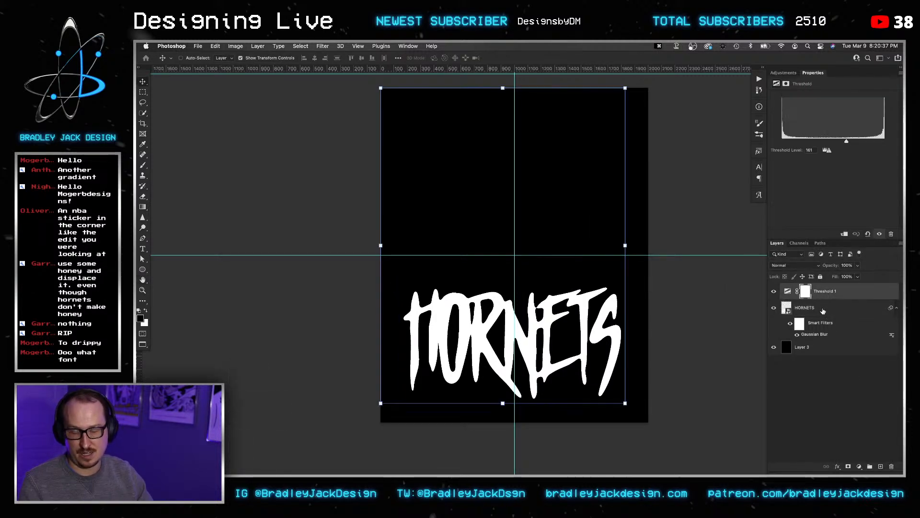
shift+click(823, 309)
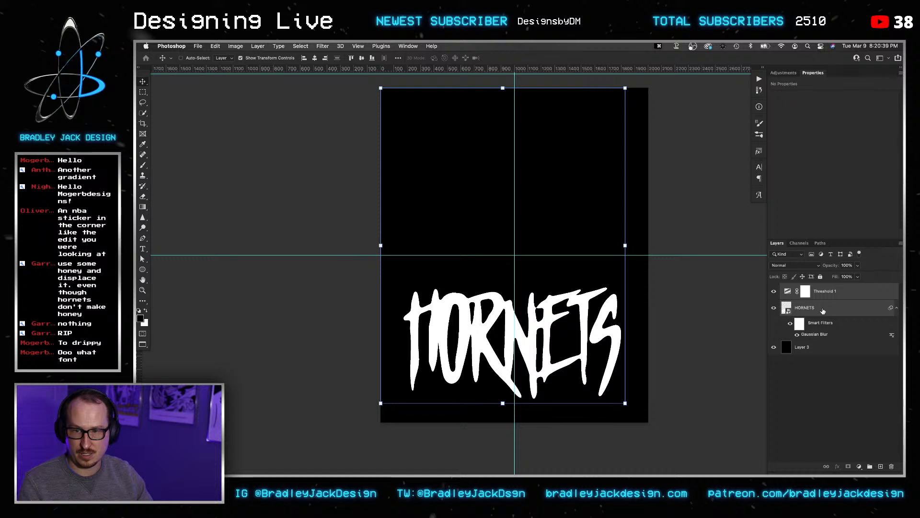
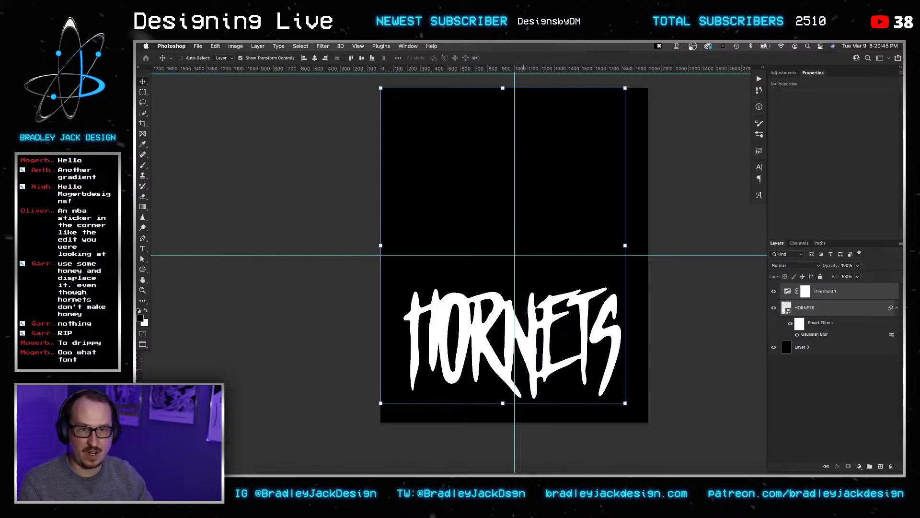
mouse_move(520, 462)
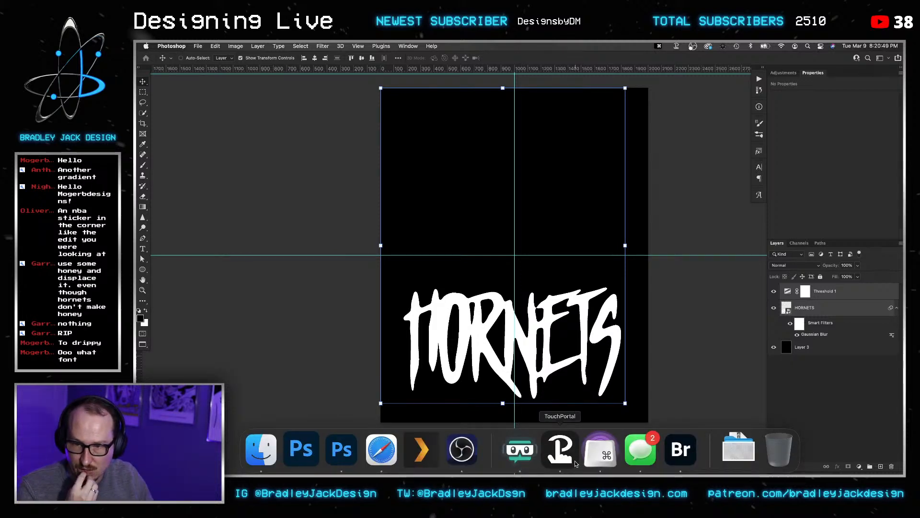
click(822, 365)
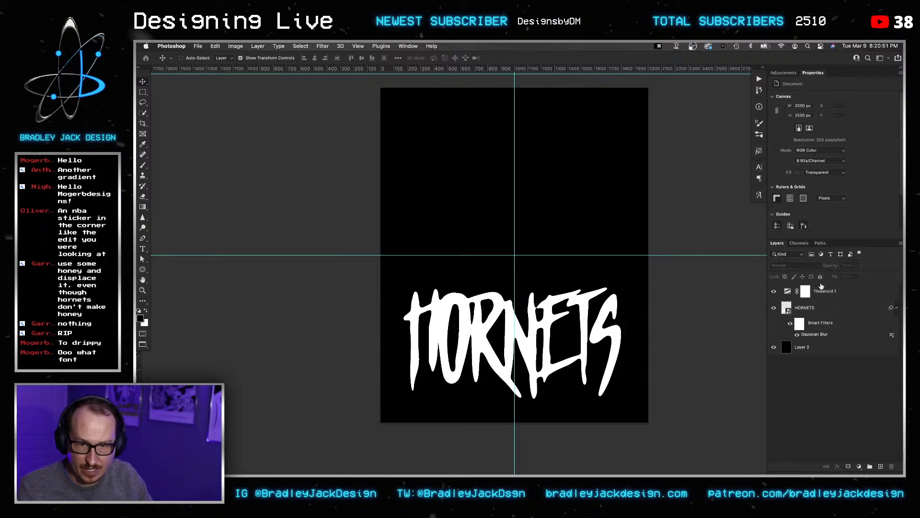
click(797, 294)
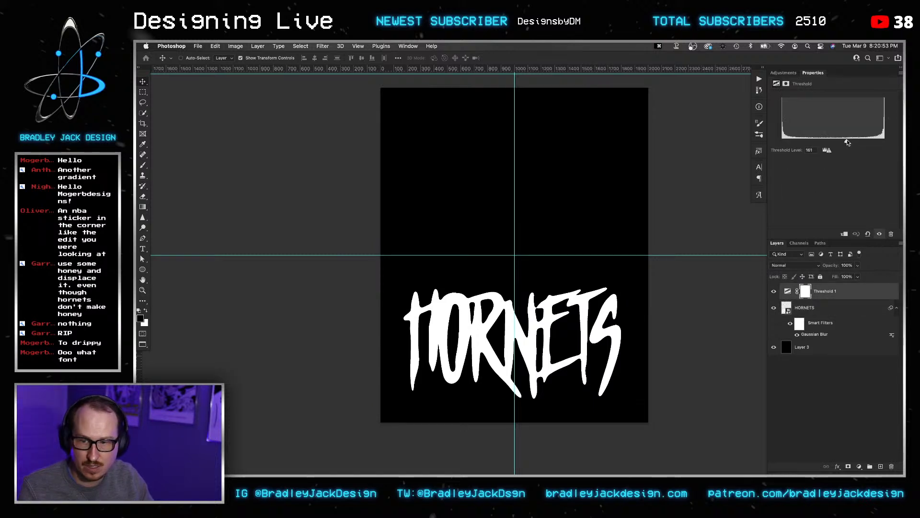
drag(848, 142, 836, 142)
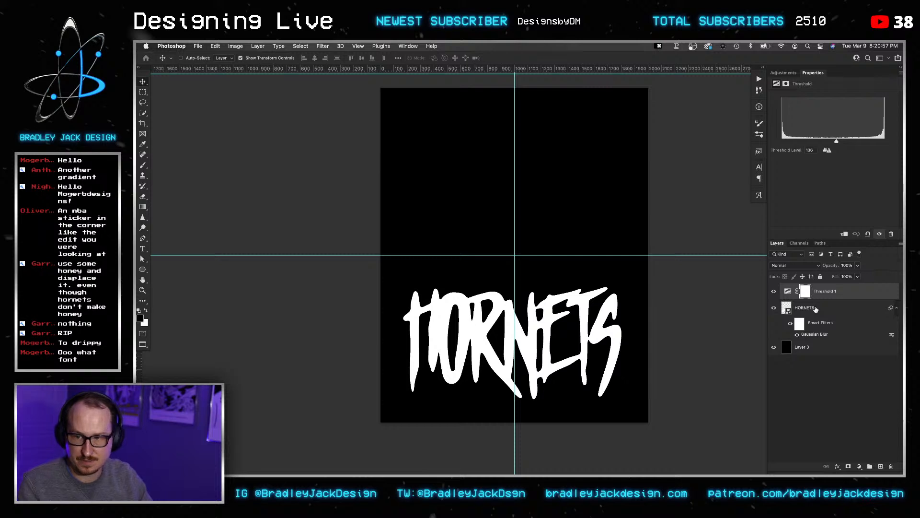
Try to convert the Threshold 1 and HORNETS layers into one smart object, leaving out the black layer, and undo it.
right_click(815, 309)
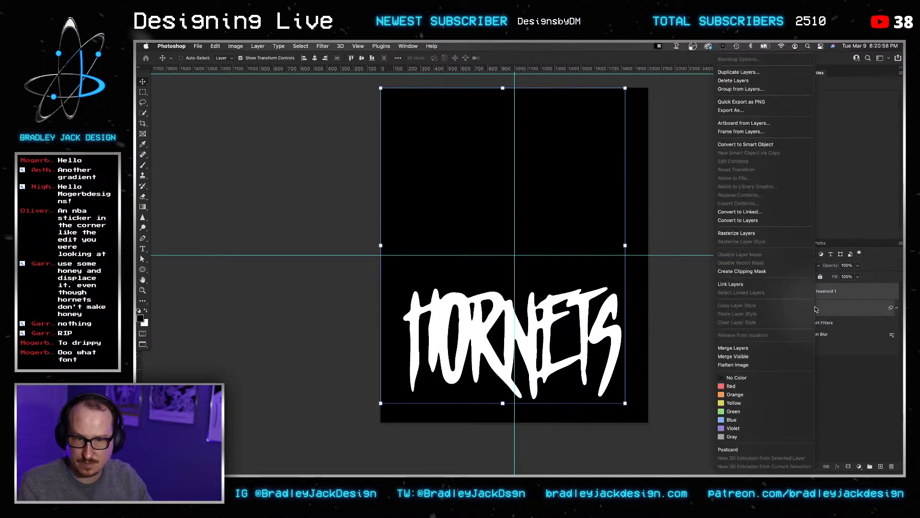
click(764, 143)
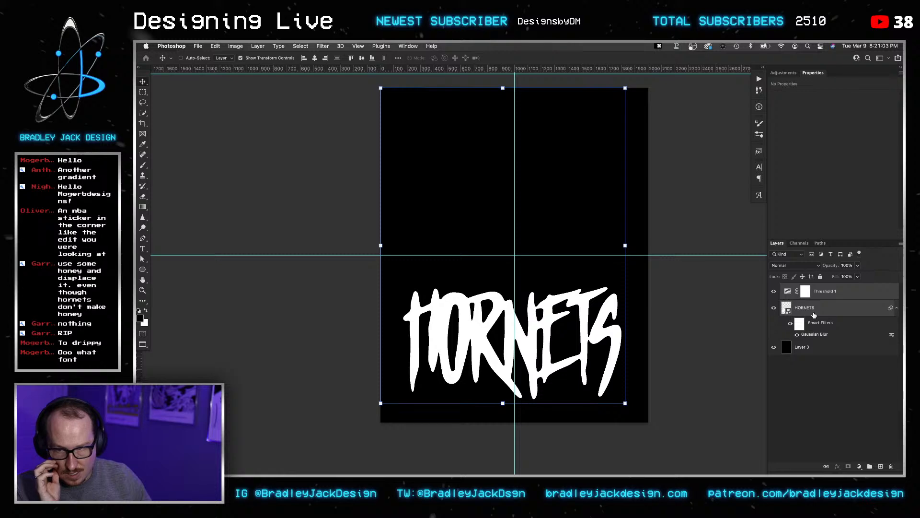
right_click(814, 309)
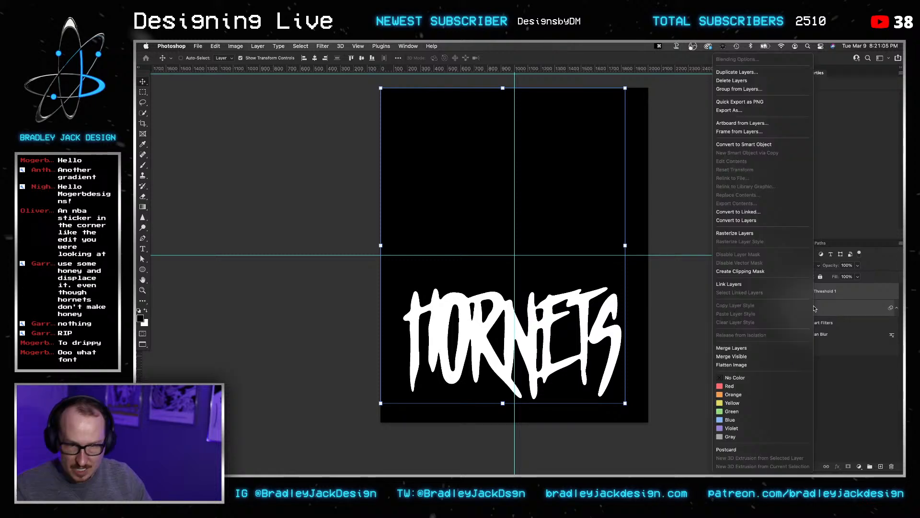
click(777, 144)
key(super+z)
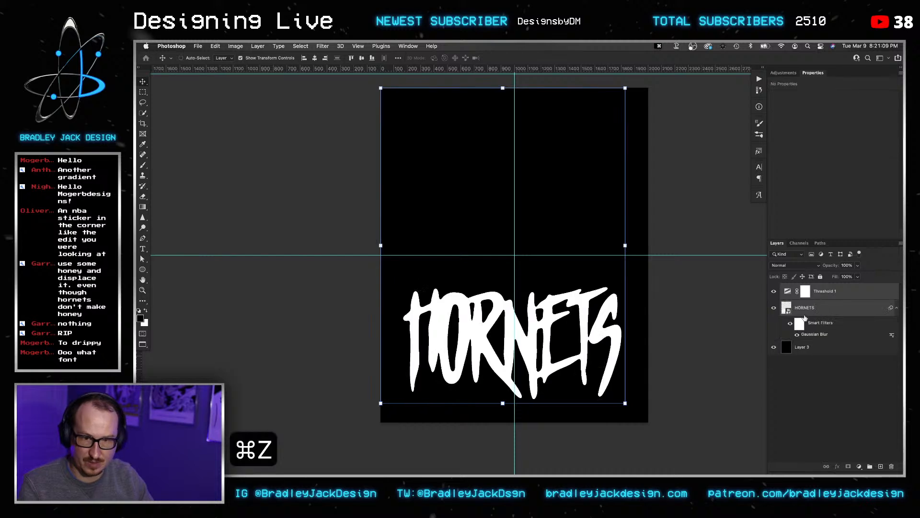
key(super+z)
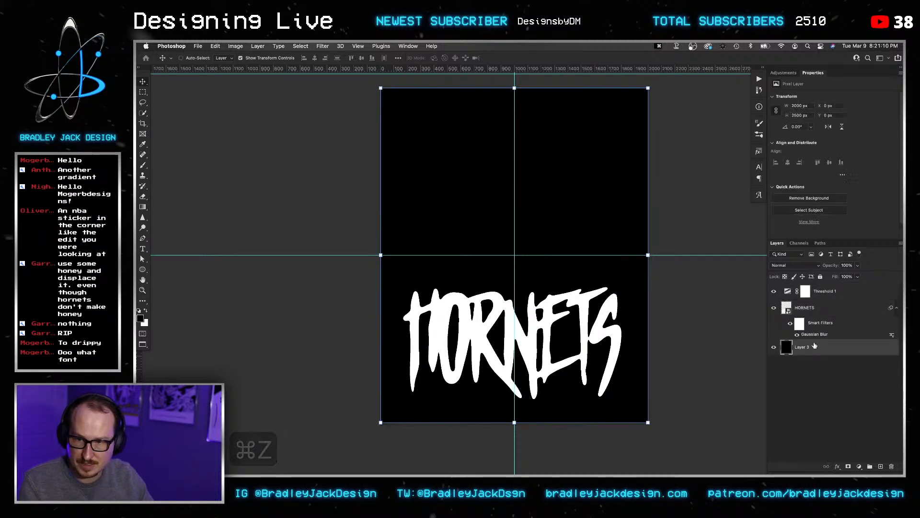
Convert the Threshold 1, HORNETS and black Layer 3 layers together into one smart object.
right_click(825, 291)
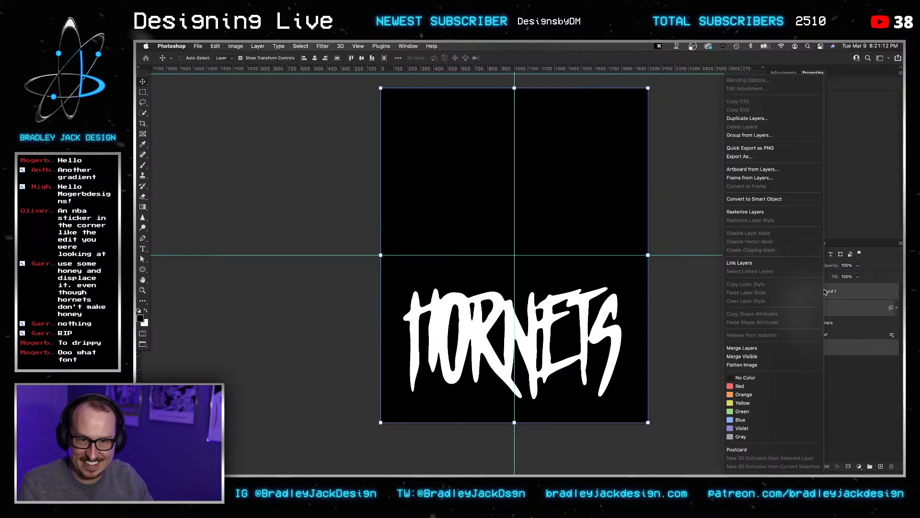
click(770, 204)
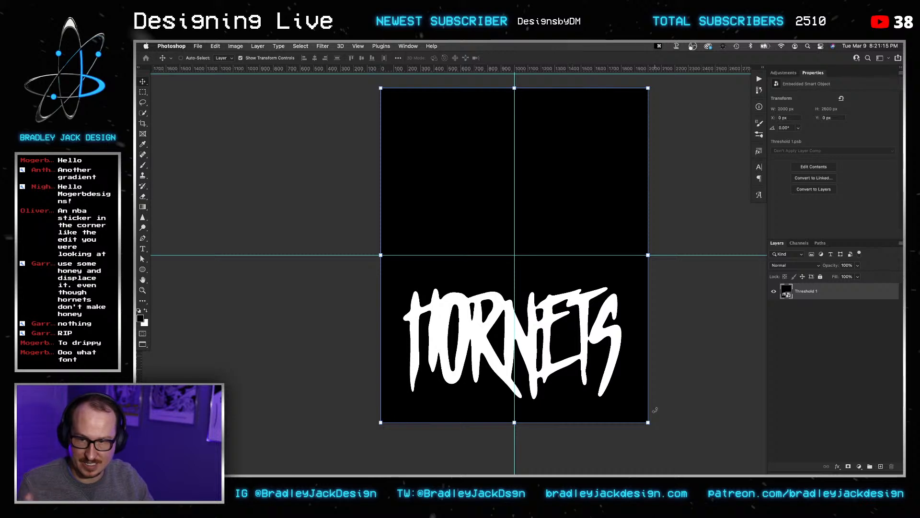
Switch to Adobe Bridge and open the Grunge folder inside Stock Images.
mouse_move(640, 460)
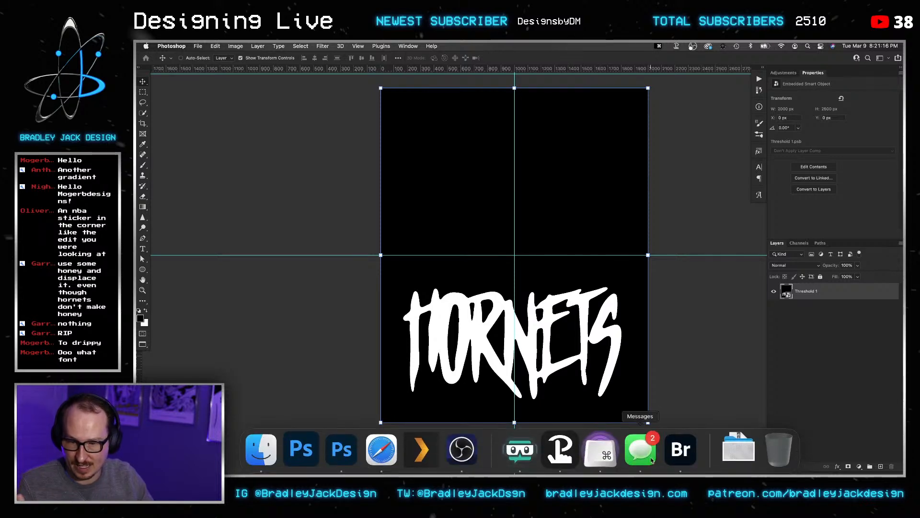
click(683, 451)
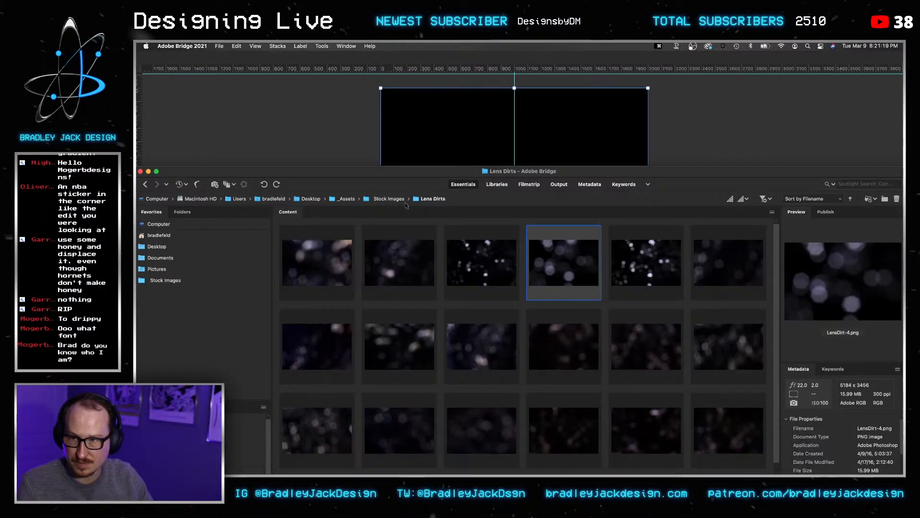
click(165, 280)
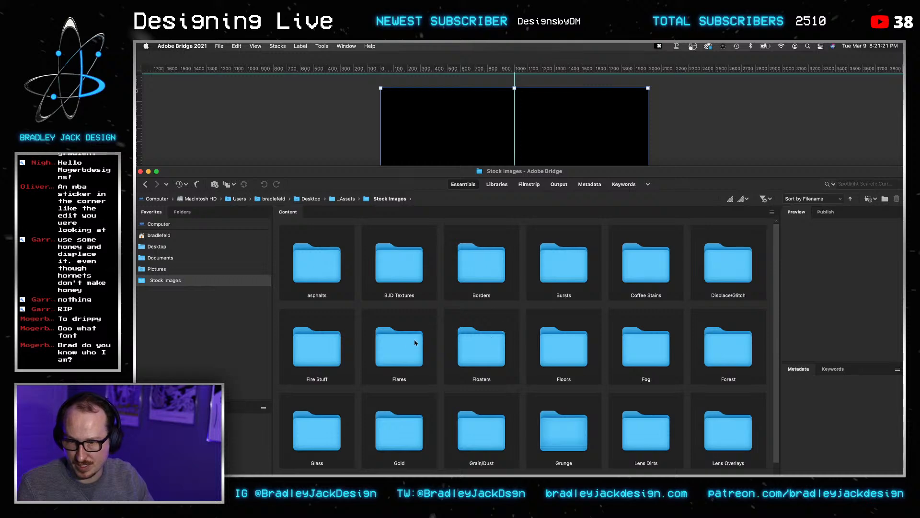
scroll(415, 342, down, 3)
drag(541, 172, 541, 61)
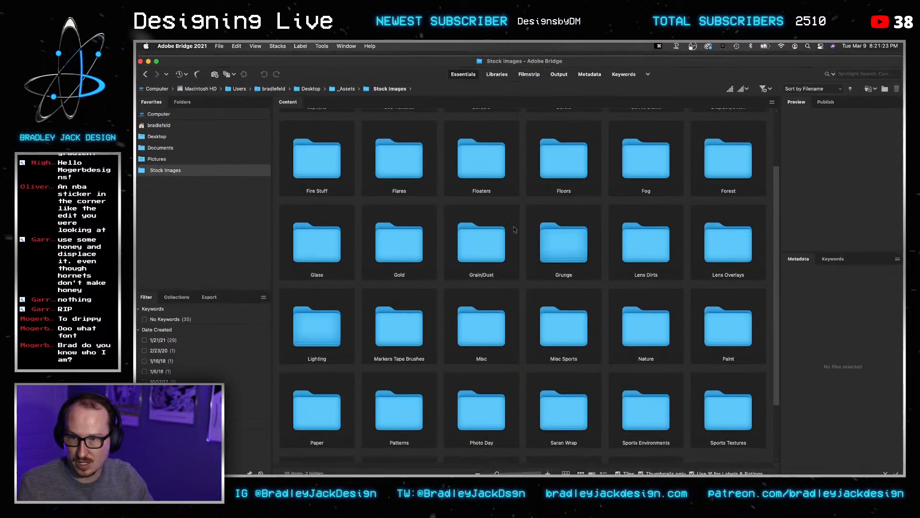
double_click(557, 240)
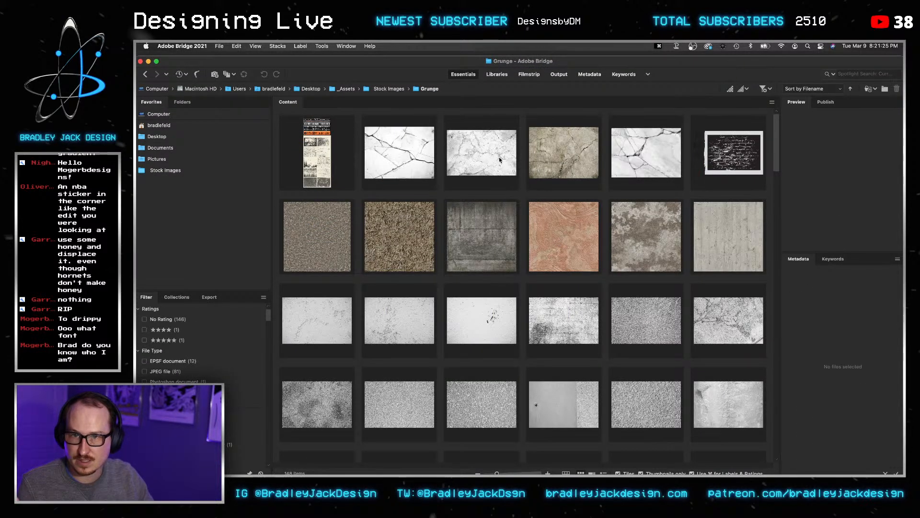
Preview the speckled Concrete-58.jpg texture and place it in the Photoshop document above the HORNETS title.
scroll(501, 246, down, 5)
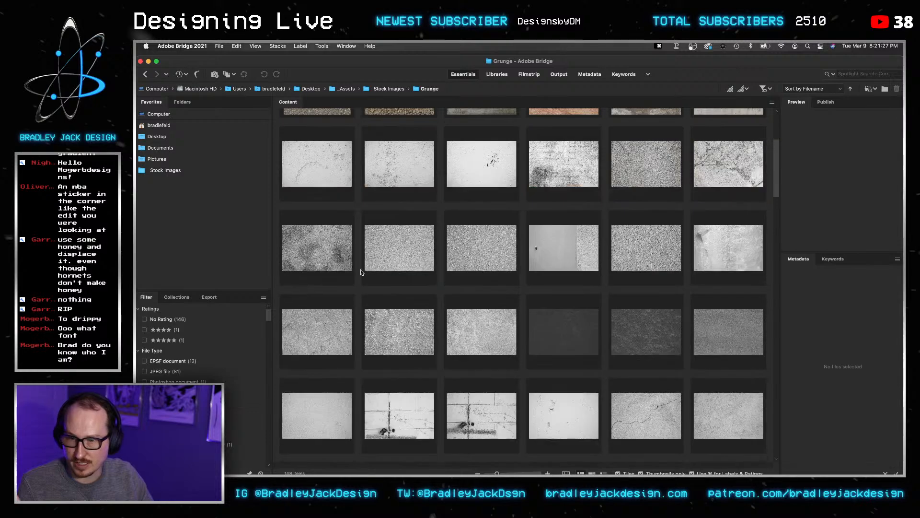
scroll(418, 282, down, 3)
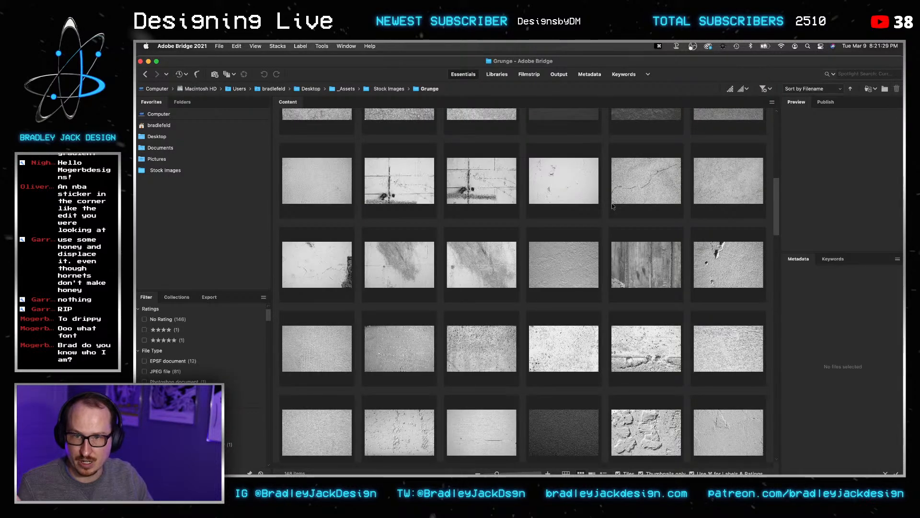
scroll(481, 215, down, 5)
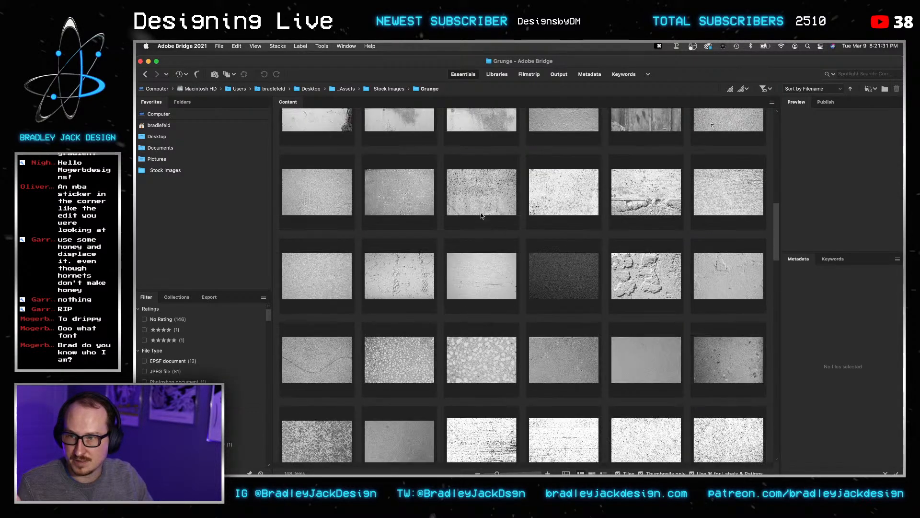
click(563, 293)
key(space)
key(space)
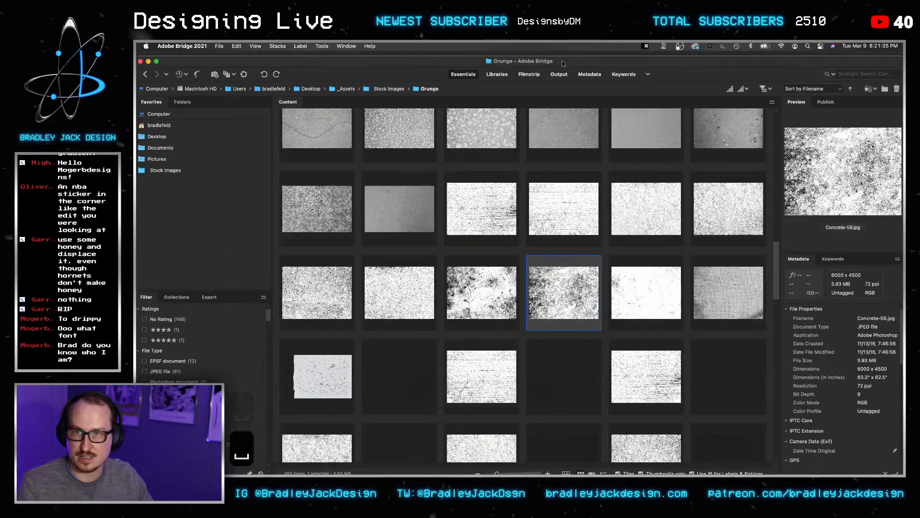
drag(542, 58, 542, 224)
drag(564, 454, 508, 136)
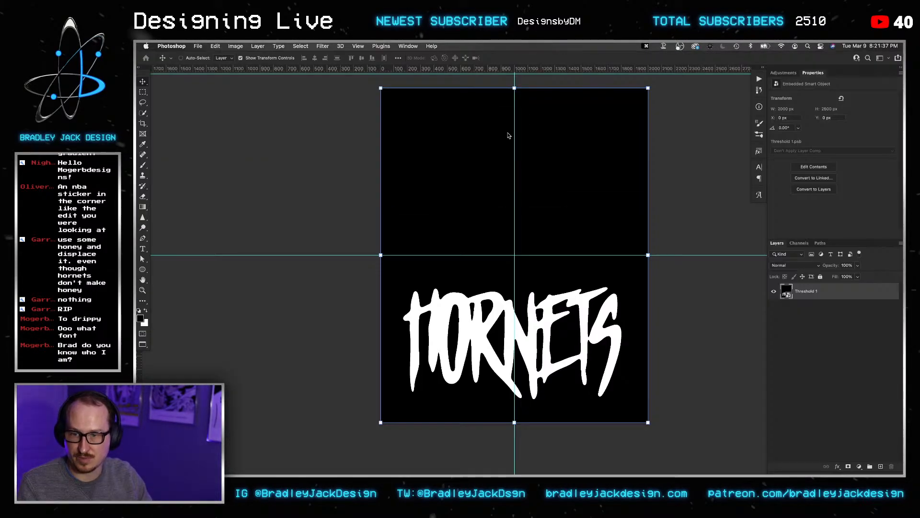
key(Return)
key(Return)
key(Return)
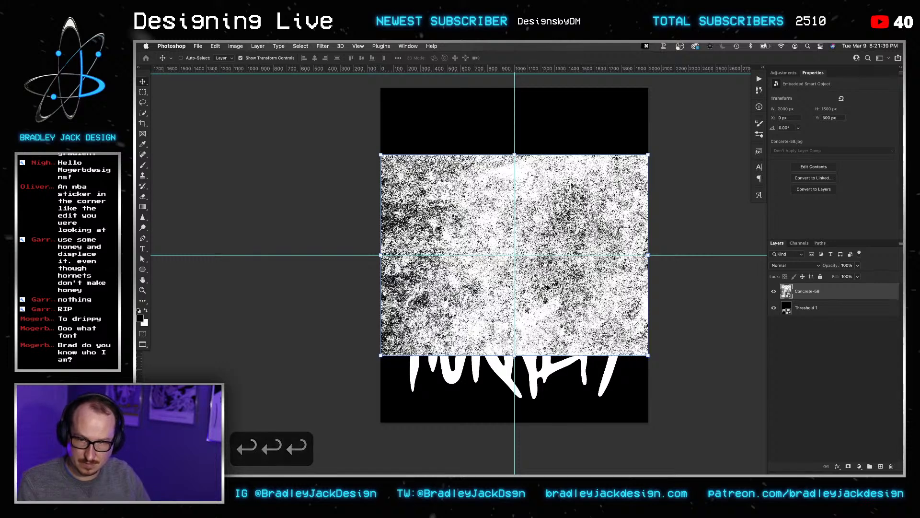
Invert the Concrete-58 texture and set its blend mode to Screen.
key(super+i)
key(v)
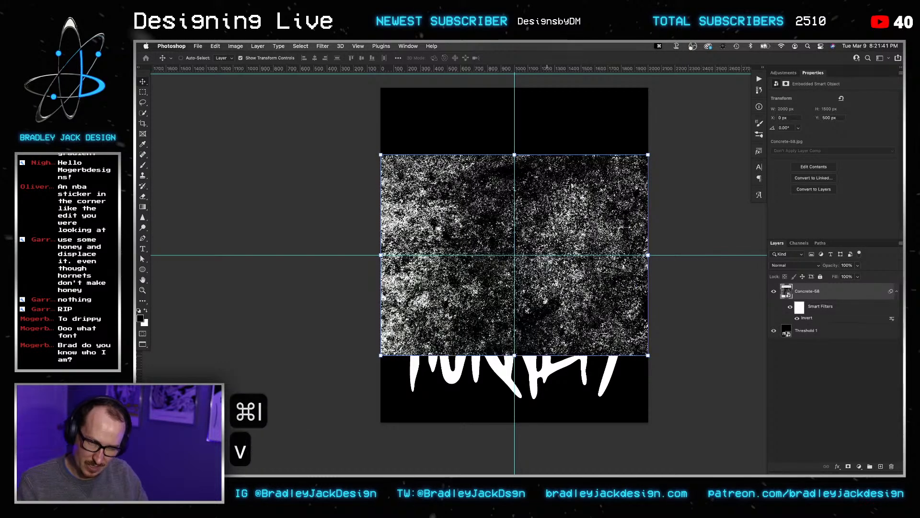
key(alt+shift+s)
key(v)
Invert the Concrete-58 texture twice more and move it down over the HORNETS title to Y 1096 px.
key(super+i)
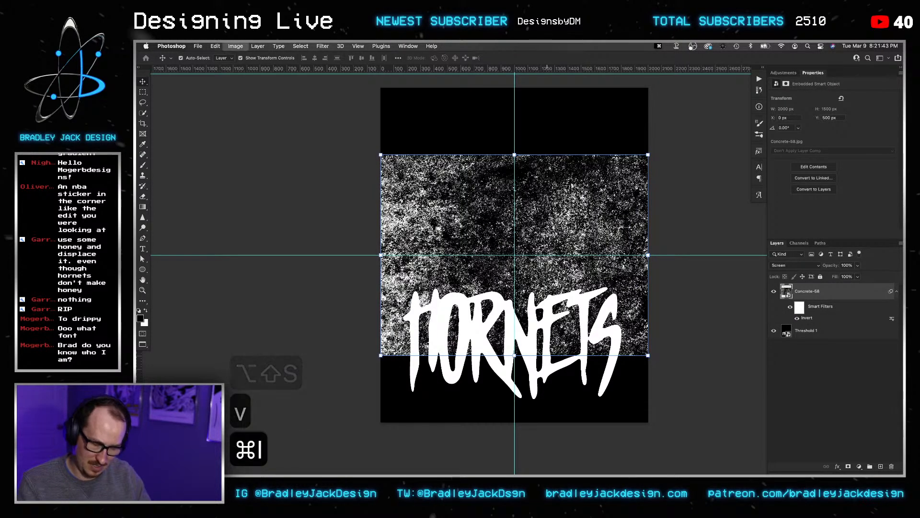
key(super+i)
key(v)
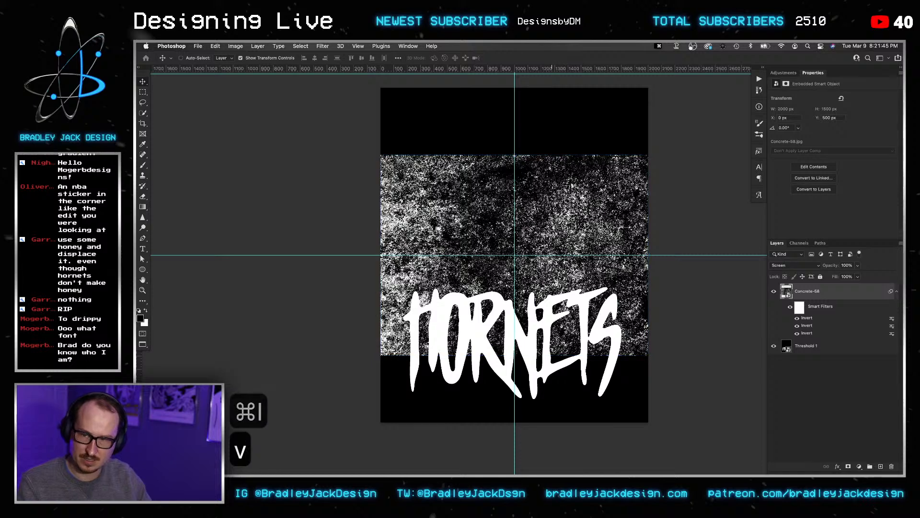
drag(549, 218, 563, 298)
key(Return)
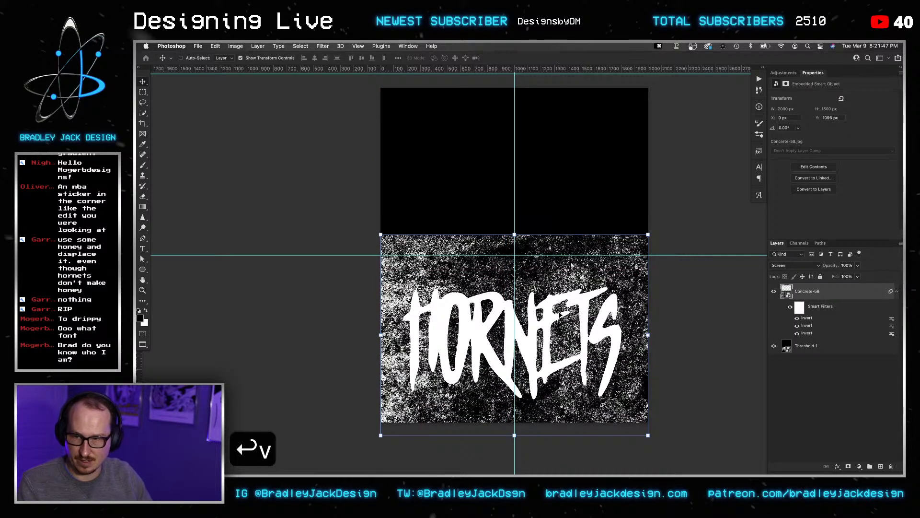
Load the outline of the Threshold 1 smart object as a selection with no layer active.
key(v)
click(799, 372)
super+click(787, 345)
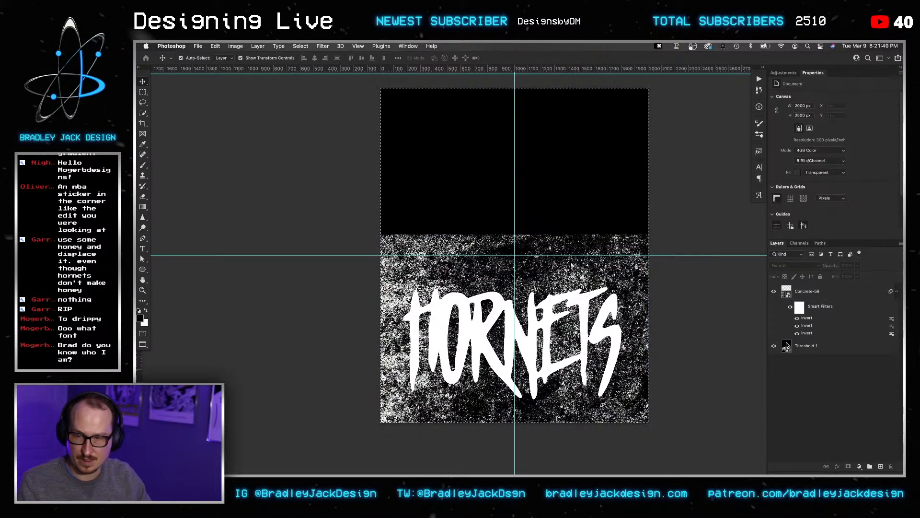
Undo the selection, the texture move and the extra inversions of Concrete-58.
key(super+z)
key(super+z)
key(super+z)
key(super+z)
key(super+z)
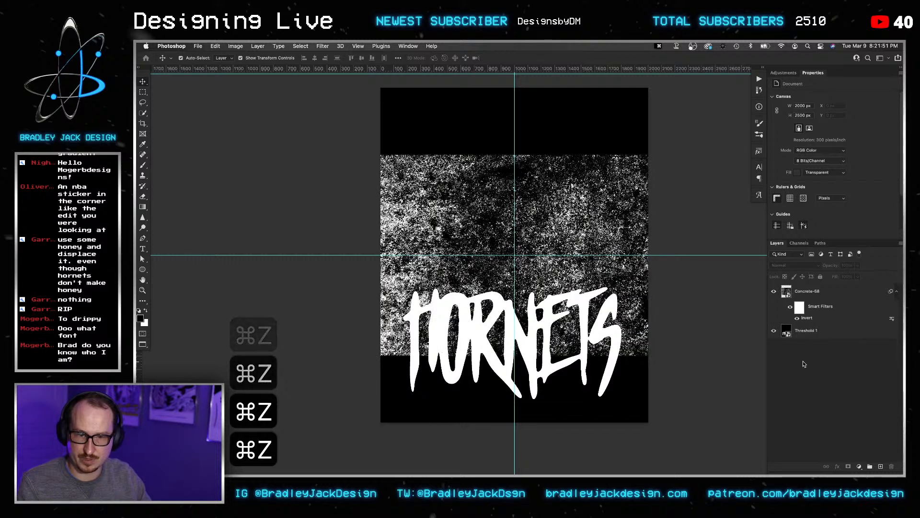
Undo the placement of Concrete-58 and the smart object conversion, back to the separate Threshold 1, HORNETS and Layer 3 layers.
key(super+z)
key(super+z)
key(super+z)
key(super+z)
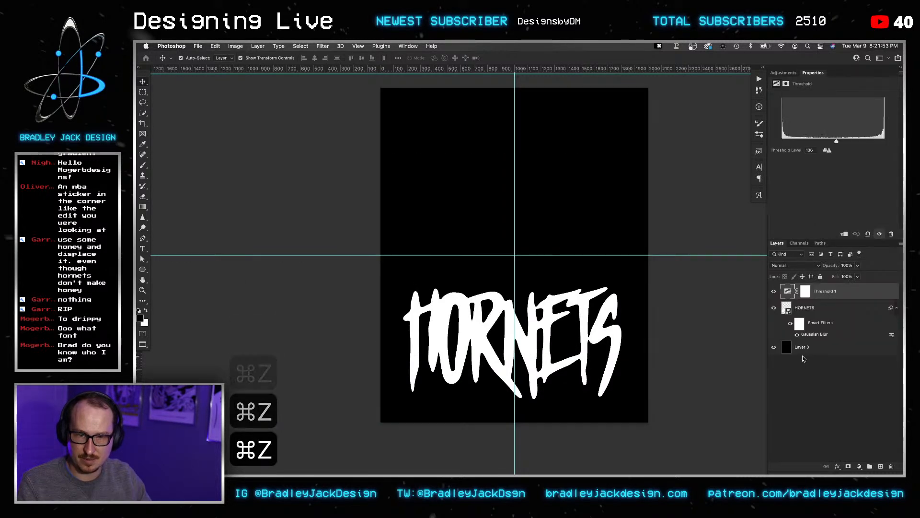
key(shift+super+z)
Switch to Adobe Bridge and place the Concrete-57 grunge texture from the Grunge folder above the Threshold 1 layer.
key(super+Tab)
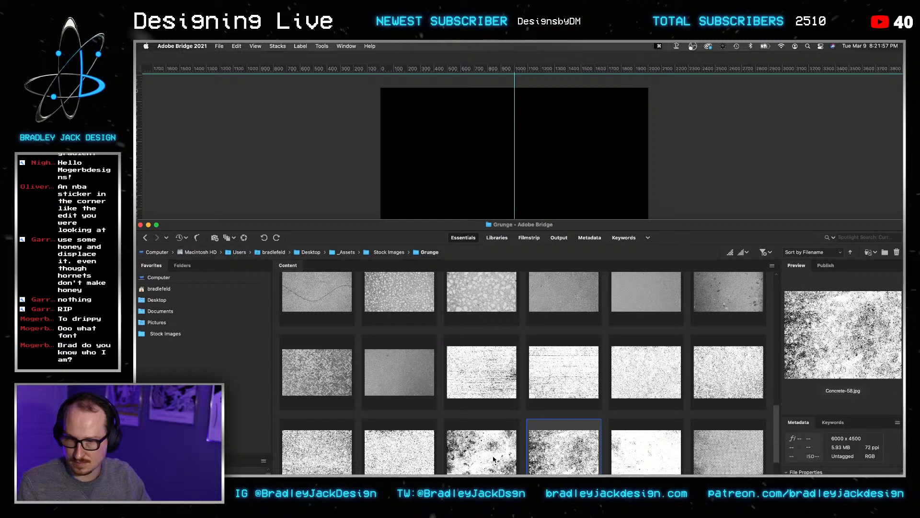
drag(494, 458, 548, 318)
key(Return)
key(Return)
key(Return)
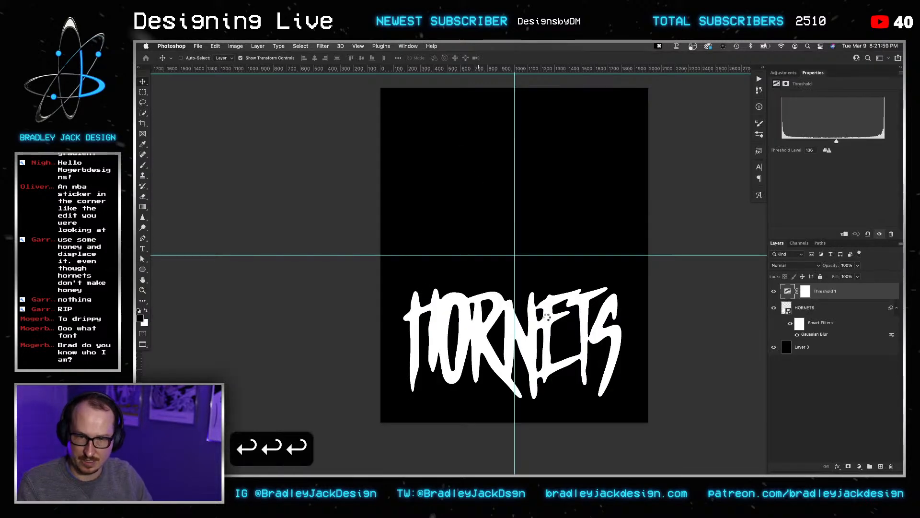
Invert the Concrete-57 texture, set it to Screen and move it down over the HORNETS title to Y 1089 px.
key(super+i)
key(v)
key(alt+shift+s)
key(v)
drag(540, 229, 533, 329)
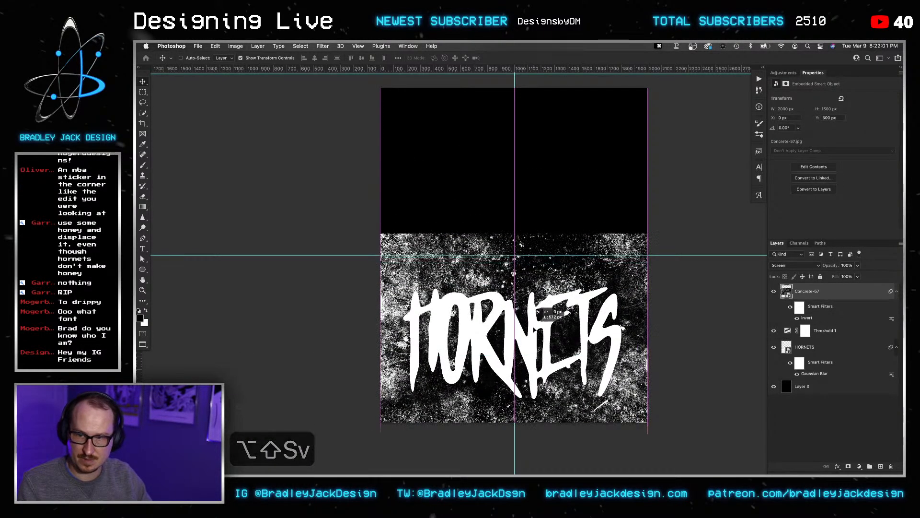
key(v)
Try masking Concrete-57 with an expanded selection of the HORNETS outline, then undo the mask and drop the selection.
click(845, 405)
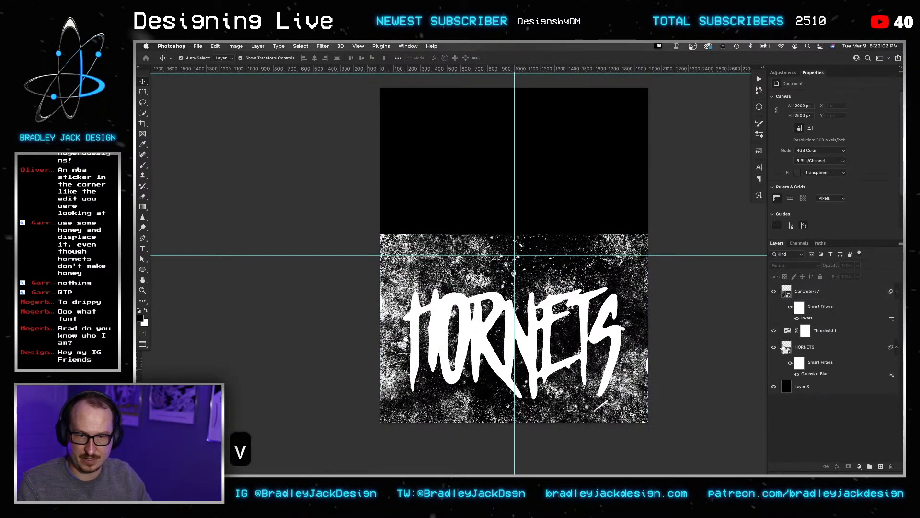
click(301, 46)
mouse_move(365, 164)
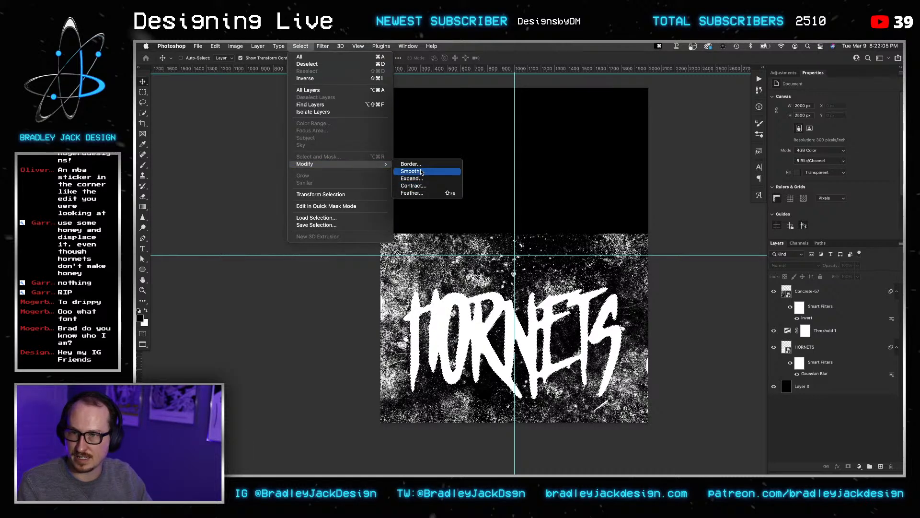
click(422, 181)
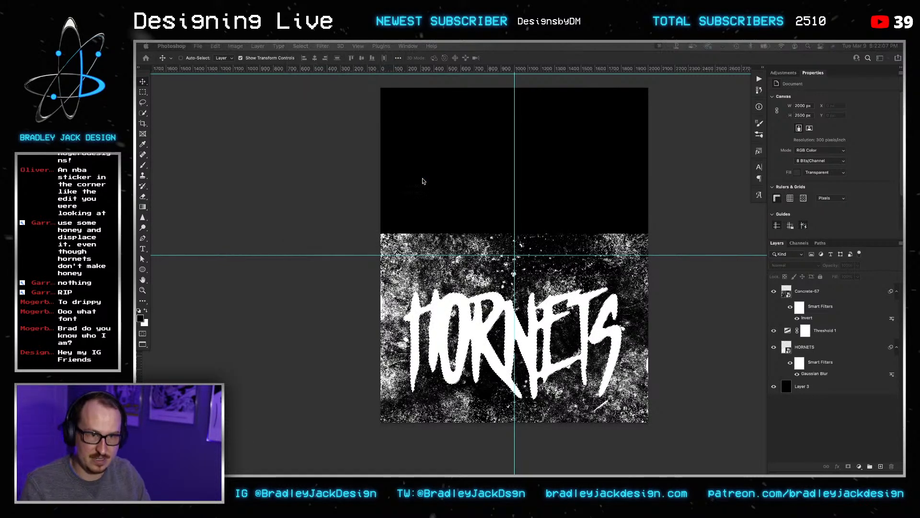
key(Return)
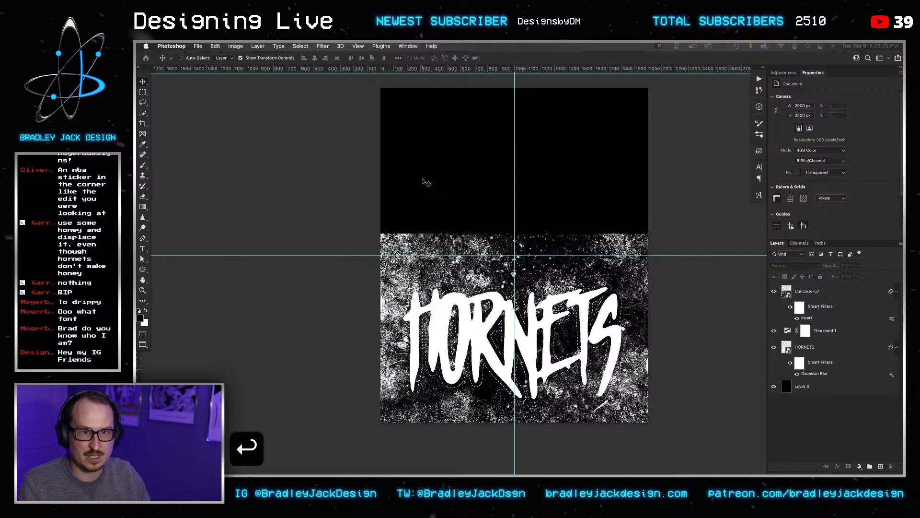
click(801, 295)
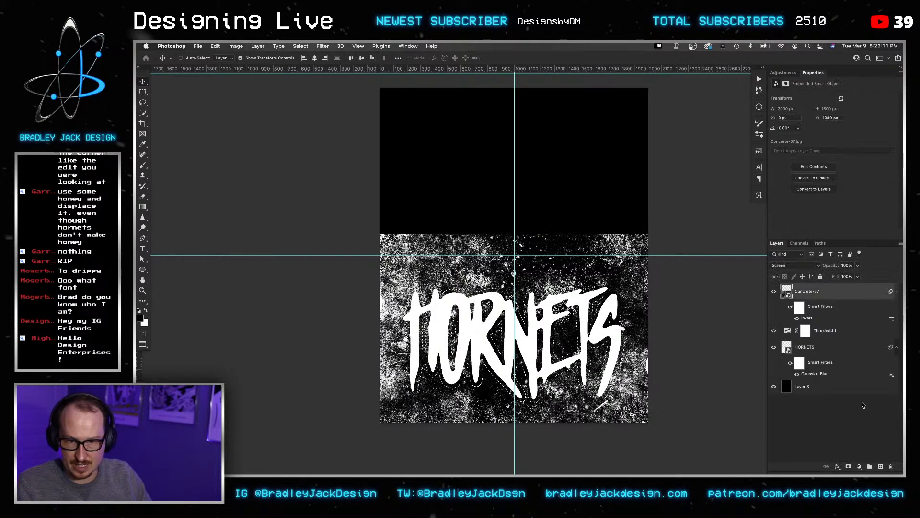
click(848, 467)
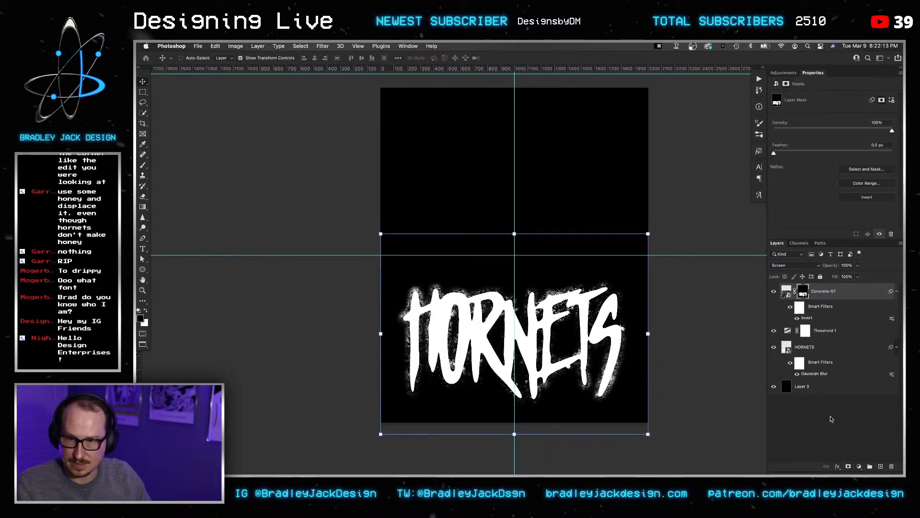
key(super+z)
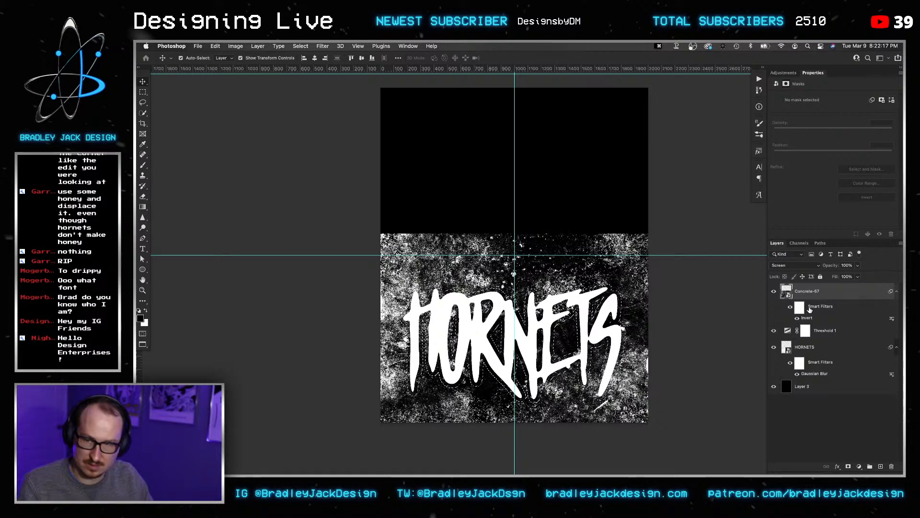
key(super+d)
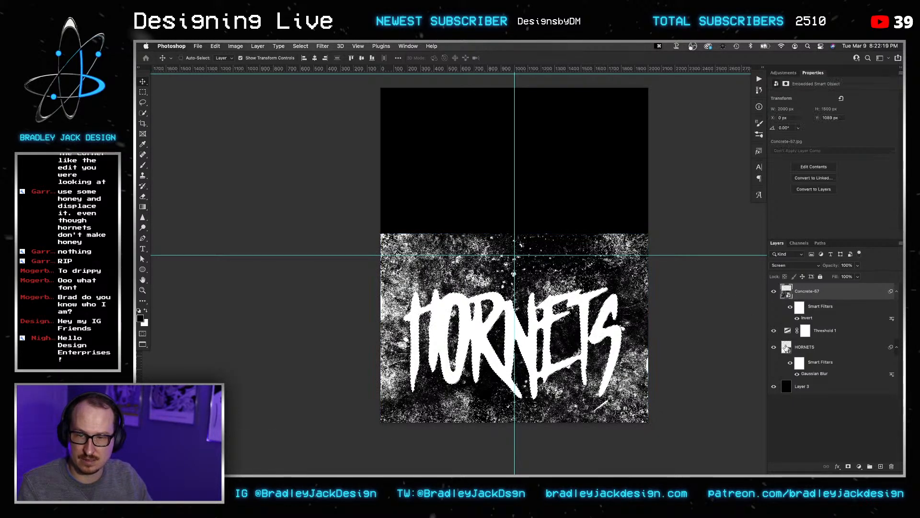
Mask Concrete-57 with the HORNETS outline selection expanded by 15 pixels.
click(299, 46)
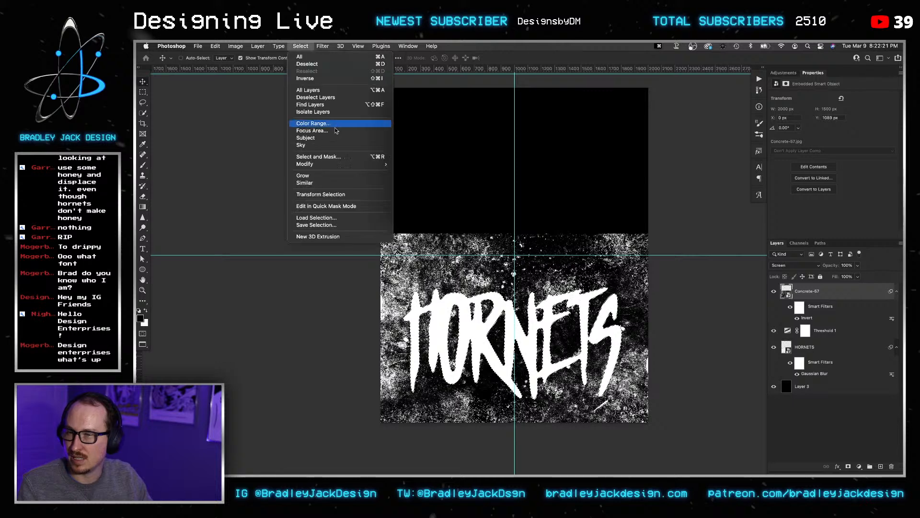
mouse_move(346, 164)
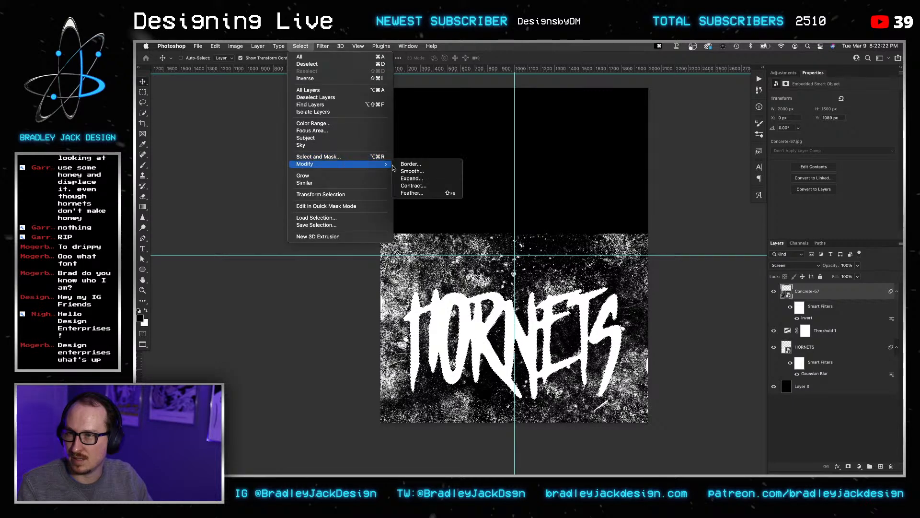
click(433, 183)
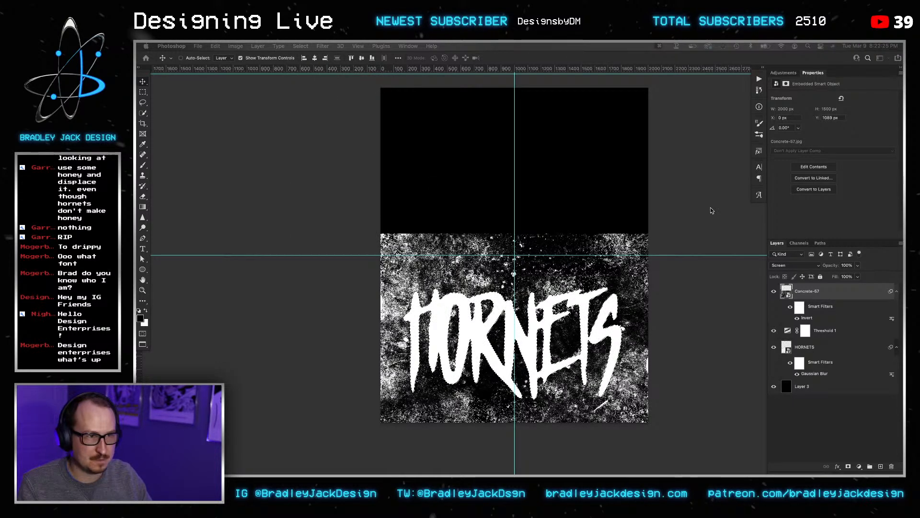
text(15)
key(Return)
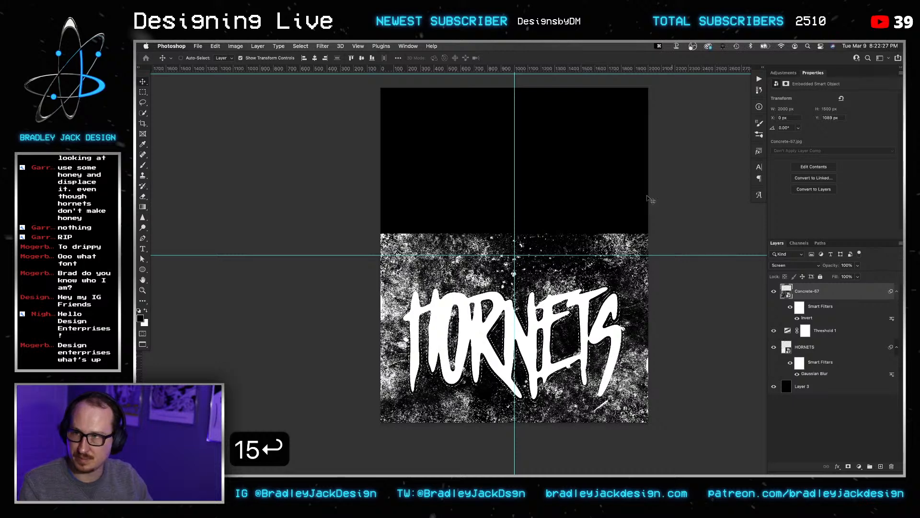
click(850, 466)
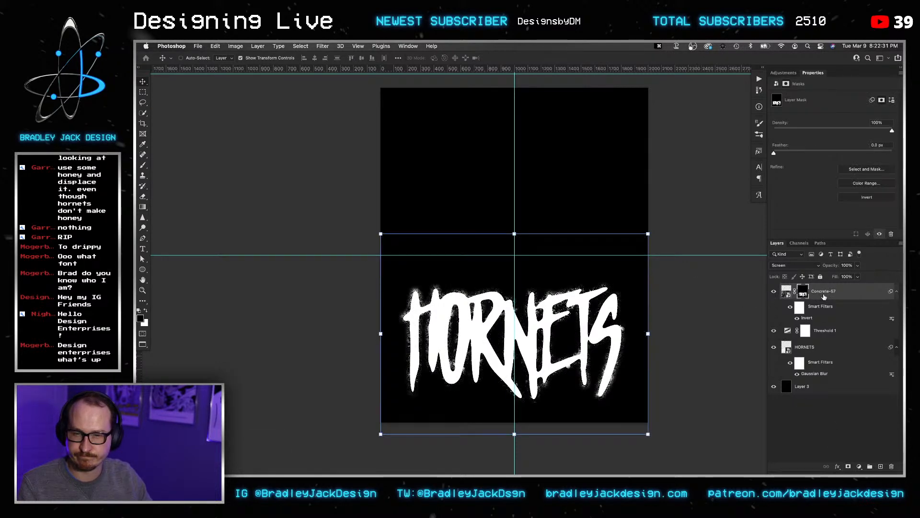
Move the masked Concrete-57 layer below the Threshold 1 adjustment and make its layer mask active.
drag(823, 295, 830, 338)
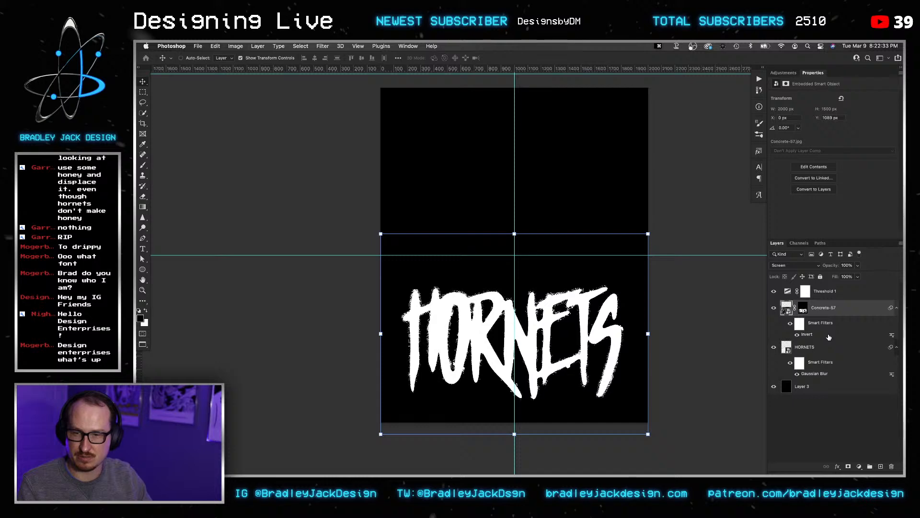
click(803, 308)
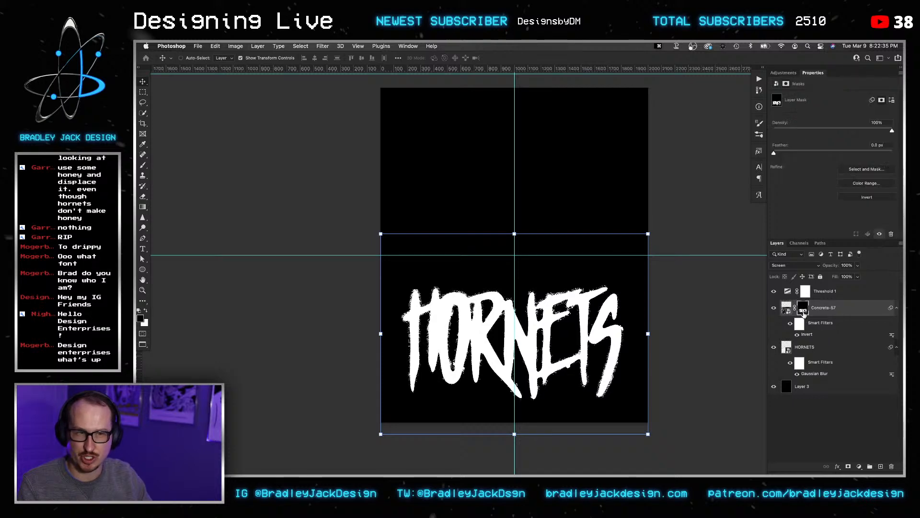
key(b)
scroll(437, 252, up, 3)
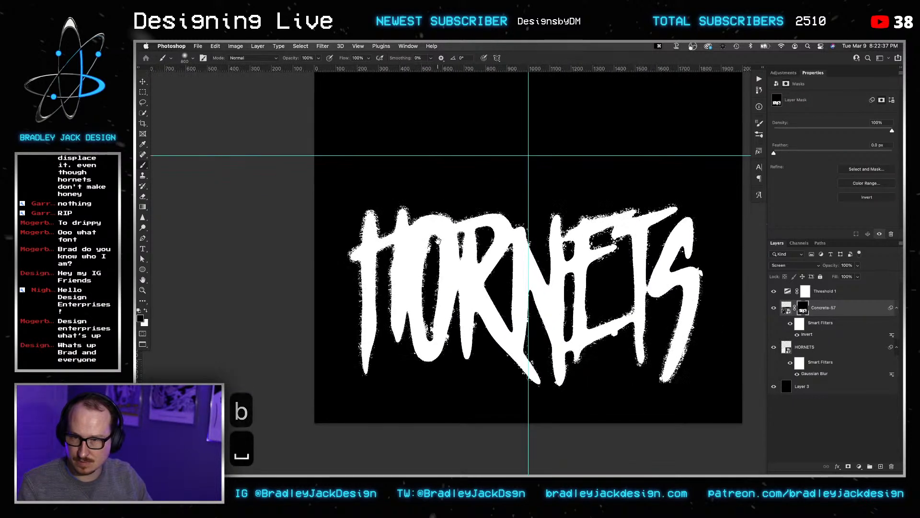
Duplicate the masked Concrete-57 layer and bring the copy to the top of the layer stack.
key(v)
key(super+j)
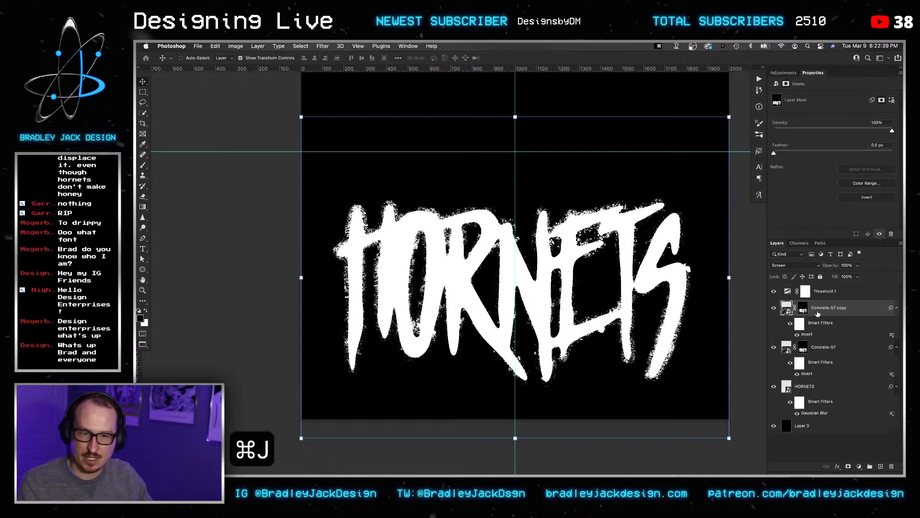
key(super+shift+bracketright)
key(super+shift+bracketright)
key(v)
click(817, 293)
key(v)
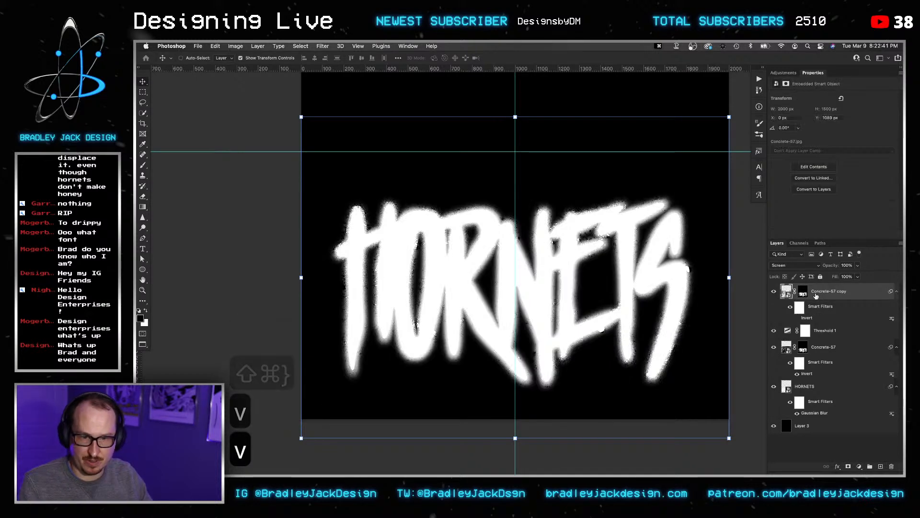
Set the Concrete-57 copy to Multiply and invert it twice so its texture darkens the HORNETS letters.
key(alt+shift+m)
key(super+i)
key(v)
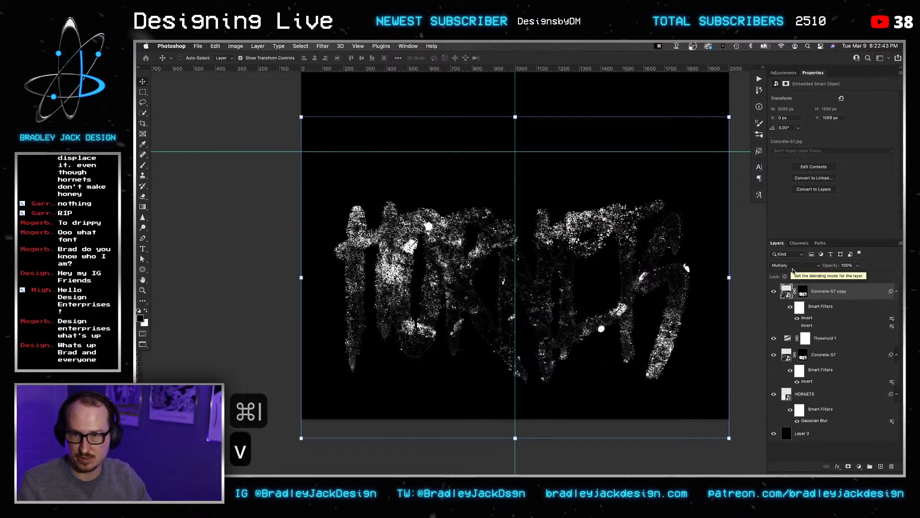
key(super+i)
key(v)
key(v)
scroll(709, 212, down, 3)
key(v)
Rotate the Concrete-57 copy by 180 degrees.
key(super+t)
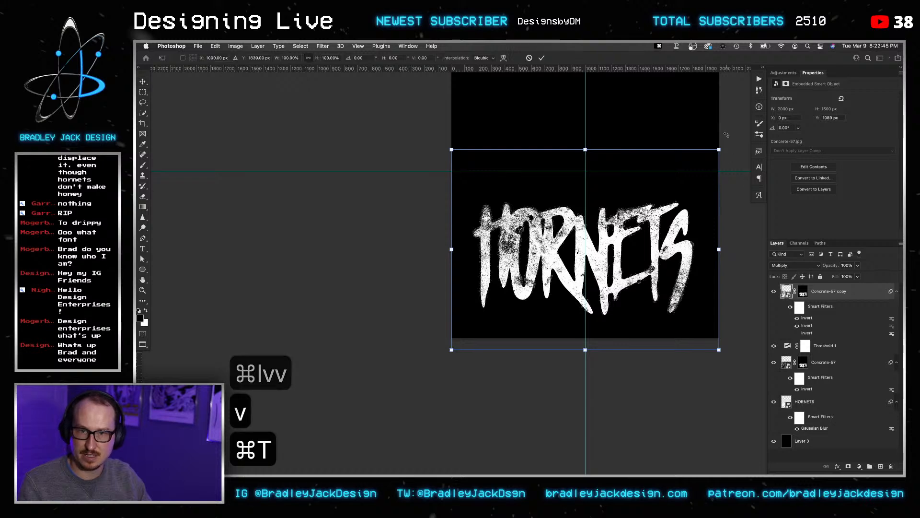
drag(731, 309, 420, 349)
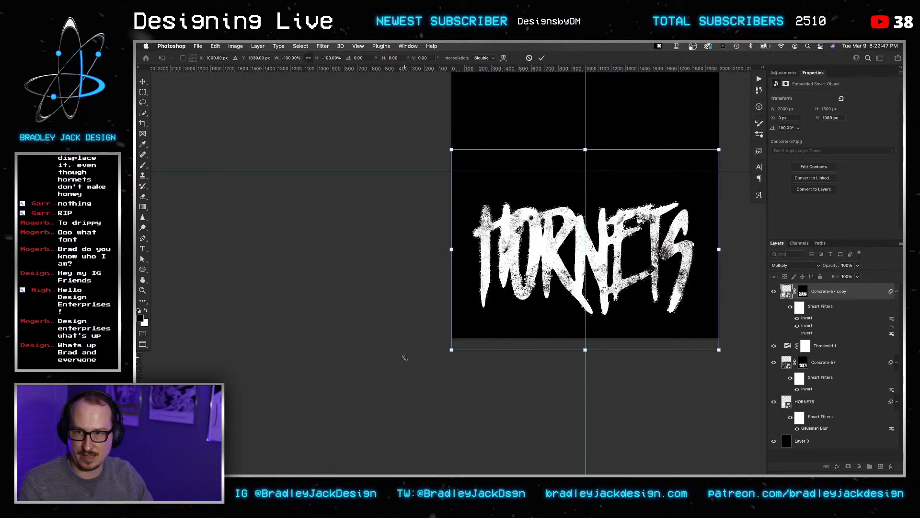
key(Return)
key(Return)
key(v)
Shift the rotated Concrete-57 copy over the HORNETS title to X -85 px, Y 1160 px.
drag(678, 314, 669, 321)
key(v)
key(space)
key(z)
mouse_move(655, 252)
mouse_down()
mouse_move(705, 252)
mouse_move(618, 252)
mouse_move(647, 251)
mouse_up()
key(v)
key(space)
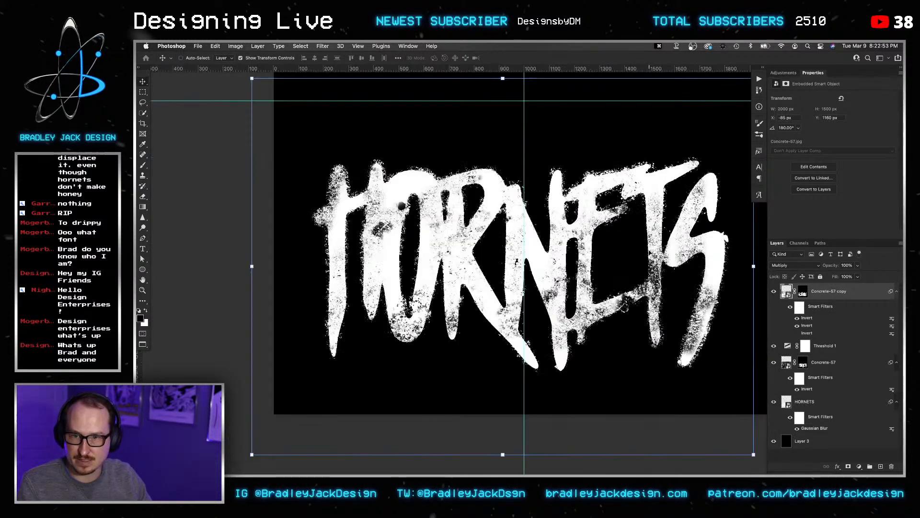
key(v)
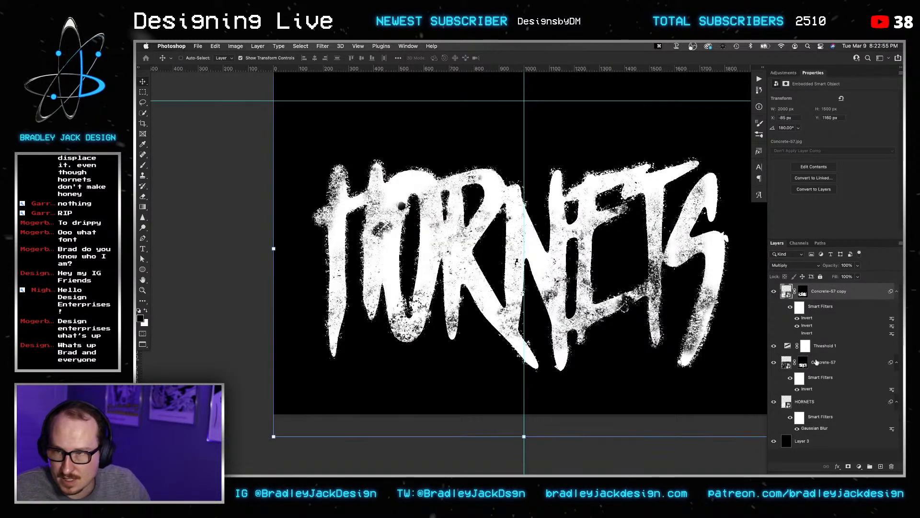
Activate the Concrete-57 layer mask and ready a soft brush of 100 px with white as the foreground colour.
click(791, 361)
key(b)
right_click(494, 190)
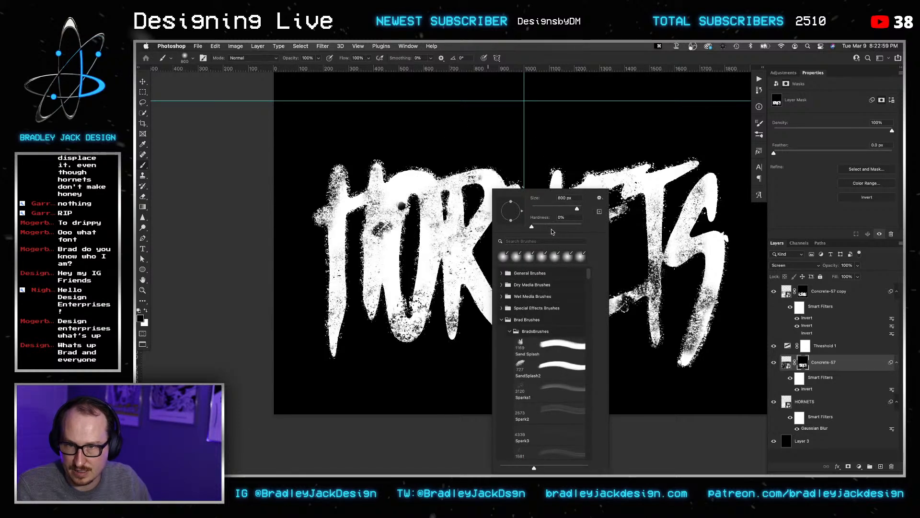
key(Return)
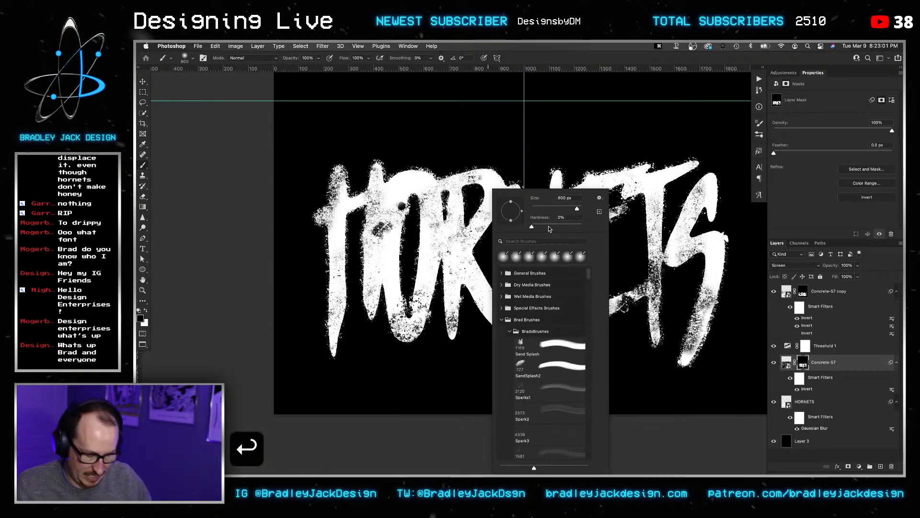
key(bracketleft)
key(bracketleft)
key(bracketleft)
key(bracketleft)
key(bracketleft)
key(bracketleft)
key(bracketleft)
key(bracketleft)
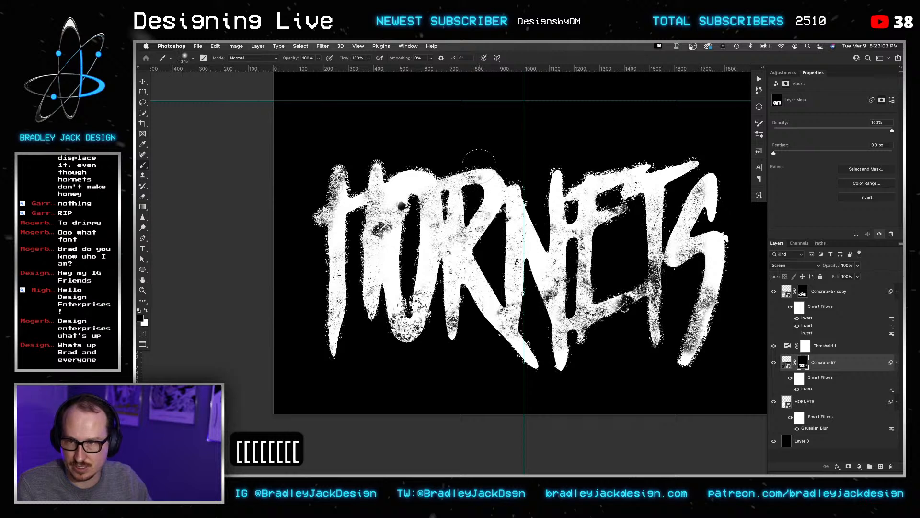
key(x)
key(bracketleft)
key(bracketleft)
key(bracketleft)
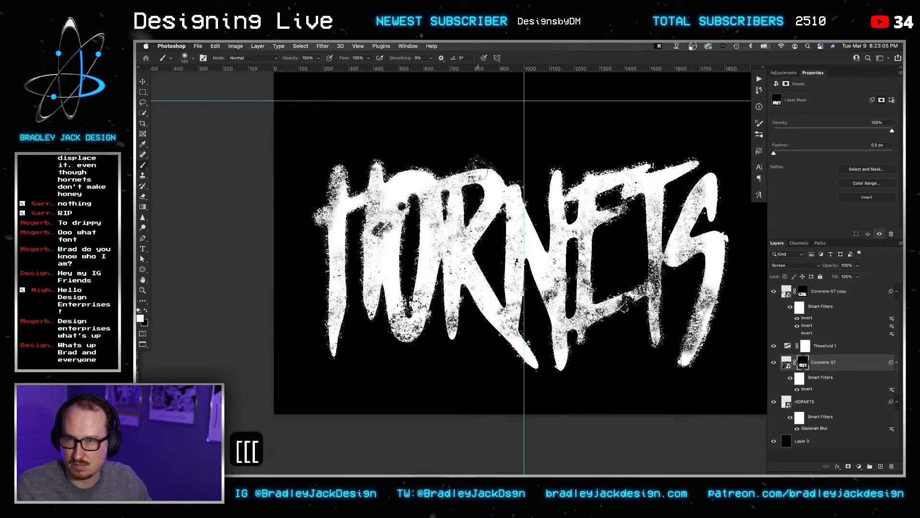
key(x)
key(x)
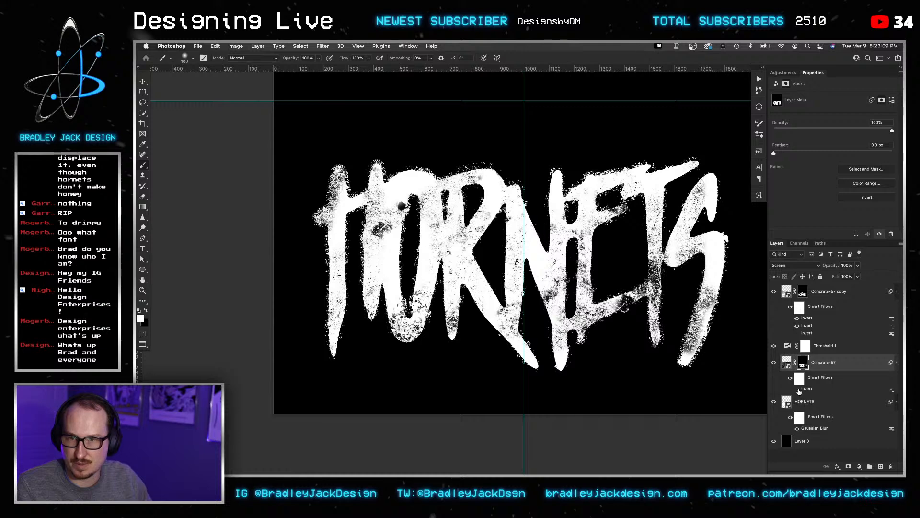
Compare the title with the Invert filter on Concrete-57 off and on, then reactivate that layer's mask.
click(797, 389)
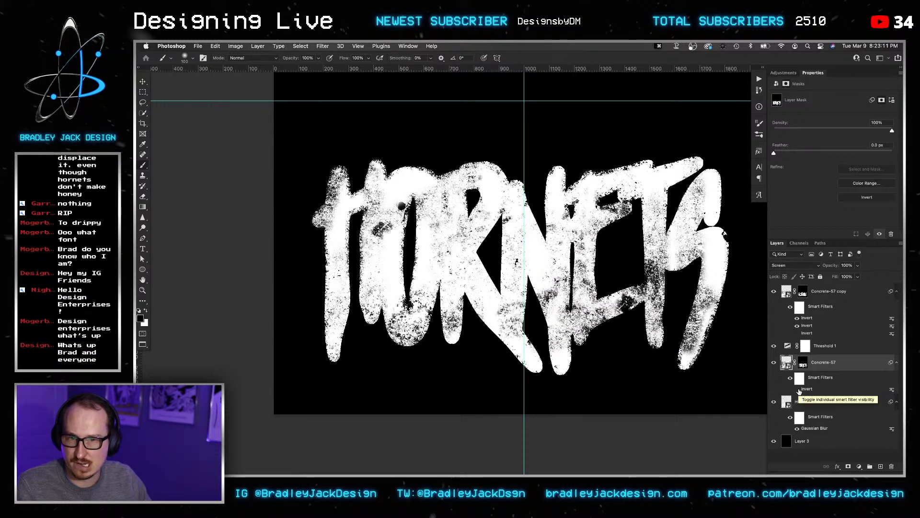
click(797, 388)
key(v)
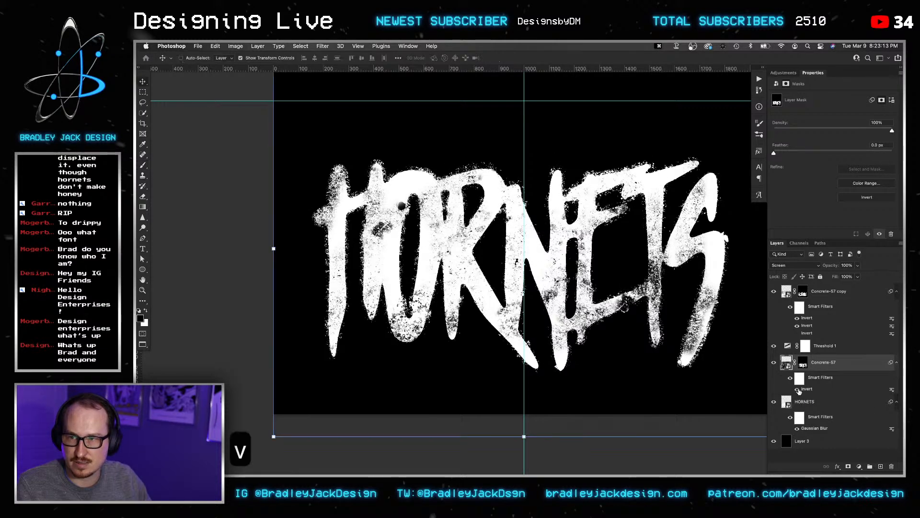
click(803, 363)
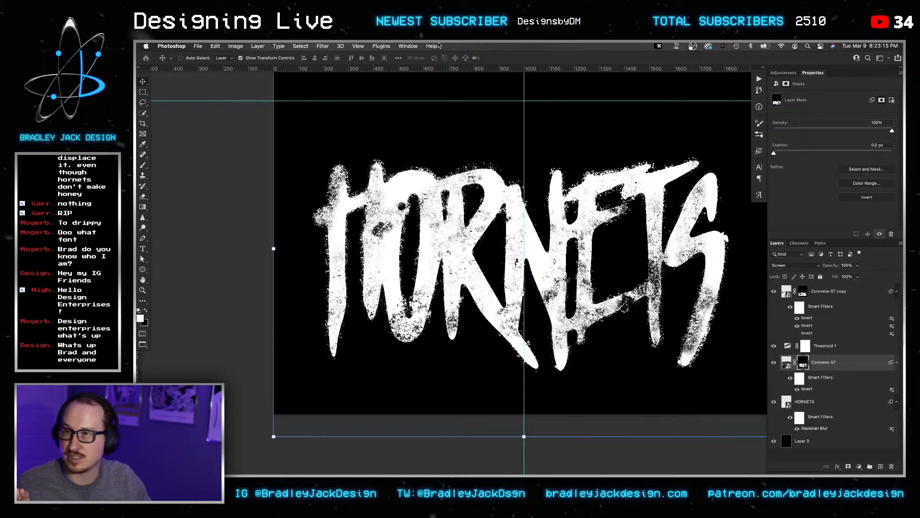
click(323, 46)
mouse_move(357, 152)
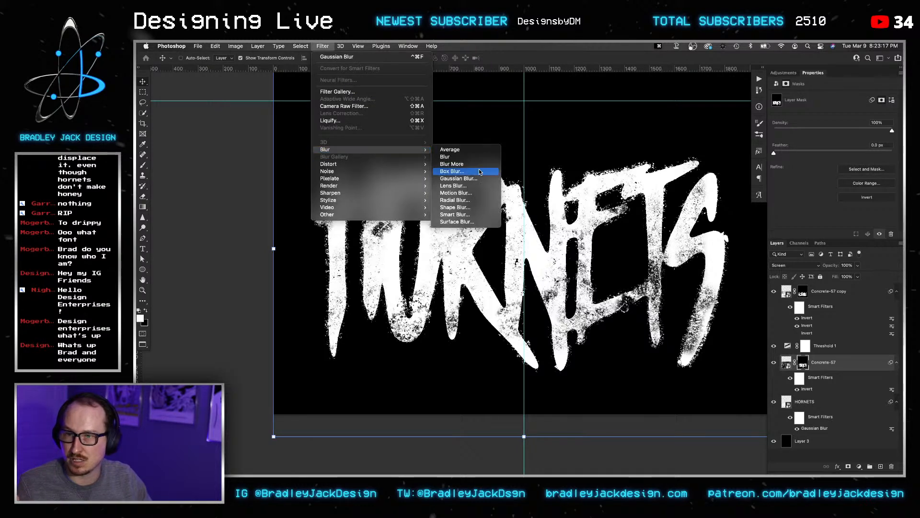
click(478, 193)
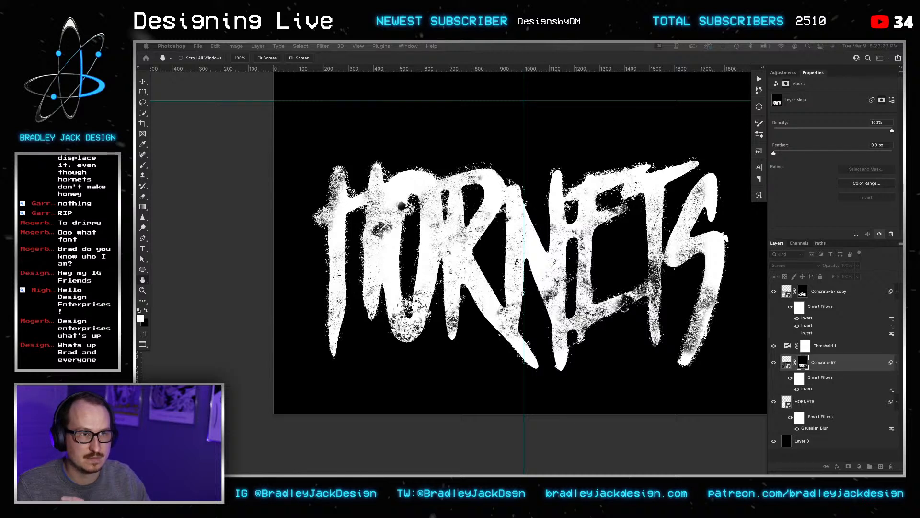
key(Escape)
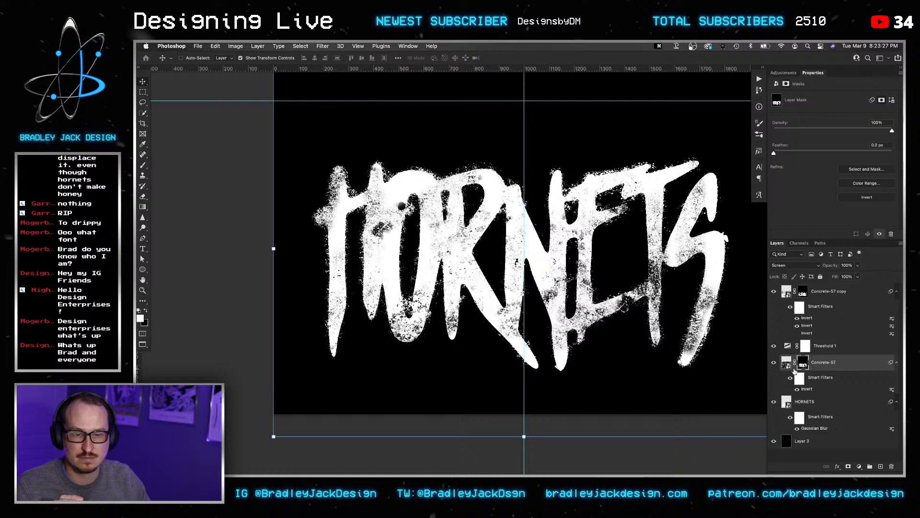
Apply a Motion Blur with a distance of 200 px to the Concrete-57 layer mask.
key(super+d)
click(322, 46)
mouse_move(366, 151)
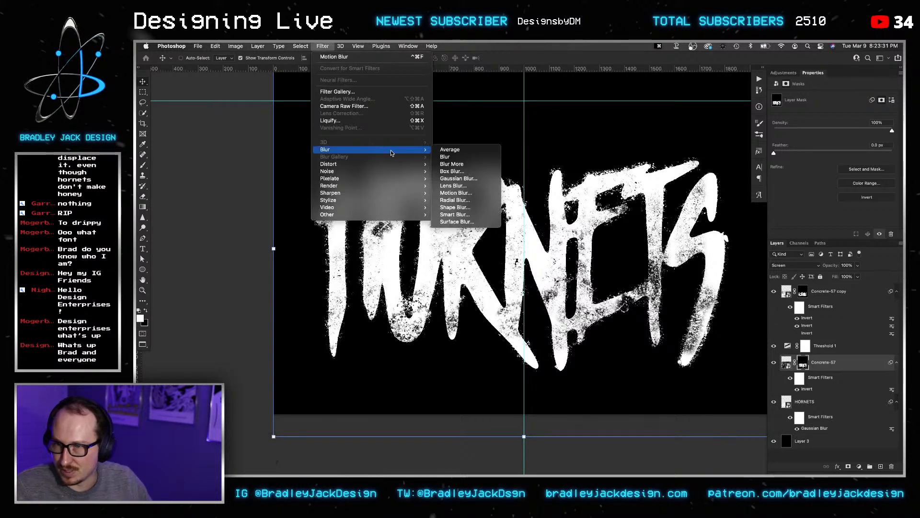
click(455, 192)
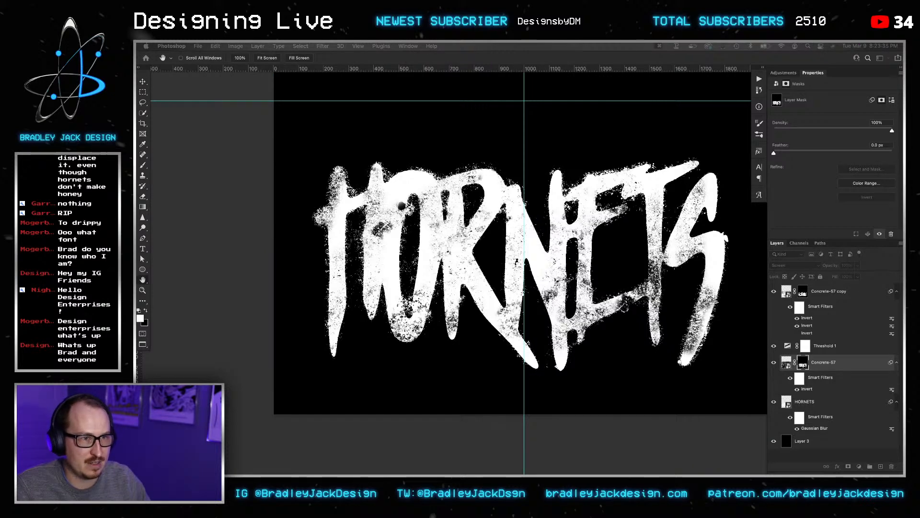
key(super+a)
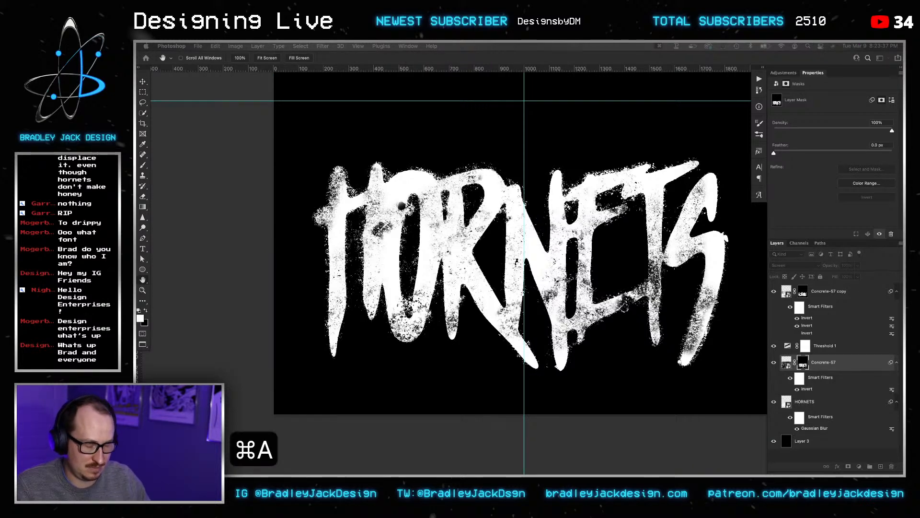
text(200)
key(Return)
key(Return)
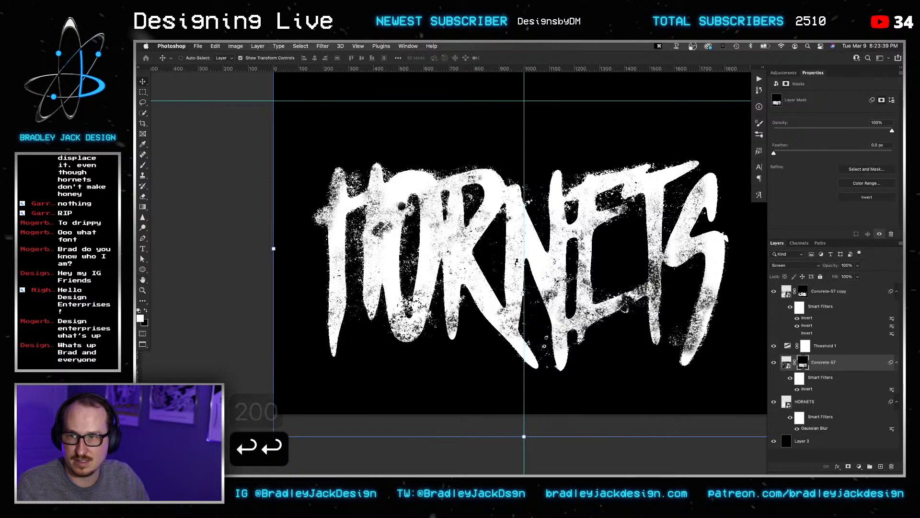
Nudge the Concrete-57 texture 30 px left over the HORNETS title to X -31 px.
key(v)
key(shift+Left)
key(shift+Left)
key(shift+Left)
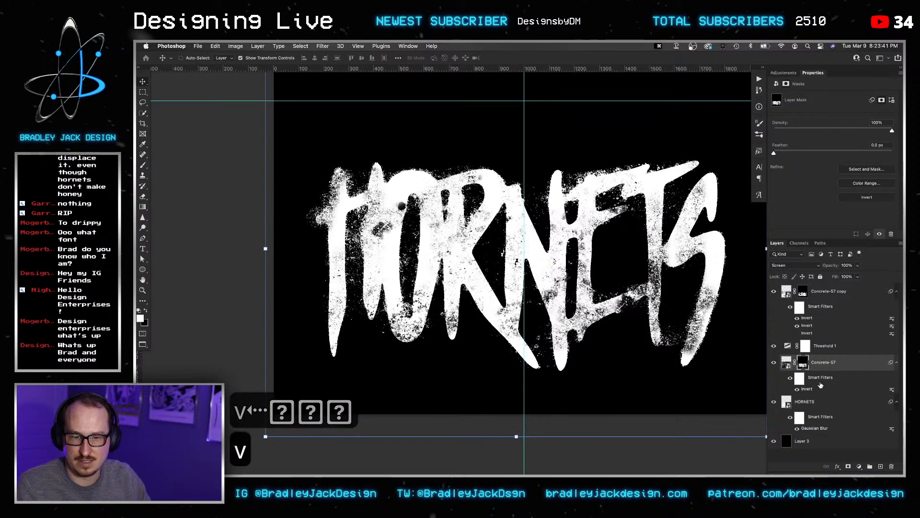
Try Concrete-57 above the Threshold 1 adjustment and undo the reordering.
drag(823, 361, 767, 334)
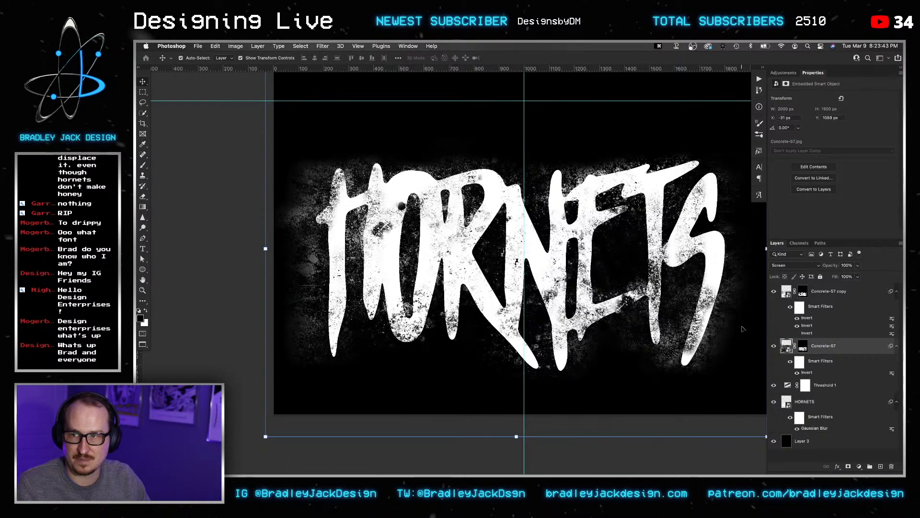
key(super+z)
Activate the Concrete-57 layer mask, choose the Sand Splash brush and undo the trial stroke.
key(b)
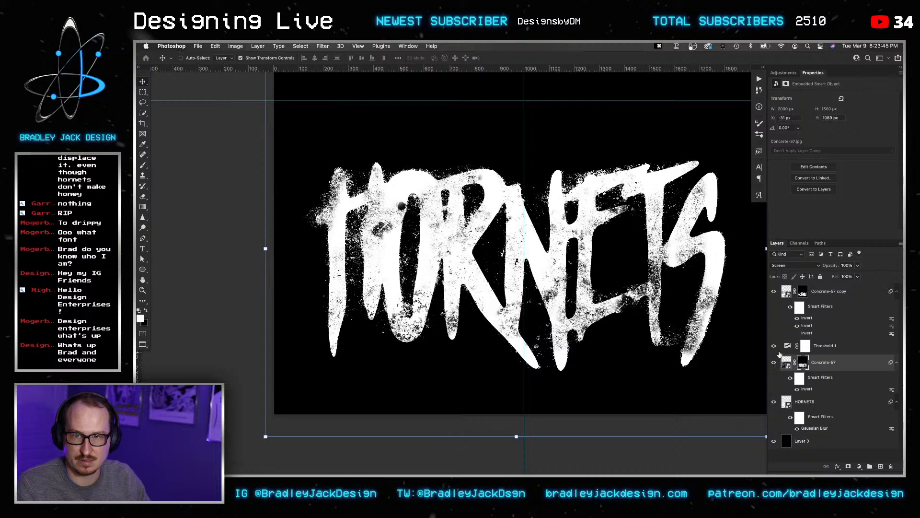
click(803, 366)
right_click(607, 229)
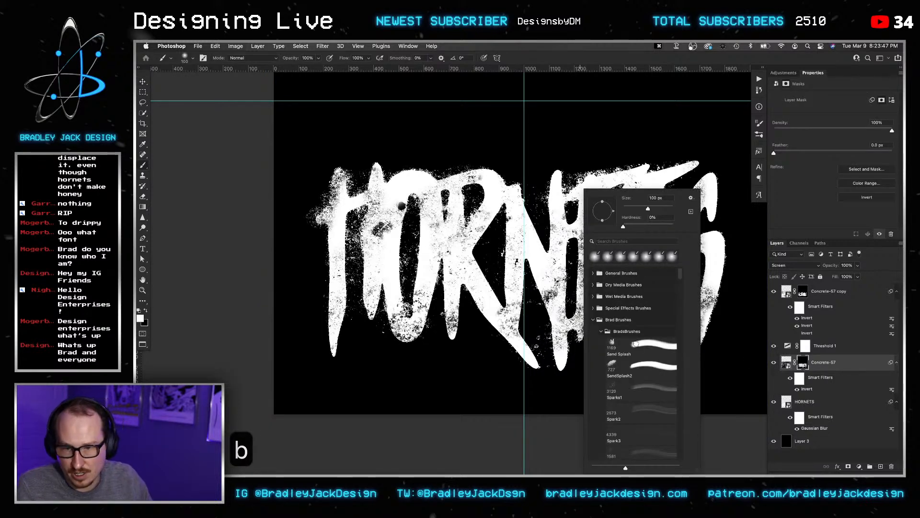
click(618, 348)
key(Return)
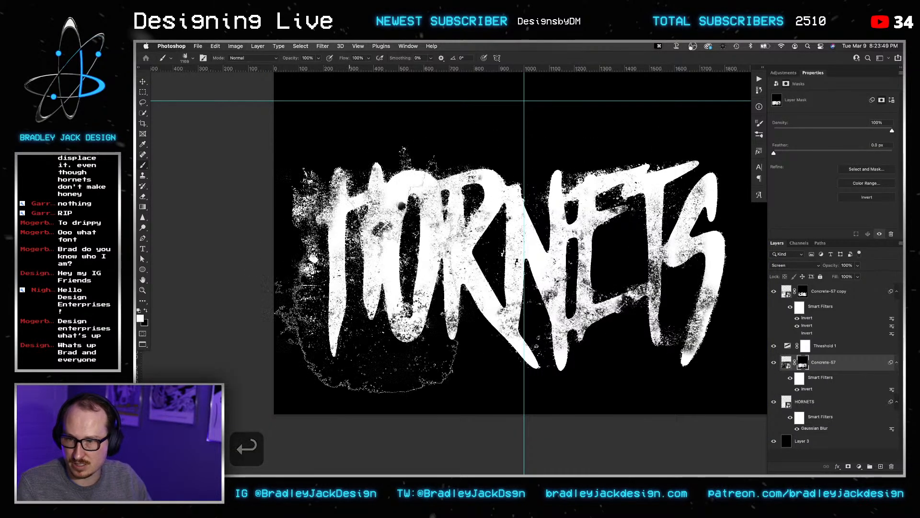
key(super+z)
Shrink the Sand Splash brush to 175 px and rotate its tip to -180°.
key(bracketleft)
key(bracketleft)
key(bracketleft)
key(bracketleft)
key(bracketleft)
key(bracketleft)
key(bracketleft)
key(bracketleft)
key(bracketleft)
key(bracketleft)
key(bracketleft)
key(bracketleft)
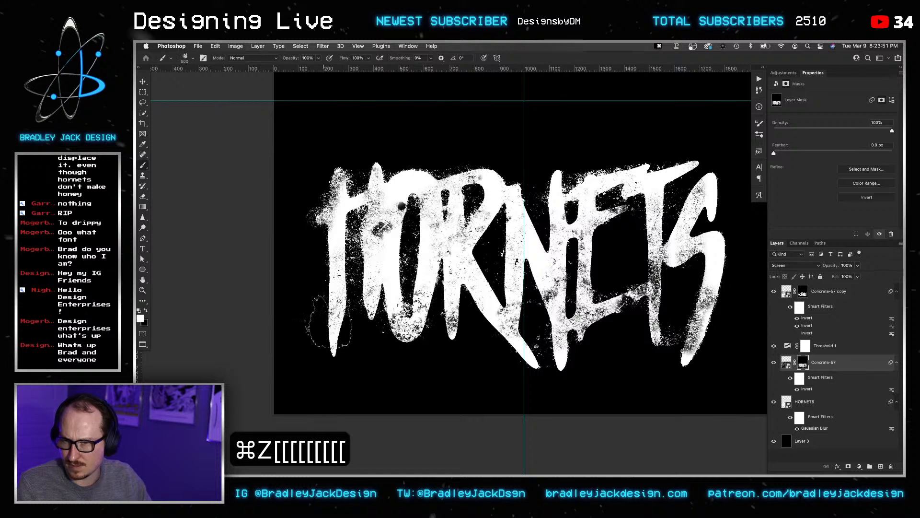
key(shift+Right)
key(shift+Right)
key(shift+Right)
key(shift+Right)
key(shift+Right)
key(shift+Right)
key(shift+Right)
key(shift+Right)
key(shift+Right)
key(shift+Right)
key(shift+Right)
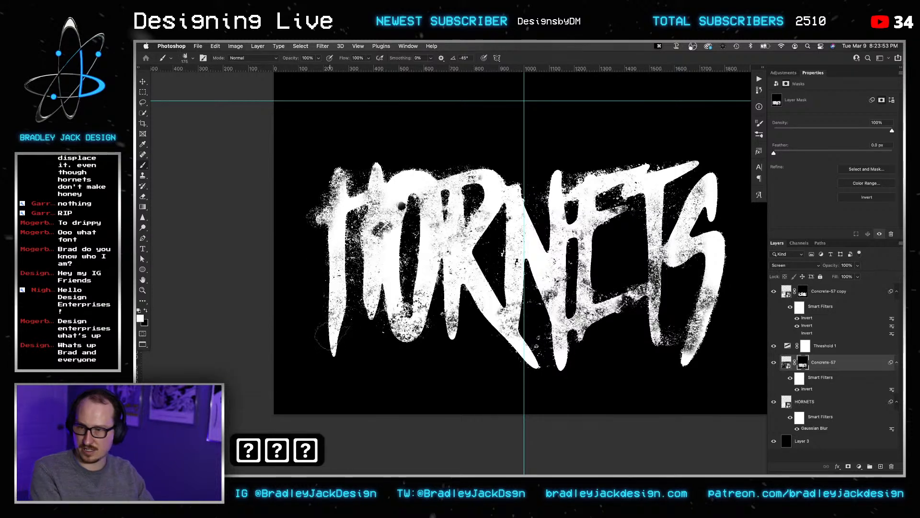
key(shift+Right)
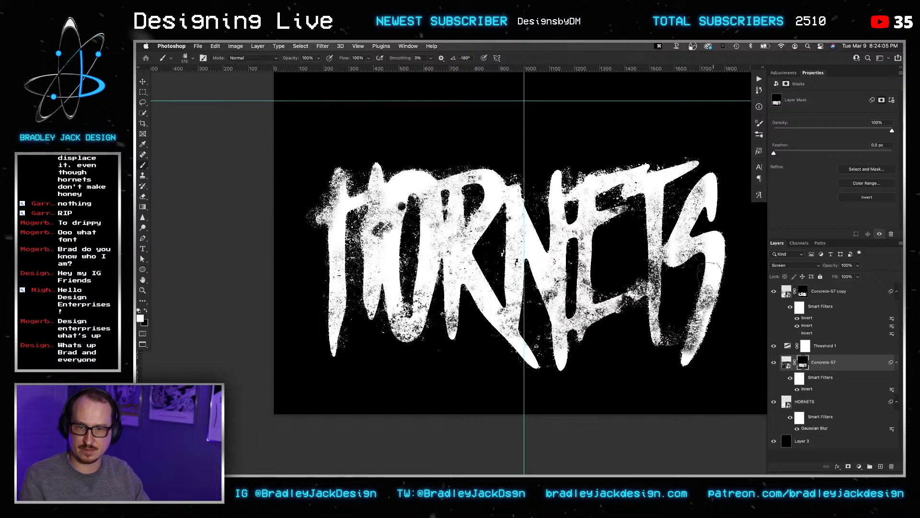
Set the brush opacity to 20% and alternate black and white as foreground colour for touching up the Concrete-57 mask.
key(v)
scroll(593, 267, down, 2)
key(v)
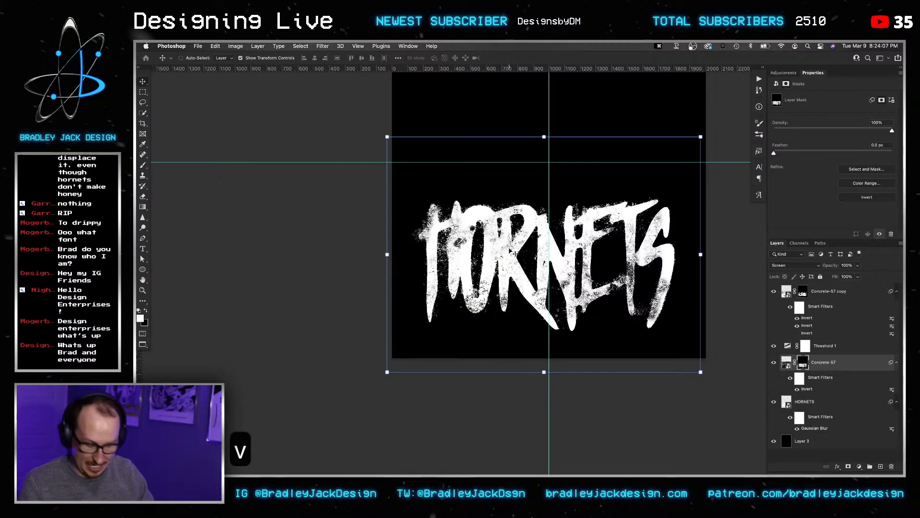
key(b)
key(x)
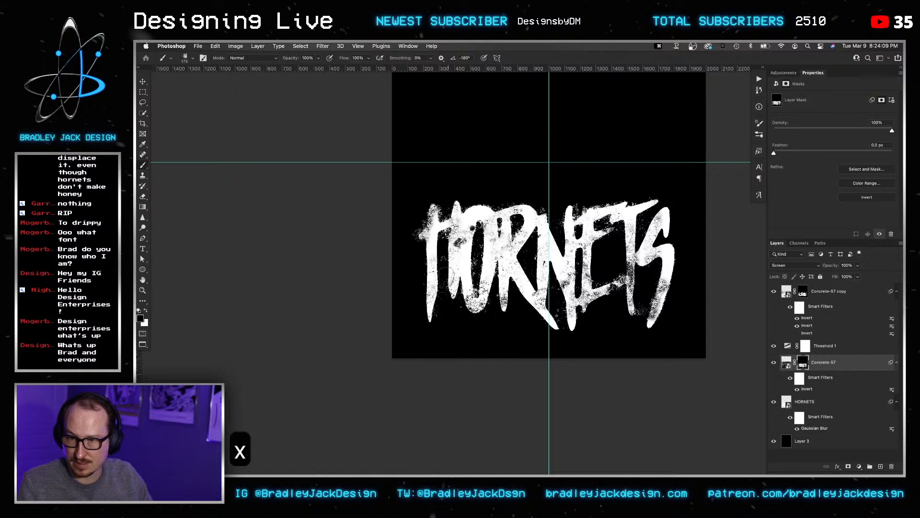
key(x)
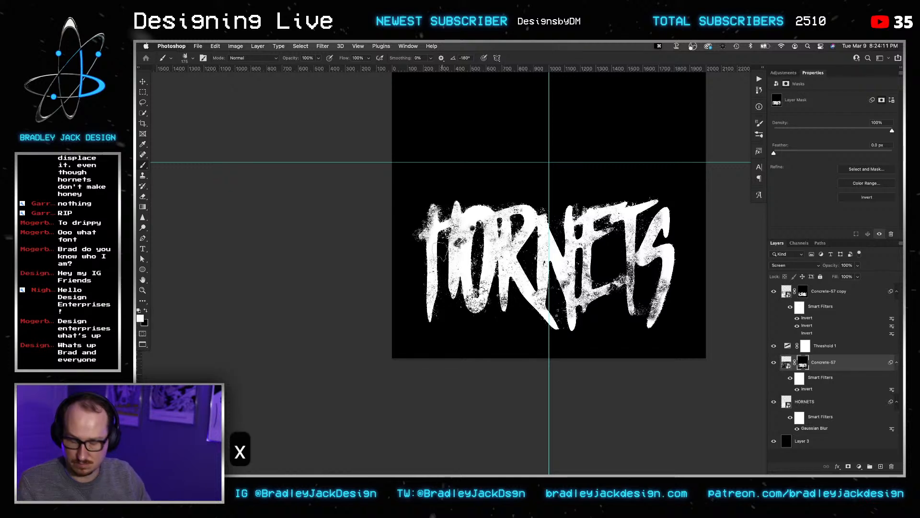
key(2)
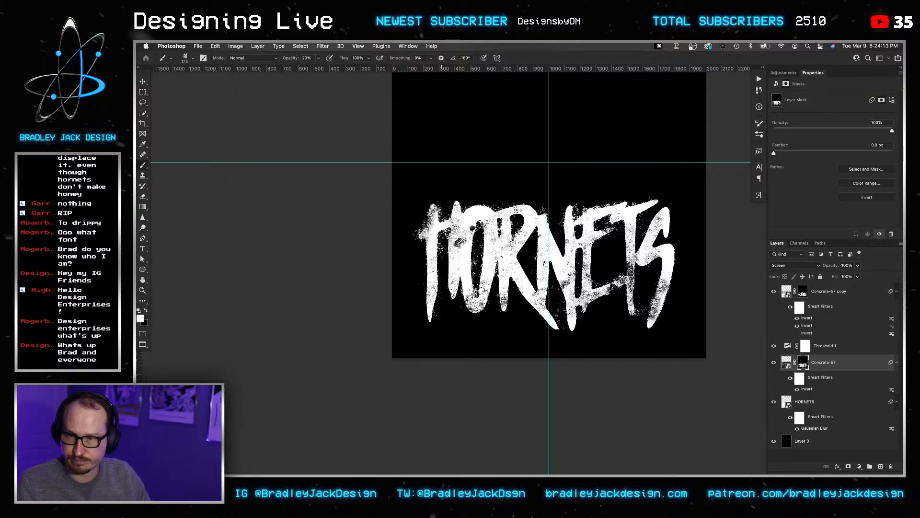
key(x)
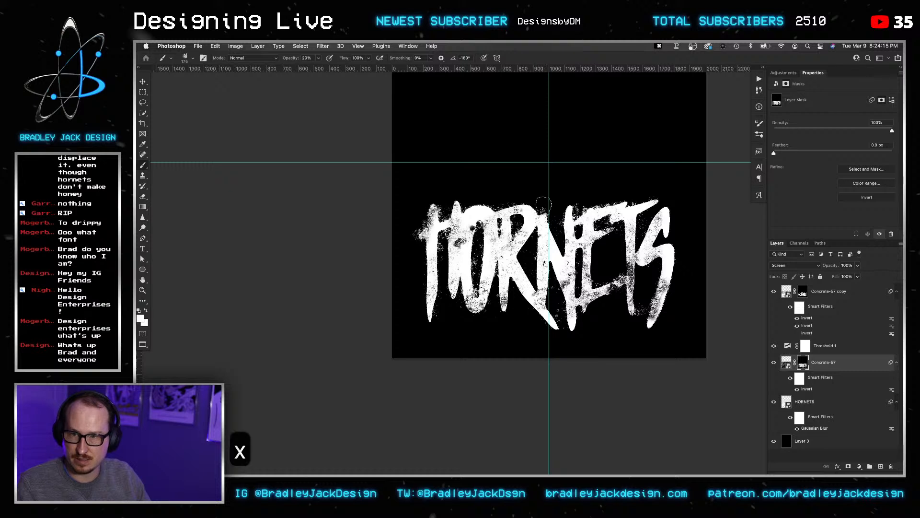
key(x)
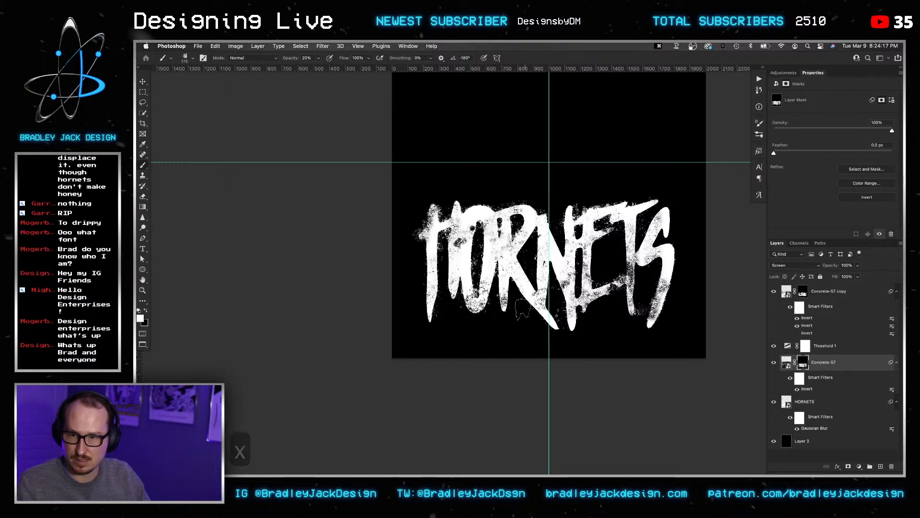
key(v)
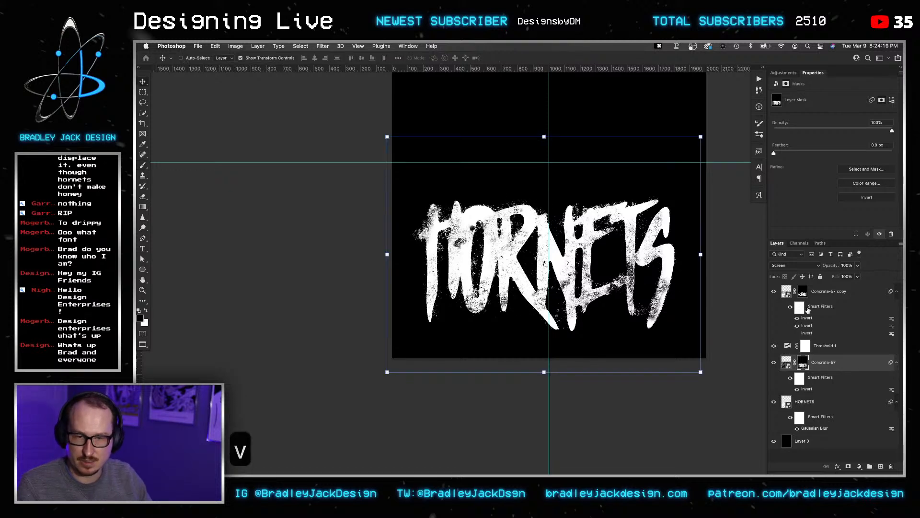
Add a new layer above Concrete-57 and choose the Spot Spray 98 brush.
click(826, 363)
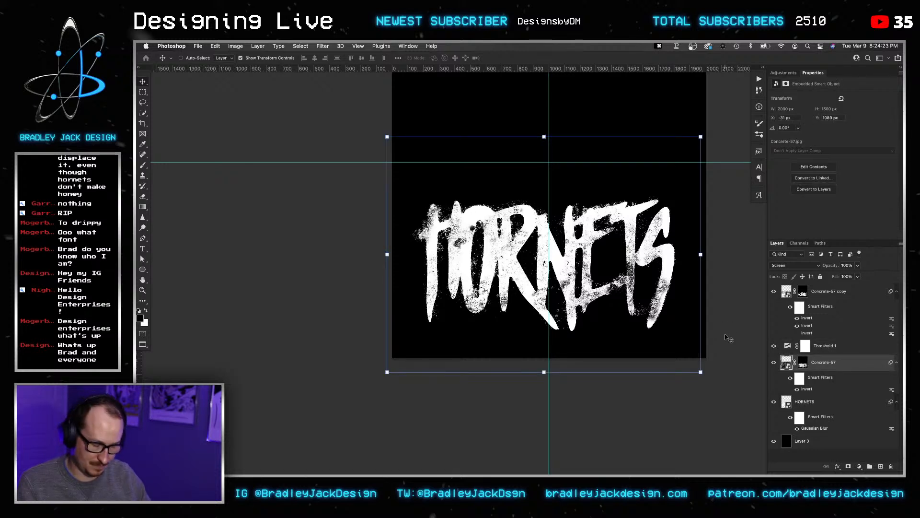
key(shift+super+n)
key(Return)
key(b)
right_click(605, 257)
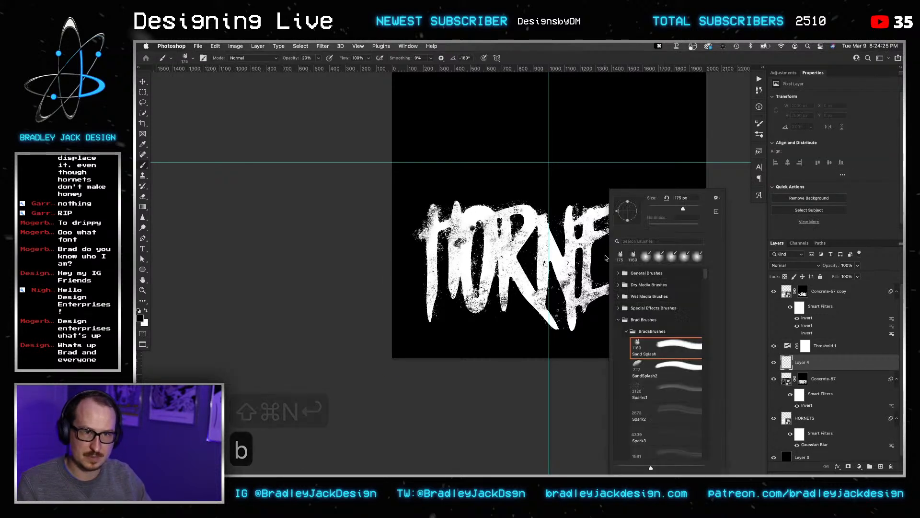
scroll(650, 292, down, 15)
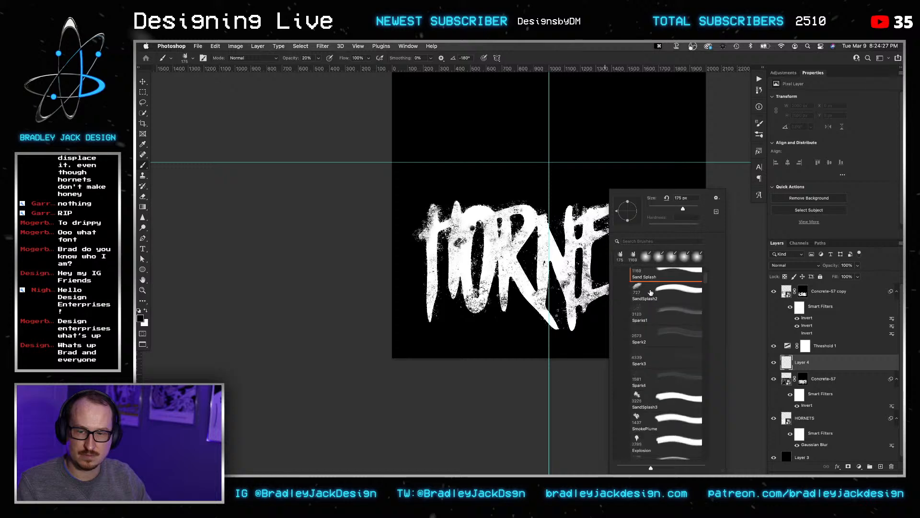
scroll(650, 294, down, 20)
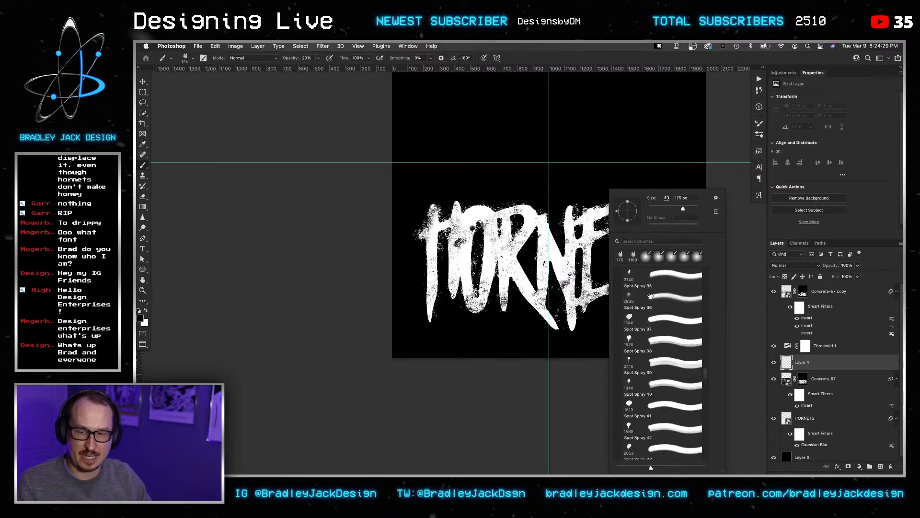
scroll(652, 327, up, 3)
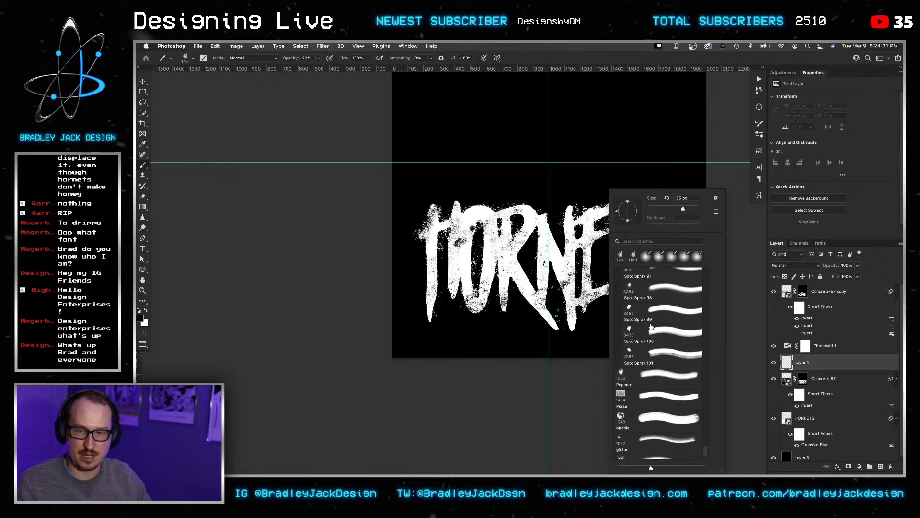
key(Return)
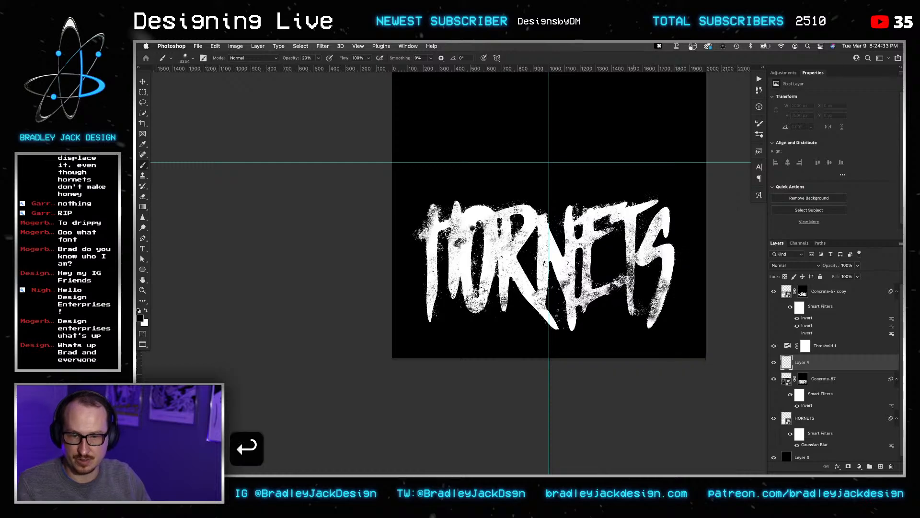
Shrink the spray brush to 150 px and make white the foreground colour.
key(bracketleft)
key(bracketleft)
key(bracketleft)
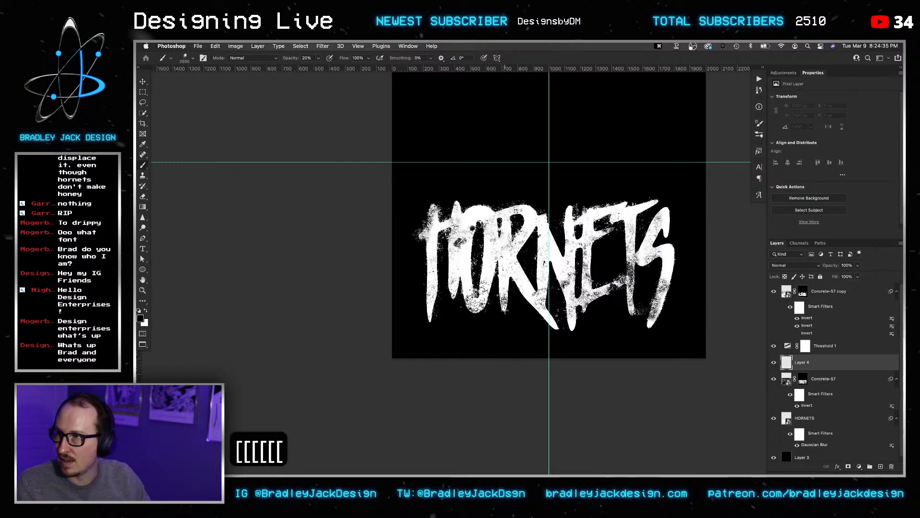
key(bracketleft)
key(bracketleft)
key(bracketleft)
key(bracketleft)
key(bracketleft)
key(bracketleft)
key(bracketleft)
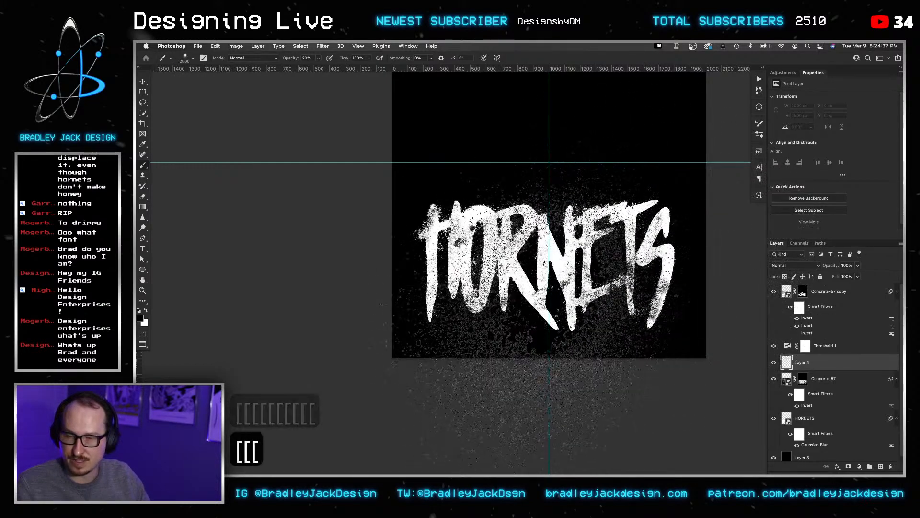
key(bracketleft)
key(bracketleft)
key(bracketleft)
key(bracketleft)
key(bracketleft)
key(bracketleft)
key(bracketleft)
key(bracketleft)
key(bracketleft)
key(bracketleft)
key(bracketleft)
key(bracketleft)
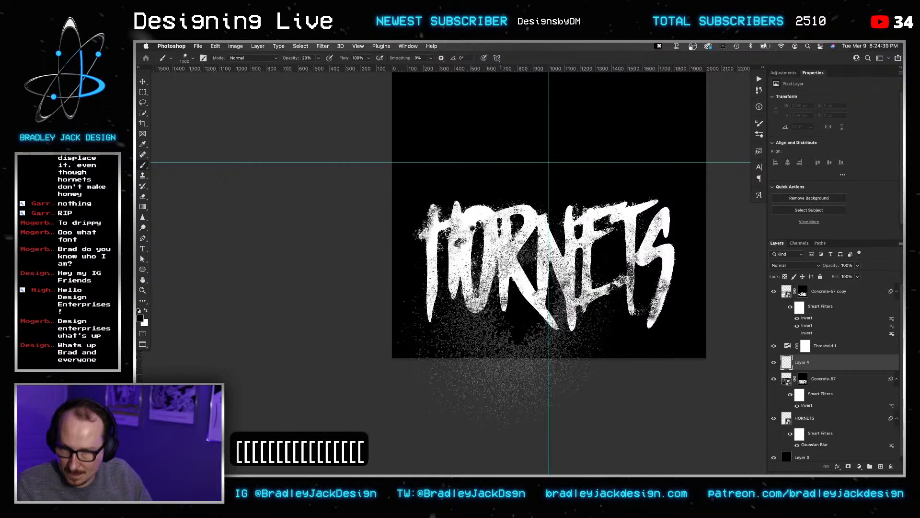
key(bracketleft)
key(bracketleft)
key(x)
key(bracketleft)
key(bracketleft)
key(bracketleft)
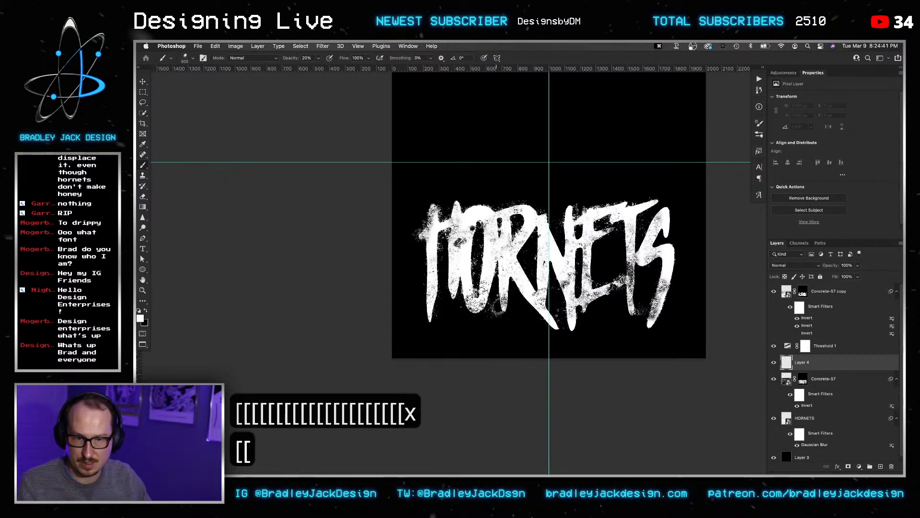
scroll(504, 311, up, 2)
key(bracketleft)
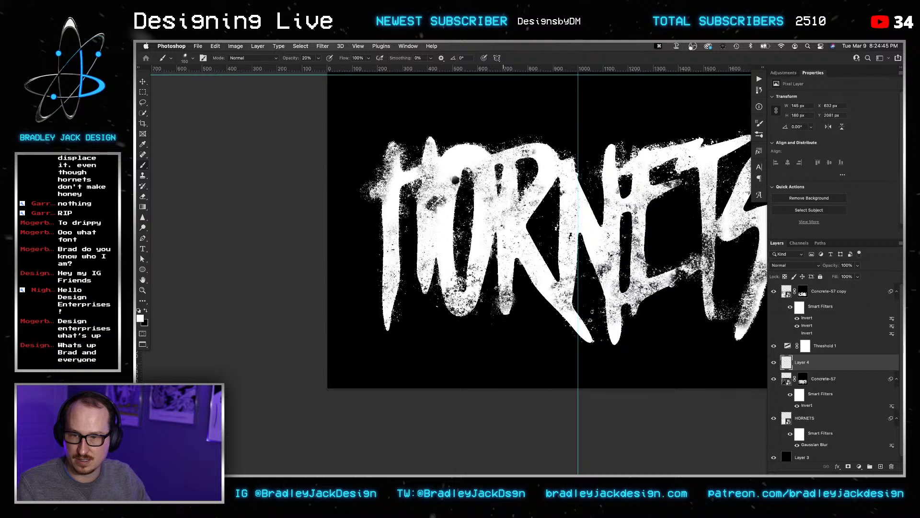
Spray white speckles around the lower tips of the H, R and N on Layer 4.
drag(515, 338, 472, 307)
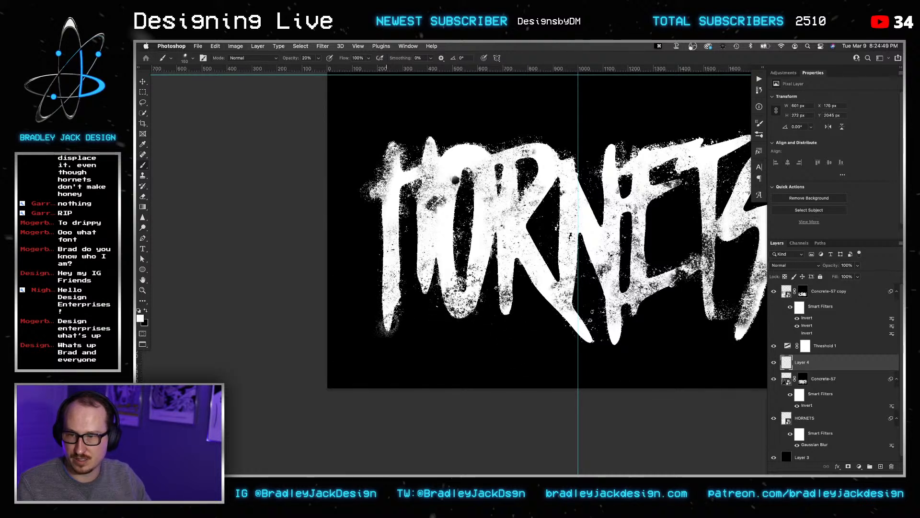
drag(574, 320, 580, 331)
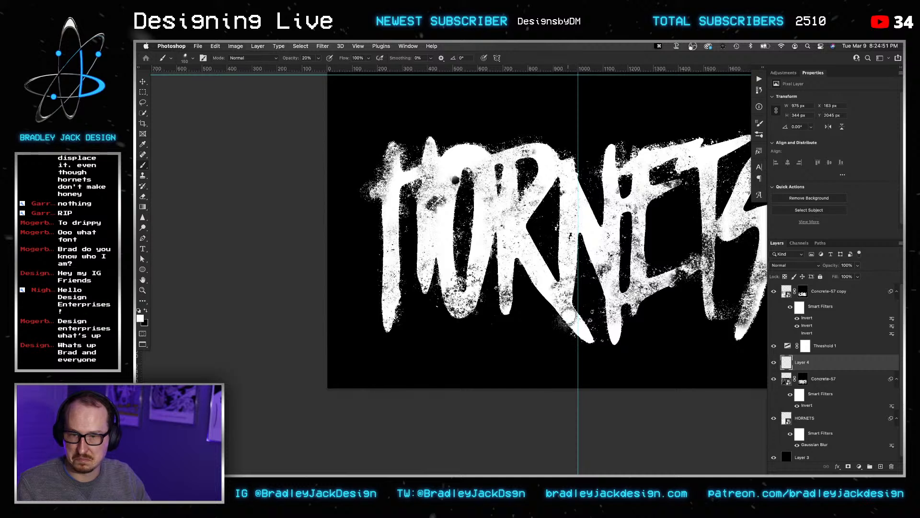
click(623, 326)
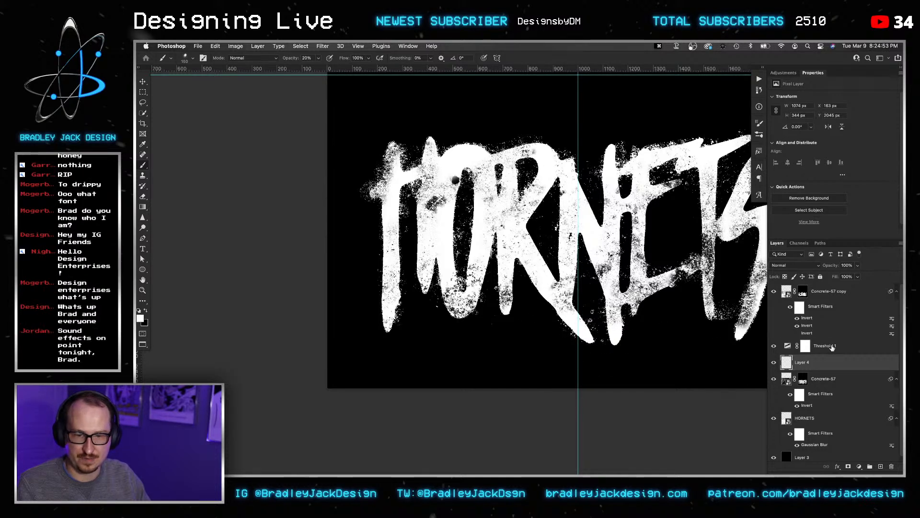
Add a new layer above the Threshold 1 adjustment layer and activate the Brush tool.
click(832, 346)
key(super+shift+n)
key(Return)
key(b)
Try a soft spray dab at the foot of the N on the new layer.
key(bracketleft)
key(bracketleft)
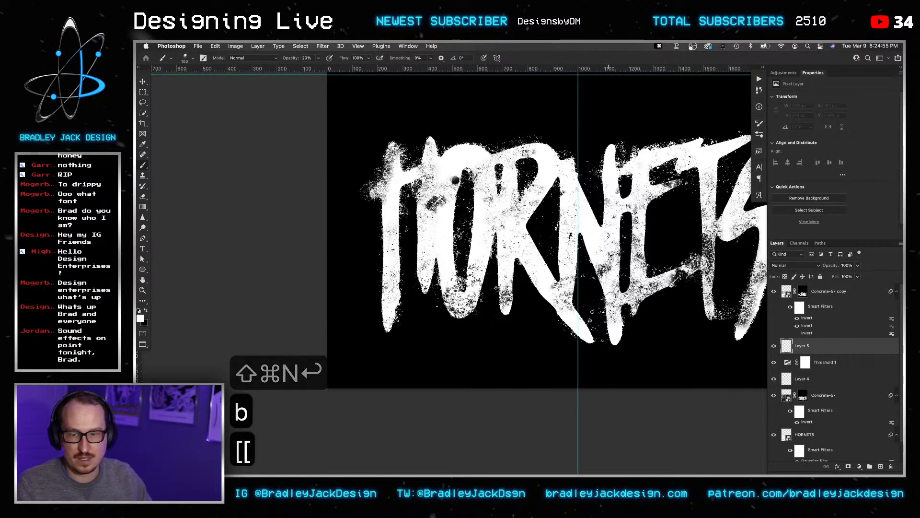
key(bracketleft)
key(bracketright)
key(bracketright)
key(bracketright)
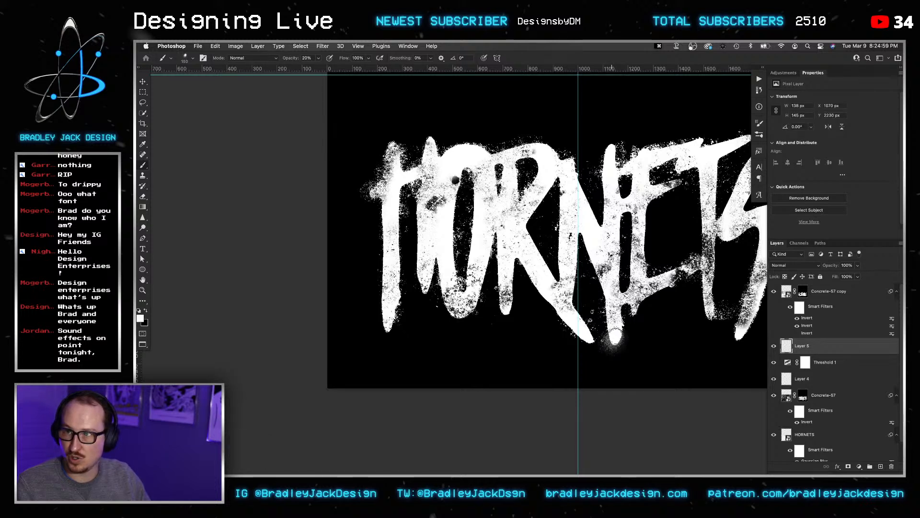
Raise the brush opacity to 100% and clear the sprayed dab from the new layer.
key(super+a)
key(0)
key(v)
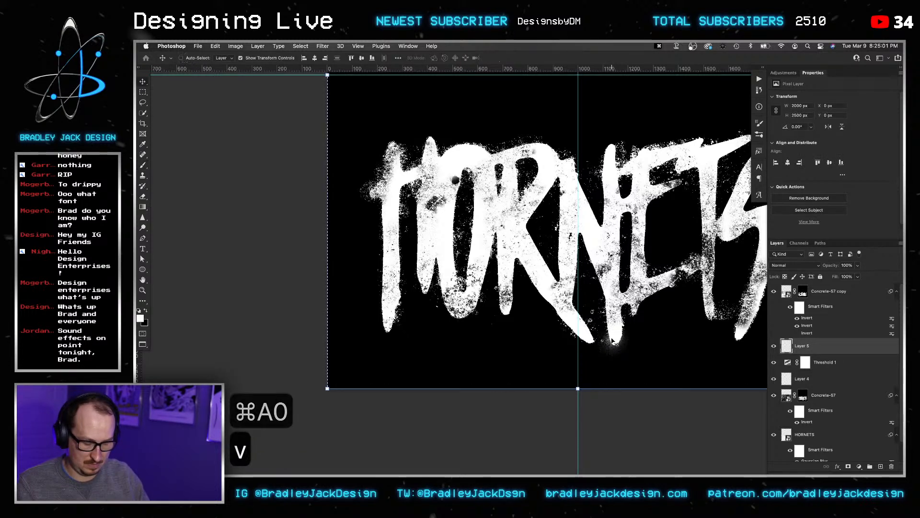
key(0)
key(b)
key(bracketleft)
key(bracketleft)
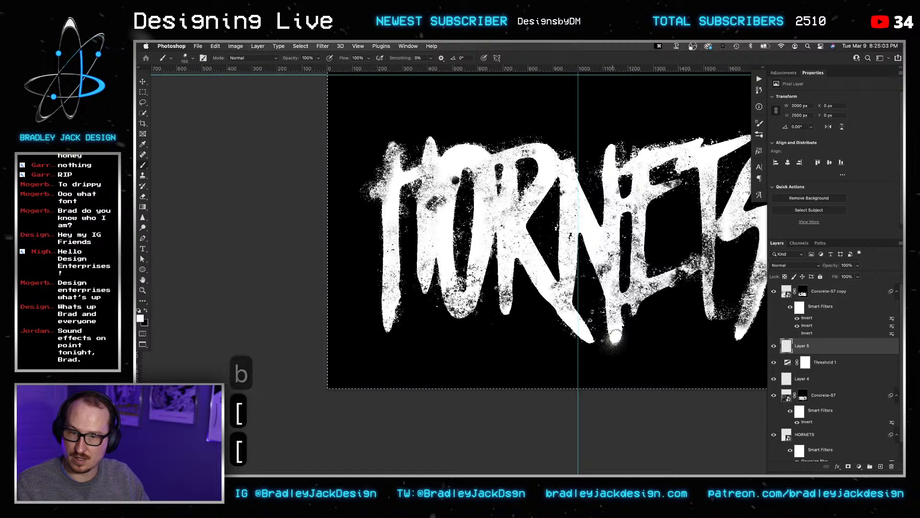
key(super+a)
key(BackSpace)
key(super+d)
key(b)
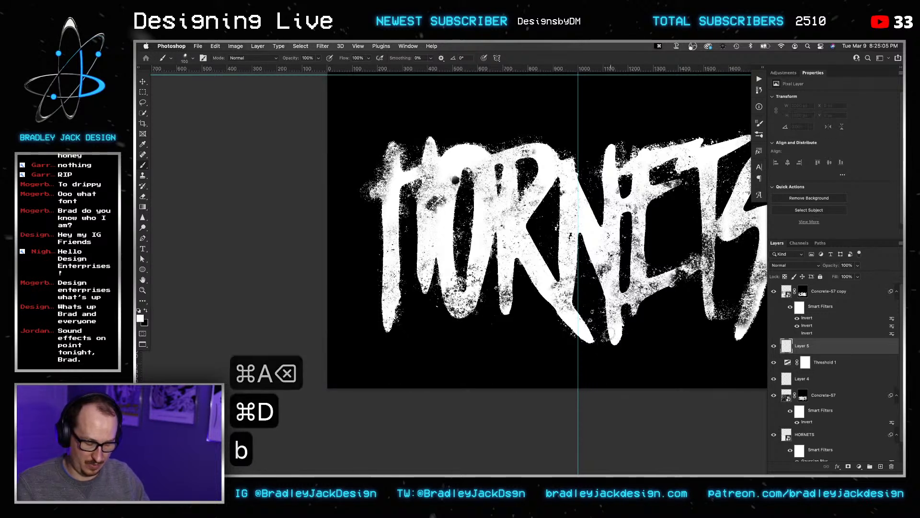
Try an 80 px spray dab at the foot of the N and delete it from the layer.
key(bracketleft)
key(bracketleft)
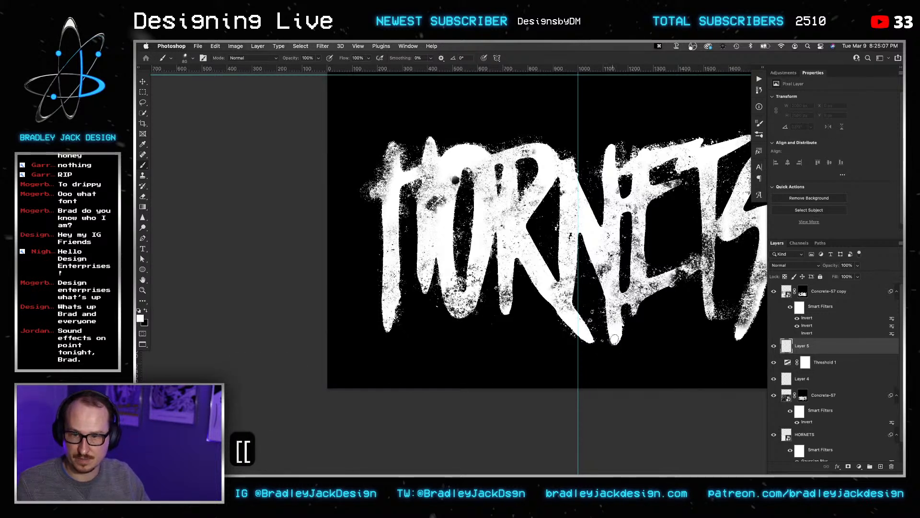
drag(614, 339, 614, 342)
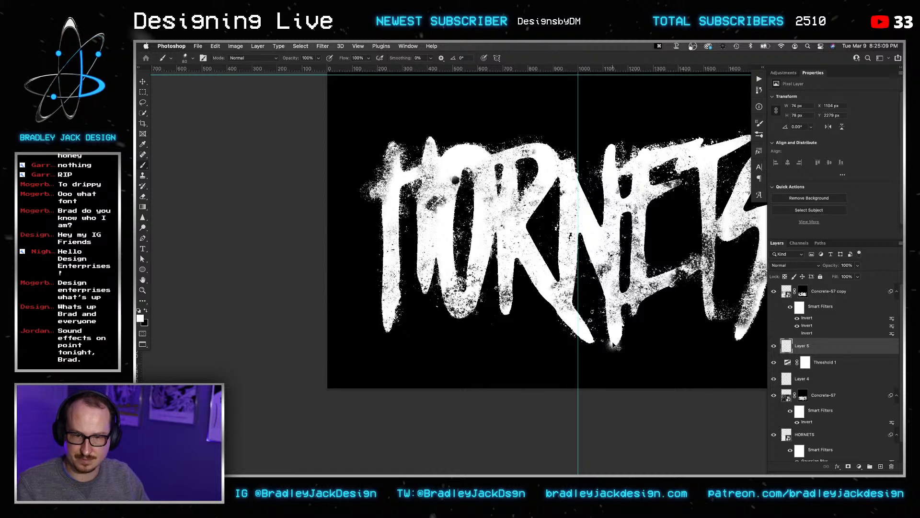
key(super+a)
key(BackSpace)
key(v)
click(614, 343)
key(Escape)
key(Escape)
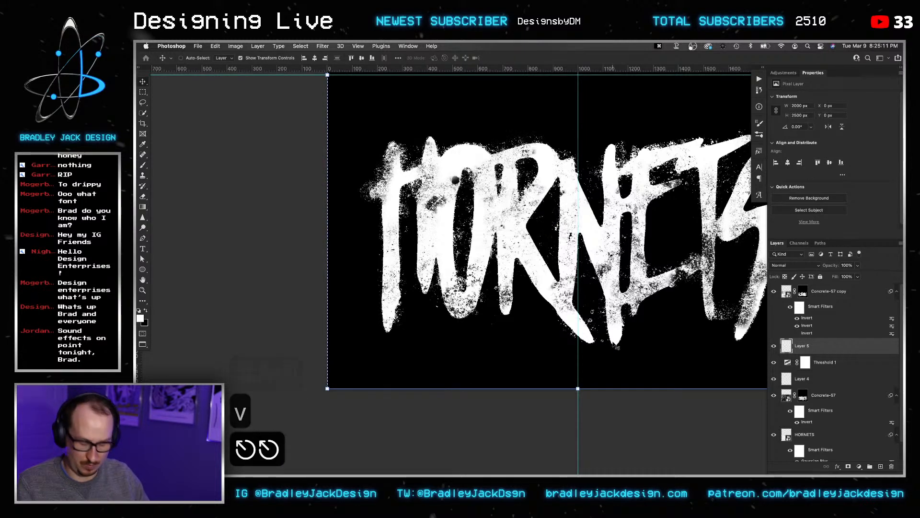
Choose the Spot Spray 95 drip brush.
key(b)
right_click(614, 338)
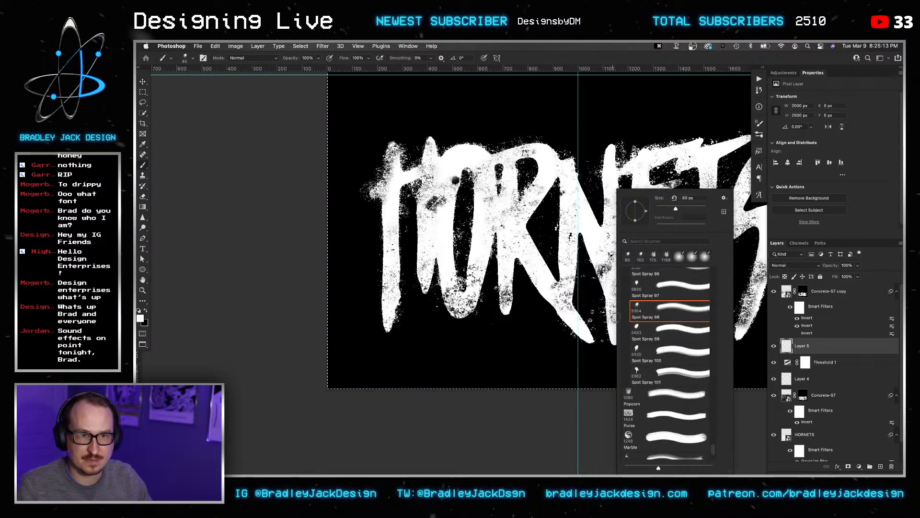
scroll(671, 297, up, 1)
scroll(668, 312, up, 1)
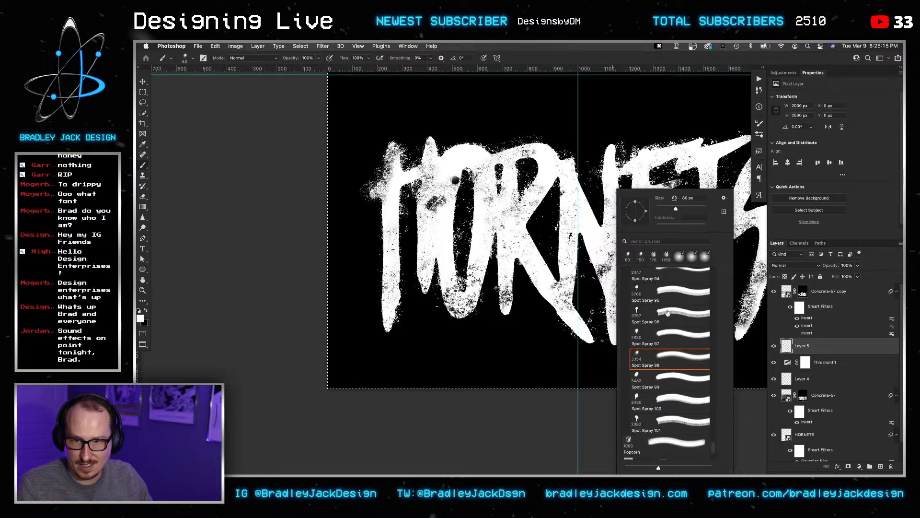
key(Return)
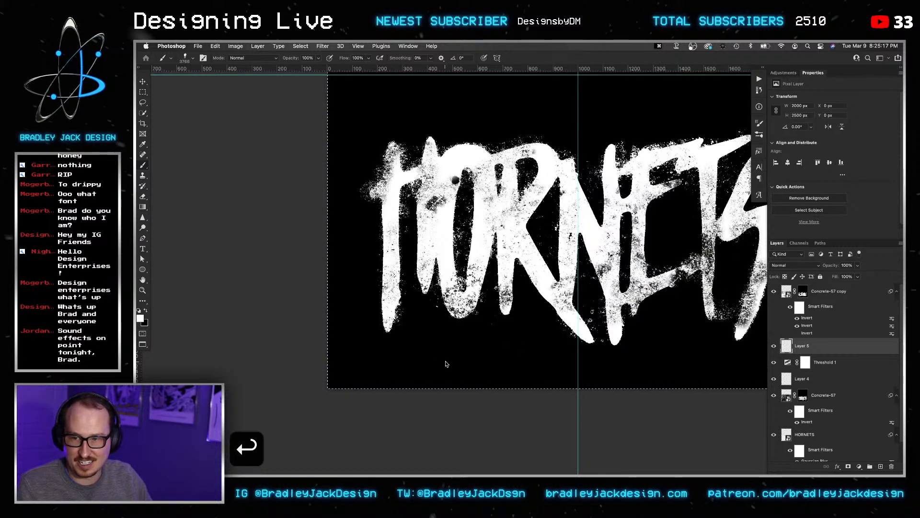
Shrink the Spot Spray 95 brush to 150 px to match the width of the letter strokes.
key(b)
key(bracketleft)
key(bracketleft)
key(bracketleft)
key(bracketleft)
key(bracketleft)
key(bracketleft)
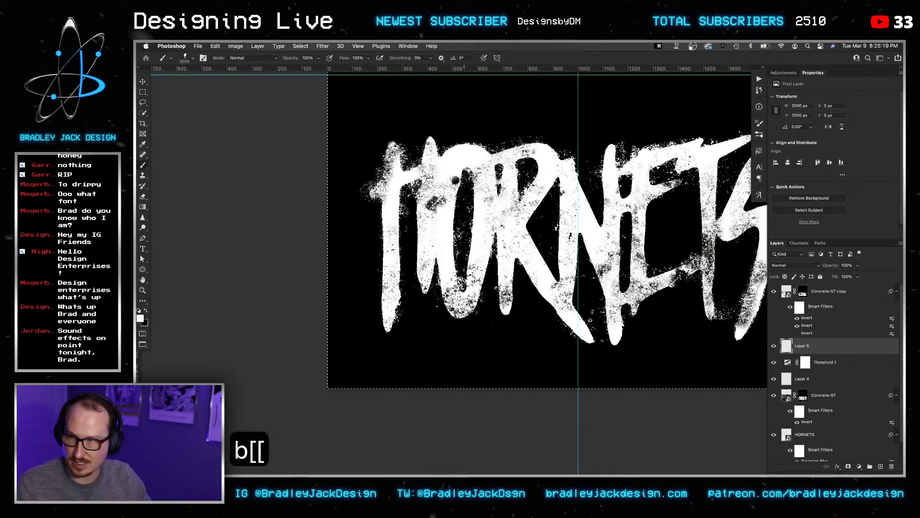
drag(545, 285, 233, 321)
drag(561, 254, 414, 288)
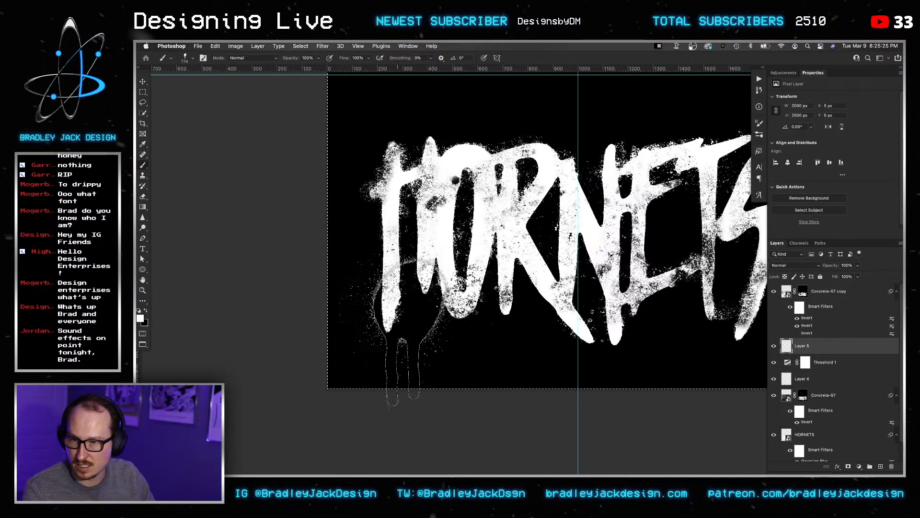
key(bracketleft)
key(bracketleft)
key(bracketleft)
key(bracketleft)
key(bracketleft)
key(bracketleft)
key(bracketleft)
key(bracketleft)
key(bracketleft)
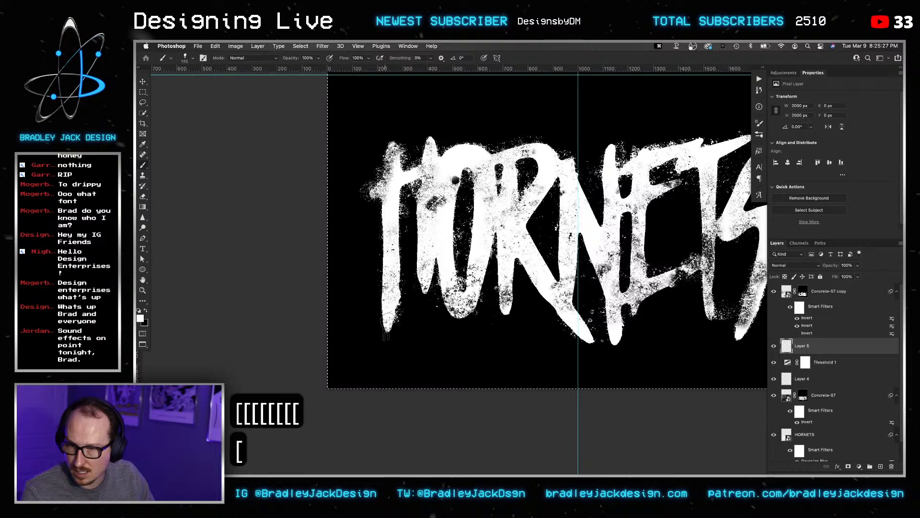
Stamp white paint drips at the feet of the H and N and beneath the upper part of the E.
click(386, 331)
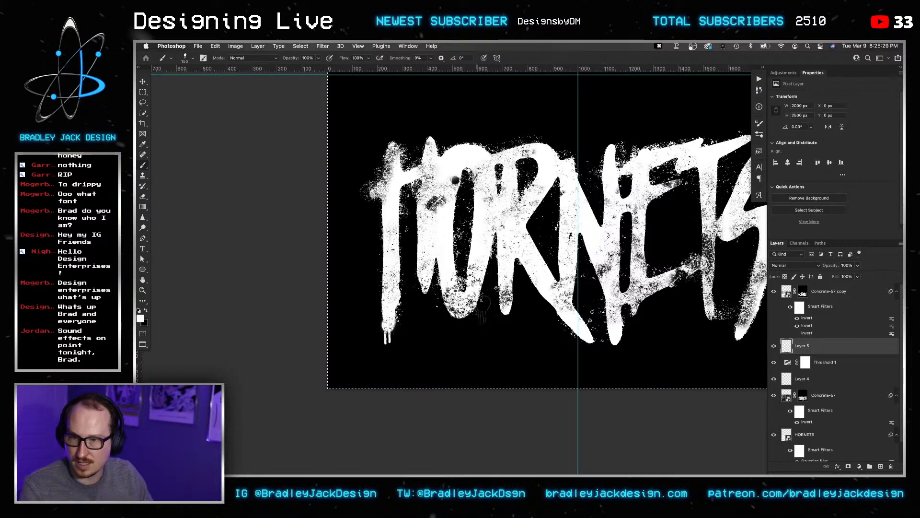
key(space)
click(615, 336)
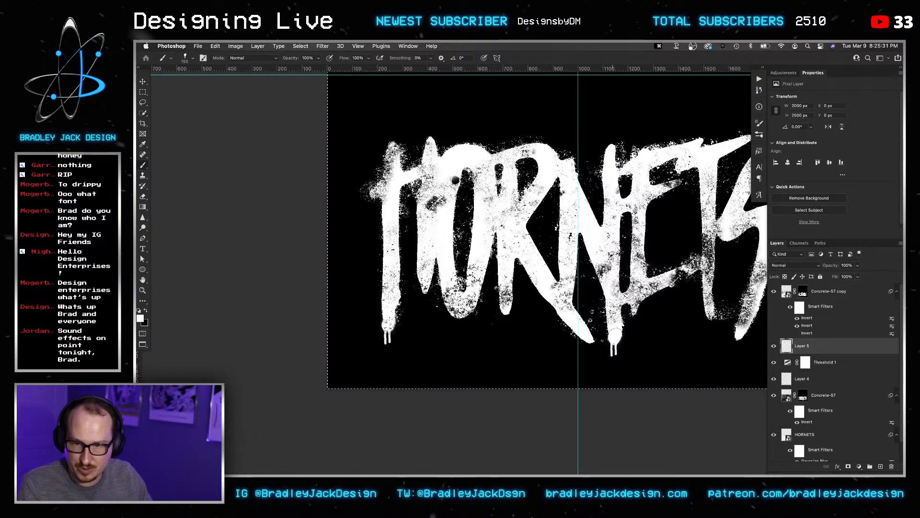
key(space)
drag(685, 311, 582, 338)
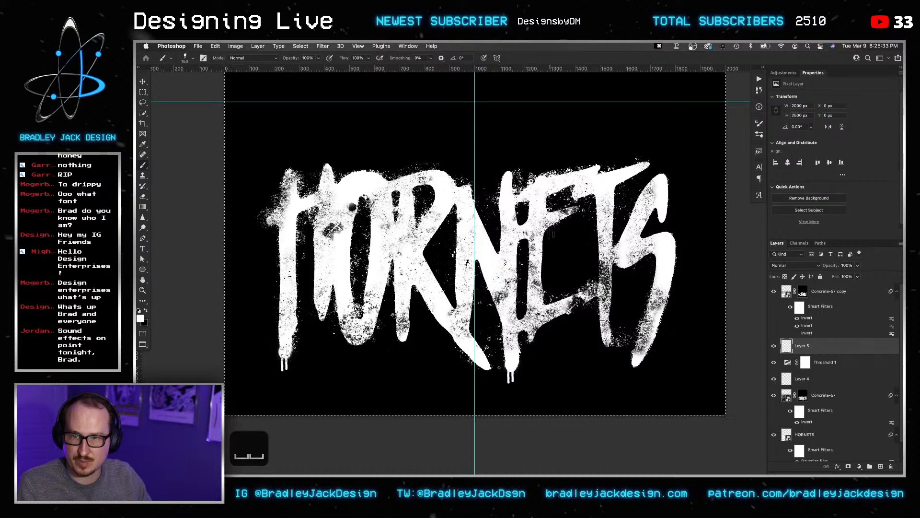
Choose the Spot Spray 92 brush.
right_click(571, 254)
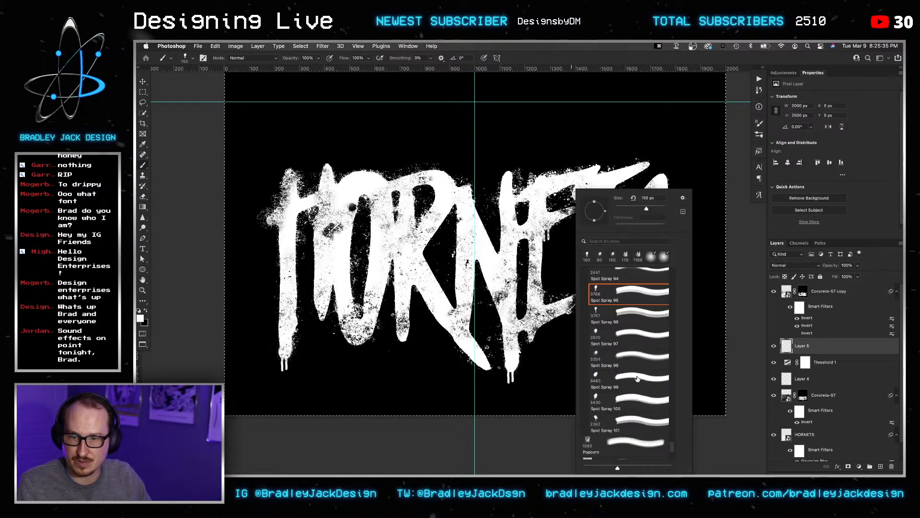
scroll(637, 378, up, 4)
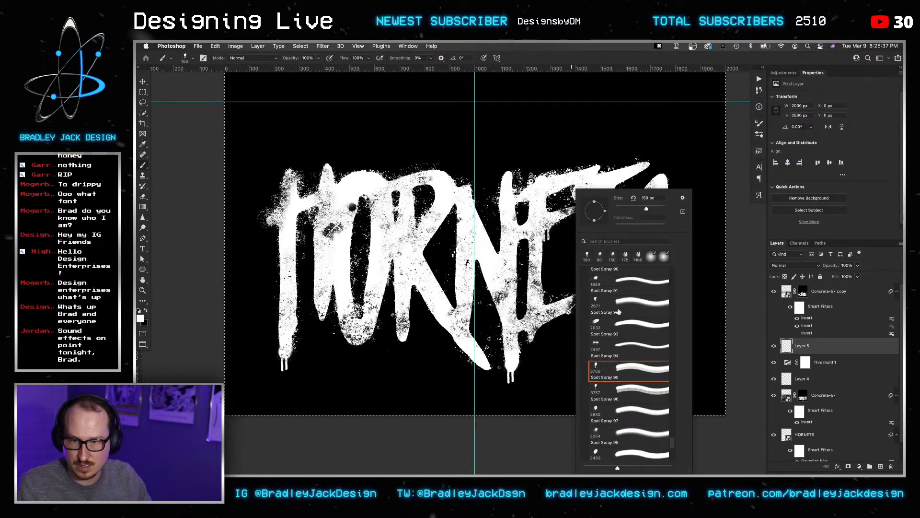
click(618, 310)
key(Return)
Shrink the Spot Spray 92 brush to 300 px and spray speckles below the O.
key(bracketleft)
key(bracketleft)
key(bracketleft)
key(bracketleft)
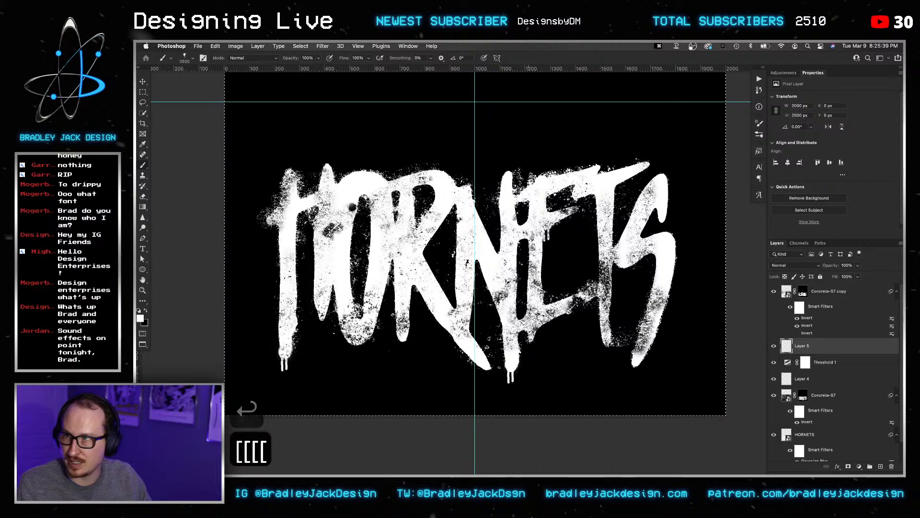
drag(549, 265, 345, 266)
drag(405, 284, 361, 289)
key(bracketleft)
key(bracketleft)
key(bracketleft)
key(bracketleft)
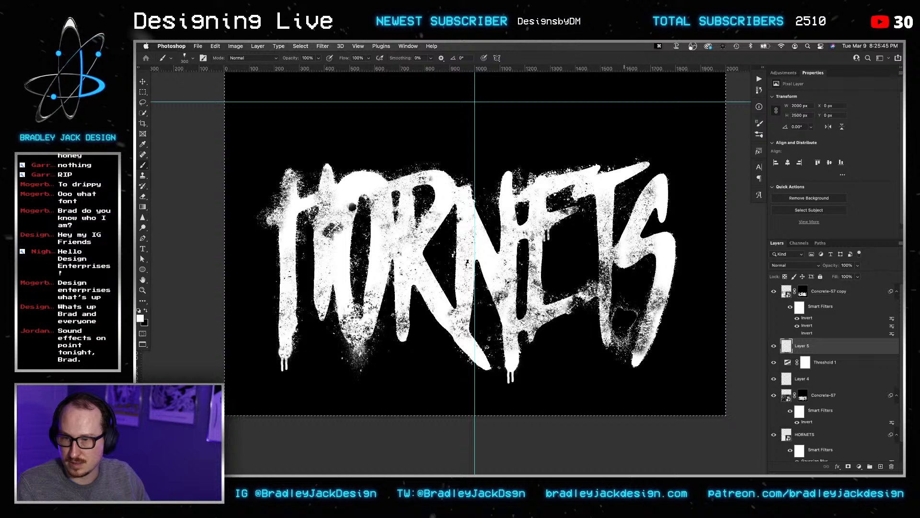
Reduce the brush to 250 px, rotate its tip to -30° and spray inside the curve of the S.
key(bracketleft)
key(shift+Right)
key(shift+Right)
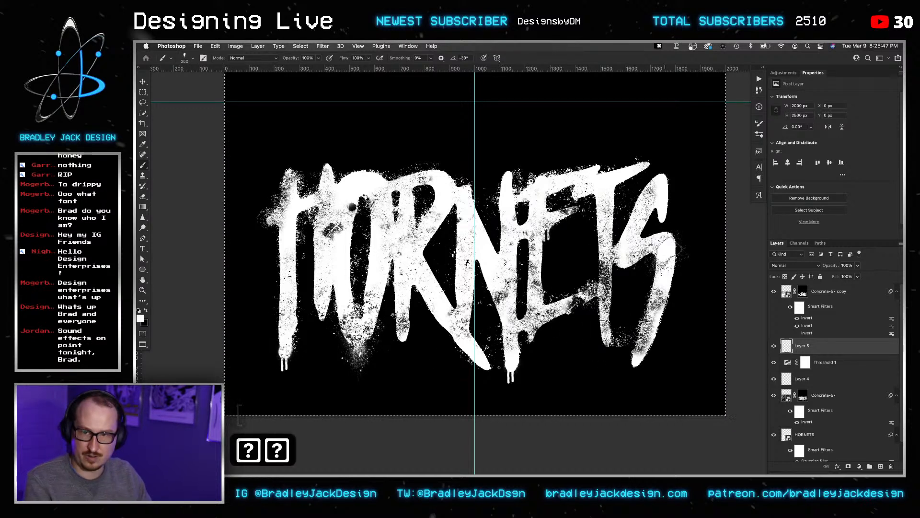
click(659, 256)
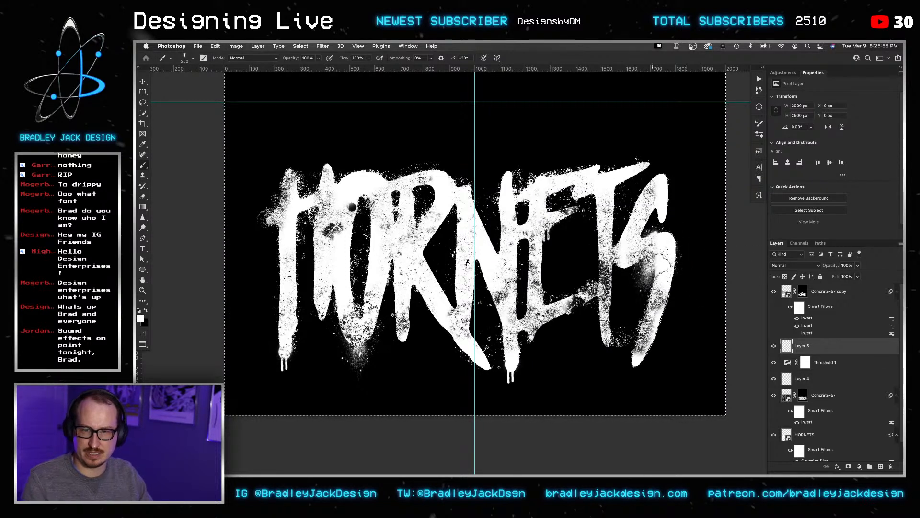
Load the Concrete-57 copy layer's mask as a selection.
key(v)
click(805, 293)
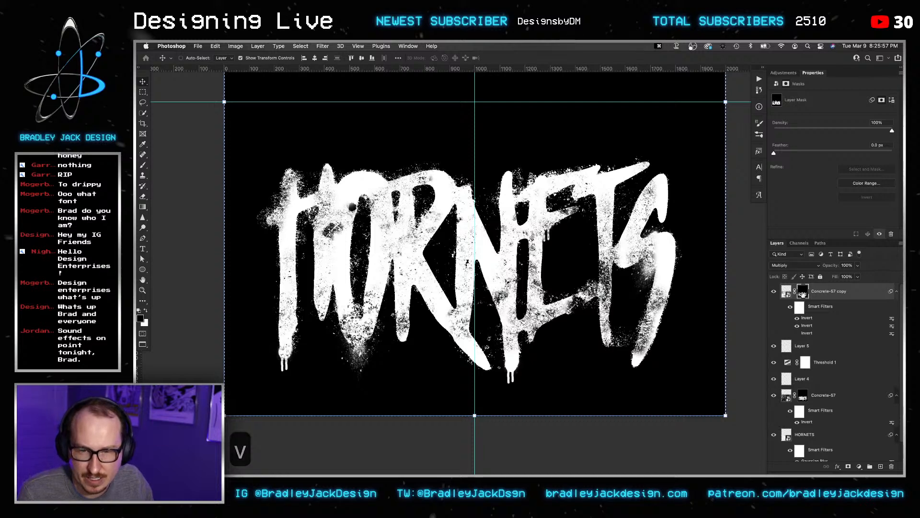
super+click(803, 291)
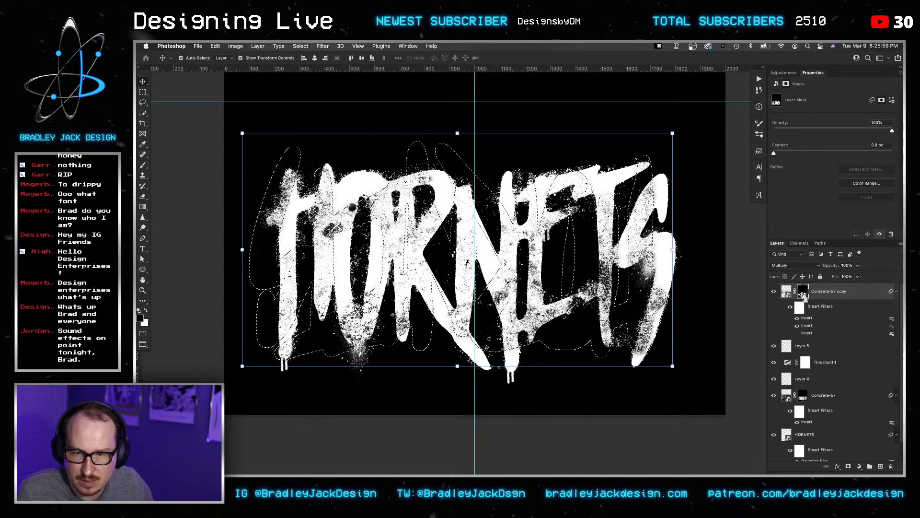
Rotate the Concrete-57 copy layer's mask 180 degrees and move it to line up with the HORNETS lettering.
key(v)
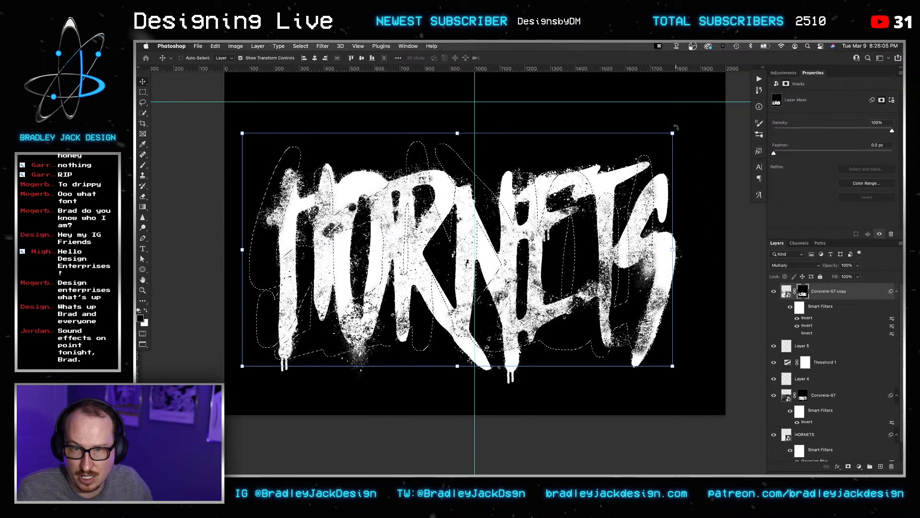
drag(676, 127, 259, 348)
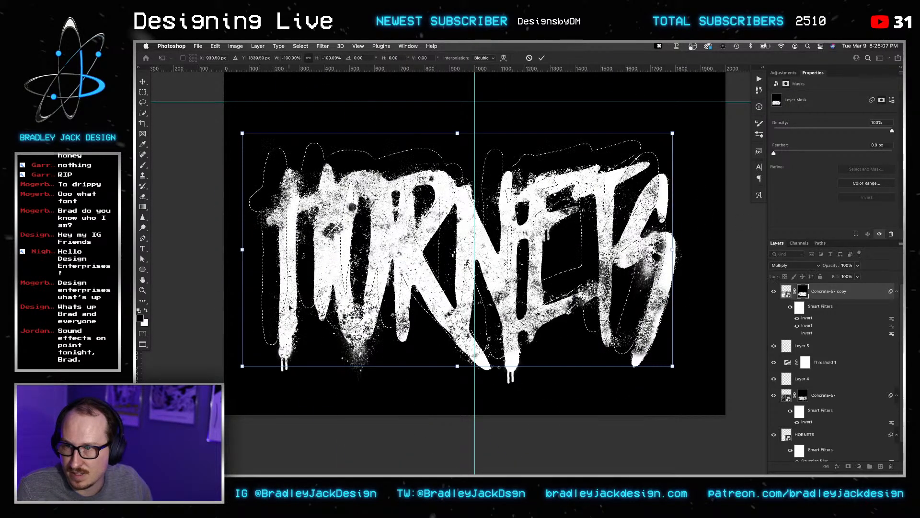
drag(310, 274, 317, 282)
key(super+z)
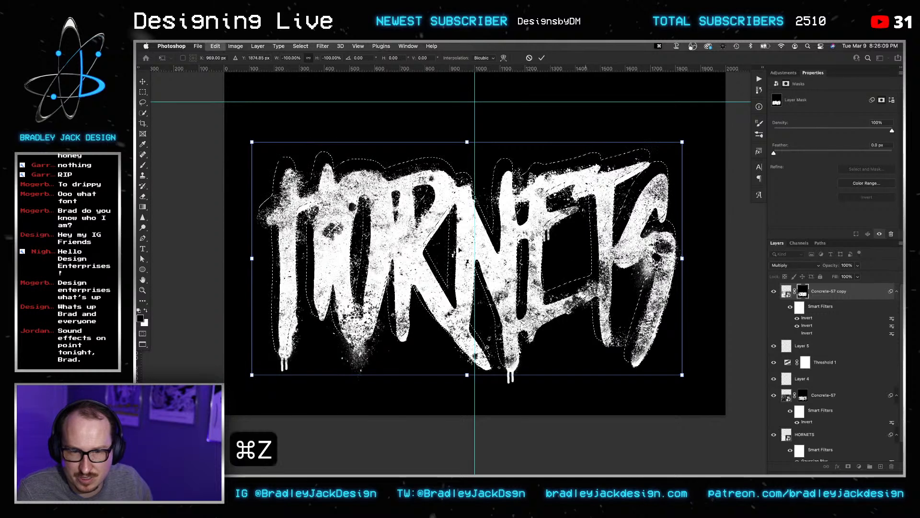
key(v)
drag(383, 234, 378, 236)
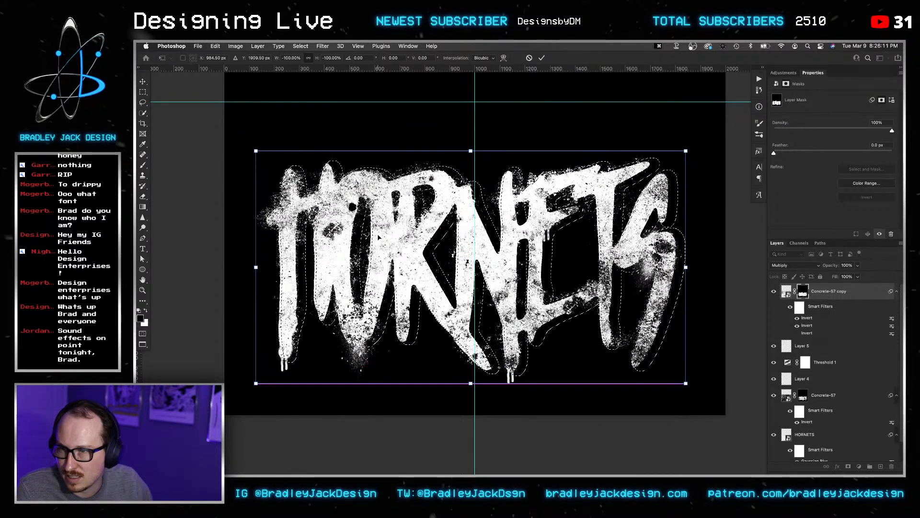
key(v)
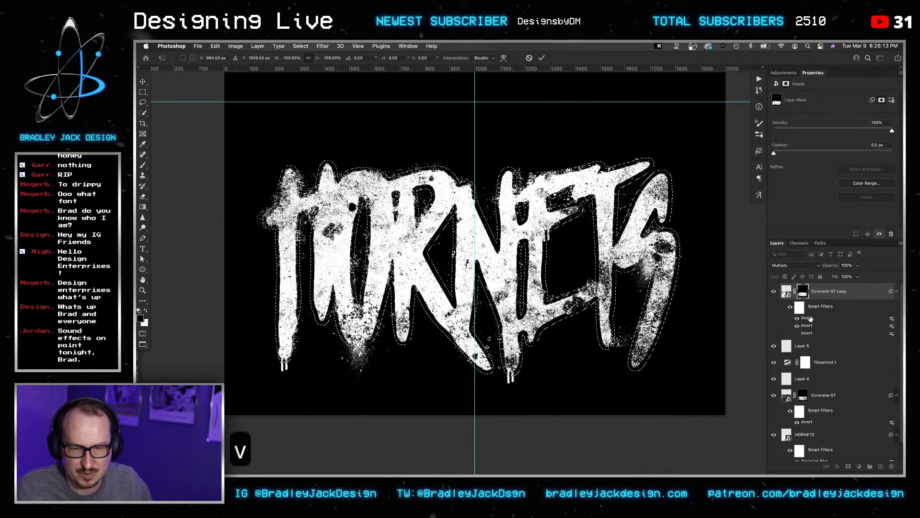
Save the document, choose the Spot Spray 91 brush for Layer 5 and deselect the lettering outline.
click(805, 345)
key(b)
key(super+s)
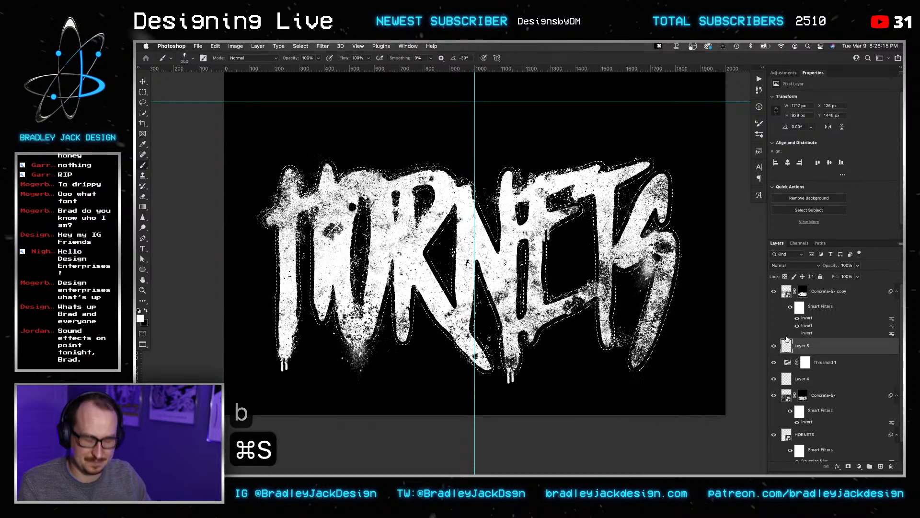
key(b)
right_click(536, 294)
scroll(551, 297, up, 2)
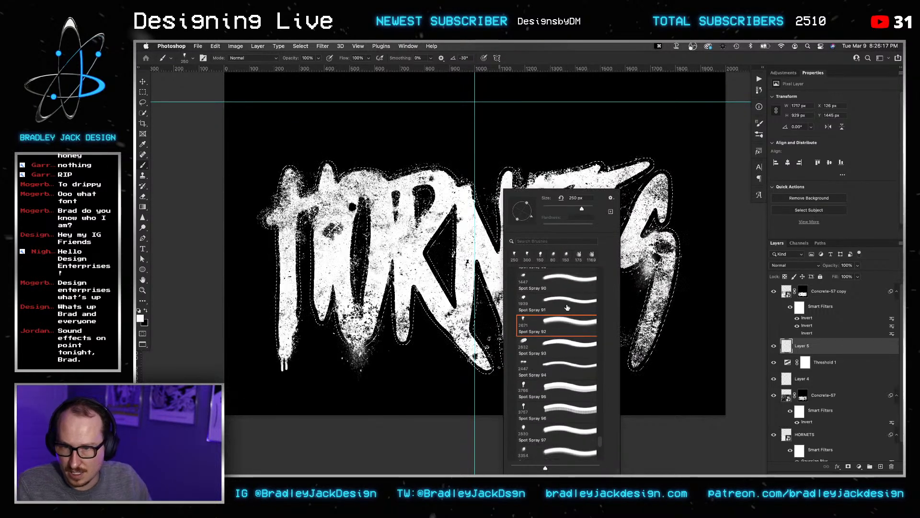
click(560, 322)
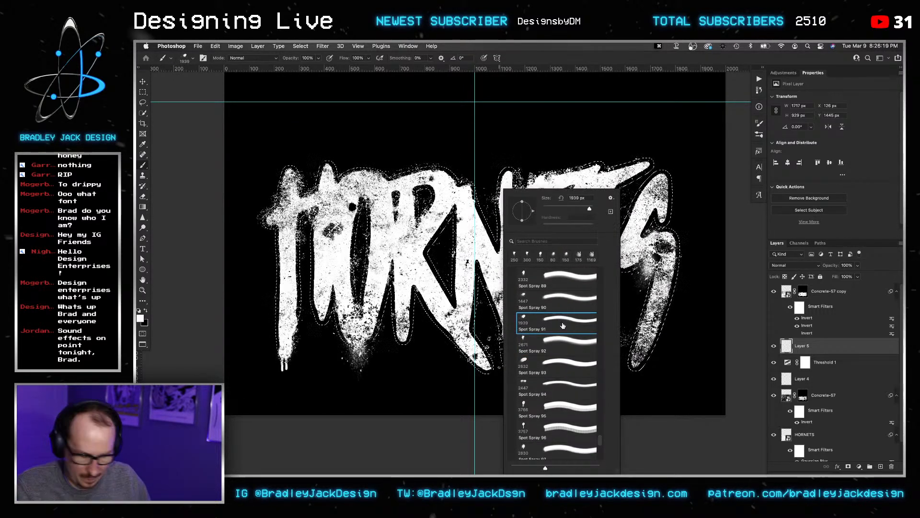
key(Return)
key(super+d)
Reduce the Spot Spray 91 brush to 300 px and rotate its tip to -76°.
key(bracketleft)
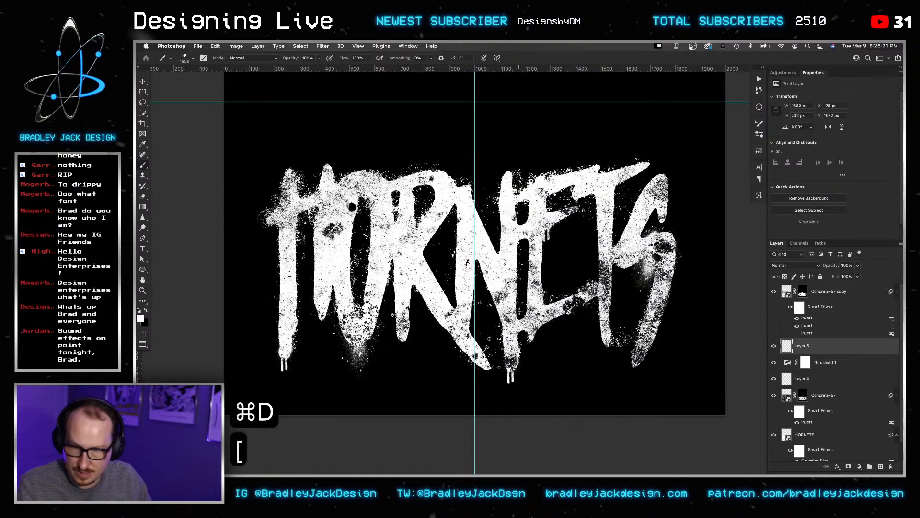
key(bracketleft)
key(bracketleft)
key(bracketleft)
key(bracketleft)
key(bracketleft)
key(bracketleft)
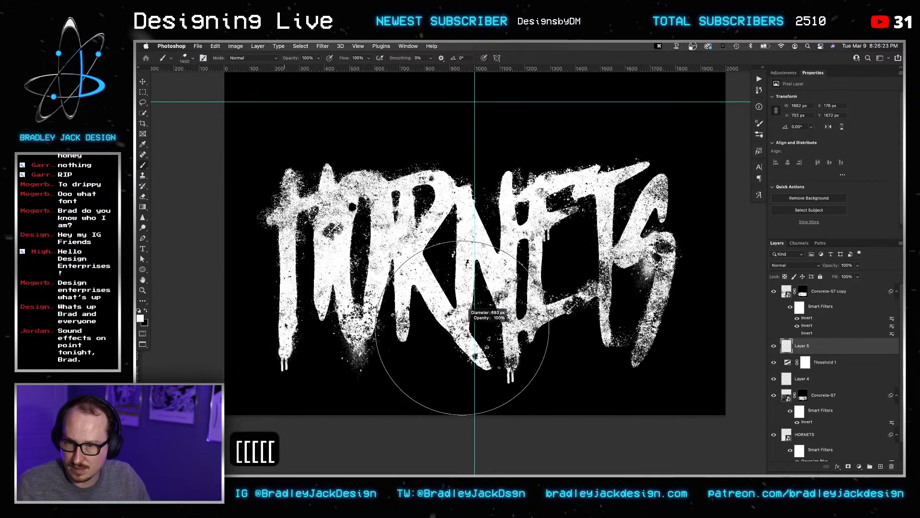
key(bracketleft)
key(bracketleft)
key(bracketleft)
key(bracketleft)
key(bracketleft)
key(bracketleft)
key(bracketleft)
key(bracketleft)
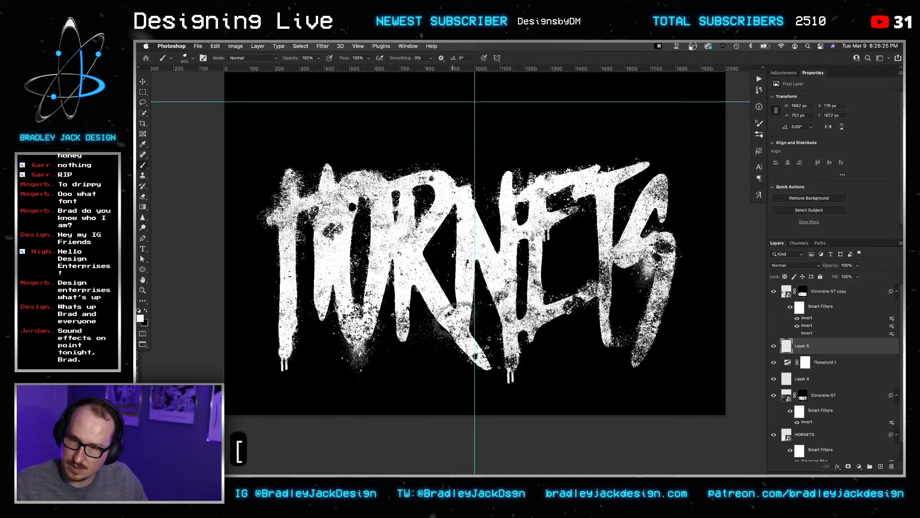
key(bracketleft)
key(shift+Right)
key(shift+Right)
key(bracketright)
key(bracketright)
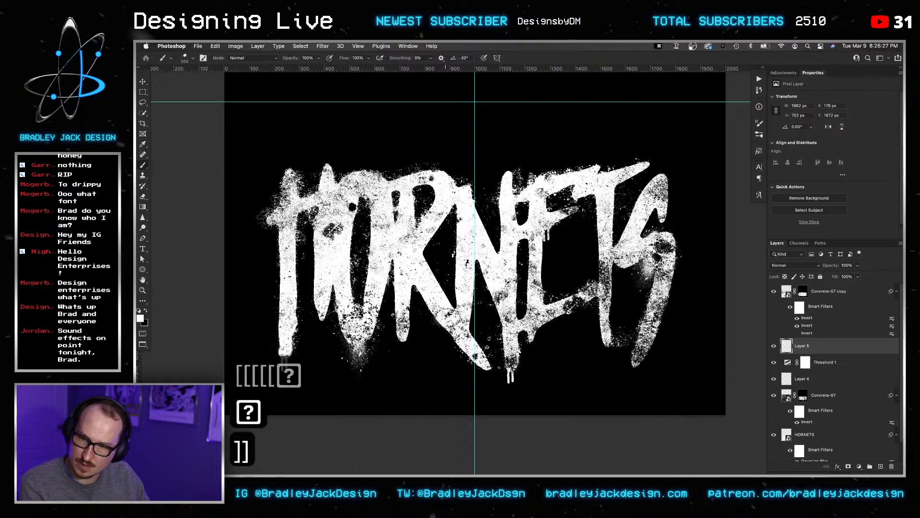
key(shift+Right)
key(shift+Right)
key(Right)
key(bracketright)
key(bracketright)
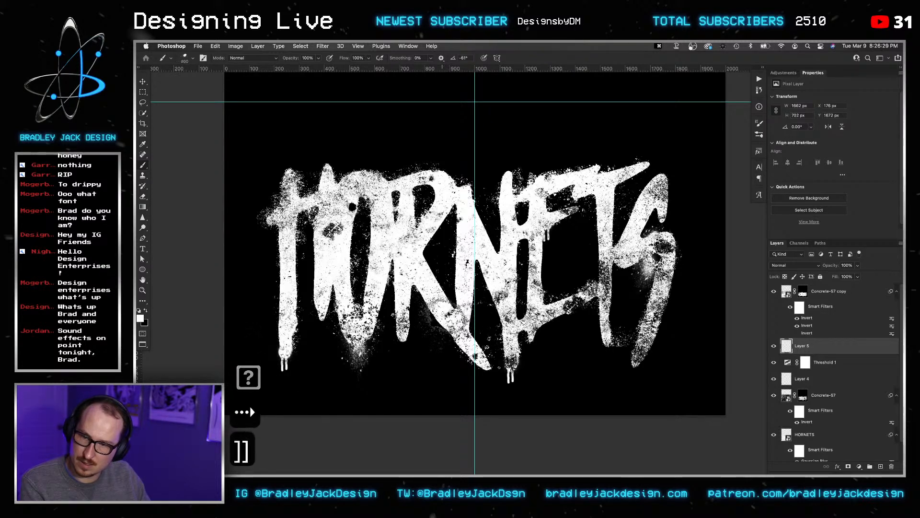
key(shift+Right)
key(bracketleft)
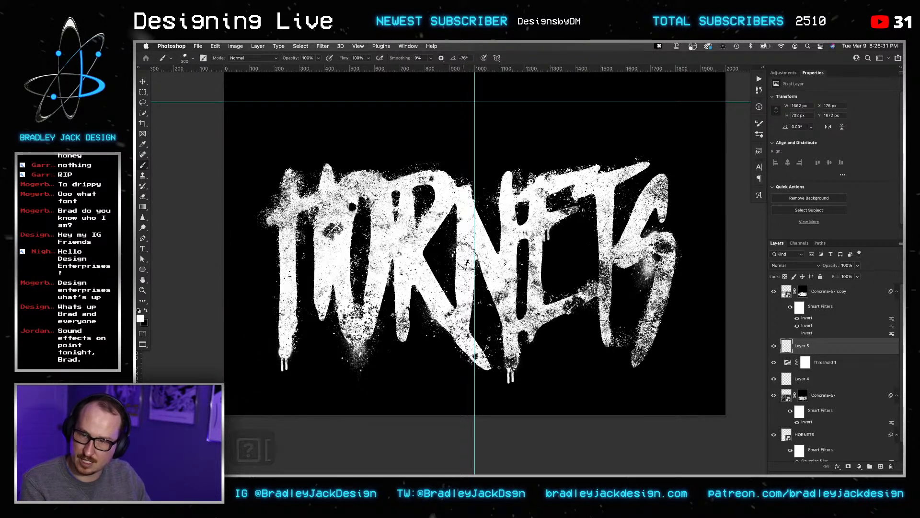
Rotate the brush tip to -166° and stamp a white spray burst beside the upper part of the N on Layer 5.
key(shift+Right)
key(shift+Right)
key(shift+Right)
key(shift+Right)
key(shift+Right)
key(shift+Right)
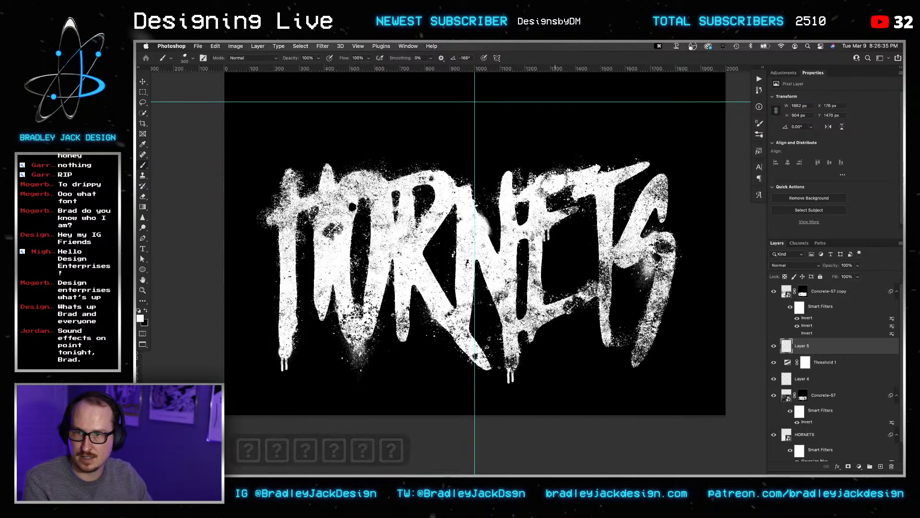
Reduce the spray brush to 200 px and rotate its tip to -61°.
key(bracketleft)
key(bracketleft)
key(shift+Left)
key(shift+Left)
key(shift+Left)
key(shift+Left)
key(shift+Left)
key(shift+Left)
key(shift+Left)
key(shift+Left)
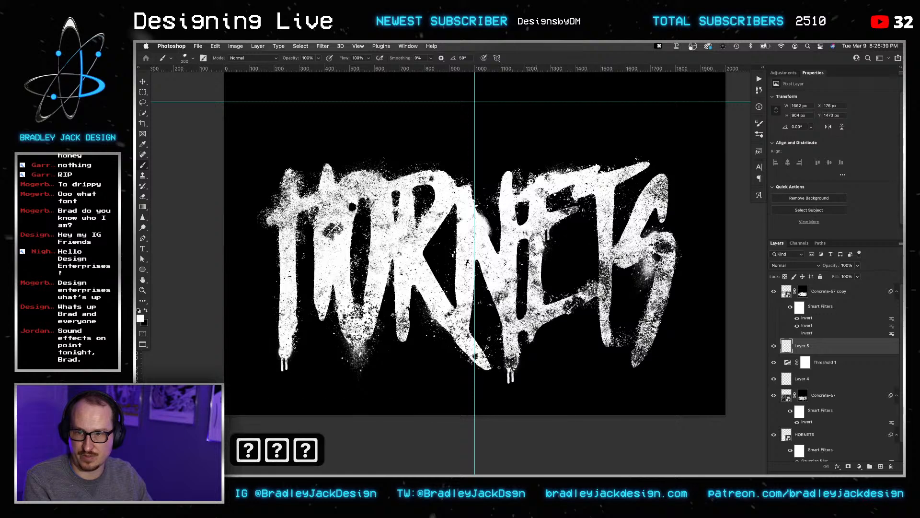
key(shift+Left)
key(shift+Left)
key(shift+Left)
key(shift+Left)
key(shift+Left)
key(shift+Left)
key(shift+Left)
key(shift+Left)
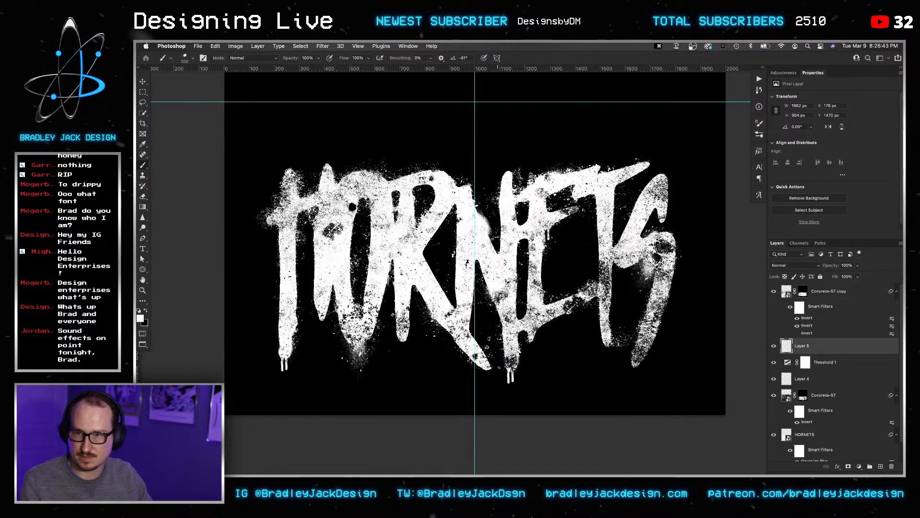
Select every layer from Concrete-57 copy down to Layer 3 and convert them into a single smart object.
scroll(542, 286, down, 5)
key(v)
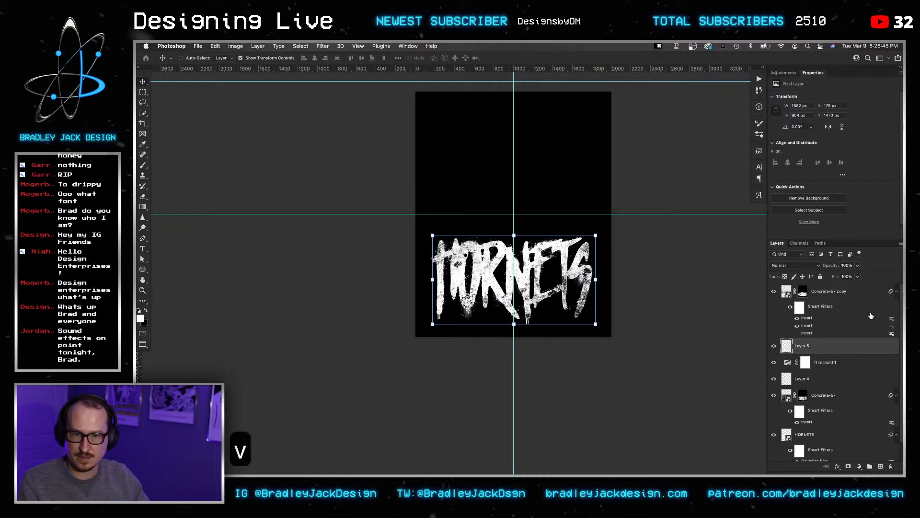
click(820, 298)
scroll(825, 383, down, 2)
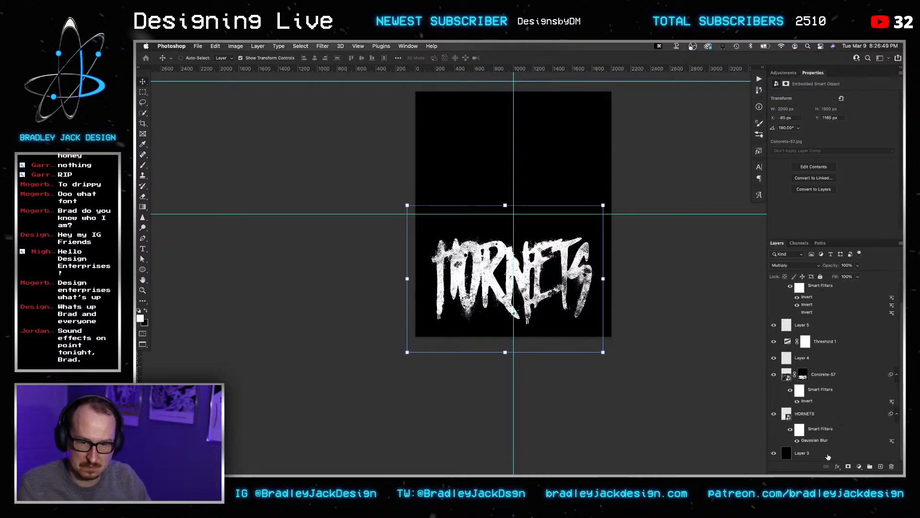
click(827, 415)
right_click(827, 416)
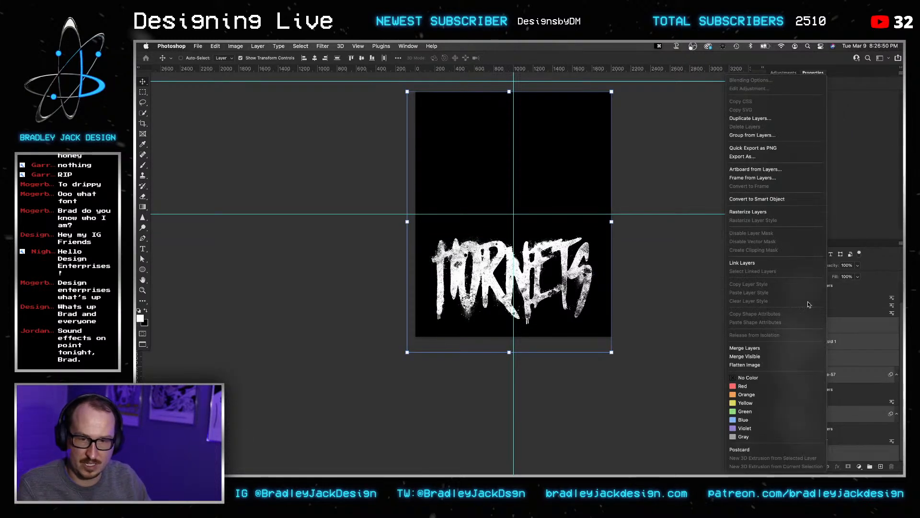
click(773, 214)
Undo and redo the smart object conversion to compare the lettering before and after it.
key(z)
click(494, 219)
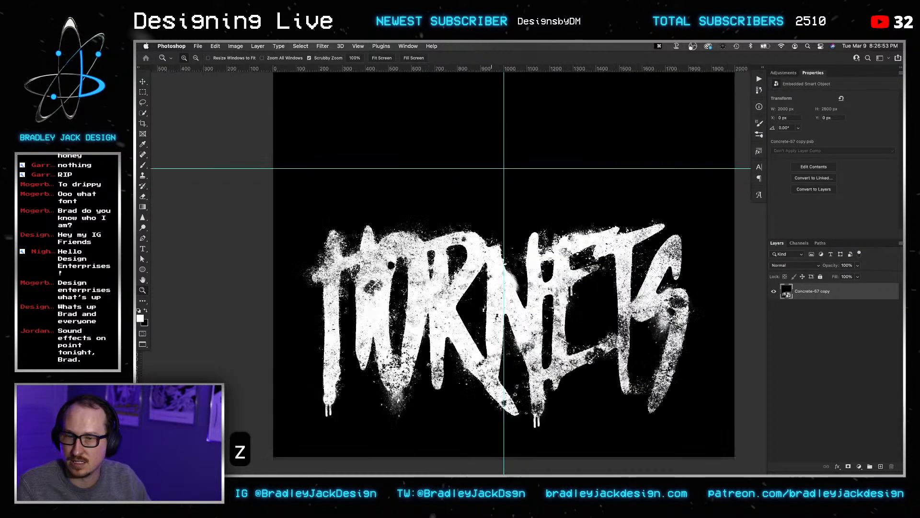
key(v)
key(super+z)
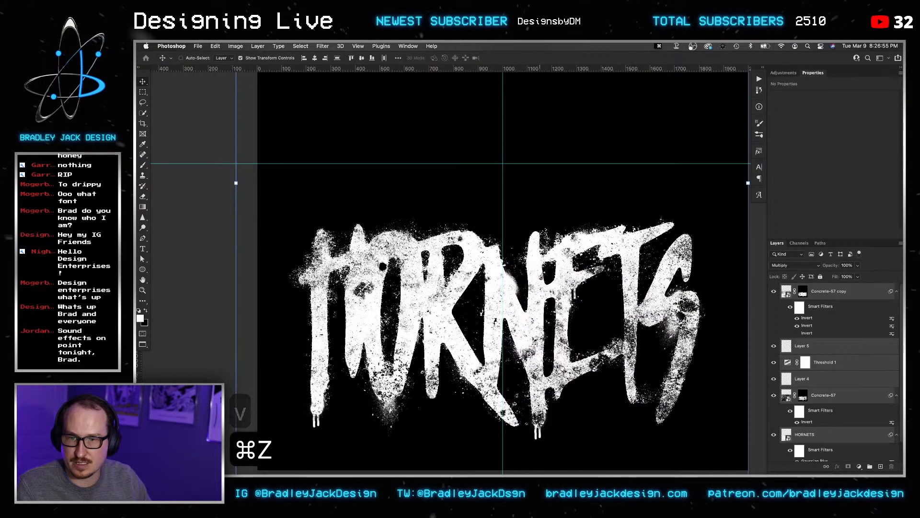
key(super+shift+z)
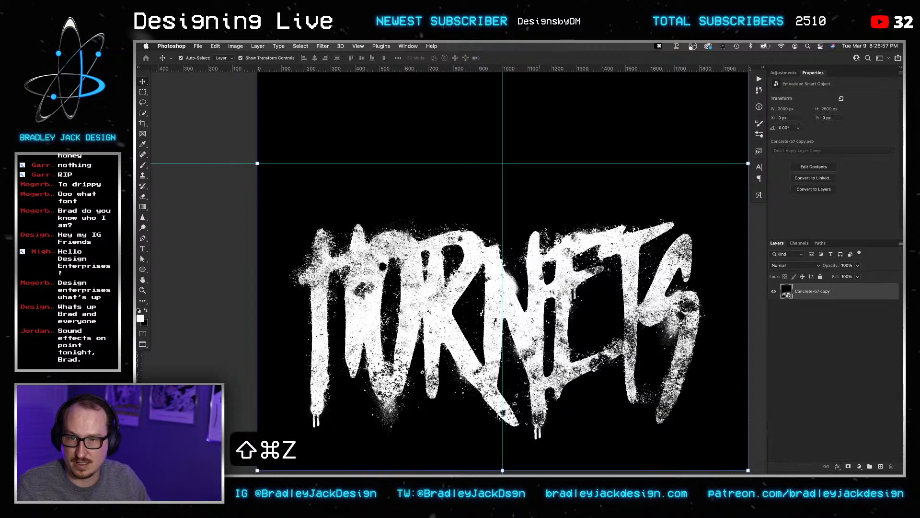
Open the Crystallize filter for the combined smart object and bring the lettering into its enlarged preview.
click(320, 47)
mouse_move(368, 181)
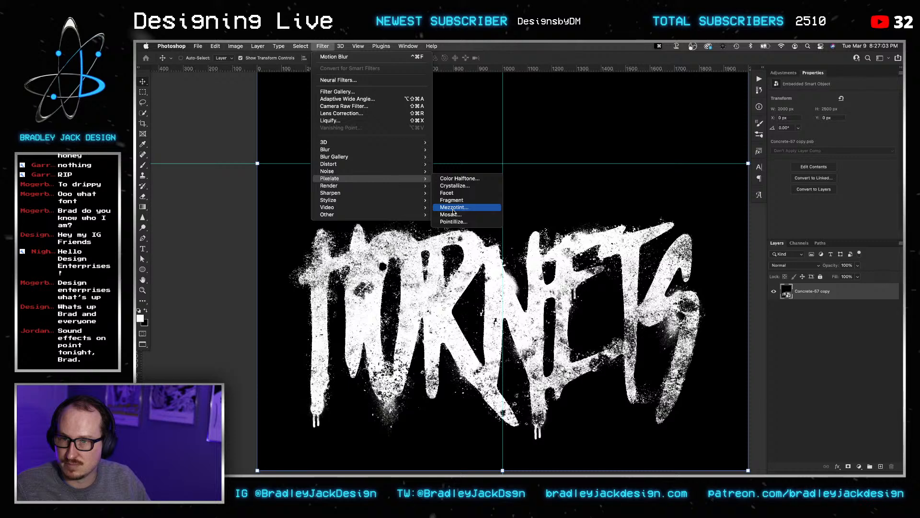
click(453, 187)
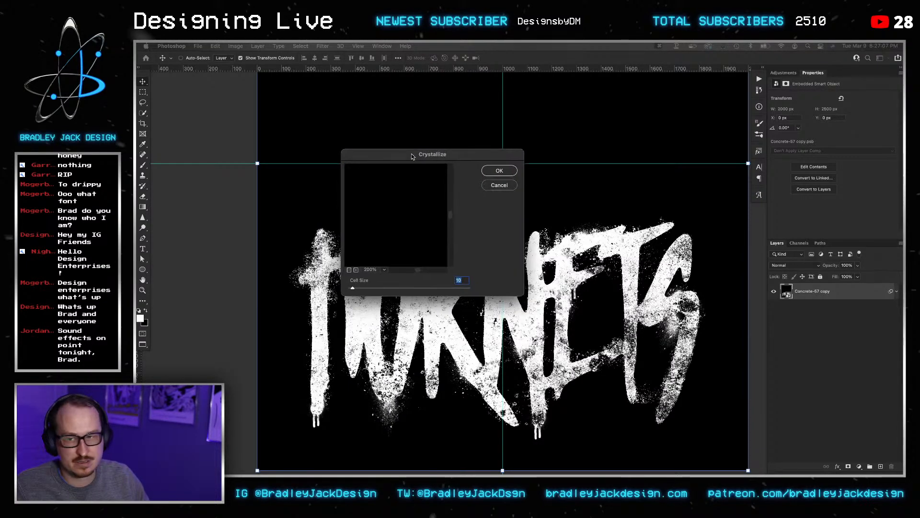
click(348, 269)
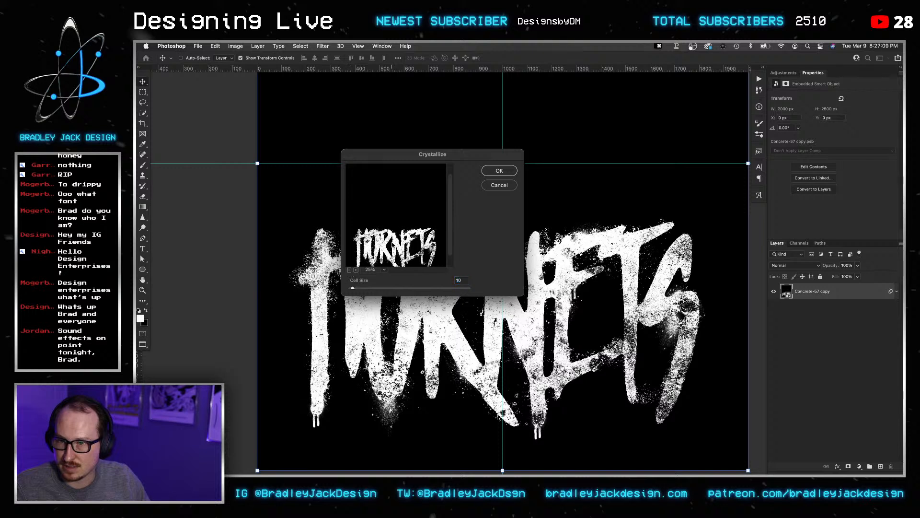
click(357, 270)
click(356, 270)
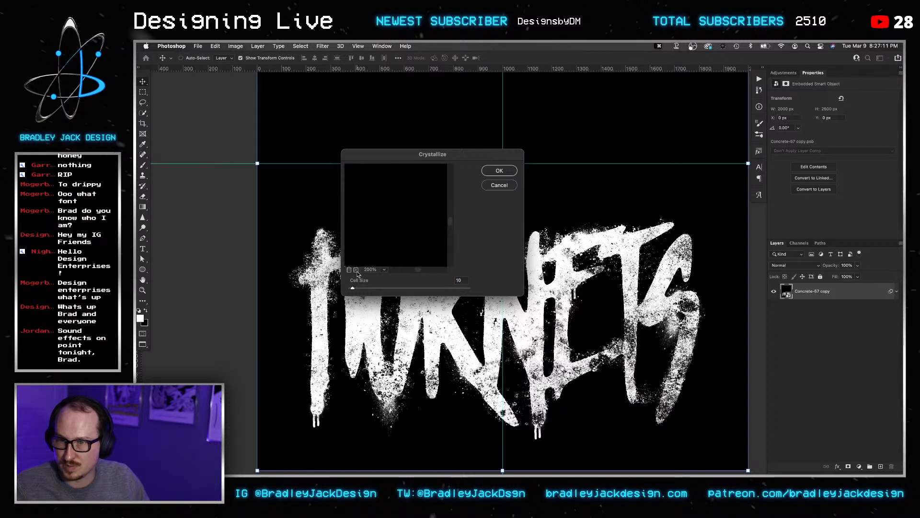
drag(416, 210, 432, 176)
drag(397, 215, 421, 175)
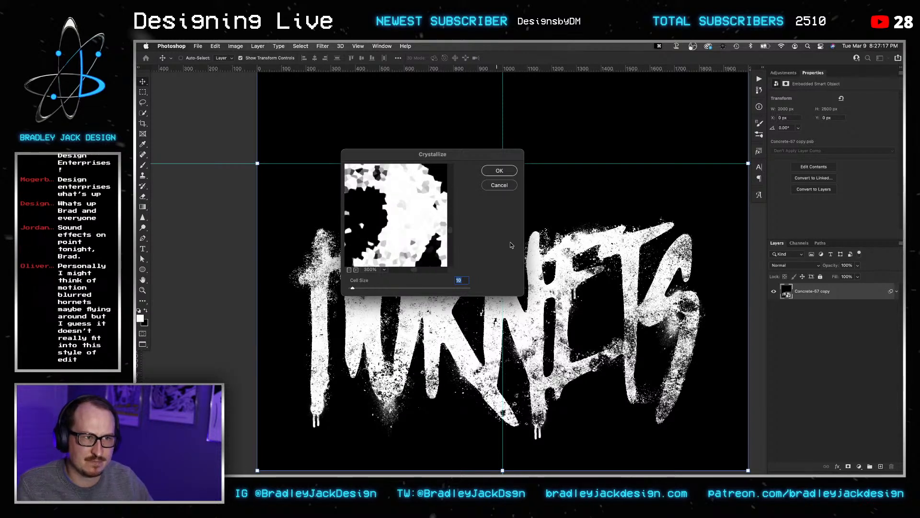
Try Crystallize cell sizes 2 and 1, apply the filter with a cell size of 3 and save the lettering document.
text(2)
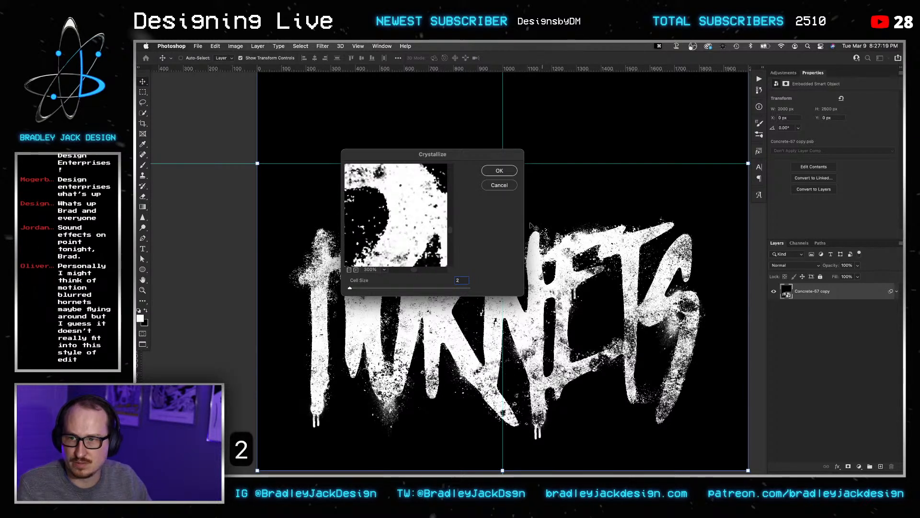
key(super+a)
text(1)
key(super+a)
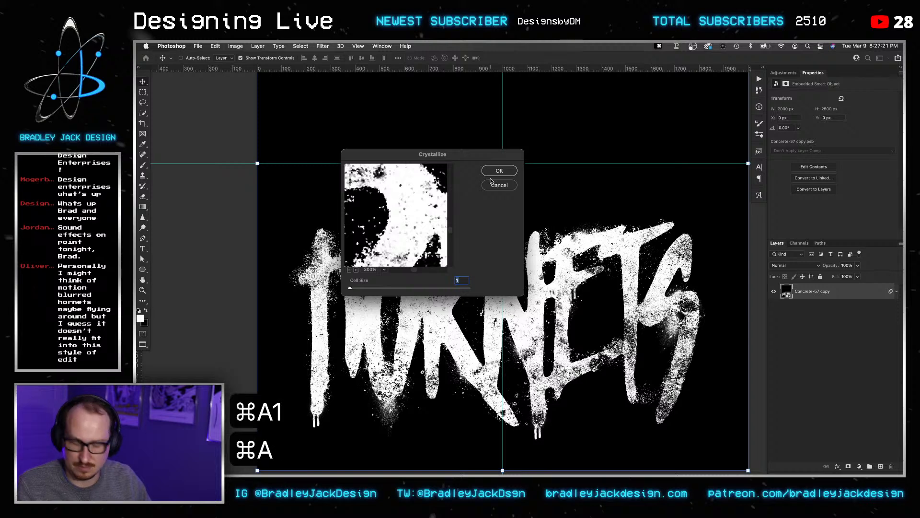
text(3)
key(Tab)
click(499, 171)
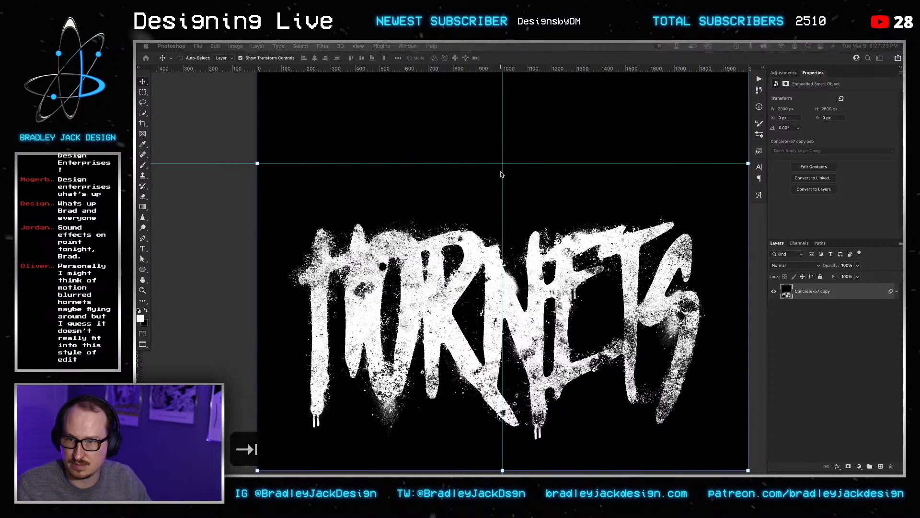
key(v)
key(super+s)
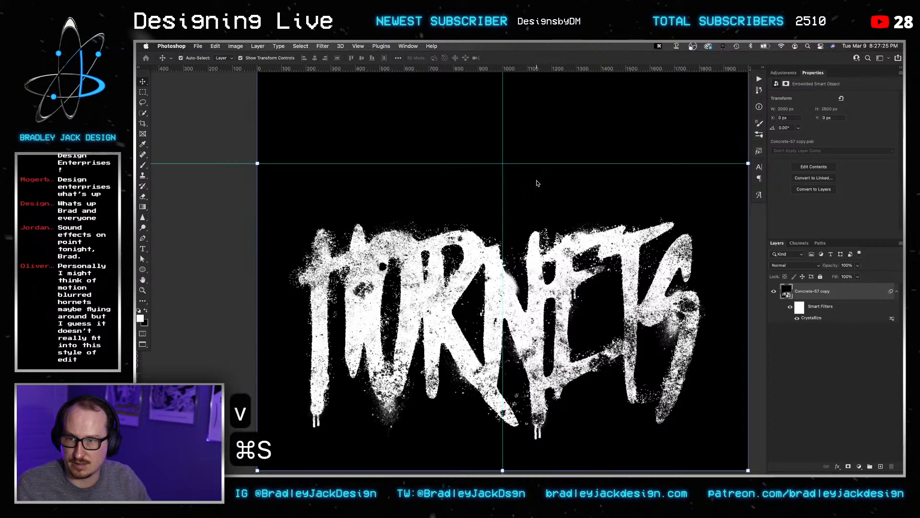
Switch between the filtered lettering document and the parent document with the HORNETS smart object to check the updated lettering.
key(v)
key(super+shift+grave)
key(v)
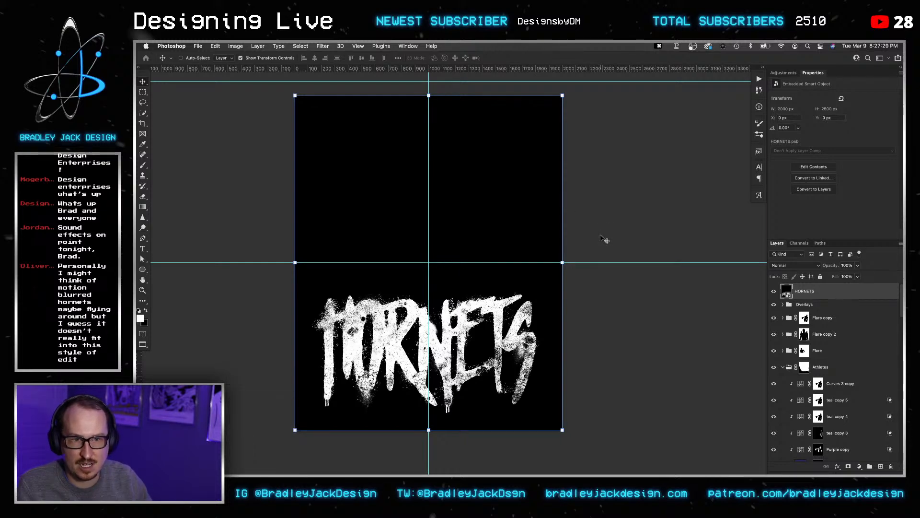
key(v)
key(super+shift+grave)
key(v)
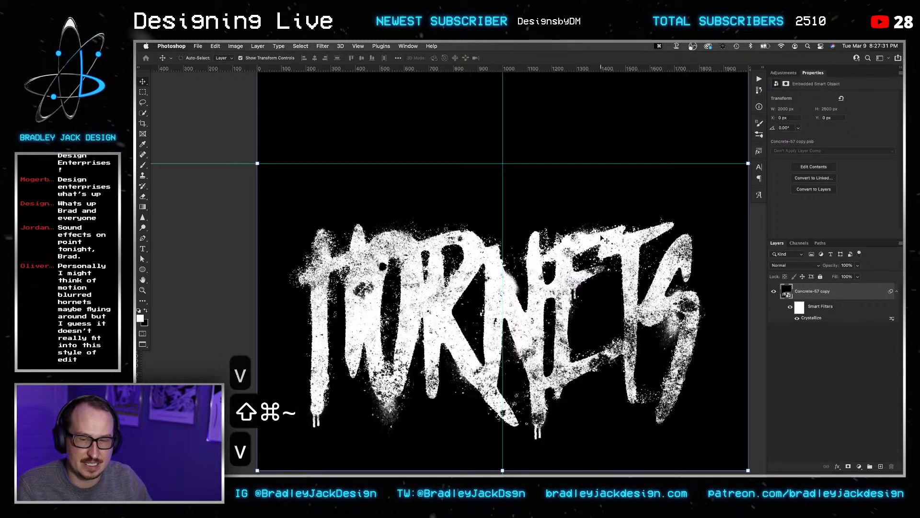
key(super+shift+grave)
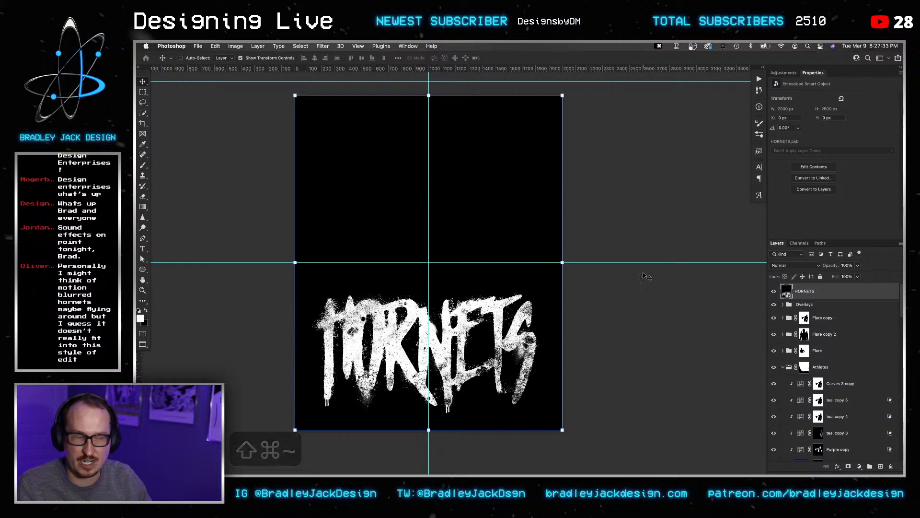
Set the blend mode of the HORNETS smart object layer to Screen so the poster shows behind the lettering.
key(v)
key(alt+shift+s)
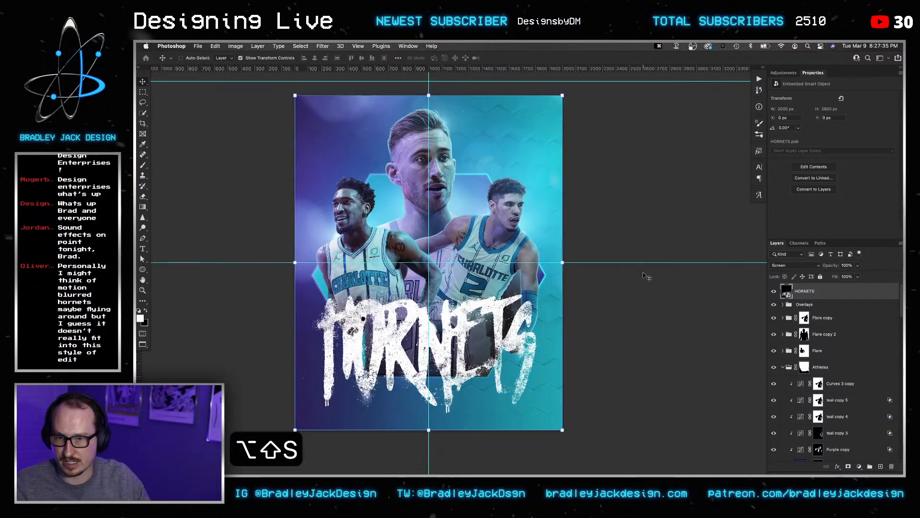
key(v)
key(v)
Rotate the HORNETS lettering to about -4.3°, scale it to about 111% and place it across the poster's lower edge.
key(super+t)
drag(577, 341, 565, 366)
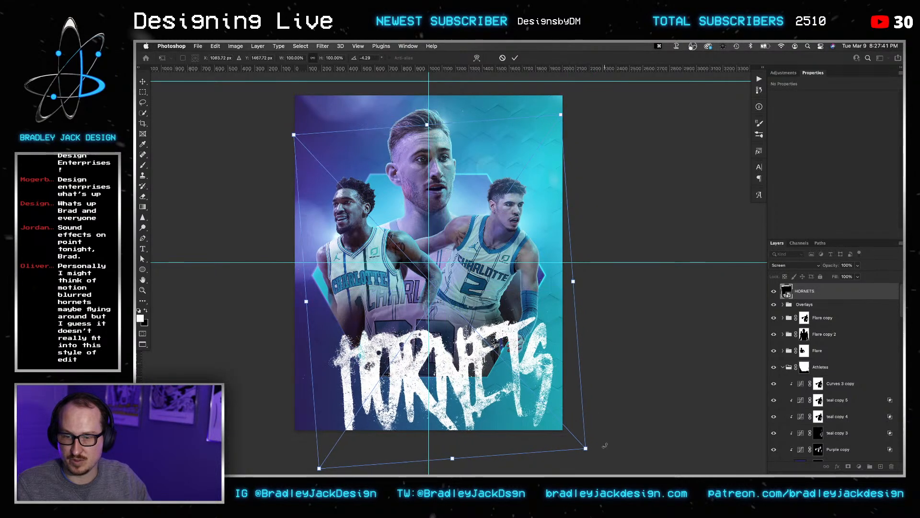
drag(586, 447, 615, 451)
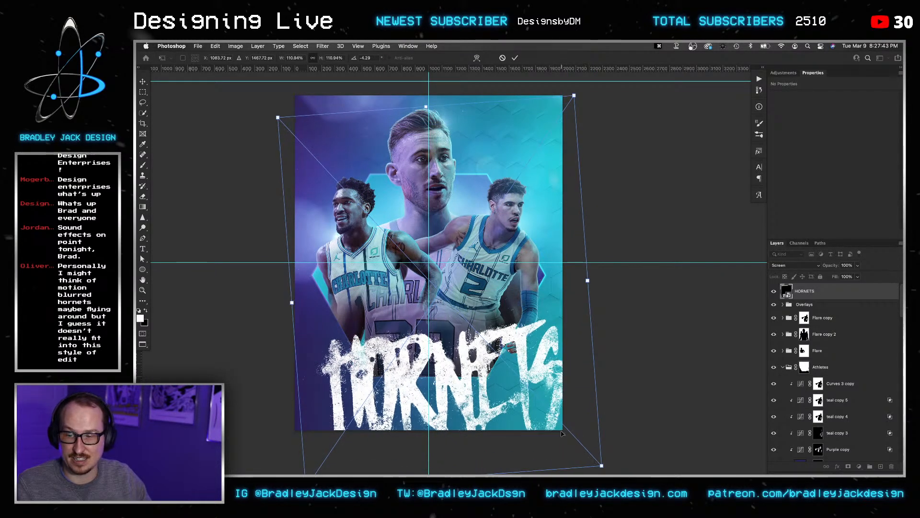
drag(562, 433, 564, 423)
key(Return)
key(Return)
key(v)
key(Return)
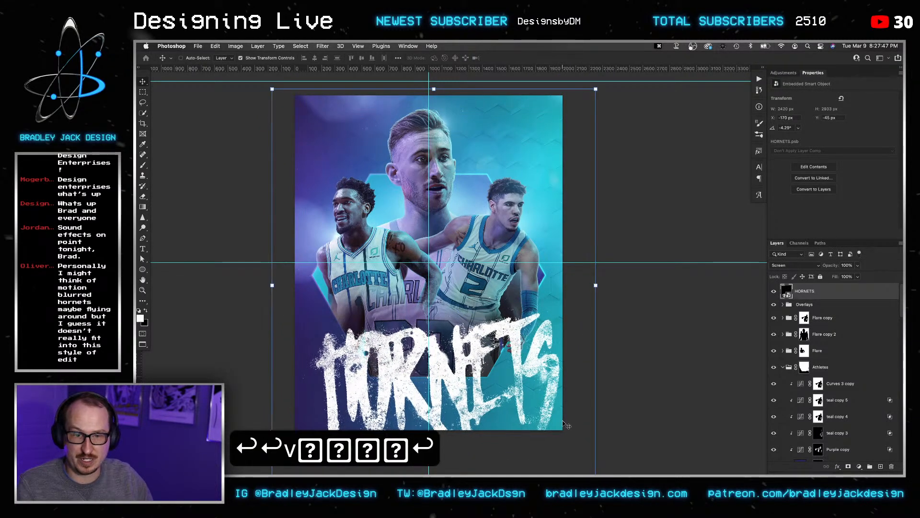
Select the Overlays group, switch to Adobe Bridge and open the Borders folder inside Stock Images.
click(798, 306)
key(super+Tab)
key(super+Tab)
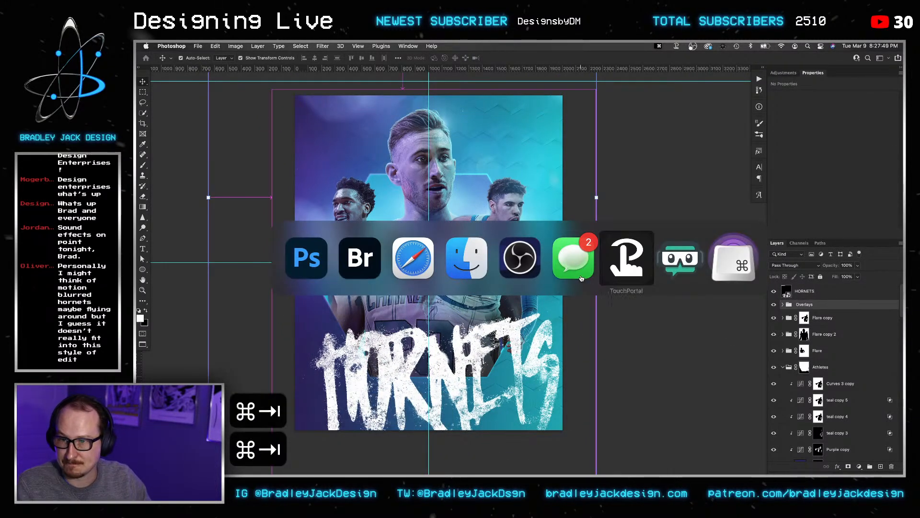
click(378, 263)
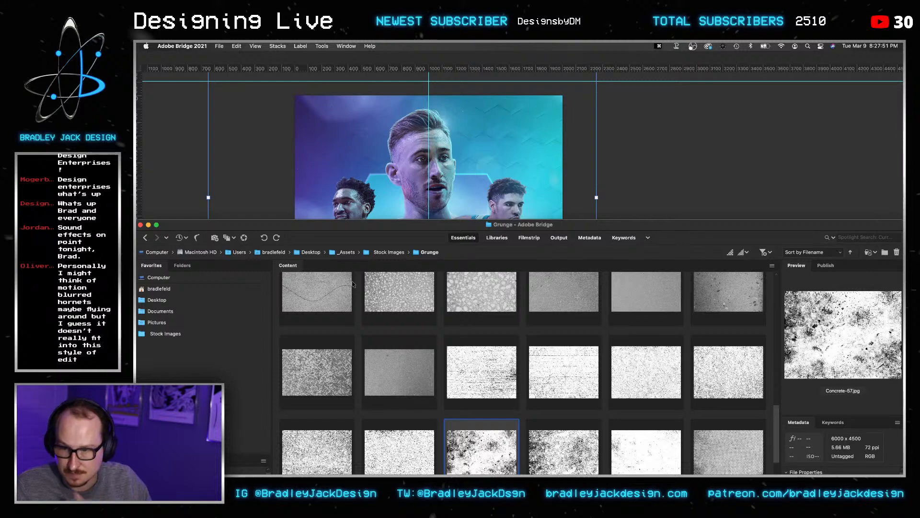
drag(463, 224, 456, 56)
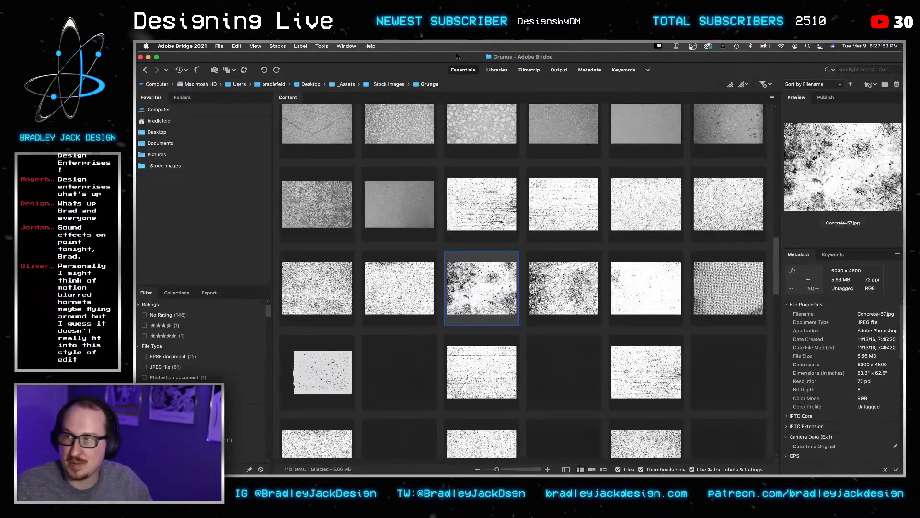
click(186, 166)
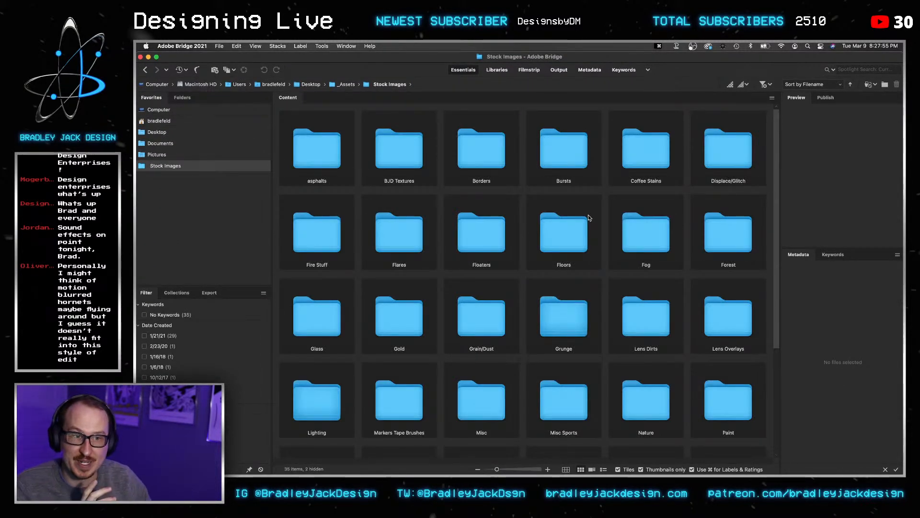
double_click(487, 150)
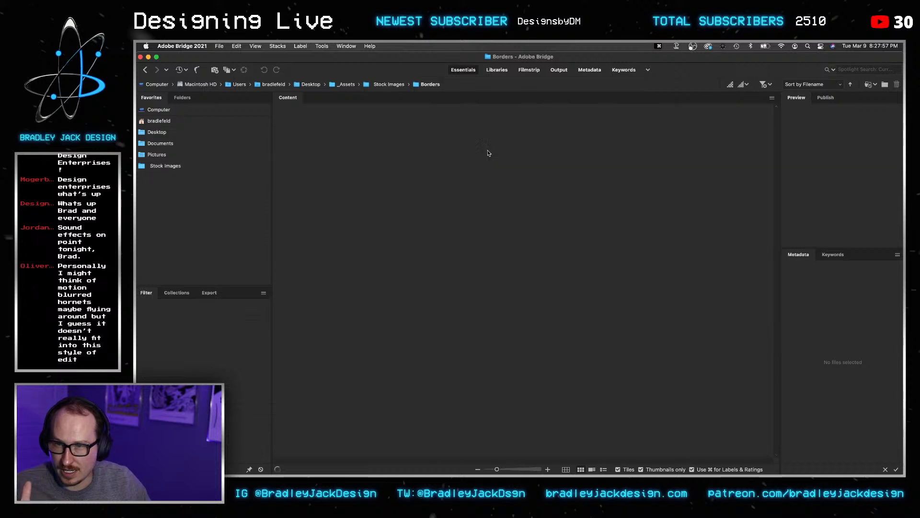
Place the 037.jpg border texture into the poster directly above the Overlays group.
click(401, 147)
drag(415, 58, 427, 175)
click(410, 155)
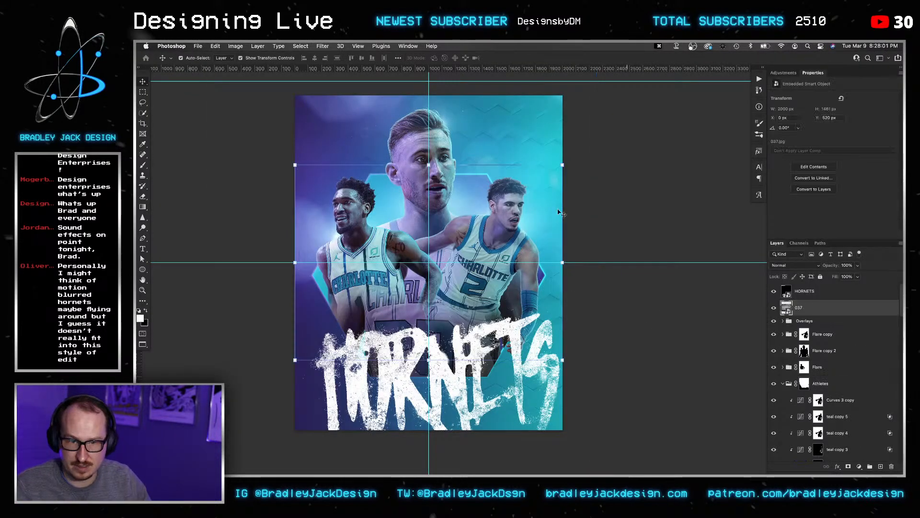
Rotate the 037 border texture to 60° and set its blend mode to Screen.
drag(566, 158, 608, 345)
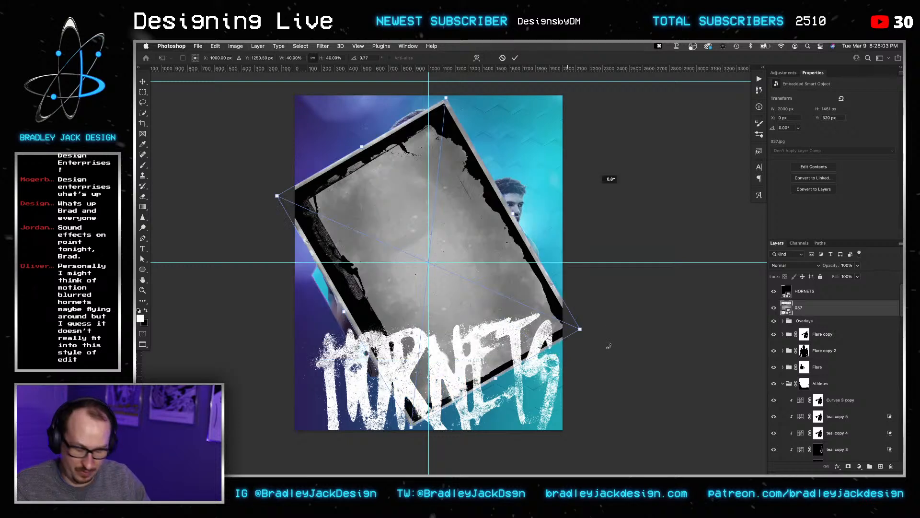
key(Return)
key(Return)
key(i)
key(v)
key(alt+shift+s)
key(v)
Rotate the border texture to 75° and invert its tones.
key(super+t)
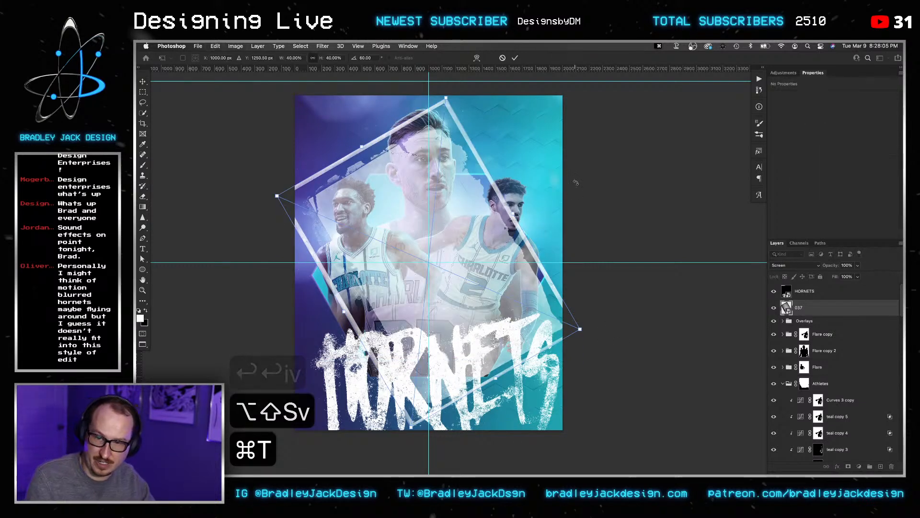
drag(603, 337, 567, 380)
key(Return)
key(Return)
key(Return)
key(Return)
key(Return)
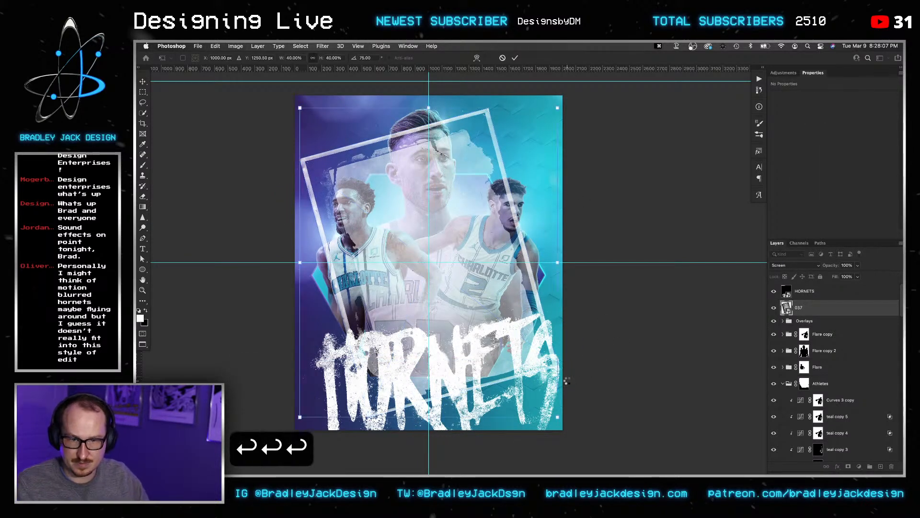
key(super+i)
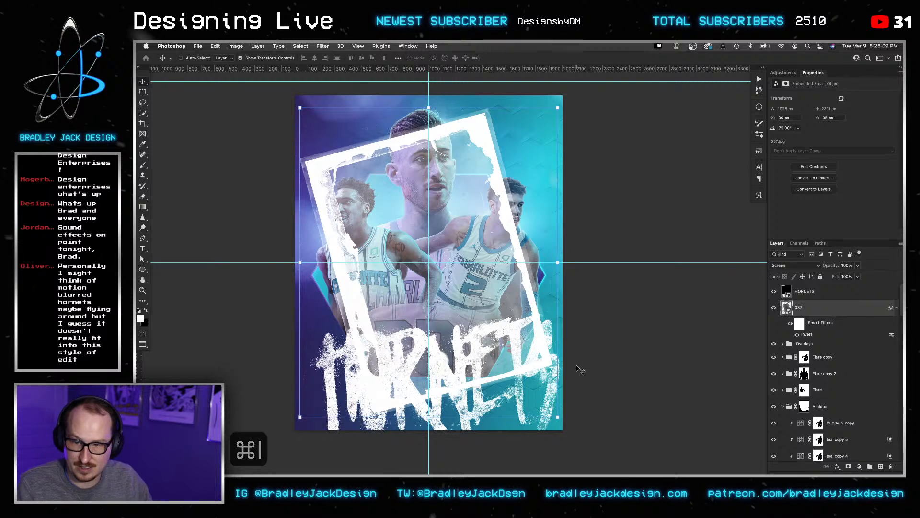
Scale the inverted border texture to about 58% and rotate it upright to about 90.5° over the poster.
key(super+t)
drag(570, 430, 579, 449)
key(Return)
key(Return)
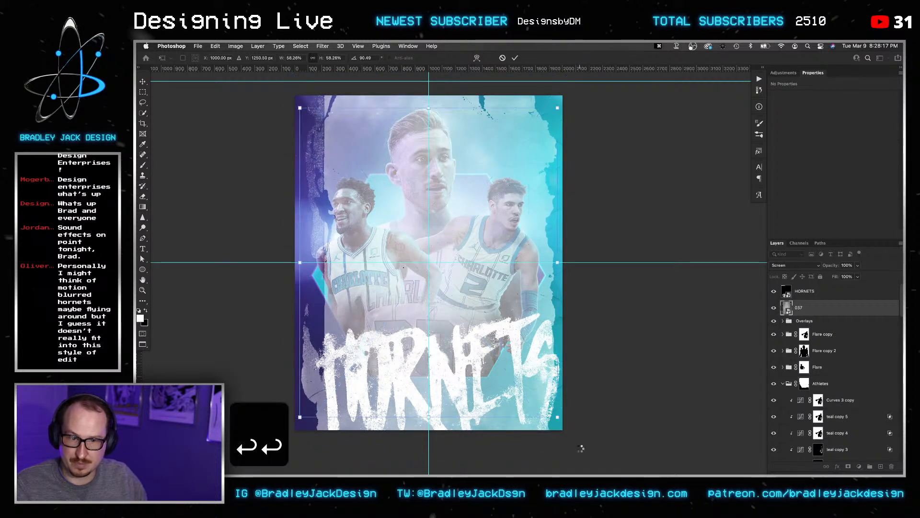
Add a Levels adjustment layer directly above the 037 border texture and save the document.
scroll(523, 254, down, 2)
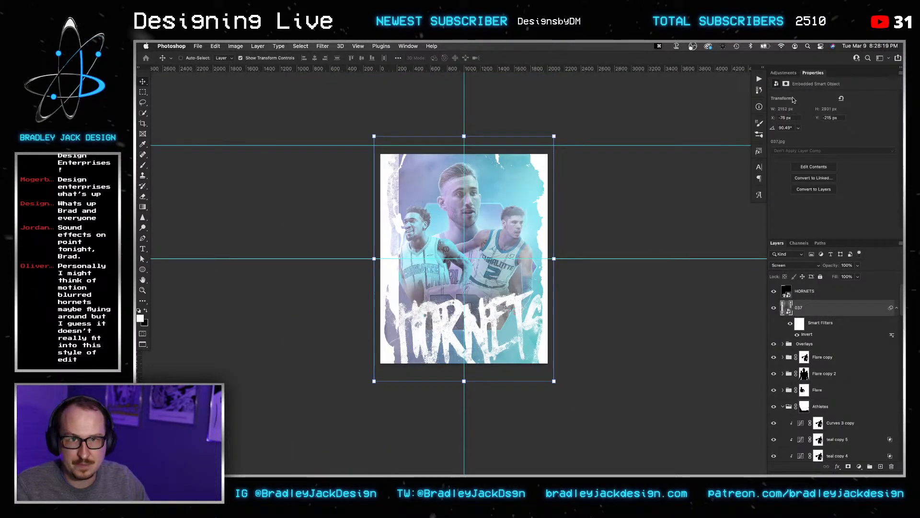
click(783, 73)
click(799, 90)
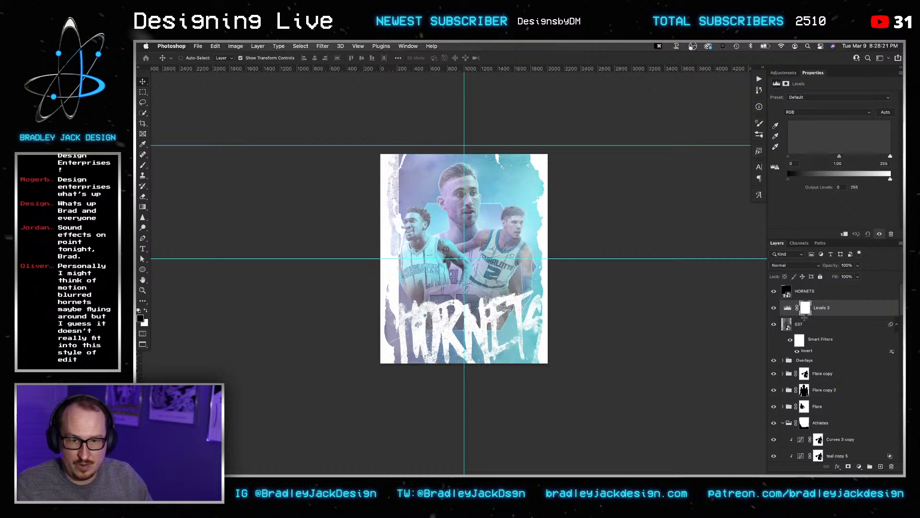
key(v)
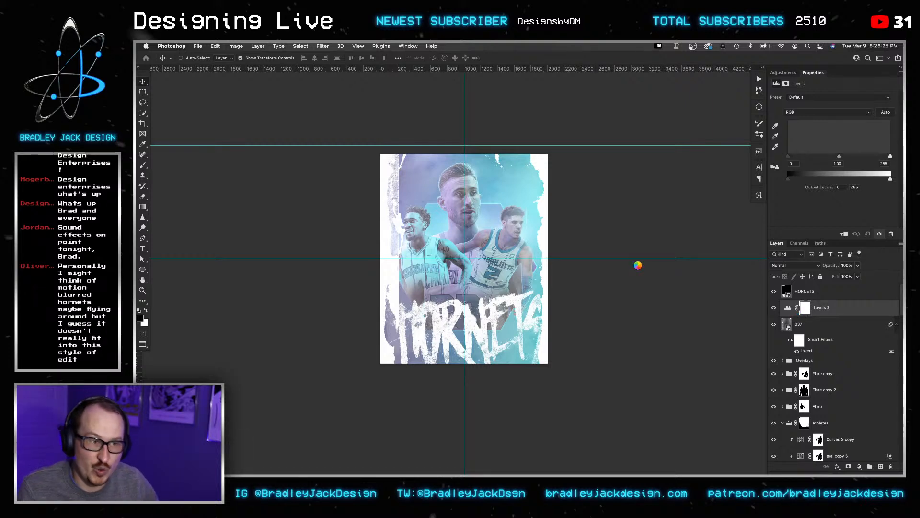
key(super+s)
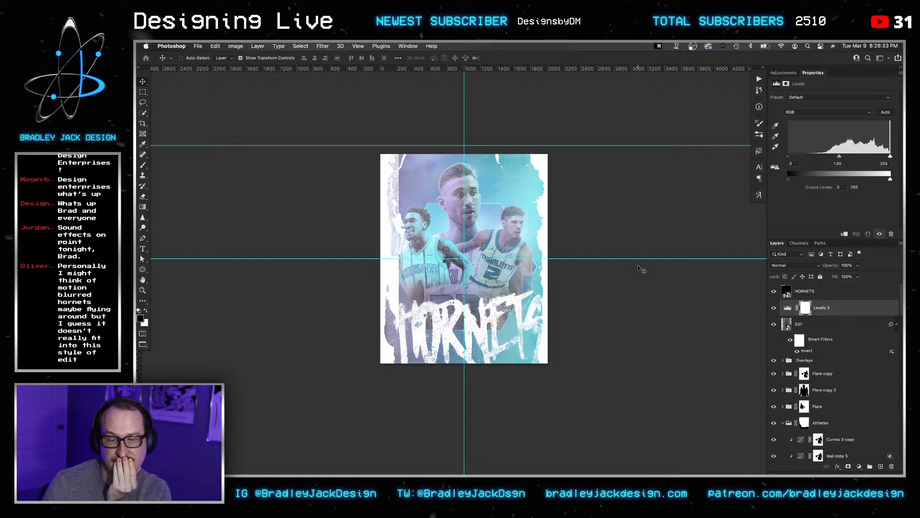
Clip the Levels adjustment to the border texture and set its shadow input level to 103.
alt+click(790, 315)
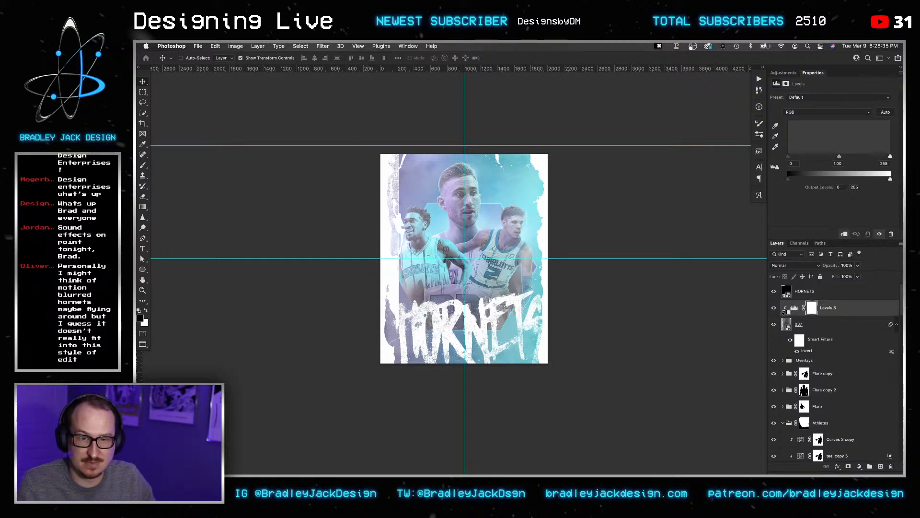
drag(788, 156, 828, 159)
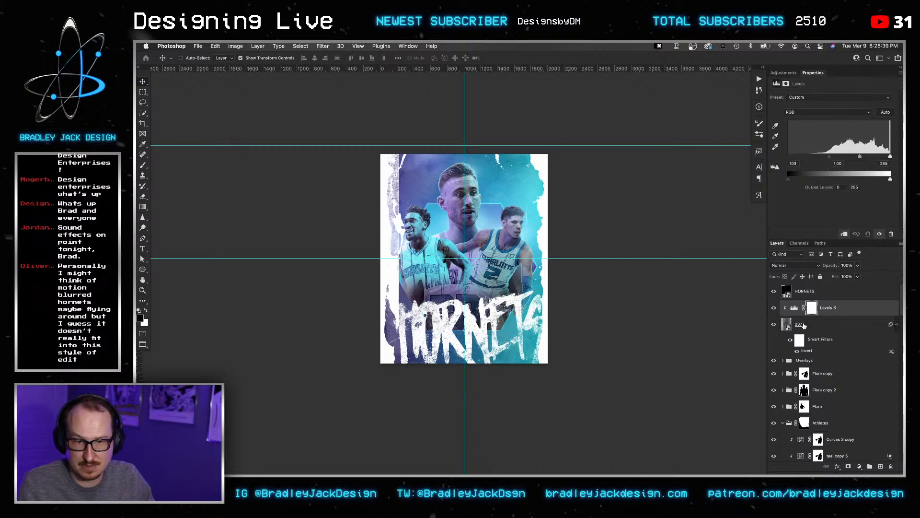
Distort the 037 border texture by its corners so its ragged white edges frame the poster on all sides.
click(801, 324)
key(v)
key(super+t)
drag(377, 137, 362, 141)
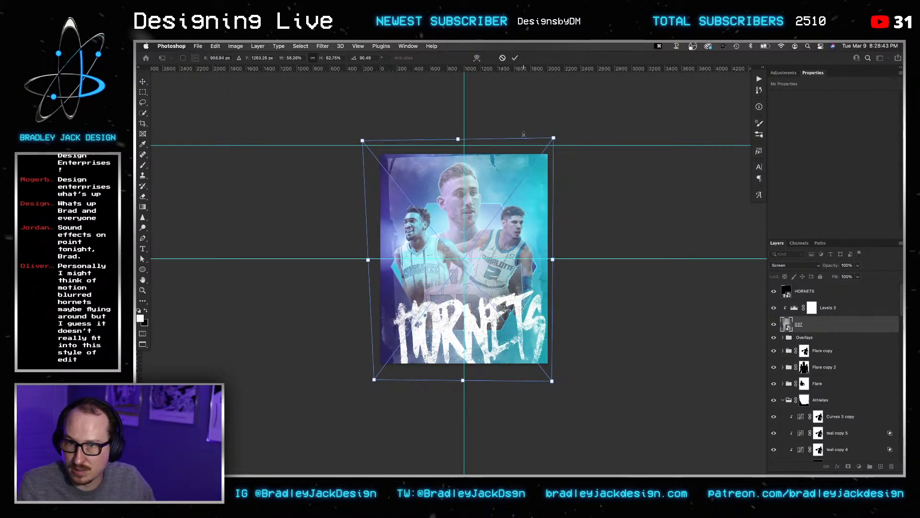
drag(554, 138, 565, 143)
drag(558, 377, 550, 373)
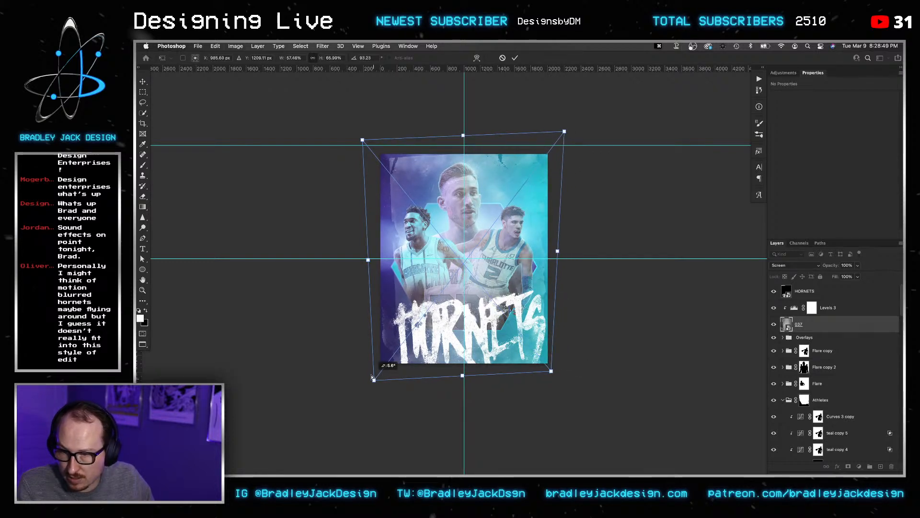
drag(374, 378, 365, 369)
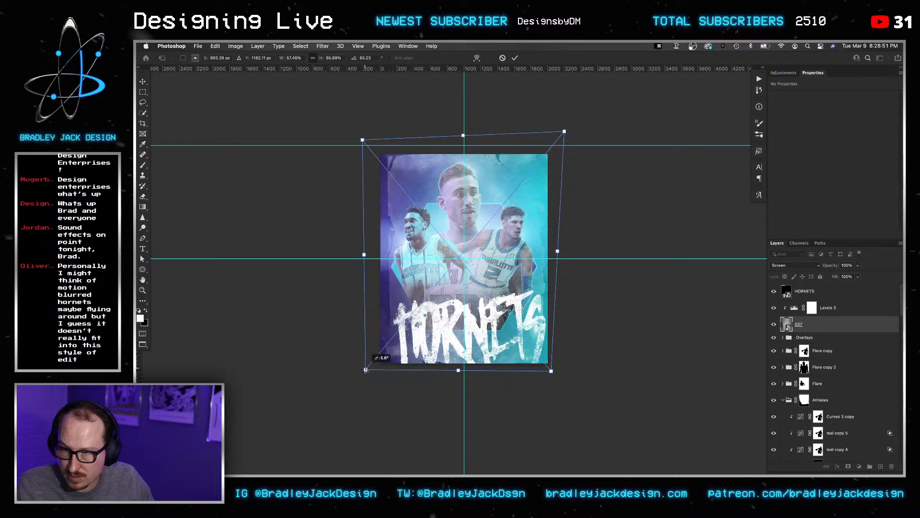
drag(363, 141, 360, 145)
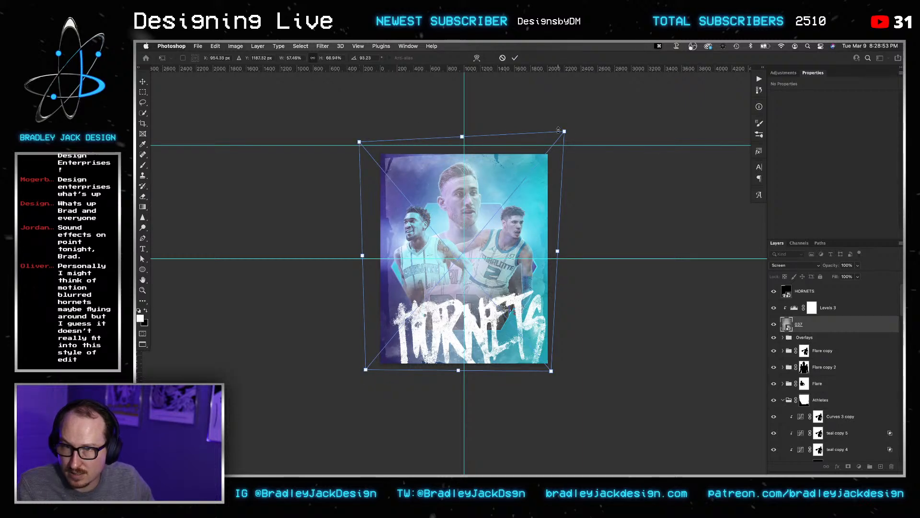
drag(568, 129, 571, 143)
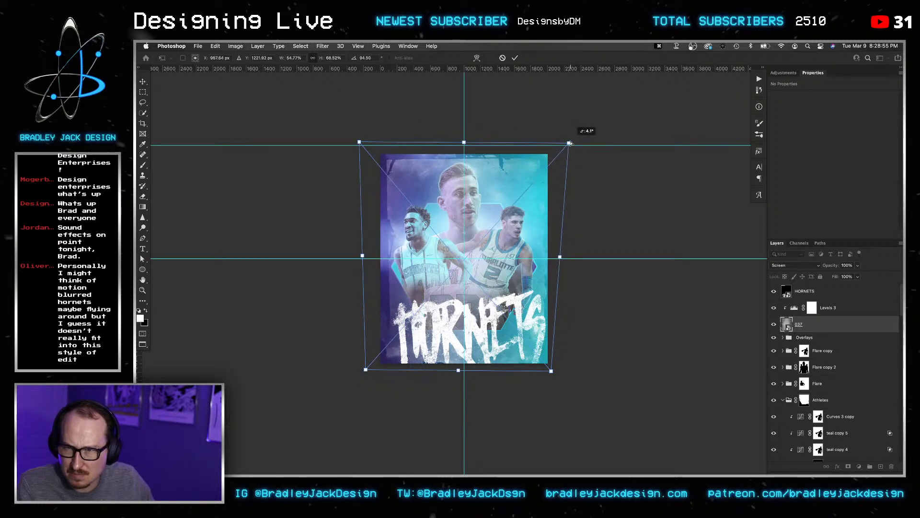
drag(361, 144, 360, 143)
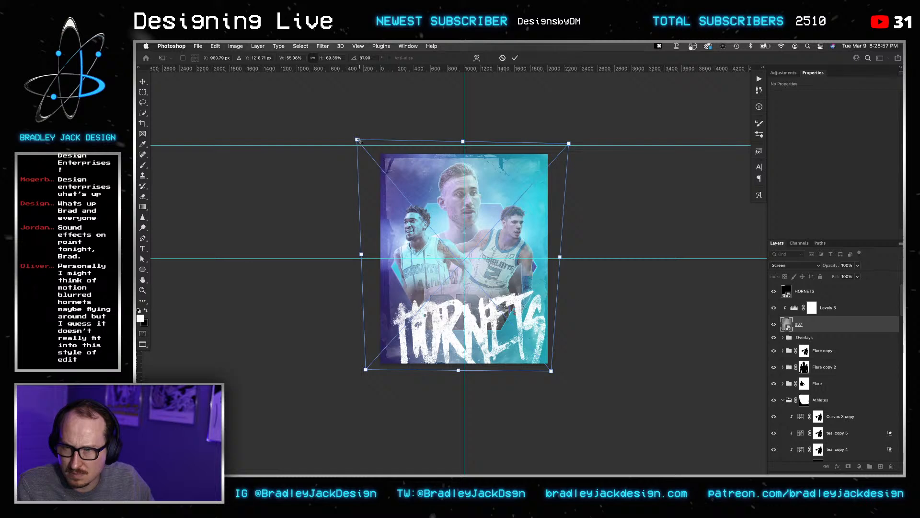
key(Return)
key(Return)
key(v)
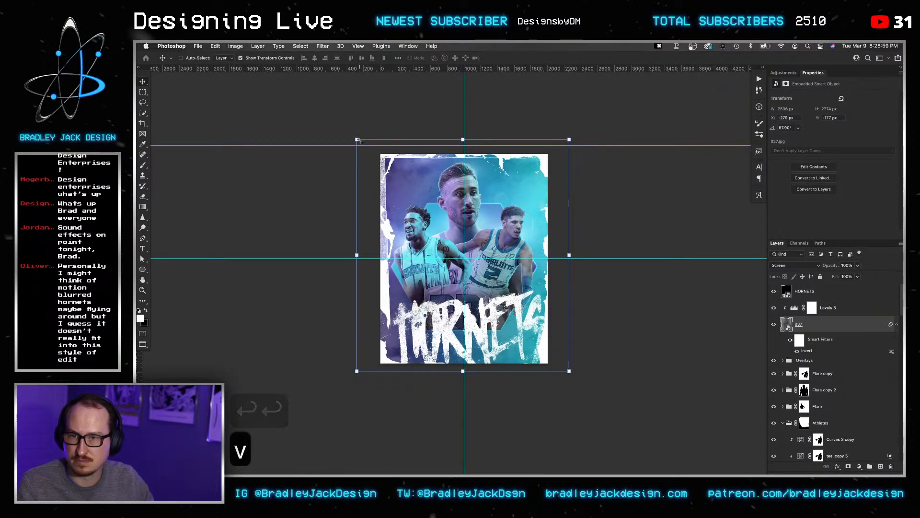
Move the border texture 20 px left and enlarge it to about 57% width and 72% height.
key(shift+Left)
key(shift+Left)
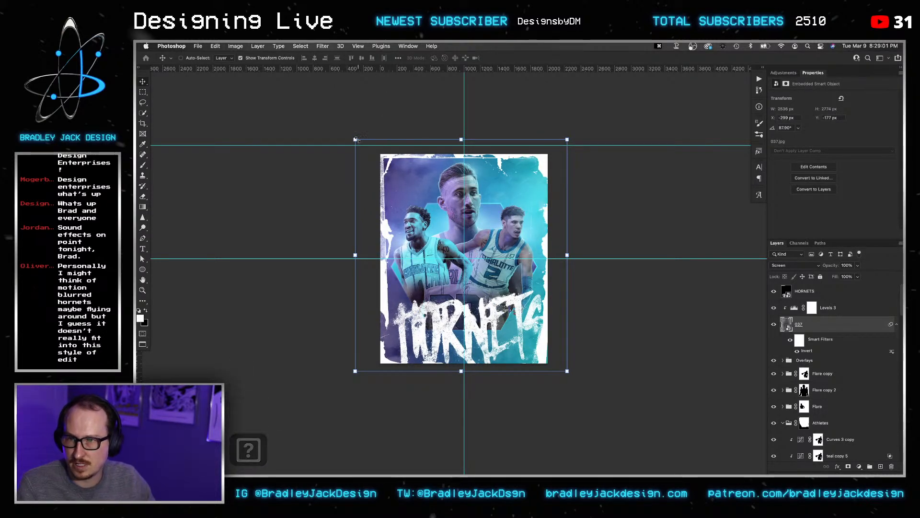
drag(356, 139, 349, 132)
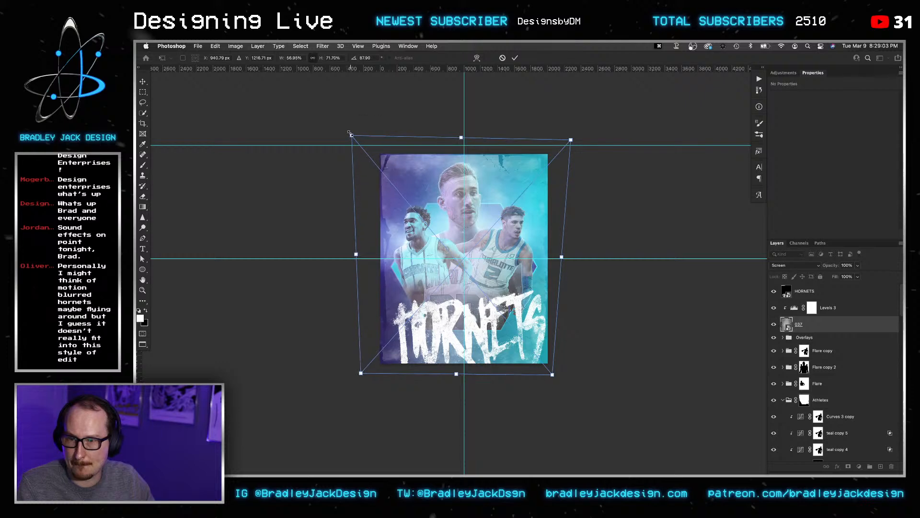
key(Return)
key(Return)
key(v)
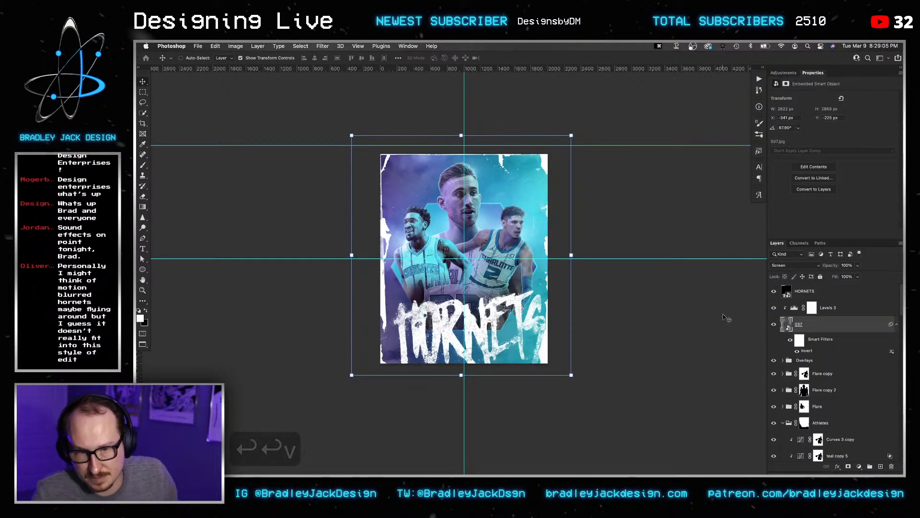
Shorten the 037 border texture from its lower edge, nudge it upward, and pull its lower-right corner slightly outward.
key(ctrl+t)
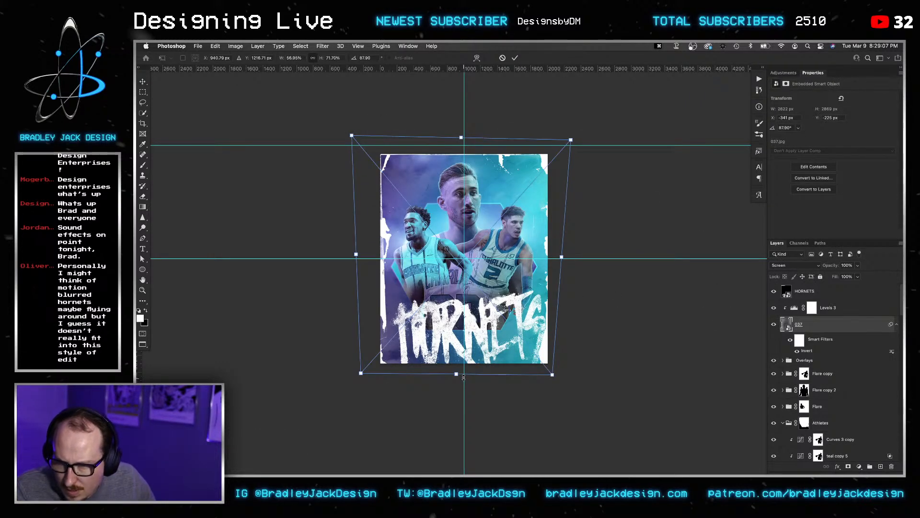
drag(464, 377, 466, 375)
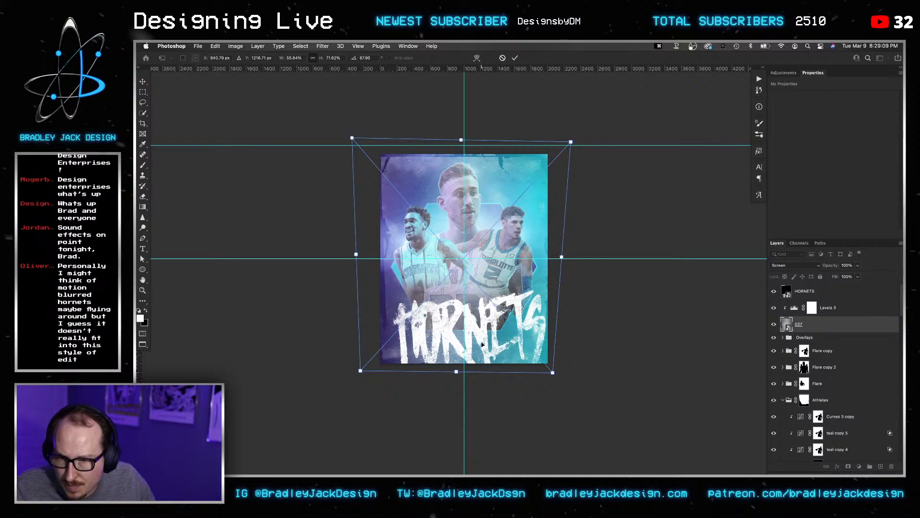
key(Up)
key(Up)
key(Up)
key(Up)
key(Up)
key(Up)
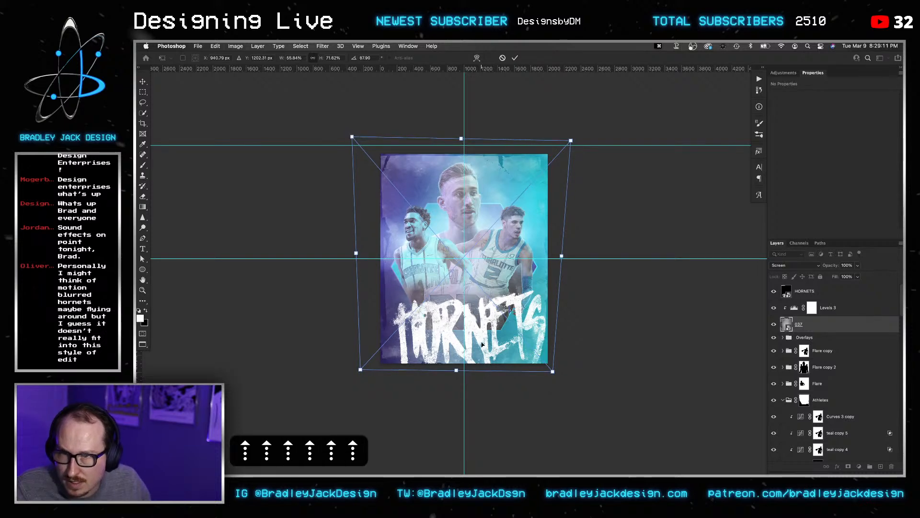
drag(555, 372, 557, 370)
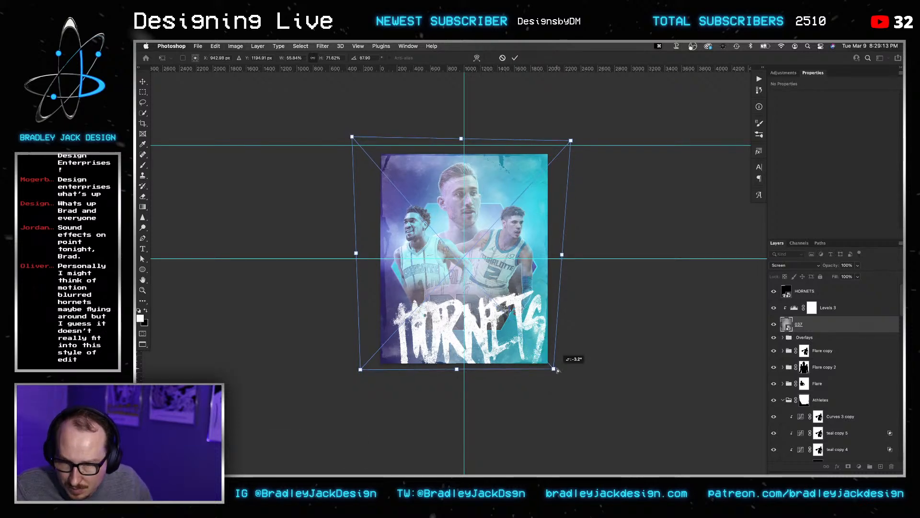
key(Return)
key(Return)
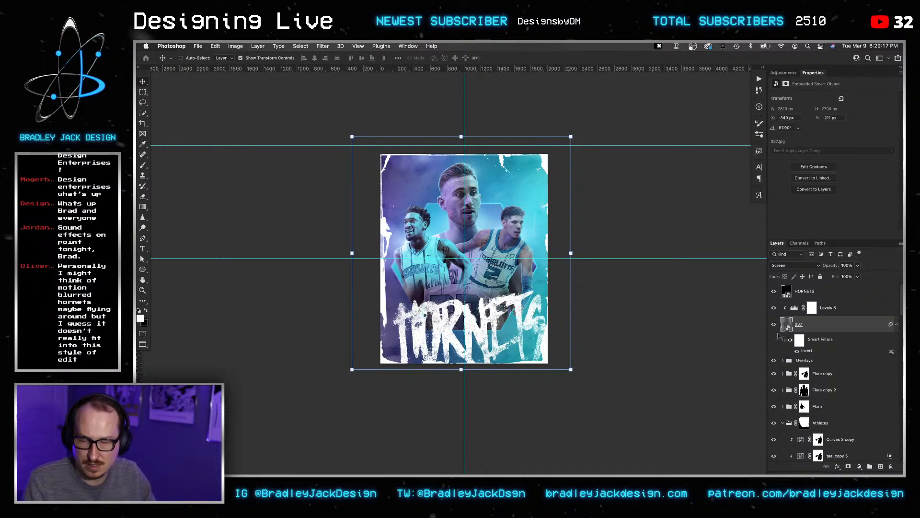
Restore the separate layers in the lettering document and copy its Concrete-57 copy layer into the poster below the HORNETS layer.
key(super+grave)
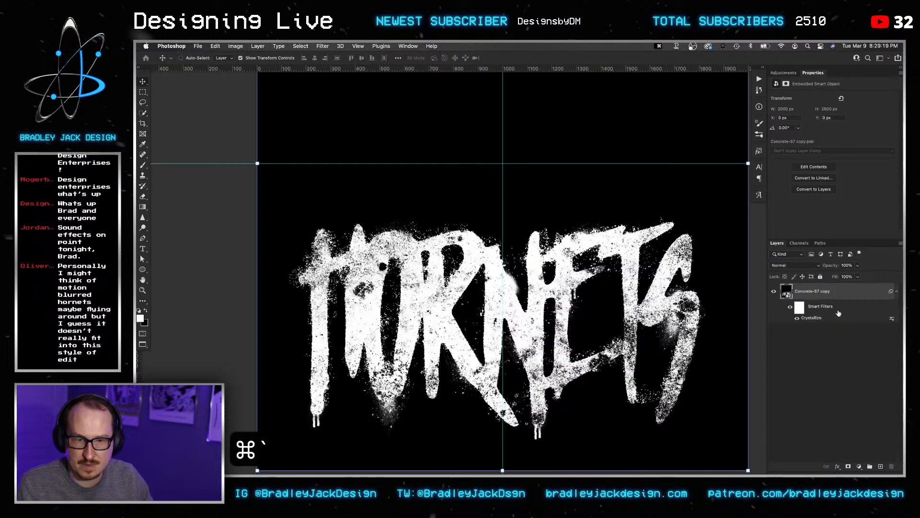
key(super+z)
key(super+z)
key(super+z)
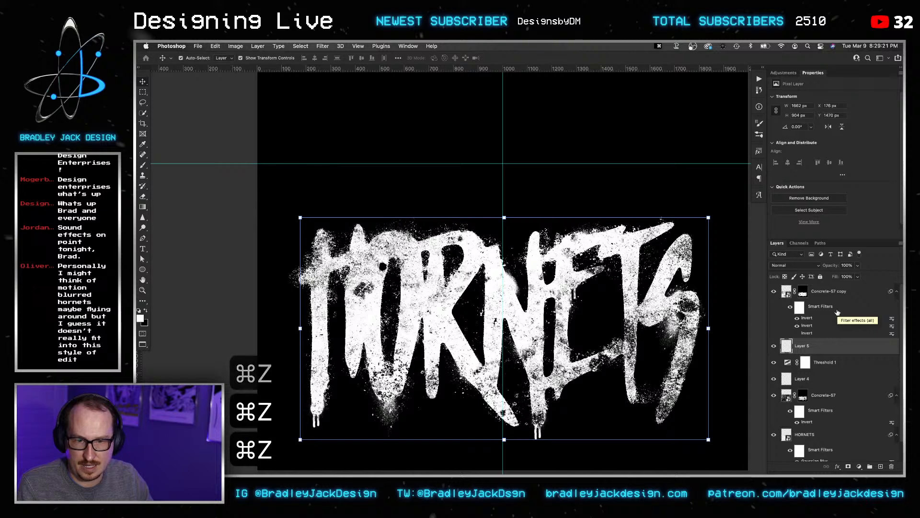
key(super+c)
key(super+shift+grave)
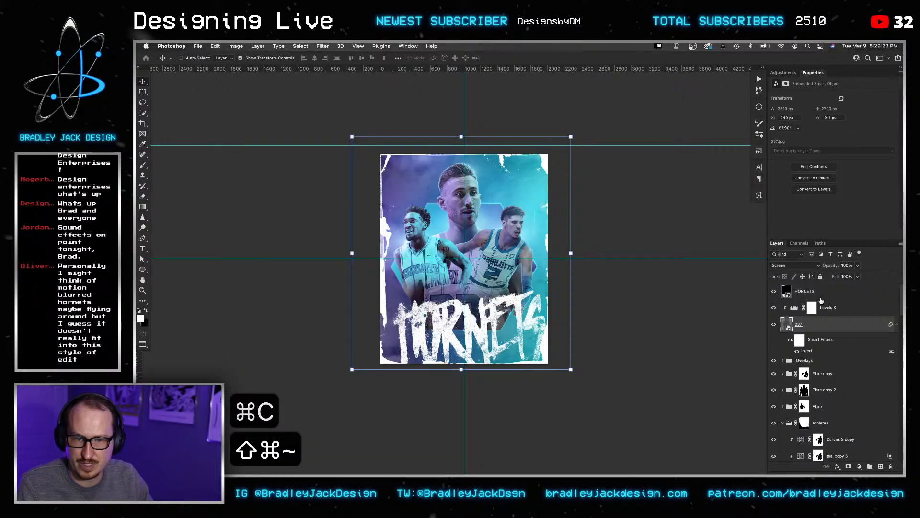
key(super+v)
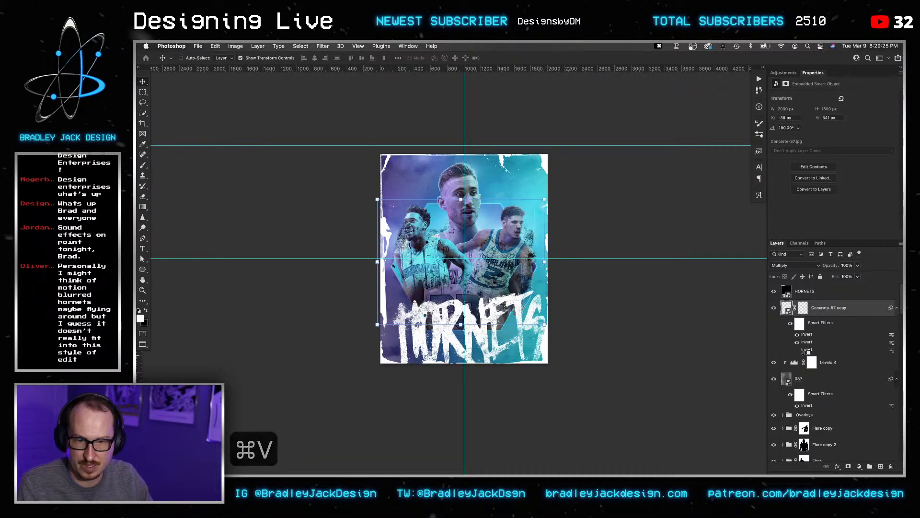
Clip the Concrete-57 copy texture to the 037 border in Multiply mode, without its Invert filters and layer mask.
alt+click(805, 352)
drag(804, 341, 803, 334)
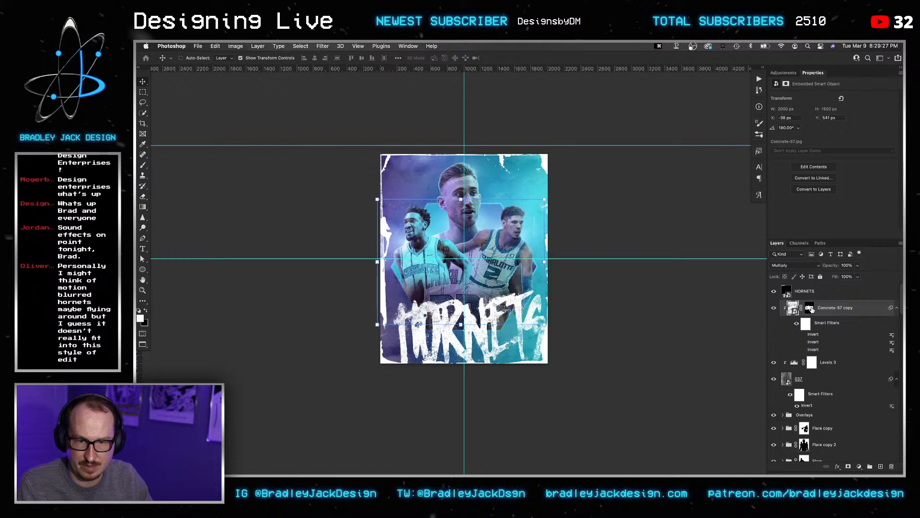
right_click(810, 308)
click(822, 327)
key(v)
key(alt+shift+m)
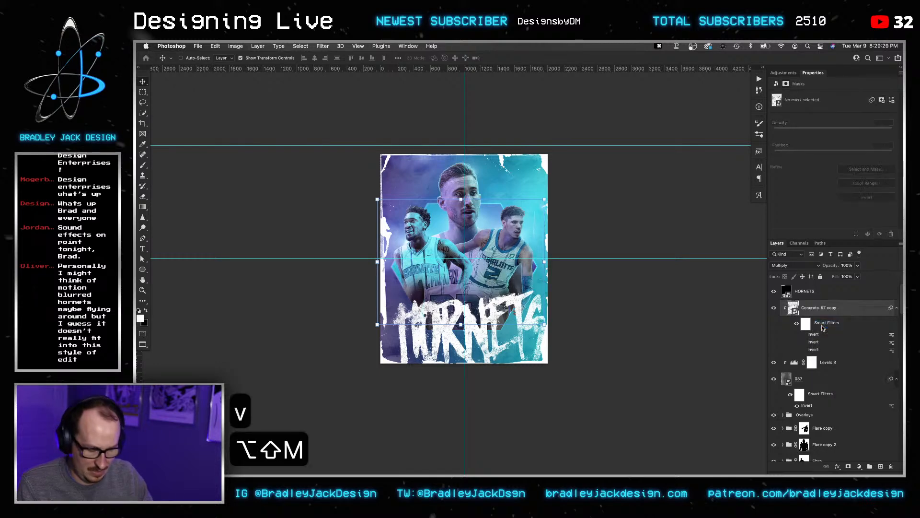
key(v)
key(v)
Rotate the Concrete-57 copy texture to 90° and enlarge it to about 2653 by 3537 px so it covers the poster.
key(super+t)
drag(544, 198, 312, 146)
key(Return)
key(Return)
key(v)
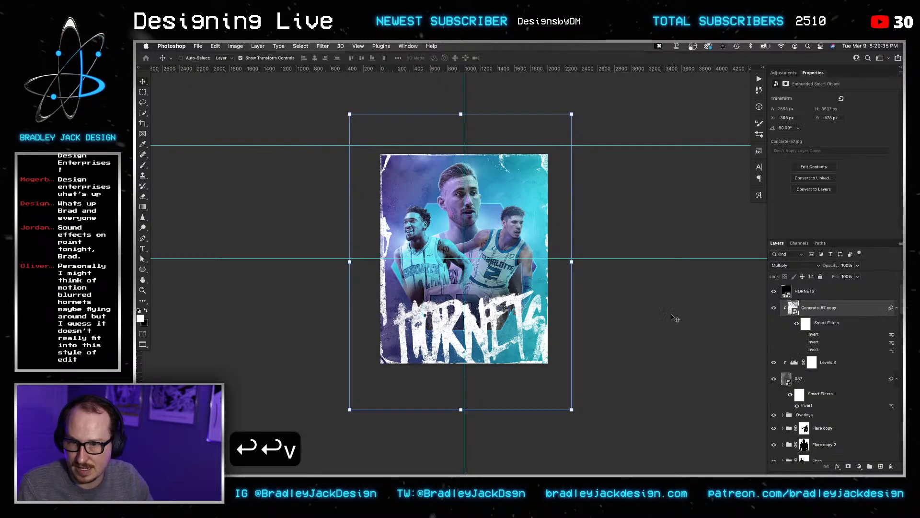
key(z)
click(493, 328)
key(v)
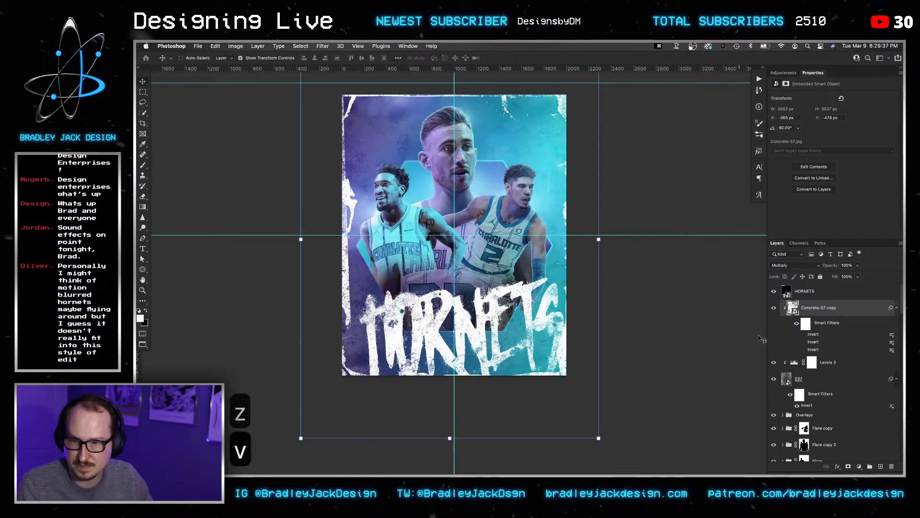
Move the HORNETS lettering up and scale it down to about 104%, rotated to about -3.5°, so it fits inside the border.
click(801, 292)
key(v)
mouse_move(533, 344)
mouse_down()
mouse_move(523, 330)
mouse_move(532, 327)
mouse_up()
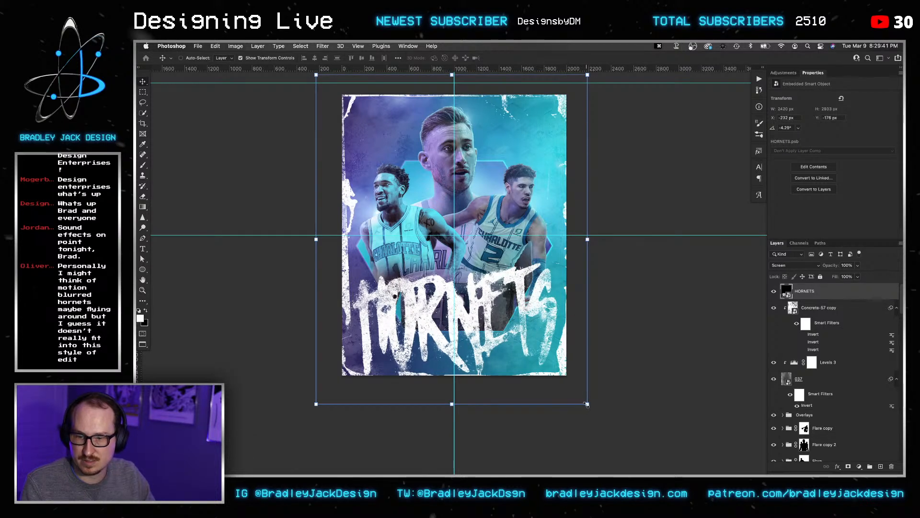
drag(586, 404, 579, 380)
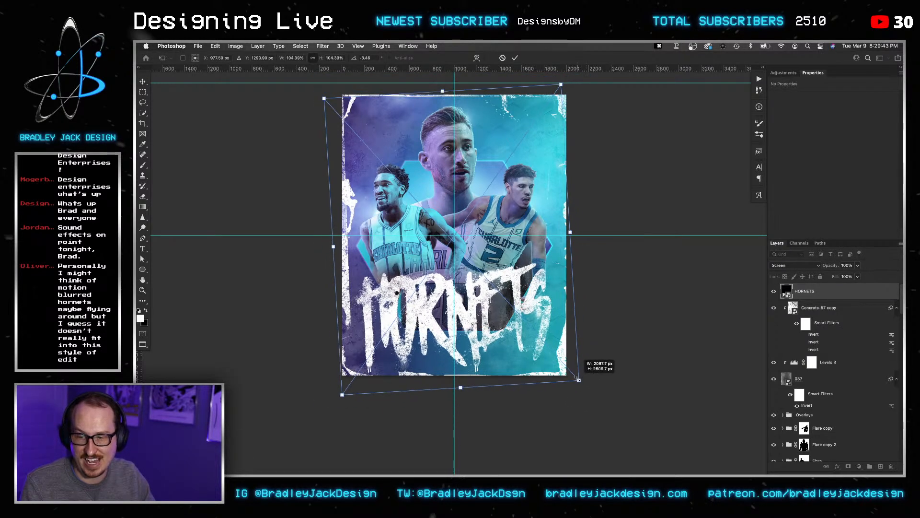
key(Return)
key(Return)
key(v)
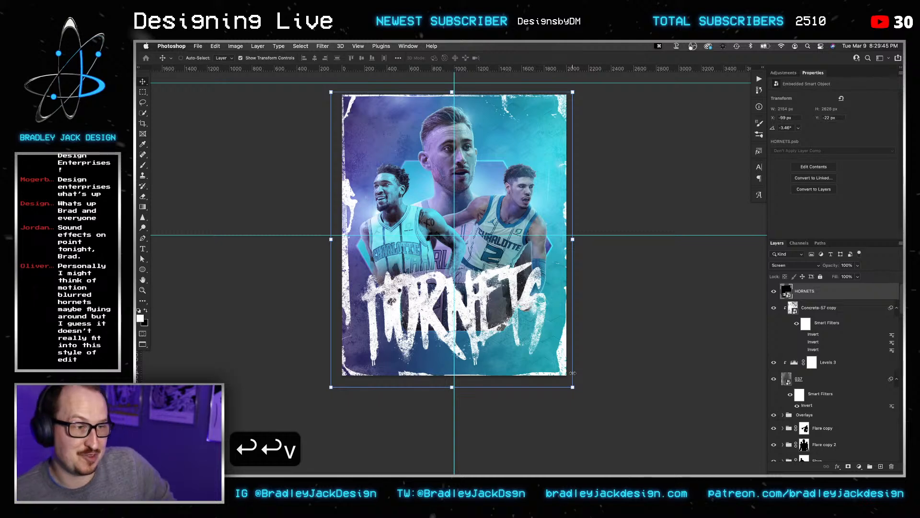
Move the HORNETS lettering 120 px down and 10 px right.
key(shift+Down)
key(shift+Down)
key(shift+Down)
key(shift+Down)
key(shift+Down)
key(shift+Down)
key(shift+Down)
key(shift+Down)
key(shift+Down)
key(shift+Down)
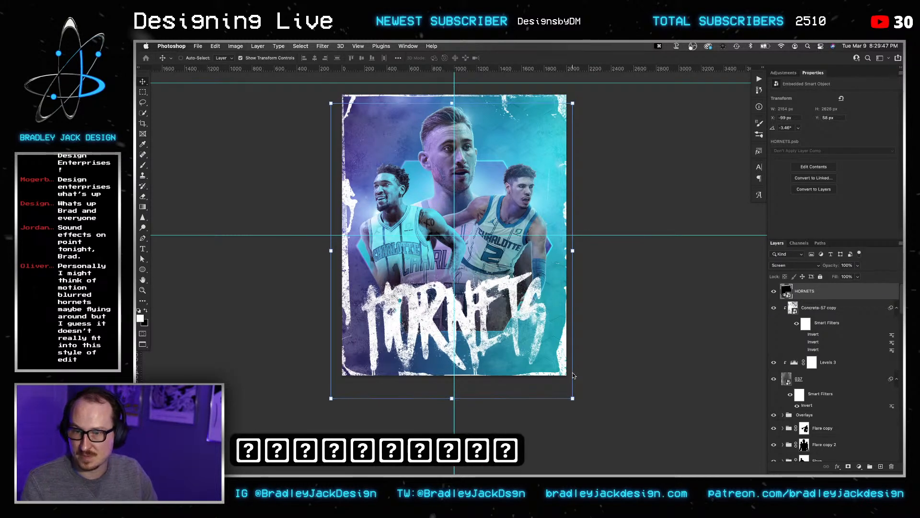
key(shift+Down)
key(shift+Down)
key(shift+Down)
key(shift+Down)
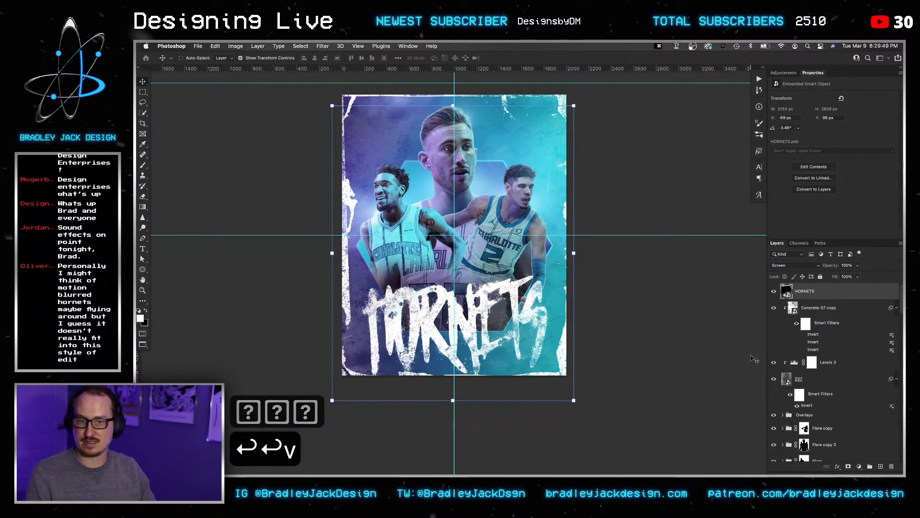
Glance at the Borders folder in Adobe Bridge, return to the Photoshop poster and save the document.
key(super+Tab)
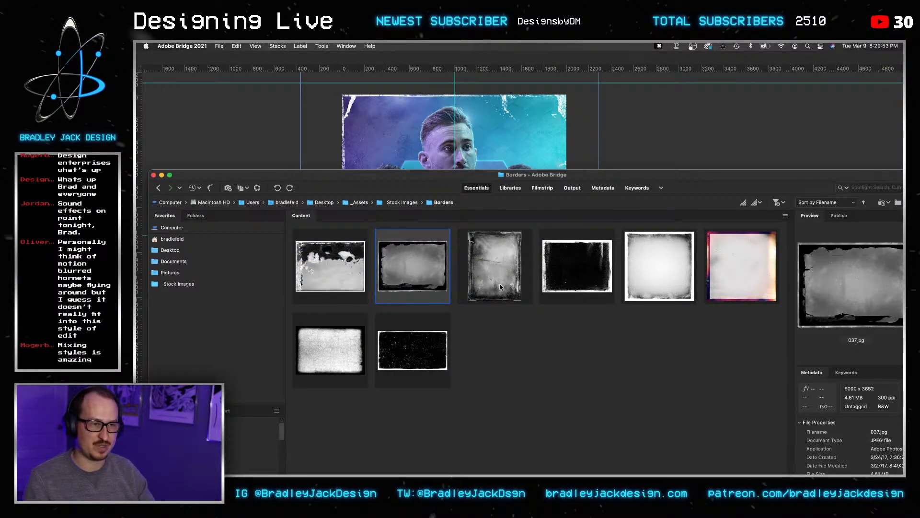
click(608, 133)
key(super+s)
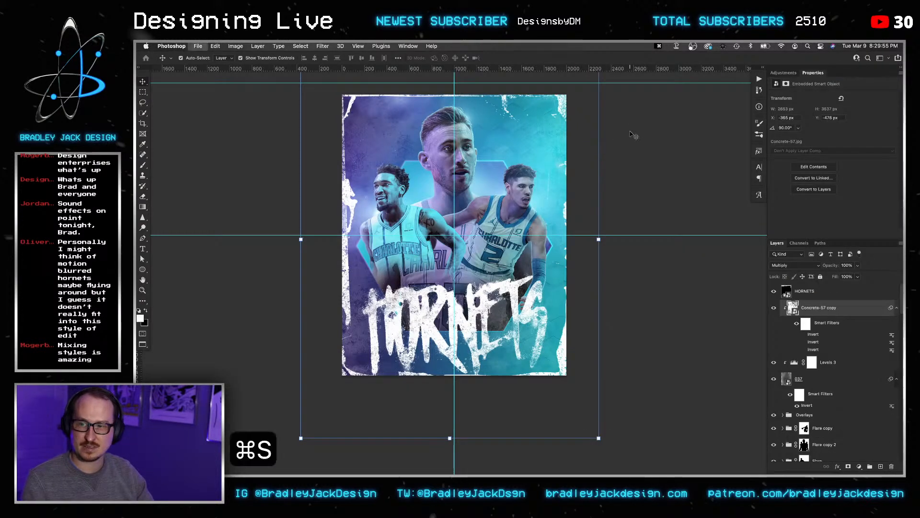
key(v)
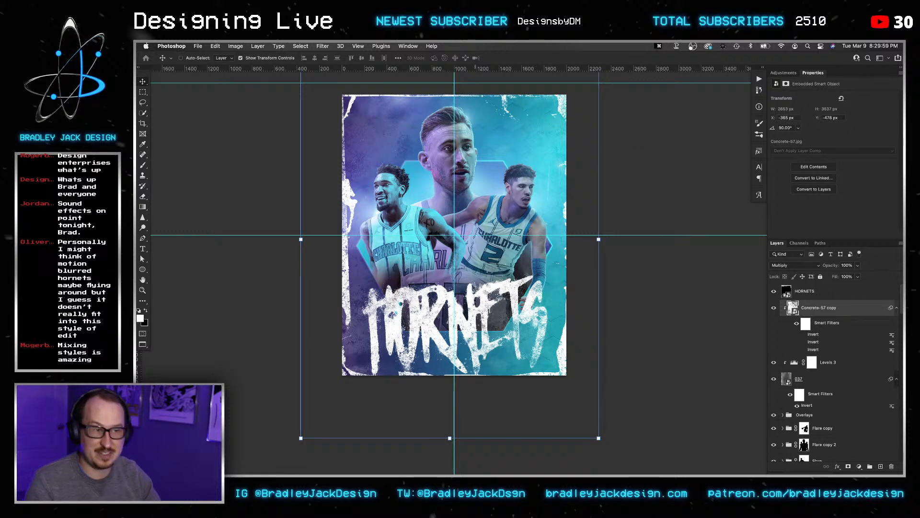
Switch to Safari, search Envato Elements for "hornet" and limit the results to 3D objects.
mouse_move(416, 447)
click(382, 449)
click(500, 97)
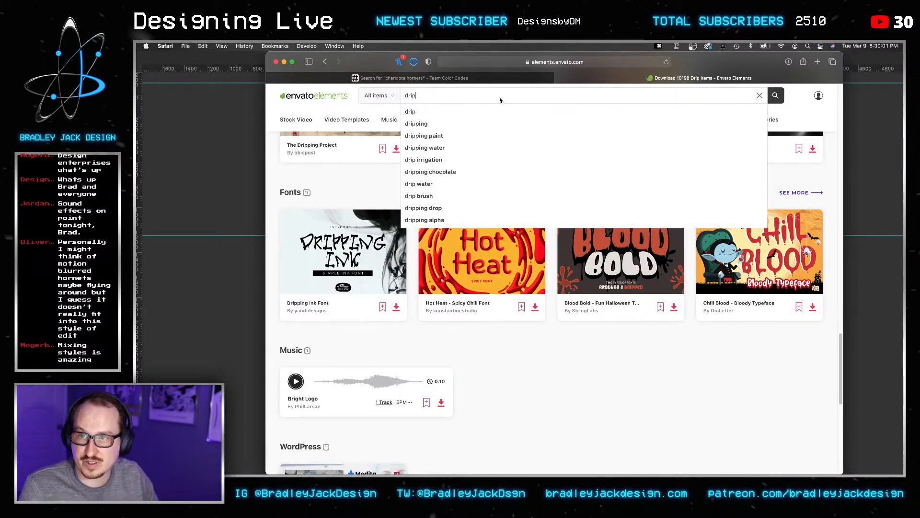
key(super+a)
text(hornet)
key(Return)
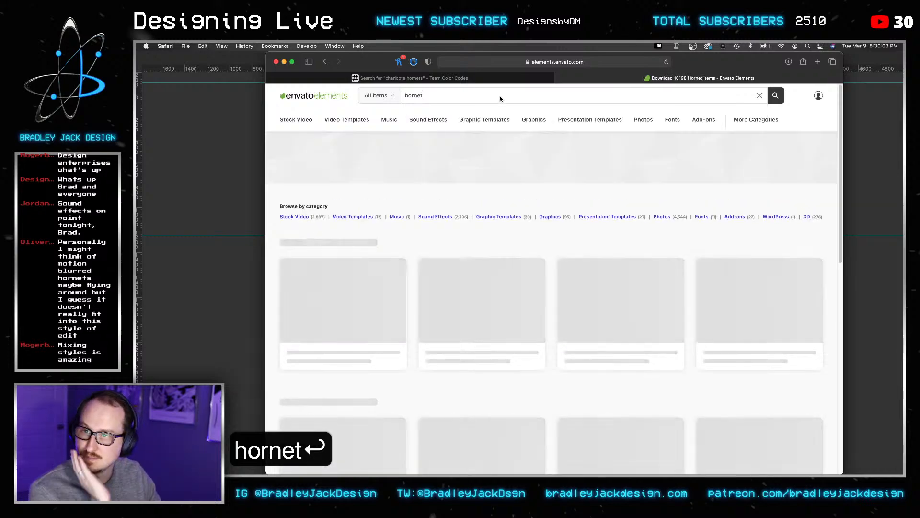
scroll(381, 219, down, 10)
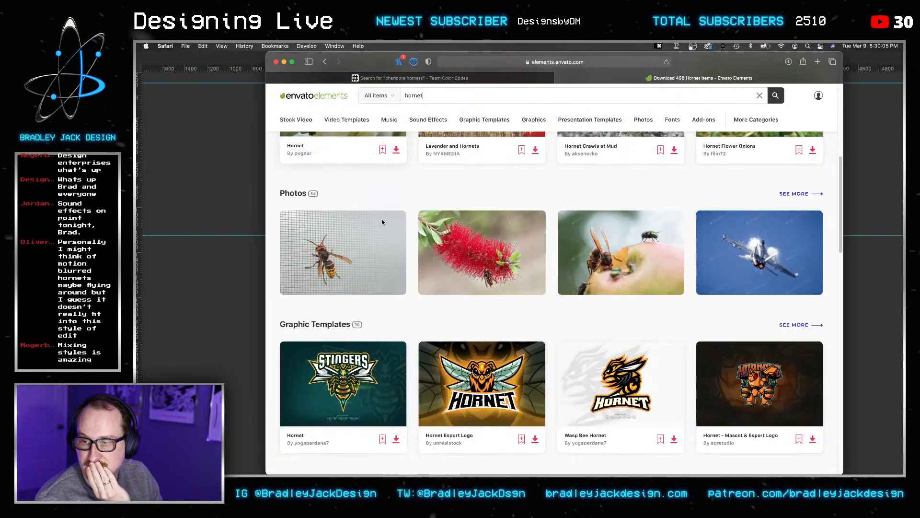
scroll(382, 222, down, 2)
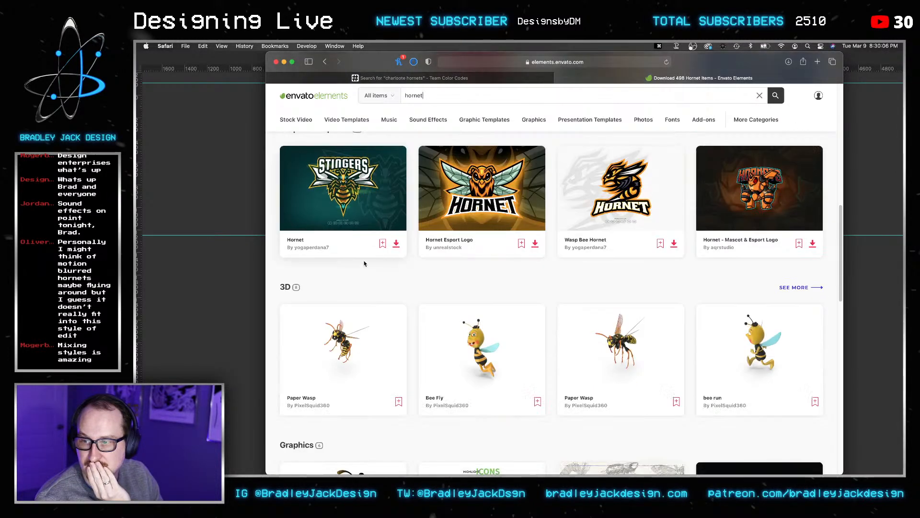
click(285, 286)
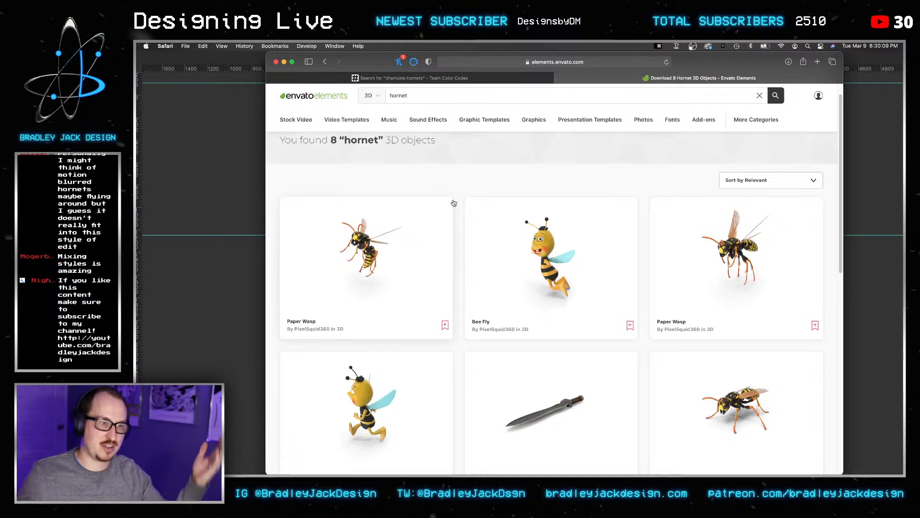
Look through the 3D hornet results and open the Paper Wasp with raised wings in the first row.
scroll(556, 219, down, 5)
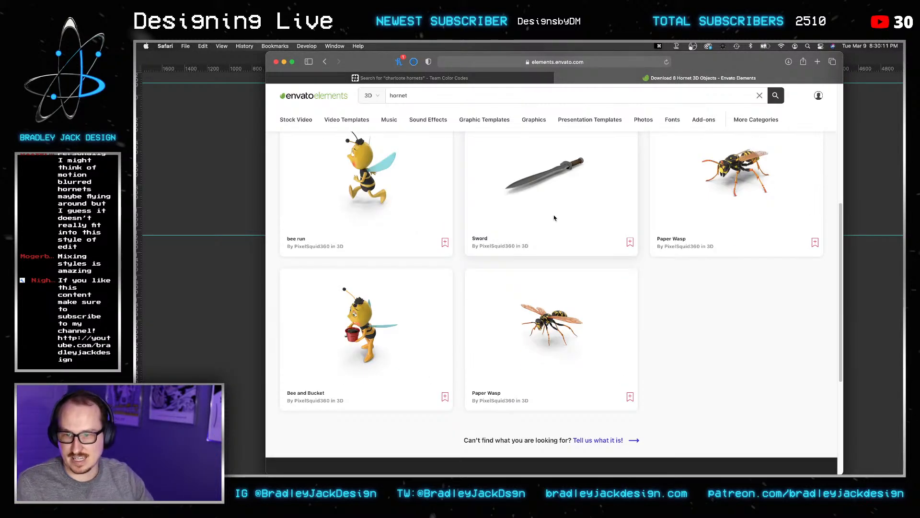
scroll(554, 217, up, 5)
click(747, 237)
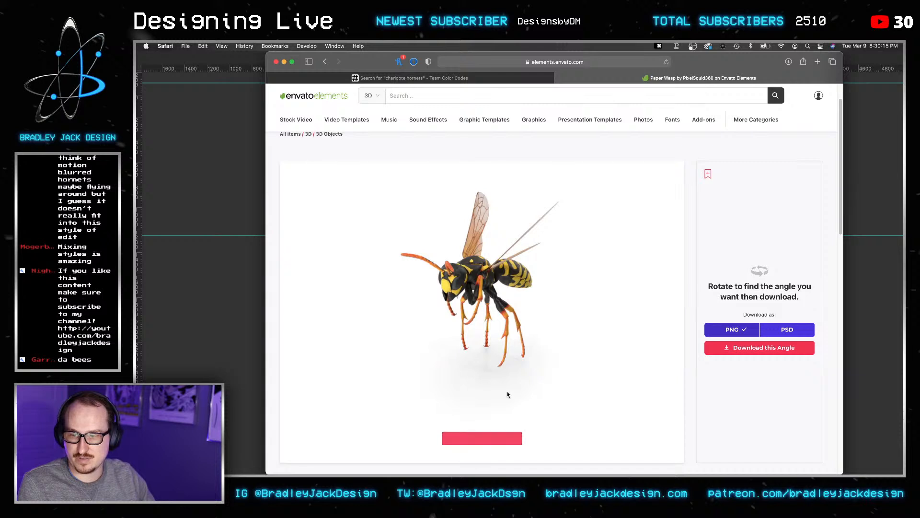
scroll(532, 313, down, 1)
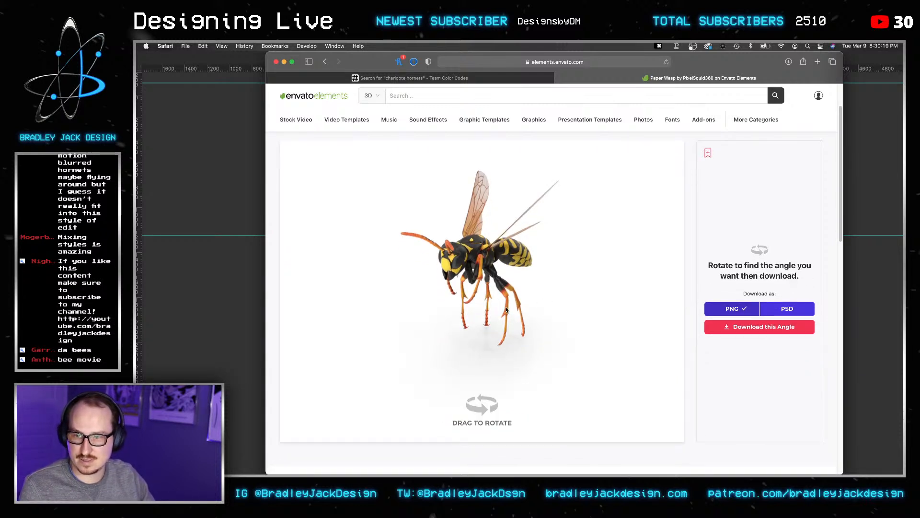
Rotate the Paper Wasp to a lower, left-facing angle and download it as a PNG without a license.
drag(489, 265, 478, 262)
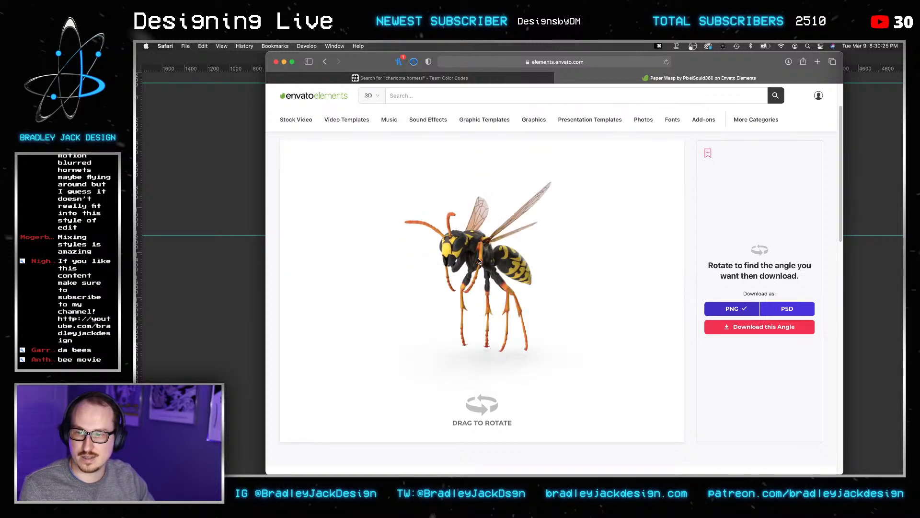
click(746, 327)
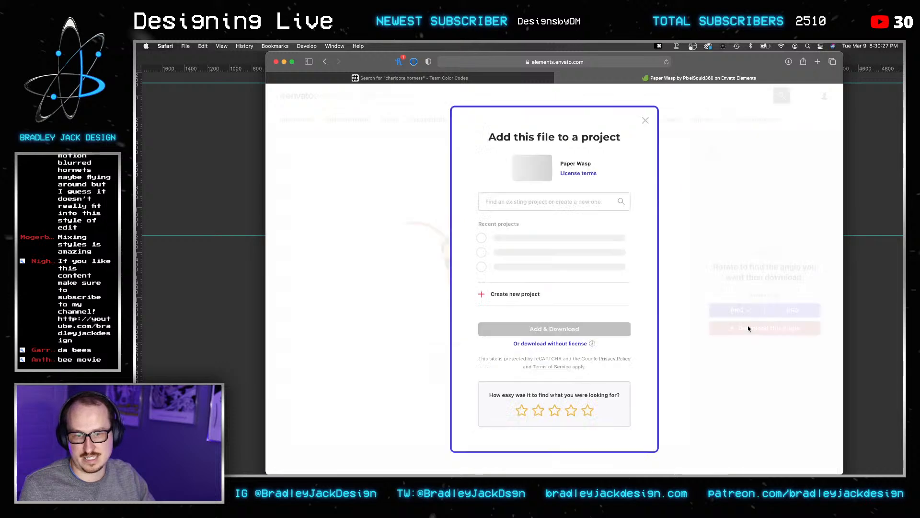
click(545, 343)
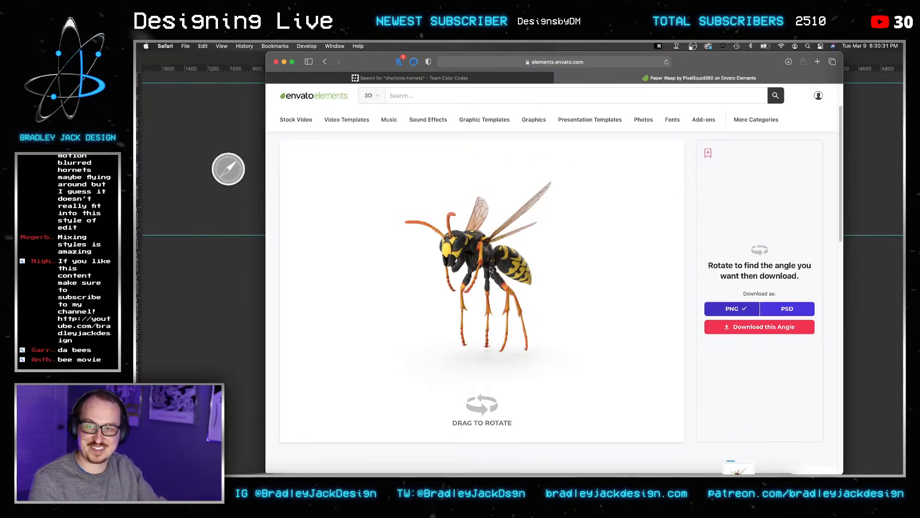
Rotate the Paper Wasp to face right seen from above, download that angle without a license, and return to the search results.
drag(490, 269, 483, 267)
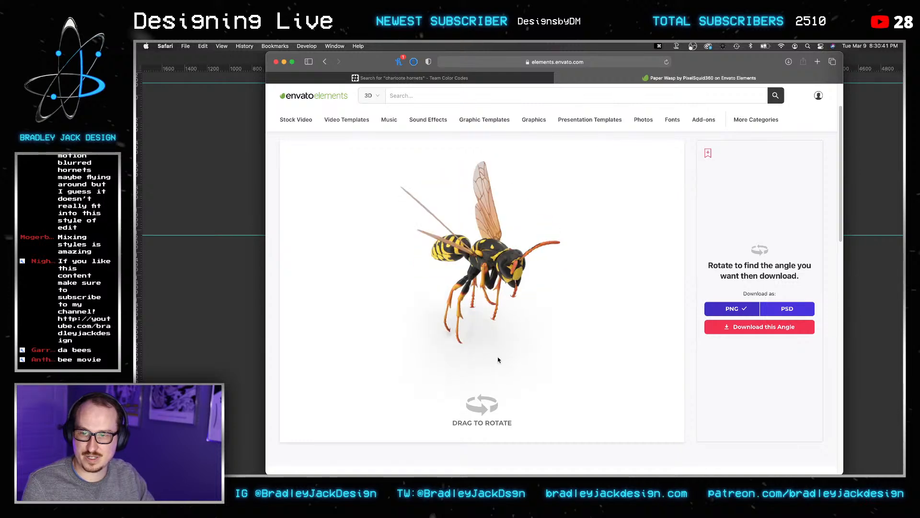
click(769, 329)
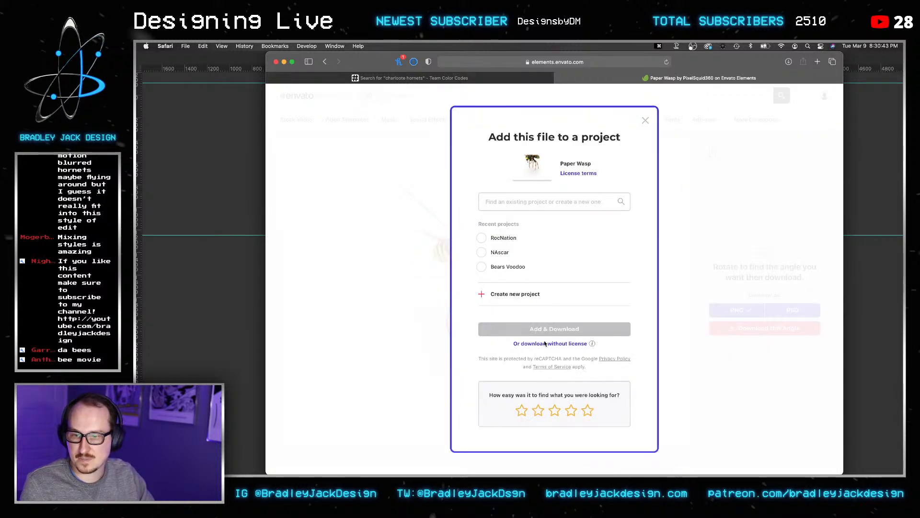
click(325, 62)
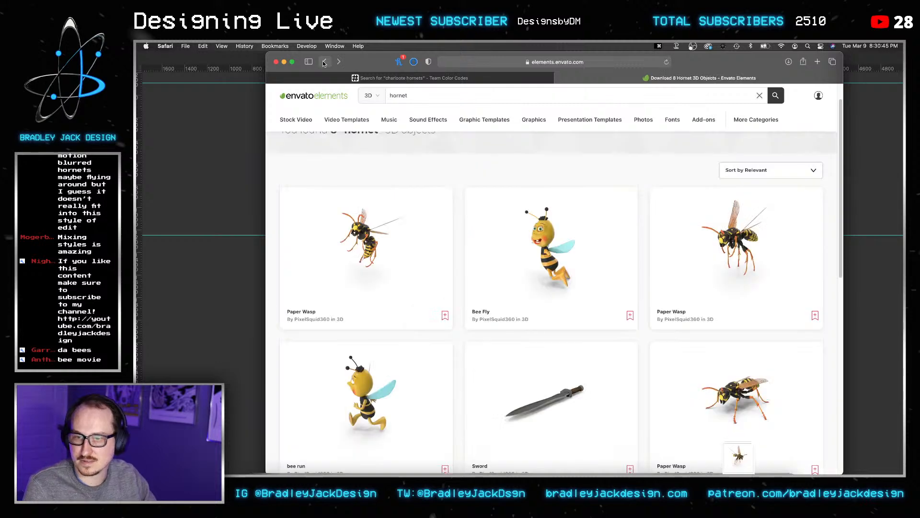
Browse further through the hornet results and open the Paper Wasp with widely spread orange wings.
scroll(473, 227, down, 2)
scroll(473, 227, down, 5)
click(527, 225)
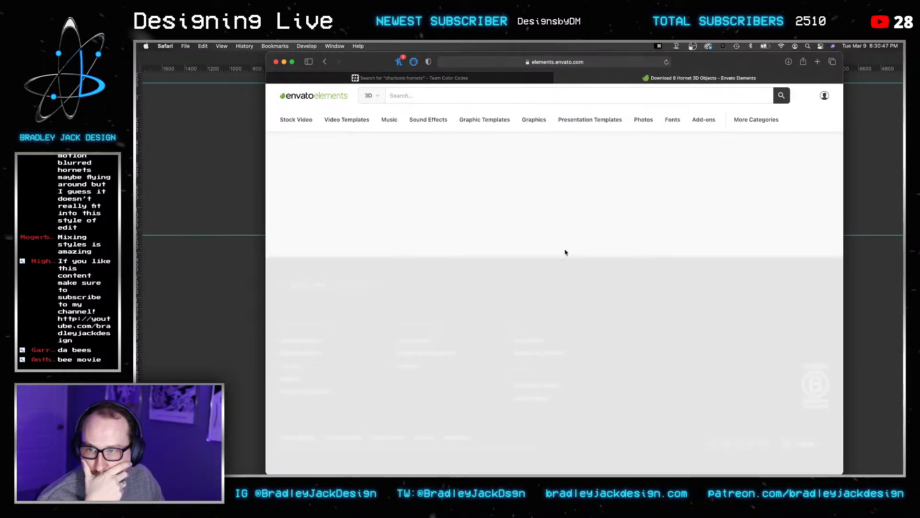
Rotate the Paper Wasp so its head faces right with level wings, and download that angle as a PNG.
scroll(504, 376, down, 1)
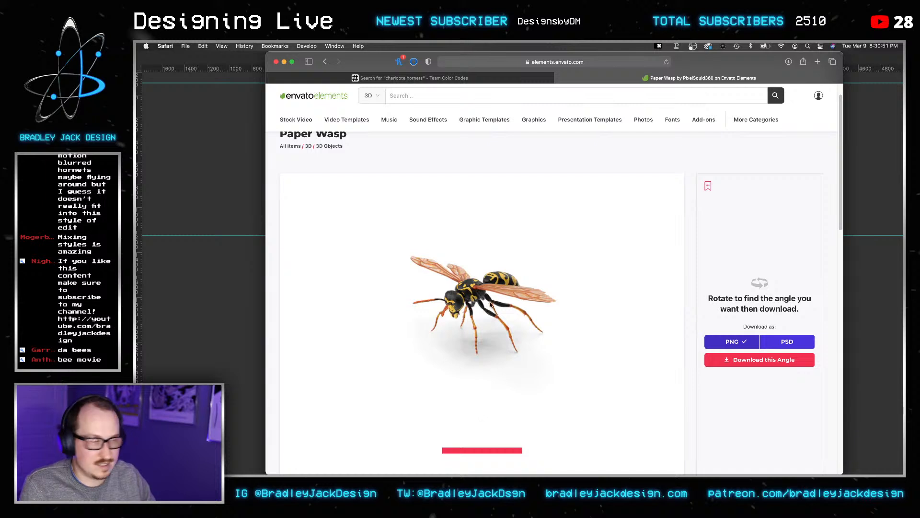
scroll(488, 302, down, 2)
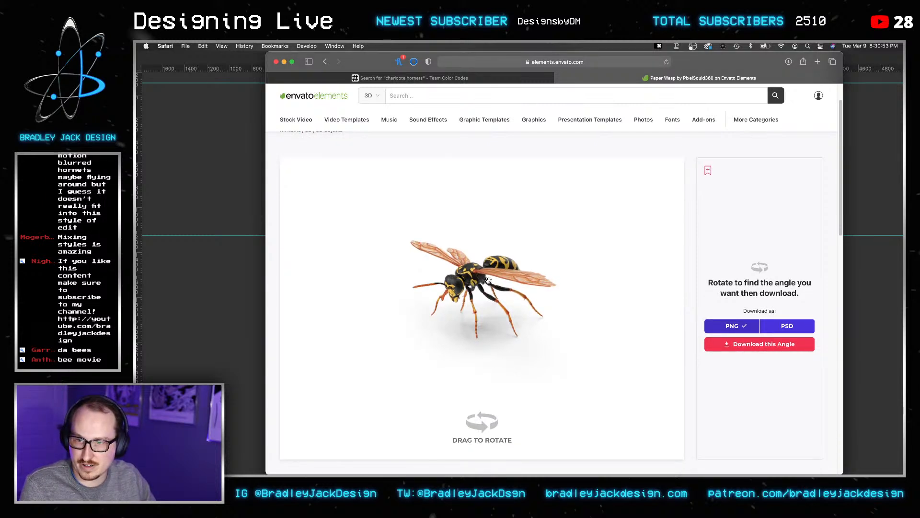
drag(488, 280, 515, 278)
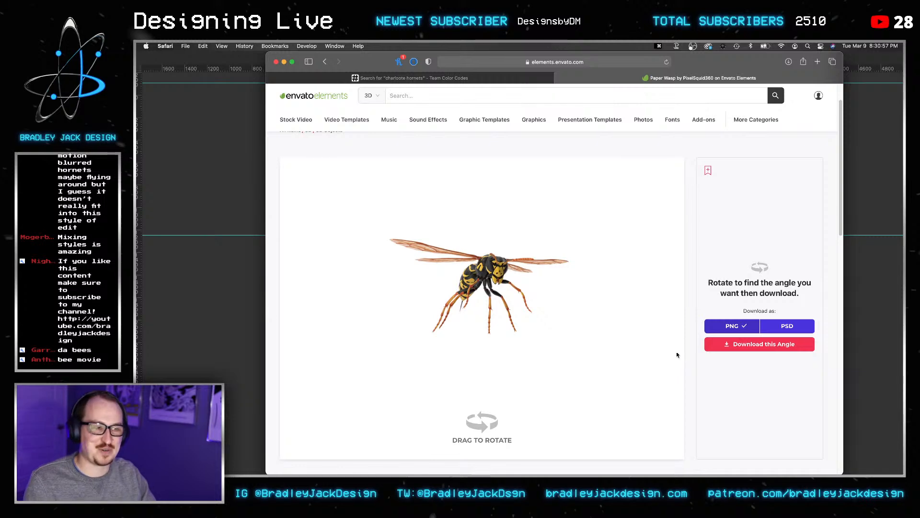
click(722, 347)
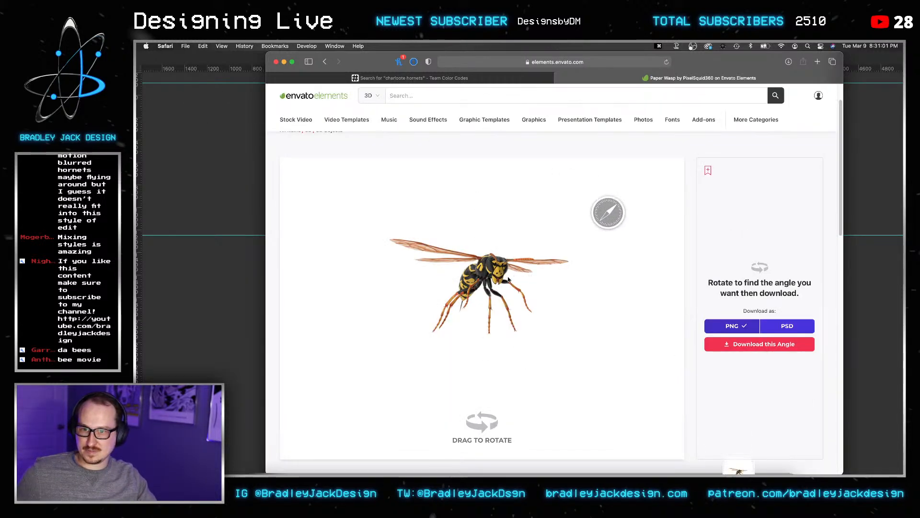
Rotate the Paper Wasp to face left seen from slightly above, and download that angle without a license.
mouse_move(500, 273)
mouse_down()
mouse_move(446, 273)
mouse_move(516, 273)
mouse_move(503, 280)
mouse_up()
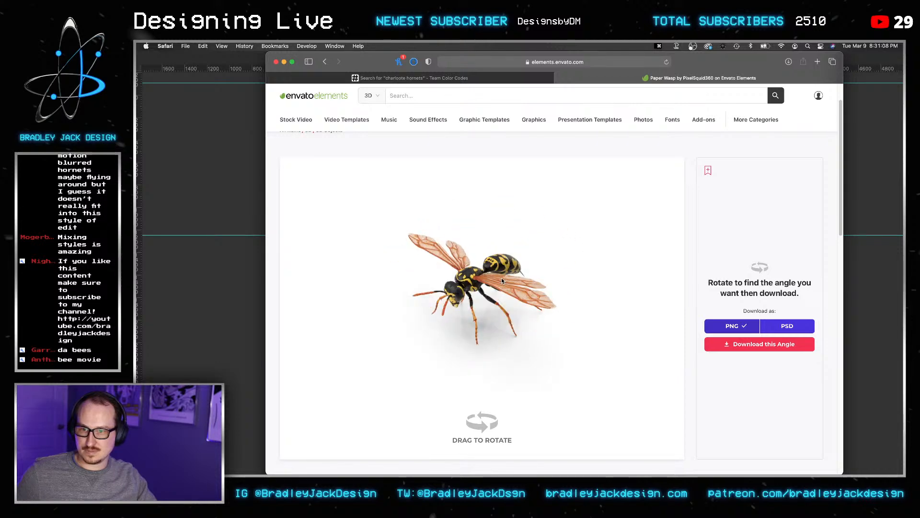
click(755, 344)
click(564, 345)
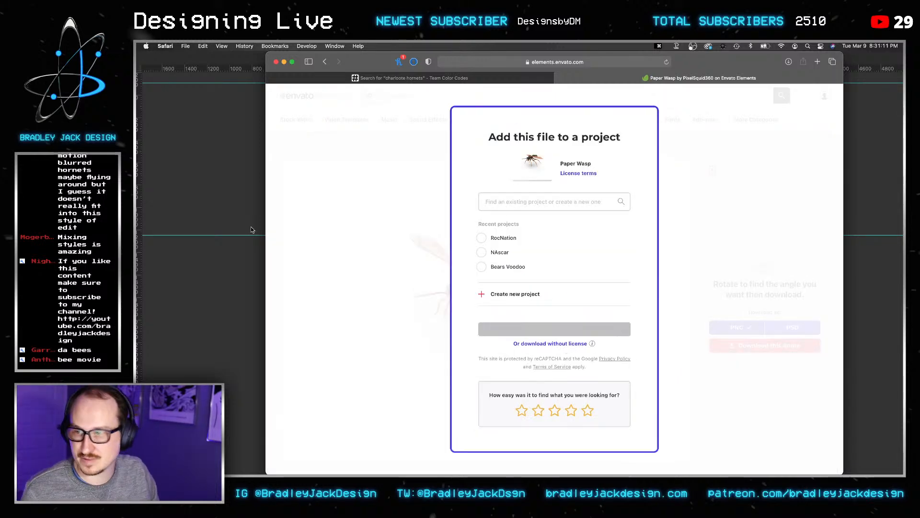
Switch to Photoshop and place the right-facing Paper Wasp PNG from Downloads directly above the Hexago lines group.
click(252, 230)
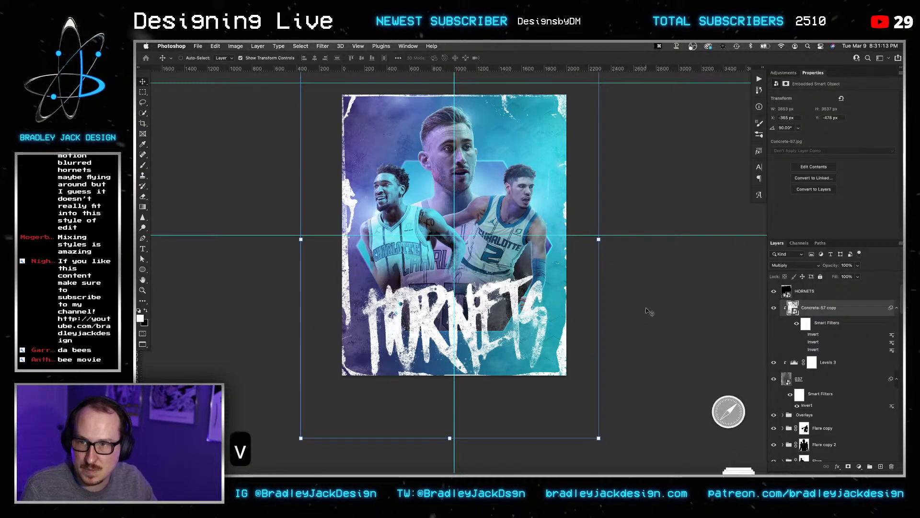
scroll(822, 383, down, 10)
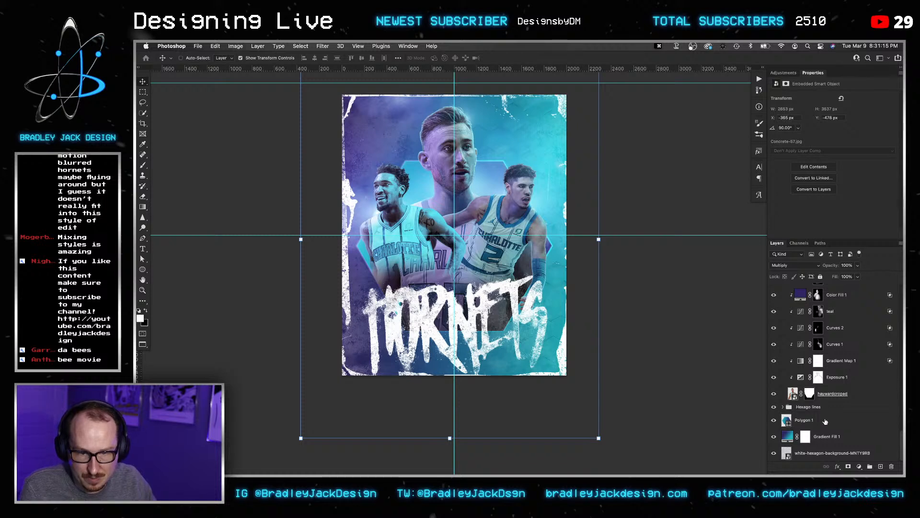
click(818, 409)
click(739, 450)
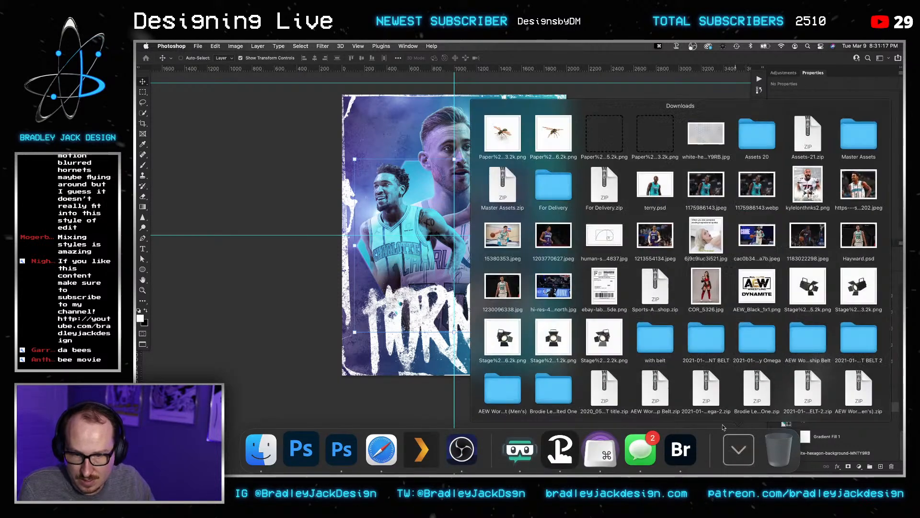
drag(562, 143, 502, 204)
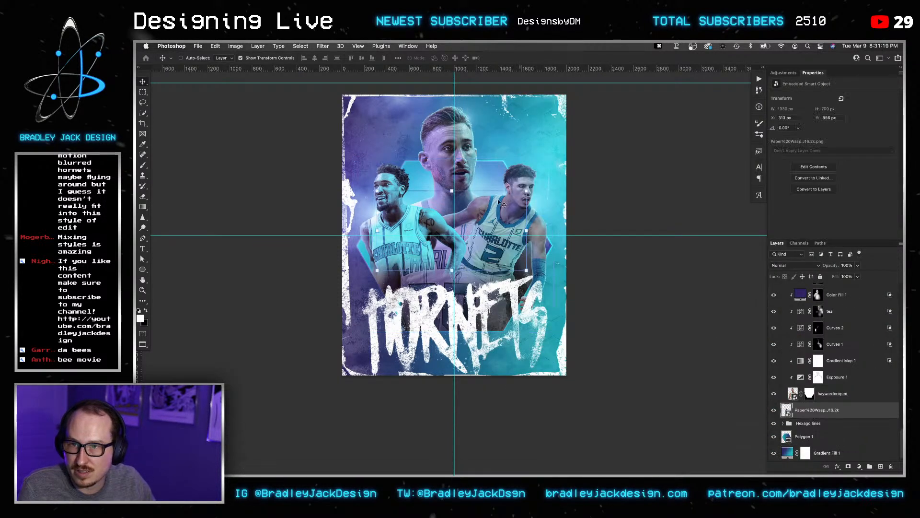
Scale the wasp to about 967 px wide and position it in the poster's upper-right corner, at about X 1043 px, Y 90 px.
drag(528, 159, 529, 124)
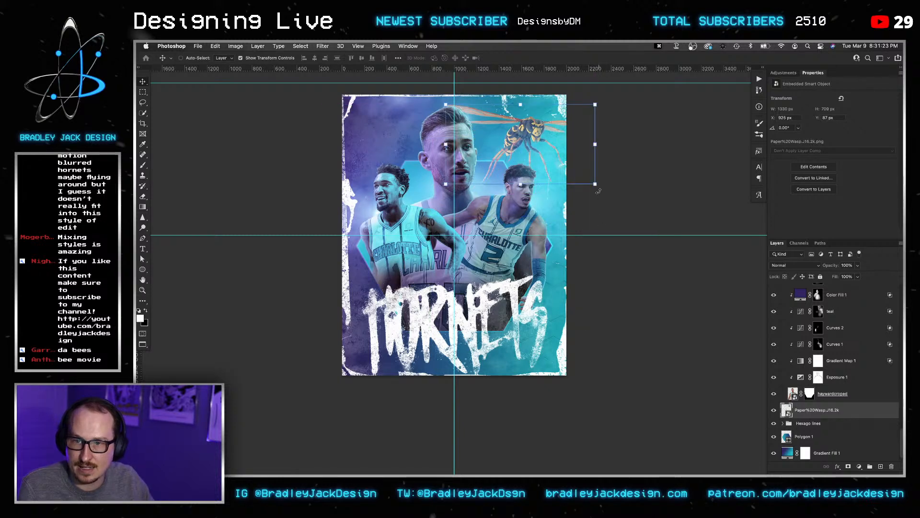
drag(599, 191, 593, 216)
key(Return)
key(Return)
key(v)
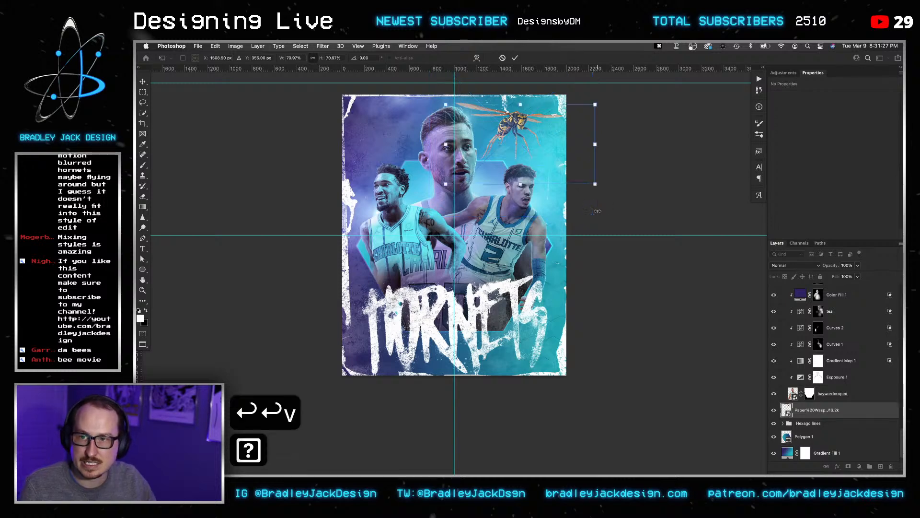
key(shift+Right)
key(shift+Right)
key(shift+Down)
key(shift+Down)
key(Right)
key(Down)
key(Right)
key(Right)
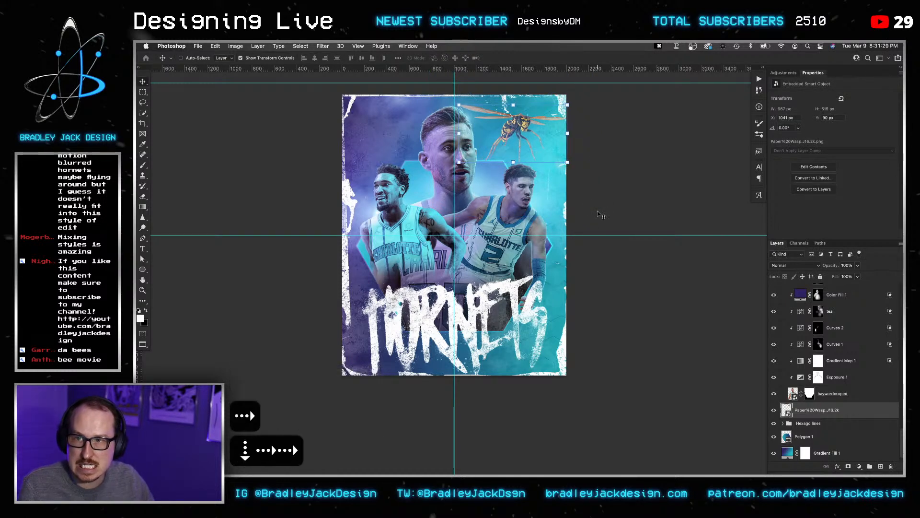
key(Right)
key(Right)
key(v)
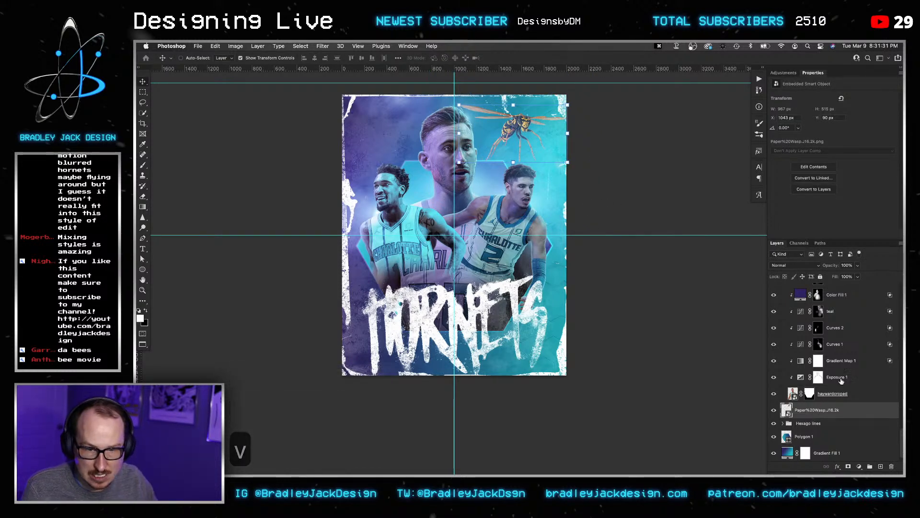
Clip a copy of Gradient Map 1 to the wasp, with Normal blending, 100% opacity and full 0–255 Blend If ranges.
drag(836, 361, 790, 415)
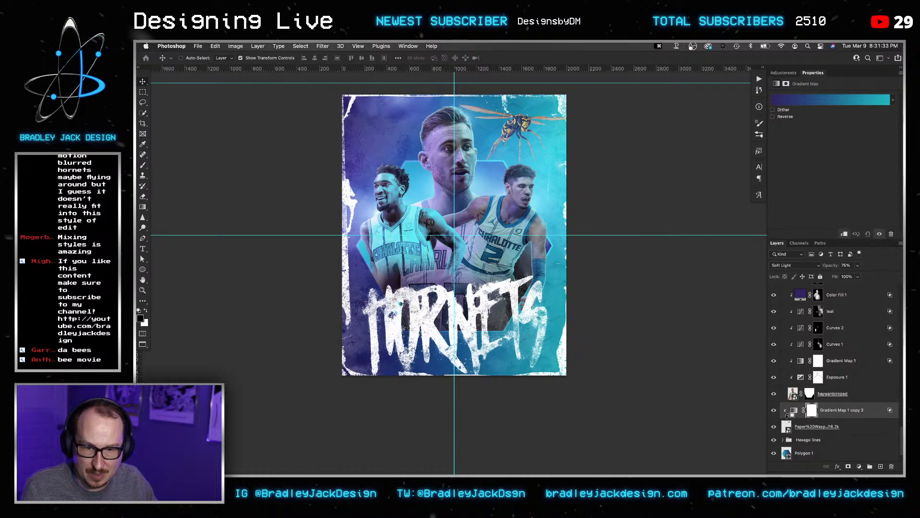
key(v)
key(v)
key(alt+shift+n)
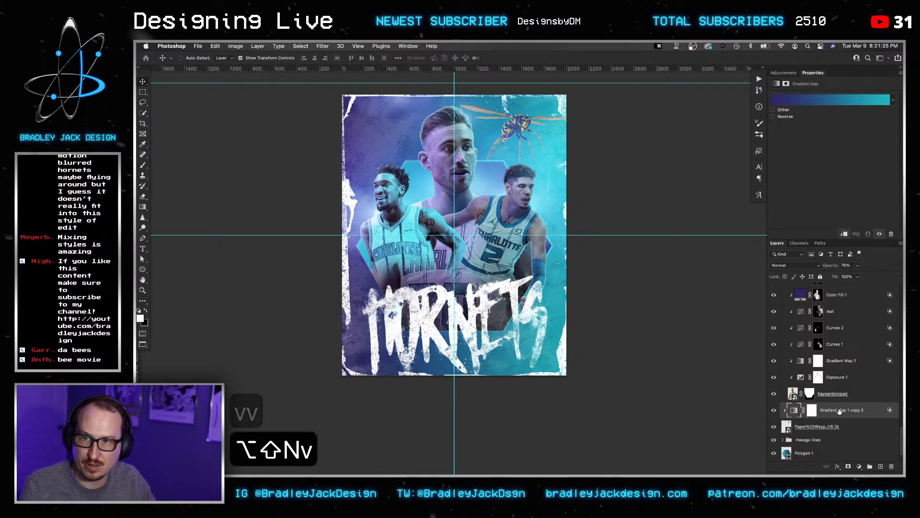
key(0)
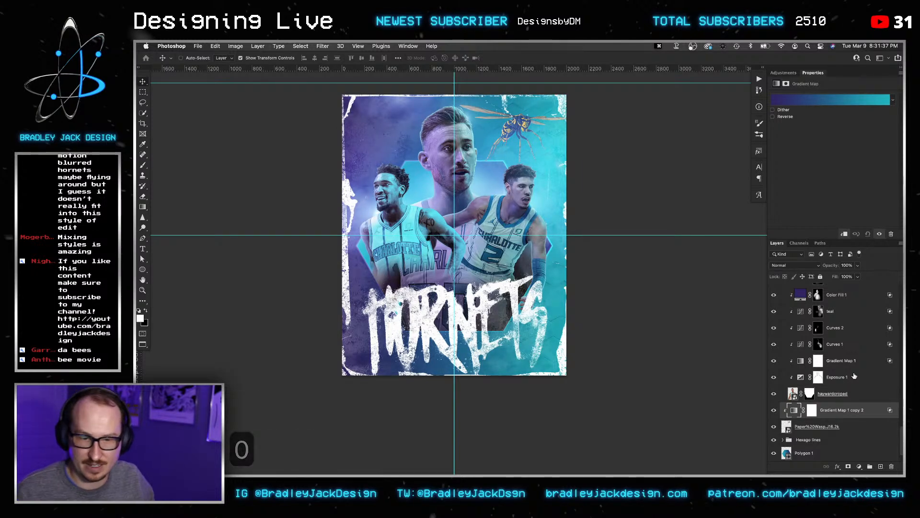
double_click(867, 412)
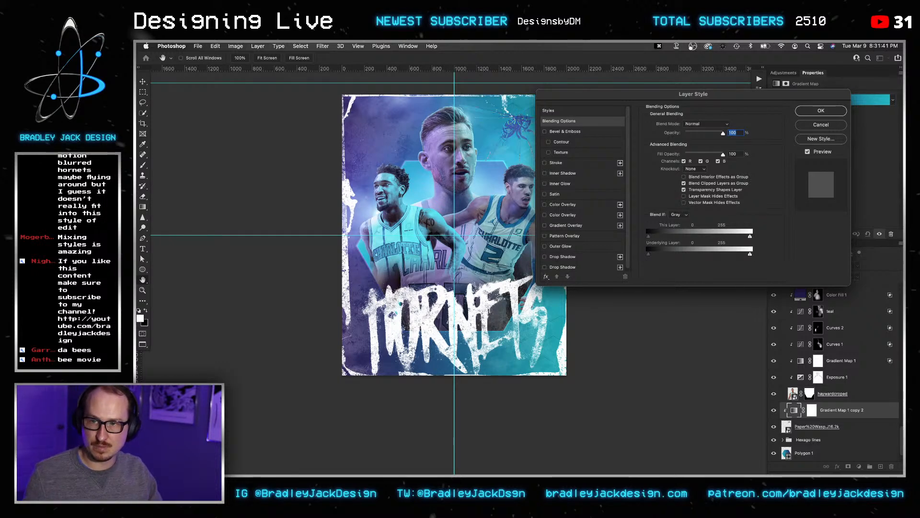
click(820, 111)
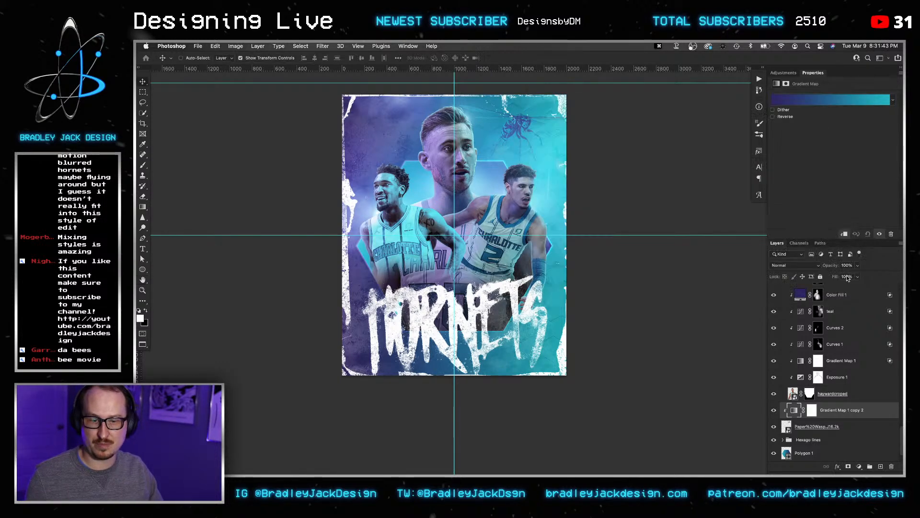
Add a black color stop at the dark end of the wasp's gradient map, before the purple stop.
click(827, 101)
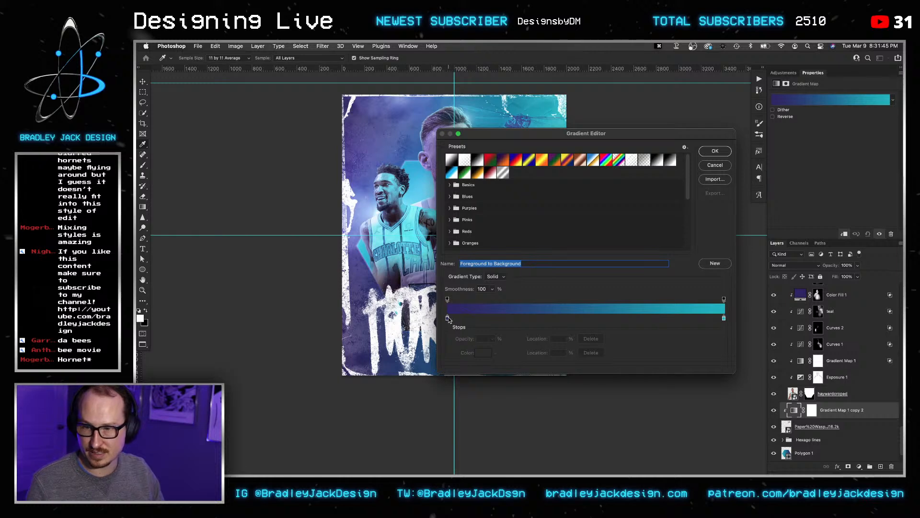
drag(448, 318, 466, 319)
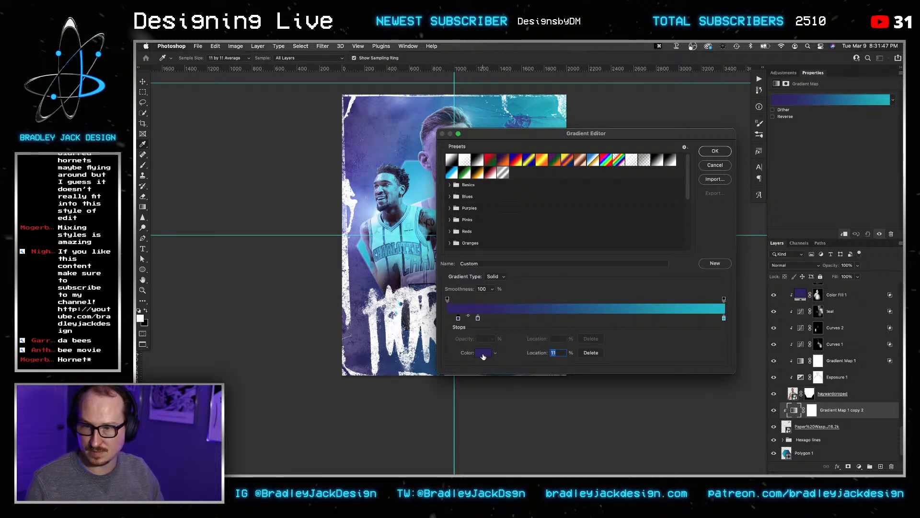
click(483, 353)
drag(353, 280, 358, 292)
click(455, 179)
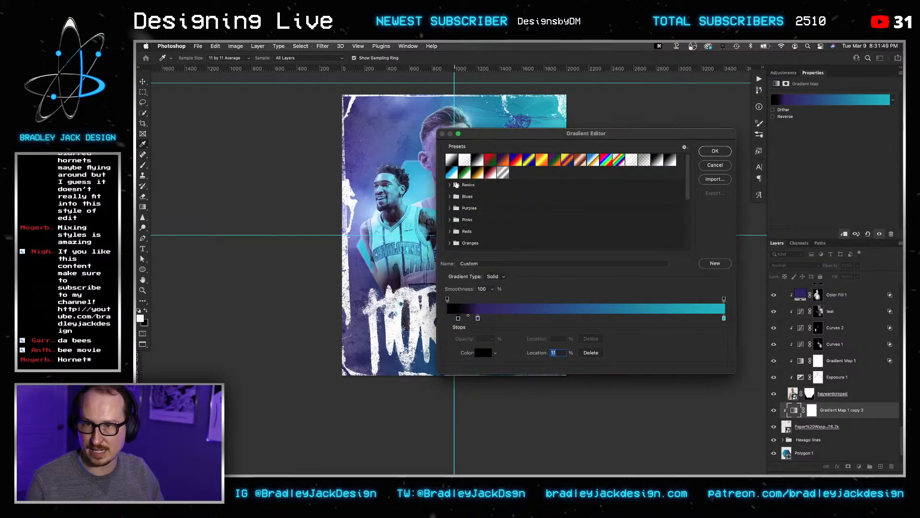
drag(543, 142, 636, 195)
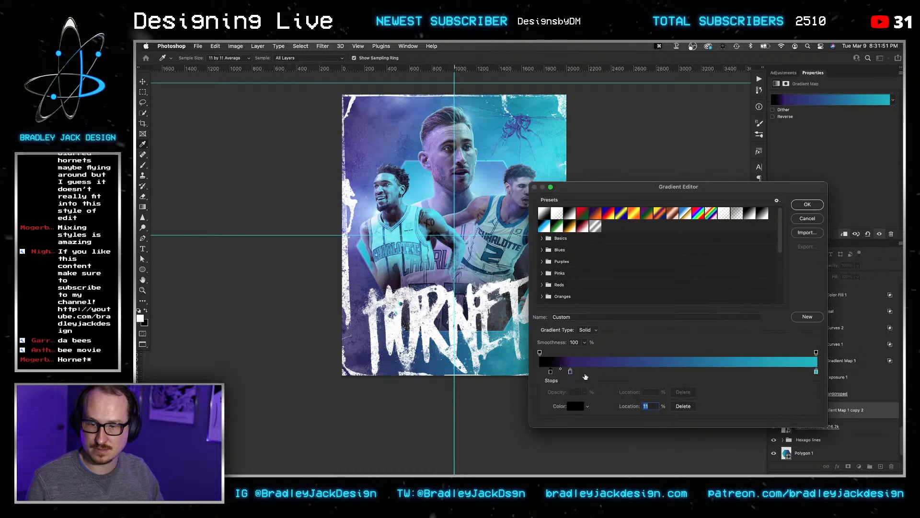
Reposition the gradient's purple stop at 38% and the black stop at 0%.
drag(571, 374, 573, 393)
click(654, 372)
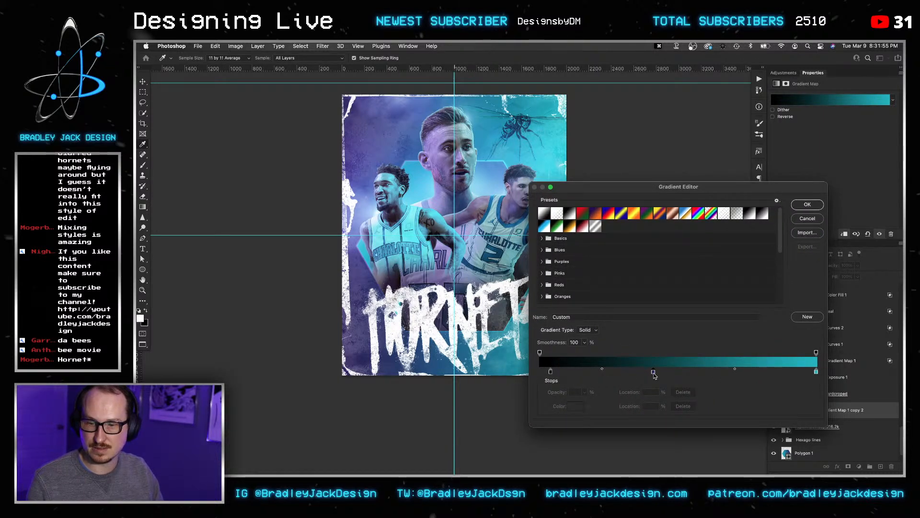
drag(654, 372, 646, 372)
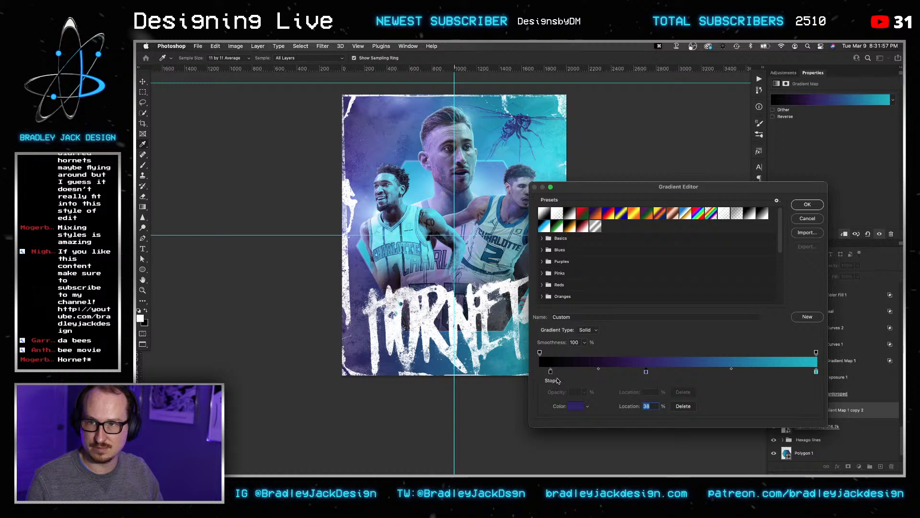
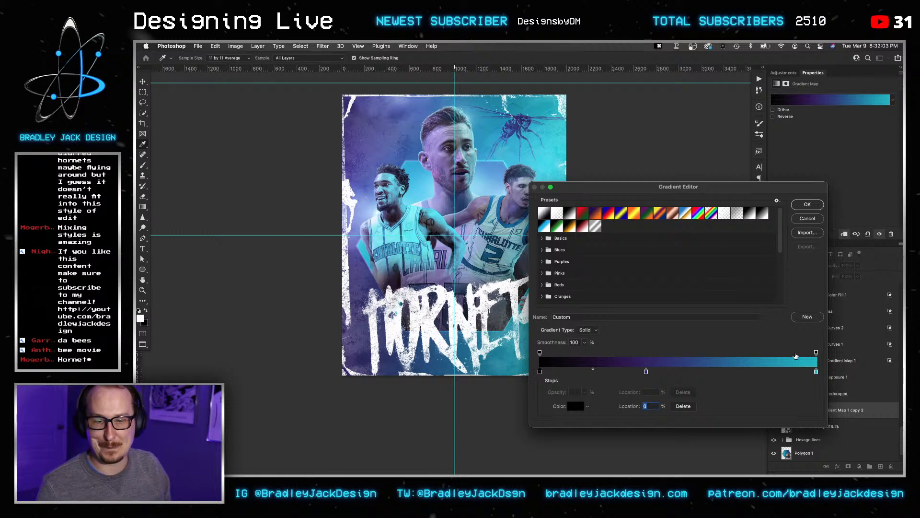
Make the gradient's 100% stop white, place a turquoise stop at 72%, and apply the edited gradient.
drag(815, 373, 772, 374)
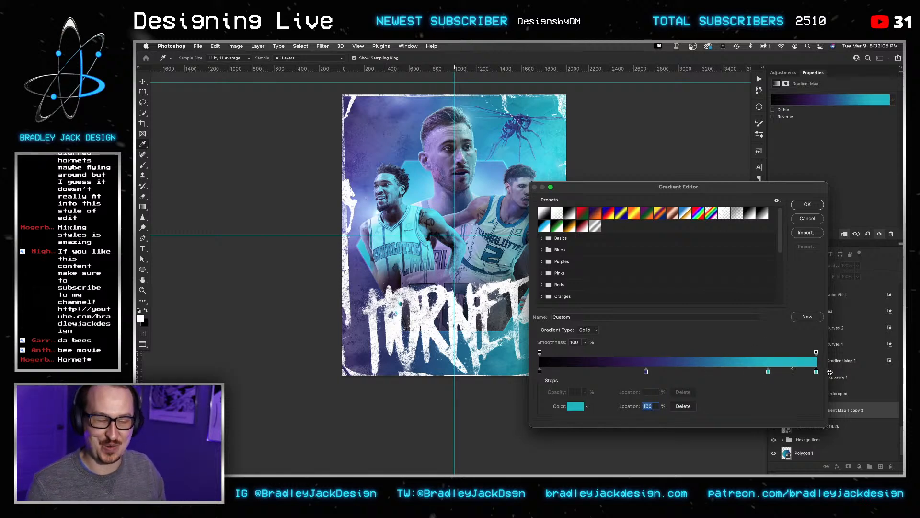
click(570, 406)
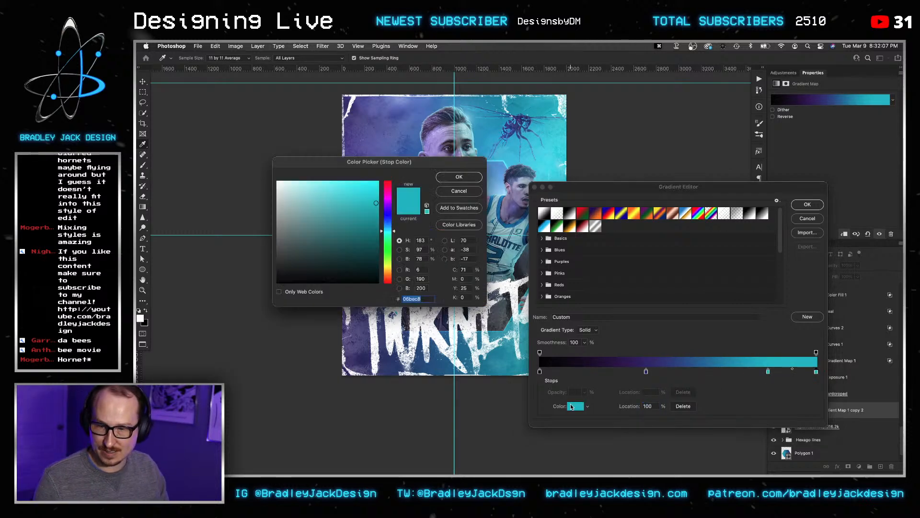
drag(307, 196, 294, 170)
click(459, 177)
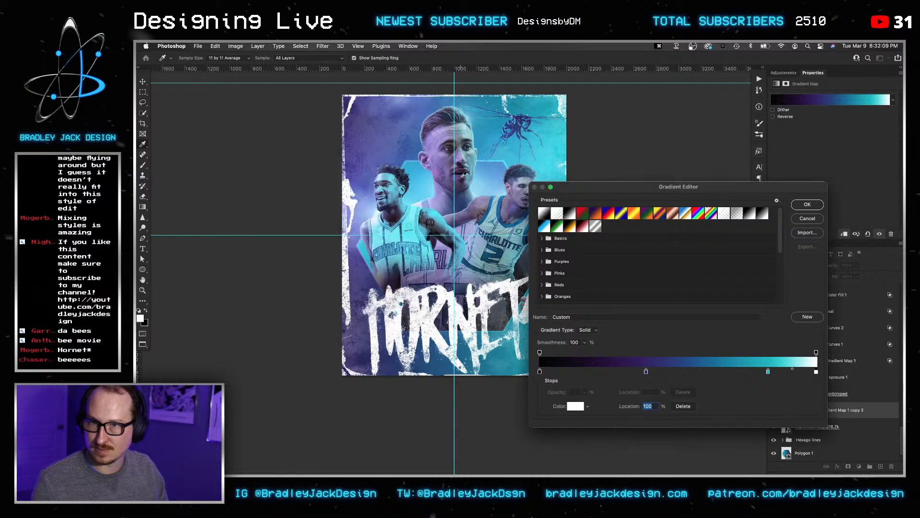
drag(767, 373, 742, 374)
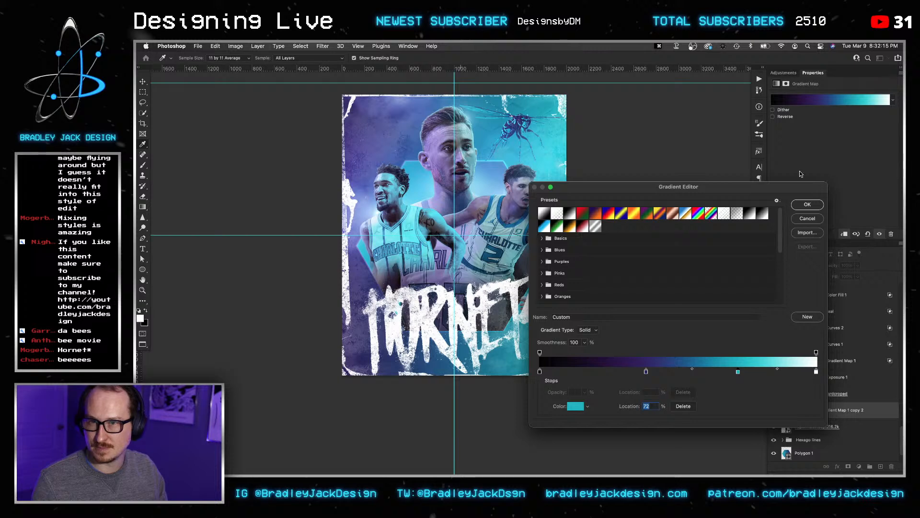
click(807, 205)
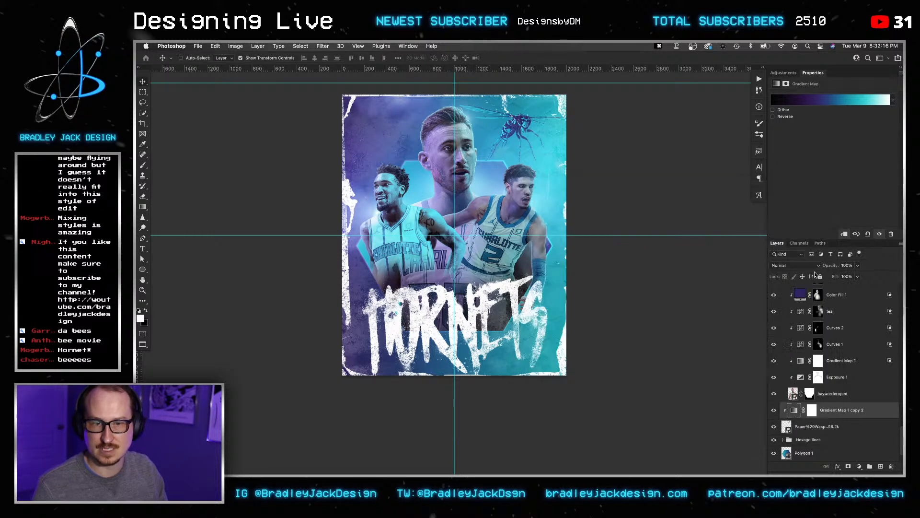
Place Paper%20Wasp.F15.2k.png from the Downloads folder into the poster as a smart object above the first wasp's gradient map.
click(846, 427)
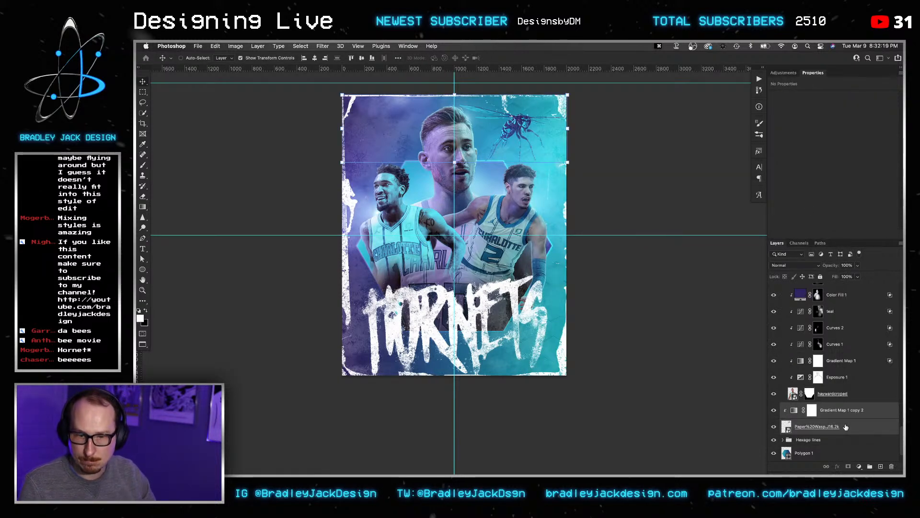
click(738, 449)
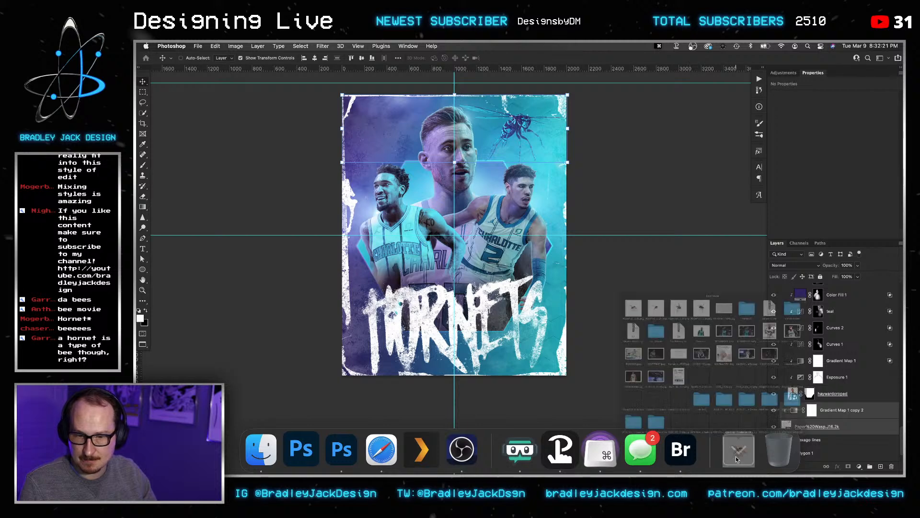
drag(623, 156, 571, 277)
key(Return)
key(Return)
key(Return)
key(i)
key(v)
key(v)
Flip the placed wasp horizontally with a negative width and move it to the poster's upper-left area, above the left player.
key(super+t)
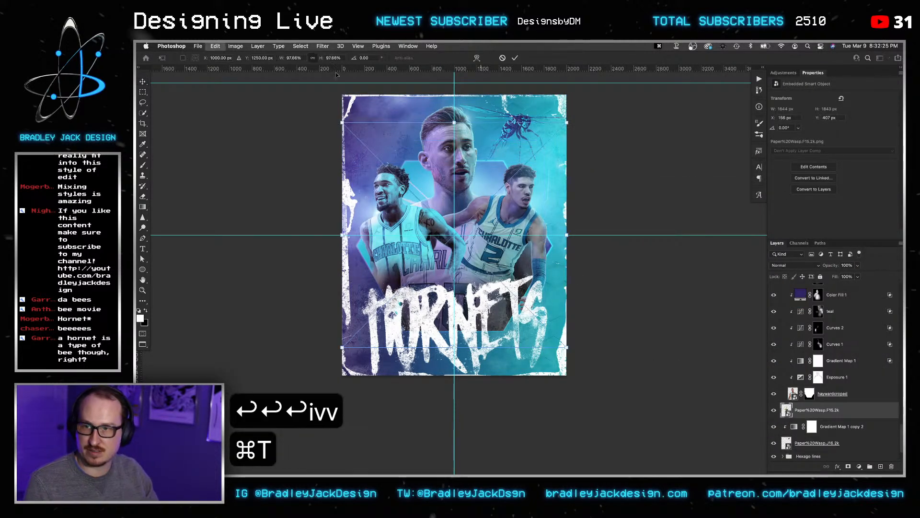
click(293, 59)
key(Left)
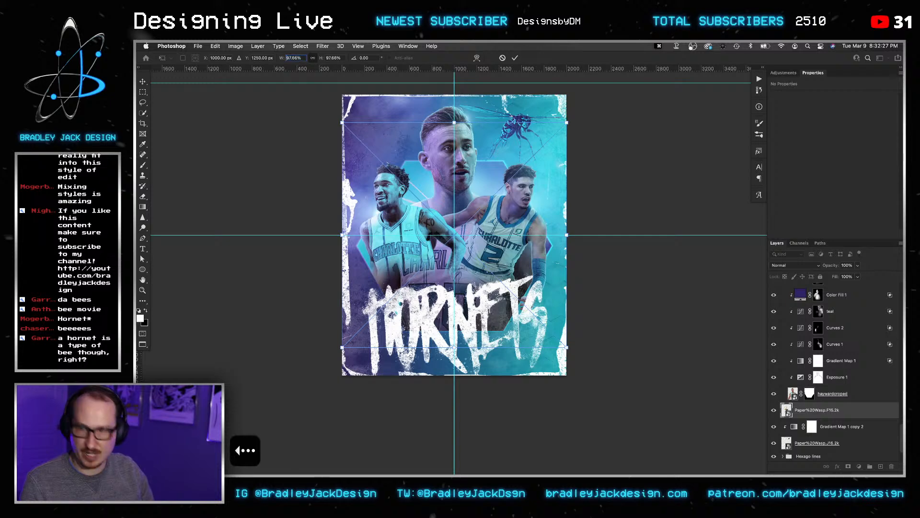
text(-)
key(Return)
key(Return)
key(Return)
key(v)
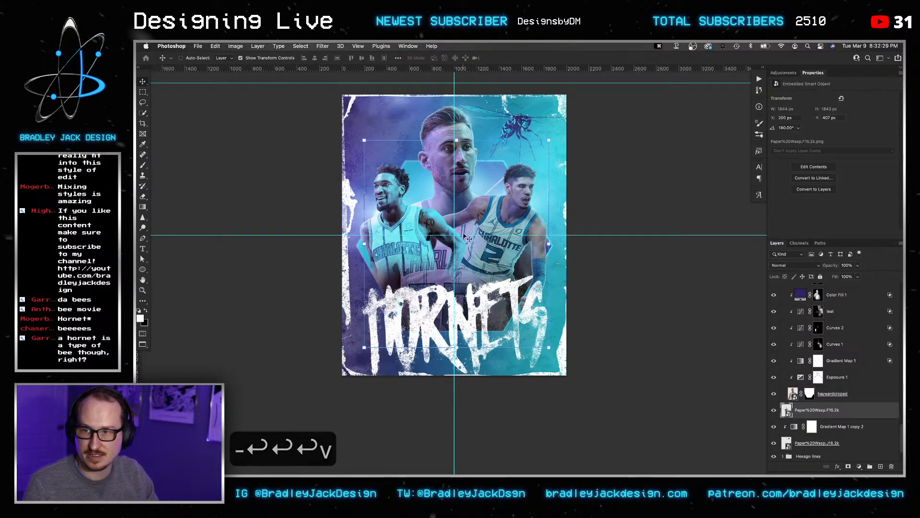
drag(445, 197, 426, 192)
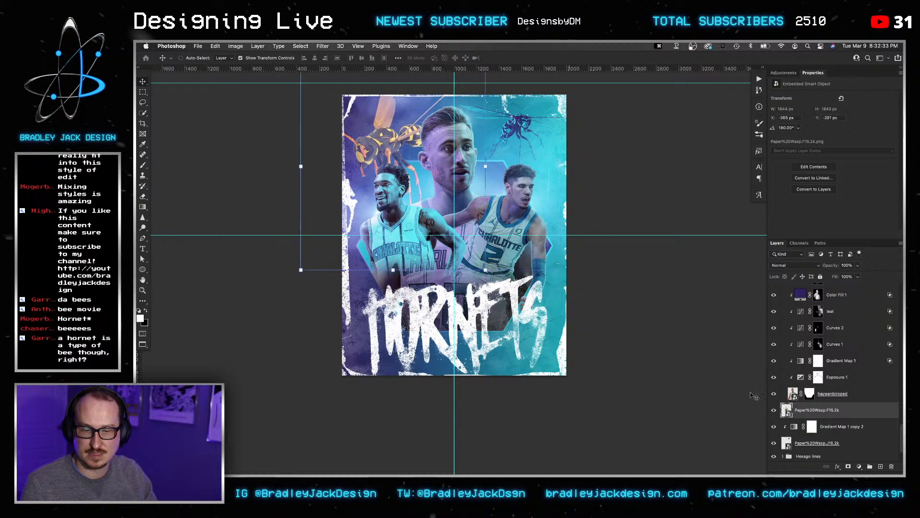
Duplicate Gradient Map 1 copy 2 above the new wasp layer and clip the duplicate to it.
drag(829, 430, 827, 407)
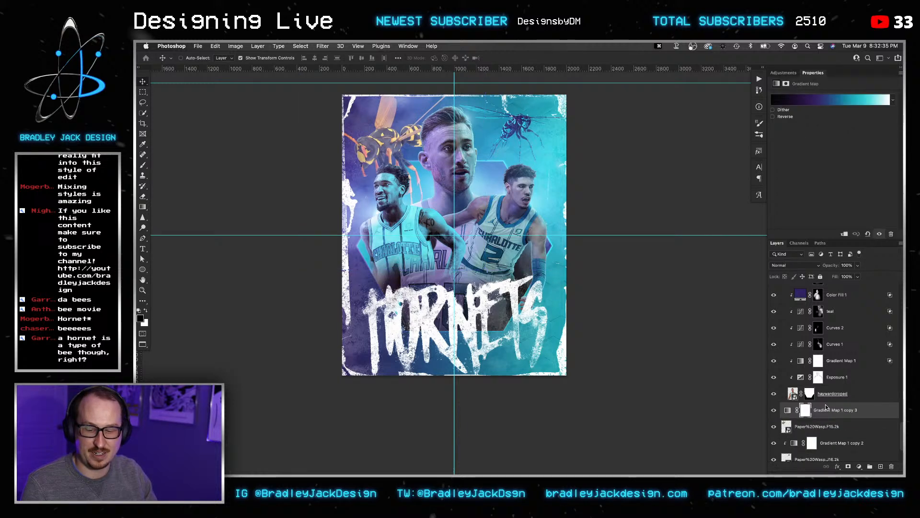
alt+click(804, 417)
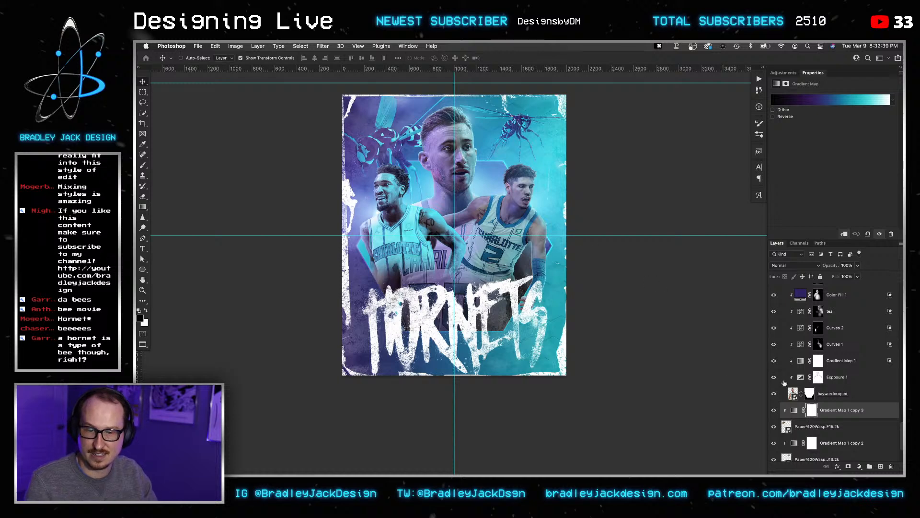
Shift the upper-left wasp slightly right and scale it down proportionally to about 68.6%.
click(829, 426)
key(v)
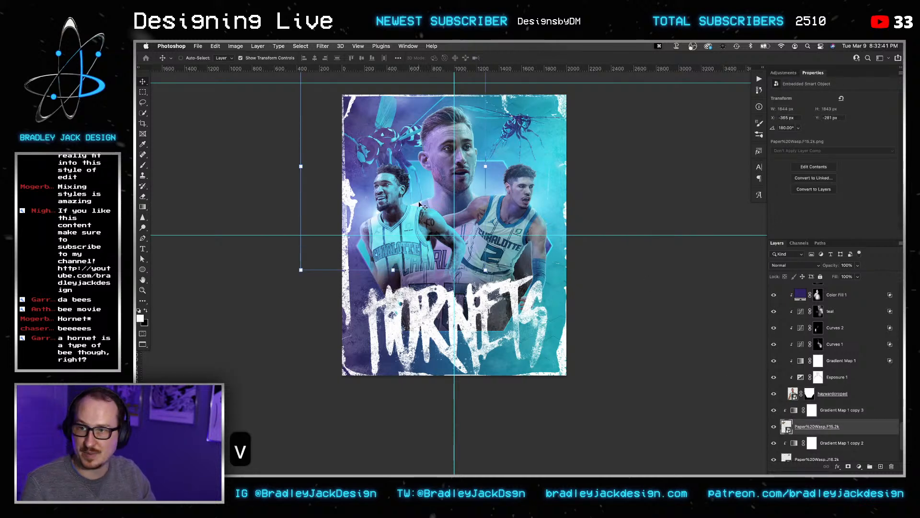
drag(420, 204, 445, 213)
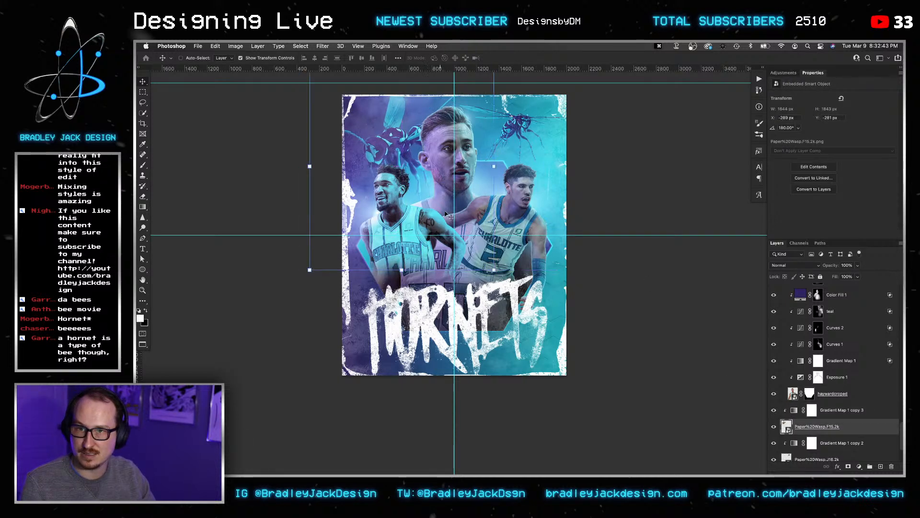
drag(493, 269, 476, 238)
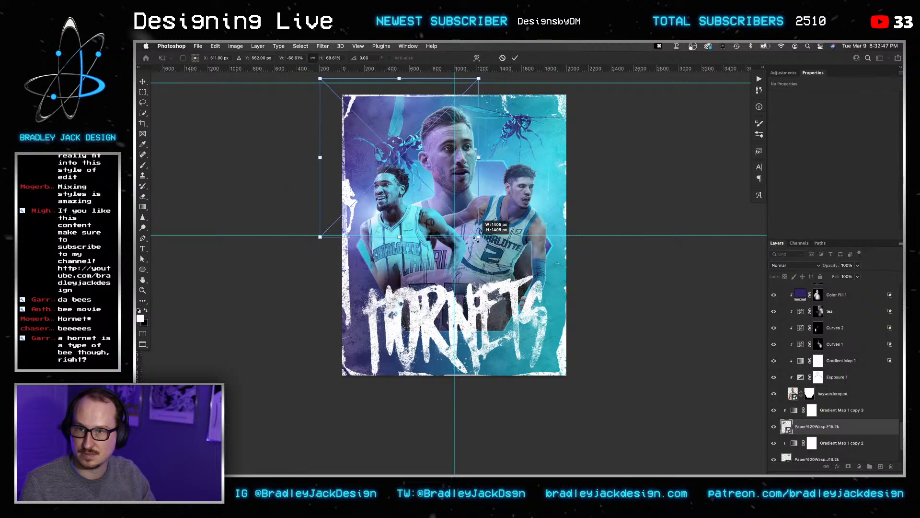
key(Return)
key(v)
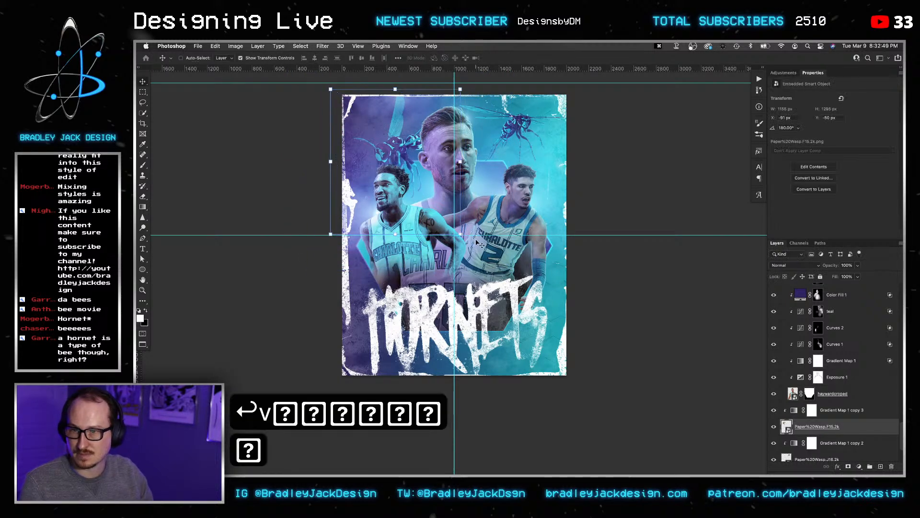
Nudge the upper-left wasp left and slightly up, to about X -133 px and Y -84 px.
key(shift+Left)
key(shift+Left)
key(shift+Left)
key(shift+Up)
key(shift+Up)
key(shift+Up)
key(Up)
key(Up)
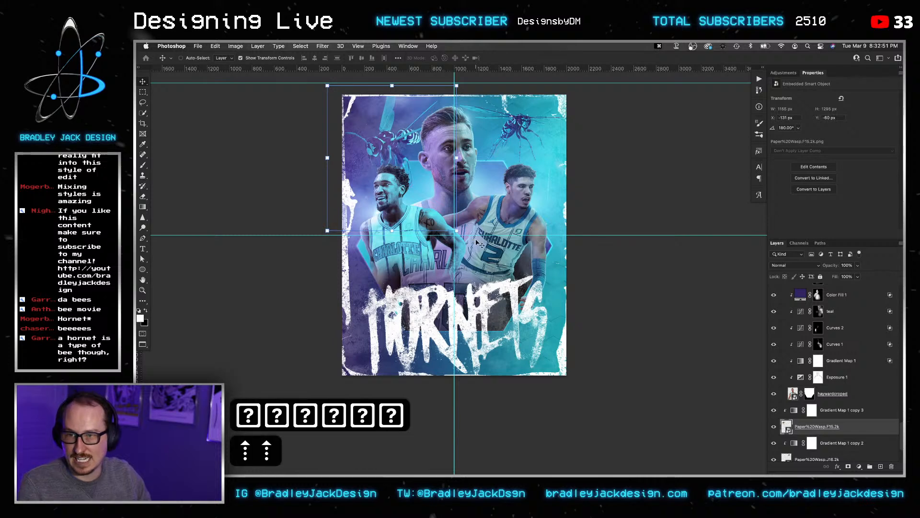
key(Left)
key(v)
Select the Lamelo layer together with its clipped adjustment layers up to Curves 3.
scroll(829, 394, up, 2)
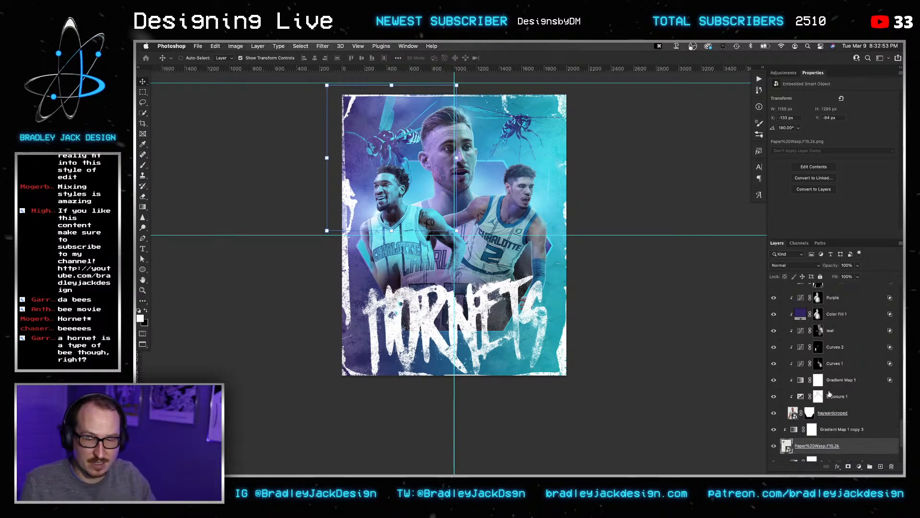
scroll(839, 407, up, 5)
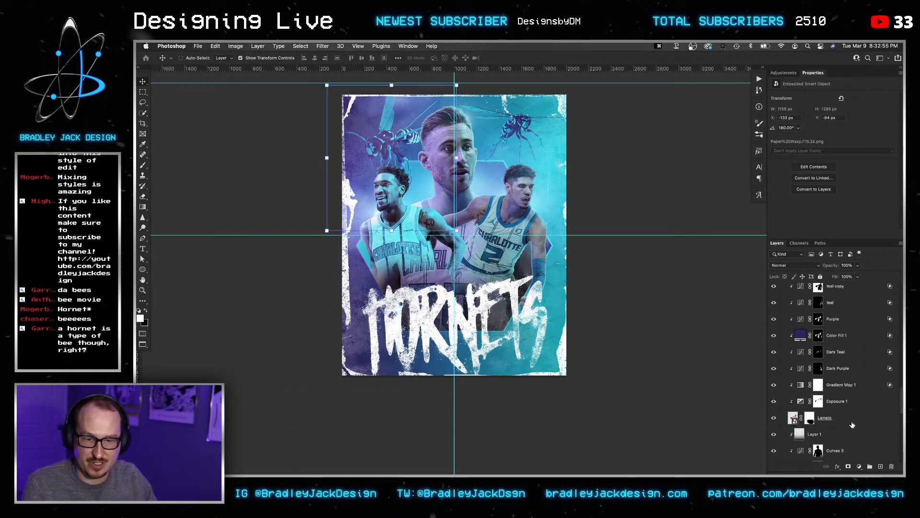
click(852, 423)
scroll(850, 405, up, 3)
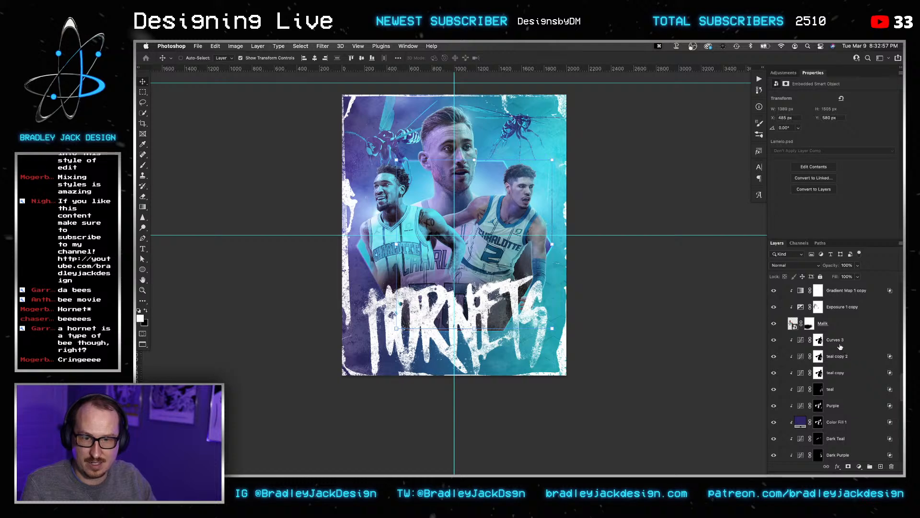
click(840, 346)
scroll(840, 346, up, 8)
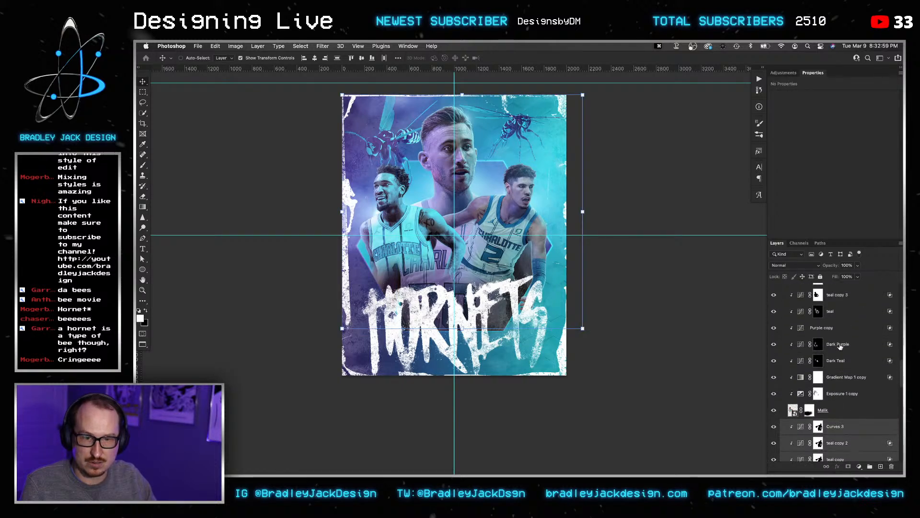
scroll(843, 349, up, 8)
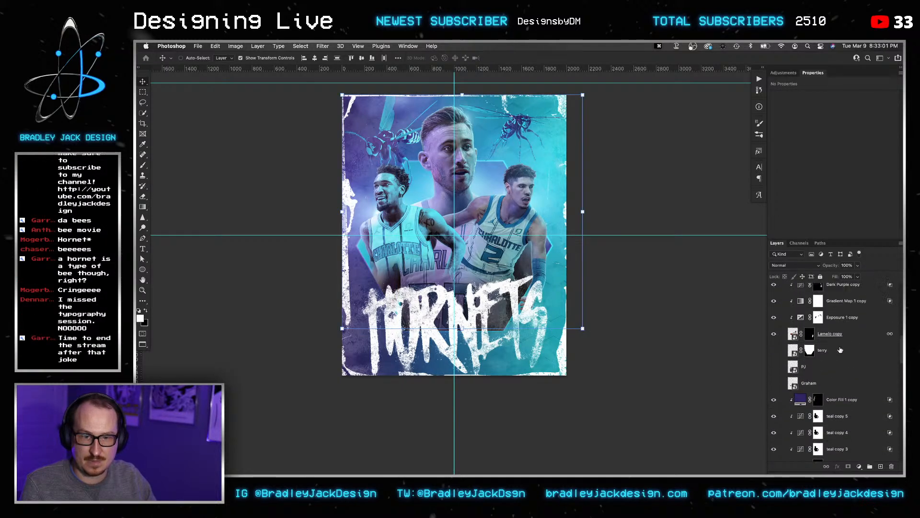
Add the Lamelo copy layer and all its clipped adjustments up to Curves 3 copy to the layer selection.
super+click(849, 353)
super+click(847, 336)
super+click(847, 321)
scroll(851, 338, up, 2)
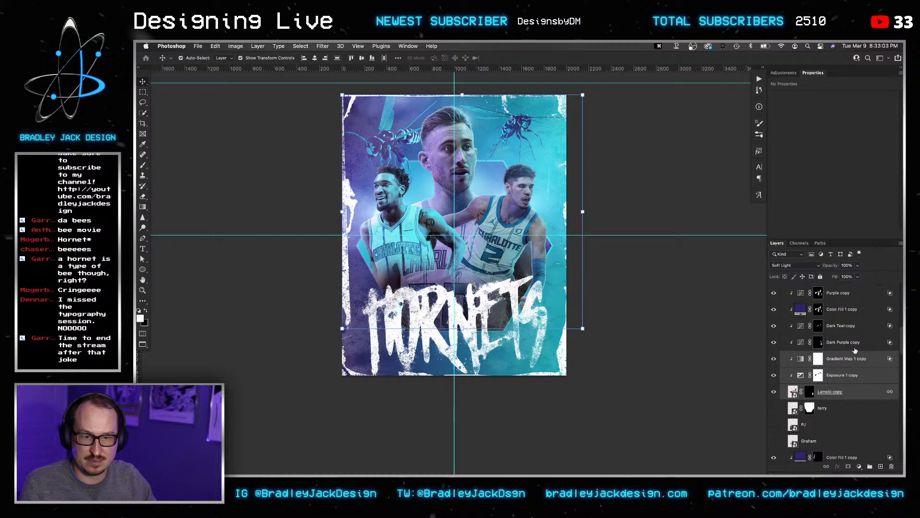
super+click(855, 342)
super+click(861, 325)
shift+click(861, 314)
scroll(857, 341, up, 3)
shift+click(856, 320)
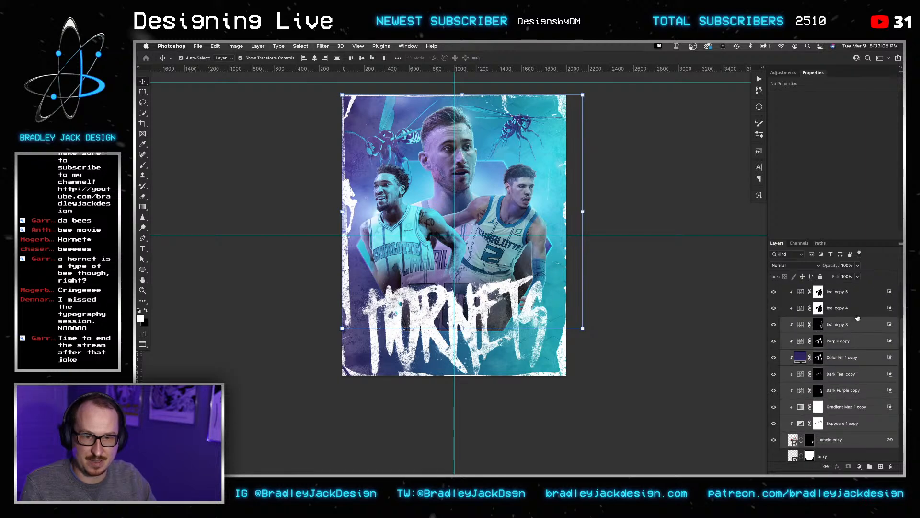
shift+click(857, 298)
scroll(861, 322, up, 2)
super+click(865, 309)
key(v)
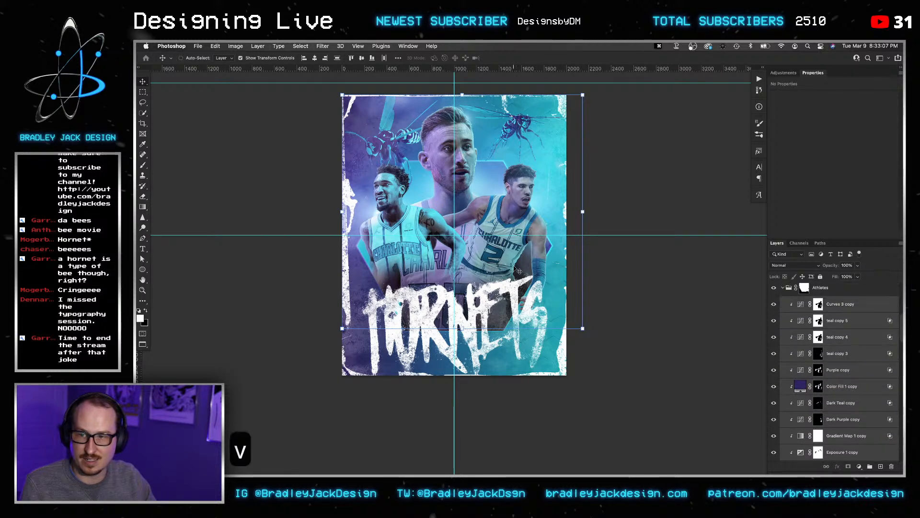
Enlarge the selected right-hand player layers to about 116% and move them lower and slightly right.
drag(510, 251, 505, 263)
key(super+z)
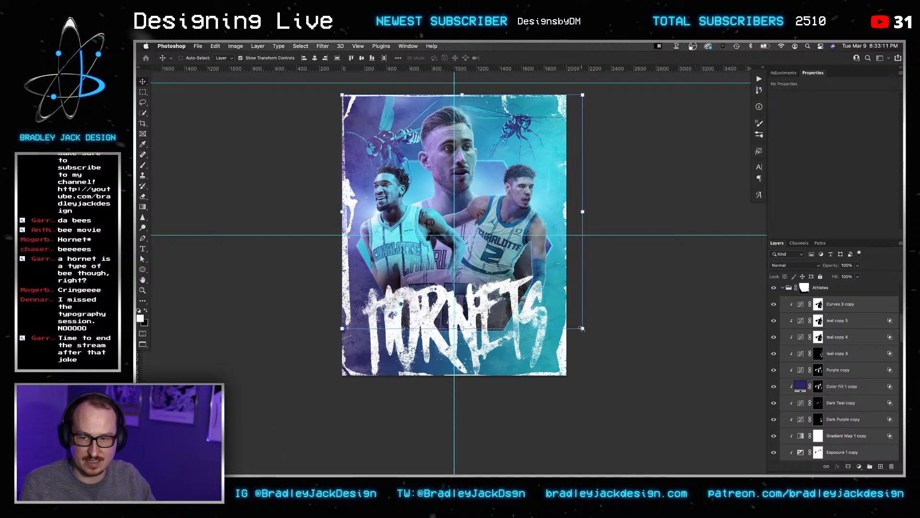
key(super+t)
drag(576, 326, 605, 353)
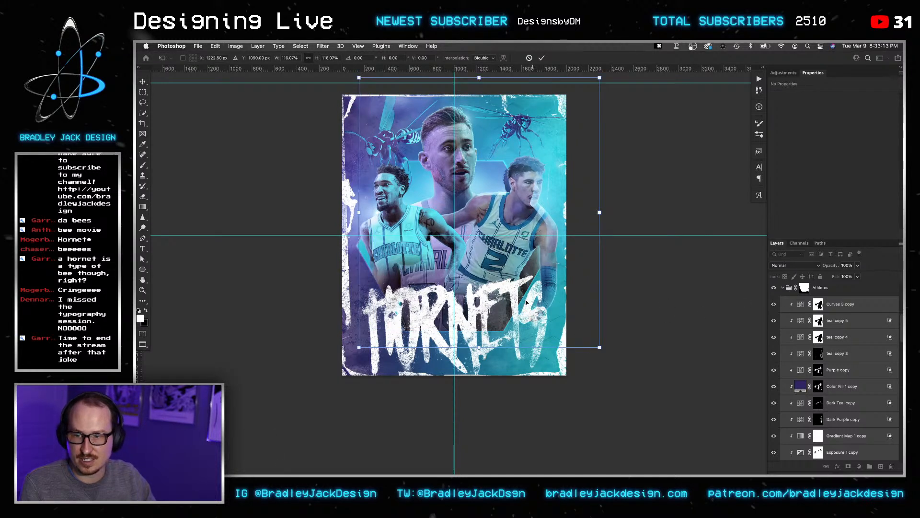
drag(526, 301, 519, 303)
drag(520, 303, 523, 303)
key(Return)
key(Return)
key(v)
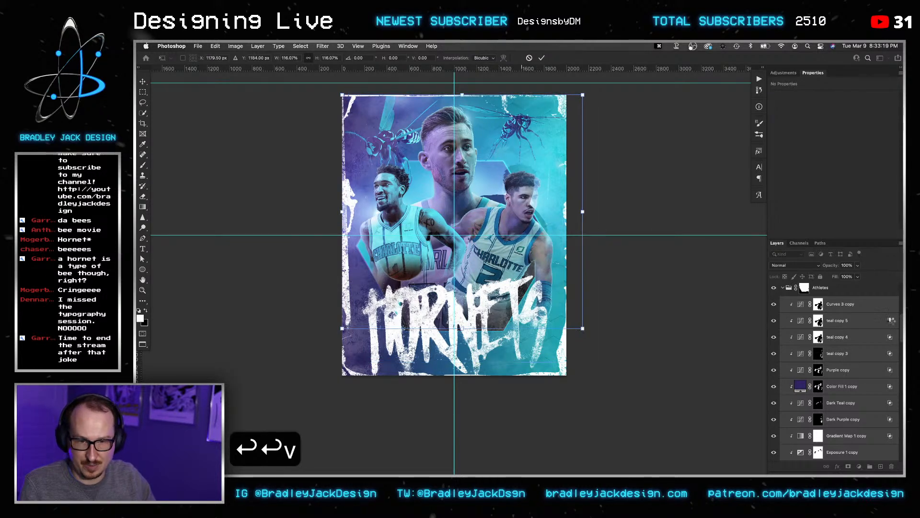
Select the Malik layer with its clipped adjustments up to Color Fill 1 copy and enlarge the left-hand player.
scroll(836, 364, down, 5)
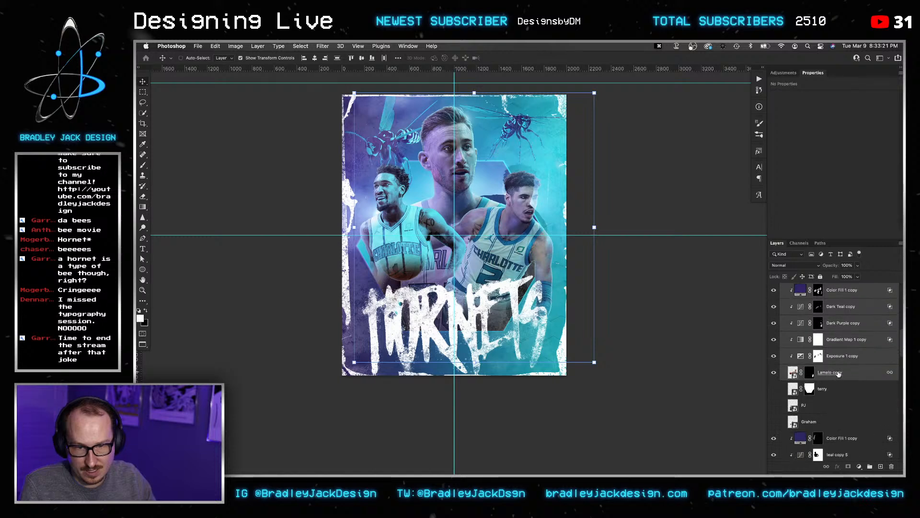
click(838, 390)
scroll(838, 390, down, 5)
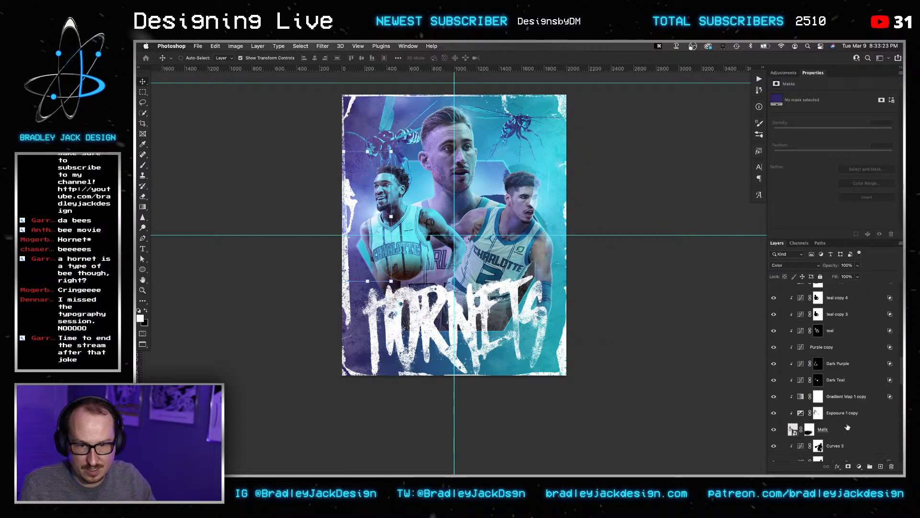
shift+click(847, 429)
drag(702, 463, 747, 471)
key(Return)
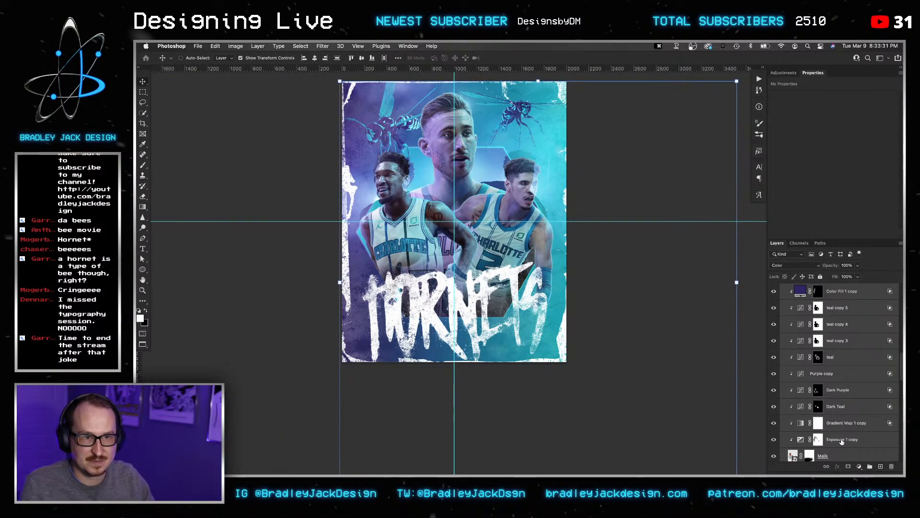
Load the Malik layer's outline as a selection and delete the layer mask from the Flare copy 2 group.
click(843, 453)
ctrl+click(793, 453)
scroll(815, 408, up, 10)
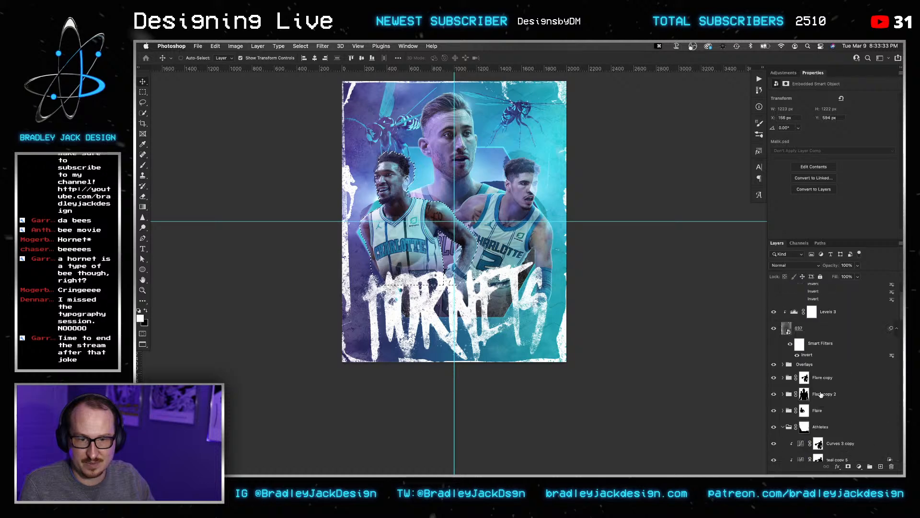
click(805, 386)
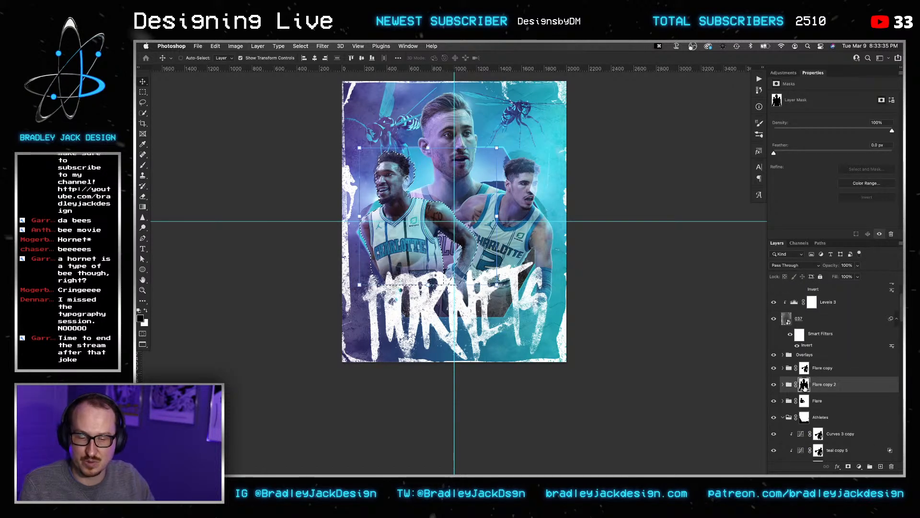
right_click(806, 386)
click(813, 403)
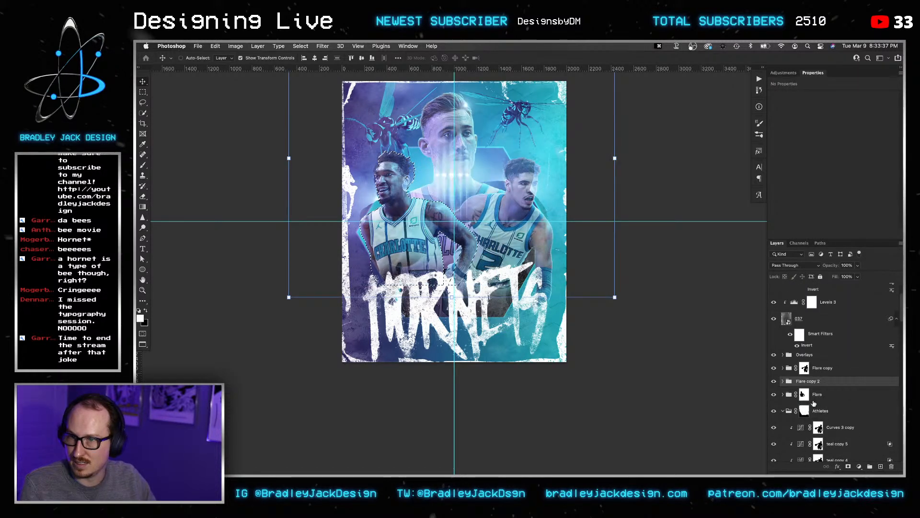
key(BackSpace)
key(Return)
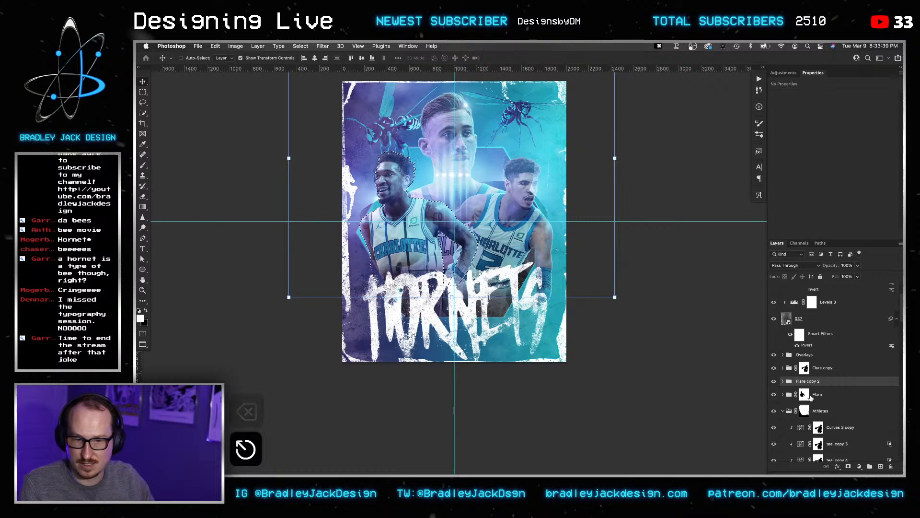
Rebuild the Flare group's mask from the selection so it hides the flare over the enlarged left player, and deselect.
click(805, 394)
key(BackSpace)
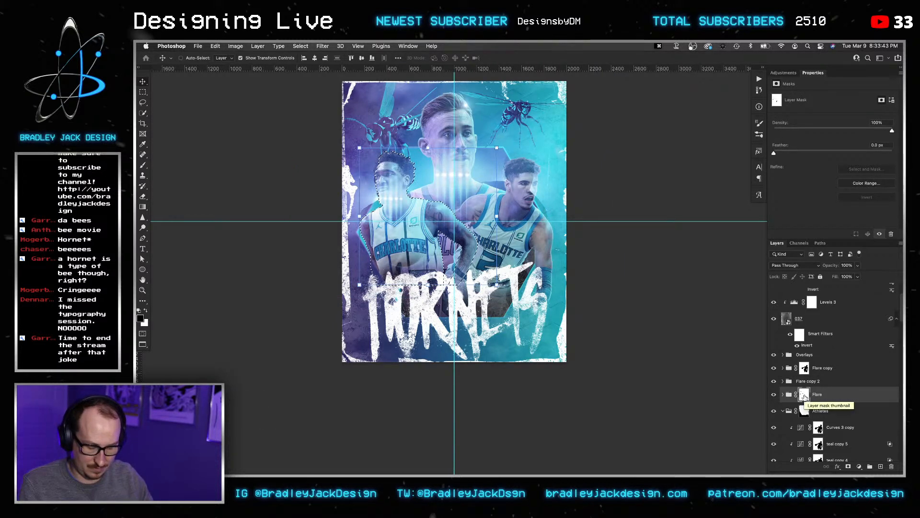
key(shift+super+i)
key(x)
key(BackSpace)
key(super+d)
key(super+i)
key(v)
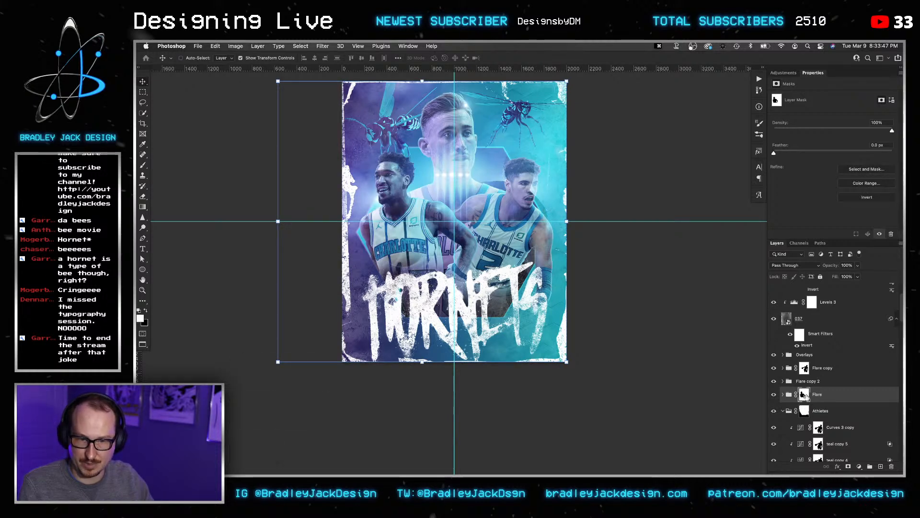
Copy the Flare group's mask onto Flare copy 2 and delete the layer mask from the Flare copy group.
drag(807, 396, 804, 384)
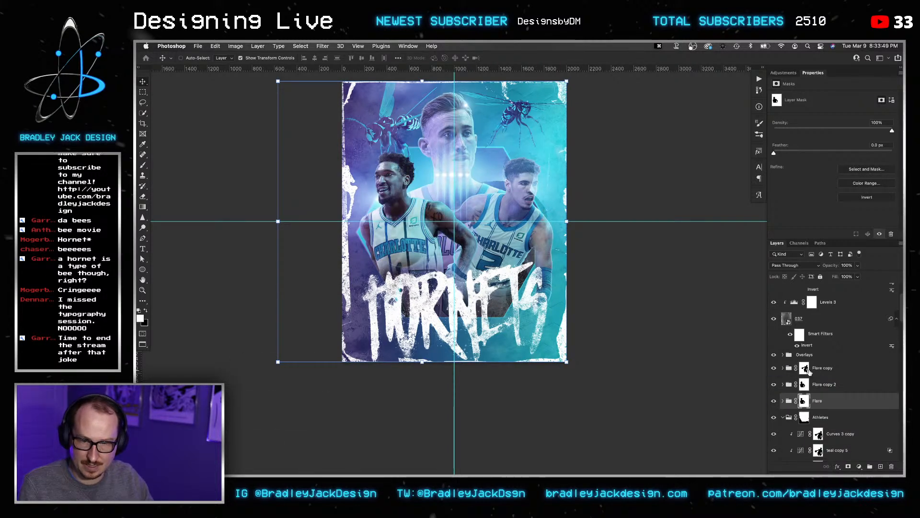
right_click(804, 369)
click(817, 383)
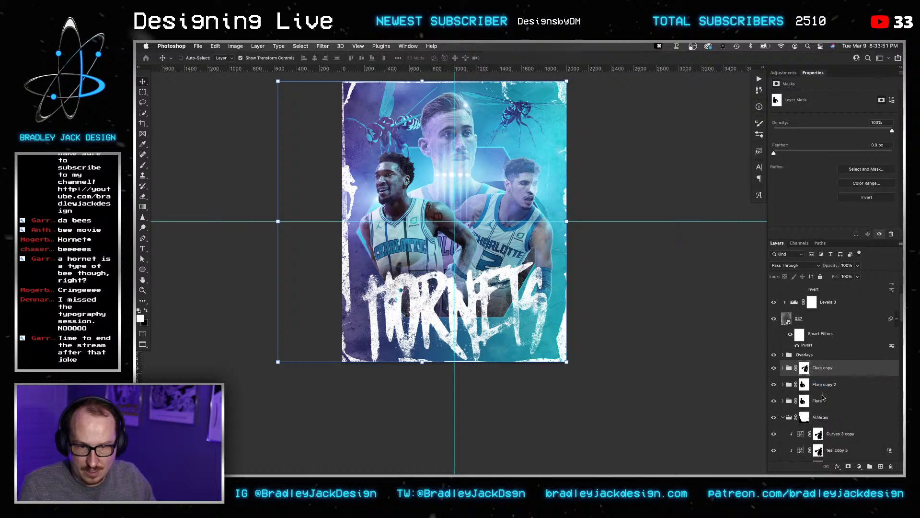
Load the outline of the haywardcropped layer as a selection around the central player.
scroll(821, 409, down, 5)
scroll(821, 409, down, 5)
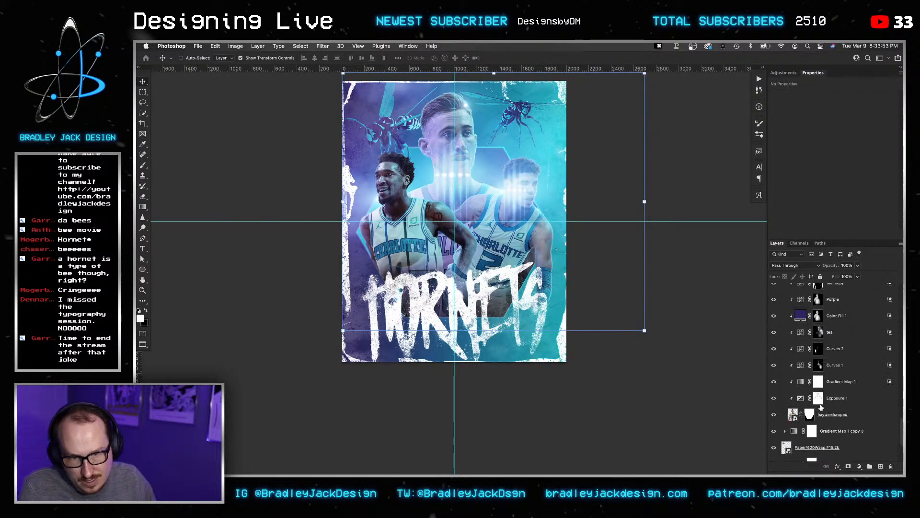
super+click(793, 413)
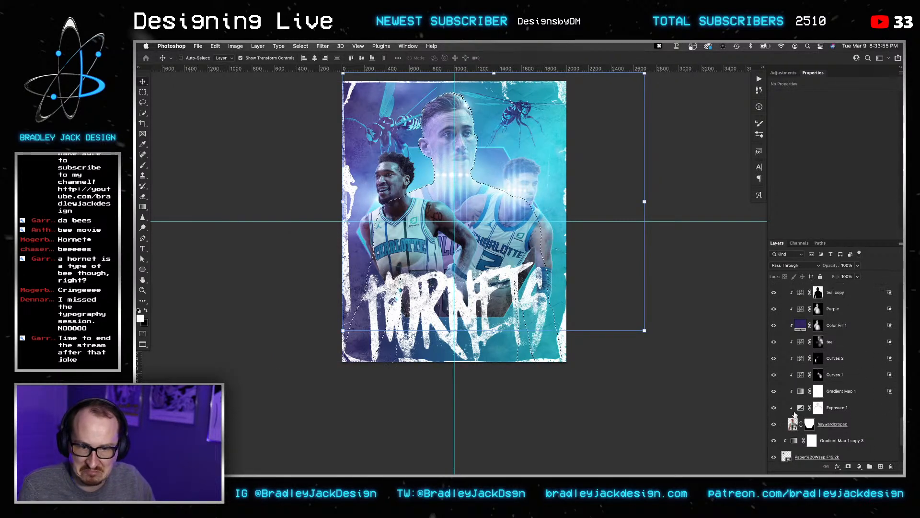
scroll(794, 410, up, 8)
scroll(795, 409, up, 4)
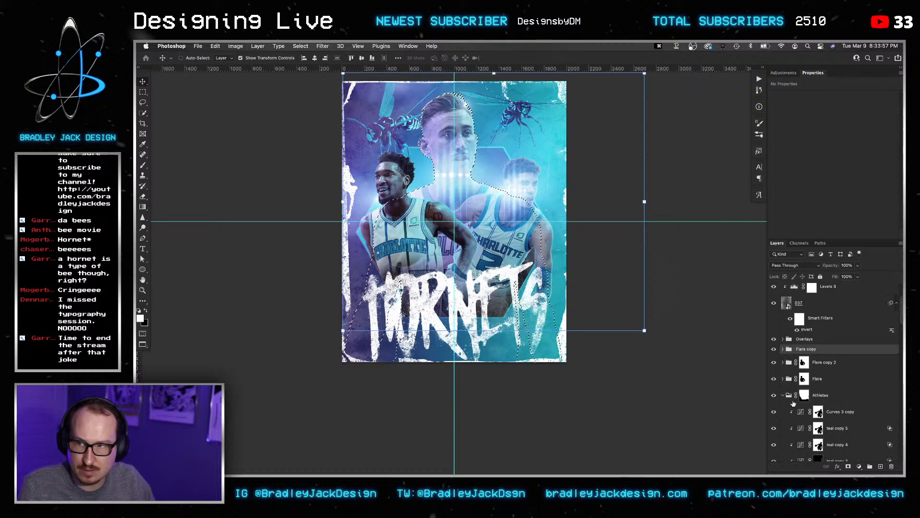
Try to fill the selected central player area in the Flare group's mask, and undo the fill.
click(804, 398)
key(BackSpace)
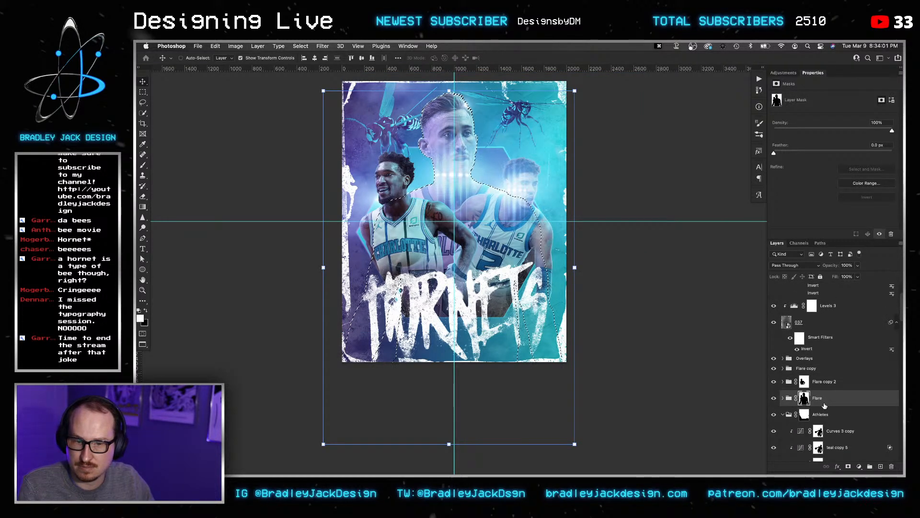
key(super+z)
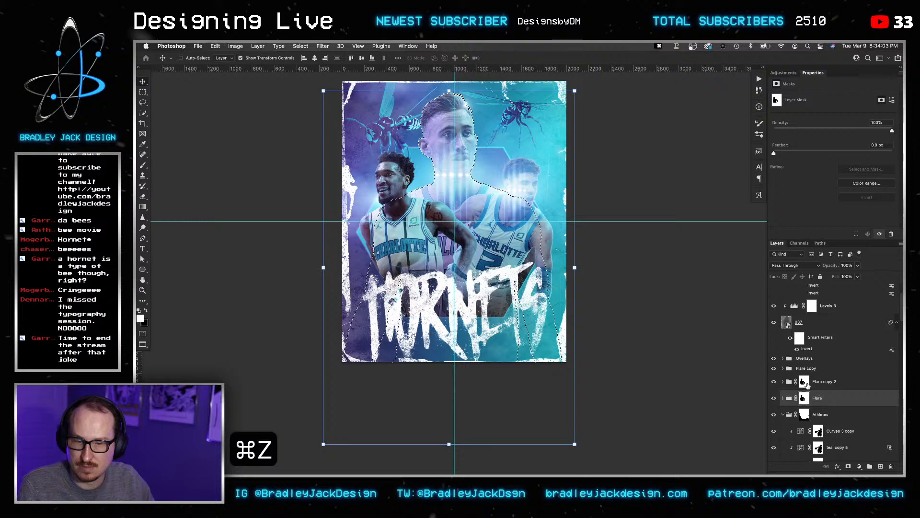
Fill the selection in the Flare copy 2 mask to hide its flare over the central player, deselect and save.
click(805, 382)
key(BackSpace)
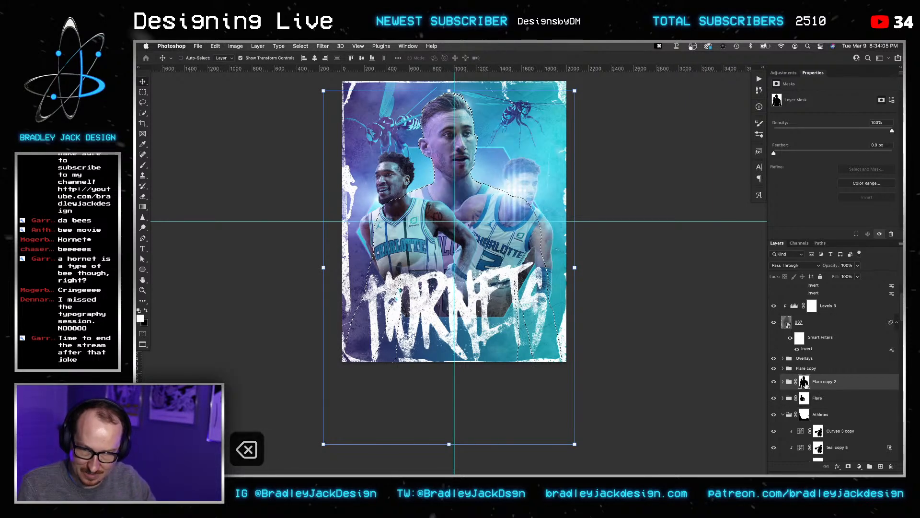
key(super+d)
key(super+s)
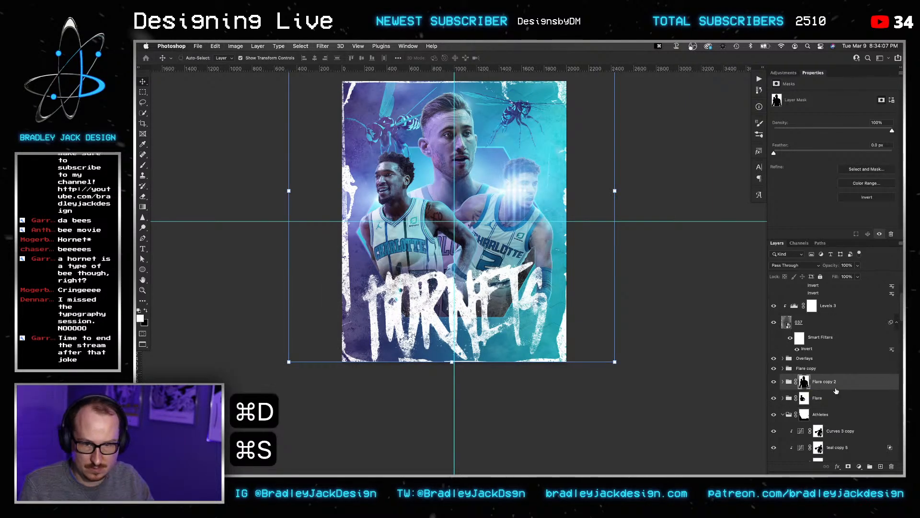
Load the Lamelo copy layer's outline and mask the Flare copy group to hide its flare over the right-hand player.
scroll(836, 391, down, 5)
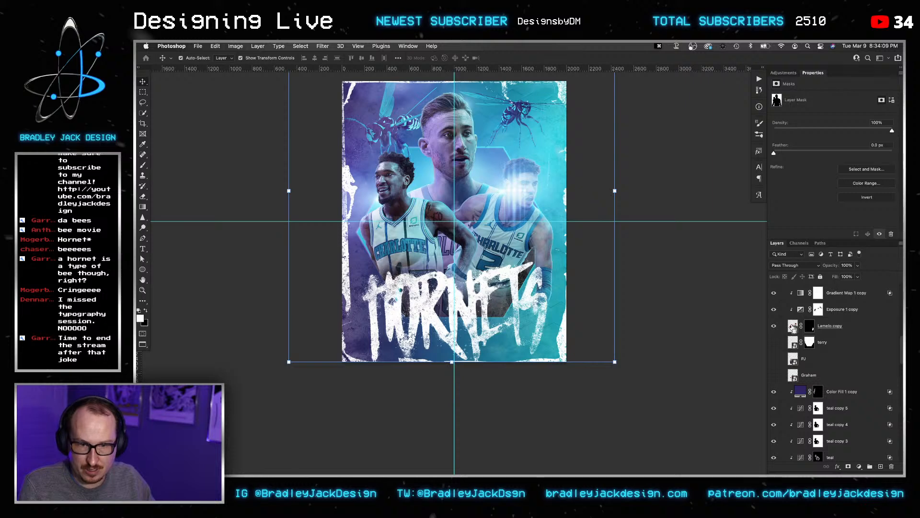
super+click(794, 326)
scroll(795, 326, up, 5)
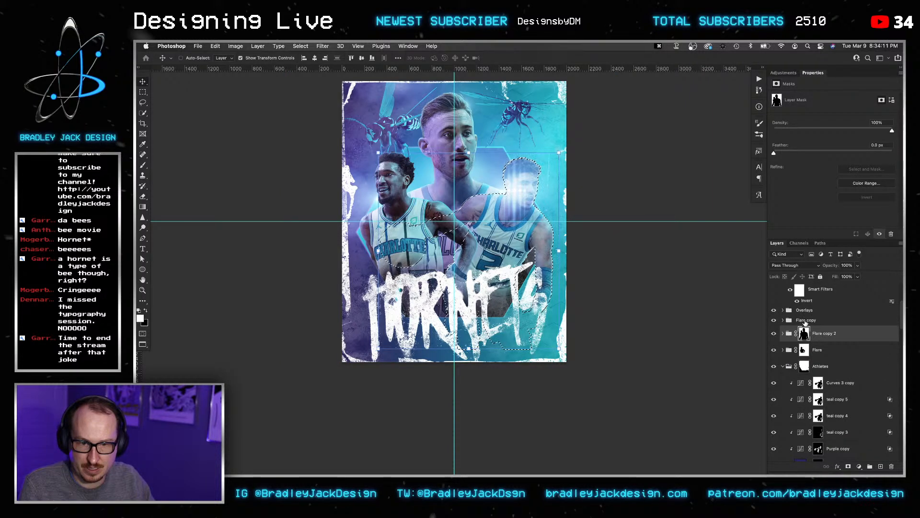
click(806, 320)
click(849, 465)
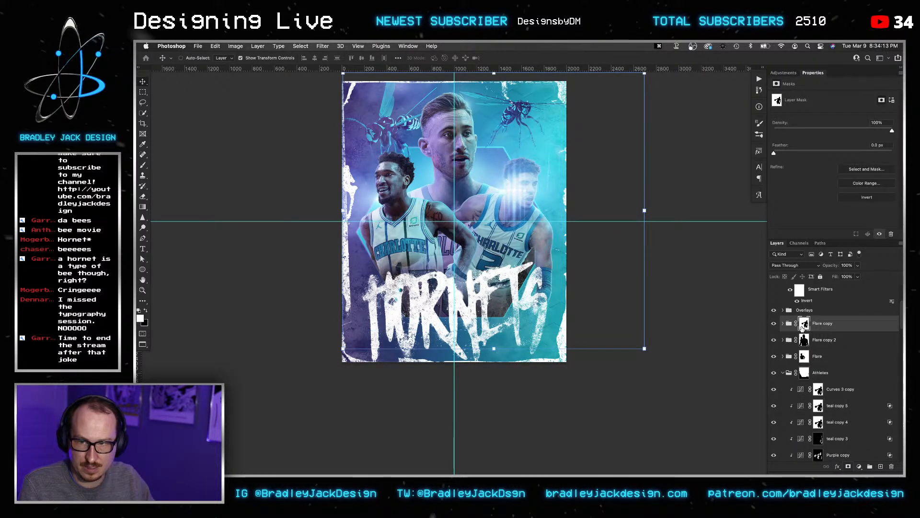
key(super+i)
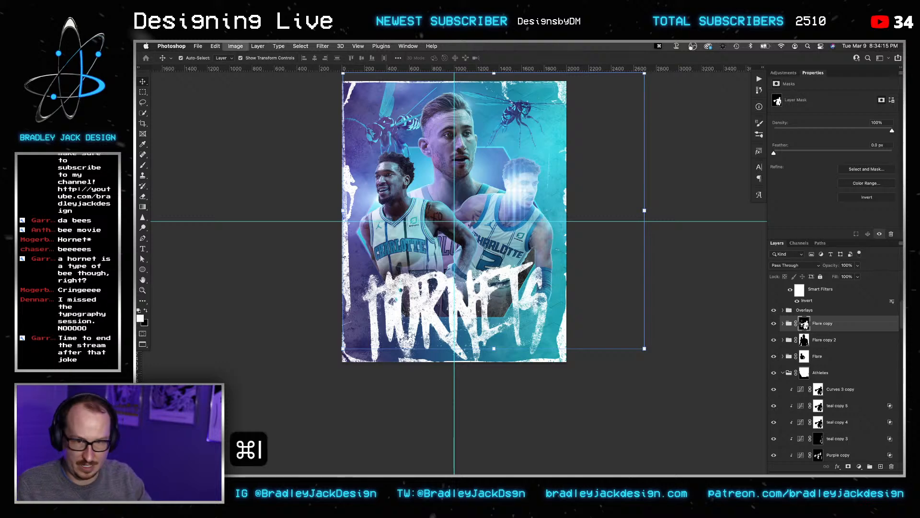
Load the Flare copy mask, invert the selection and fill it in the Flare copy 2 mask to hide the right-hand player, and save.
super+click(805, 324)
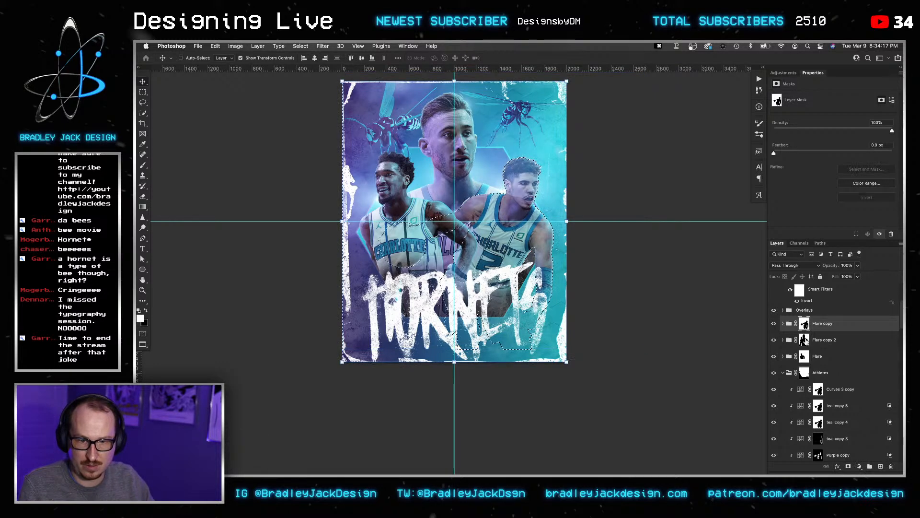
click(806, 340)
key(BackSpace)
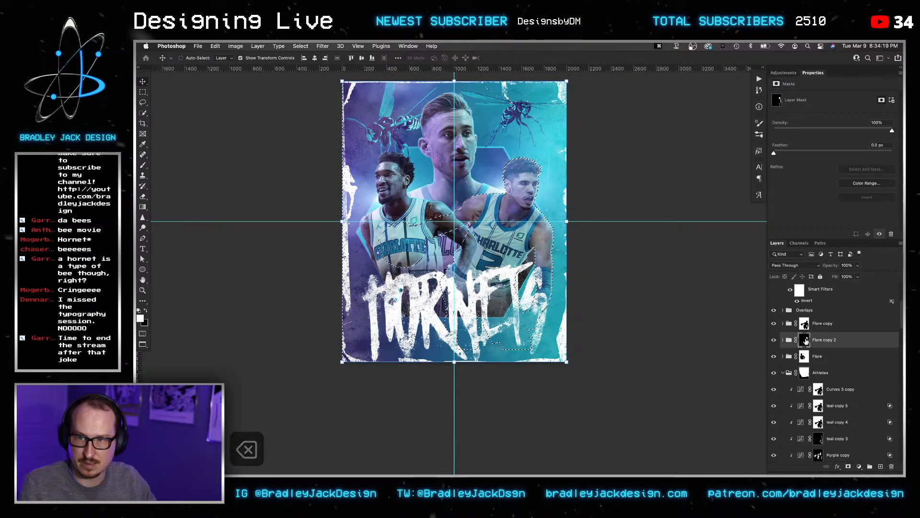
key(super+z)
key(shift+super+i)
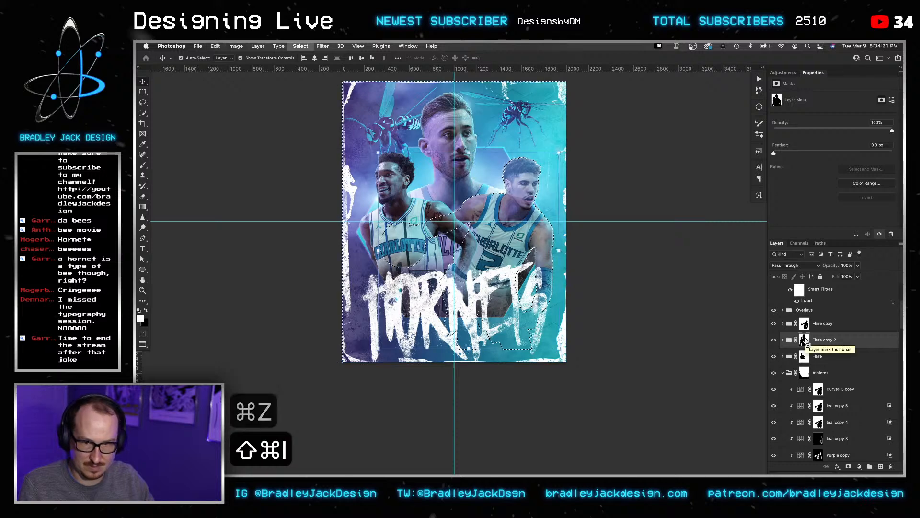
key(BackSpace)
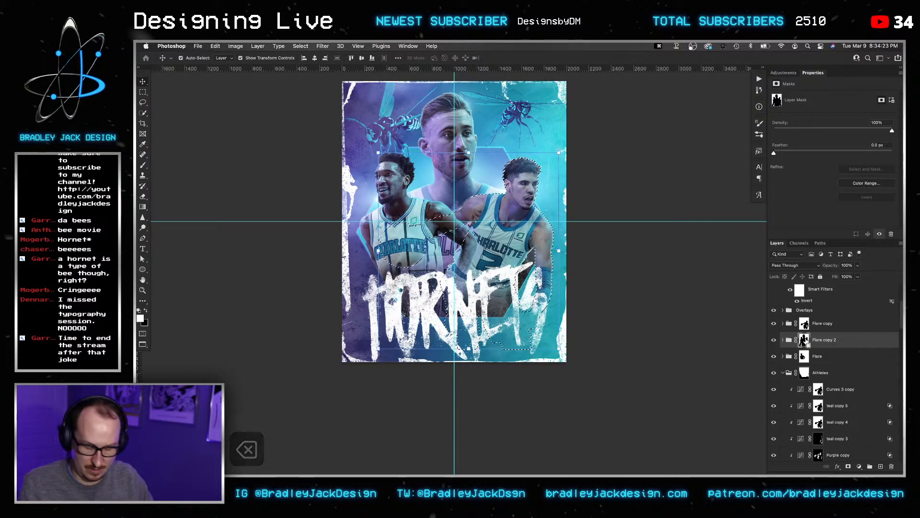
key(super+d)
key(super+s)
key(v)
key(super+minus)
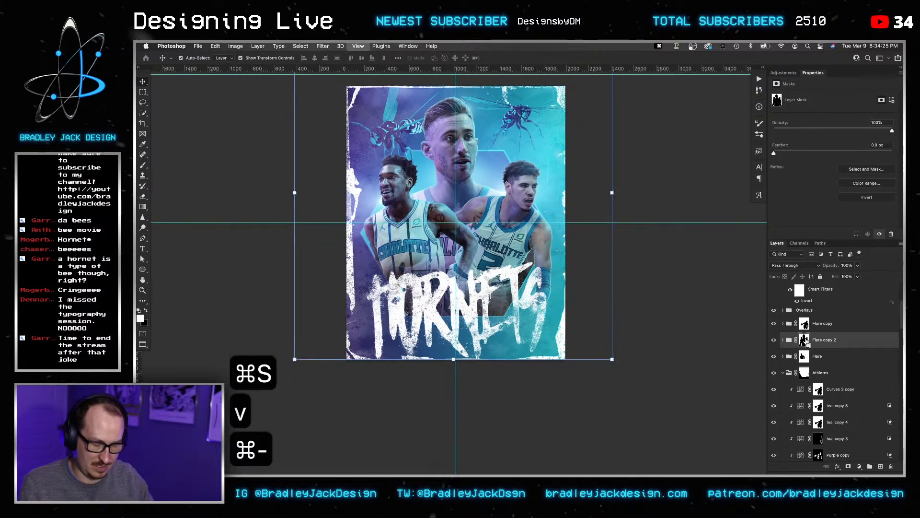
key(super+minus)
key(v)
key(z)
drag(543, 240, 571, 248)
key(v)
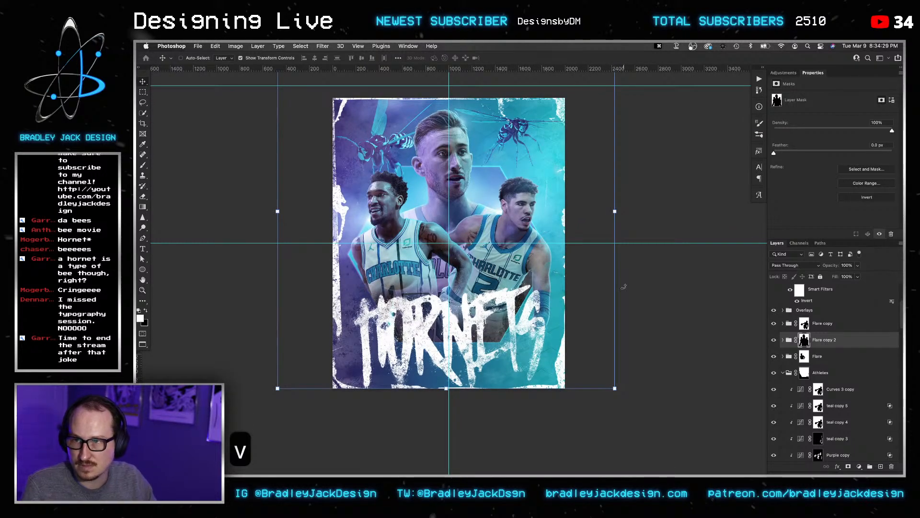
key(v)
Set the Concrete-57 copy layer to Screen blending and enable its first Invert smart filter.
scroll(846, 362, up, 5)
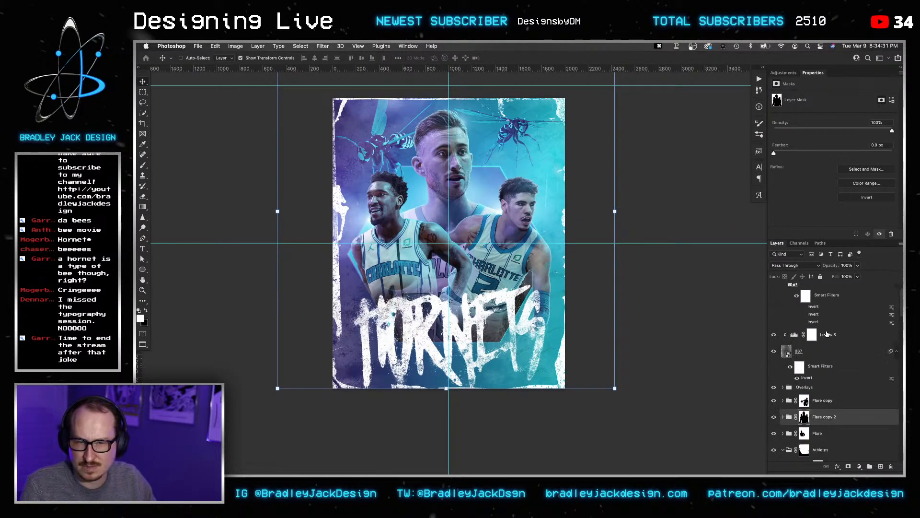
click(805, 312)
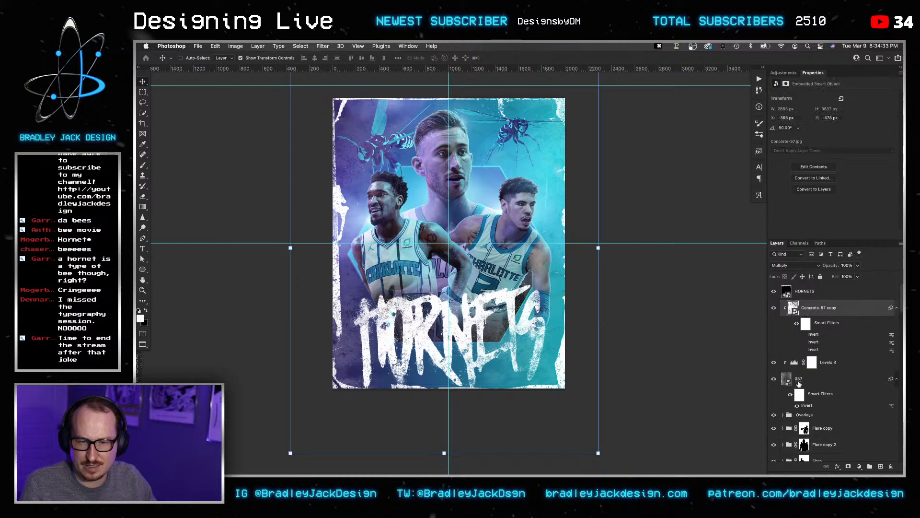
click(799, 383)
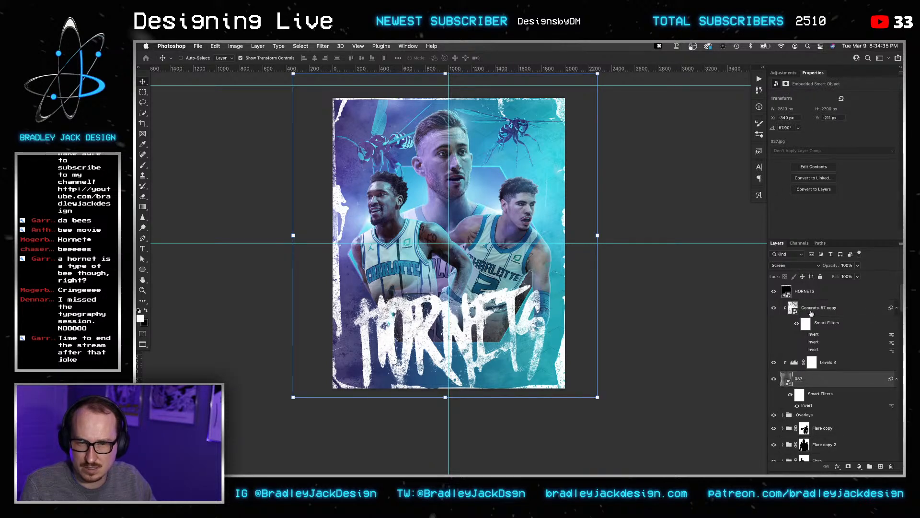
click(811, 311)
key(v)
key(alt+shift+s)
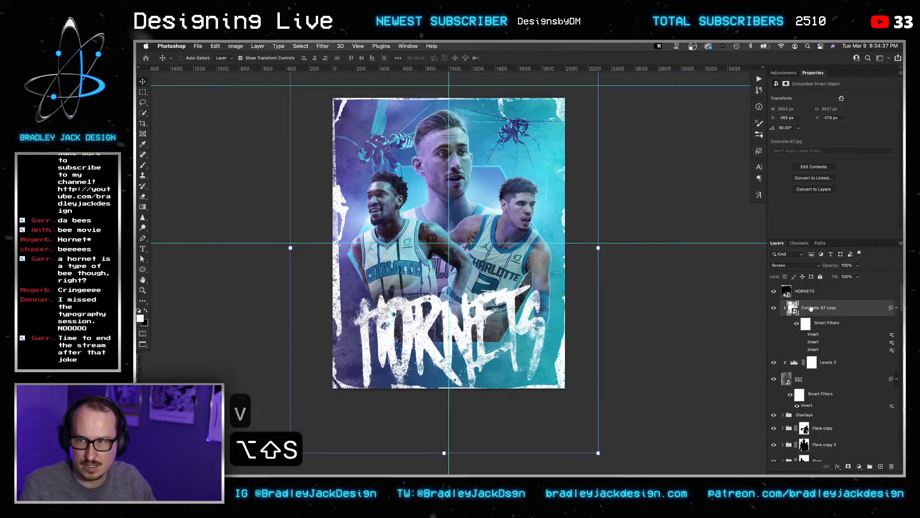
click(804, 335)
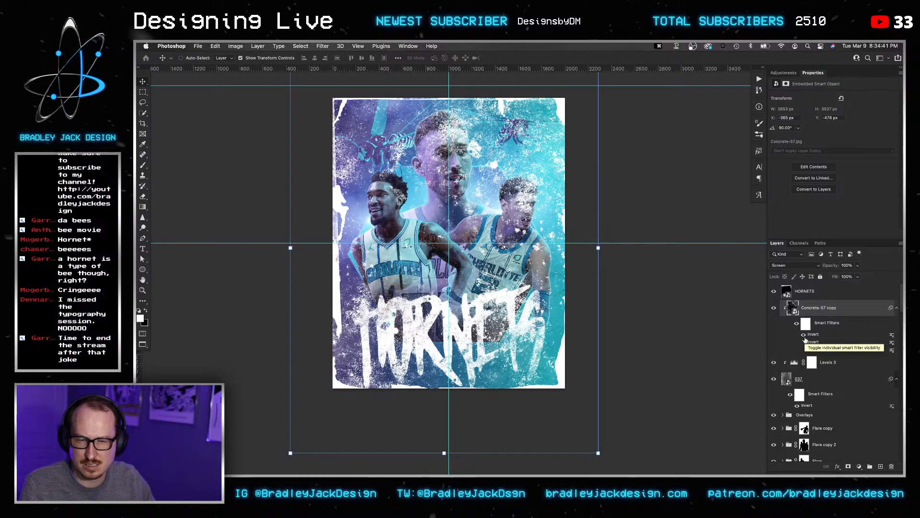
Split the underlying-layer shadow threshold of Concrete-57 copy's Blend If to 31 and about 170.
double_click(849, 312)
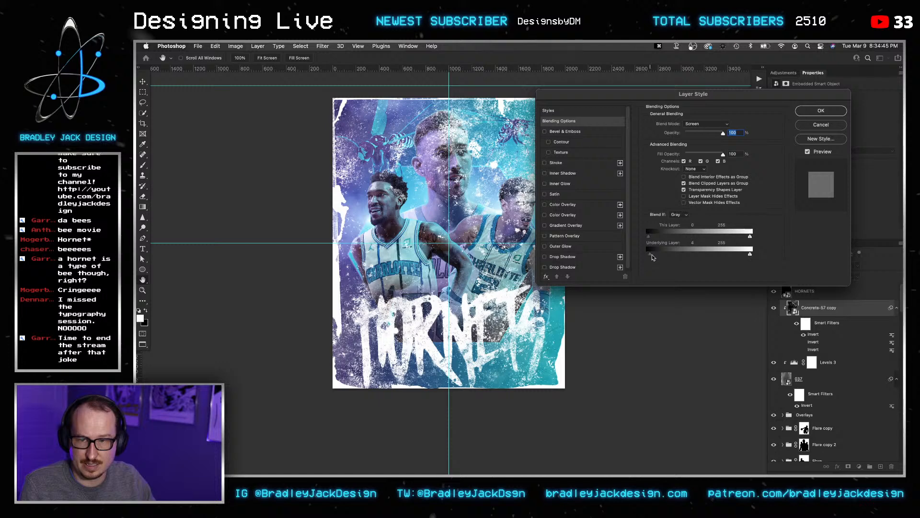
drag(652, 255, 715, 258)
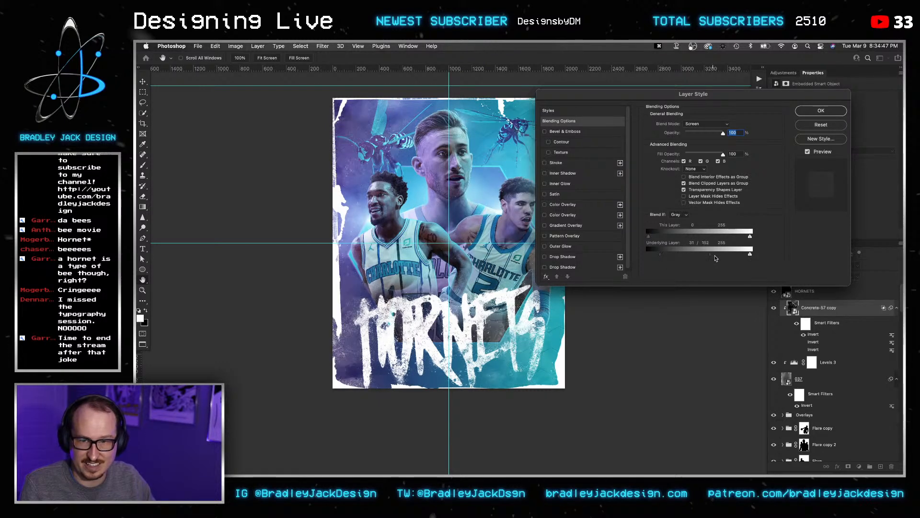
key(Return)
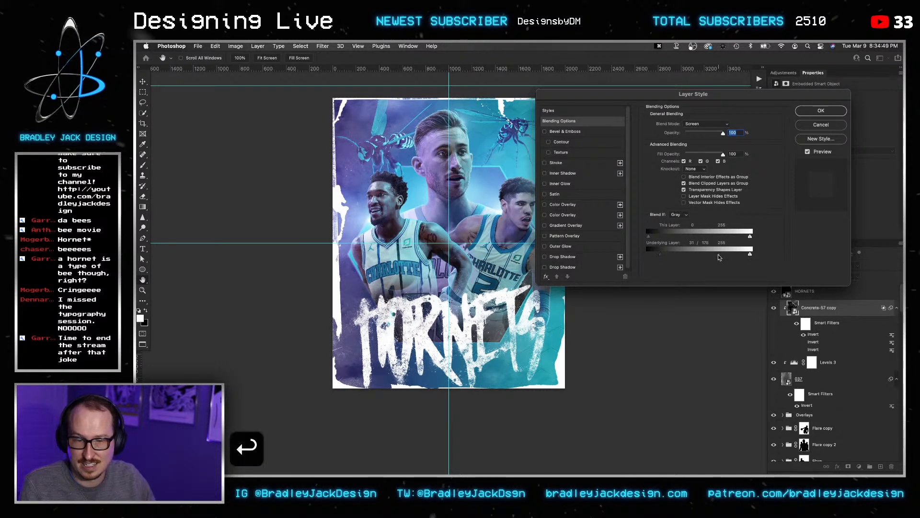
key(Return)
key(v)
key(v)
Set the Concrete-57 copy layer to Multiply blending and invert its texture.
key(alt+shift+m)
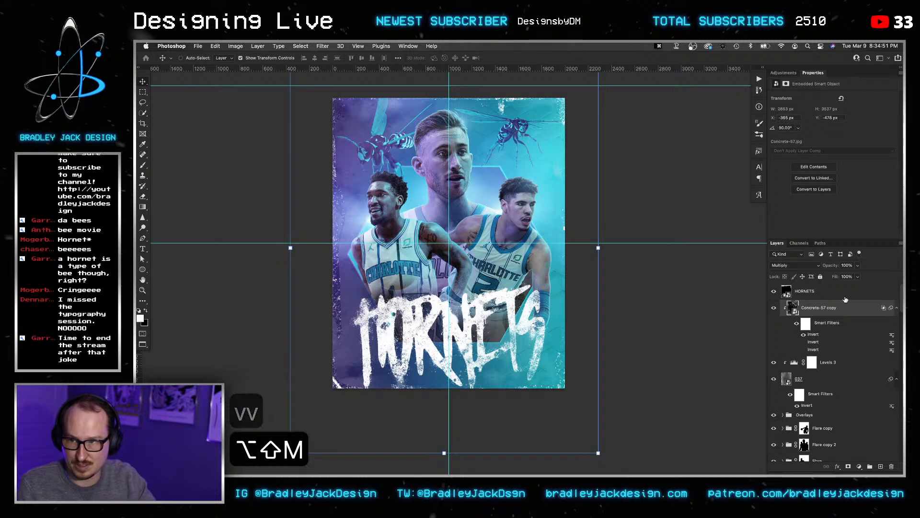
key(super+i)
key(v)
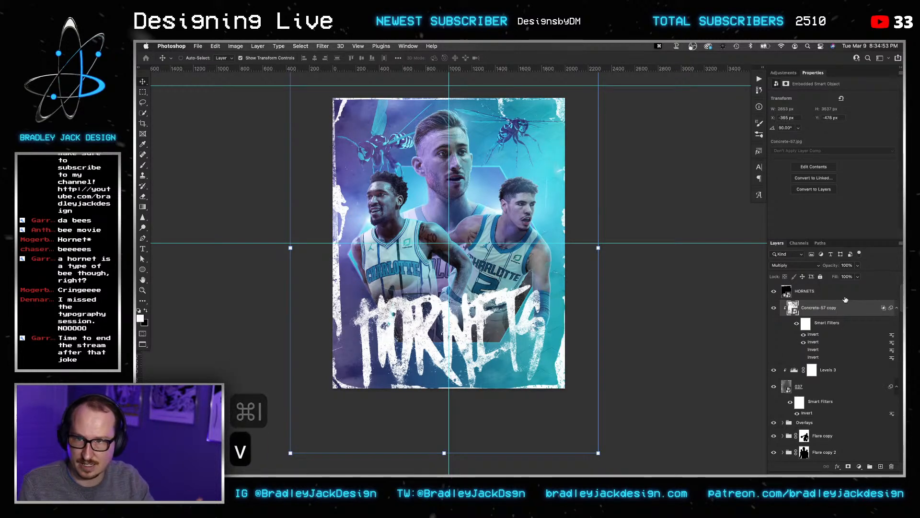
Move the HORNETS lettering slightly higher, rotate it to about -4.32° and scale it to about 100.3%.
click(809, 292)
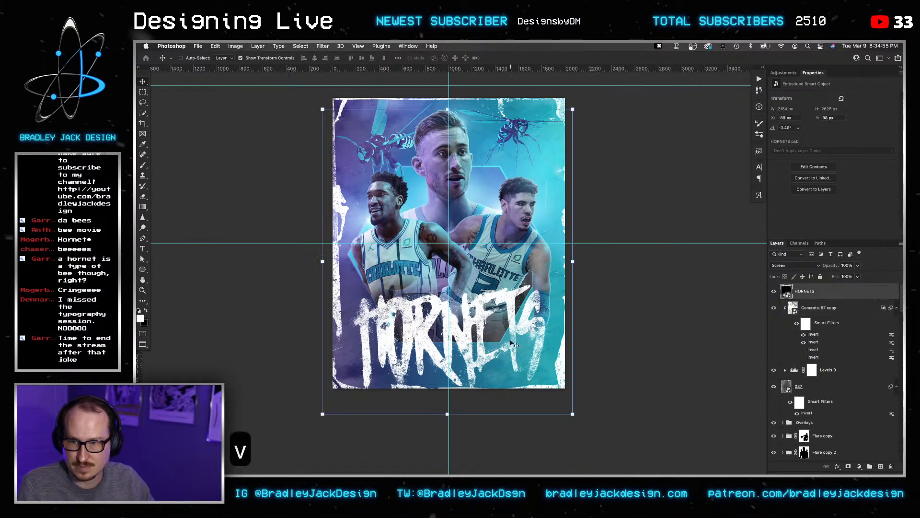
mouse_move(579, 405)
mouse_down()
mouse_move(589, 392)
mouse_move(578, 399)
mouse_up()
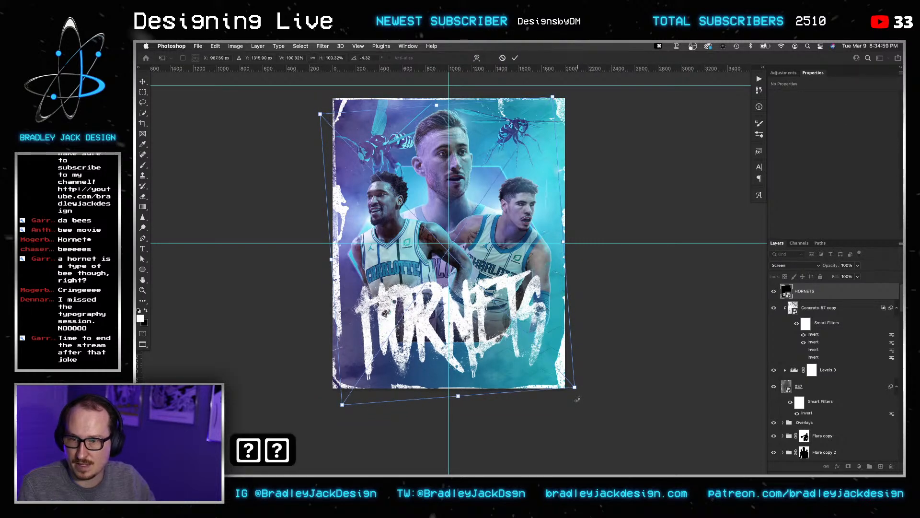
key(Return)
key(Return)
key(Return)
key(v)
key(v)
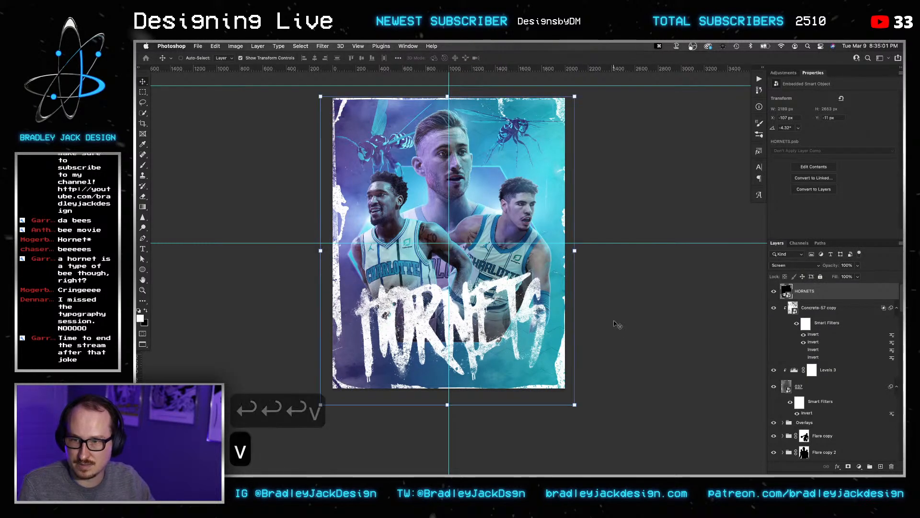
Group the layers from the HORNETS lettering down to the 037 texture.
shift+click(813, 387)
key(super+g)
key(v)
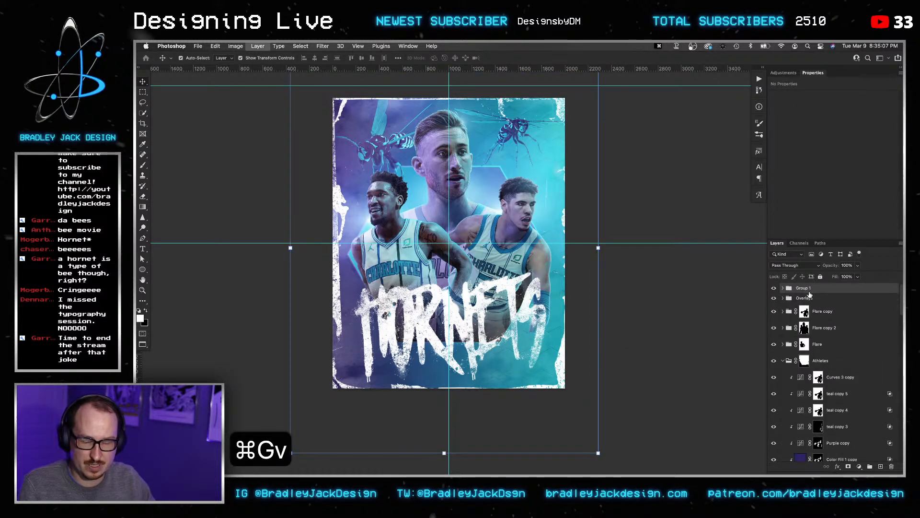
Copy the Multiply gradient fill layer to the top of the layer stack and clip it to Group 1.
key(super+shift+n)
scroll(836, 423, down, 5)
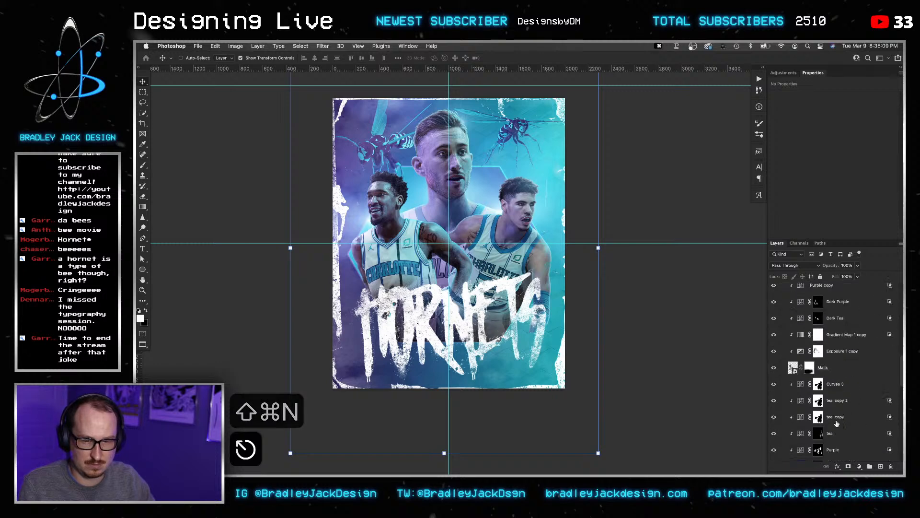
scroll(837, 423, up, 5)
key(super+c)
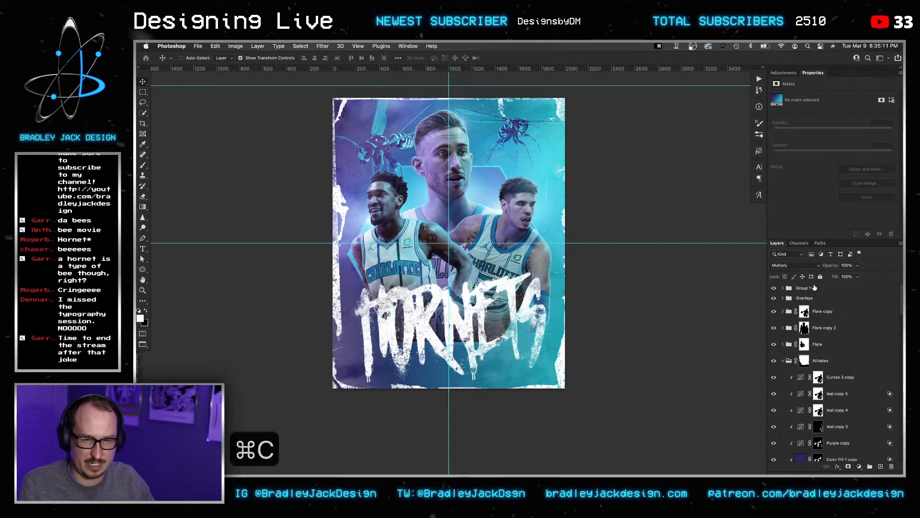
key(super+v)
alt+click(811, 297)
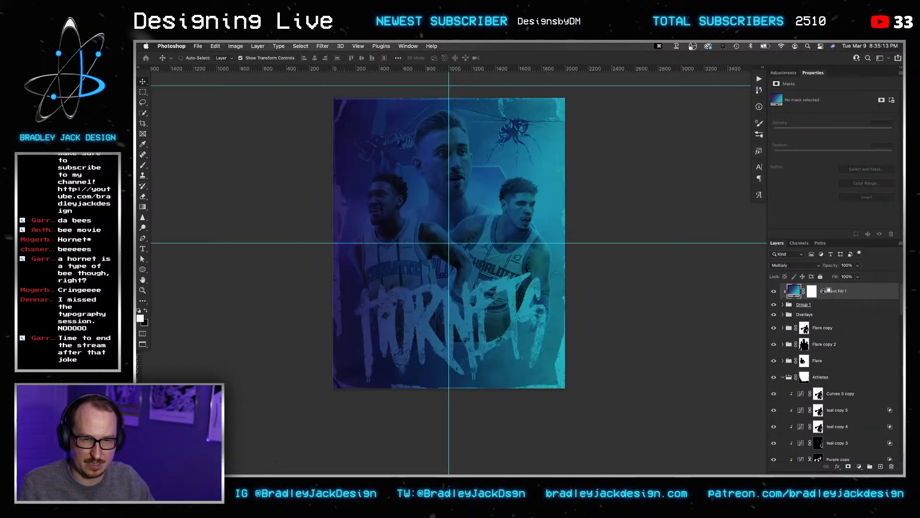
Try Color blending on the clipped gradient fill and return it to Multiply.
key(v)
key(alt+shift+c)
key(alt+shift+c)
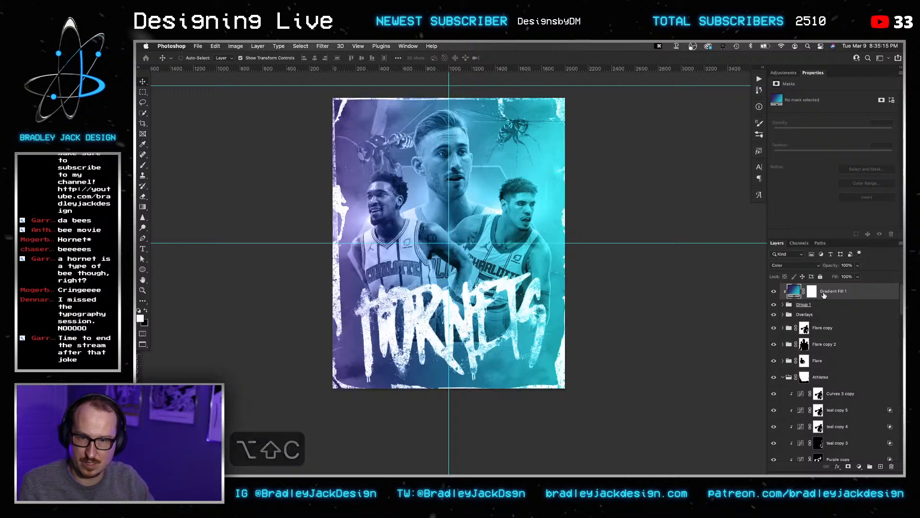
key(alt+shift+m)
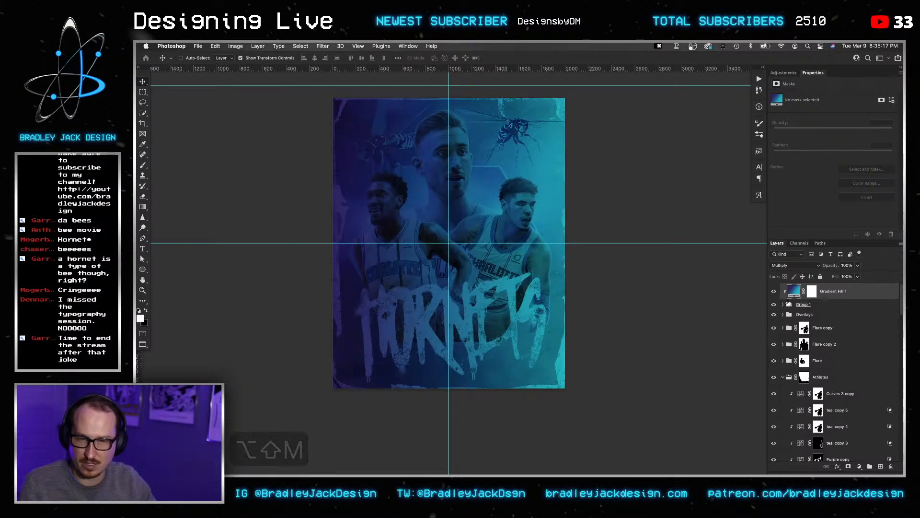
Move Gradient Fill 1 into Group 1 above the HORNETS layer, trying and undoing a clip to the lettering.
click(782, 305)
drag(823, 295, 814, 314)
alt+click(808, 311)
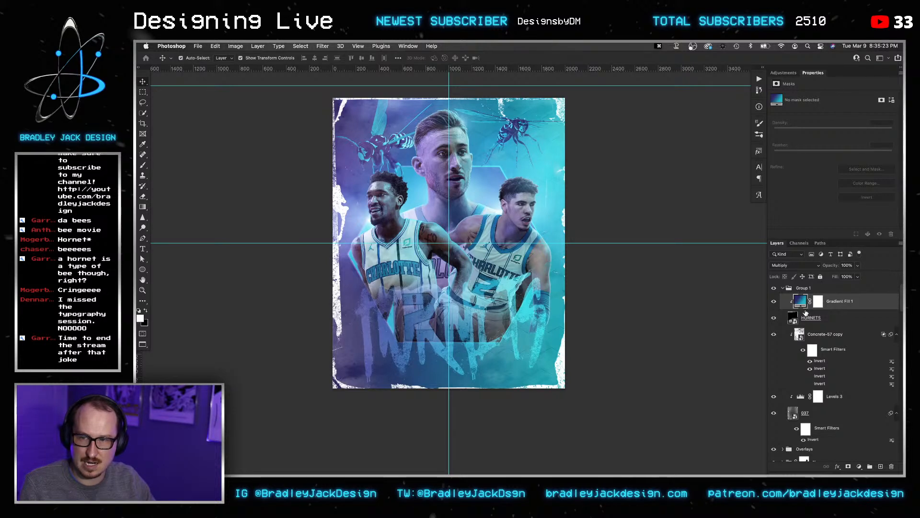
key(super+z)
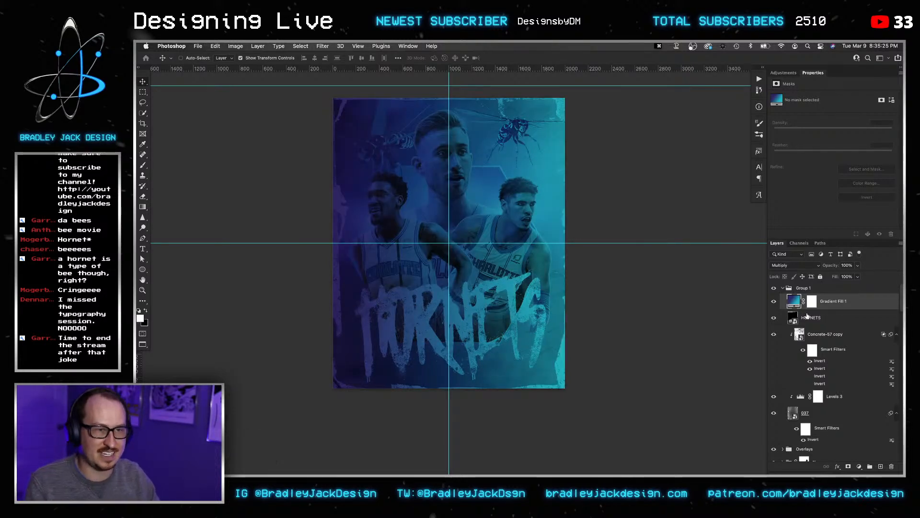
Copy the whole canvas of the HORNETS layer and paste it into a new alpha channel.
click(792, 319)
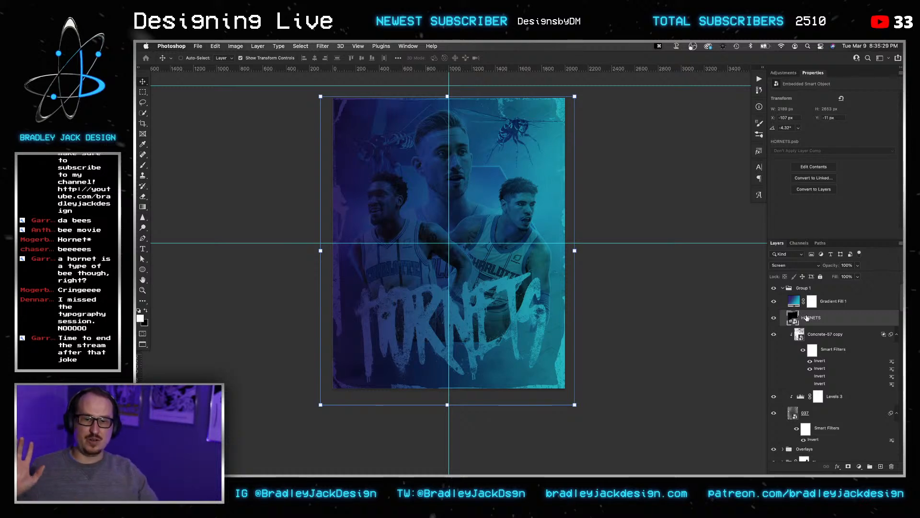
key(super+a)
key(super+c)
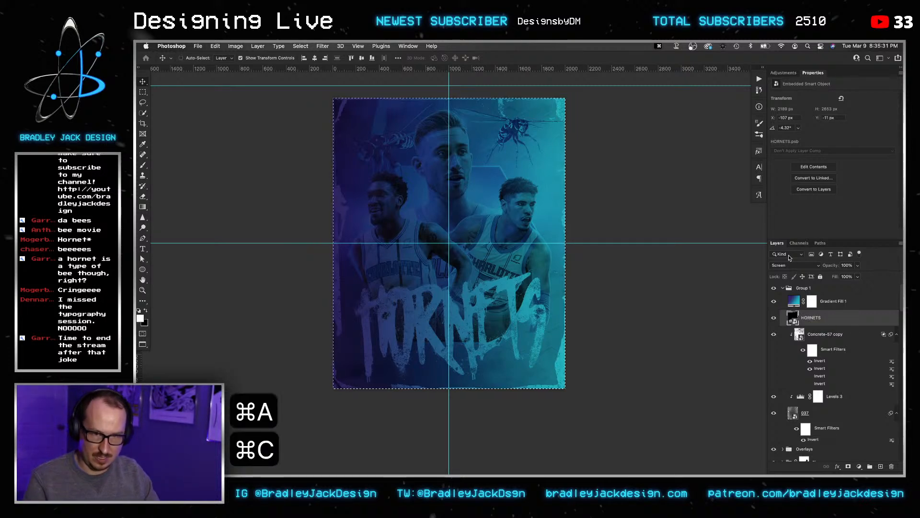
click(799, 243)
click(879, 466)
key(shift+super+v)
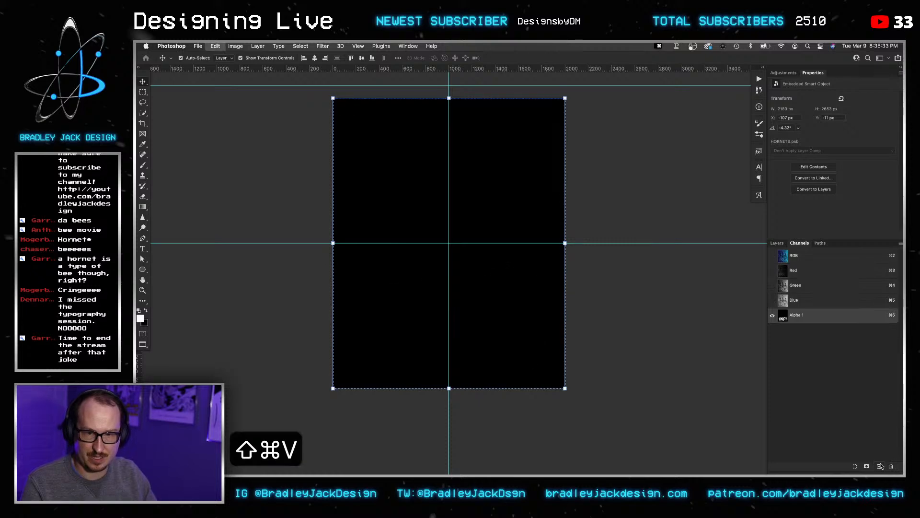
key(super+d)
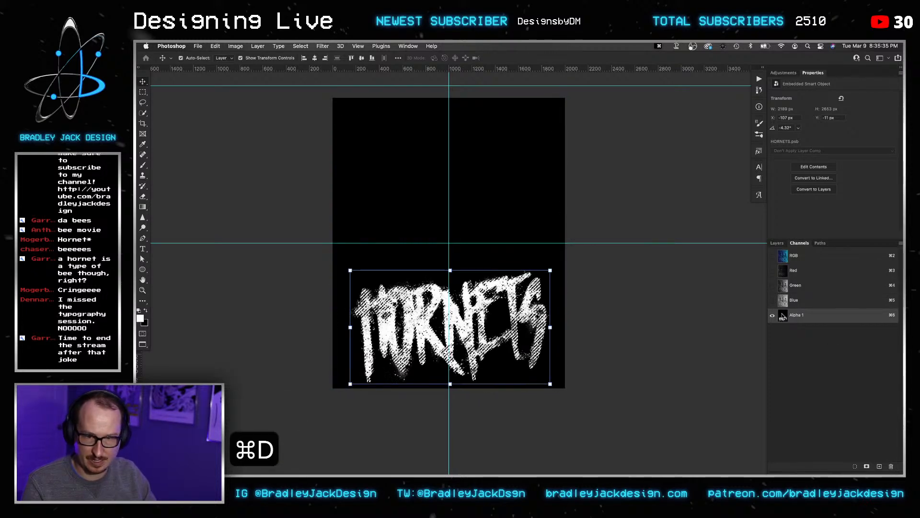
Mask Gradient Fill 1 to the shape of the HORNETS lettering using the selection from the alpha channel.
click(772, 255)
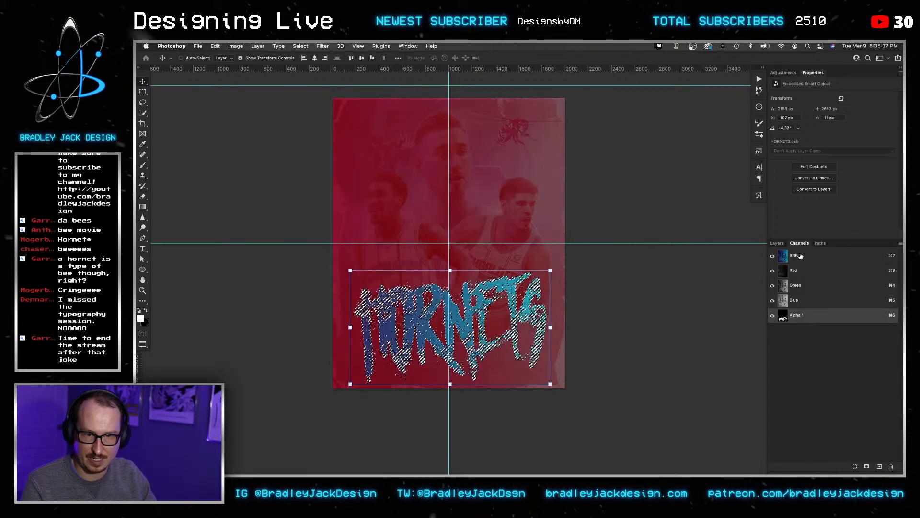
click(777, 243)
right_click(811, 301)
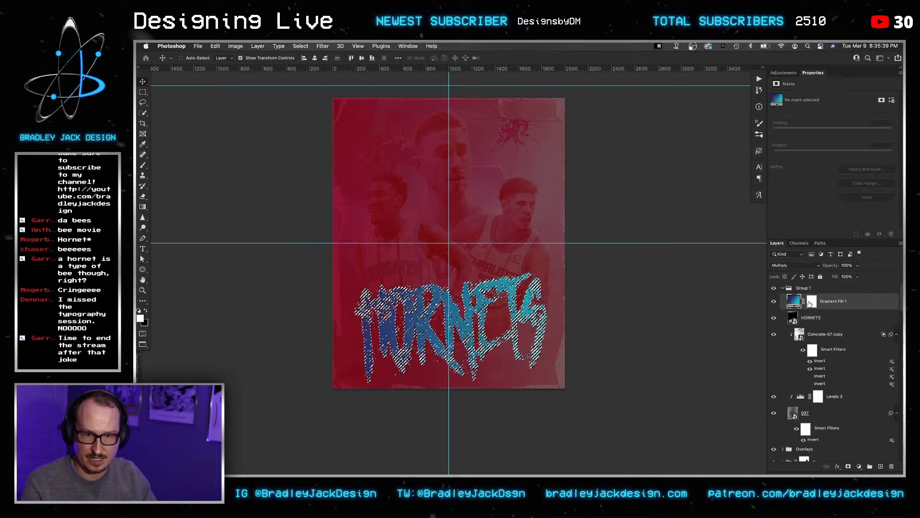
click(848, 465)
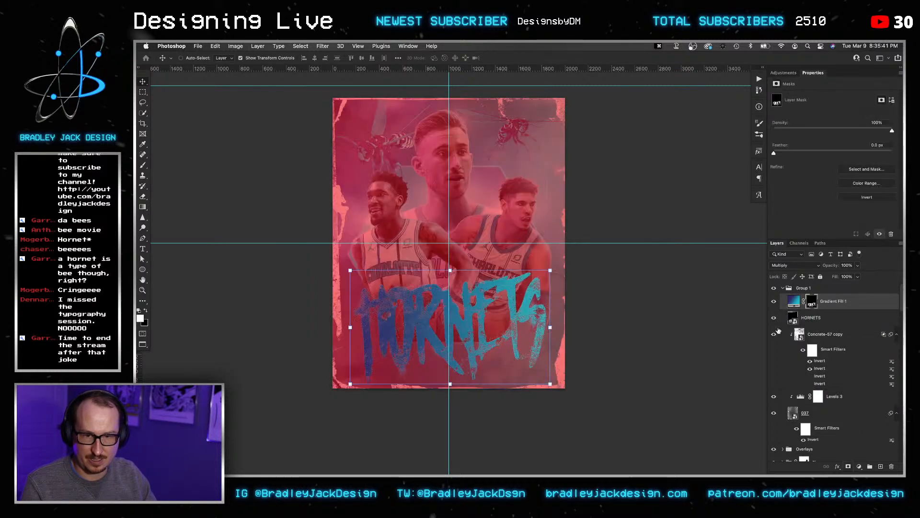
Hide the HORNETS layer and turn off the red Alpha 1 channel overlay.
click(773, 317)
click(794, 288)
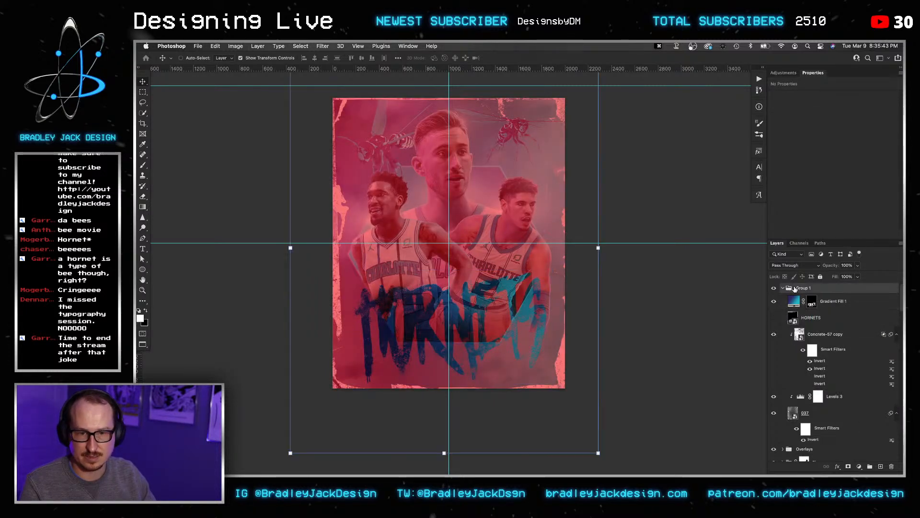
click(799, 243)
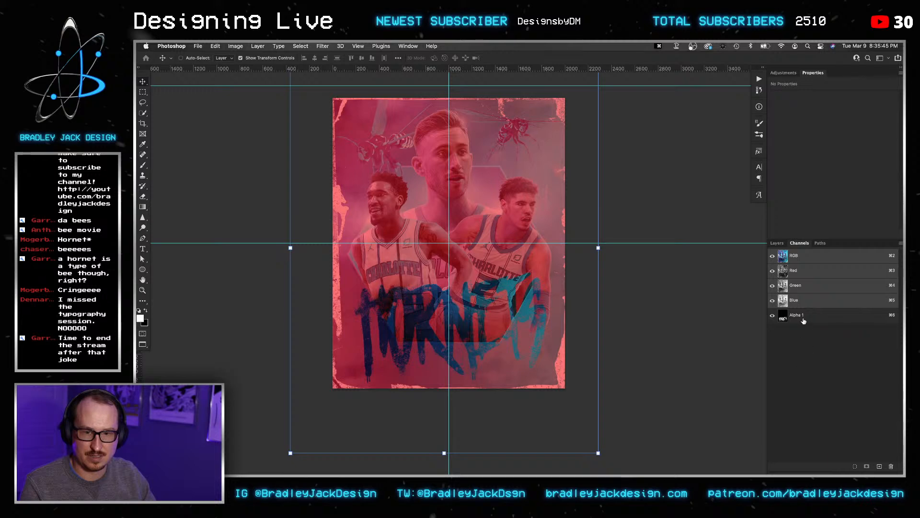
click(803, 319)
click(799, 256)
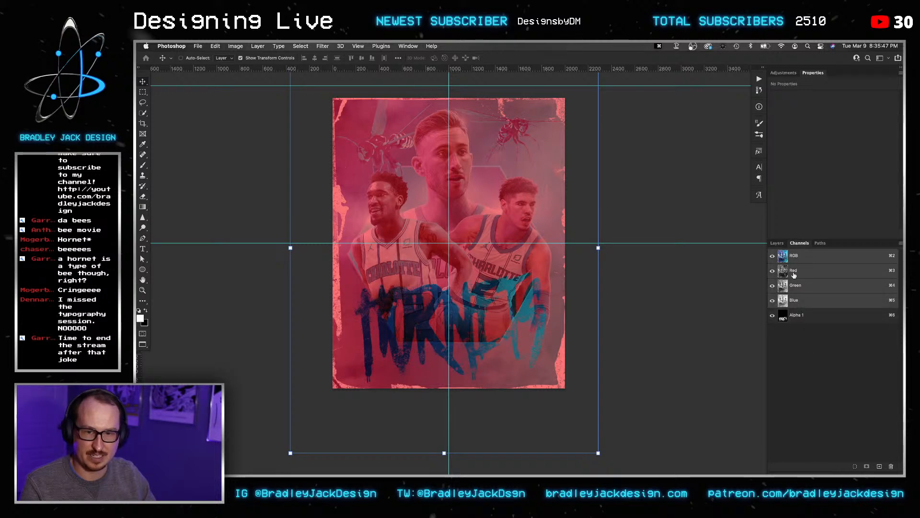
click(772, 317)
click(780, 244)
click(818, 300)
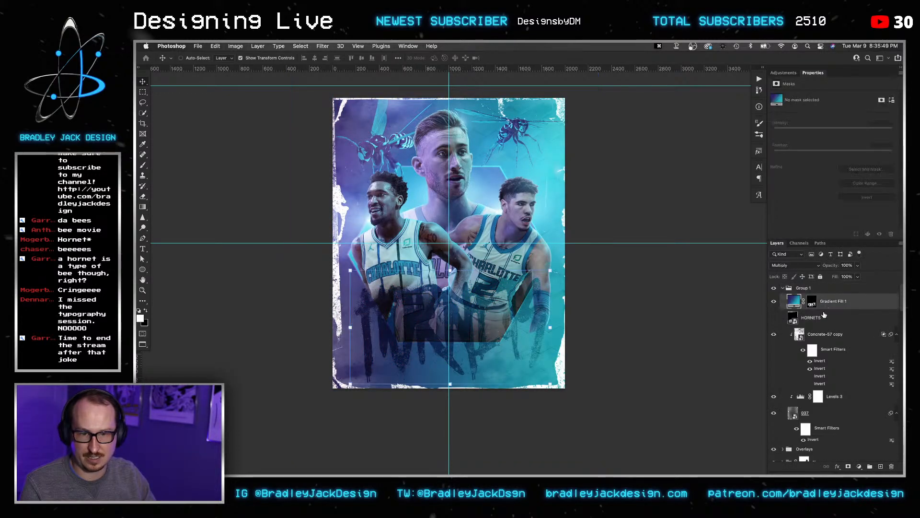
Try Normal blending on Gradient Fill 1 and set it to Screen.
key(v)
key(v)
key(alt+shift+n)
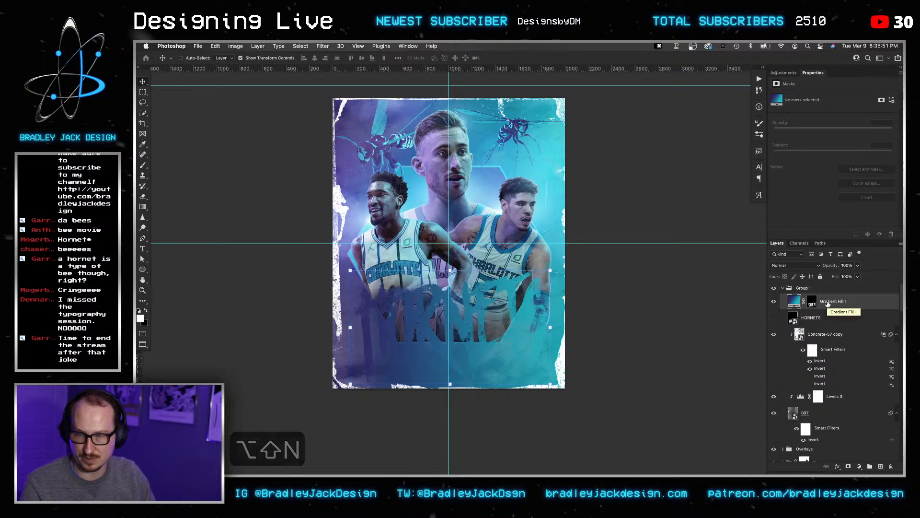
key(alt+shift+s)
Duplicate Gradient Fill 1, set the copy to Overlay blending and move it below the original.
key(super+j)
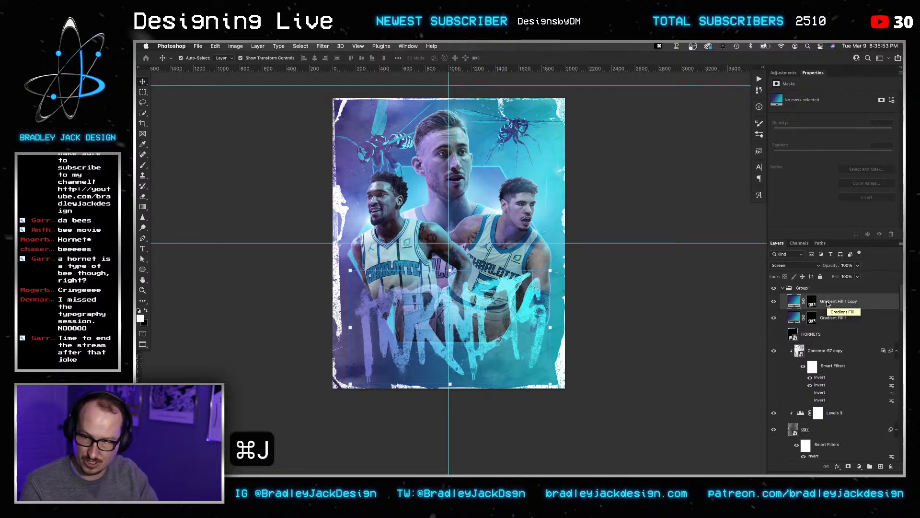
key(v)
key(alt+shift+o)
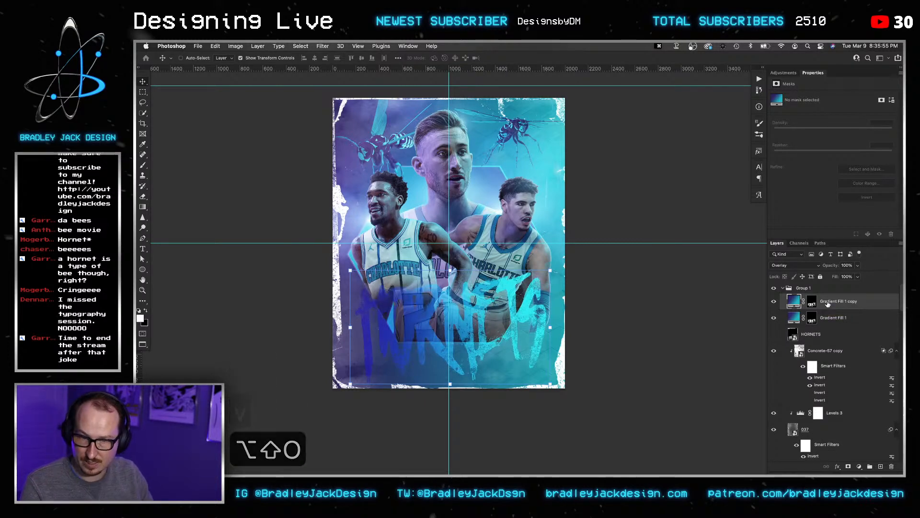
key(super+bracketleft)
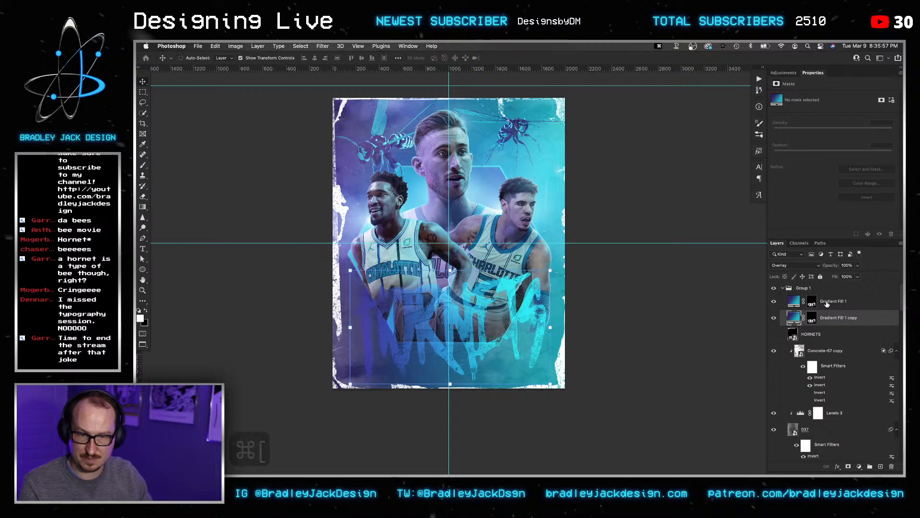
Show the HORNETS layer again with Screen blending.
click(817, 337)
key(v)
key(alt+shift+s)
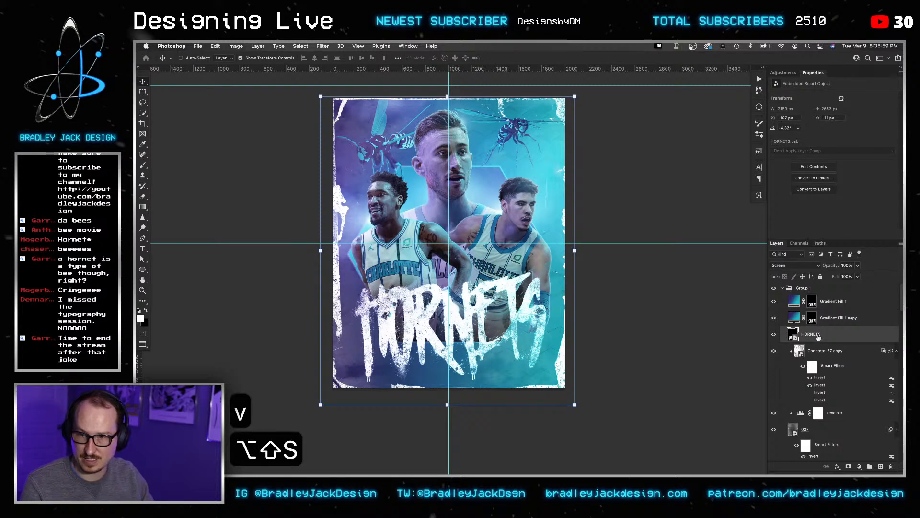
key(v)
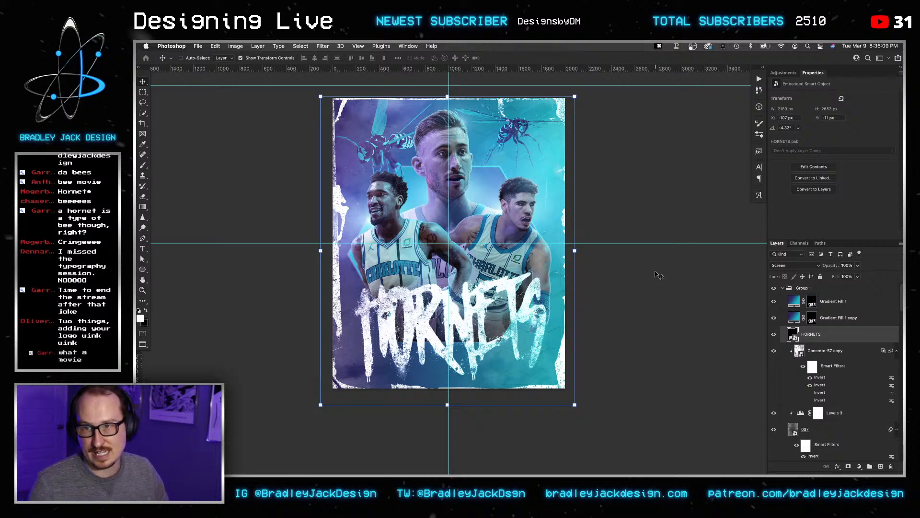
Switch to Finder and search for the 3D logo file with "logo new", "3d logo" and "logo 3d".
mouse_move(292, 468)
click(261, 450)
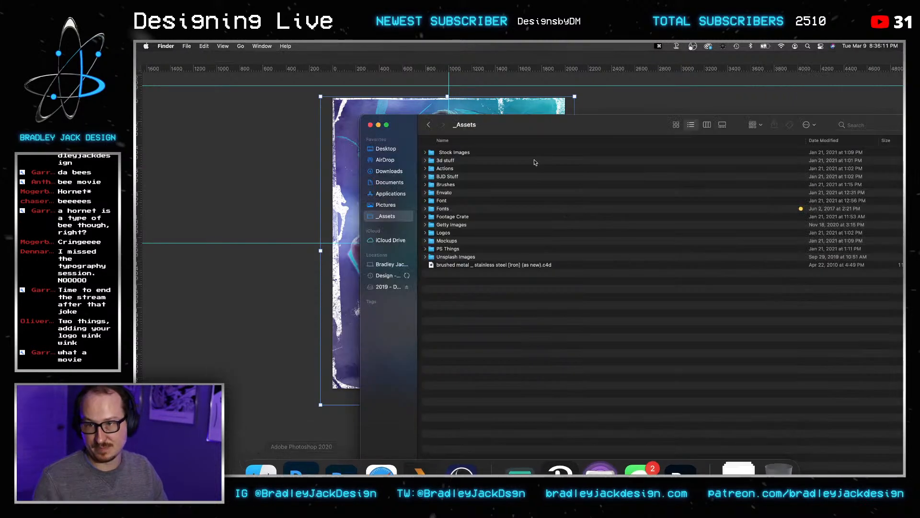
drag(555, 128, 904, 146)
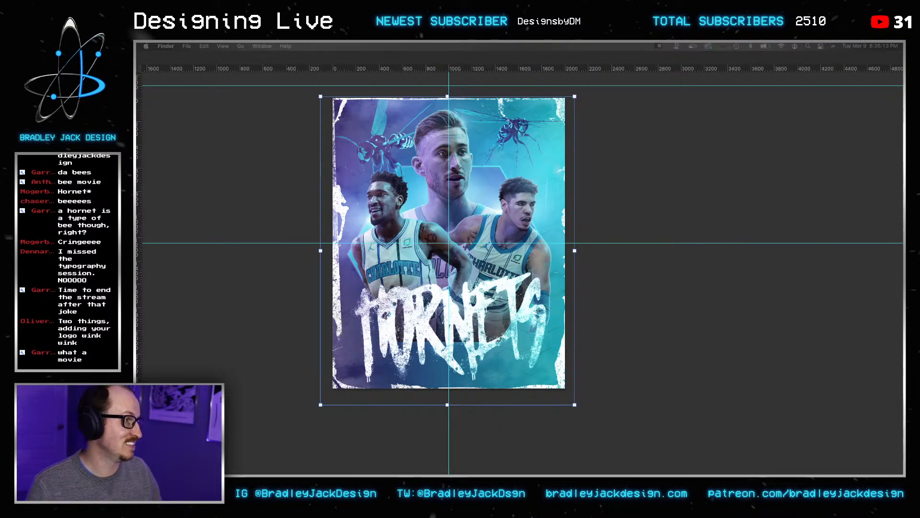
text(ogo new)
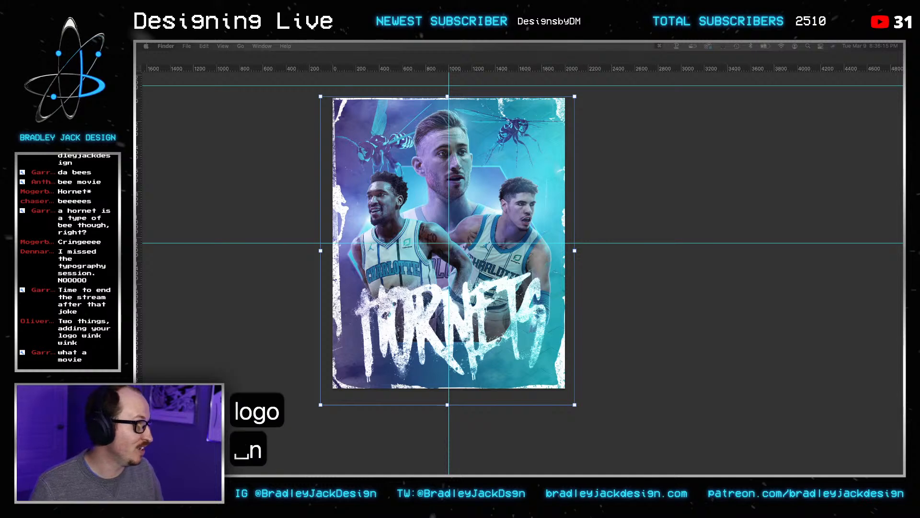
key(Return)
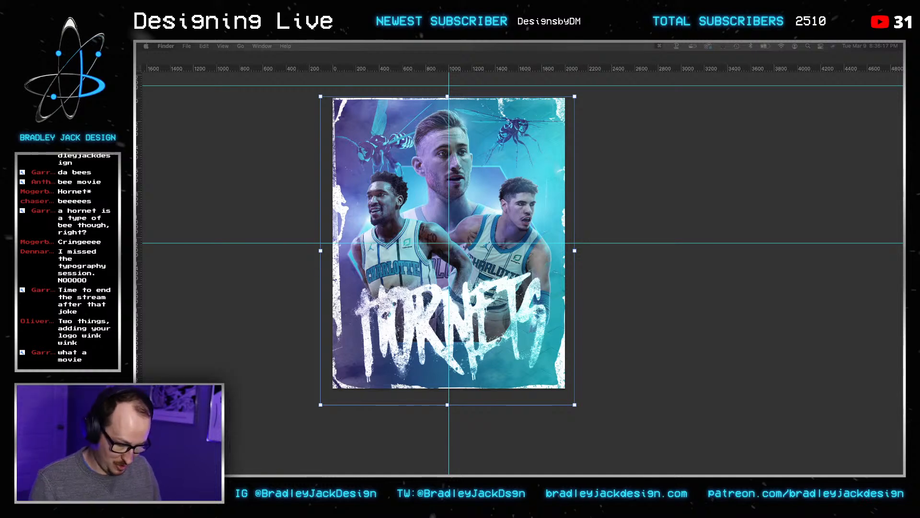
text(3d logo)
key(Return)
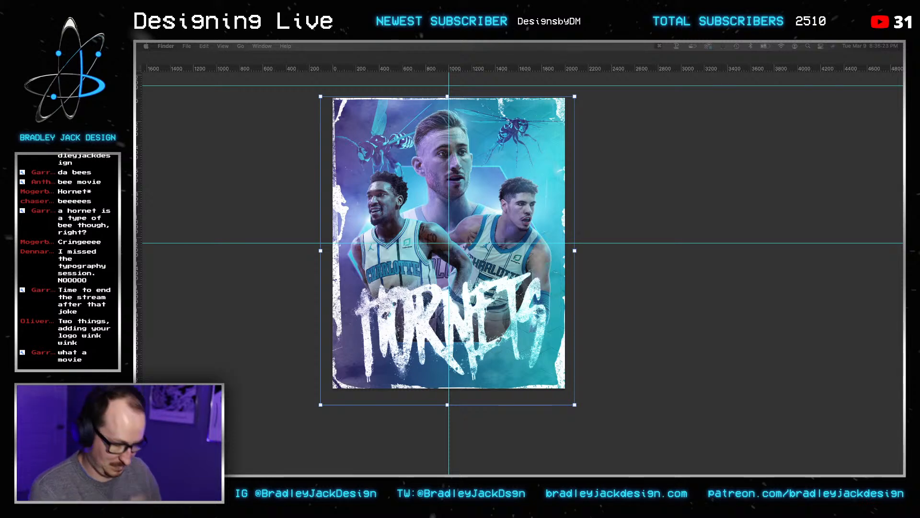
text(logo)
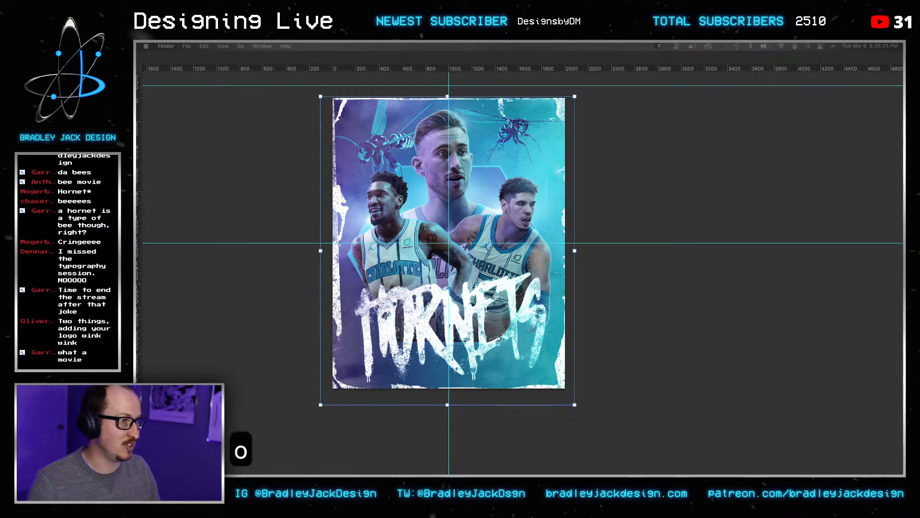
text( 3d)
key(Return)
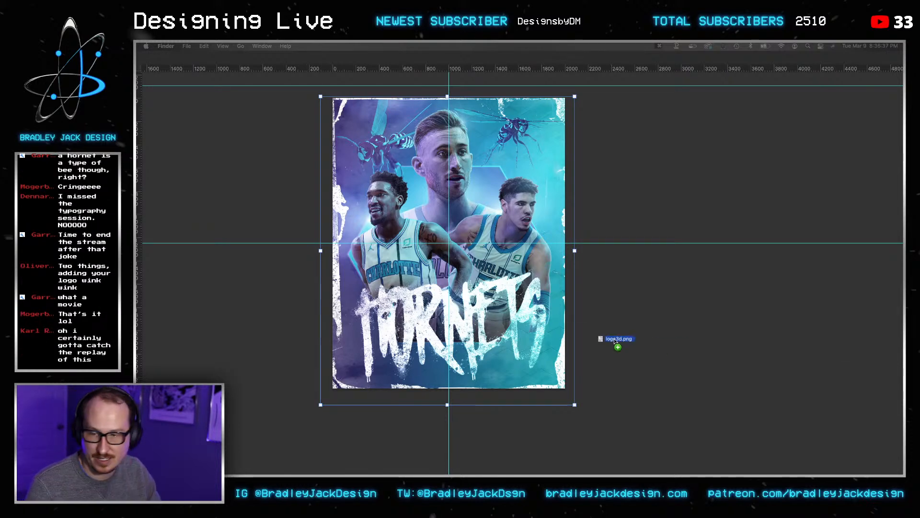
Place logo3d.png on the poster and bring it to the top of the layer stack, above Group 1.
drag(615, 340, 485, 284)
key(Return)
key(Return)
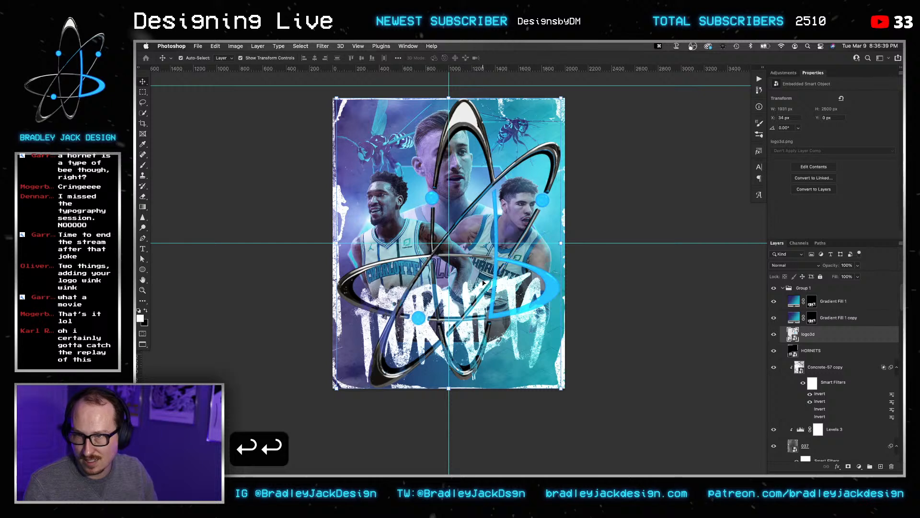
key(shift+super+bracketright)
key(shift+super+bracketright)
key(shift+super+bracketright)
key(v)
key(v)
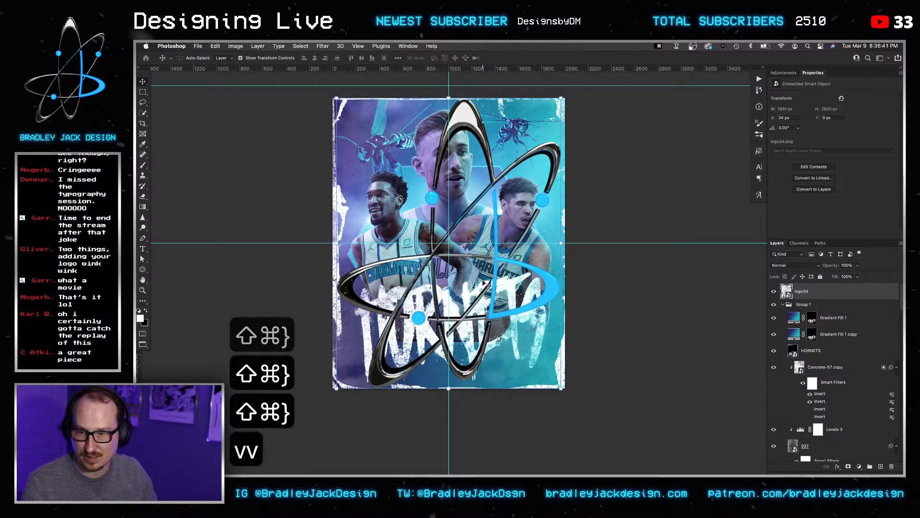
Duplicate the logo3d layer, set the copy to Screen blending and select both logo layers.
key(v)
key(super+j)
key(alt+shift+s)
key(super+t)
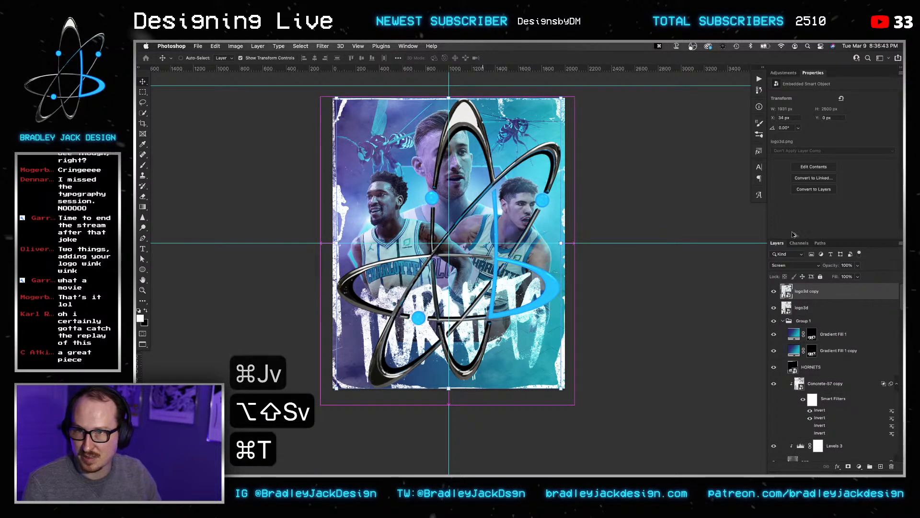
shift+click(817, 306)
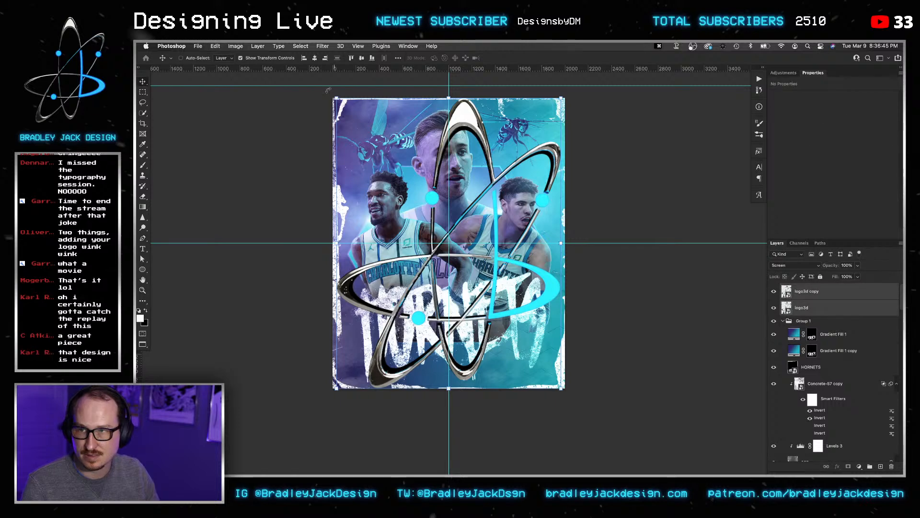
Scale both 3D logo layers down together to about 113 × 146 px in the poster's bottom-right corner.
drag(333, 93, 593, 336)
key(Return)
key(Return)
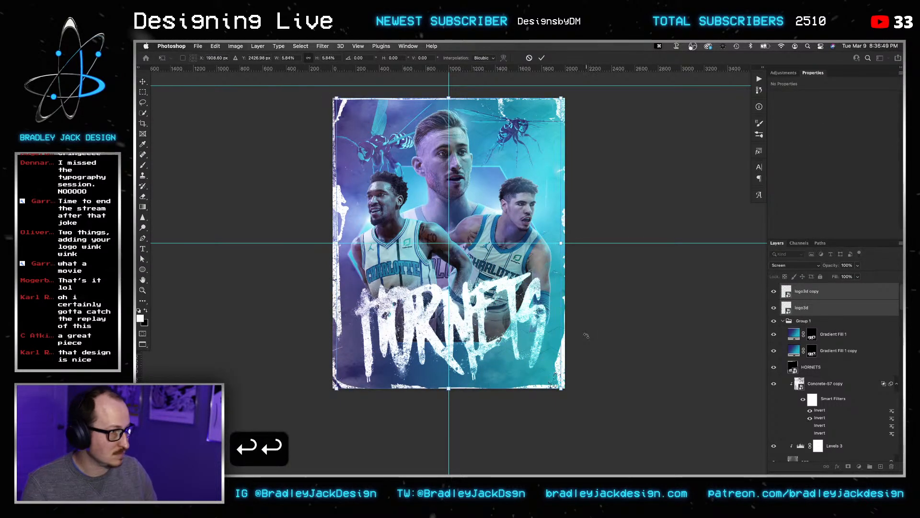
key(v)
Switch to Finder and search for the new logo file with "new" and "newlogo".
key(Tab)
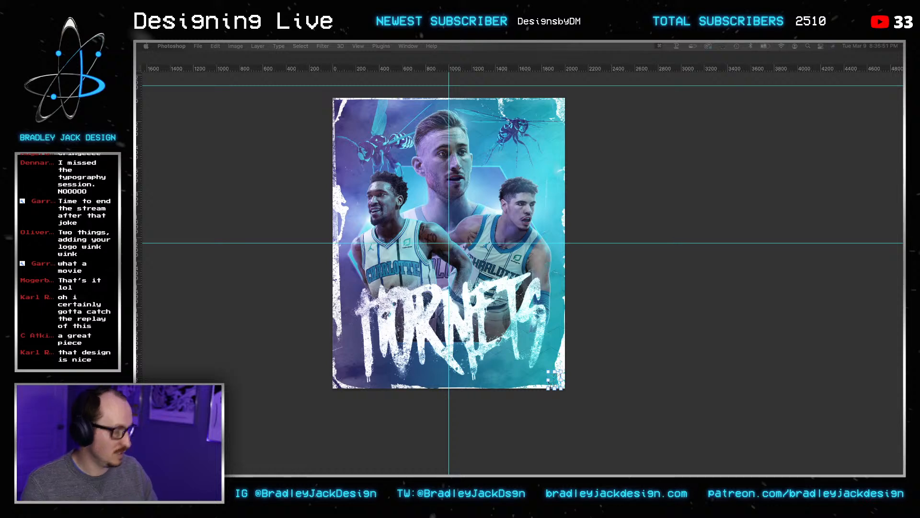
key(BackSpace)
key(BackSpace)
key(BackSpace)
key(n)
key(e)
key(w)
key(Return)
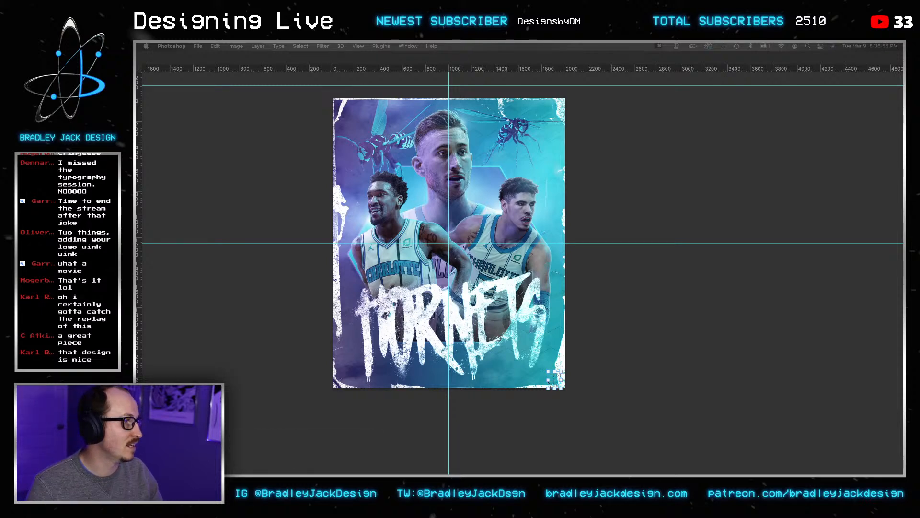
key(super+a)
text(newlogo)
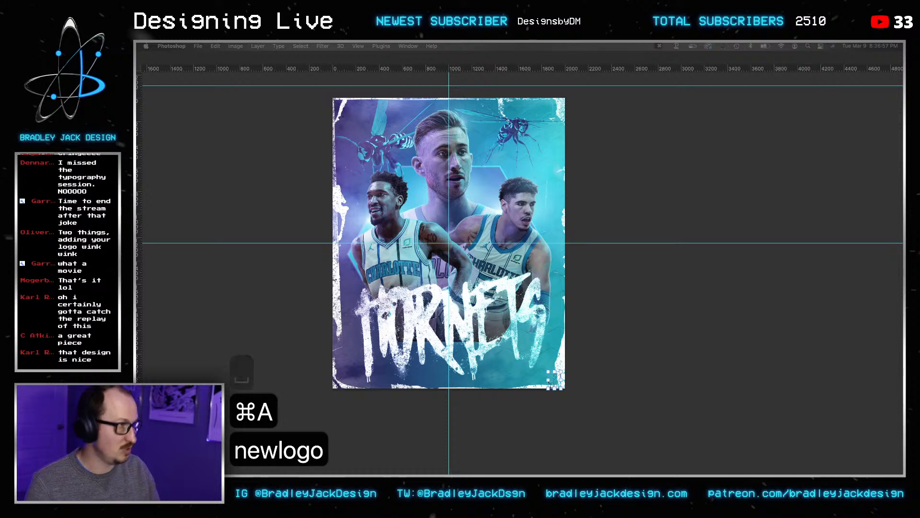
key(Return)
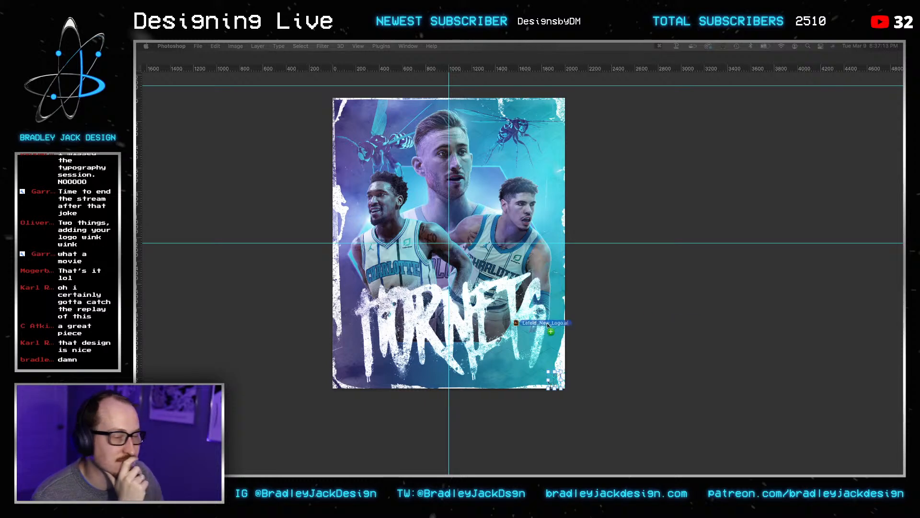
Place page 2 of the designer's new logo .ai file on the poster as an embedded smart object.
drag(547, 324, 511, 293)
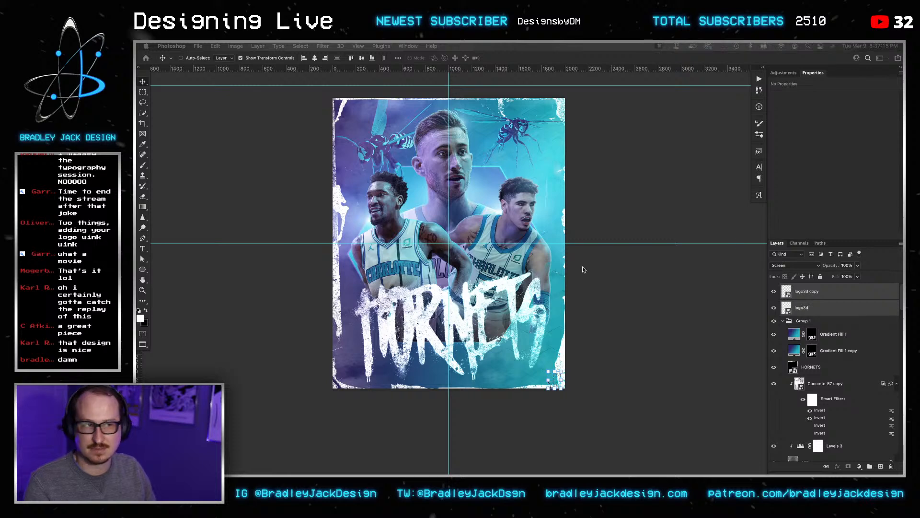
key(Return)
key(Return)
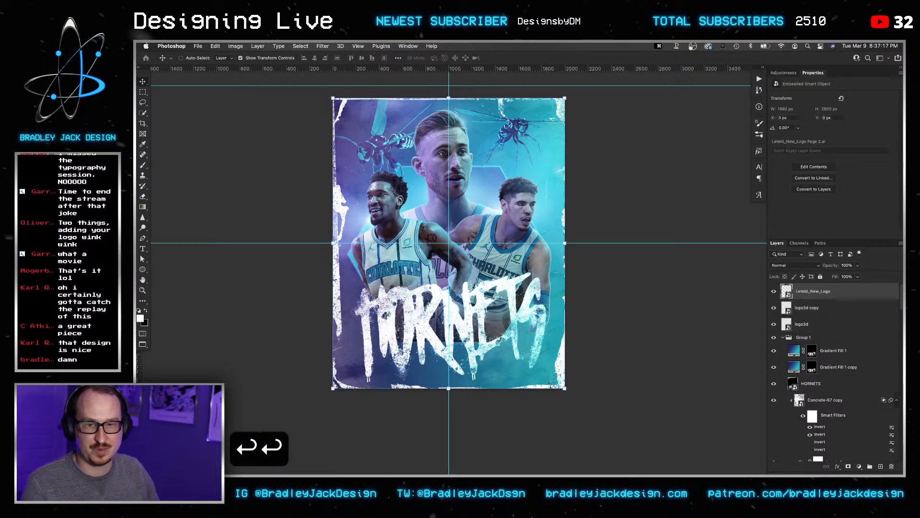
Delete the logo3d copy and logo3d layers.
click(815, 309)
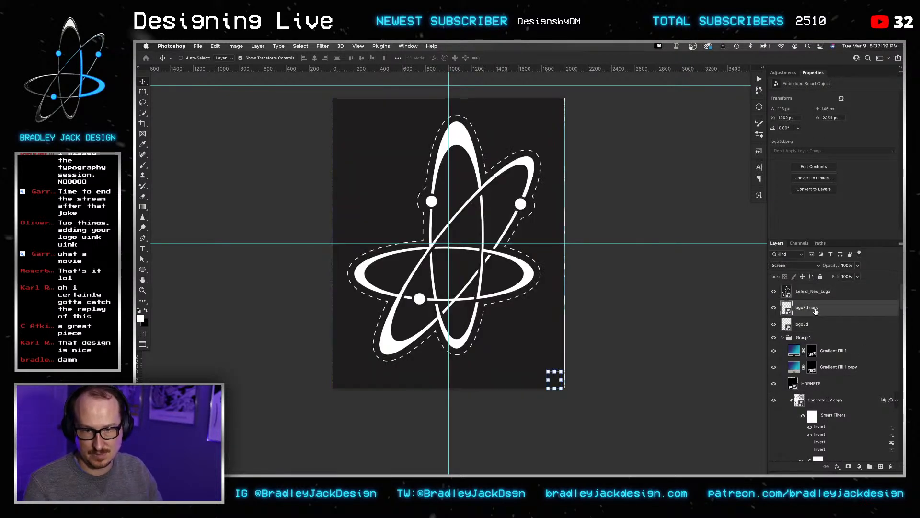
key(BackSpace)
key(BackSpace)
Add a Levels adjustment clipped to the new logo layer and raise its black input level to 47.
click(811, 296)
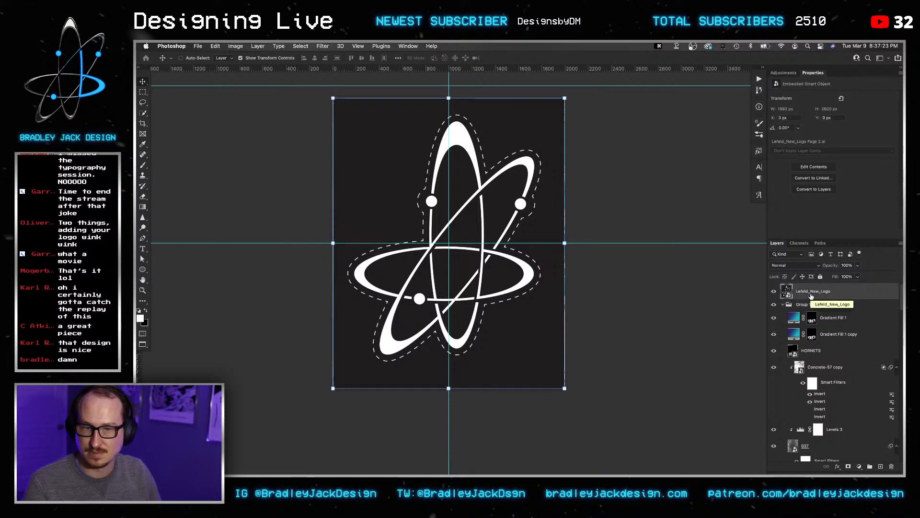
click(784, 73)
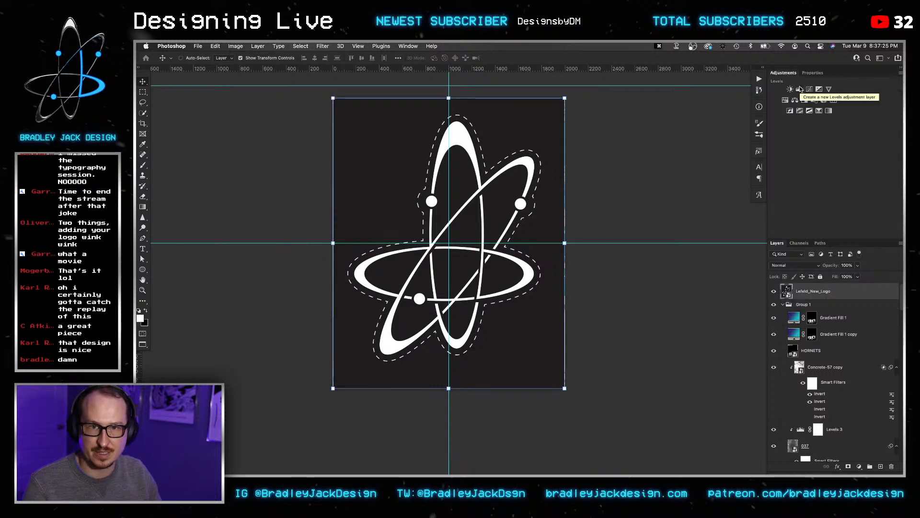
click(800, 89)
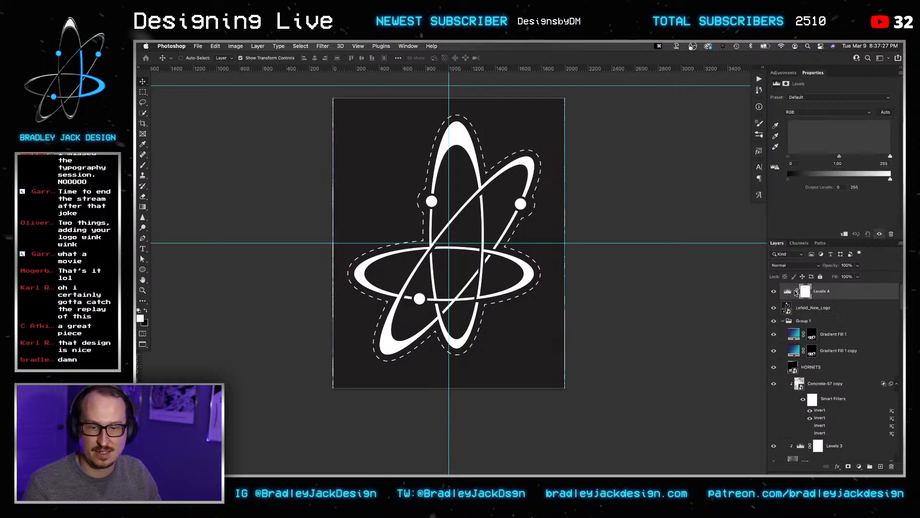
alt+click(794, 300)
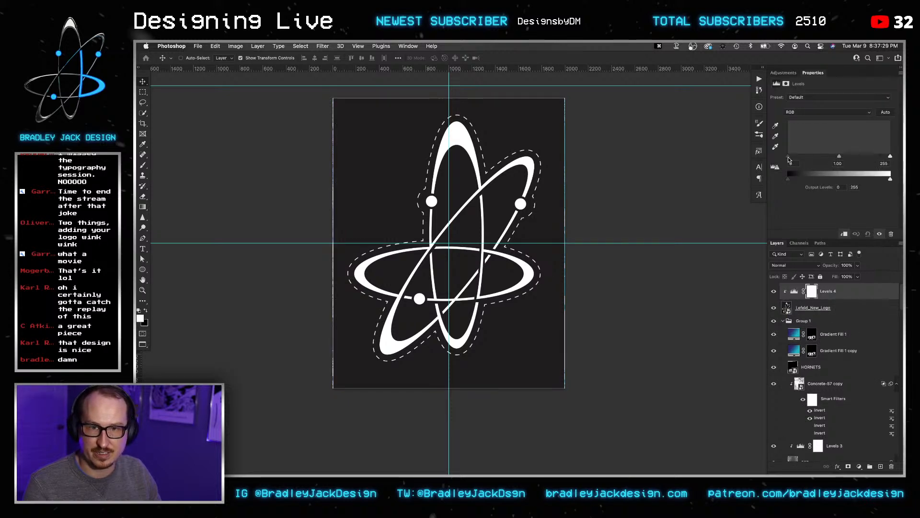
drag(788, 157, 807, 157)
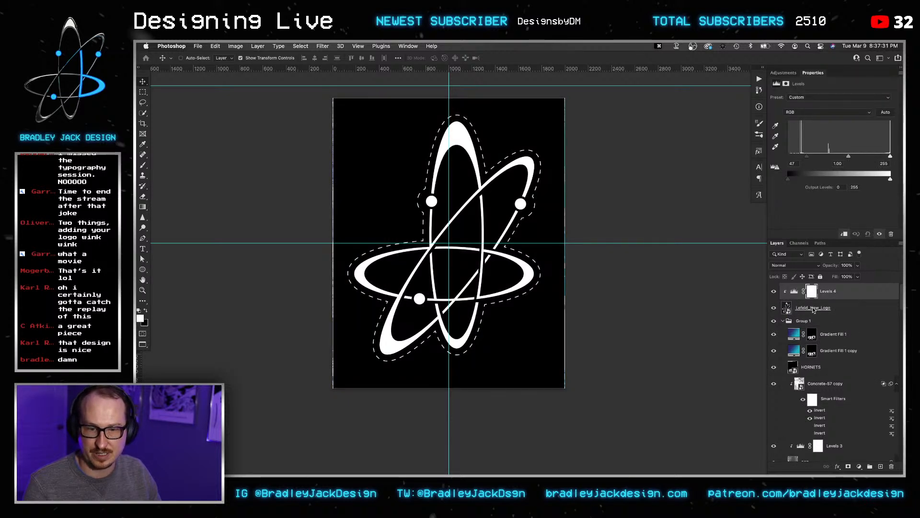
Set the new logo layer's blending mode to Screen.
key(v)
click(813, 308)
key(alt+shift+s)
key(v)
key(v)
Scale the new logo down around its center to about 168 × 210 px.
key(super+t)
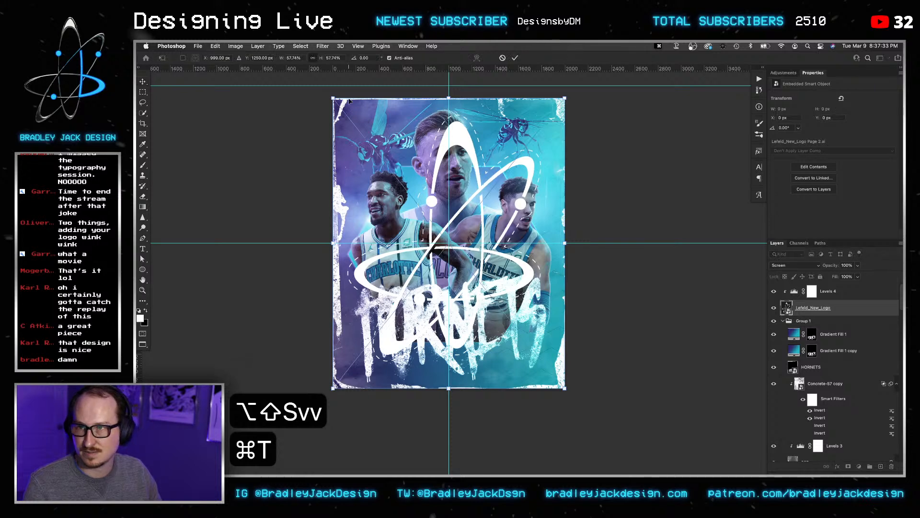
drag(333, 98, 444, 228)
key(Return)
key(Return)
key(v)
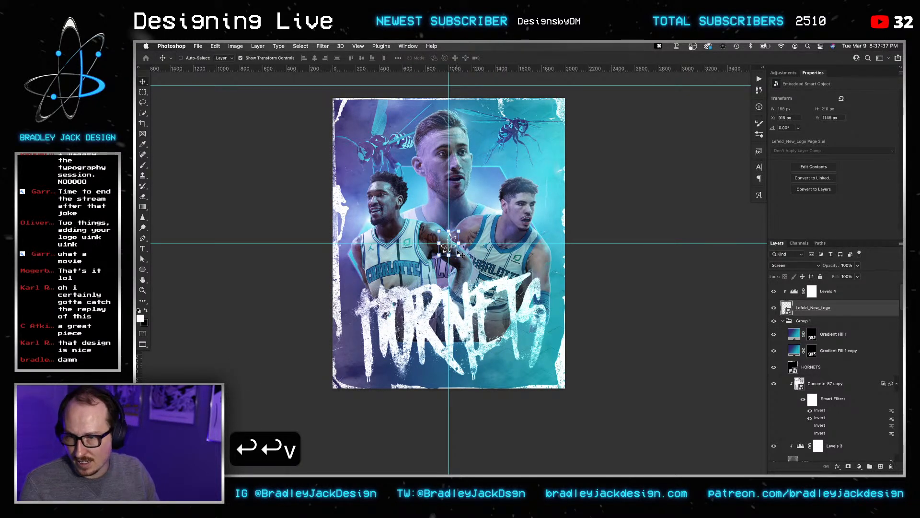
key(super+z)
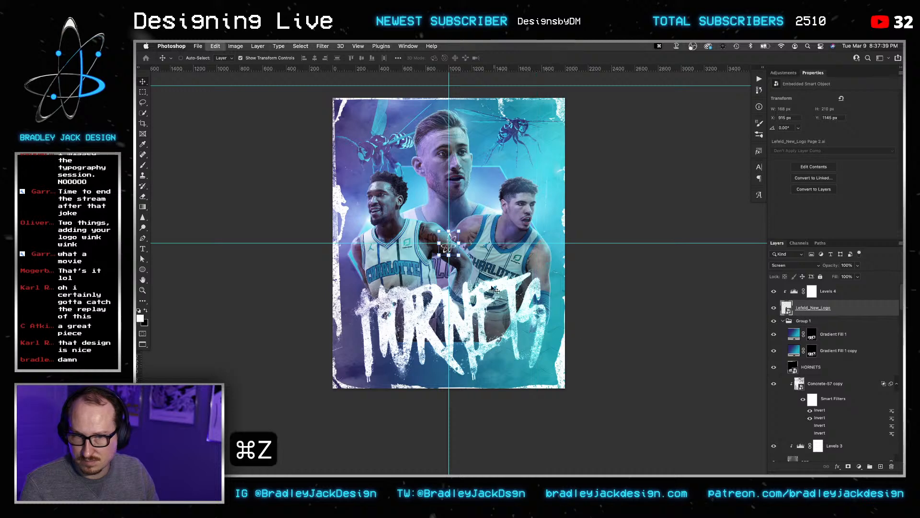
Move the logo to the poster's top-left corner and shrink it to about 102 × 128 px.
key(v)
drag(454, 250, 356, 119)
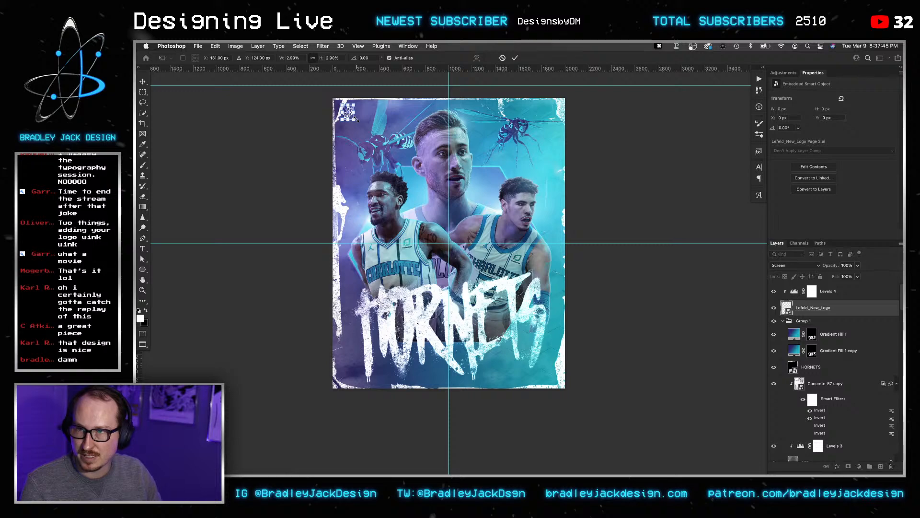
key(Return)
key(v)
Shift the logo closer to the poster's top-left corner and nudge it to X 30 px, Y 33 px.
key(z)
click(356, 119)
drag(420, 171, 378, 232)
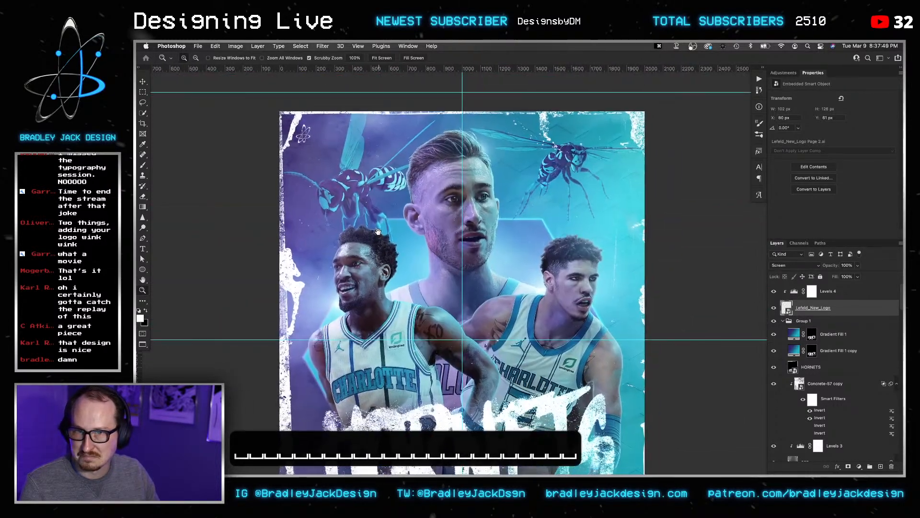
key(v)
drag(306, 134, 288, 126)
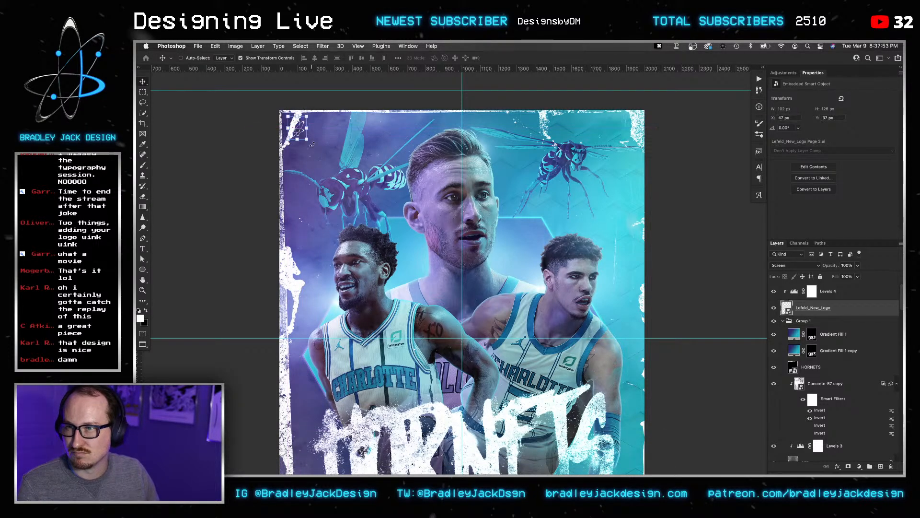
key(Up)
key(Up)
key(Up)
key(Up)
key(Left)
key(Left)
key(Left)
key(Left)
key(Left)
key(Left)
key(Left)
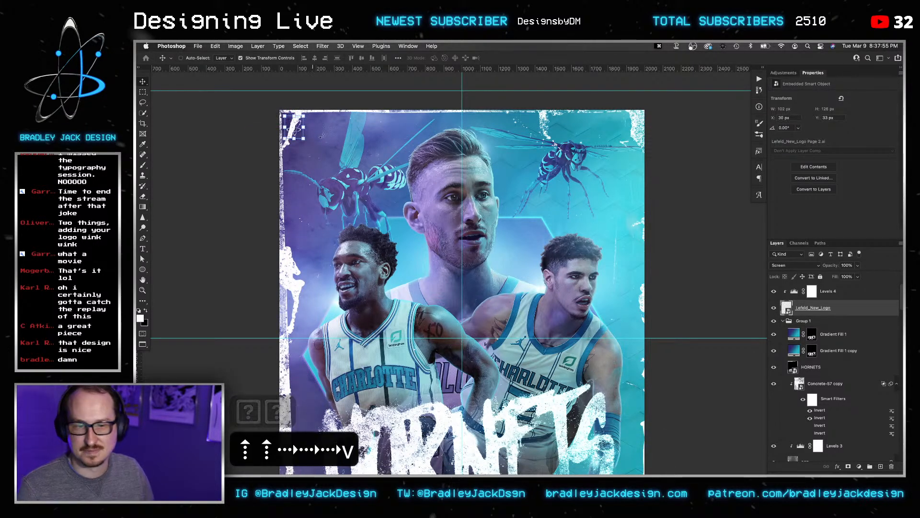
Transform the logo to about 101 × 128 px at X 38 px, Y 24 px in the poster's top-left corner.
key(Tab)
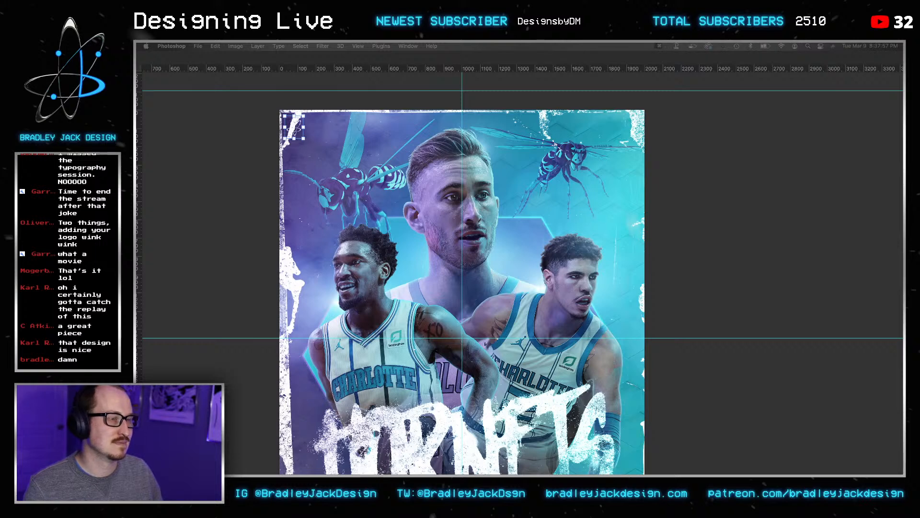
scroll(563, 208, down, 2)
key(Tab)
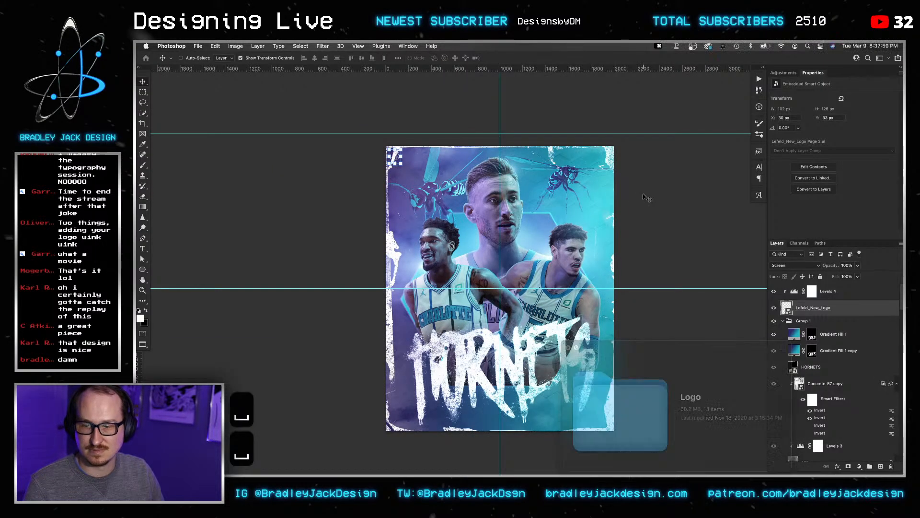
key(super+t)
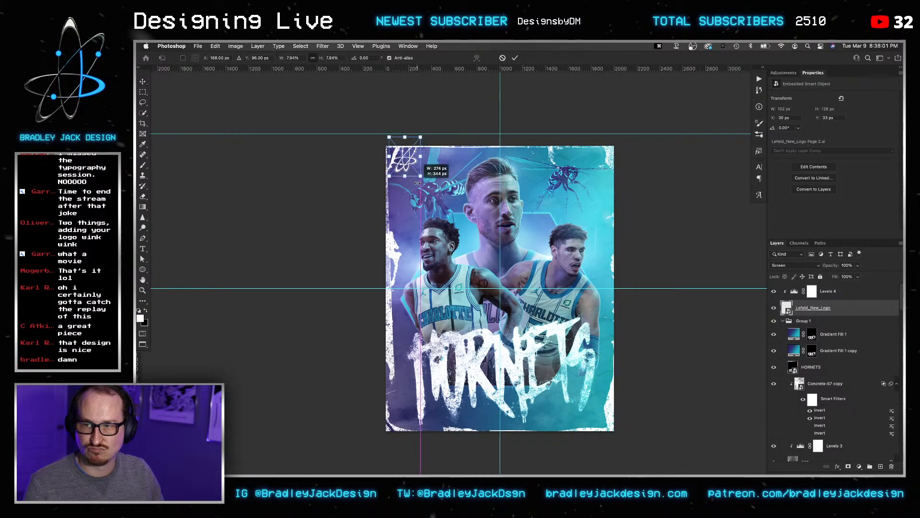
mouse_move(398, 156)
mouse_down()
mouse_move(564, 308)
mouse_move(605, 416)
mouse_move(480, 384)
mouse_move(523, 393)
mouse_move(618, 163)
mouse_move(394, 170)
mouse_move(393, 157)
mouse_up()
scroll(397, 157, up, 5)
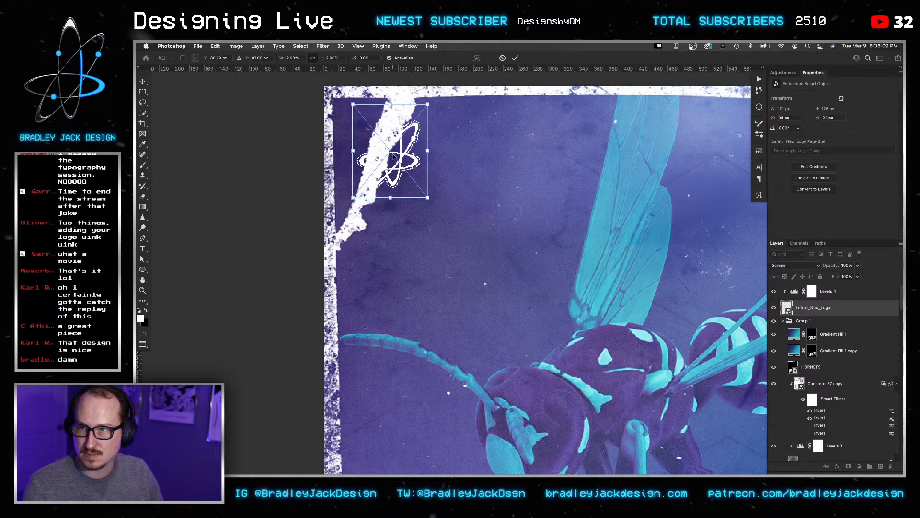
key(Return)
key(Return)
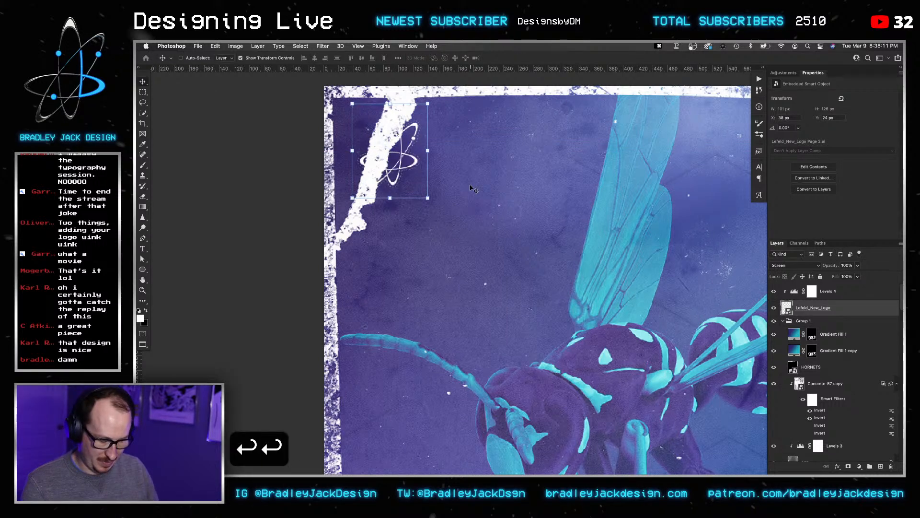
With Group 1 selected, set the shape fill to black and try to draw an ellipse over the logo area.
click(810, 321)
key(u)
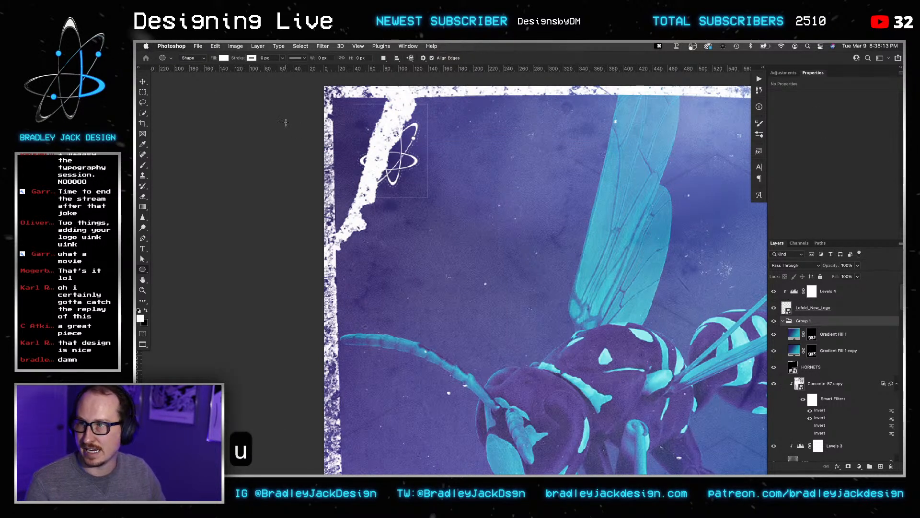
click(224, 58)
click(194, 101)
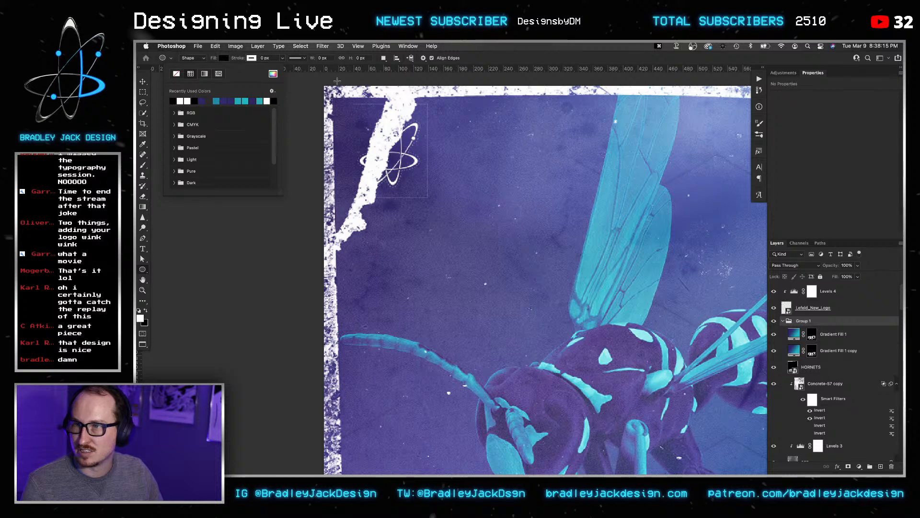
mouse_move(337, 81)
mouse_down()
mouse_move(435, 183)
mouse_move(436, 200)
mouse_up()
key(super+z)
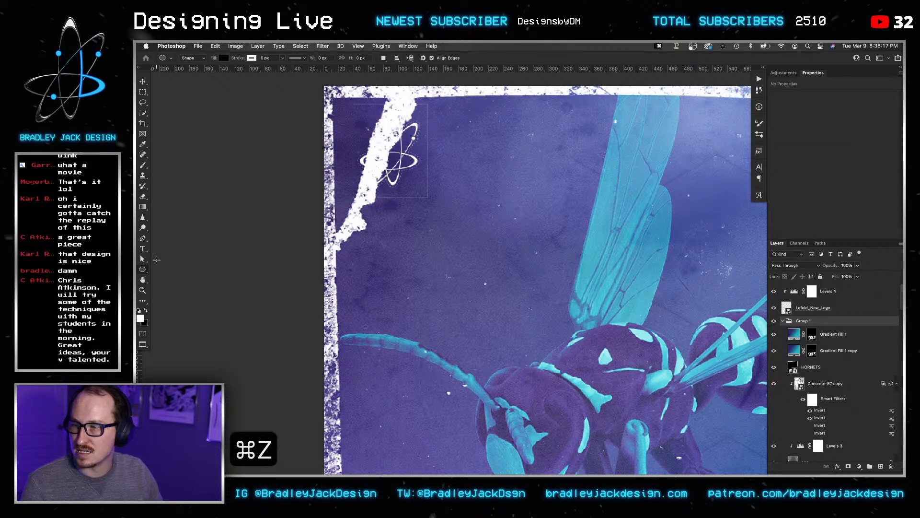
Draw a black rectangle about 106 × 153 px behind the logo, on a layer directly above Group 1.
right_click(143, 270)
click(172, 268)
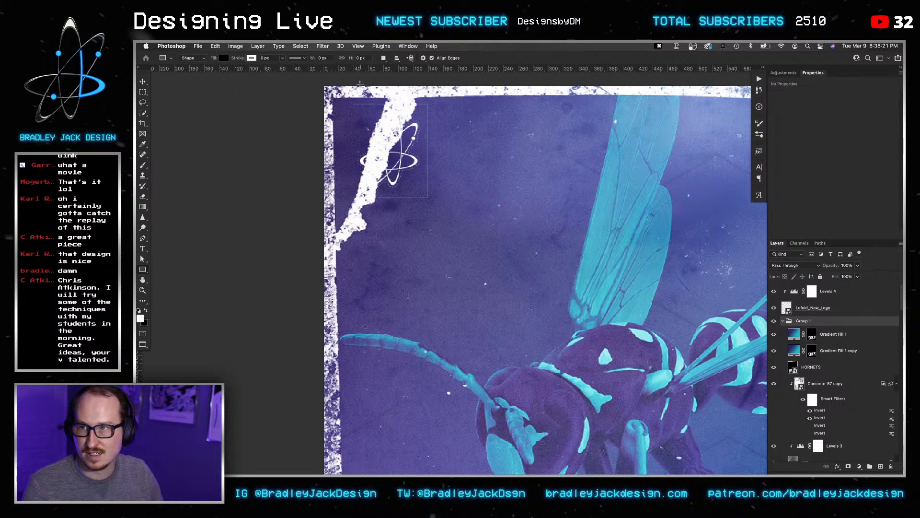
drag(350, 84, 429, 197)
key(super+bracketright)
key(v)
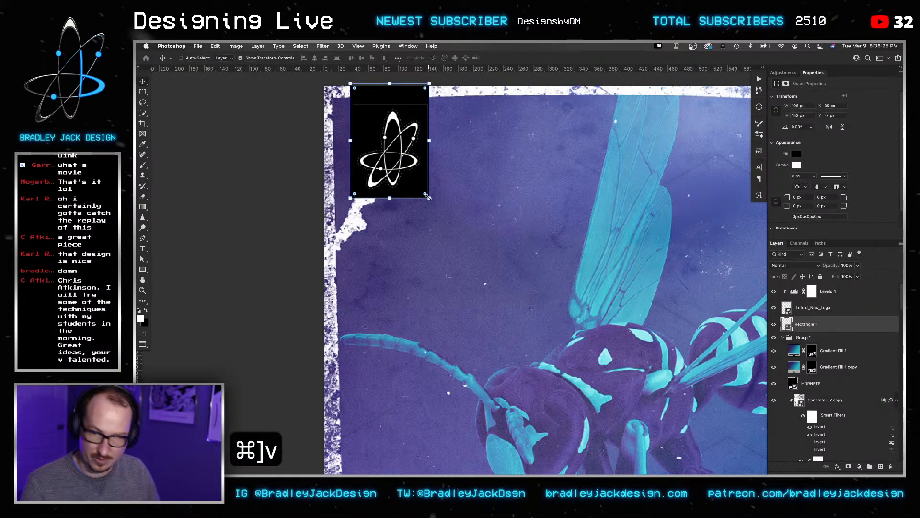
Try to open the new logo smart object's contents for editing in Illustrator.
click(842, 309)
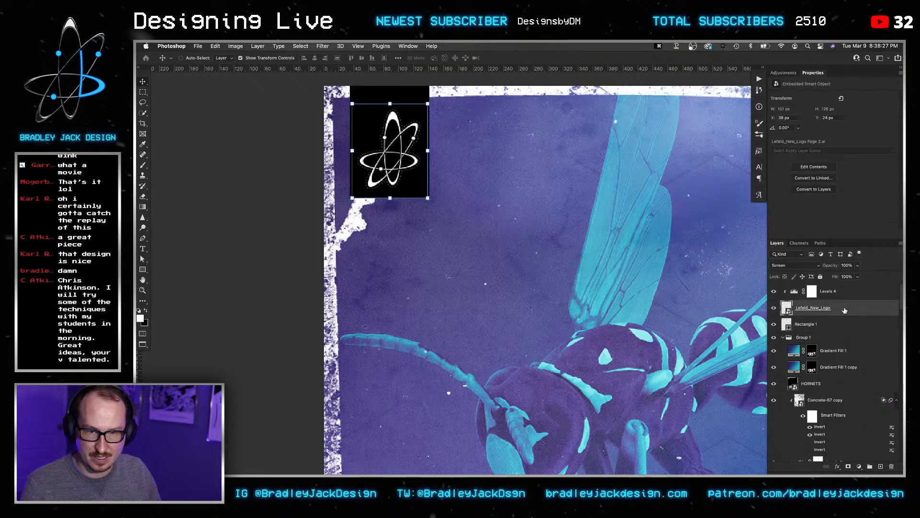
key(v)
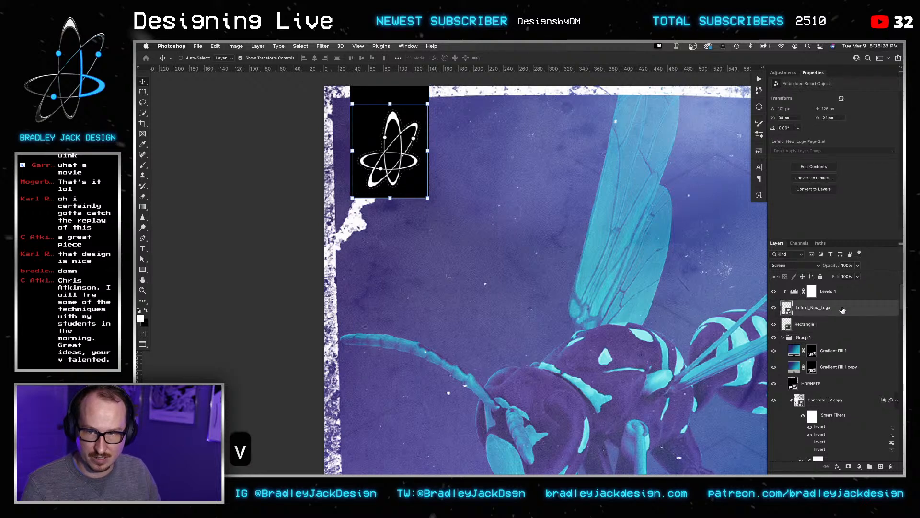
double_click(793, 303)
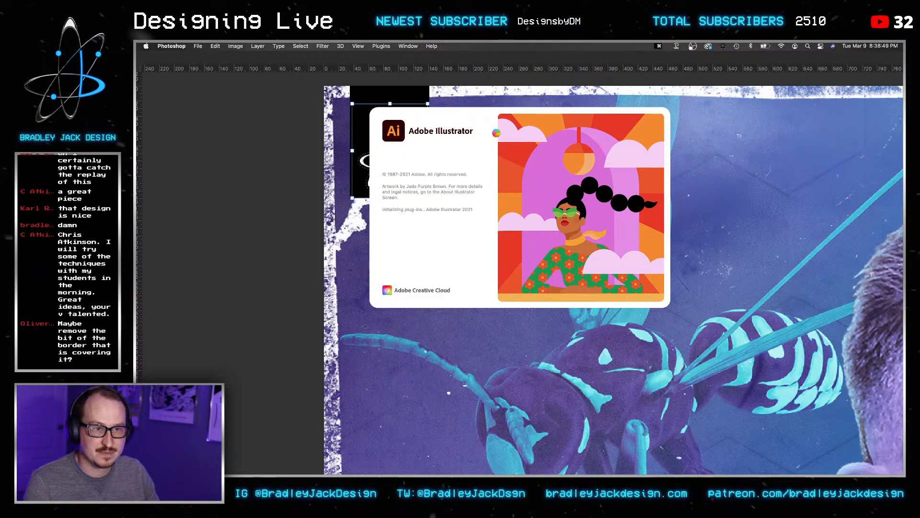
click(329, 178)
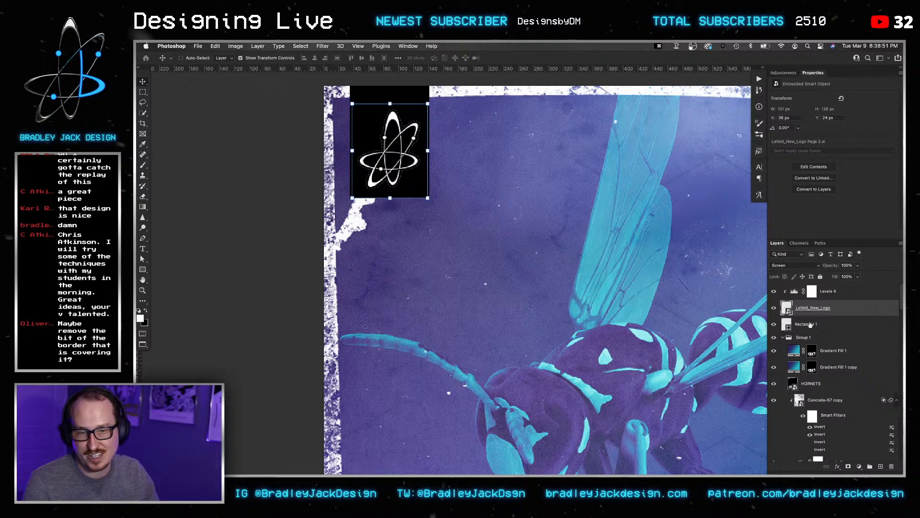
Hide the black rectangle layer behind the logo.
click(811, 324)
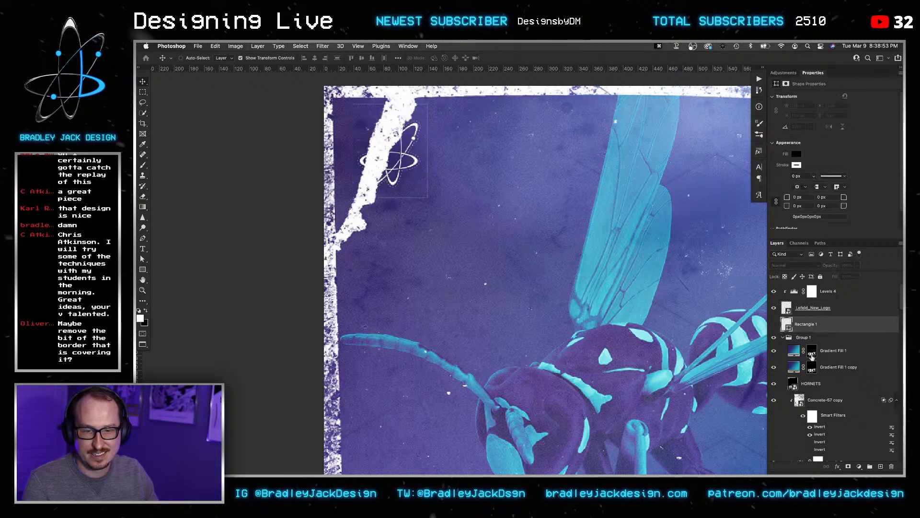
Add a layer mask to the 037 border texture layer inside Group 1.
scroll(809, 386, down, 3)
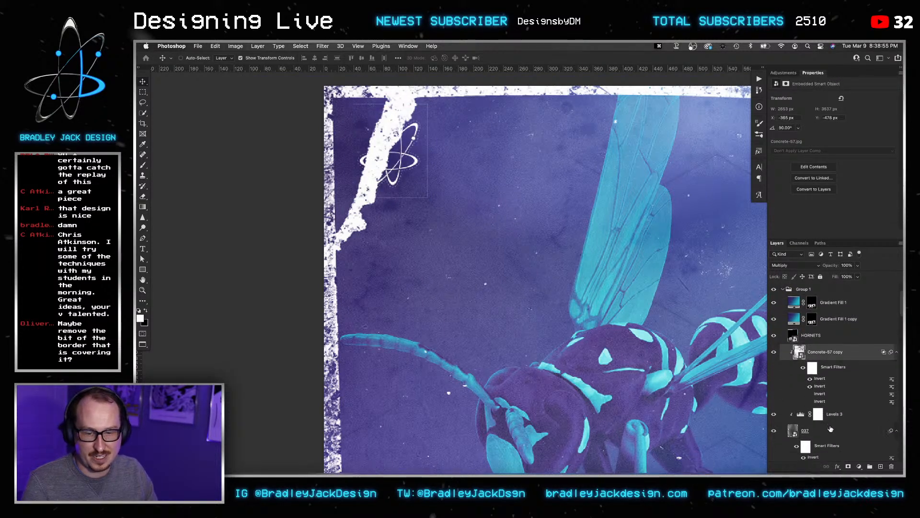
click(833, 431)
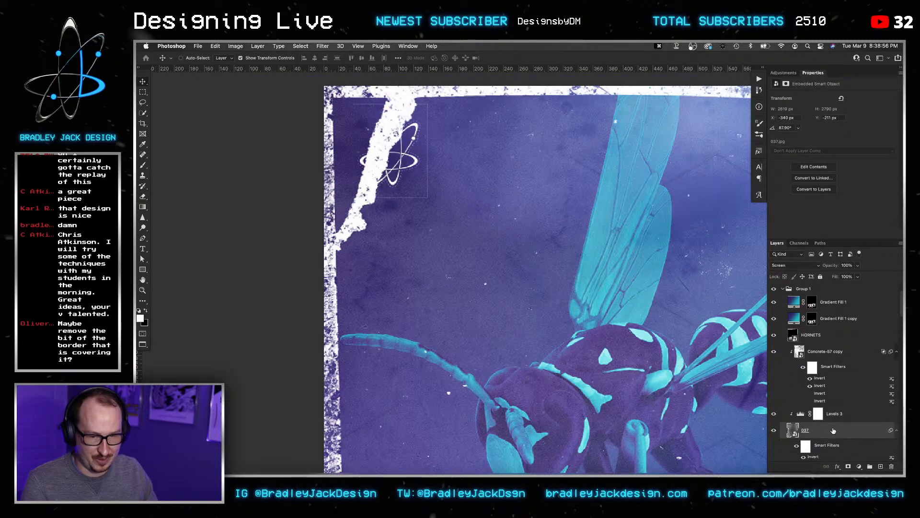
click(847, 467)
key(m)
right_click(413, 175)
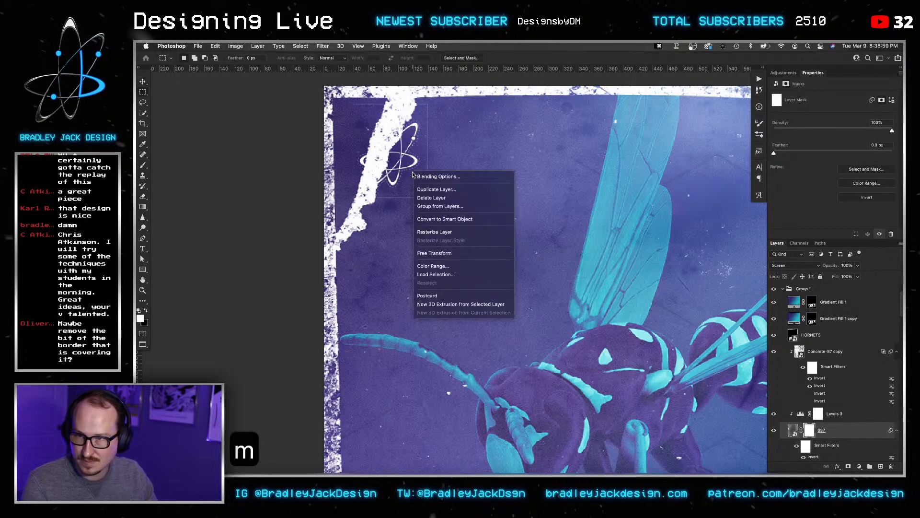
Search the brush presets for "square" and choose the Hard Square 11 pixels brush.
key(b)
right_click(444, 184)
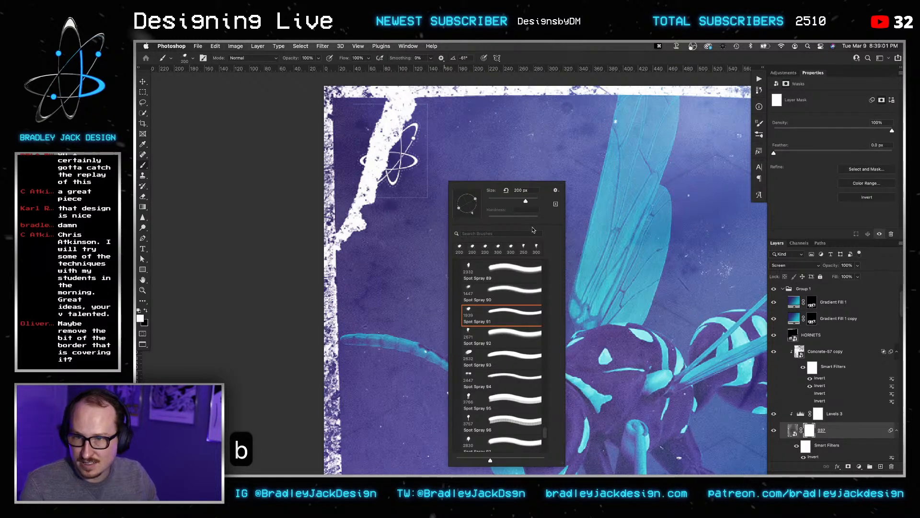
scroll(511, 246, down, 4)
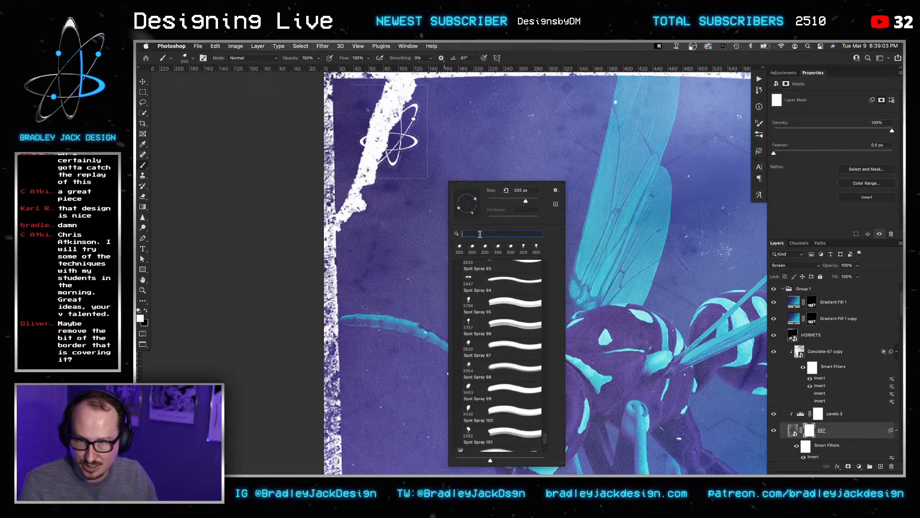
text(square)
click(498, 288)
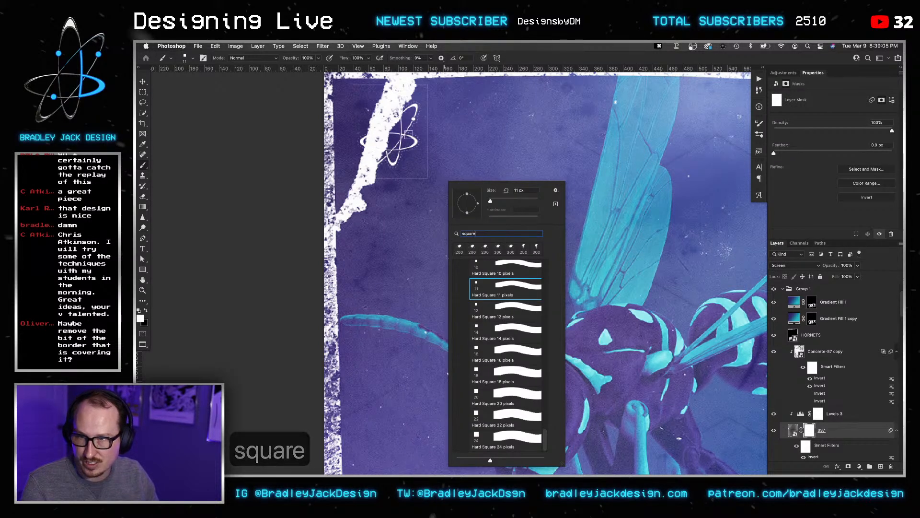
key(Return)
Enlarge the square brush to about 150 px and paint black on the 037 mask to hide the white border texture around the logo.
key(bracketright)
key(bracketright)
key(bracketright)
key(bracketright)
key(bracketright)
key(bracketright)
key(bracketright)
key(bracketright)
key(bracketright)
key(bracketright)
key(bracketright)
key(bracketright)
key(bracketright)
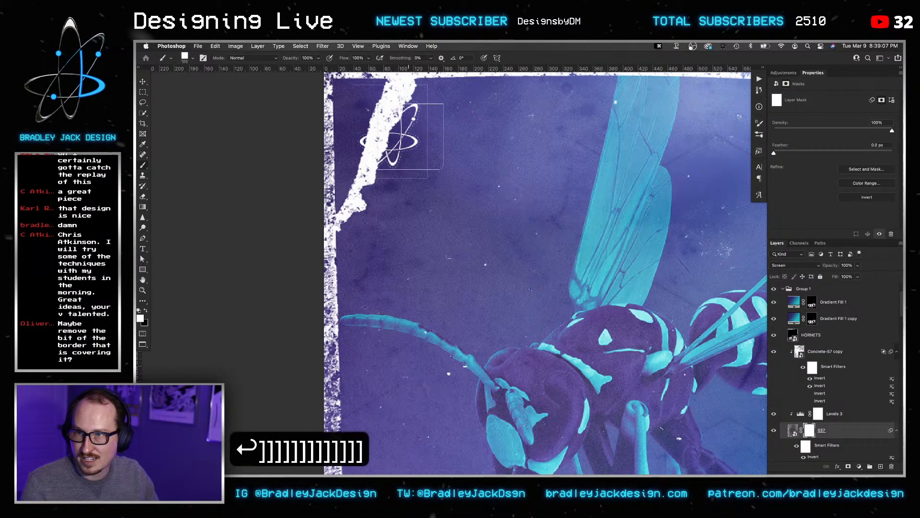
key(bracketright)
key(bracketright)
key(x)
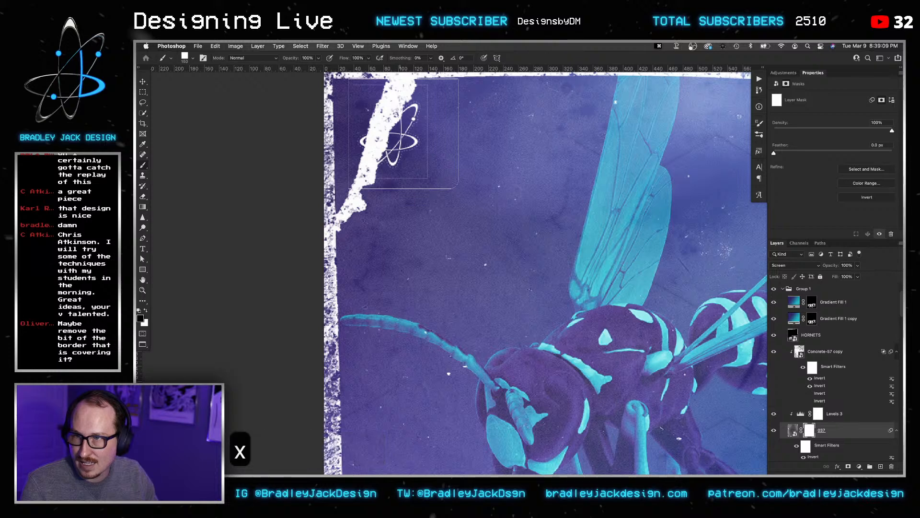
click(403, 134)
click(394, 187)
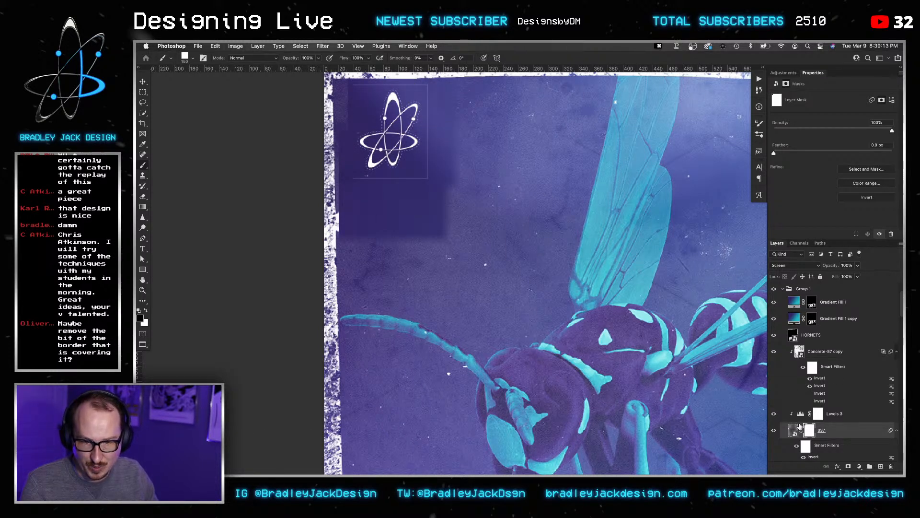
Raise the black input level of the Levels 3 adjustment to 134.
click(800, 413)
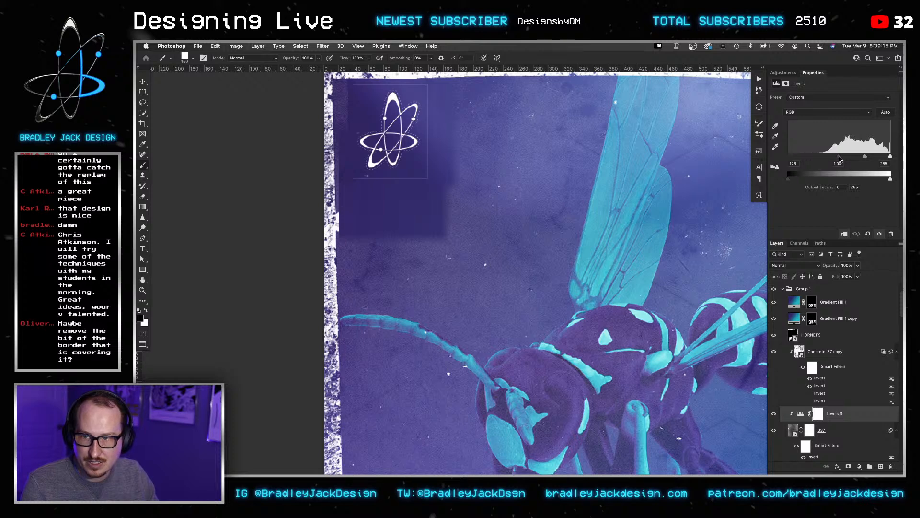
drag(840, 159, 841, 159)
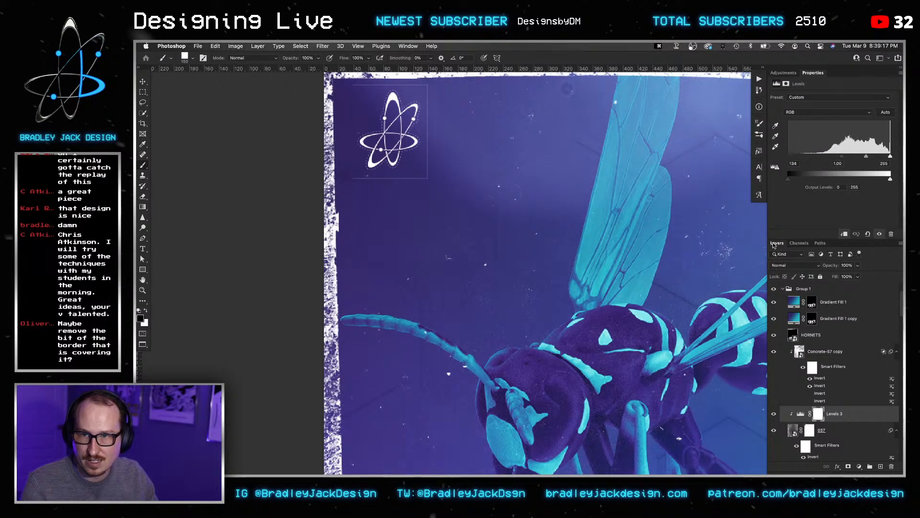
Switch to Illustrator, copy the new logo artwork, and return to the poster in Photoshop.
key(Tab)
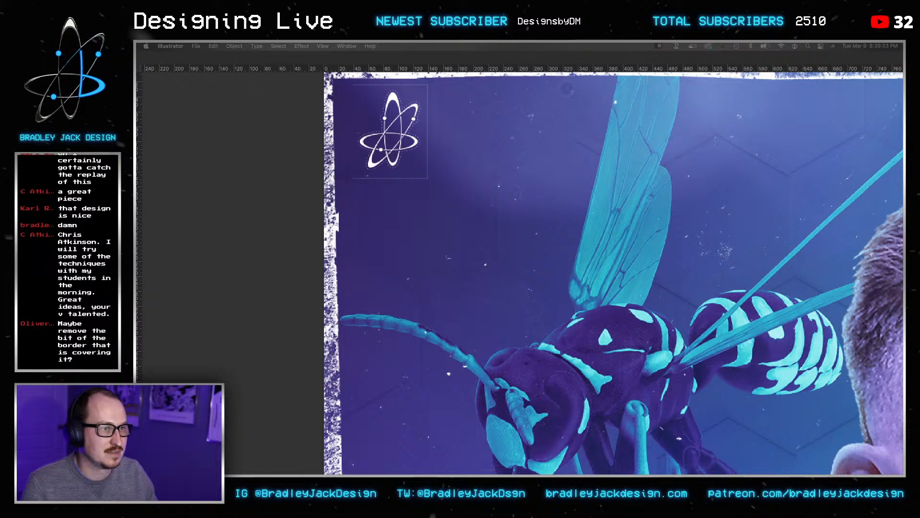
key(v)
key(a)
key(BackSpace)
key(v)
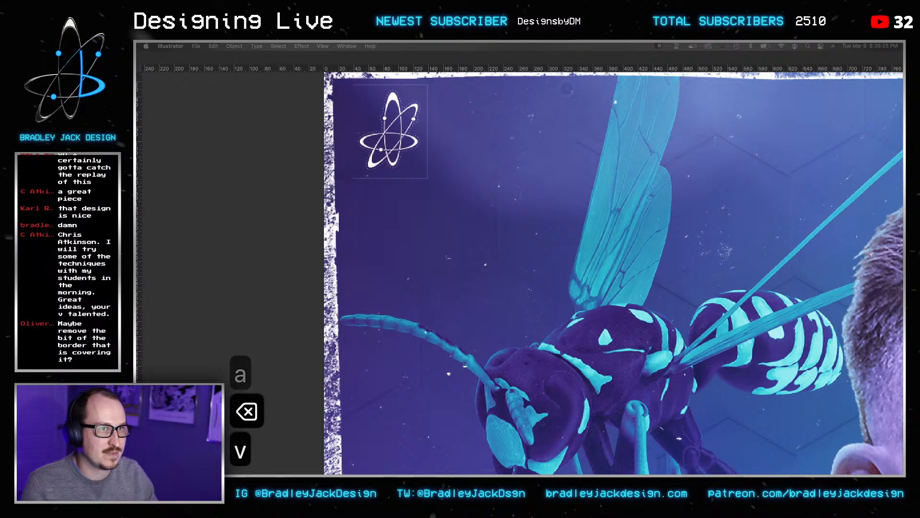
key(super+c)
key(v)
click(411, 269)
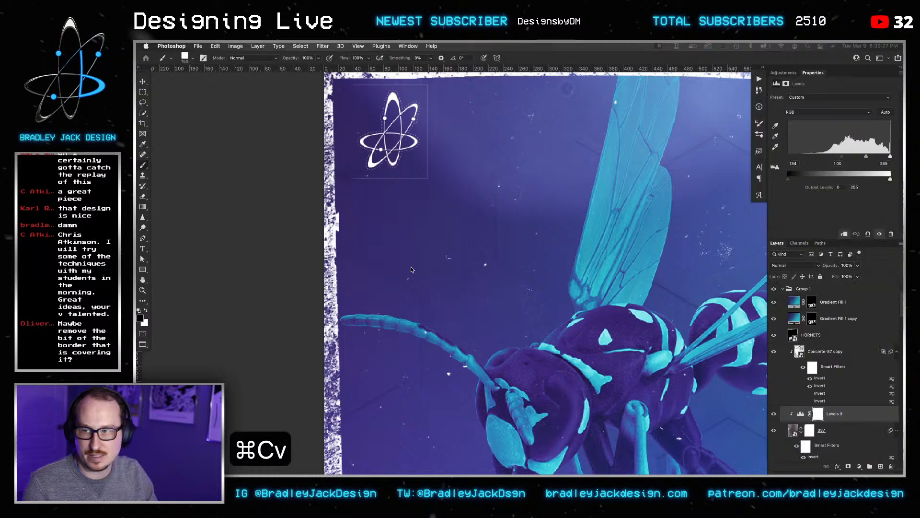
Delete the old logo layer with its Levels 4 adjustment and paste the copied logo as a smart object above Rectangle 1.
scroll(818, 321, up, 2)
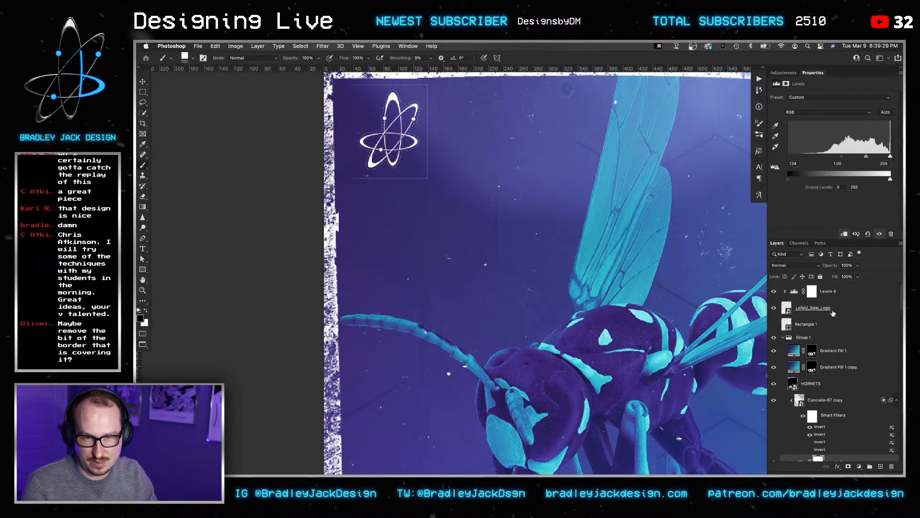
shift+click(833, 313)
key(BackSpace)
key(super+v)
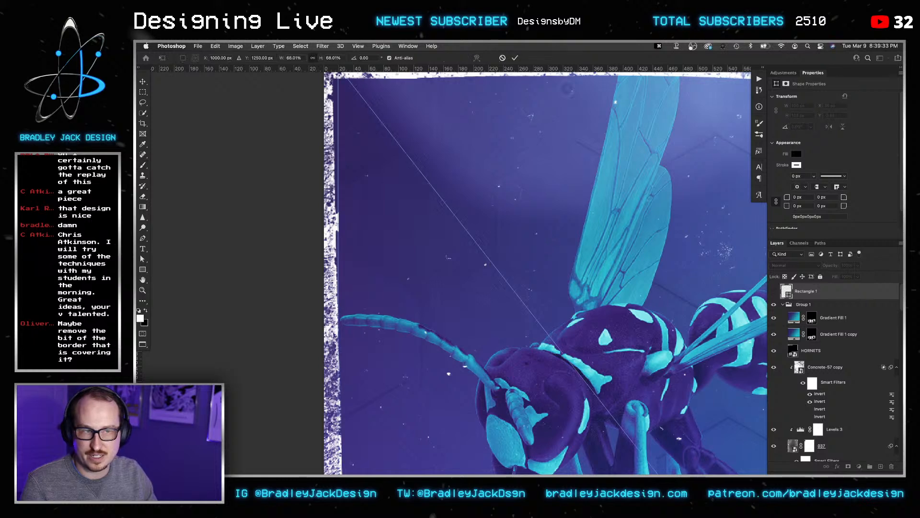
key(Tab)
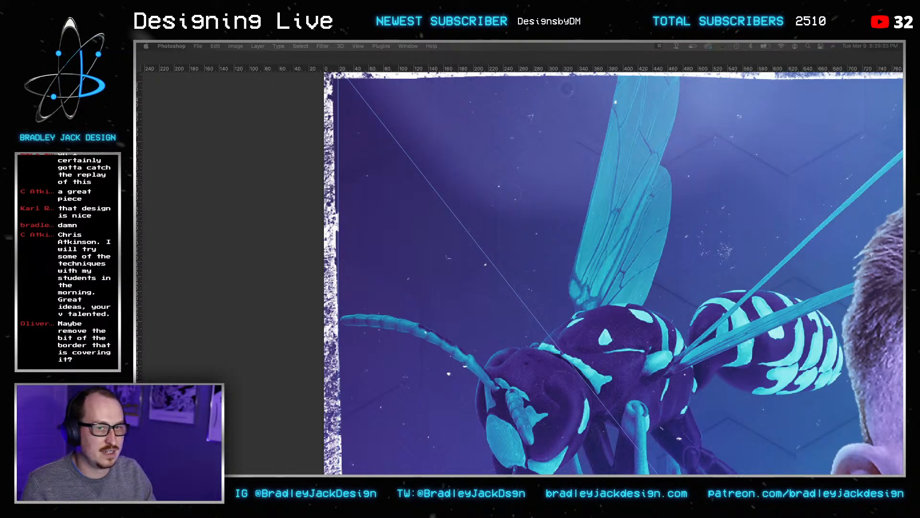
key(Tab)
scroll(506, 278, down, 5)
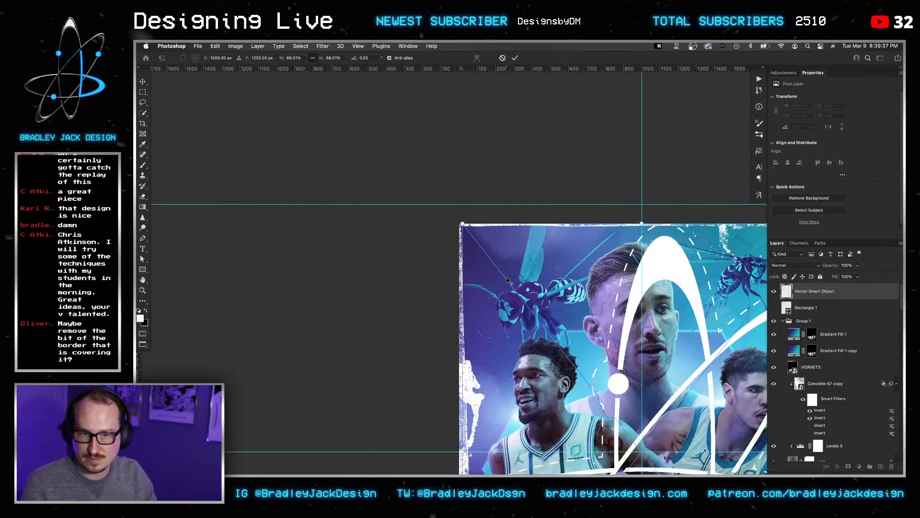
Scale the pasted logo down to about 68 × 86 px and place it inside the poster's top-left corner.
key(v)
key(super+t)
drag(462, 224, 491, 216)
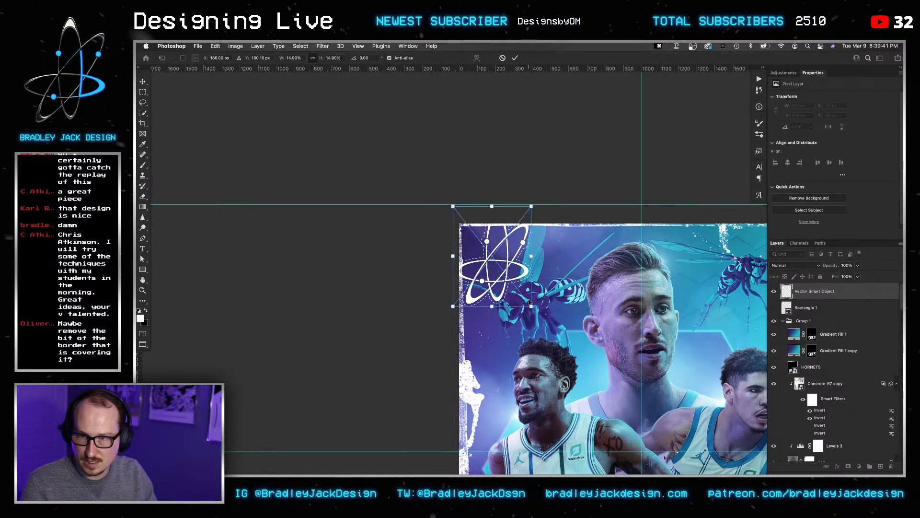
drag(531, 307, 454, 232)
scroll(494, 259, up, 3)
drag(485, 263, 446, 214)
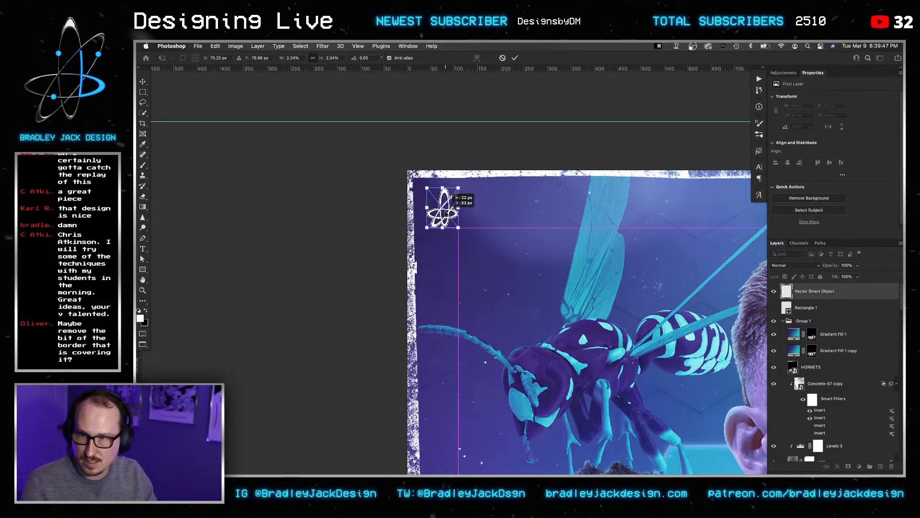
key(Return)
Nudge the logo 7 px to the left.
key(v)
key(Left)
key(Left)
key(Left)
key(Left)
key(Left)
key(Left)
key(Left)
key(v)
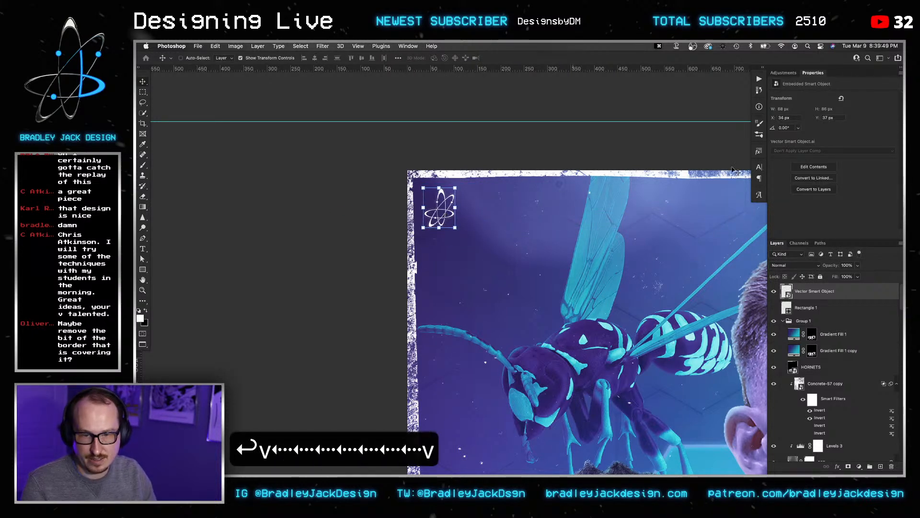
Convert the Concrete-57 copy, Levels 3 and 037 layers into one smart object and set its blend mode to Screen.
scroll(849, 373, down, 3)
click(835, 405)
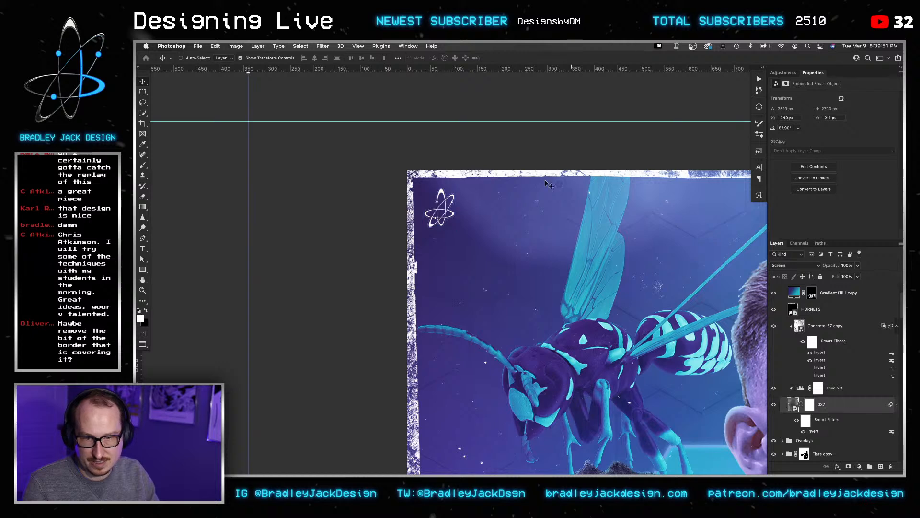
shift+click(817, 328)
right_click(820, 328)
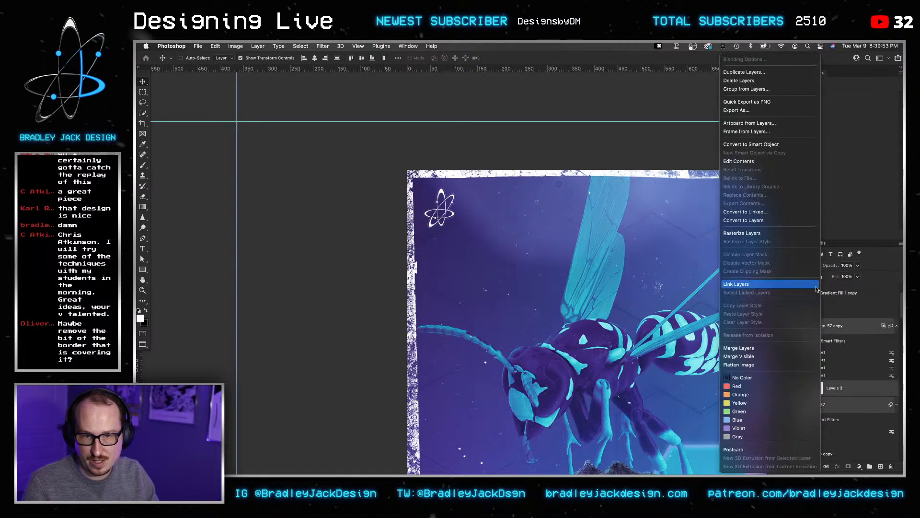
click(767, 145)
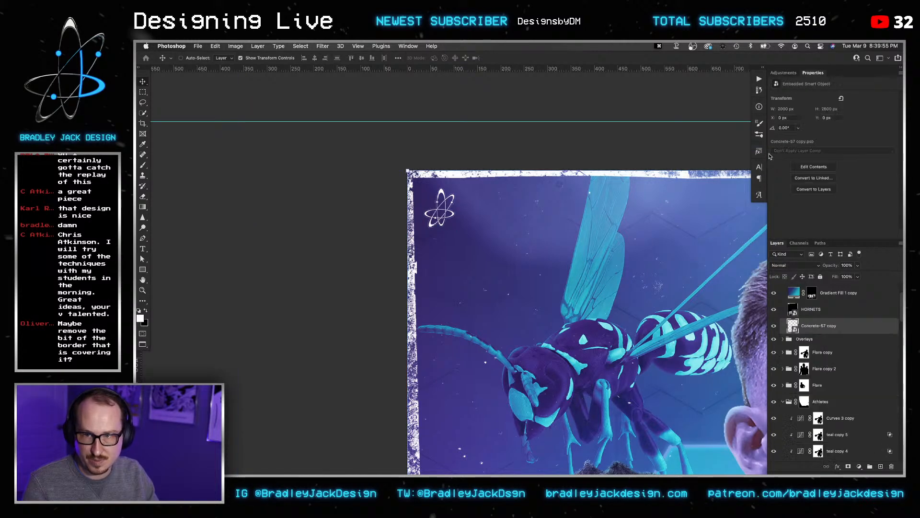
key(v)
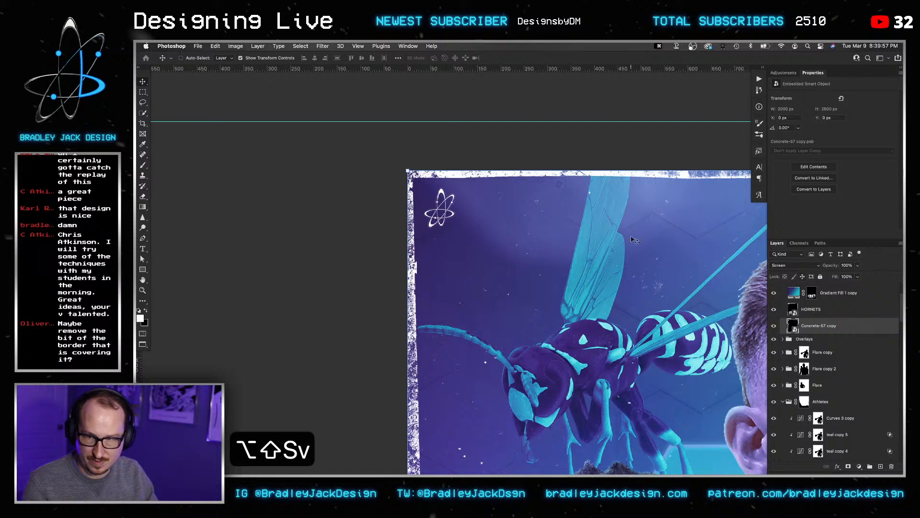
Apply the Crystallize filter to the combined border smart object with the cell size already set.
click(319, 46)
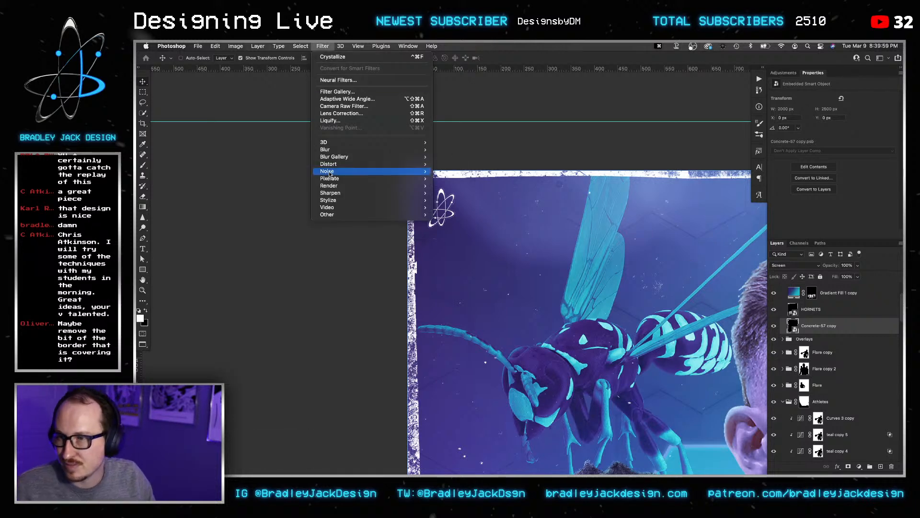
click(333, 57)
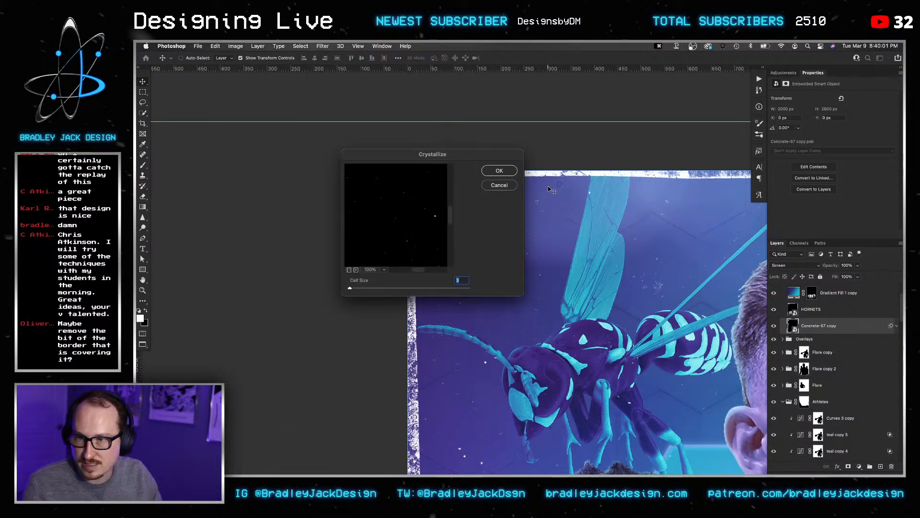
key(Return)
scroll(527, 303, down, 3)
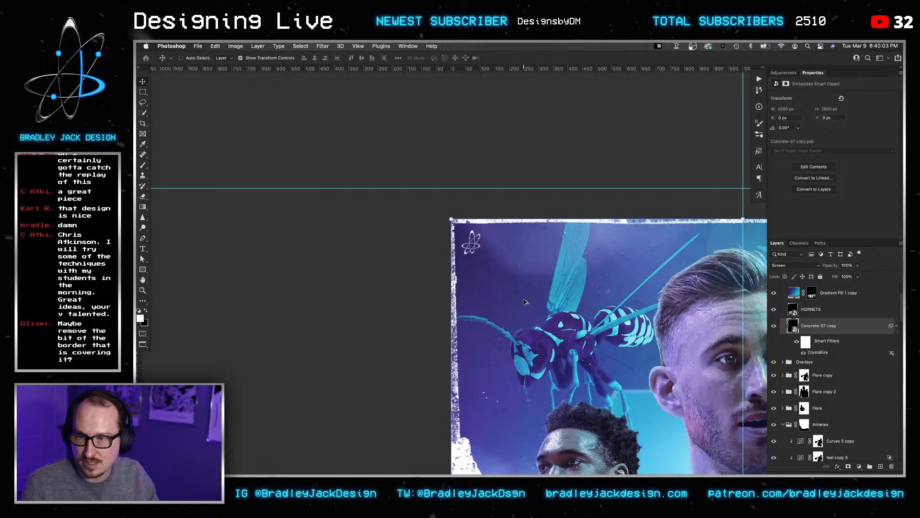
drag(557, 320, 408, 182)
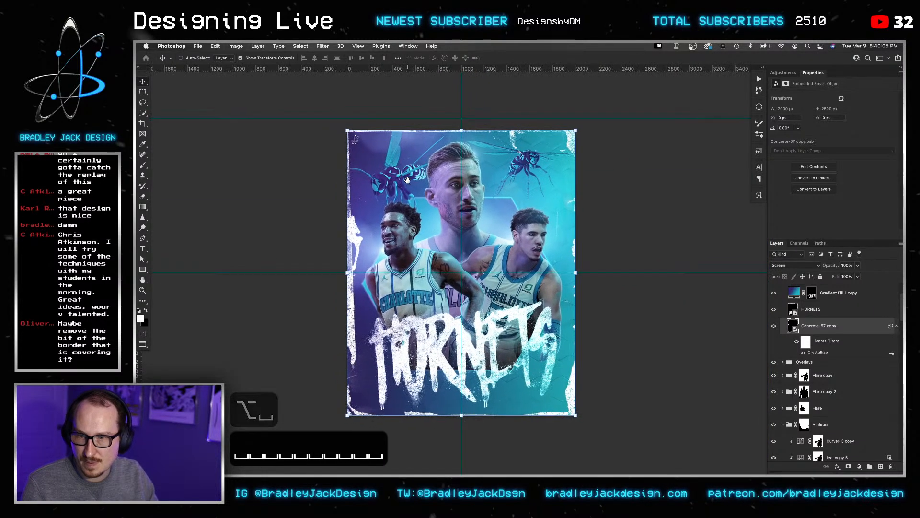
key(v)
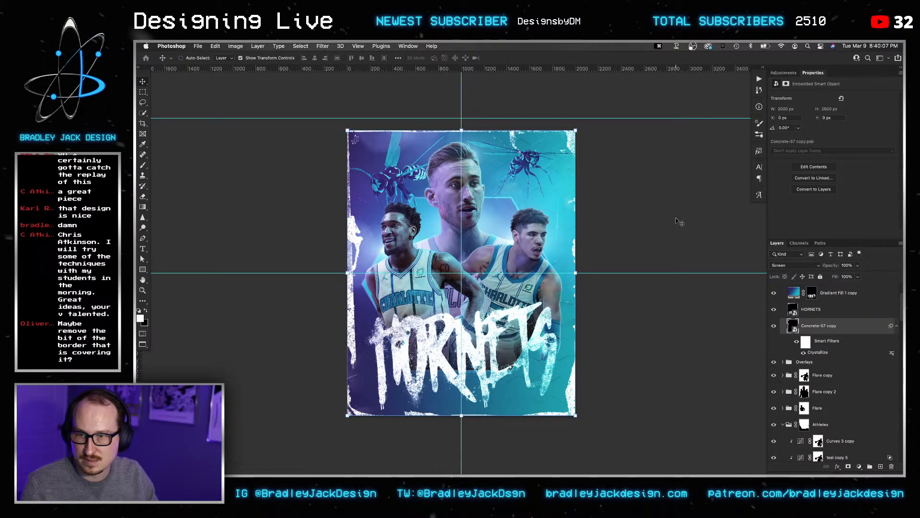
Select the logo's Vector Smart Object layer, then switch to Adobe Bridge and open the Stock Images folder.
click(815, 309)
scroll(826, 307, up, 3)
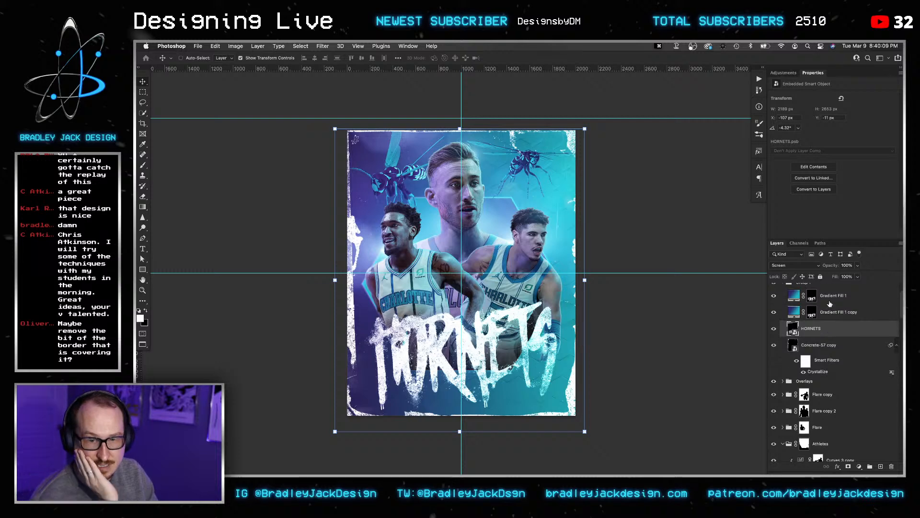
click(829, 299)
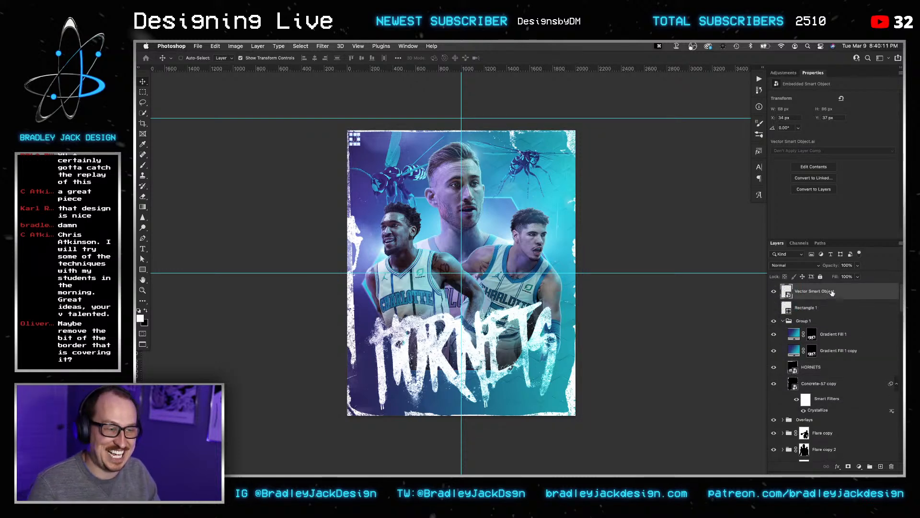
key(Tab)
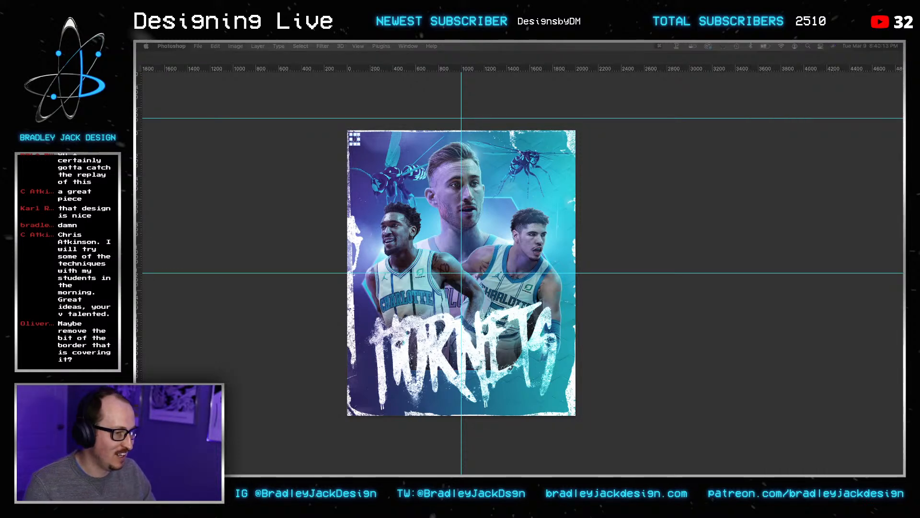
key(super+Tab)
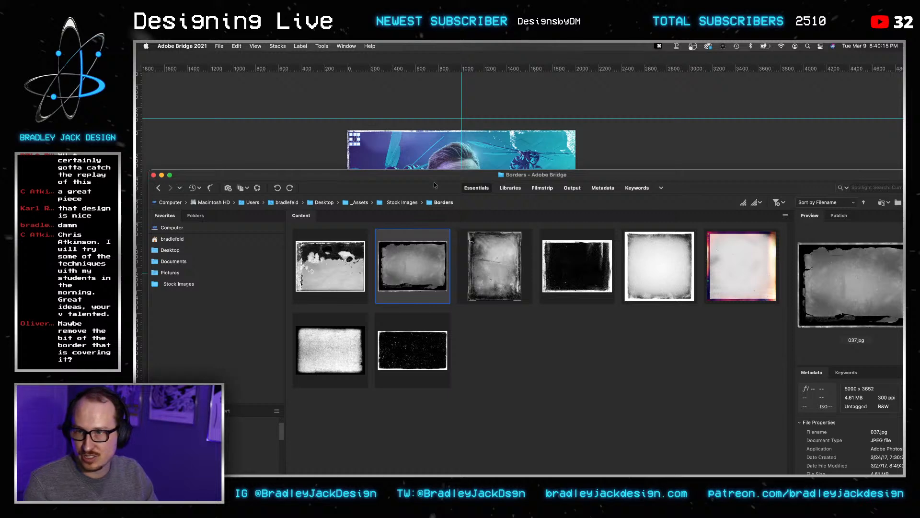
drag(434, 185, 416, 98)
click(165, 205)
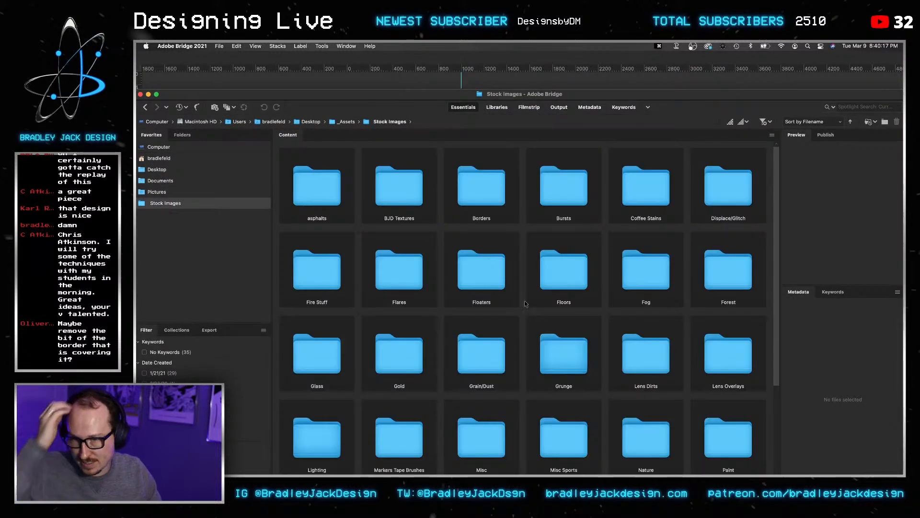
Find the Light-Bokeh-17 image in the Lens Overlays stock folder and place it at the top of the poster's layer stack.
double_click(722, 354)
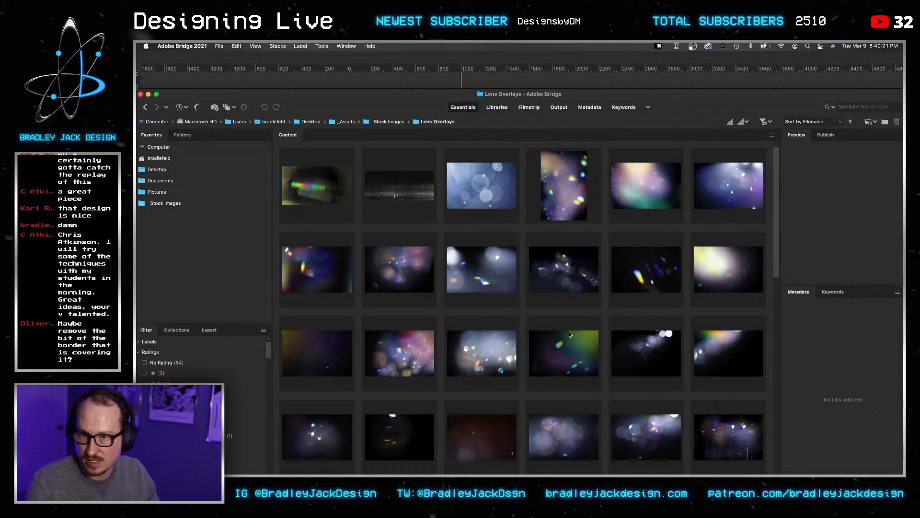
scroll(569, 330, down, 10)
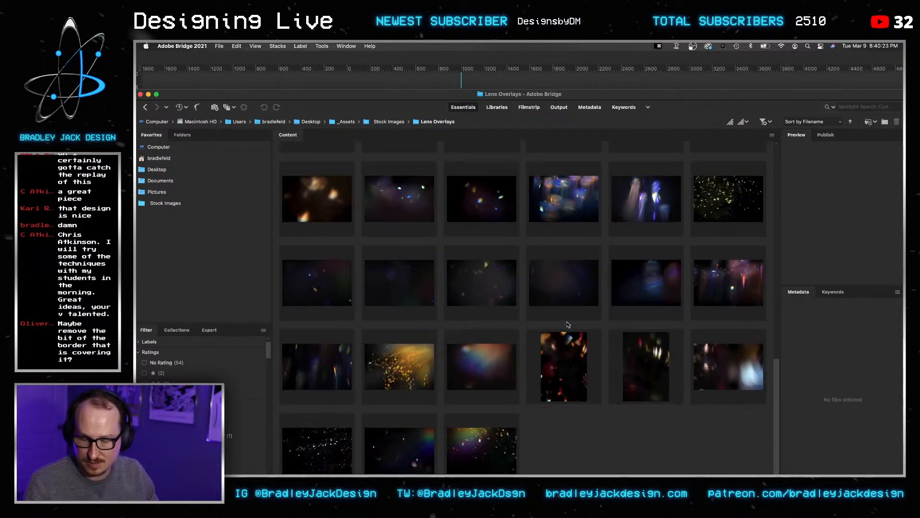
scroll(565, 307, up, 10)
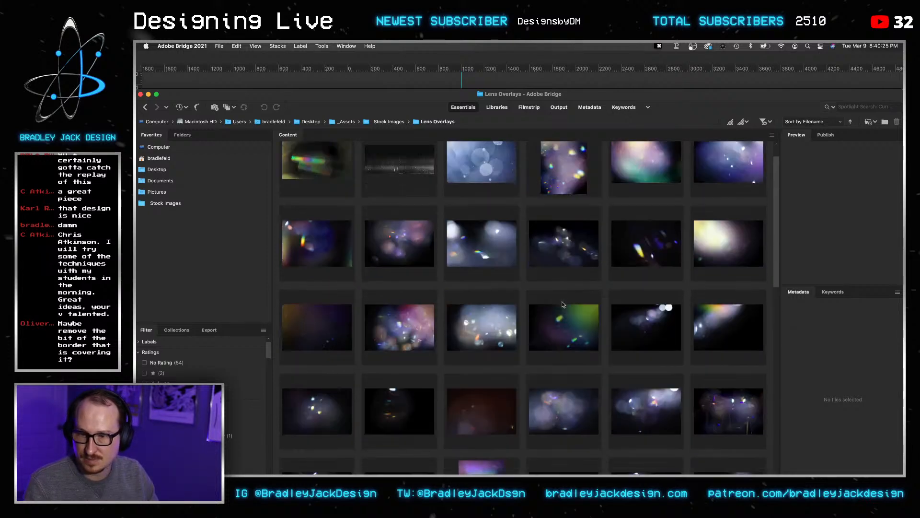
drag(400, 416, 481, 84)
key(Return)
key(Return)
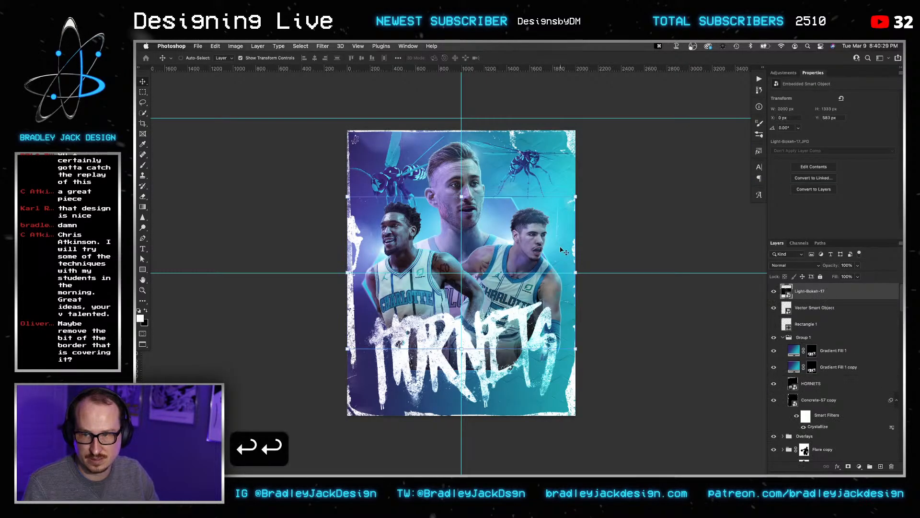
Enlarge the Light-Bokeh-17 image until it covers the whole poster.
key(v)
key(super+t)
drag(575, 349, 685, 408)
key(Return)
key(Return)
key(v)
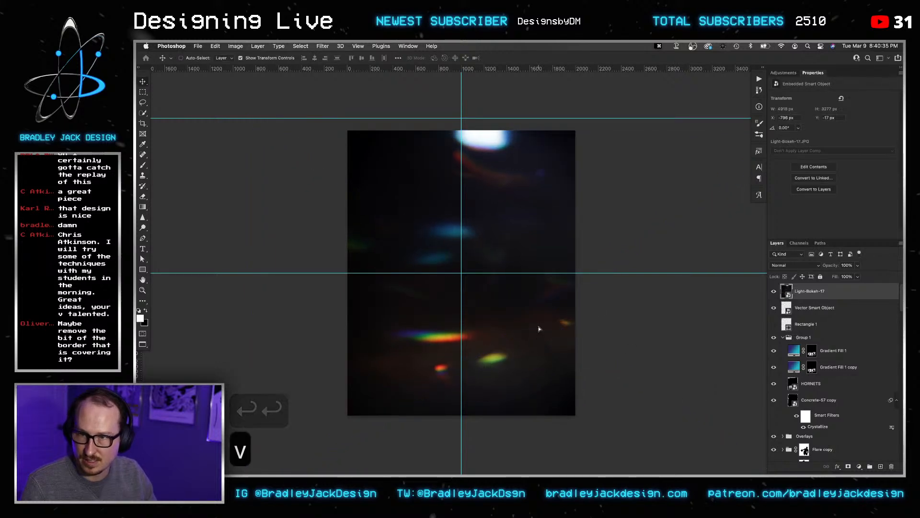
Set the Light-Bokeh-17 layer's blend mode to Screen and shift it up and to the left over the poster.
key(alt+shift+a)
key(alt+shift+s)
key(v)
drag(539, 326, 539, 314)
drag(504, 330, 504, 329)
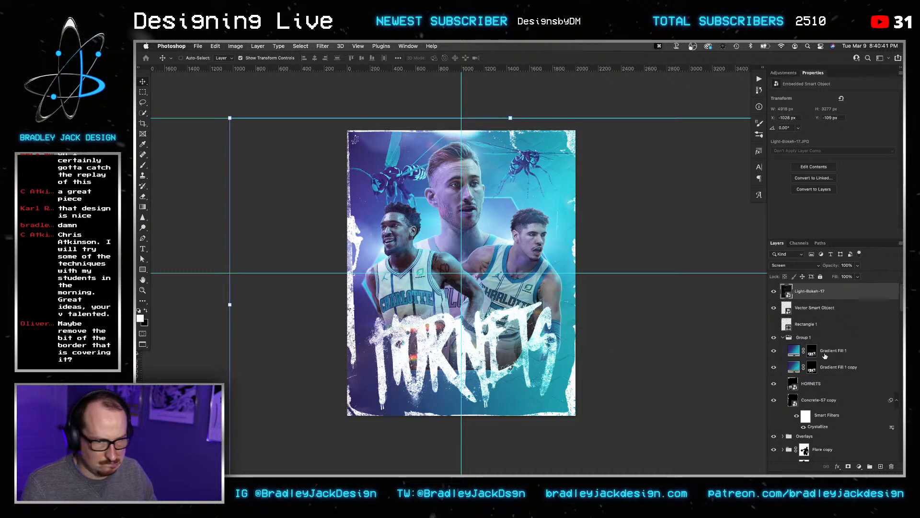
Copy the Gradient Map 1 copy 3 adjustment above Light-Bokeh-17, clip it to that layer and compare with the overlay hidden and shown.
scroll(825, 355, down, 5)
click(838, 345)
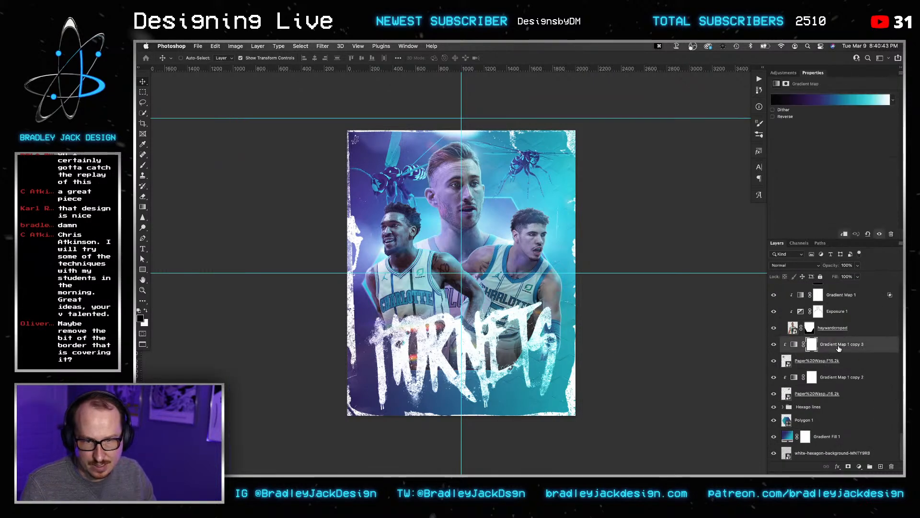
key(super+c)
scroll(834, 345, up, 10)
key(super+v)
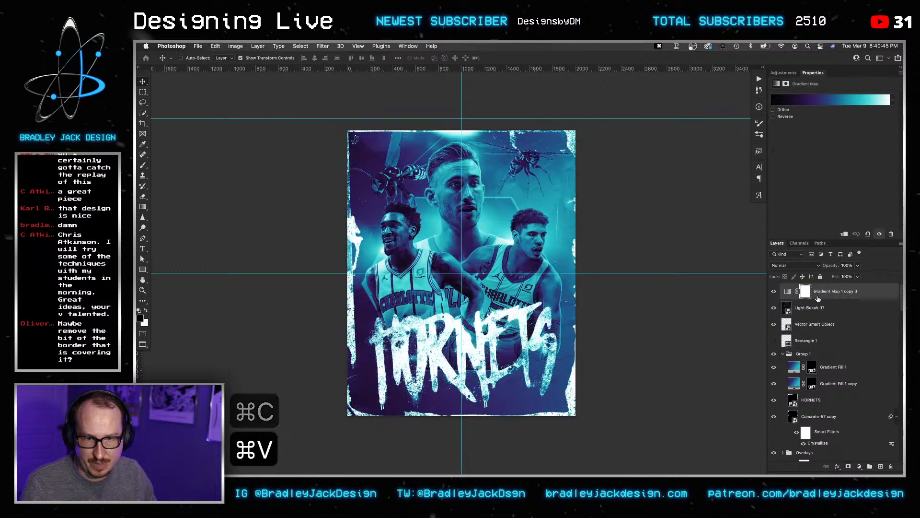
alt+click(815, 298)
key(v)
key(v)
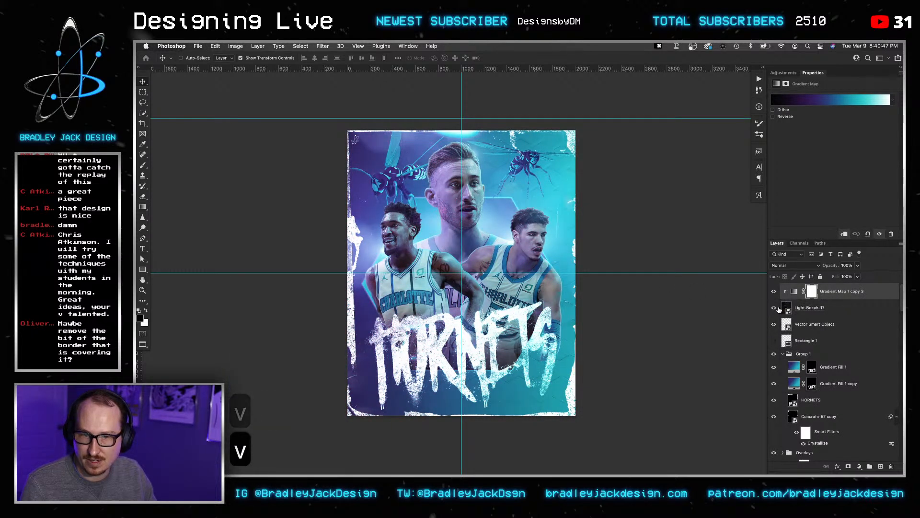
click(775, 309)
click(775, 309)
key(v)
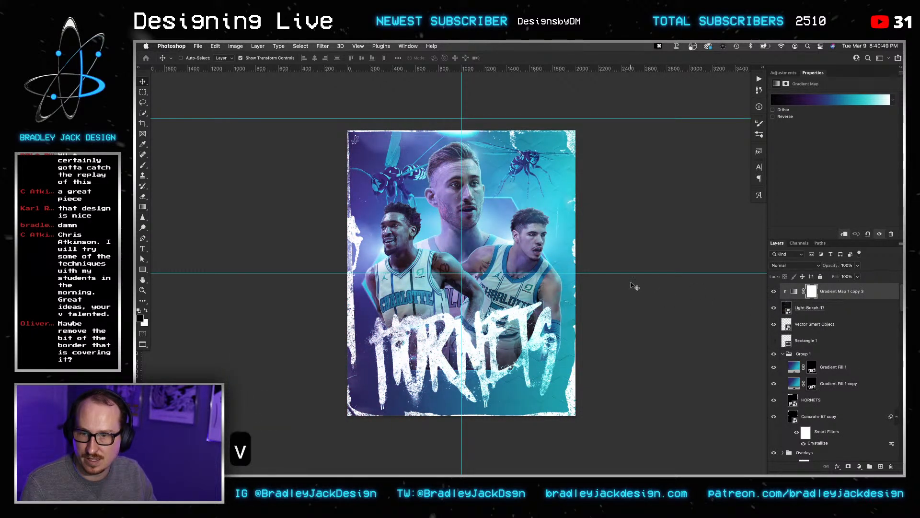
Try moving the Light-Bokeh-17 overlay to the right and enlarging it, then delete it together with its clipped gradient map.
super+click(526, 194)
drag(526, 193, 622, 173)
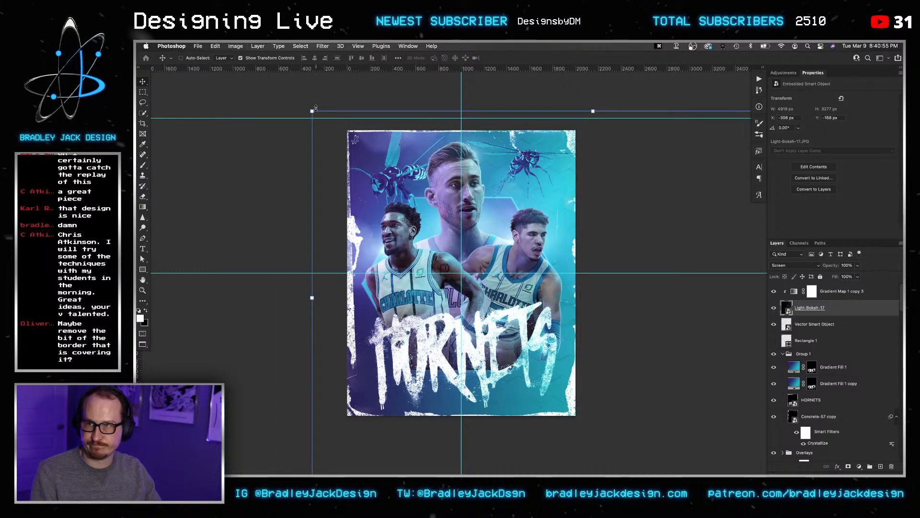
drag(314, 110, 186, 62)
drag(680, 301, 633, 286)
key(Return)
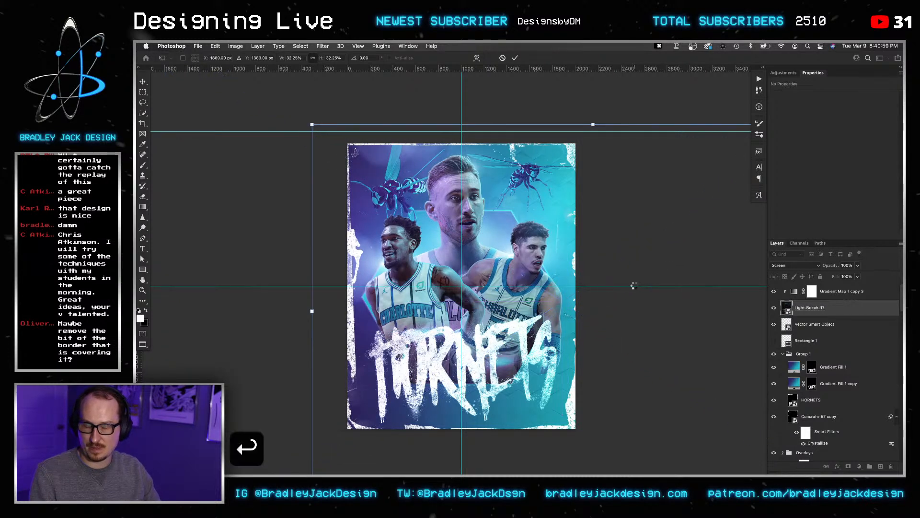
key(BackSpace)
key(v)
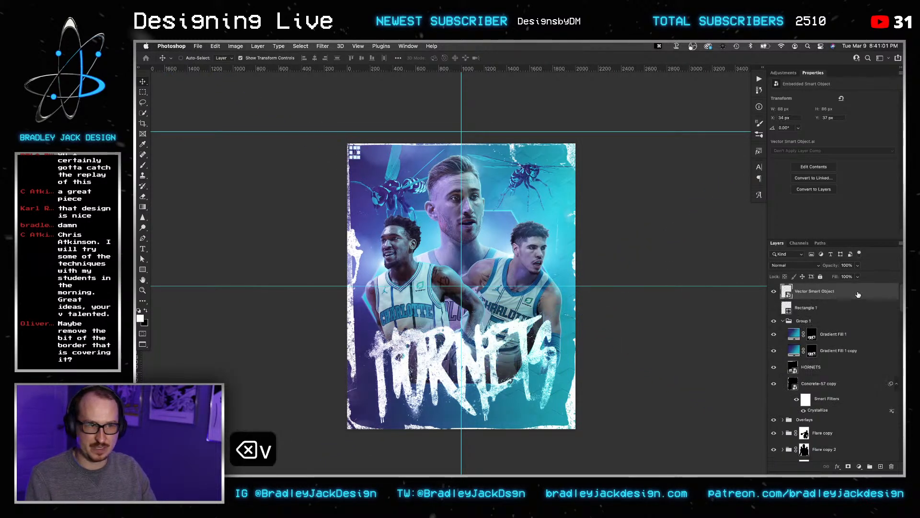
Add a Color Lookup adjustment using Kodak 5218 Kodak 2395 (by Adobe).cube above the logo and set its opacity to 50%.
click(783, 72)
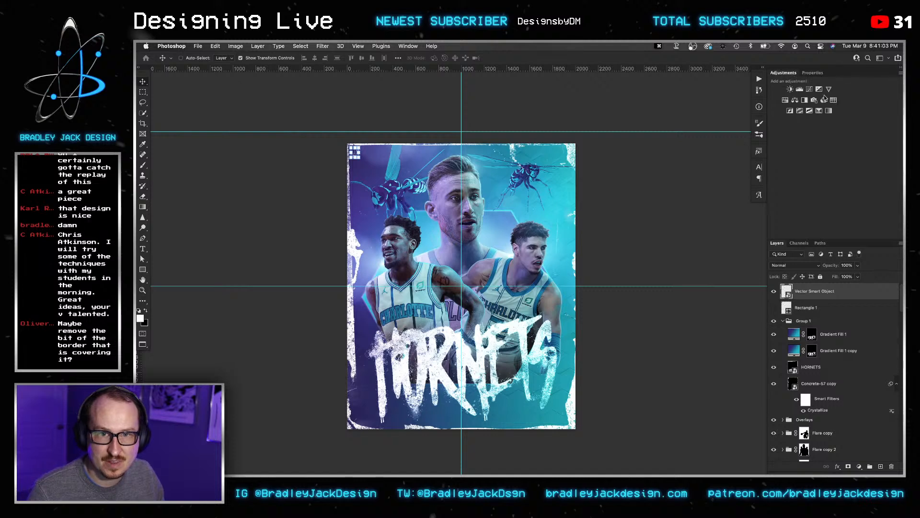
click(834, 101)
click(837, 97)
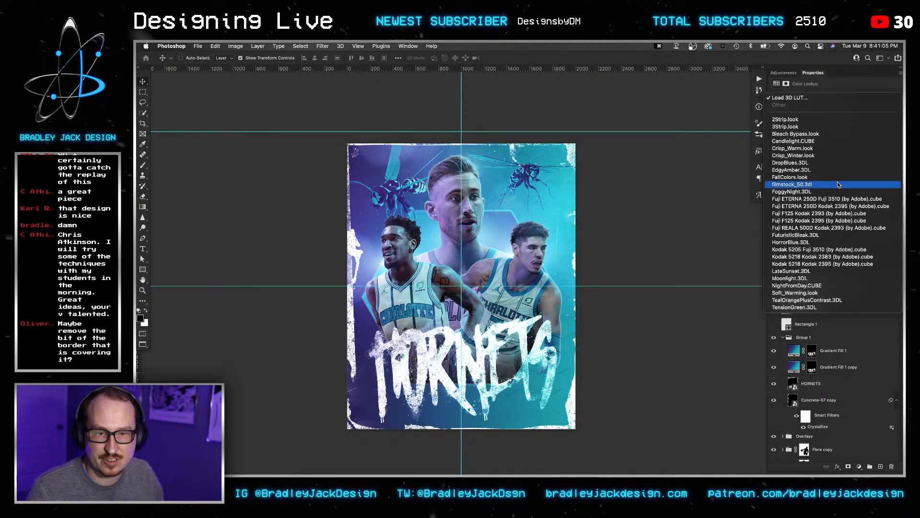
click(848, 263)
key(v)
key(5)
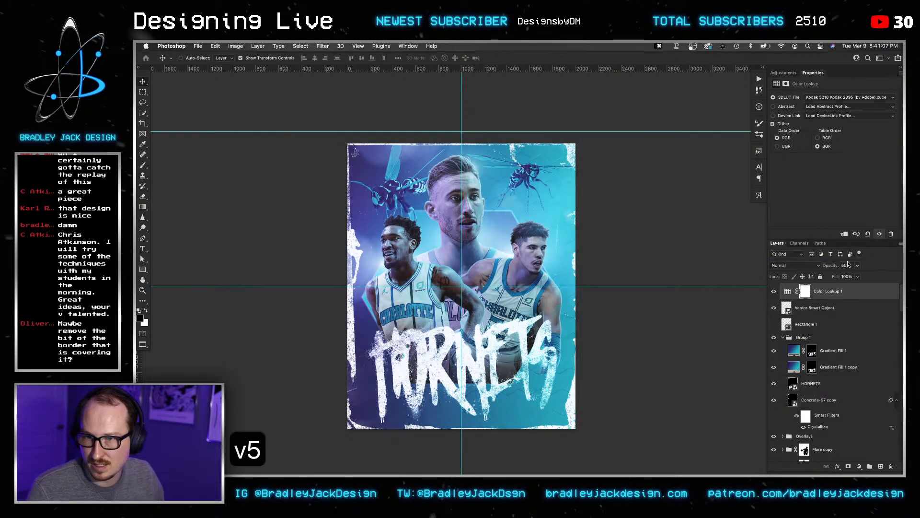
key(v)
Stamp all visible layers into a merged layer at the top of the stack and convert it to a smart object.
key(z)
key(super+shift+n)
key(Return)
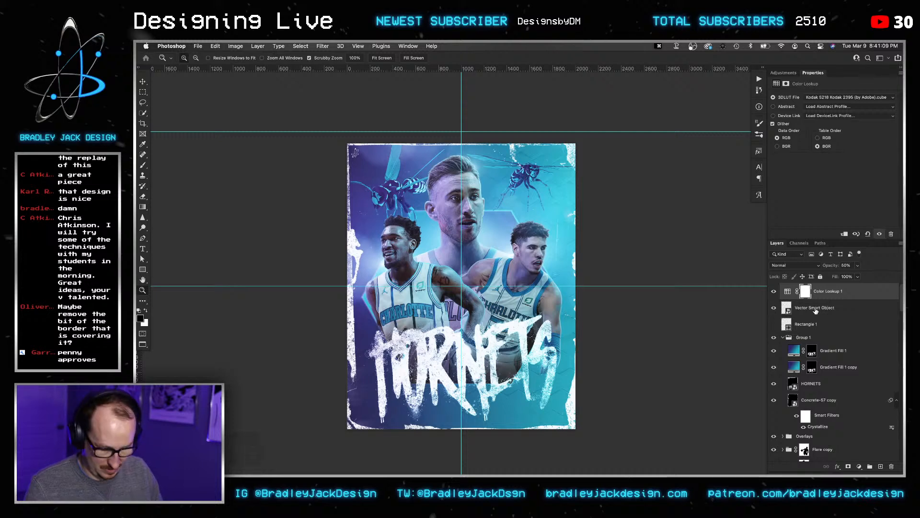
key(super+alt+shift+e)
key(v)
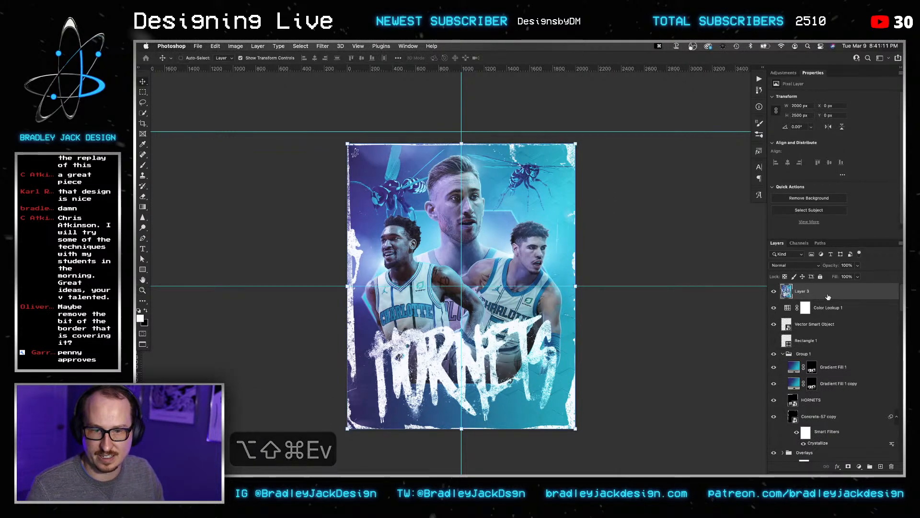
right_click(818, 270)
click(788, 199)
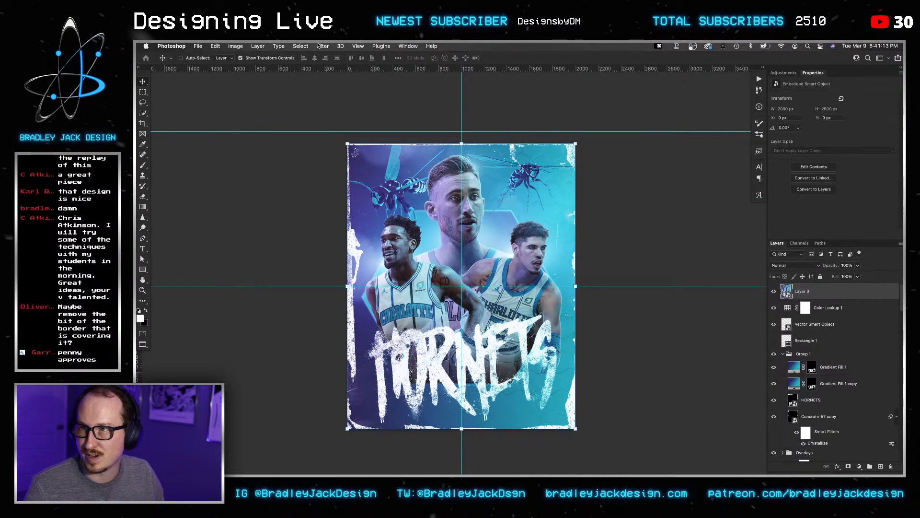
Start the Camera Raw Filter on the merged smart object and set Contrast to +18 and Dehaze to +8.
click(322, 46)
click(351, 106)
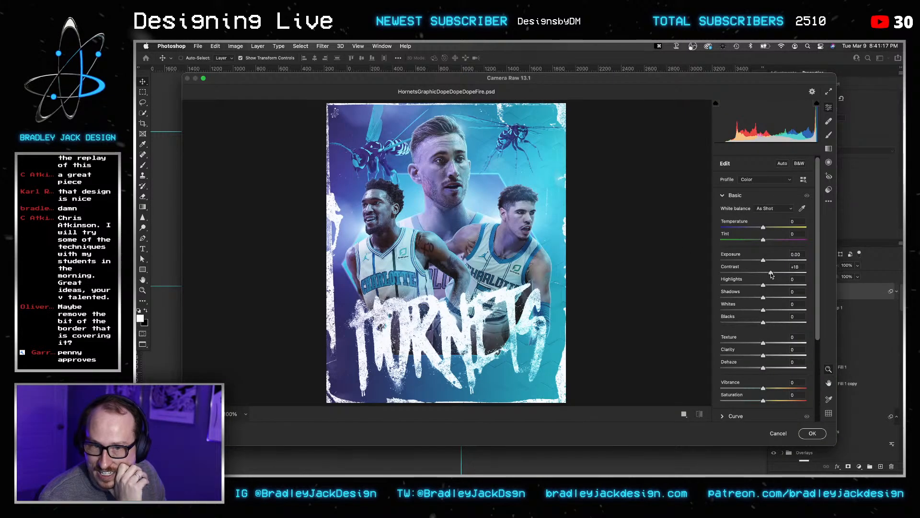
drag(771, 273, 771, 274)
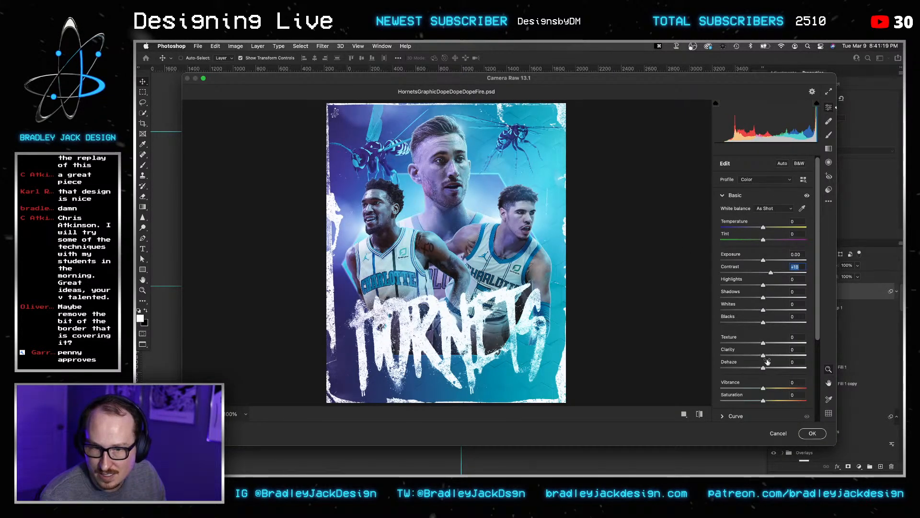
drag(760, 368, 767, 365)
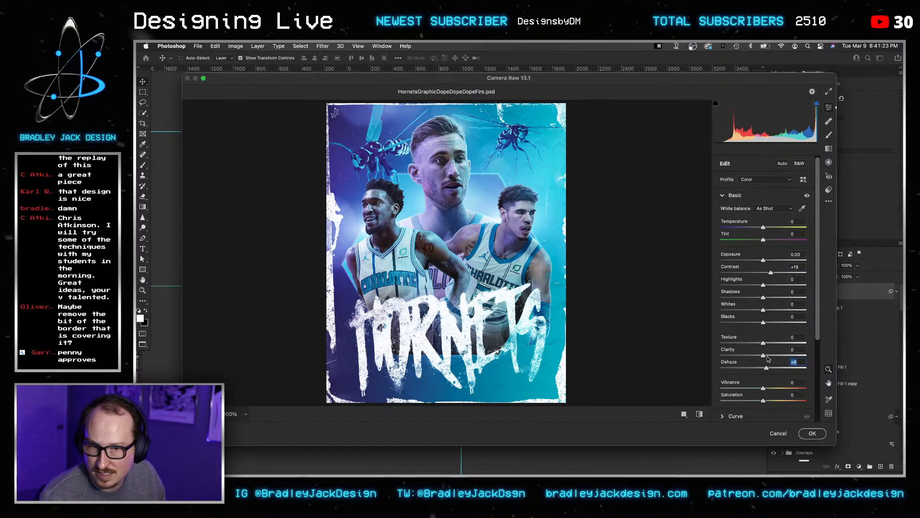
Set Clarity to +6, Vibrance to +21, Whites to +20, Highlights to +25 and Shadows to +14 in the Camera Raw grade.
click(773, 387)
scroll(767, 386, down, 4)
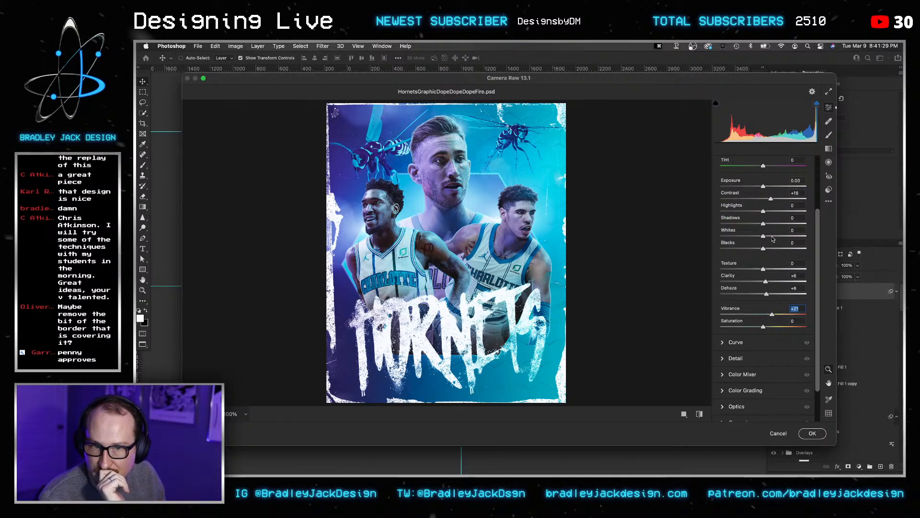
click(772, 236)
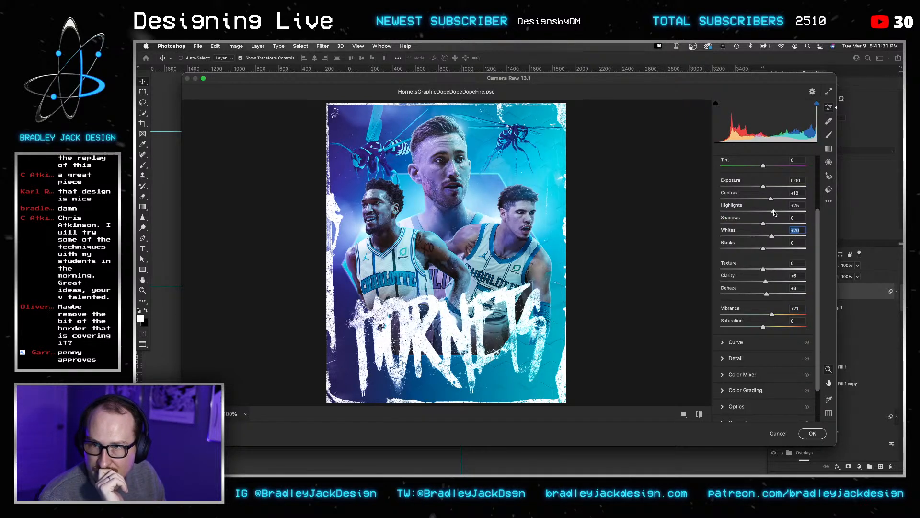
mouse_move(763, 224)
mouse_down()
mouse_move(752, 224)
mouse_move(771, 224)
mouse_up()
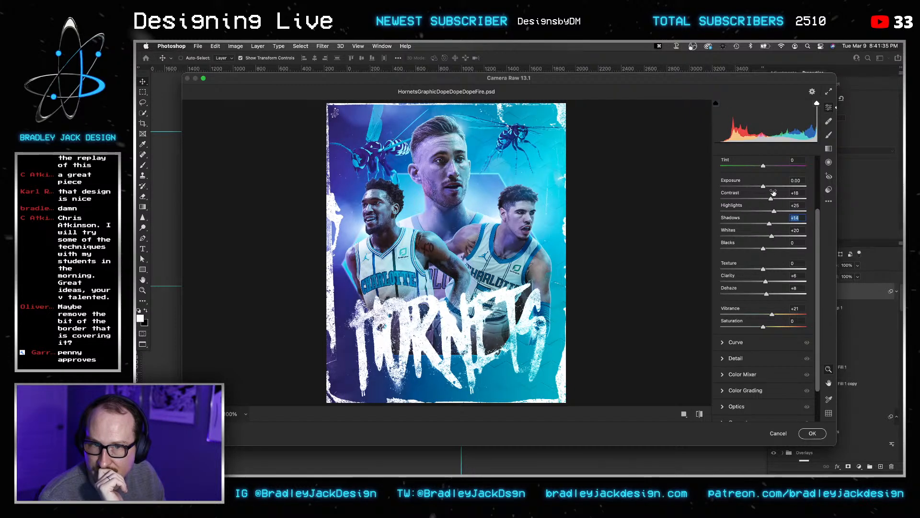
Set the Optics vignette to -26 and apply the Camera Raw Filter.
scroll(761, 293, down, 3)
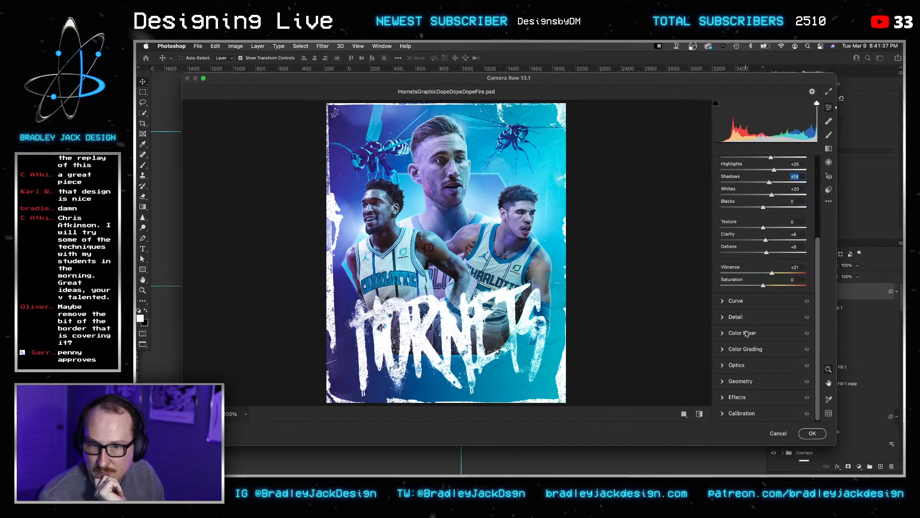
click(722, 365)
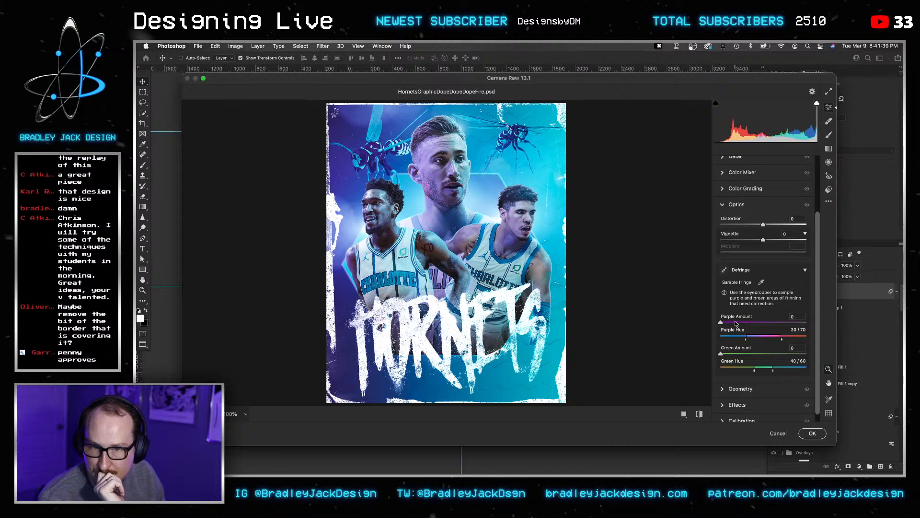
drag(762, 225, 752, 238)
text(0)
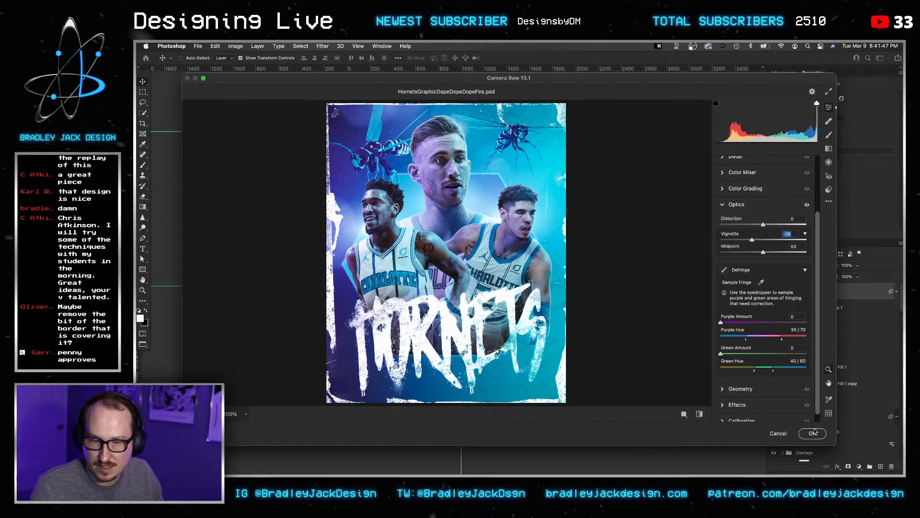
click(813, 433)
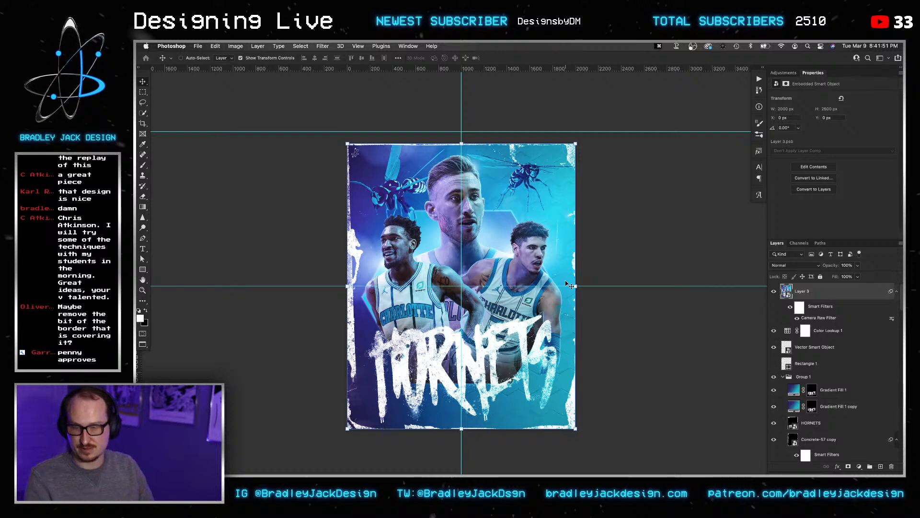
Save the HornetsGraphicDopeDopeDopeFire.psd document.
key(super+s)
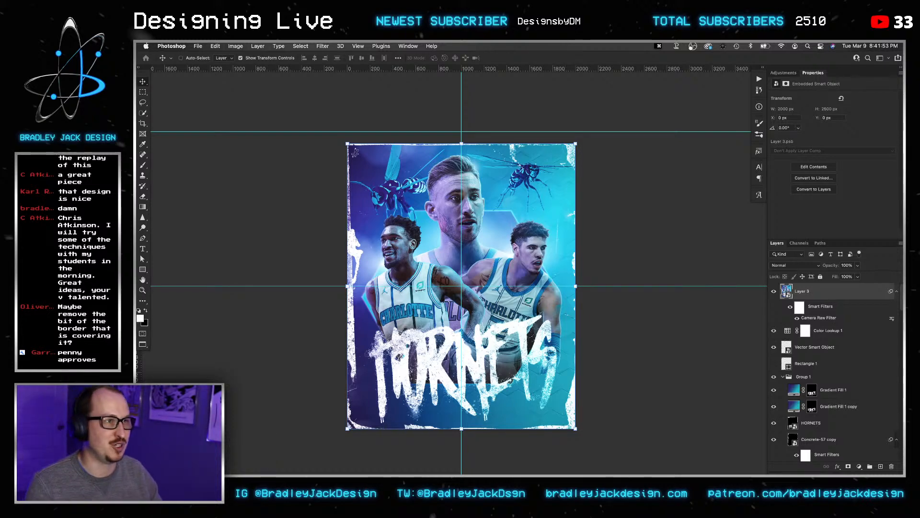
key(Tab)
key(Tab)
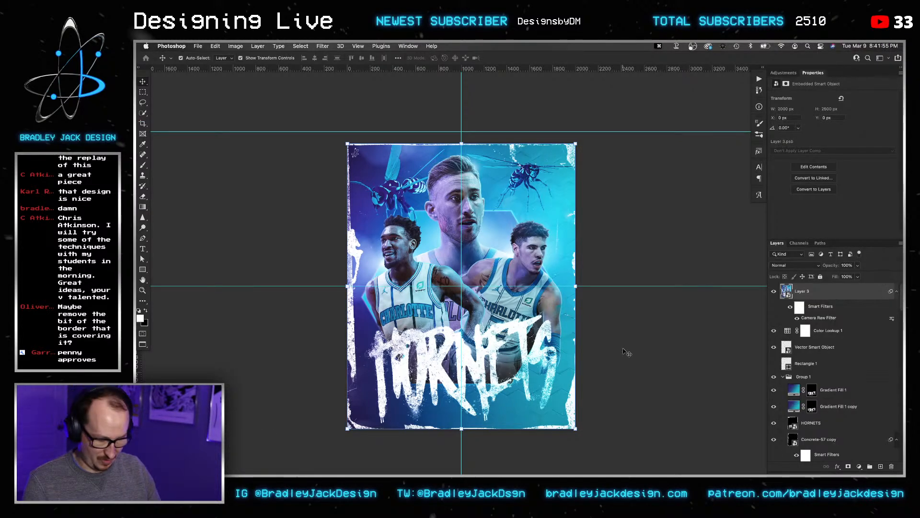
key(super+0)
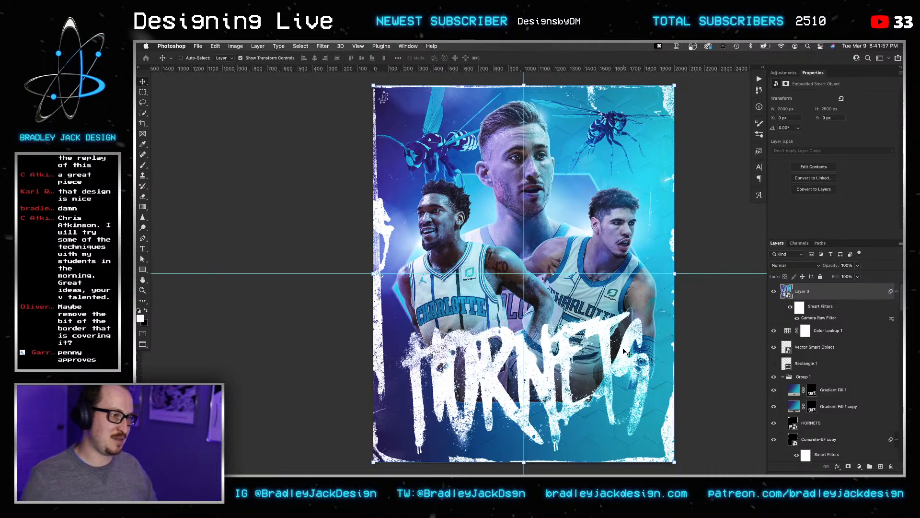